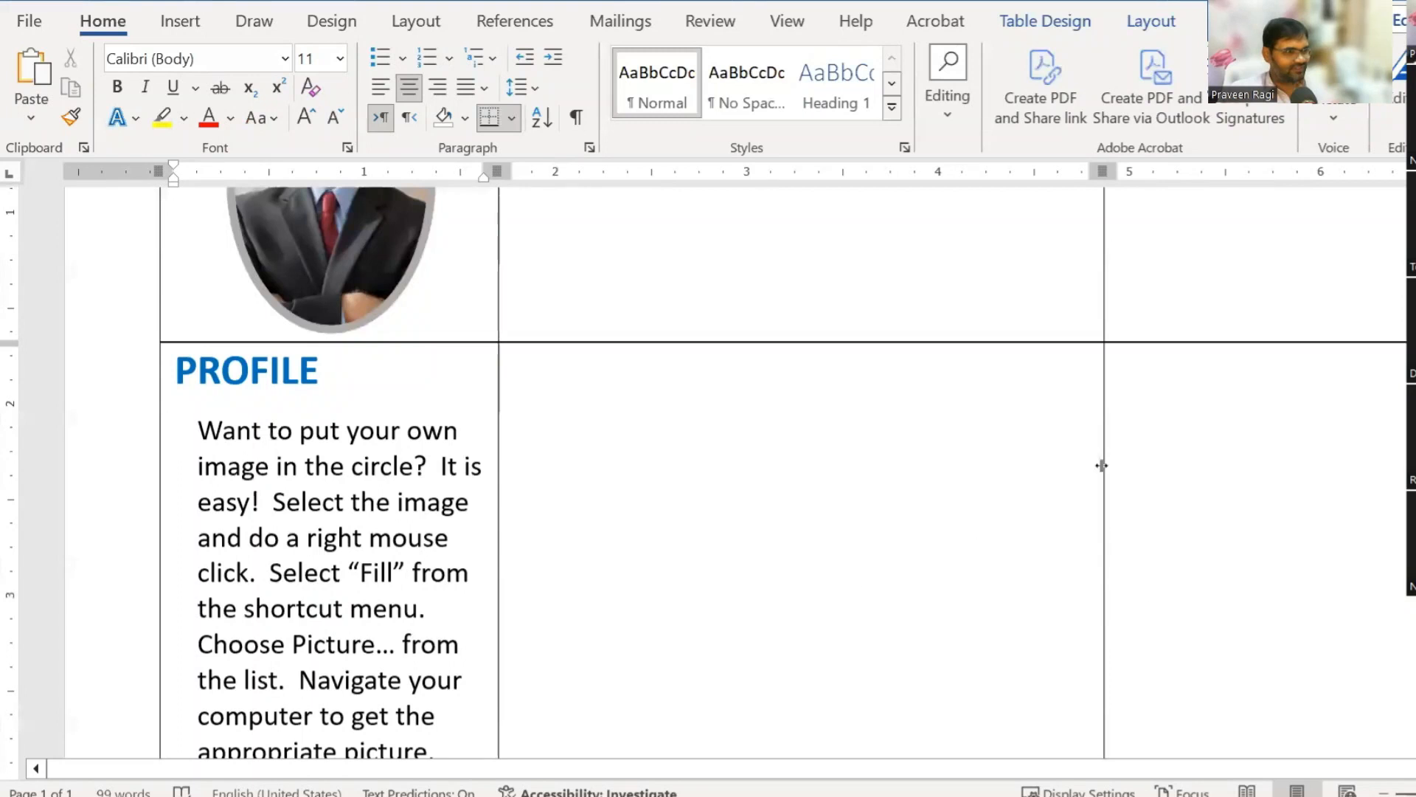
Step: Open Profile document template_02-02-2024.docx from File Explorer in Word as a reference
scroll(895, 499, "down", 4, "ctrl")
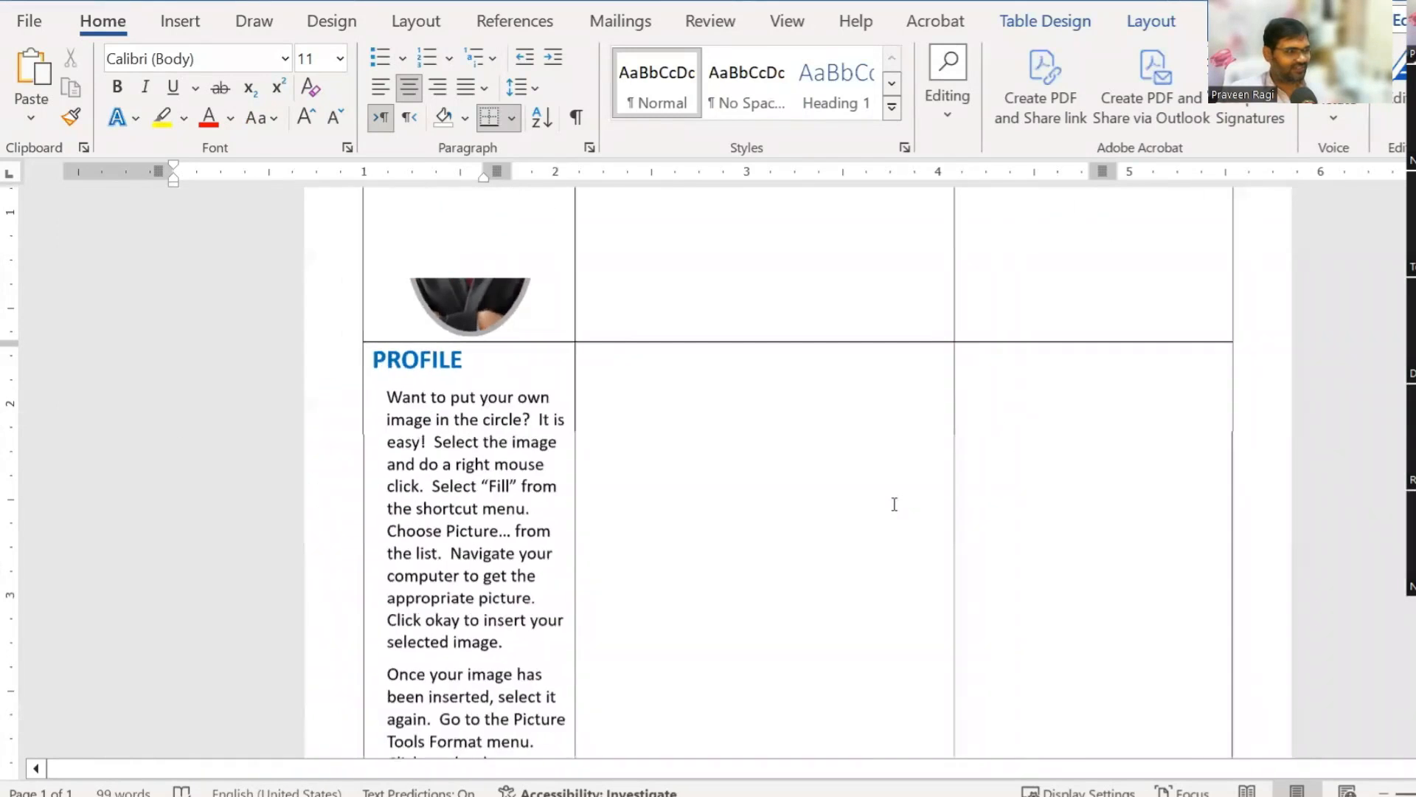
scroll(895, 504, "up", 4, "ctrl")
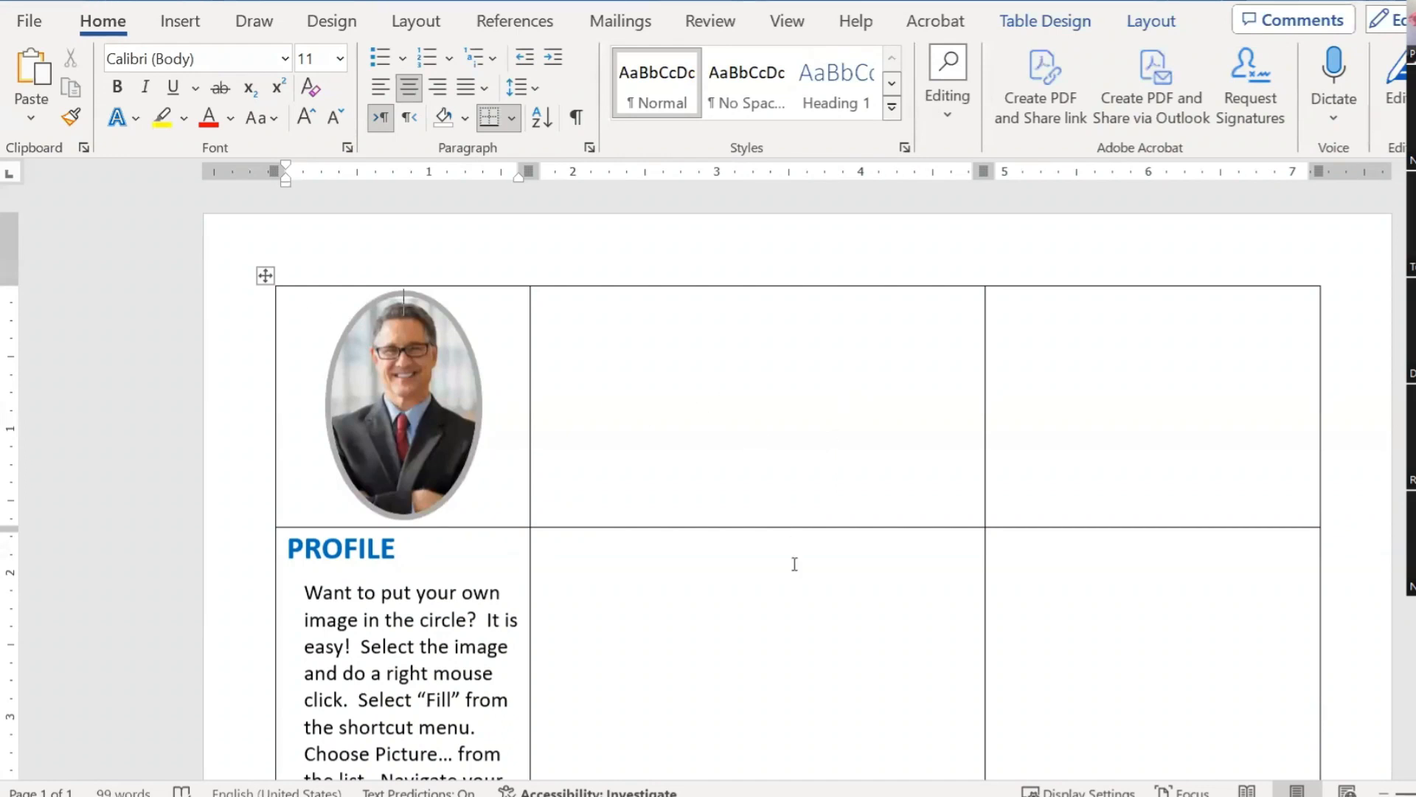
scroll(794, 565, "down", 10)
scroll(492, 522, "up", 10)
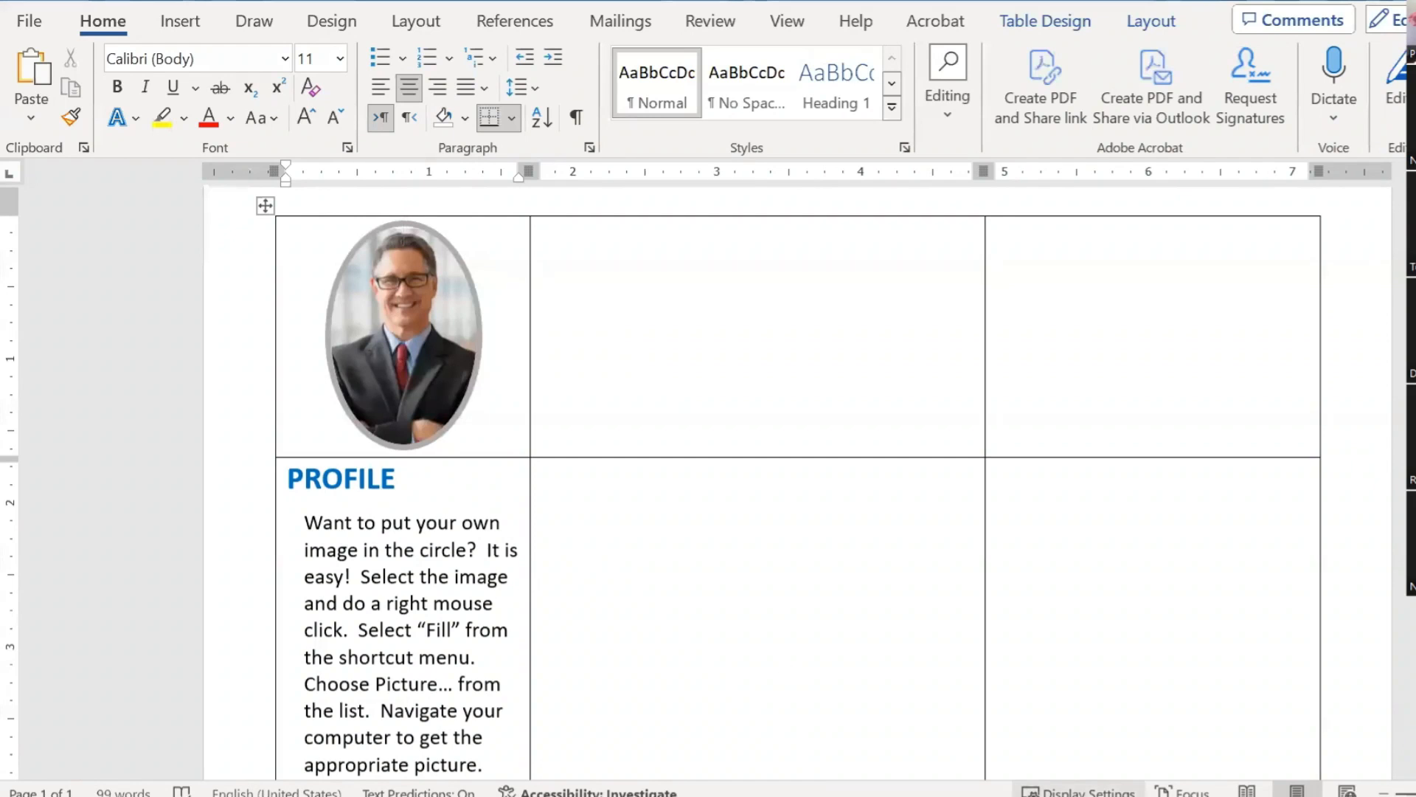
key("alt+Tab")
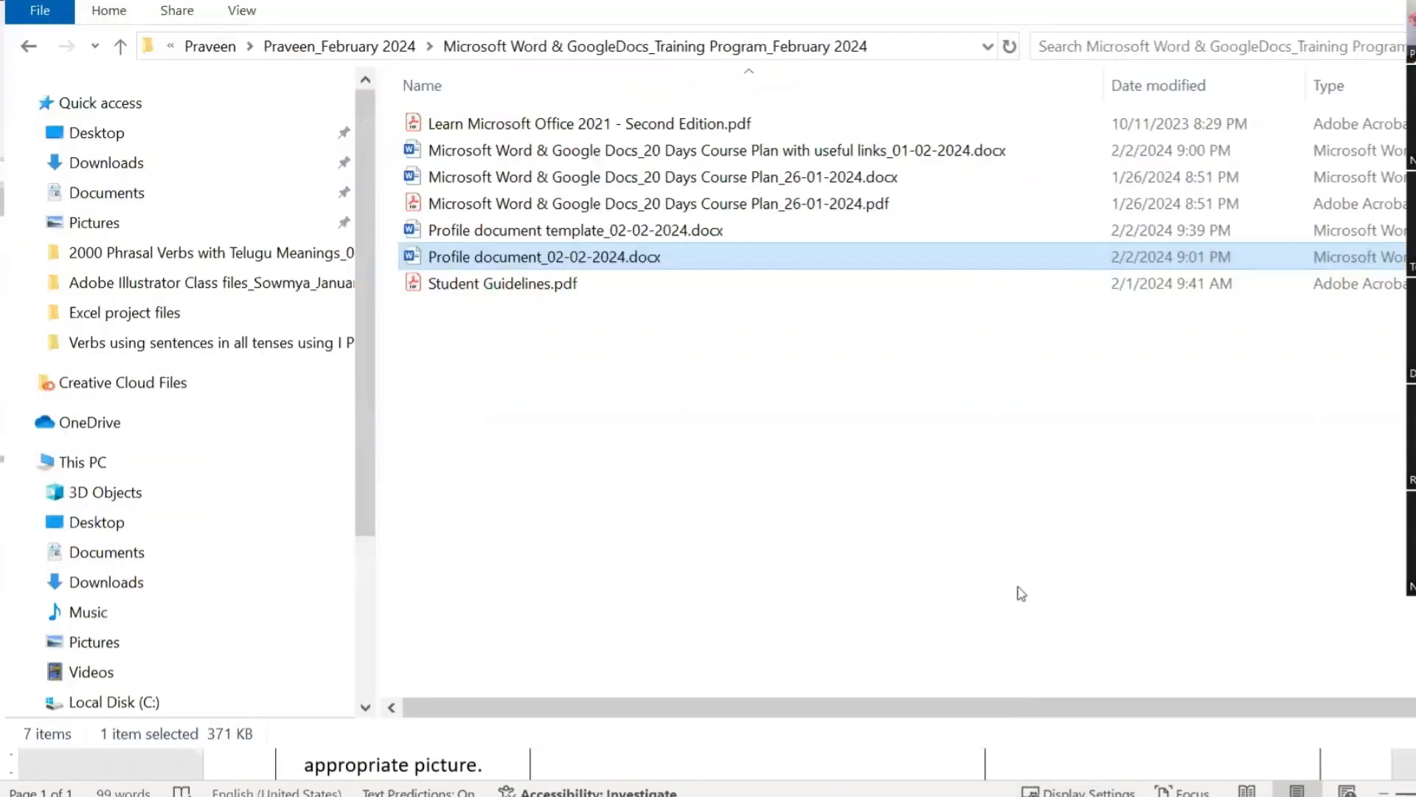
left_click(584, 231)
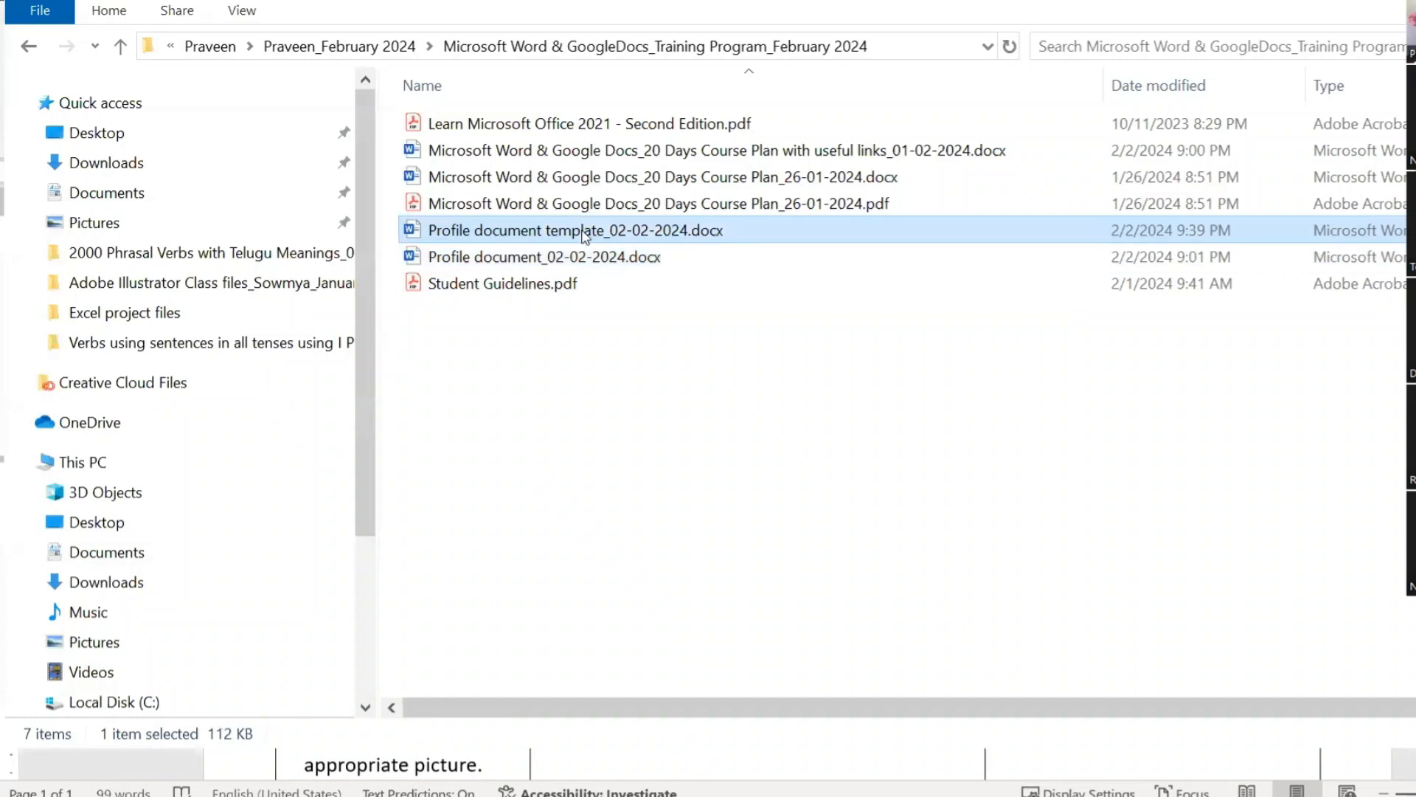
double_click(584, 232)
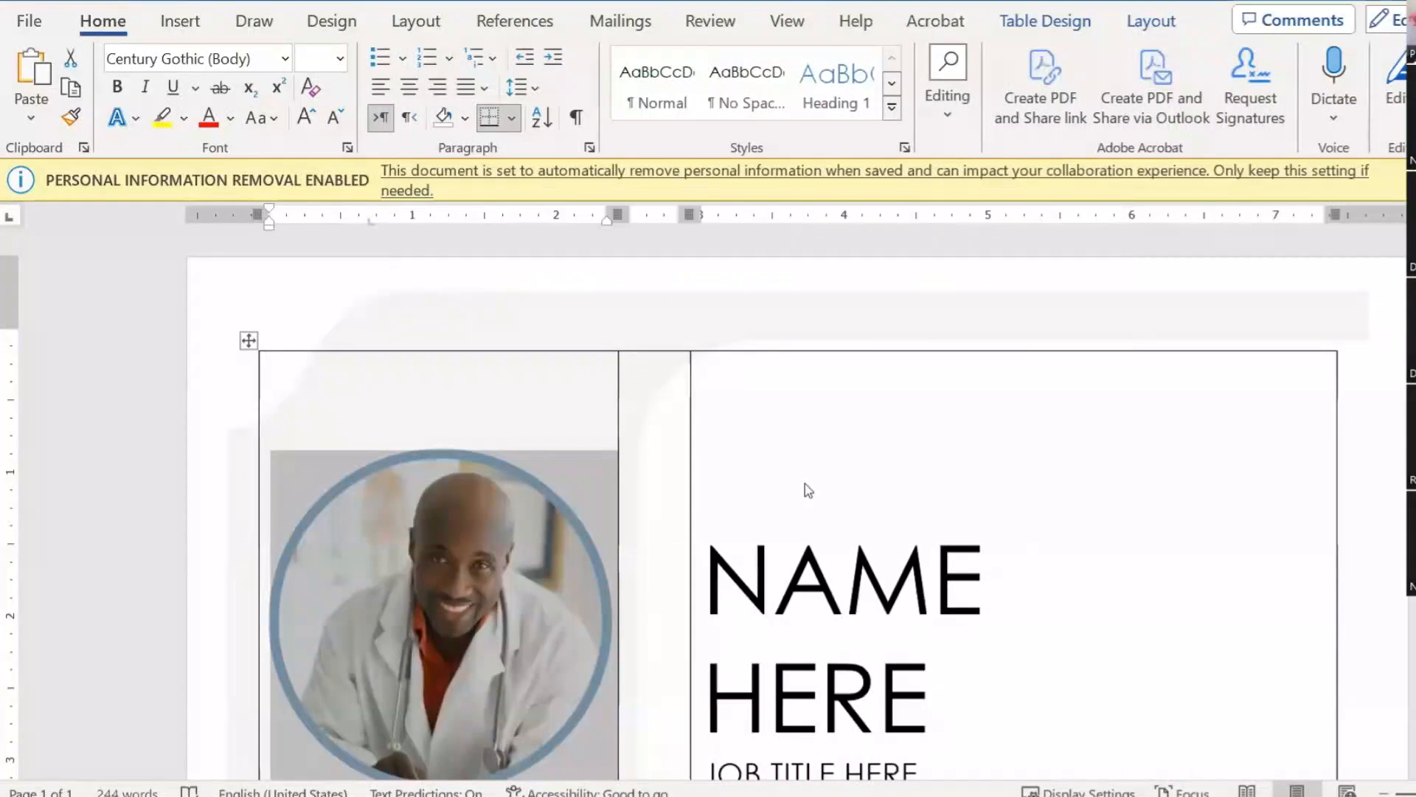
Step: Scroll through the template and select its WORK EXPERIENCE heading to inspect the font
scroll(822, 511, "down", 3)
scroll(822, 512, "down", 3)
scroll(821, 502, "down", 8)
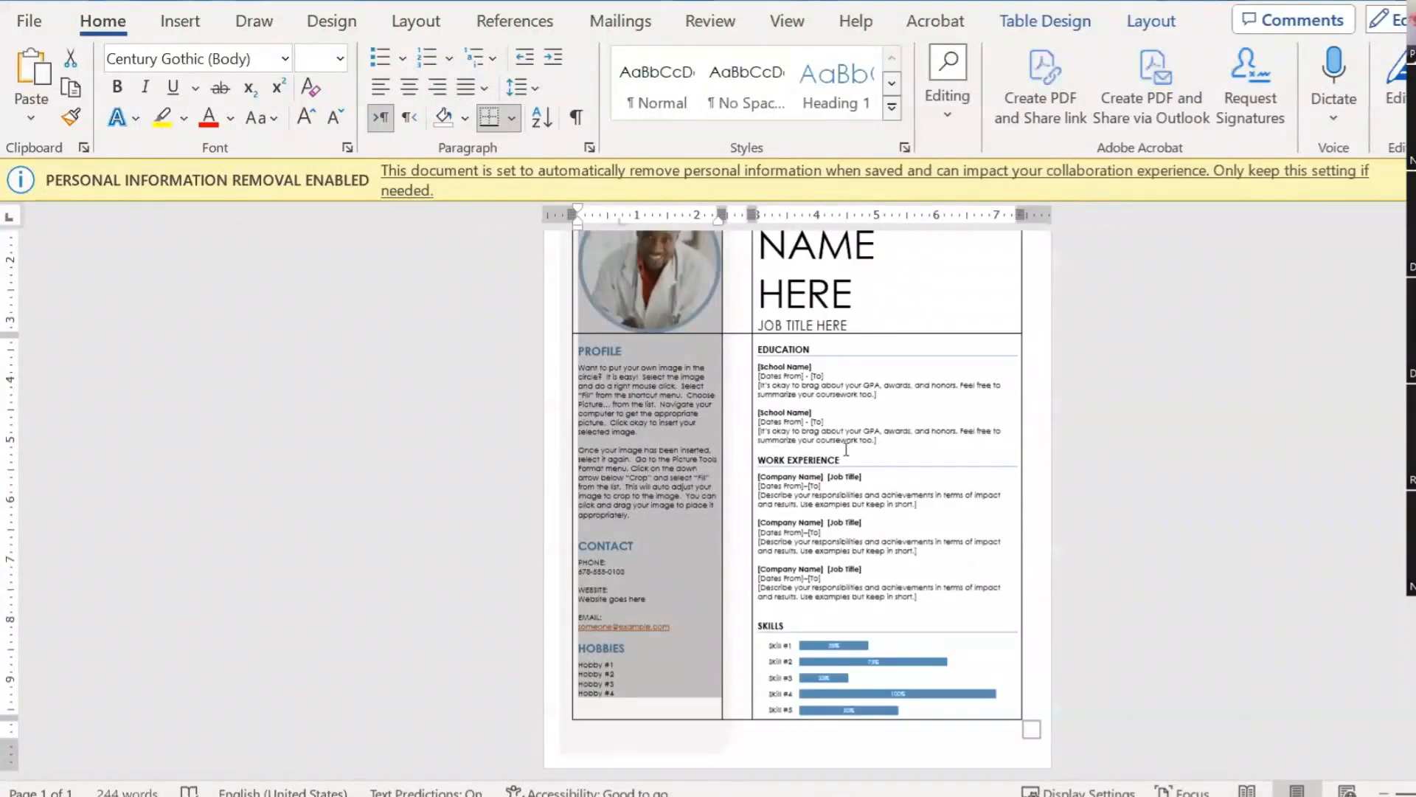
triple_click(834, 459)
scroll(743, 308, "up", 1)
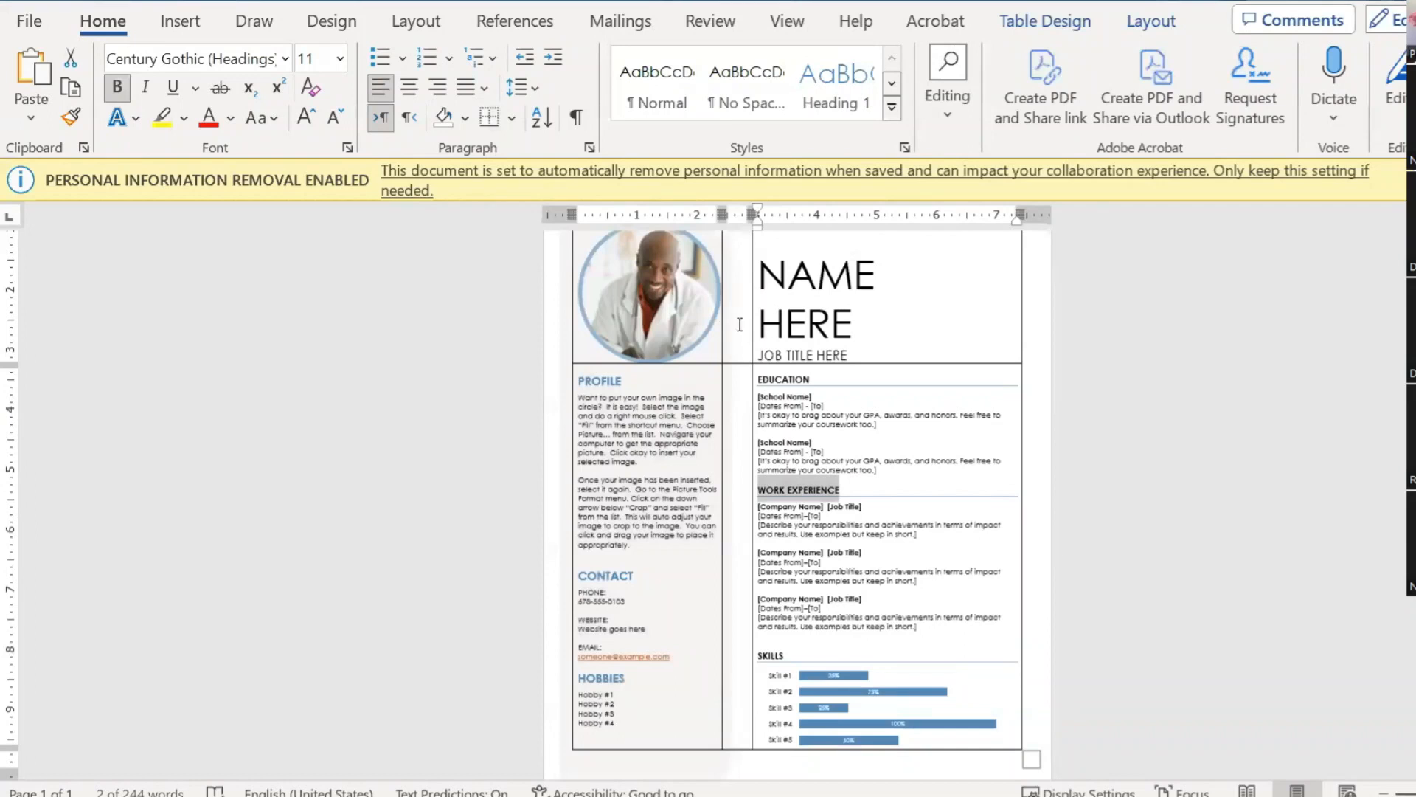
scroll(747, 306, "up", 2)
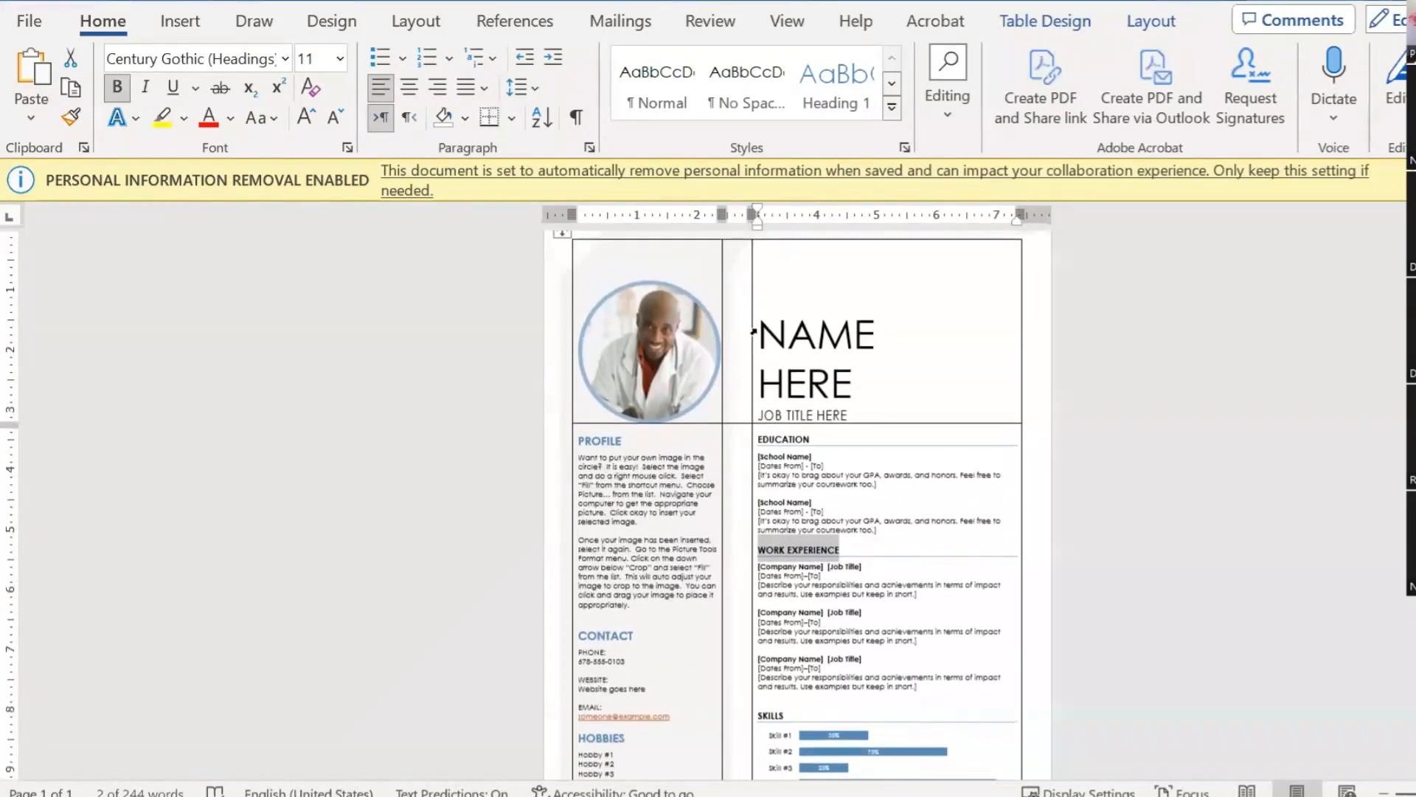
left_click(878, 338)
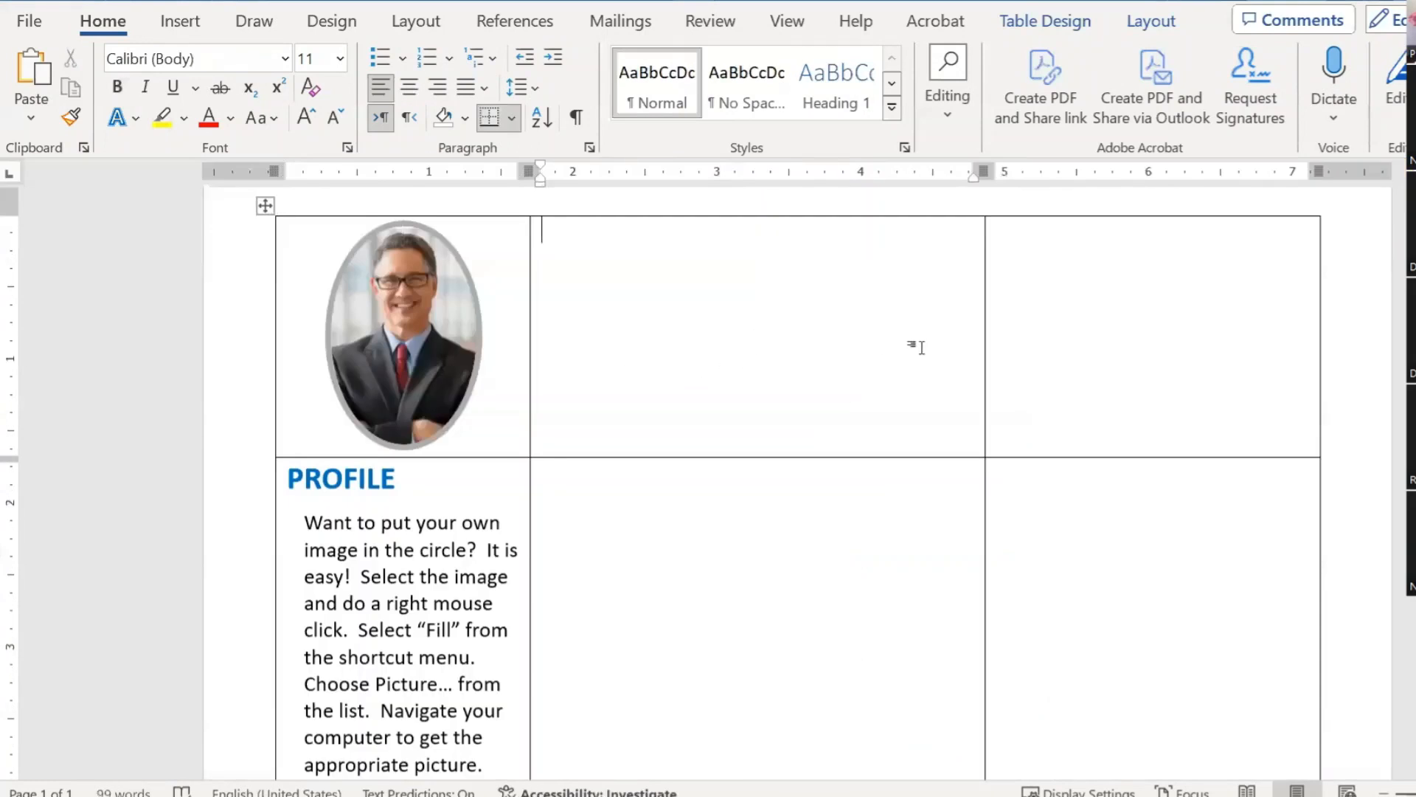
Step: Drag the middle/right column border left, leaving the middle column as a thin spacer
mouse_move(981, 343)
left_mouse_down()
mouse_move(873, 348)
mouse_move(632, 317)
mouse_move(1048, 358)
mouse_move(679, 316)
mouse_move(932, 354)
mouse_move(589, 282)
left_mouse_up()
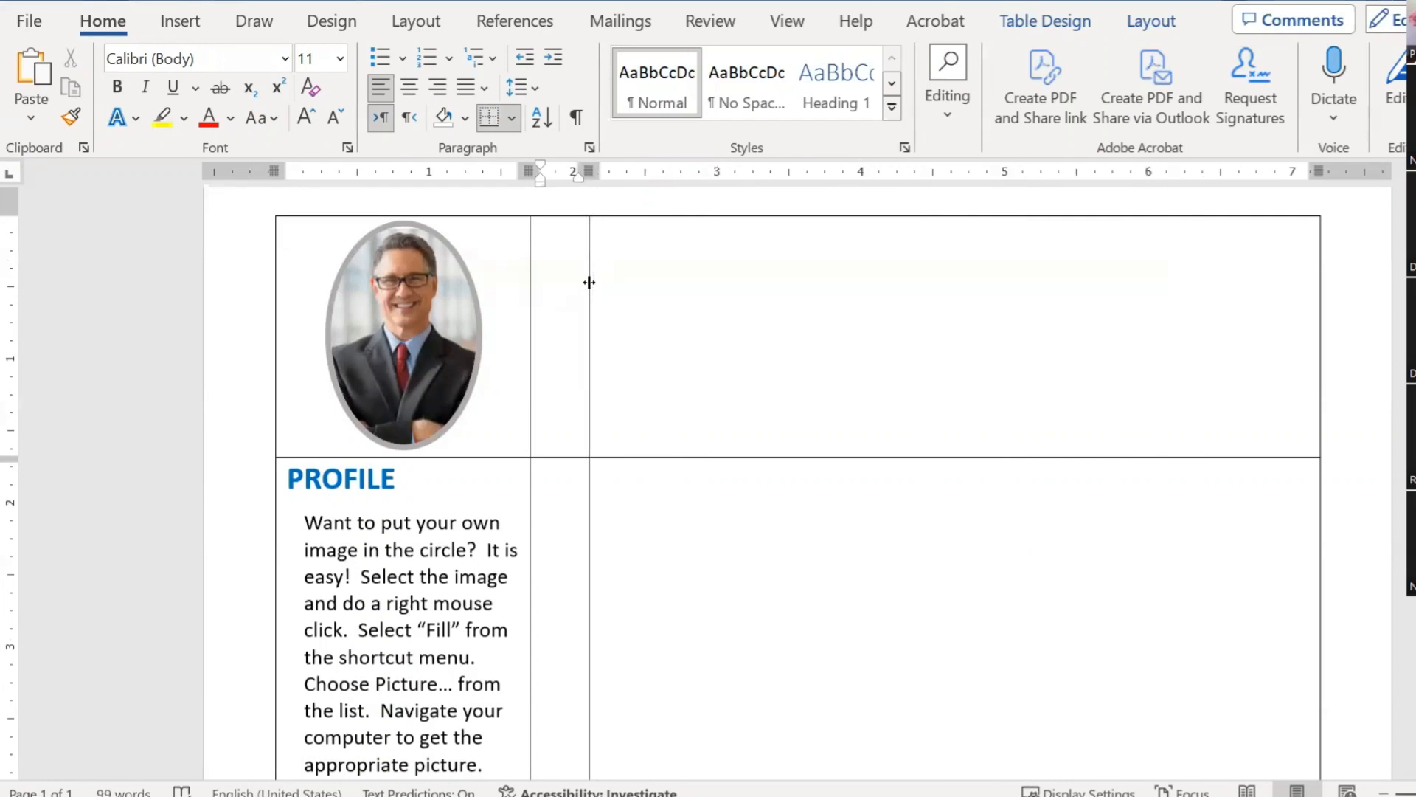
scroll(697, 364, "down", 8)
scroll(696, 367, "up", 10)
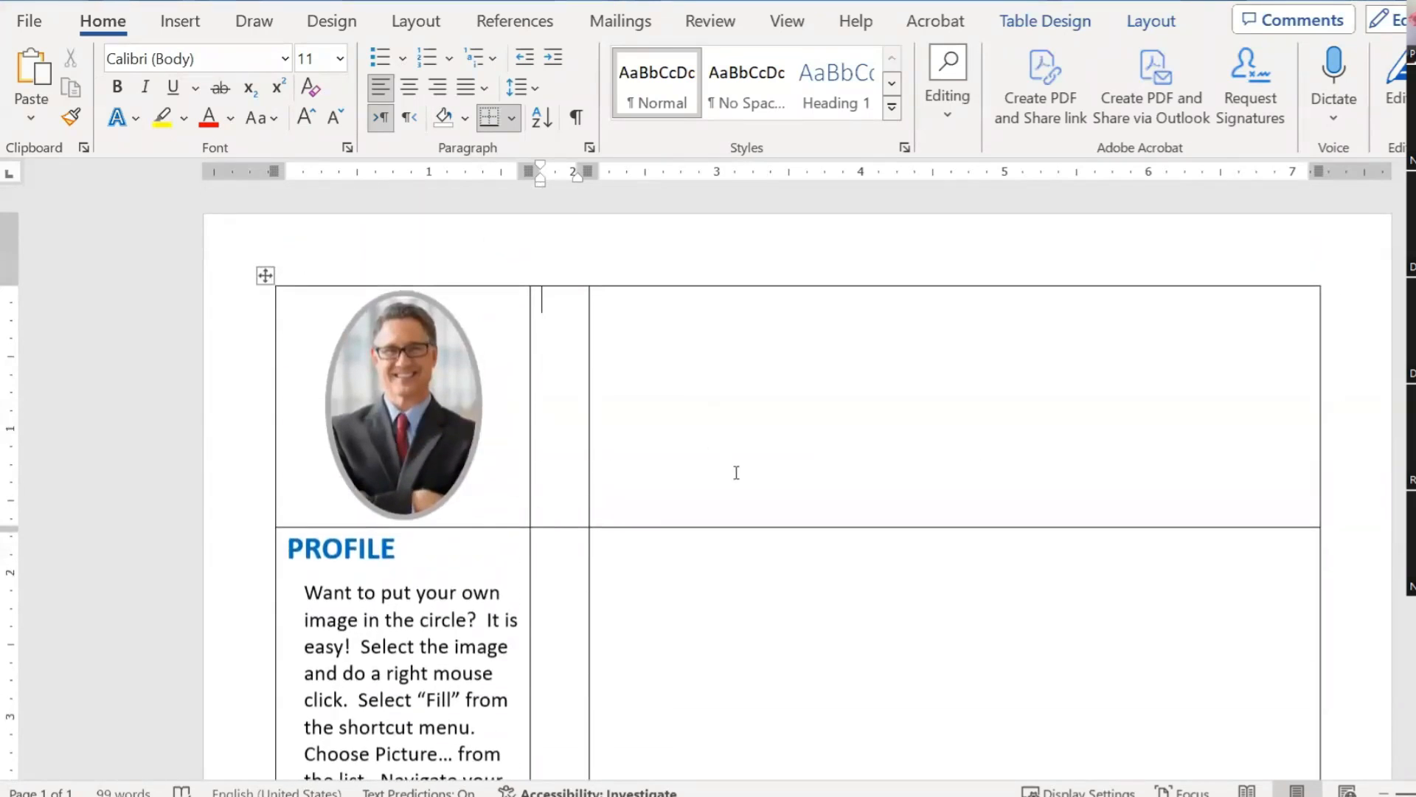
scroll(736, 472, "down", 3)
scroll(743, 471, "down", 6)
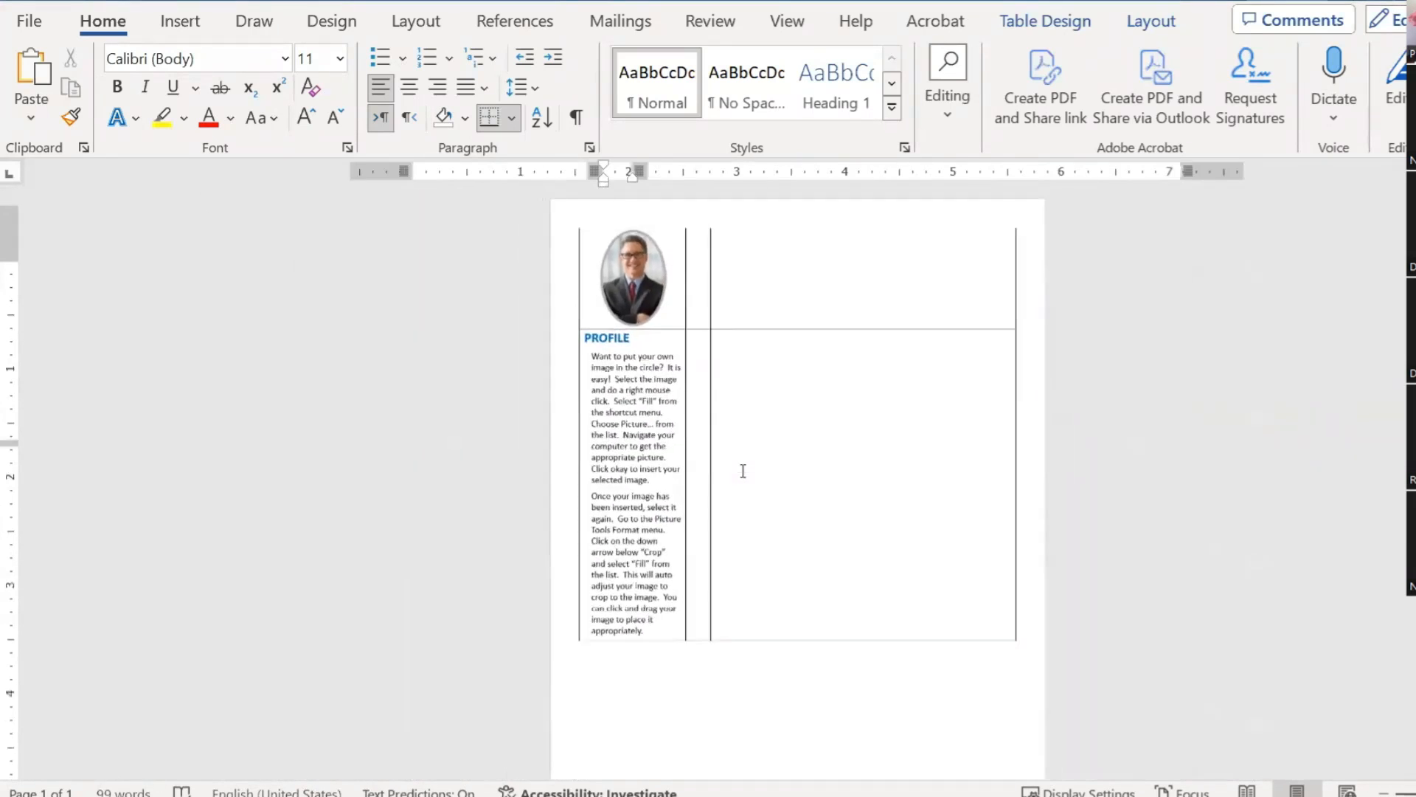
scroll(743, 470, "down", 2)
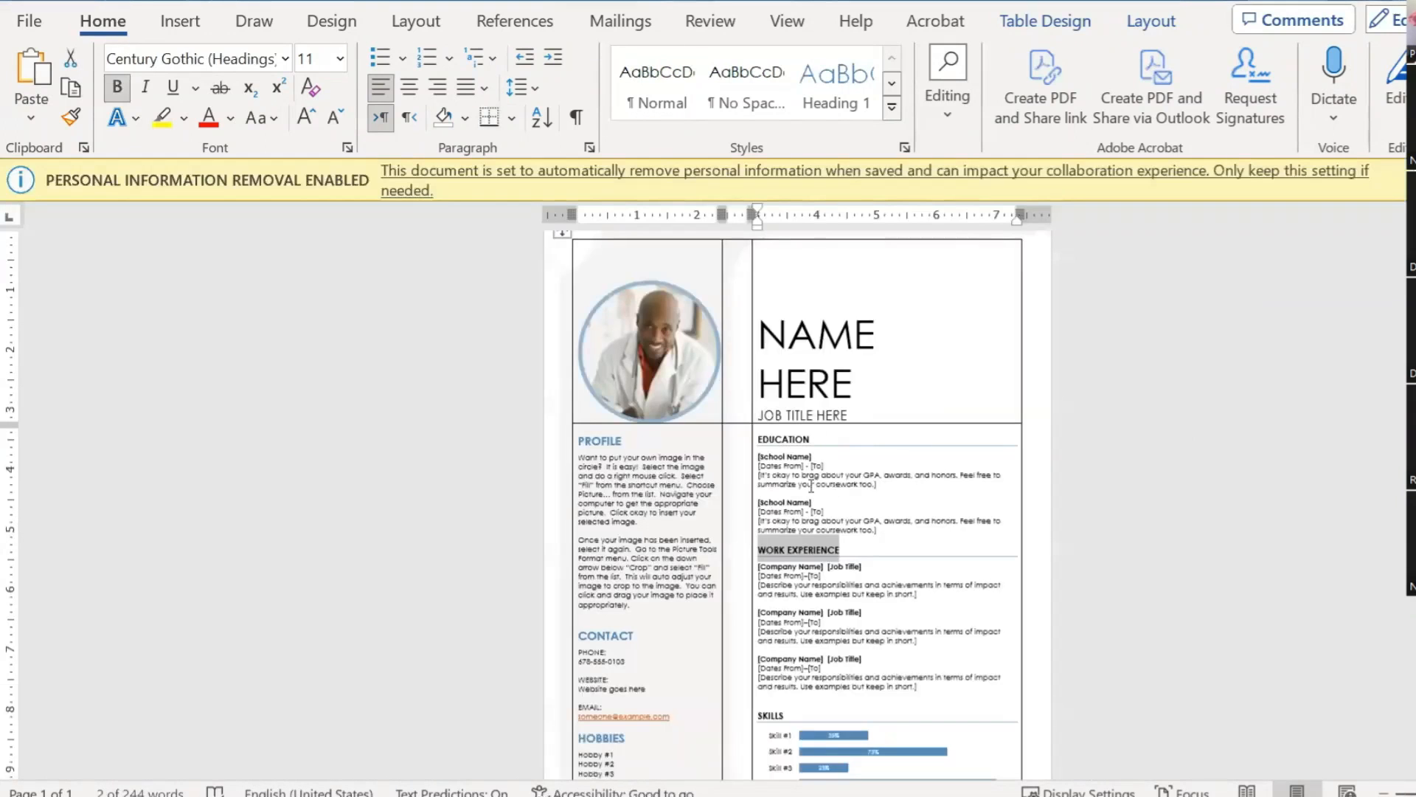
scroll(753, 531, "down", 1)
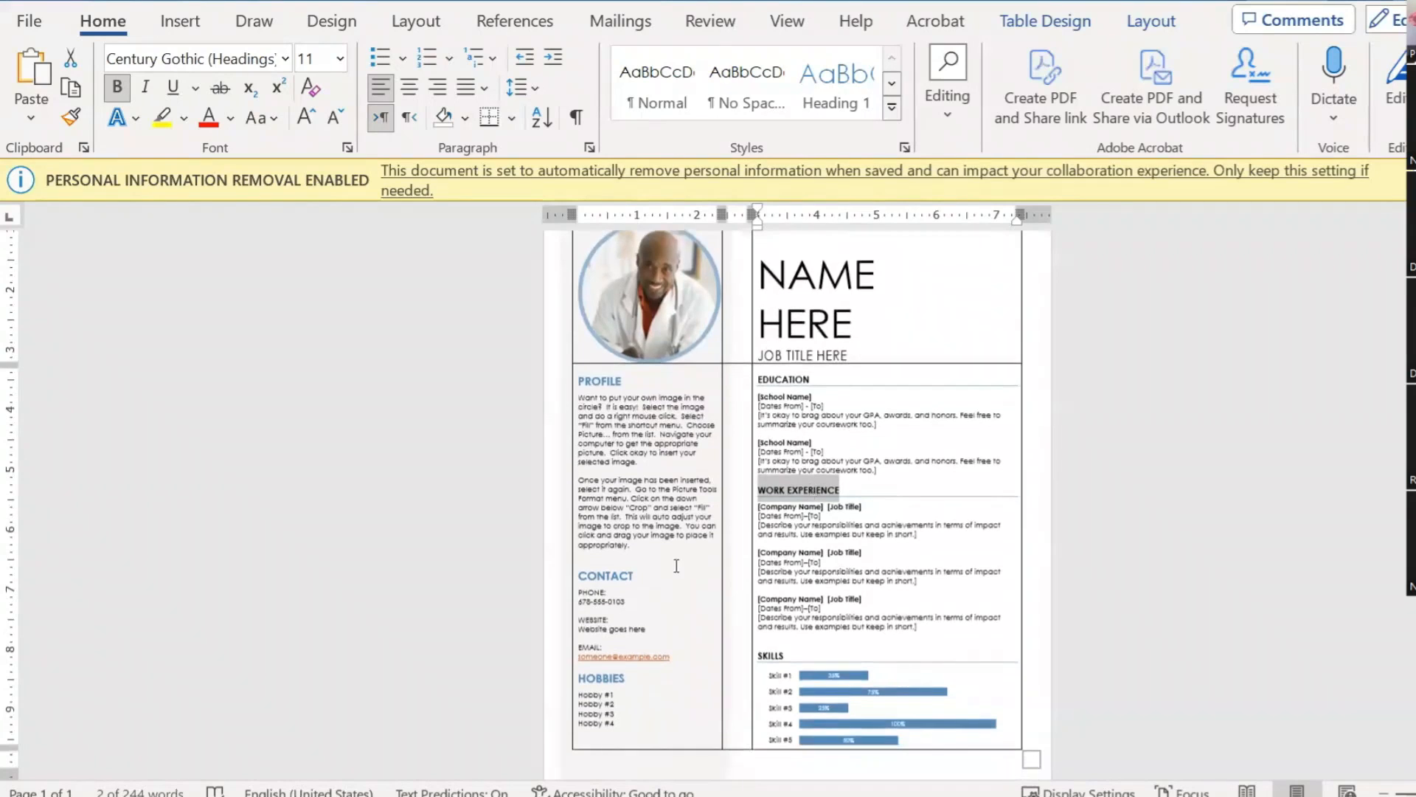
Step: Select the template's CONTACT heading to check its font and size, then deselect it
double_click(606, 579)
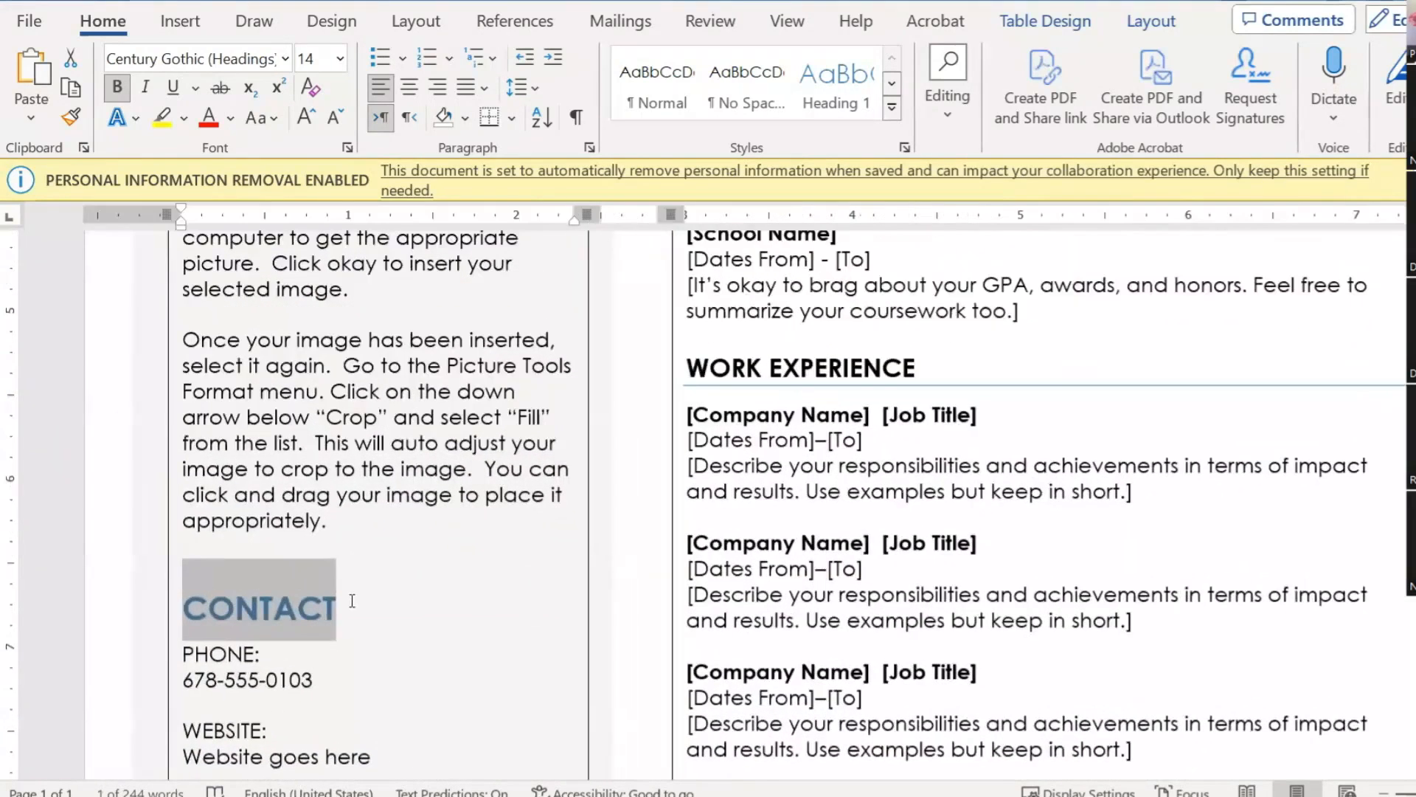
scroll(280, 496, "up", 6)
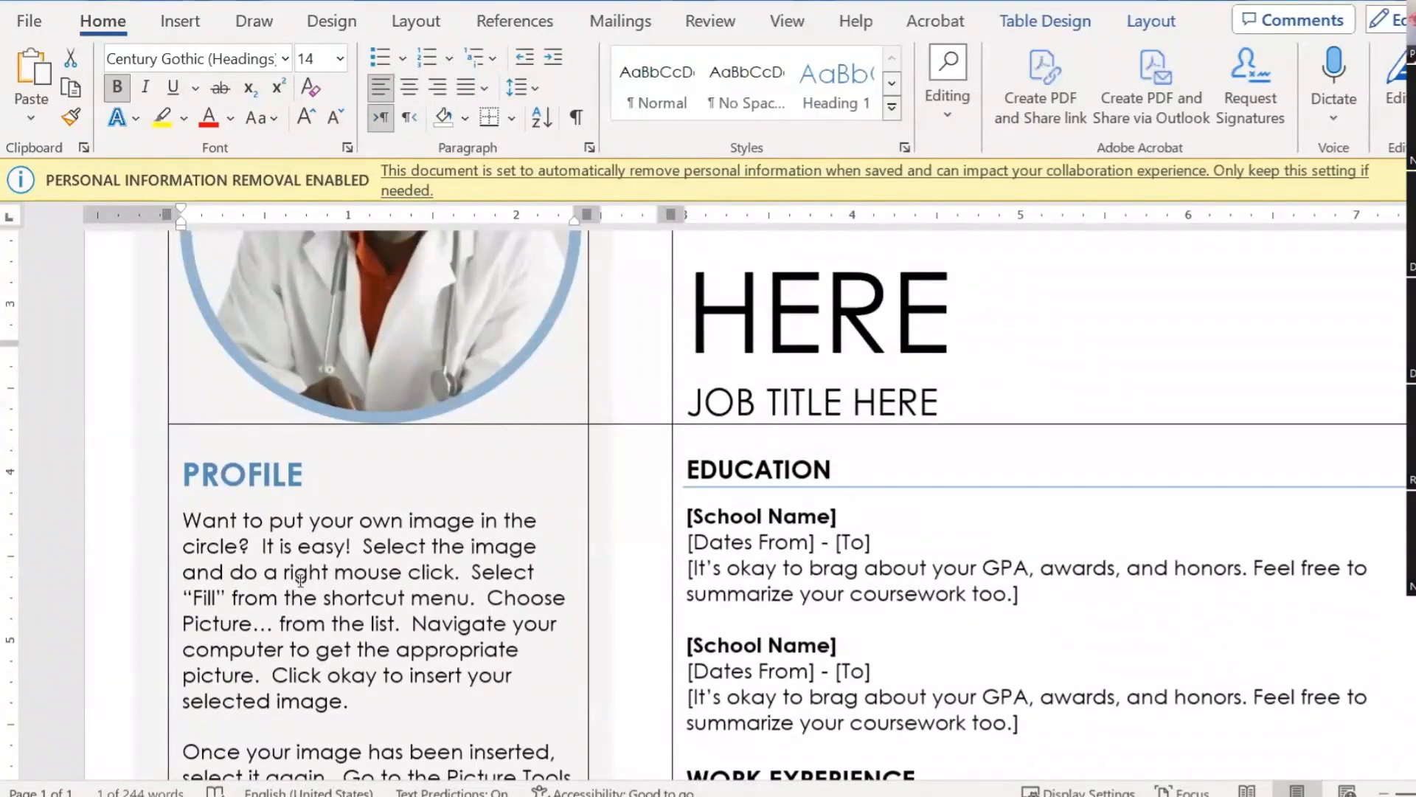
scroll(281, 495, "down", 5)
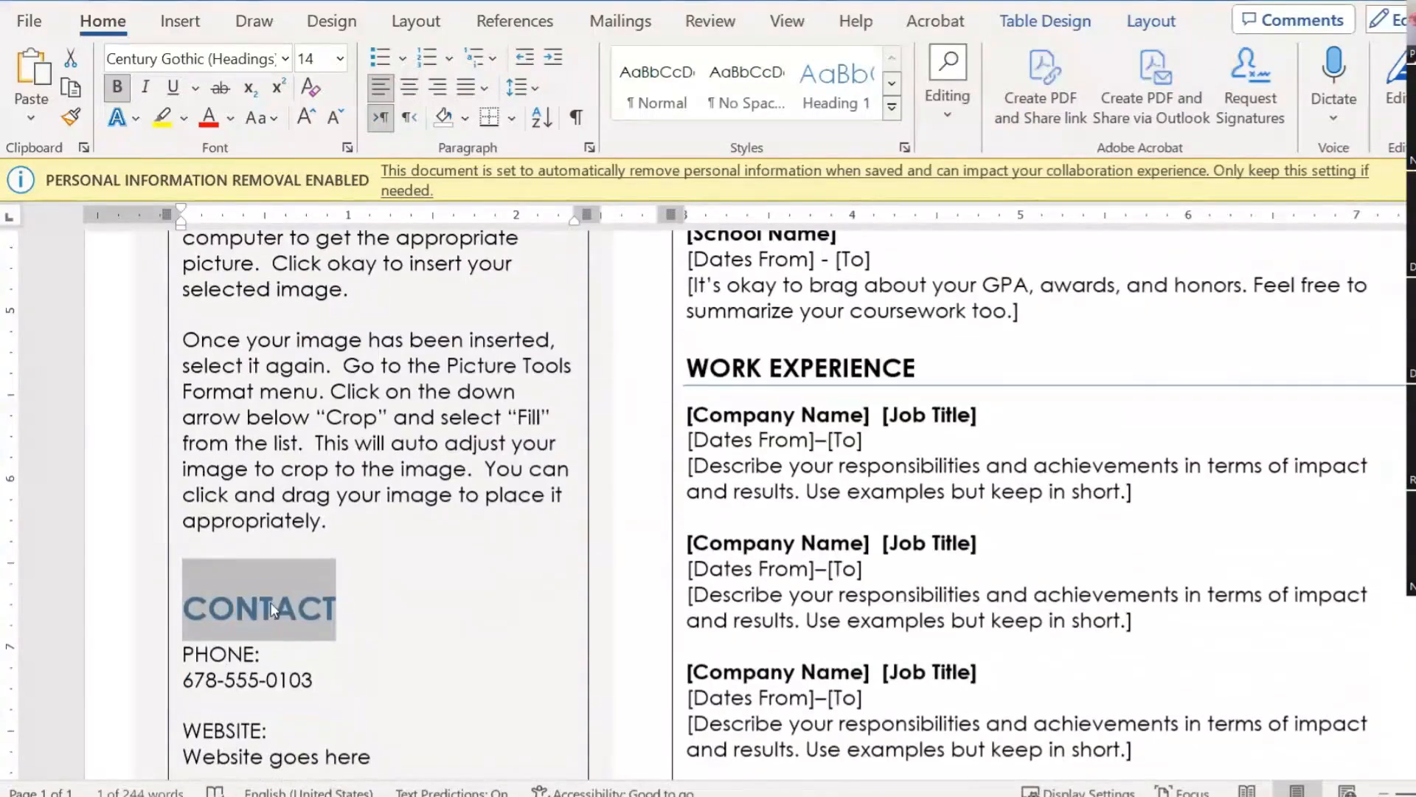
left_click(402, 628)
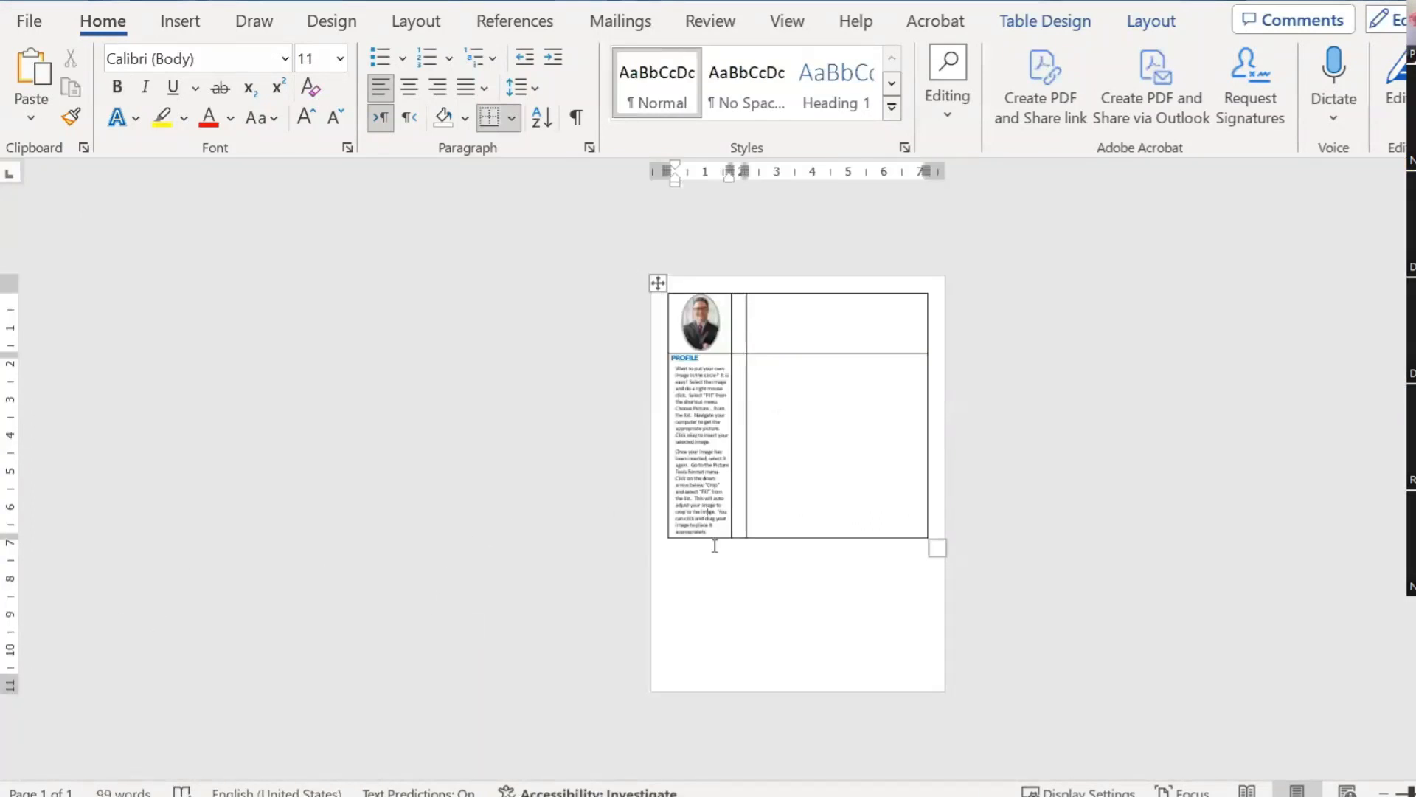
Step: Start a new line after 'appropriately.' in the left column and type CONTACT in capitals
scroll(715, 560, "up", 3)
scroll(715, 583, "up", 5)
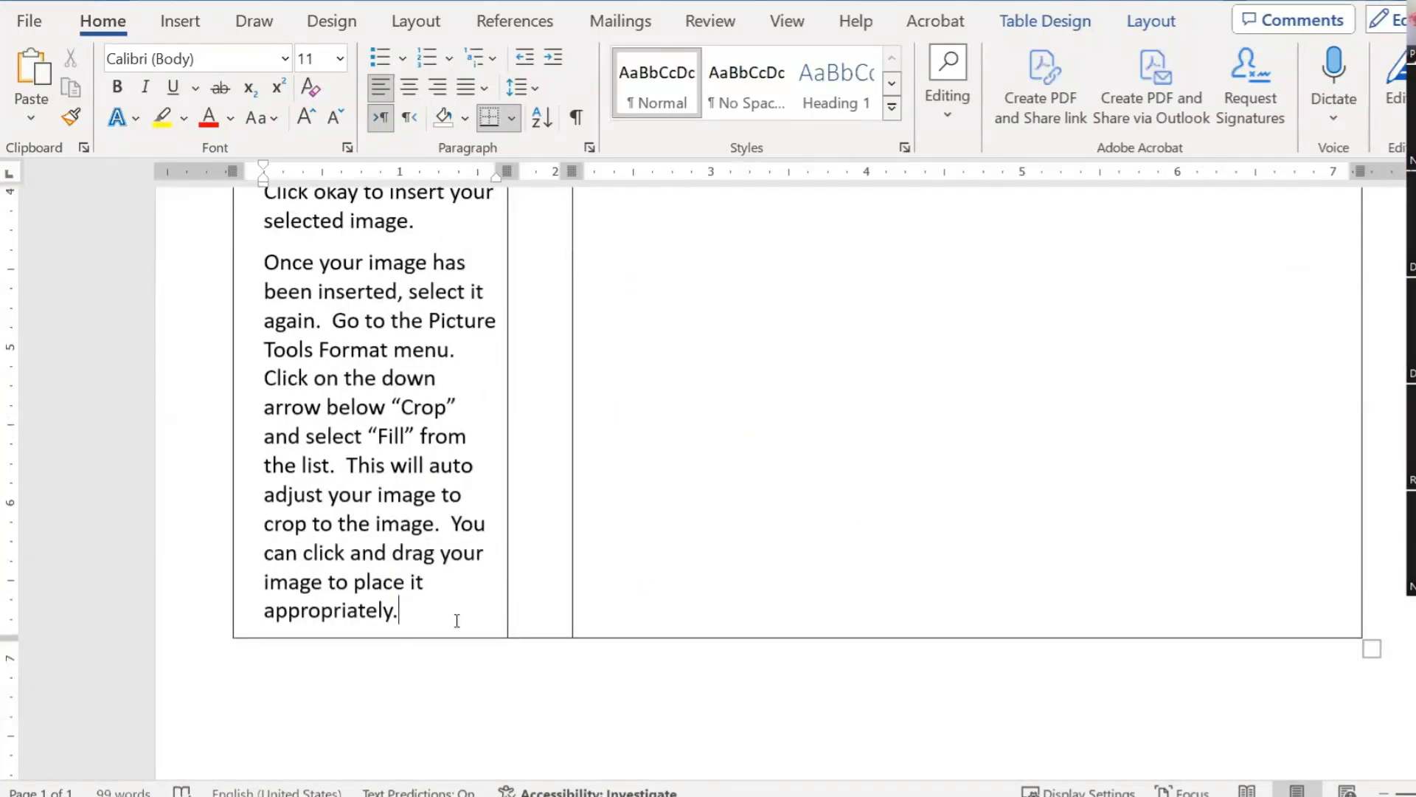
key("Return")
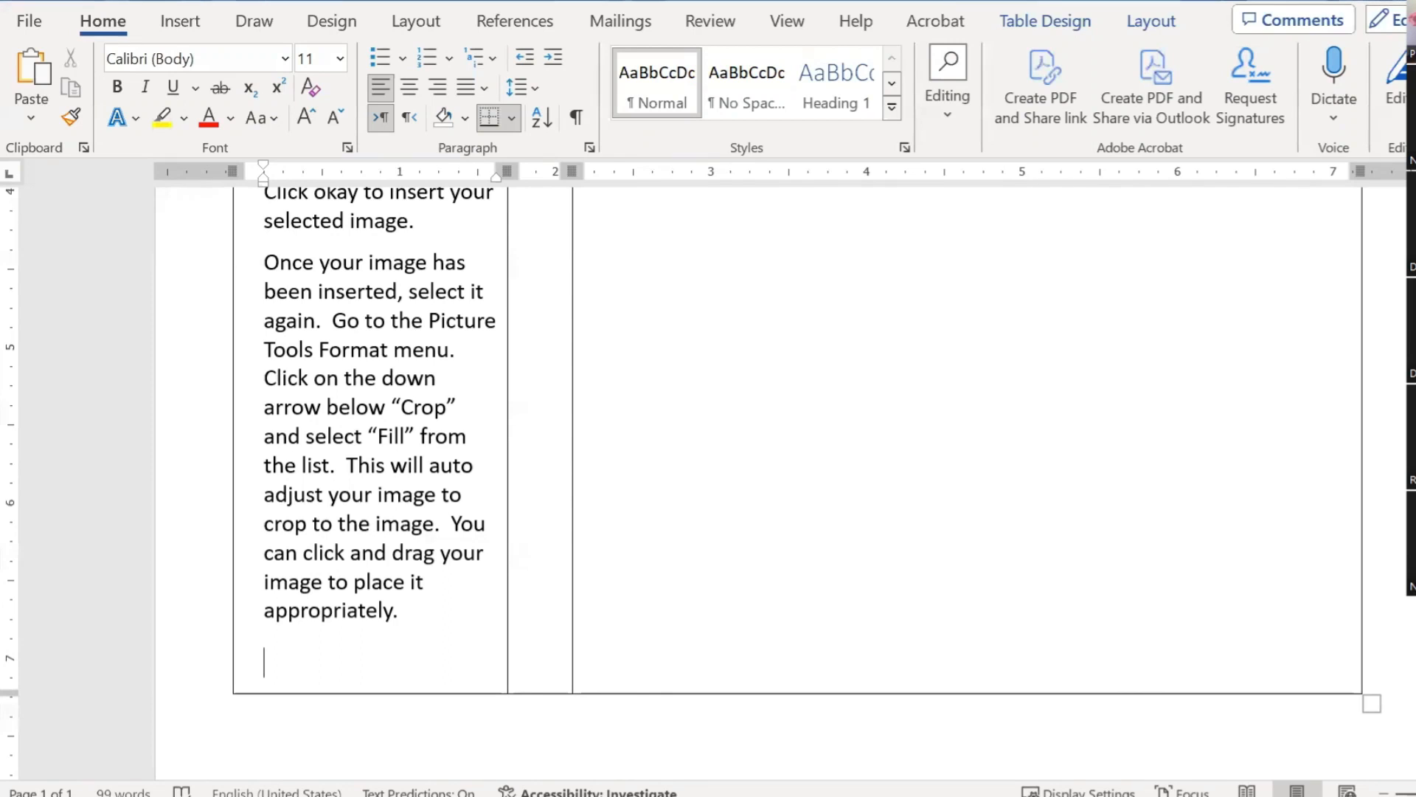
type("c")
key("BackSpace")
type("CONTACT")
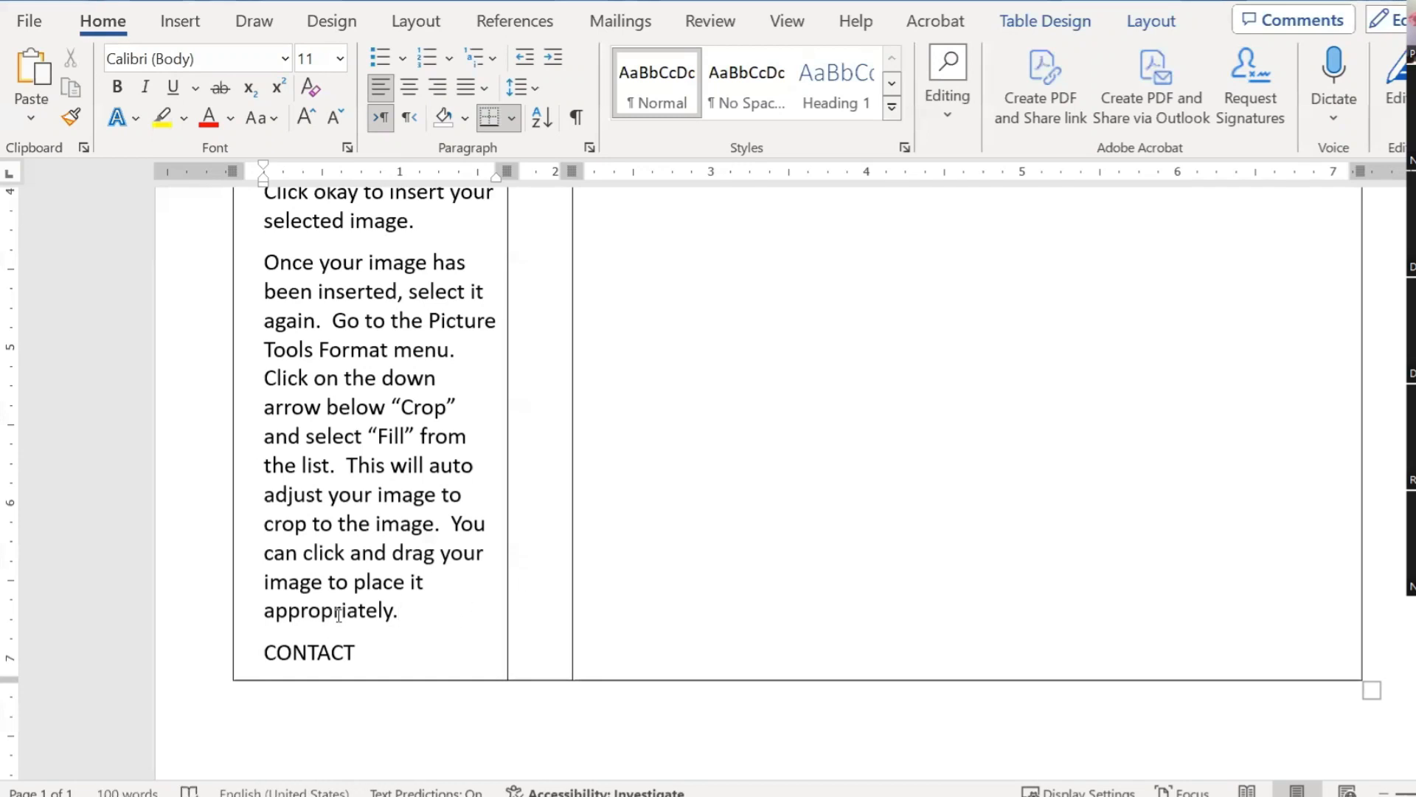
double_click(337, 582)
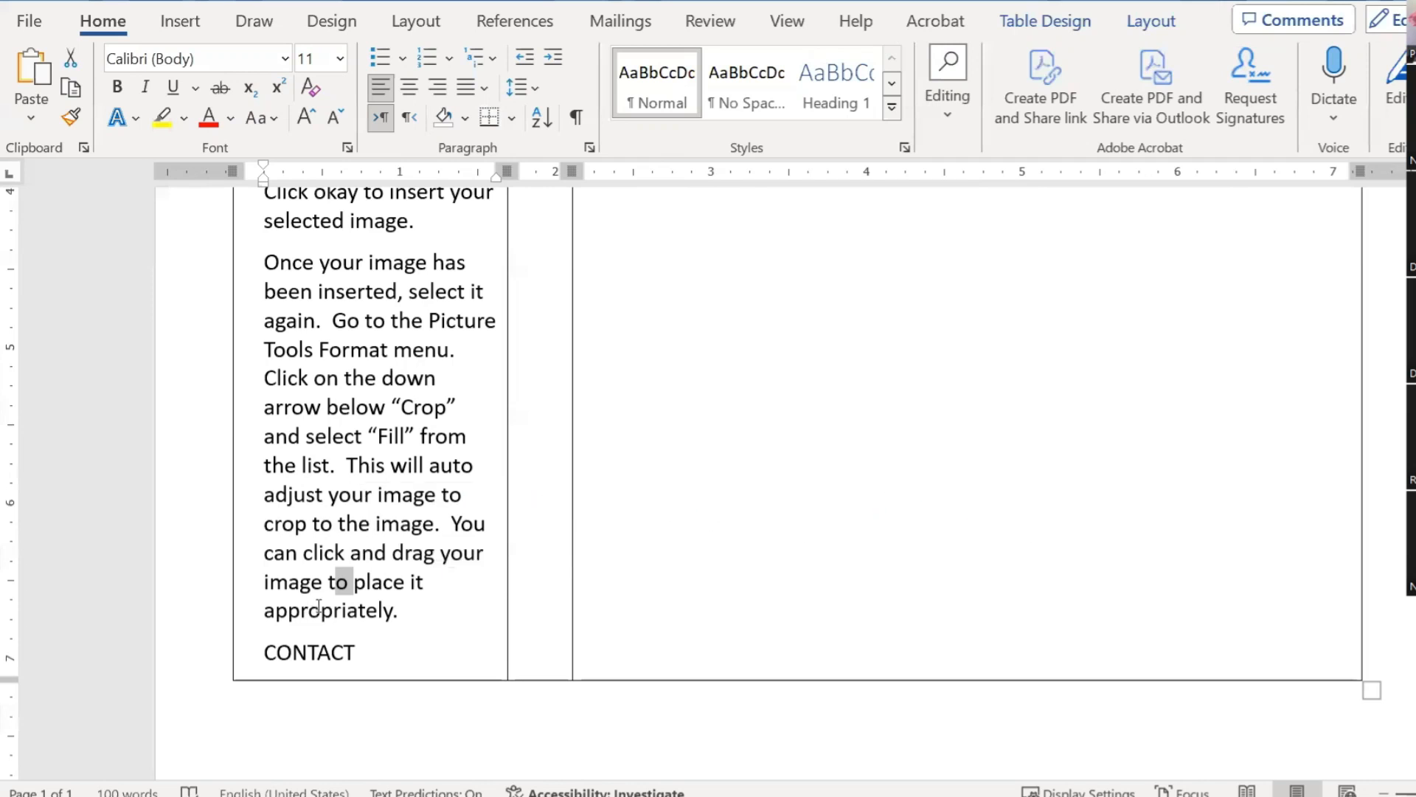
left_click(317, 652)
scroll(372, 644, "up", 5)
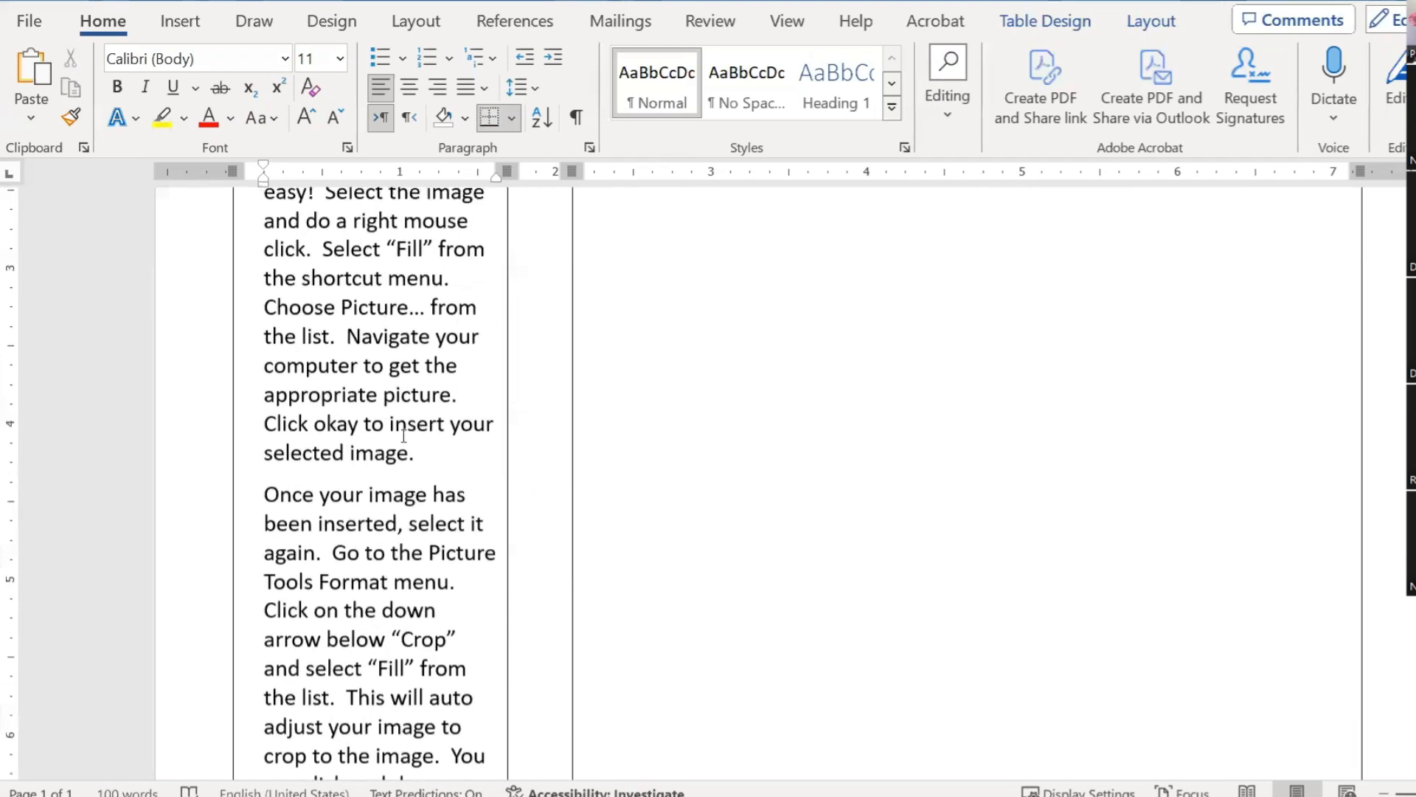
left_click_drag(385, 260, 255, 257)
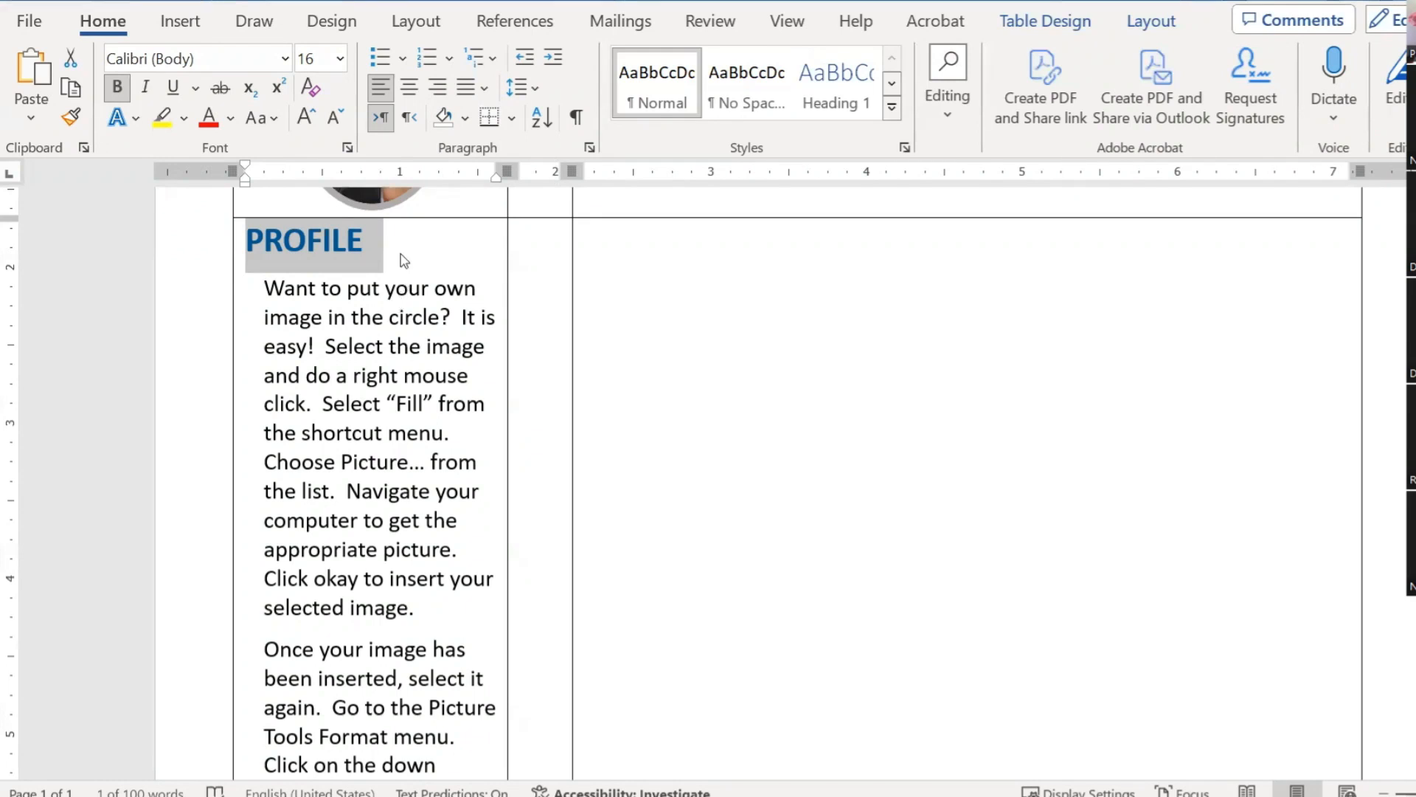
left_click(73, 119)
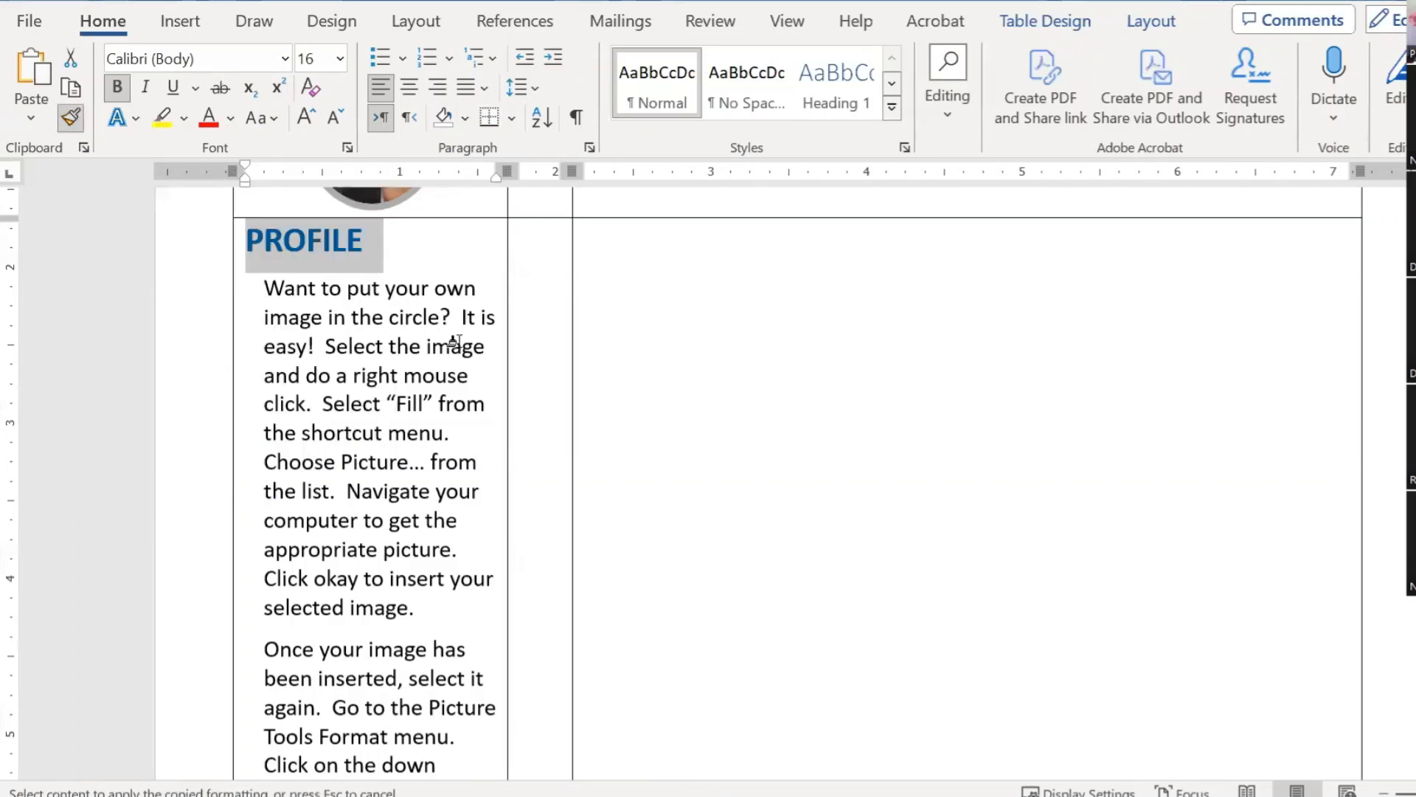
scroll(506, 457, "down", 6)
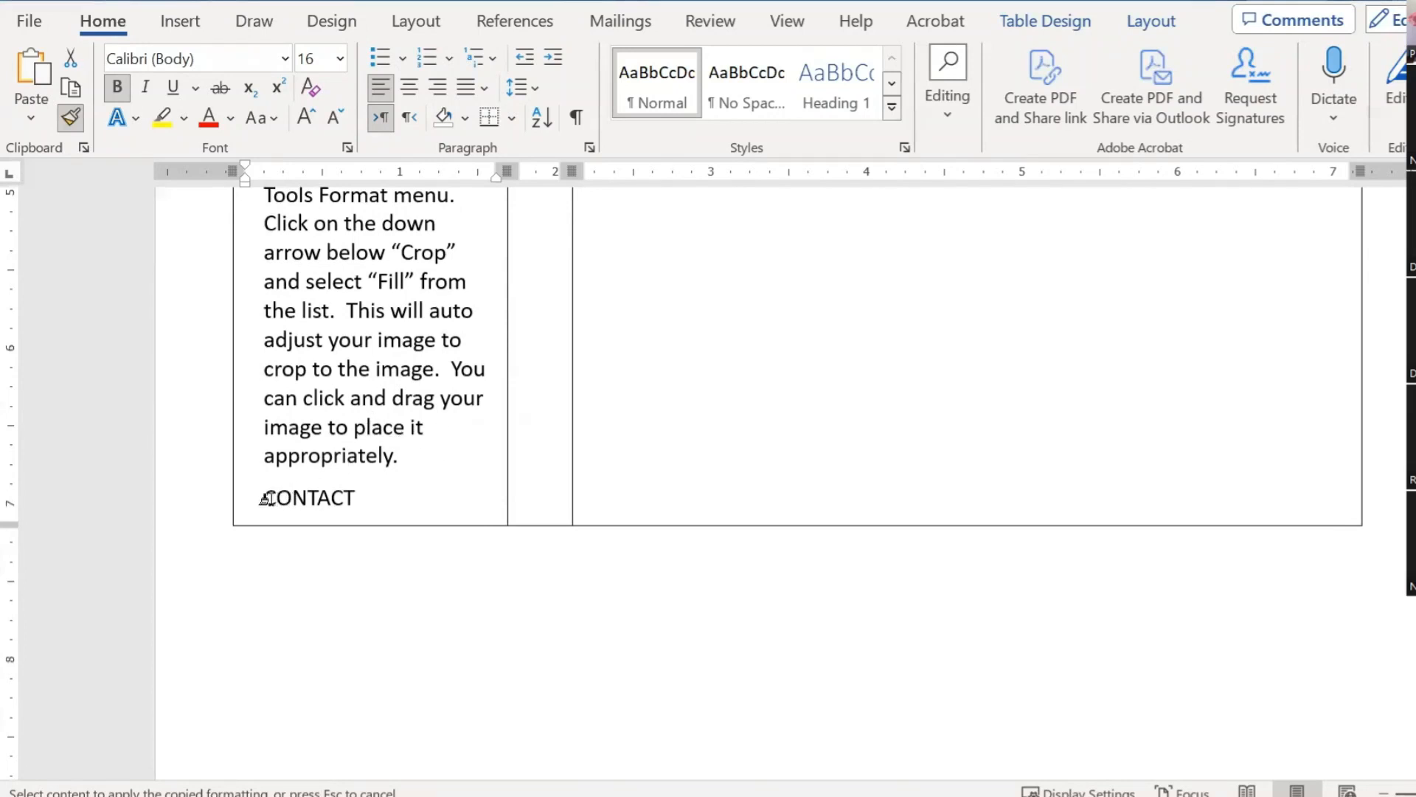
left_click_drag(277, 499, 357, 501)
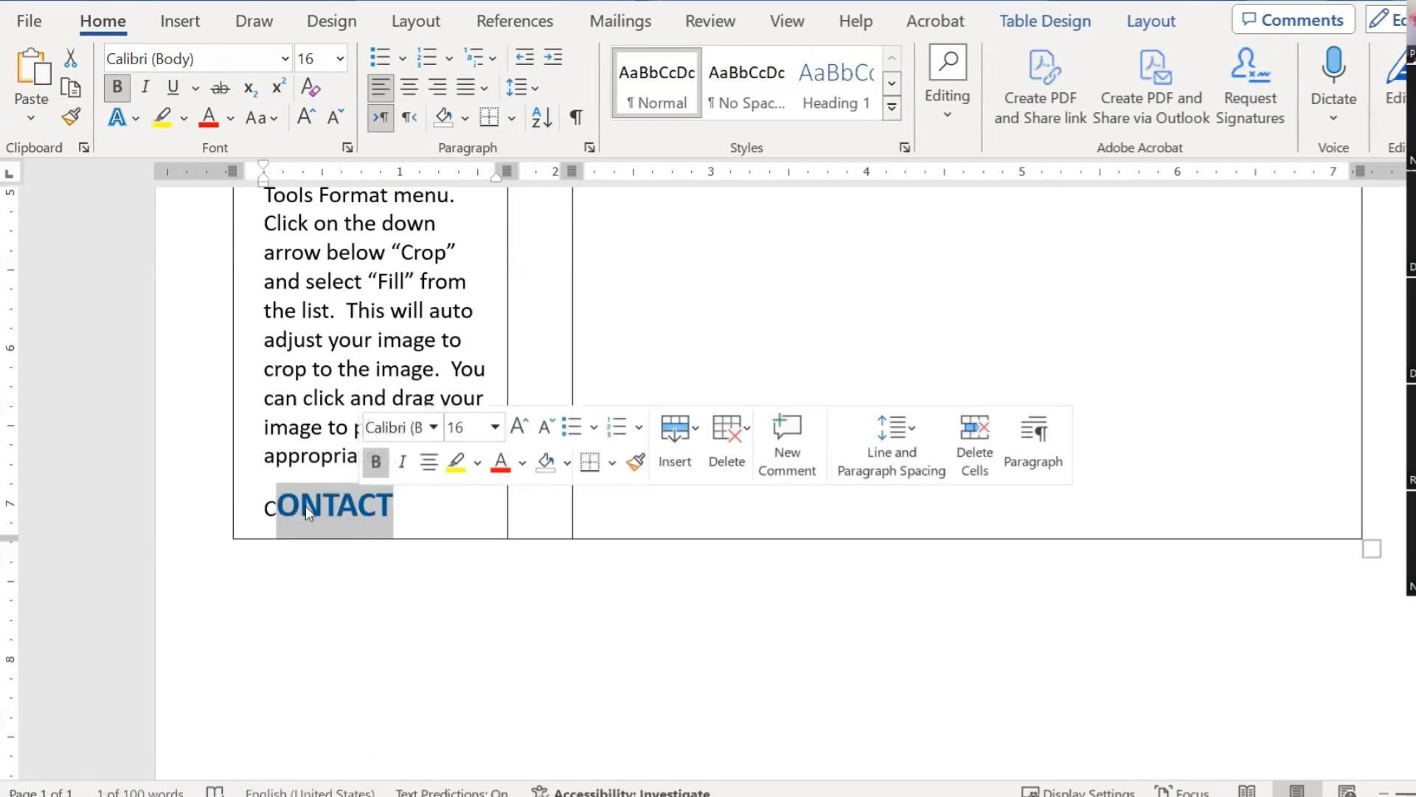
key("ctrl+z")
scroll(330, 443, "up", 3)
scroll(330, 442, "up", 5)
left_click_drag(247, 317, 373, 316)
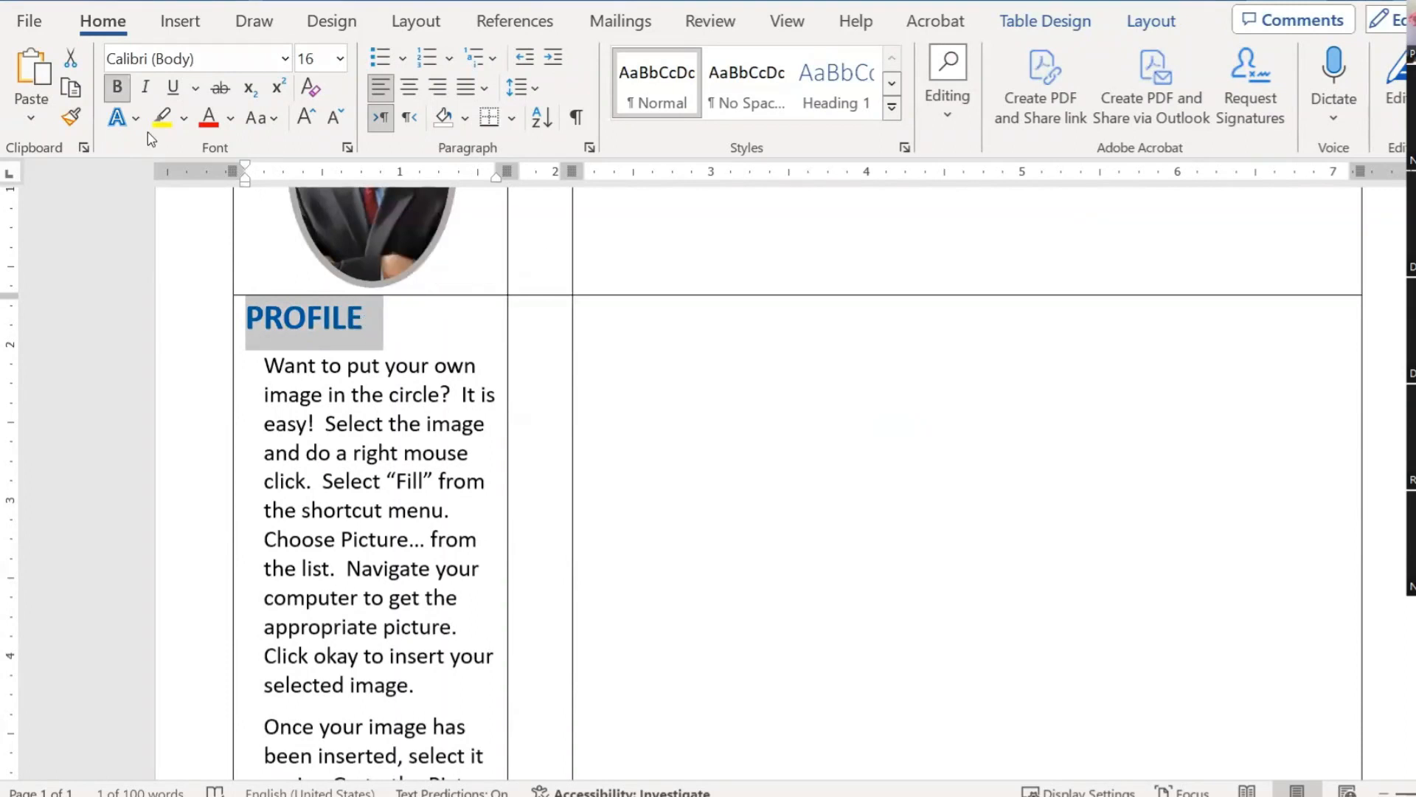
left_click(71, 117)
scroll(347, 380, "down", 1)
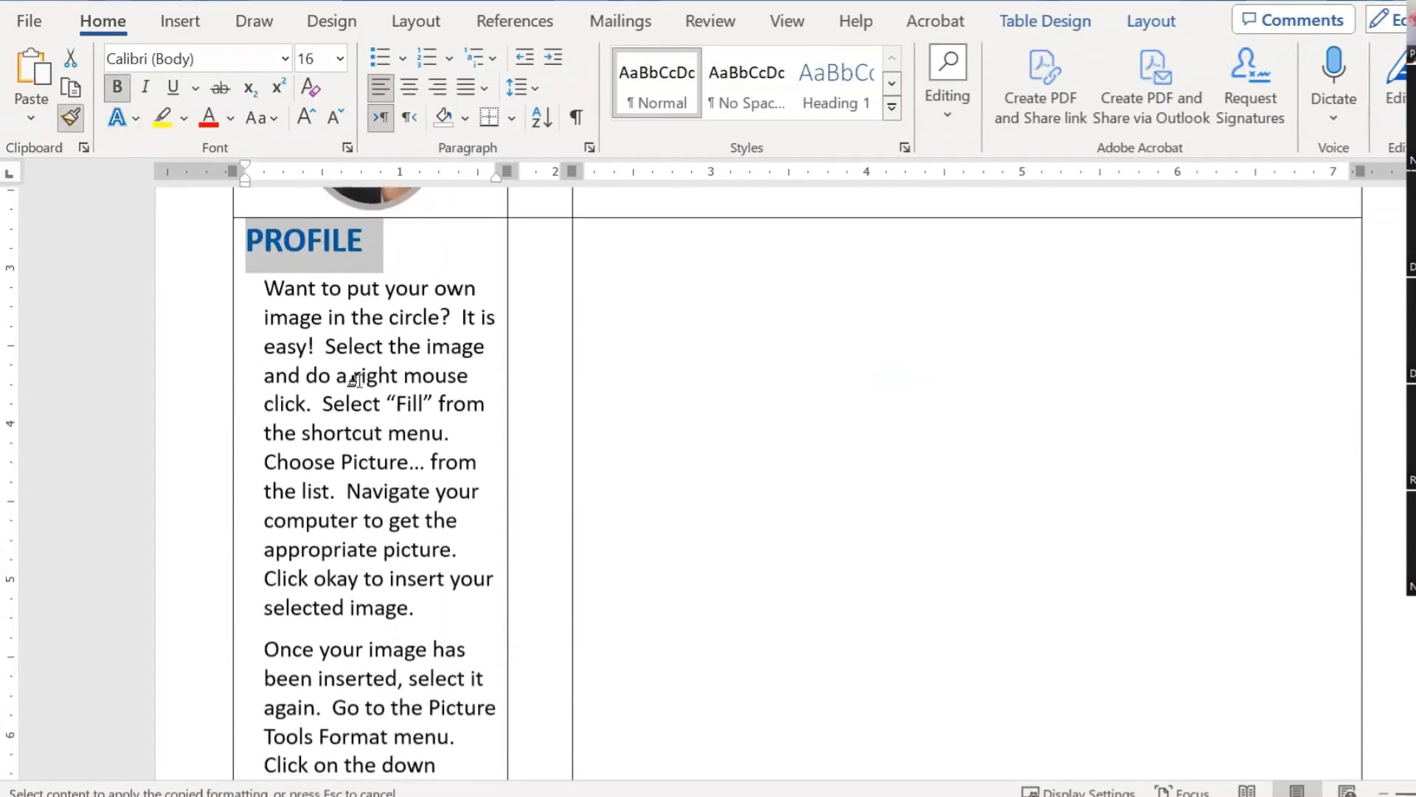
left_click_drag(354, 380, 384, 775)
key("ctrl+z")
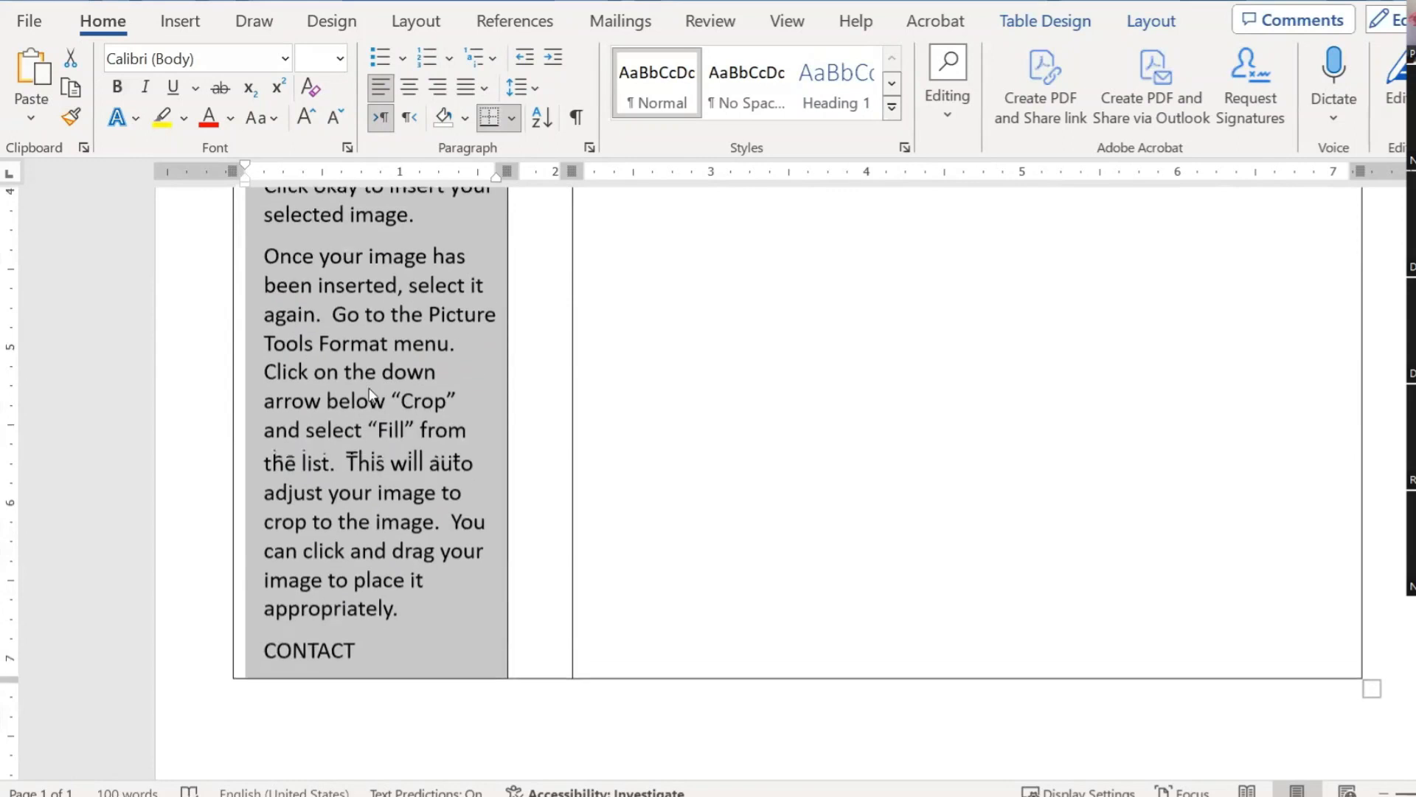
left_click(371, 401)
scroll(391, 369, "up", 4)
scroll(396, 356, "up", 1)
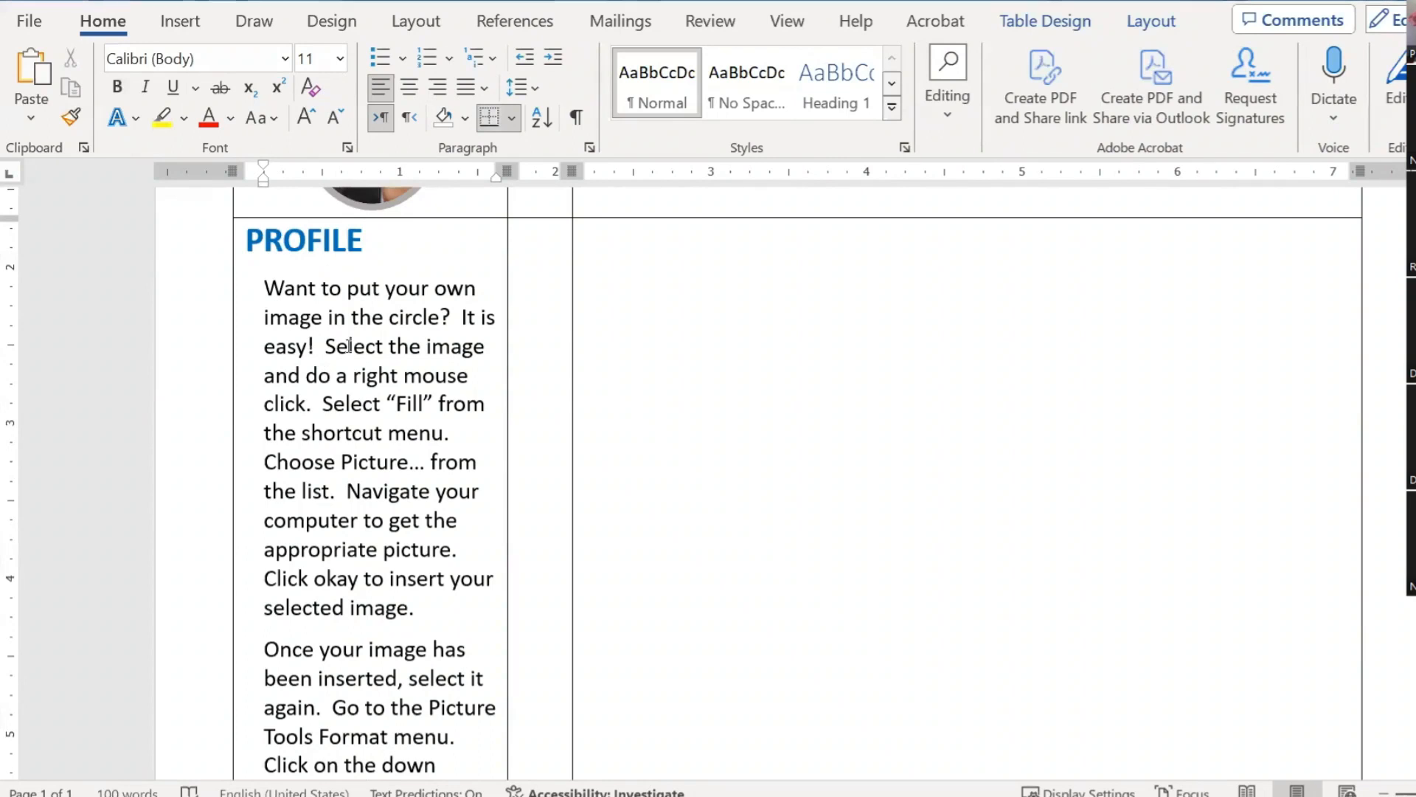
Step: Use Format Painter to copy the PROFILE heading's blue bold formatting onto CONTACT
left_click(72, 118)
left_click_drag(248, 244, 369, 244)
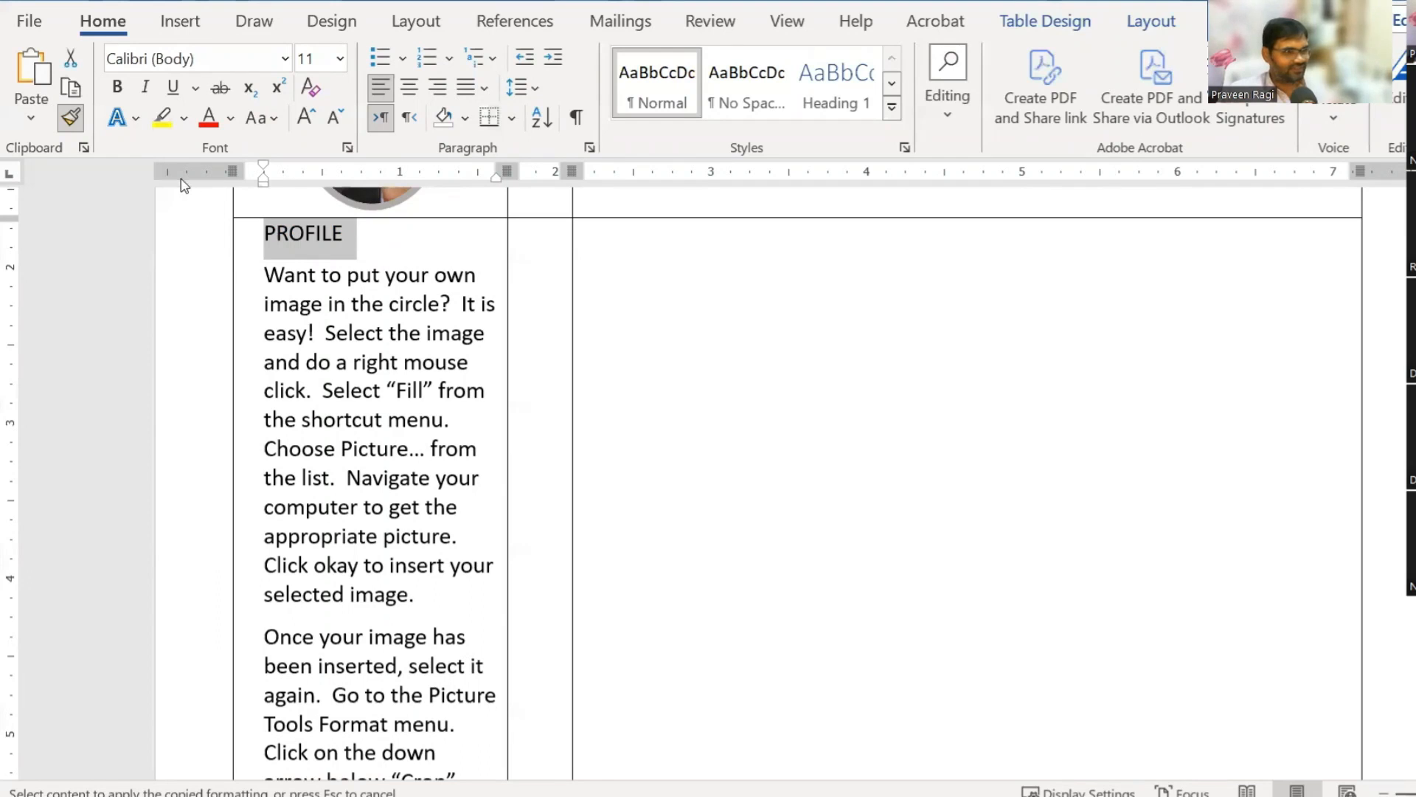
key("ctrl+z")
left_click(72, 118)
scroll(315, 369, "down", 7)
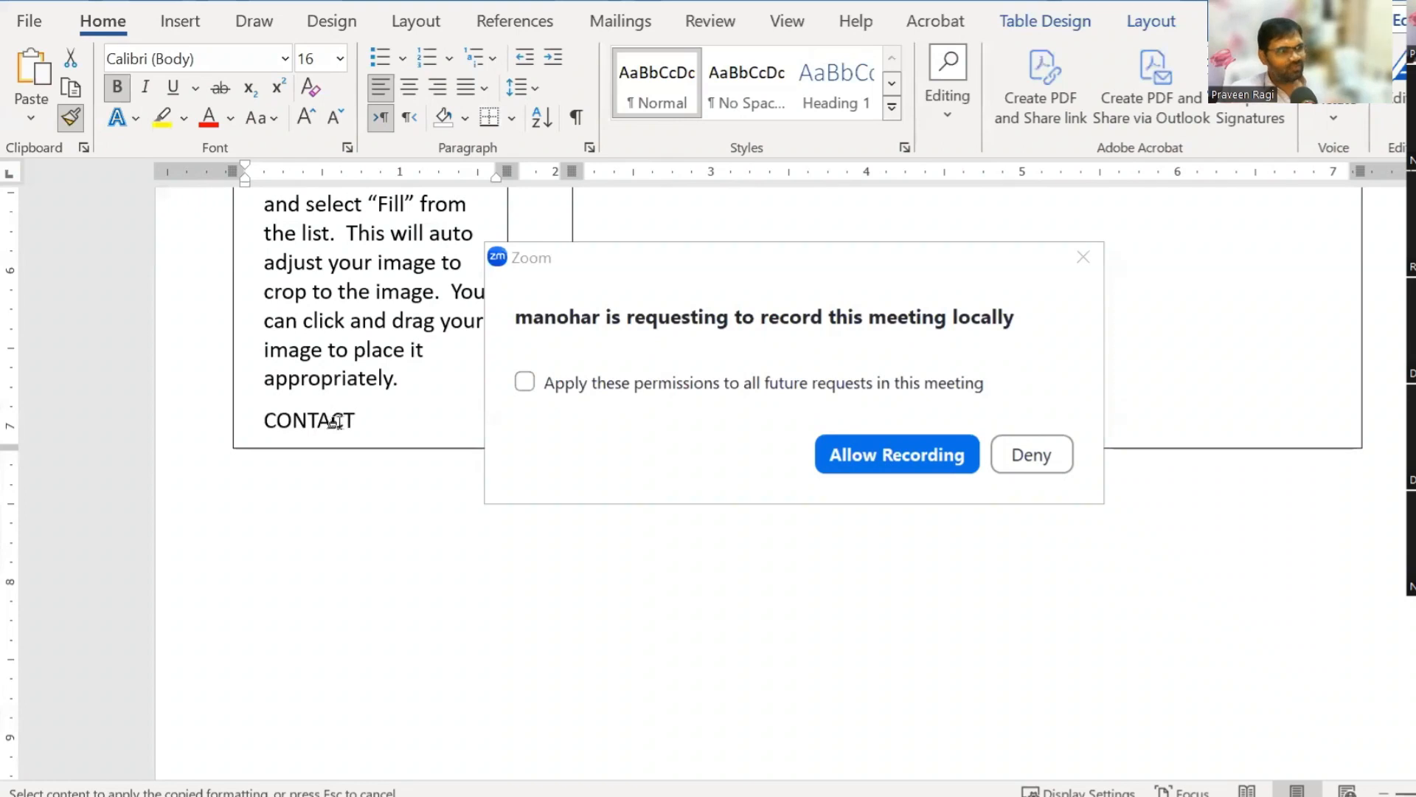
left_click_drag(259, 420, 355, 420)
Step: Undo the heading formatting stray-applied to words in the instruction paragraph, keeping it plain text
left_click(958, 461)
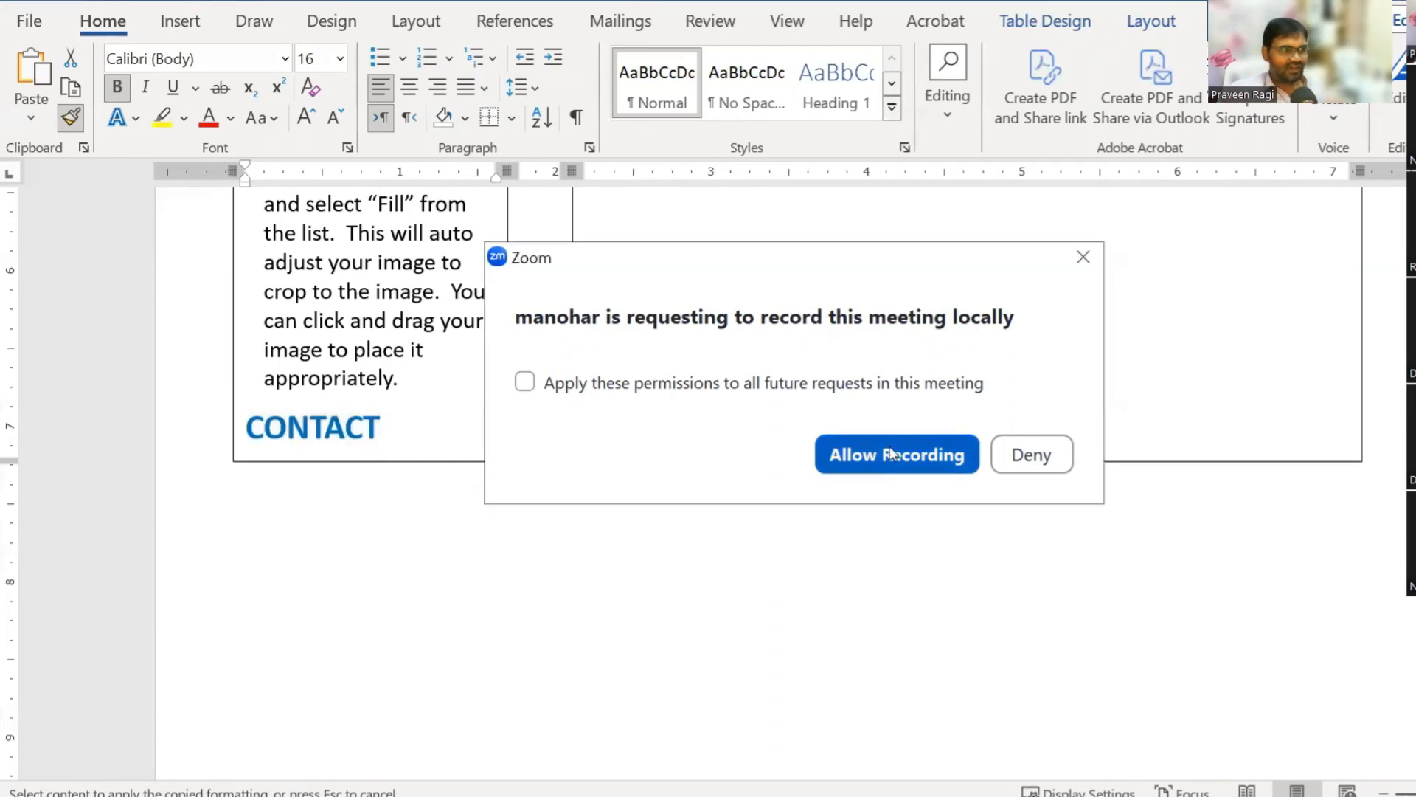
left_click(326, 377)
scroll(432, 391, "up", 3)
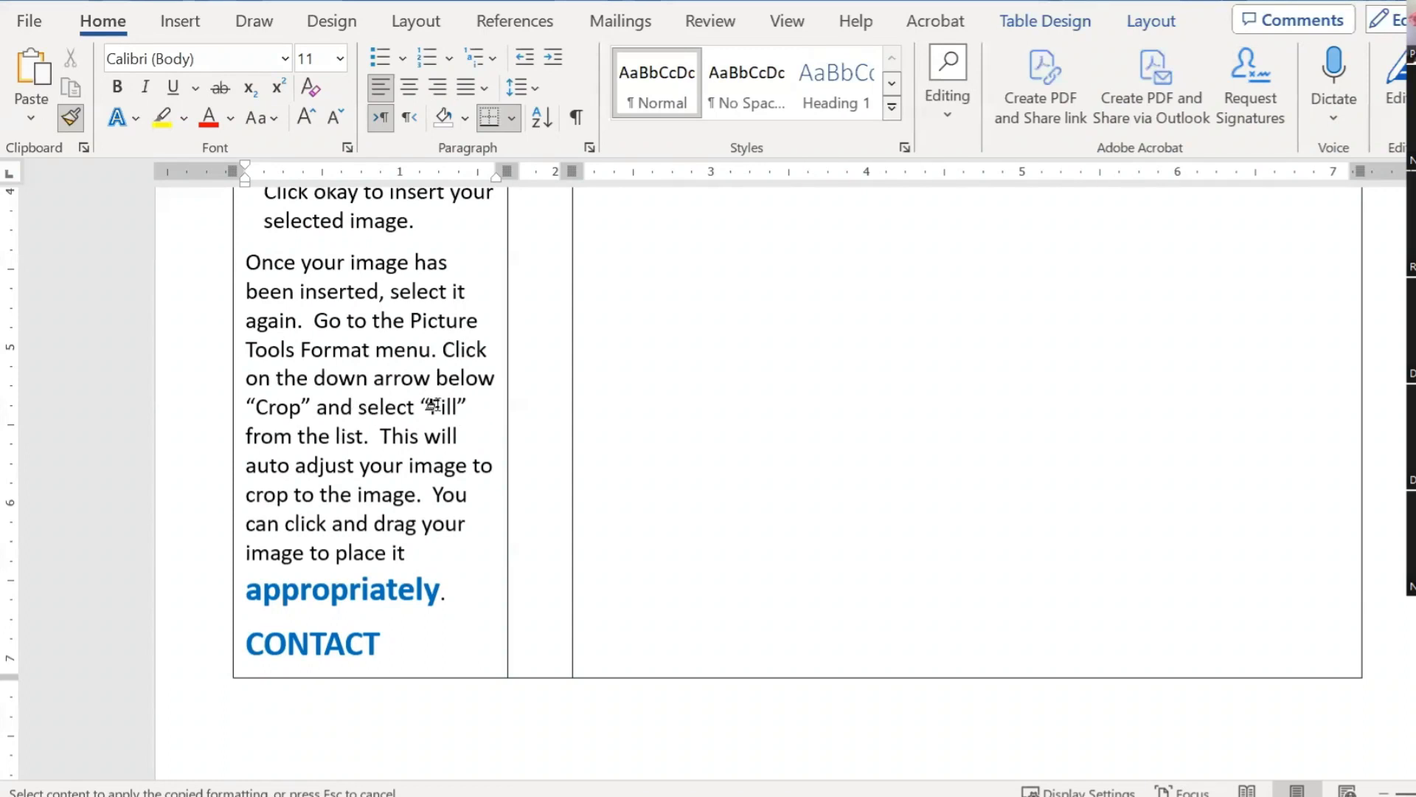
left_click(366, 322)
left_click(352, 294)
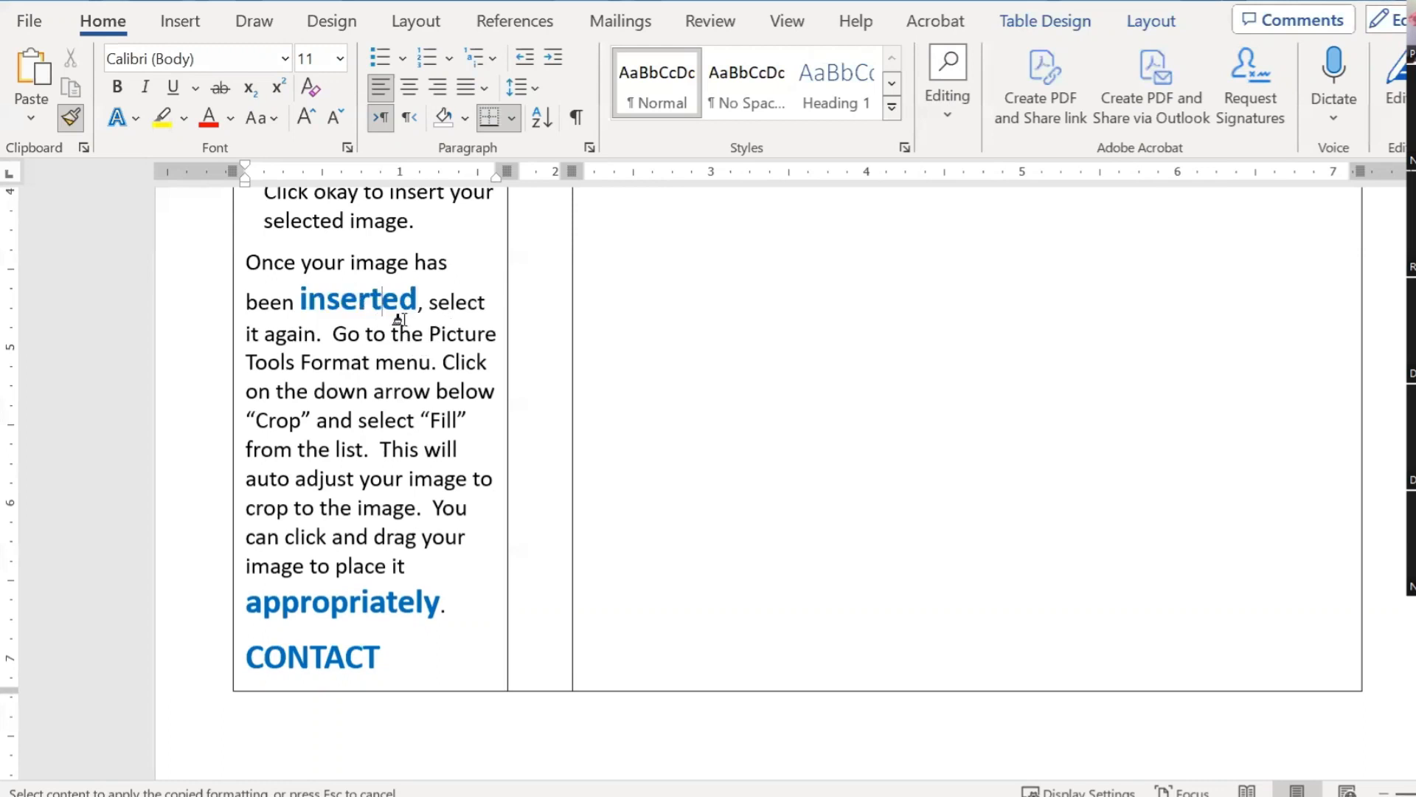
scroll(329, 288, "up", 3)
left_click(385, 341)
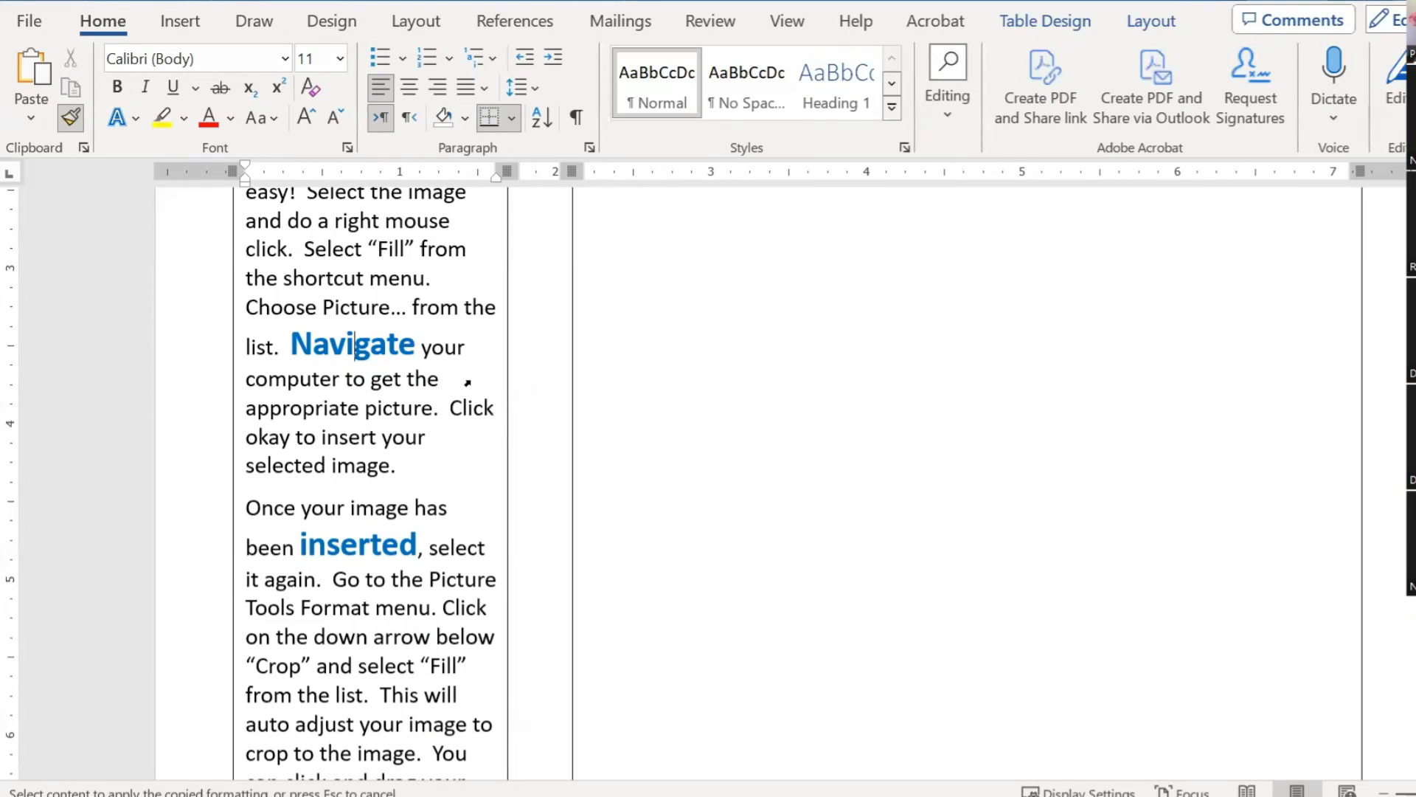
key("ctrl+z")
key("ctrl+z")
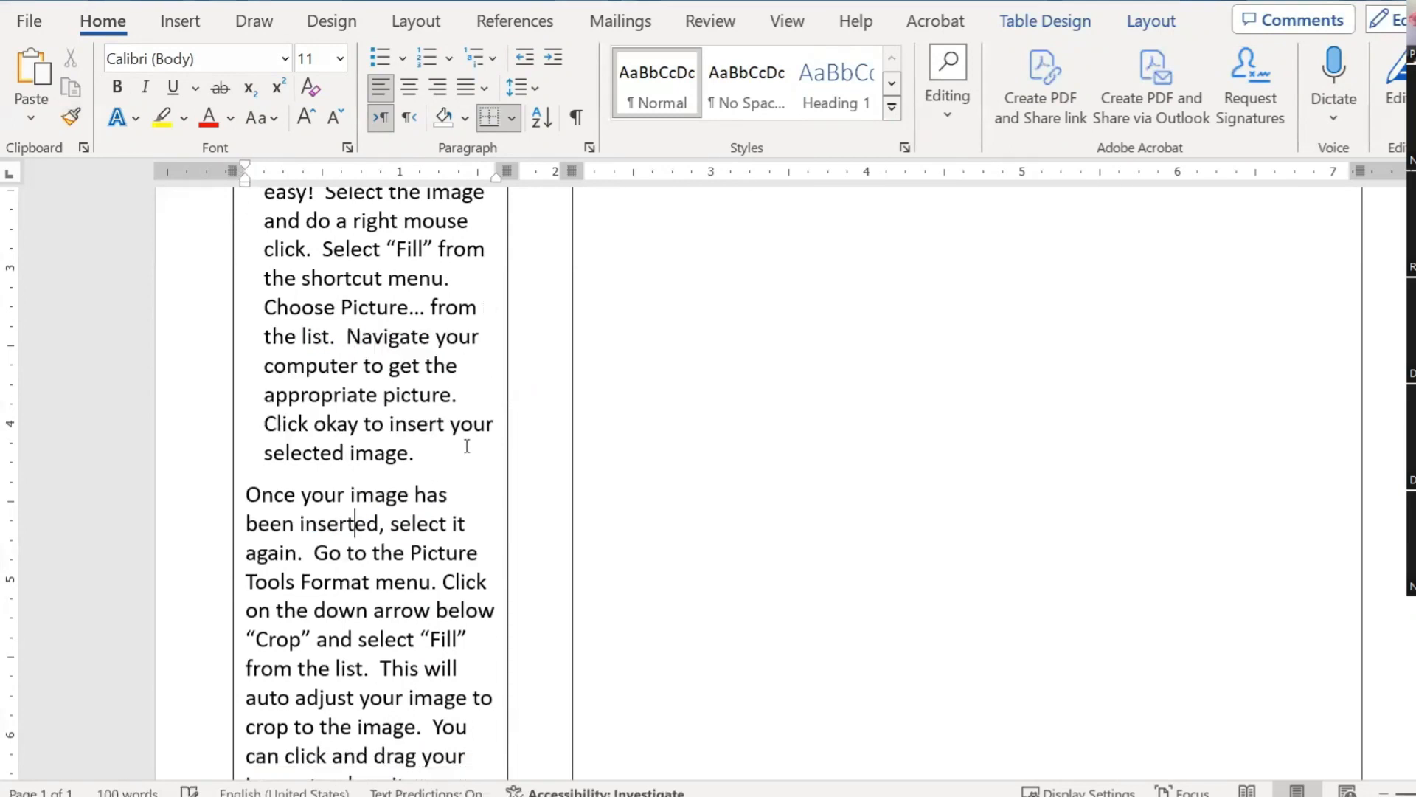
scroll(437, 455, "down", 3)
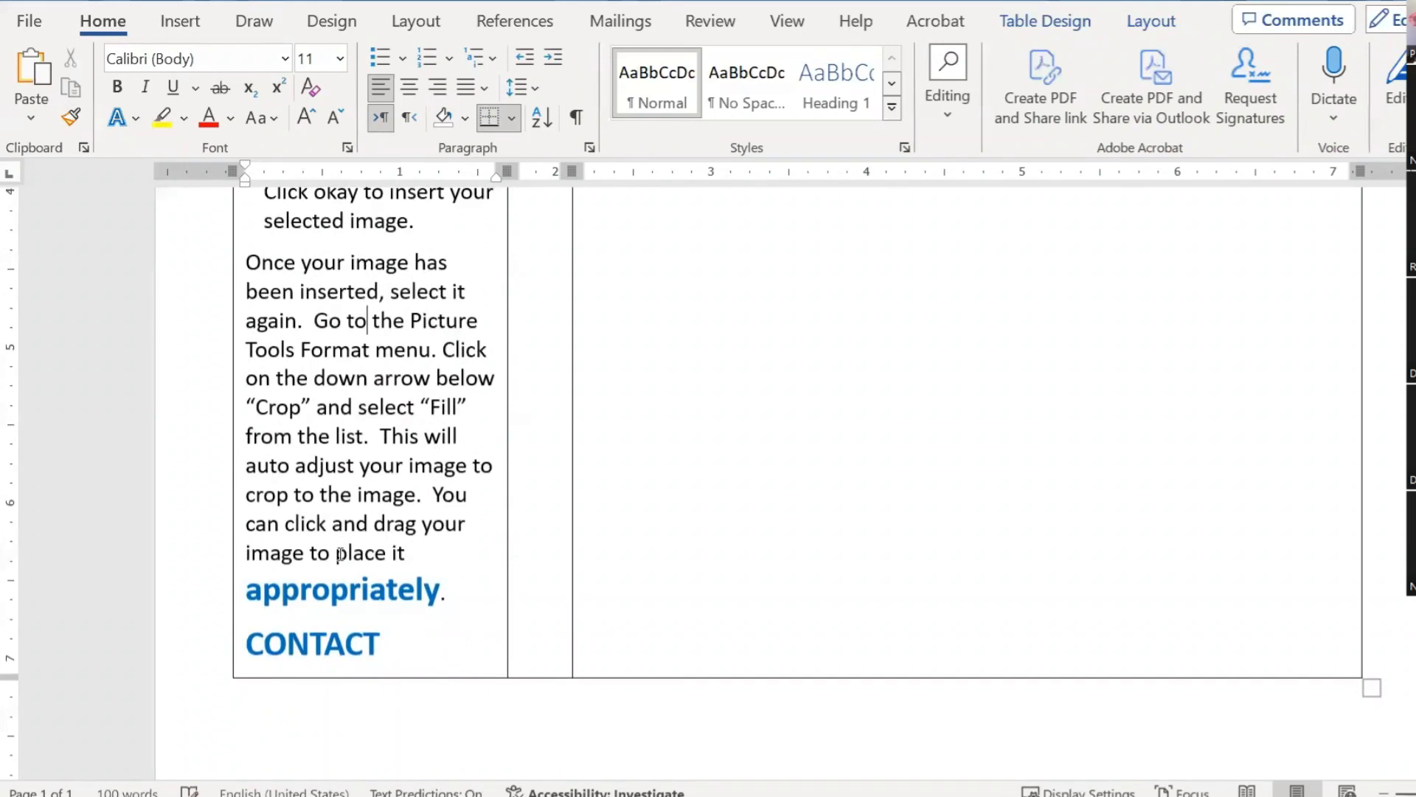
key("ctrl+z")
scroll(389, 613, "up", 4)
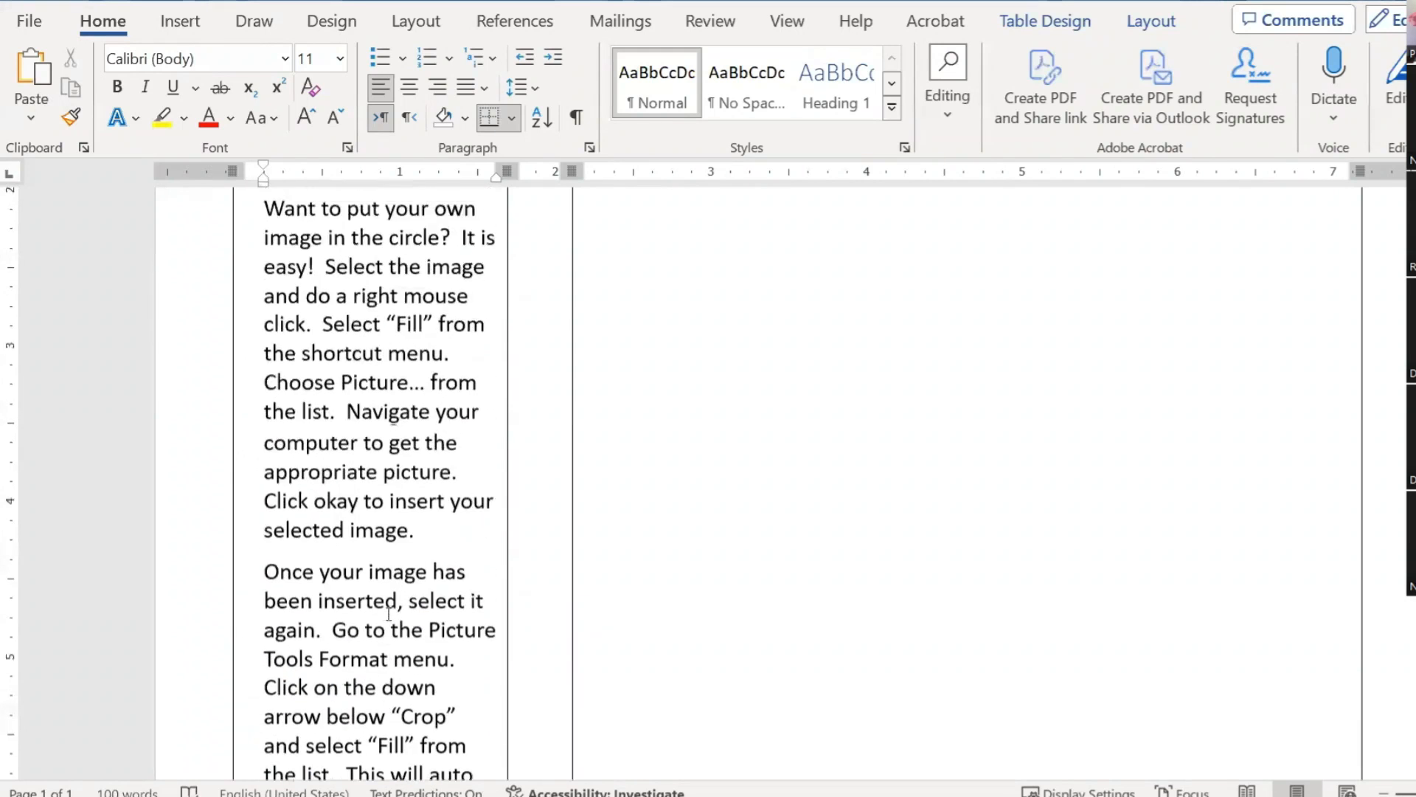
scroll(388, 613, "up", 3)
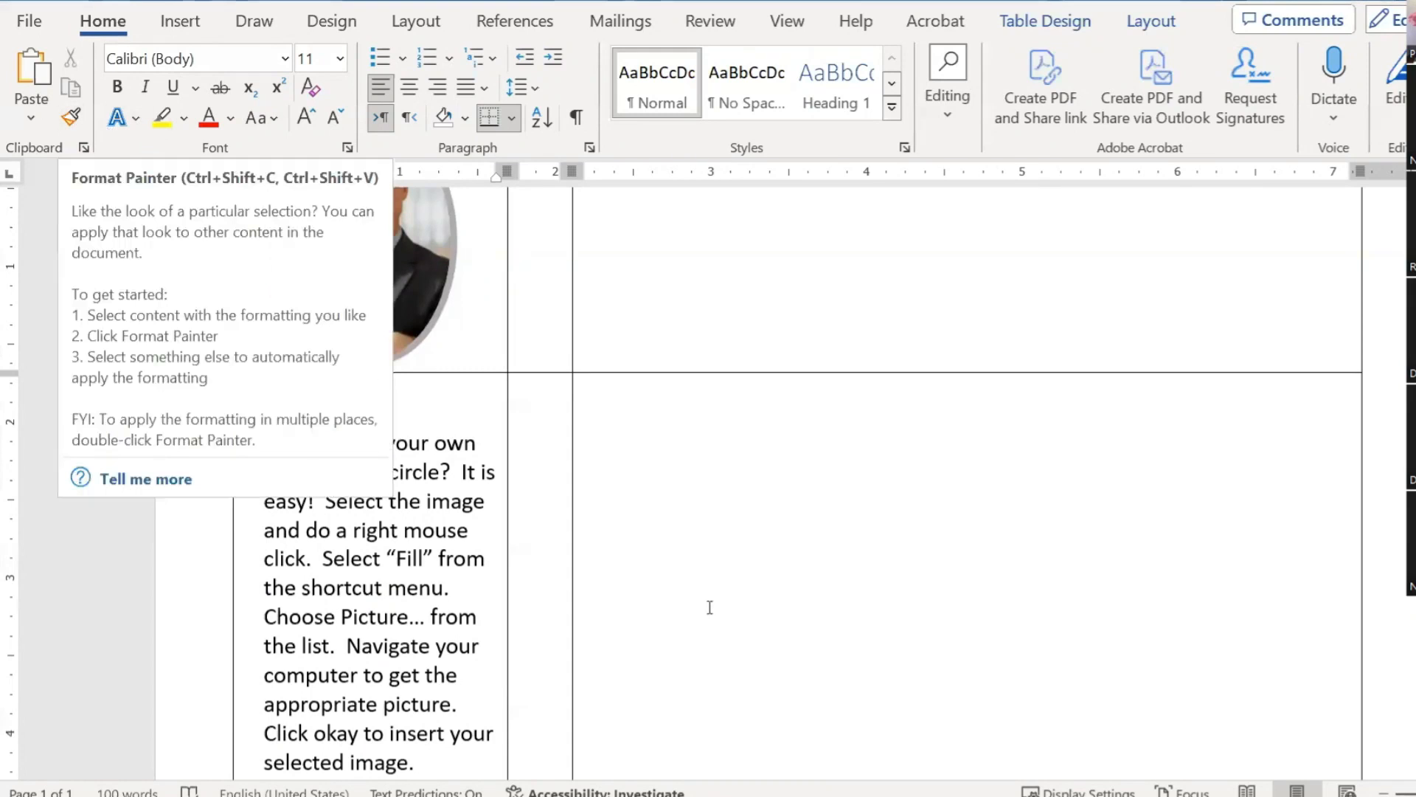
scroll(463, 509, "down", 3)
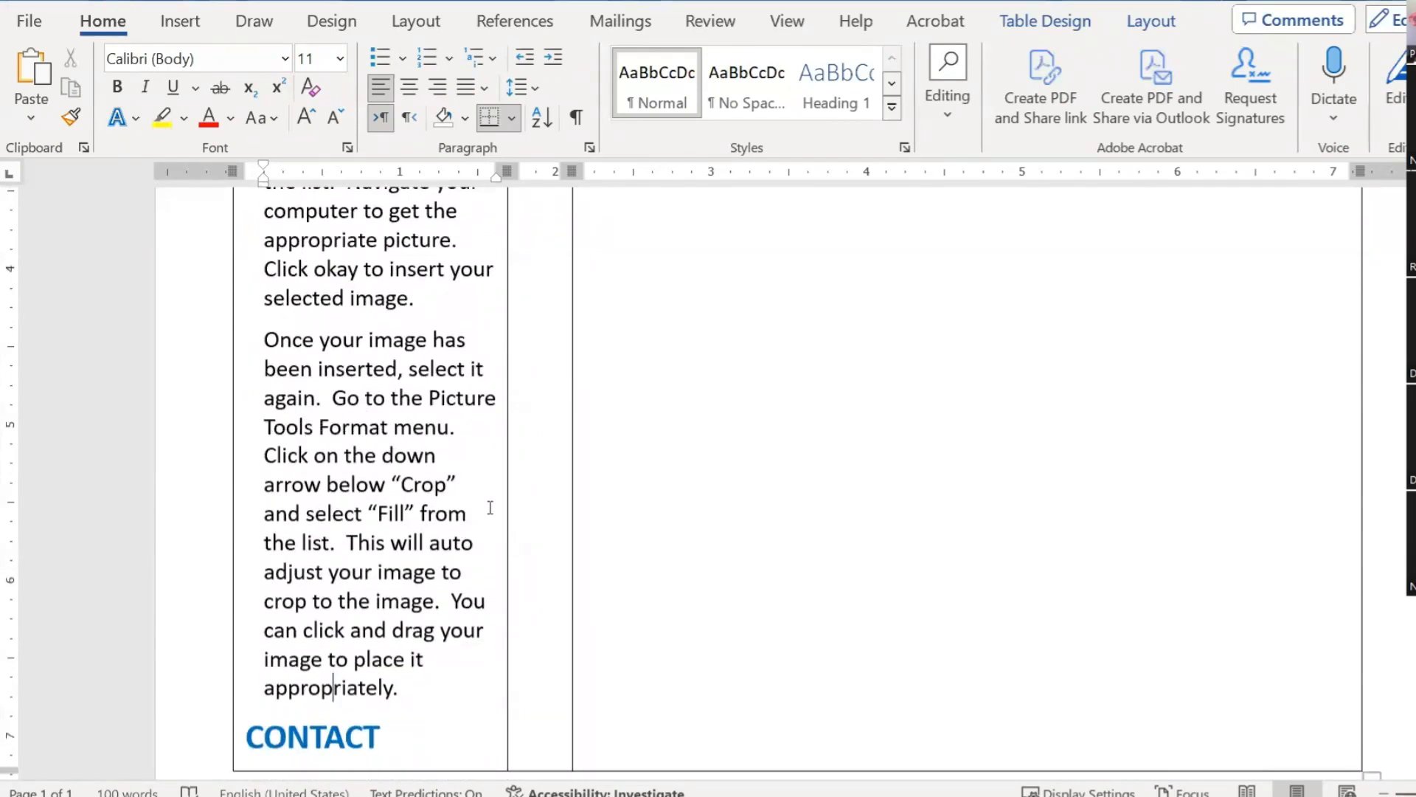
Step: Select and copy the template's PHONE, WEBSITE and EMAIL contact lines
scroll(490, 506, "up", 6)
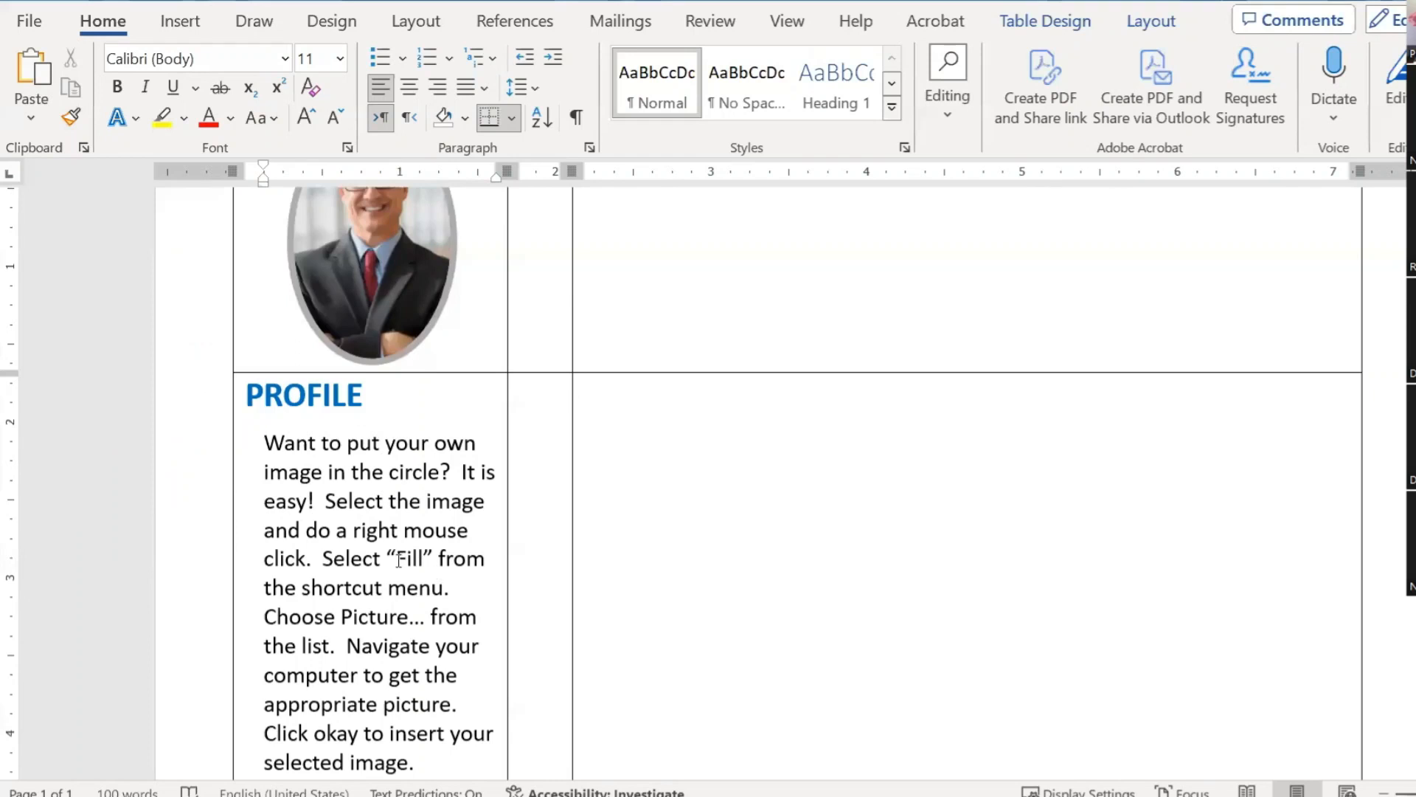
scroll(399, 561, "down", 7)
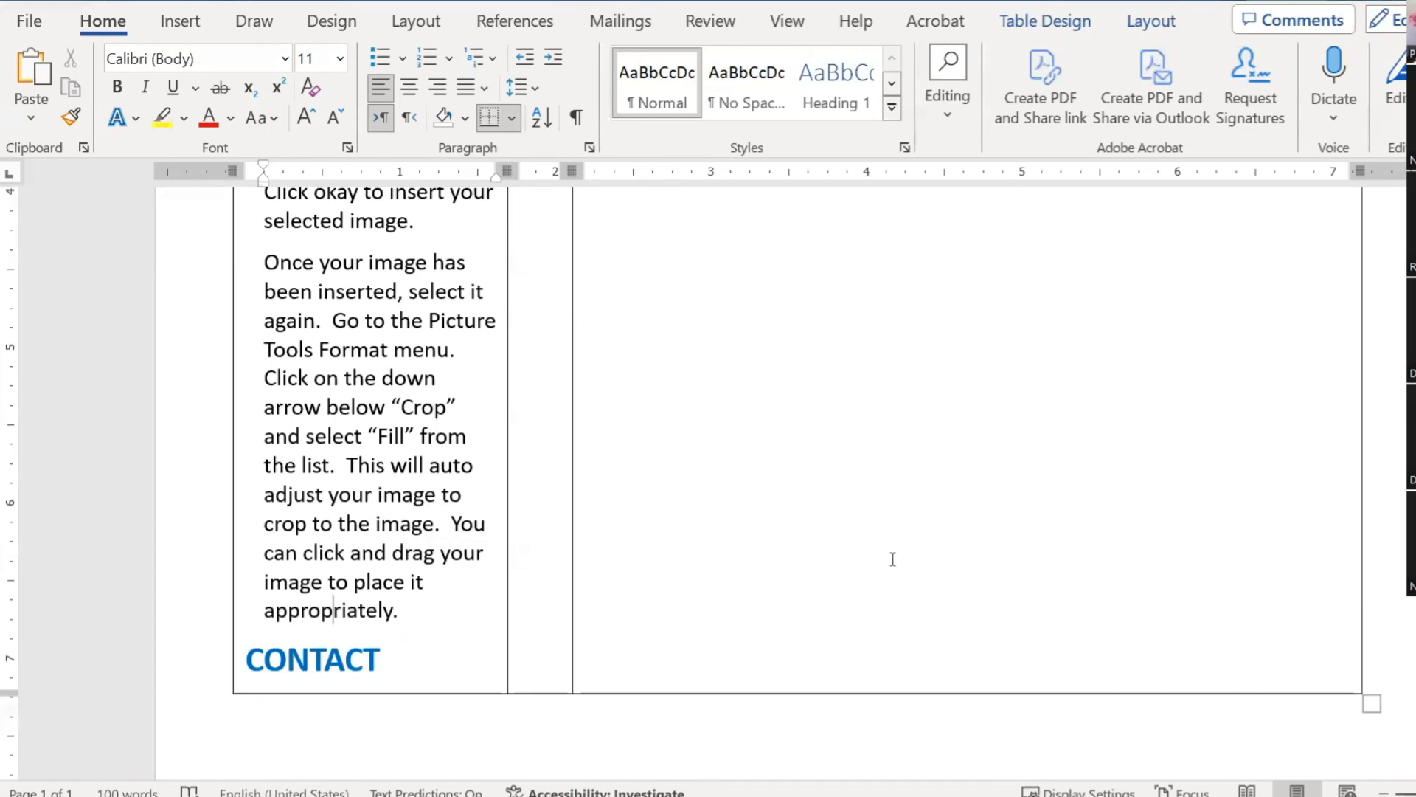
scroll(472, 531, "down", 4)
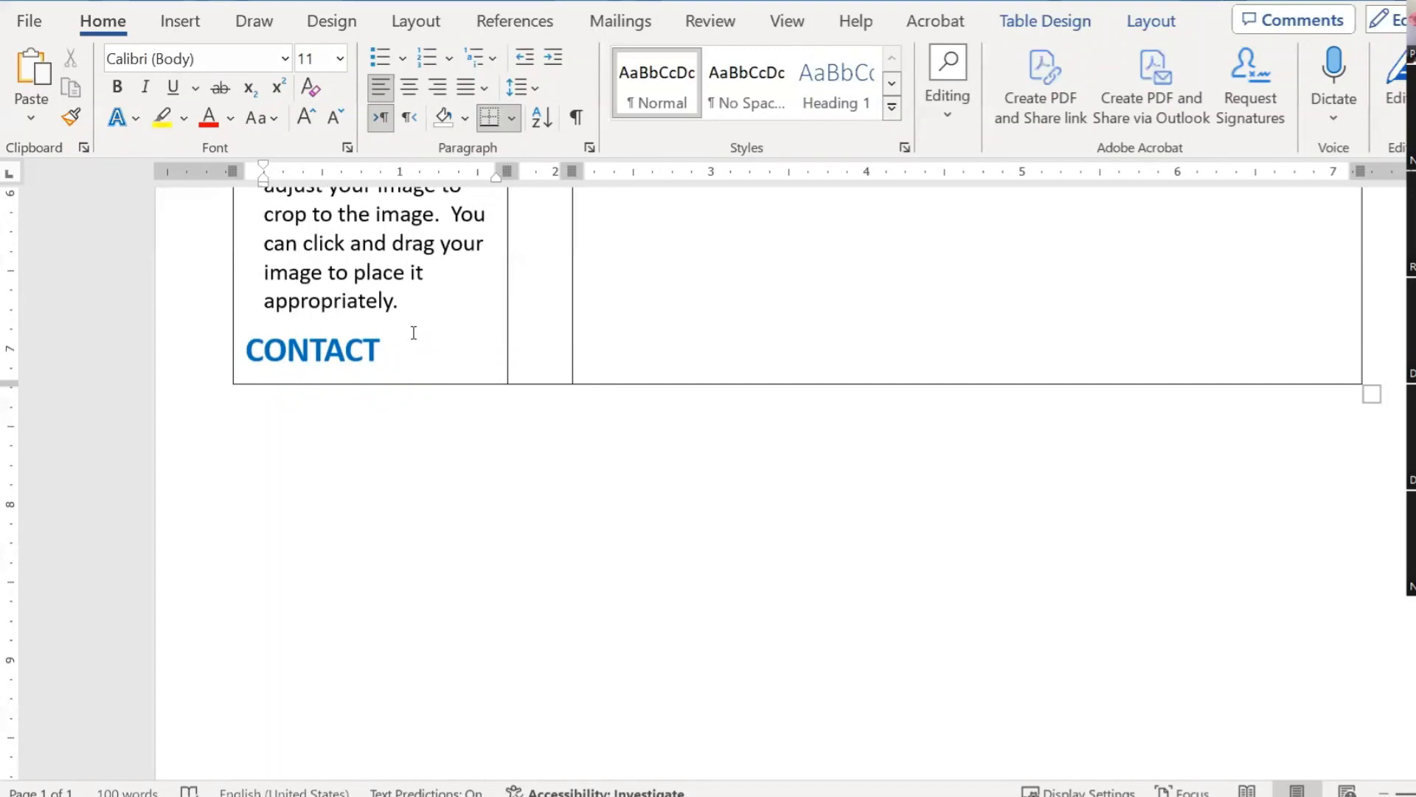
key("Down")
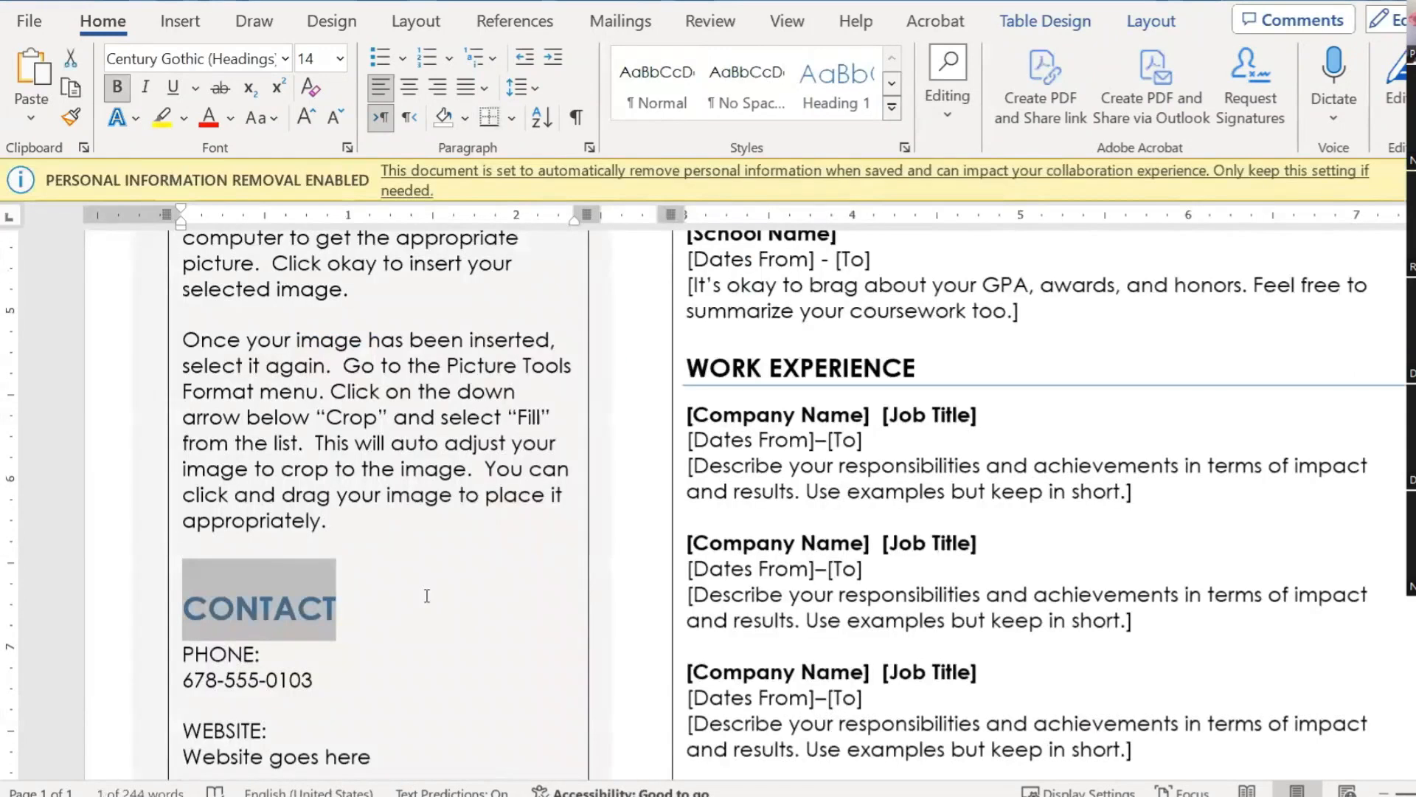
scroll(427, 595, "down", 3)
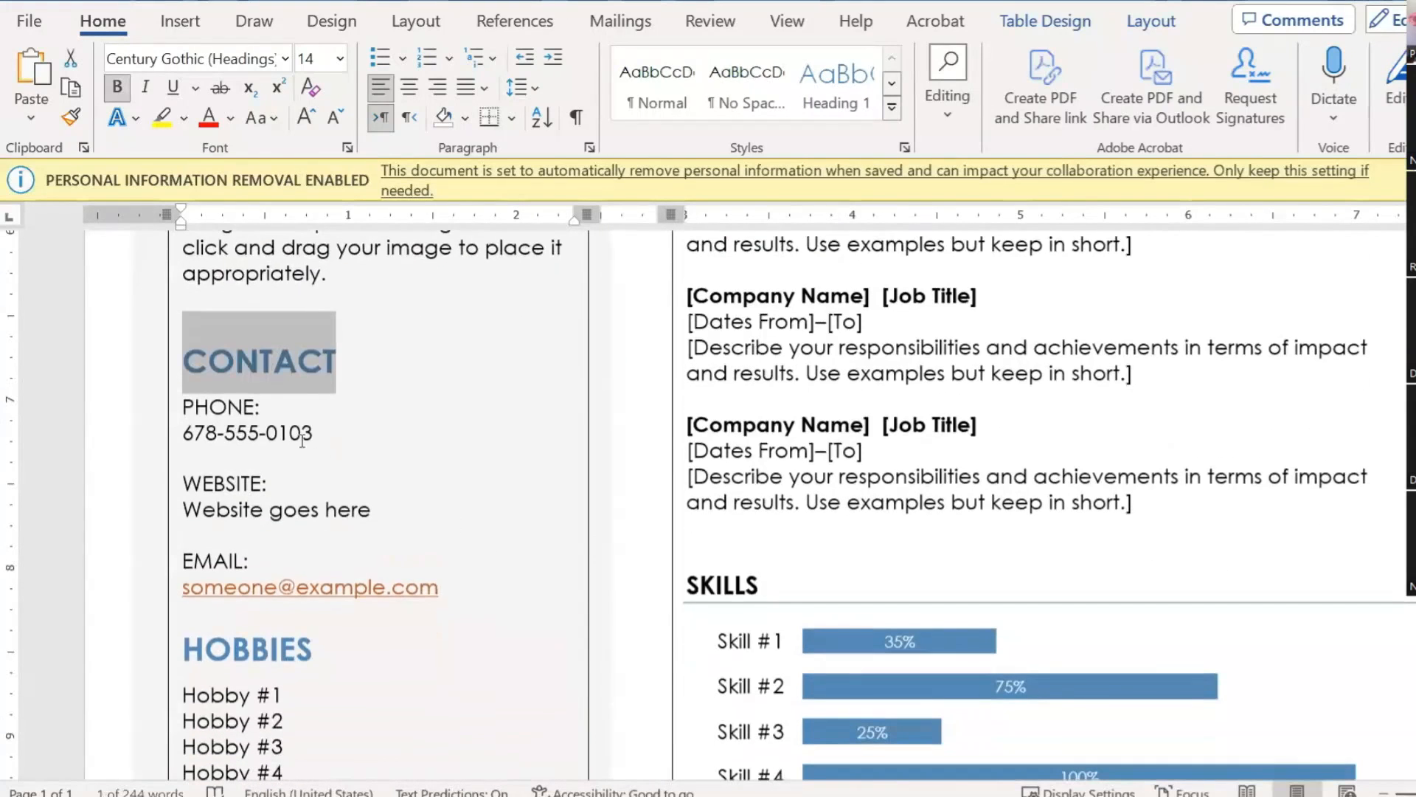
left_click_drag(184, 405, 426, 579)
key("ctrl+c")
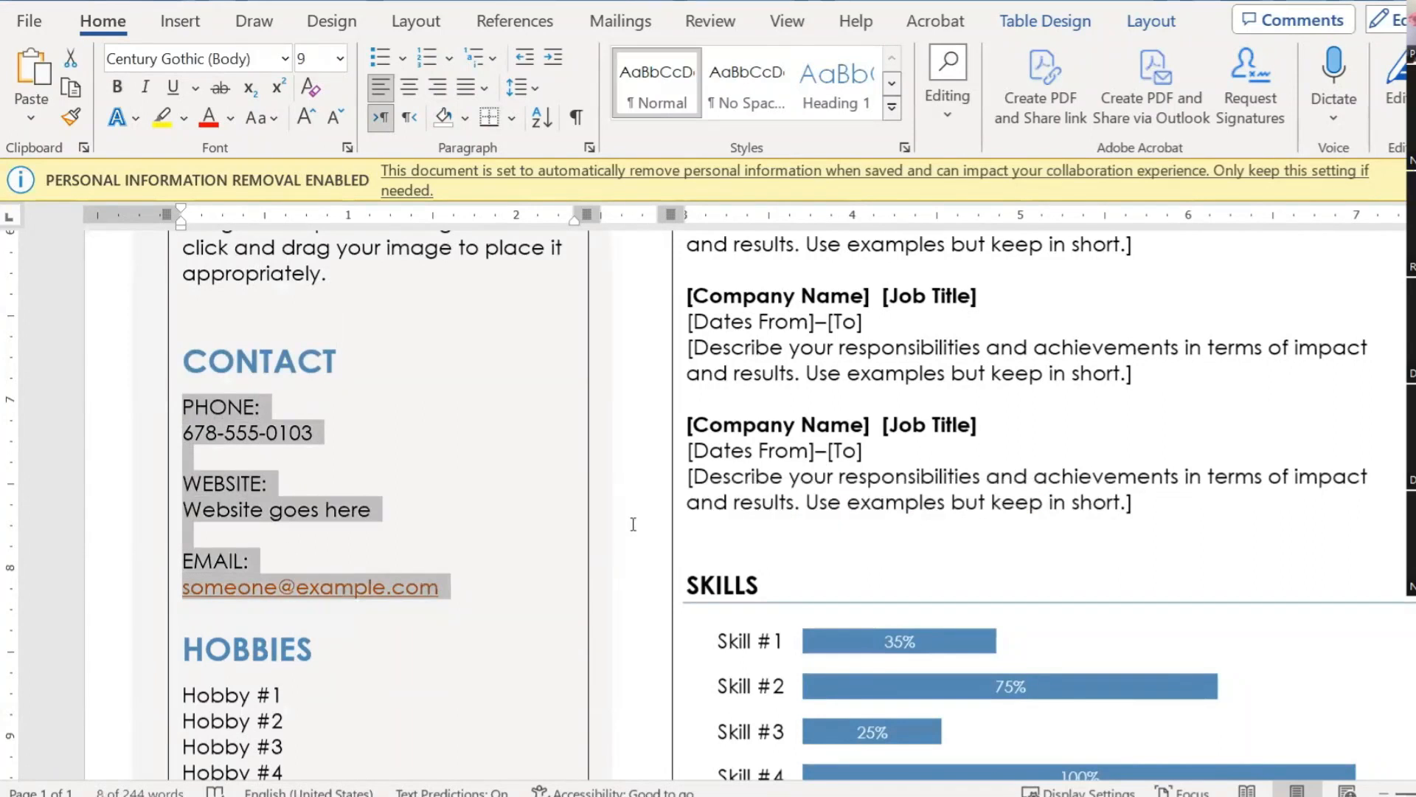
Step: Paste the contact lines on a new line beneath CONTACT in the resume
left_click(633, 519)
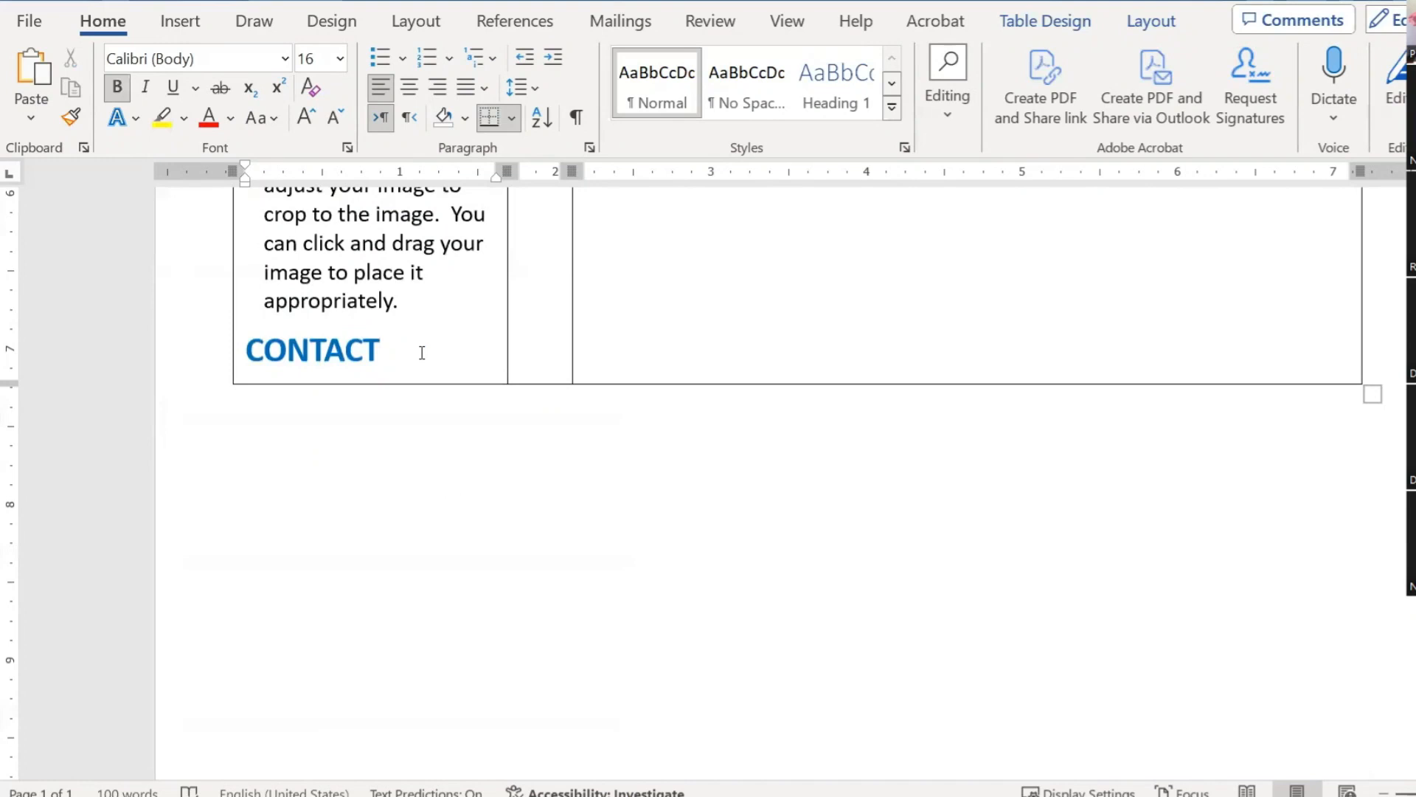
key("Return")
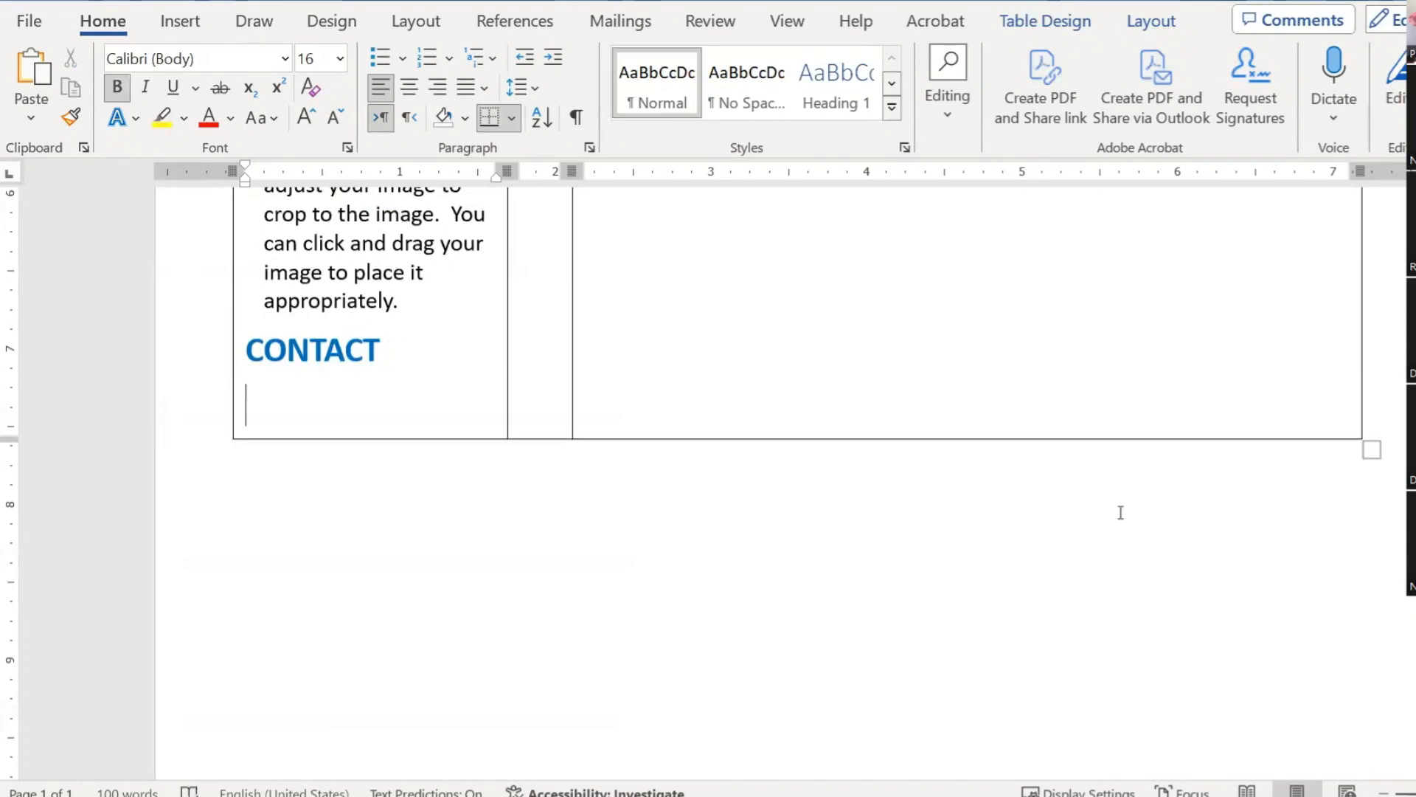
key("ctrl+v")
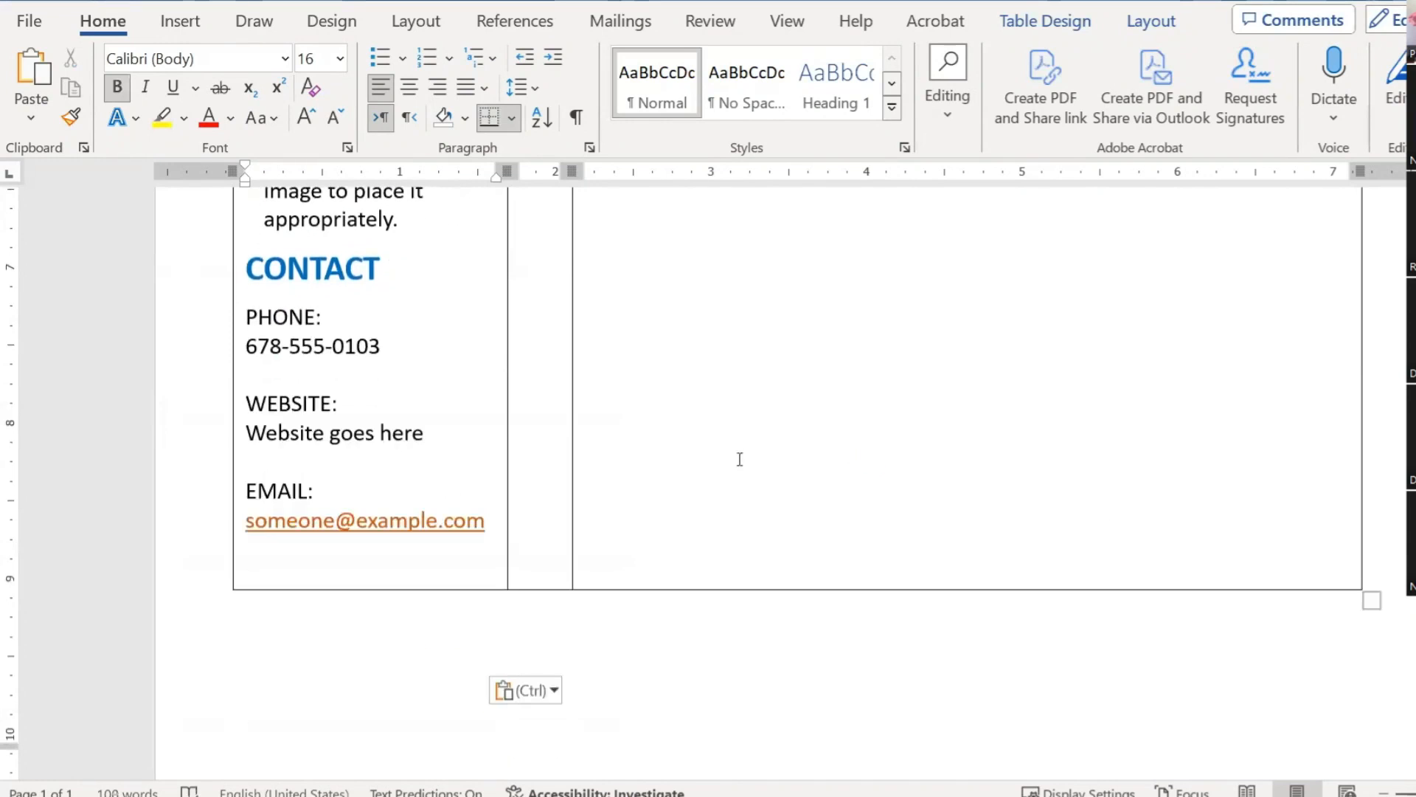
scroll(472, 377, "up", 2)
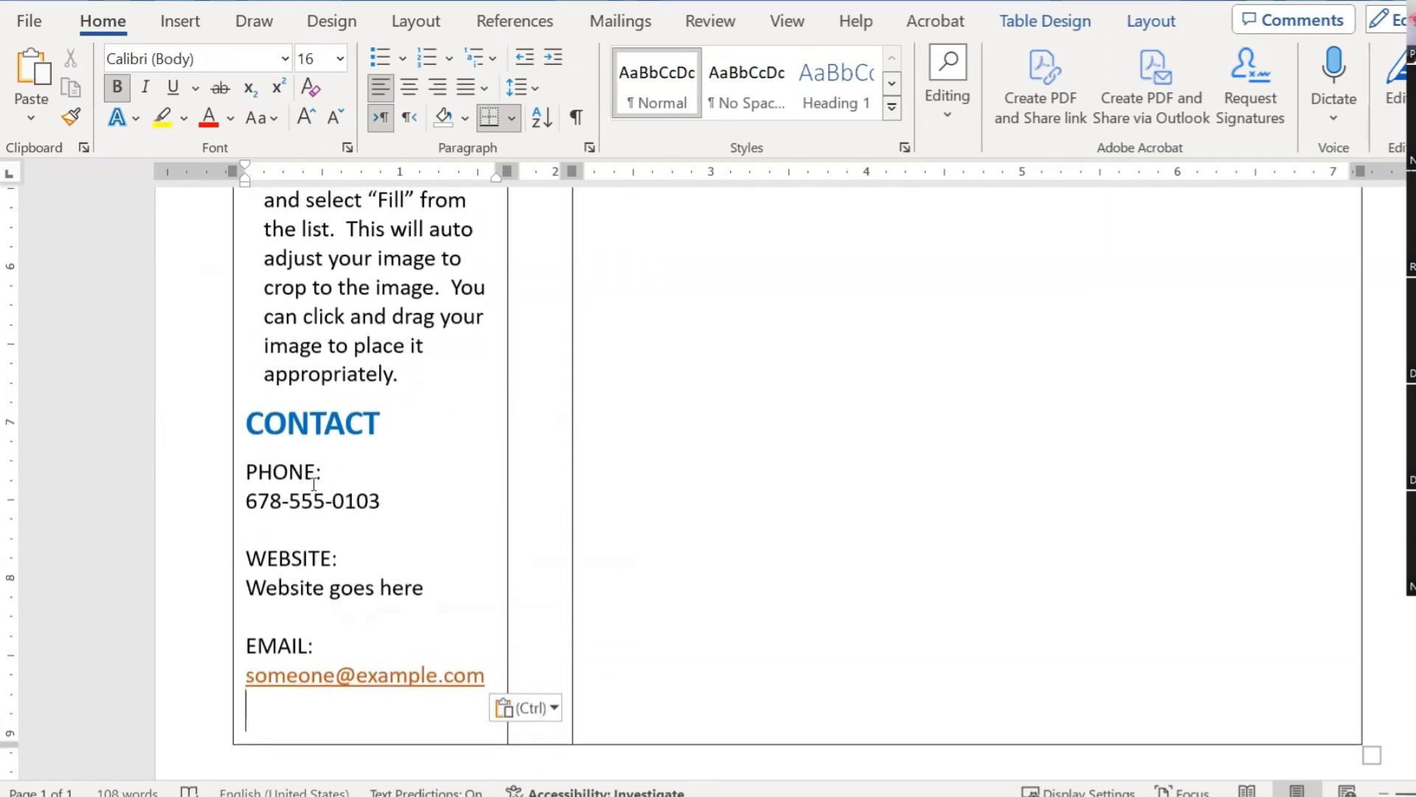
double_click(259, 472)
left_click(284, 516)
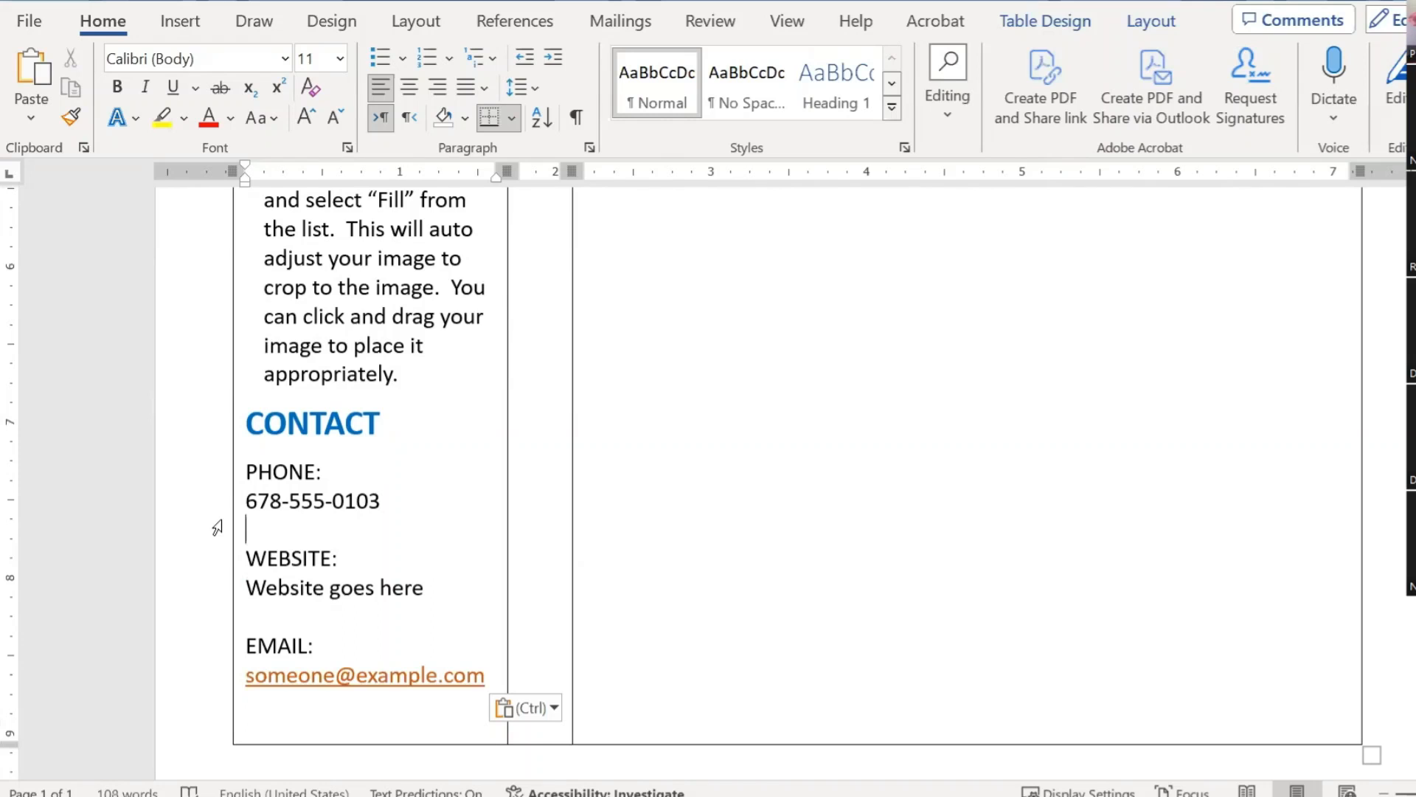
key("Up")
key("Up")
key("Up")
key("Up")
key("Up")
key("Up")
key("Up")
scroll(360, 432, "up", 5)
scroll(360, 432, "down", 12)
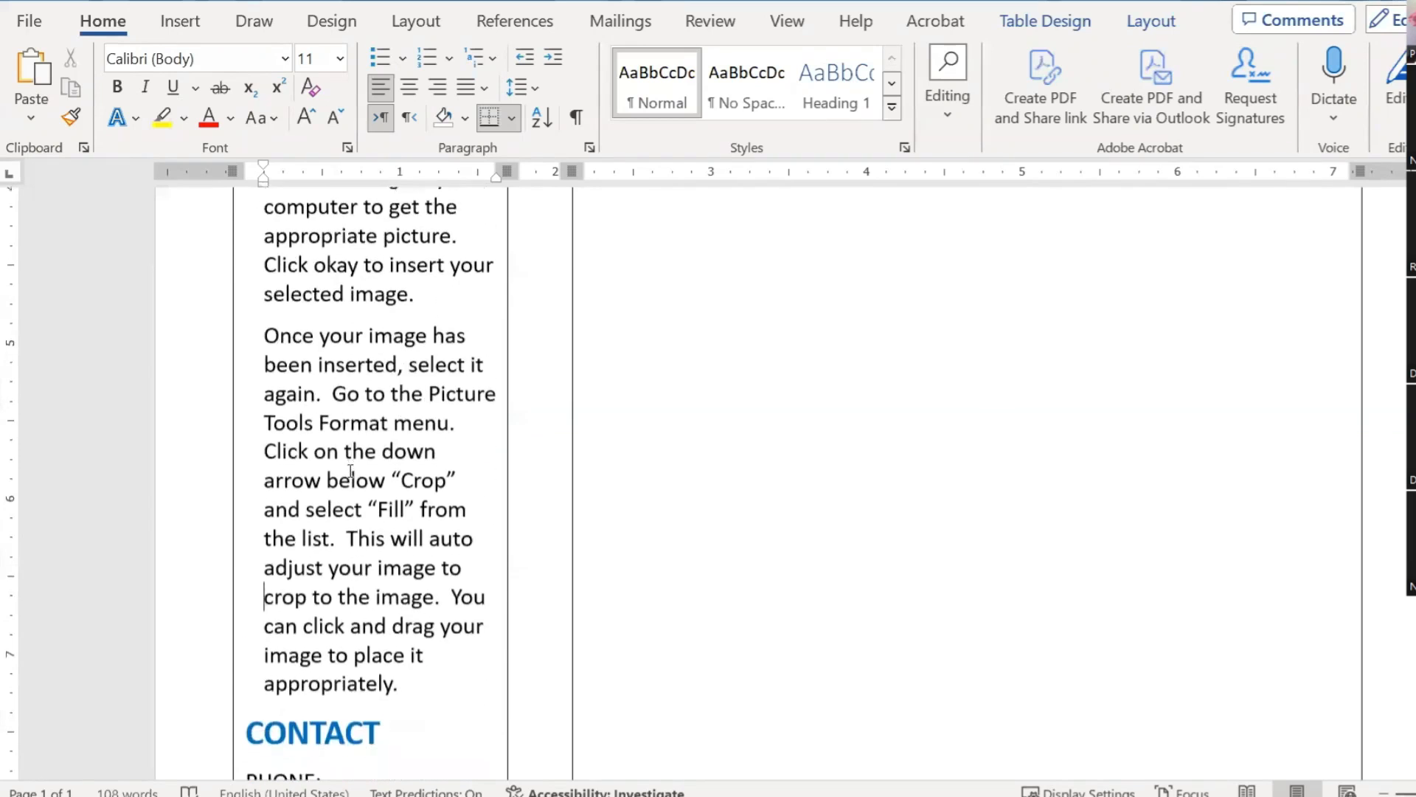
scroll(329, 380, "up", 4)
scroll(312, 527, "down", 2)
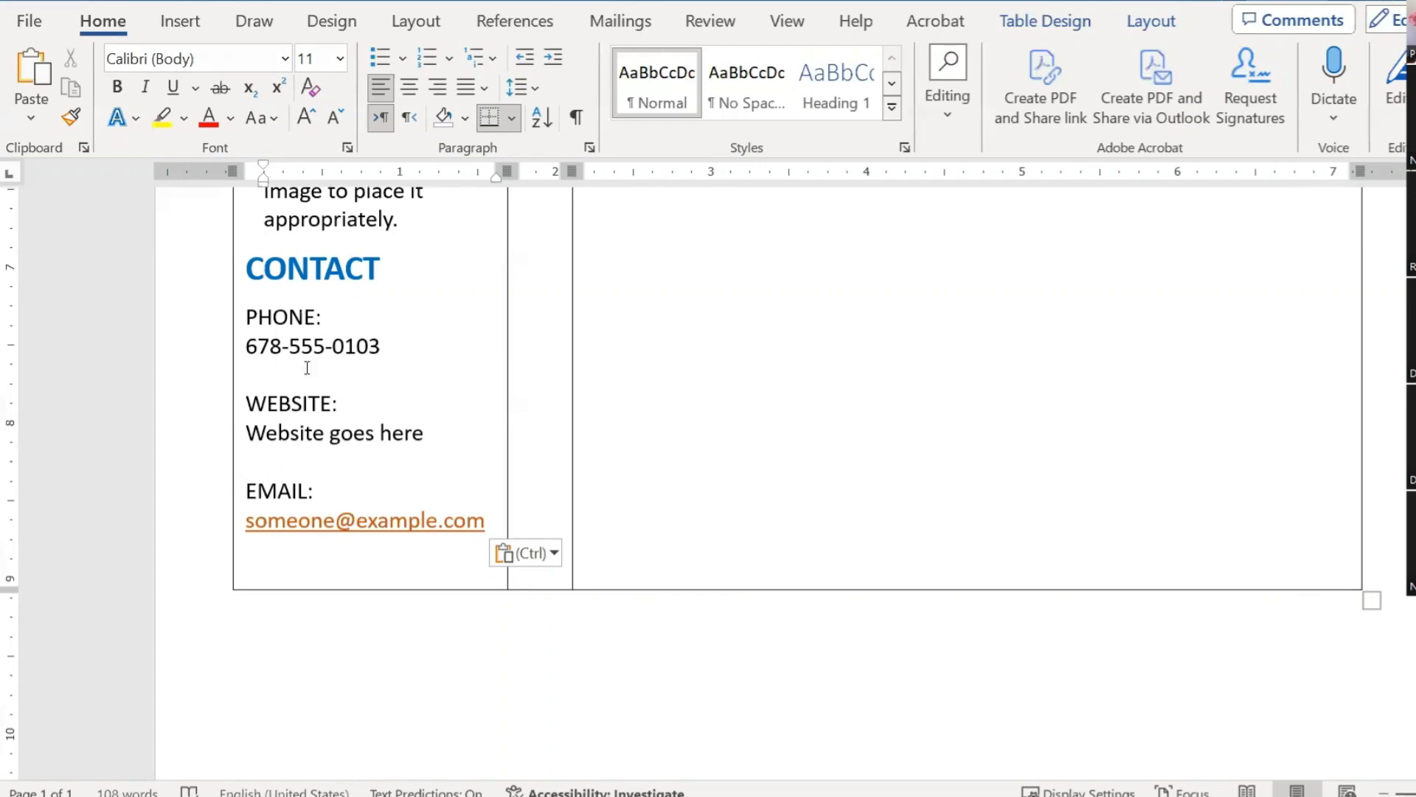
Step: Replace the placeholder address under EMAIL with the user's own e-mail address
double_click(486, 521)
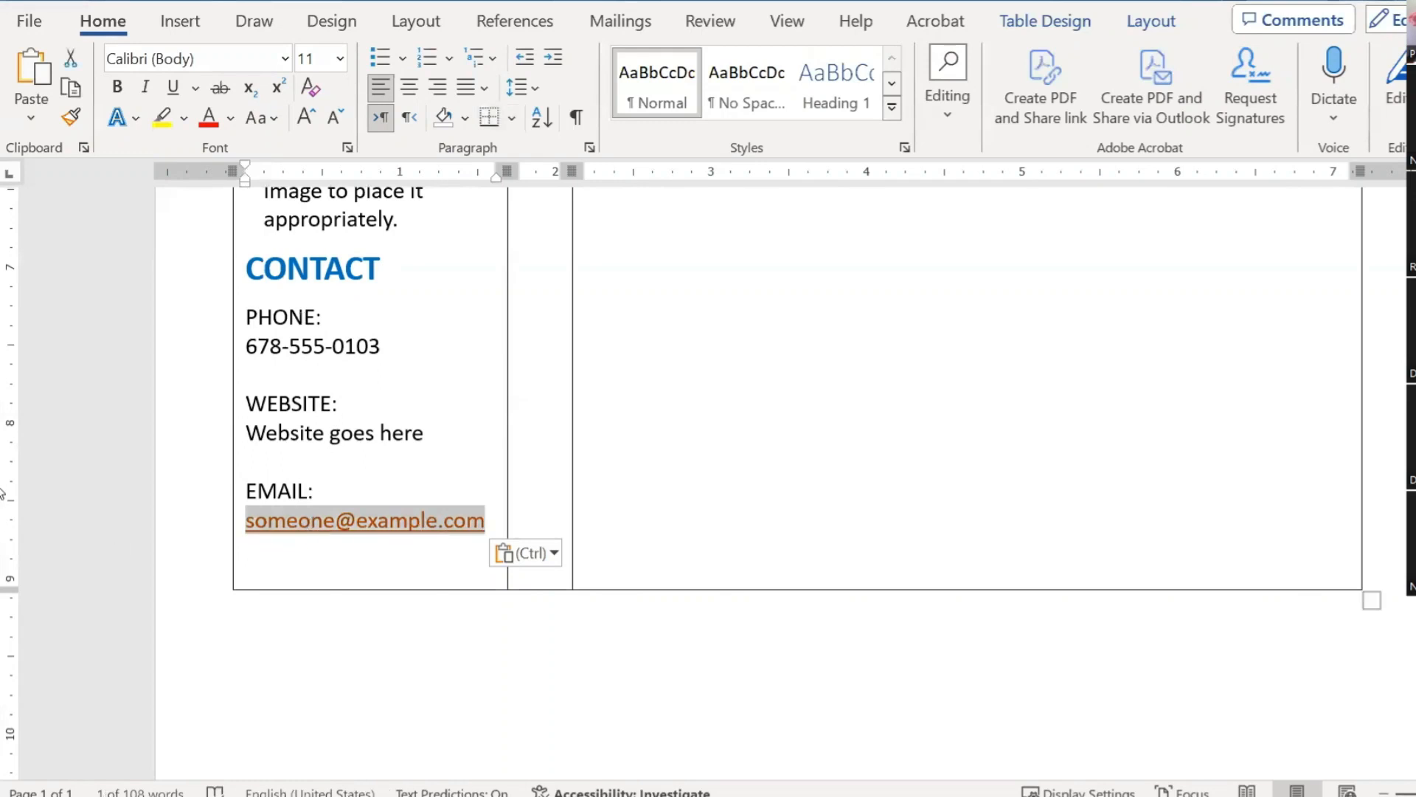
type("PRAV")
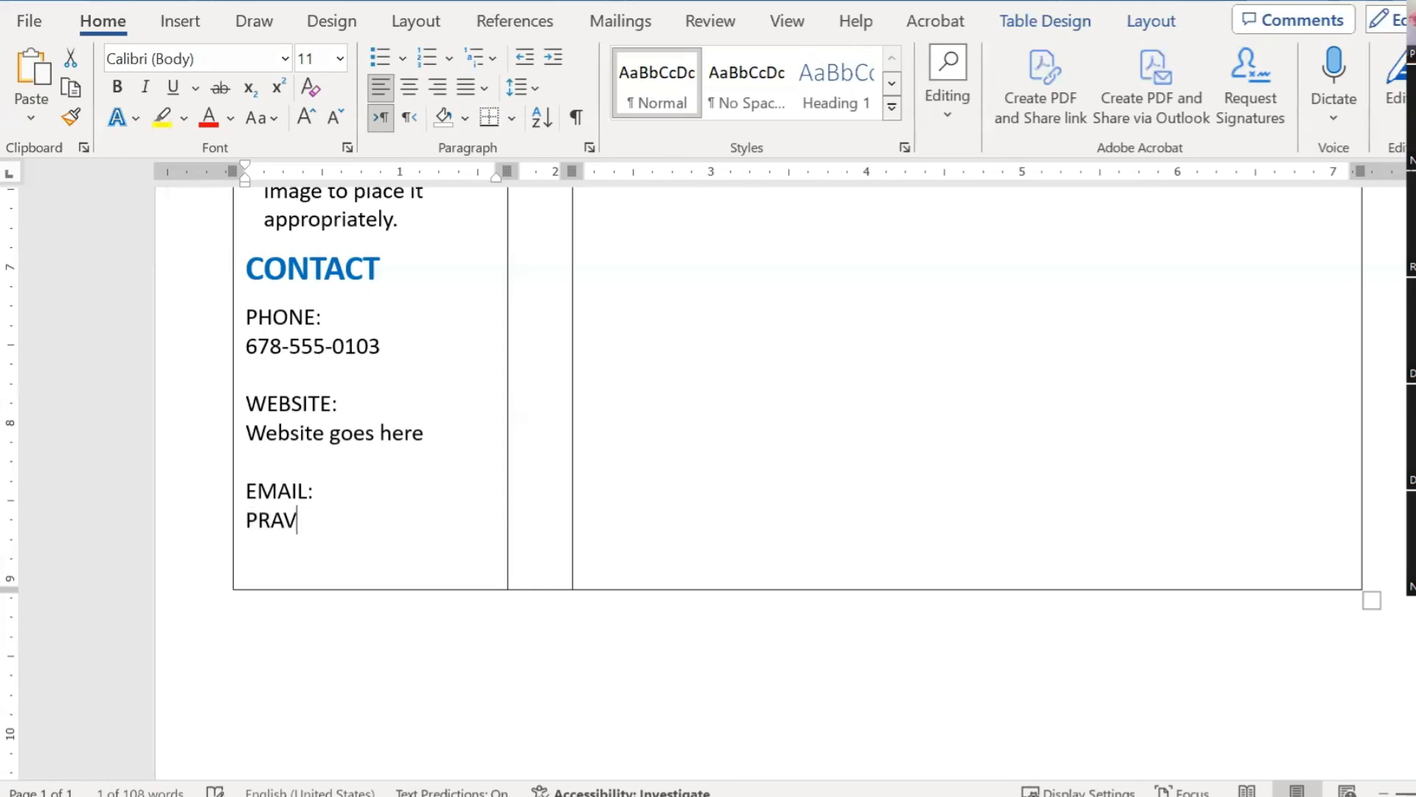
key("BackSpace")
key("BackSpace")
key("BackSpace")
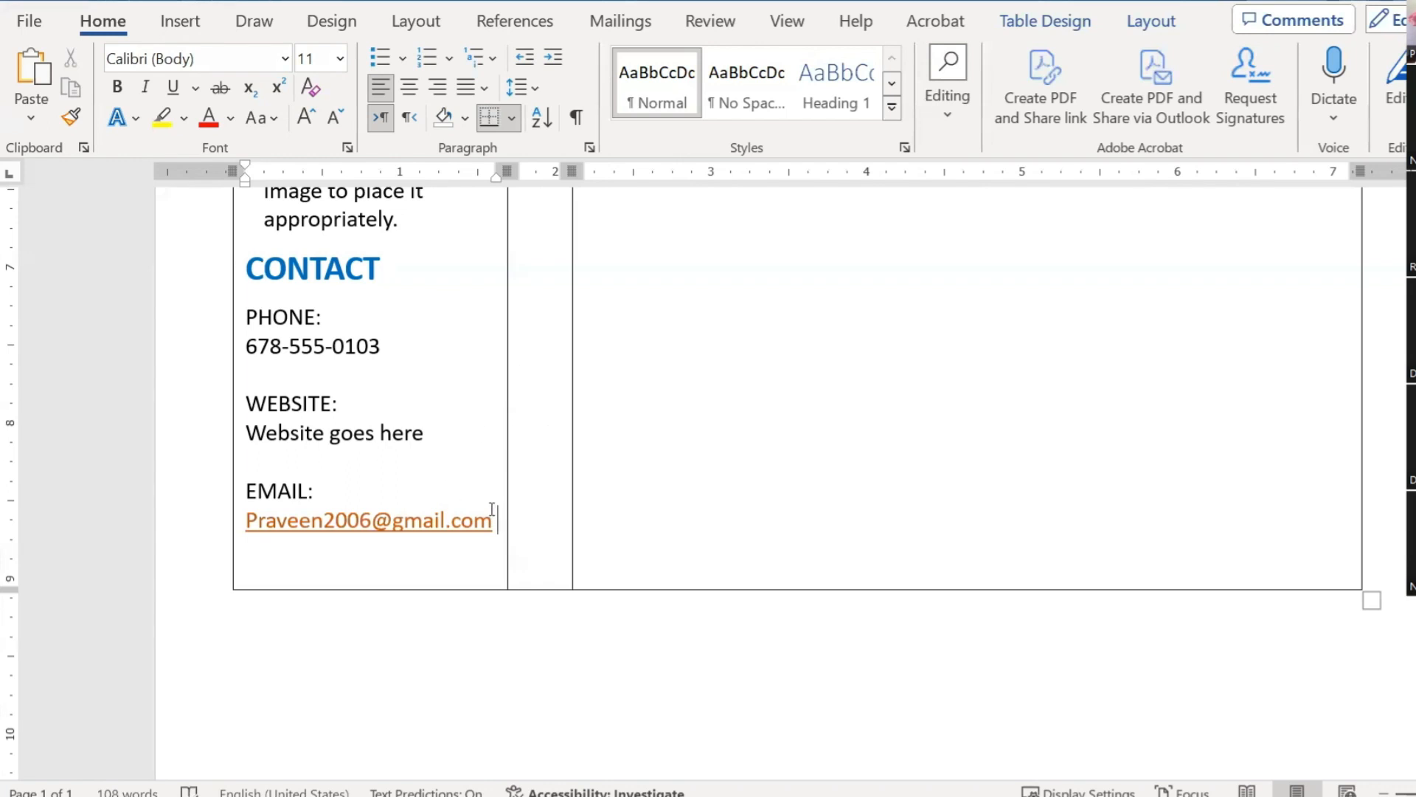
left_click(244, 520)
key("shift+Right")
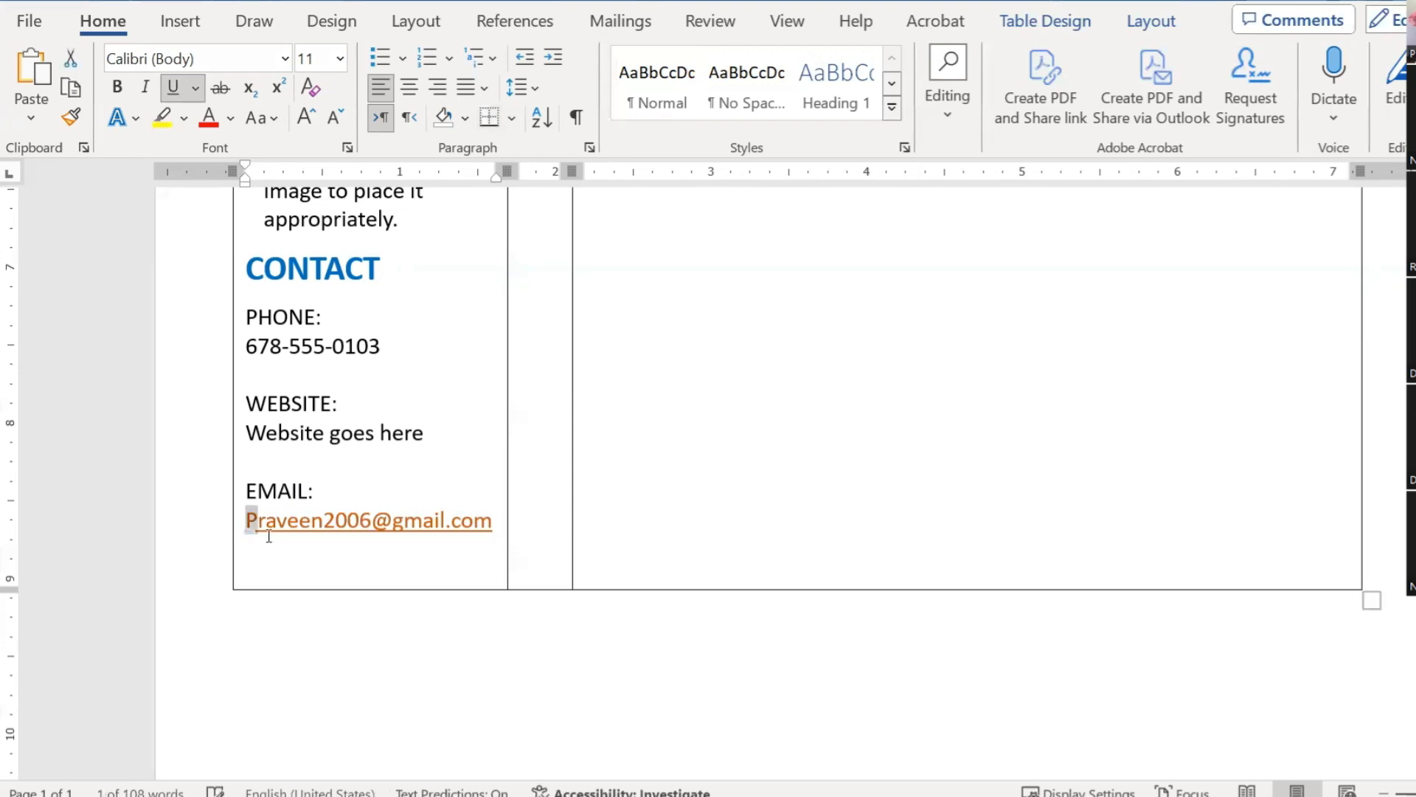
type("p")
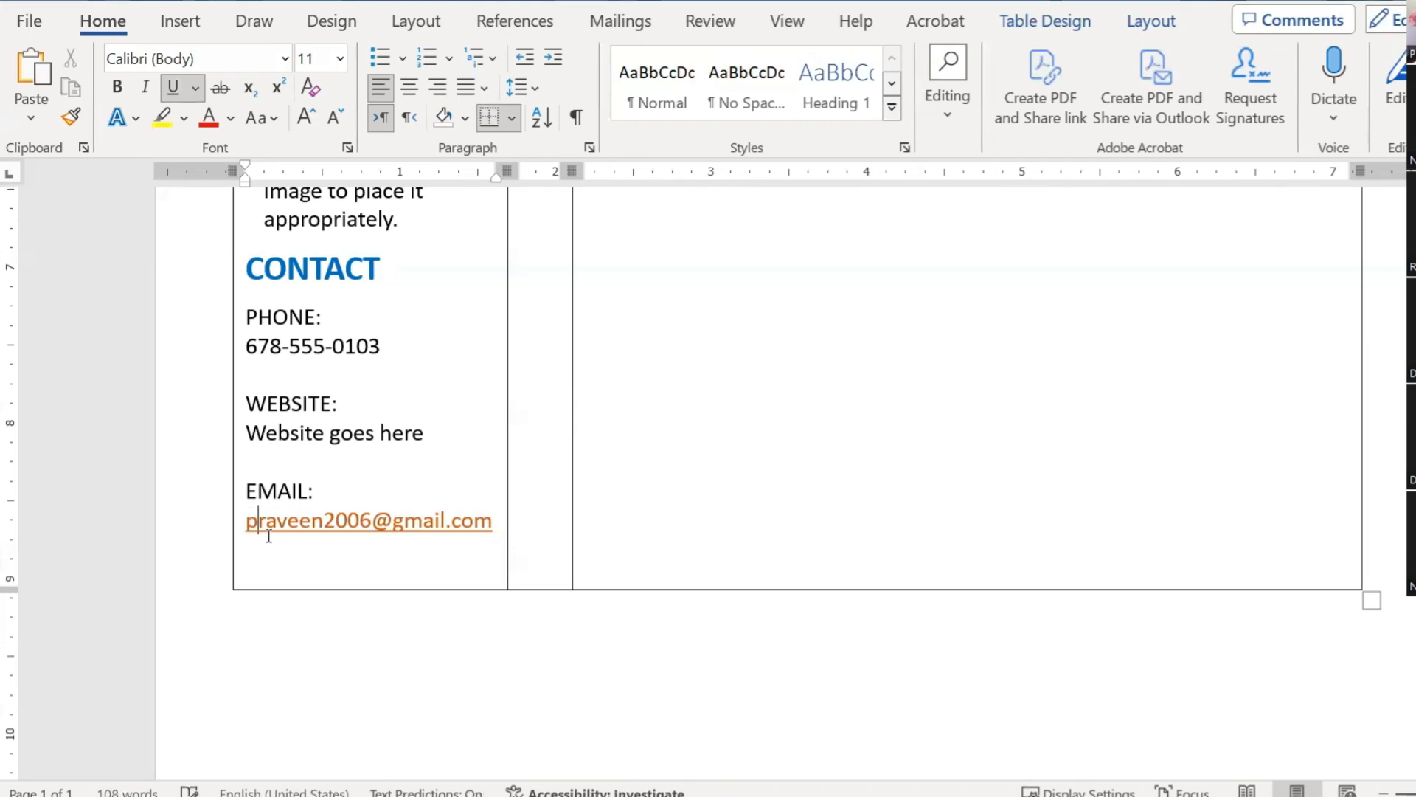
key("End")
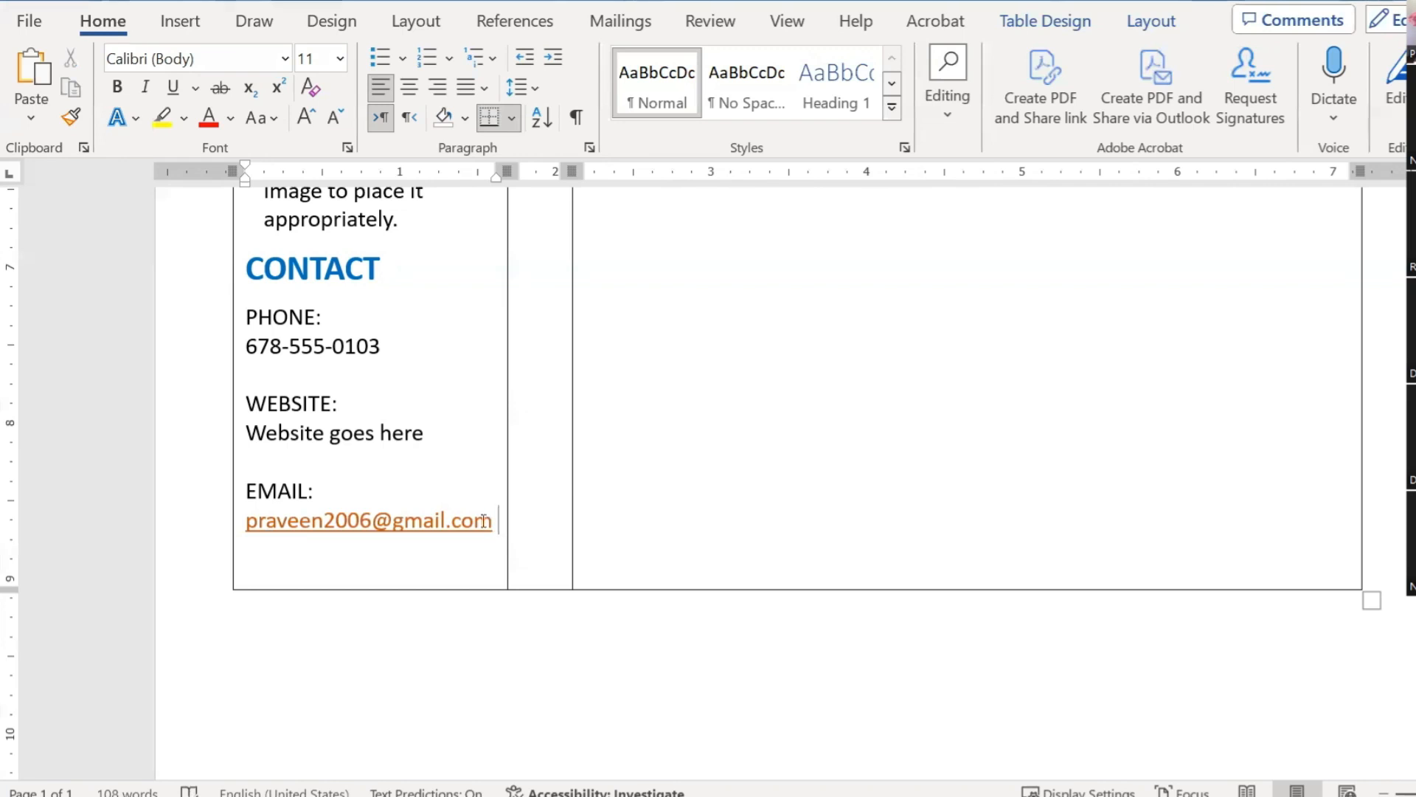
scroll(476, 520, "up", 2)
scroll(477, 522, "up", 4)
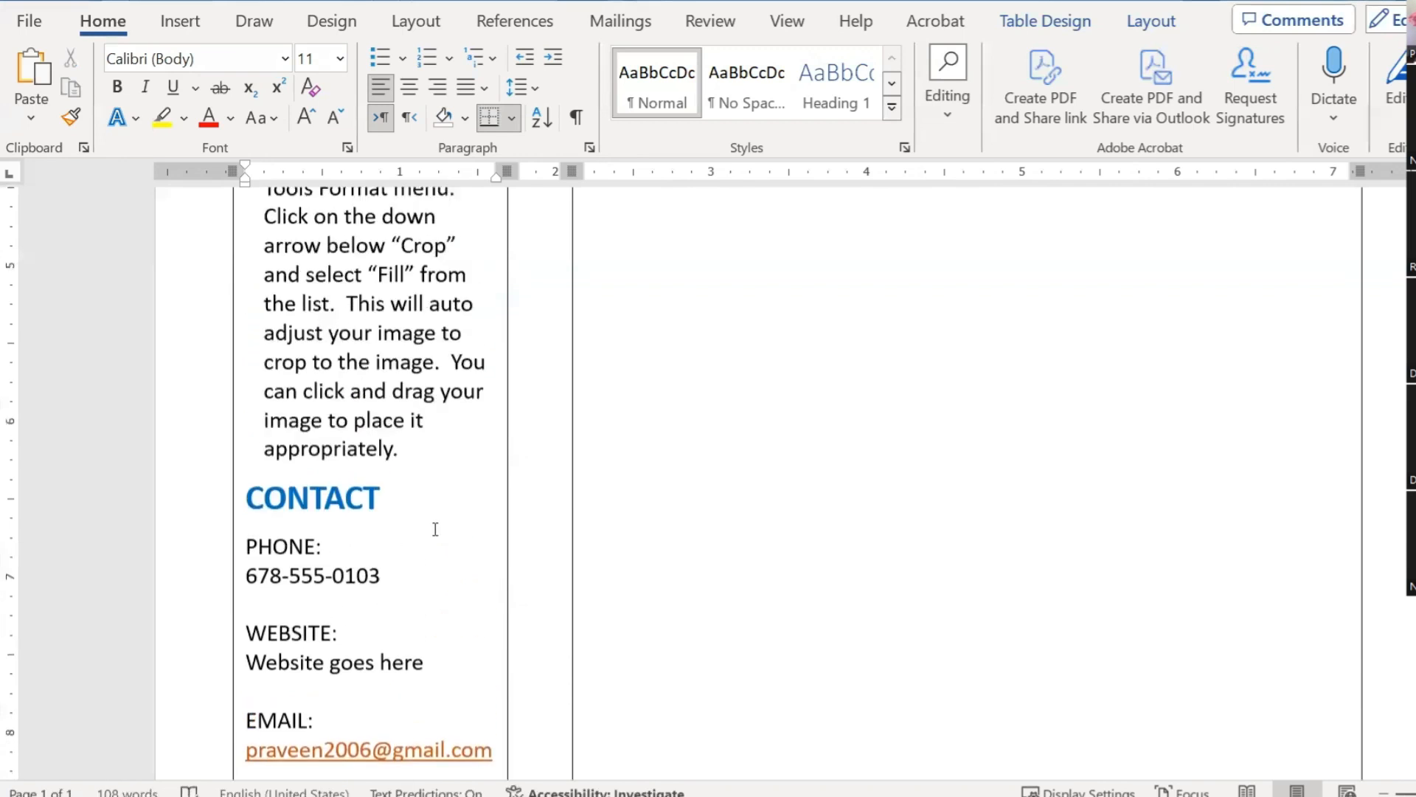
scroll(435, 528, "down", 5)
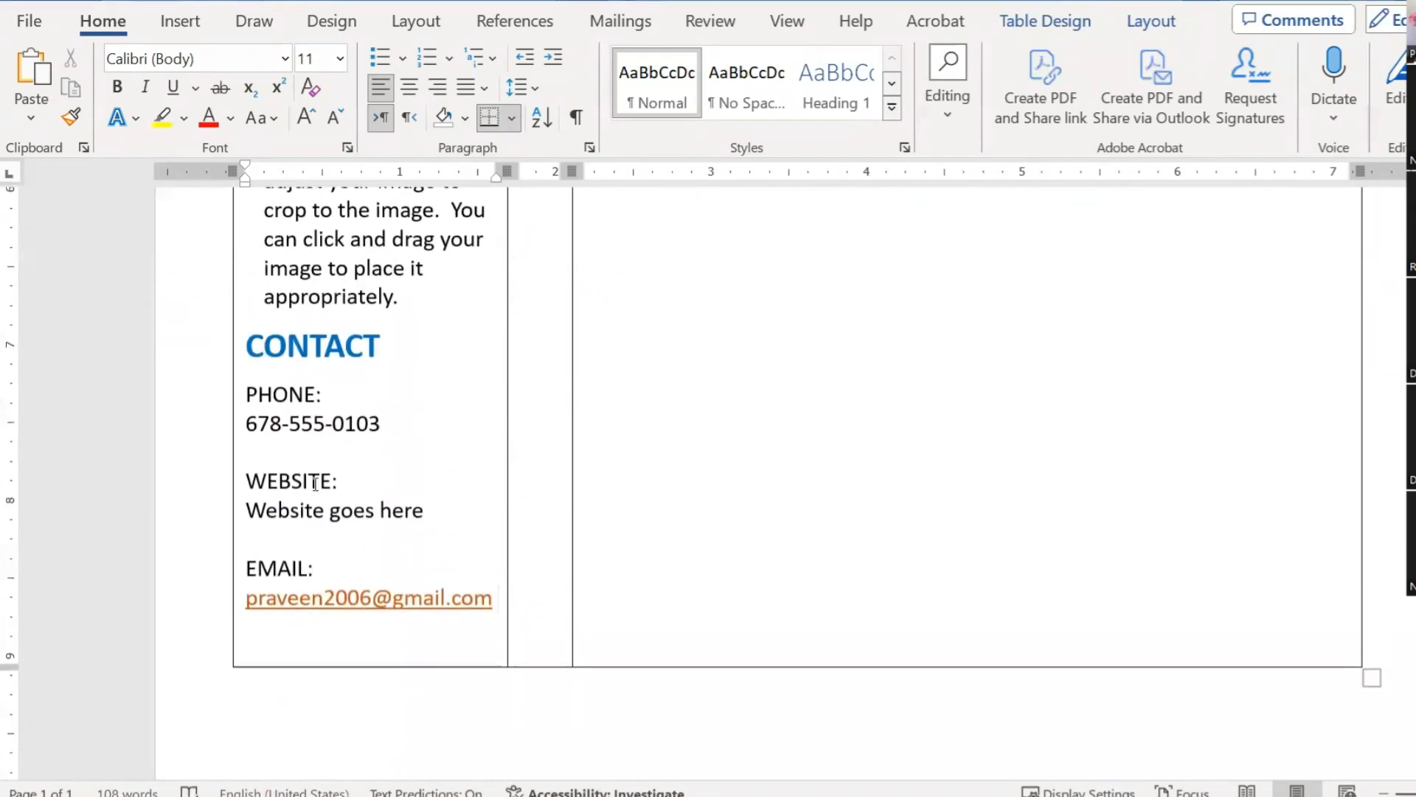
Step: Bold the PHONE:, WEBSITE: and EMAIL: labels and add an empty line after the email
double_click(334, 399)
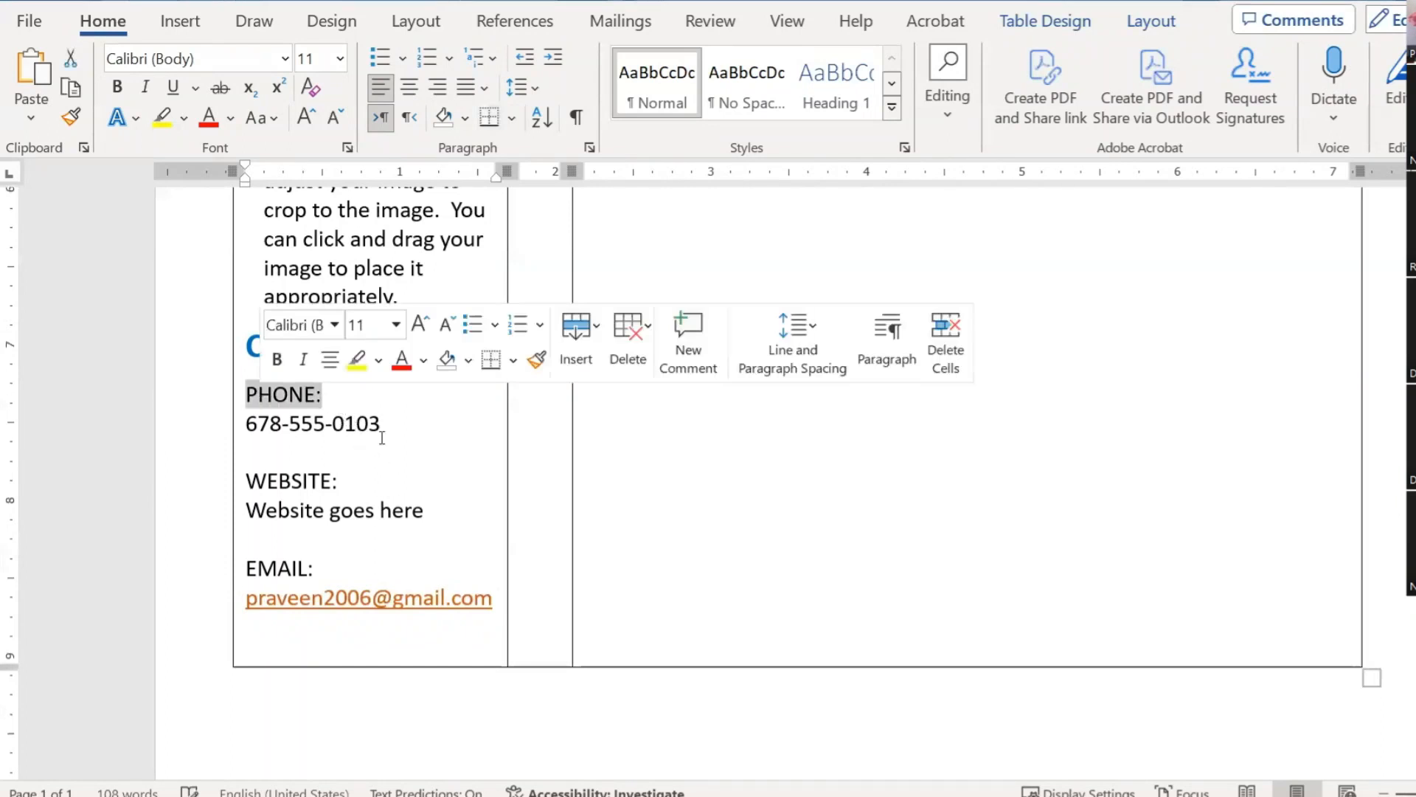
left_click(116, 87)
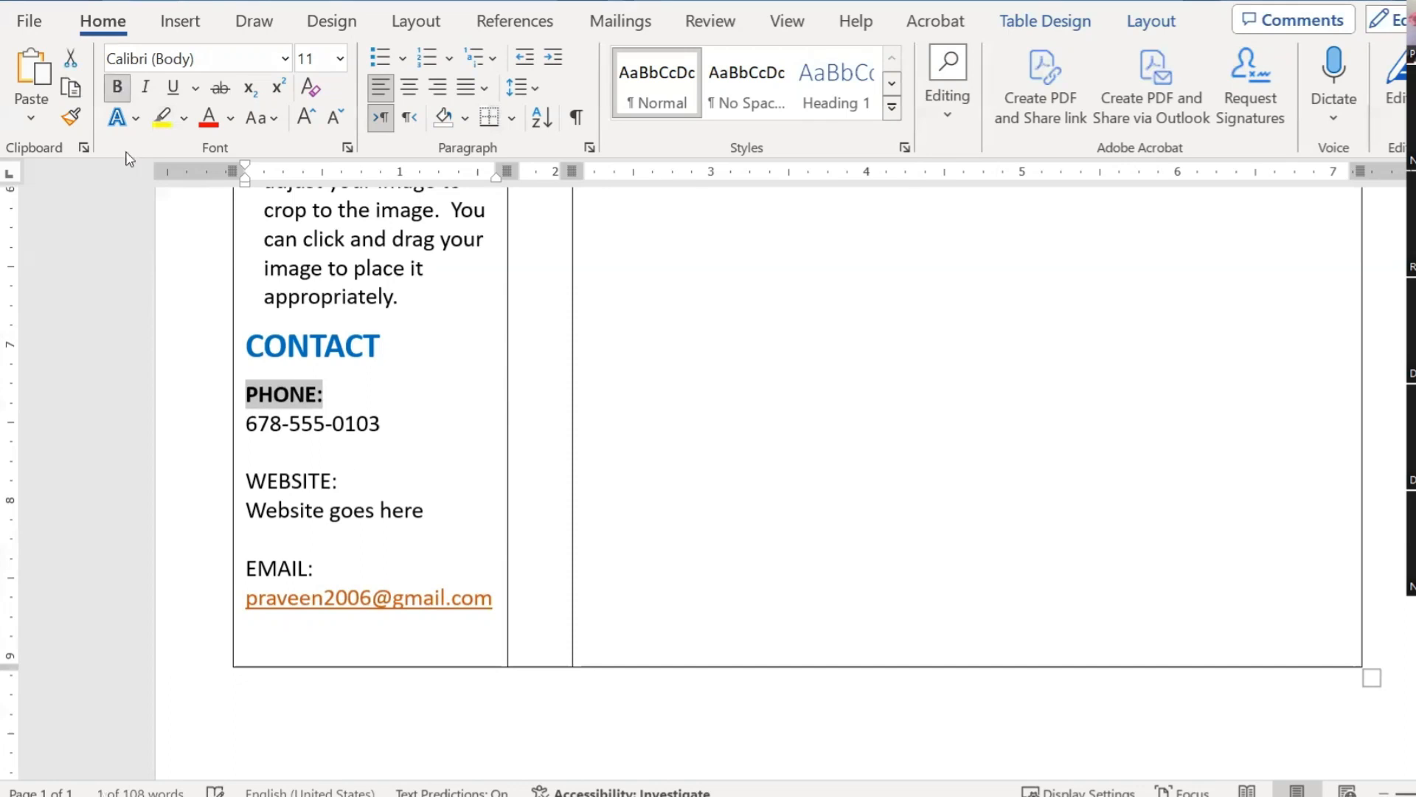
left_click(321, 461)
double_click(345, 479)
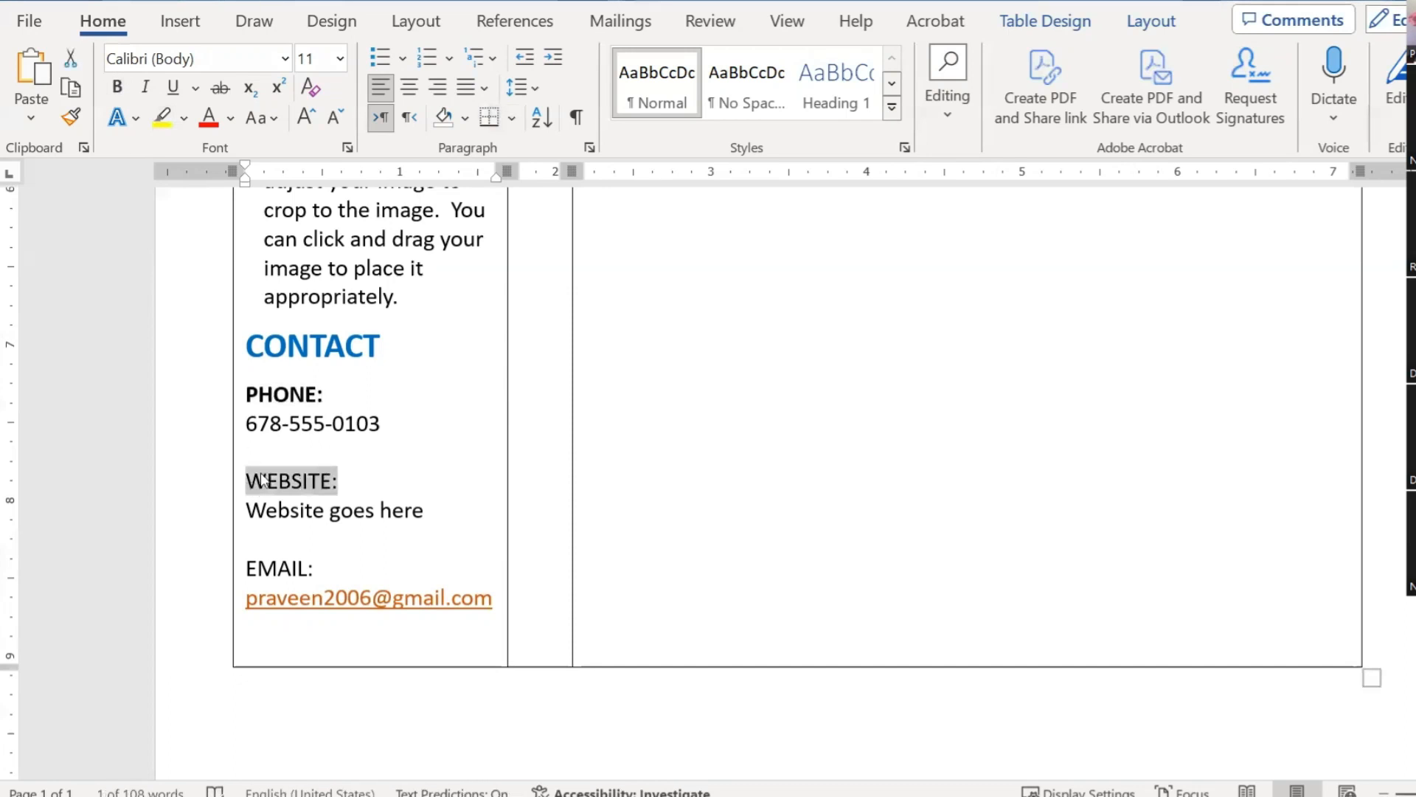
left_click(117, 87)
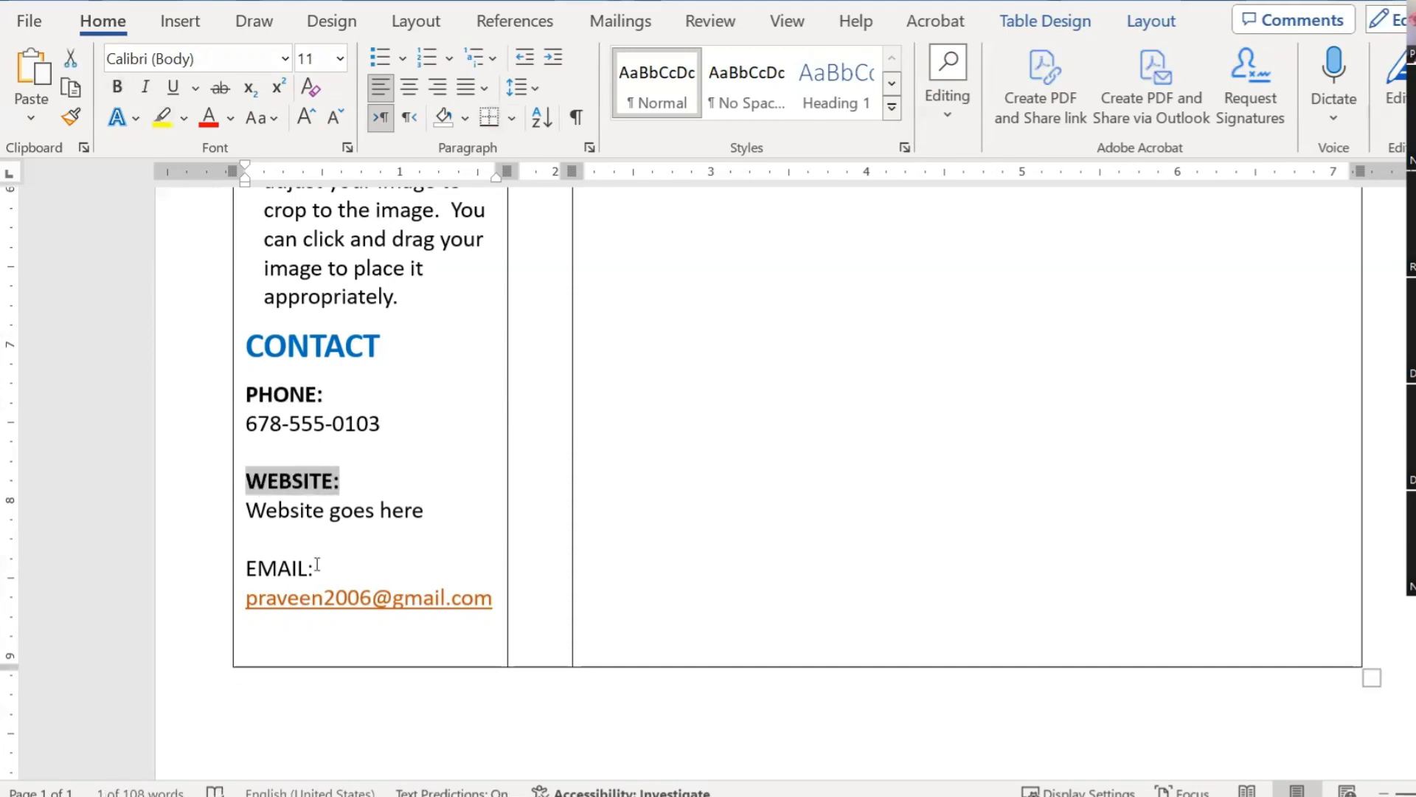
double_click(317, 566)
left_click(116, 87)
scroll(440, 443, "down", 3)
left_click(447, 441)
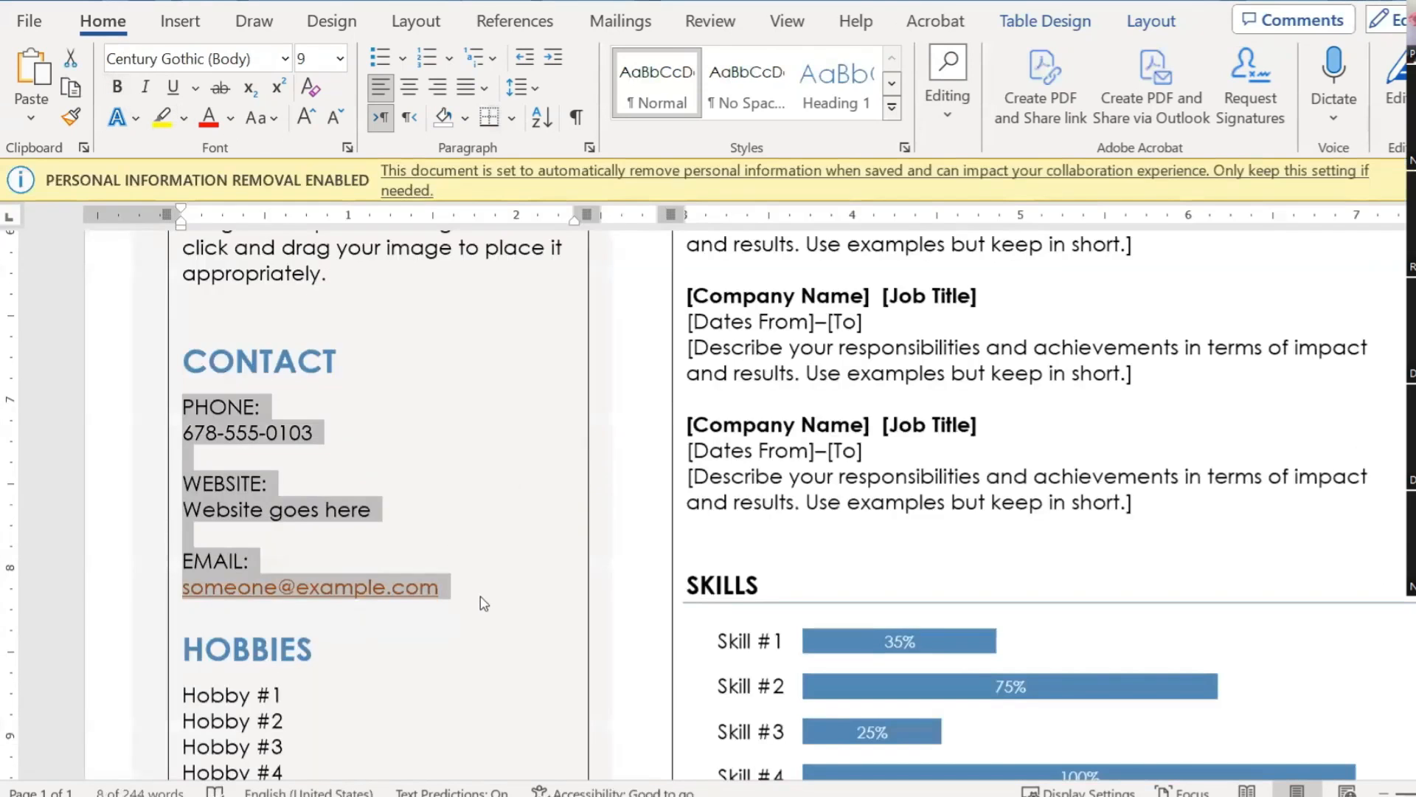
scroll(480, 546, "down", 3)
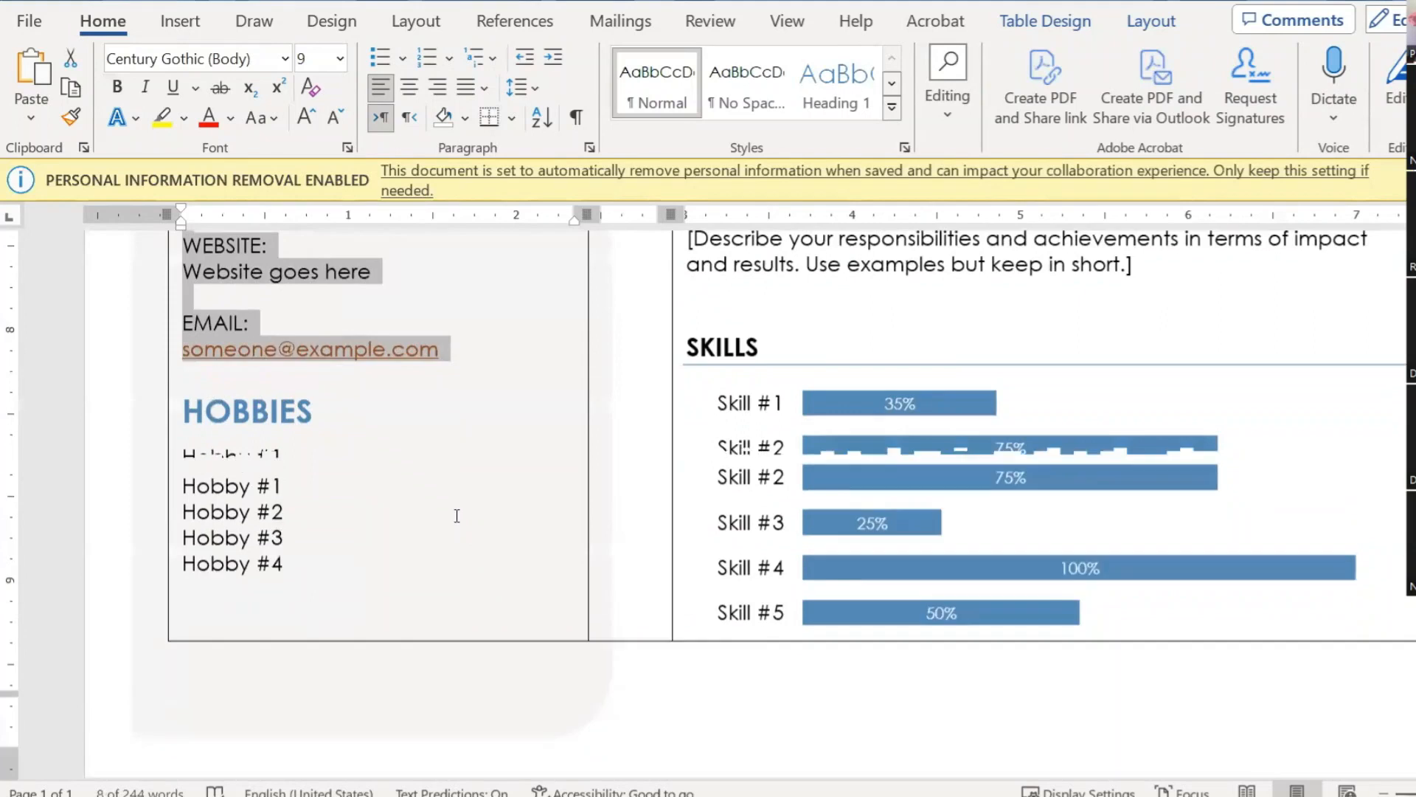
scroll(457, 516, "up", 1)
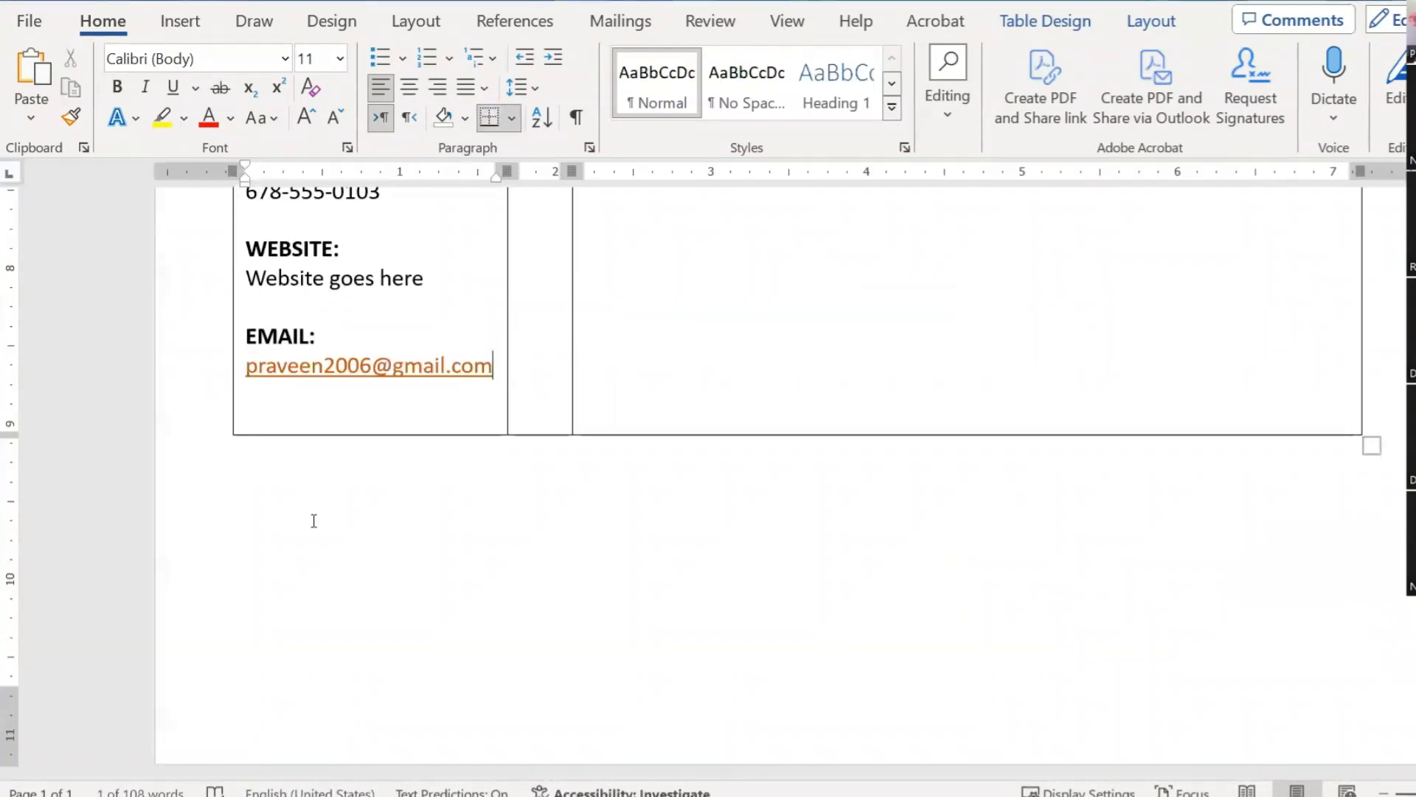
key("Return")
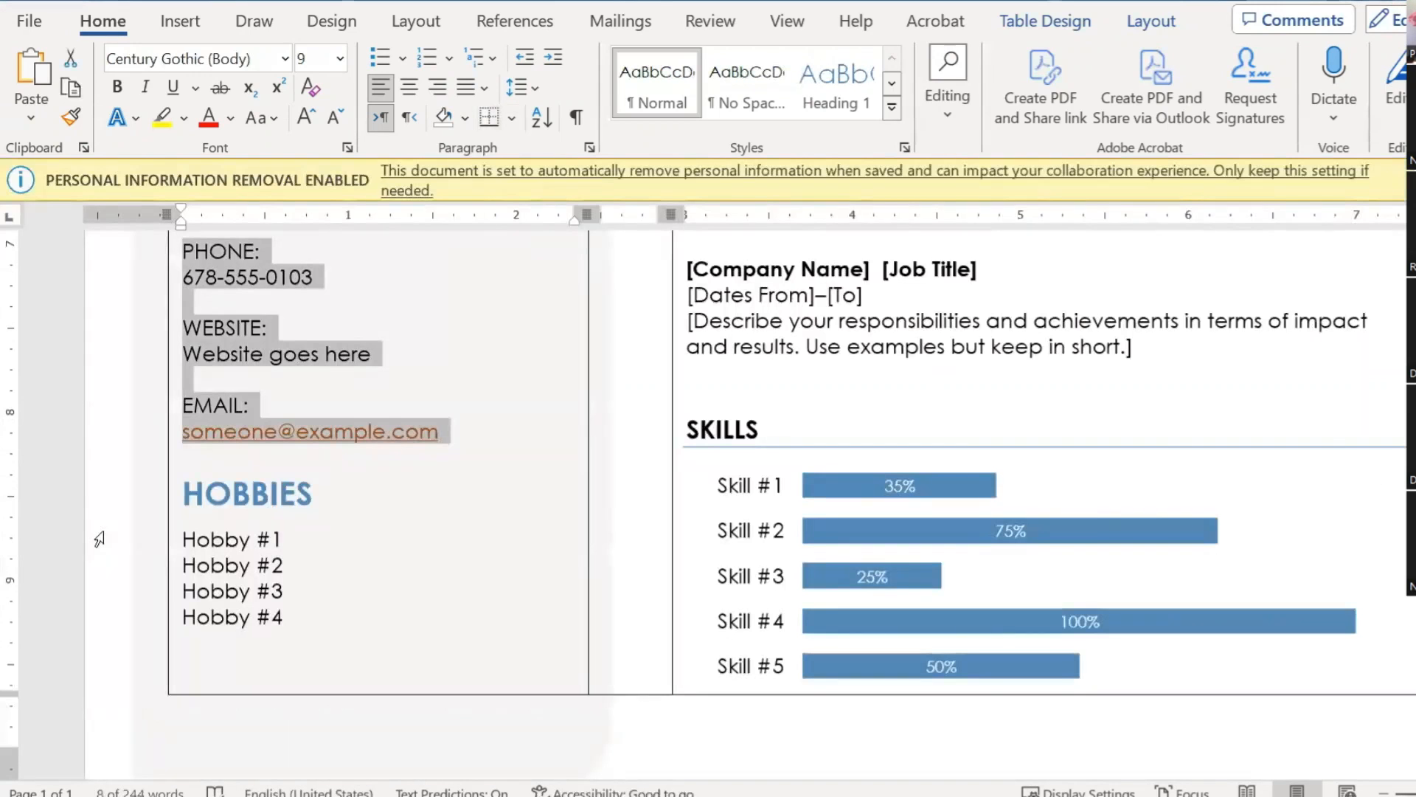
Step: Type a HOBBIES heading below the email, comparing the template's HOBBIES and CONTACT heading formatting
double_click(216, 490)
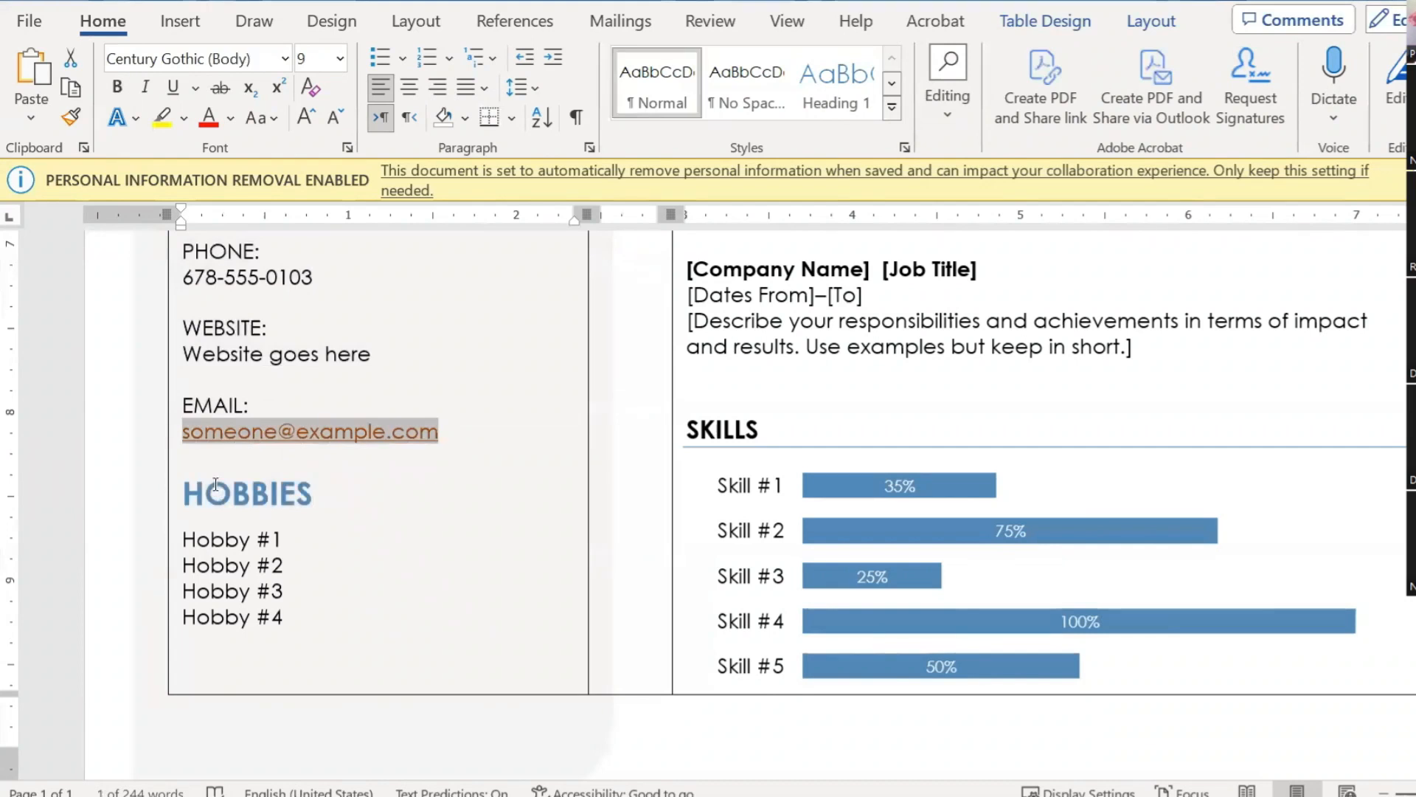
double_click(215, 487)
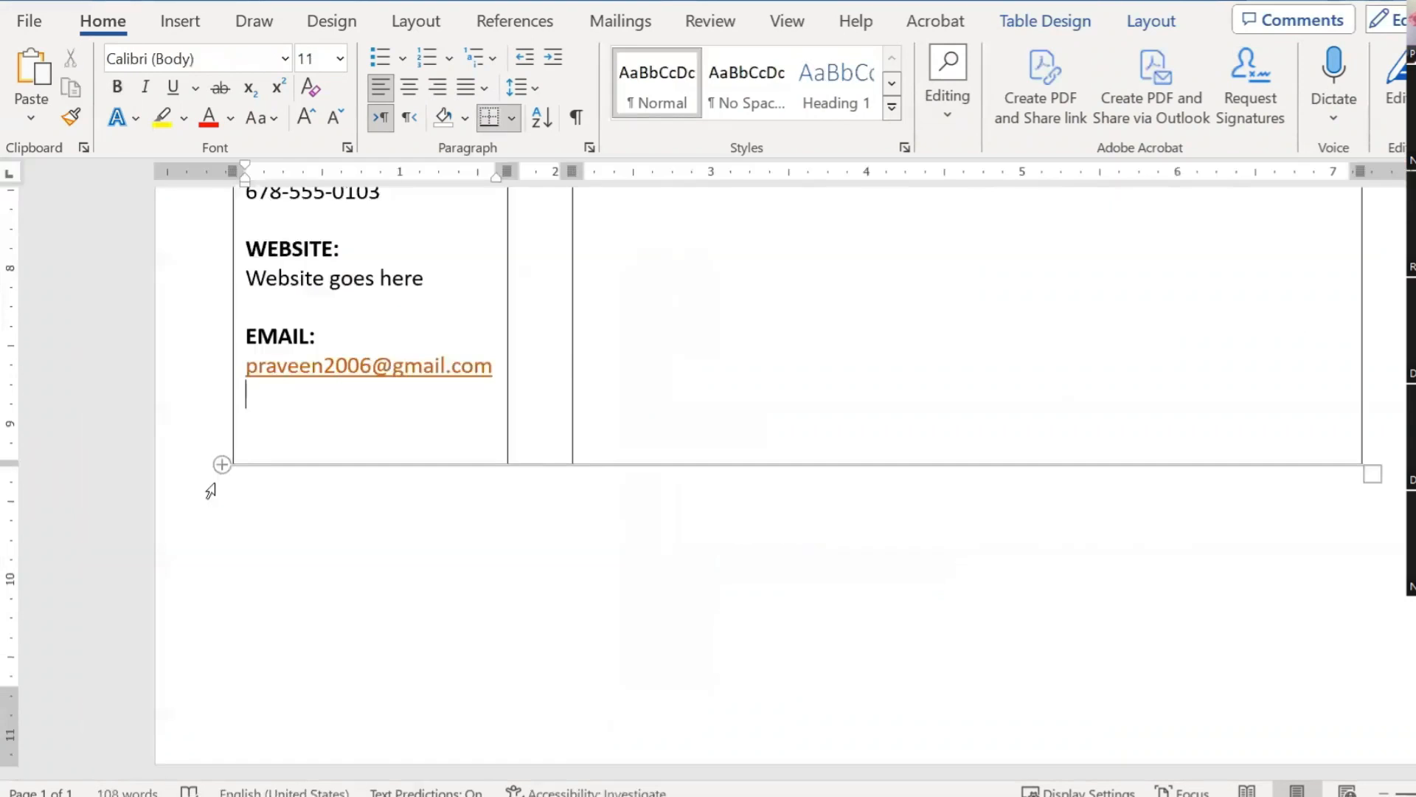
type("HOBBII")
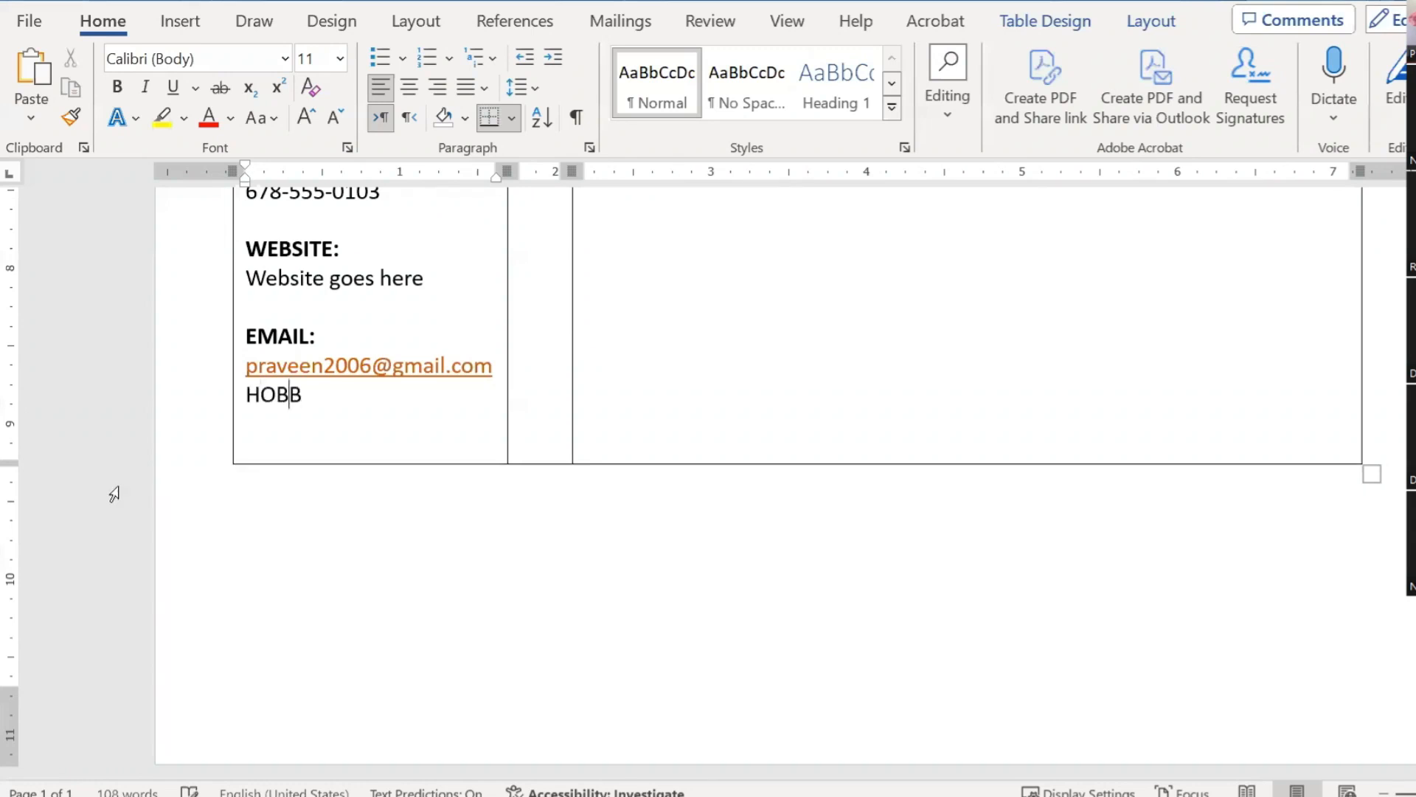
type("S")
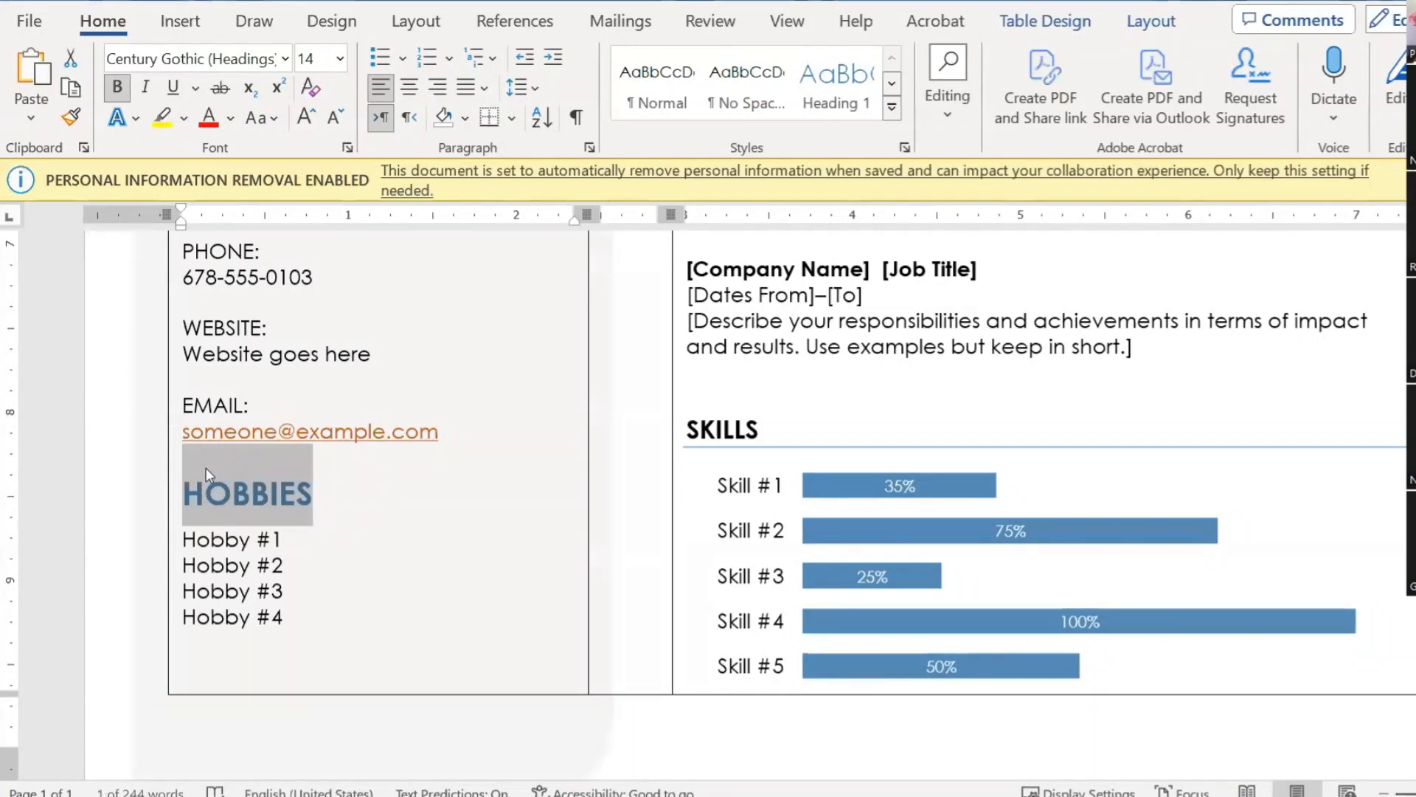
scroll(206, 459, "up", 3)
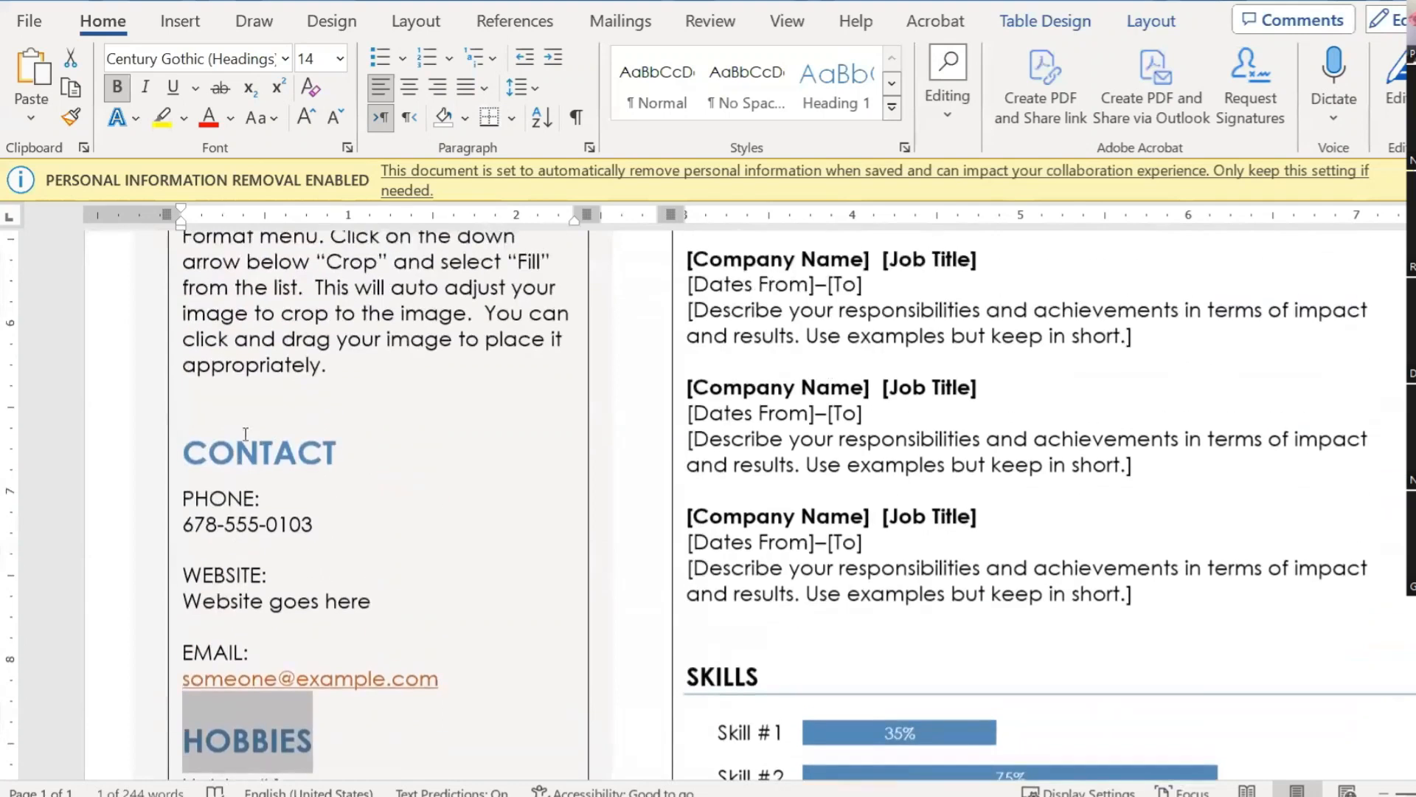
left_click(236, 391)
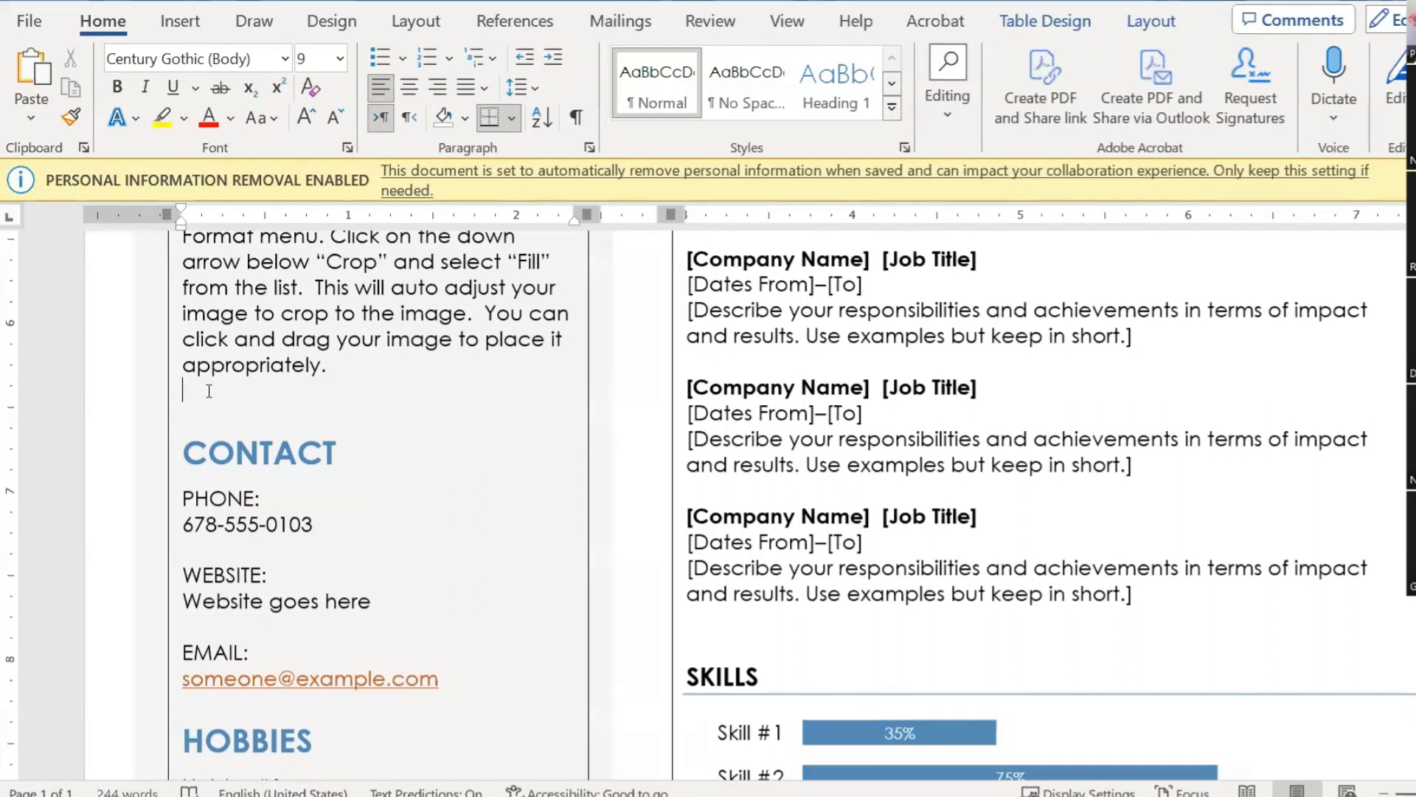
left_click(204, 463)
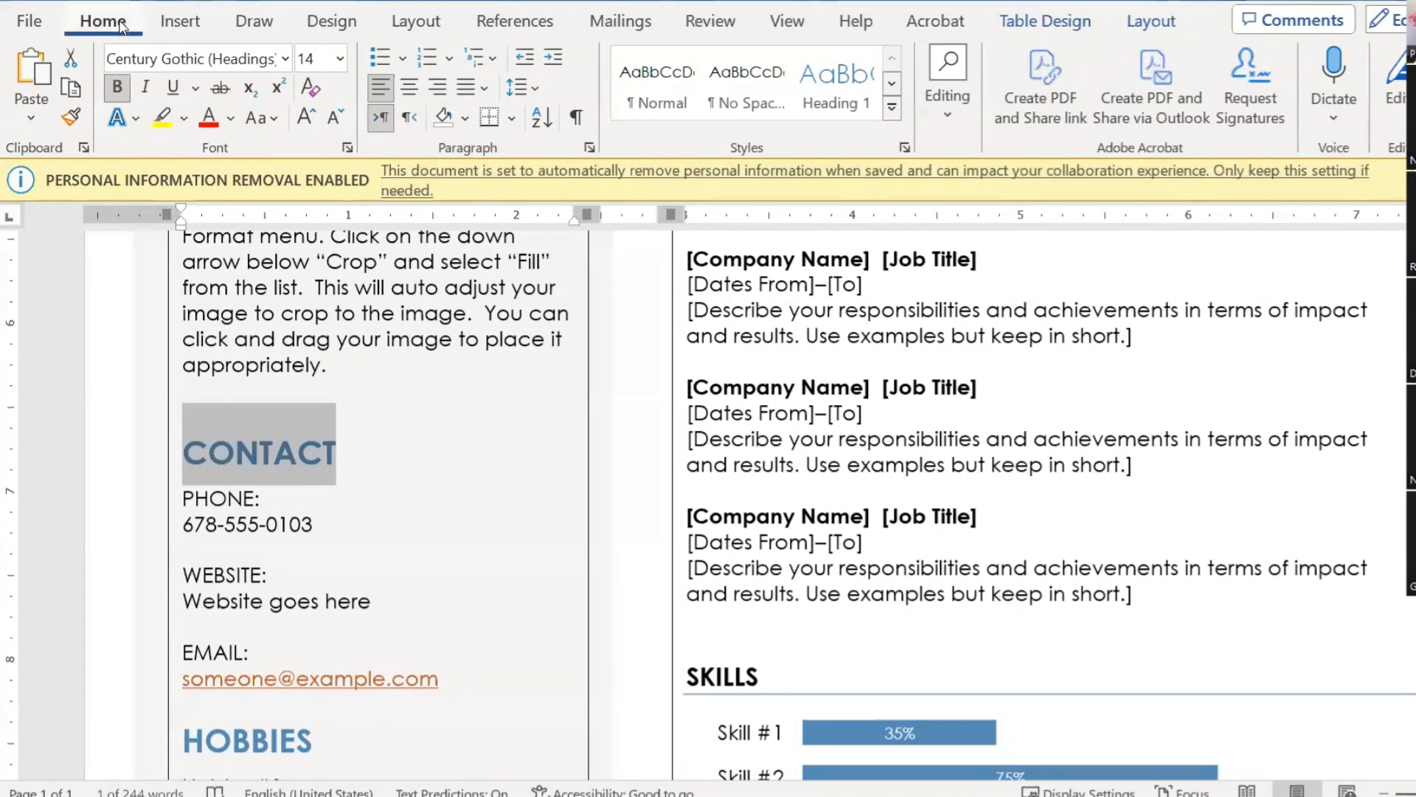
Step: Check the CONTACT heading's 12 pt spacing-before value and leave it unchanged
left_click(589, 149)
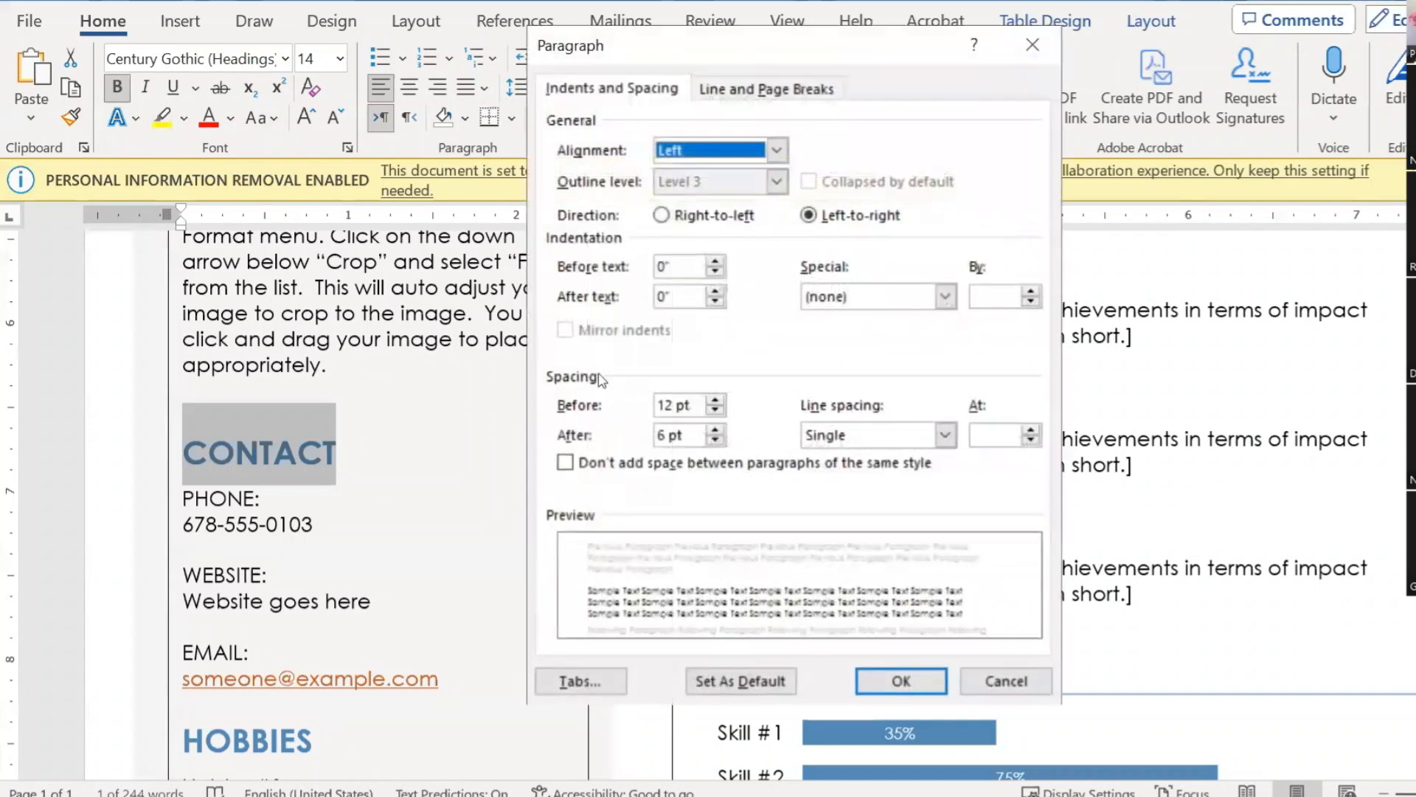
left_click_drag(695, 404, 625, 444)
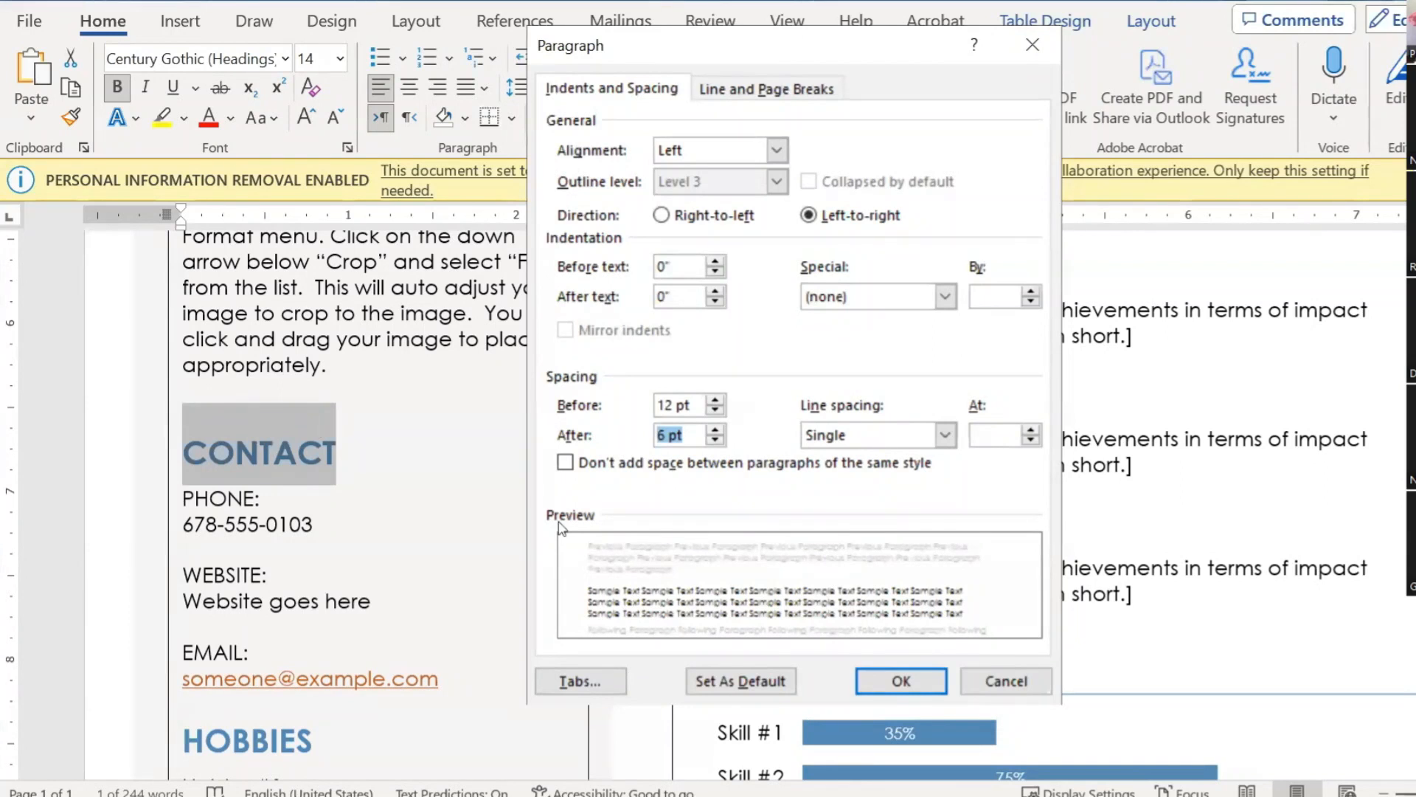
left_click(1007, 680)
Step: Insert an empty line after the email address, above the HOBBIES heading
scroll(440, 478, "down", 3)
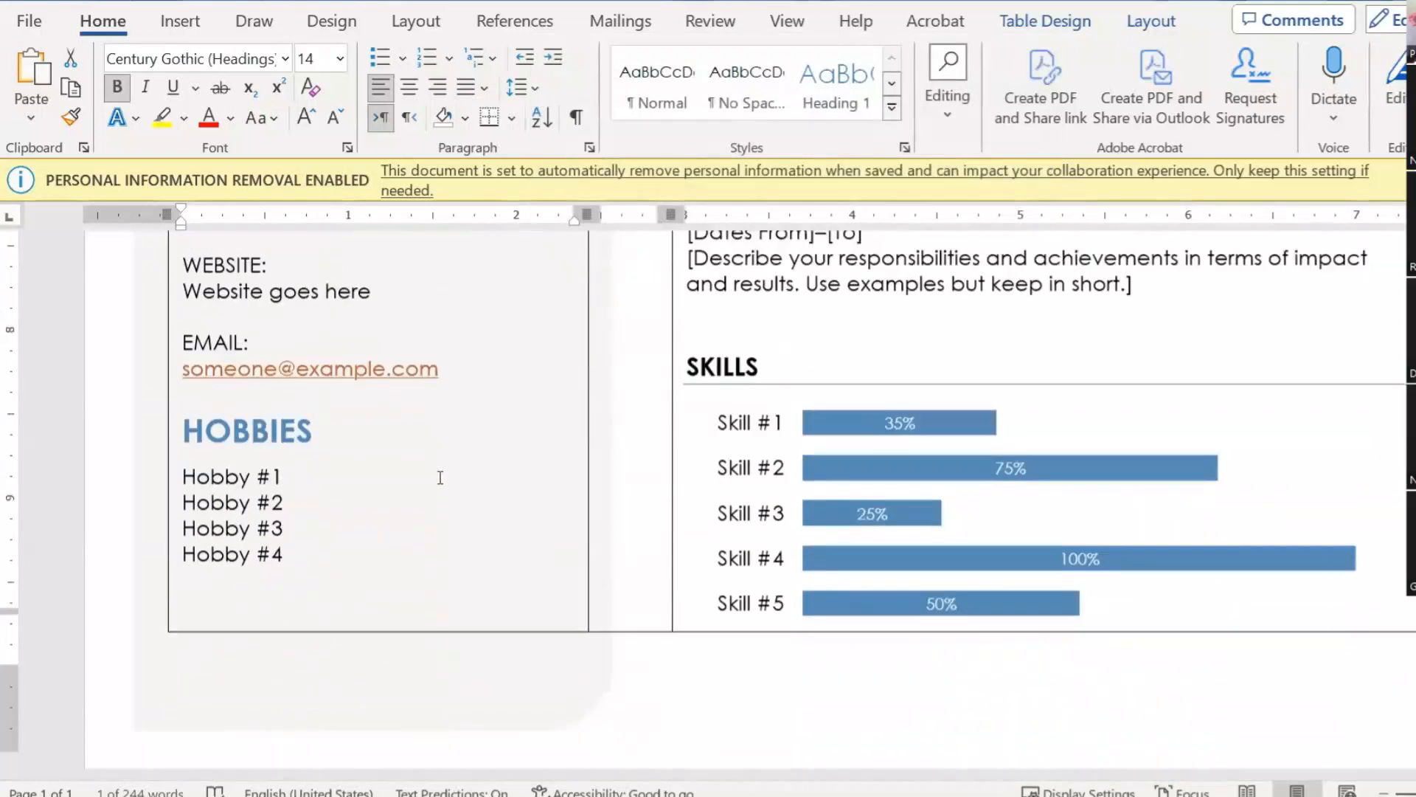
triple_click(462, 359)
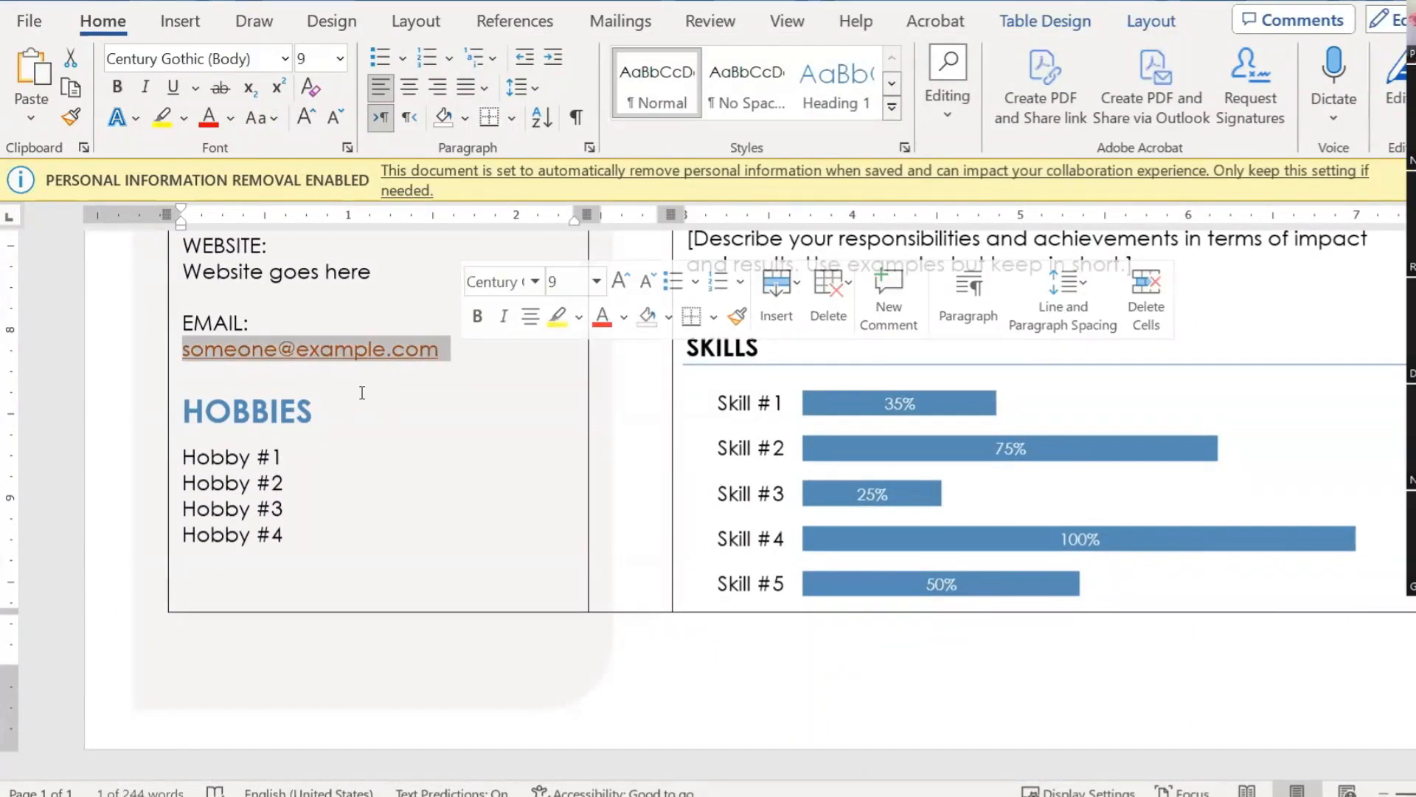
triple_click(362, 394)
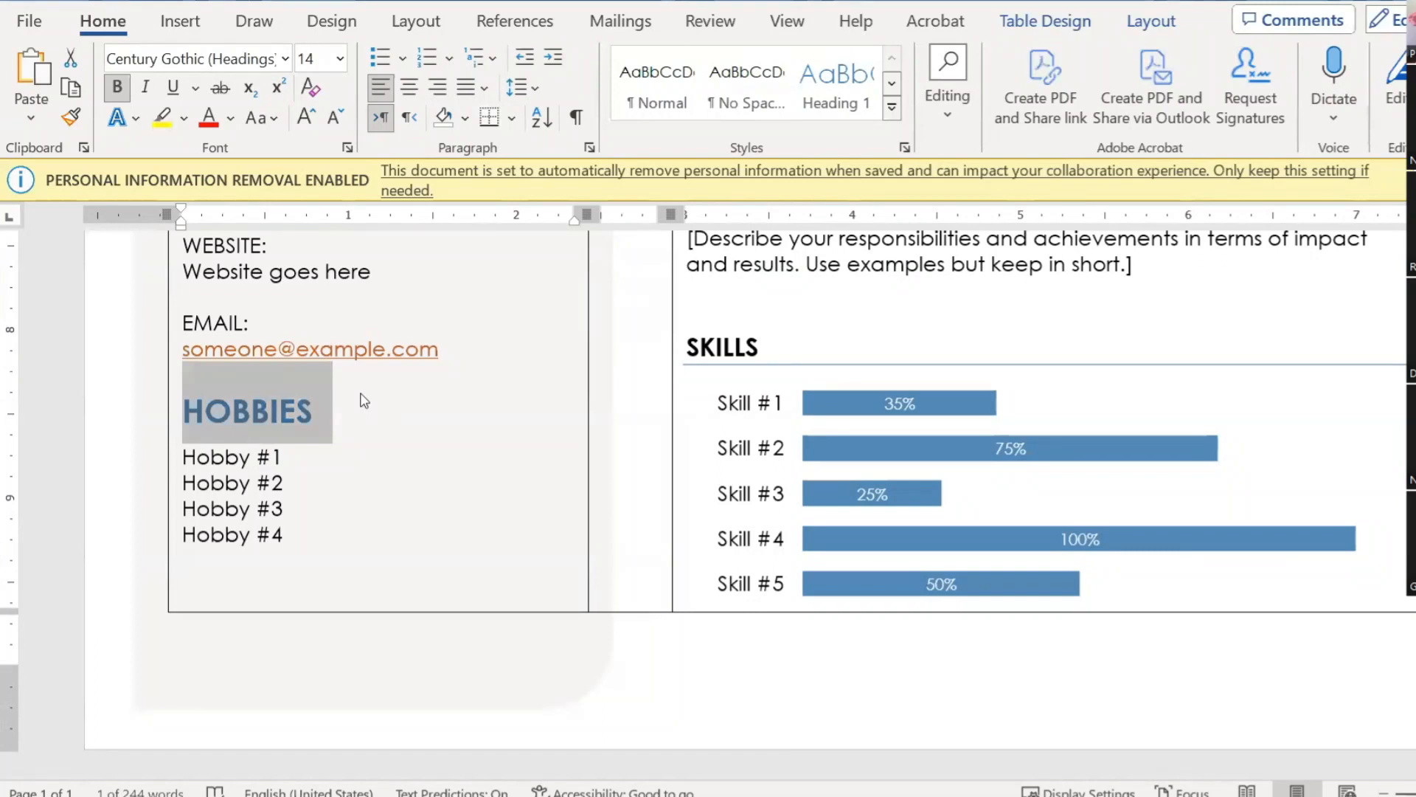
left_click(362, 393)
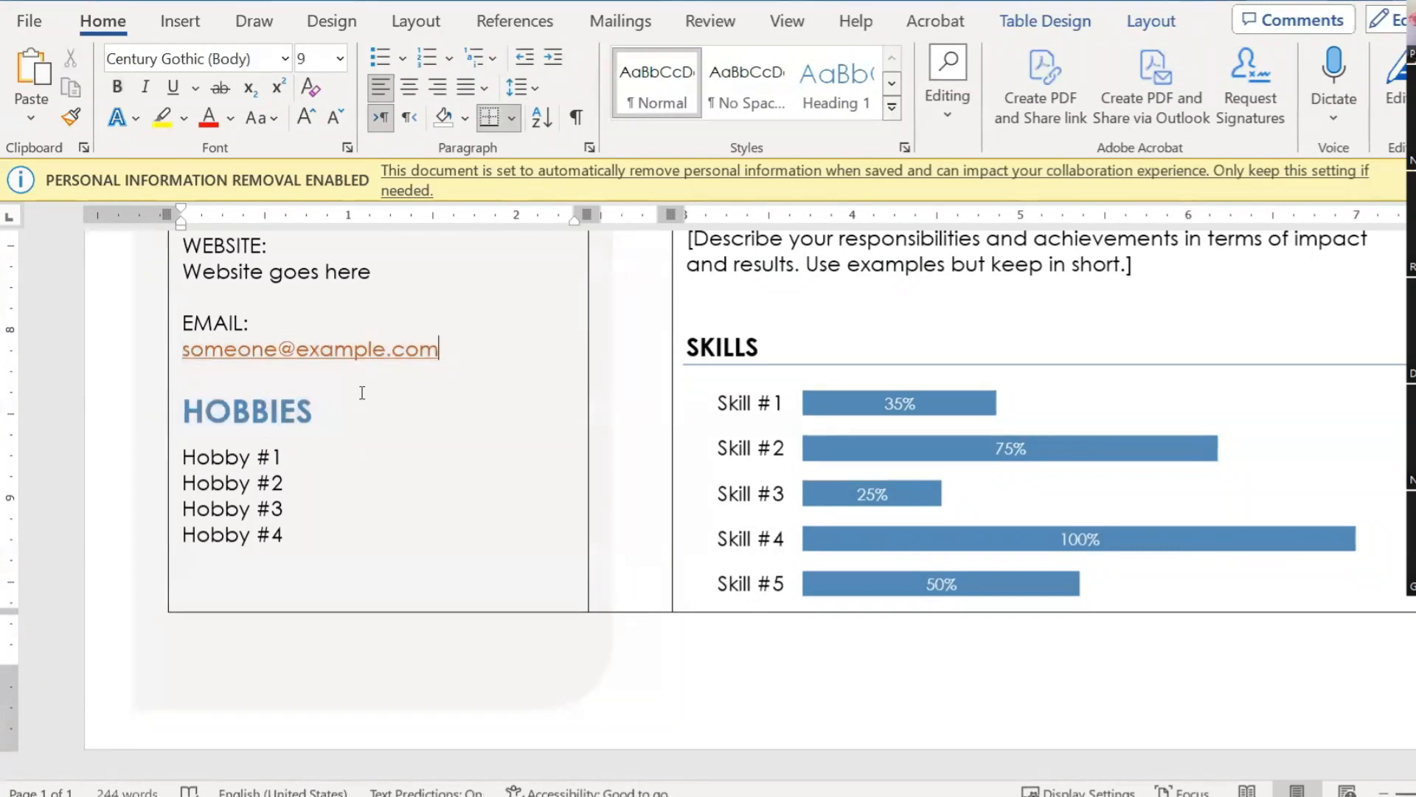
key("Return")
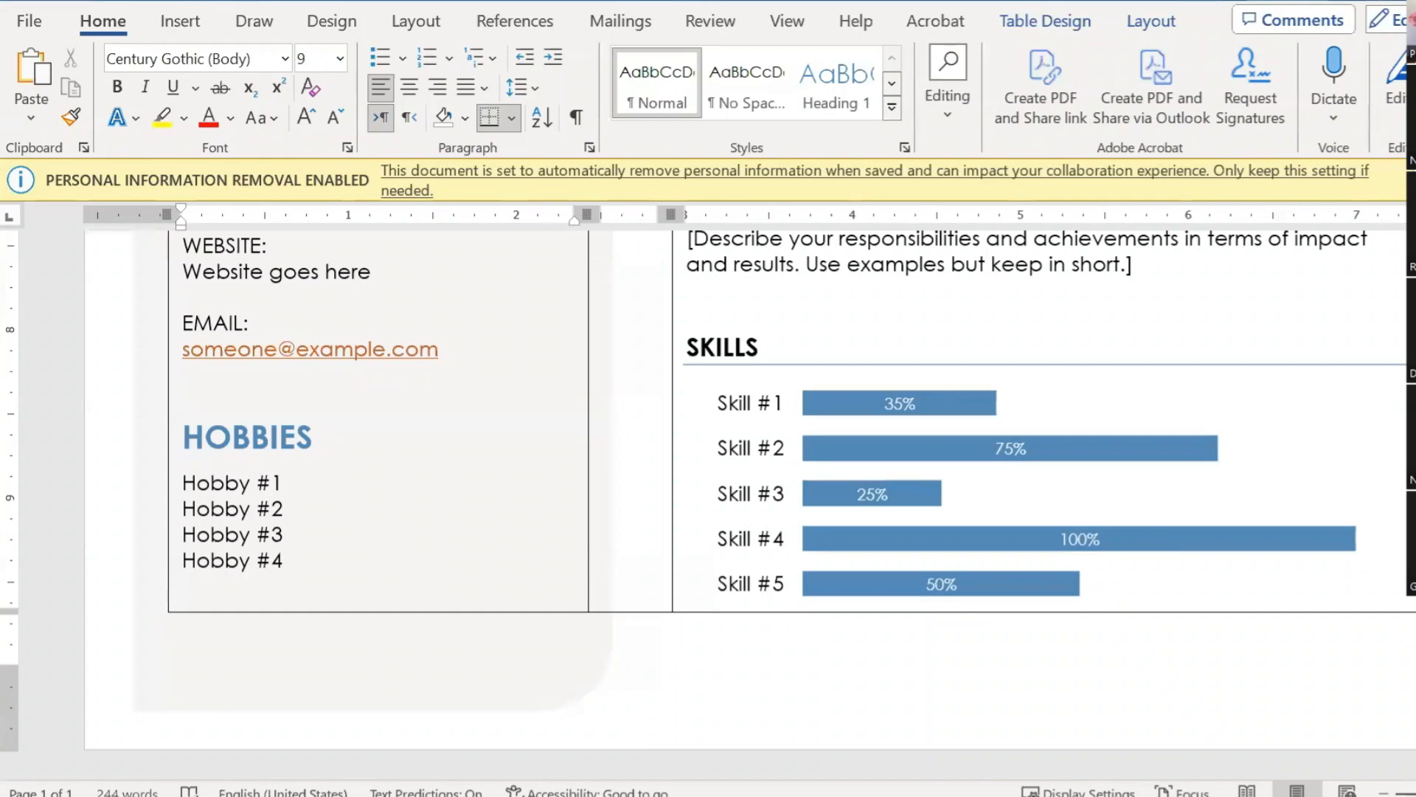
Step: Confirm the HOBBIES heading uses 12 pt before and 6 pt after spacing, without changing it
triple_click(432, 410)
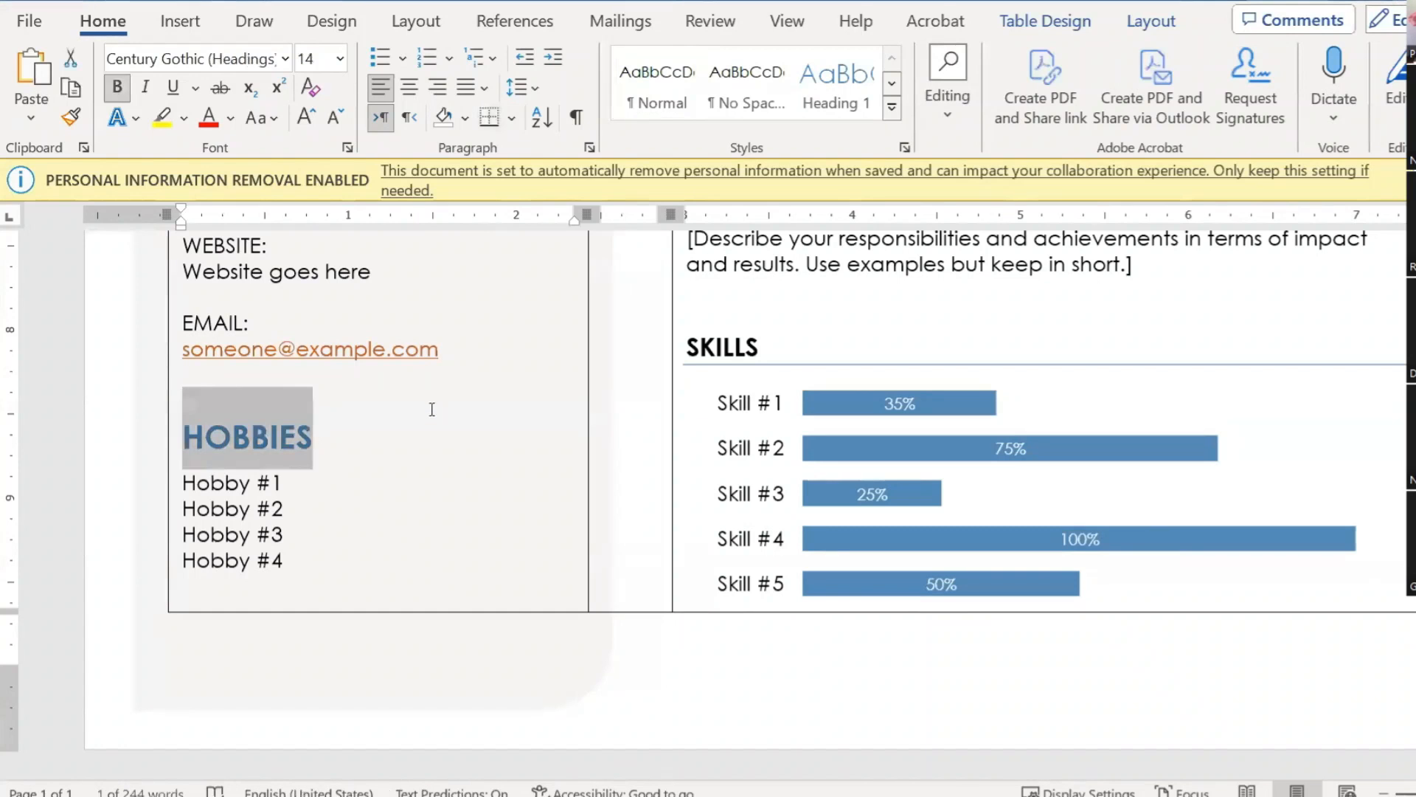
left_click(590, 147)
left_click(658, 404)
left_click(653, 440)
left_click_drag(653, 442, 615, 444)
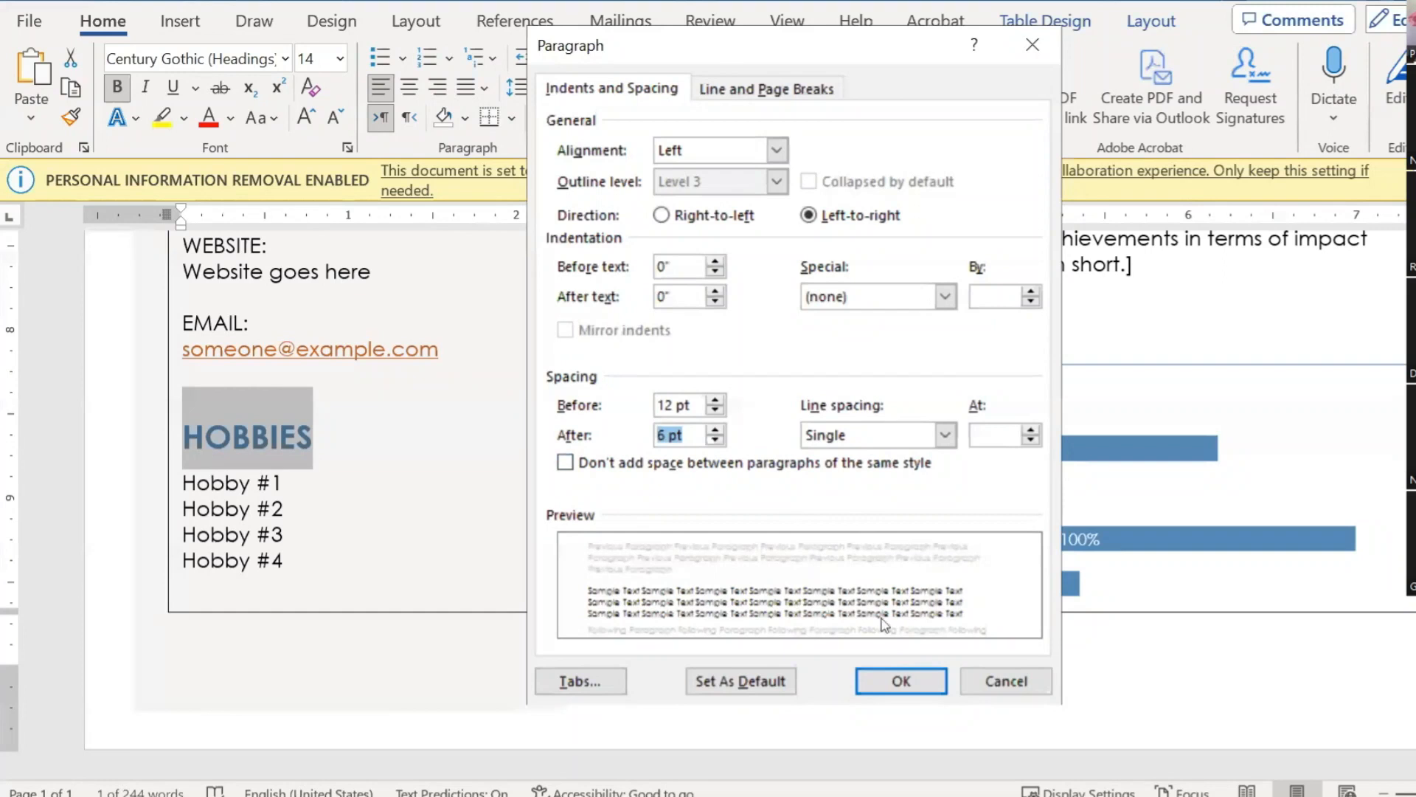
left_click(1005, 681)
scroll(314, 465, "up", 1)
scroll(313, 465, "up", 5)
scroll(341, 392, "down", 6)
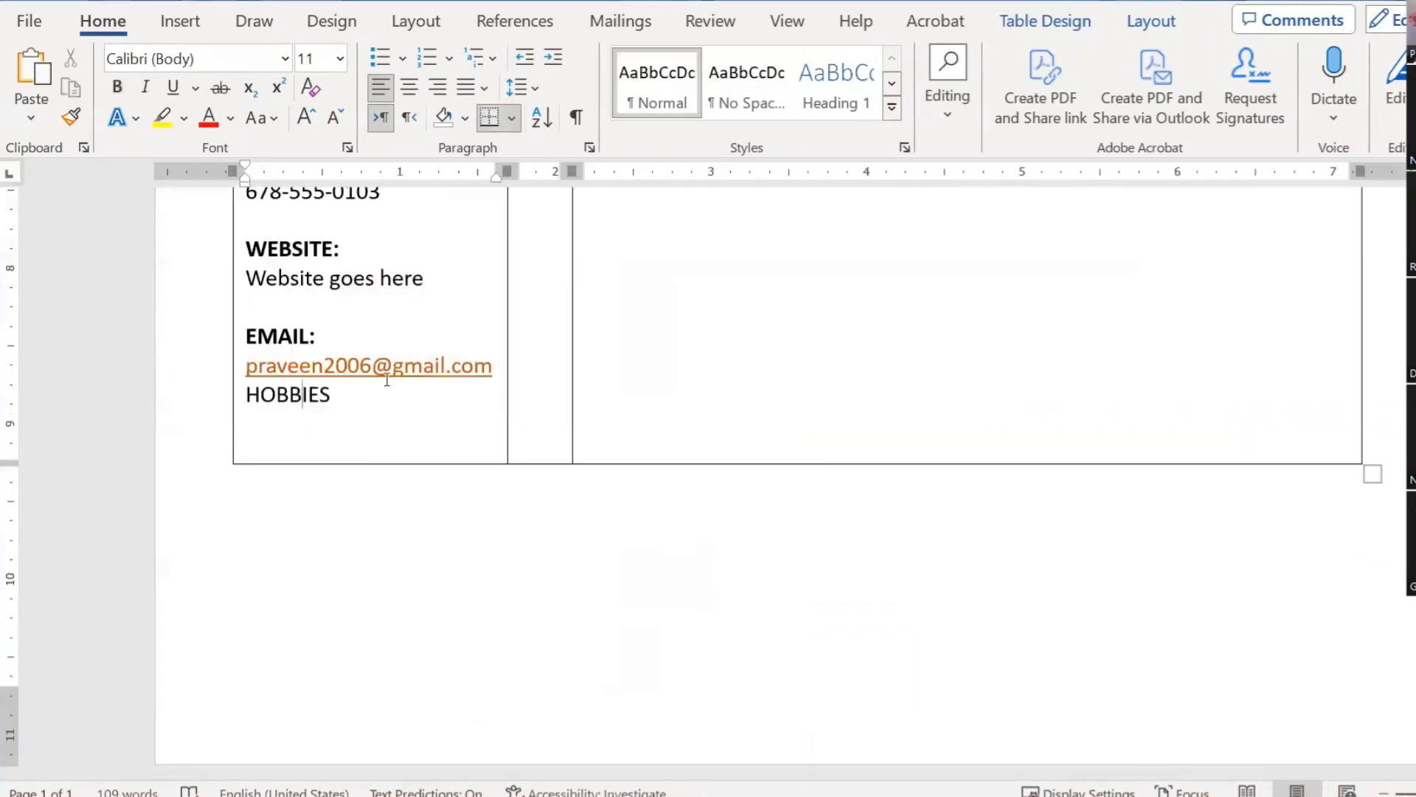
Step: Insert an empty paragraph above the CONTACT heading
scroll(355, 359, "up", 3)
scroll(352, 469, "up", 2)
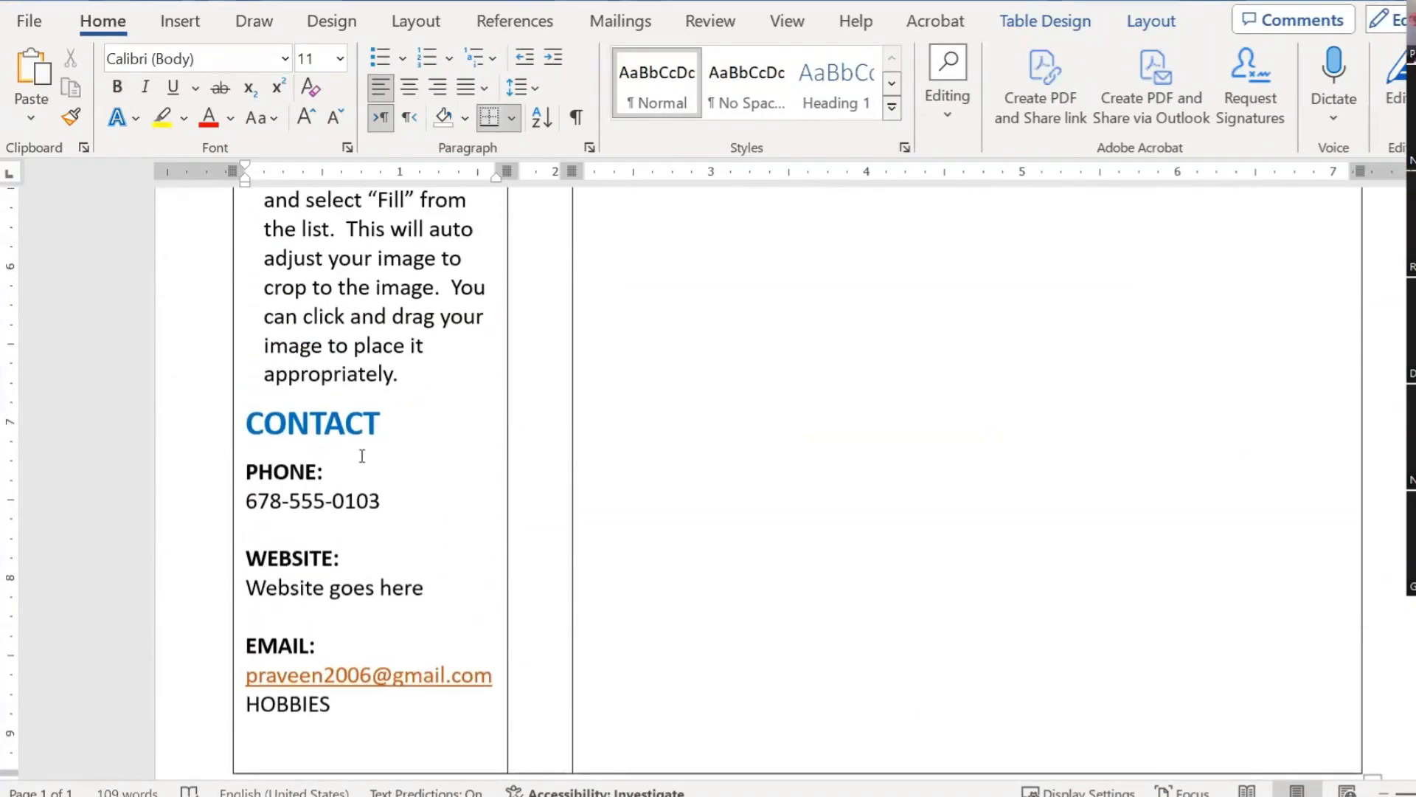
left_click(324, 423)
key("Up")
key("End")
key("Return")
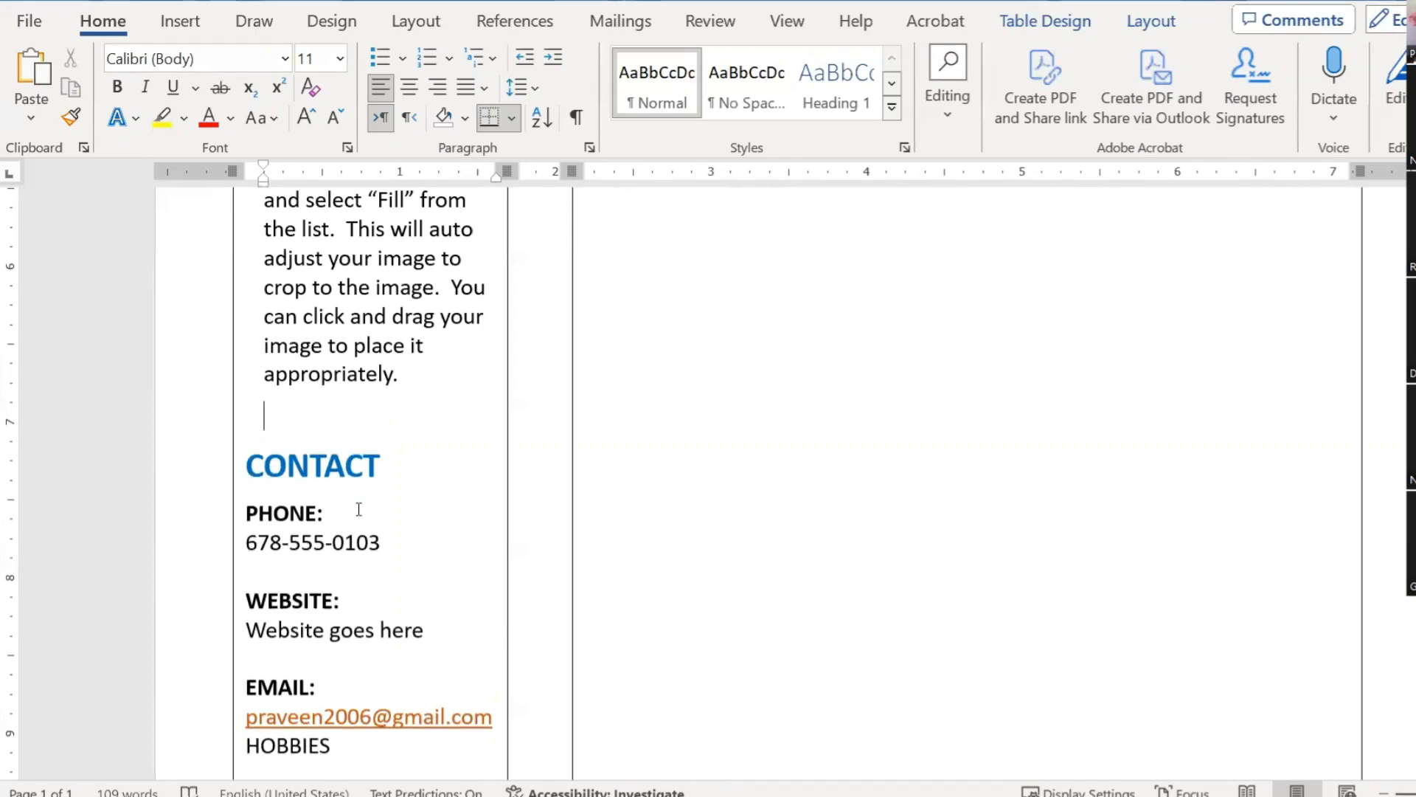
Step: Give the CONTACT heading 12 pt spacing before in the Paragraph settings
left_click(381, 465)
left_click_drag(380, 464, 237, 464)
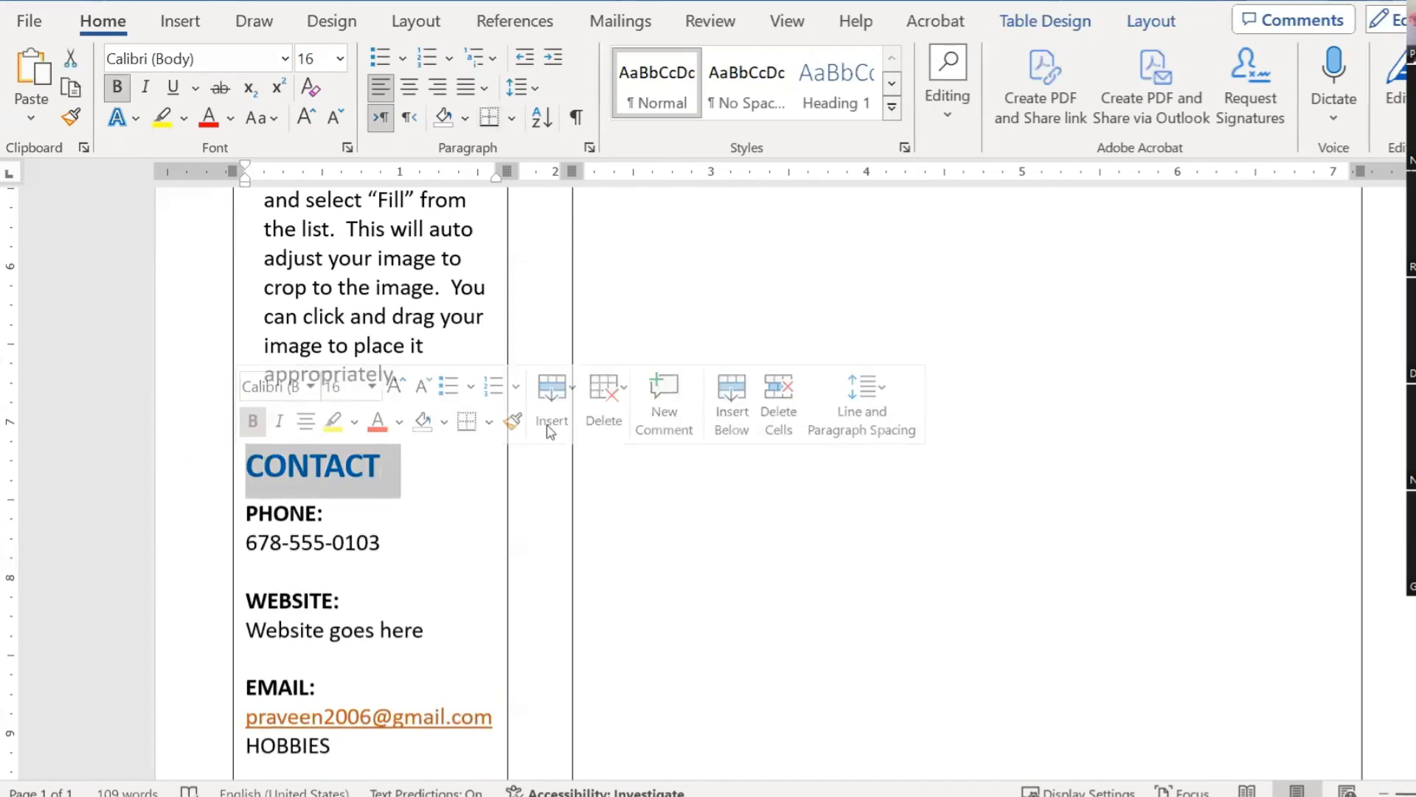
left_click(589, 151)
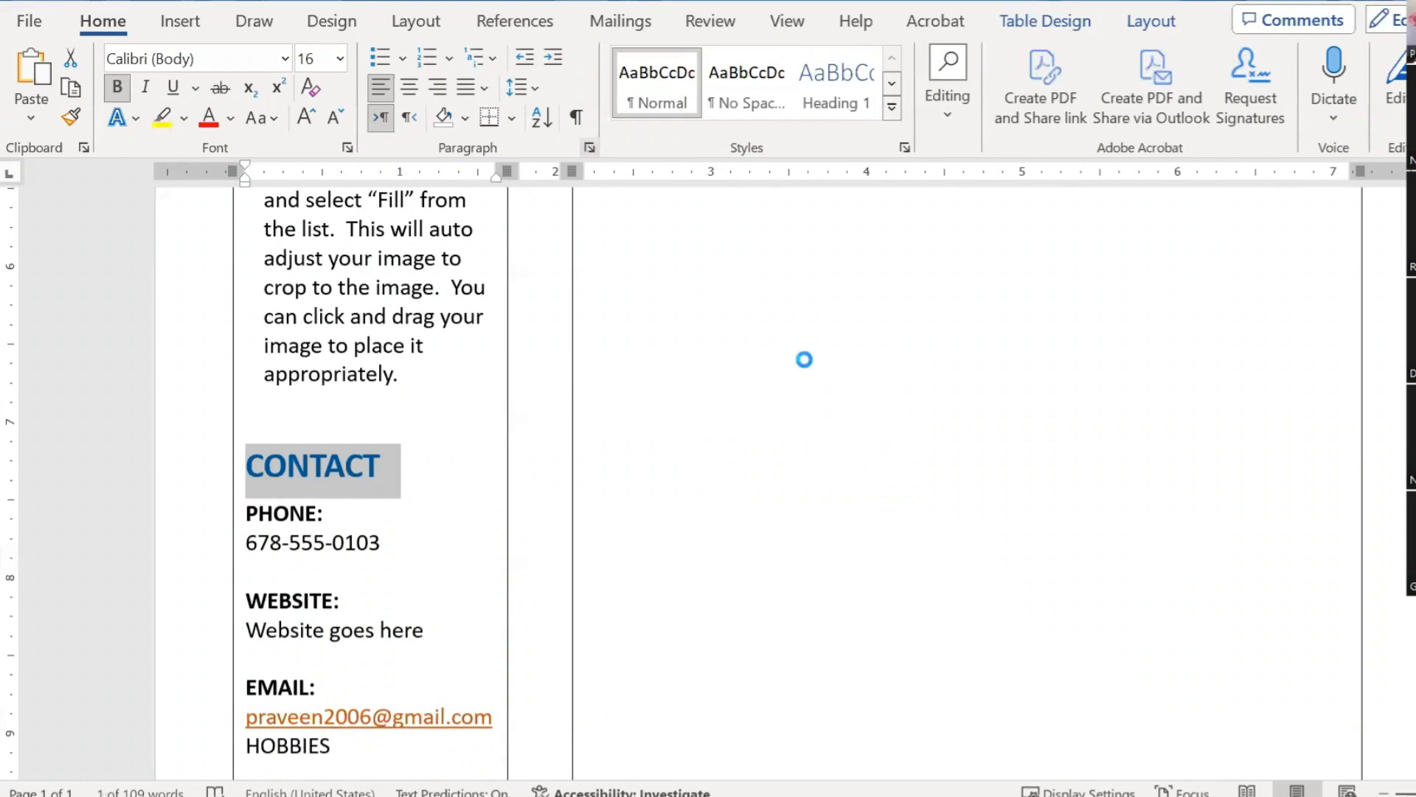
double_click(662, 405)
type("12pt")
key("Tab")
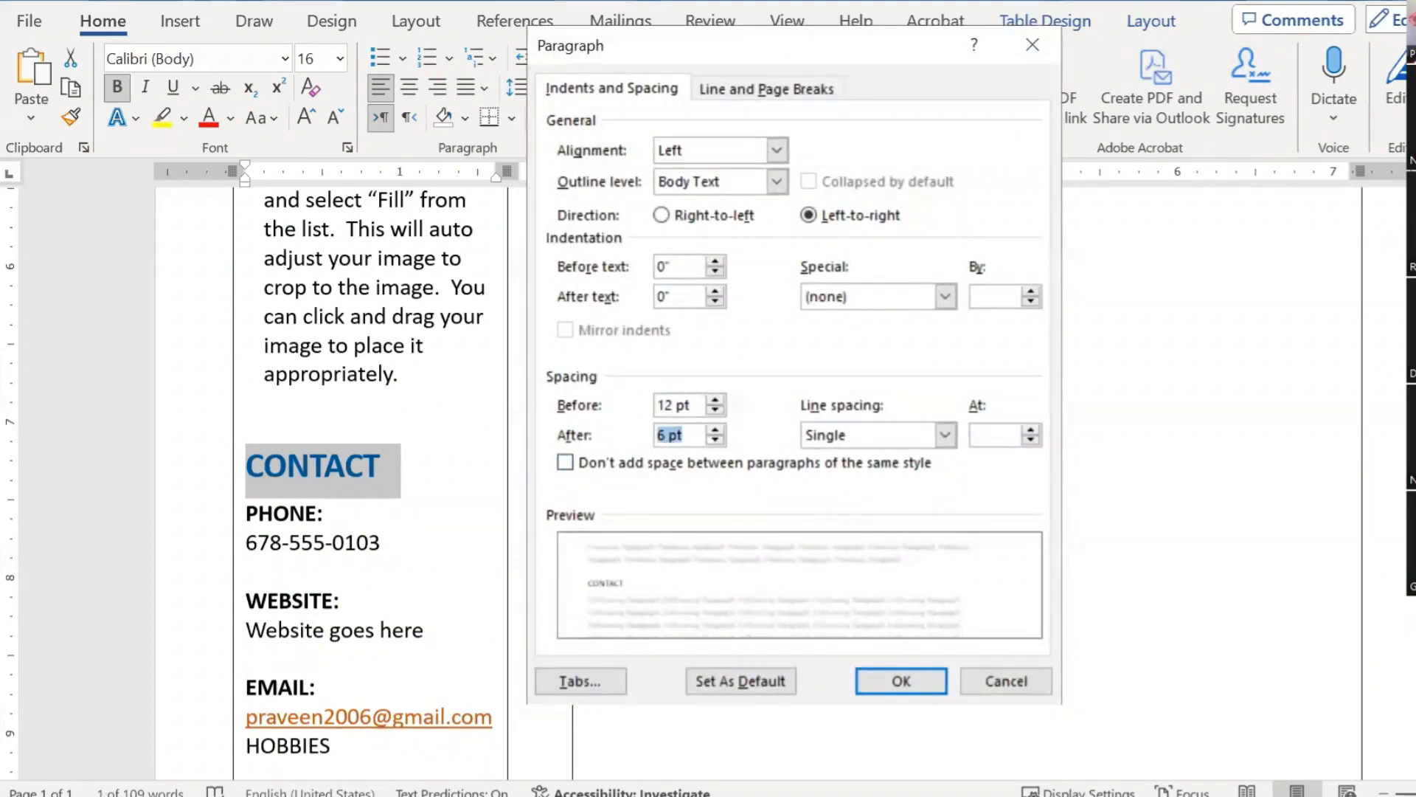
key("Return")
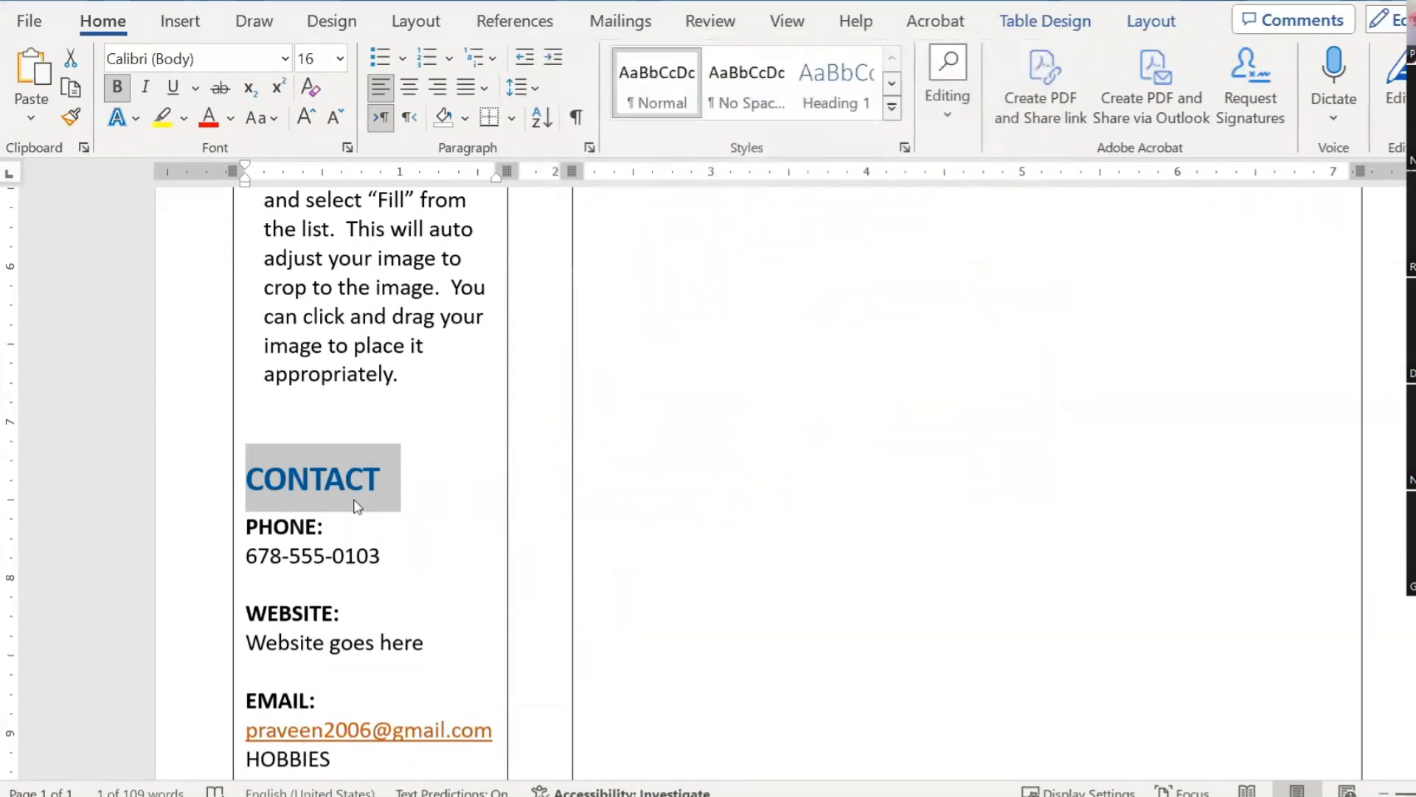
left_click(354, 500)
Step: Select the CONTACT heading and copy its formatting with Format Painter
scroll(446, 497, "down", 4)
left_click_drag(350, 440, 245, 437)
scroll(445, 395, "up", 3)
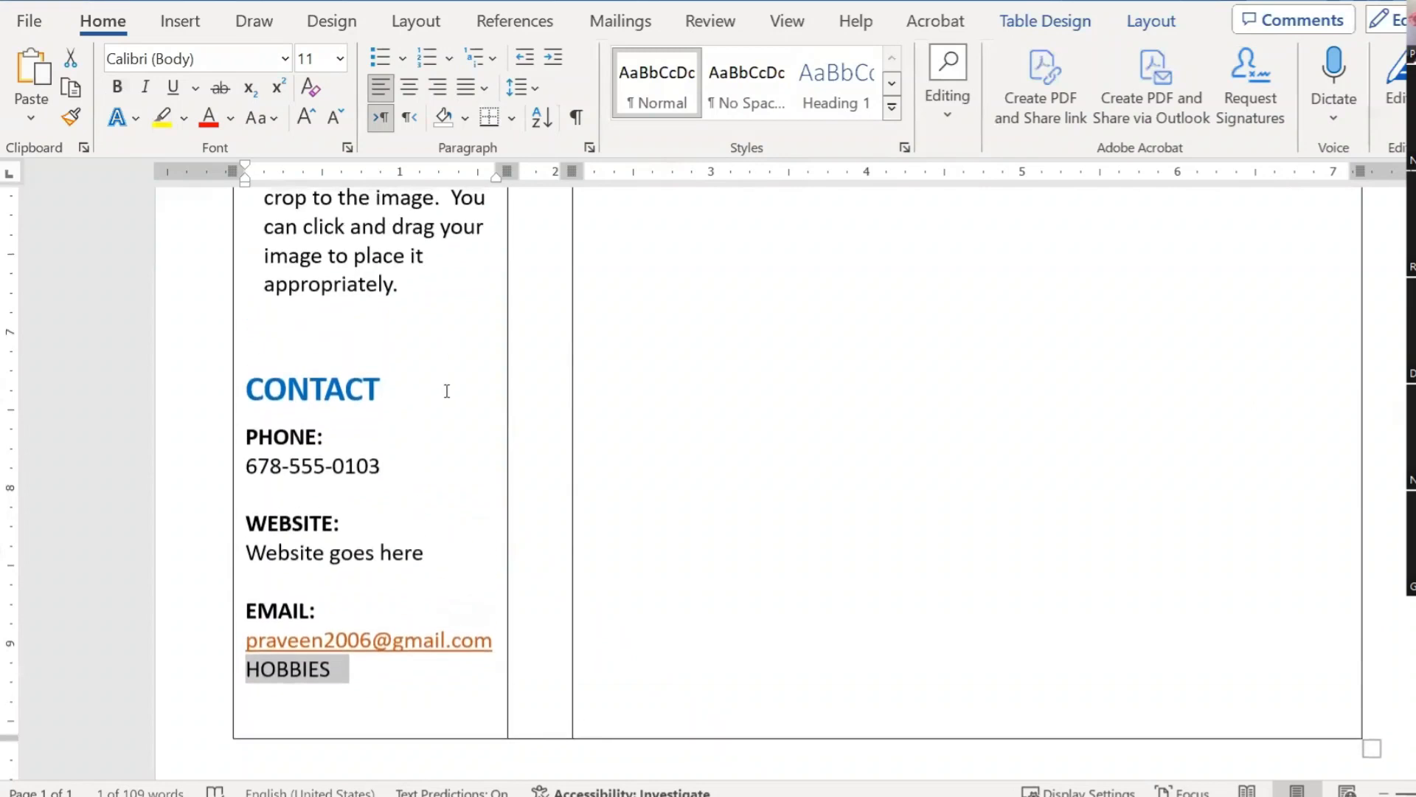
left_click_drag(385, 381, 247, 387)
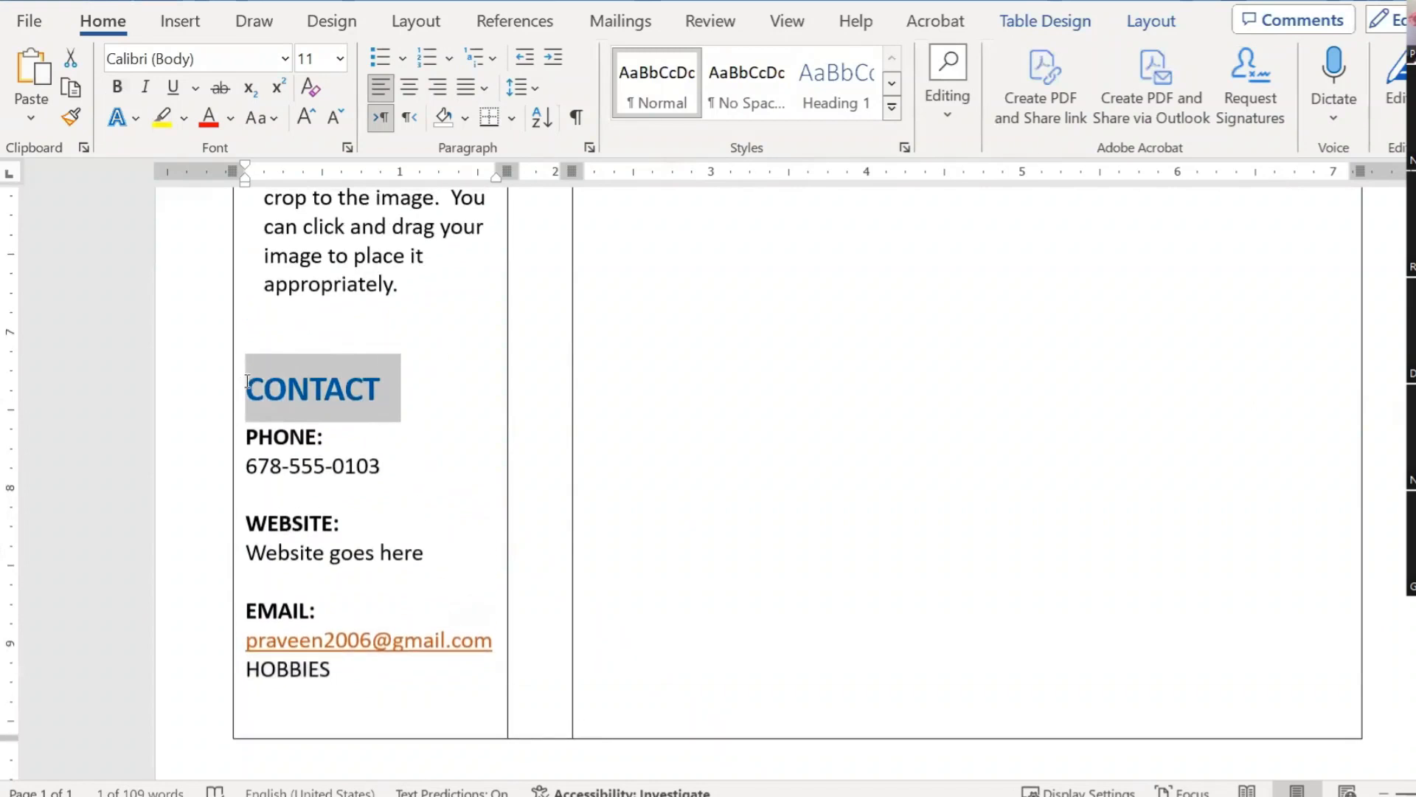
left_click(70, 117)
Step: Paint the CONTACT heading formatting onto the HOBBIES line
scroll(292, 299, "down", 3)
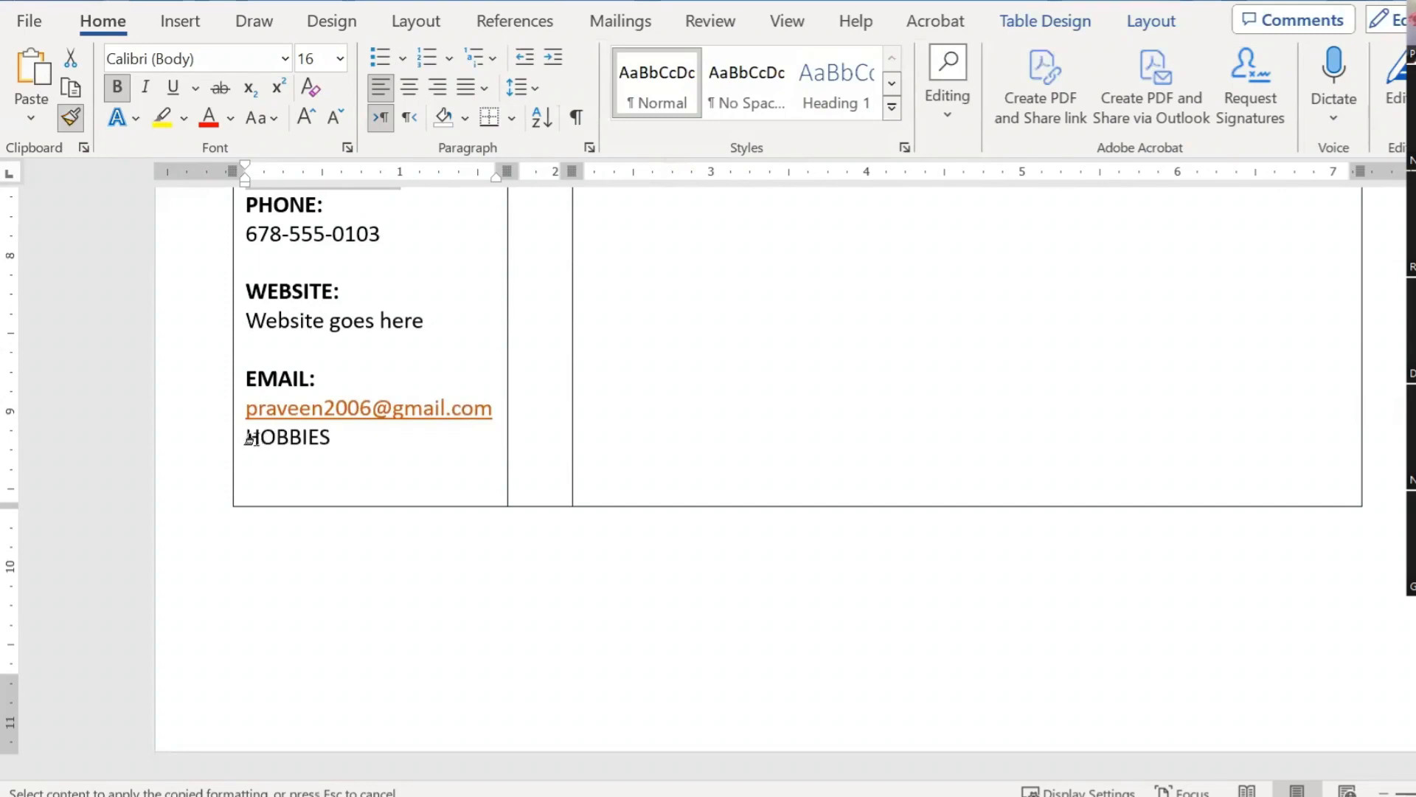
left_click_drag(242, 439, 348, 440)
left_click(355, 461)
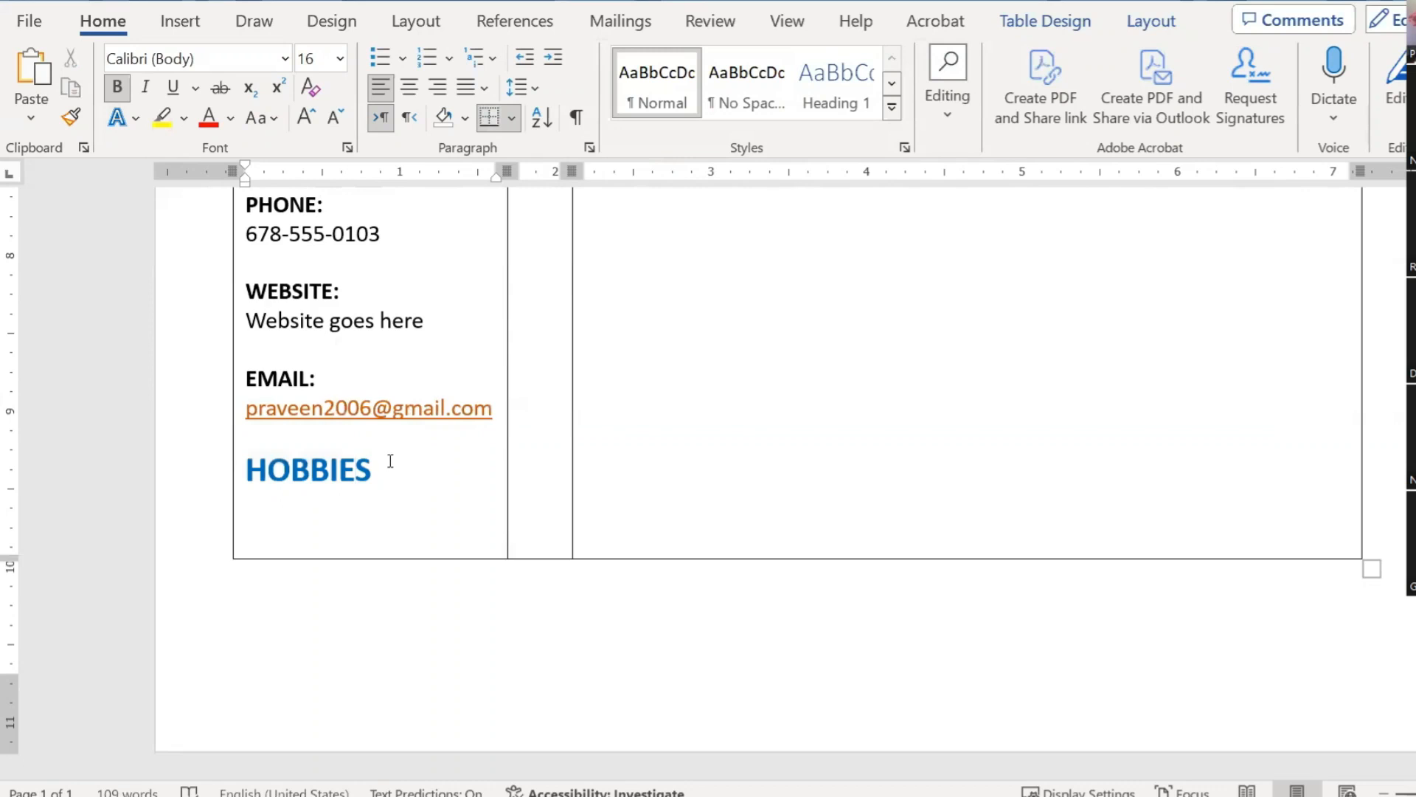
Step: Check the HOBBIES heading's paragraph spacing without changing it
scroll(390, 461, "up", 2)
left_click(276, 540)
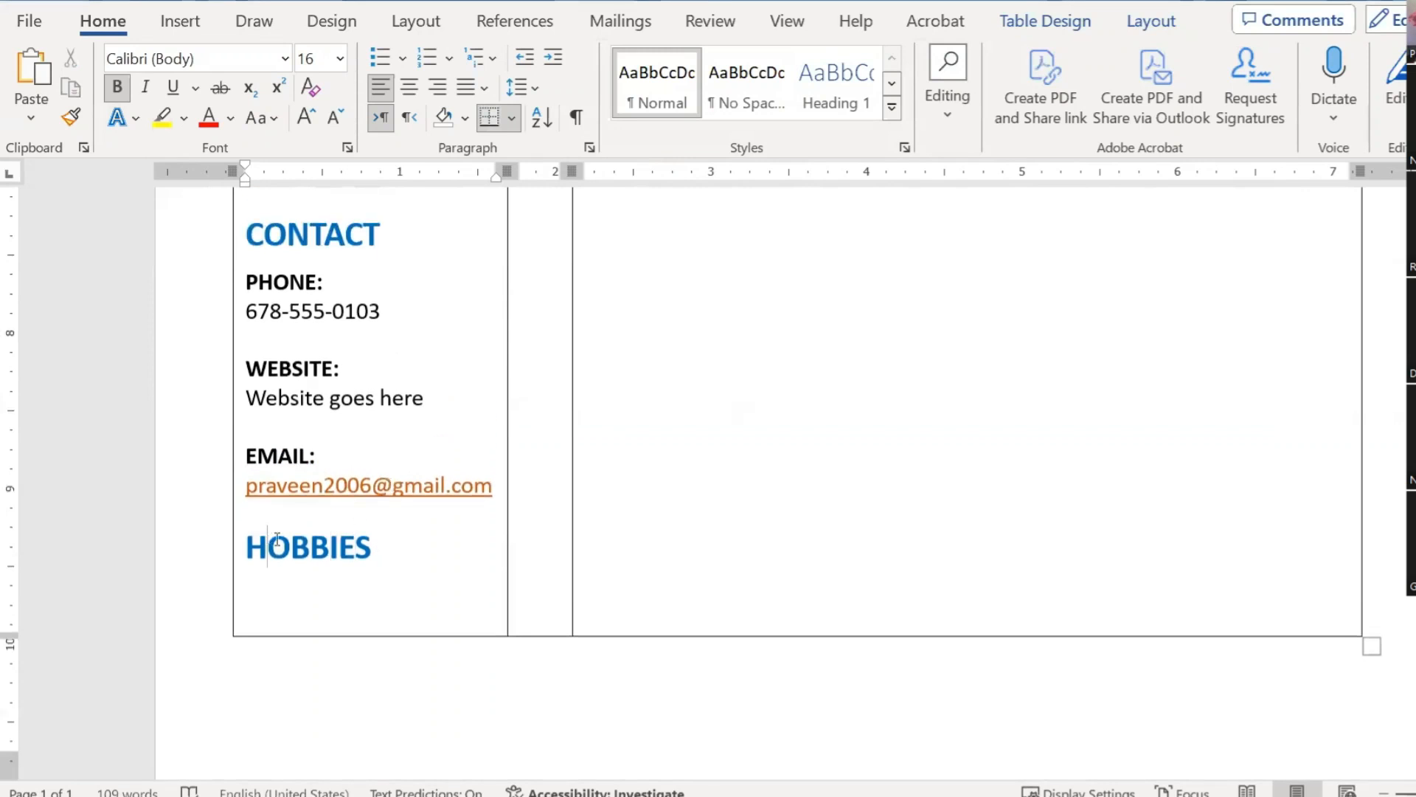
left_click(589, 147)
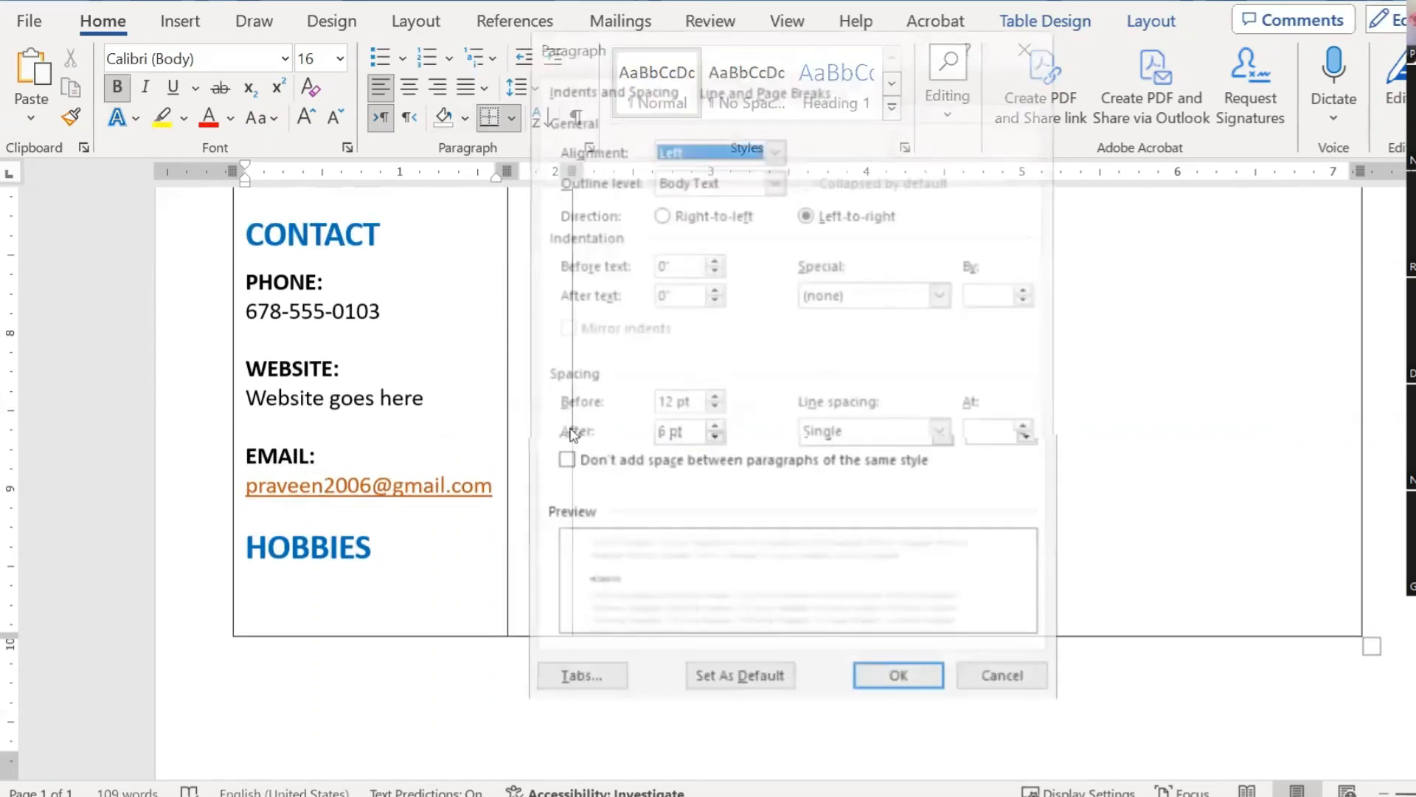
left_click(1006, 680)
Step: Add an empty line after the email address, above HOBBIES
scroll(361, 415, "up", 3)
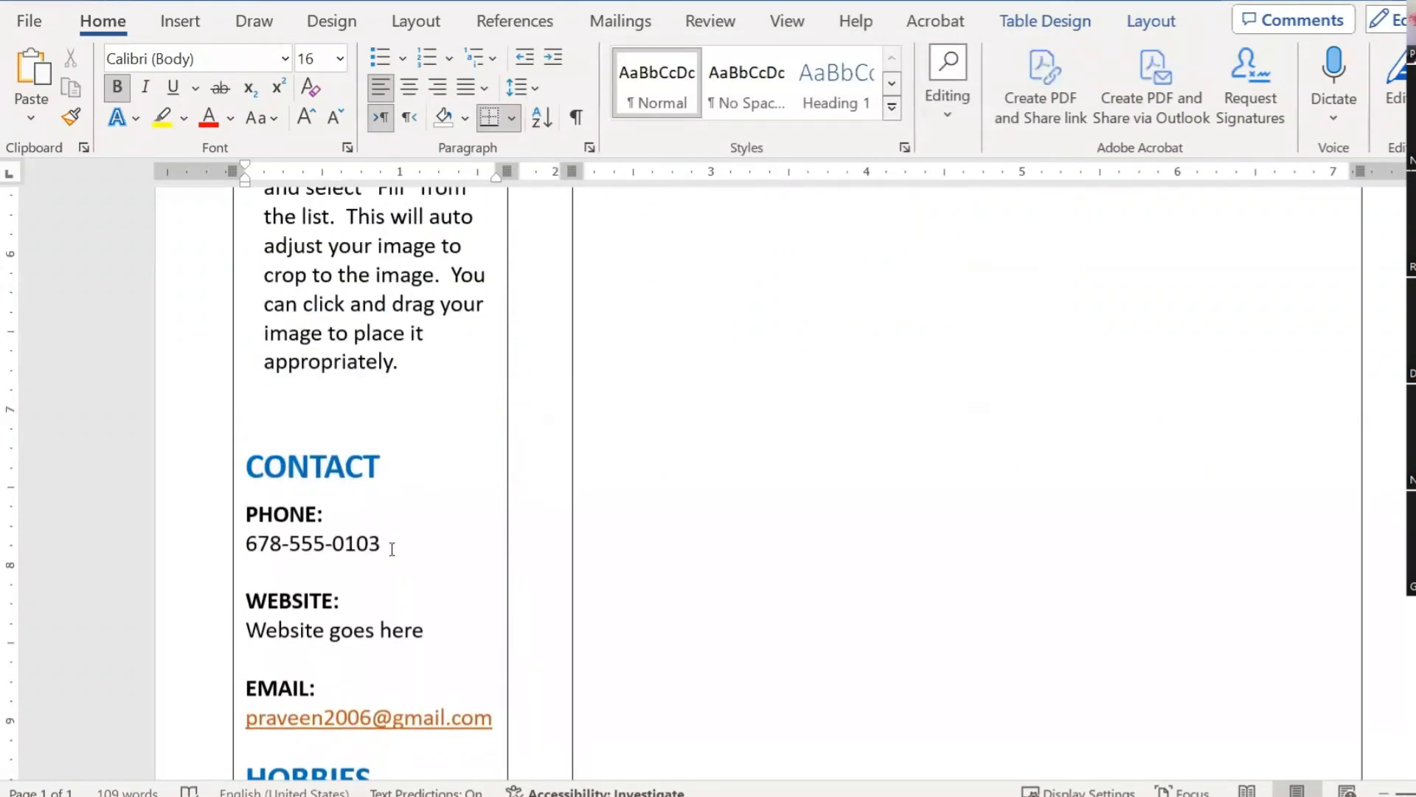
scroll(389, 546, "down", 3)
left_click(494, 487)
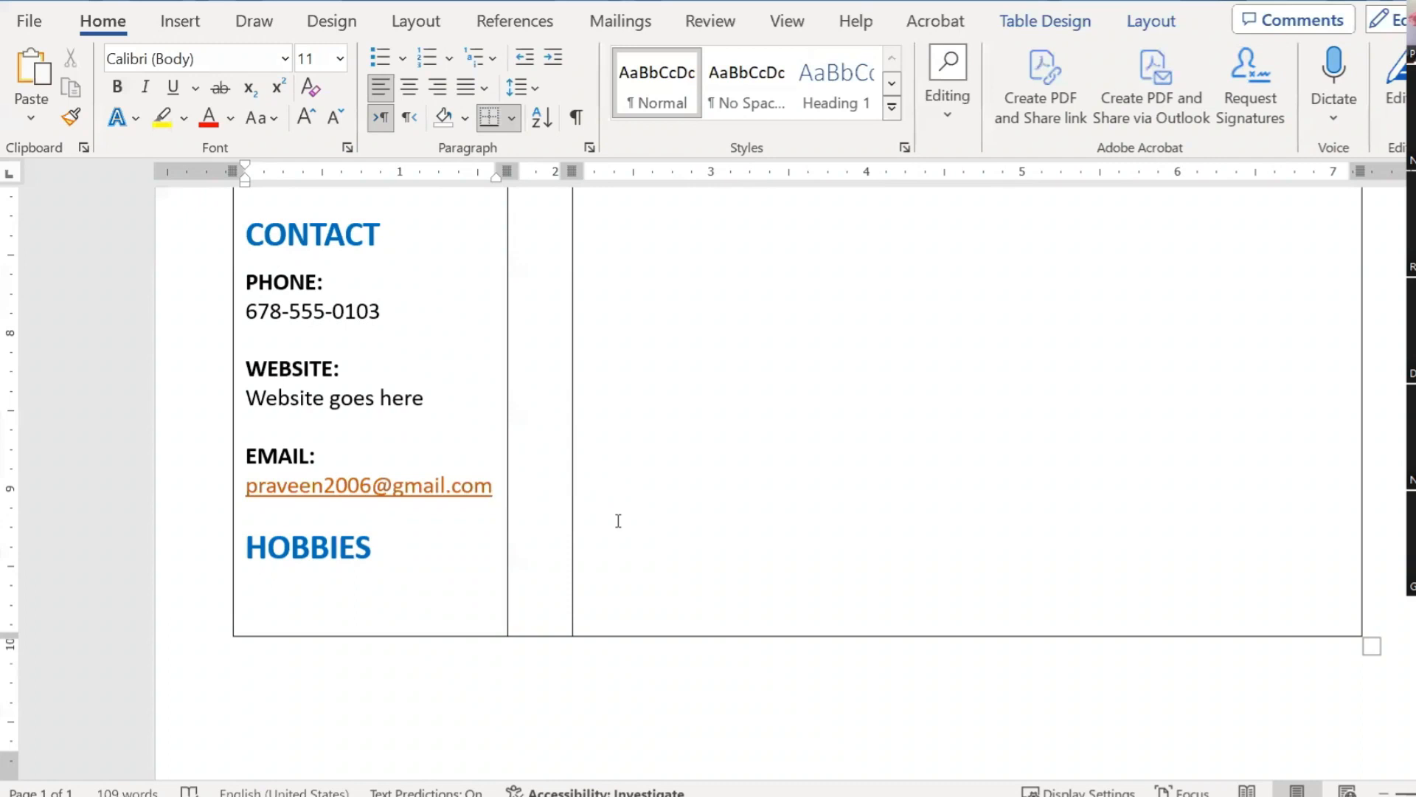
key("Return")
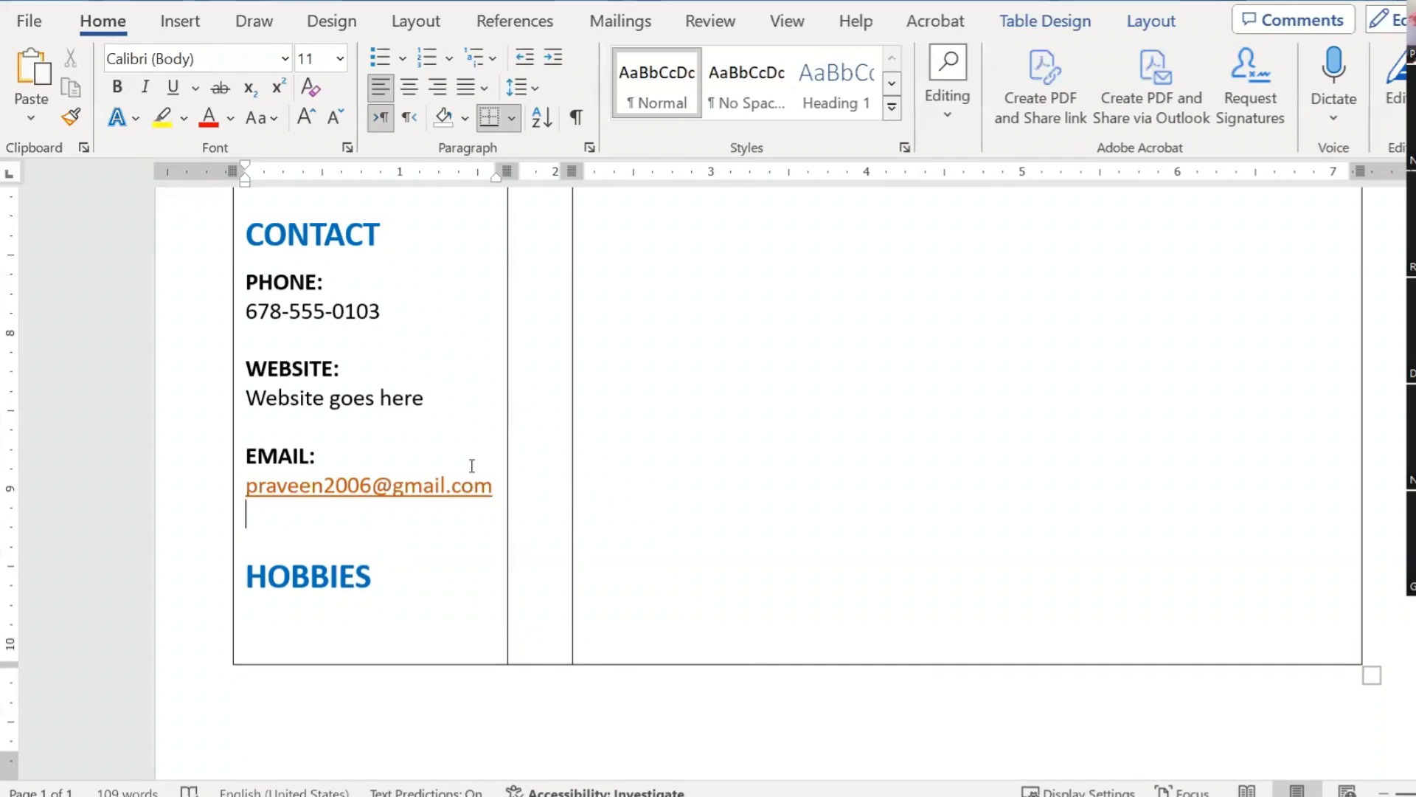
Step: Remove the trailing space after HOBBIES and start a new line reading 'Hobby 1'
scroll(472, 466, "up", 3)
scroll(491, 479, "down", 4)
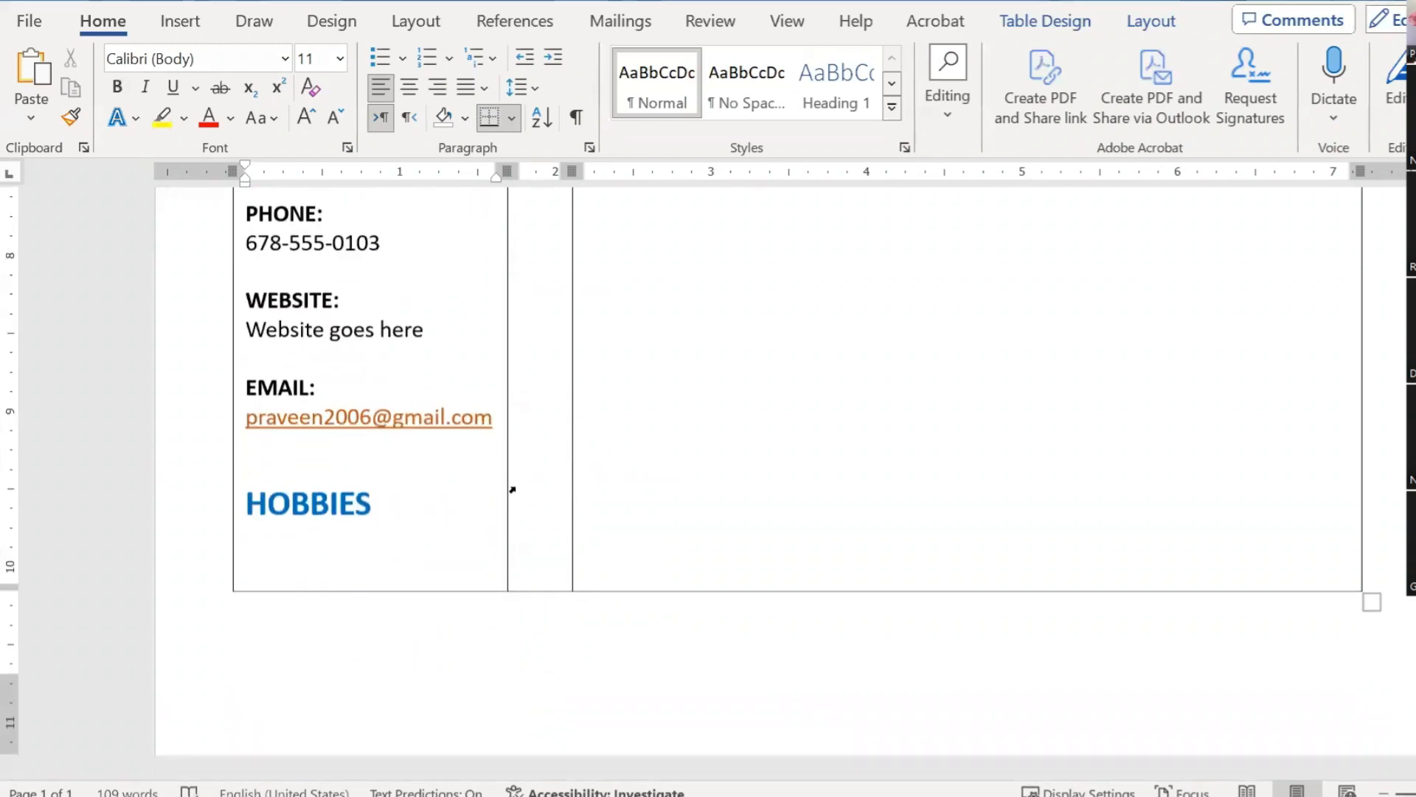
left_click(382, 502)
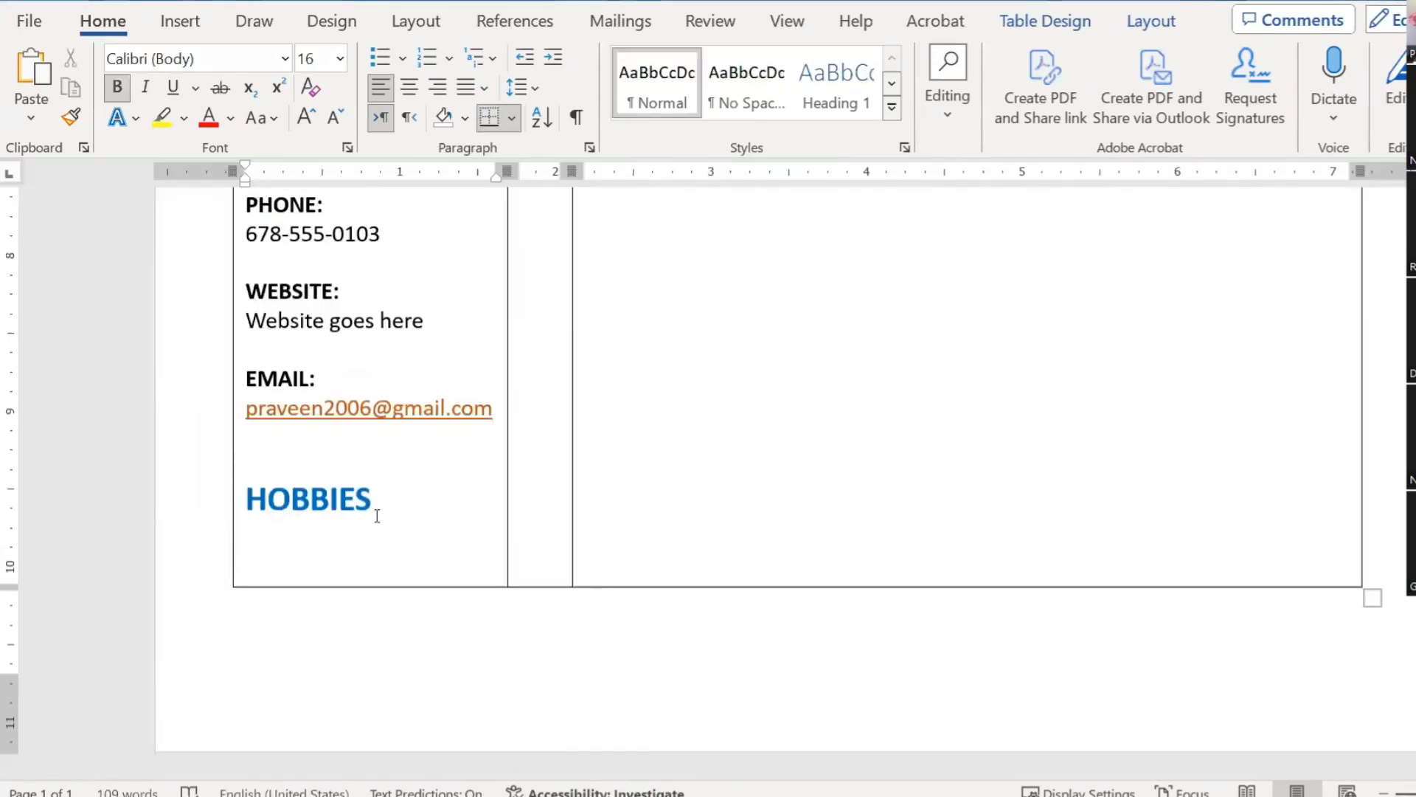
key("BackSpace")
key("Return")
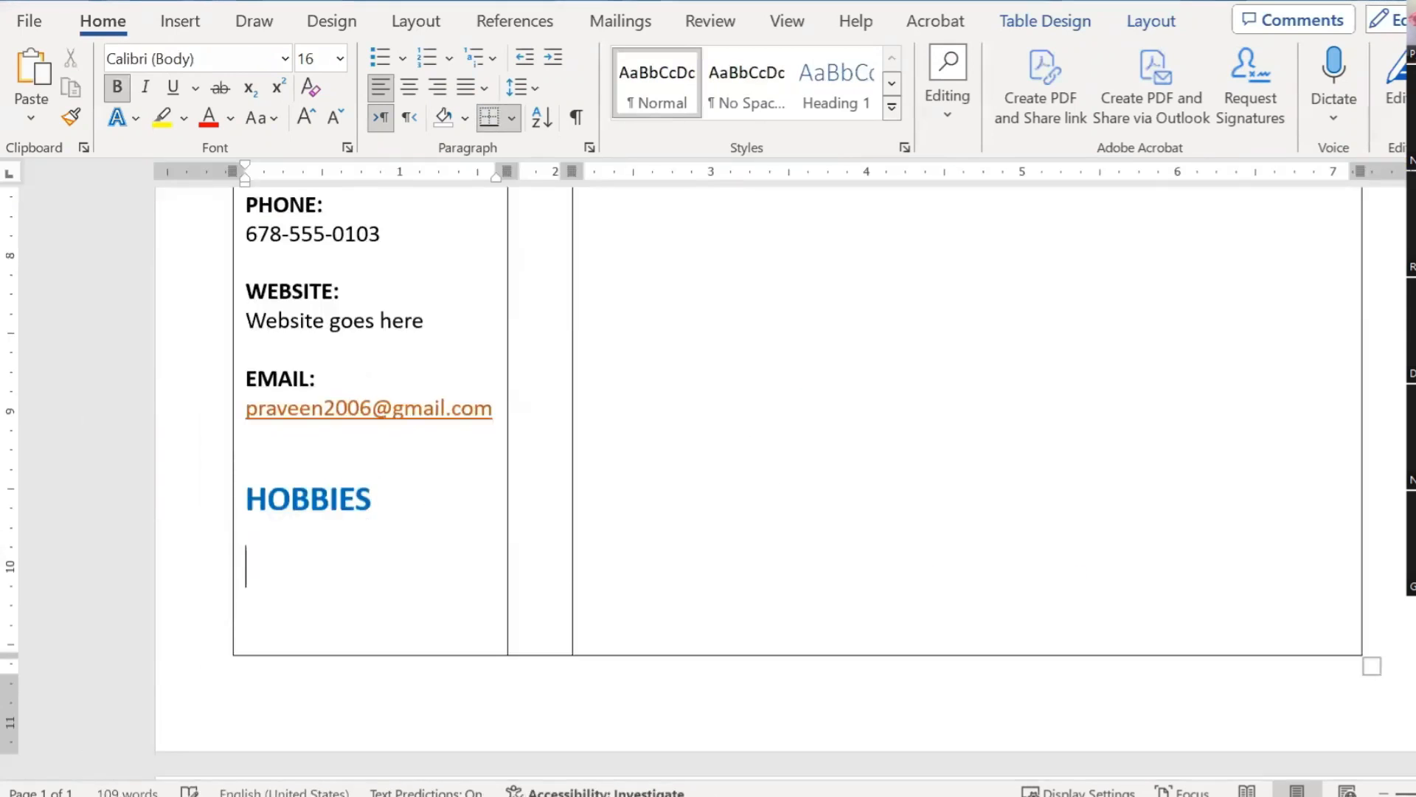
type("hOBNBN")
key("BackSpace")
key("BackSpace")
key("BackSpace")
type("BY 1")
Step: Correct the new line to read 'Hobby#1', removing the stray @ and space
left_click(348, 567)
type("#1")
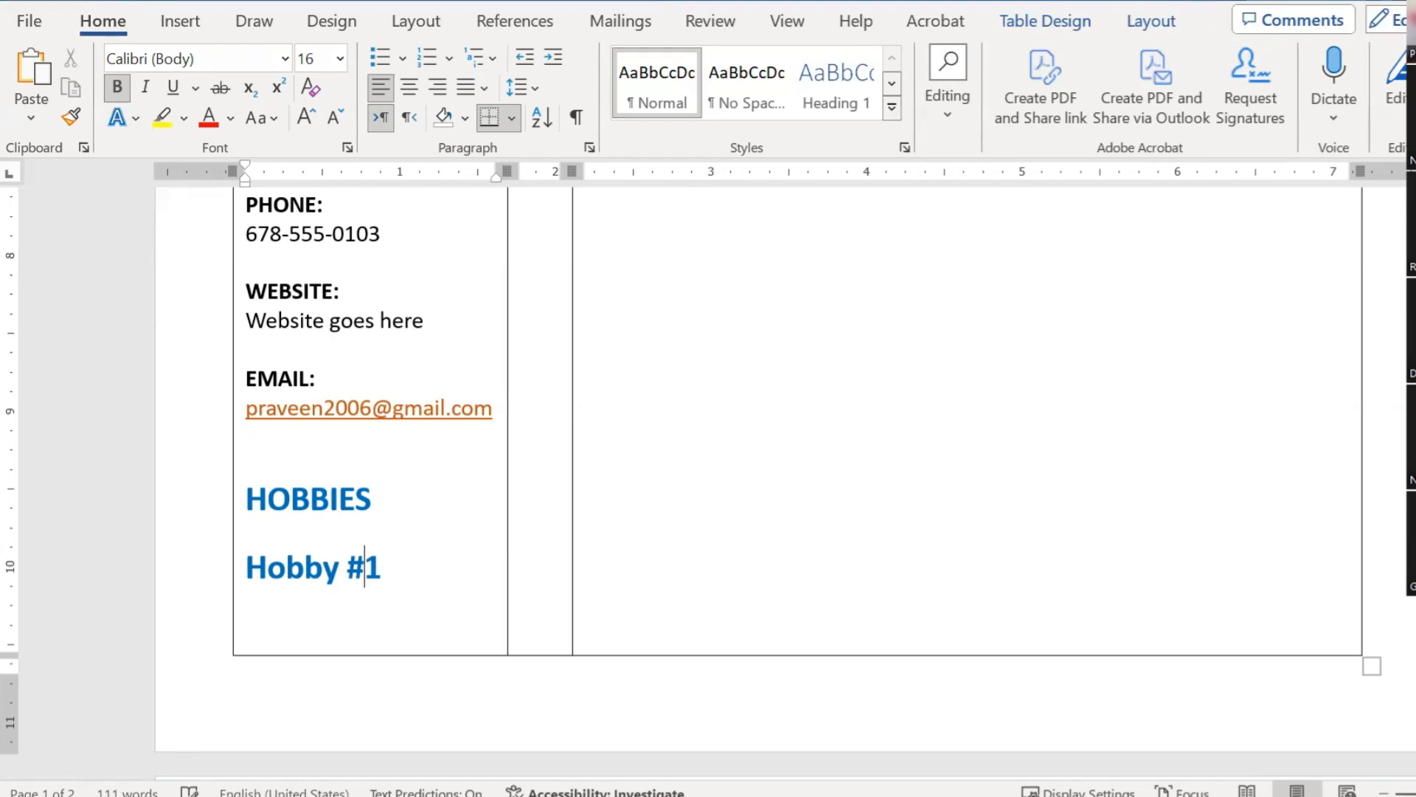
key("BackSpace")
type("#@")
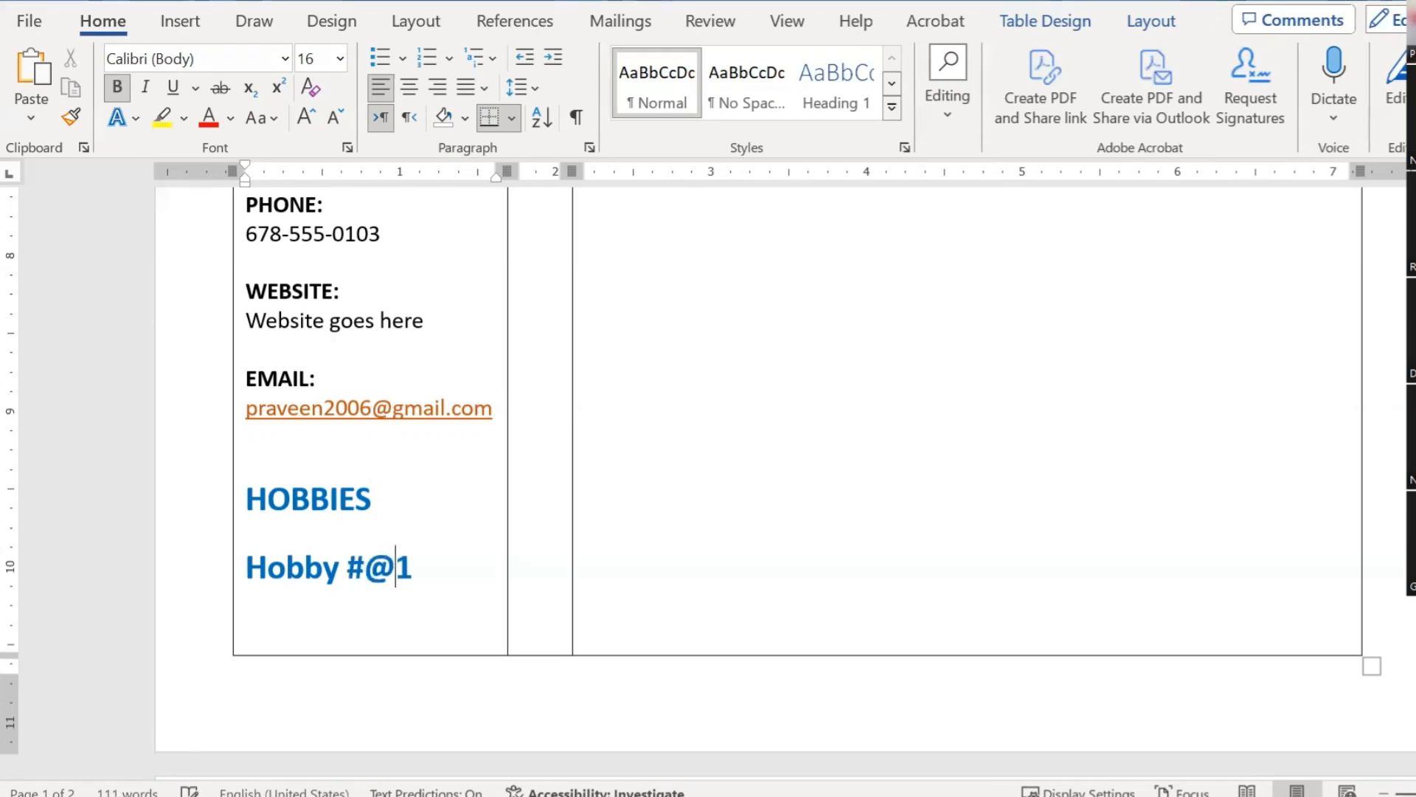
key("Delete")
key("Left")
key("Left")
key("Delete")
key("End")
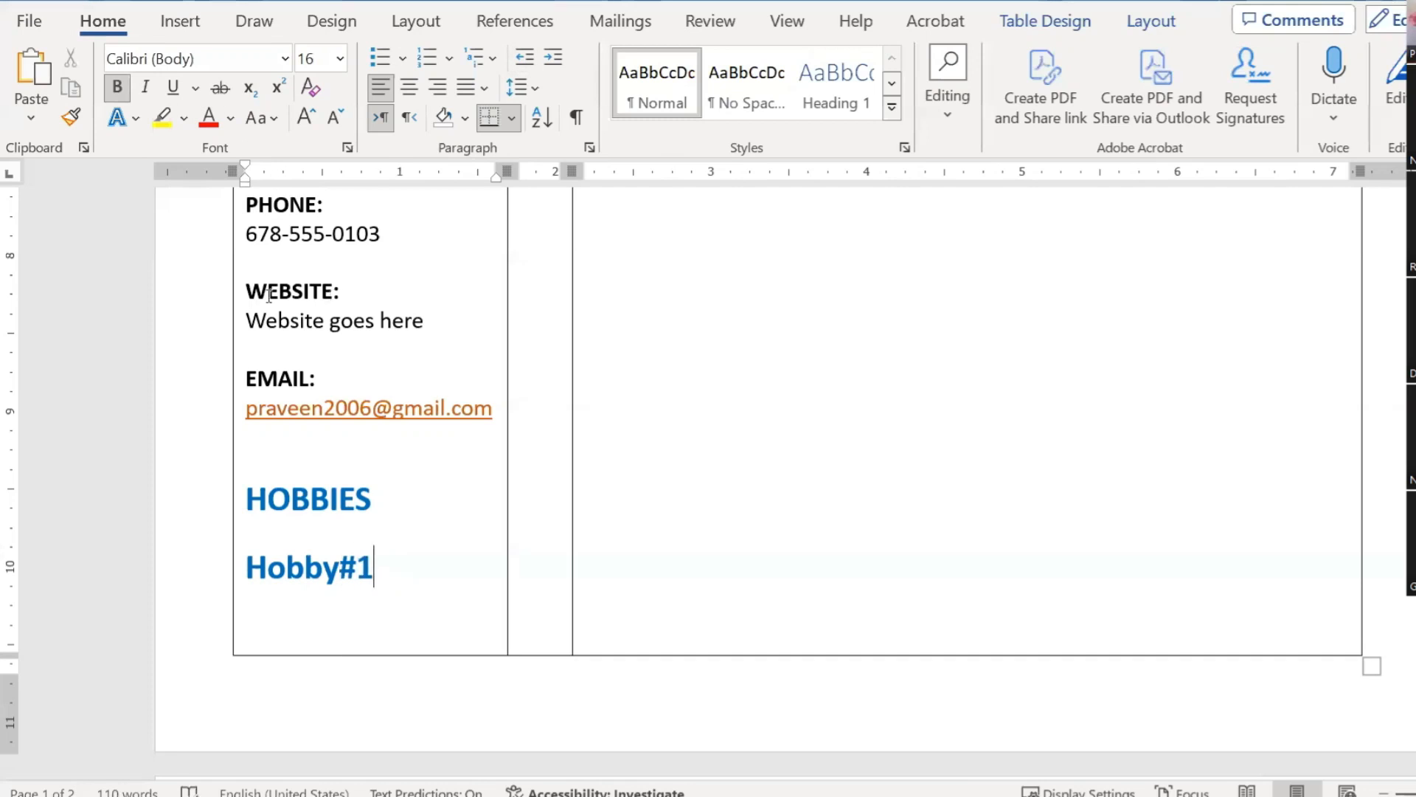
left_click(279, 327)
Step: Try painting the Website line's plain formatting onto Hobby#1, then revert it
left_click(366, 326)
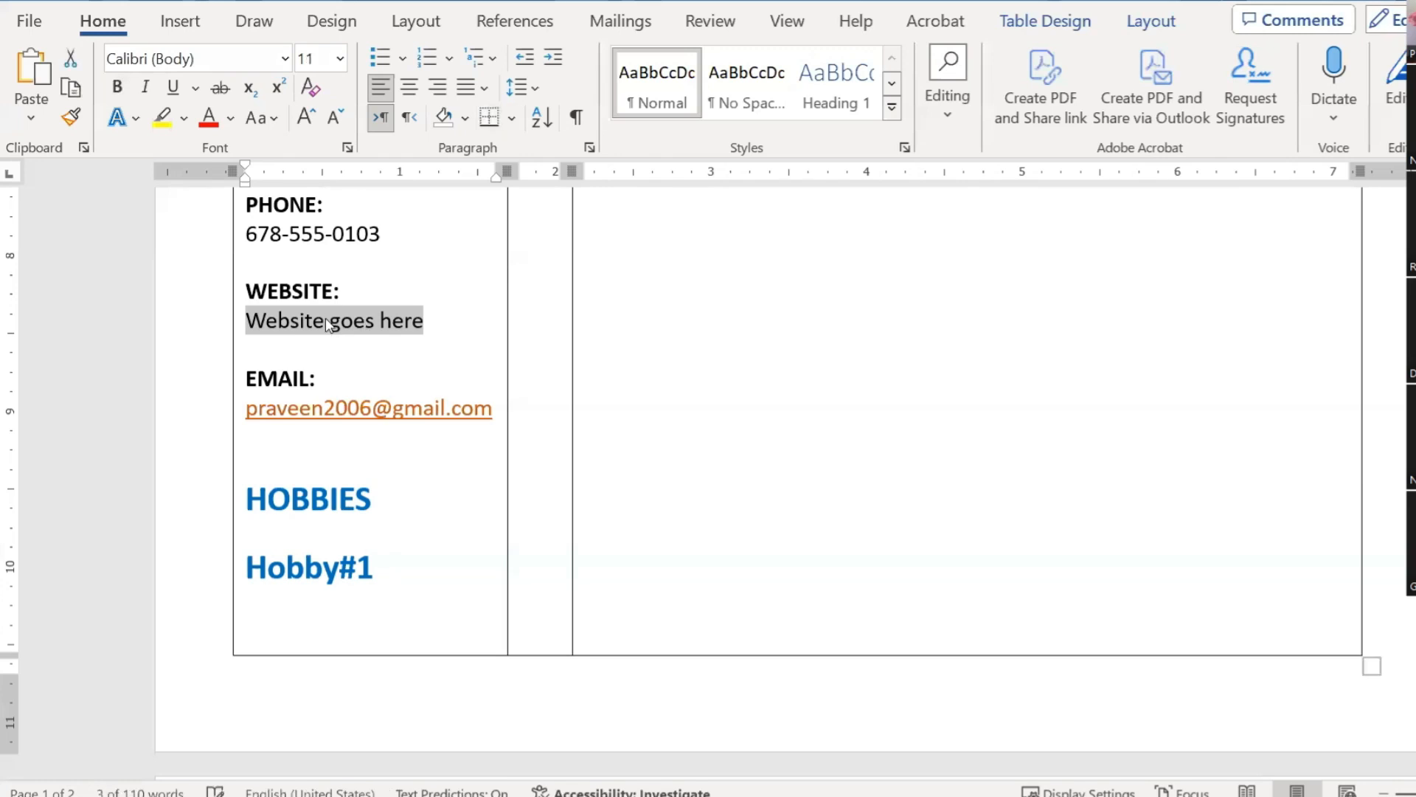
left_click(71, 117)
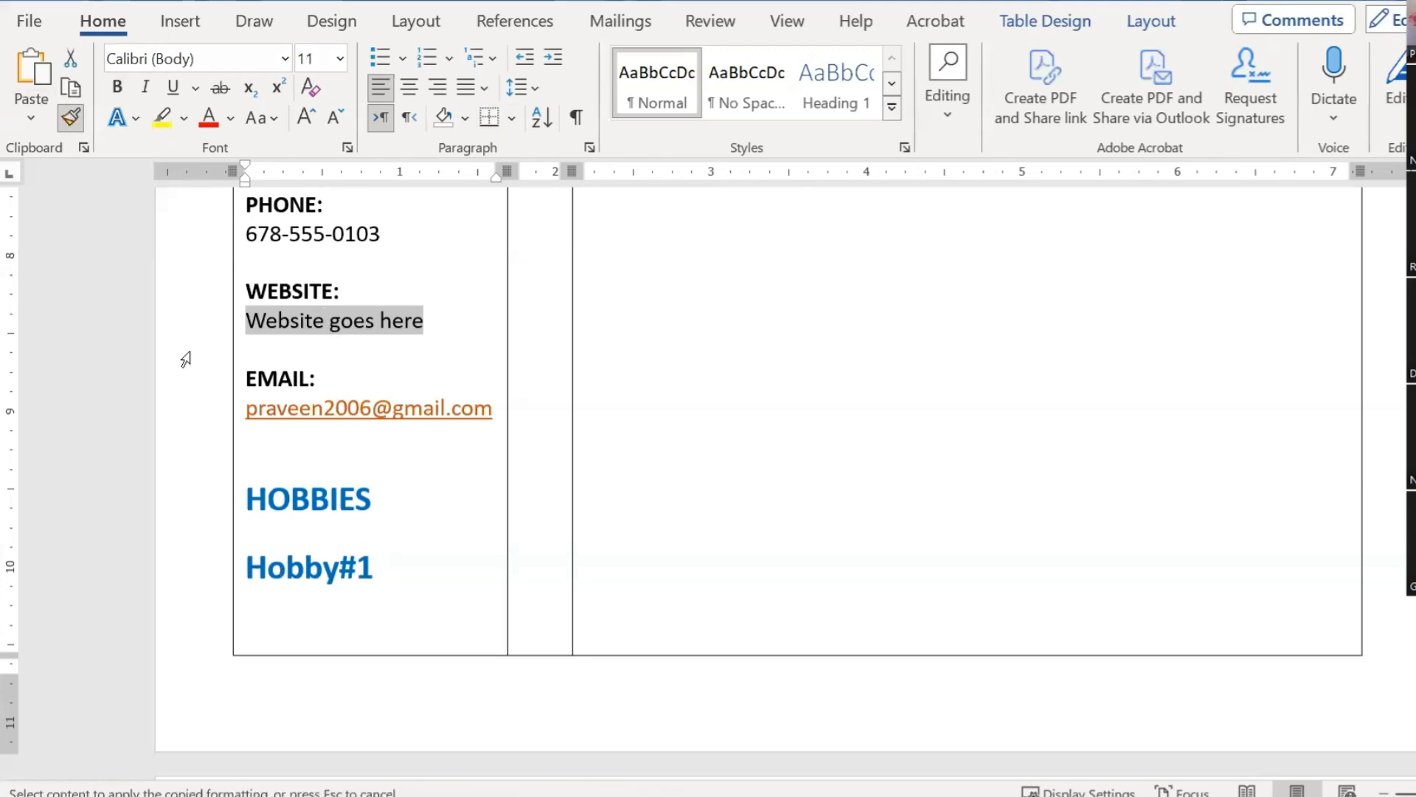
left_click_drag(241, 573, 378, 578)
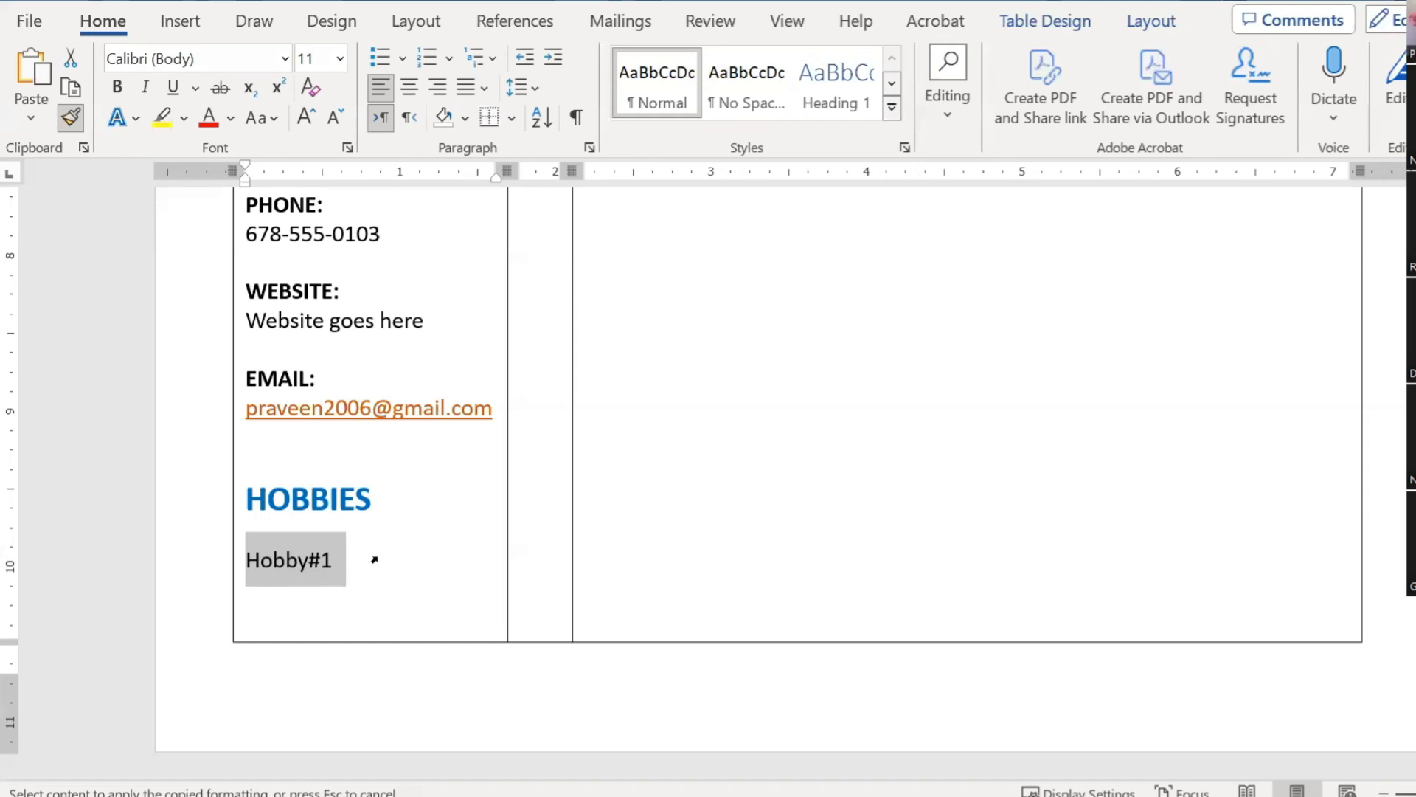
left_click(374, 560)
Step: Clear Hobby#1's character formatting with Ctrl+Space so it becomes plain body text
triple_click(300, 320)
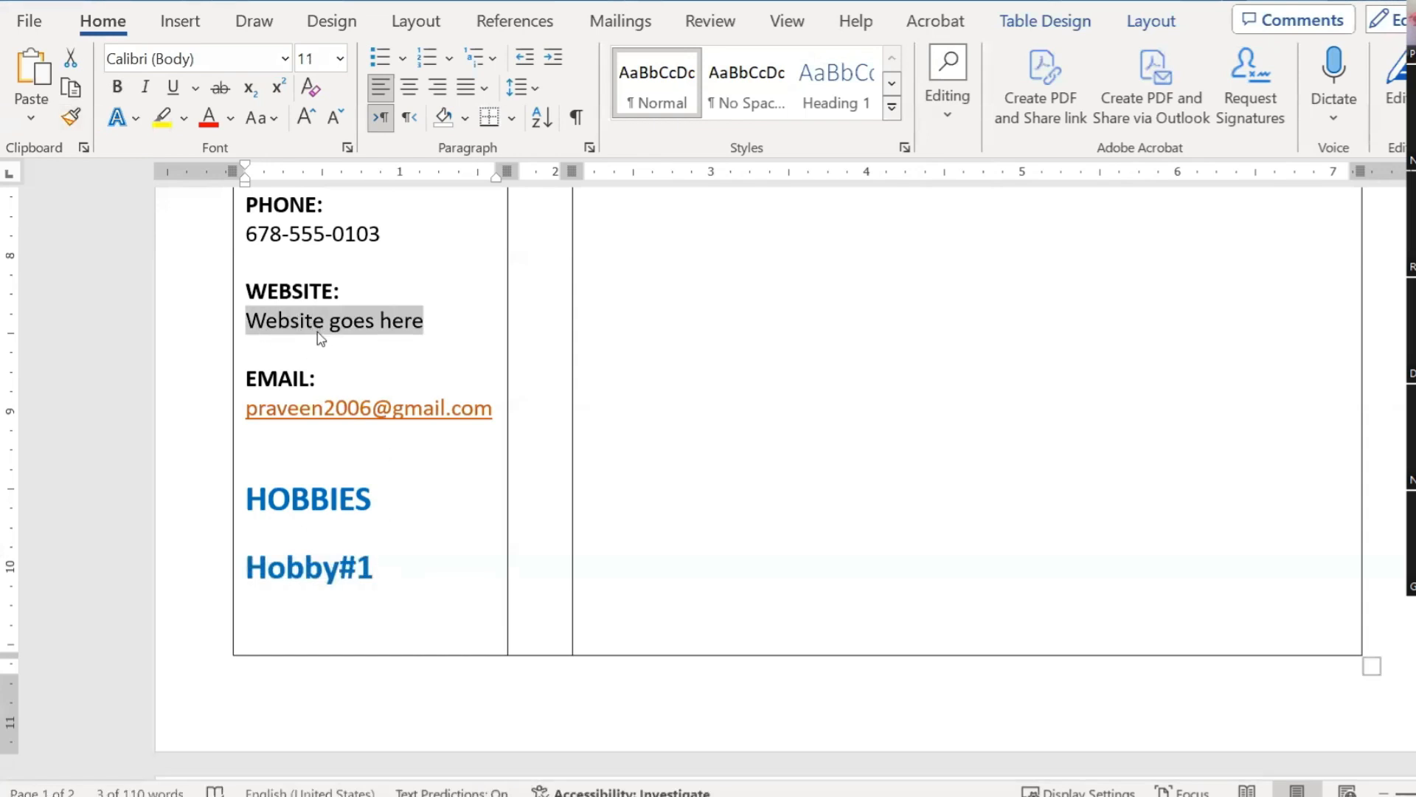
scroll(430, 382, "up", 6)
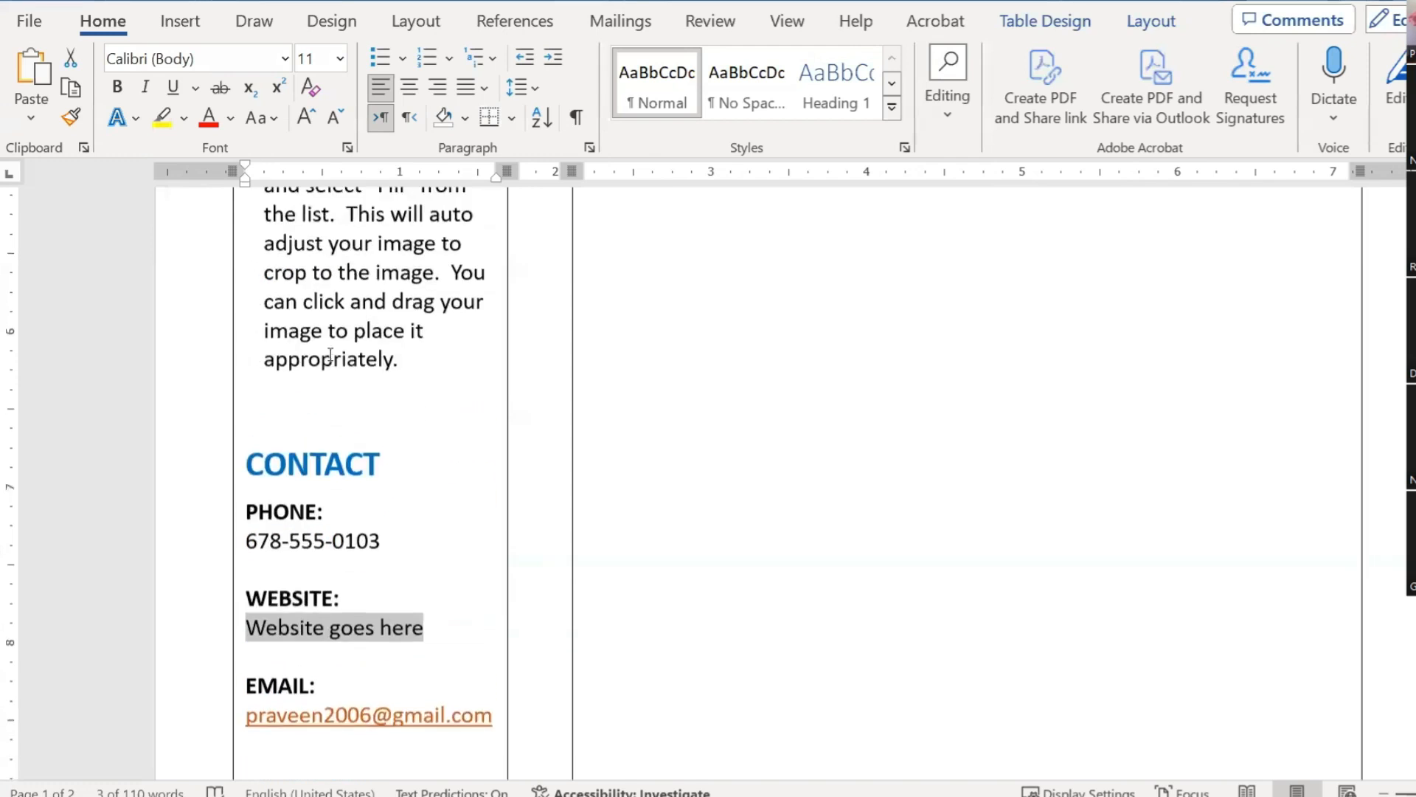
scroll(431, 382, "down", 4)
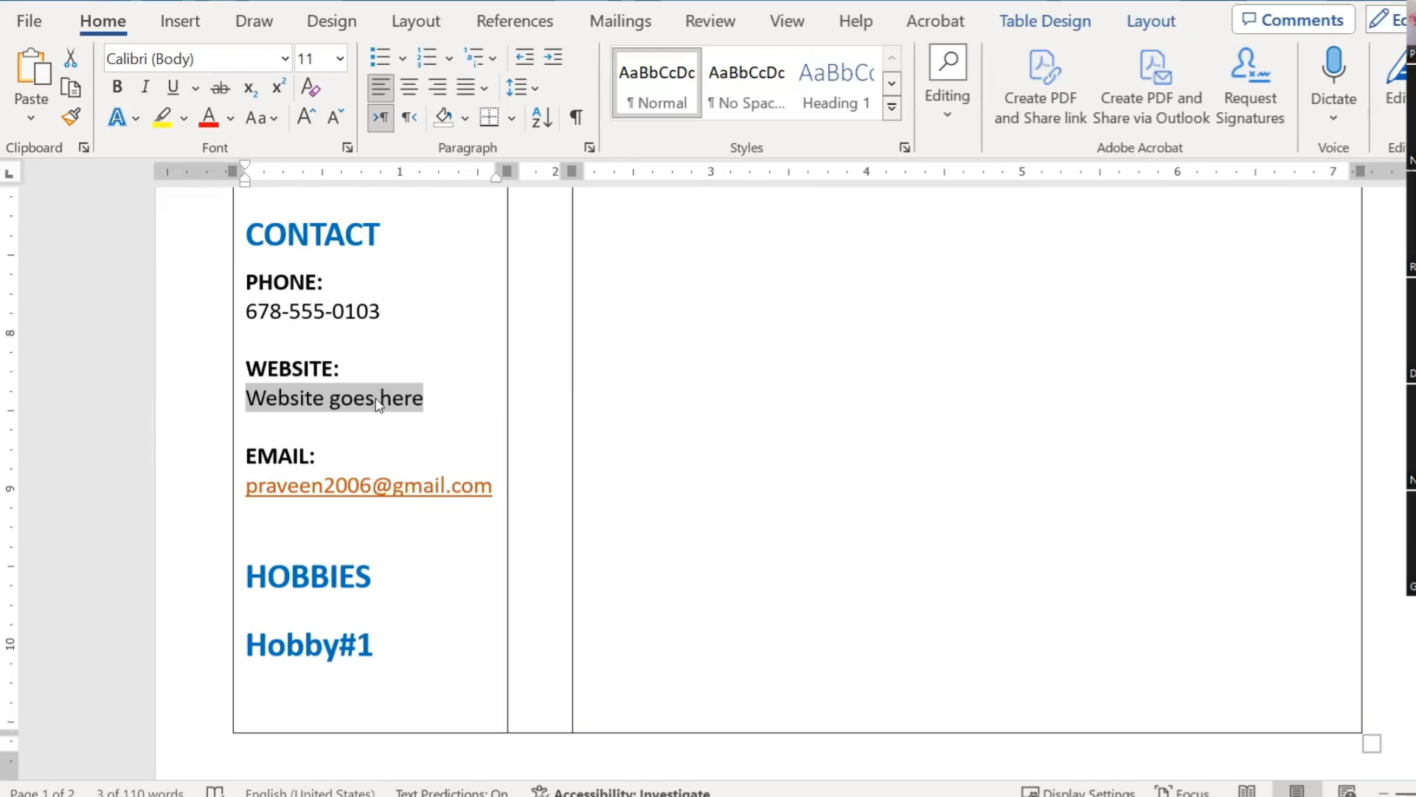
triple_click(317, 314)
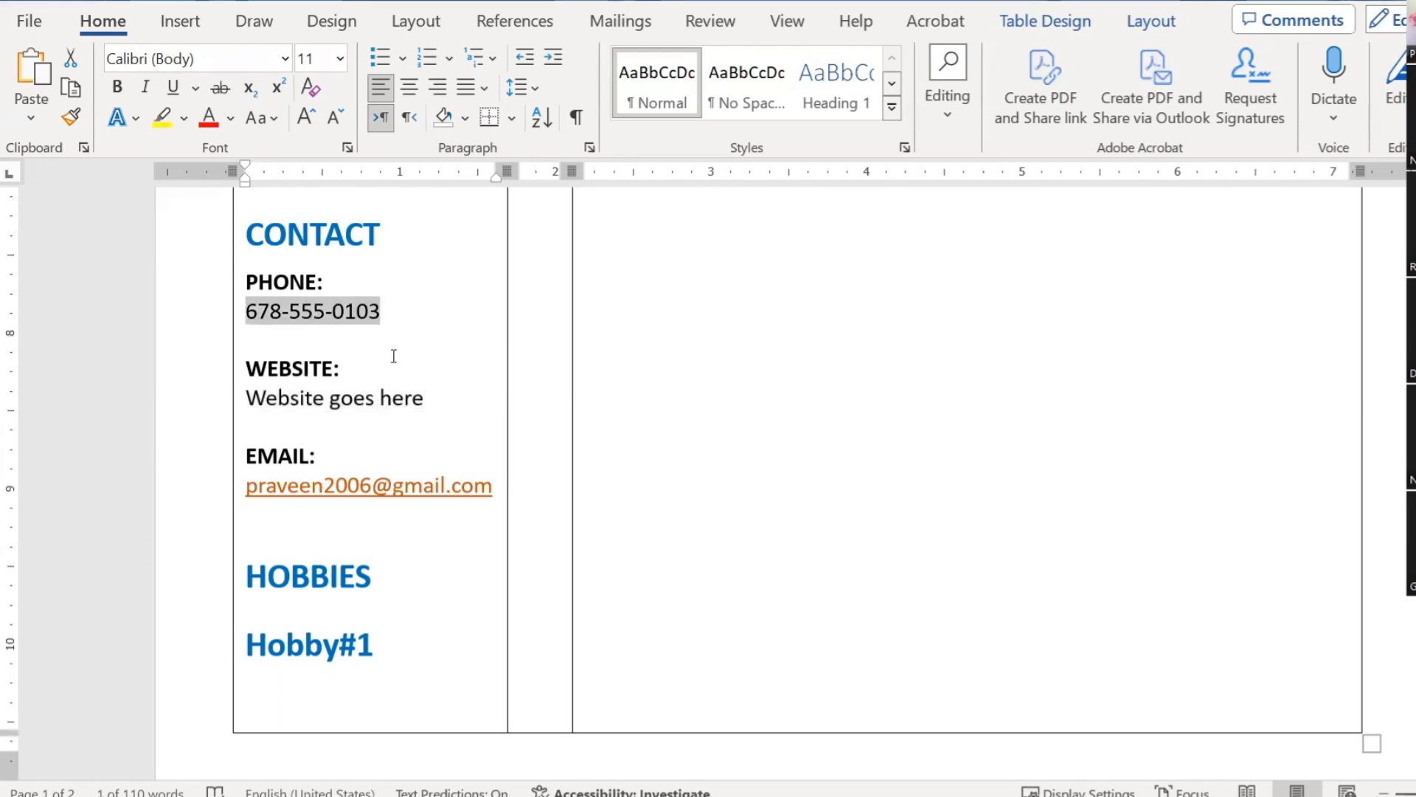
scroll(335, 346, "down", 3)
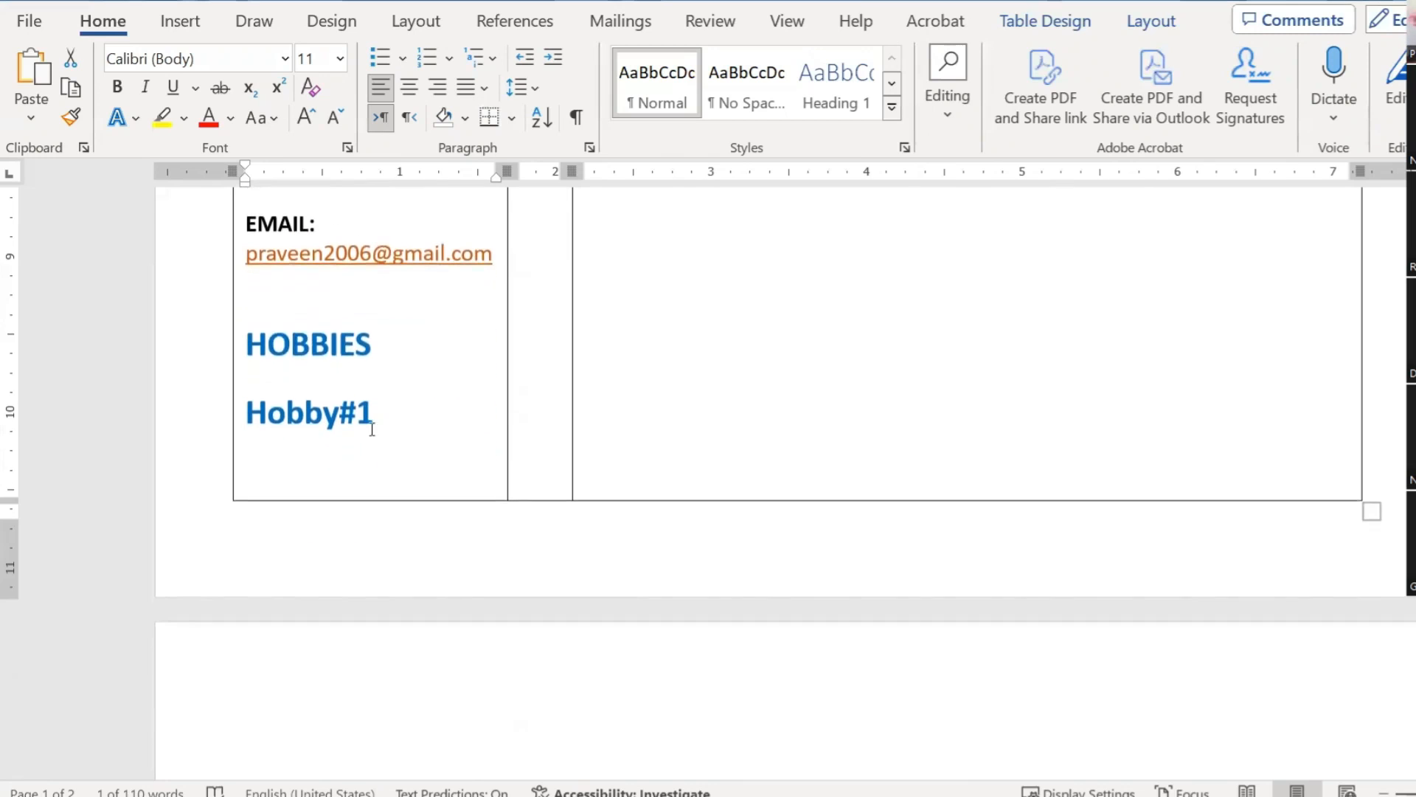
left_click_drag(385, 415, 246, 414)
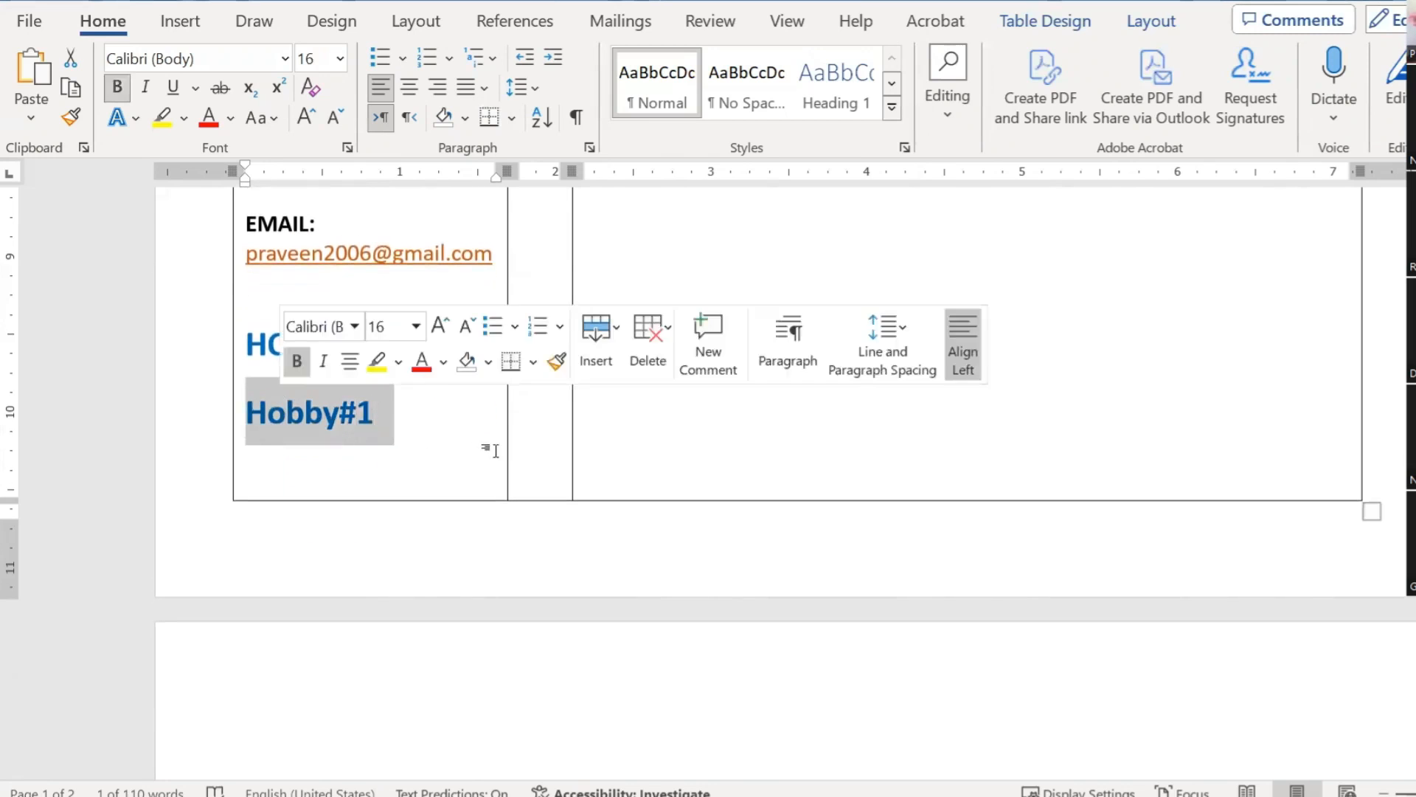
key("ctrl+space")
scroll(500, 449, "up", 2)
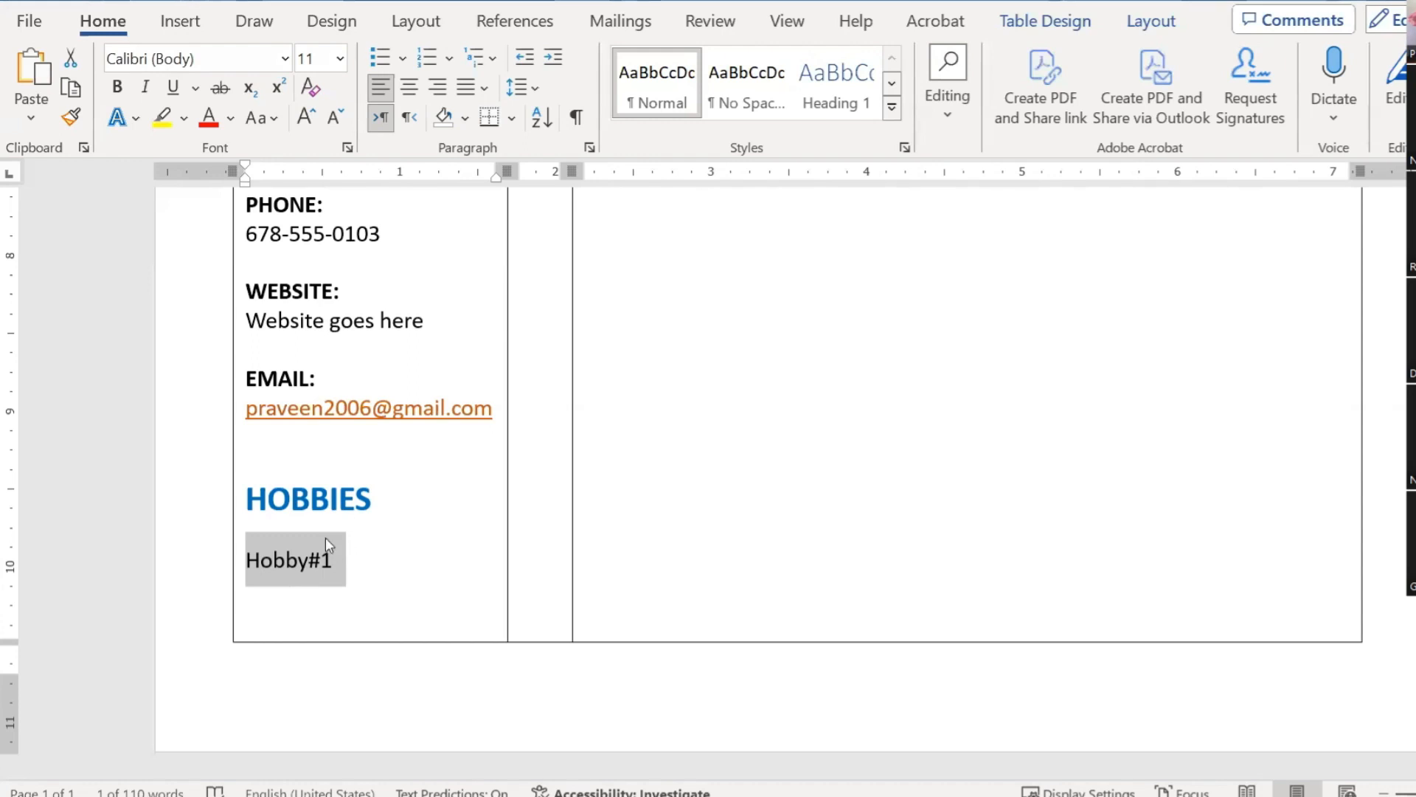
Step: Check the PHONE: label's paragraph spacing without changing it
left_click(307, 560)
left_click_drag(354, 568, 386, 585)
scroll(357, 544, "up", 3)
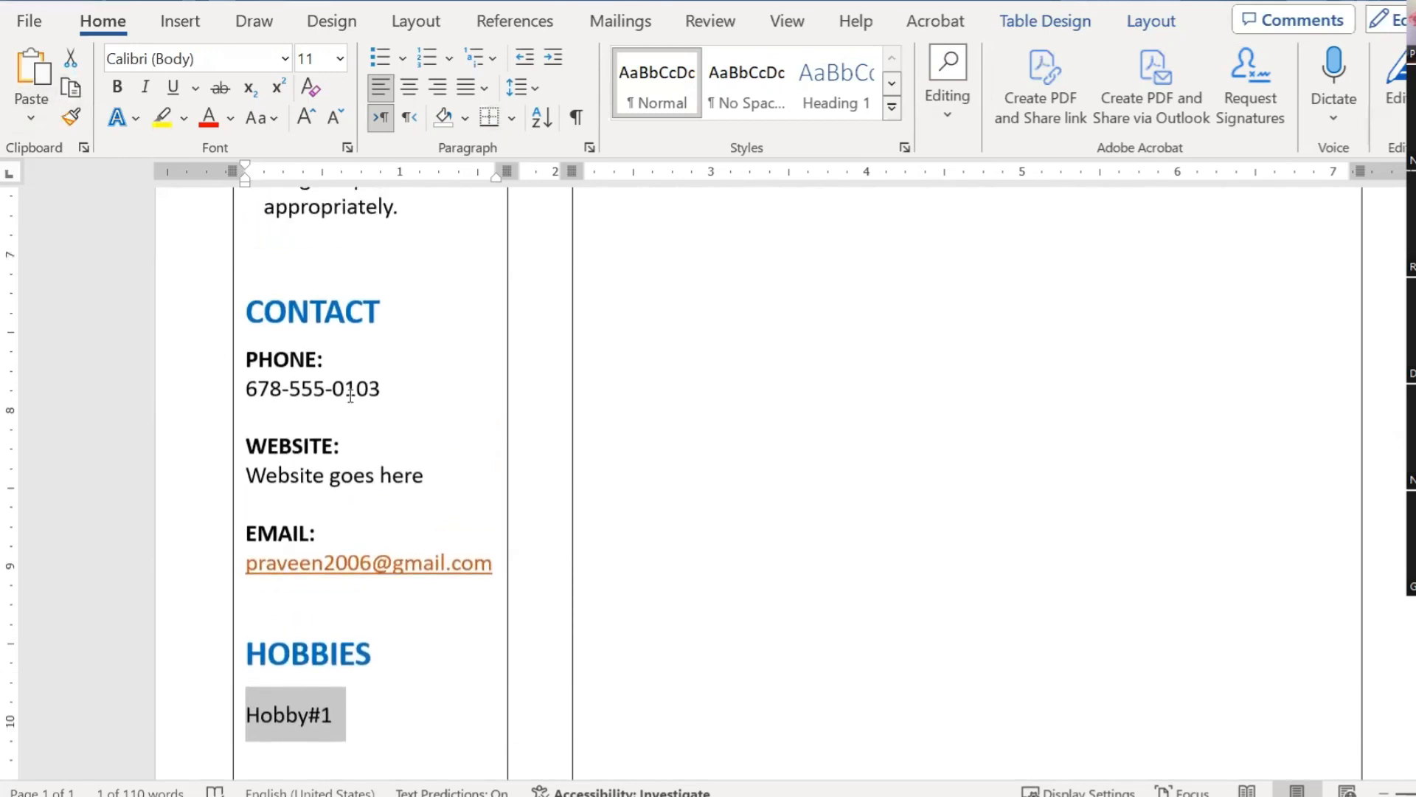
triple_click(285, 360)
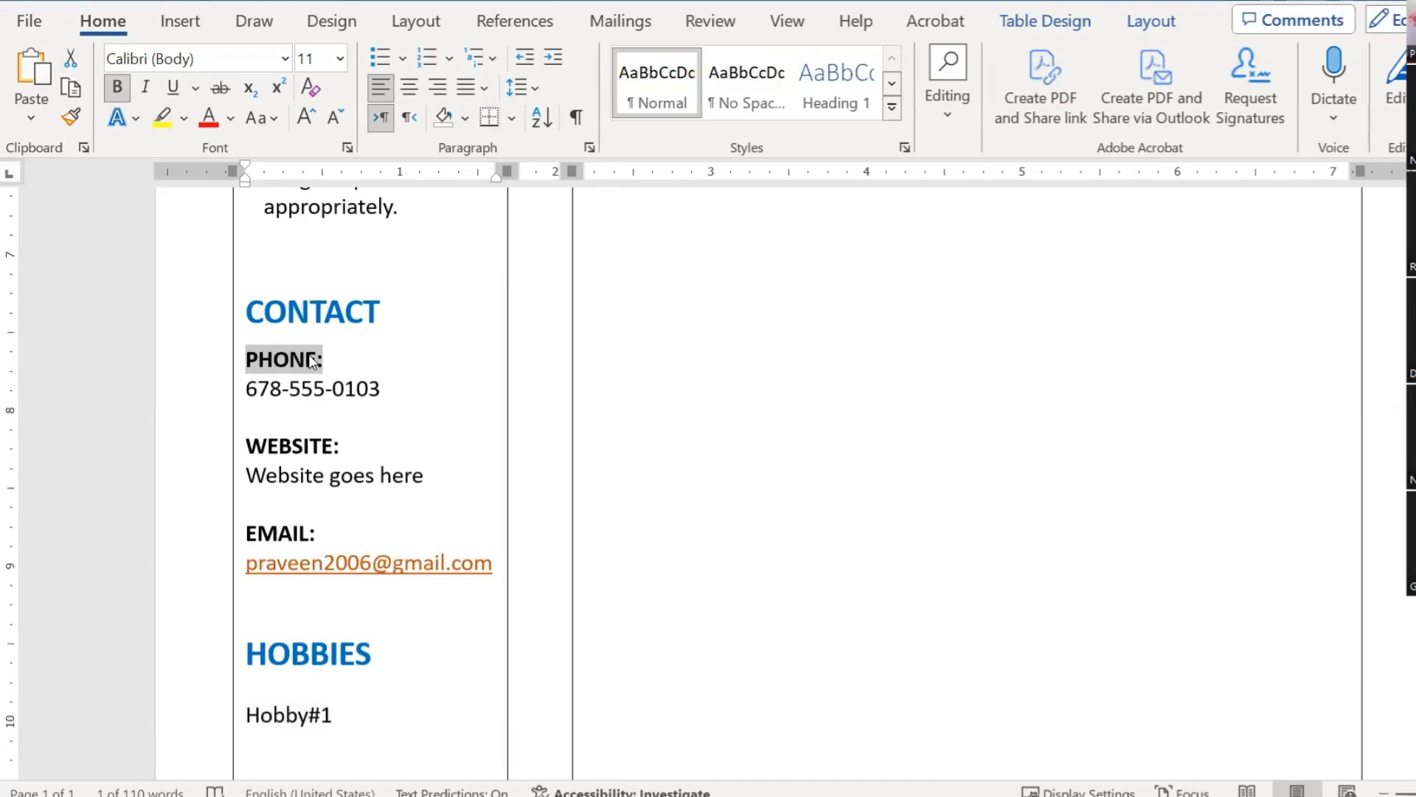
left_click(589, 149)
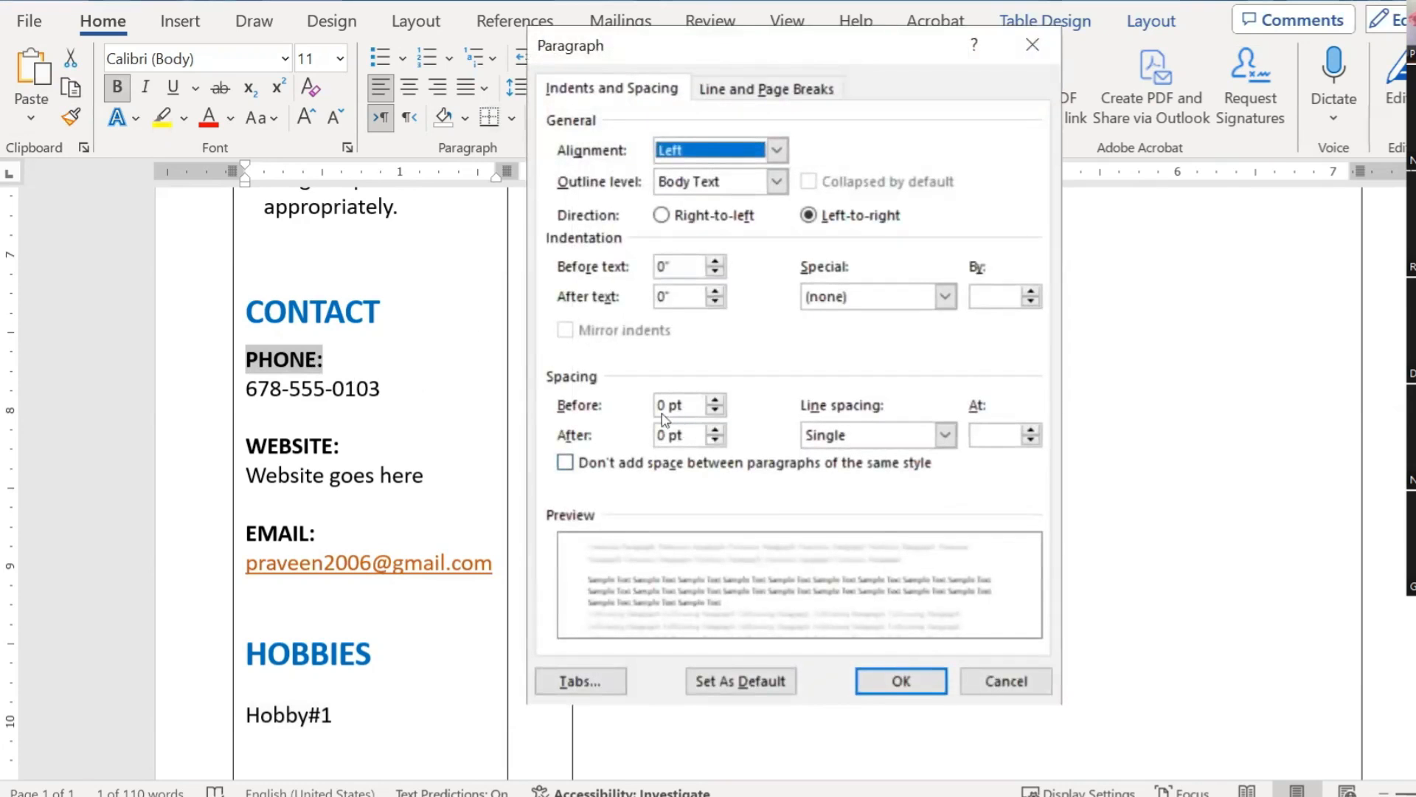
key("Escape")
Step: Set the Hobby#1 line's spacing to 0 pt before and 0 pt after
scroll(477, 411, "down", 3)
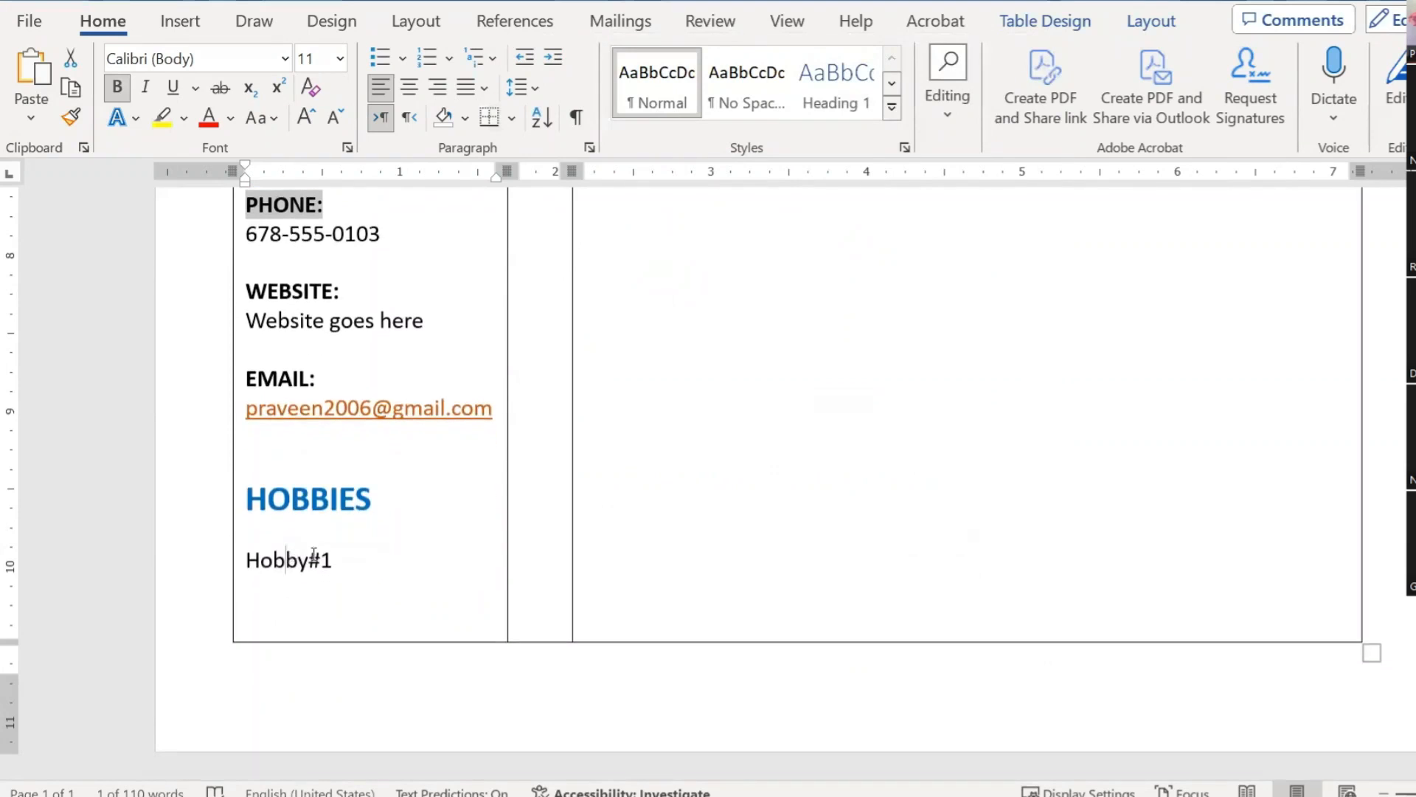
left_click_drag(348, 556, 282, 539)
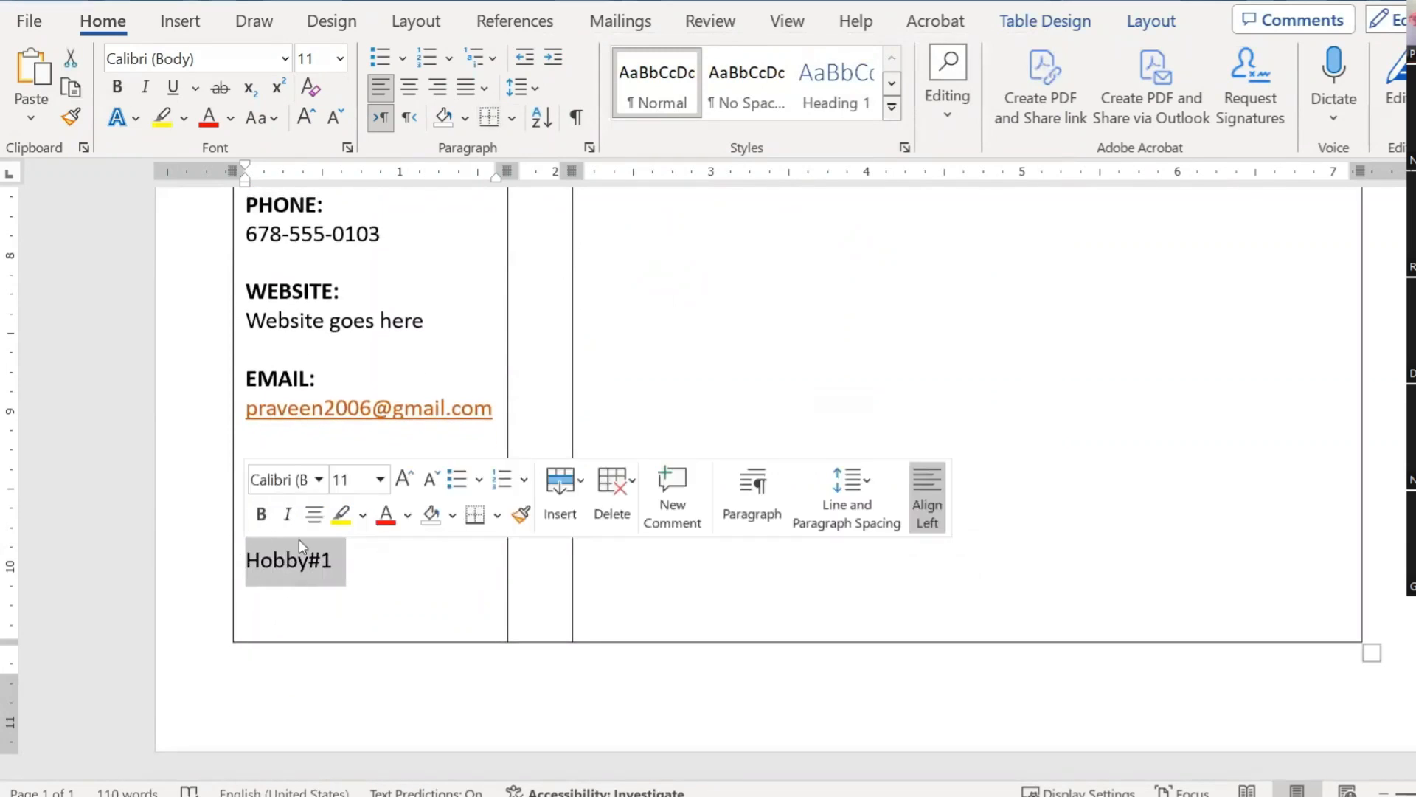
left_click(398, 567)
left_click(340, 503)
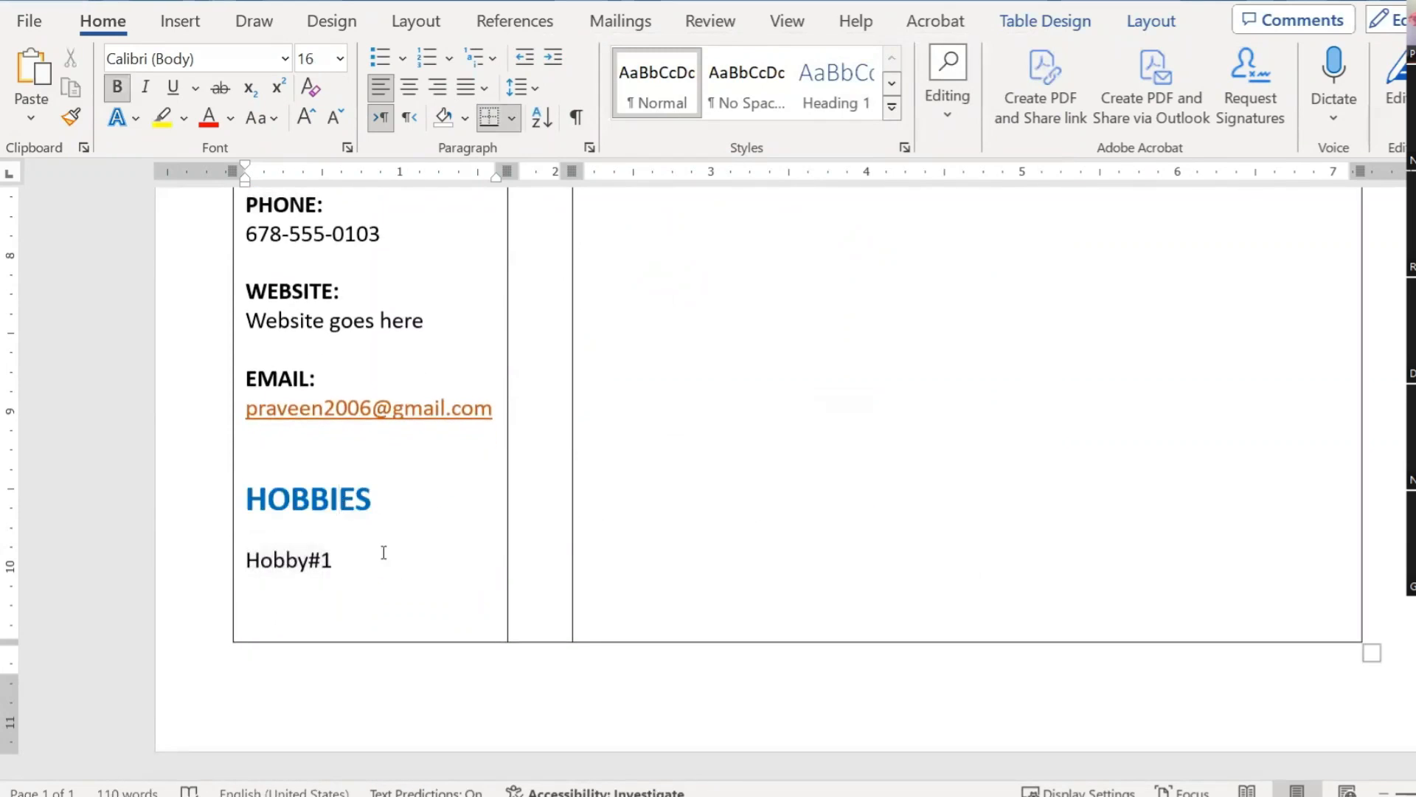
left_click_drag(346, 559, 251, 557)
left_click(588, 152)
key("alt+b")
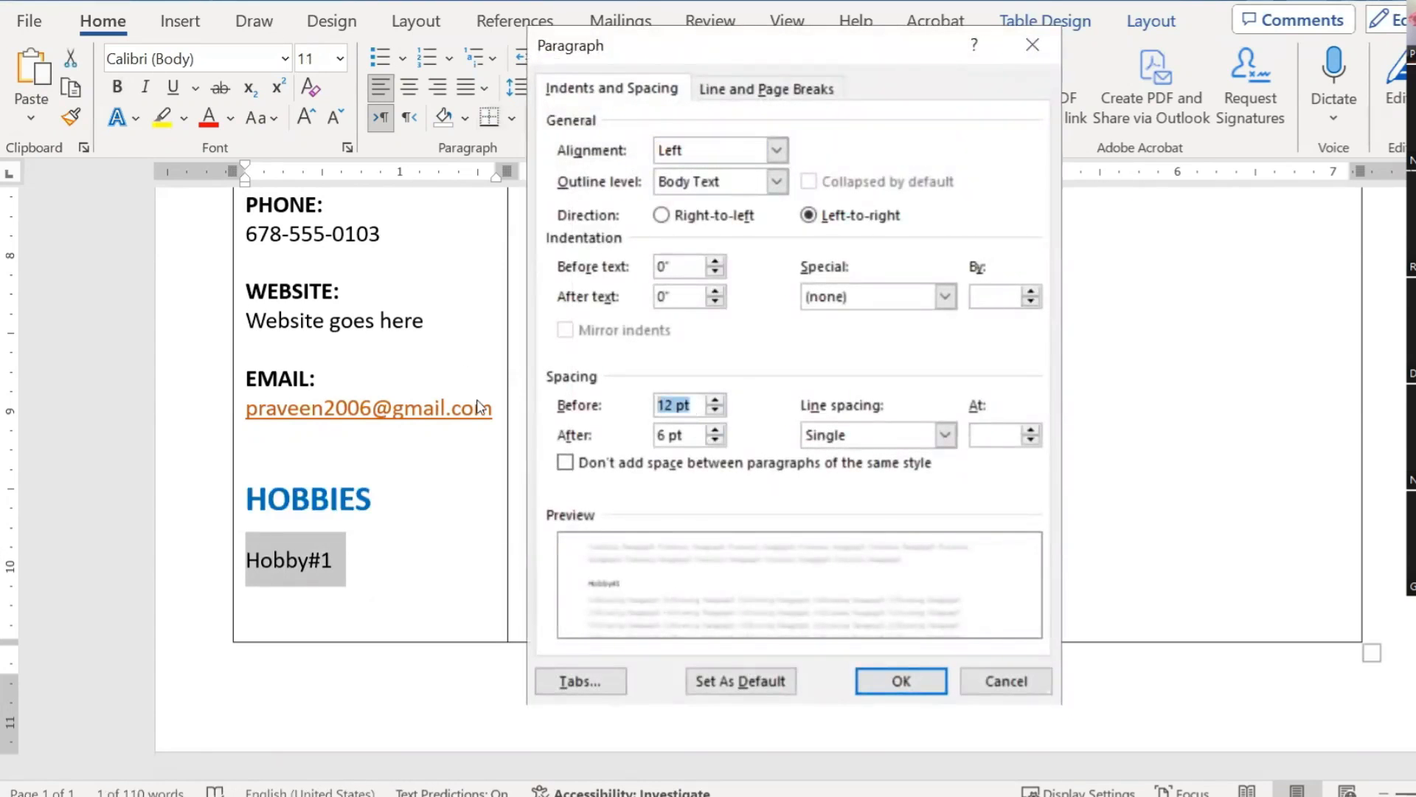
type("0")
key("Tab")
type("0")
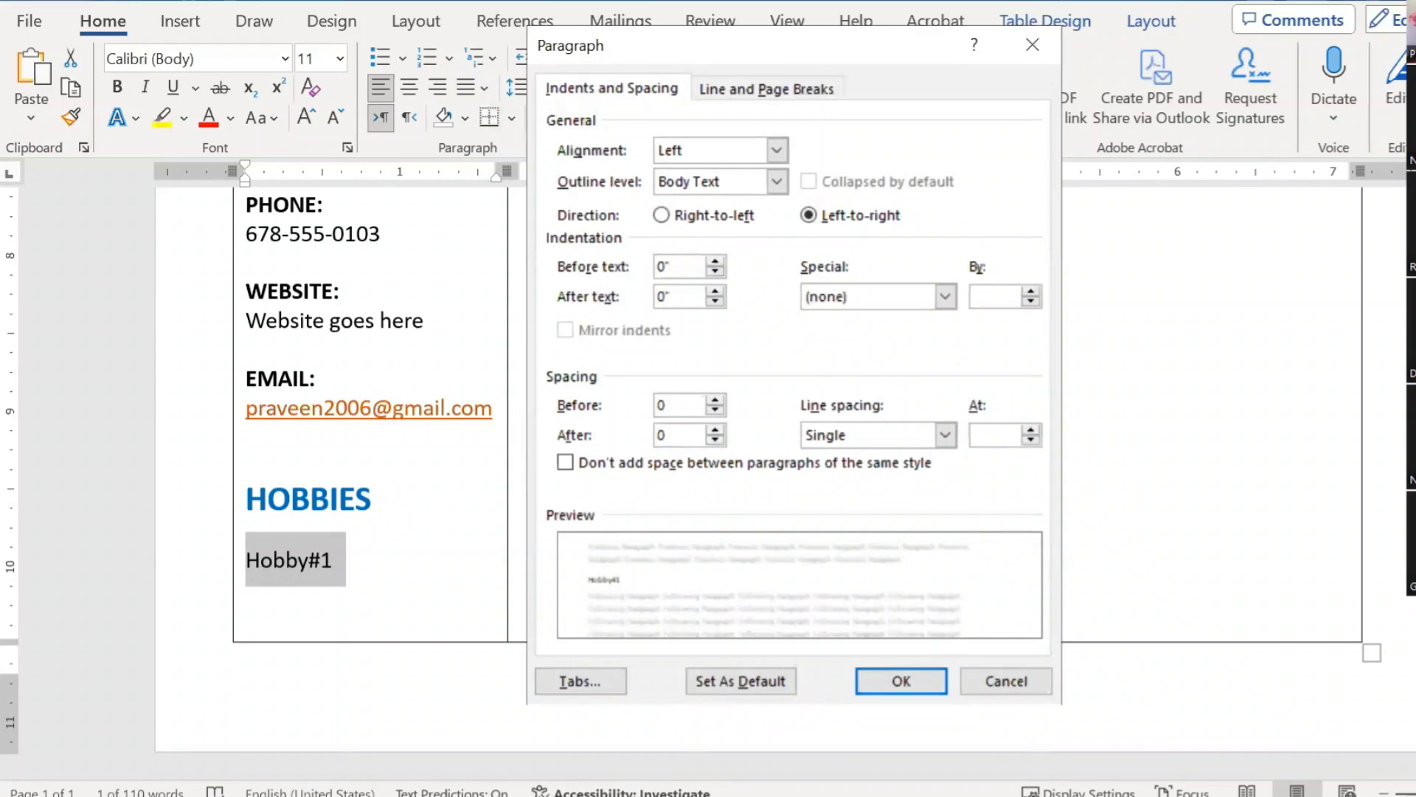
left_click(901, 681)
left_click(404, 535)
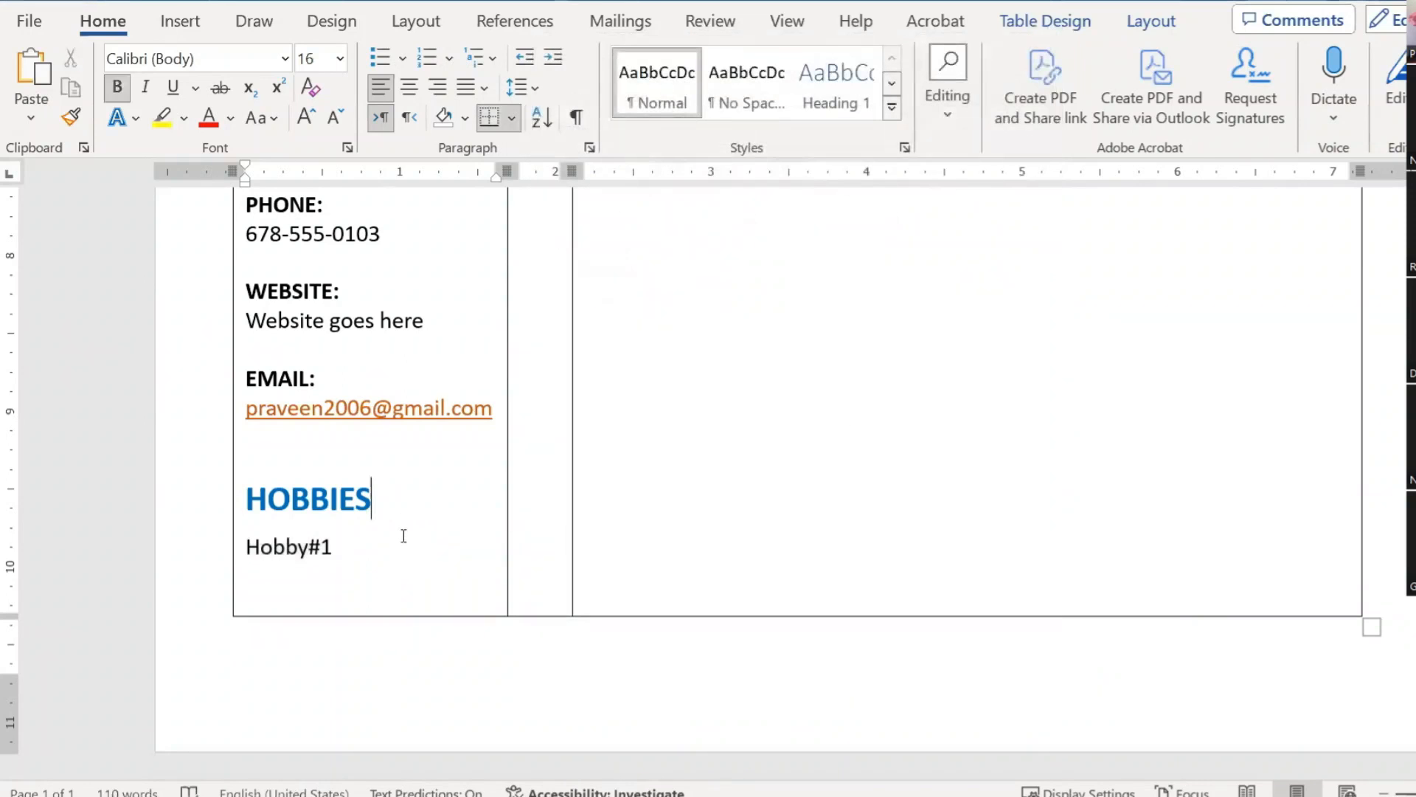
scroll(404, 535, "up", 3)
scroll(423, 551, "down", 3)
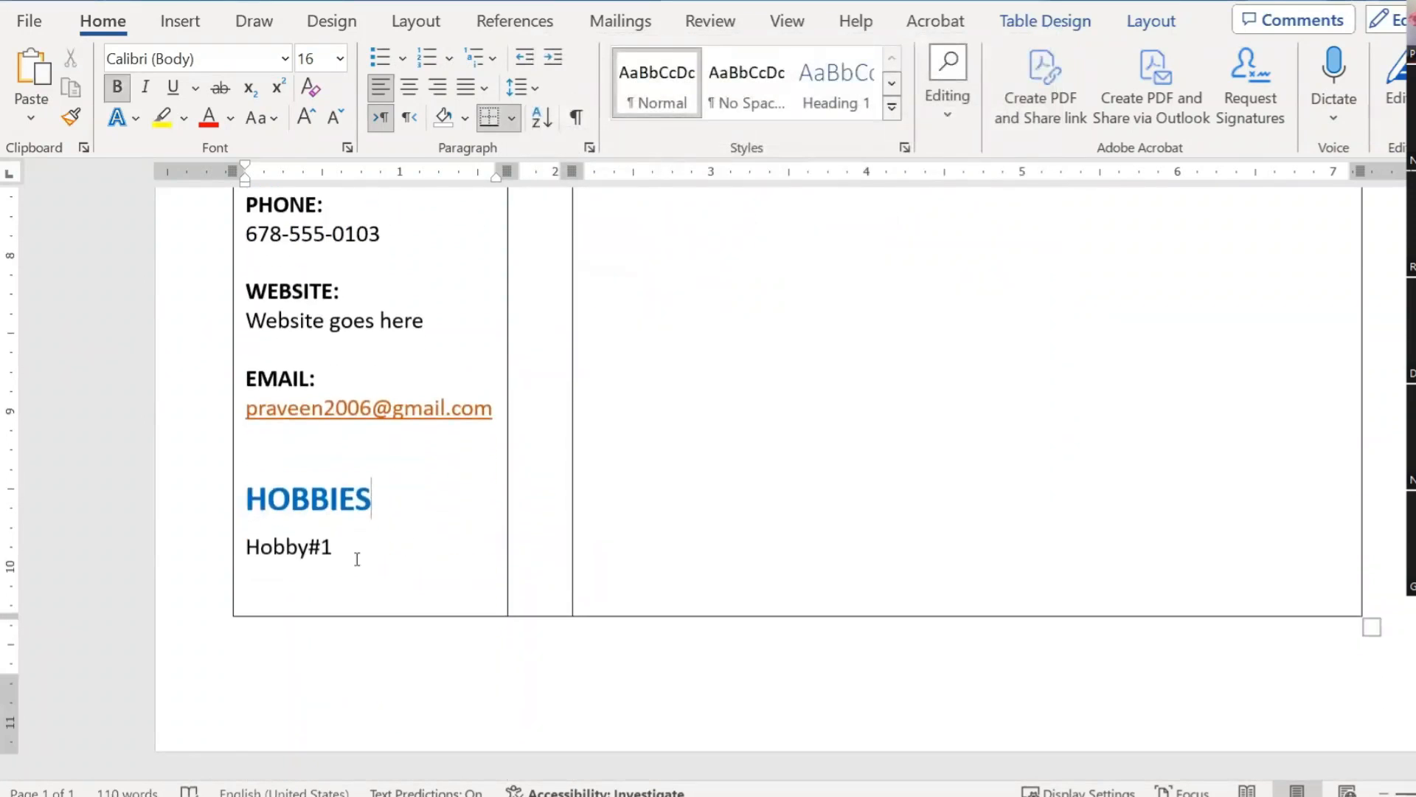
Step: Duplicate the Hobby#1 line below itself and change the copy to Hobby#2
left_click(342, 550)
triple_click(343, 550)
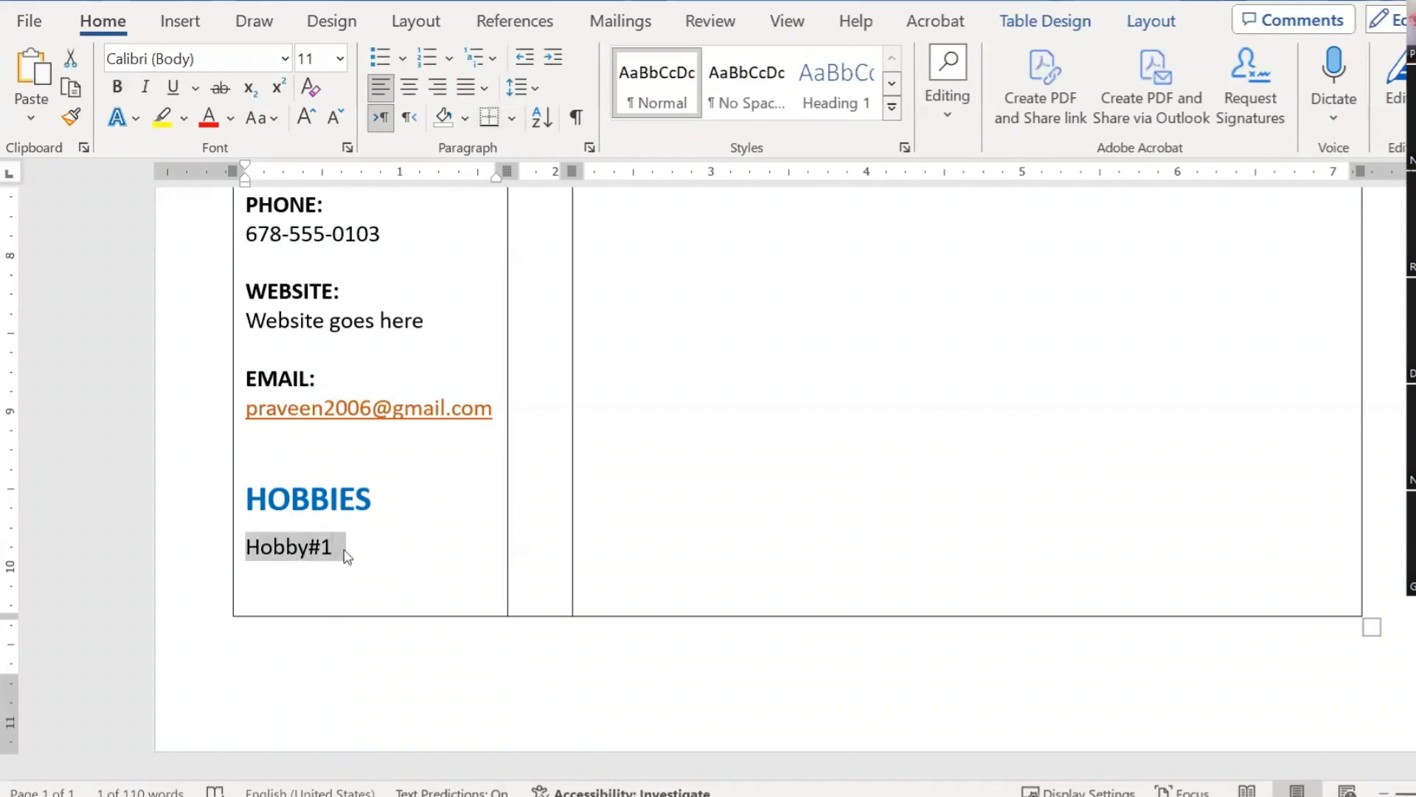
key("Left")
key("Right")
key("Right")
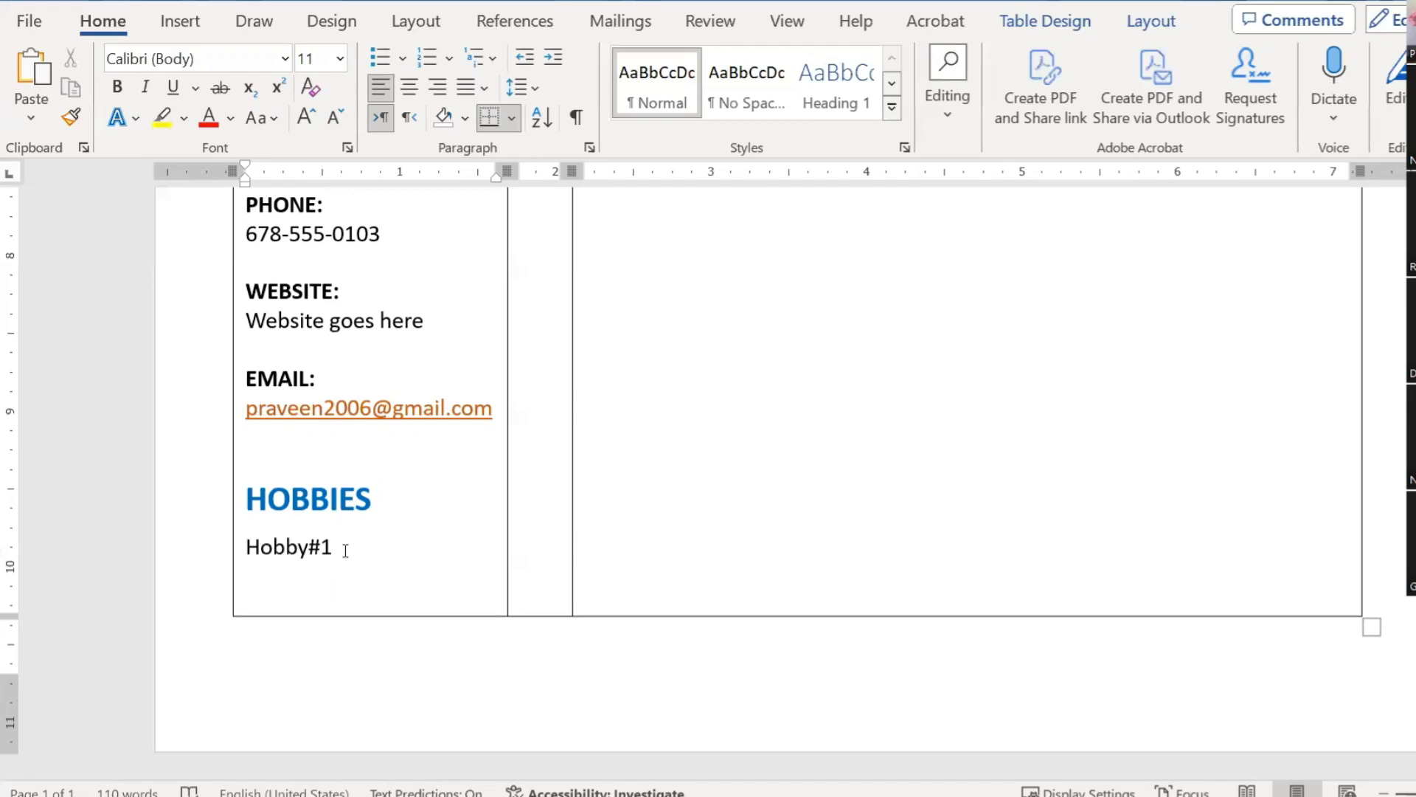
triple_click(345, 550)
key("ctrl+c")
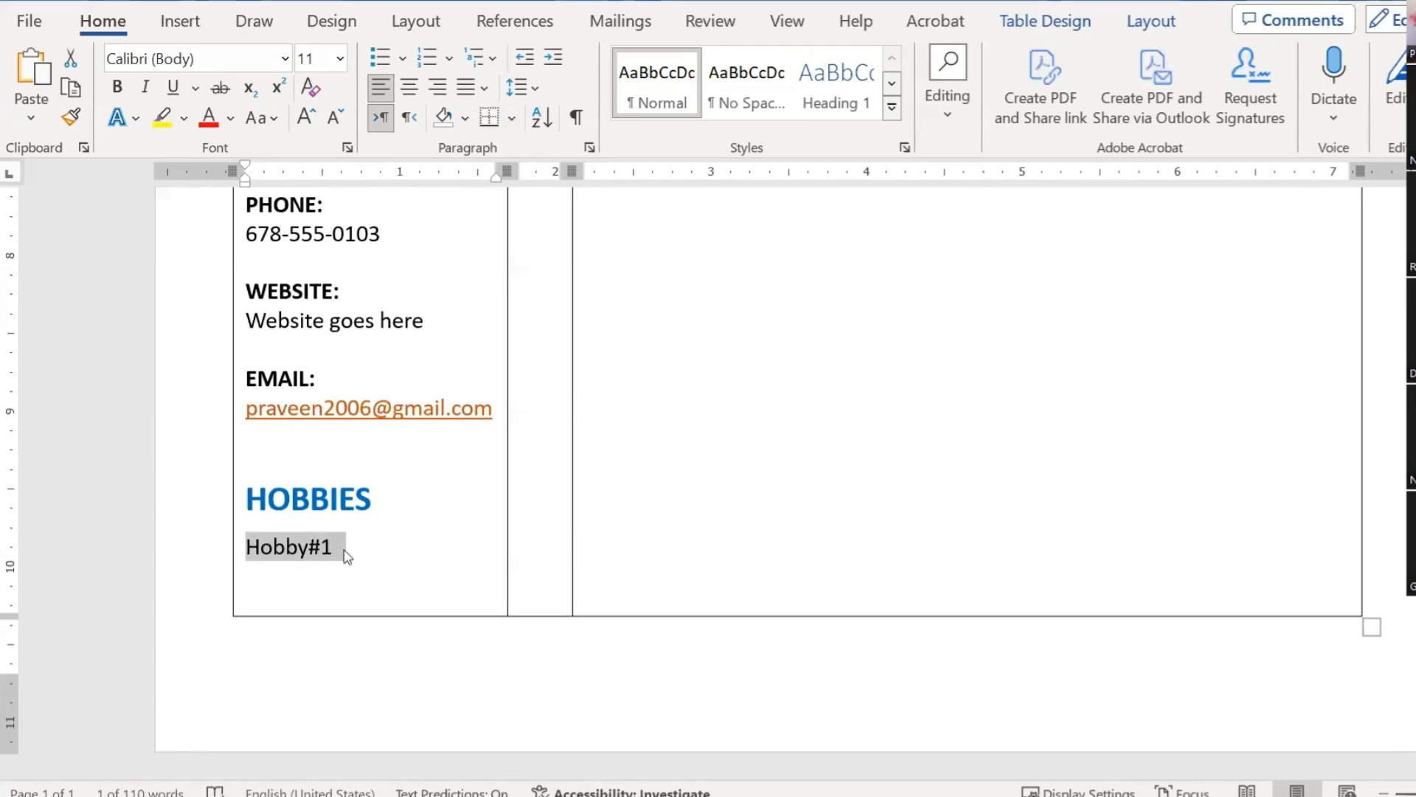
left_click(347, 554)
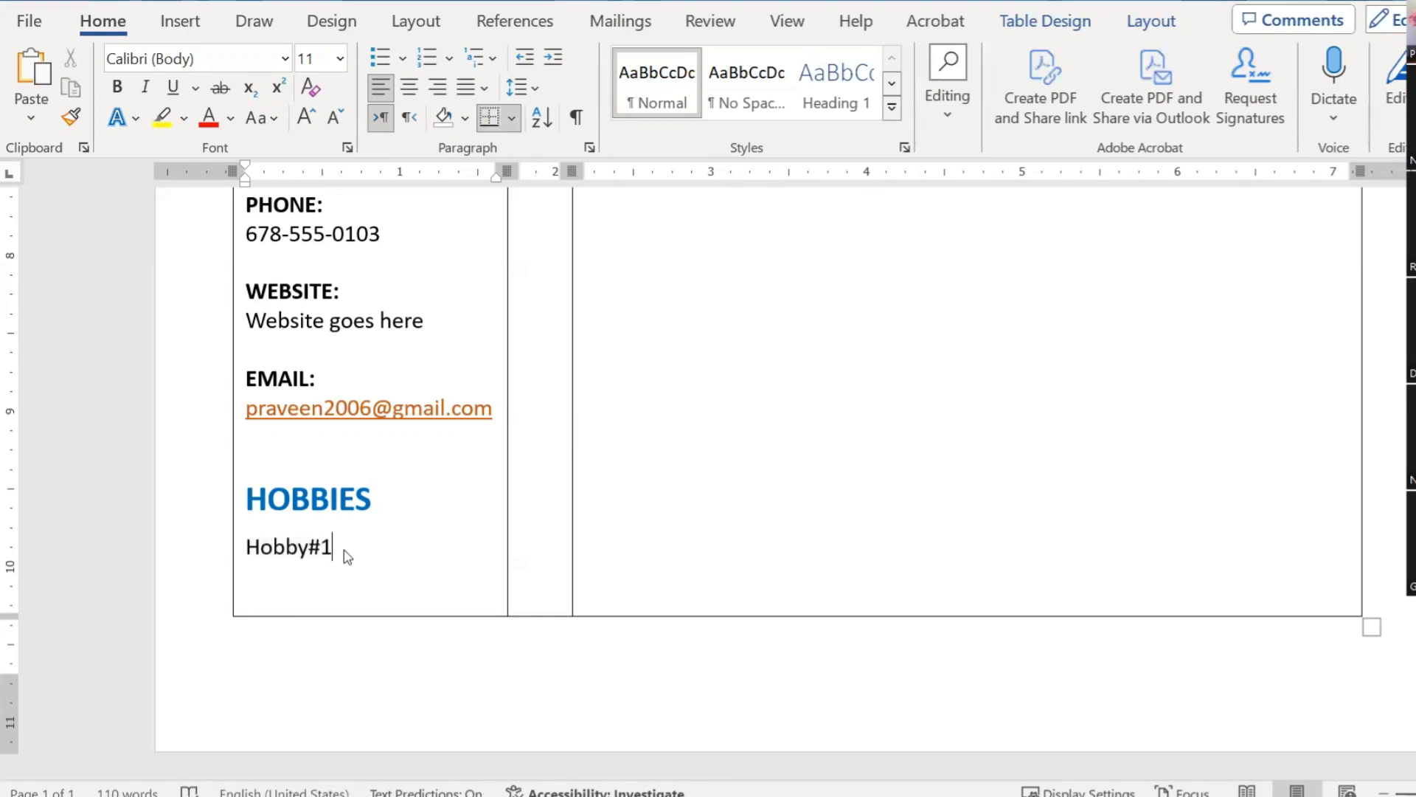
key("Return")
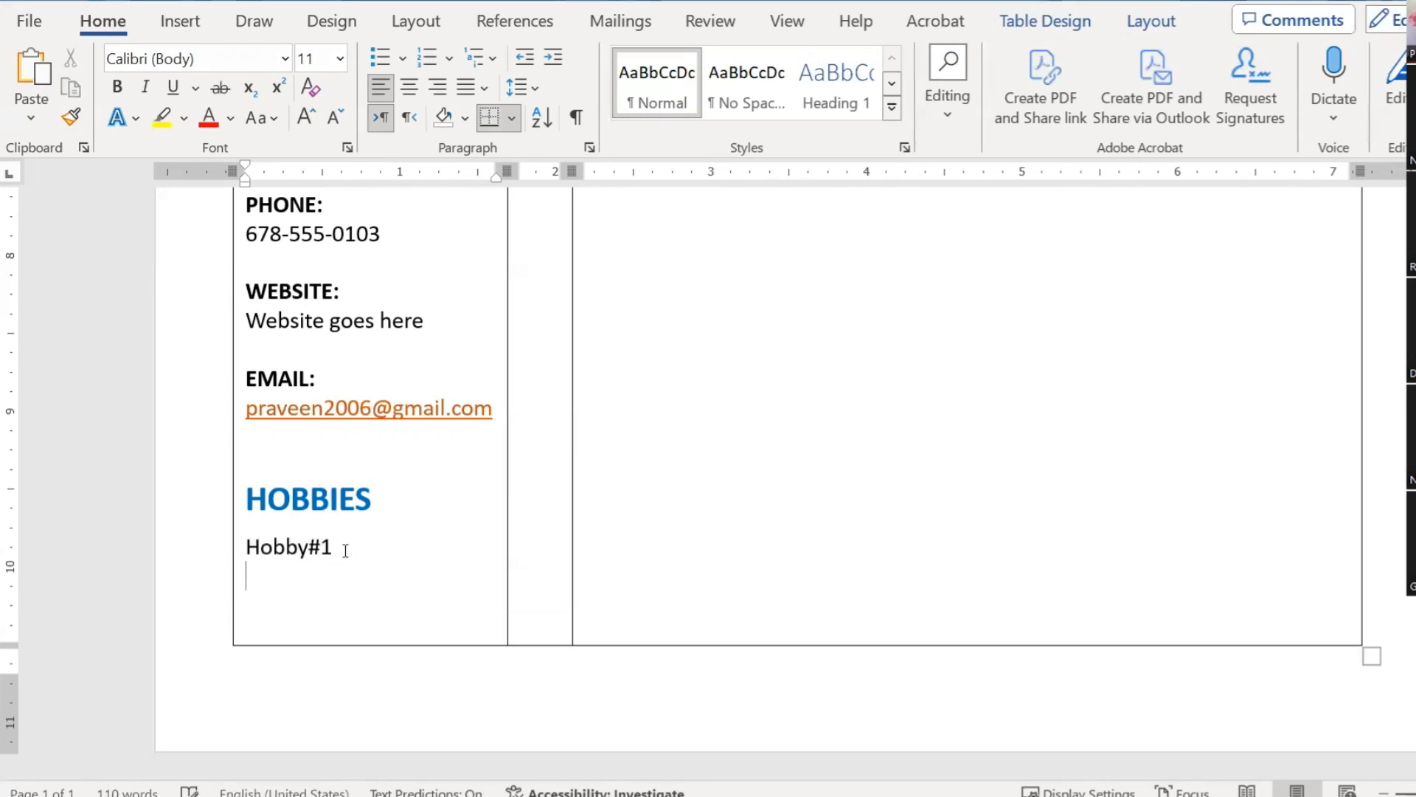
key("ctrl+v")
key("Up")
key("End")
key("shift+Left")
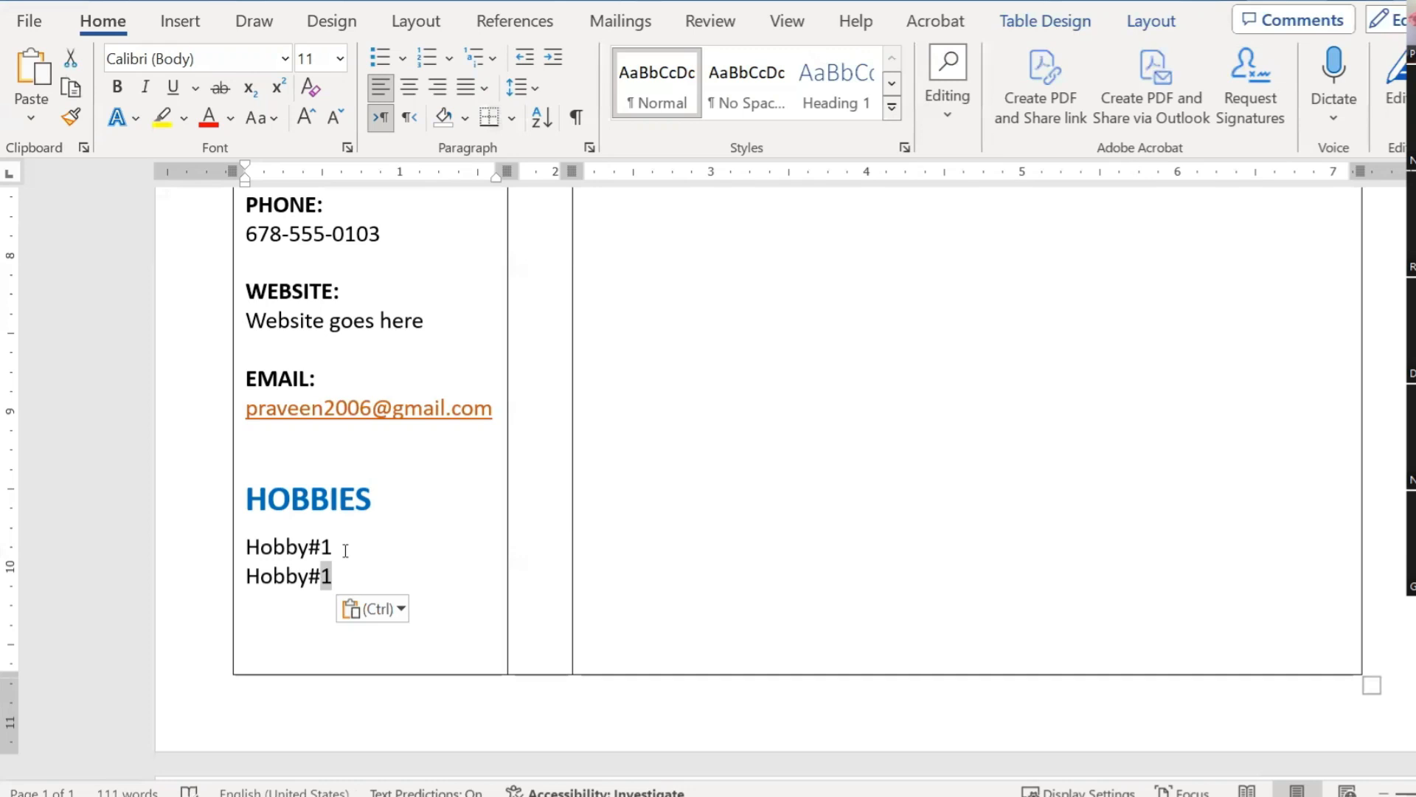
type("2")
Step: Paste two more copies below and renumber them Hobby#3 and Hobby#4
key("Down")
key("ctrl+v")
key("End")
key("shift+Left")
type("3")
key("Down")
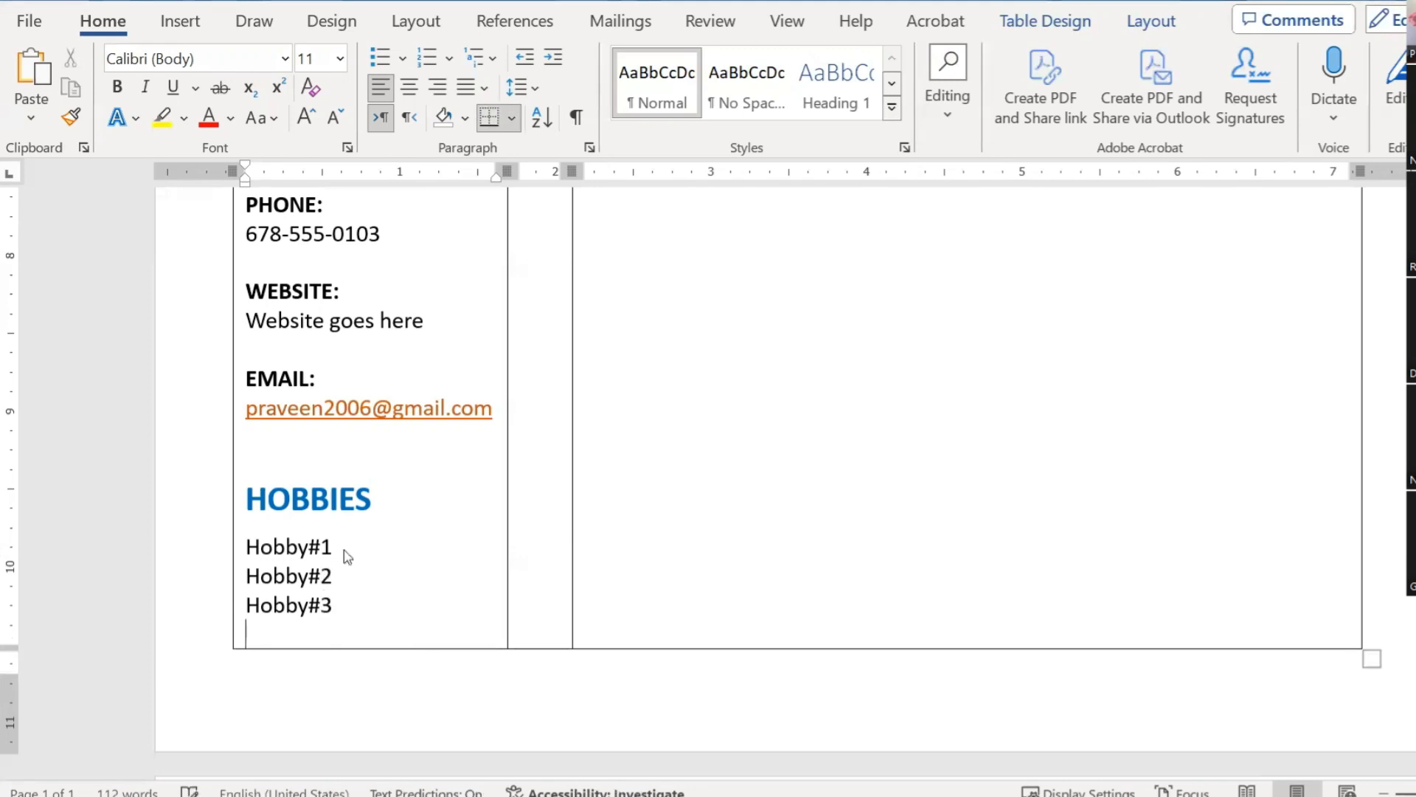
key("ctrl+v")
key("End")
key("shift+Left")
type("4")
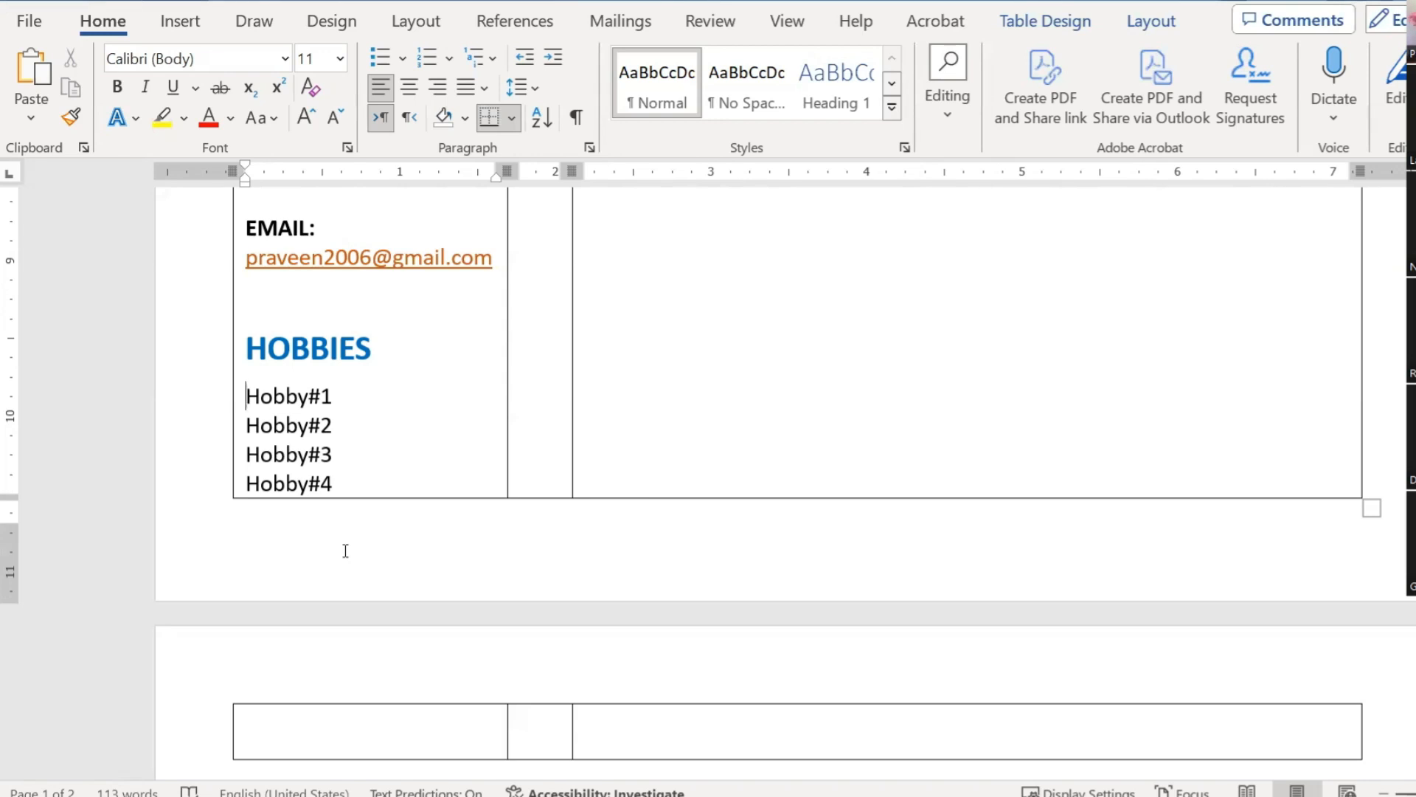
Step: Paste a duplicate Hobby#1 line below the first and remove the extra blank line
key("shift+Down")
key("ctrl+c")
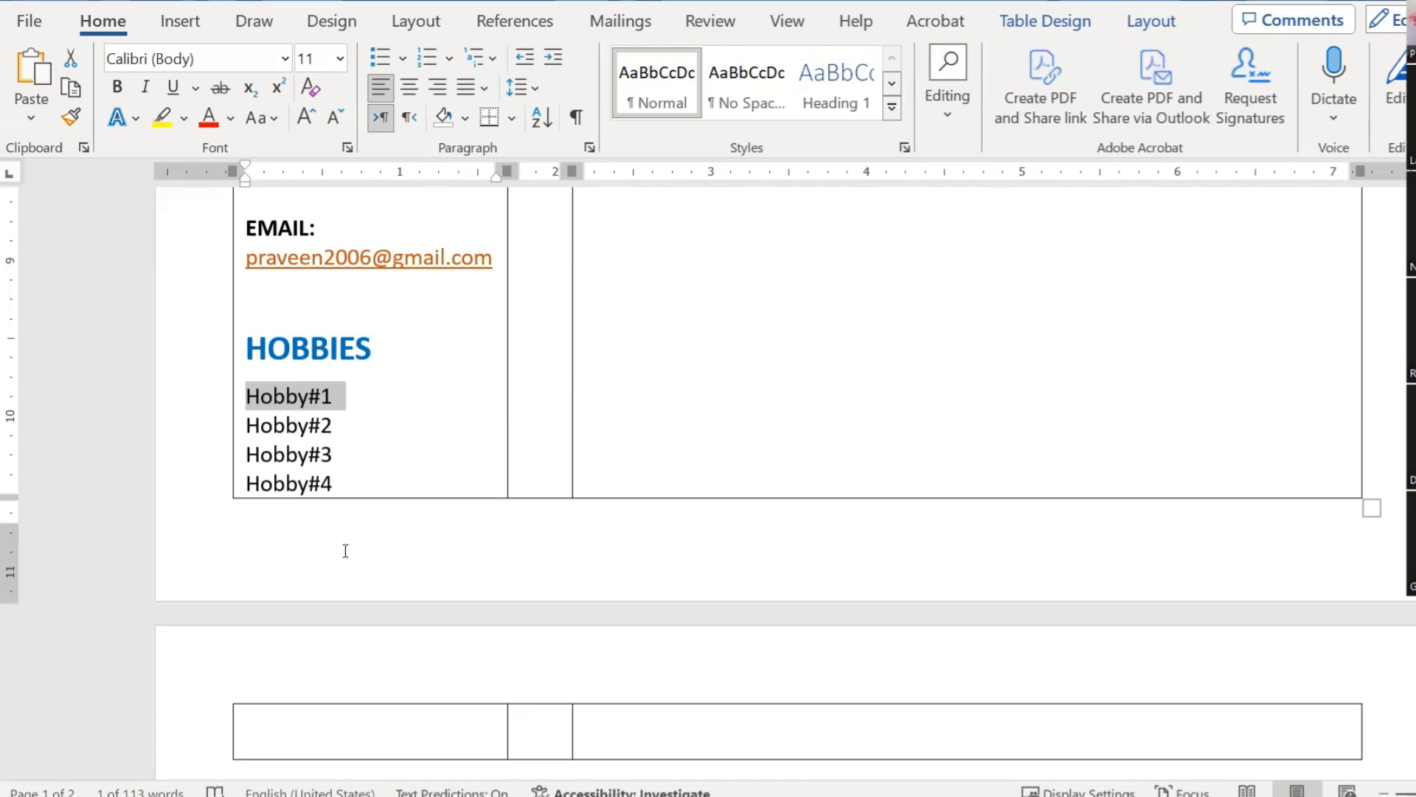
key("Down")
key("Up")
key("Return")
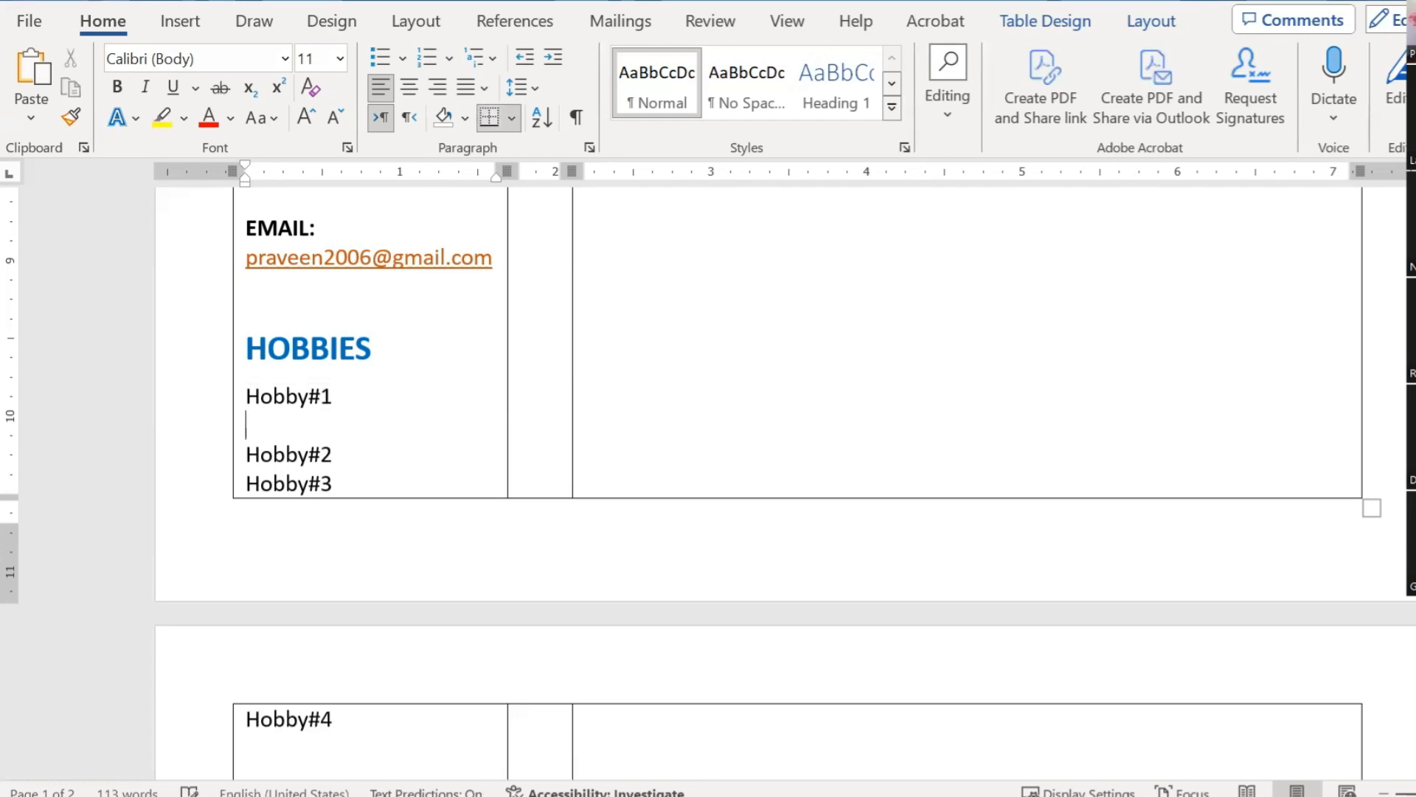
key("ctrl+v")
key("Delete")
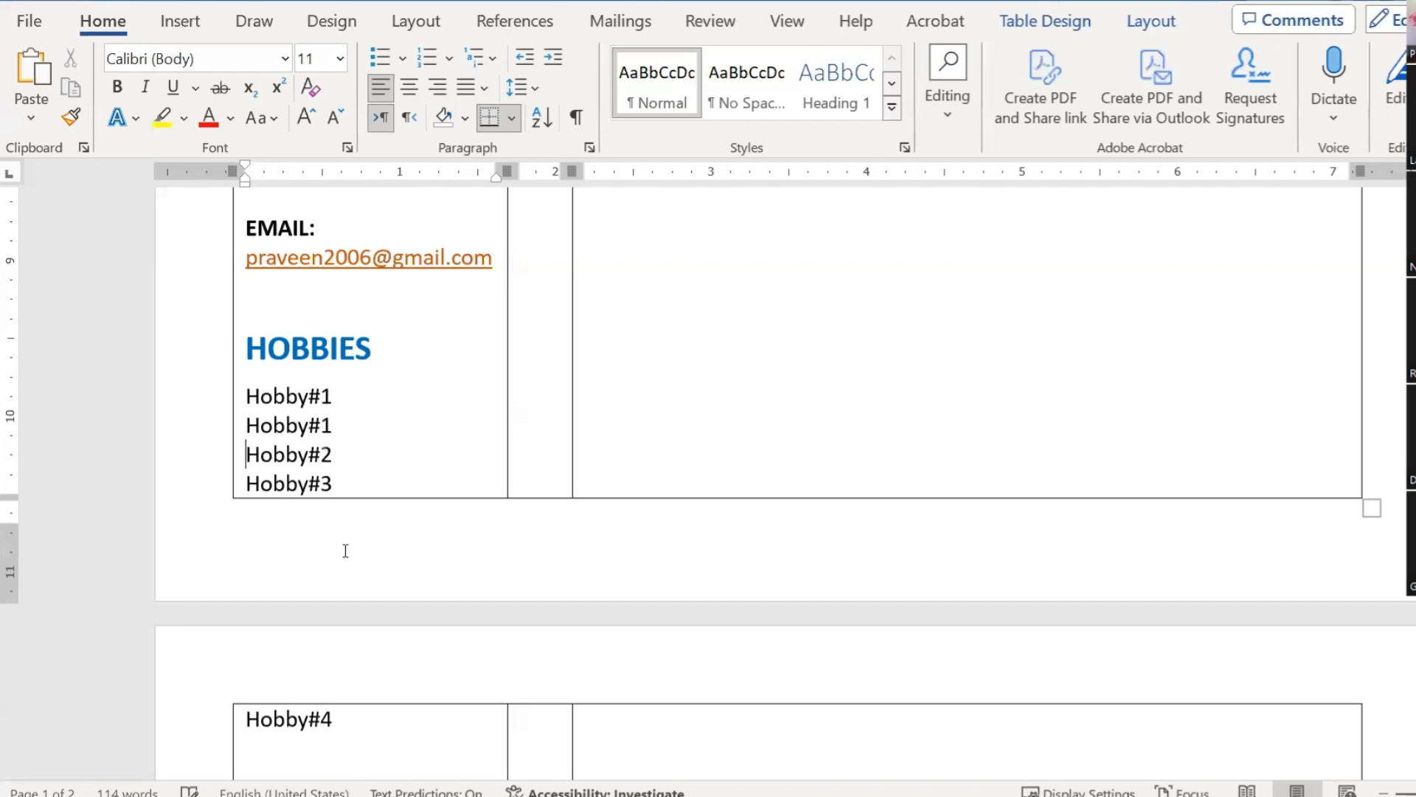
Step: Extend a selection across the hobby lines down to Hobby#4 on page 2
key("Down")
key("Down")
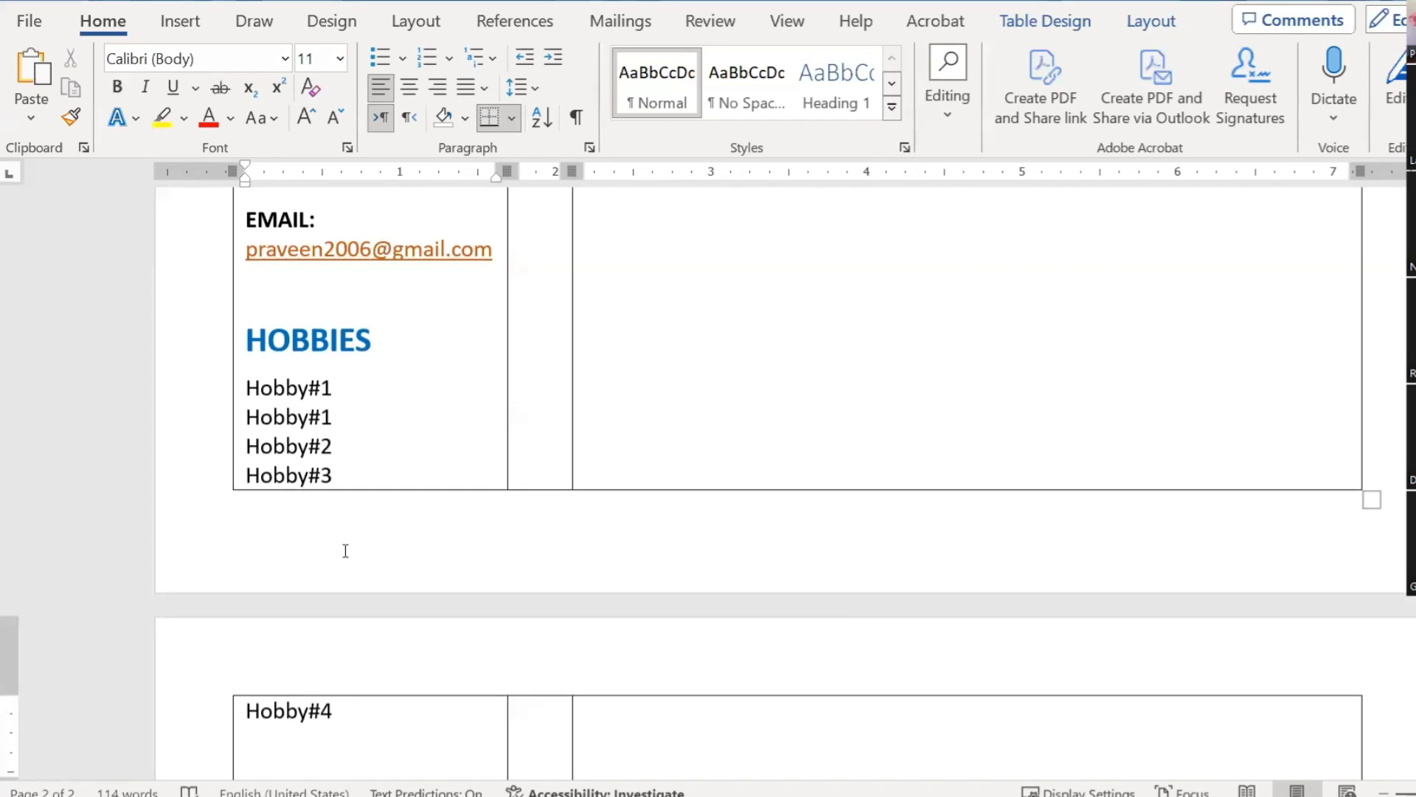
key("Up")
key("Up")
key("Up")
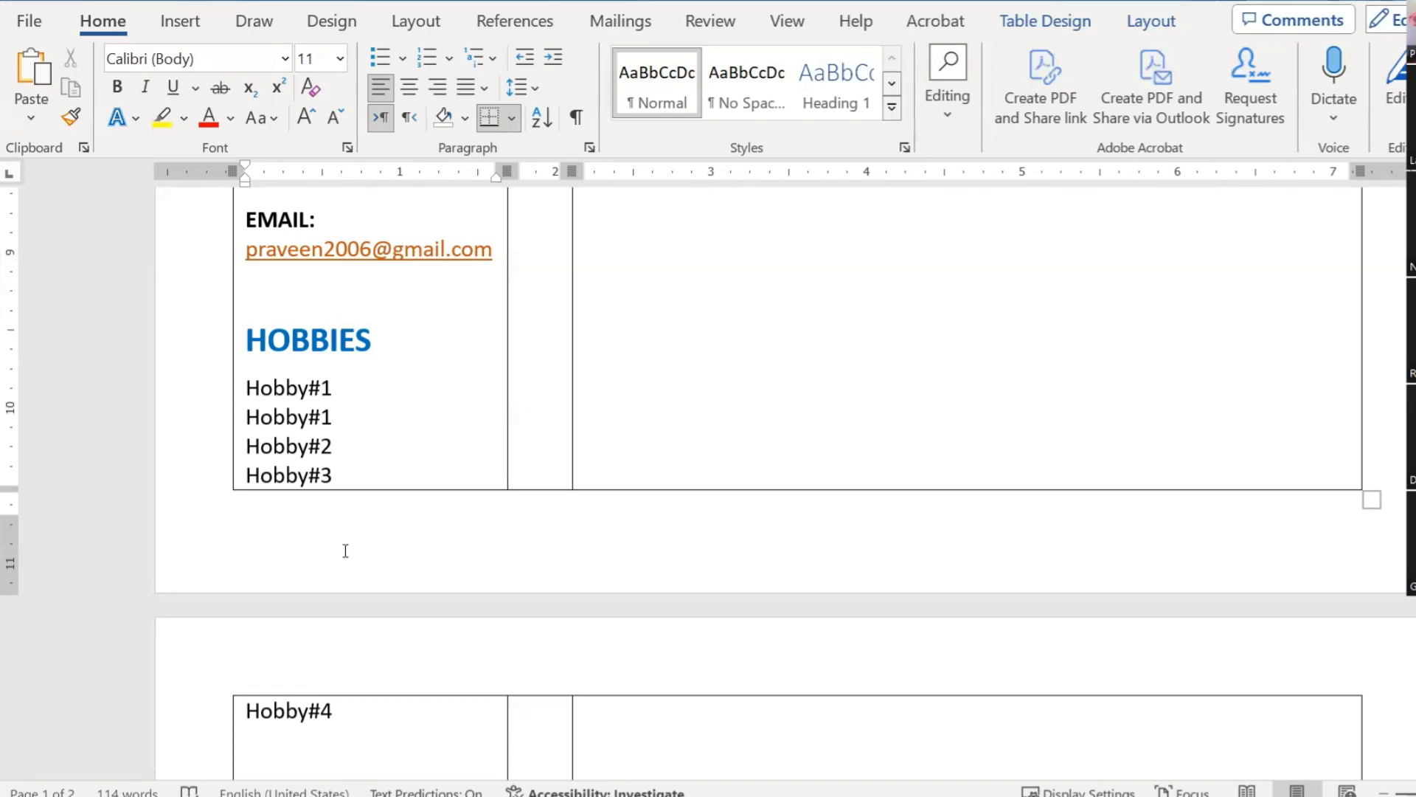
key("shift+Up")
key("shift+Left")
key("shift+Left")
key("shift+Left")
key("shift+Up")
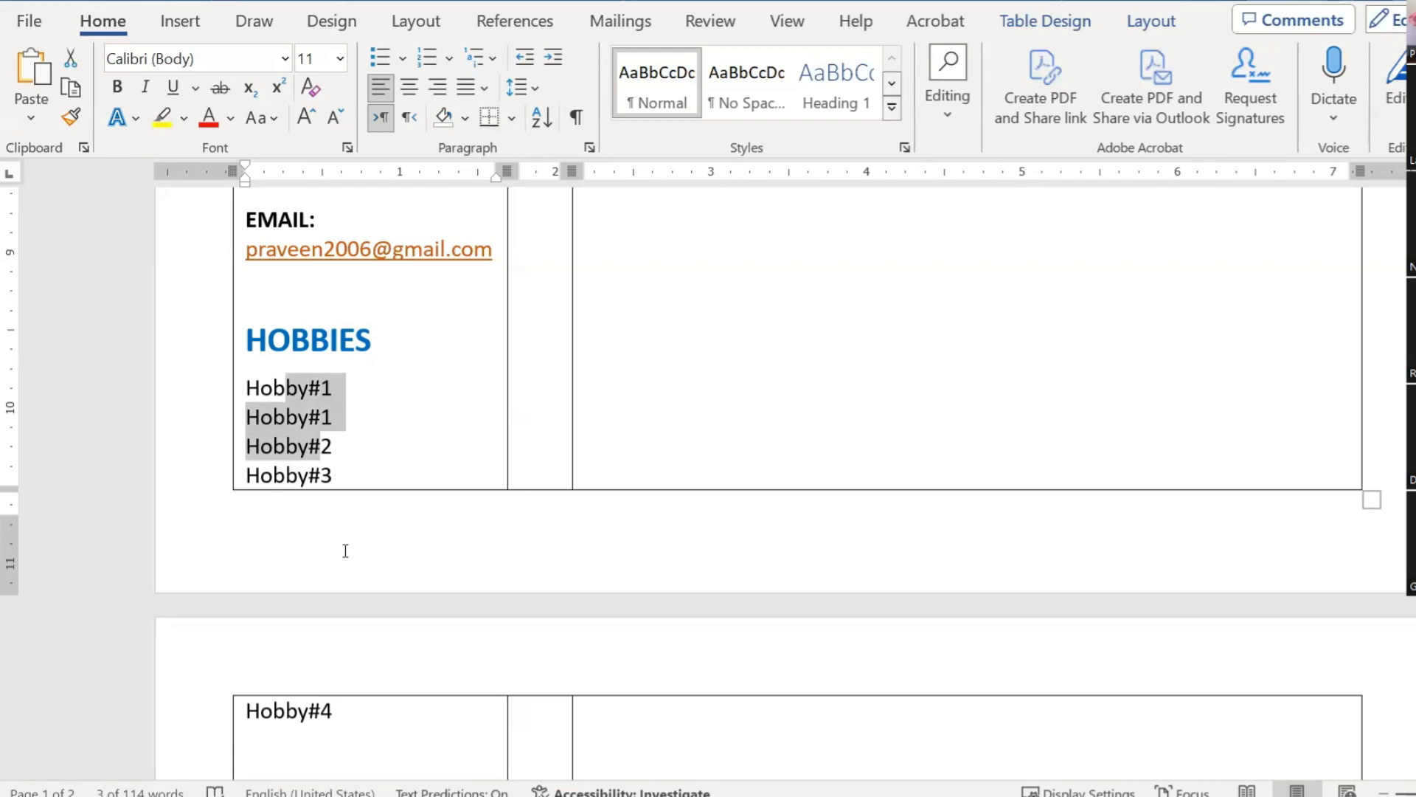
key("shift+Down")
key("shift+Down")
key("shift+Down")
key("shift+Down")
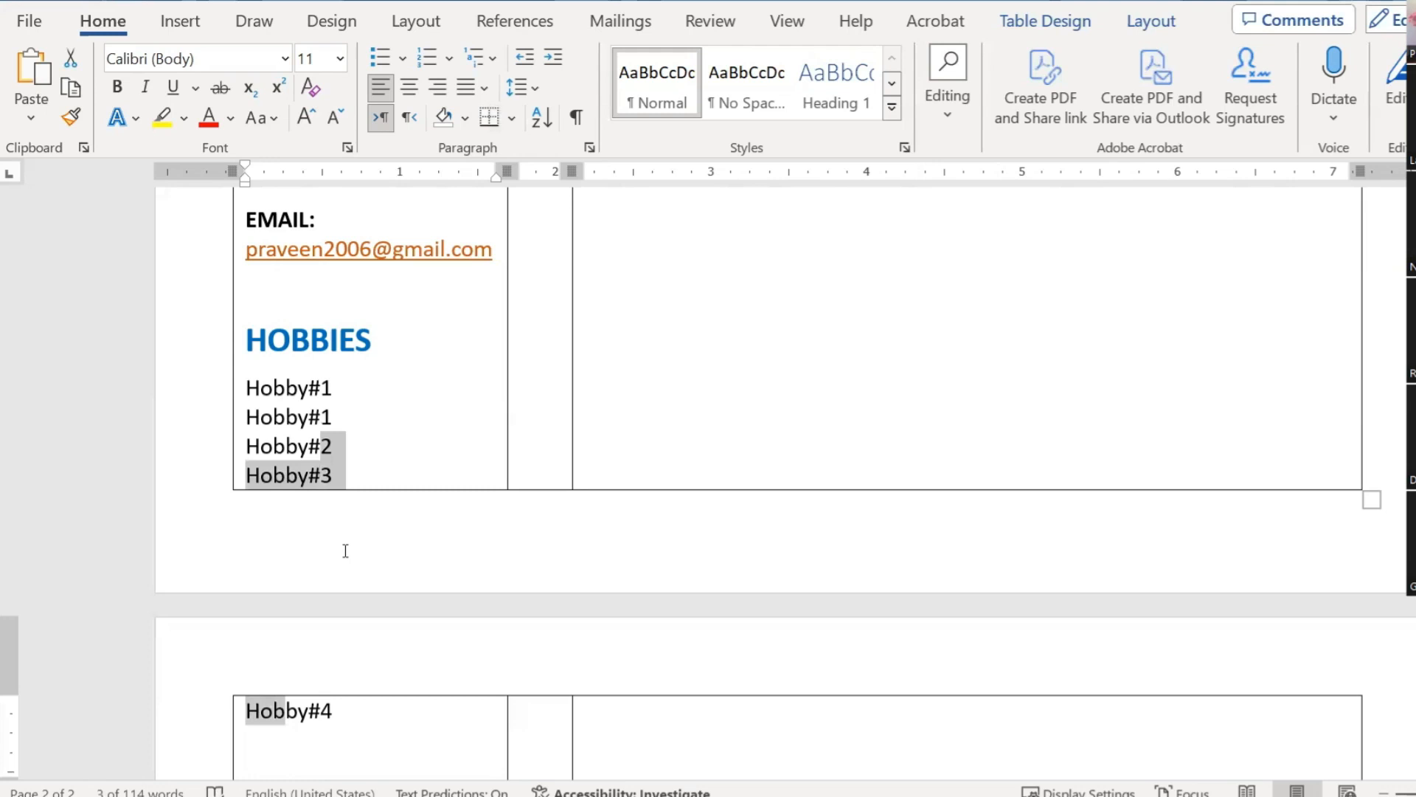
scroll(337, 619, "down", 3)
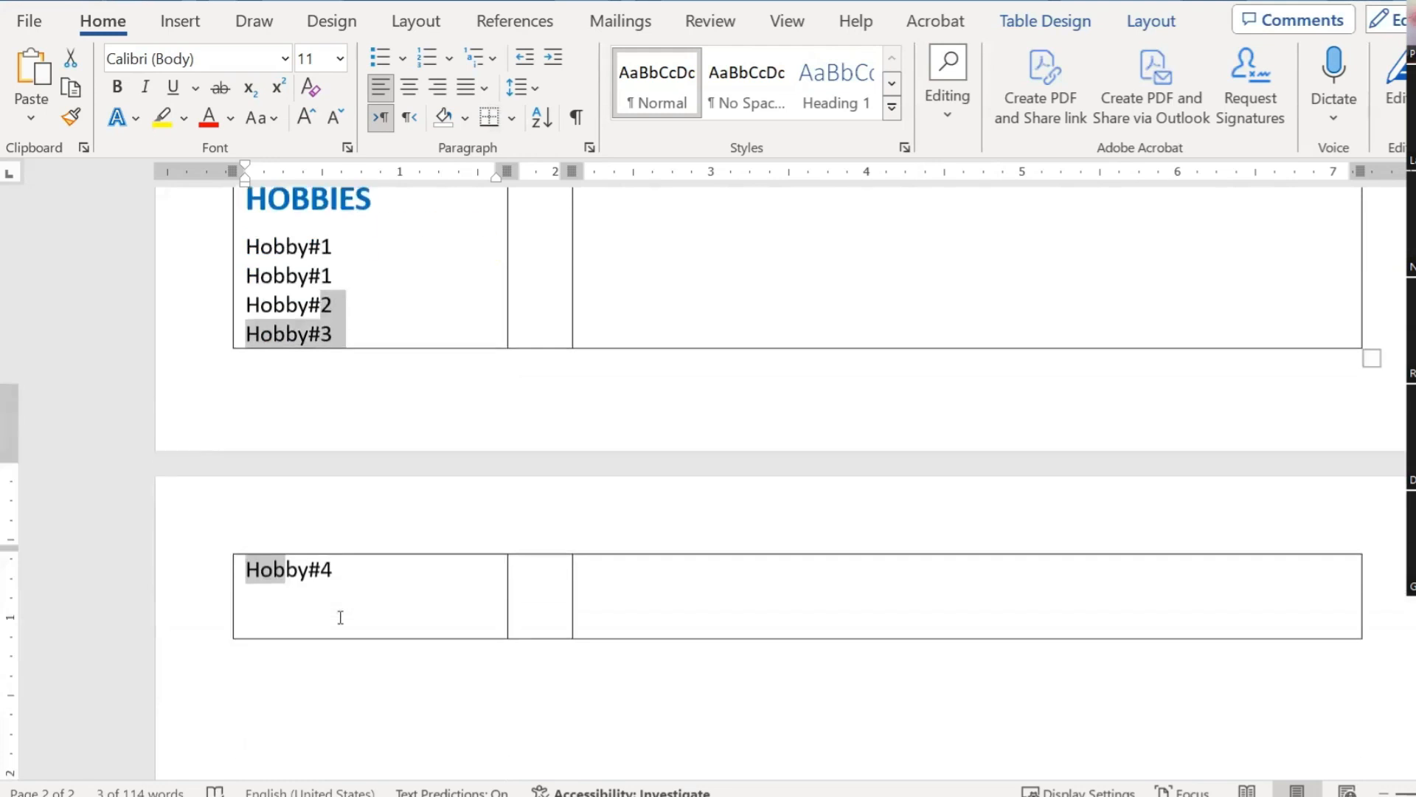
left_click(443, 510)
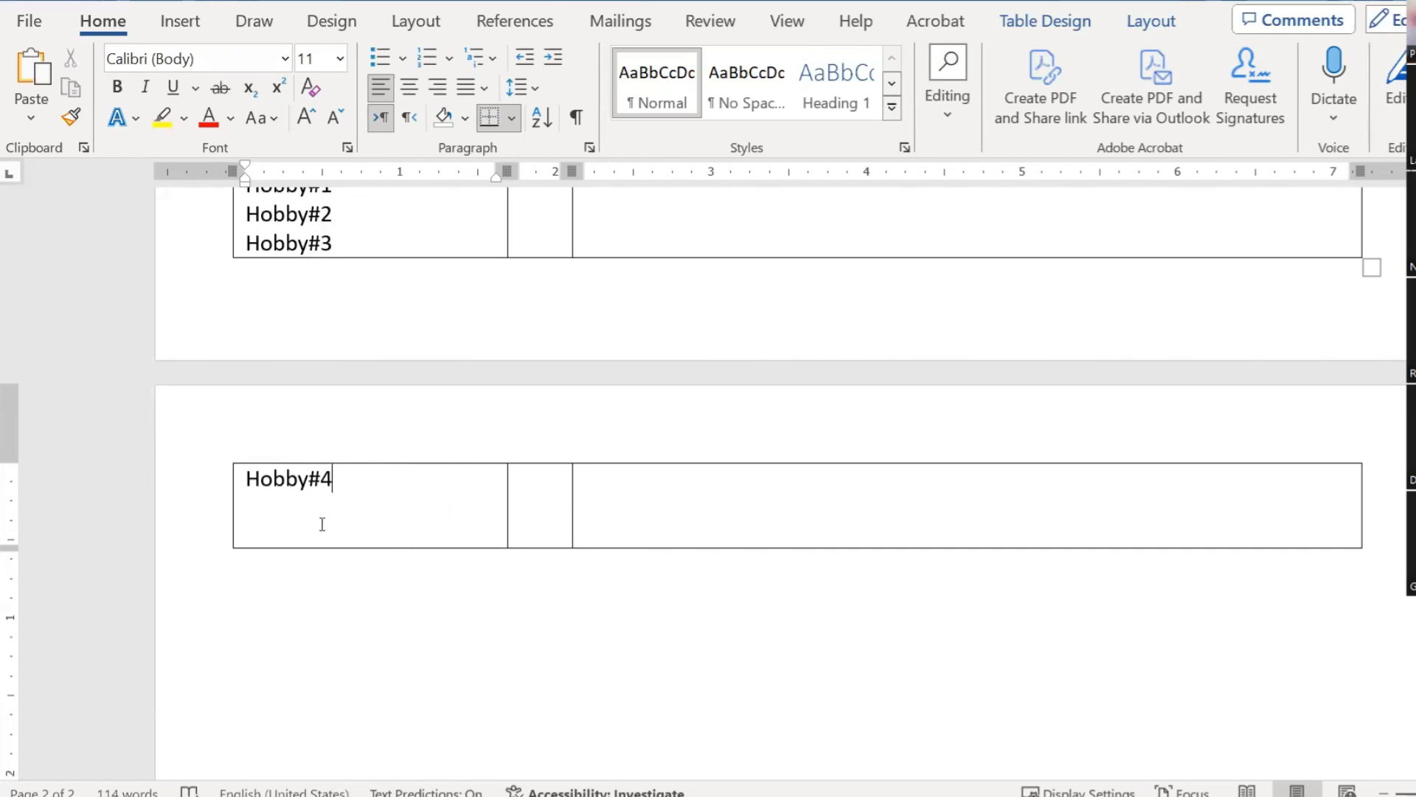
Step: Reselect the hobby lines upward from Hobby#4, ending with the first Hobby#1 line selected
key("shift+Left")
key("shift+Left")
key("shift+Left")
key("shift+Left")
key("shift+Left")
key("shift+Left")
key("shift+Left")
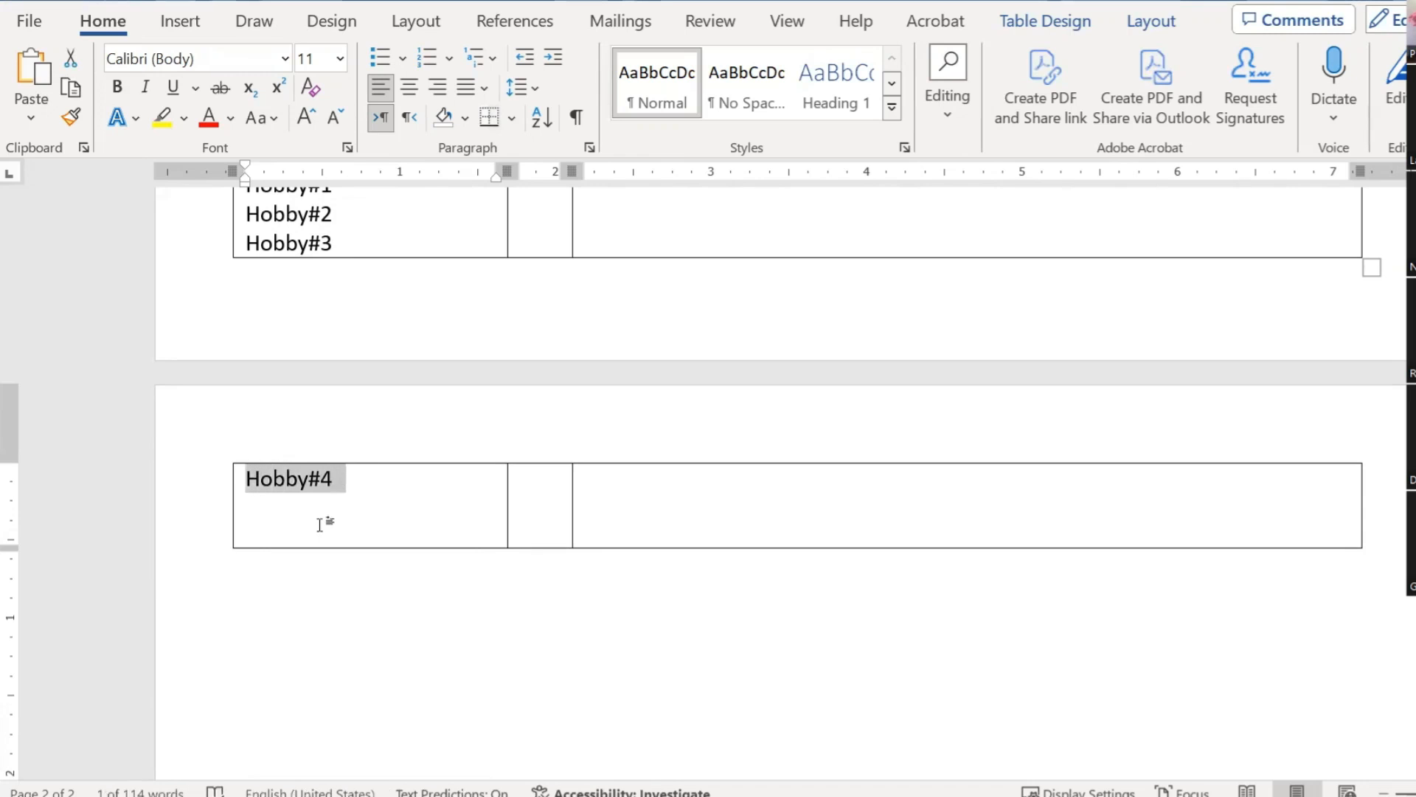
key("shift+Up")
key("shift+Up")
key("shift+Up")
key("shift+Up")
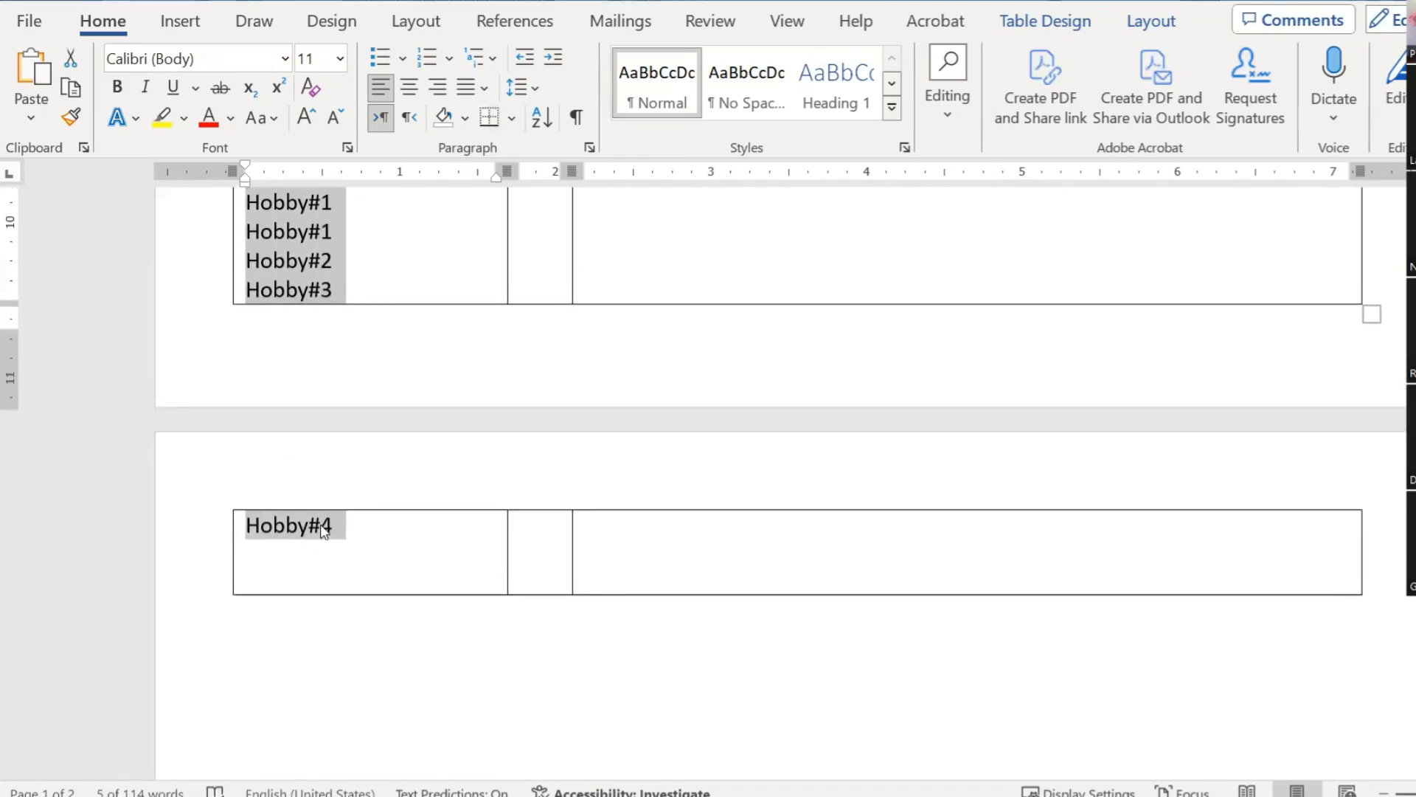
scroll(397, 485, "up", 3)
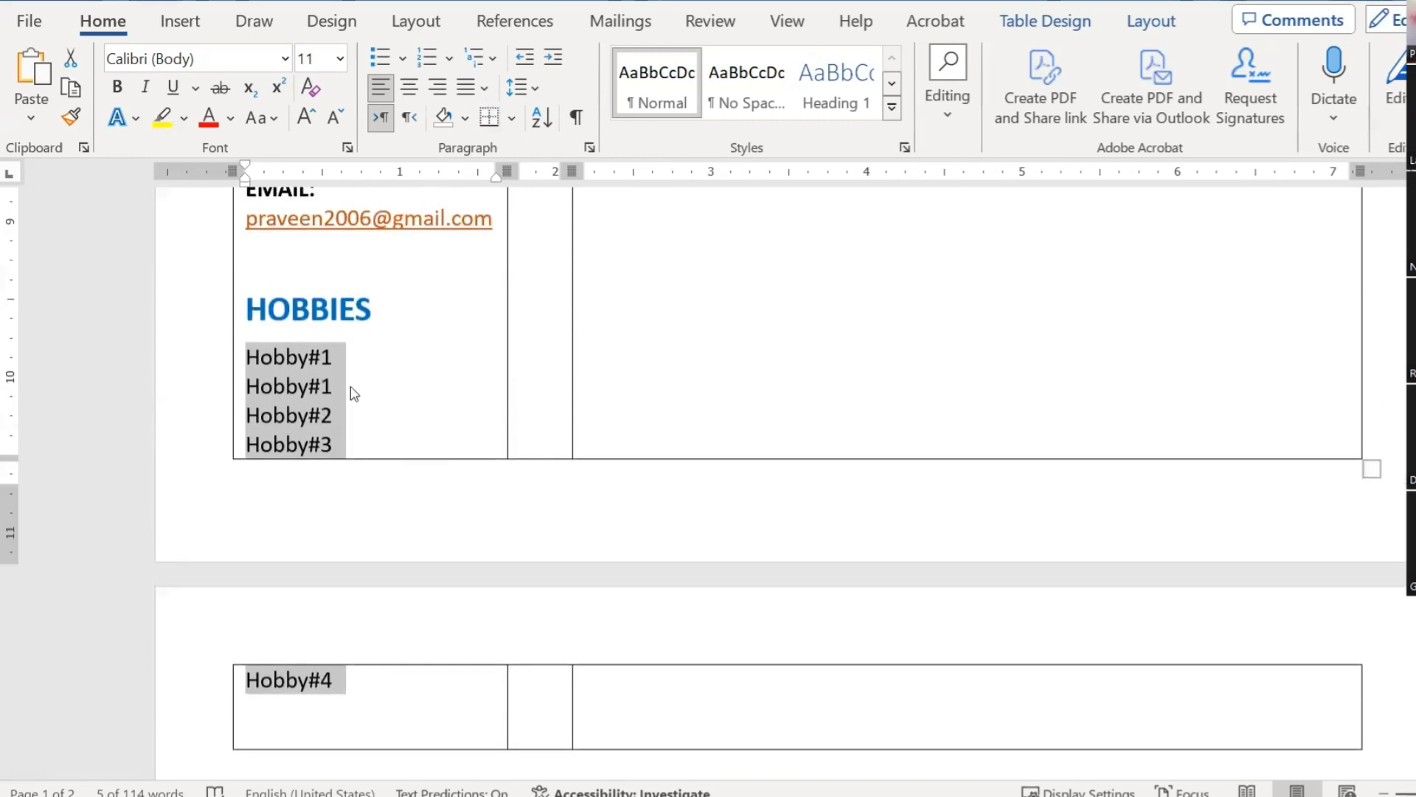
left_click(411, 435)
scroll(372, 514, "down", 3)
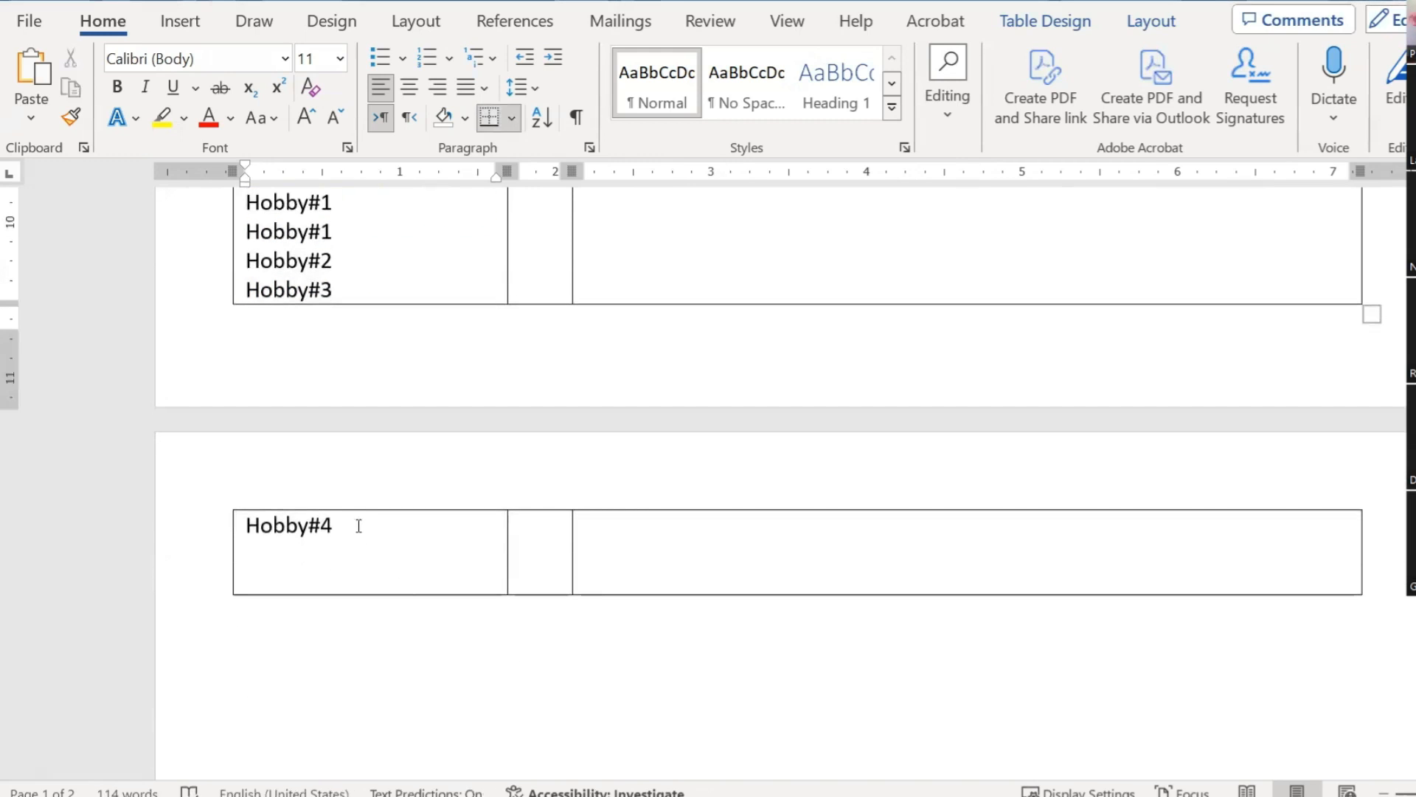
left_click_drag(358, 525, 250, 525)
scroll(420, 300, "up", 3)
left_click_drag(355, 362, 250, 359)
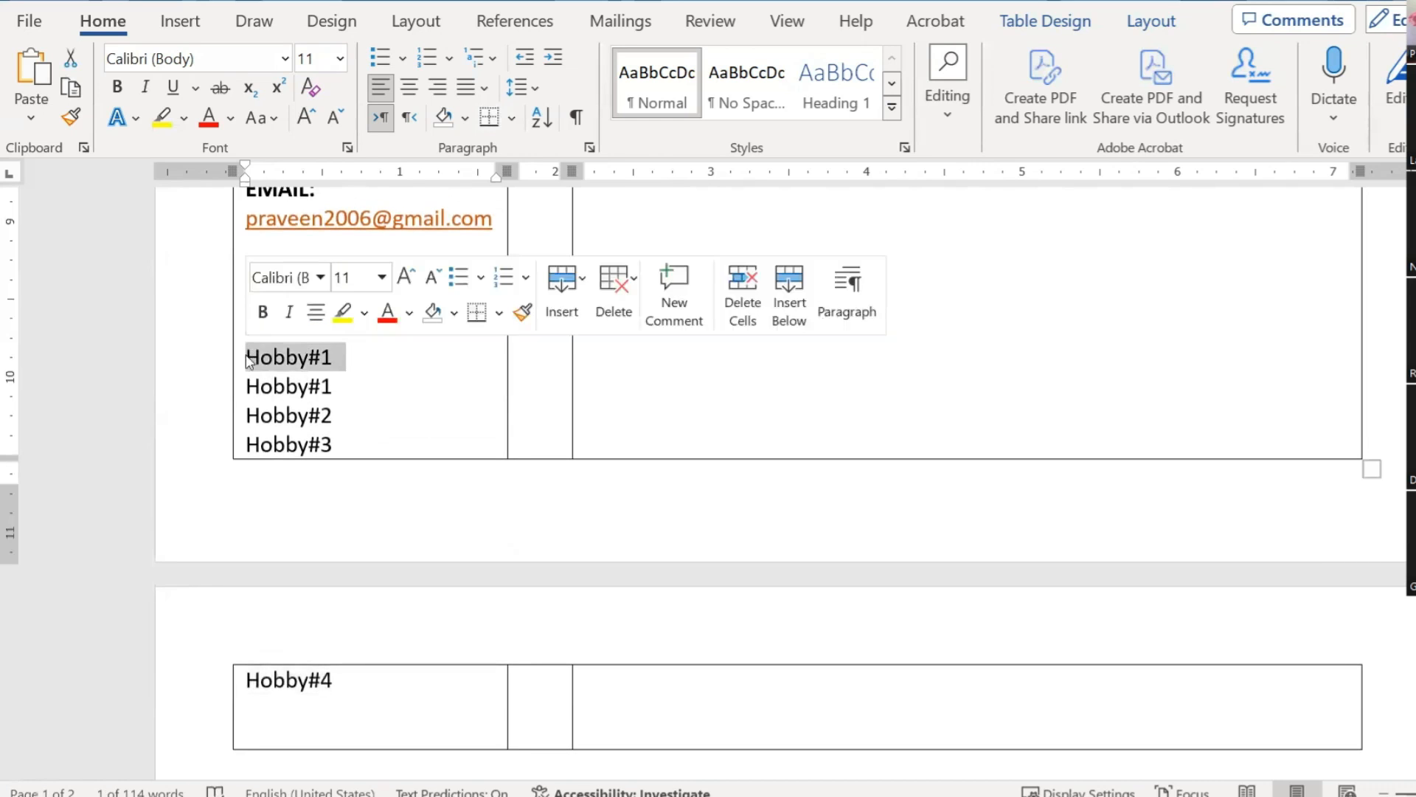
Step: Delete the duplicate Hobby#1 line from the hobbies list
key("Delete")
scroll(506, 434, "up", 2)
scroll(506, 433, "down", 4)
scroll(506, 433, "up", 15)
scroll(507, 437, "up", 12)
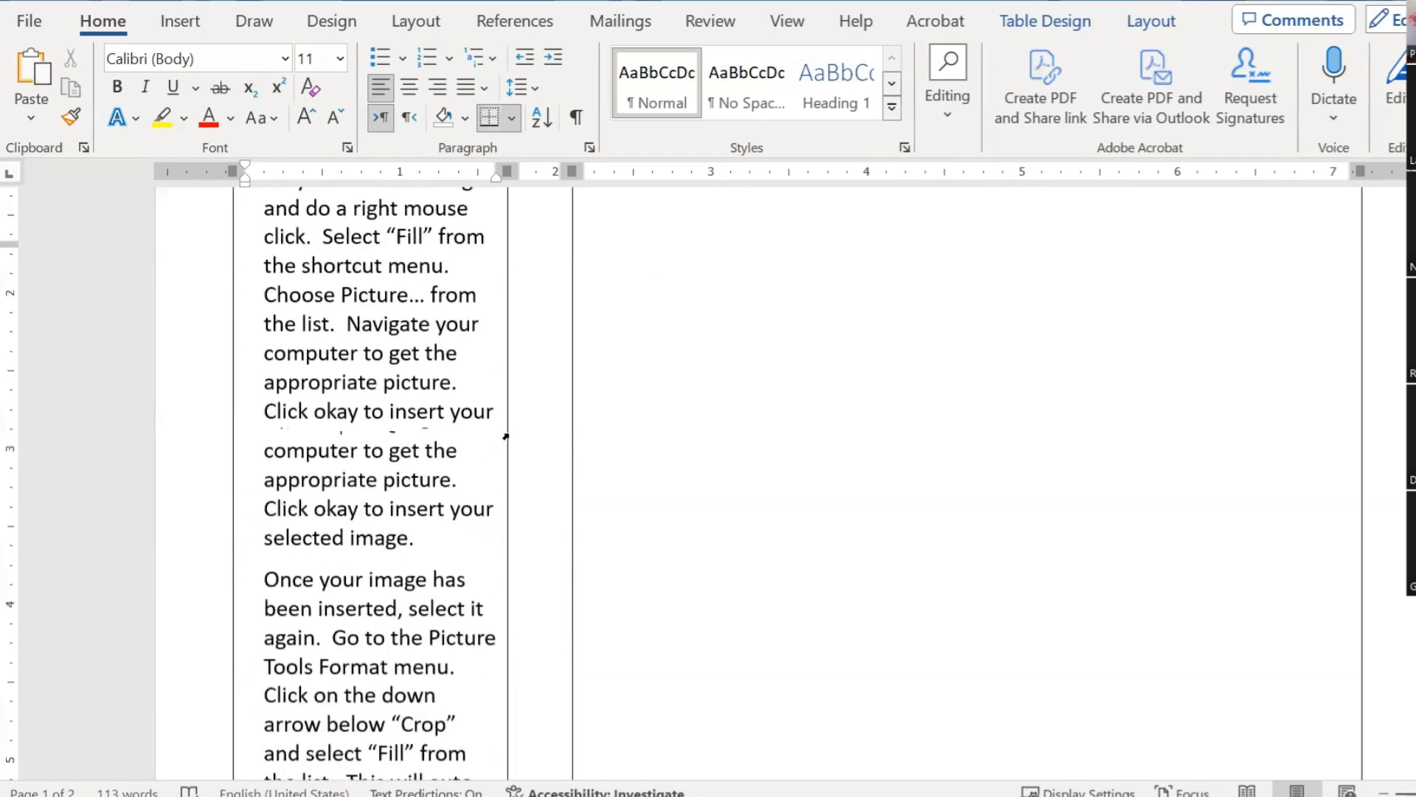
scroll(509, 435, "down", 2)
scroll(509, 435, "down", 7)
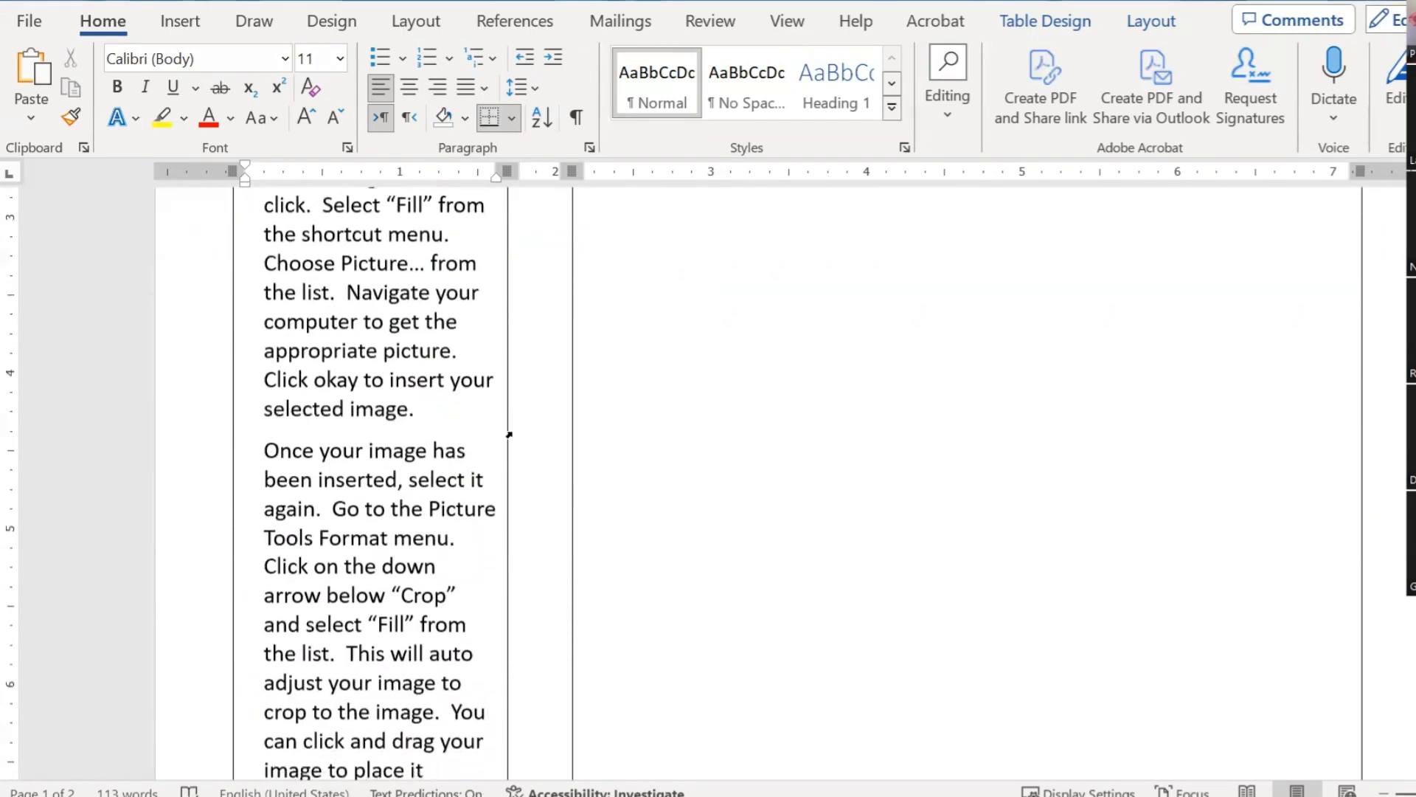
Step: Delete the closing 'You can click and drag…' sentence from the profile text
left_click(404, 569)
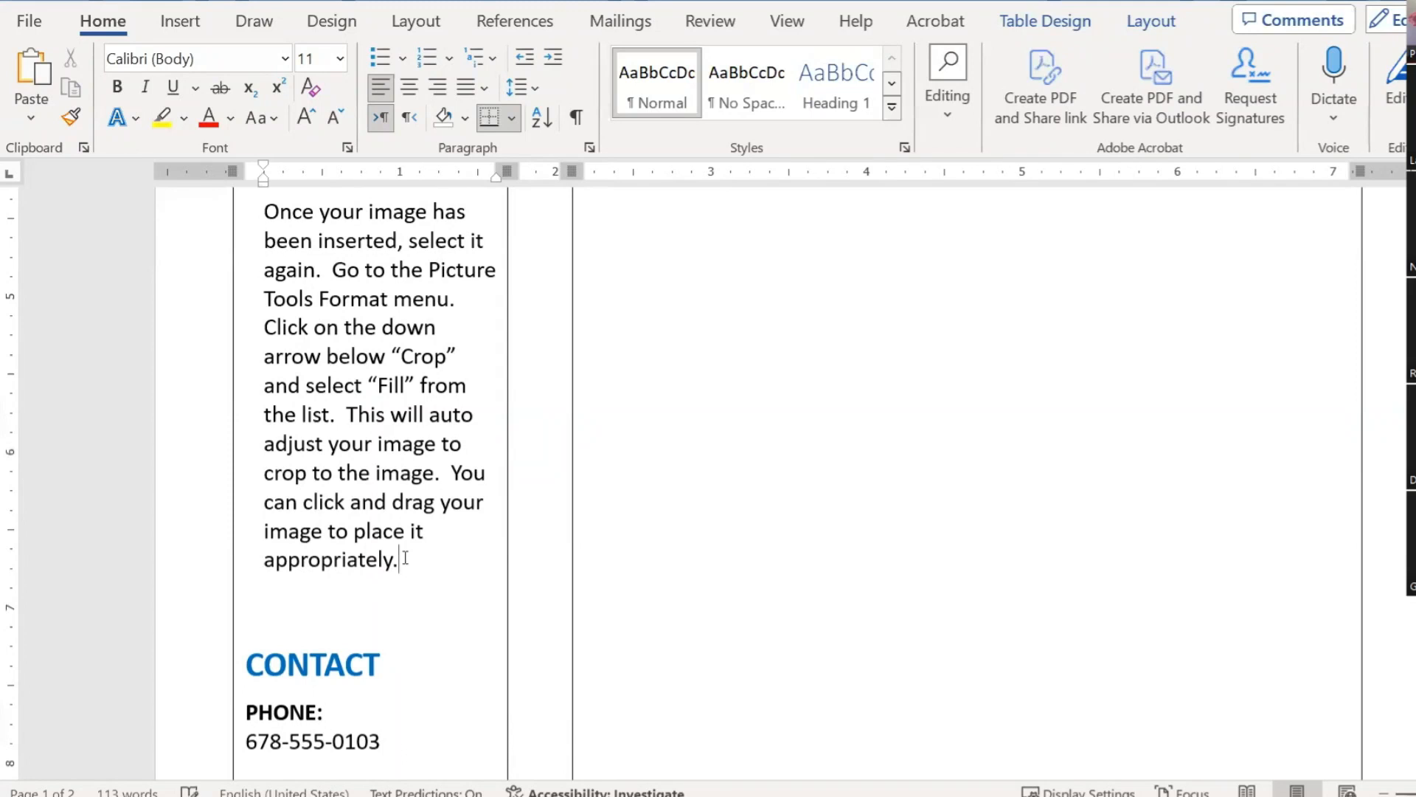
left_click_drag(425, 554, 451, 480)
key("Delete")
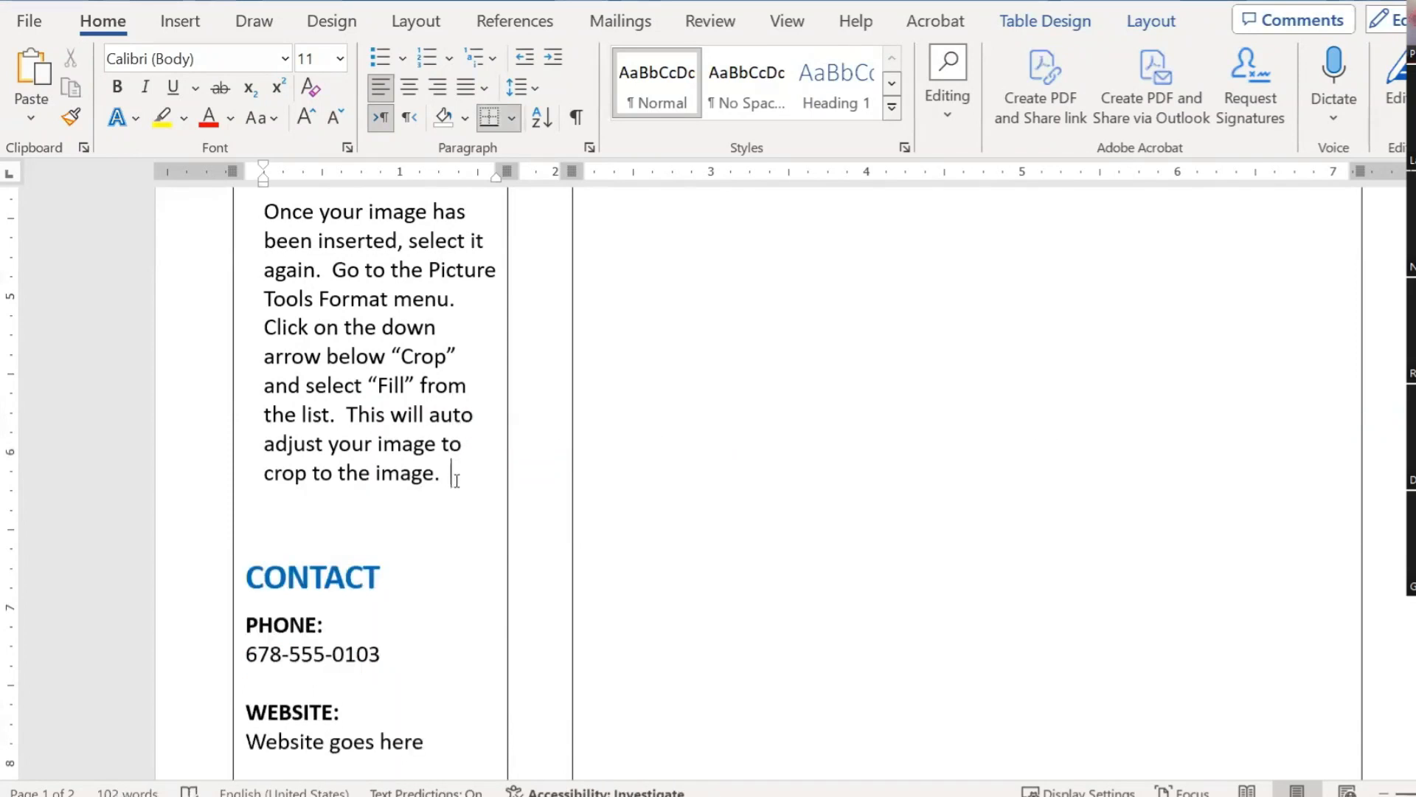
scroll(453, 480, "down", 6)
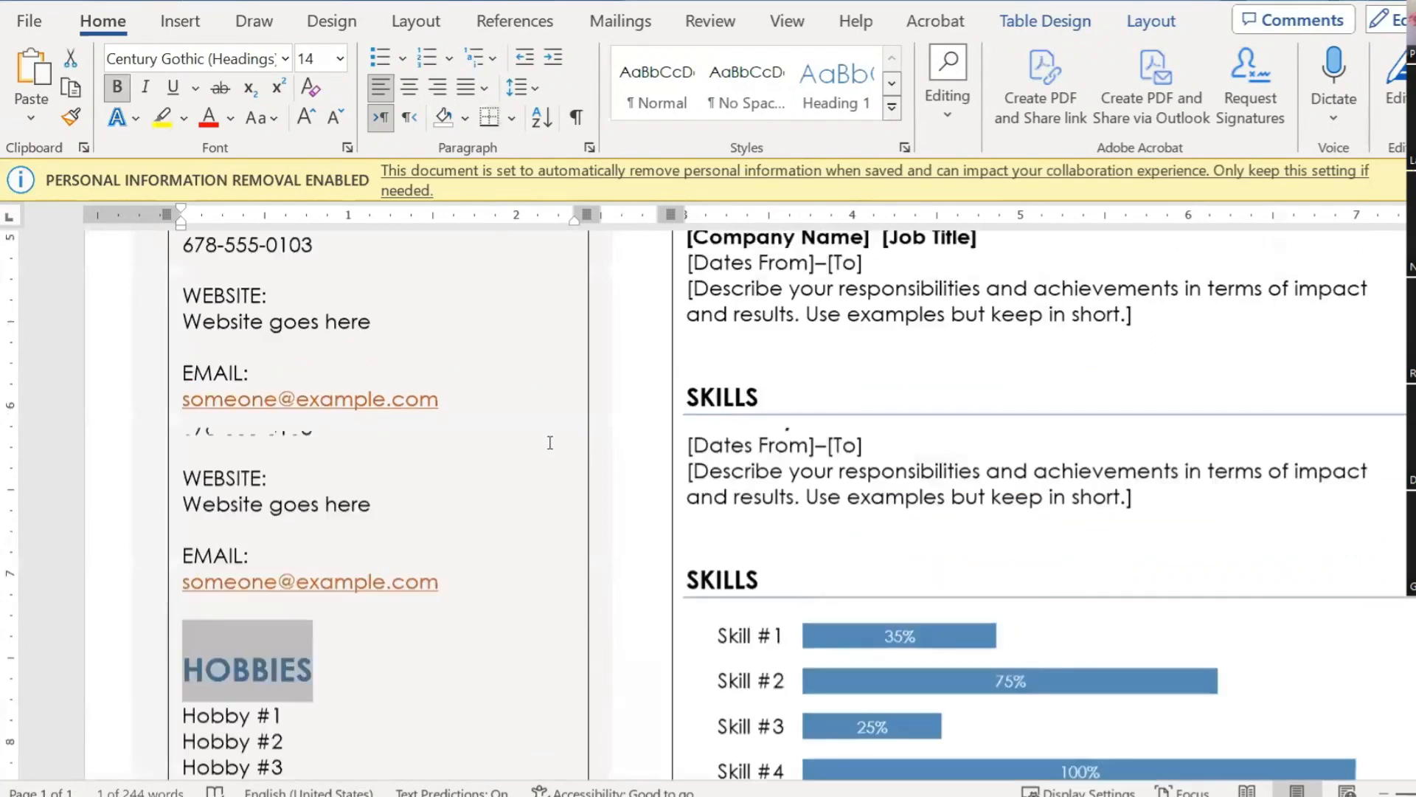
Step: Scroll through the sample resume, then back to the working table with the oval photo
scroll(549, 443, "up", 15)
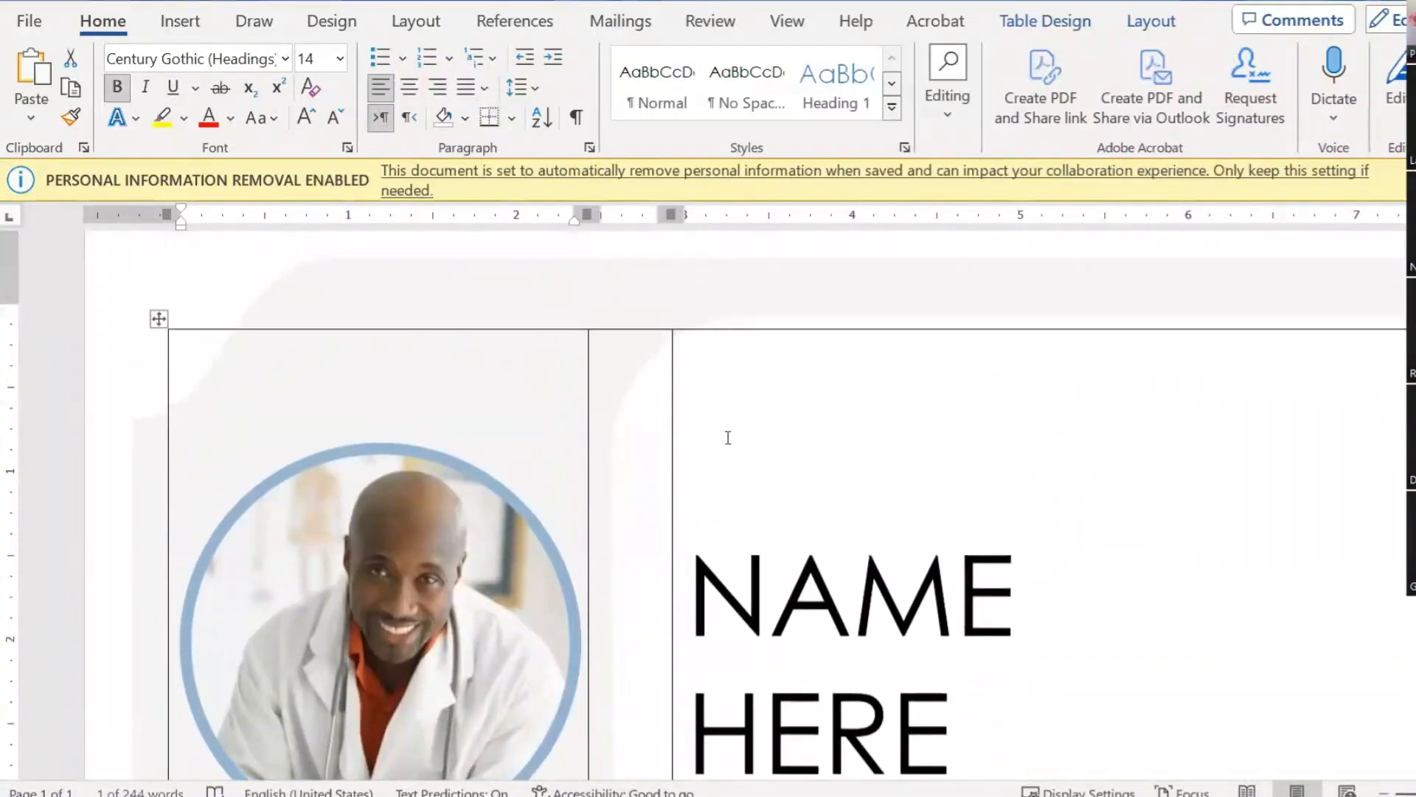
scroll(907, 506, "down", 5)
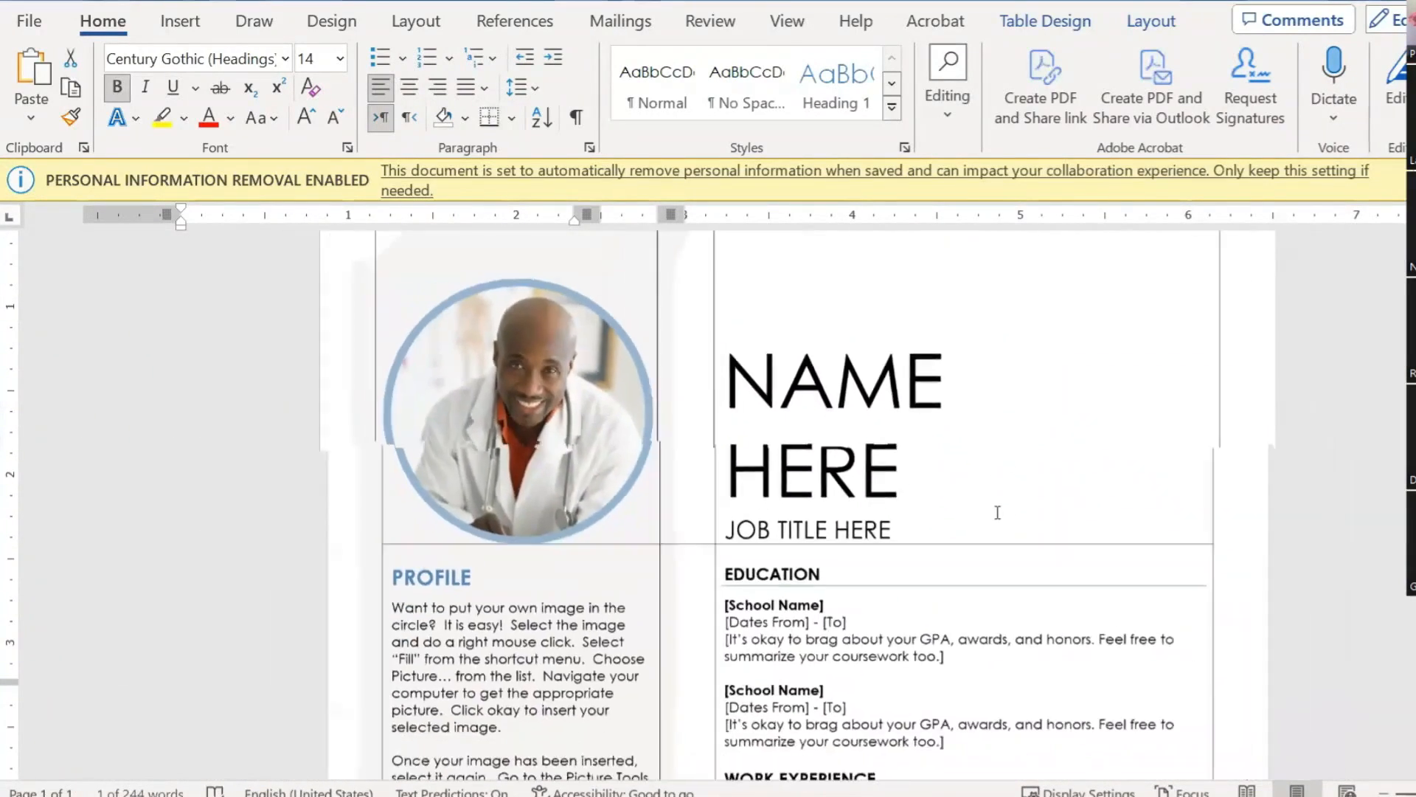
scroll(997, 512, "down", 3)
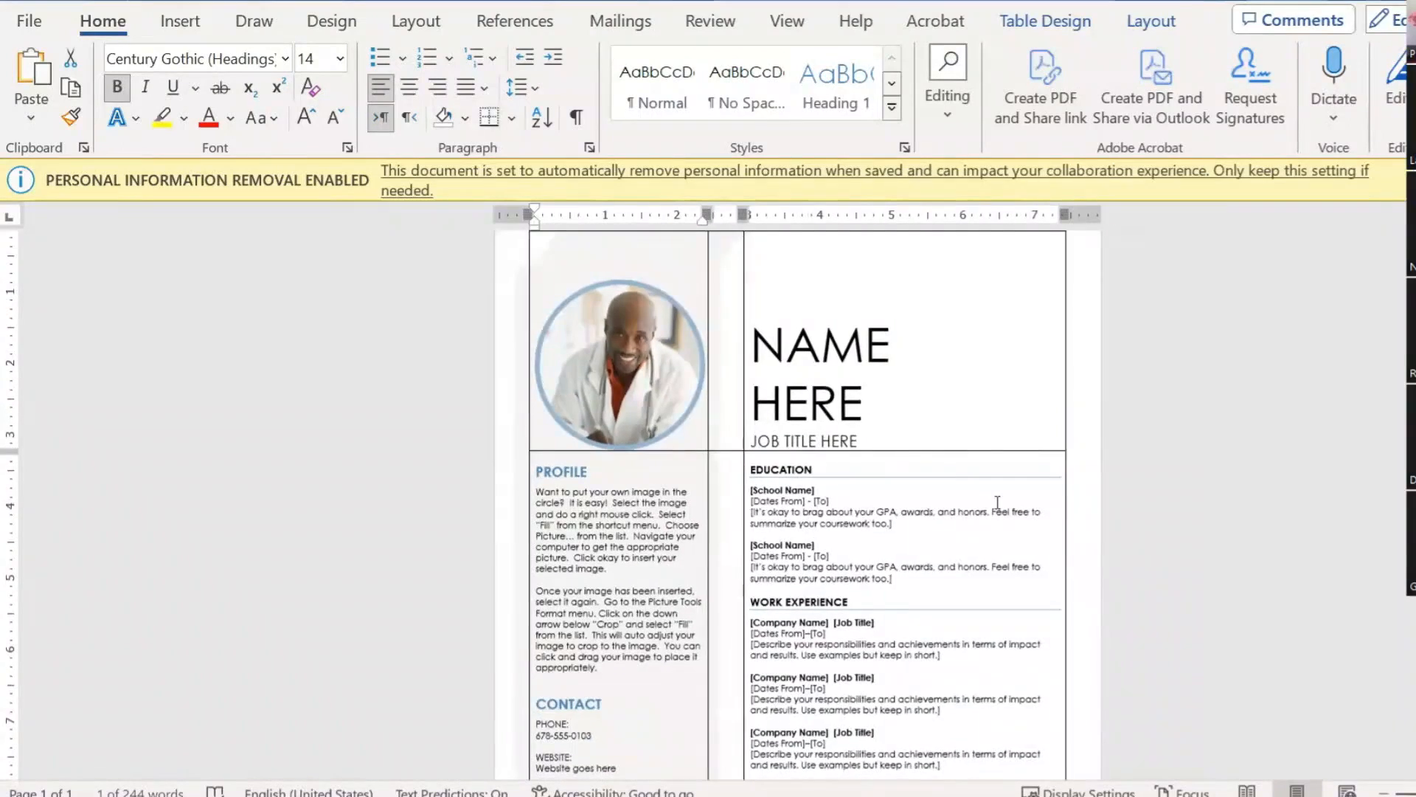
scroll(998, 502, "up", 2)
scroll(997, 502, "down", 3)
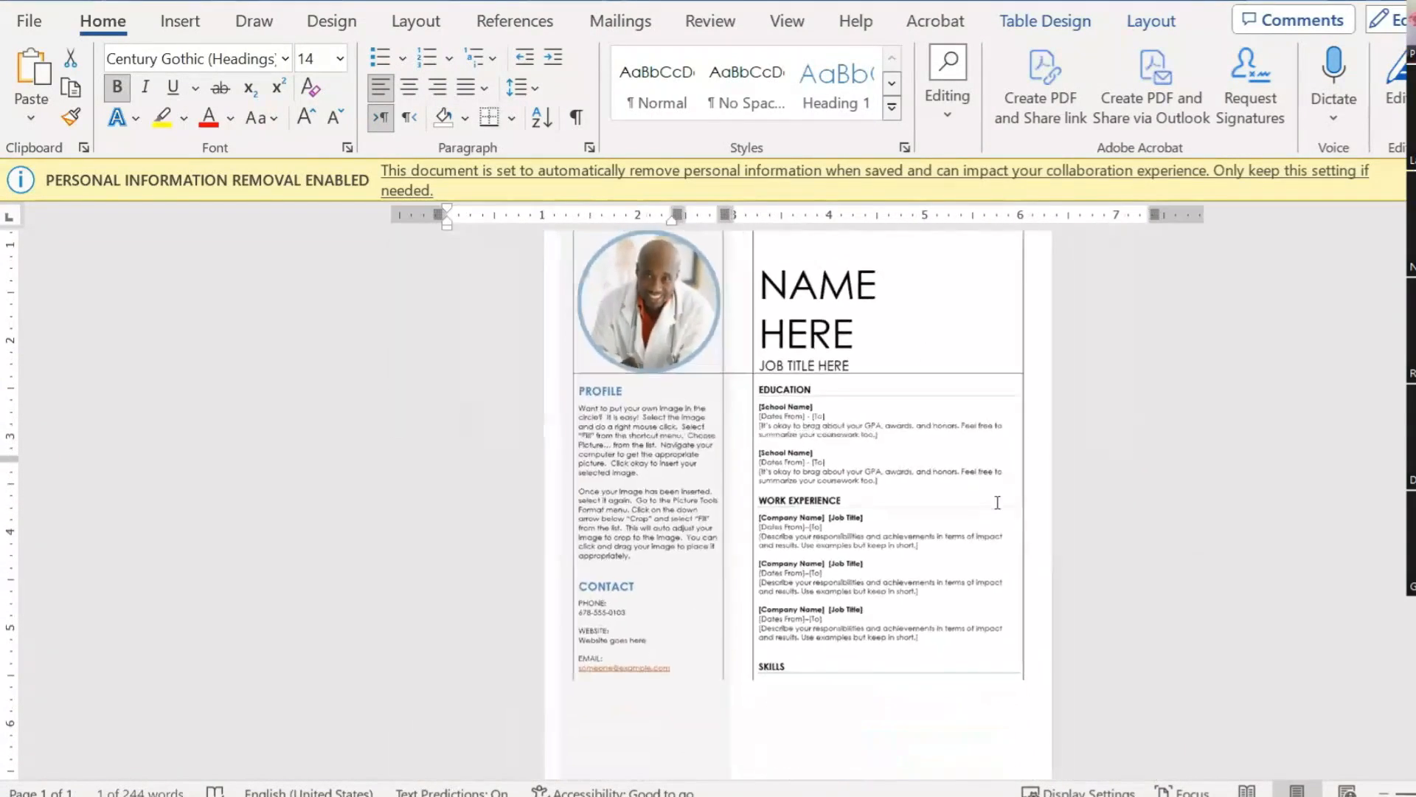
scroll(997, 501, "up", 4)
scroll(997, 502, "up", 4)
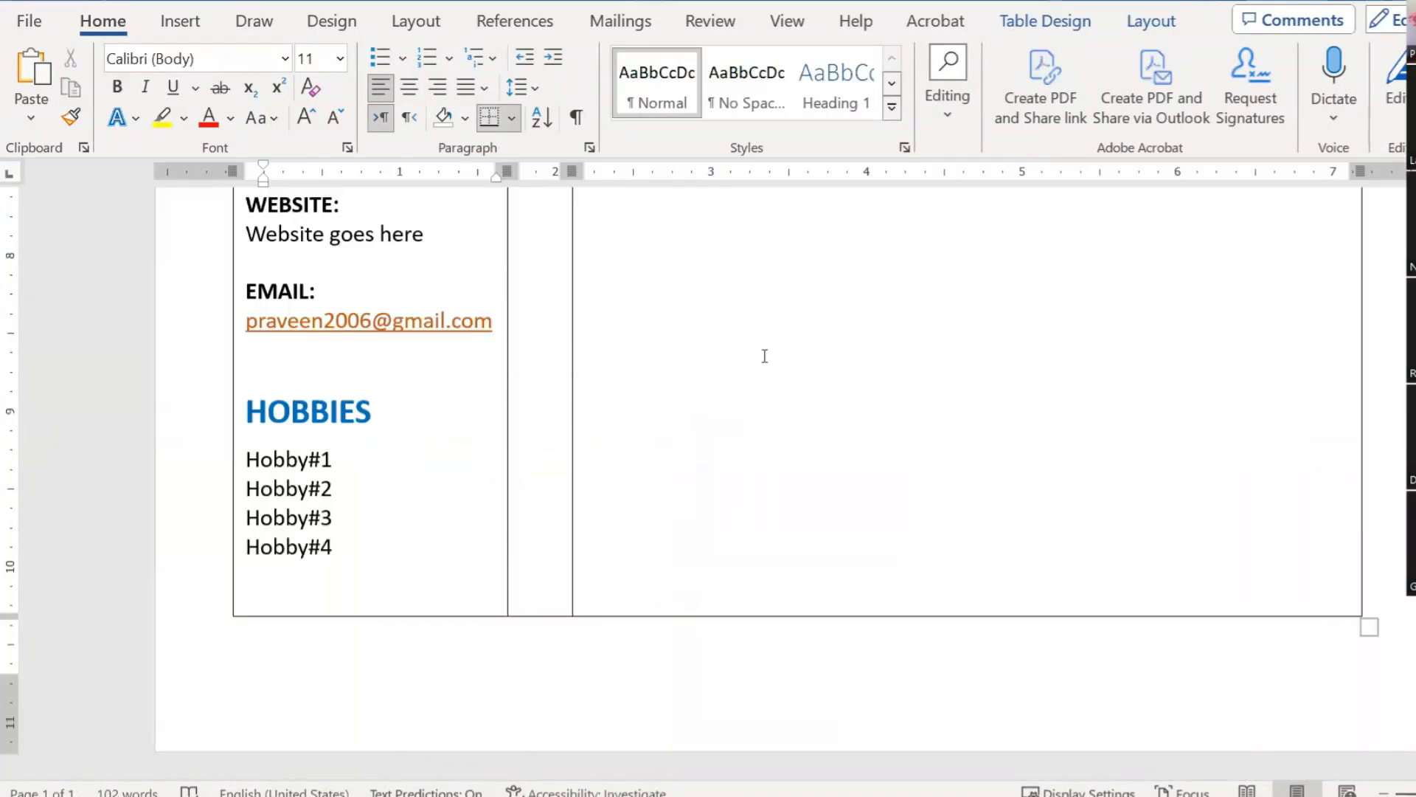
scroll(765, 356, "up", 15)
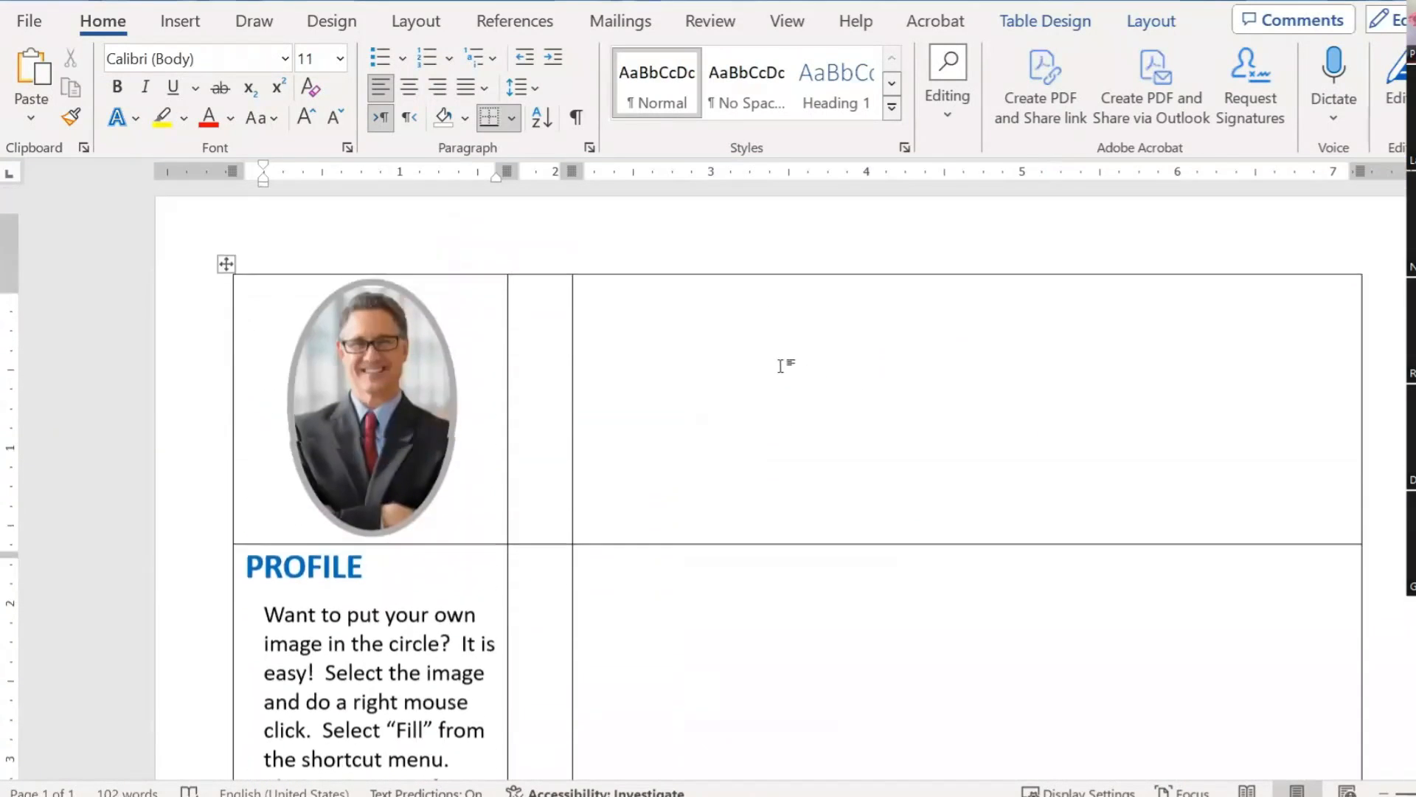
Step: Type the person's full name into the empty cell beside the photo
left_click(651, 443)
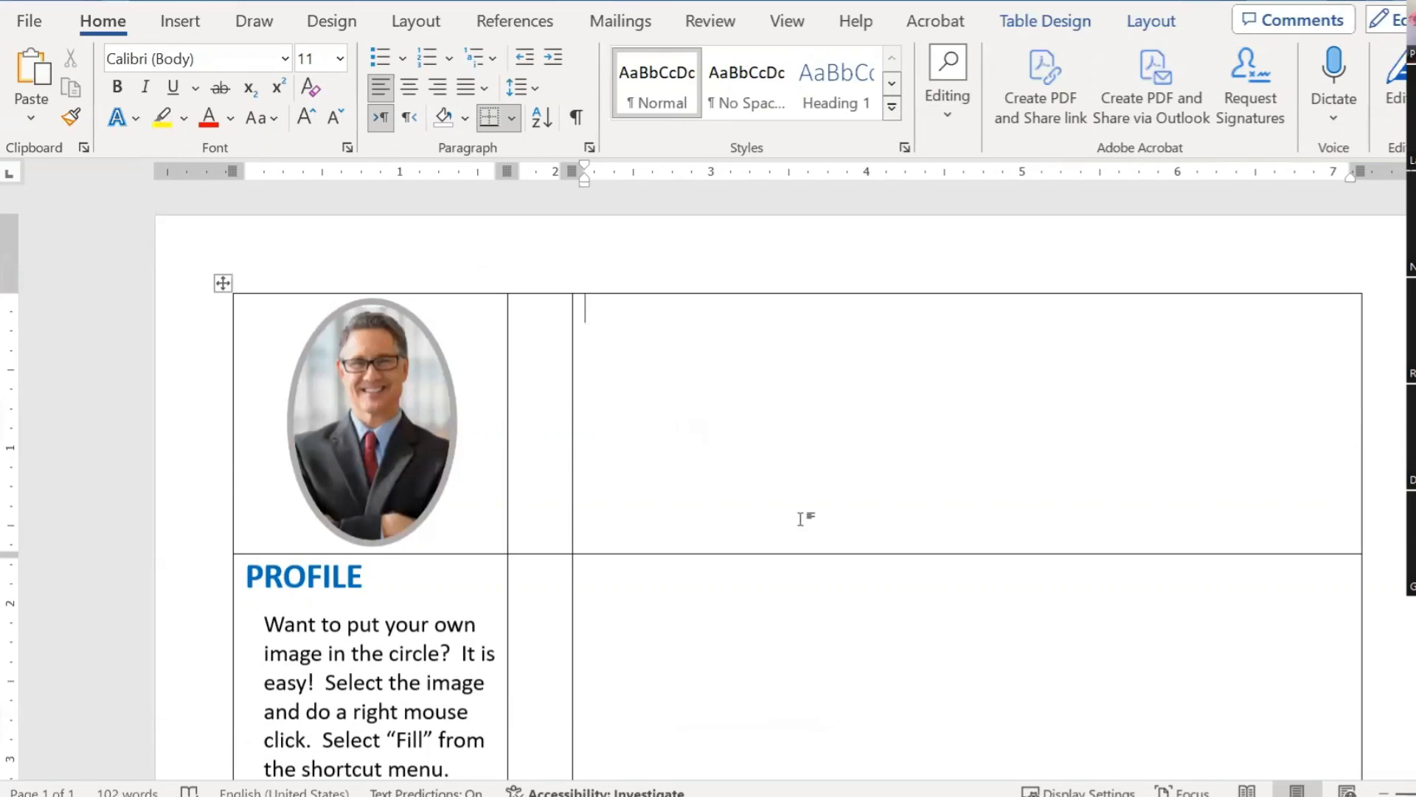
Step: Enlarge the name to 22 pt using Grow Font
left_click_drag(675, 311, 595, 316)
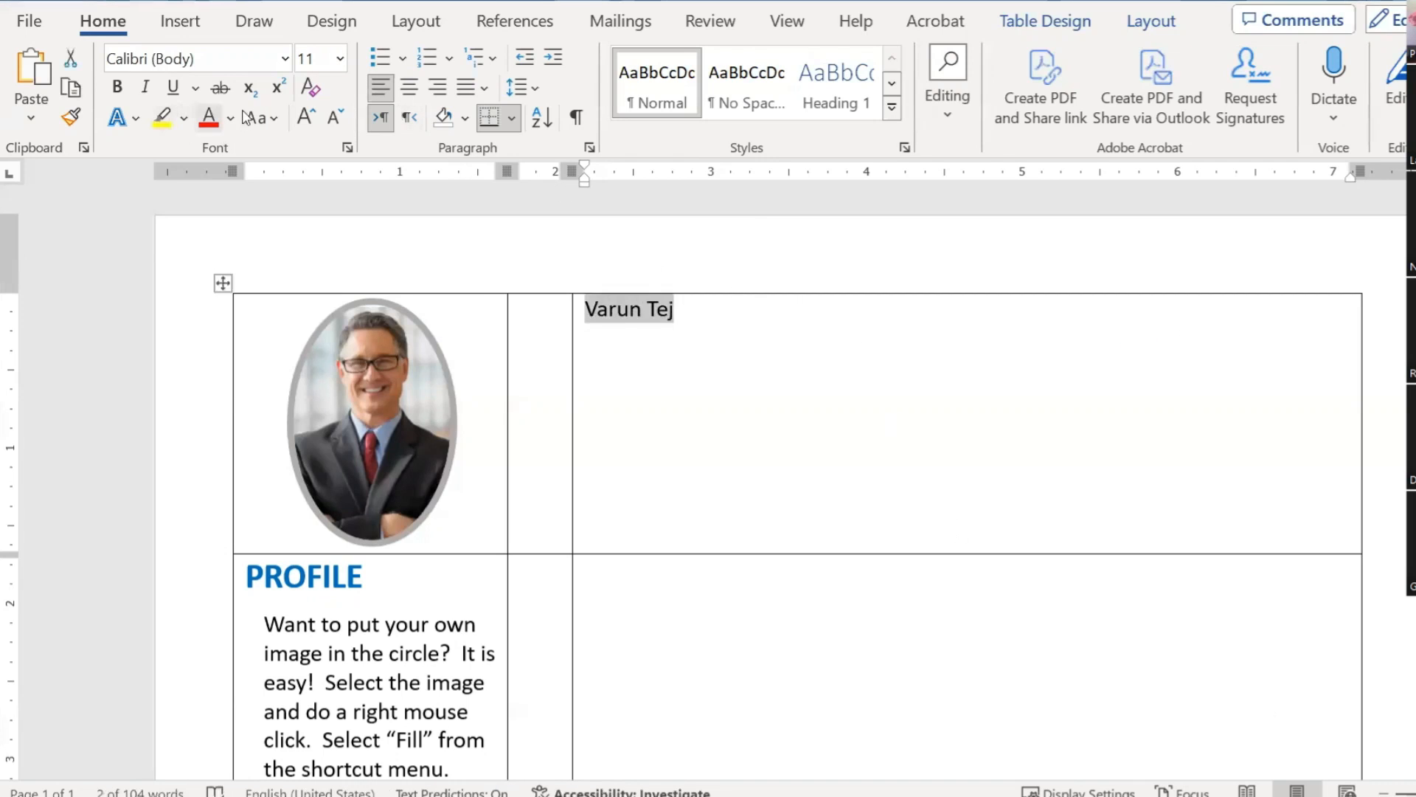
left_click(304, 118)
left_click(305, 118)
left_click(305, 118)
left_click(305, 118)
left_click(304, 118)
left_click(305, 118)
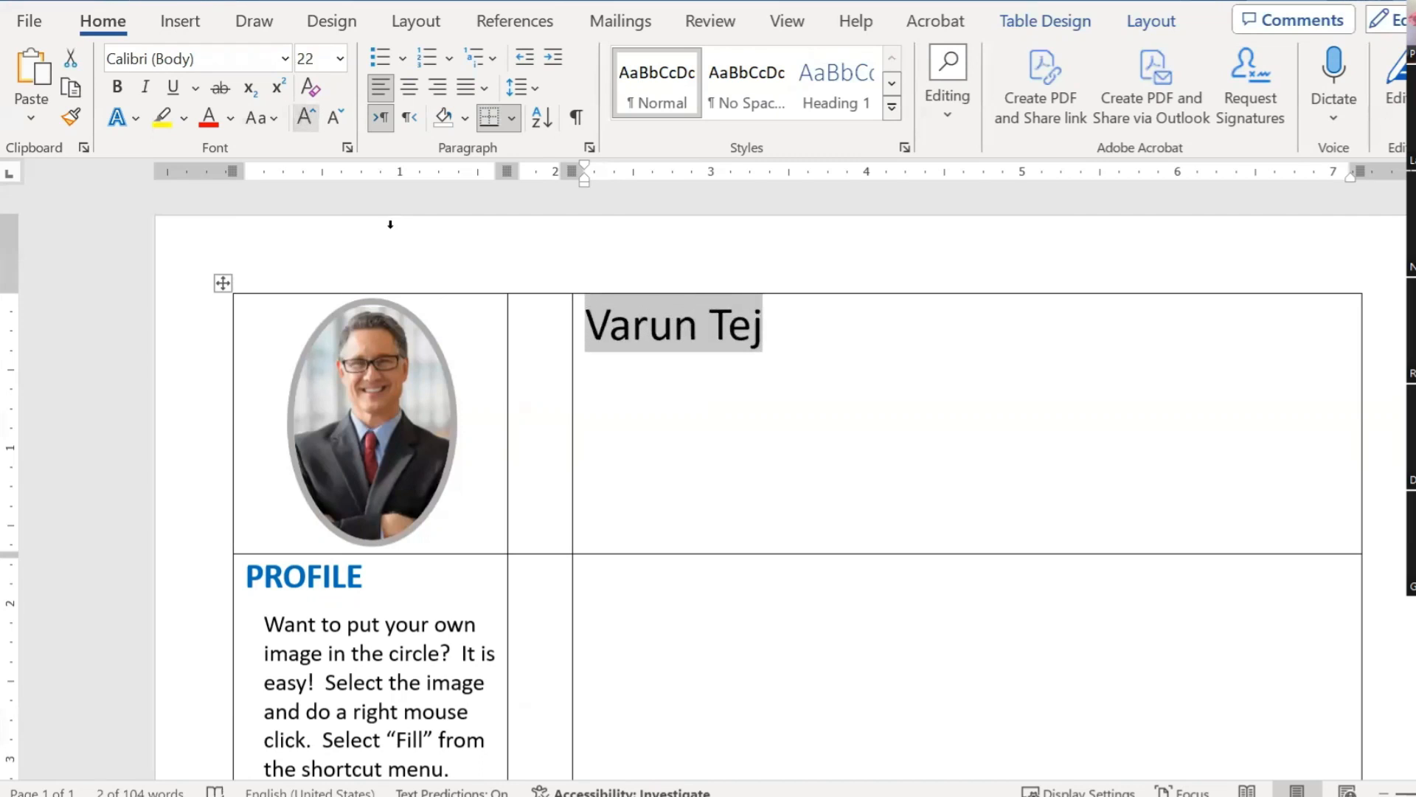
left_click(743, 387)
left_click(828, 452)
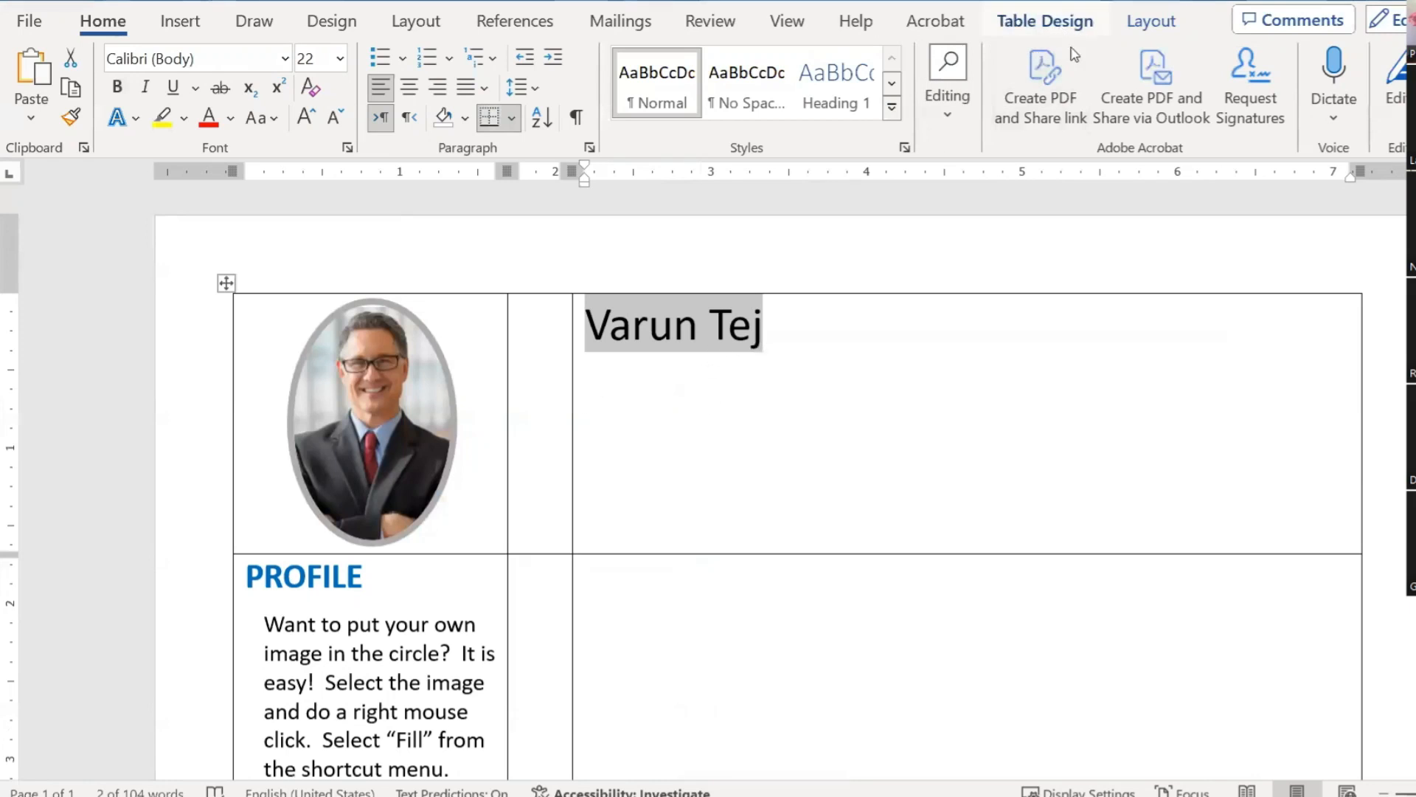
Step: Align the name cell Bottom Left and add 'Senior Marketing Executive' on a line below the name
left_click(1142, 29)
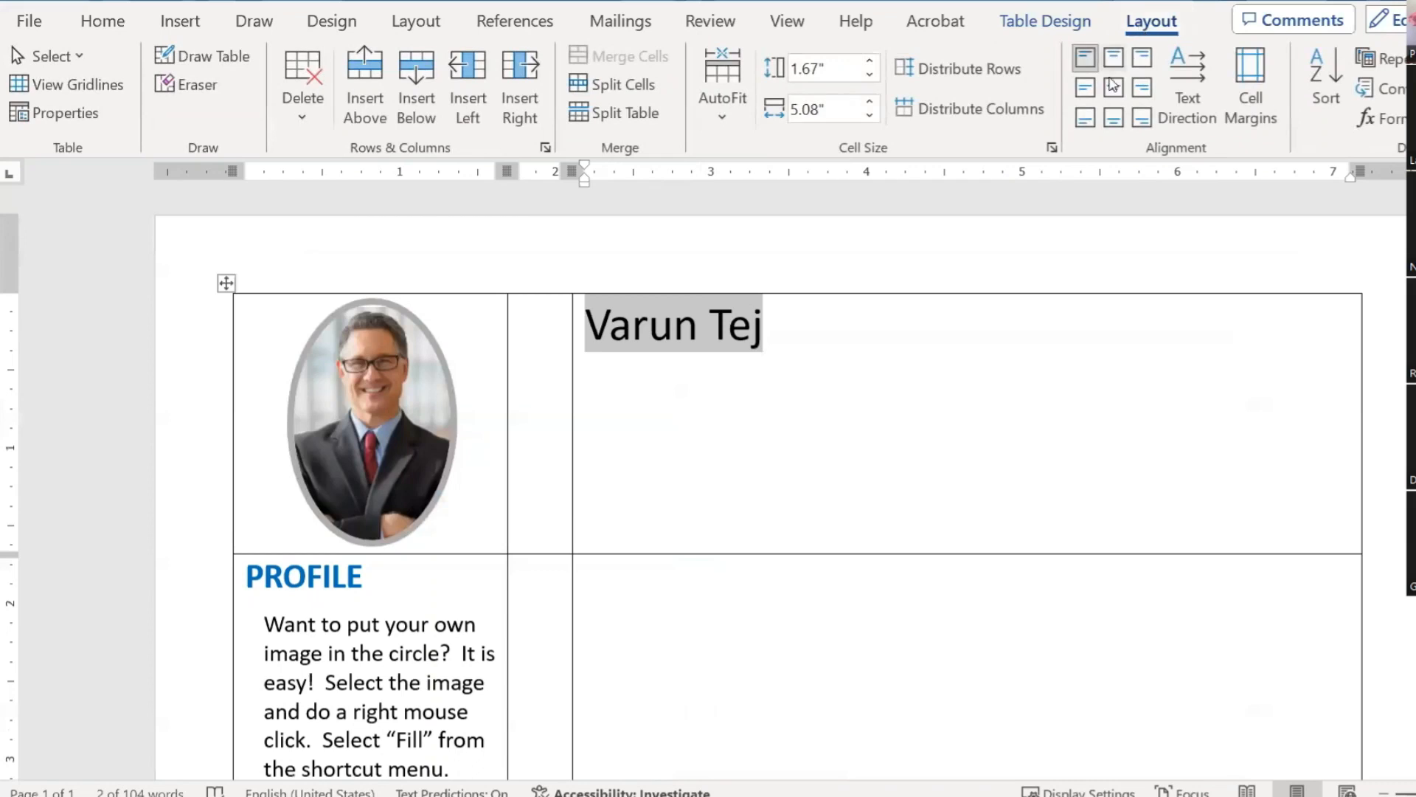
left_click(1086, 120)
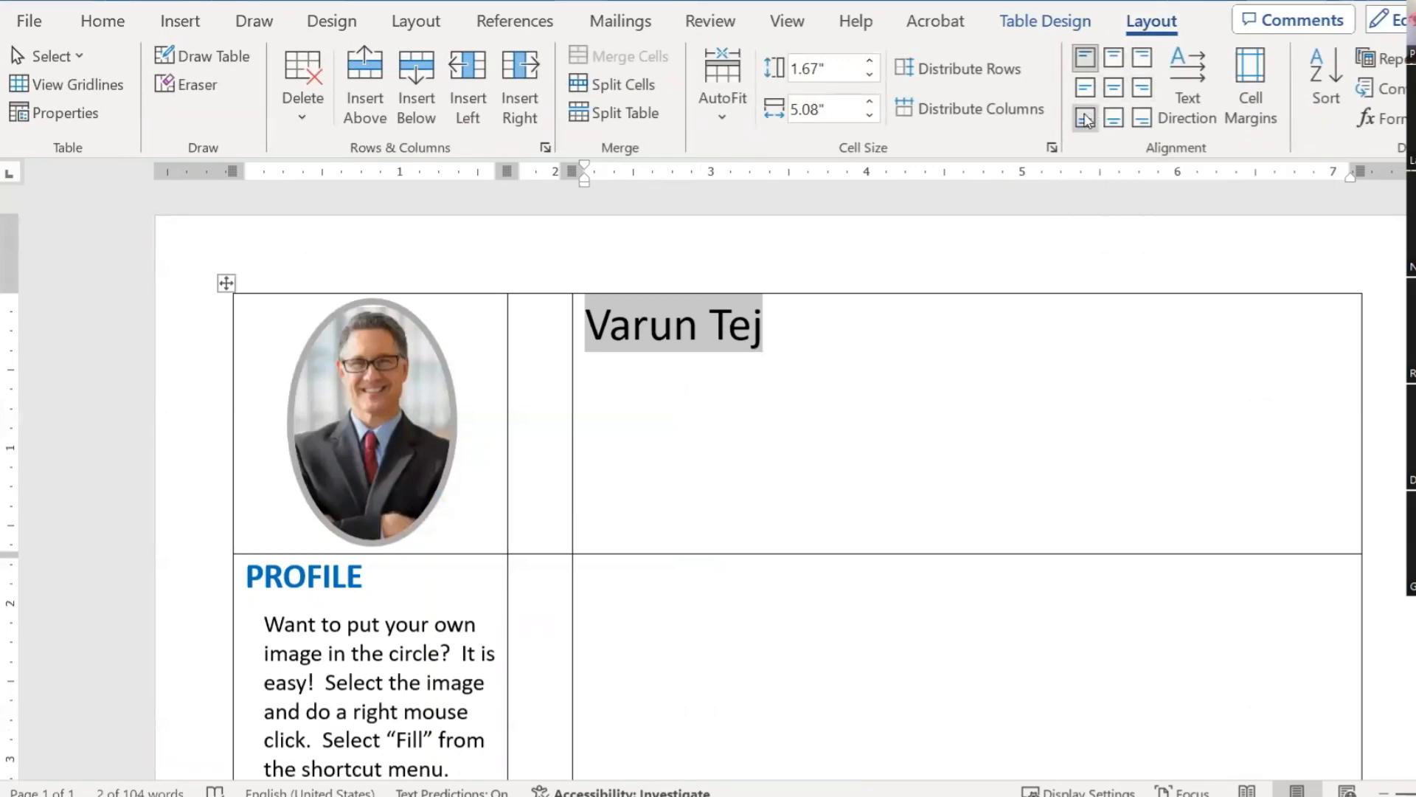
left_click(806, 523)
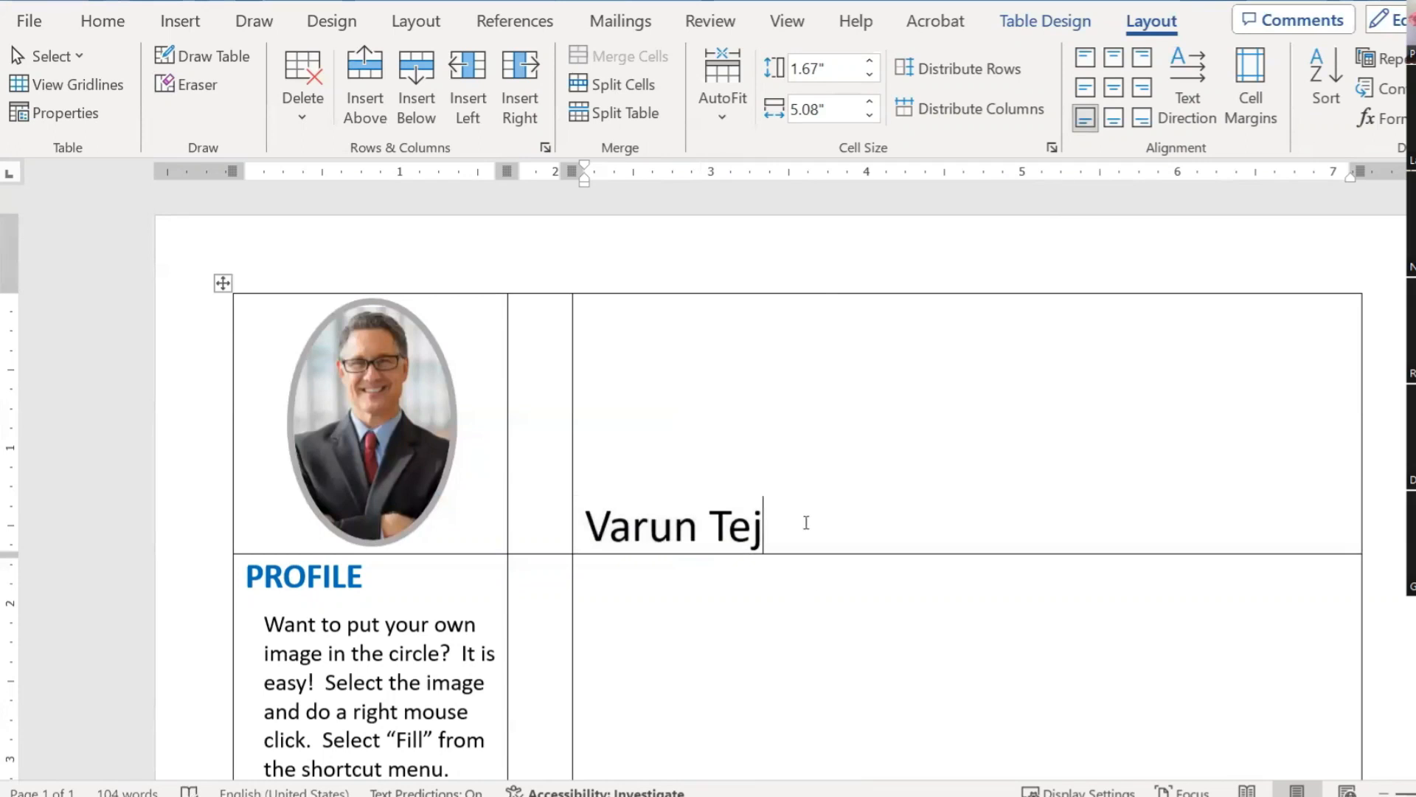
key("Return")
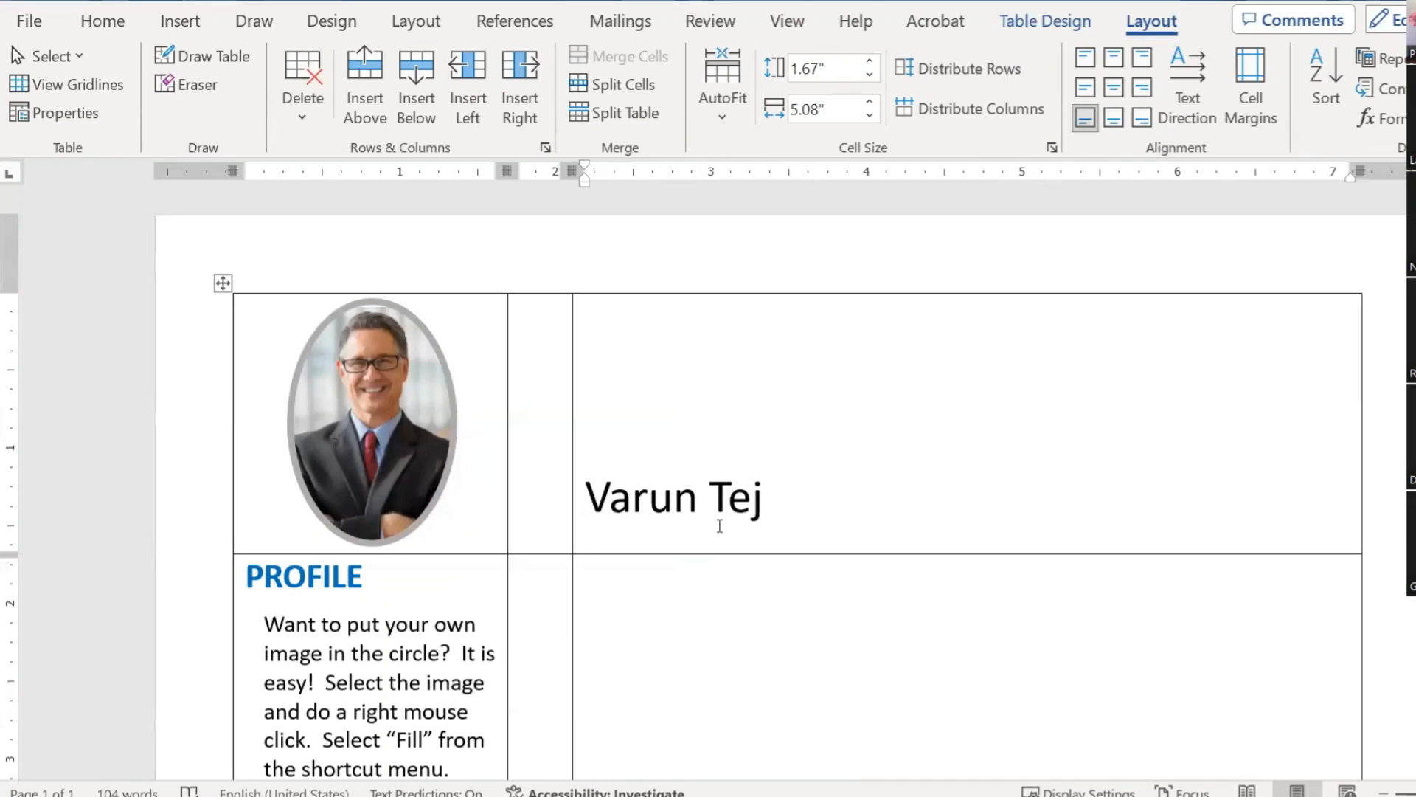
key("Return")
type("Senior Marketing Executive")
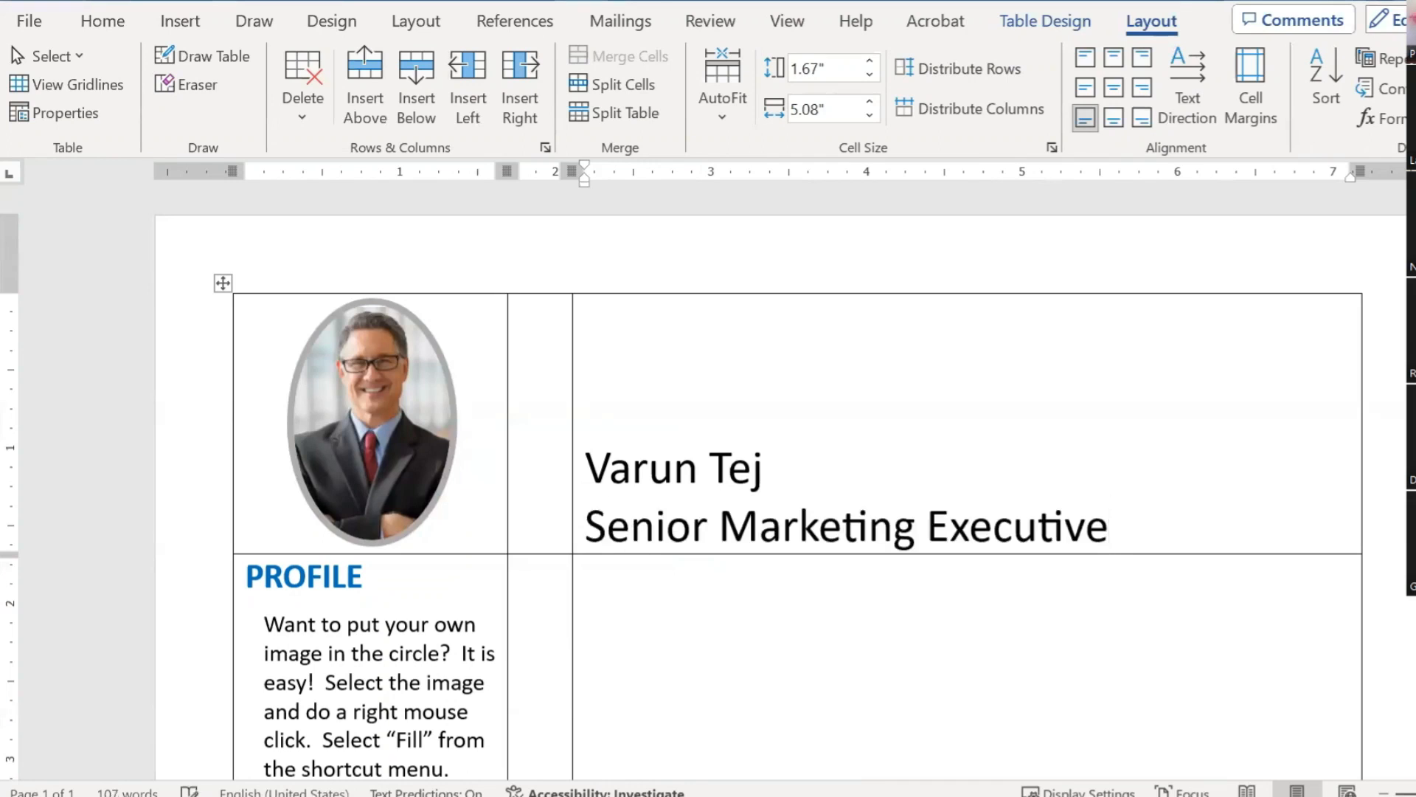
left_click_drag(765, 465, 678, 500)
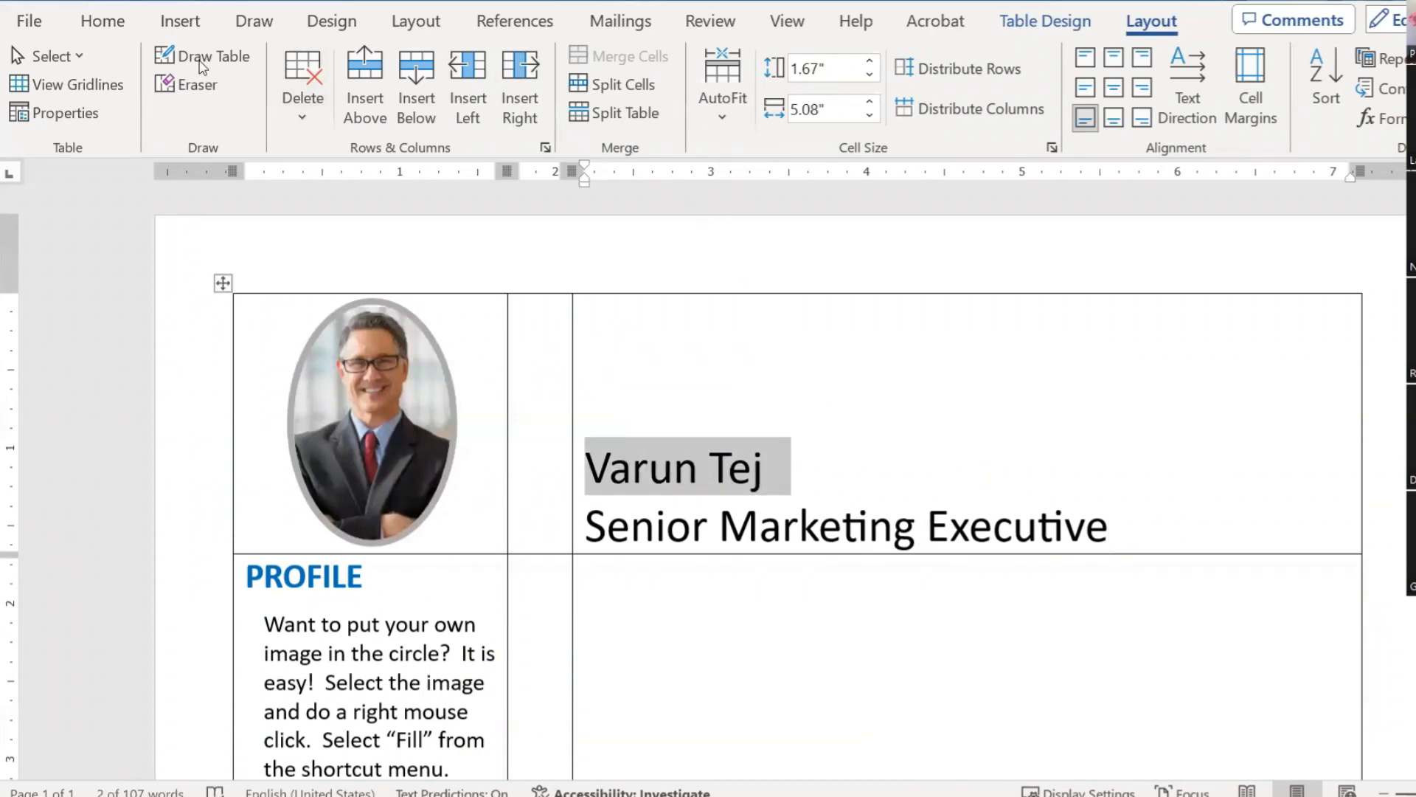
Step: Make the name bold and one size larger
left_click(102, 21)
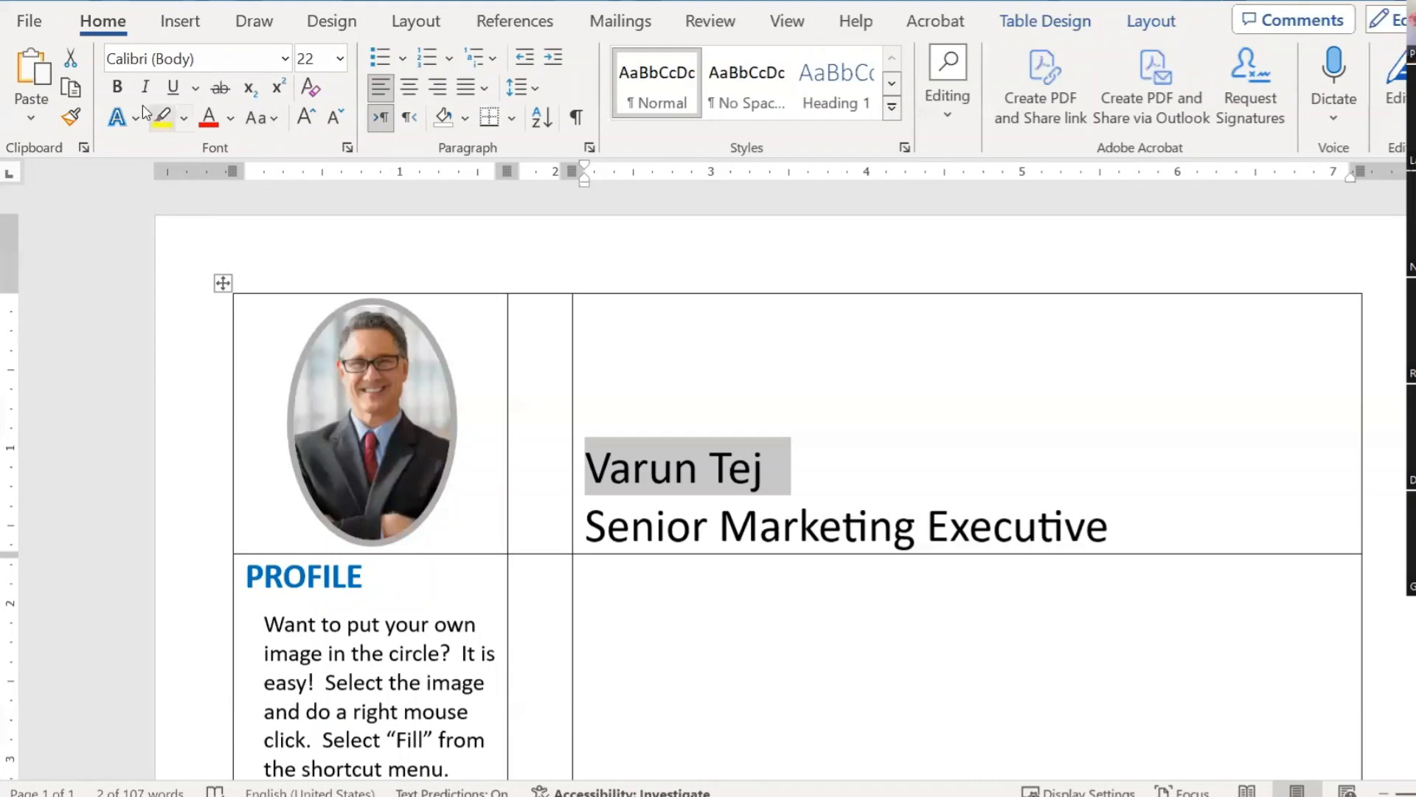
left_click(120, 88)
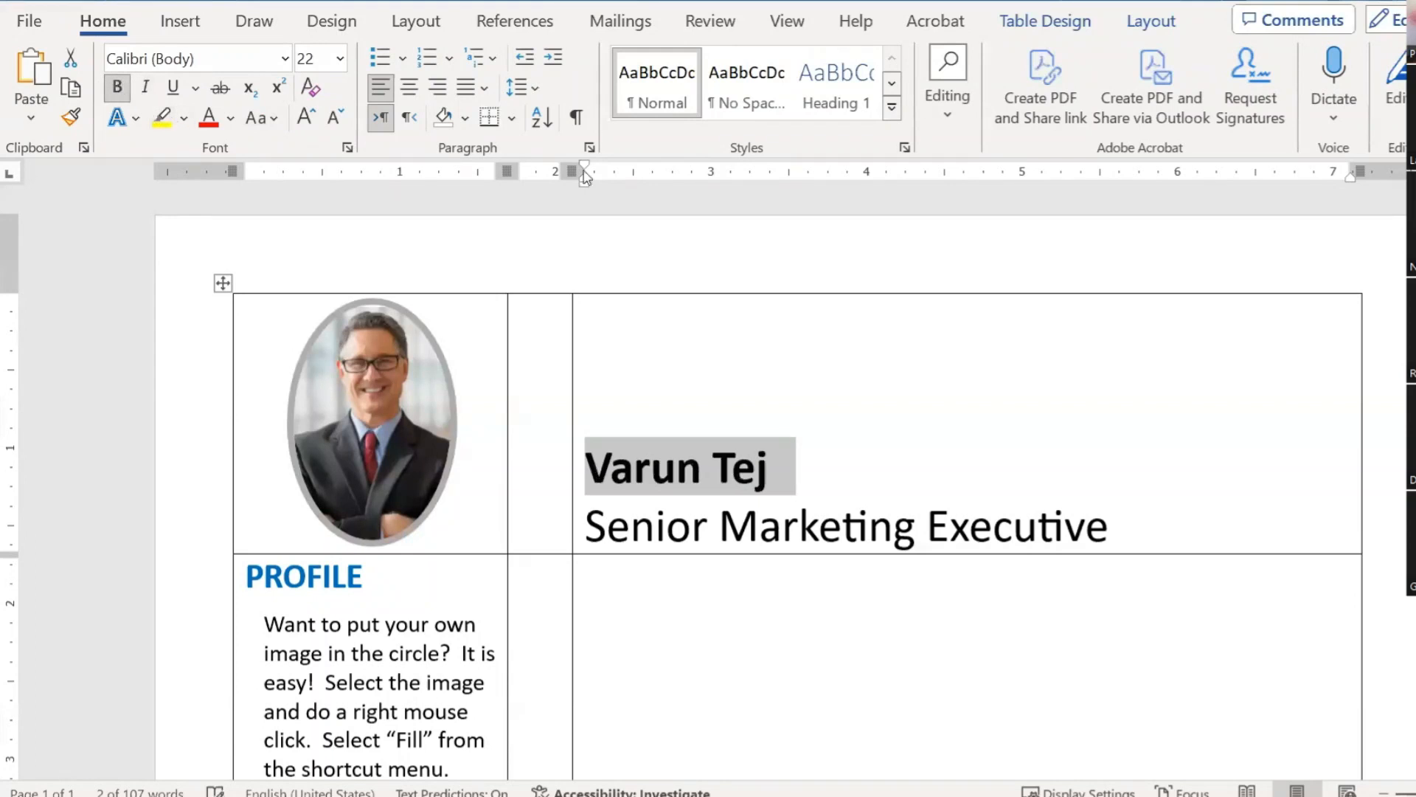
left_click(306, 117)
left_click(305, 117)
left_click(306, 118)
left_click(760, 525)
Step: Shrink the 'Senior Marketing Executive' title to 16 pt
left_click_drag(1106, 526, 583, 525)
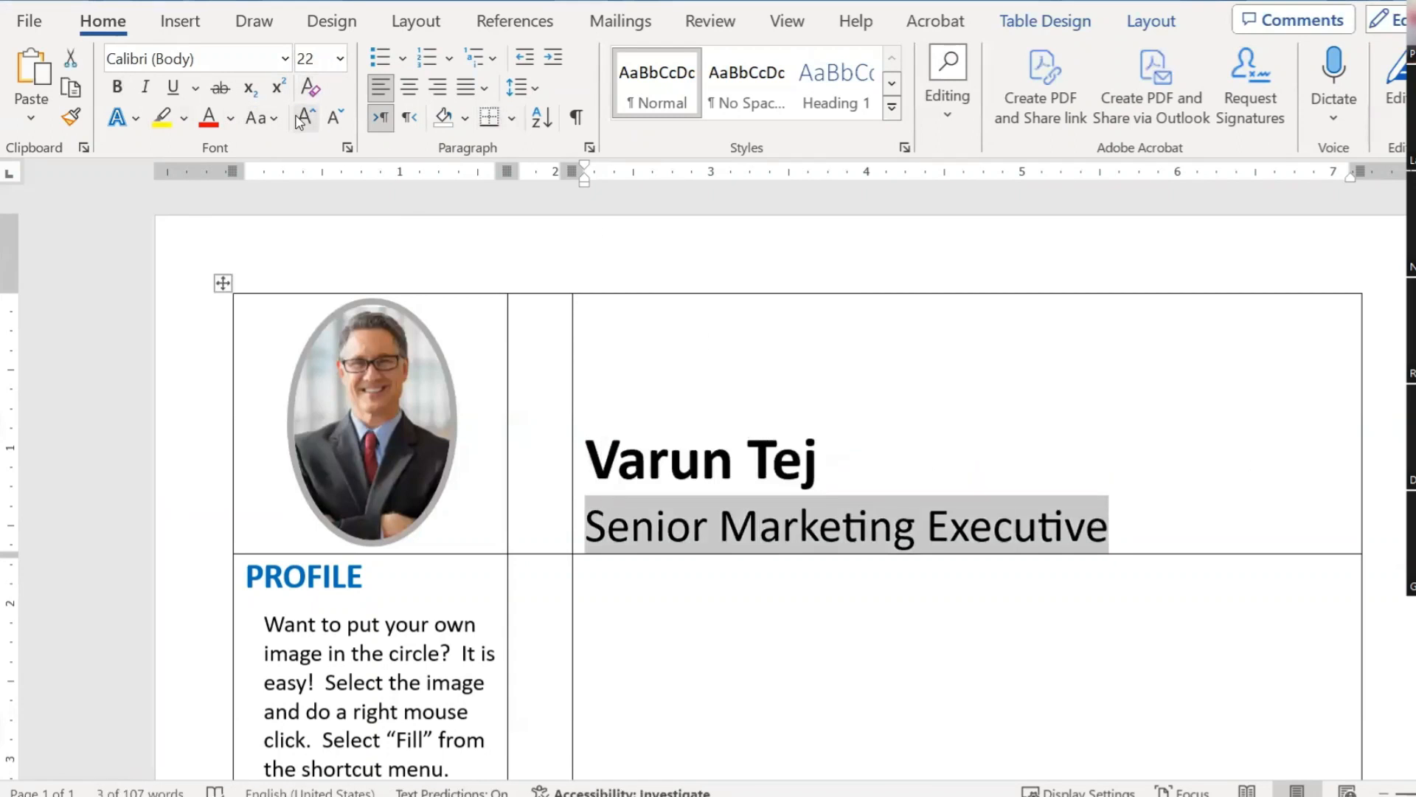
left_click(333, 118)
left_click(334, 118)
left_click(334, 118)
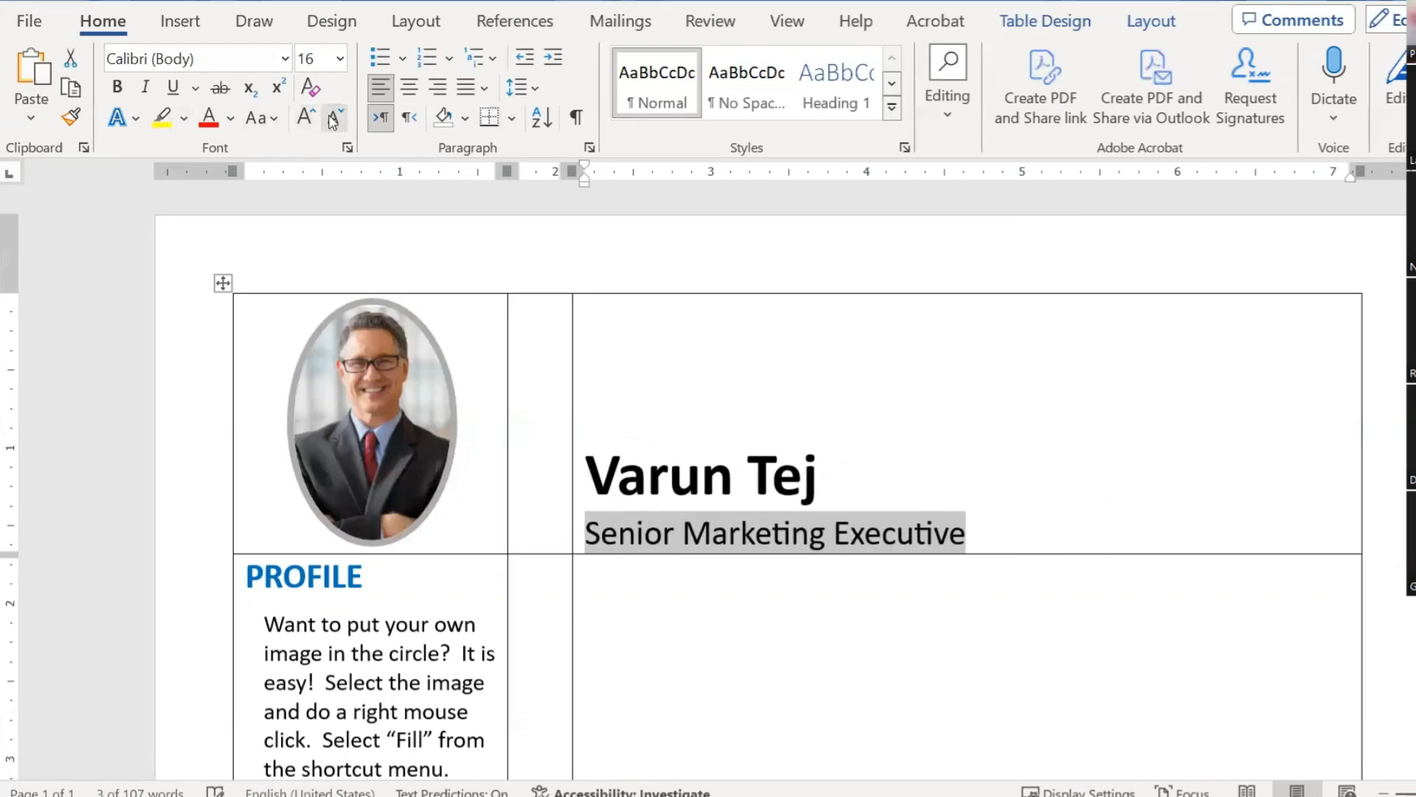
key("Right")
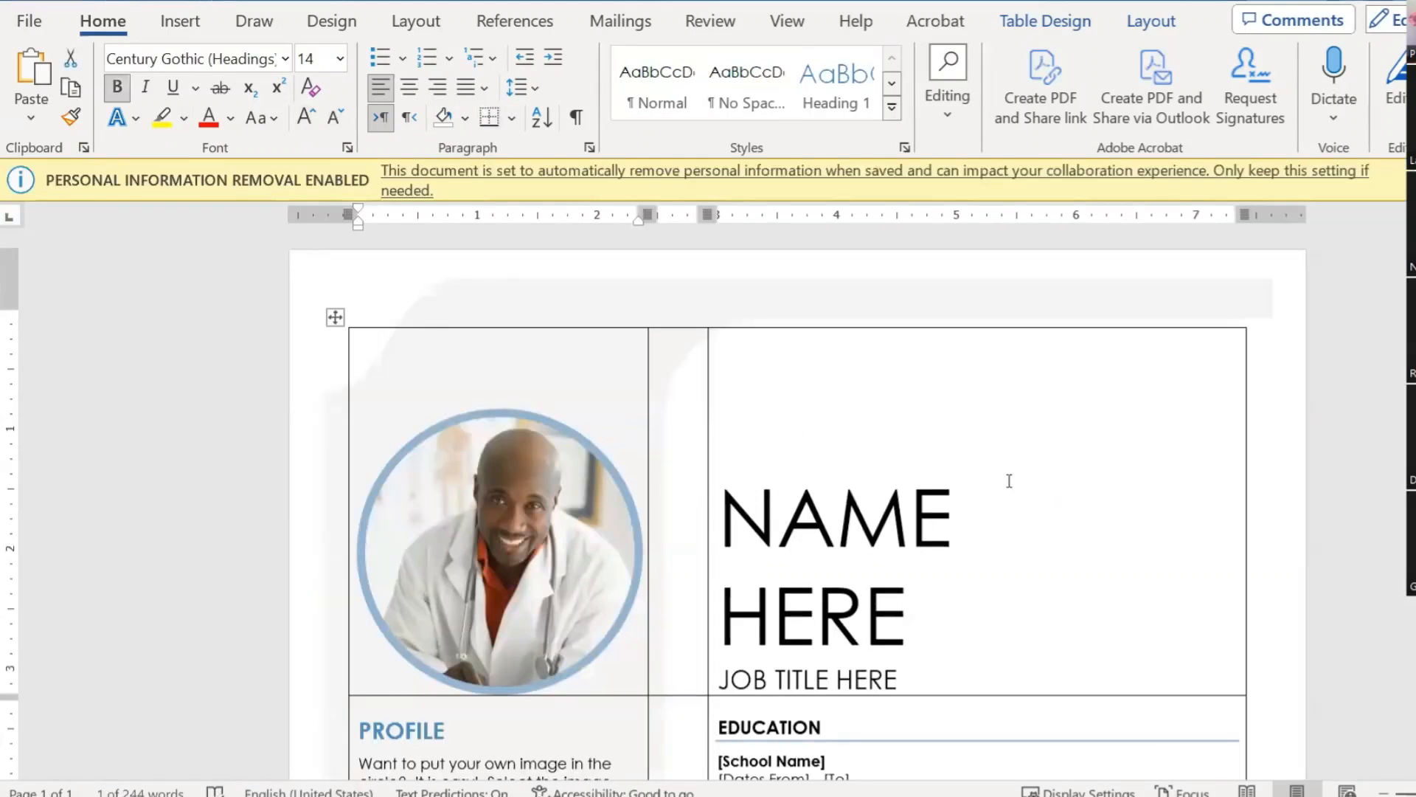
Step: Inspect the font and size of the sample's EDUCATION heading and placeholders, then scroll back
scroll(981, 539, "down", 3)
scroll(912, 511, "down", 1)
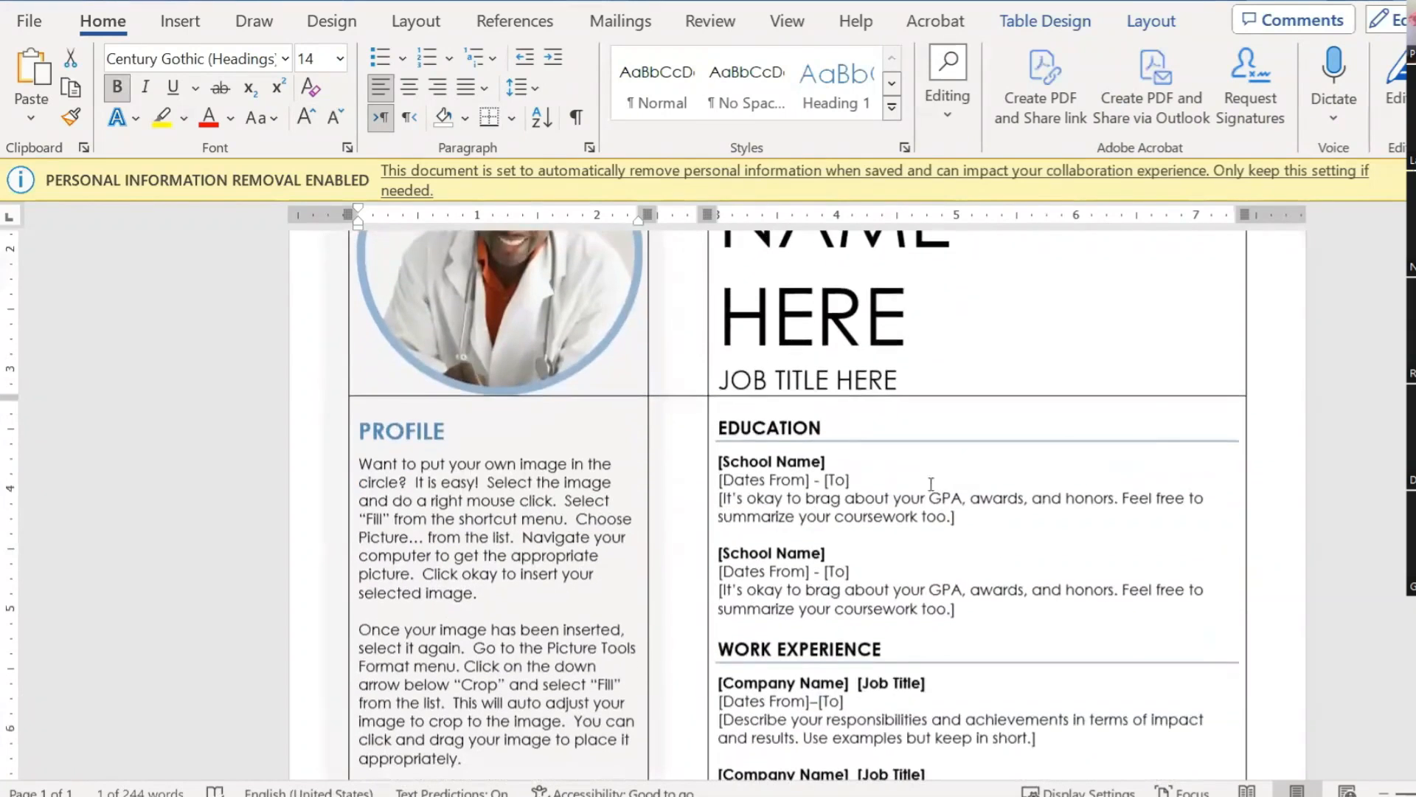
double_click(789, 433)
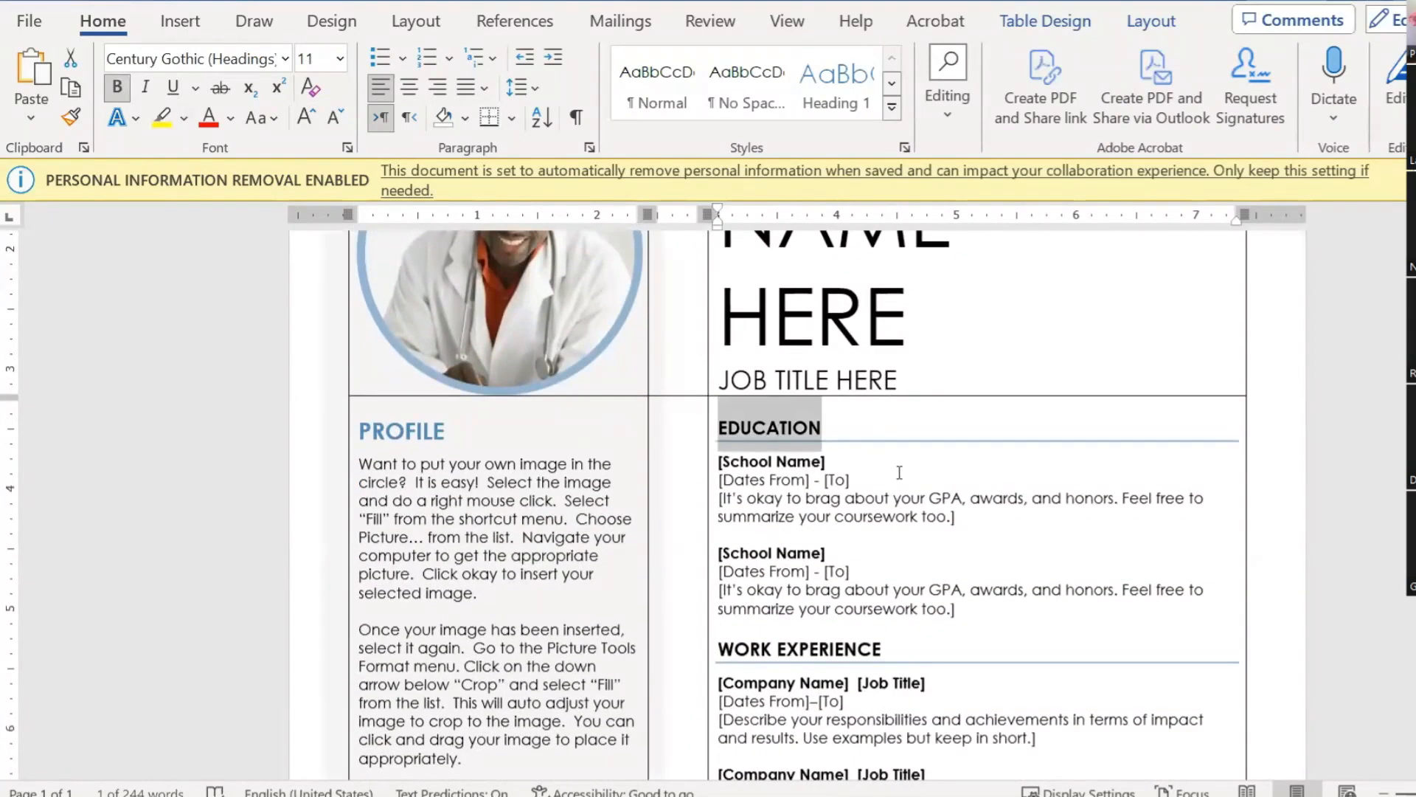
left_click(805, 481)
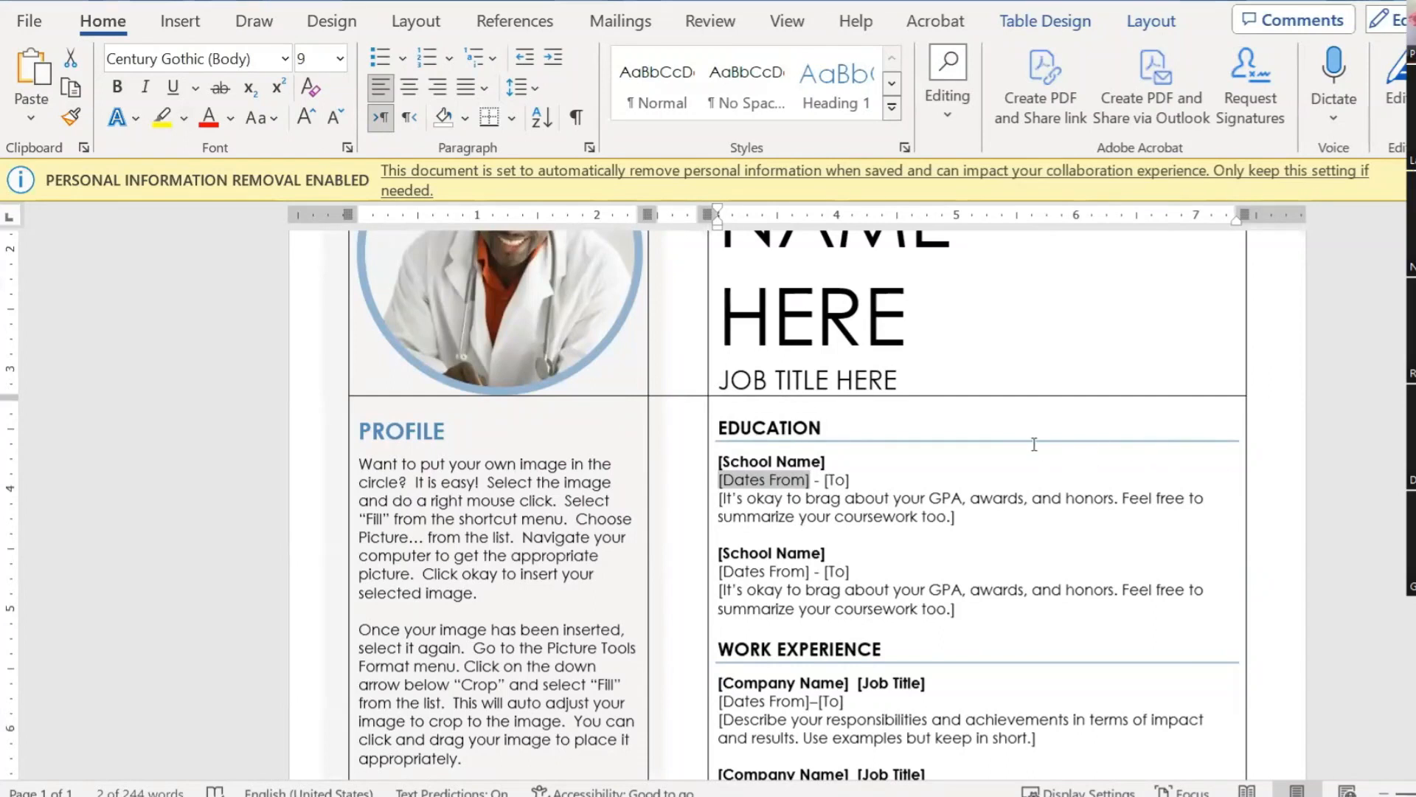
left_click(904, 502)
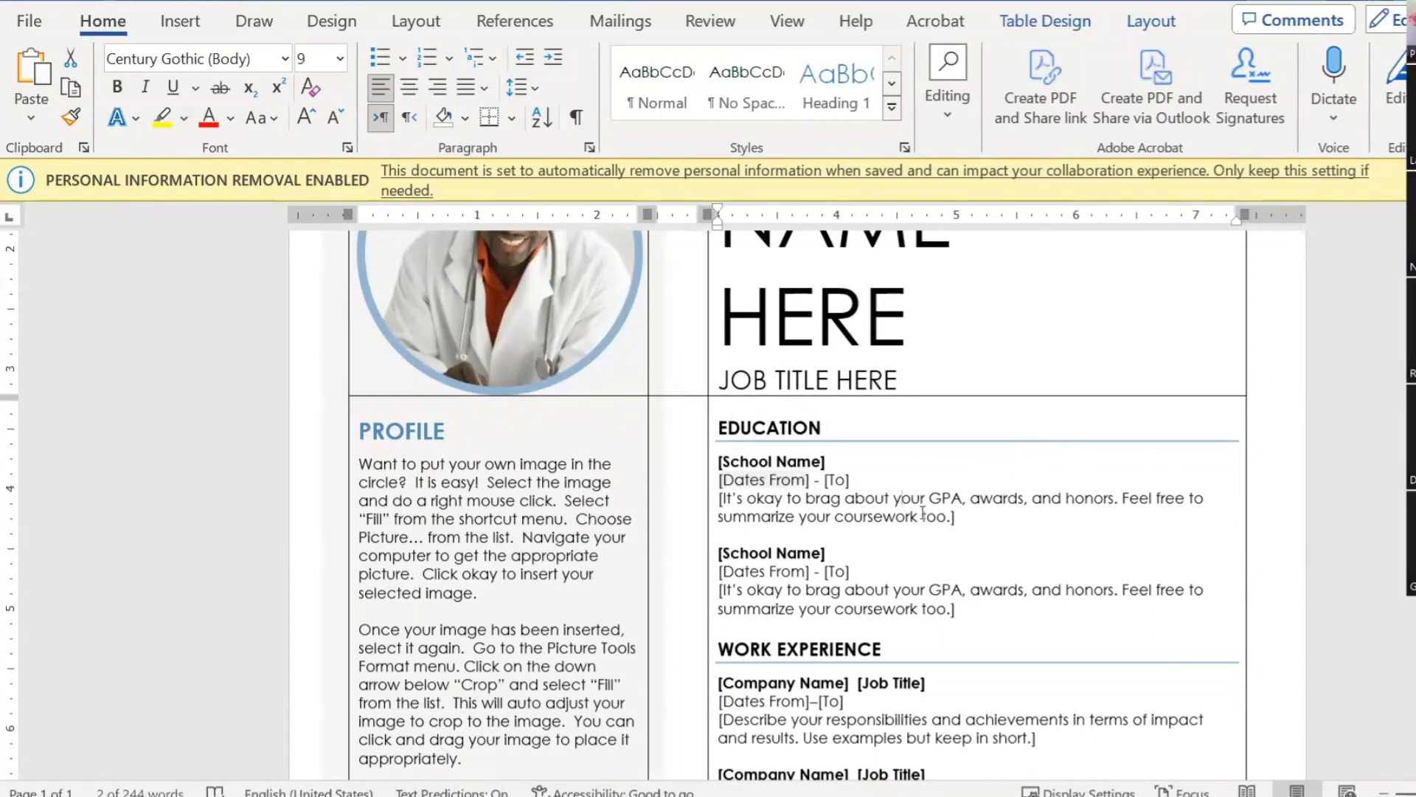
left_click(992, 537)
scroll(992, 538, "down", 2)
scroll(994, 536, "up", 2)
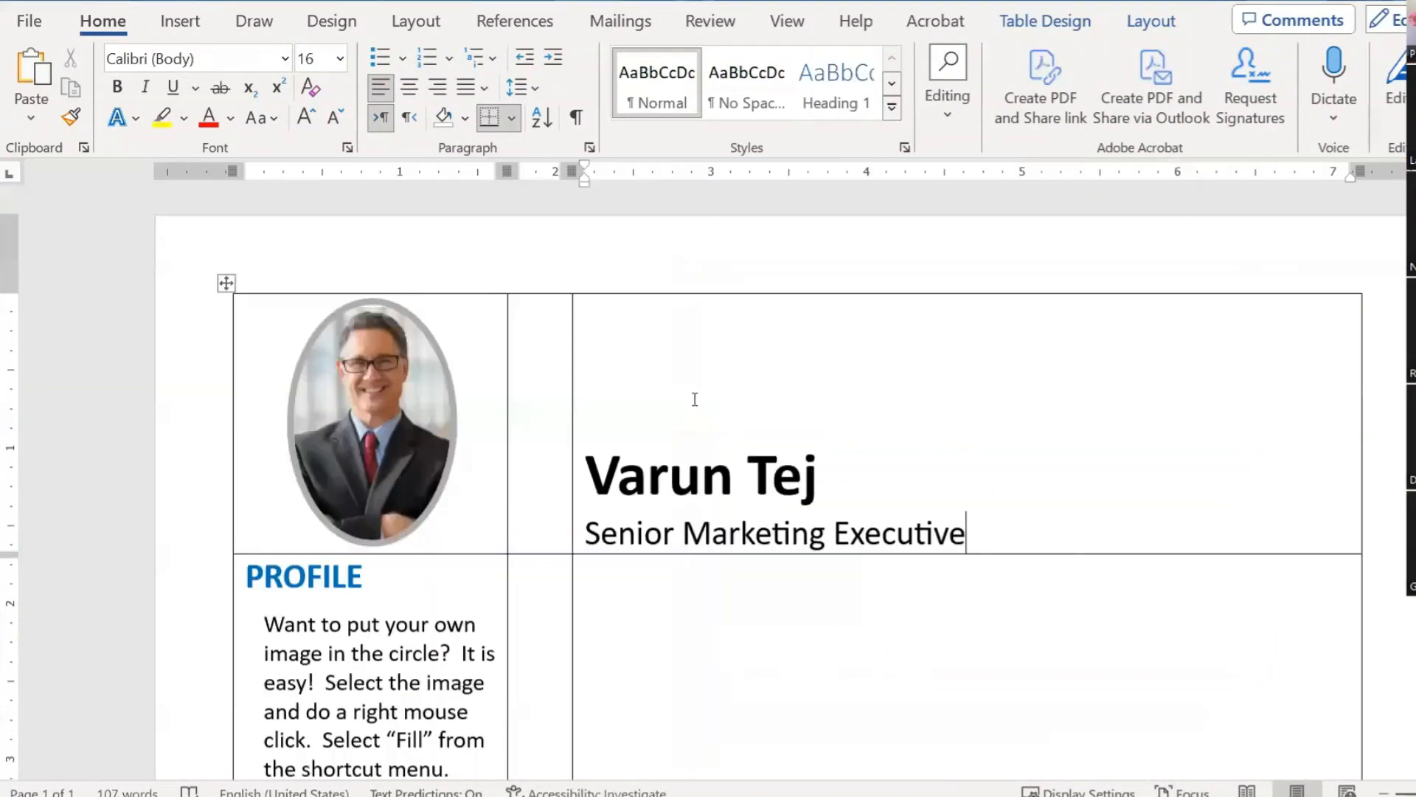
scroll(693, 398, "up", 3)
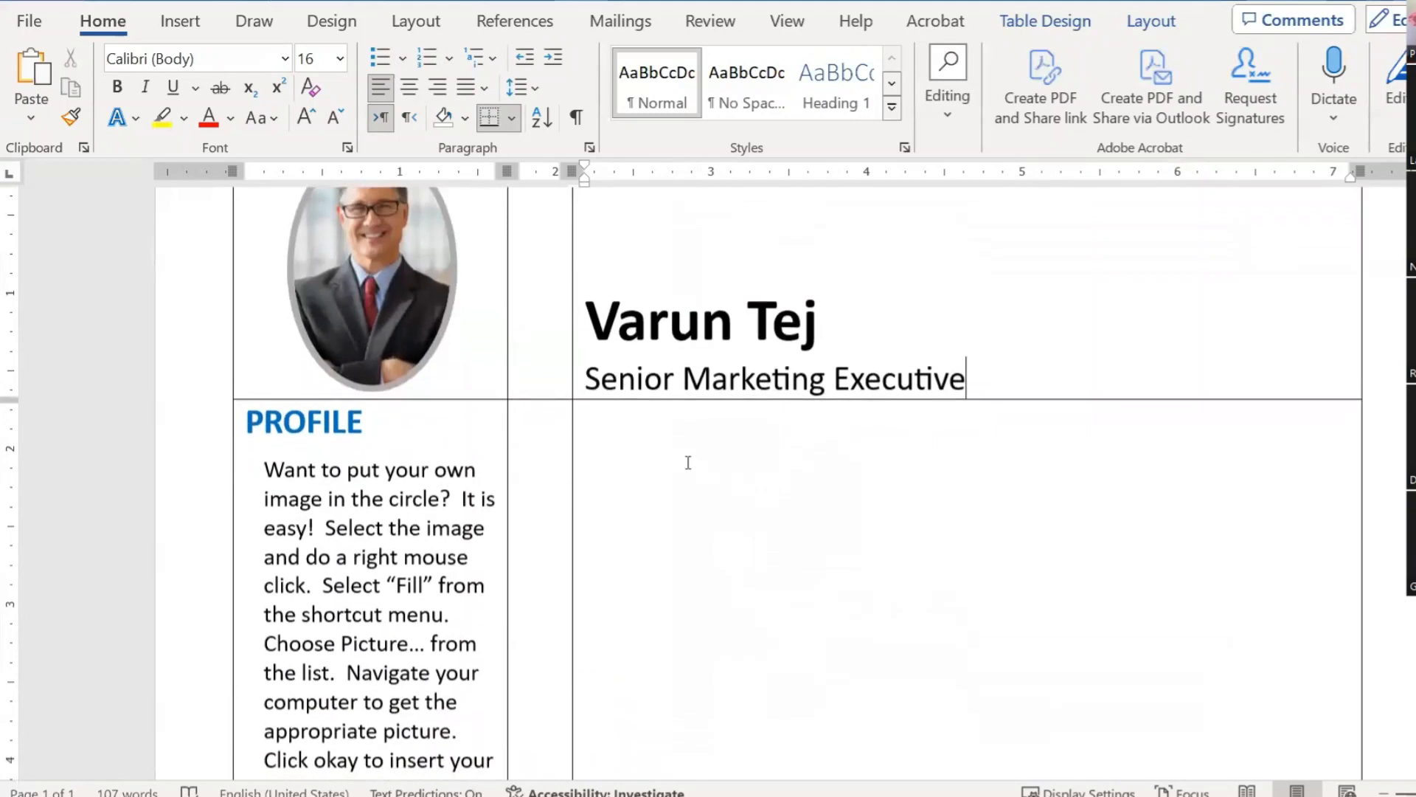
Step: Type 'EDUCATION' in the cell below the job title and make it bold
left_click(764, 462)
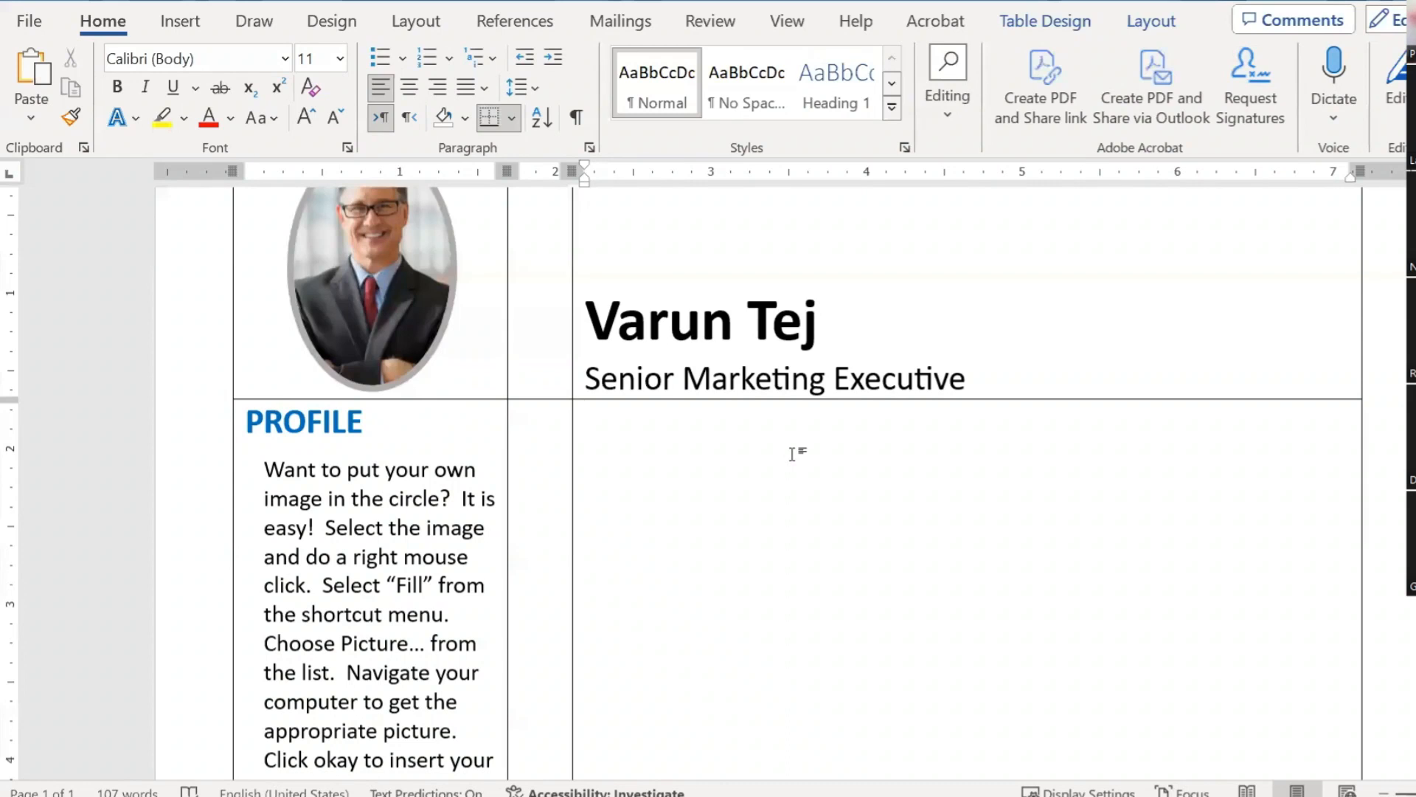
type("EDUCATON")
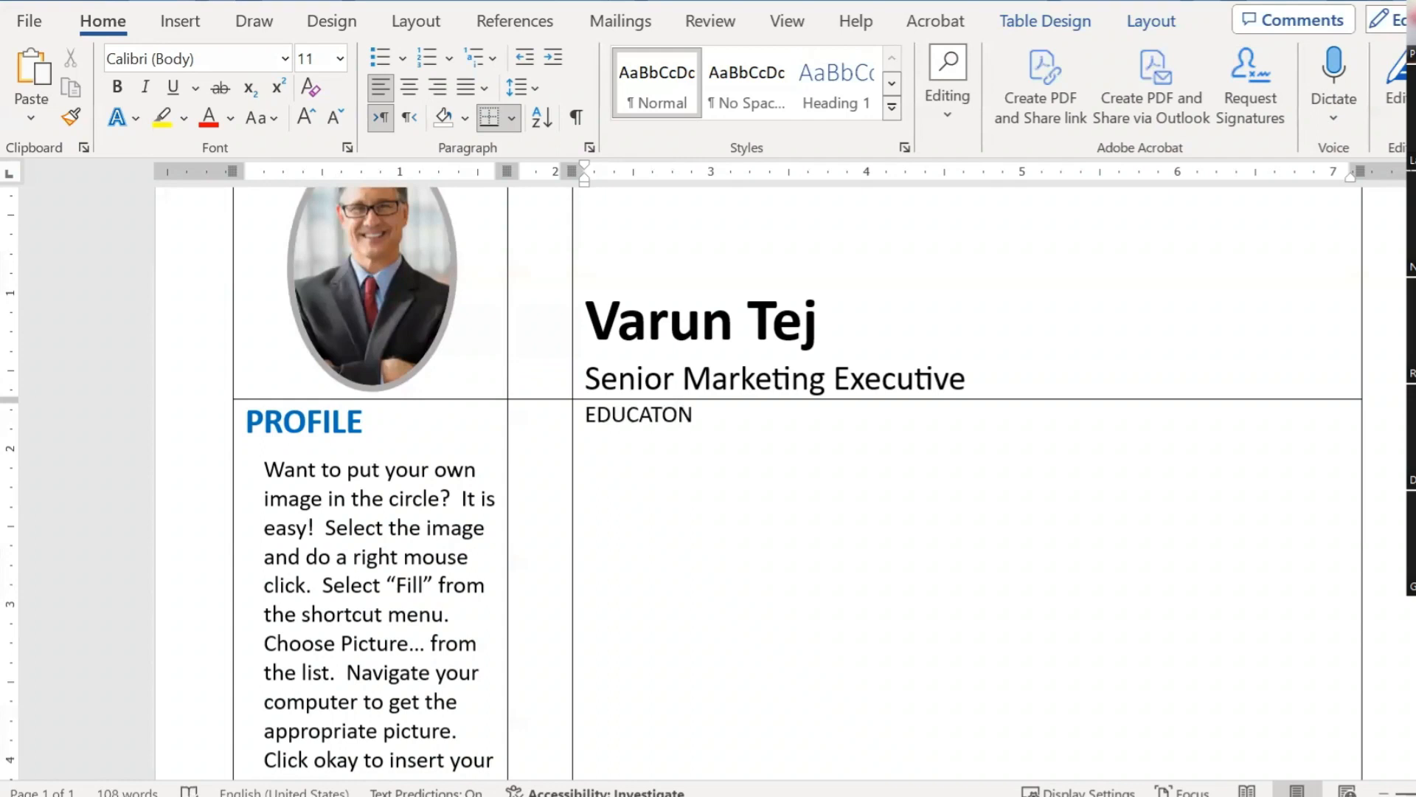
type("I")
left_click_drag(698, 415, 586, 415)
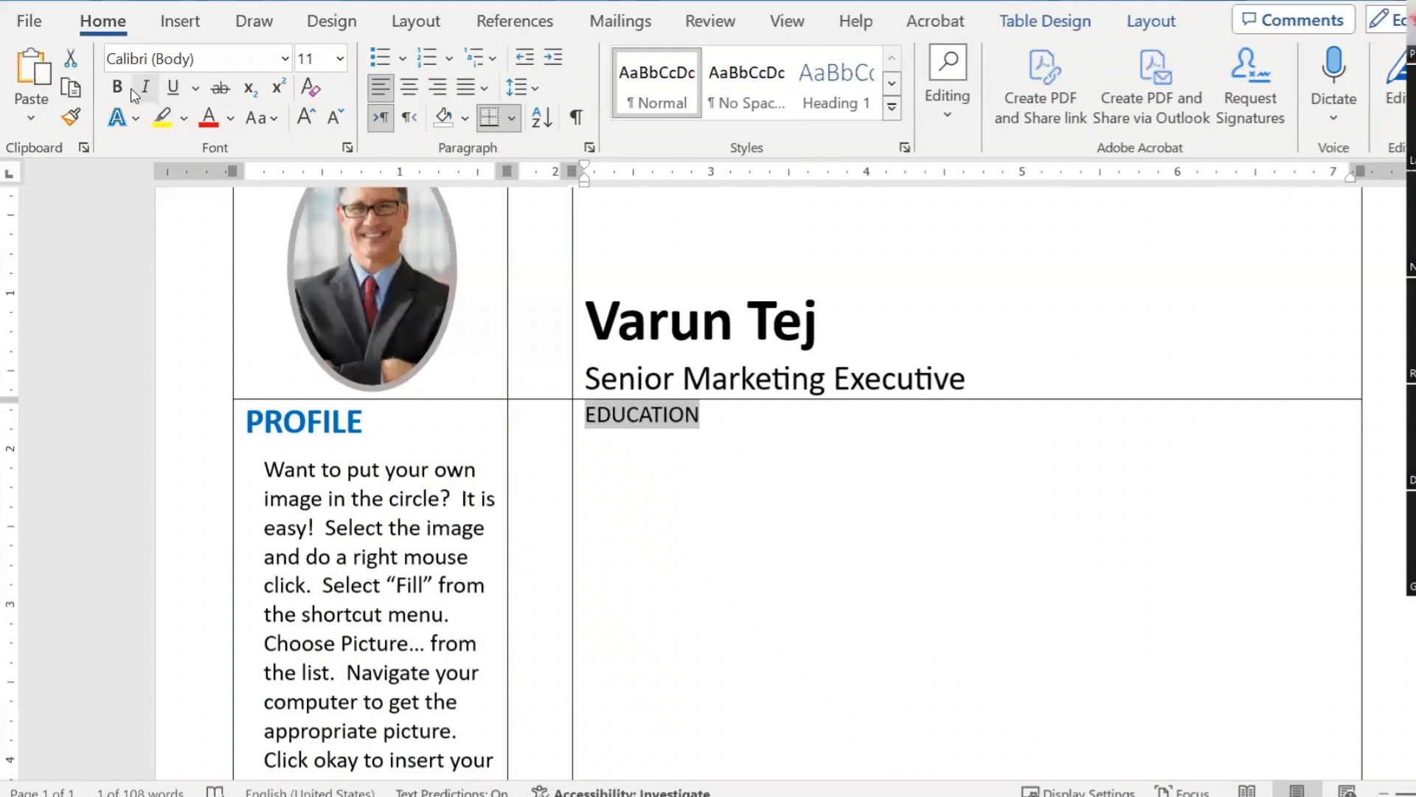
left_click(117, 87)
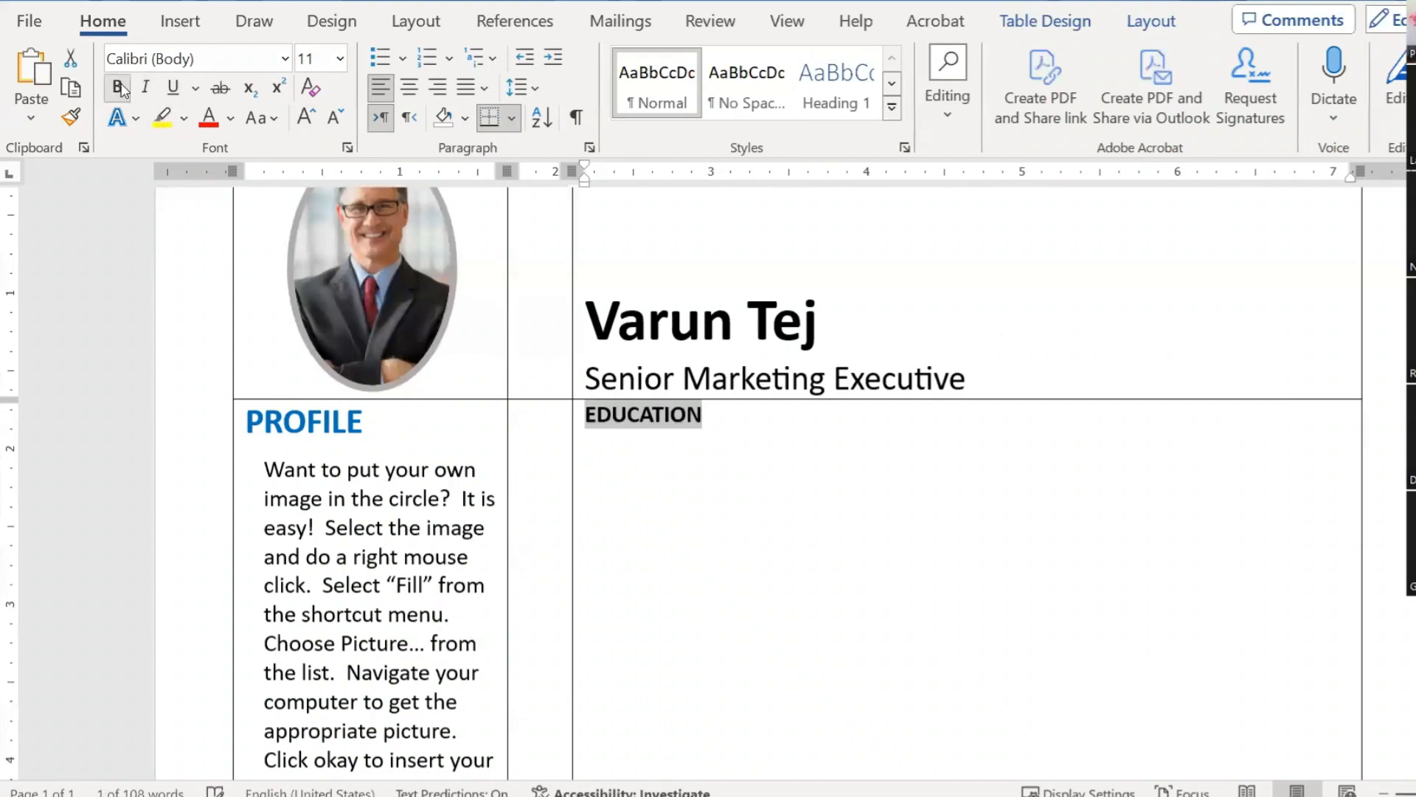
left_click(1016, 398)
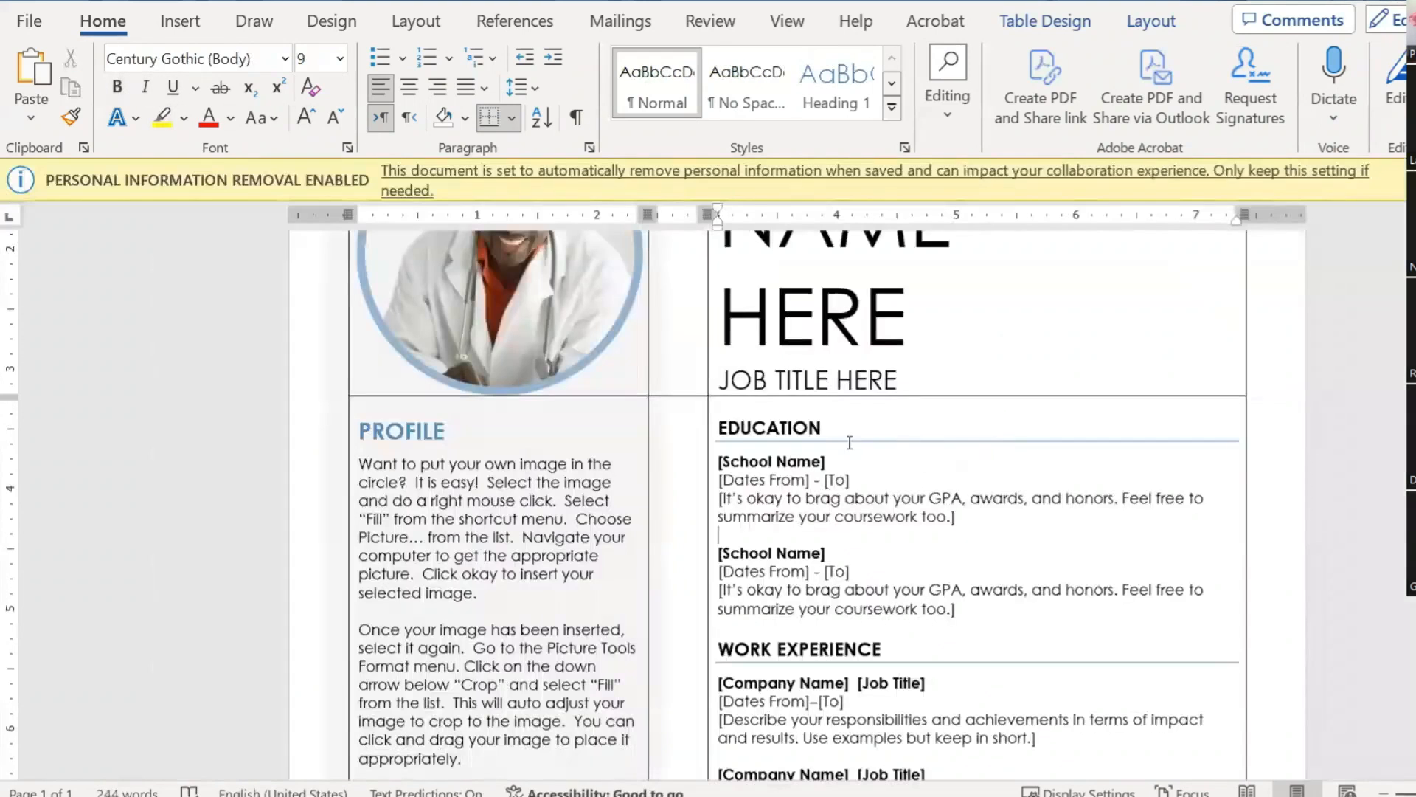
Step: Give the EDUCATION heading 12 pt spacing before and 6 pt after
double_click(787, 428)
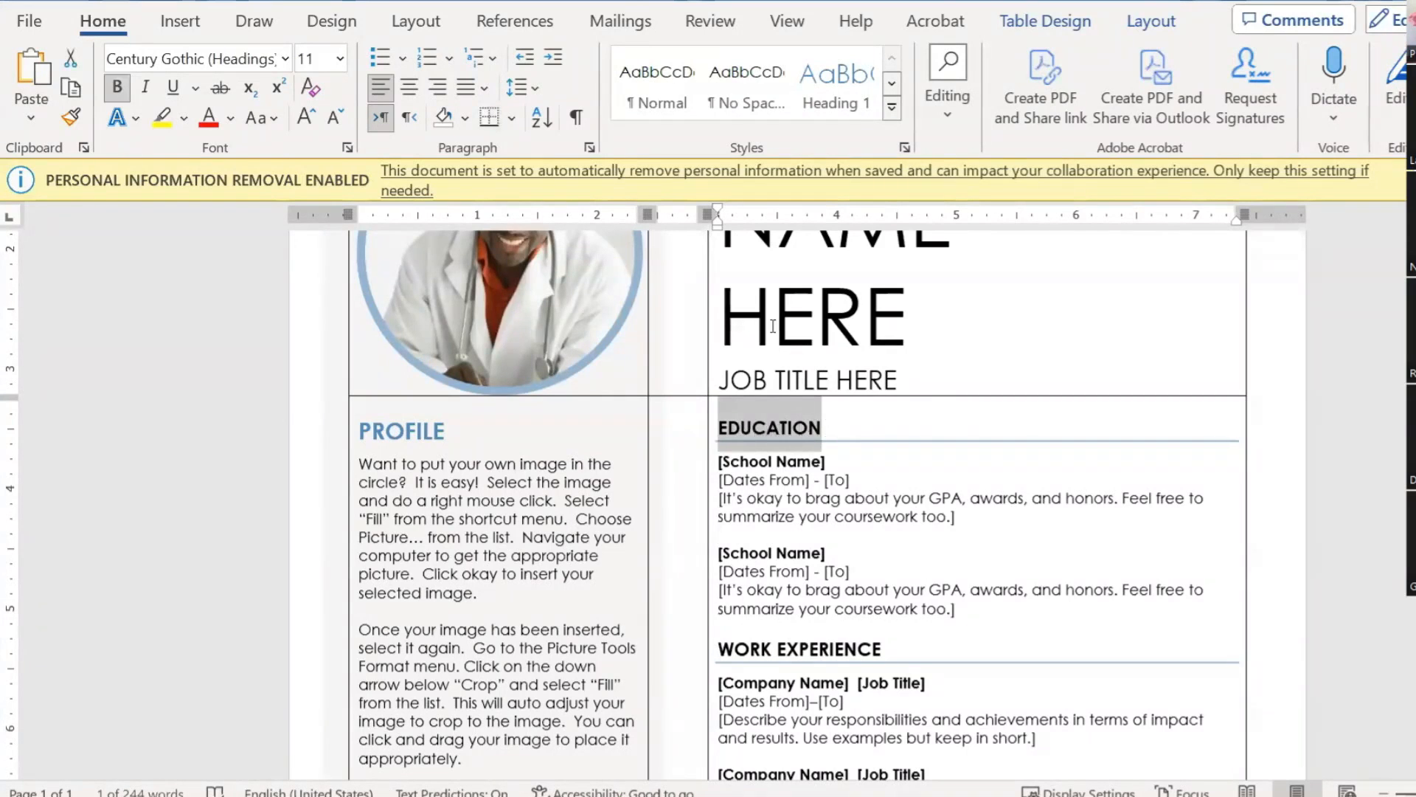
left_click(590, 148)
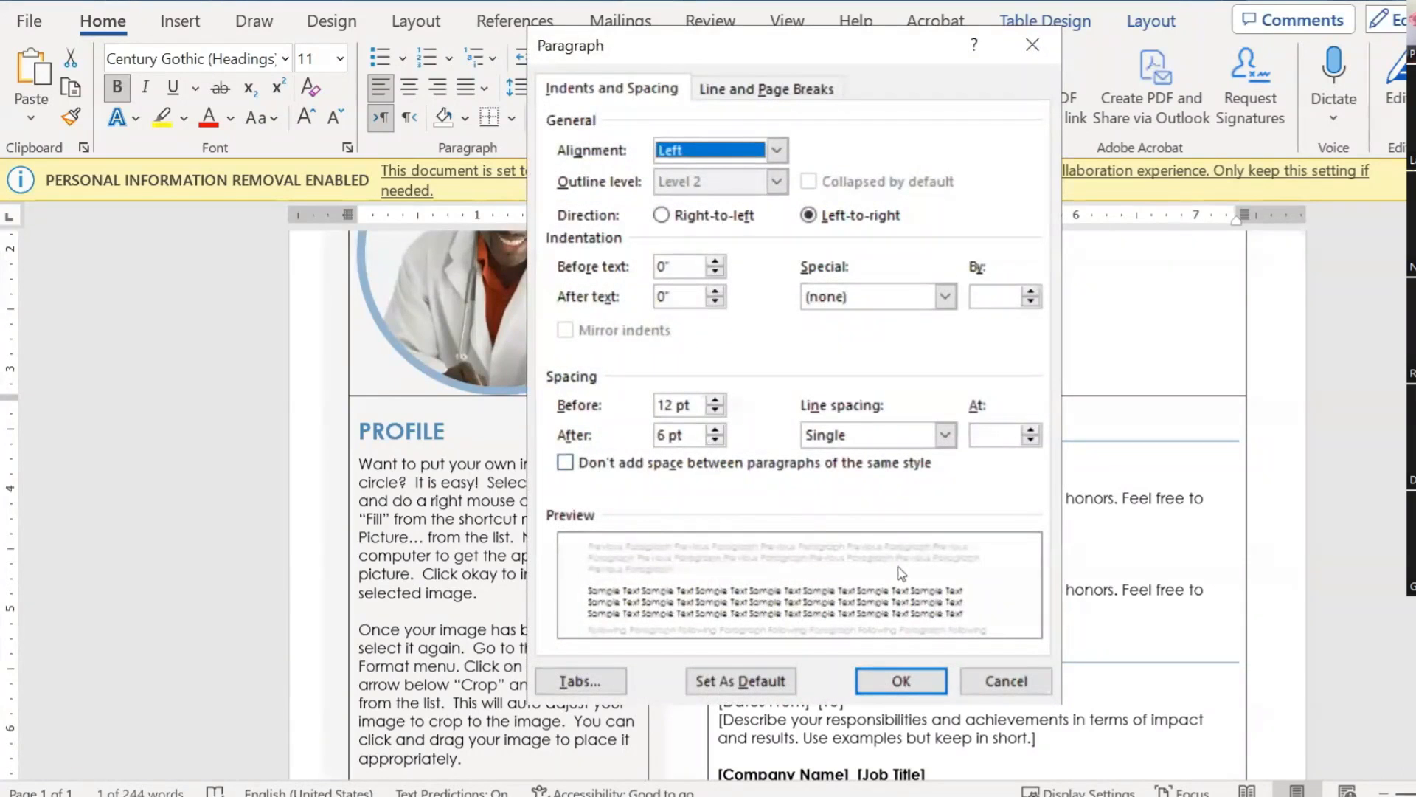
left_click(1007, 680)
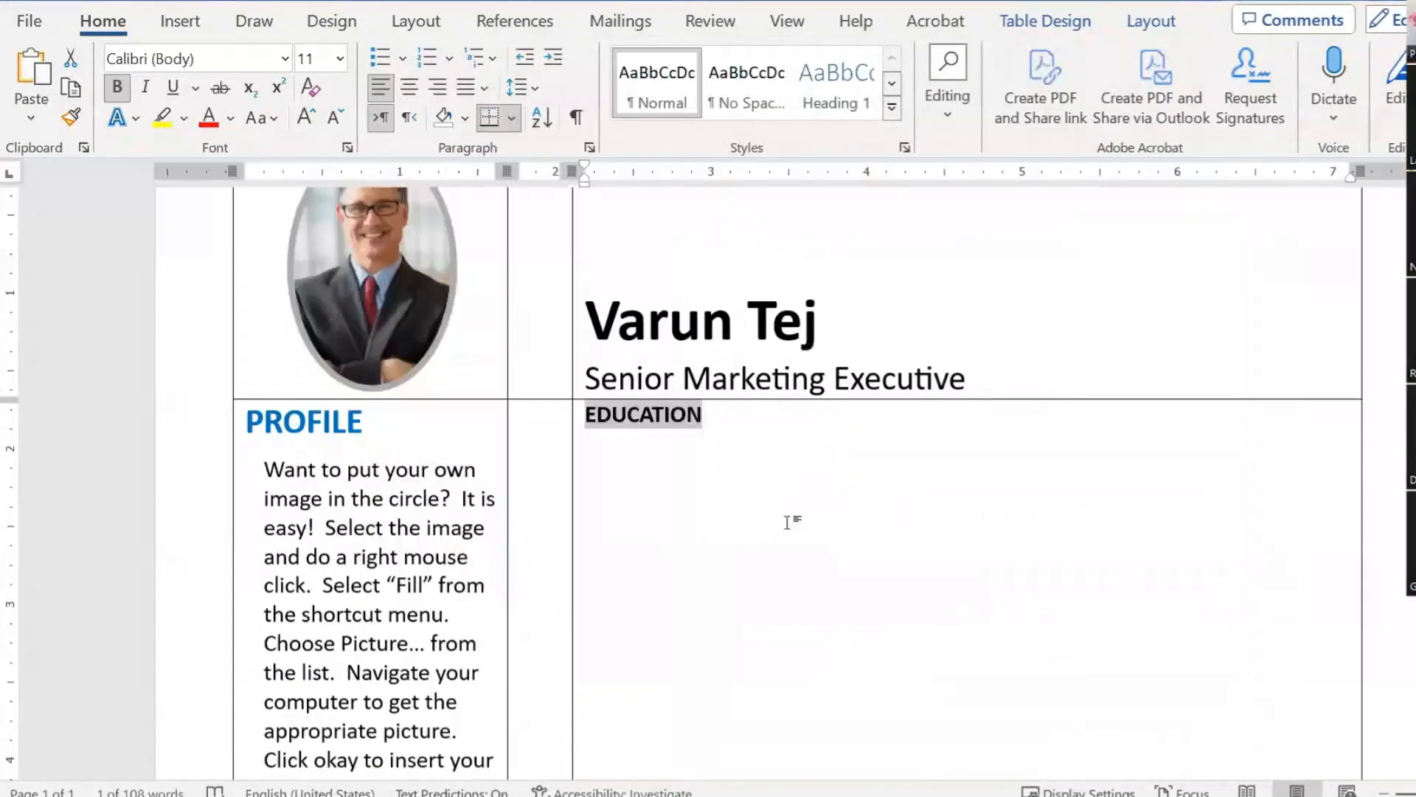
left_click(591, 151)
left_click_drag(674, 405, 563, 408)
type("12")
key("Tab")
type("6")
key("Tab")
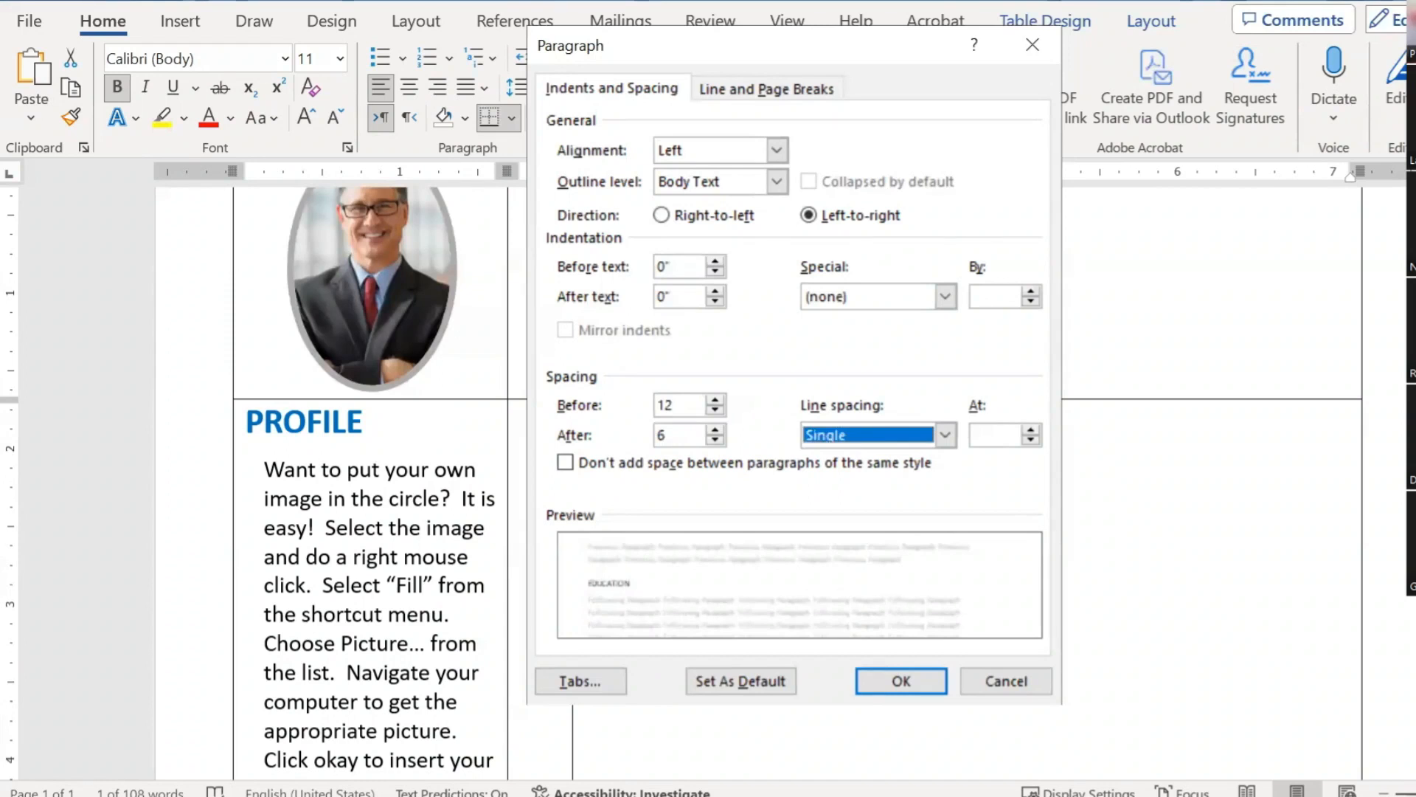
left_click(901, 680)
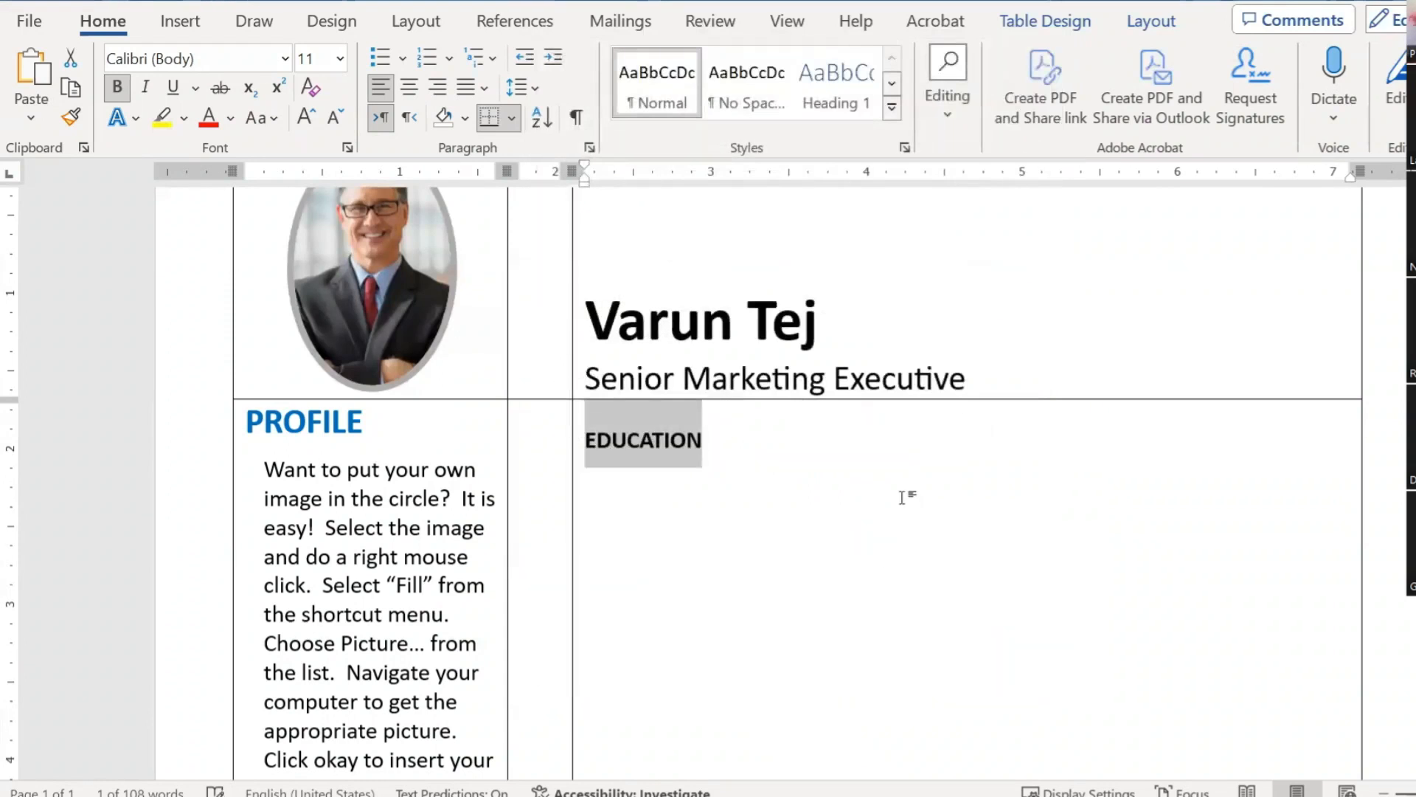
Step: Set 12 pt spacing before the PROFILE heading
left_click_drag(357, 421, 245, 422)
left_click(589, 147)
left_click_drag(694, 408, 554, 397)
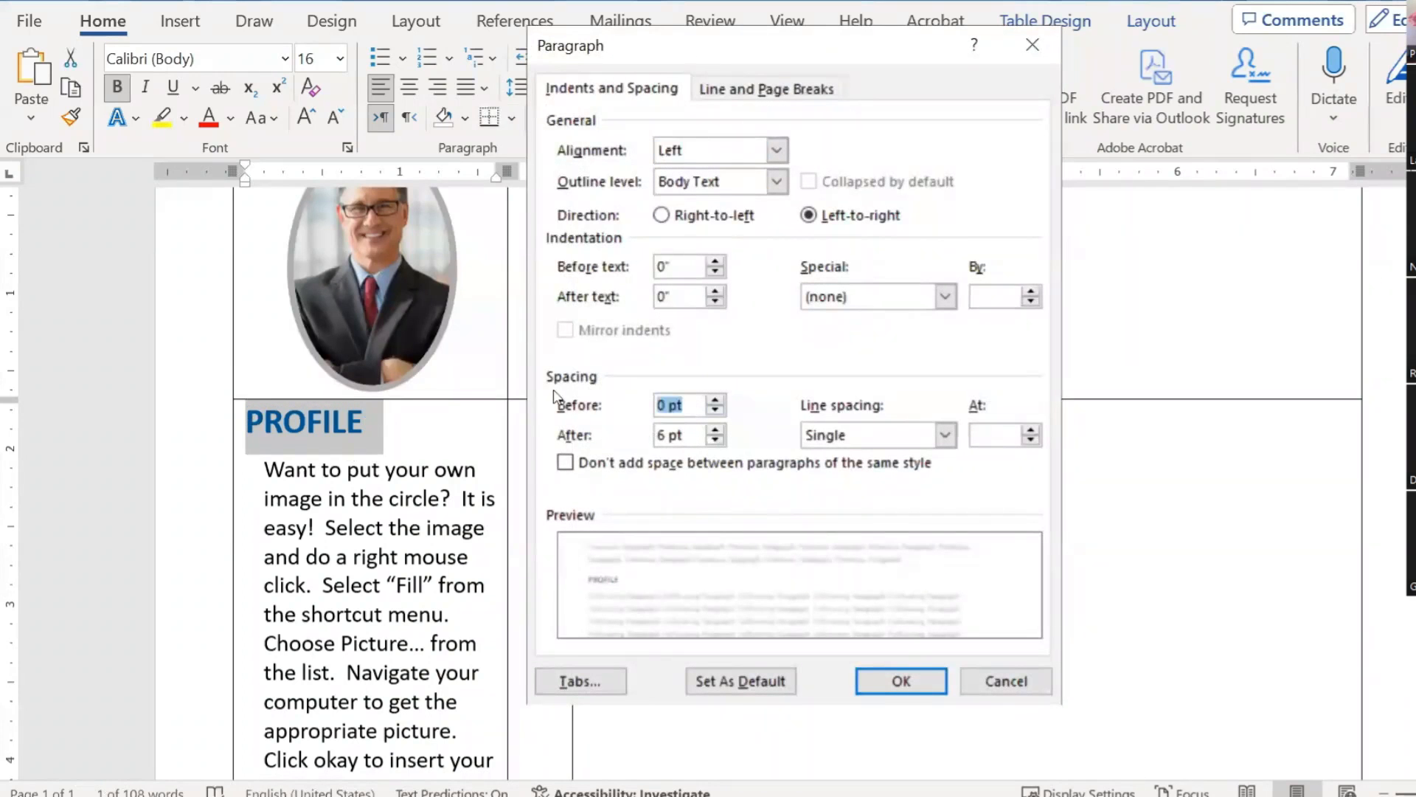
type("123")
key("BackSpace")
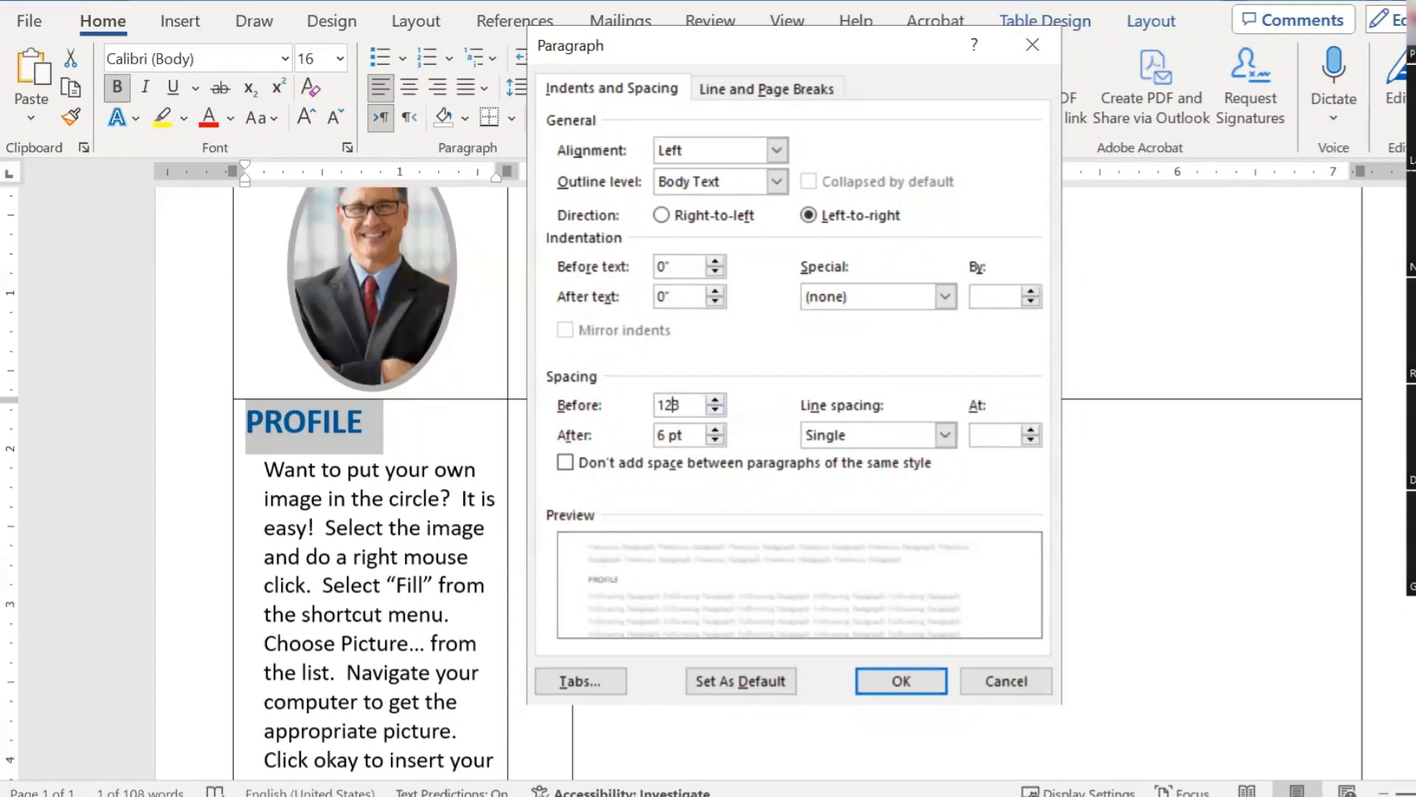
left_click(898, 679)
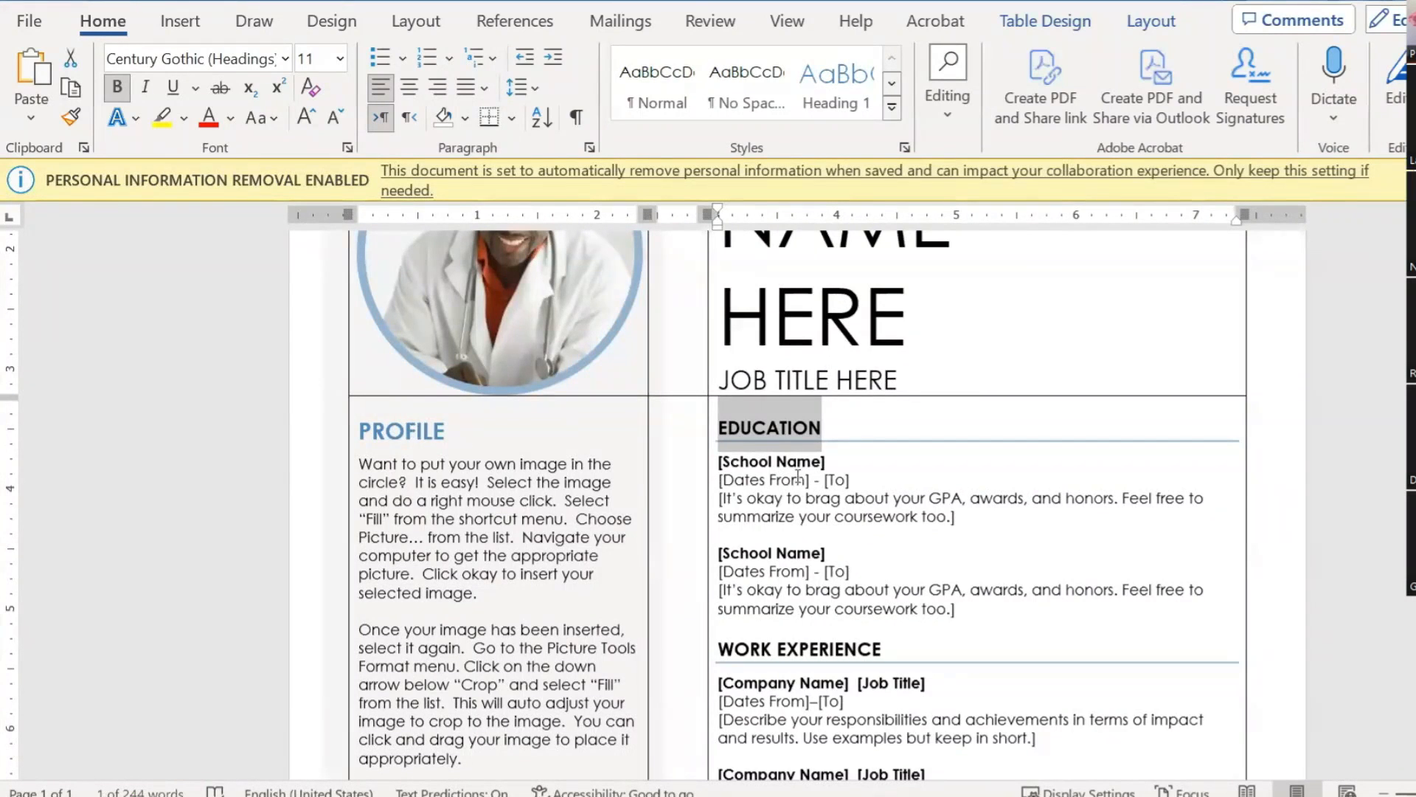
double_click(425, 431)
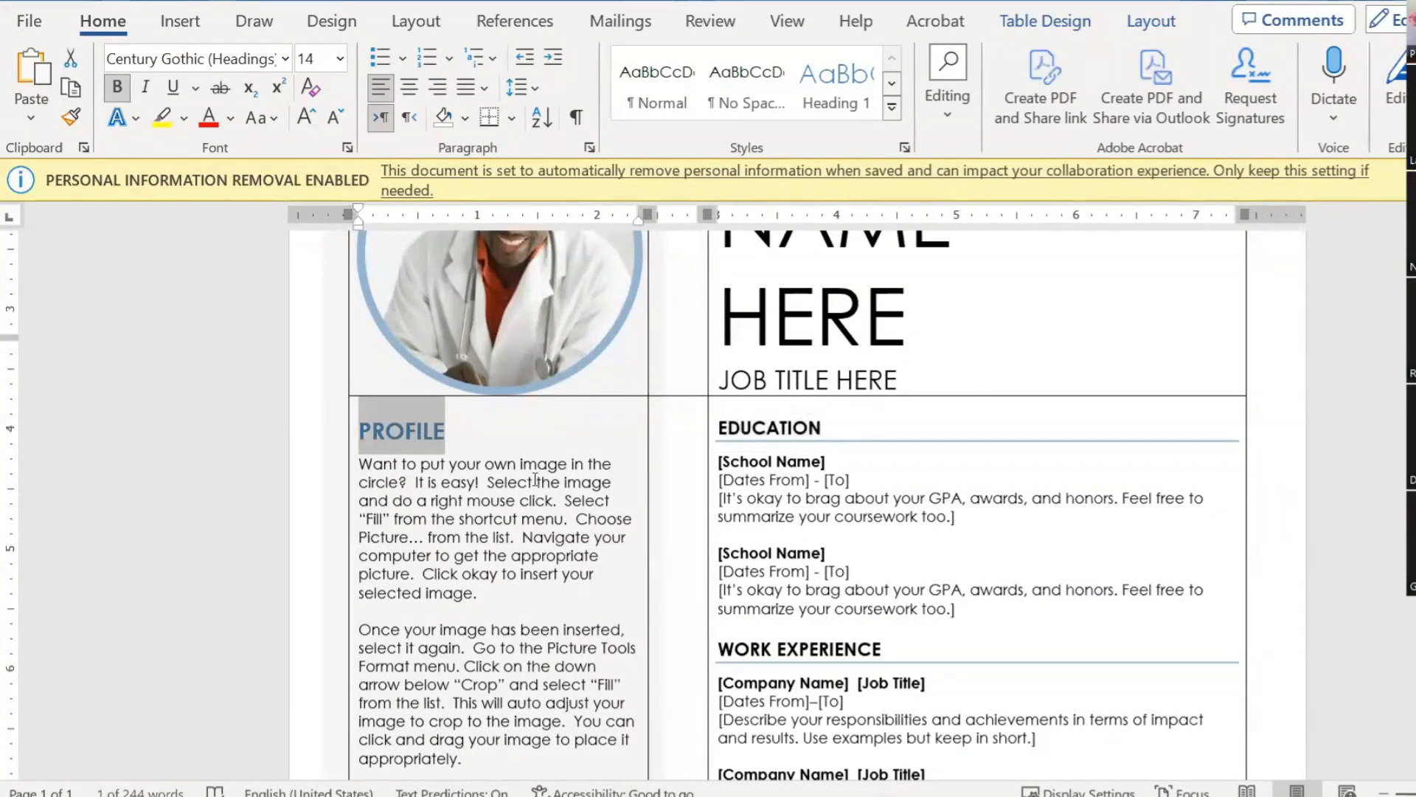
scroll(502, 463, "down", 3)
scroll(534, 357, "up", 1)
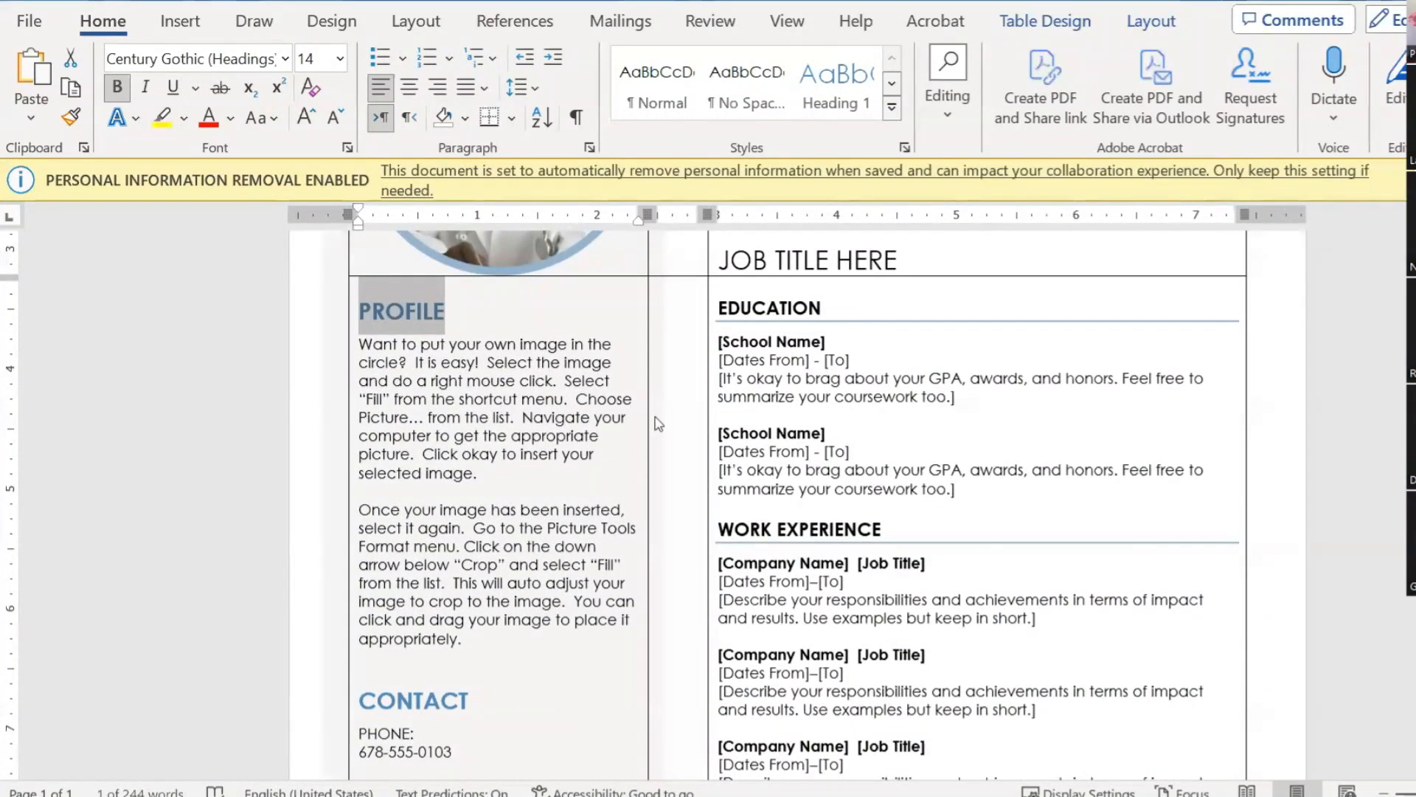
scroll(799, 310, "up", 1)
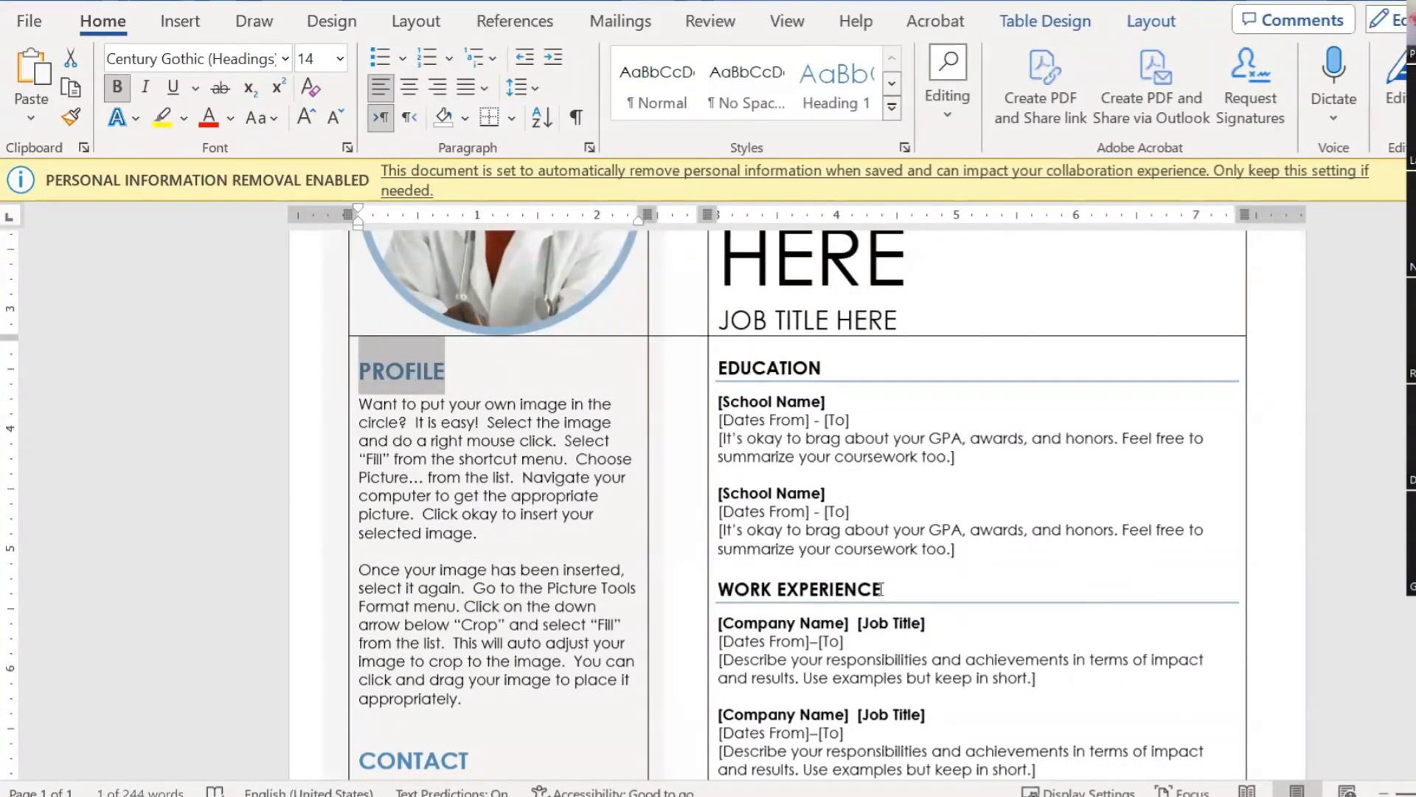
scroll(823, 472, "down", 2)
scroll(823, 472, "down", 3)
scroll(816, 426, "up", 6)
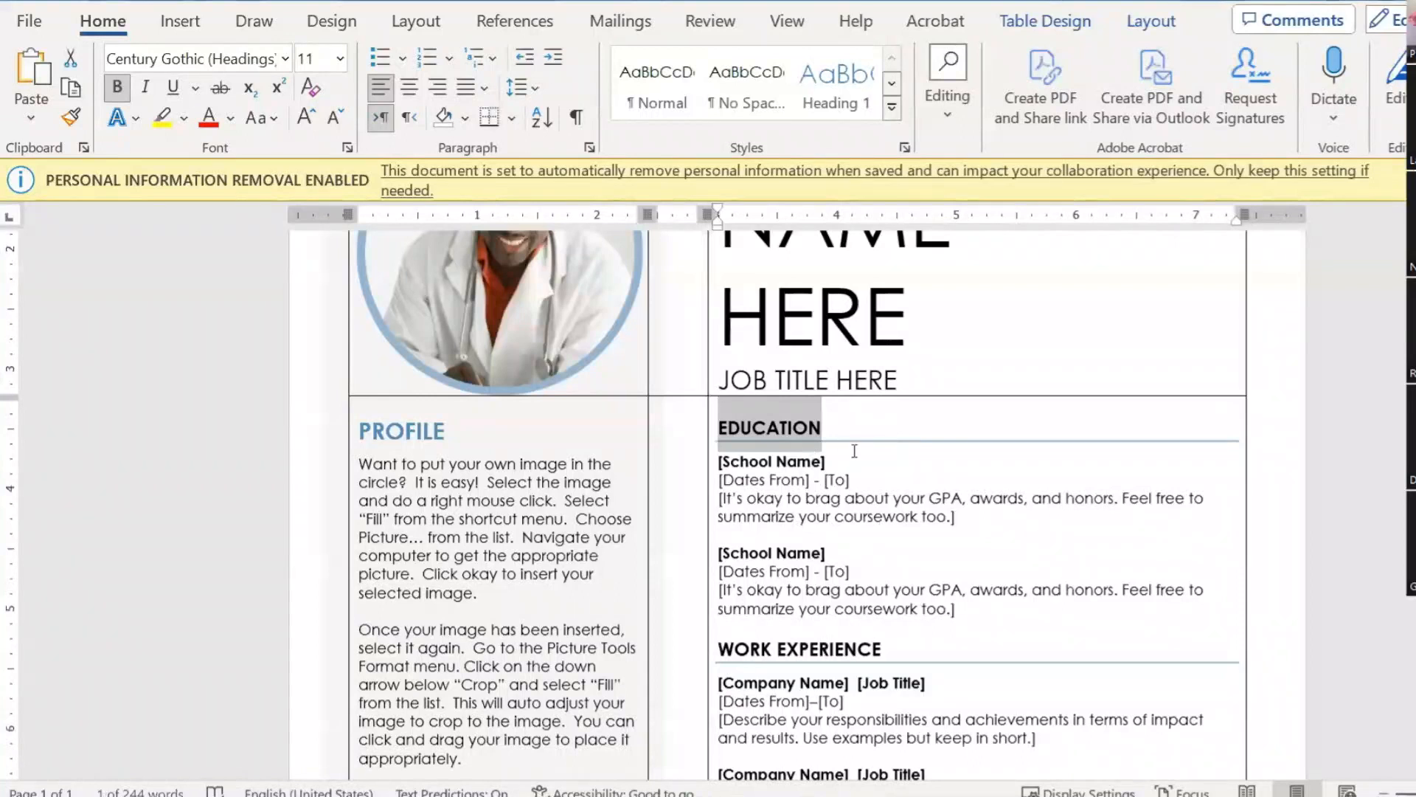
scroll(971, 490, "up", 8)
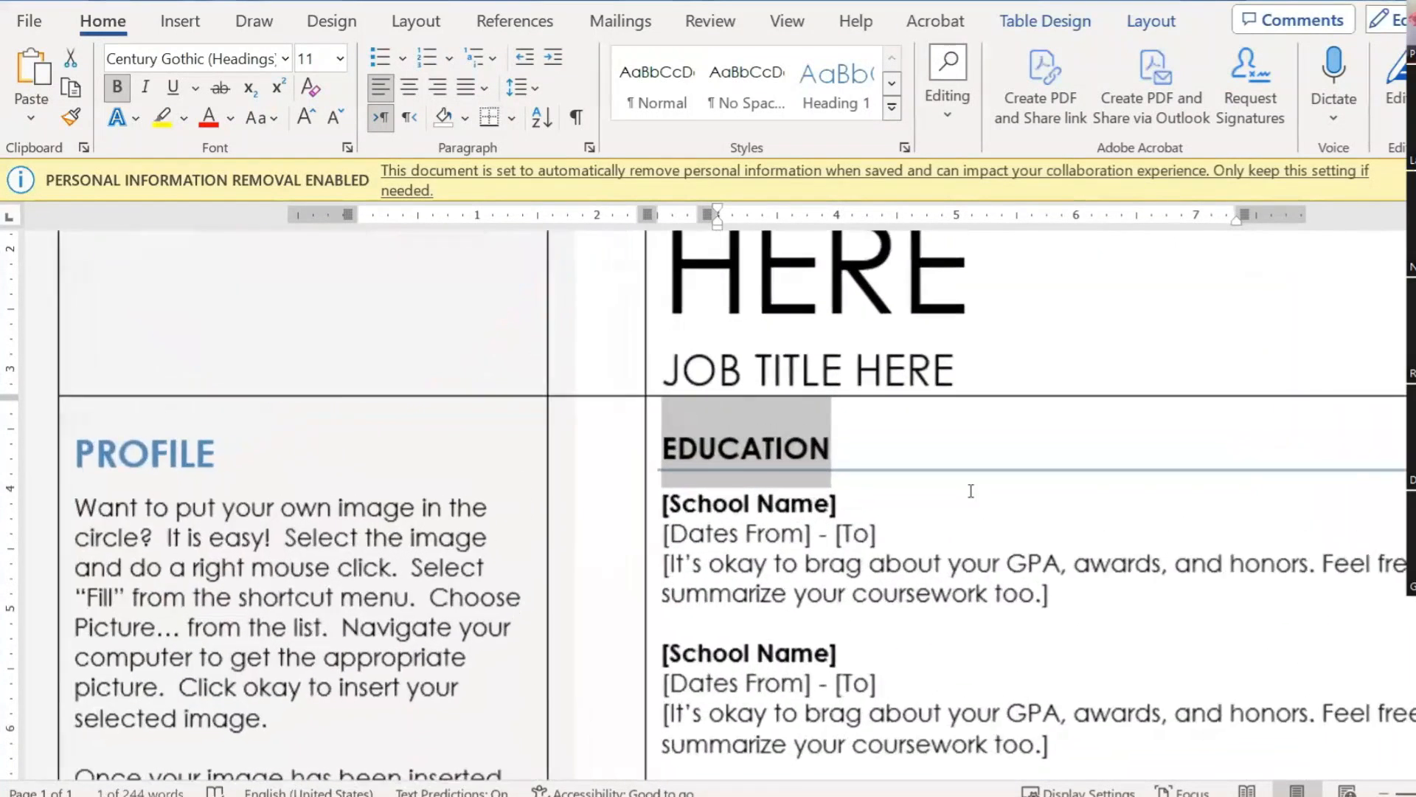
Step: Check which border underlines the template's EDUCATION heading, then select the resume's EDUCATION heading
left_click(888, 509)
left_click(919, 493)
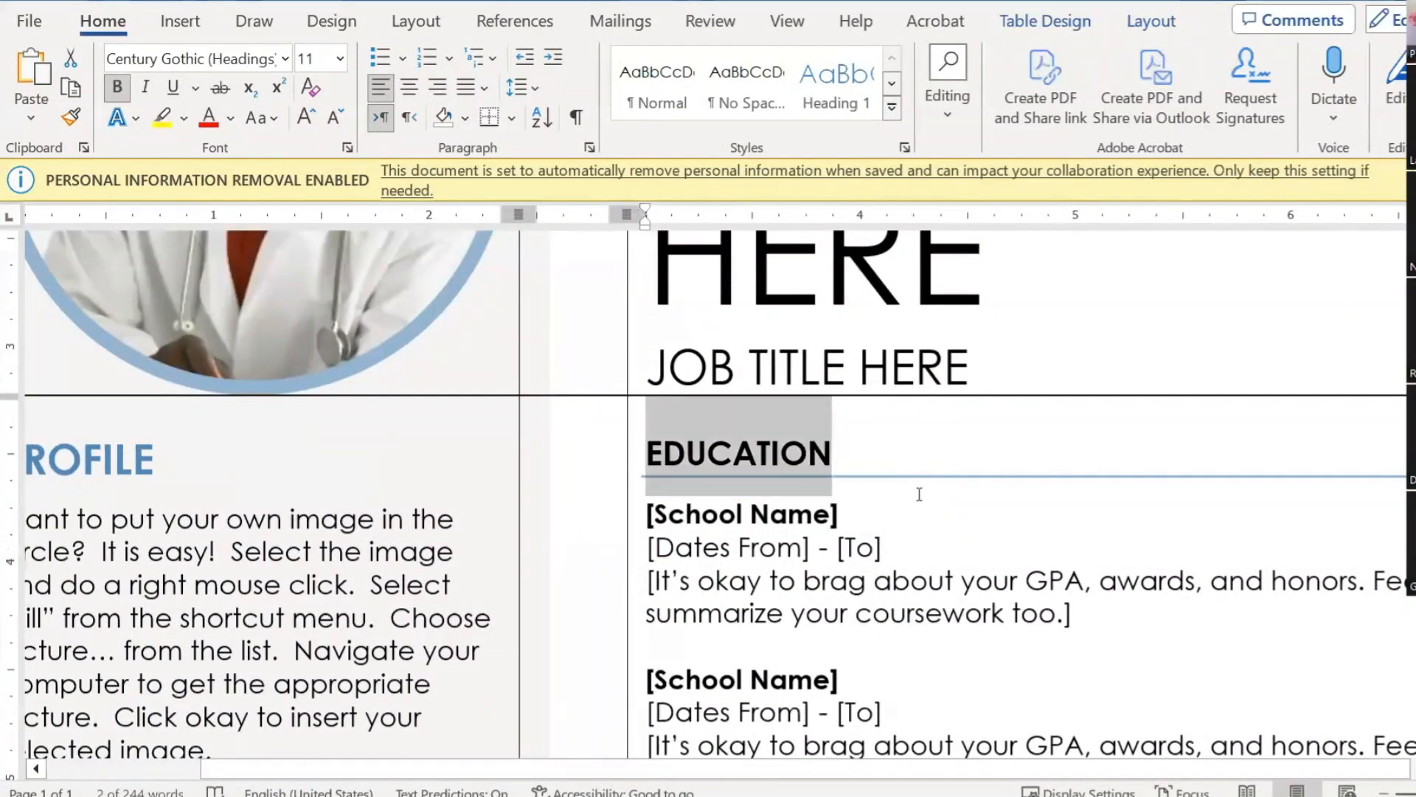
left_click(909, 474)
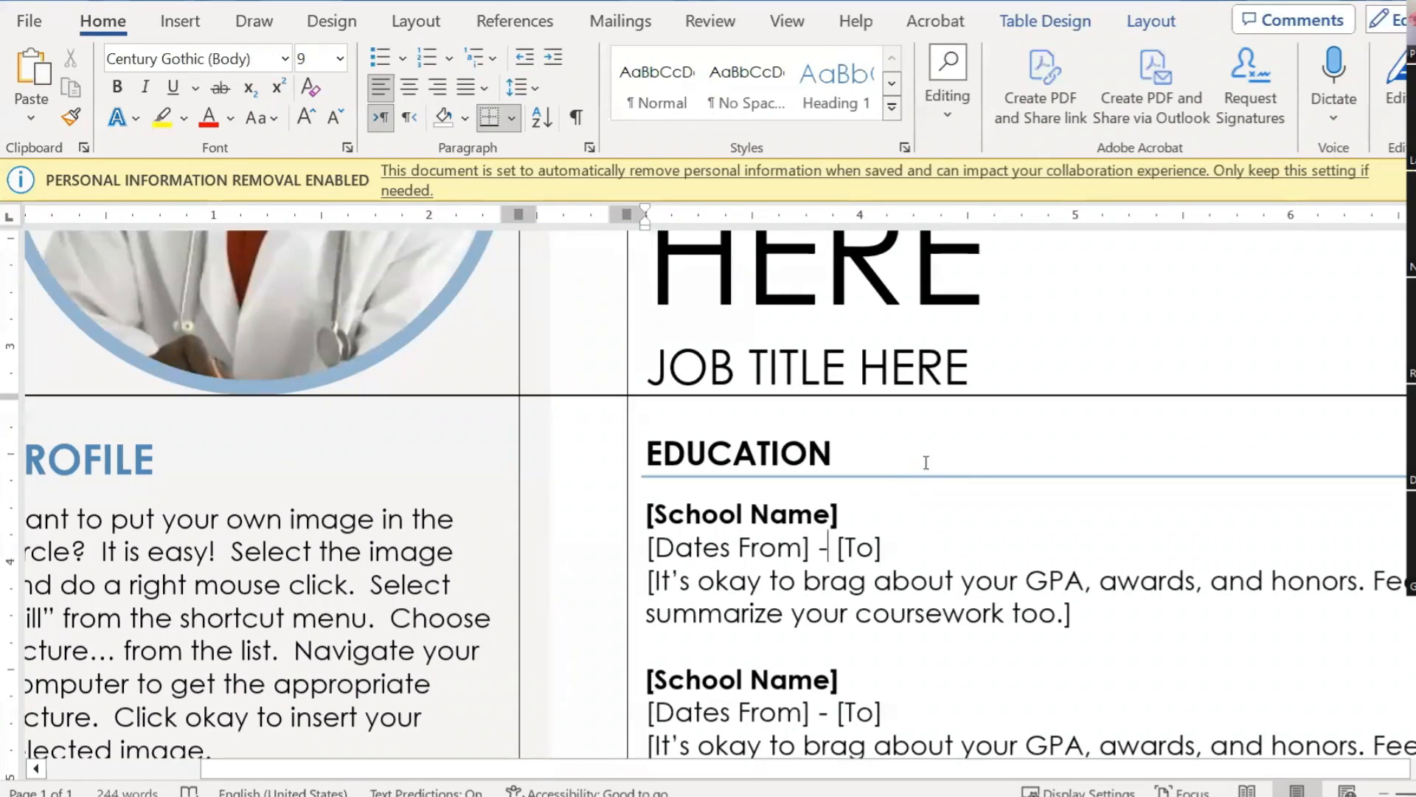
left_click(885, 476)
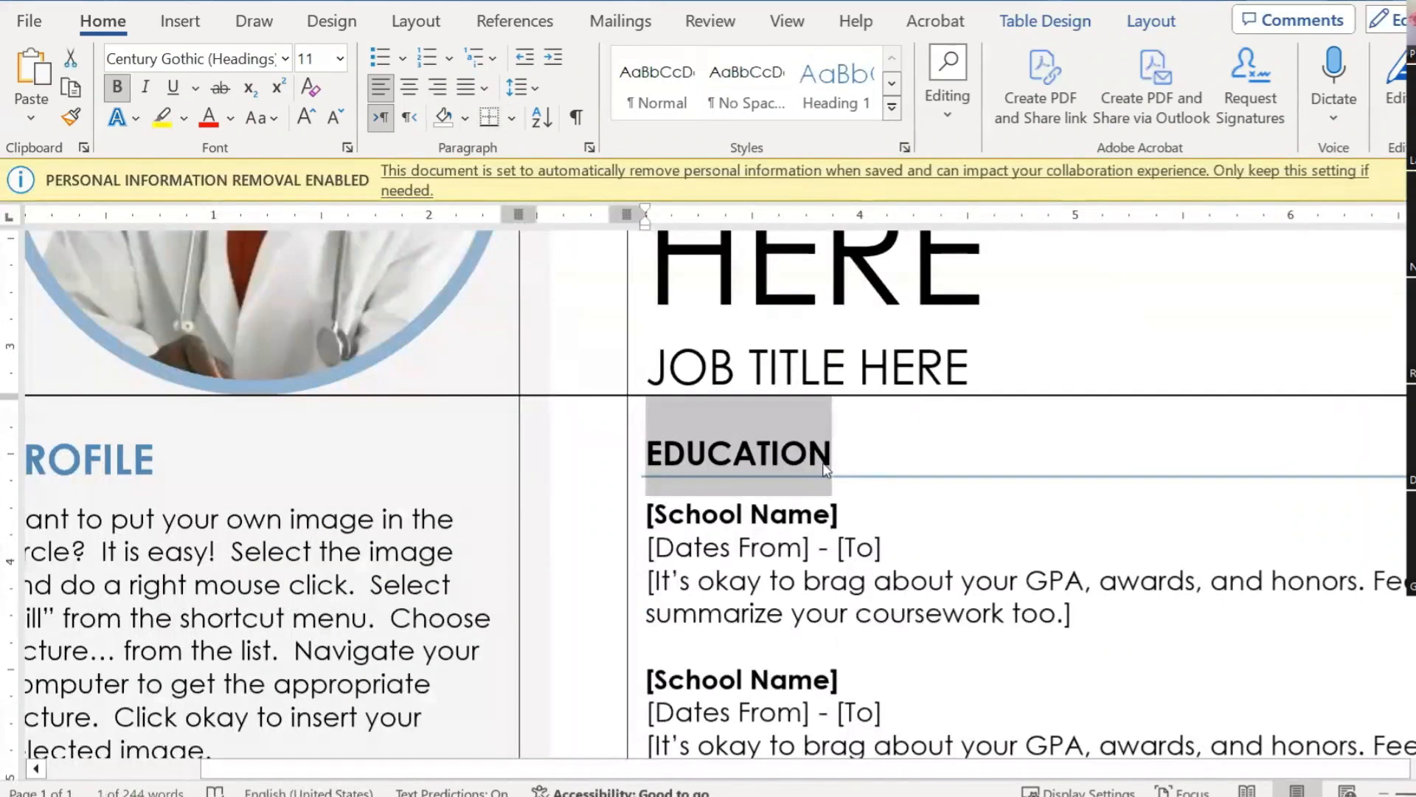
left_click(762, 547)
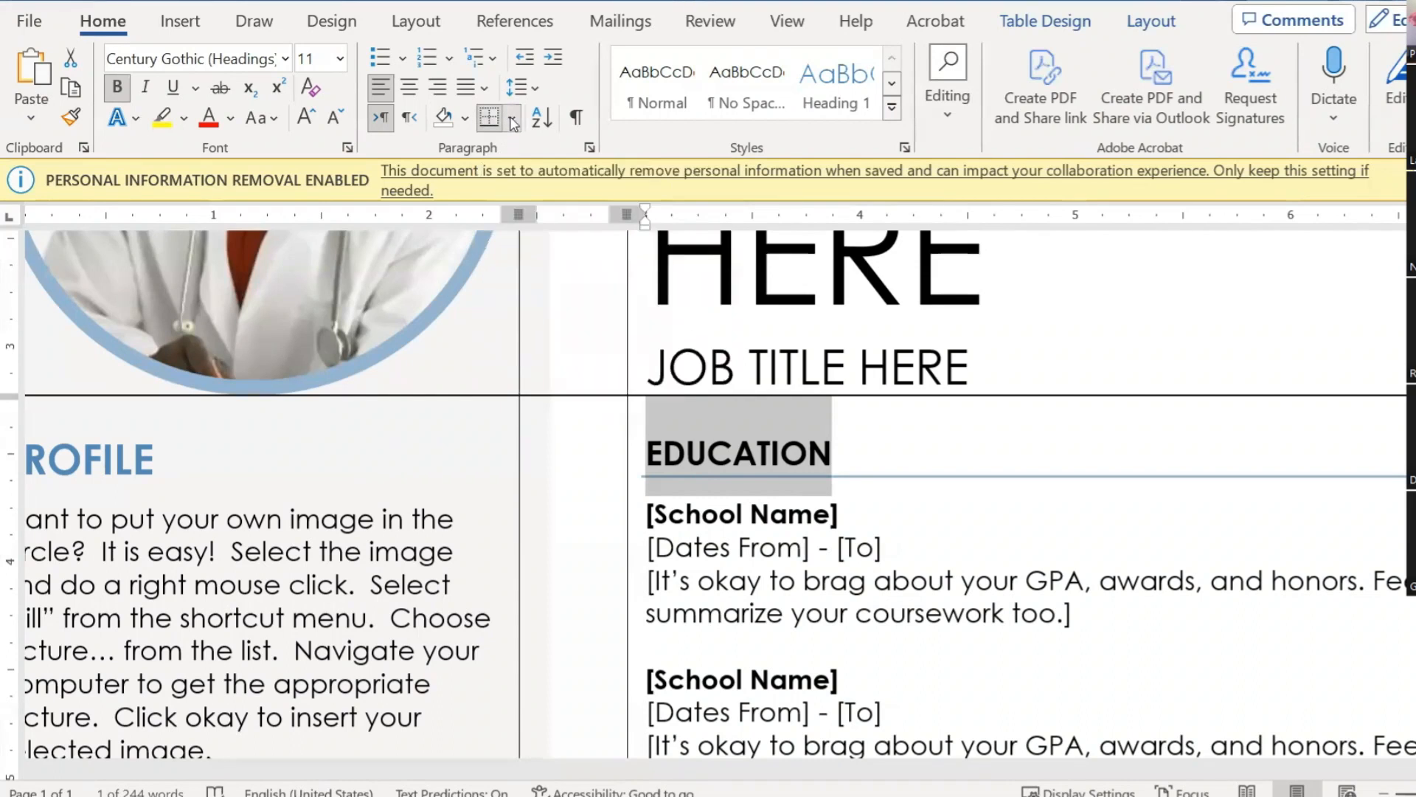
left_click(513, 120)
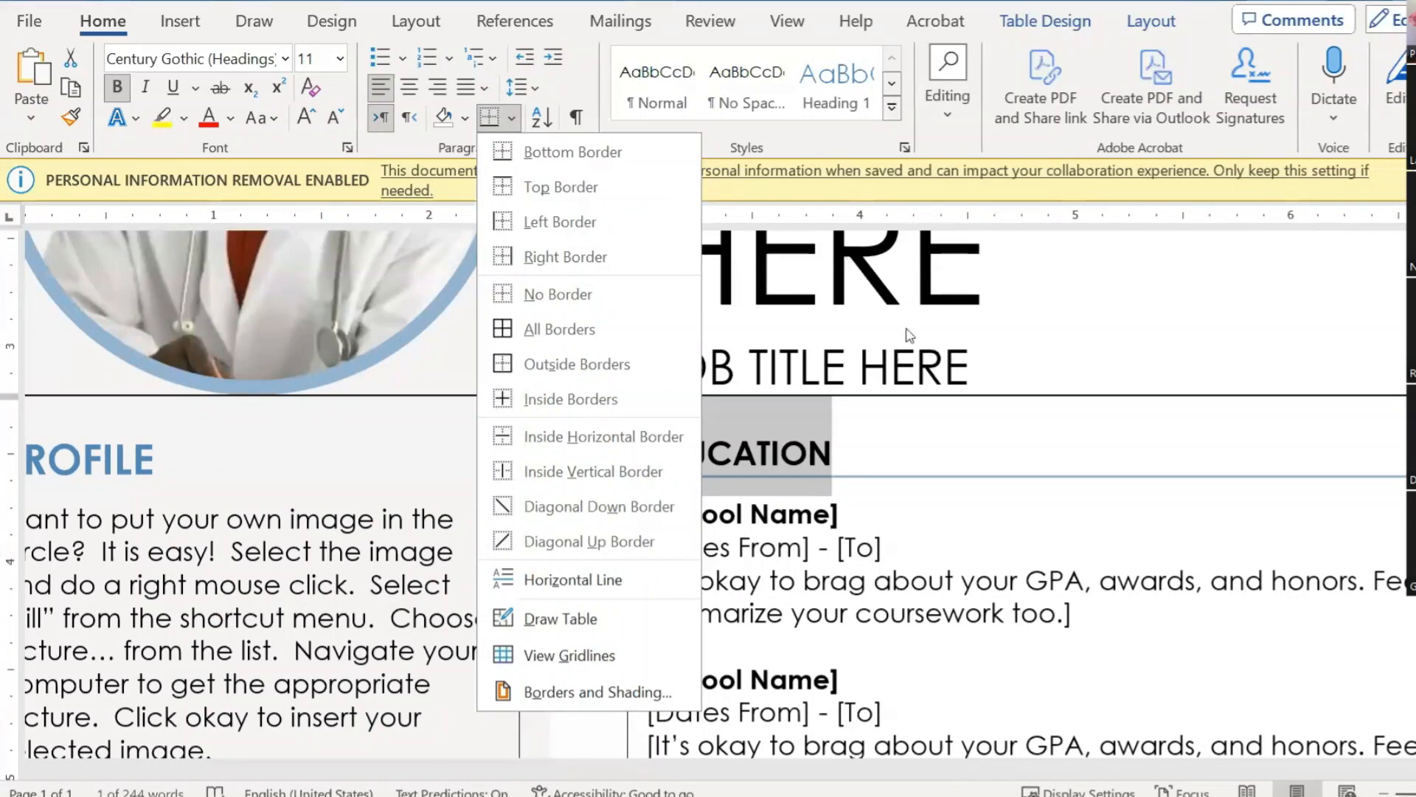
key("Escape")
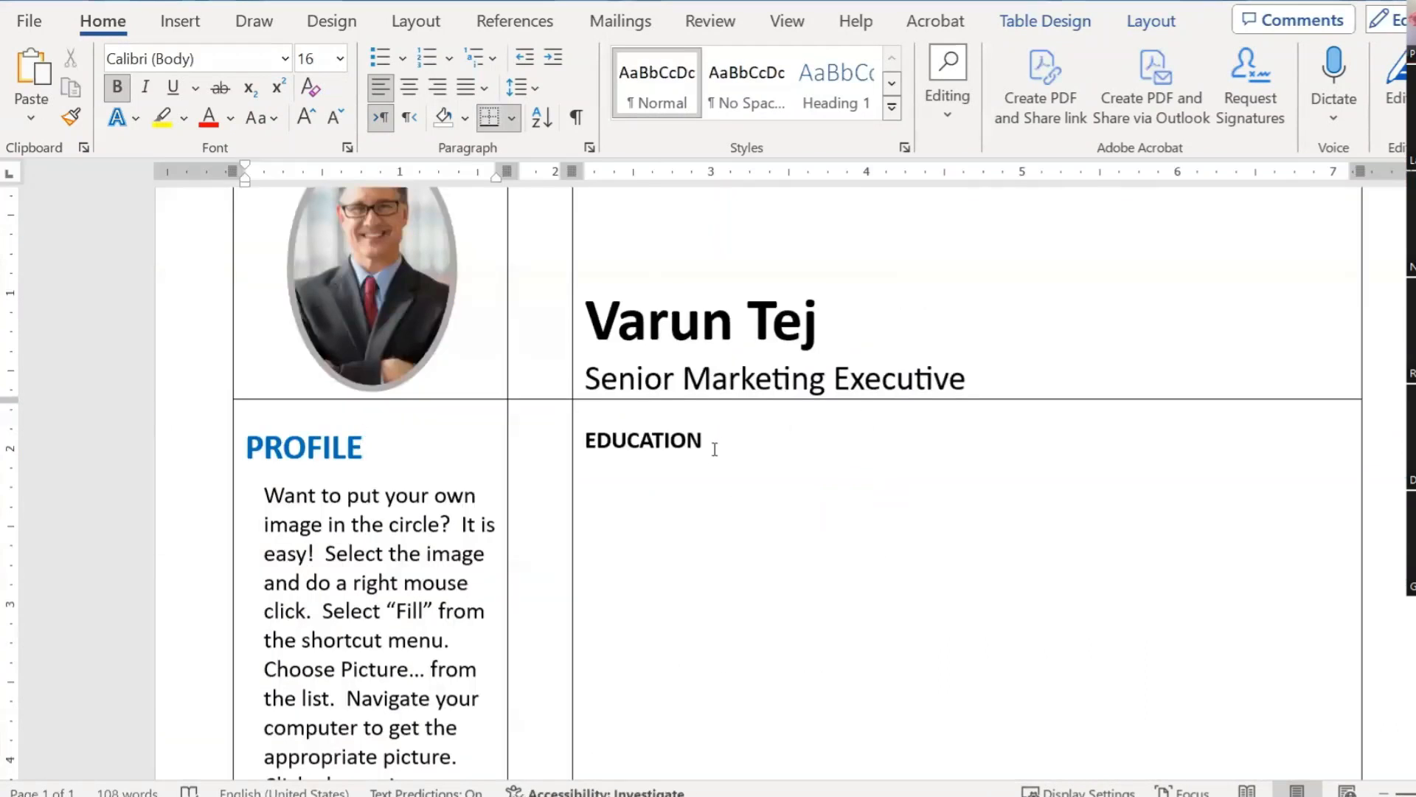
left_click_drag(714, 449, 583, 447)
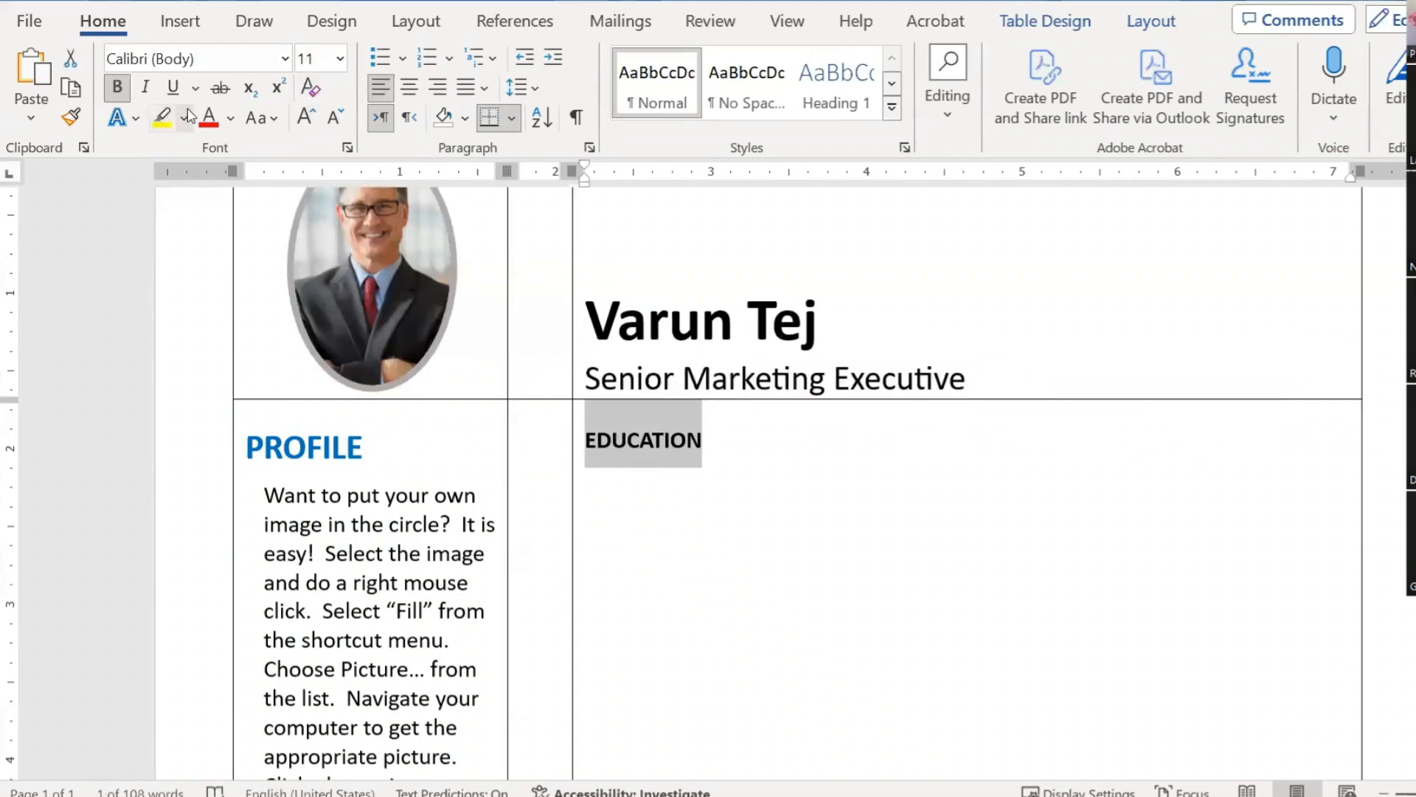
Step: Enlarge EDUCATION to 12 pt, reviewing Borders and Shading without applying any border
left_click(312, 122)
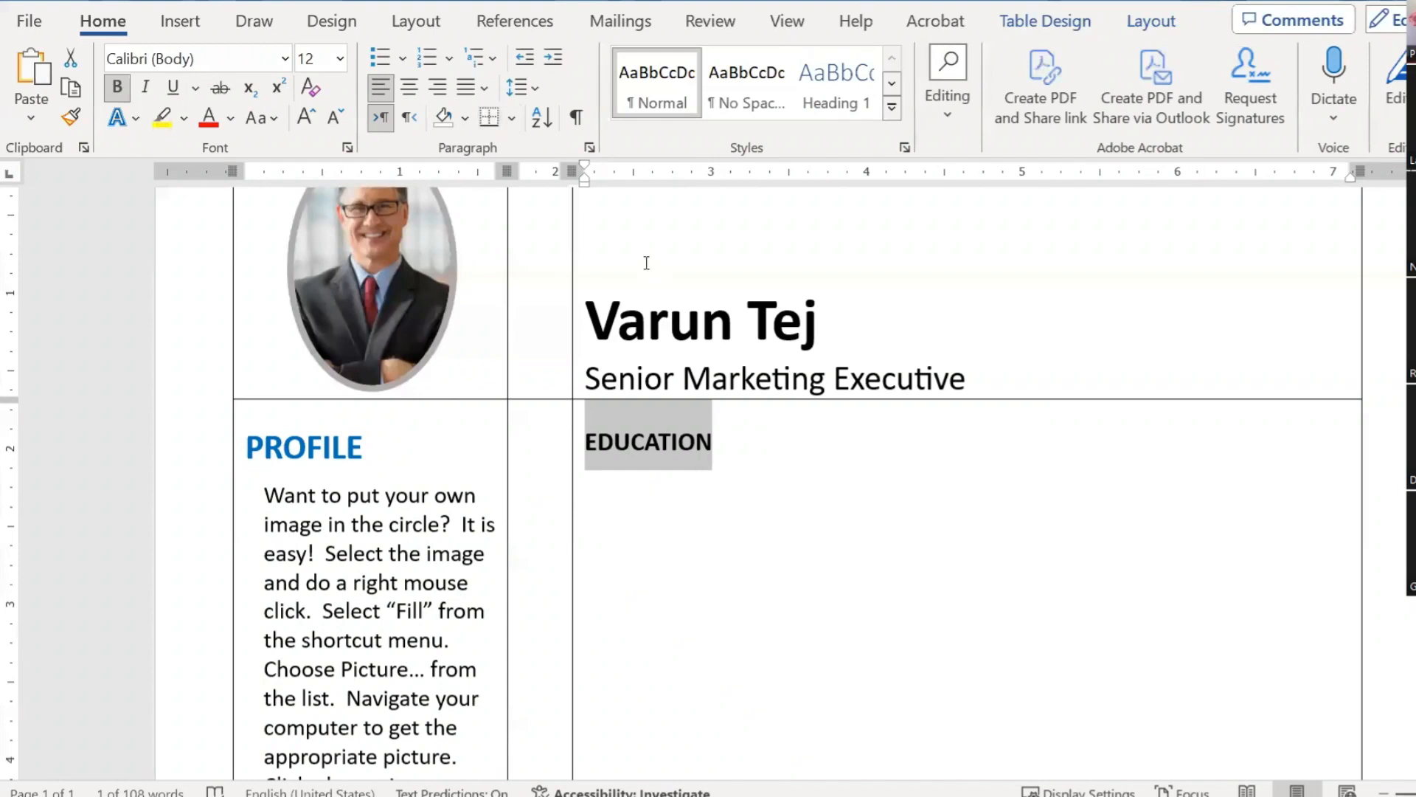
left_click(511, 118)
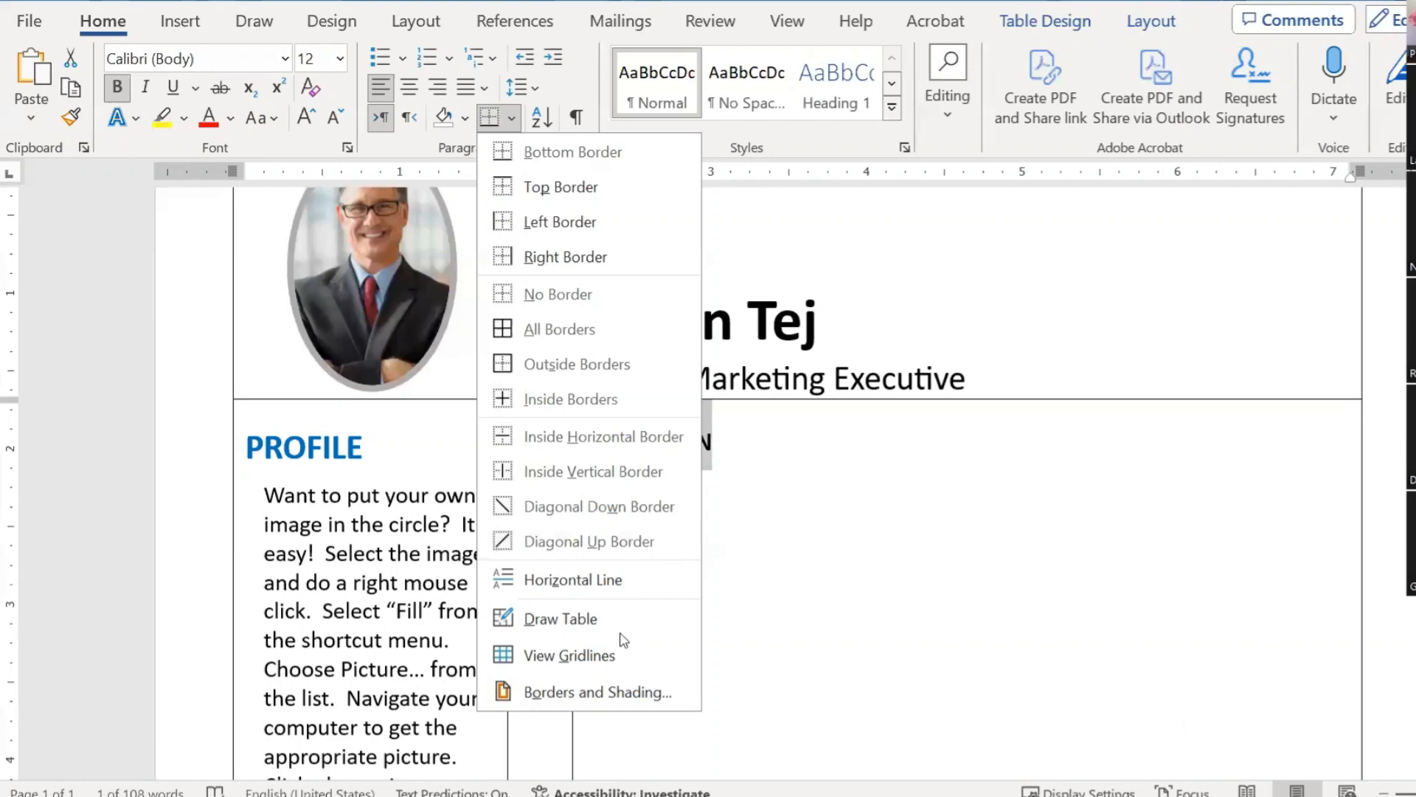
left_click(579, 693)
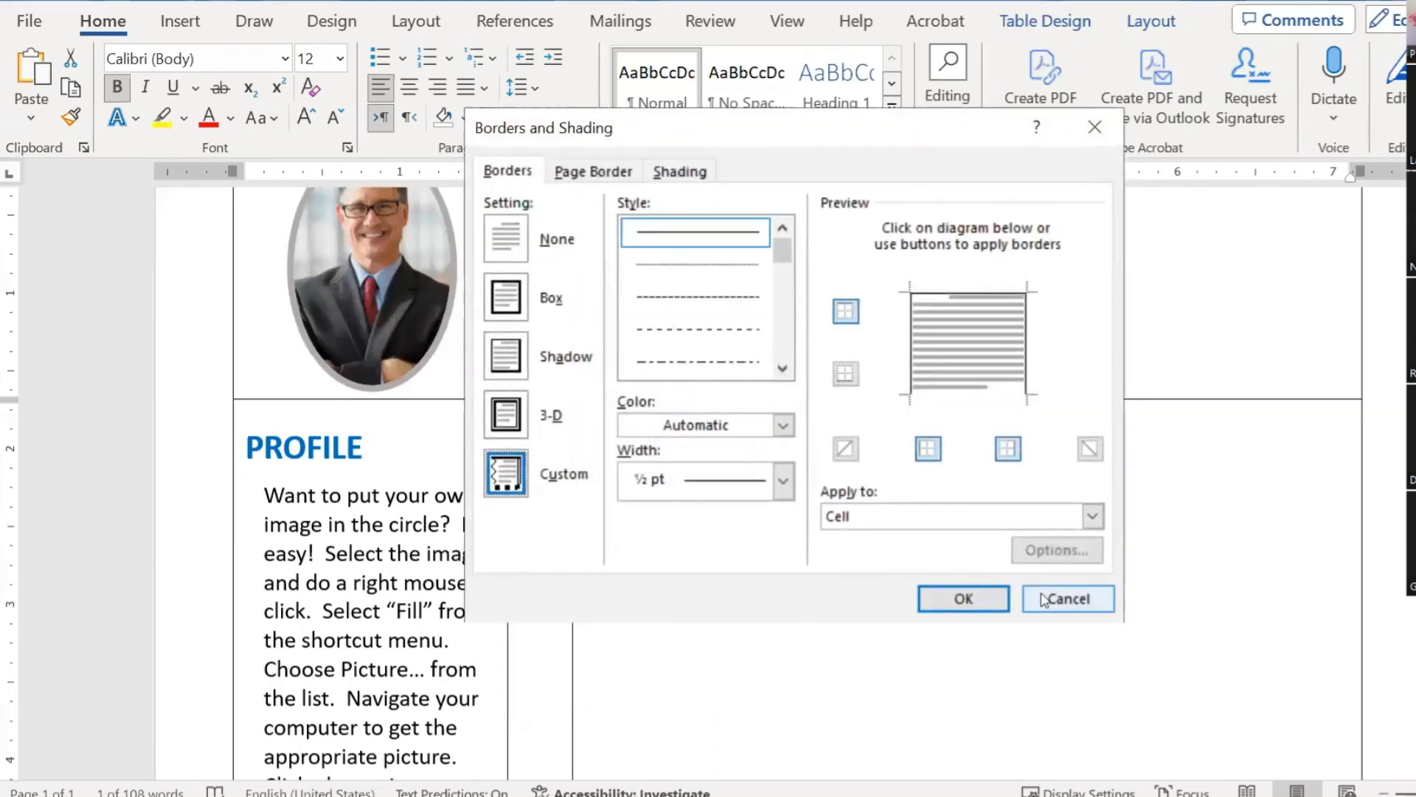
left_click(1069, 598)
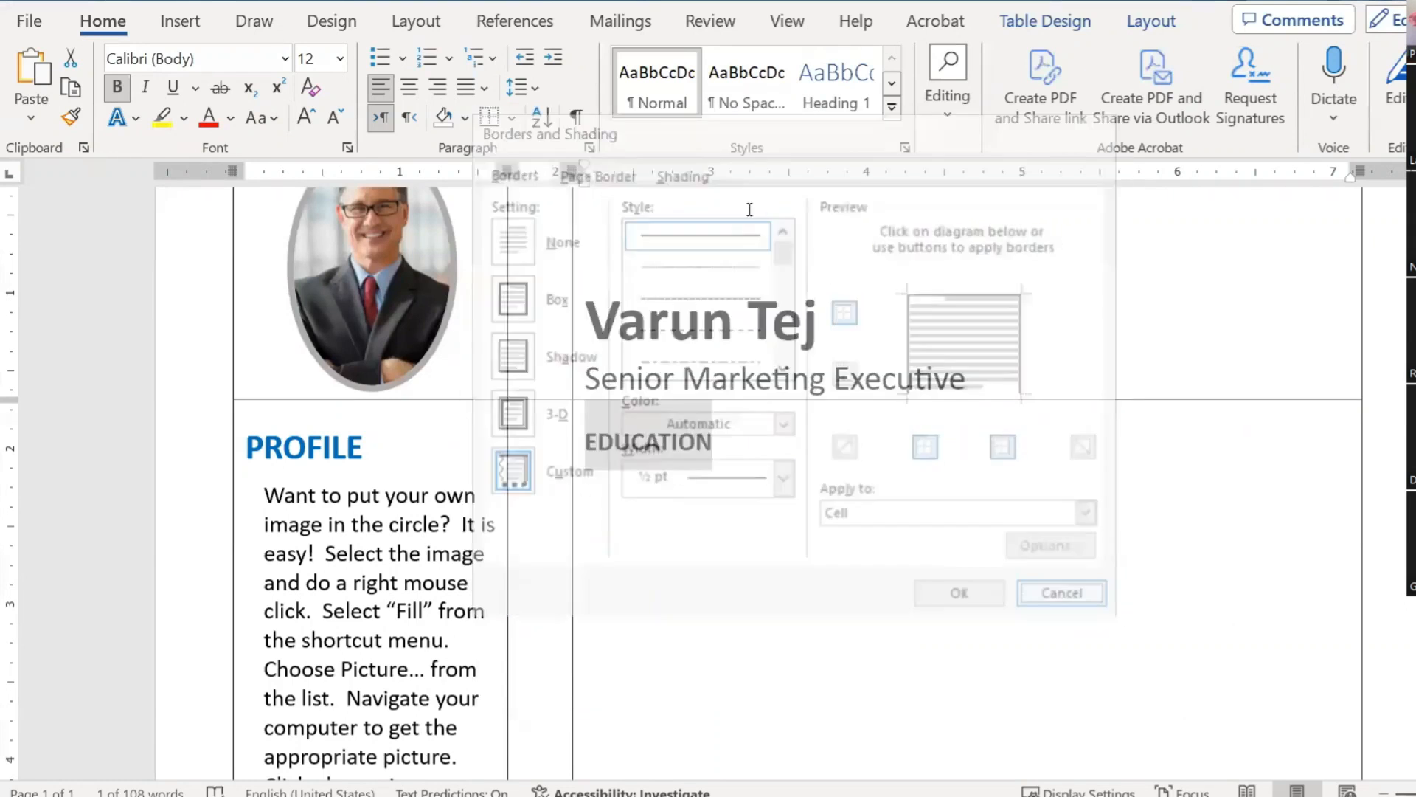
scroll(730, 491, "down", 7)
scroll(727, 500, "up", 5)
scroll(726, 499, "up", 5)
scroll(714, 278, "down", 2)
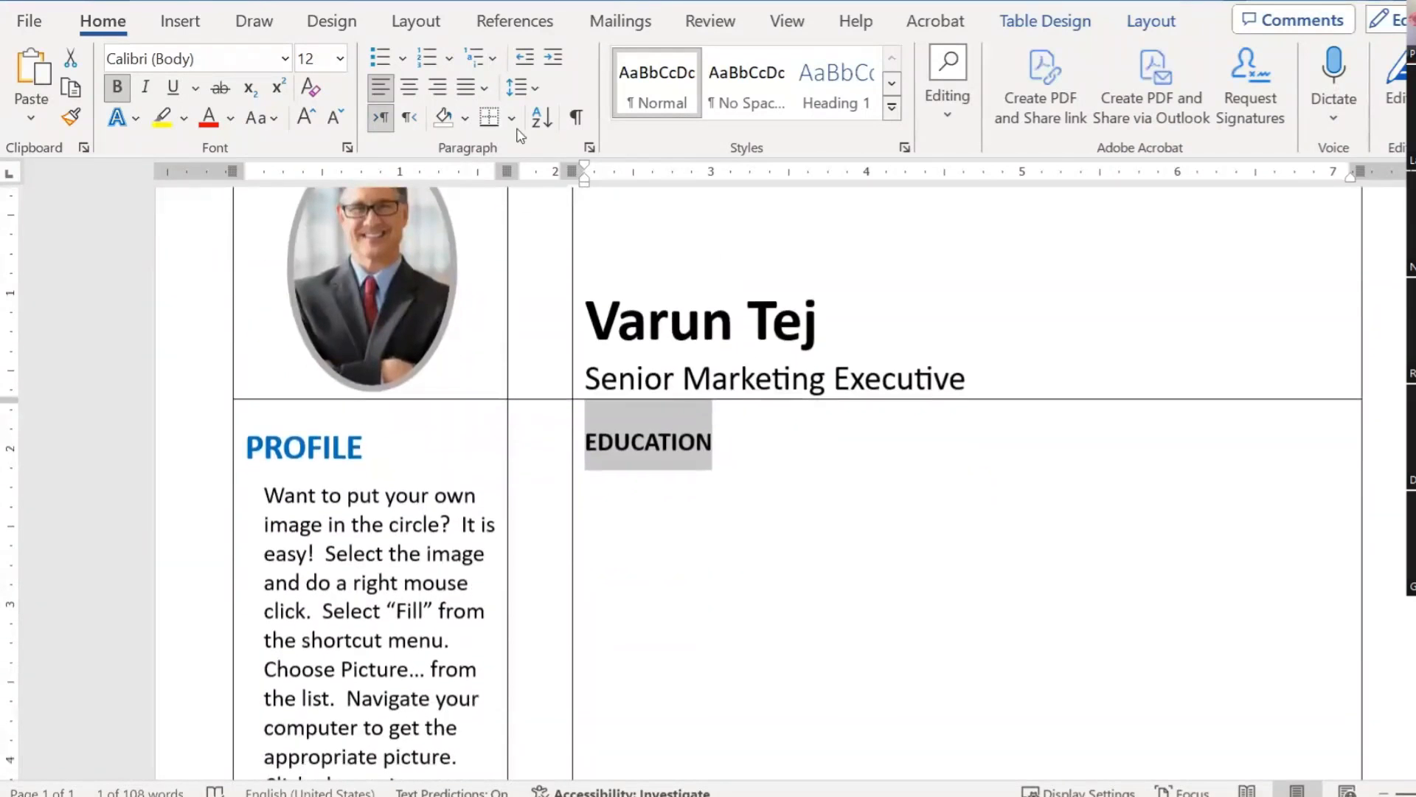
left_click(510, 120)
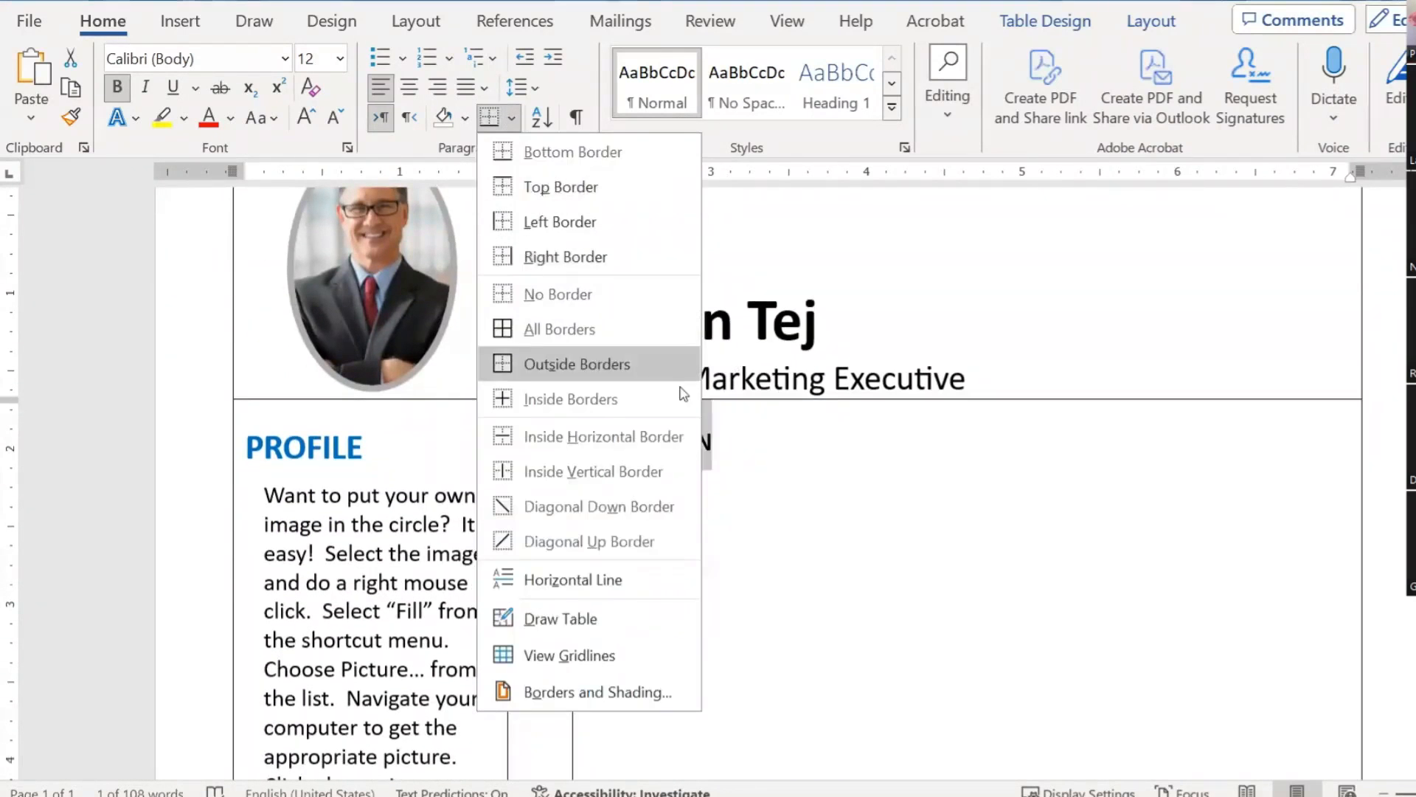
left_click(753, 451)
scroll(816, 576, "down", 6)
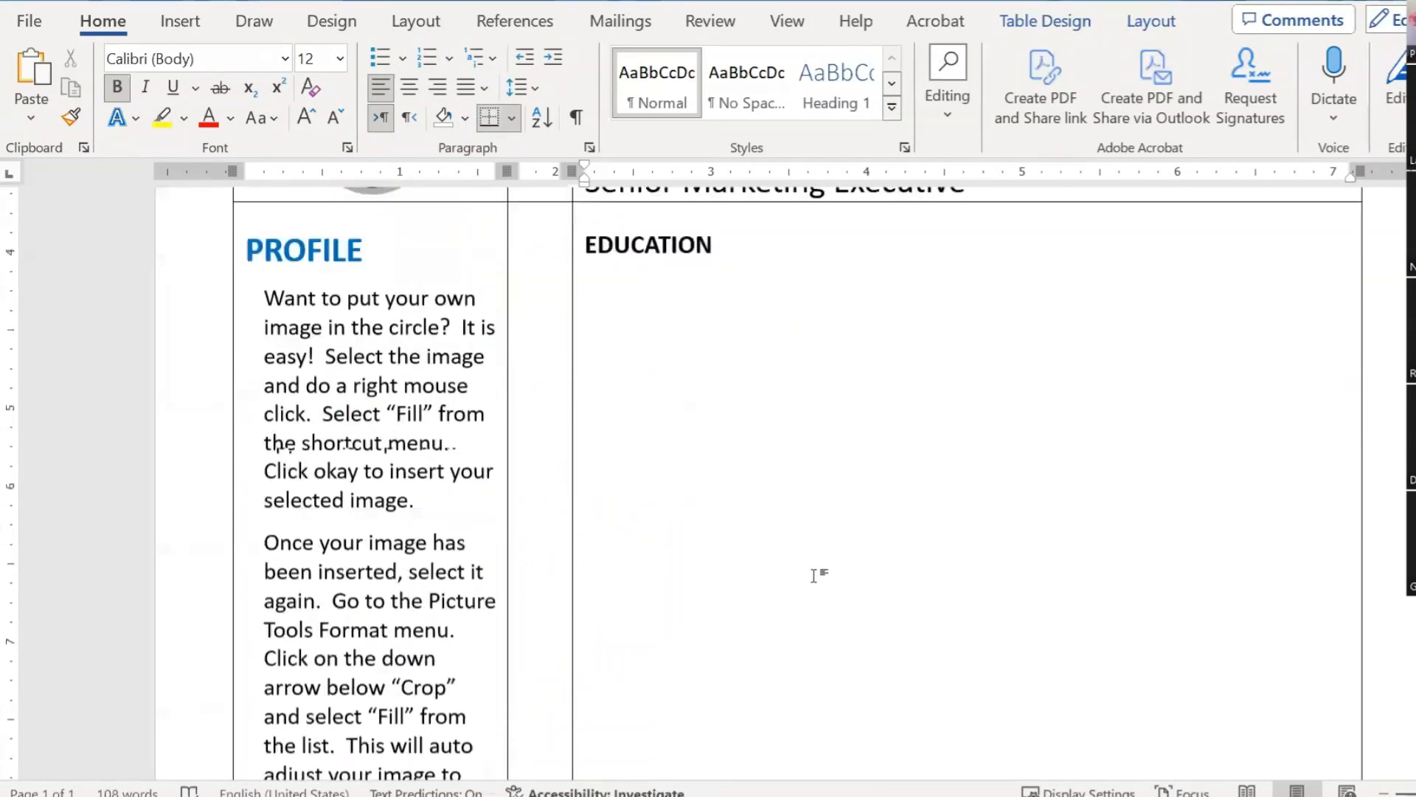
scroll(814, 575, "down", 3)
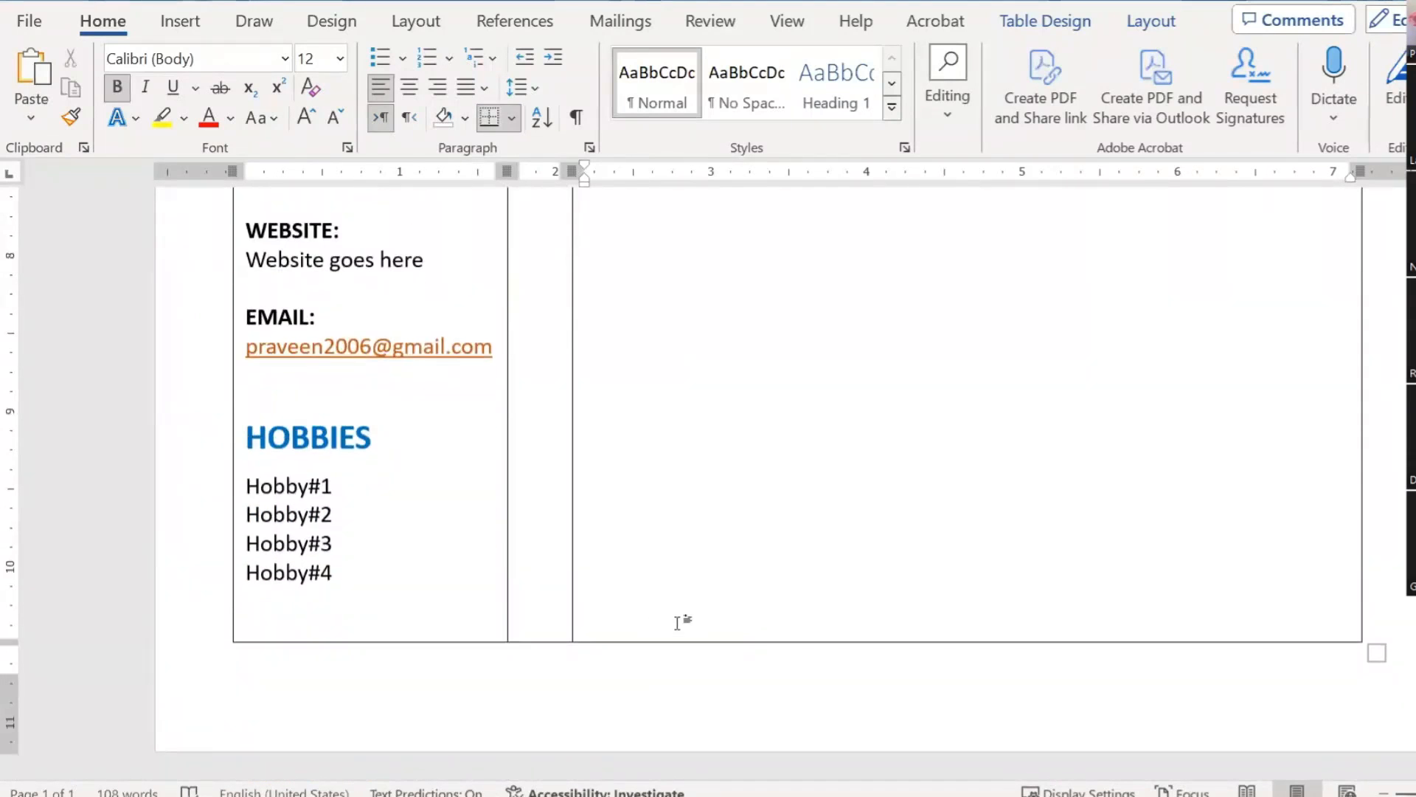
Step: In a new blank document, type EDUCATION and give it a bottom border line
scroll(890, 502, "up", 10)
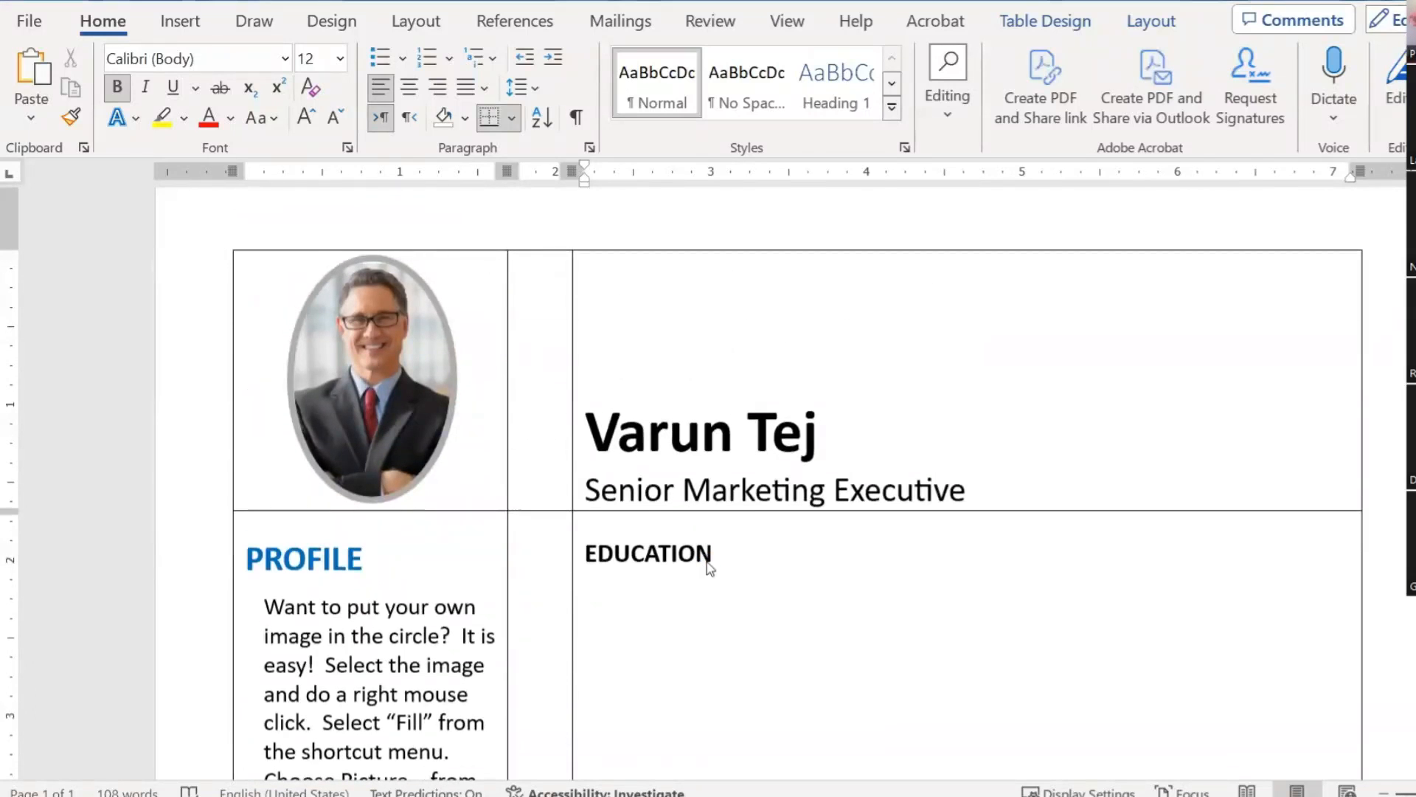
key("ctrl+n")
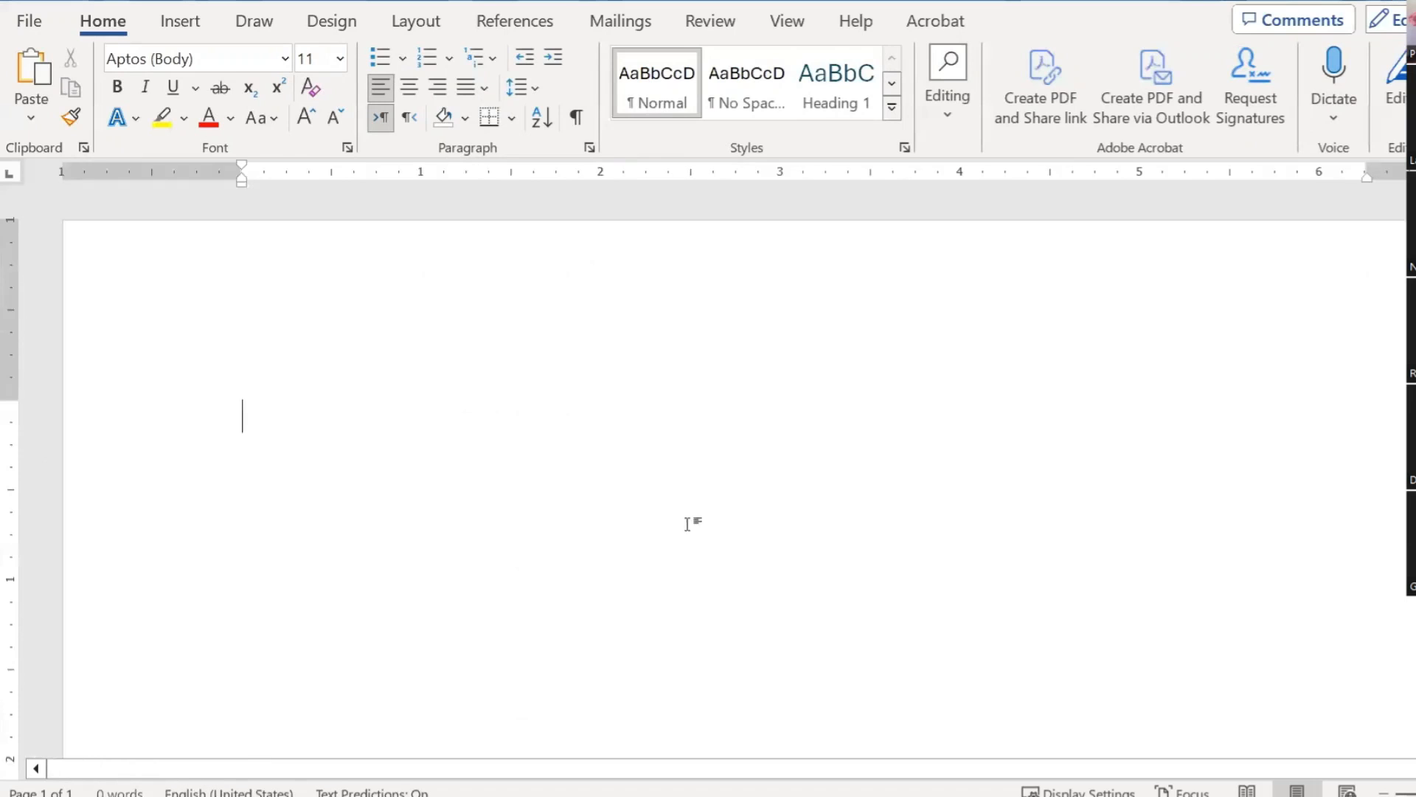
type("EDUCATION")
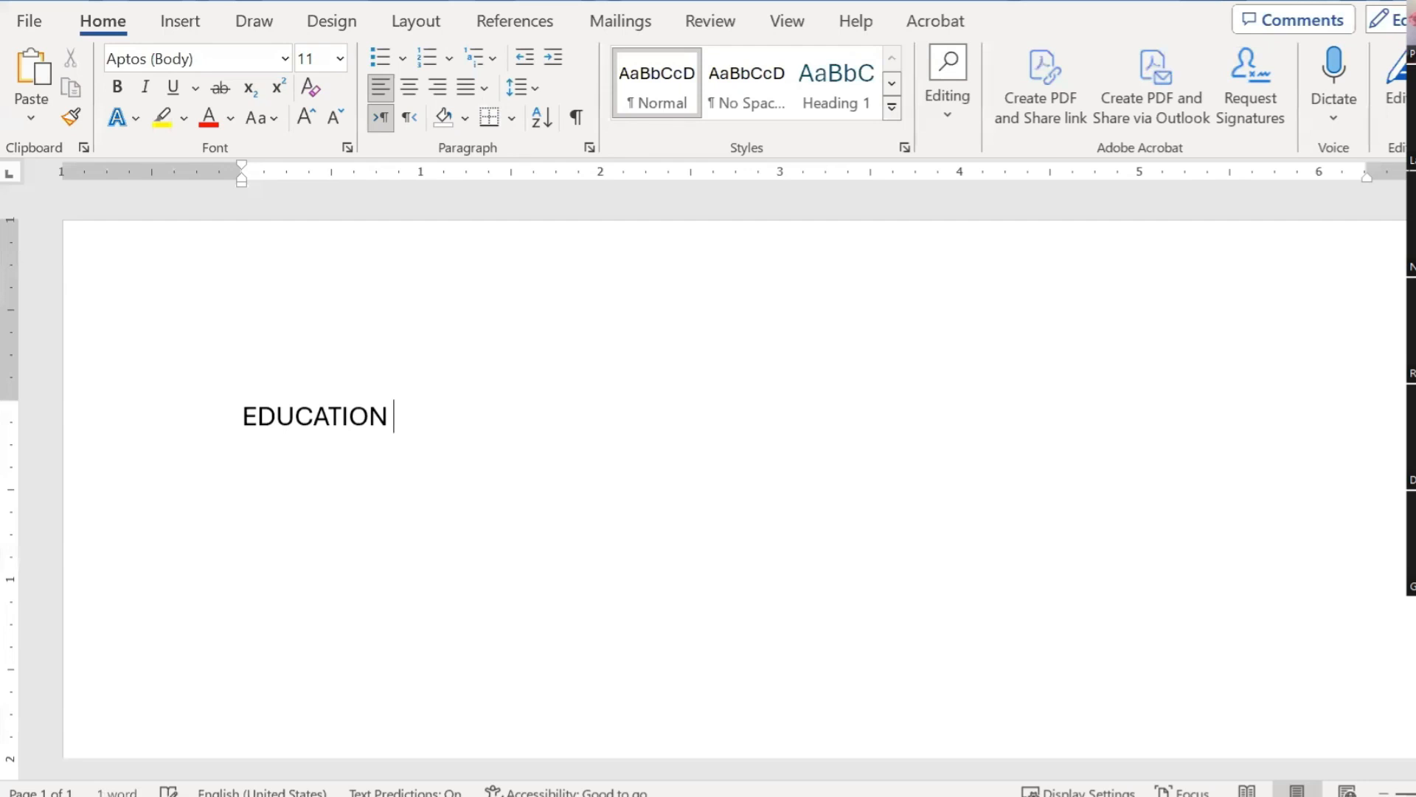
key("ctrl+a")
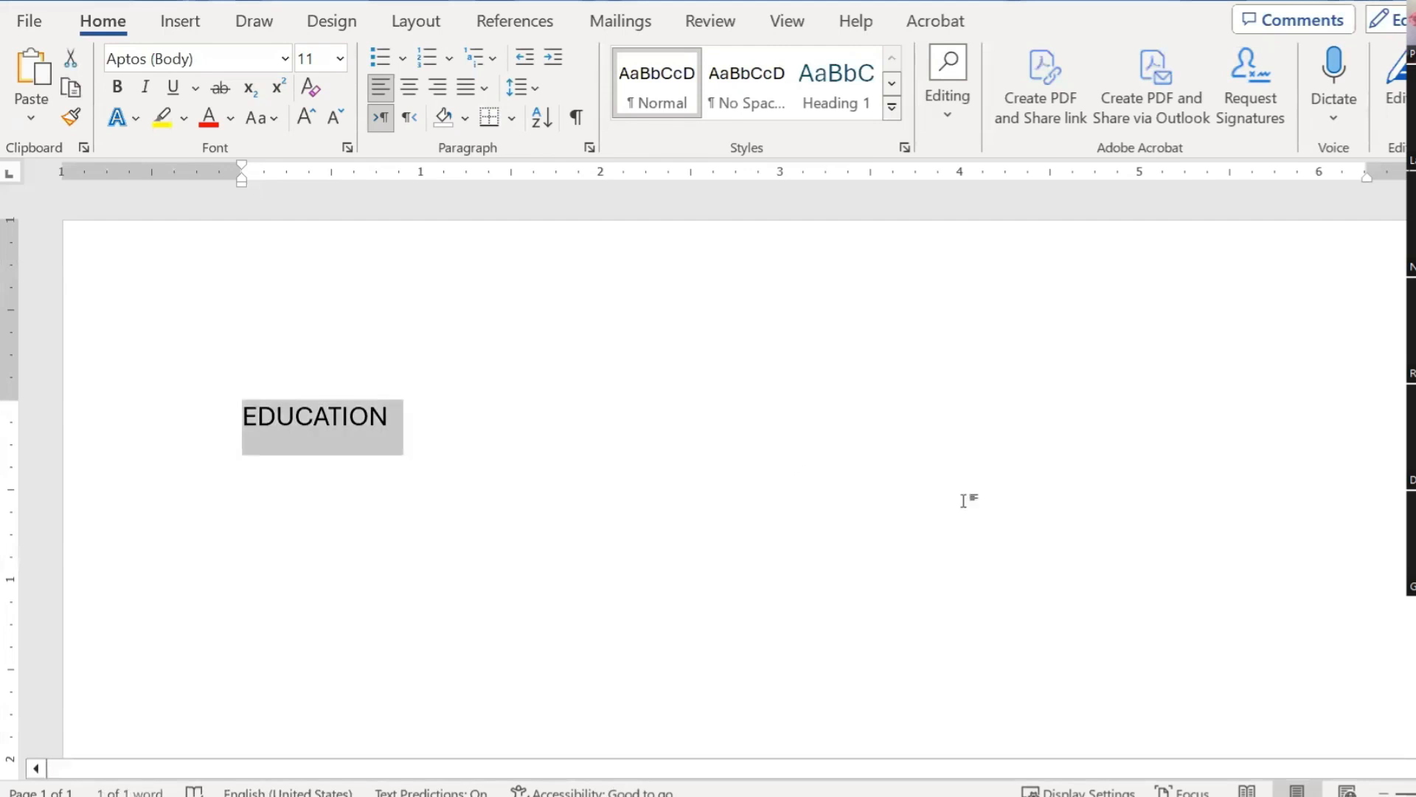
left_click(489, 118)
left_click(600, 487)
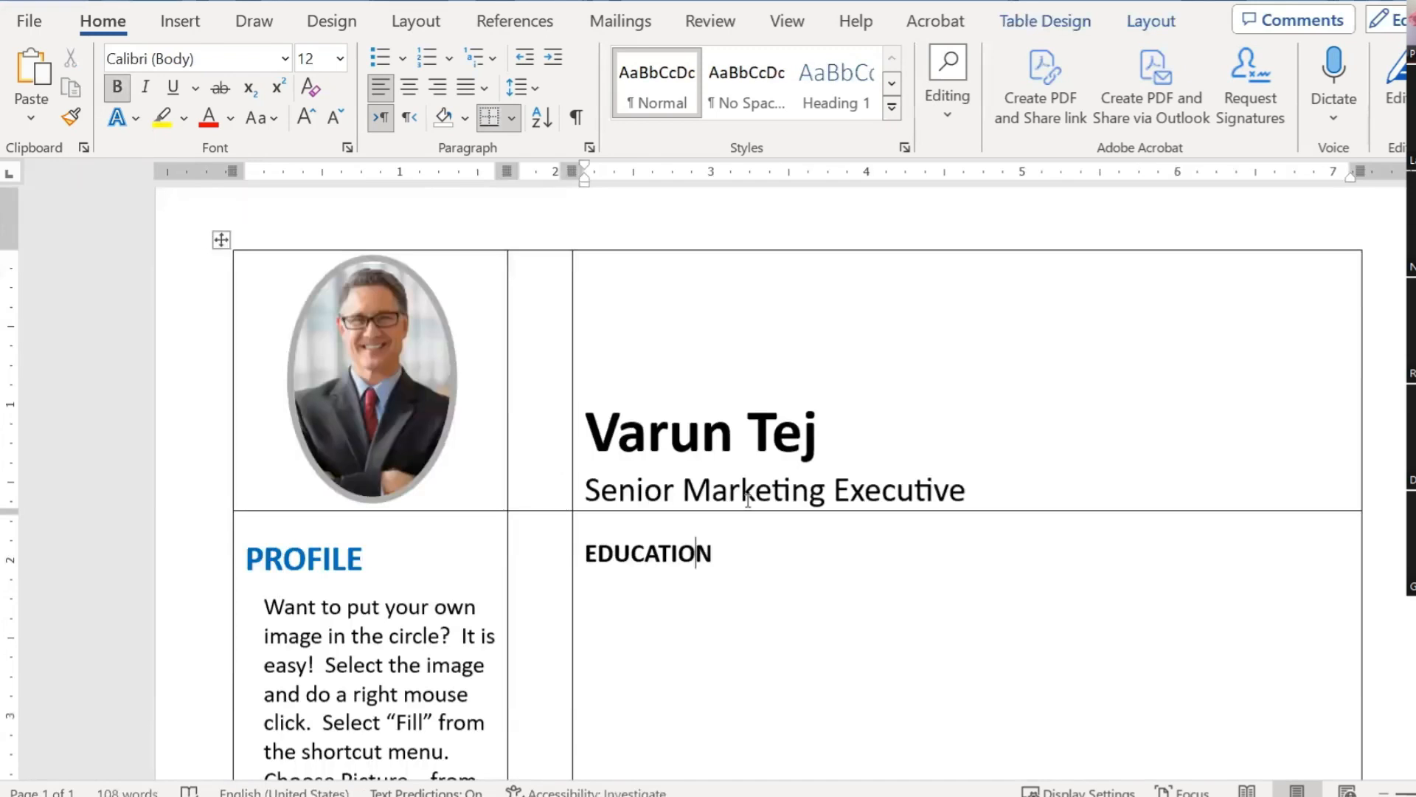
Step: Select the bold EDUCATION heading in the résumé's right column and apply Underline
left_click_drag(708, 555, 588, 568)
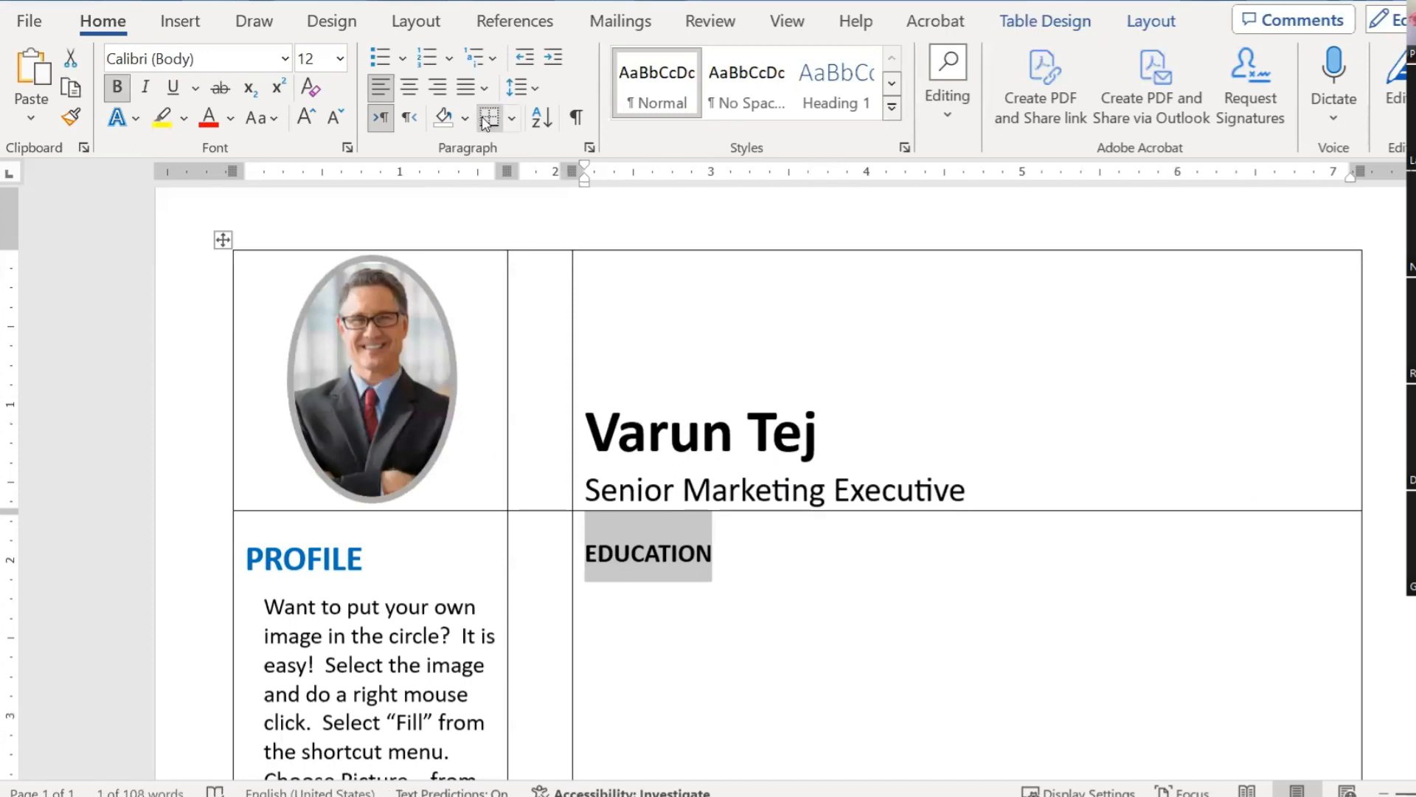
scroll(815, 465, "down", 10)
scroll(806, 587, "down", 4)
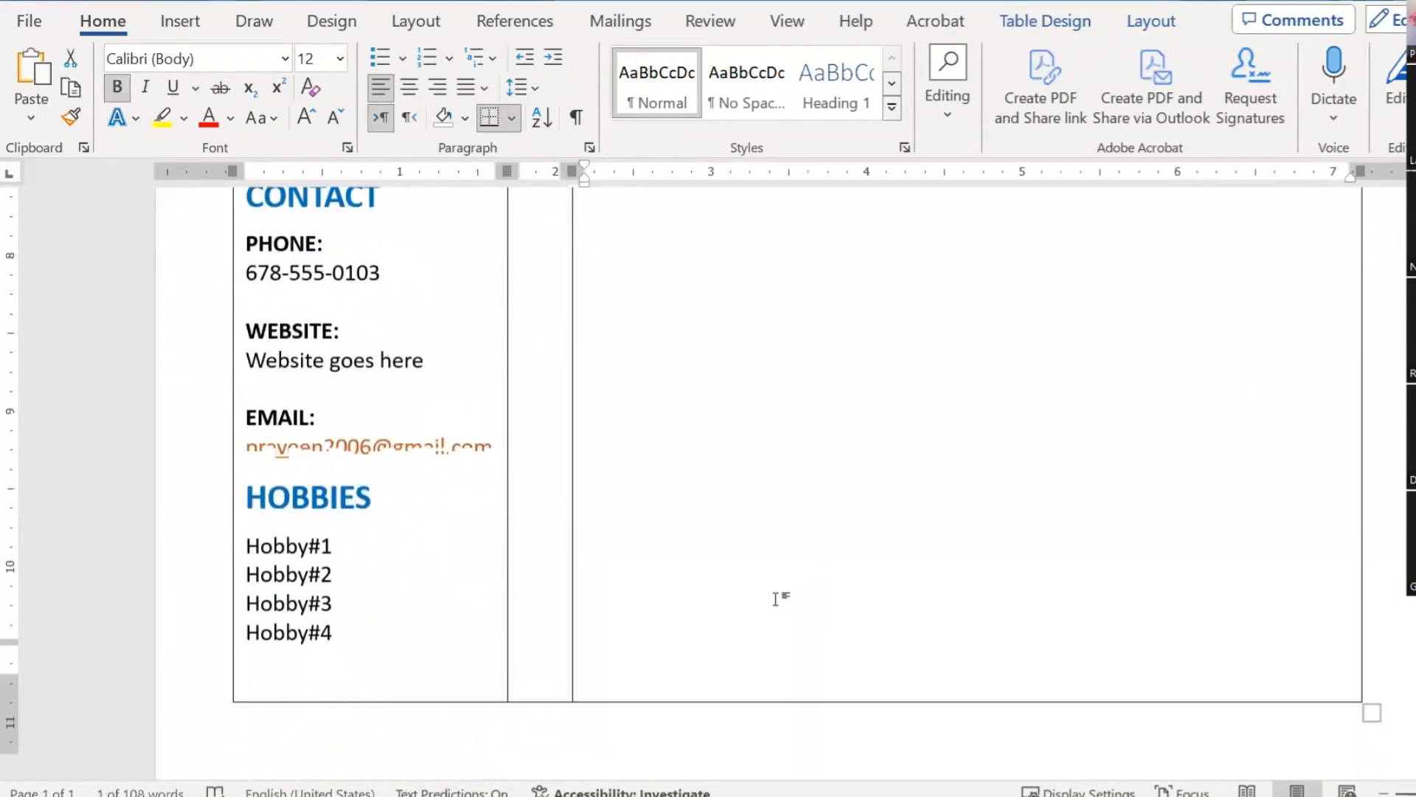
scroll(788, 582, "up", 3)
scroll(788, 583, "down", 6, "ctrl")
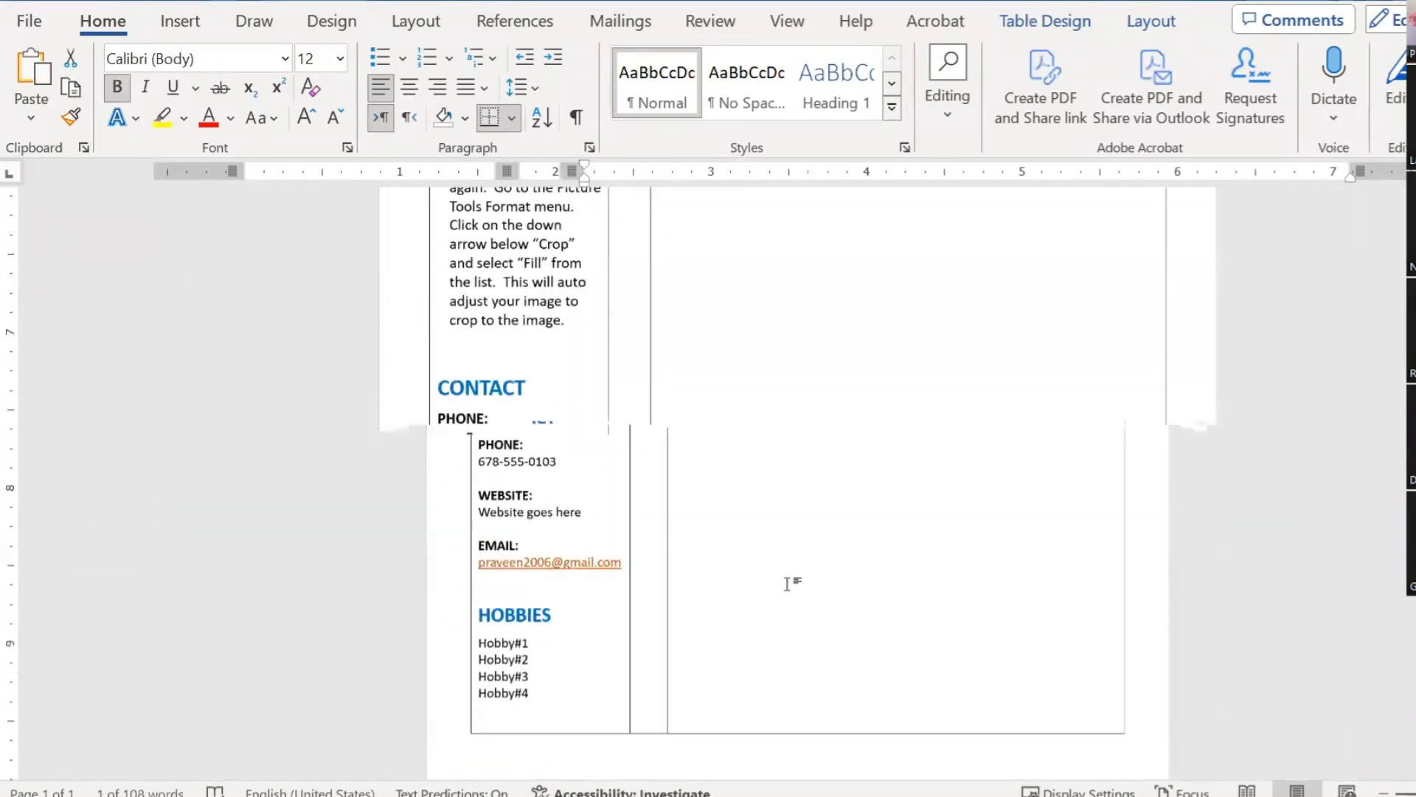
scroll(806, 532, "down", 2, "ctrl")
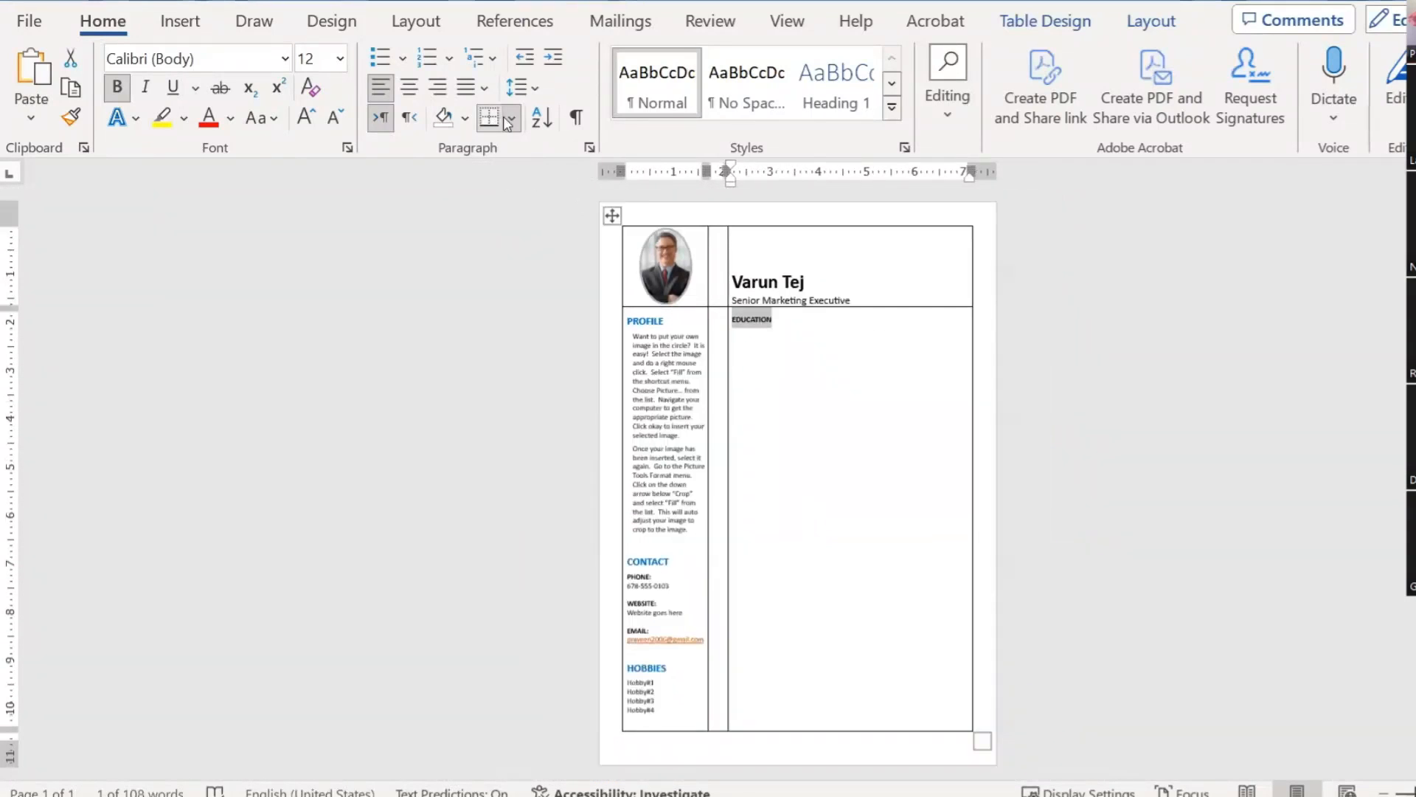
scroll(763, 379, "up", 8, "ctrl")
left_click(816, 370)
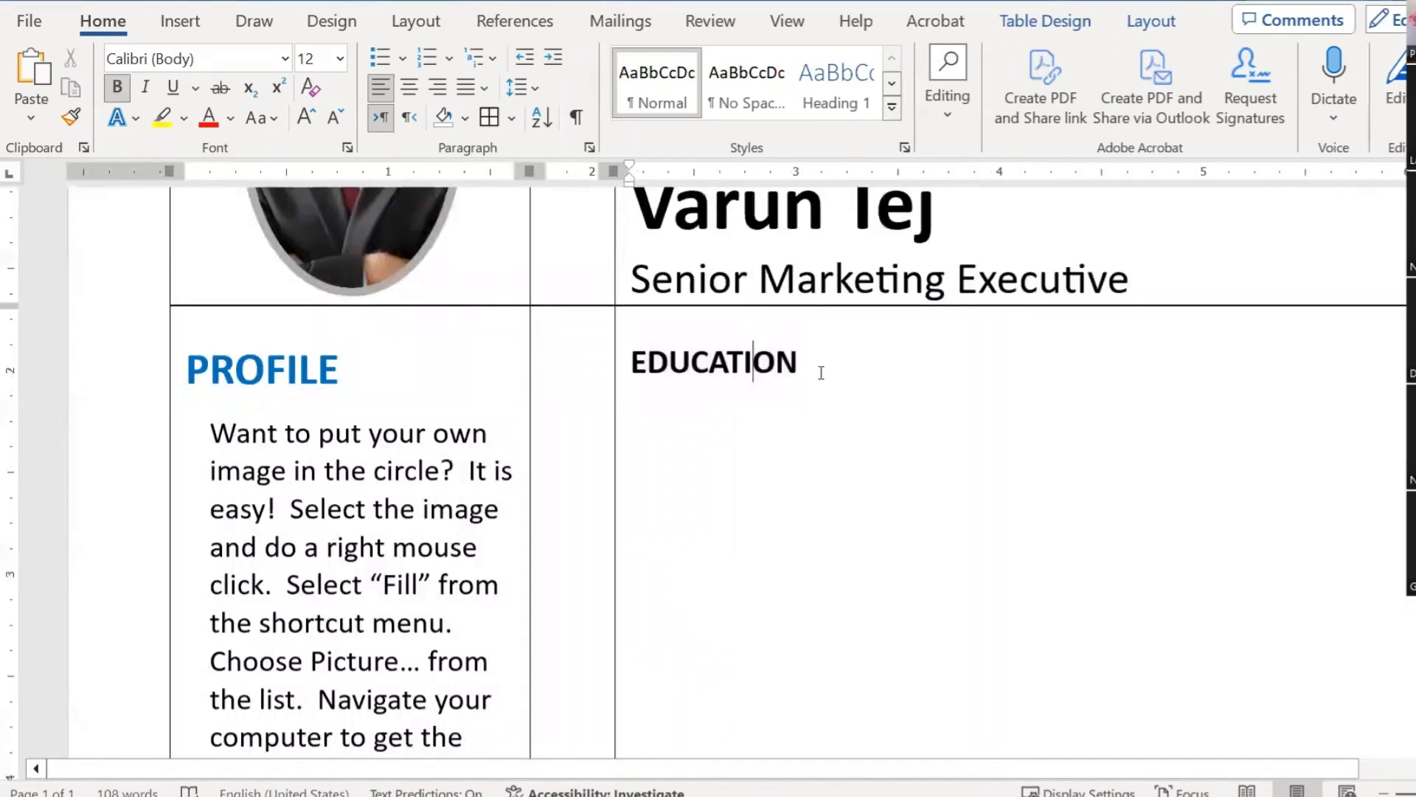
left_click_drag(816, 369, 628, 373)
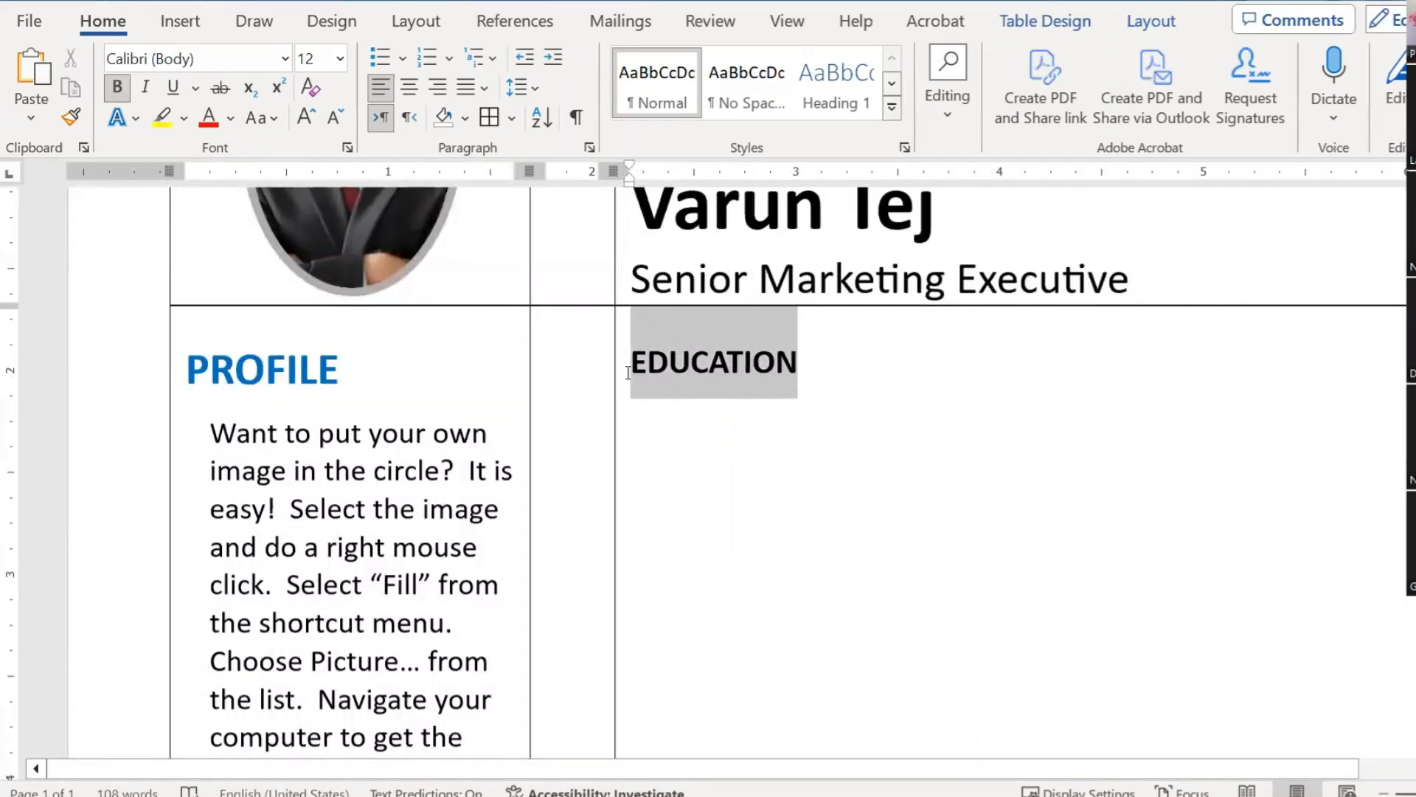
left_click(804, 379)
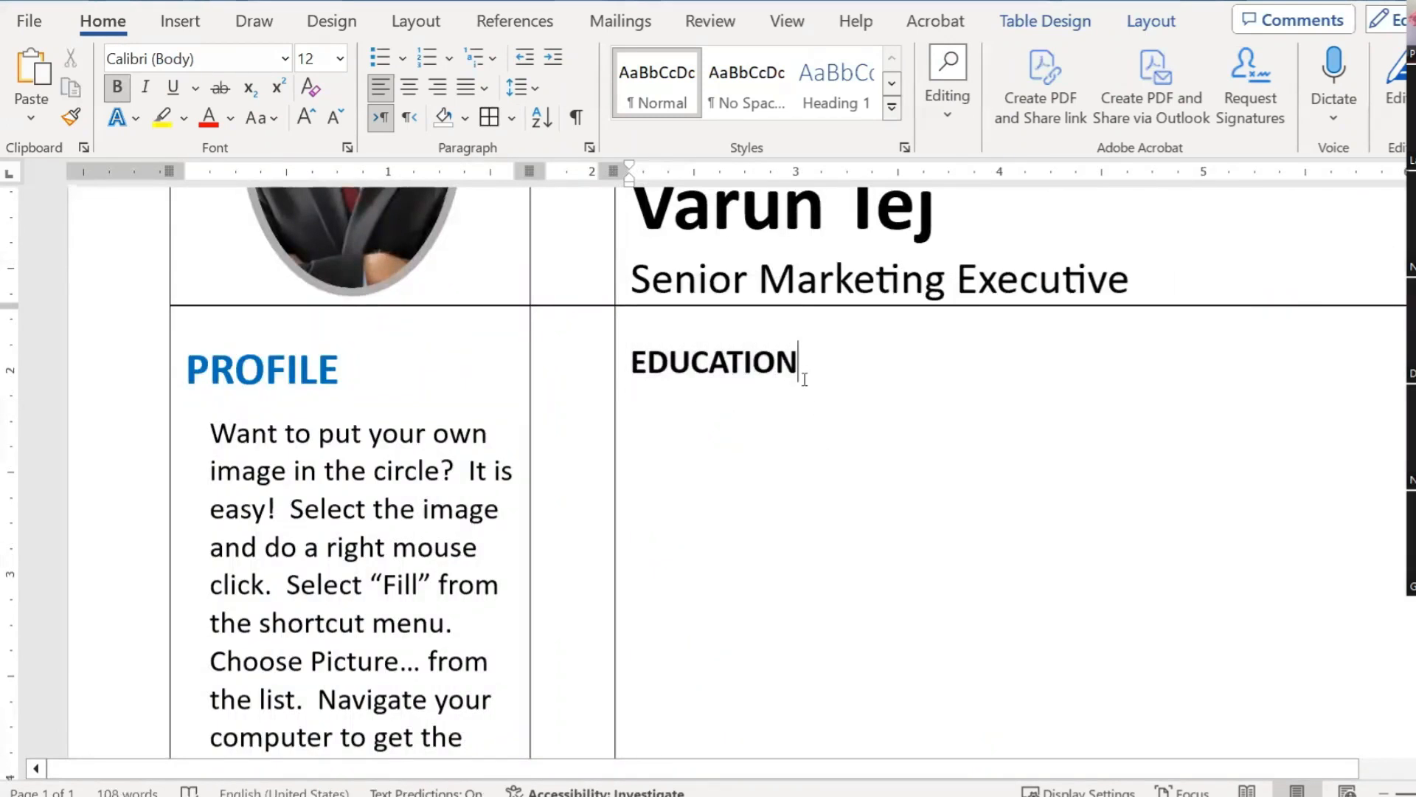
left_click_drag(800, 372, 629, 373)
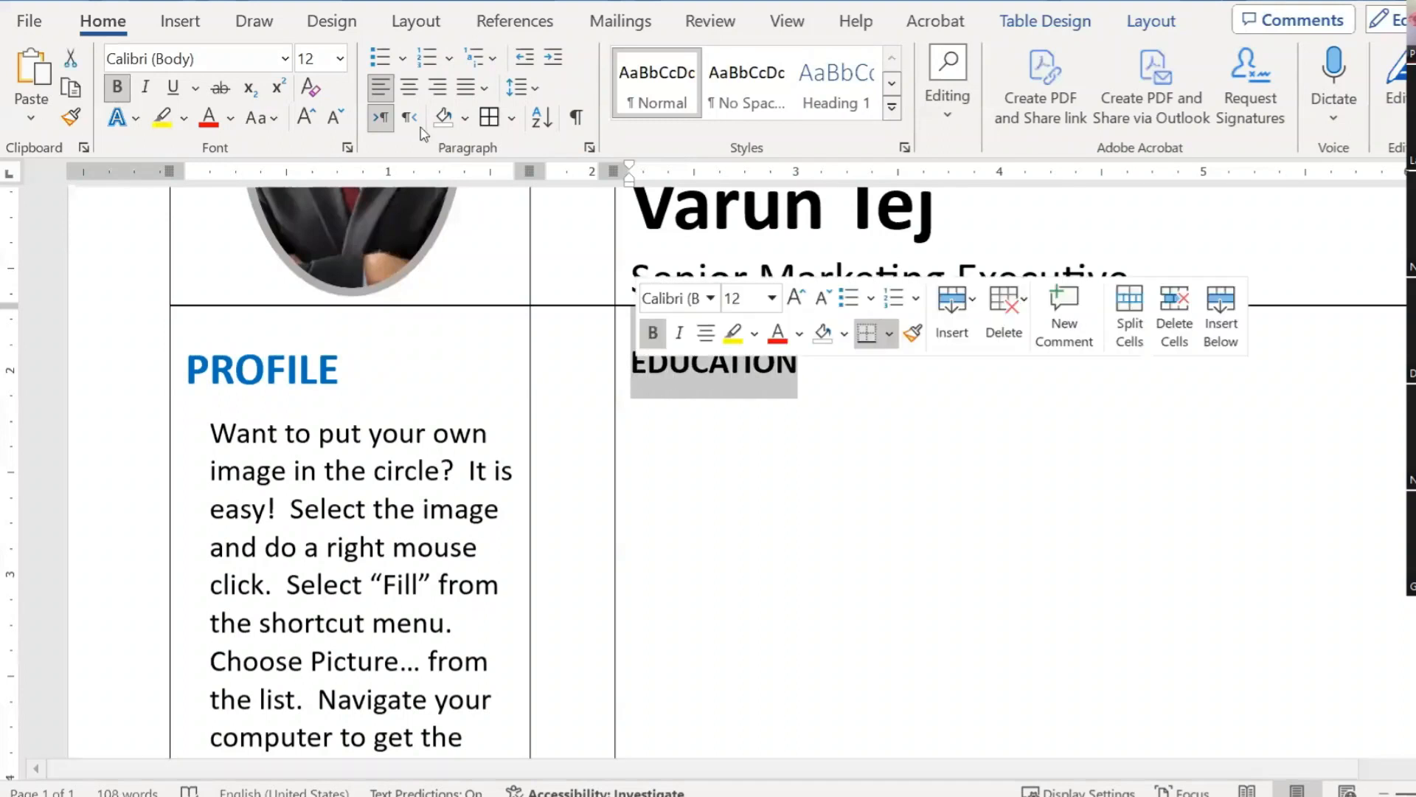
left_click(173, 87)
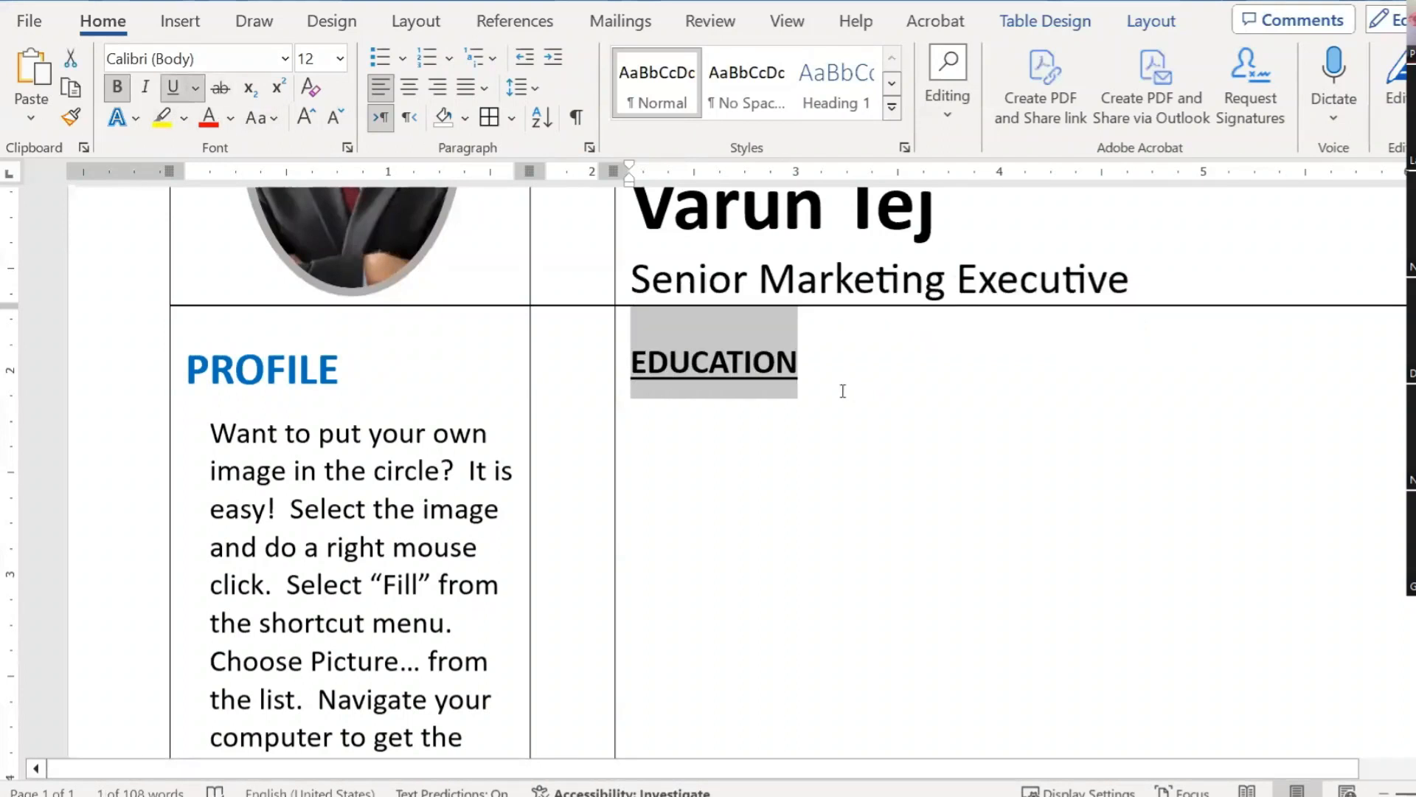
left_click(843, 368)
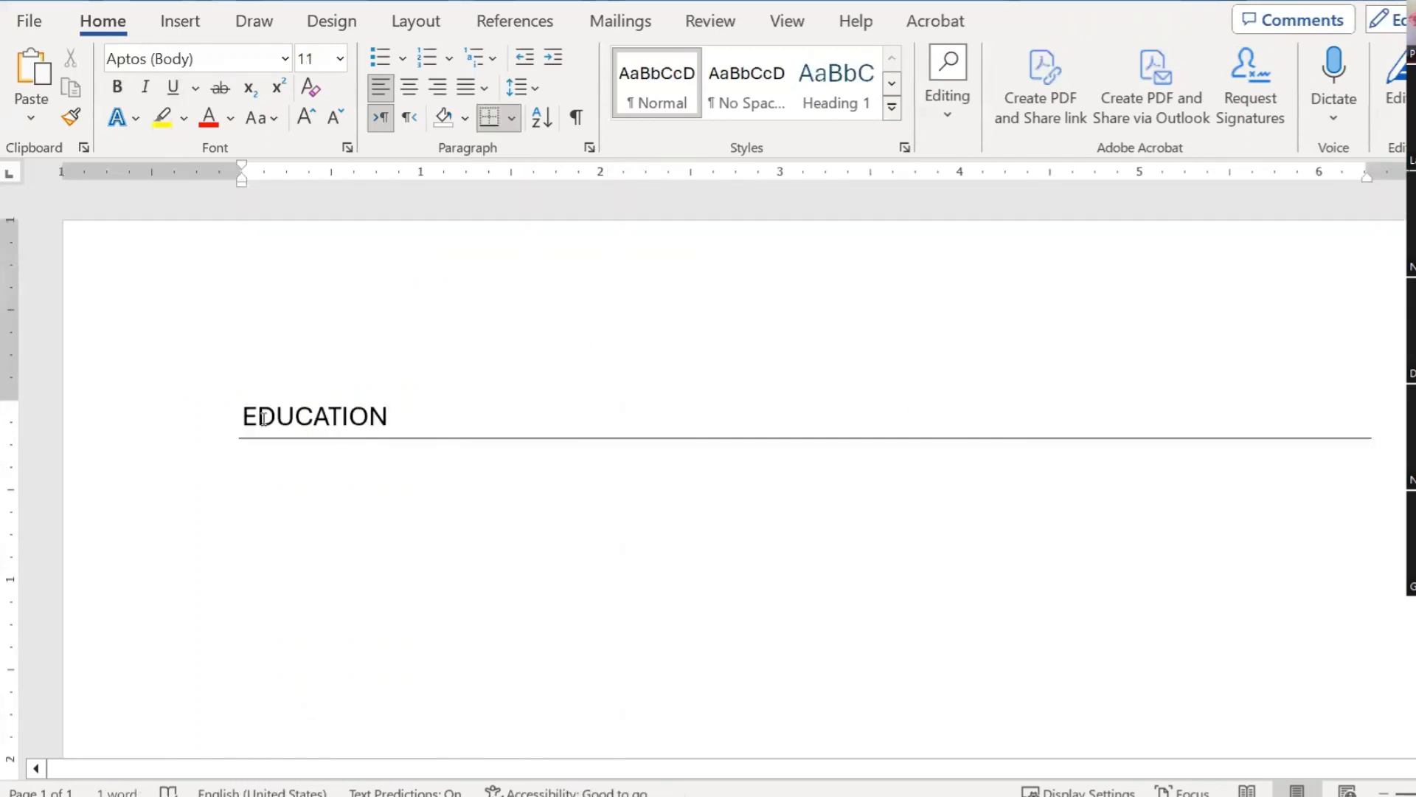
Step: Select and inspect the ruled EDUCATION heading in the other document
left_click_drag(241, 411, 516, 449)
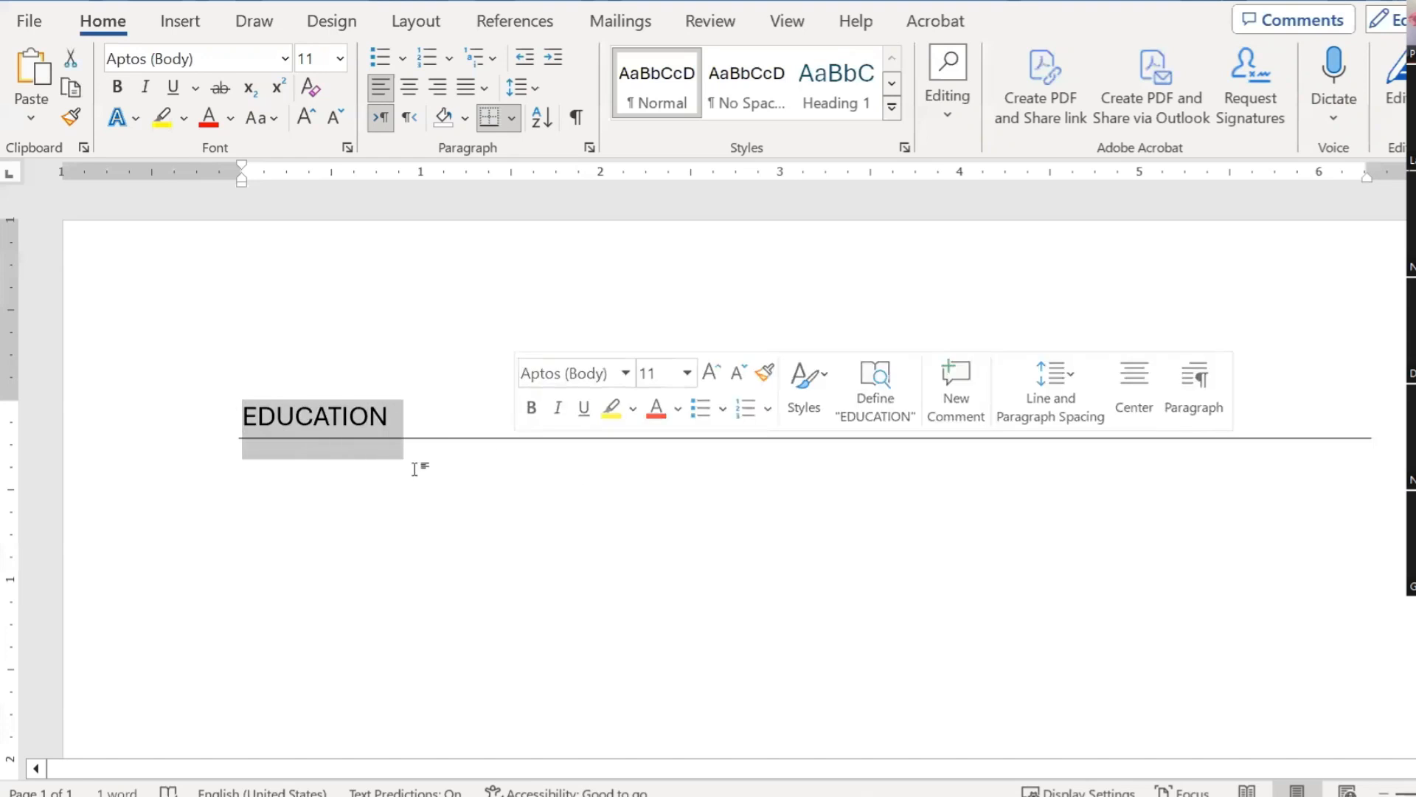
left_click(375, 439)
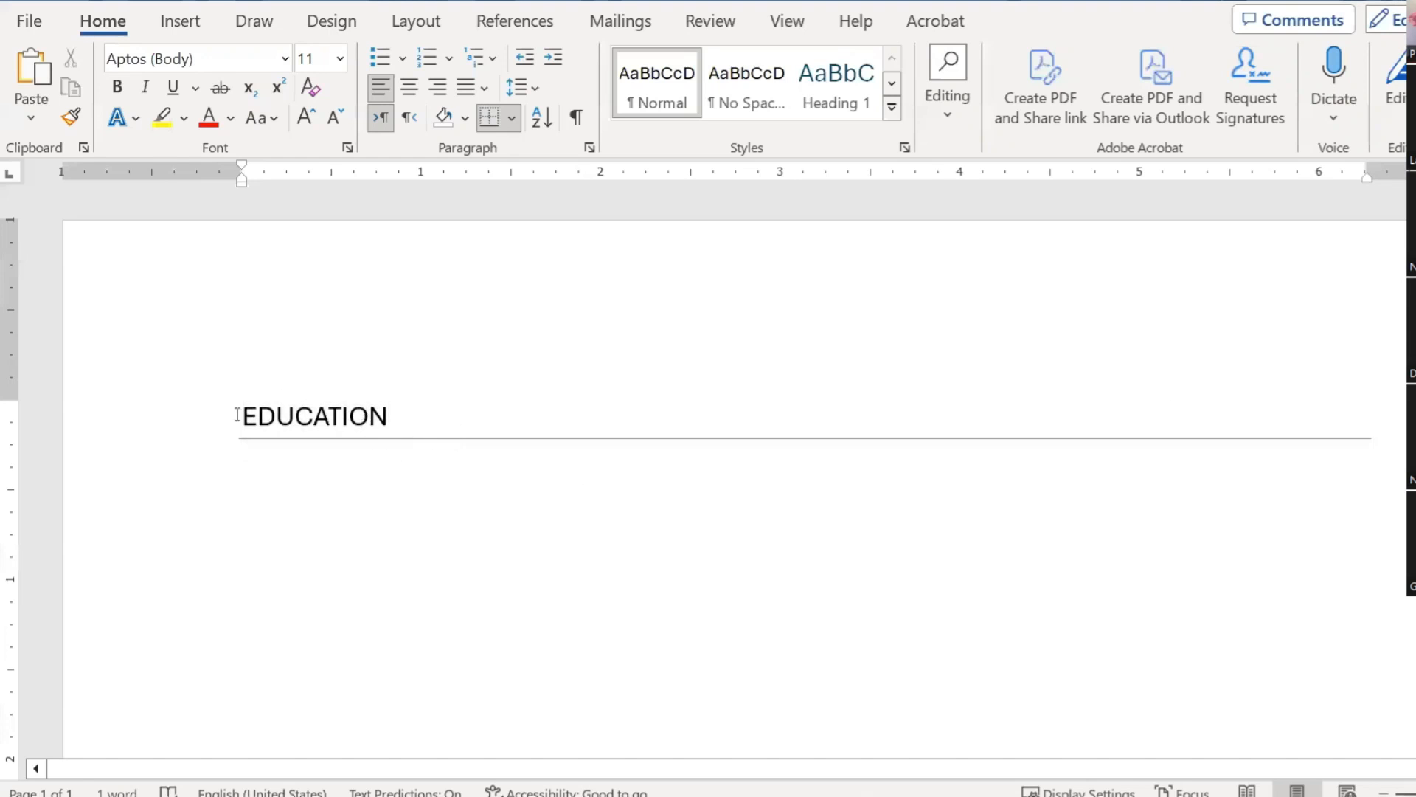
left_click_drag(236, 414, 480, 430)
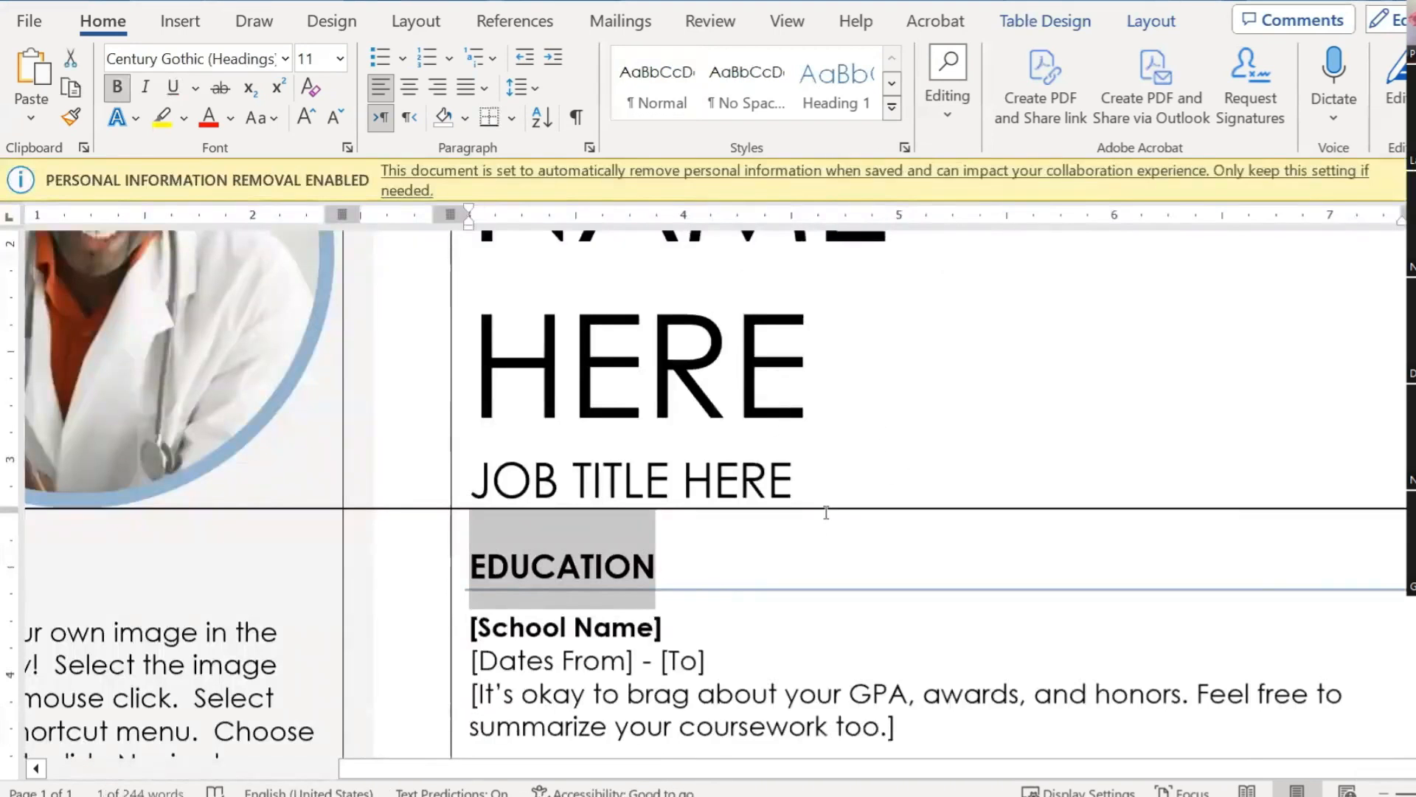
scroll(823, 520, "down", 3)
left_click(737, 390)
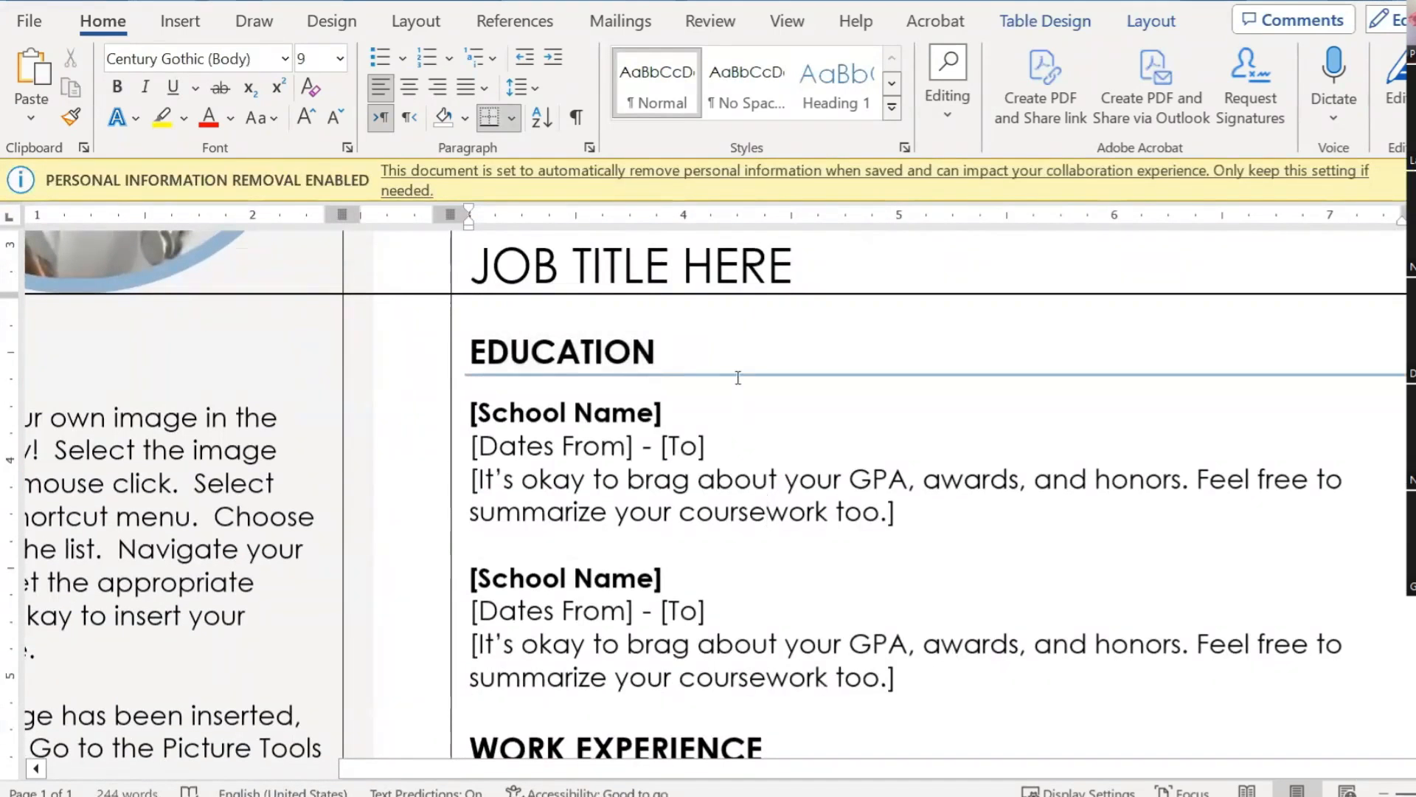
scroll(738, 377, "down", 10, "ctrl")
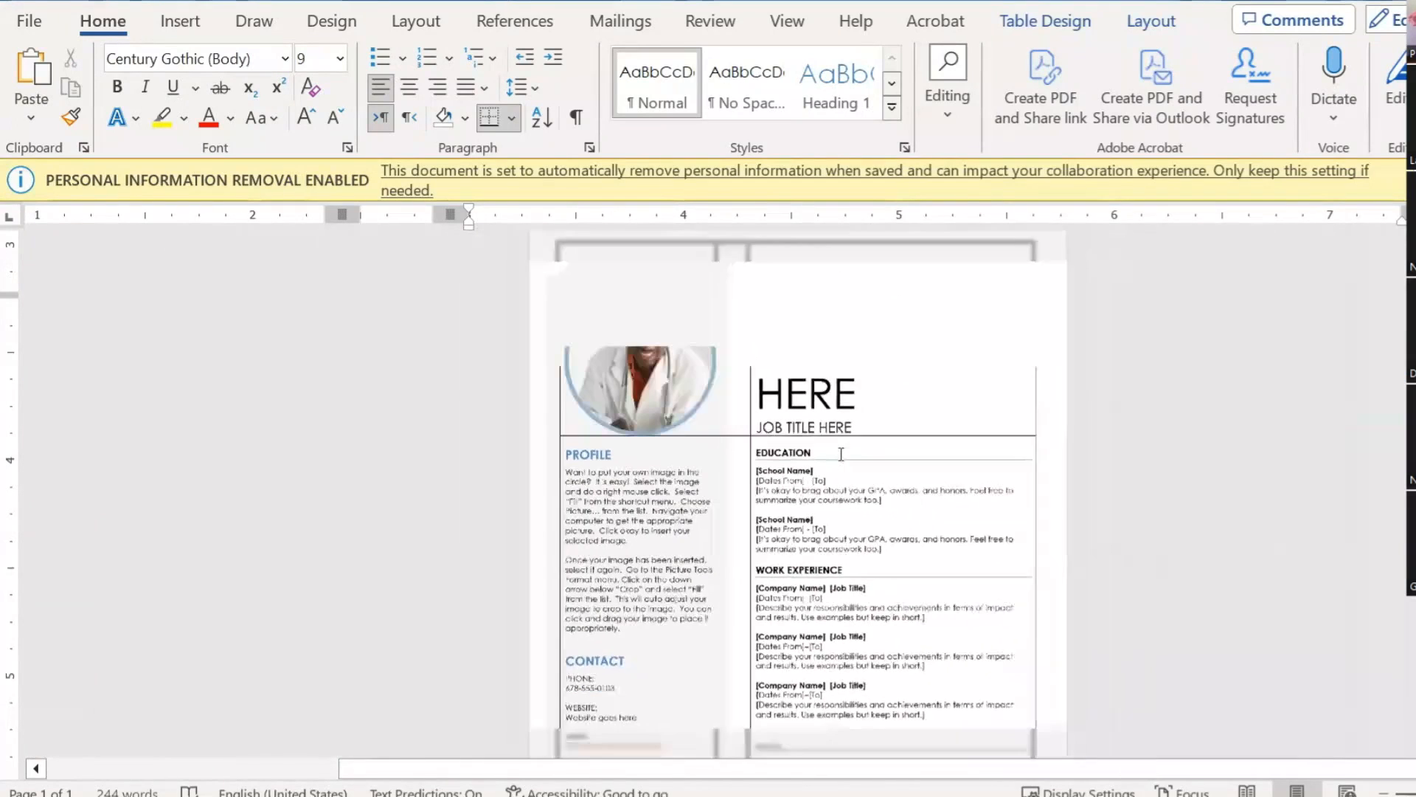
scroll(876, 496, "up", 1)
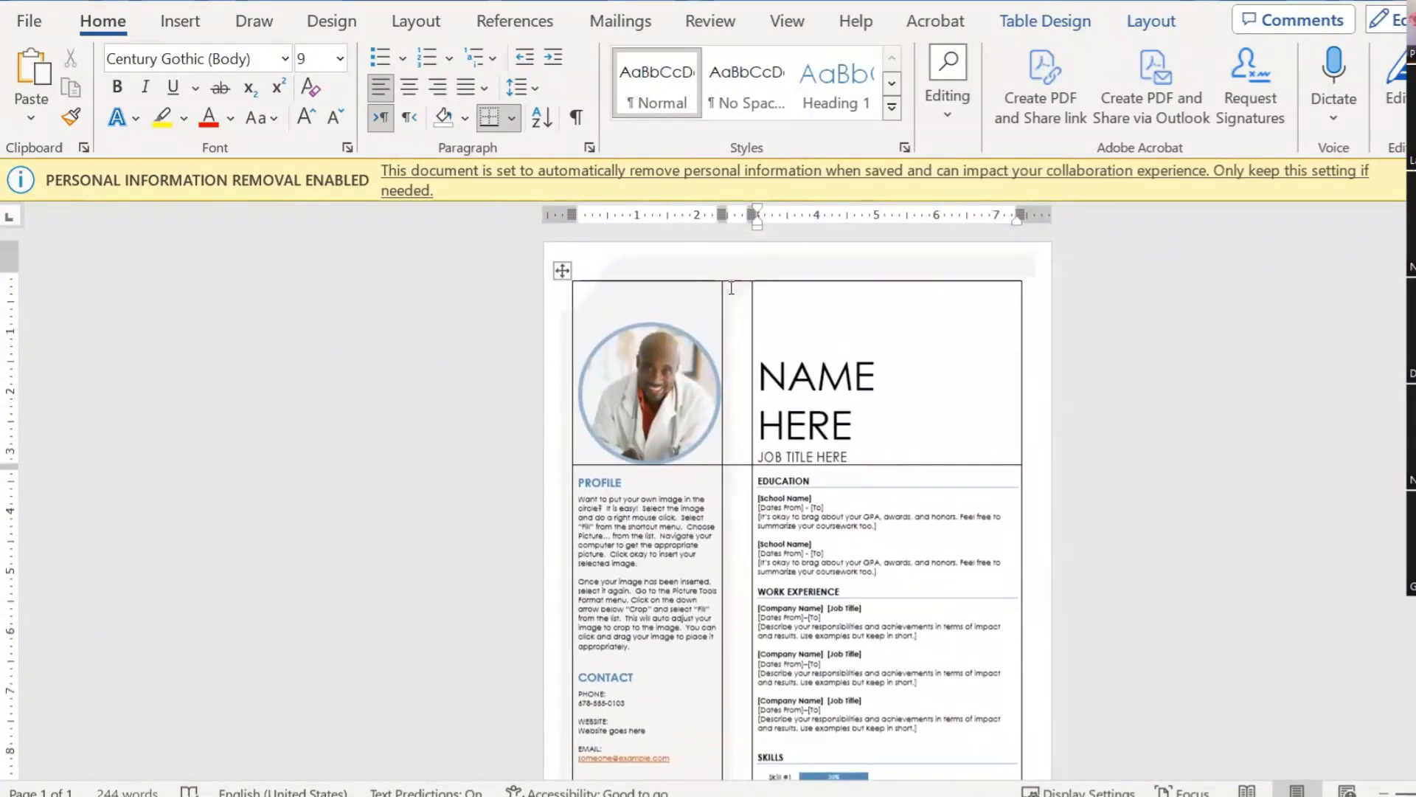
Step: Move the template header's grey background shape, undo the move, and leave the header
double_click(680, 260)
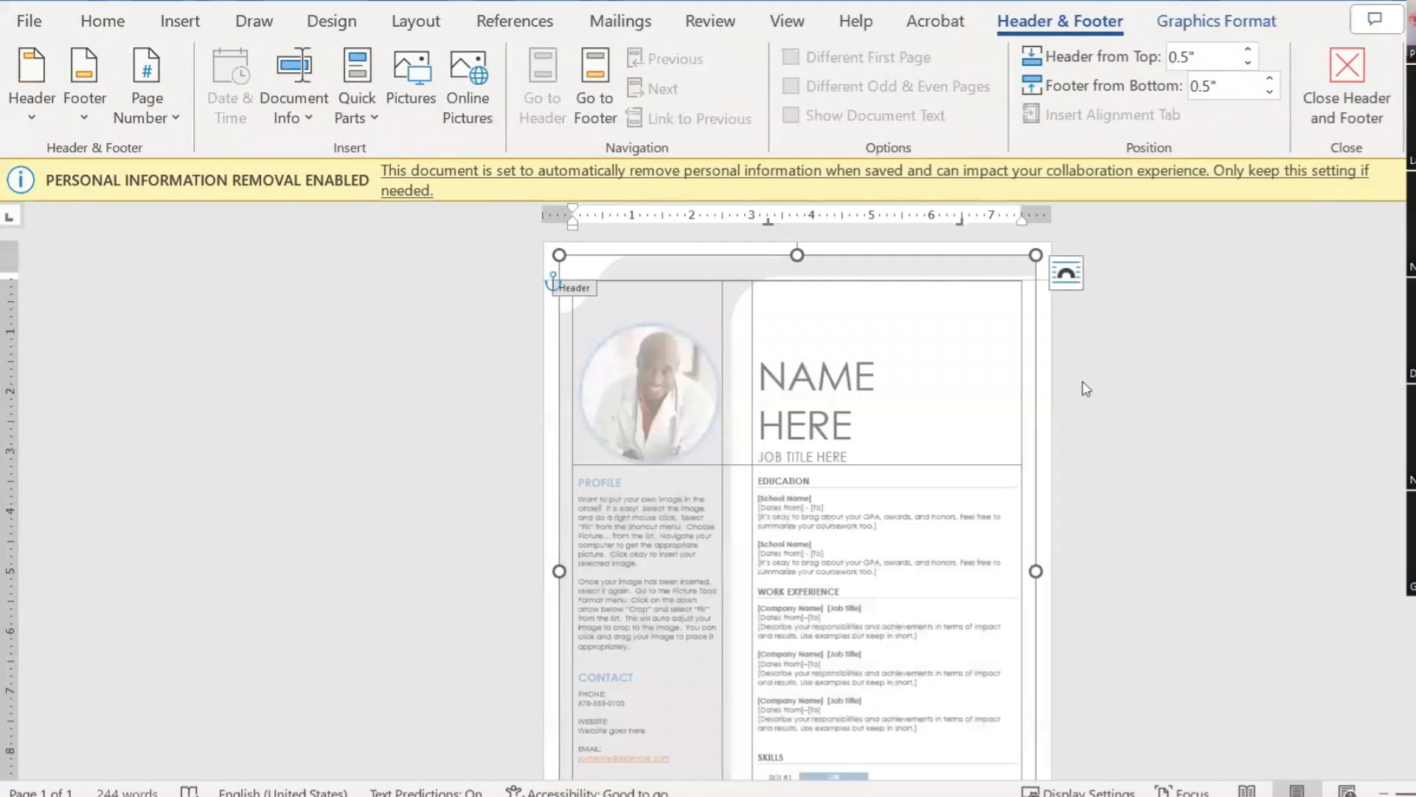
left_click_drag(690, 273, 783, 300)
left_click_drag(883, 330, 902, 337)
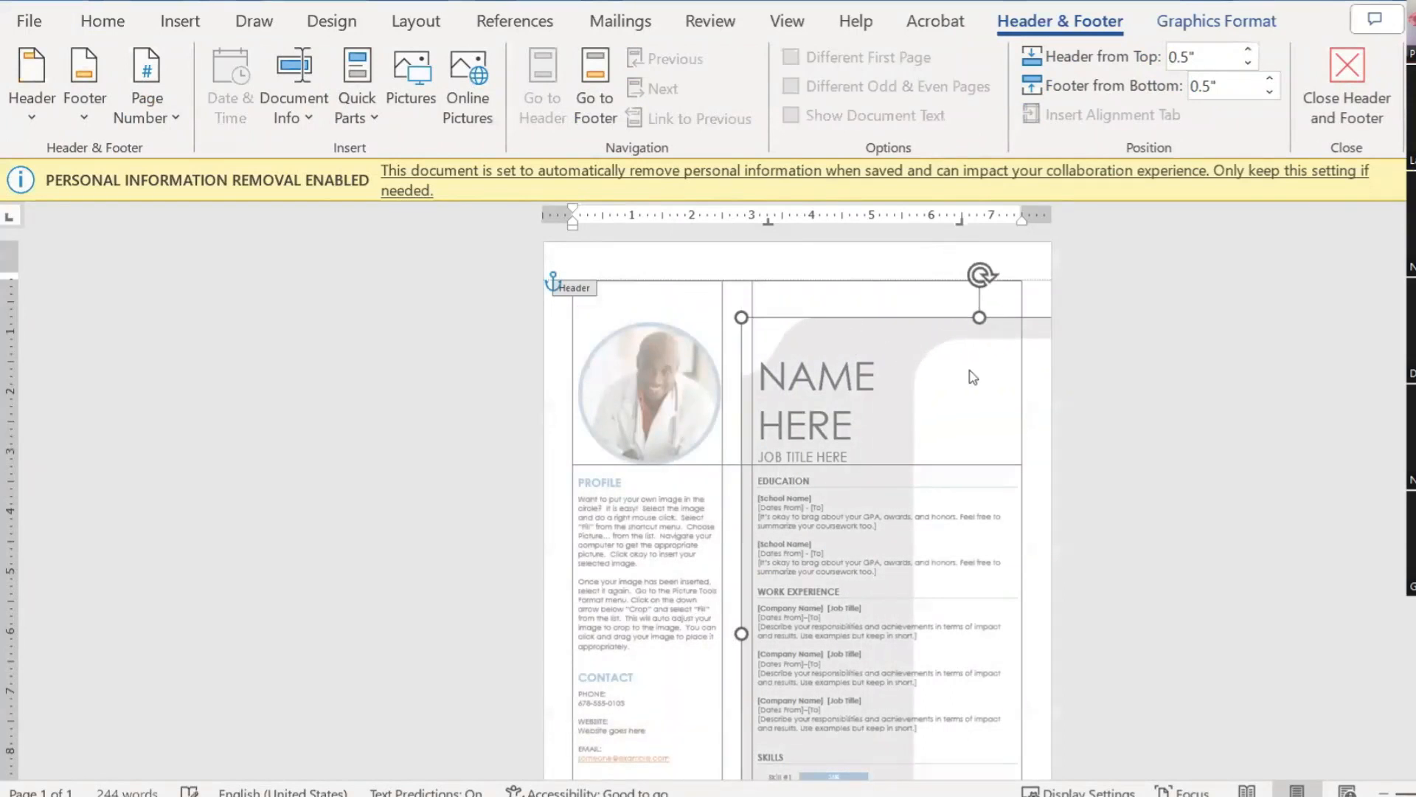
key("ctrl+z")
double_click(1142, 340)
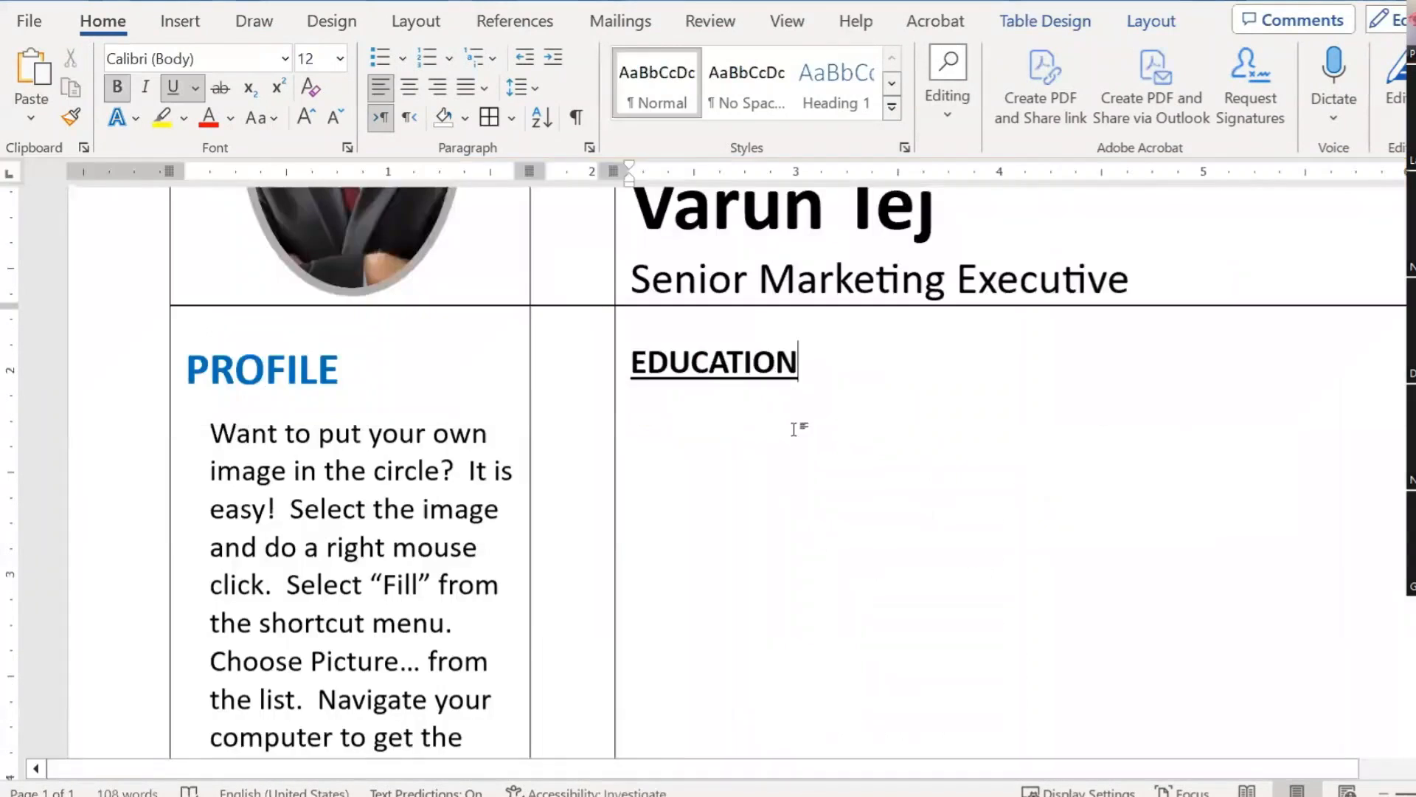
Step: Remove the line under EDUCATION with No Border, then reapply Bottom Border
scroll(911, 472, "up", 3)
scroll(911, 468, "down", 4)
scroll(911, 469, "down", 10)
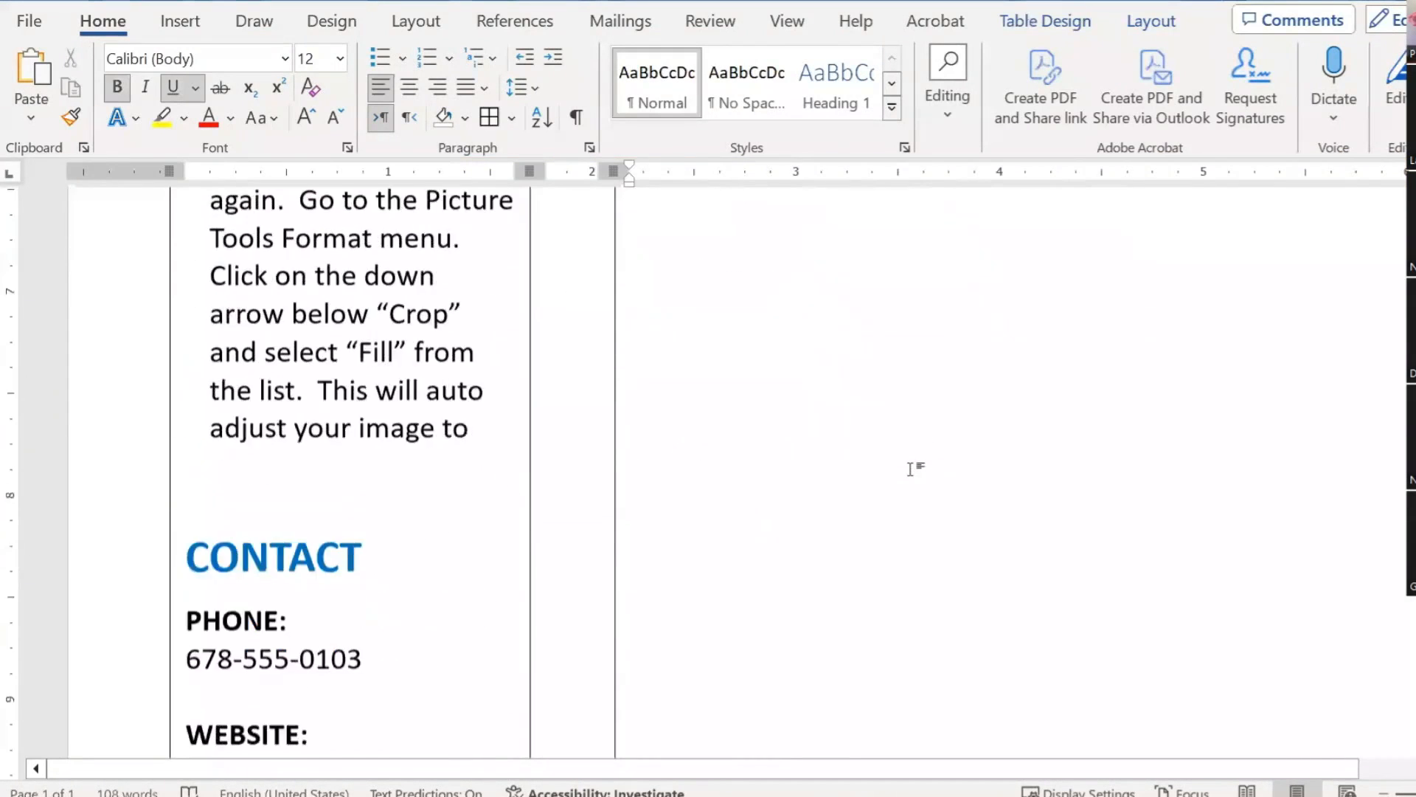
scroll(910, 468, "up", 6)
scroll(800, 402, "up", 6)
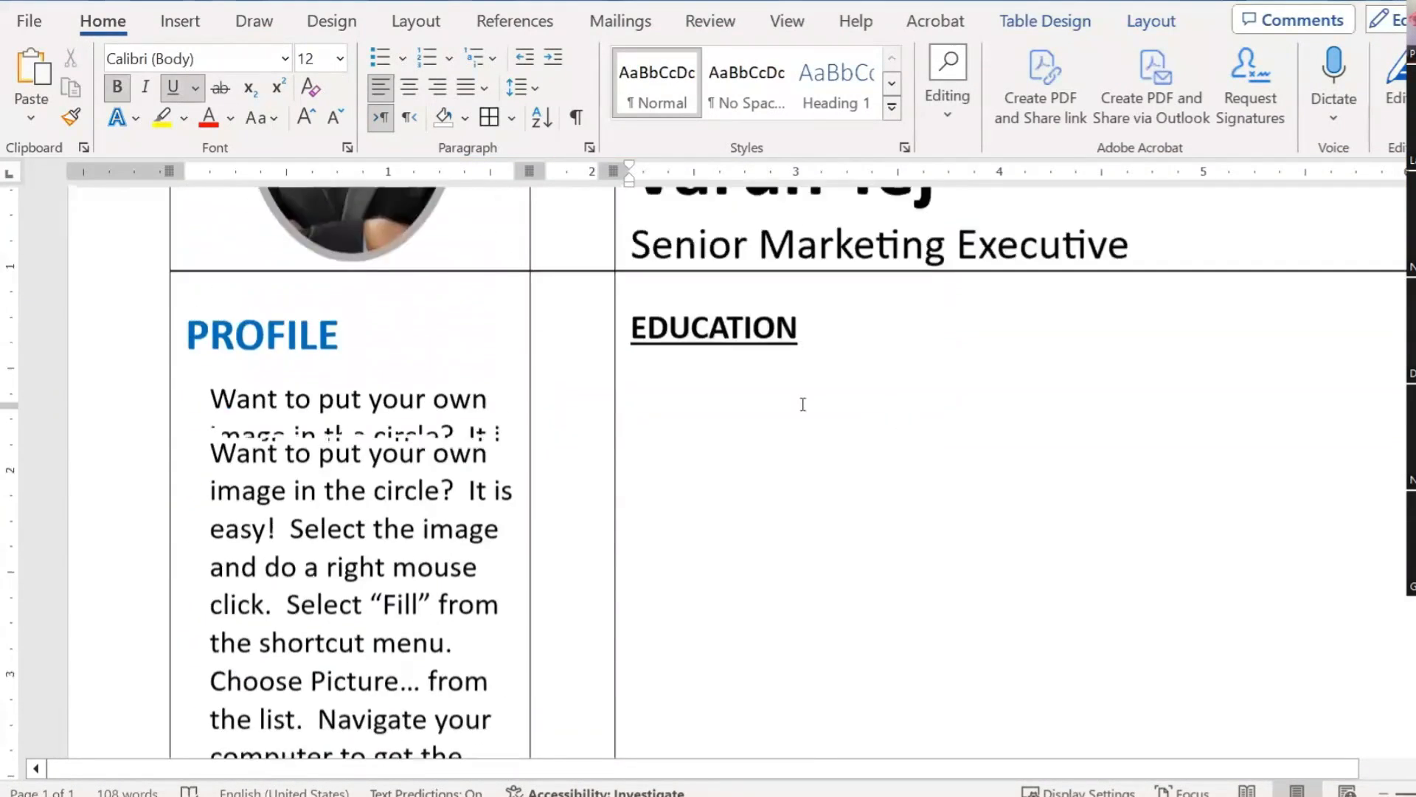
left_click(812, 465)
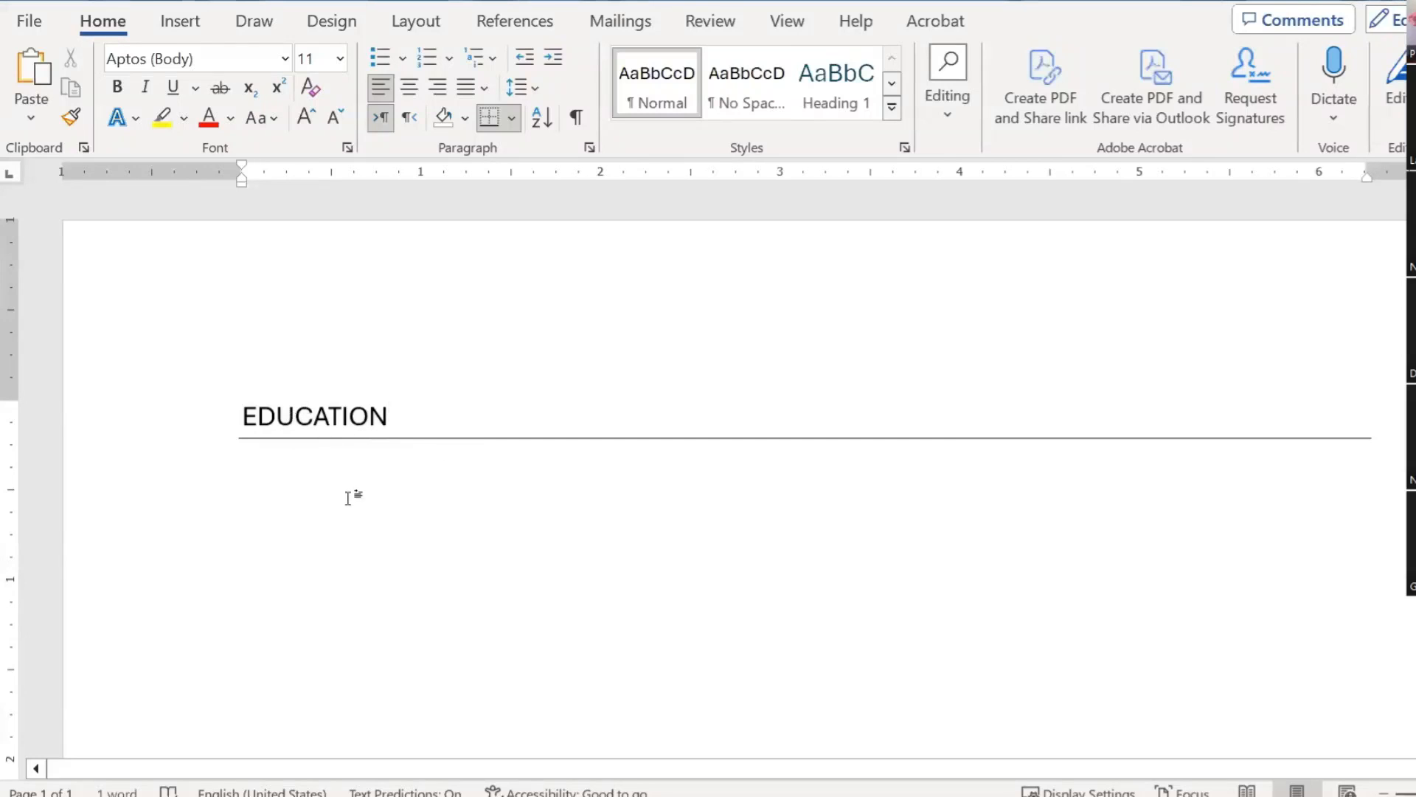
left_click(511, 118)
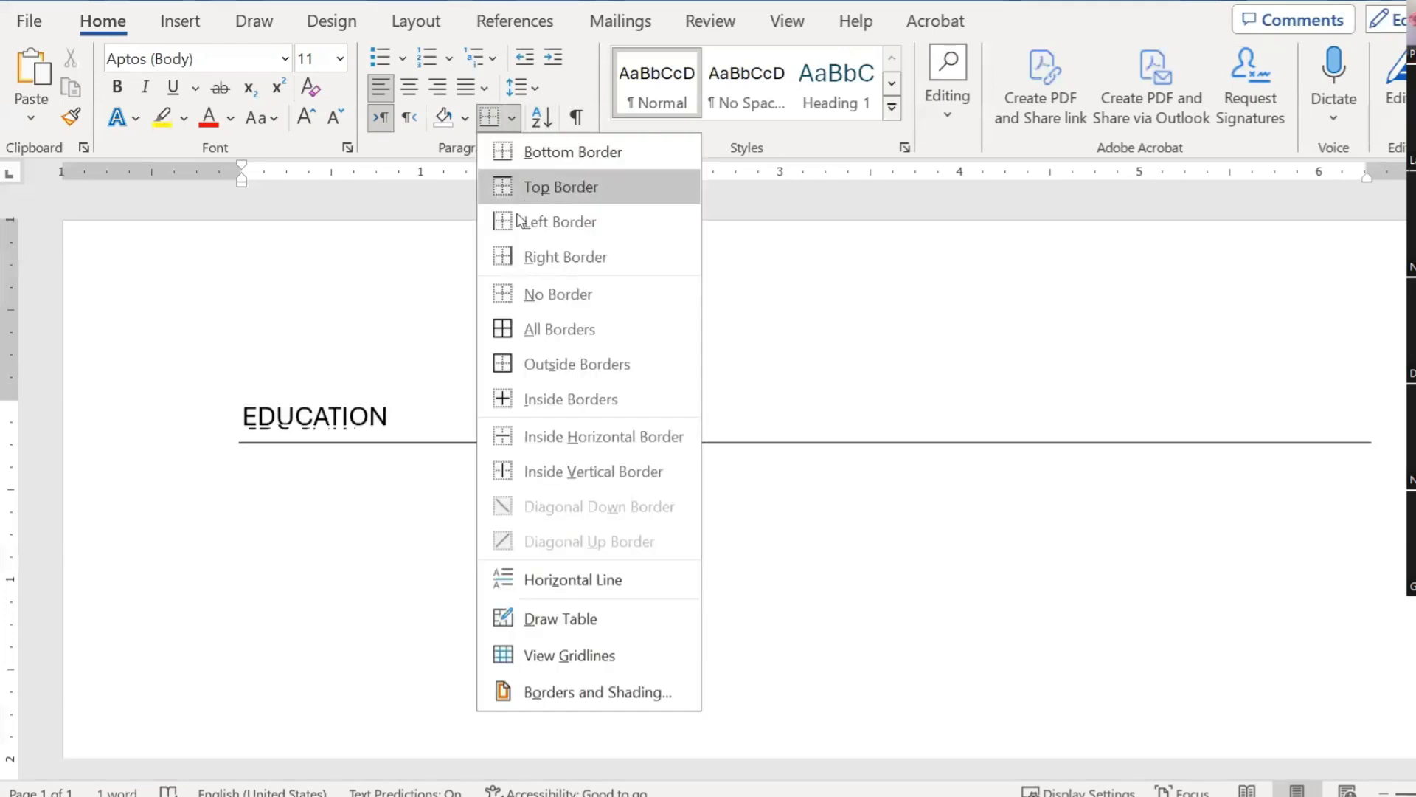
left_click(514, 159)
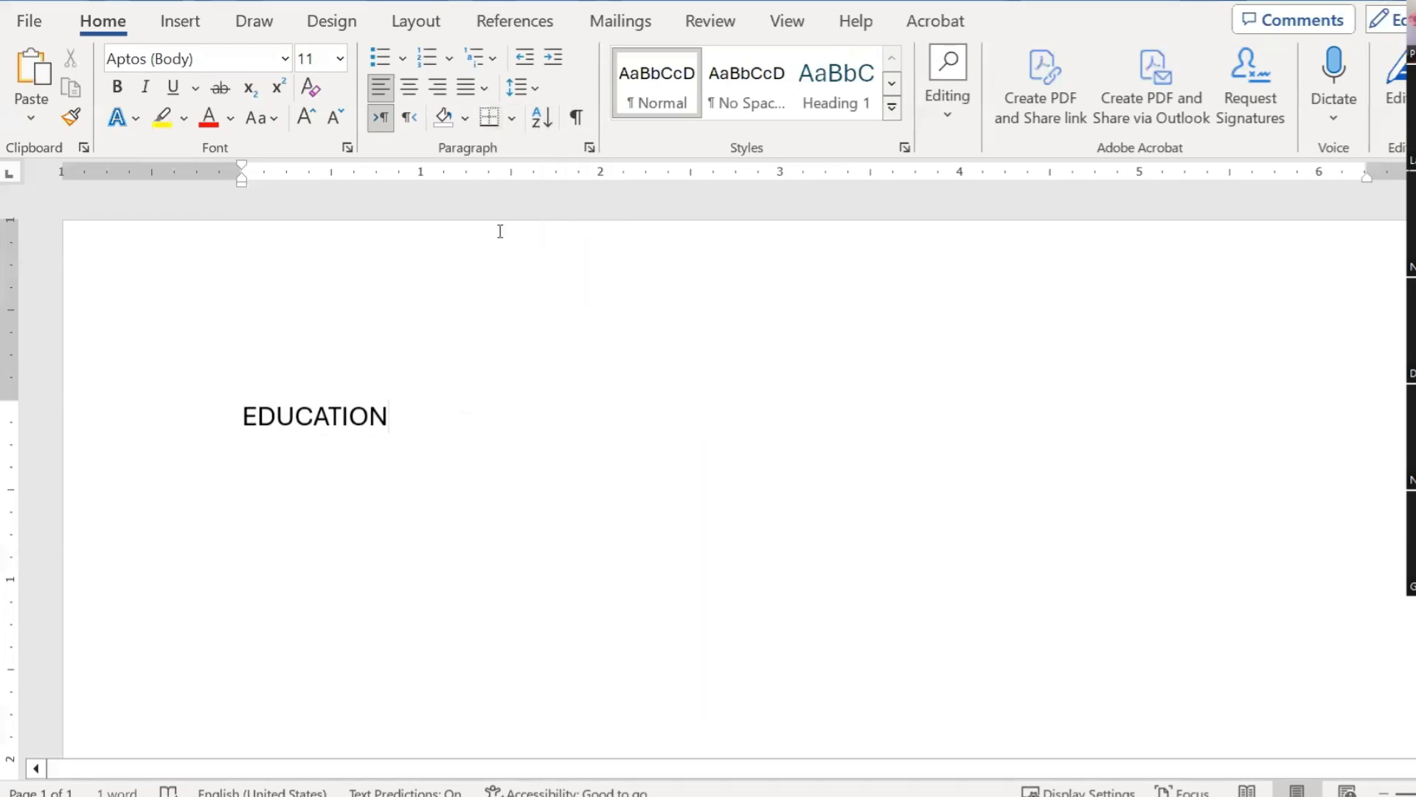
left_click(490, 118)
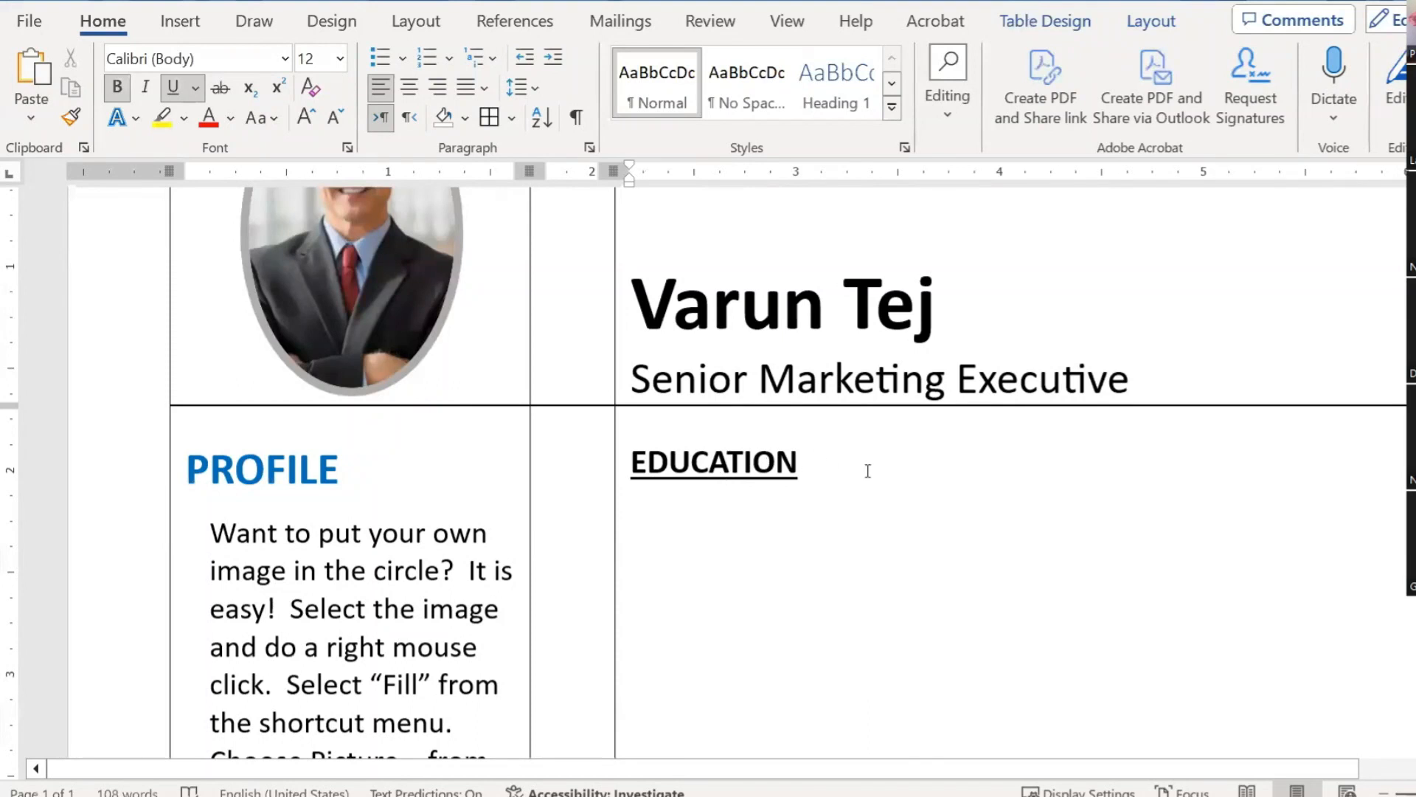
Step: Place the caret after the EDUCATION heading and type --- on a new line below it
left_click_drag(799, 463, 631, 463)
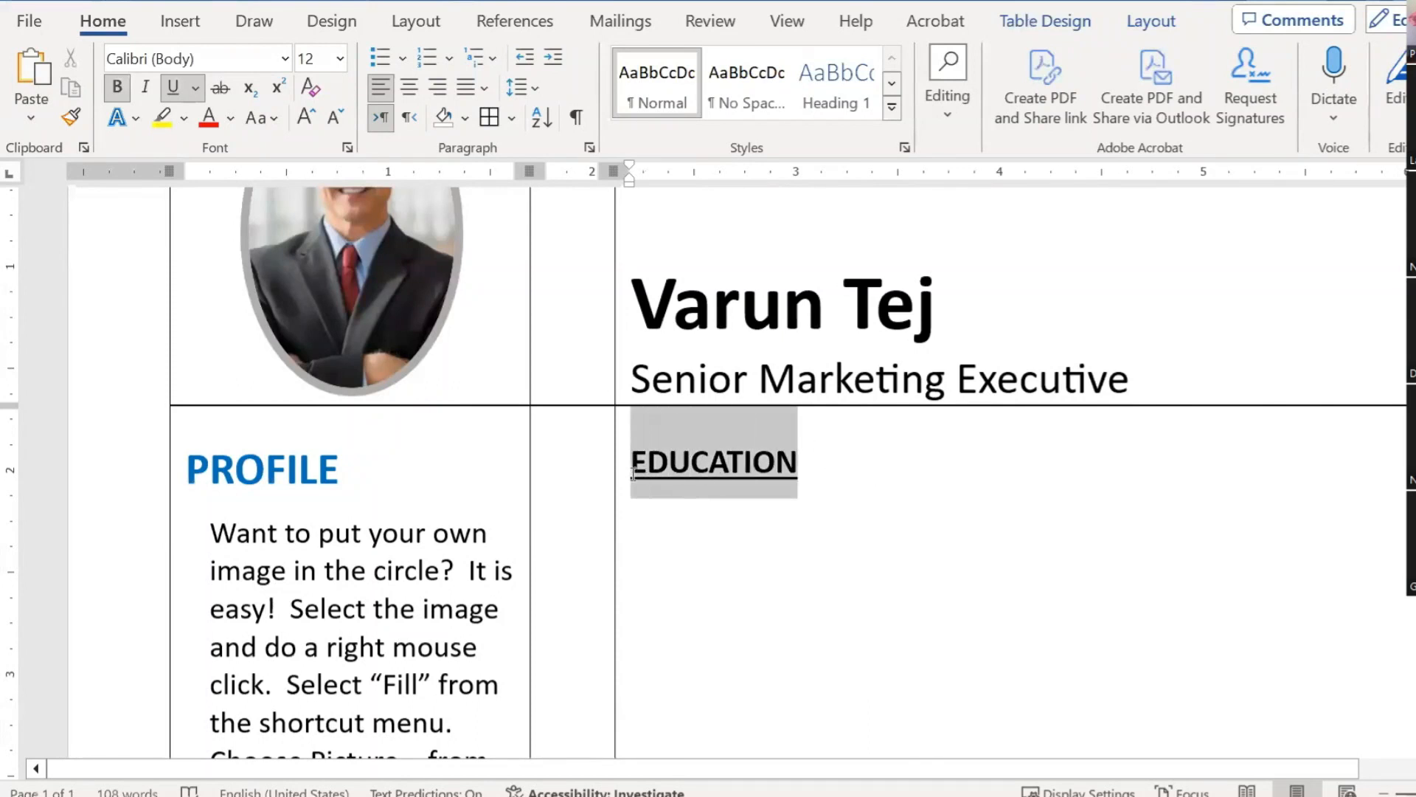
scroll(852, 451, "down", 2)
scroll(852, 451, "up", 3)
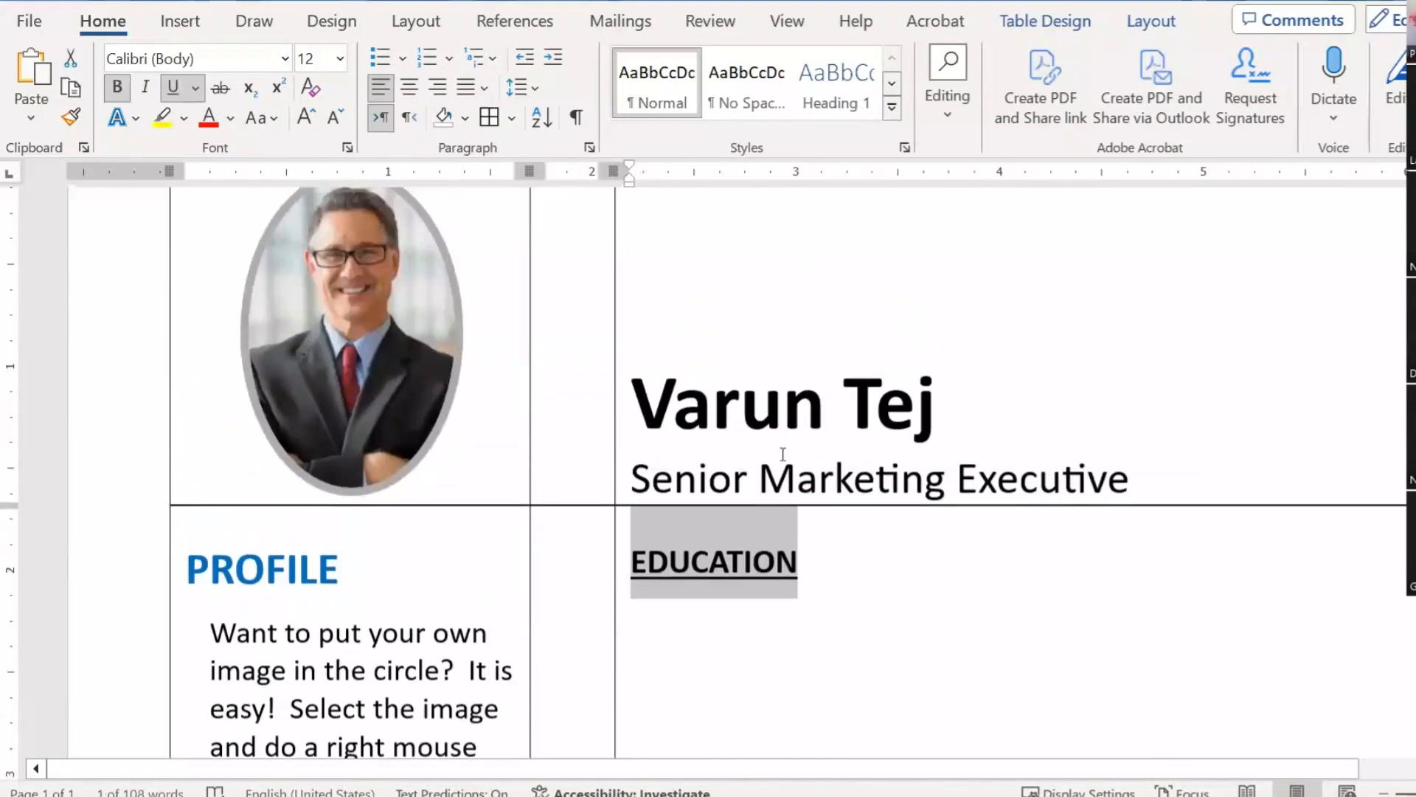
left_click(826, 558)
scroll(922, 509, "down", 2)
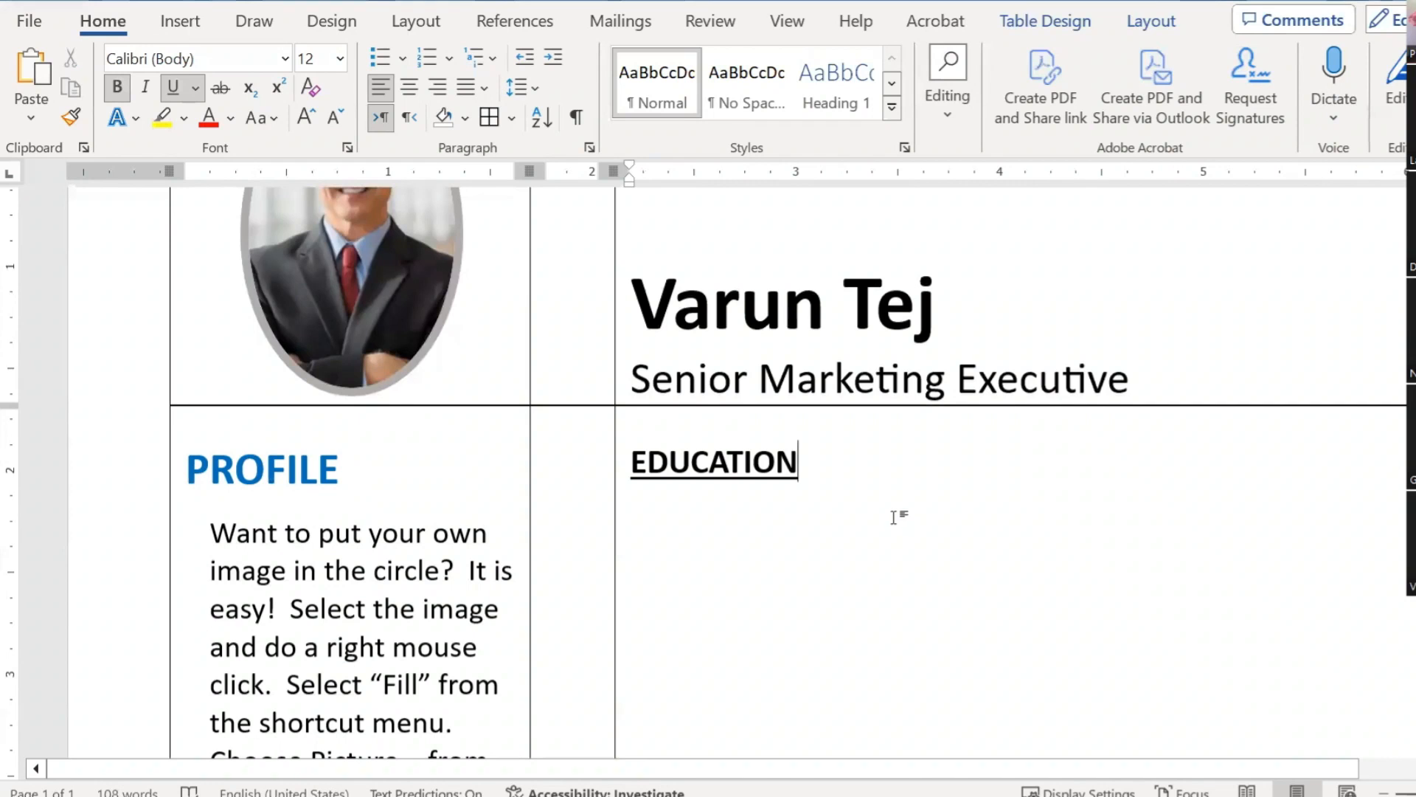
scroll(895, 521, "down", 3)
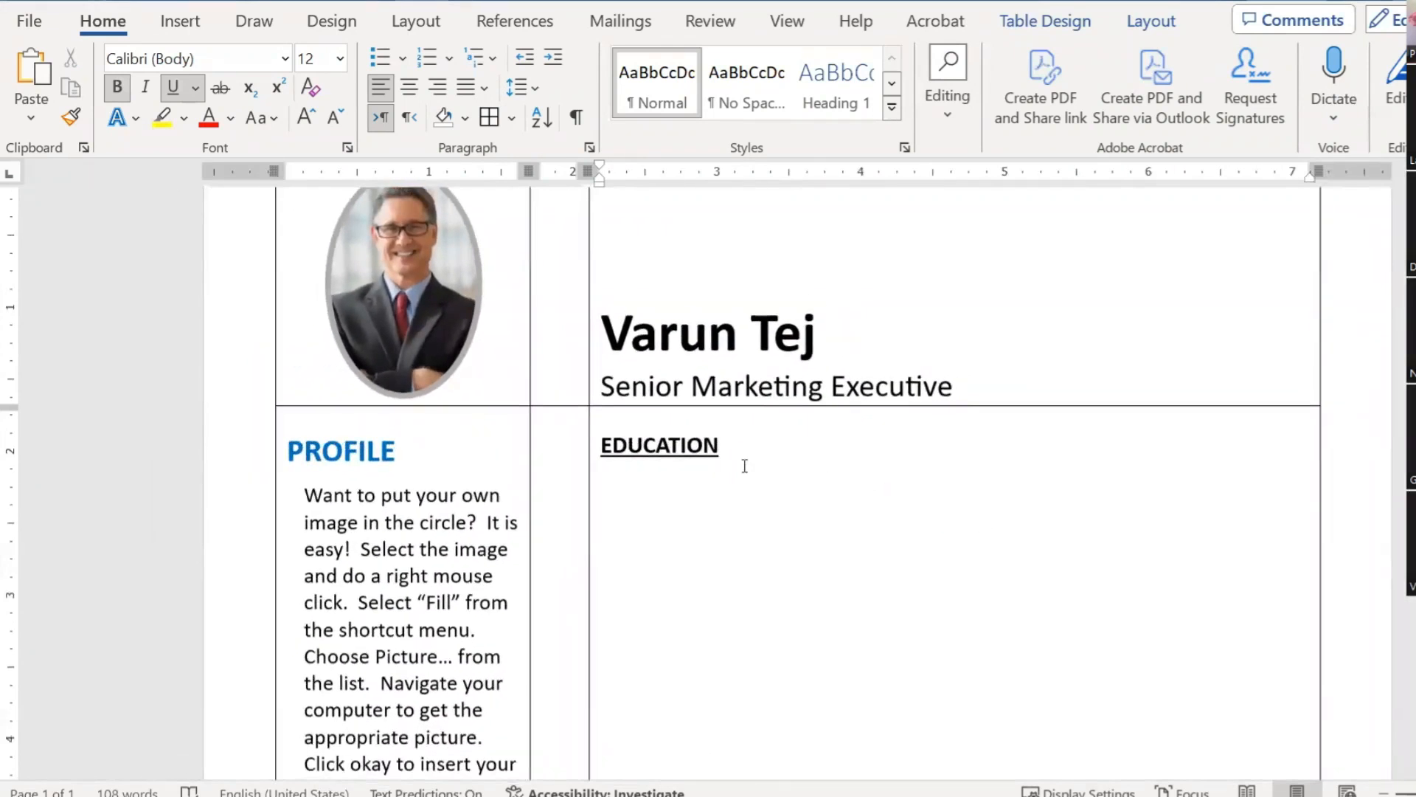
scroll(745, 466, "up", 2)
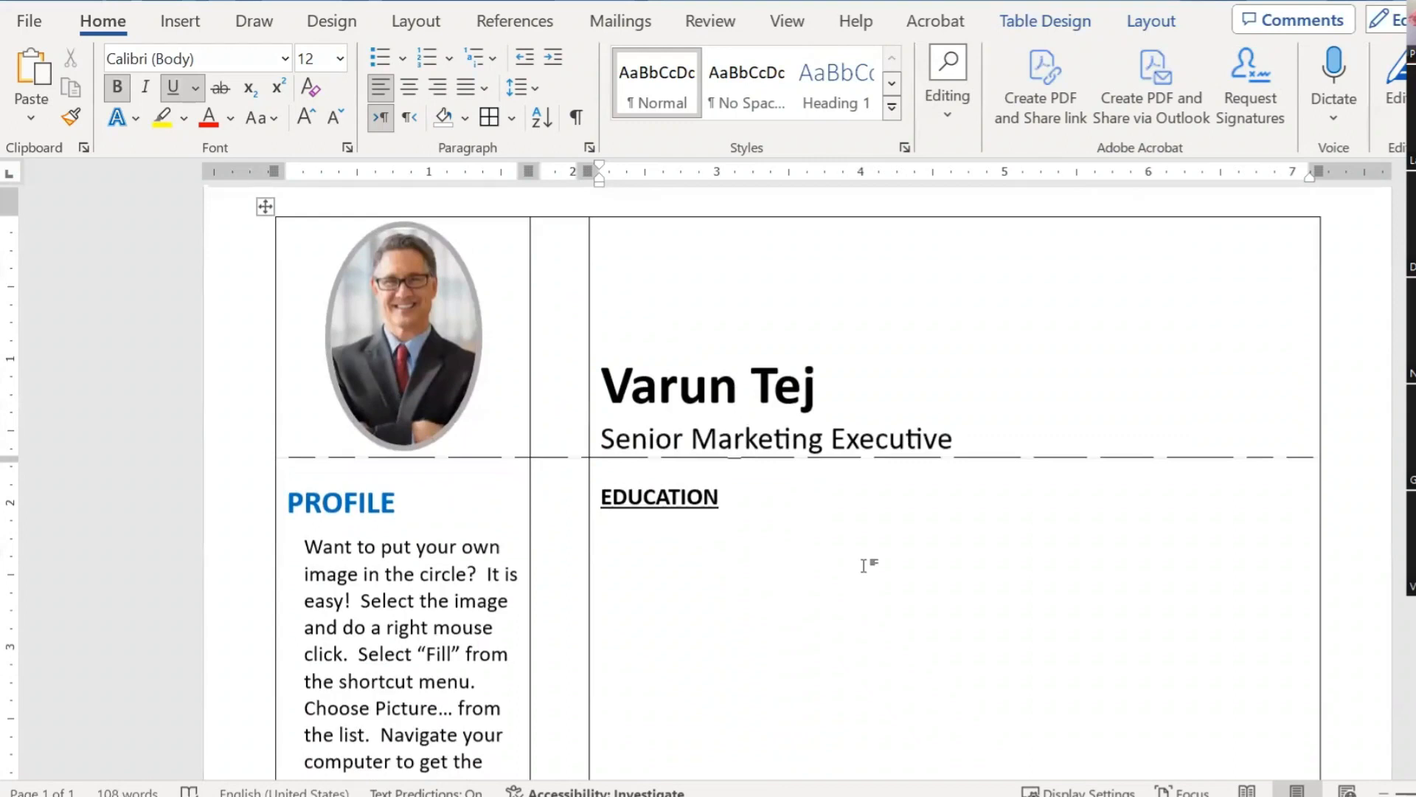
scroll(863, 566, "up", 3)
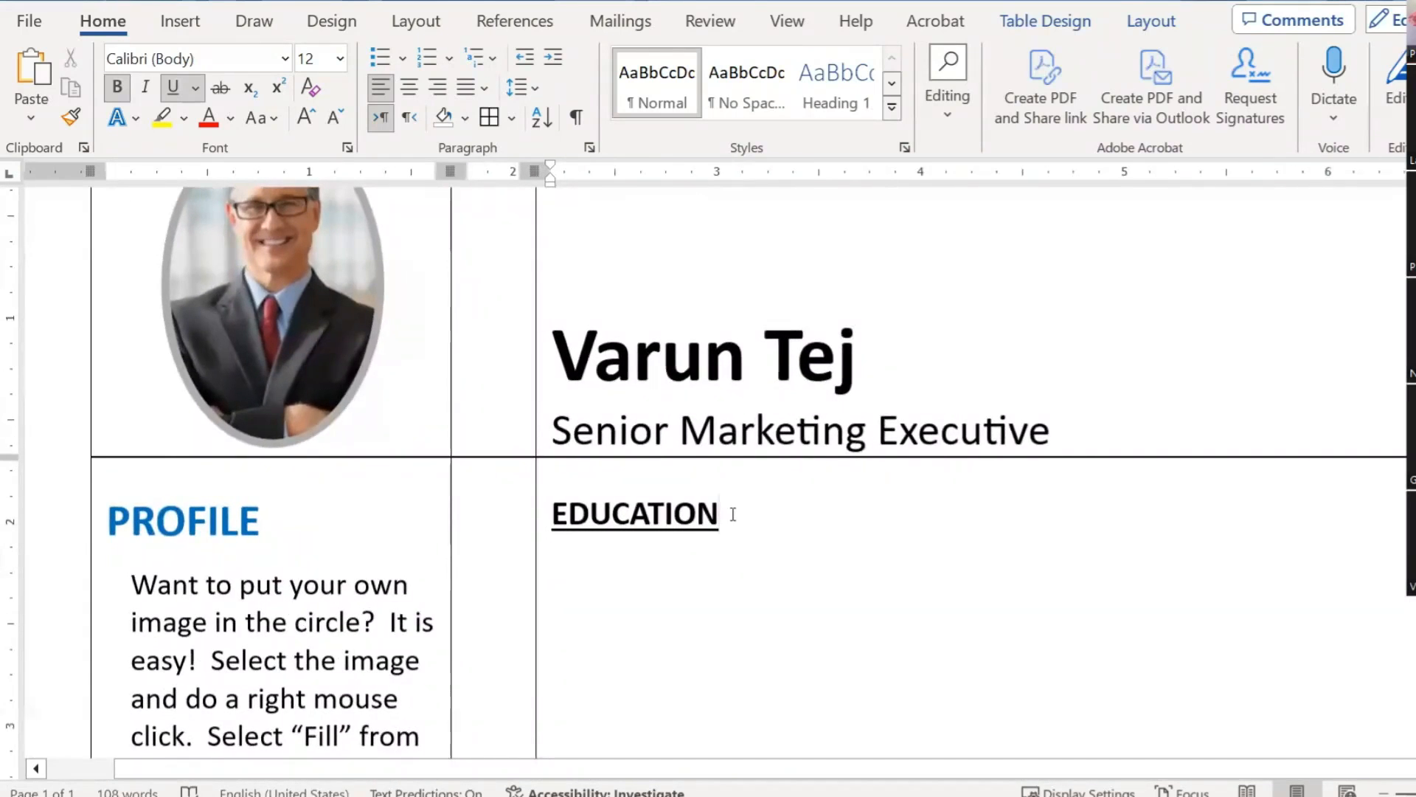
key("Return")
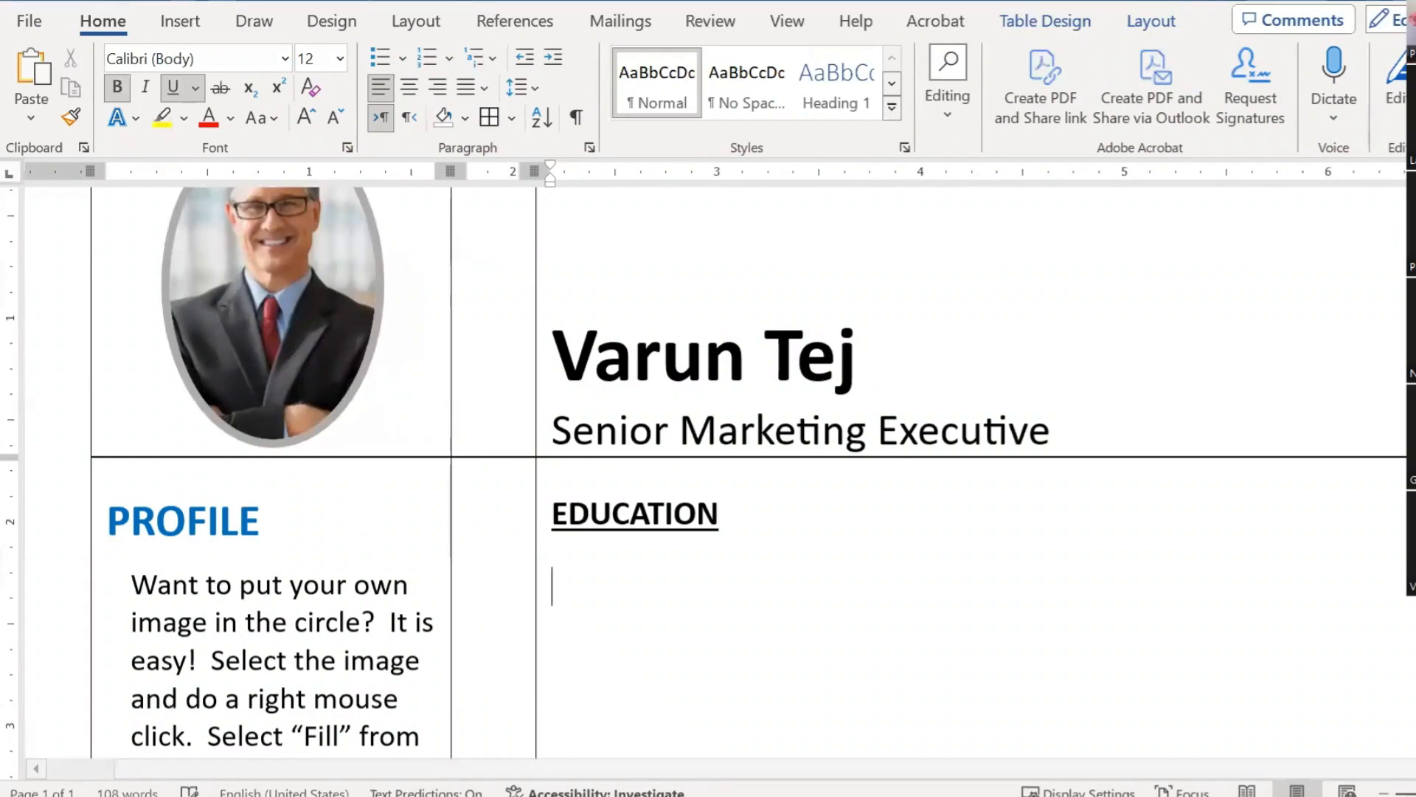
type("---")
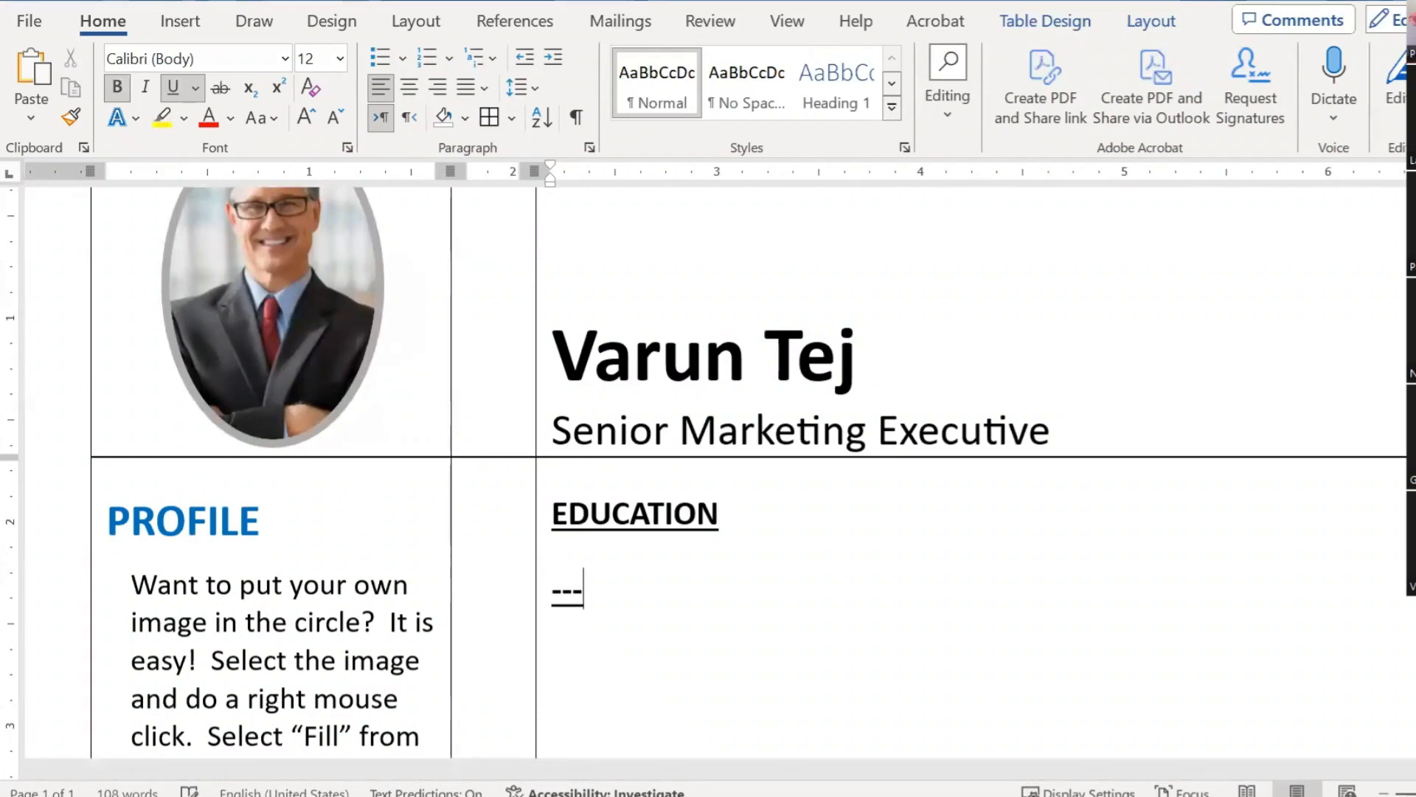
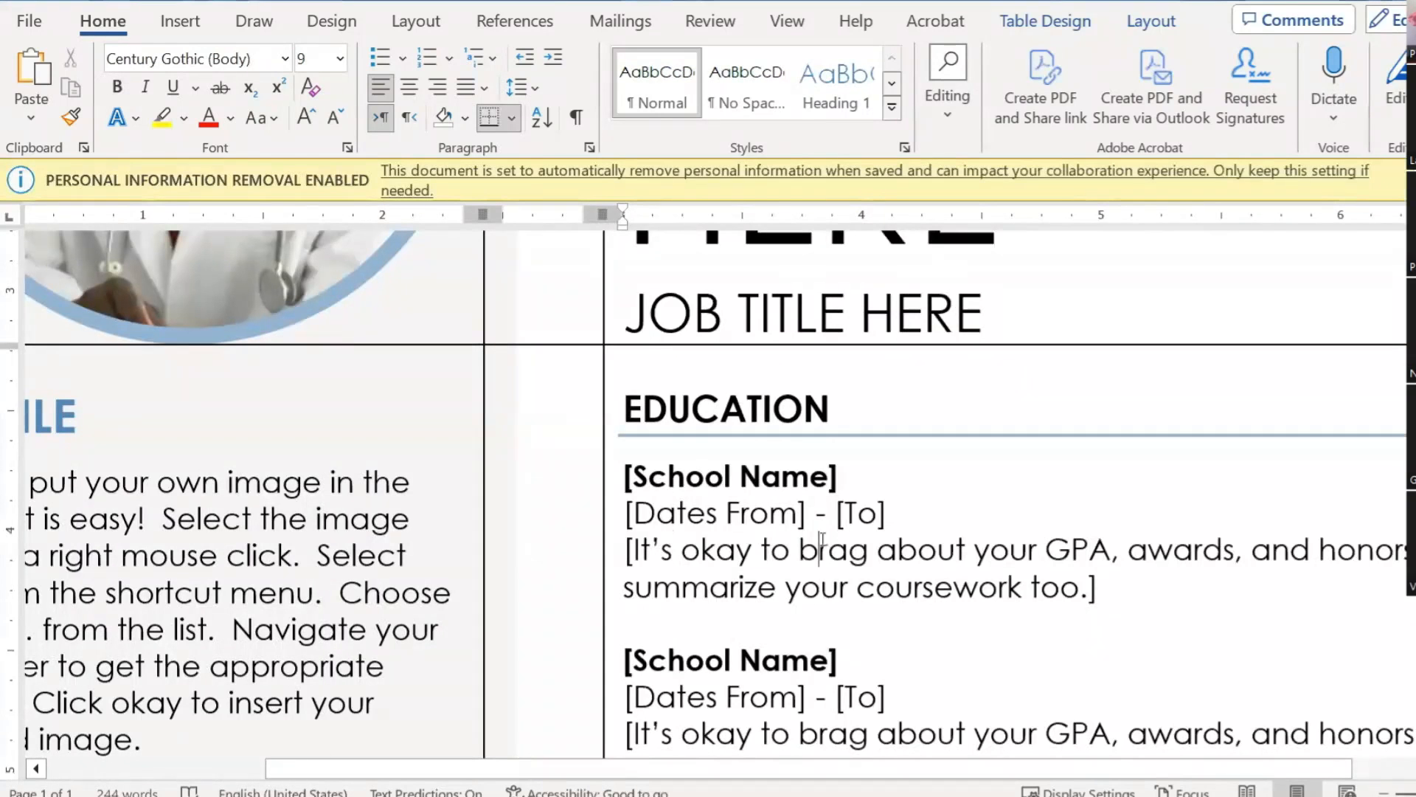
Step: Copy the template's dates and GPA lines and paste them under School Name
left_click_drag(1100, 590, 669, 532)
left_click(721, 498)
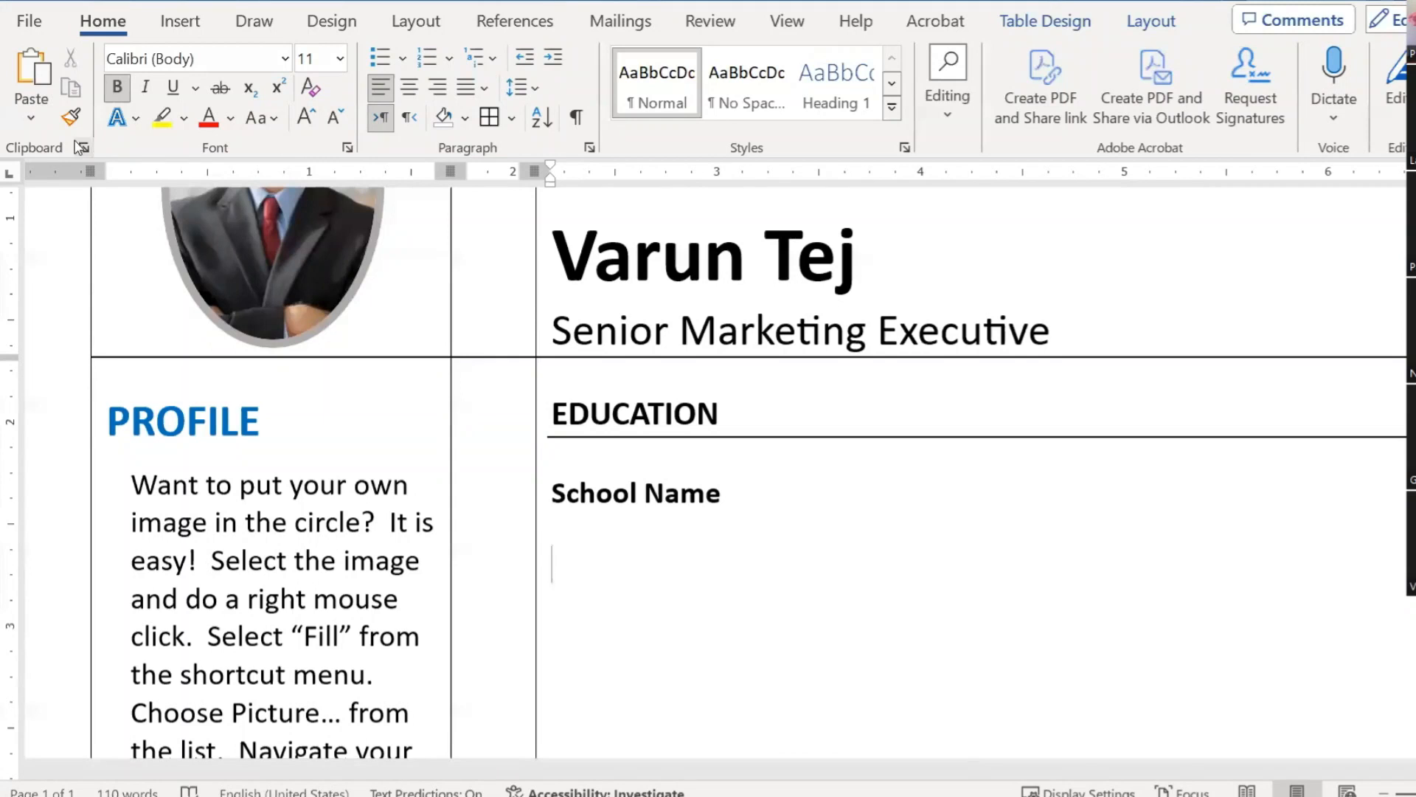
left_click(31, 117)
left_click(170, 190)
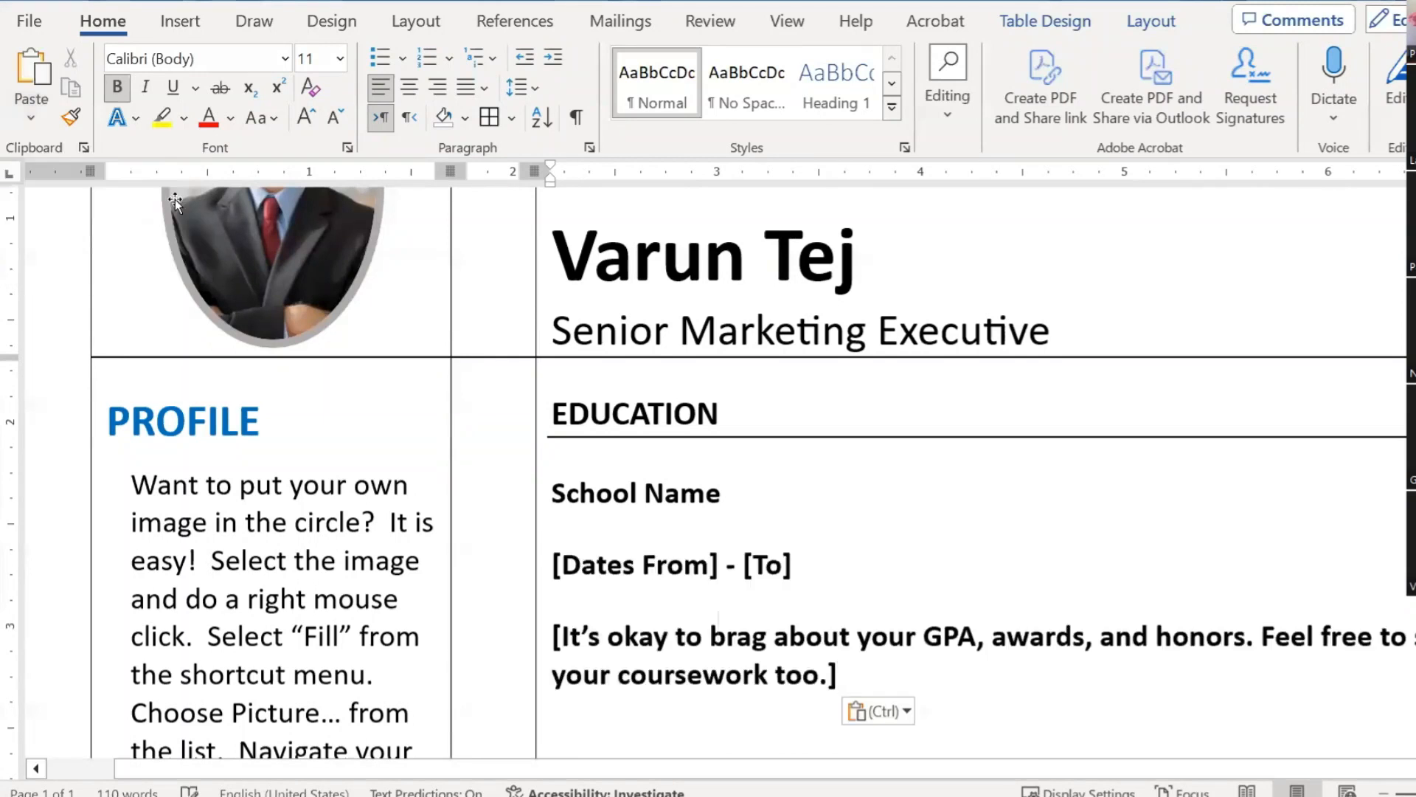
scroll(844, 474, "down", 4)
scroll(855, 531, "up", 3)
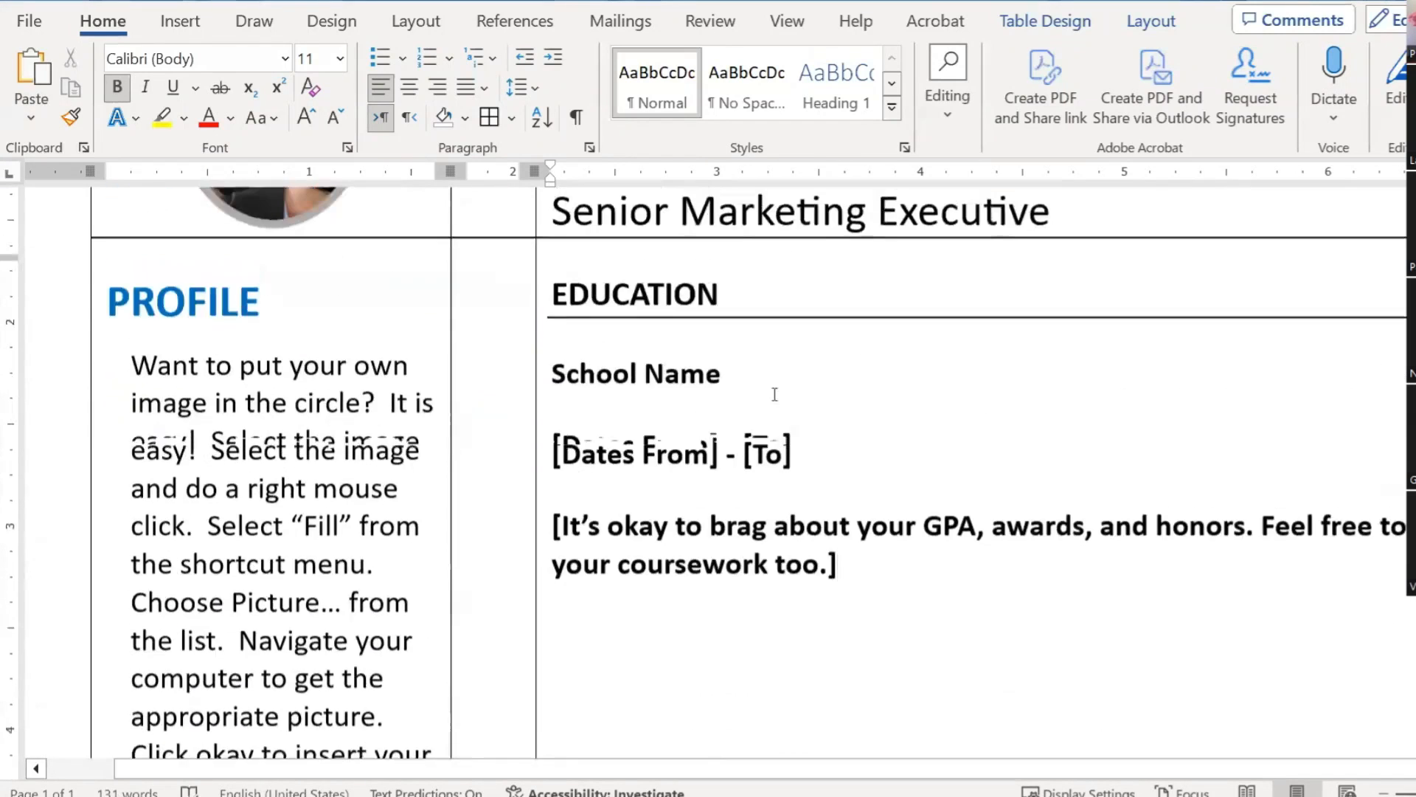
Step: Remove the bold formatting from the pasted dates and GPA lines
left_click(553, 465, "shift")
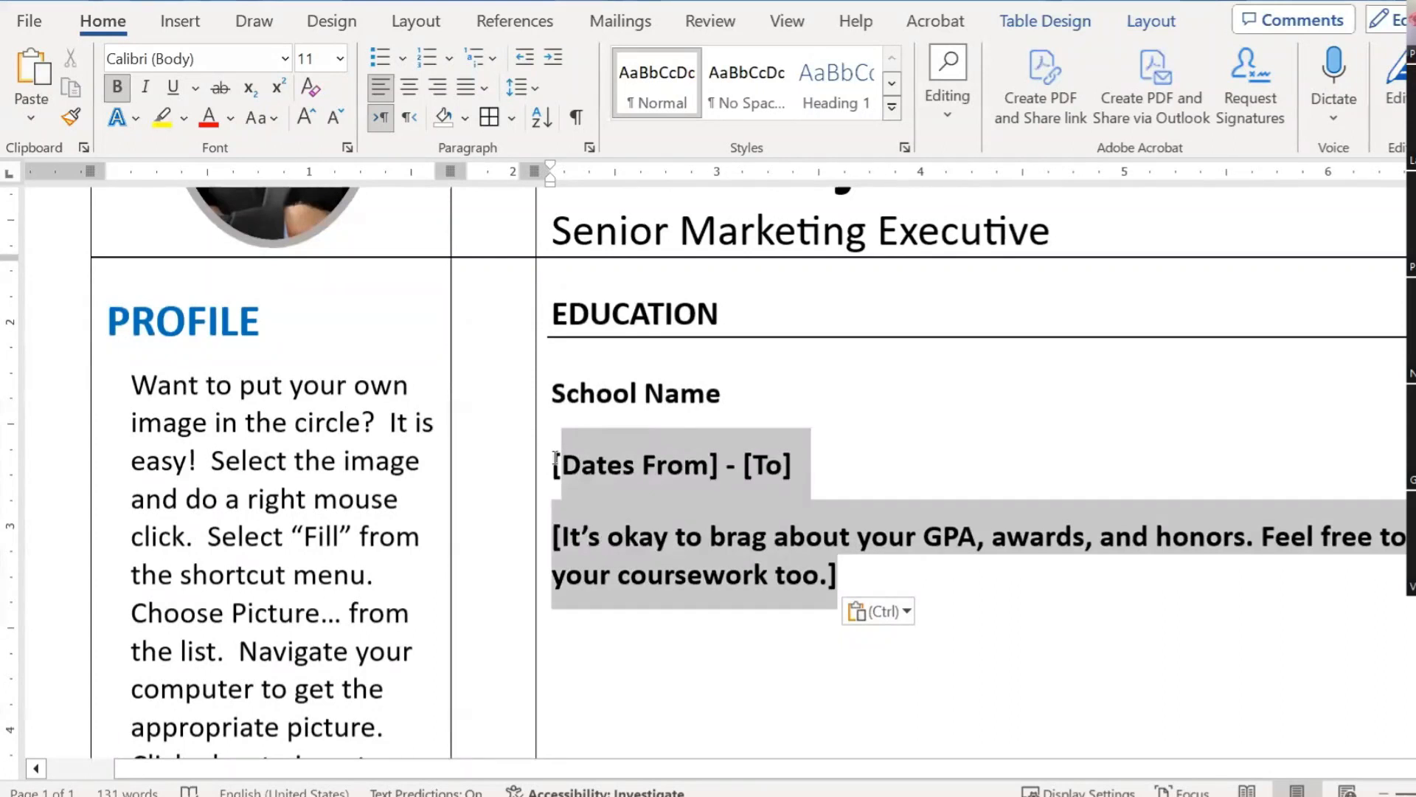
left_click(116, 87)
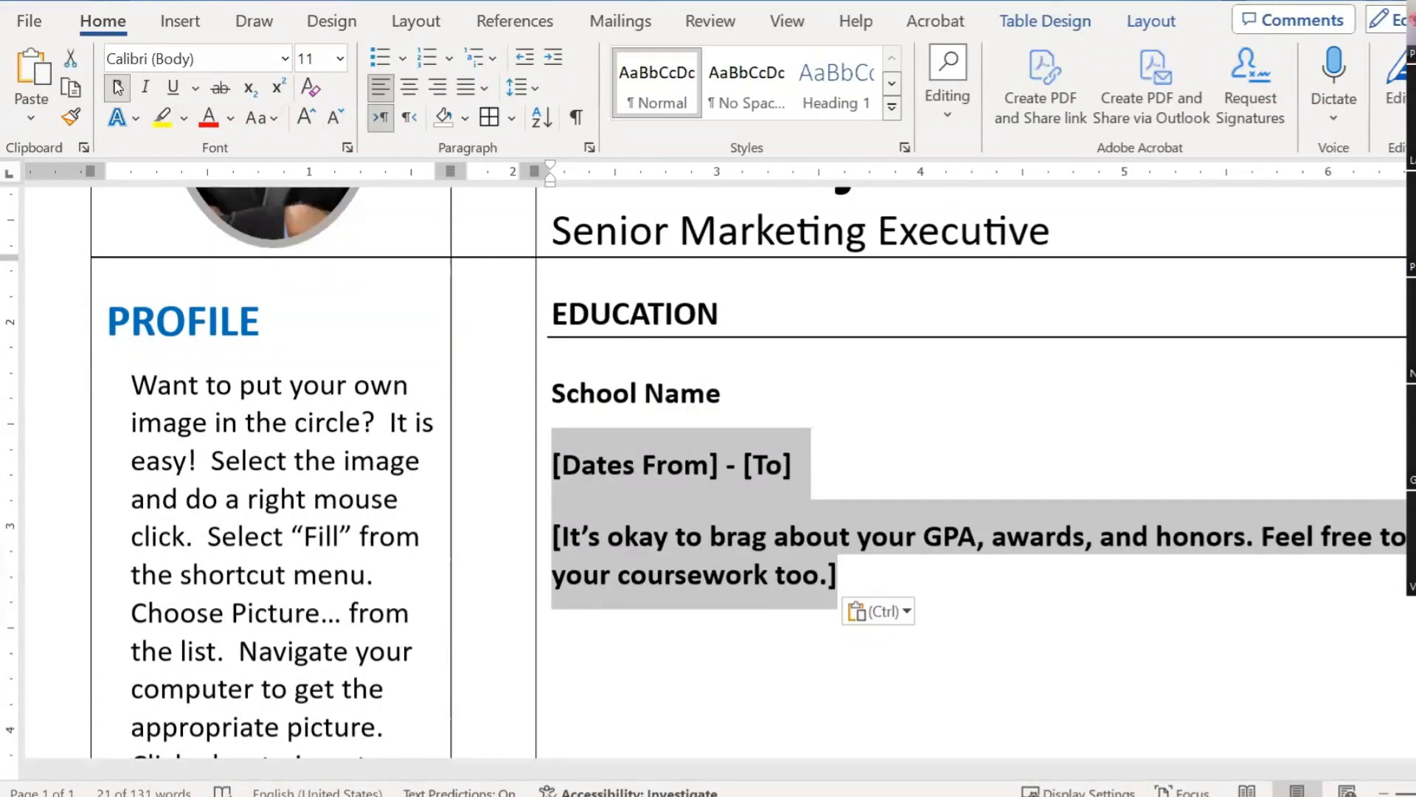
left_click(886, 419)
Step: Compare the School Name, dates and GPA line formatting in the template document
key("alt+Tab")
left_click(753, 549)
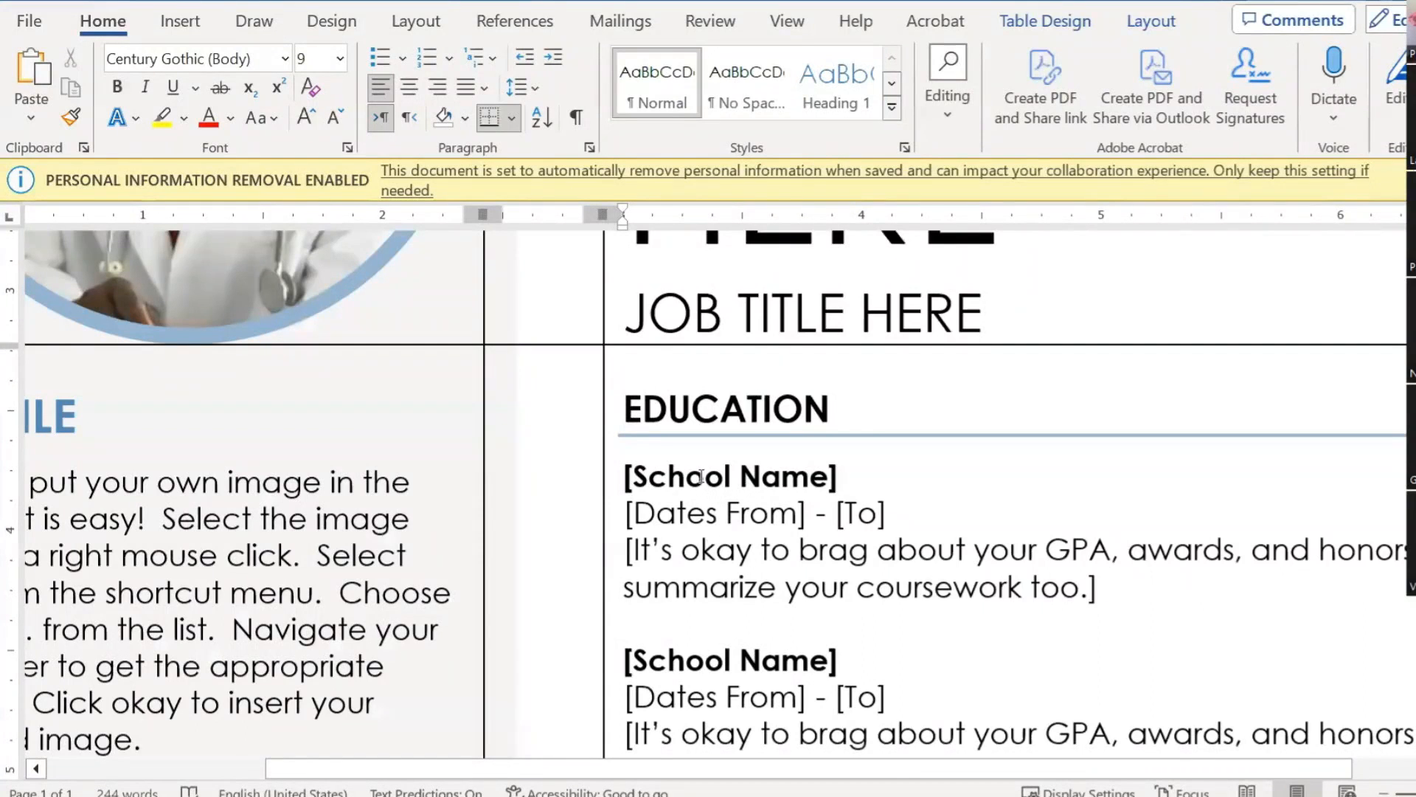
left_click(701, 477)
left_click(702, 513)
left_click(710, 587)
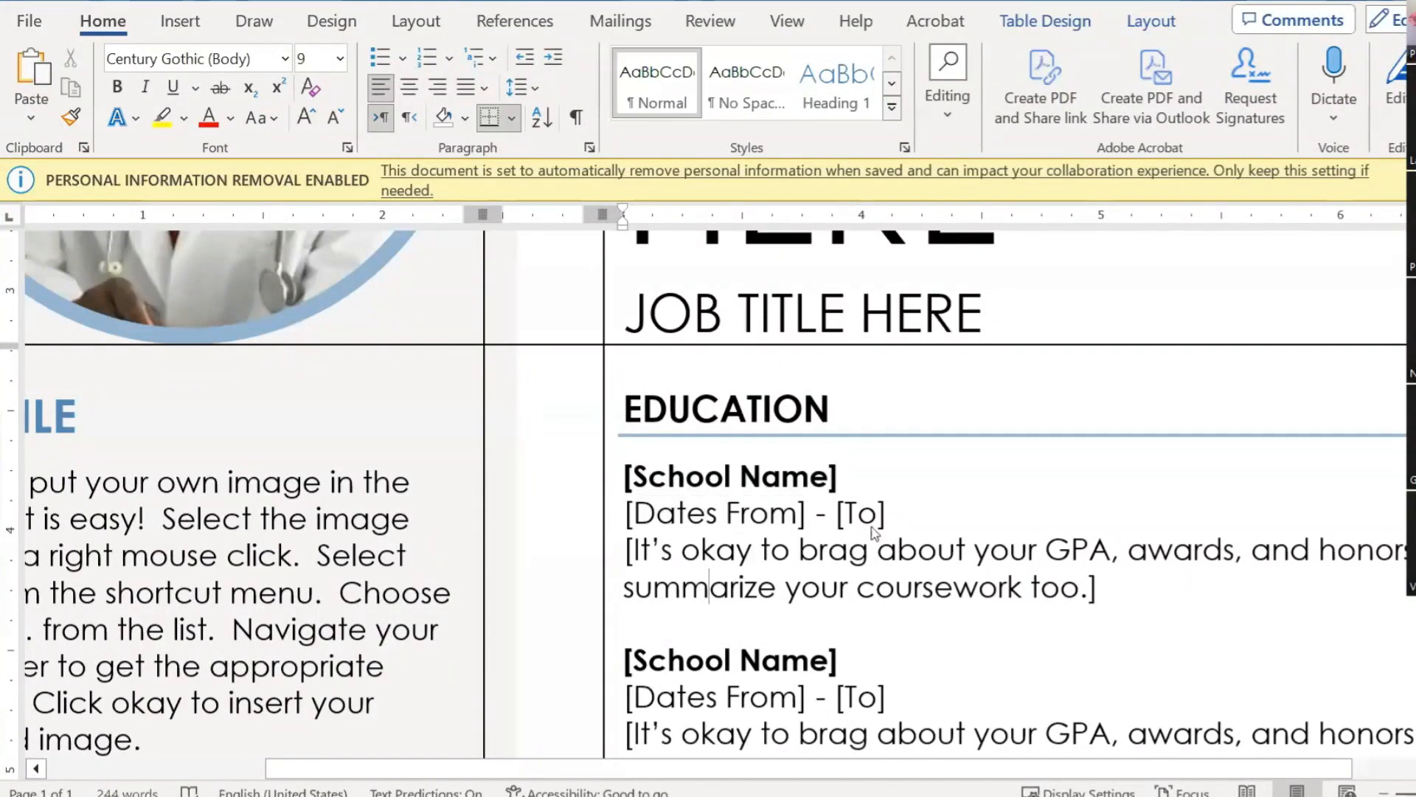
key("alt+Tab")
left_click(647, 450)
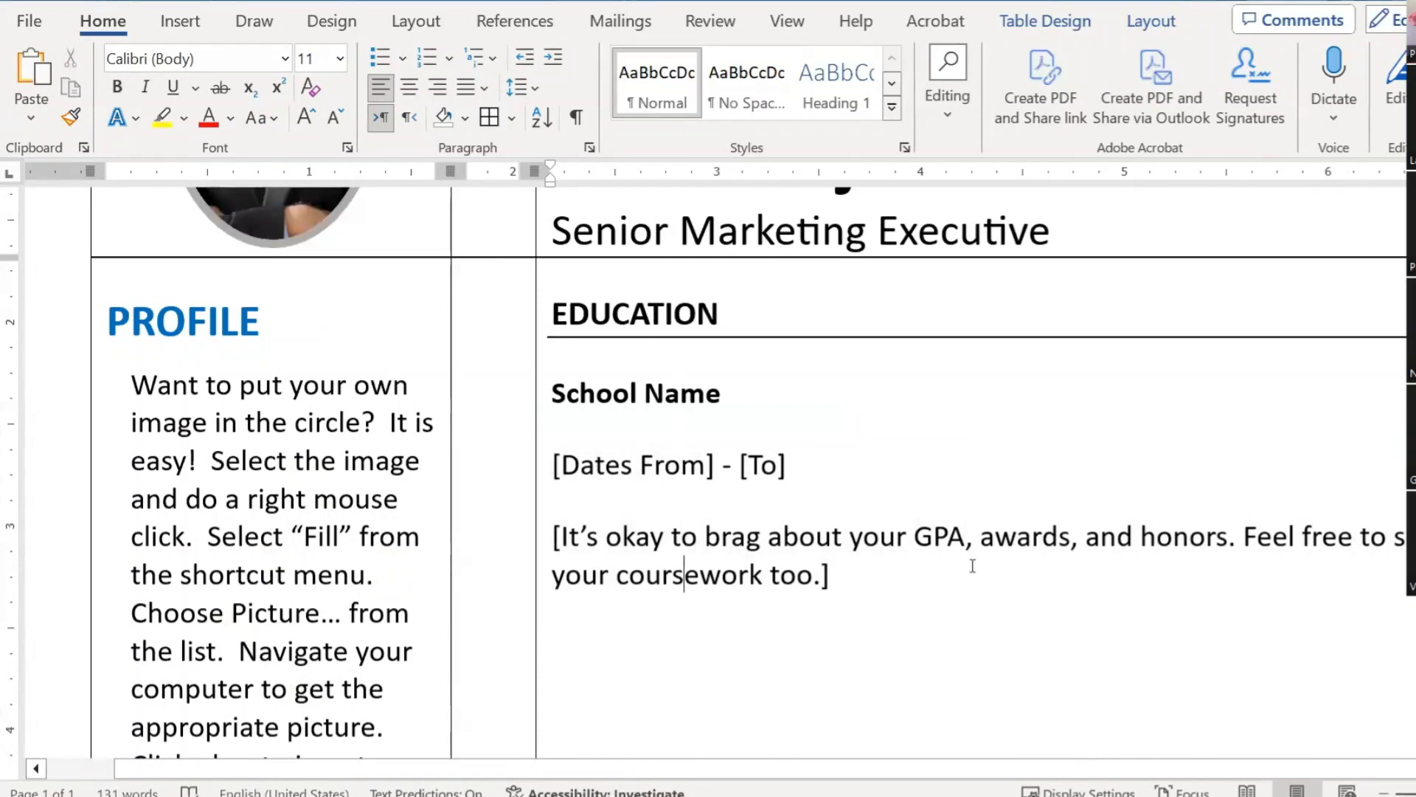
Step: Set Spacing Before to 0 pt for the School Name, dates and GPA paragraphs
left_click_drag(818, 562, 582, 418)
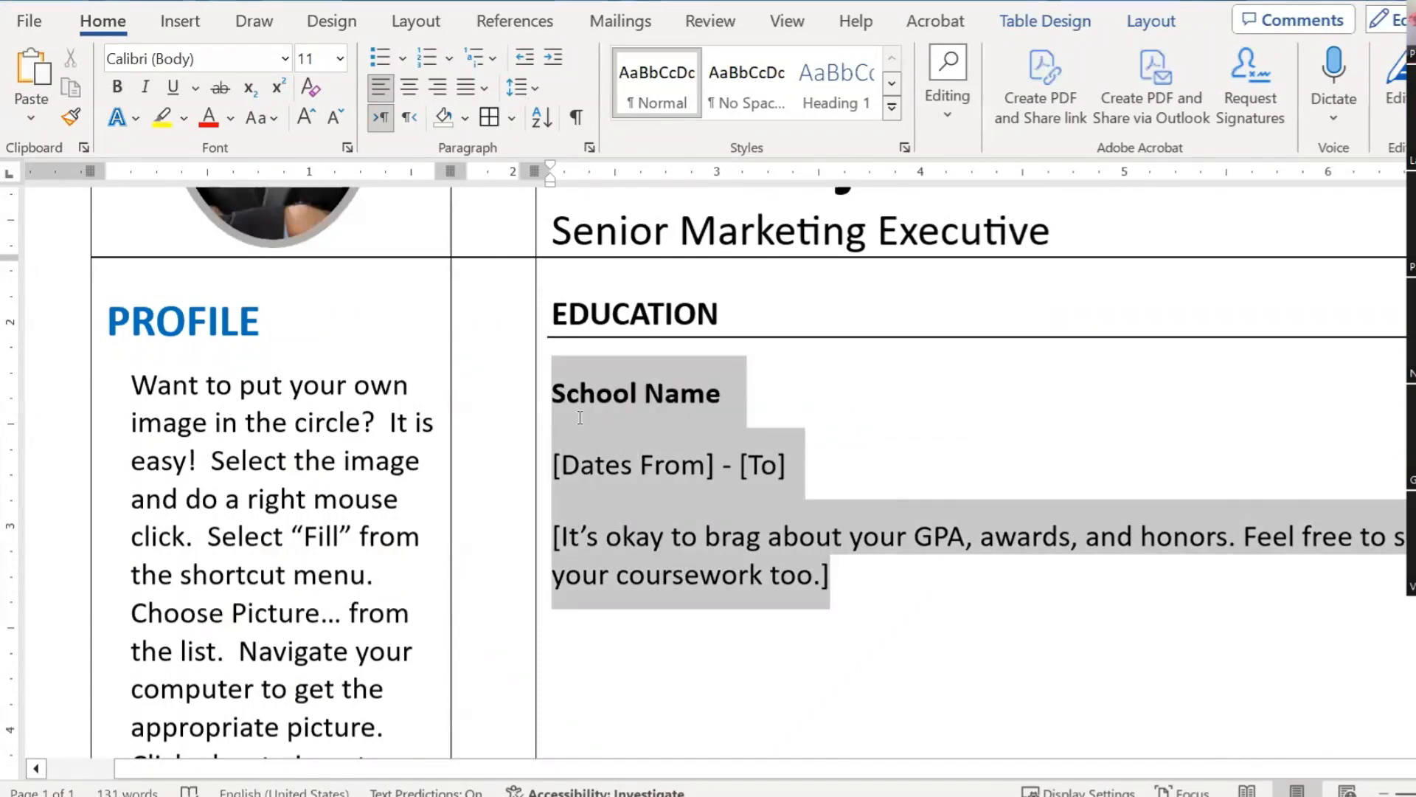
left_click(589, 147)
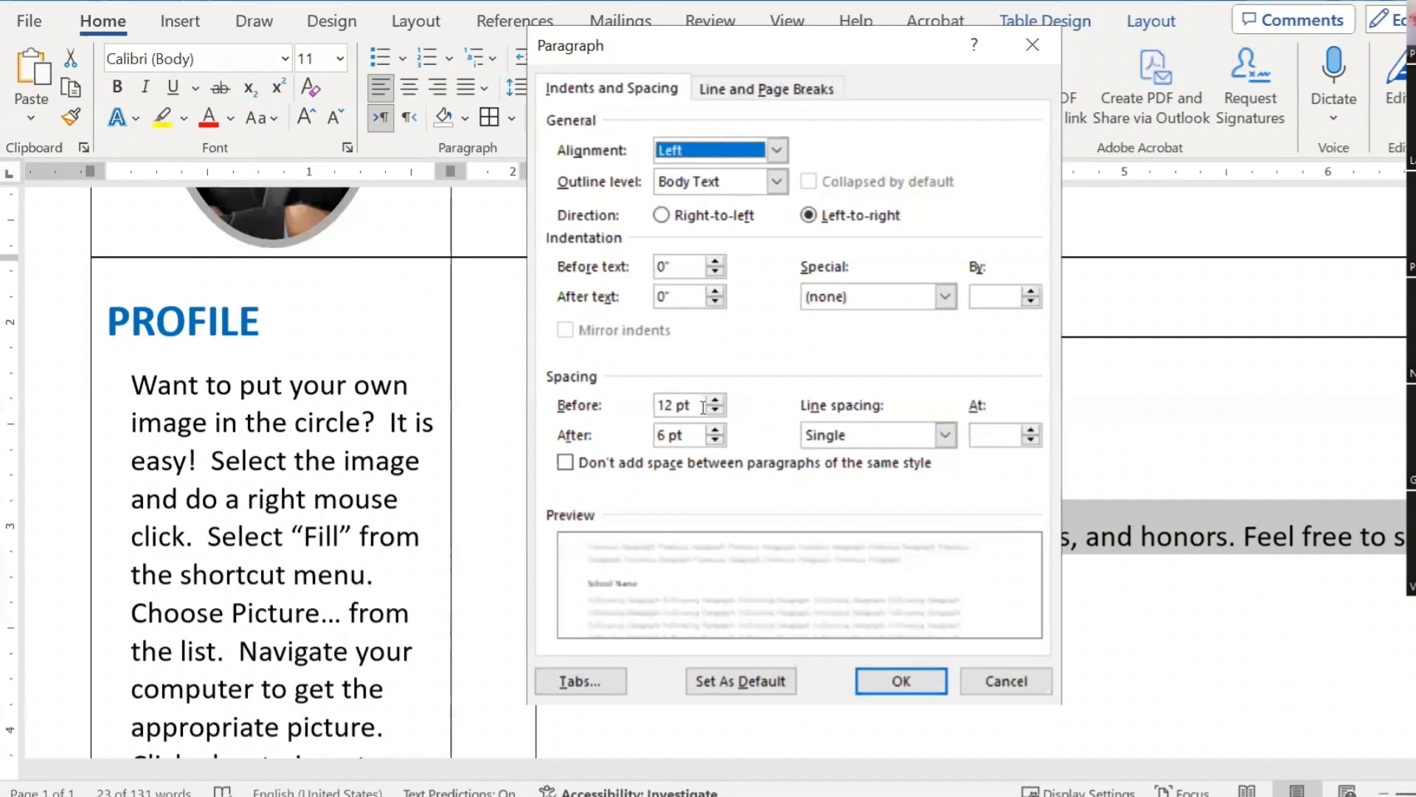
double_click(698, 404)
type("0")
key("Tab")
key("Return")
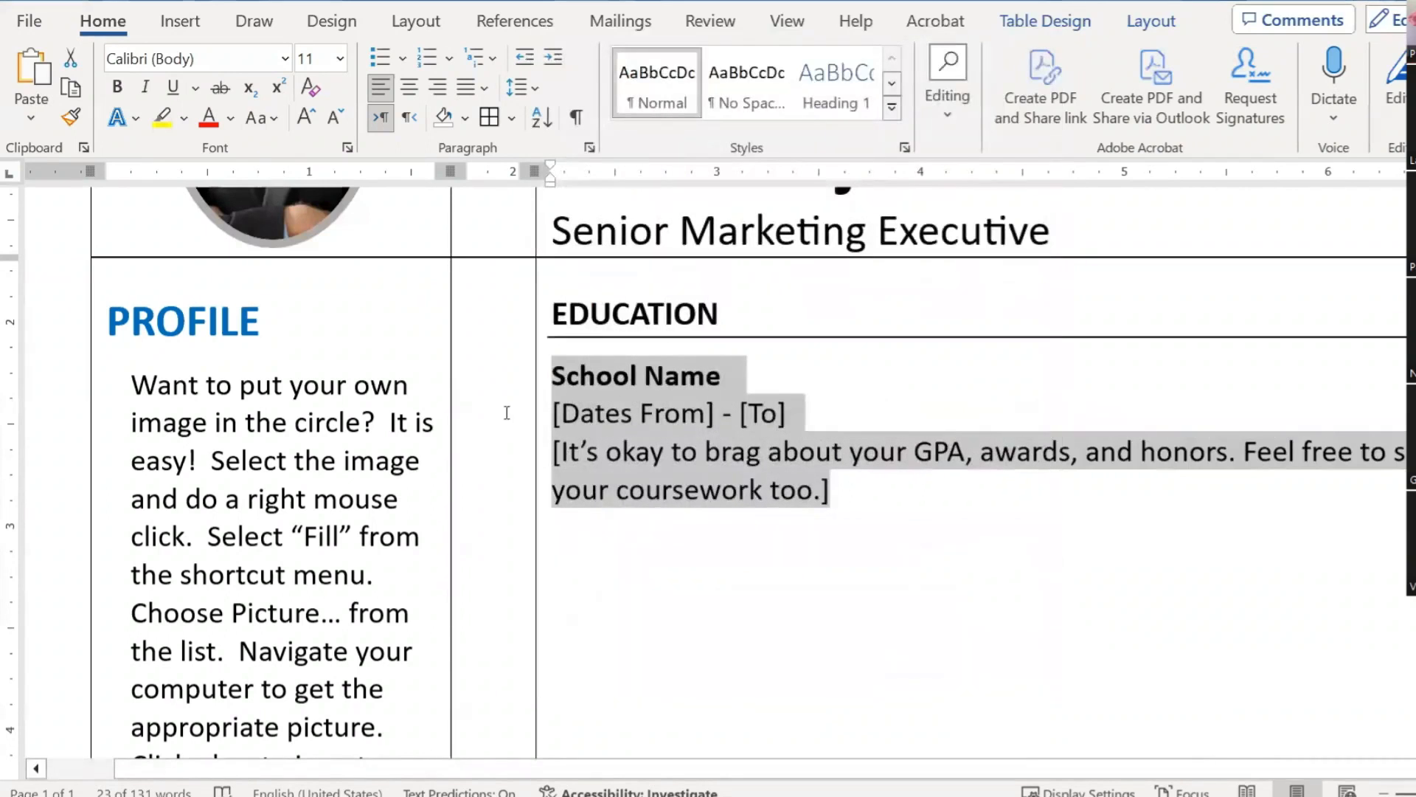
left_click(721, 451)
scroll(967, 500, "down", 4)
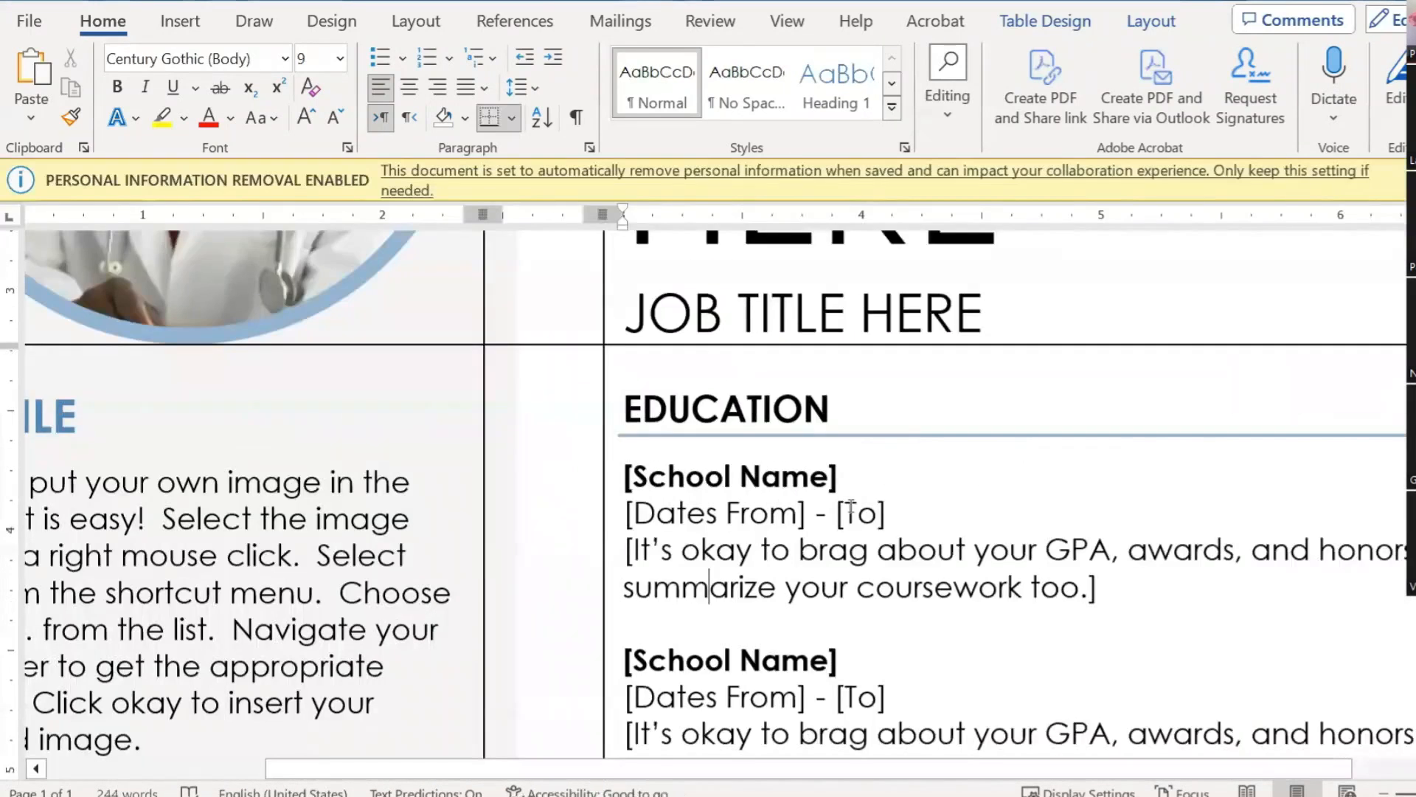
Step: Copy the School Name entry and paste a duplicate on a new line after it
scroll(682, 475, "down", 3)
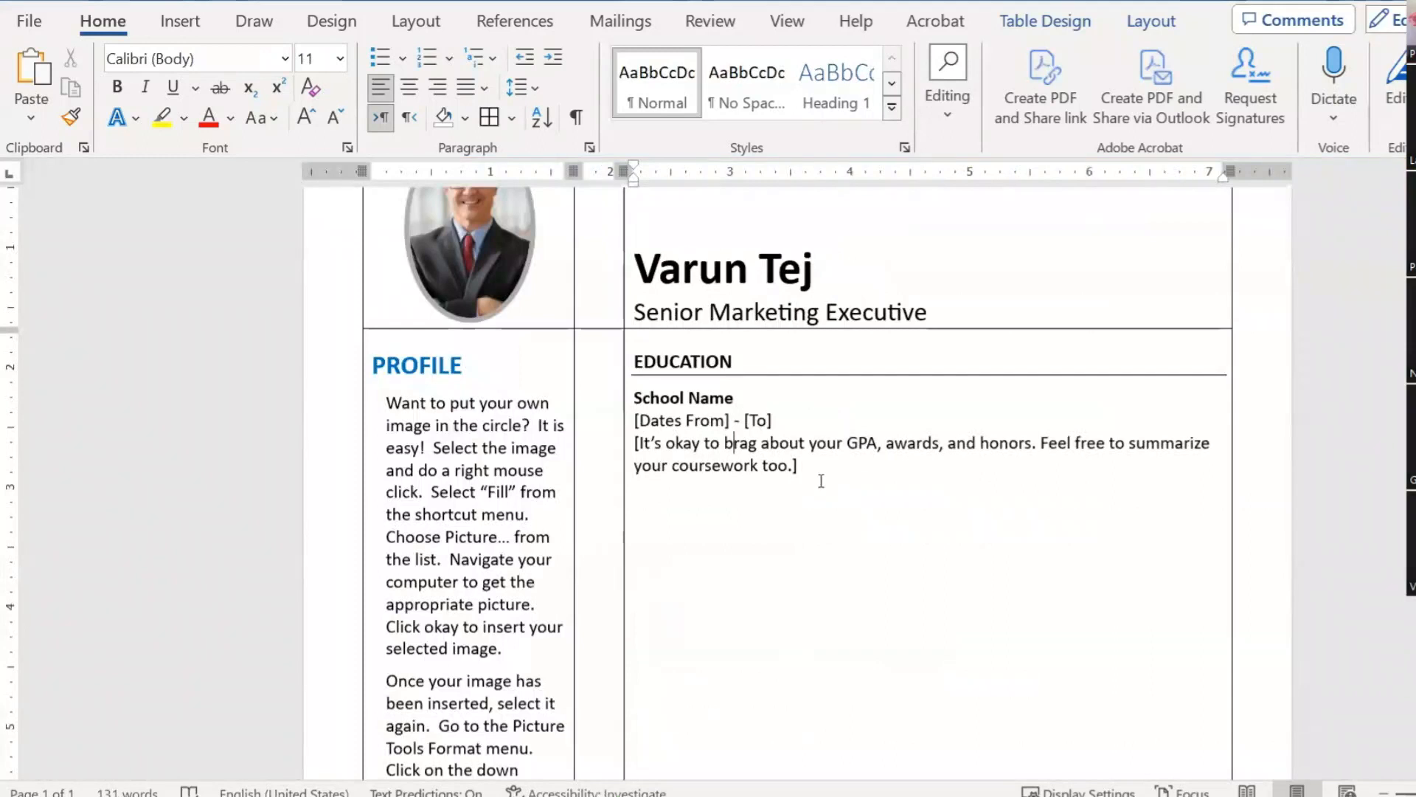
left_click_drag(799, 465, 630, 403)
key("ctrl+c")
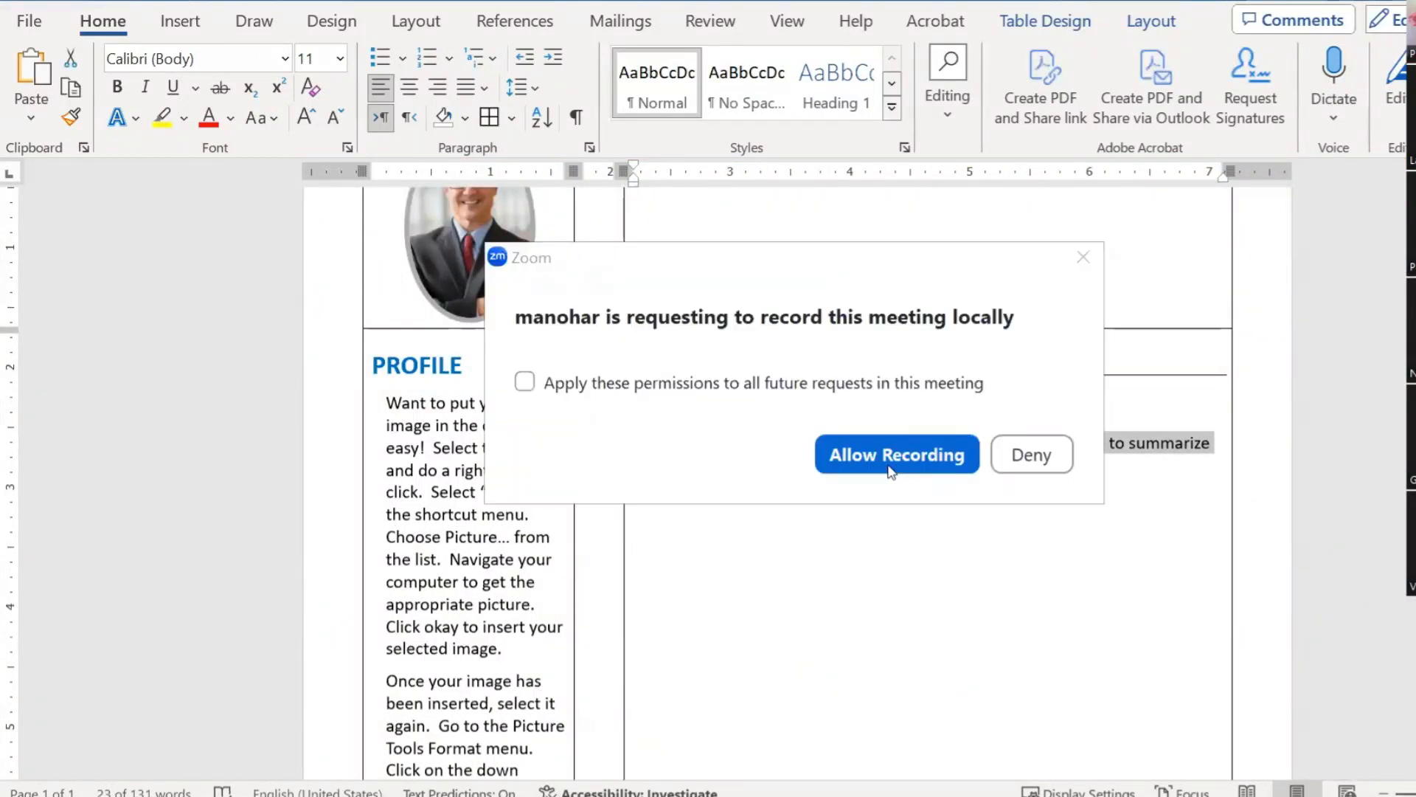
left_click(890, 469)
left_click(815, 468)
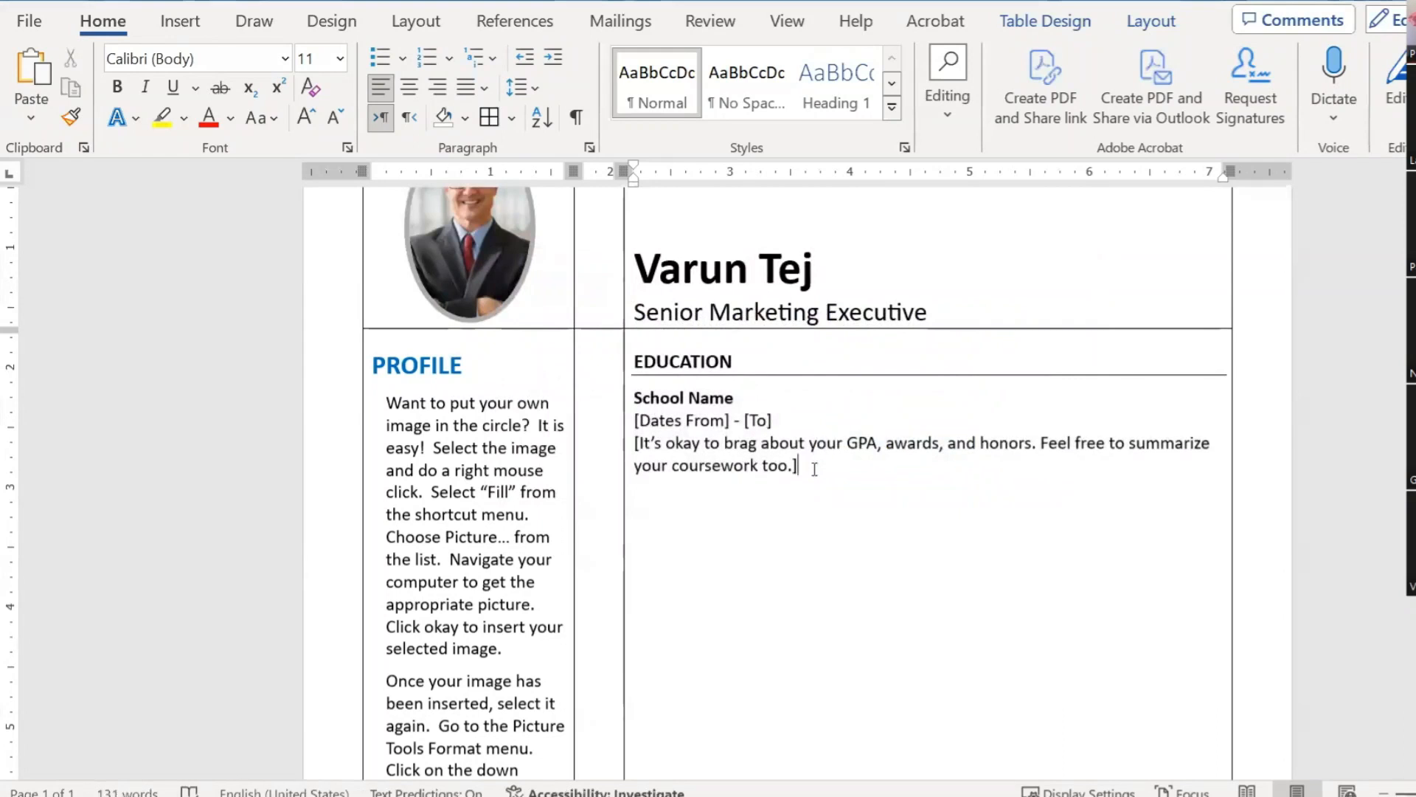
key("Return")
key("ctrl+v")
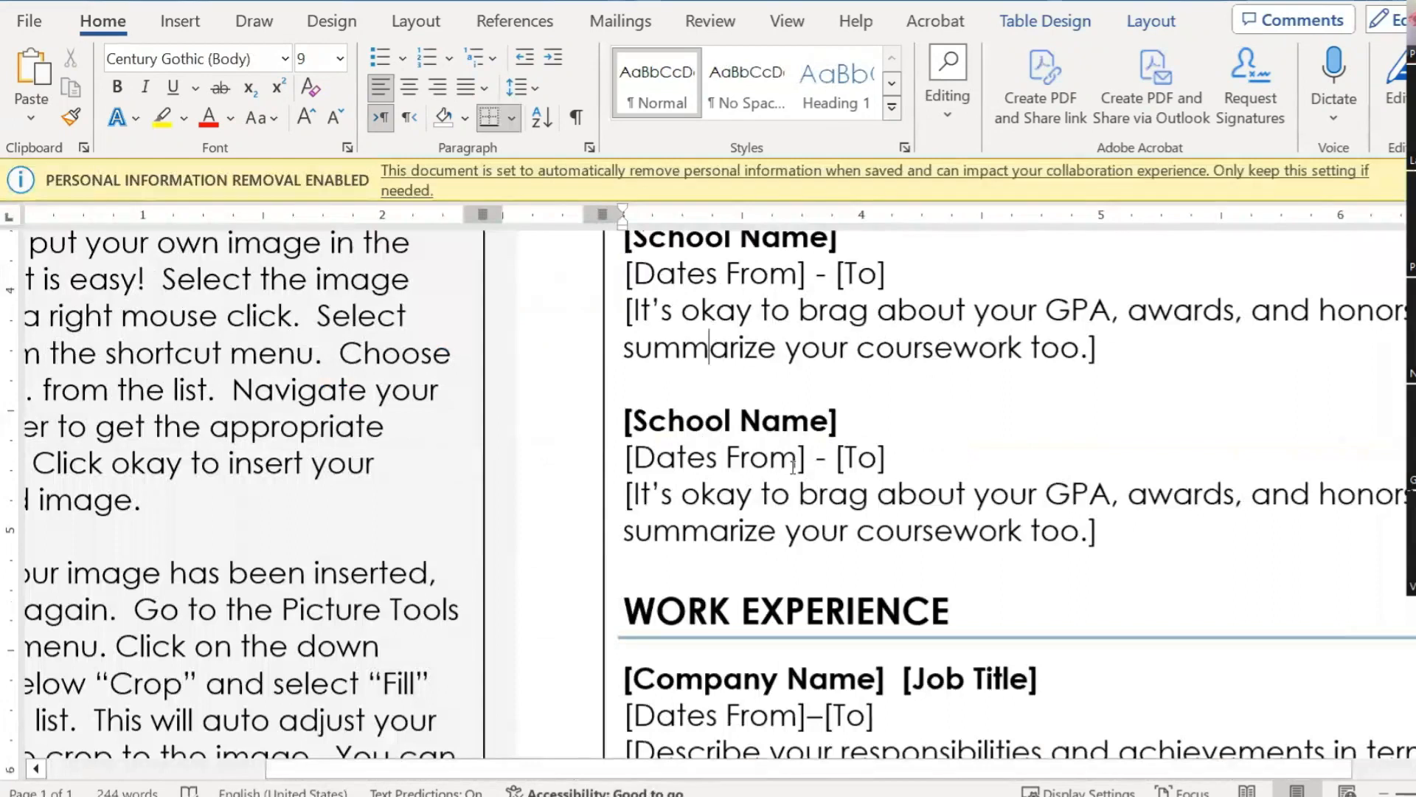
Step: Try 20 pt spacing after the first entry, undo it, and insert a blank line instead
left_click(729, 417)
left_click(665, 383)
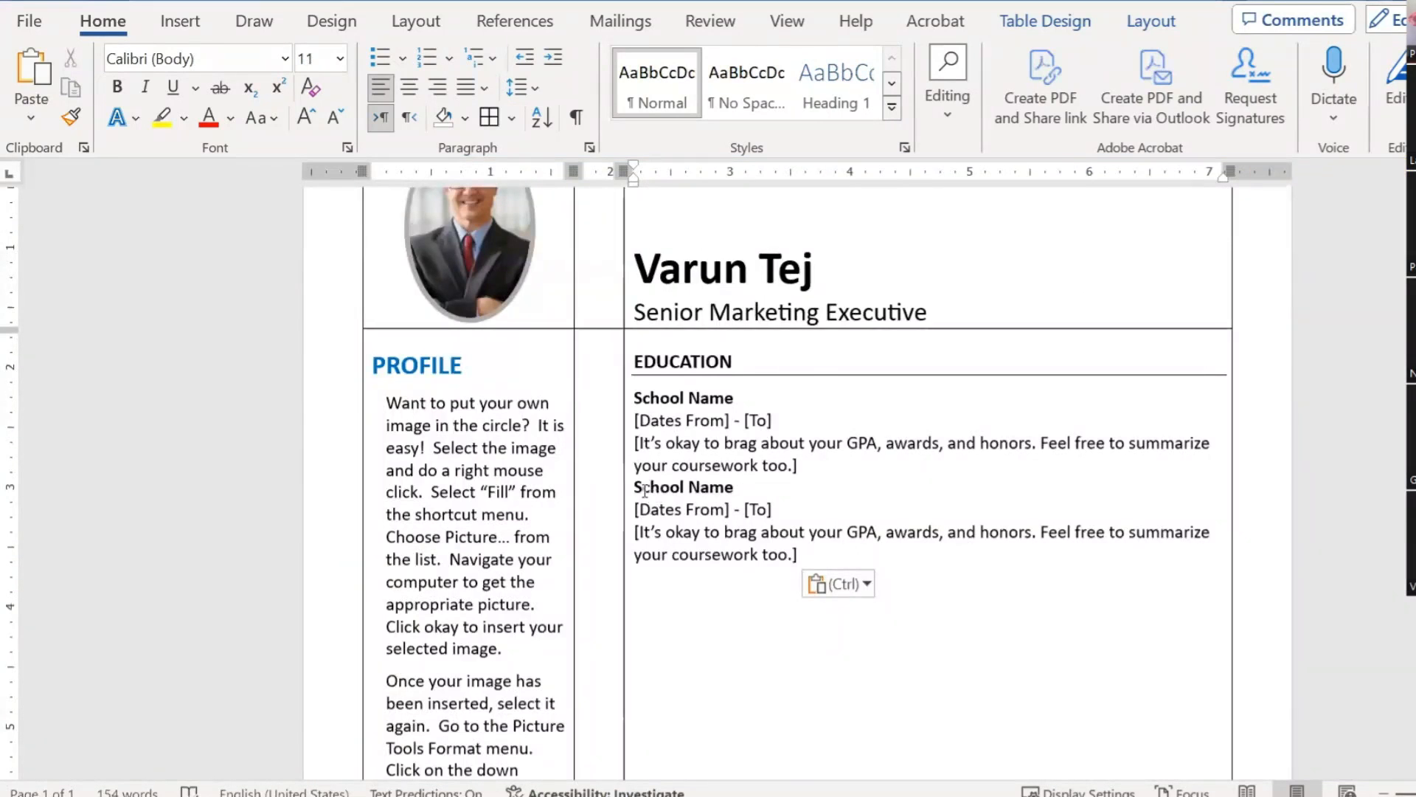
left_click(591, 147)
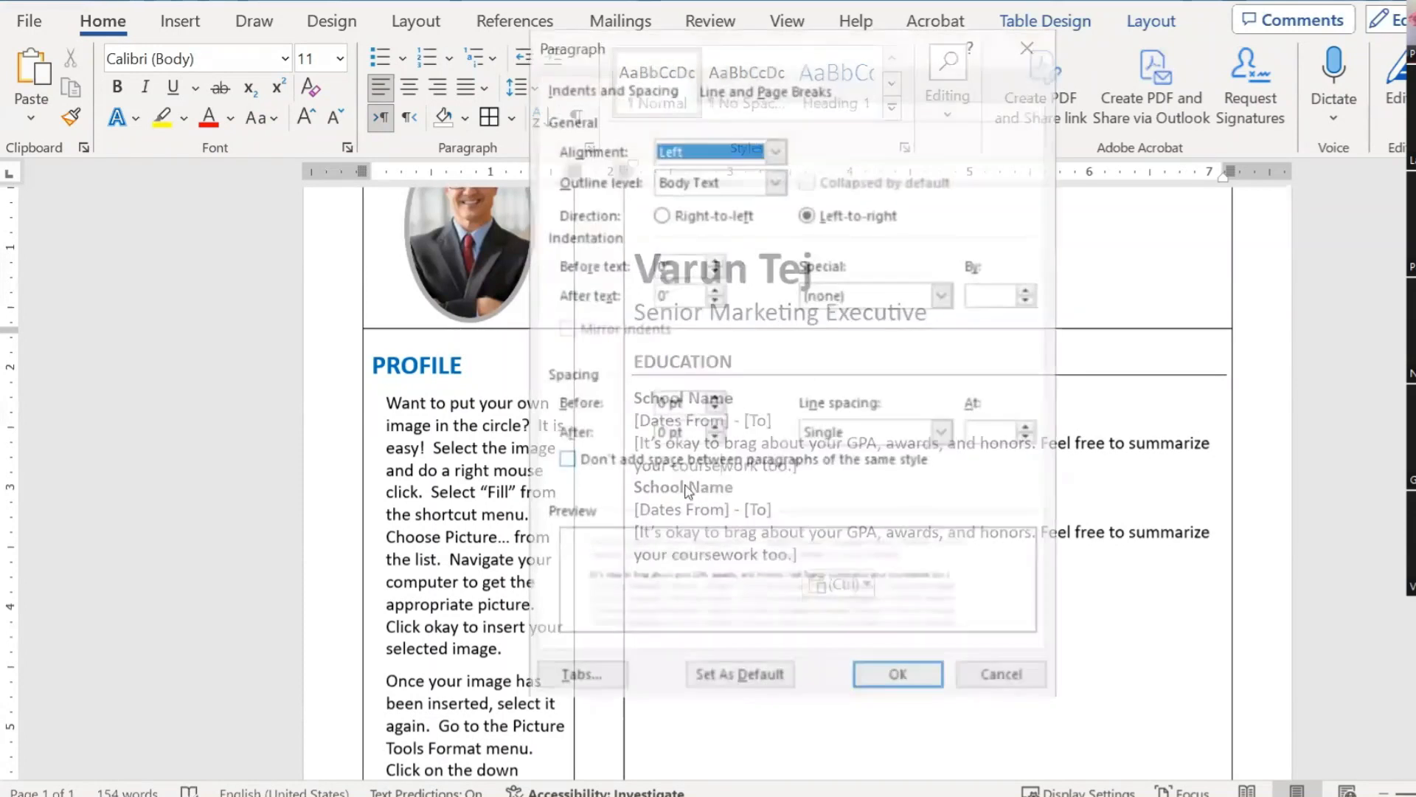
double_click(661, 435)
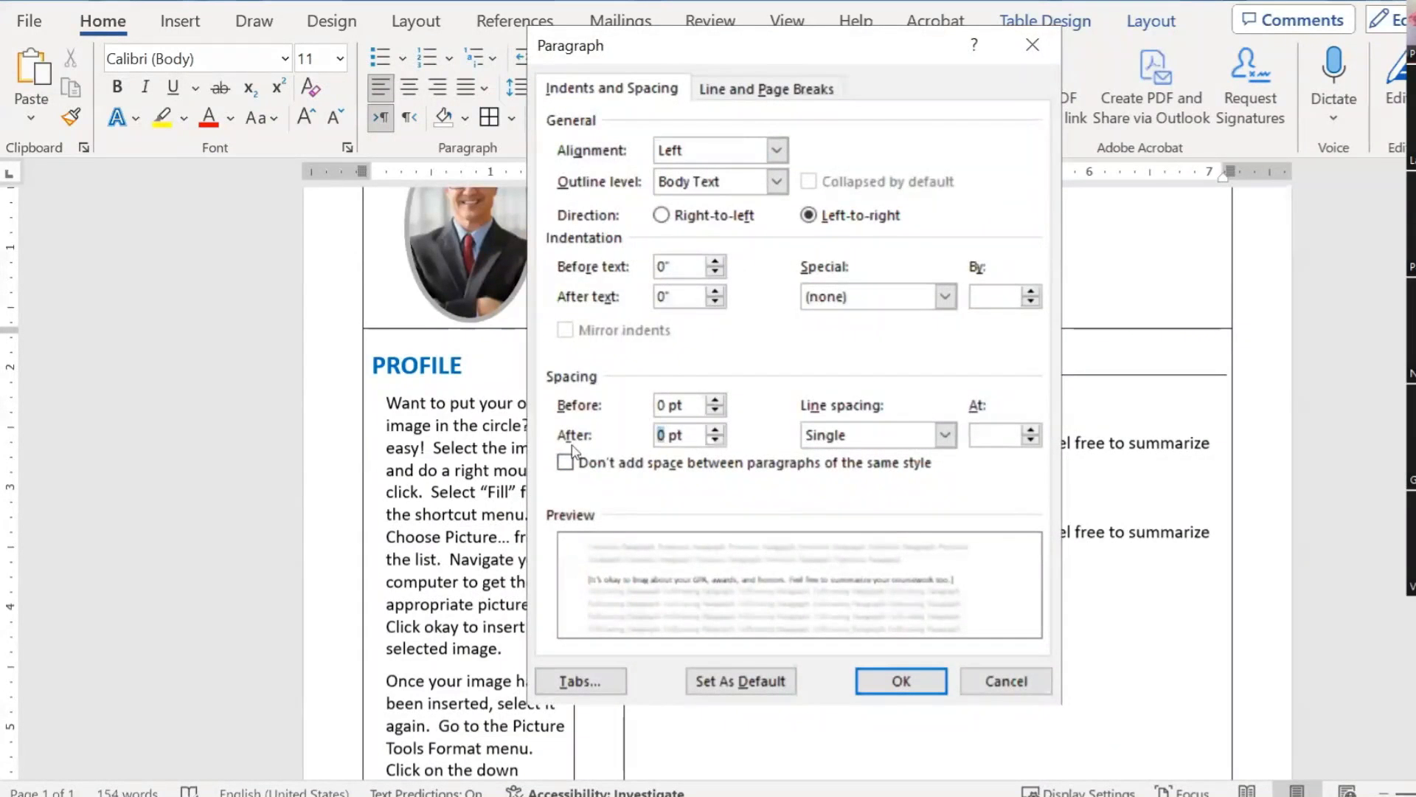
type("20")
left_click(902, 680)
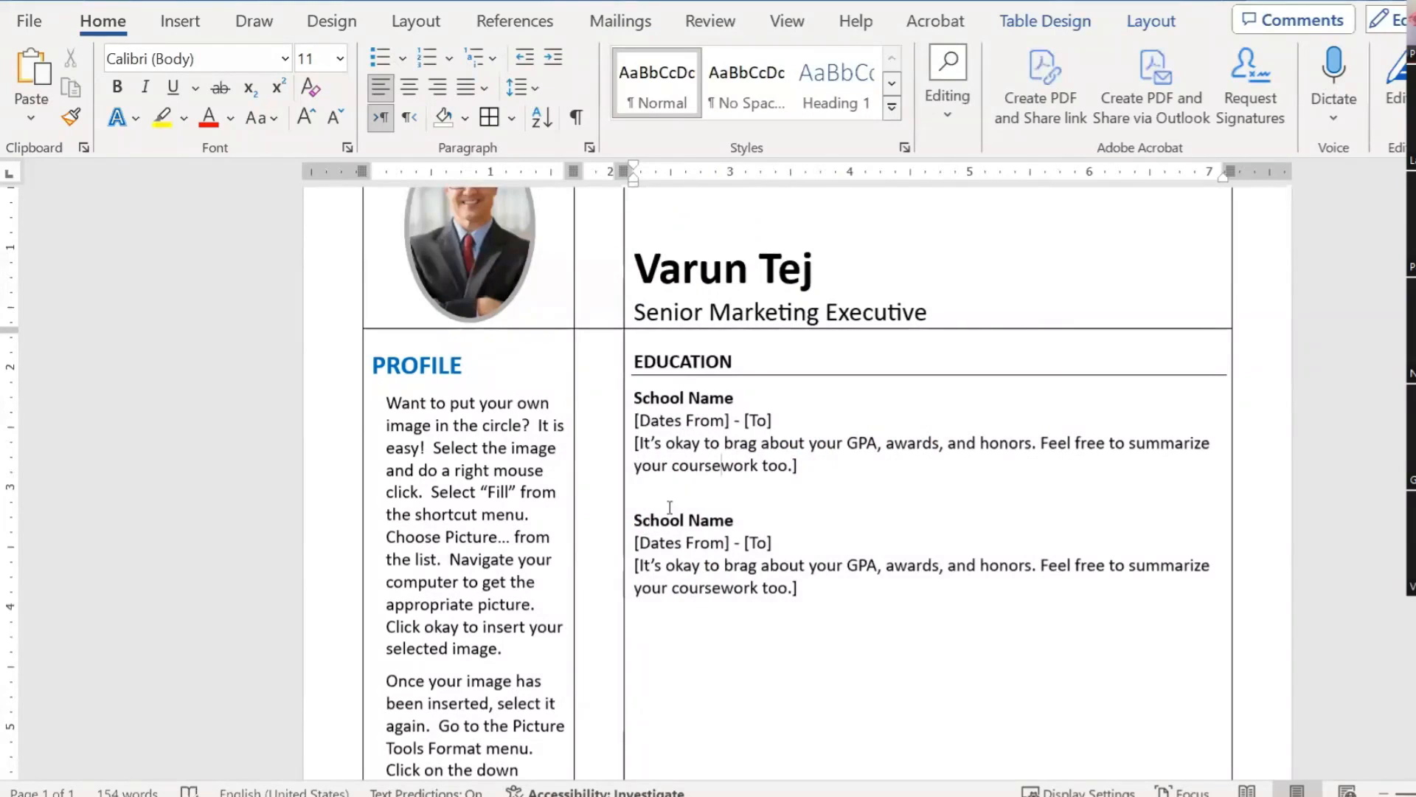
key("ctrl+z")
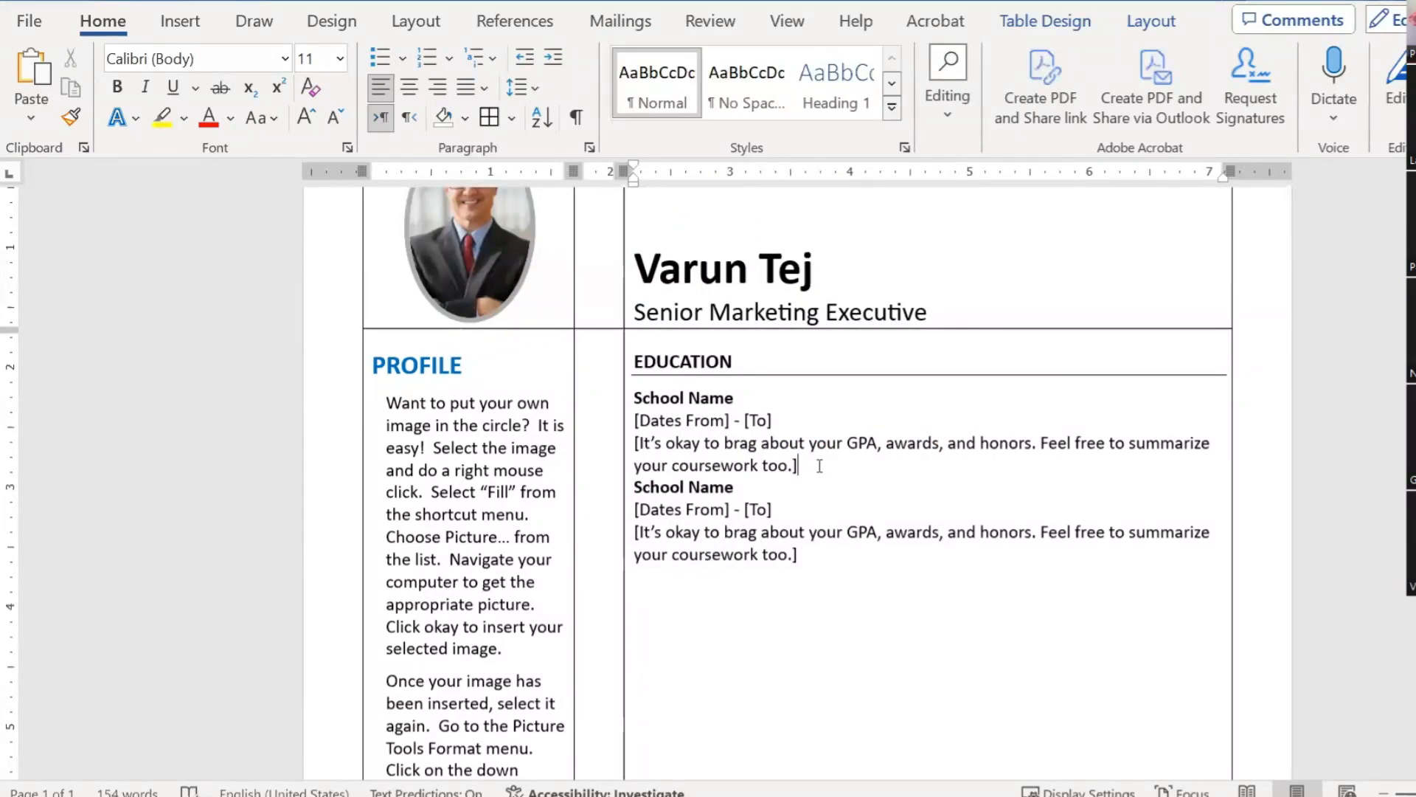
left_click(819, 465)
key("Return")
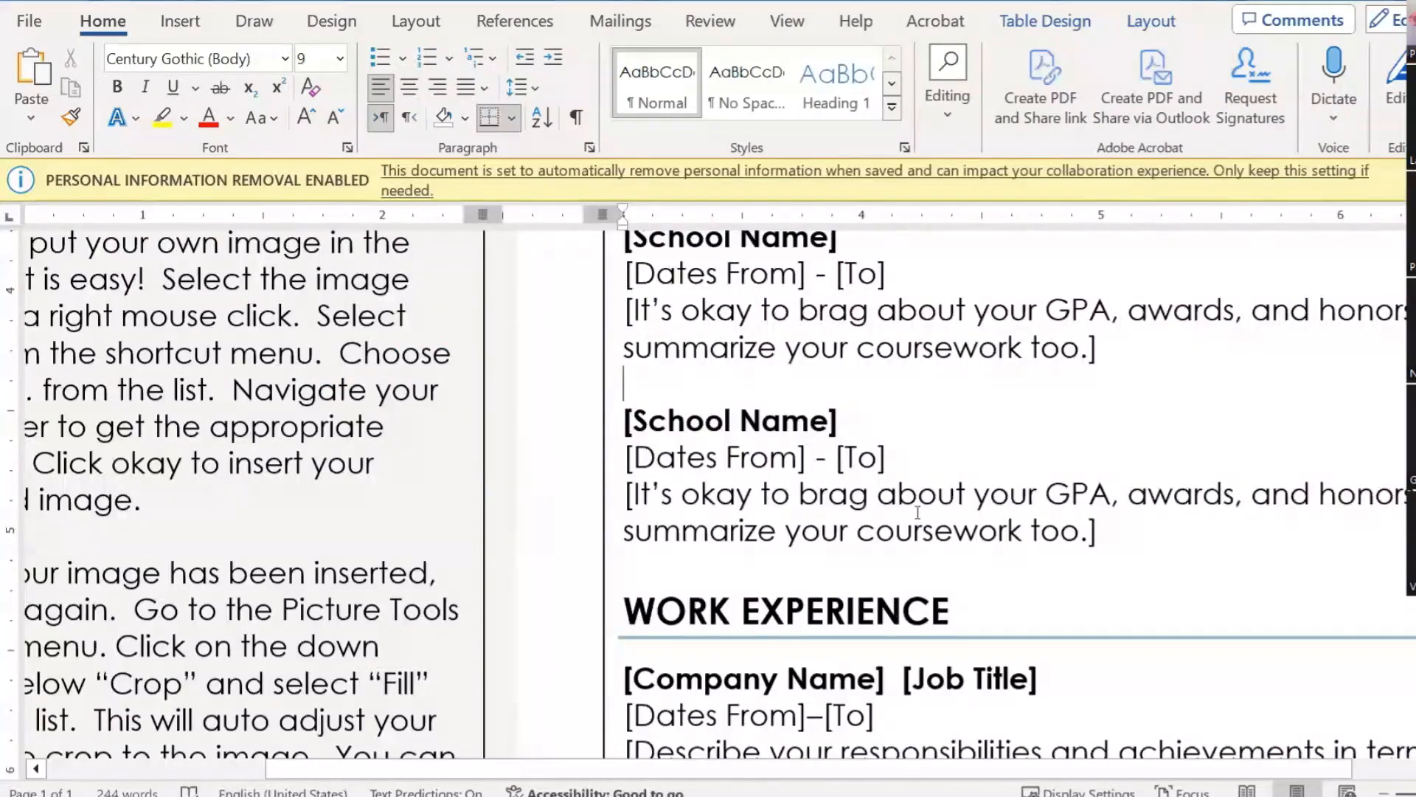
Step: Copy the whole Education section and paste it below the last entry
scroll(794, 452, "down", 4)
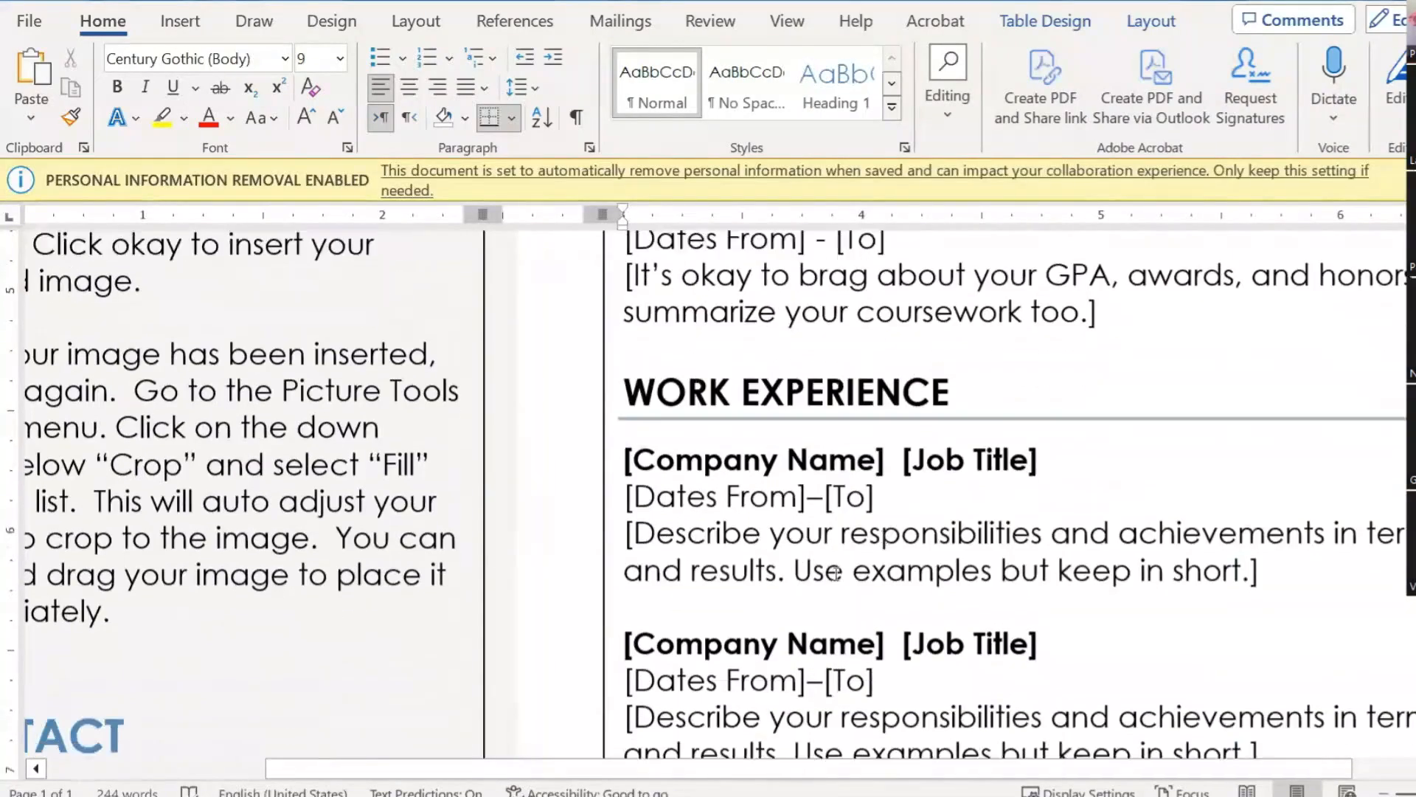
scroll(985, 518, "up", 4)
scroll(943, 552, "down", 8)
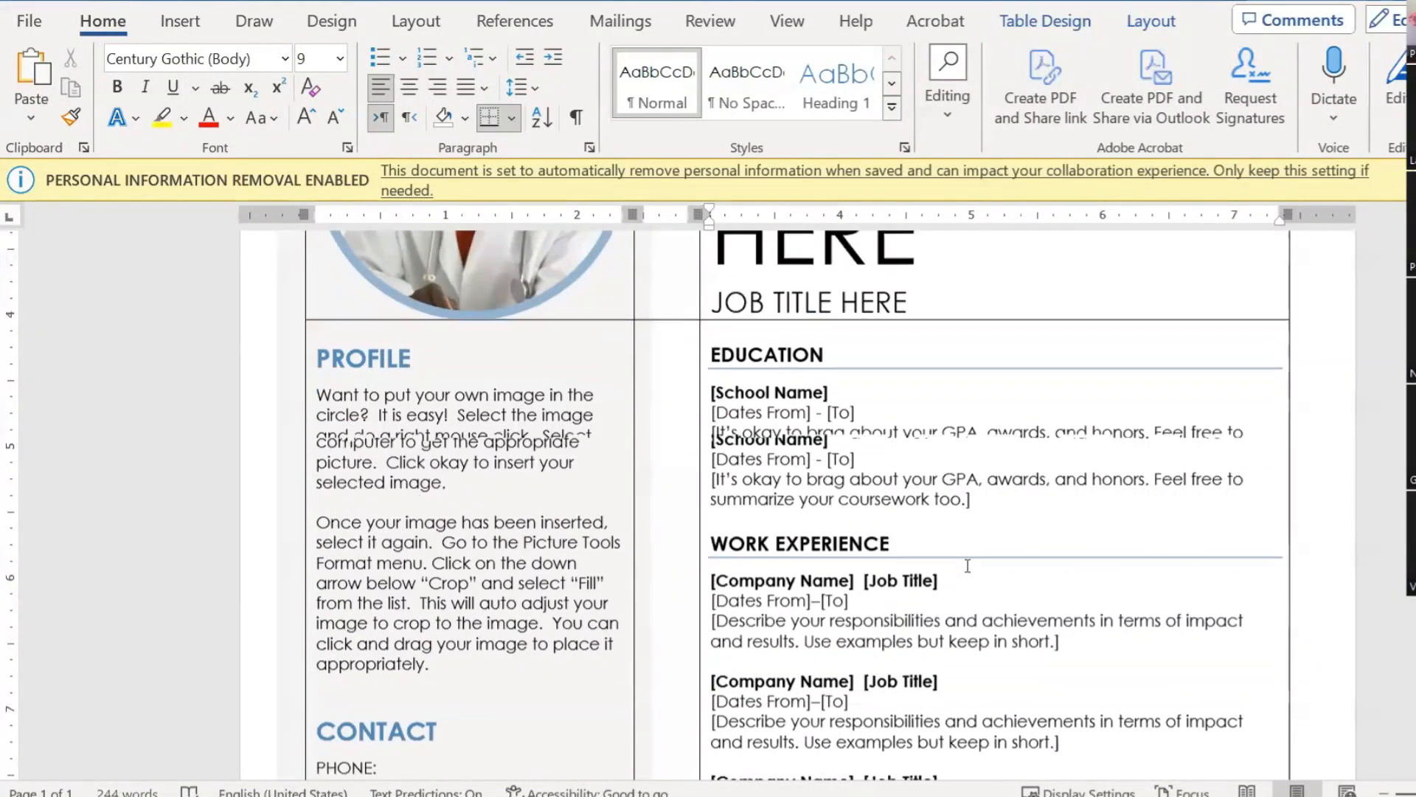
scroll(912, 531, "down", 2)
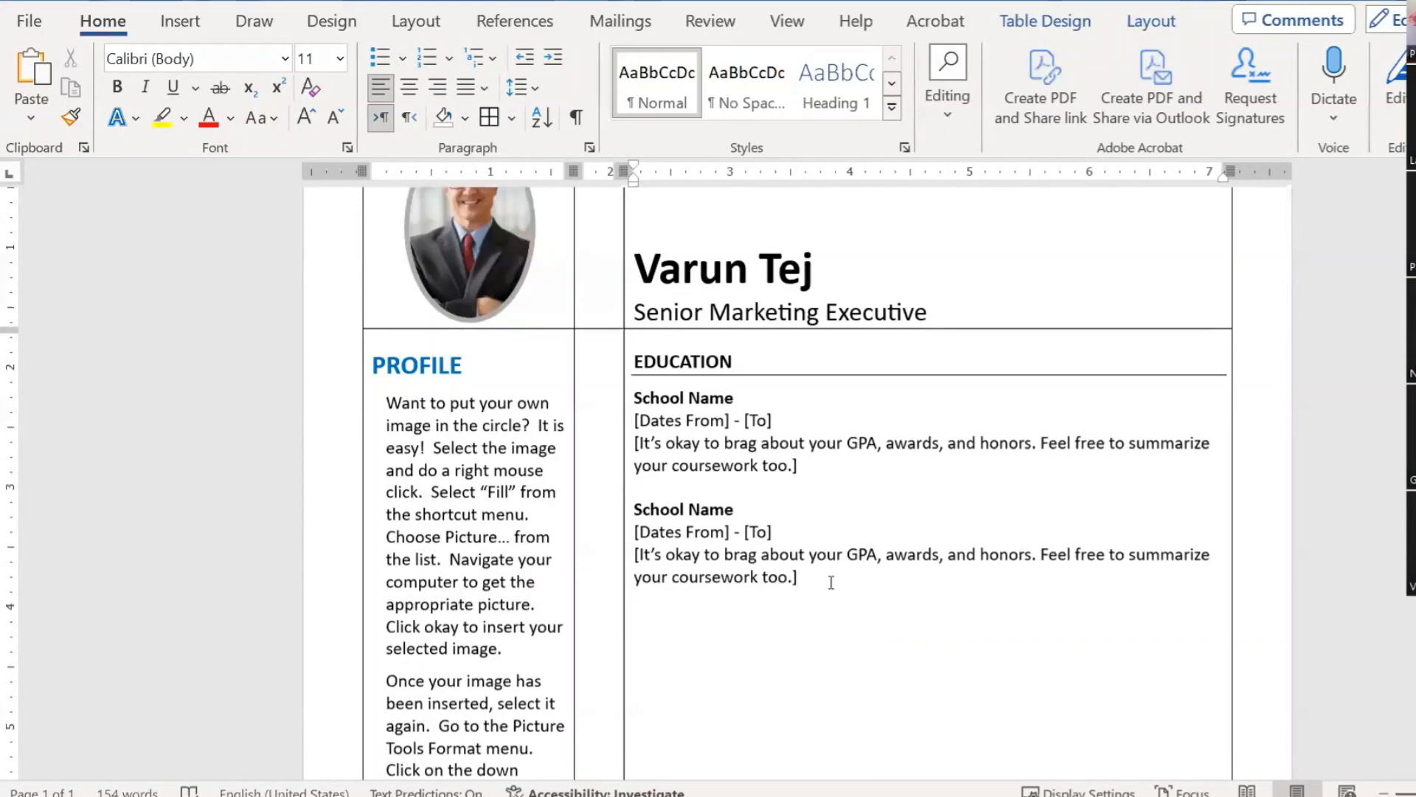
left_click_drag(830, 579, 642, 347)
key("ctrl+c")
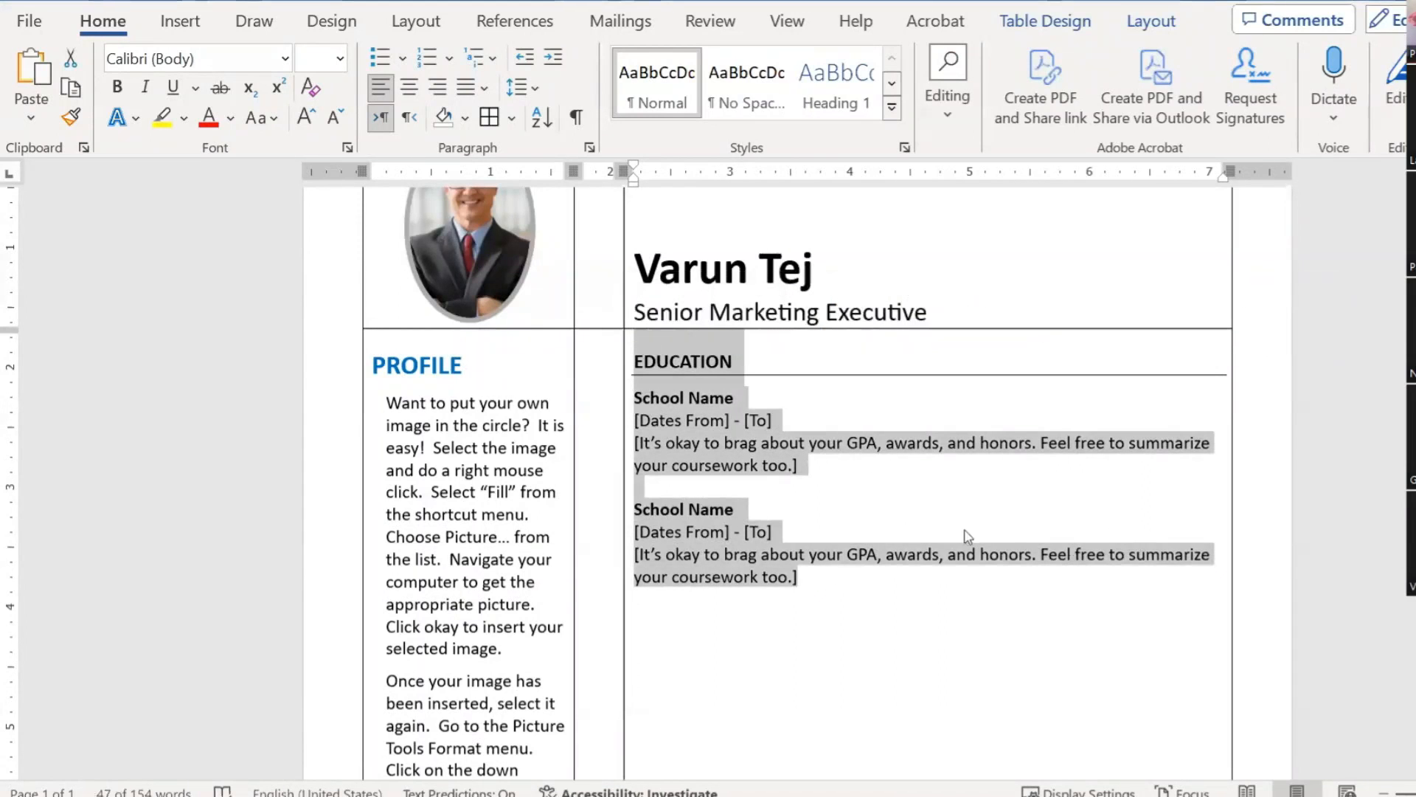
scroll(968, 536, "down", 3)
left_click(767, 524)
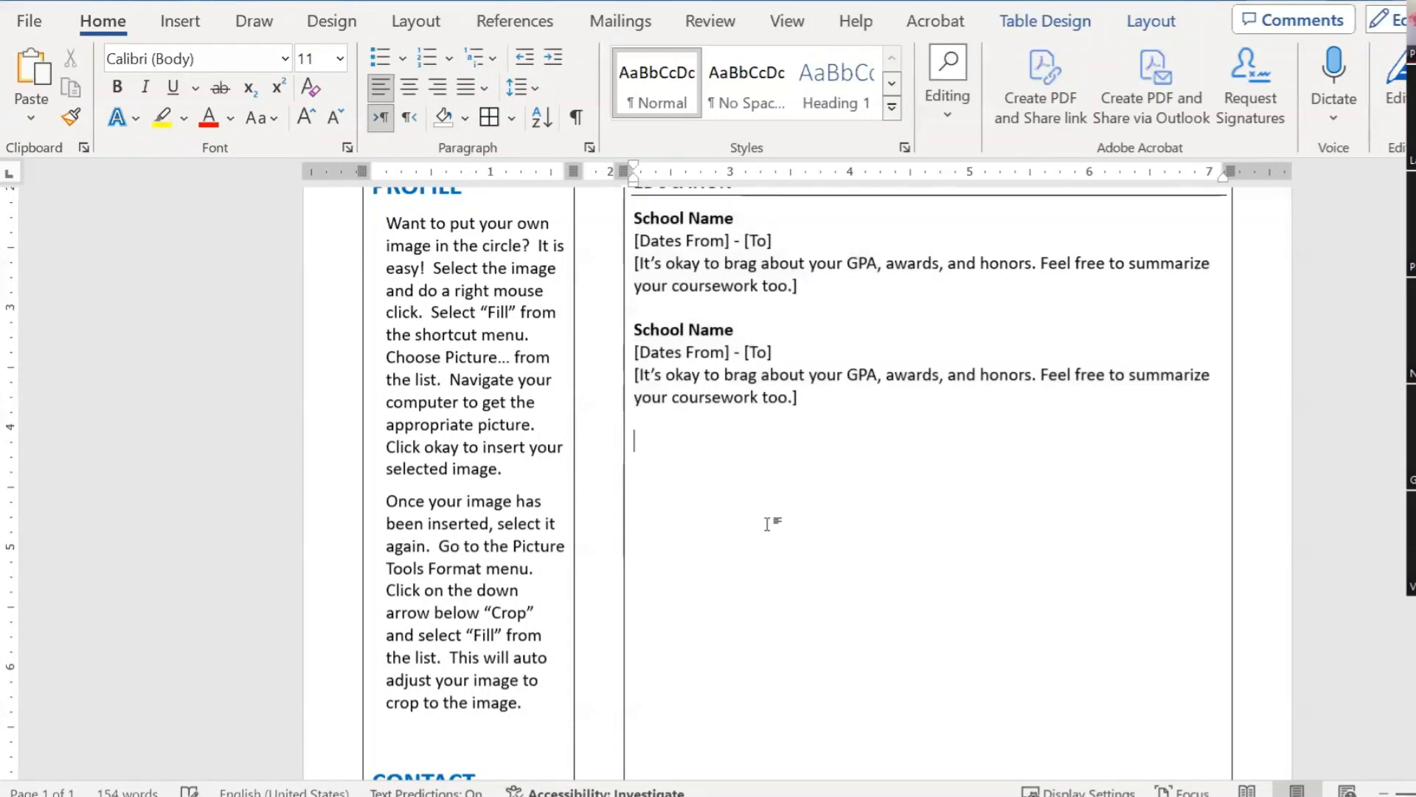
key("ctrl+v")
Step: Retitle the pasted section's heading WORK EXPERIENCE and select its first School Name title
scroll(696, 401, "up", 3)
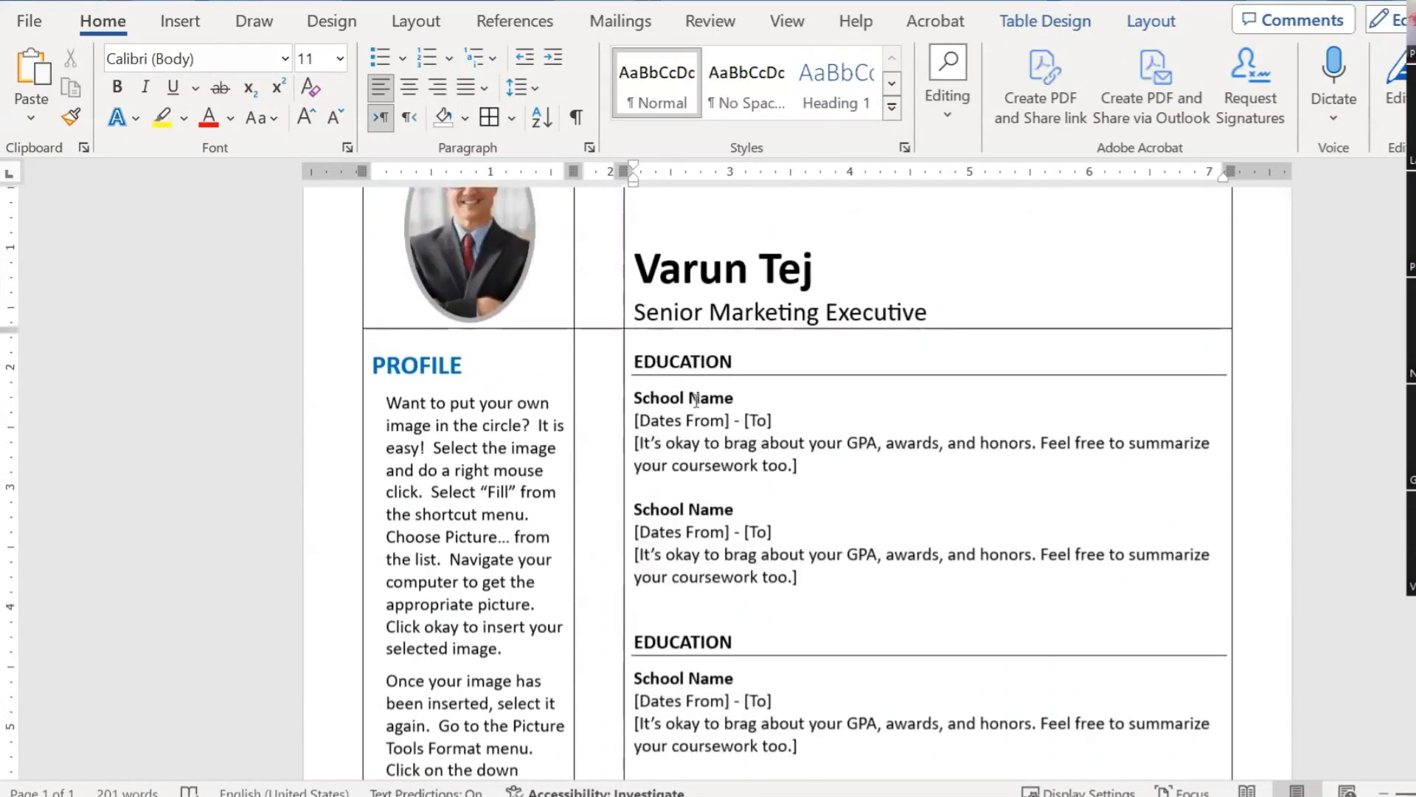
scroll(923, 585, "up", 5)
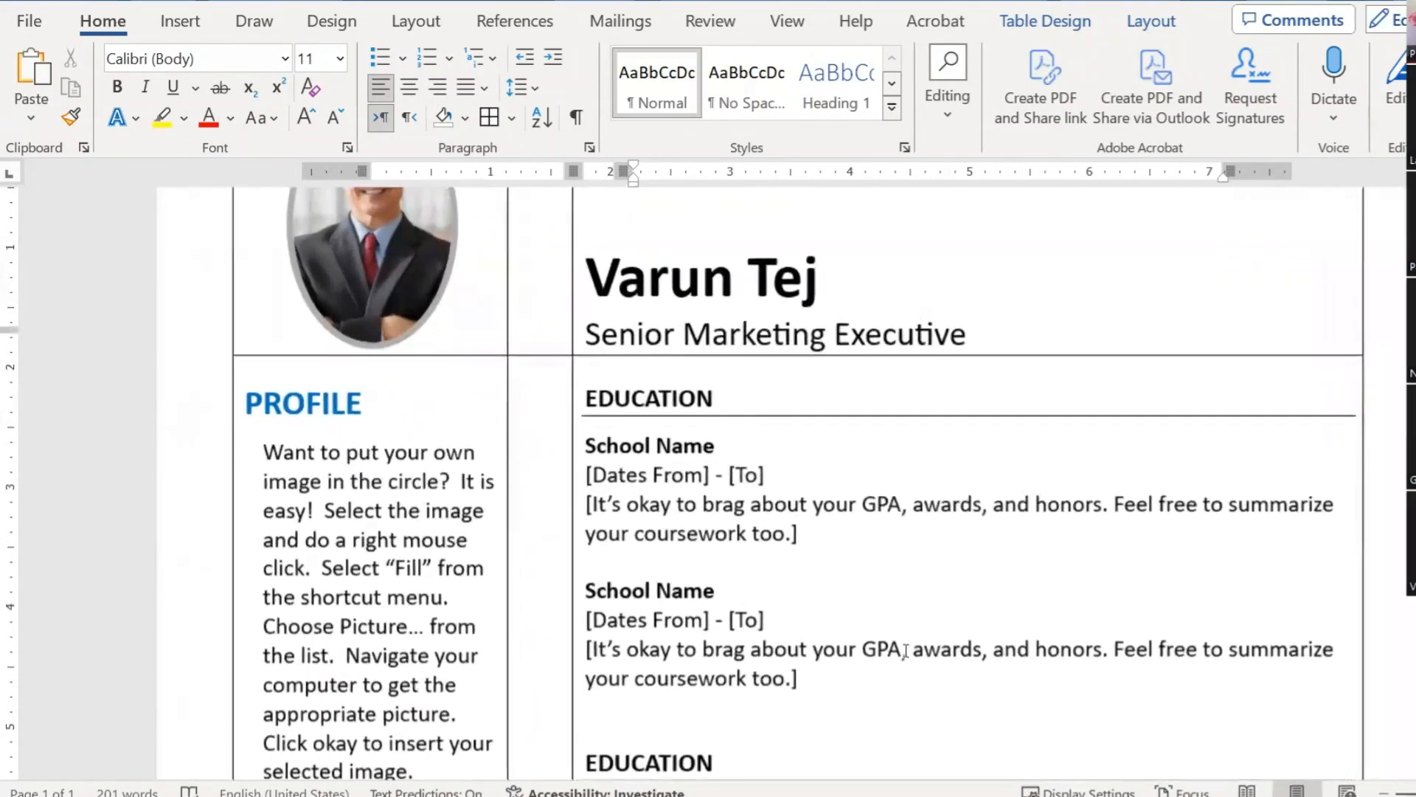
scroll(923, 583, "down", 4)
left_click_drag(712, 398, 559, 402)
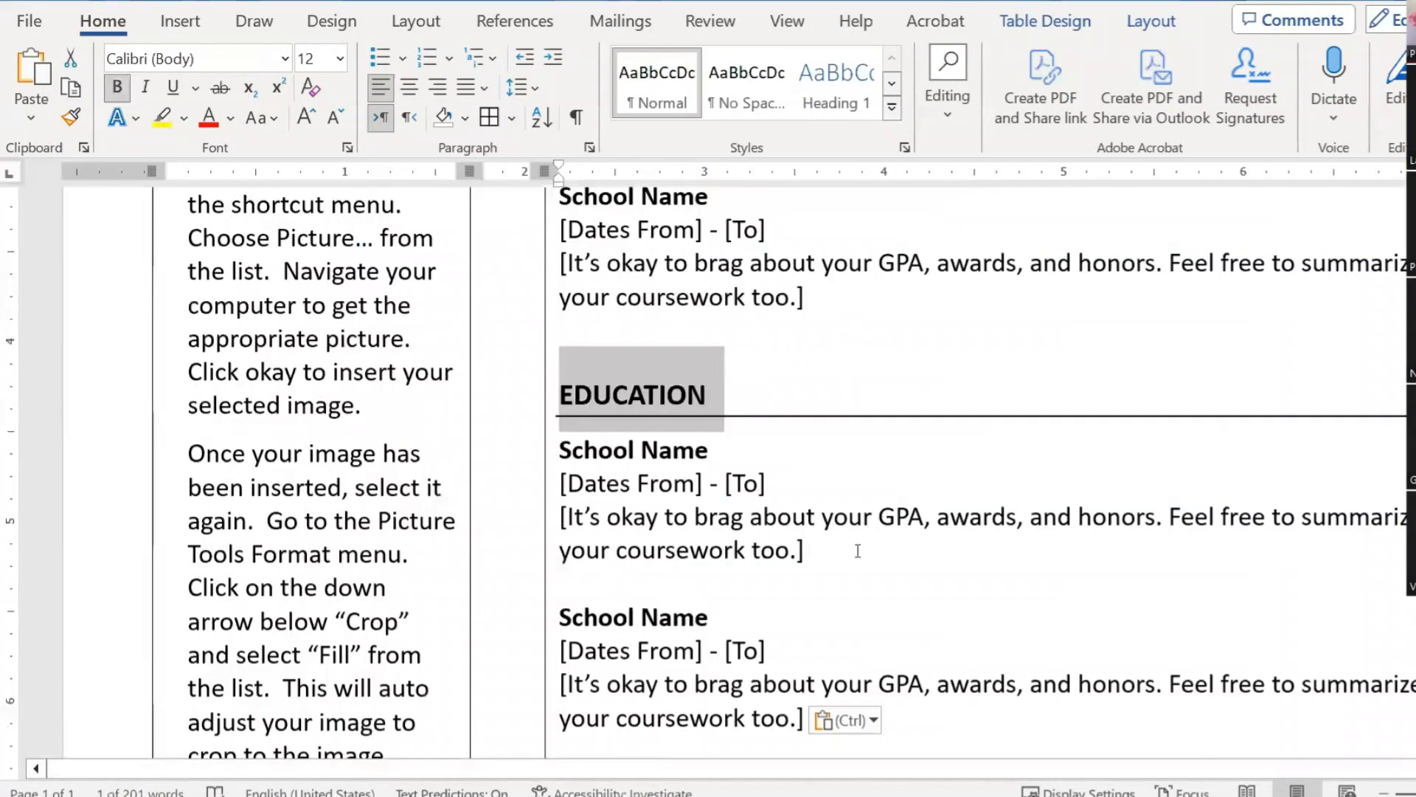
type("Work")
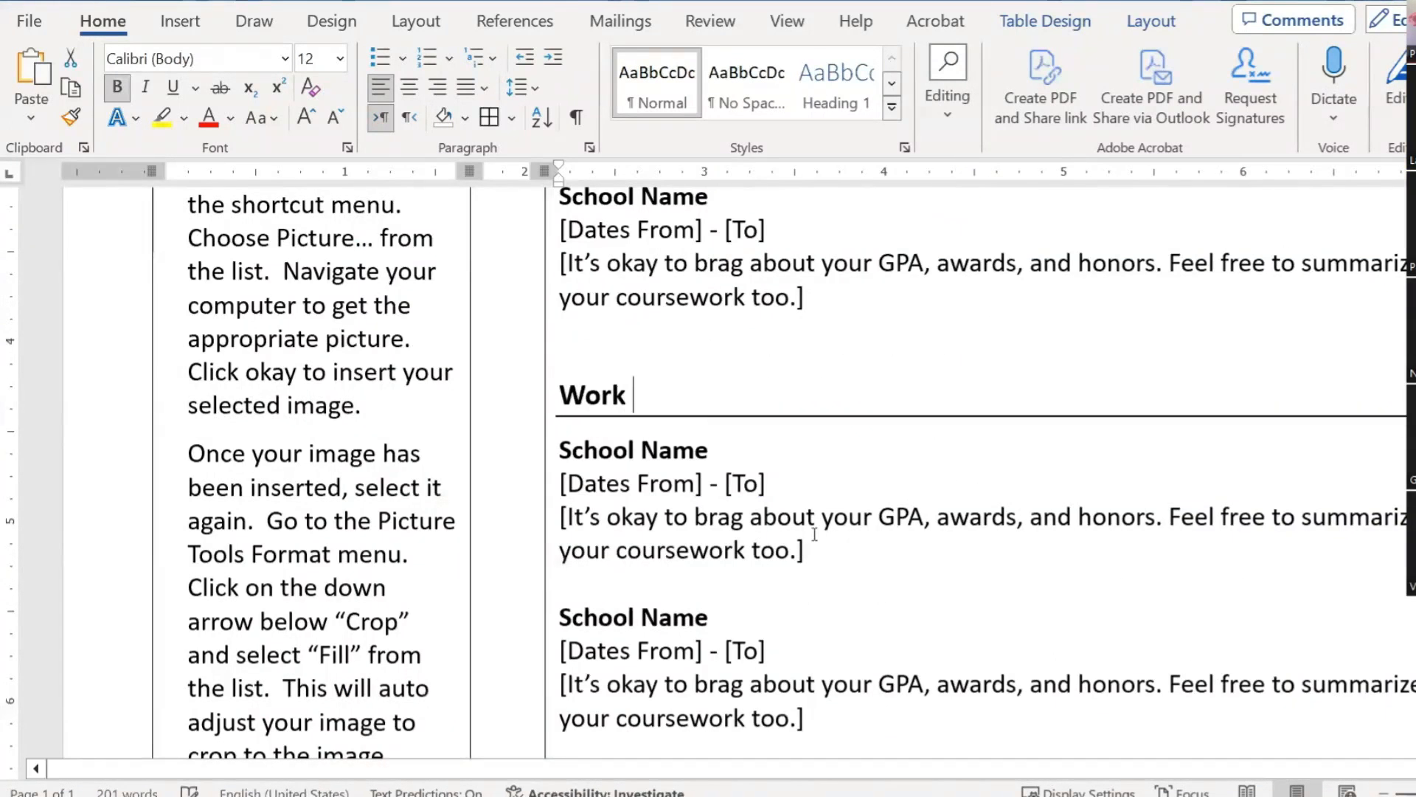
key("shift+Home")
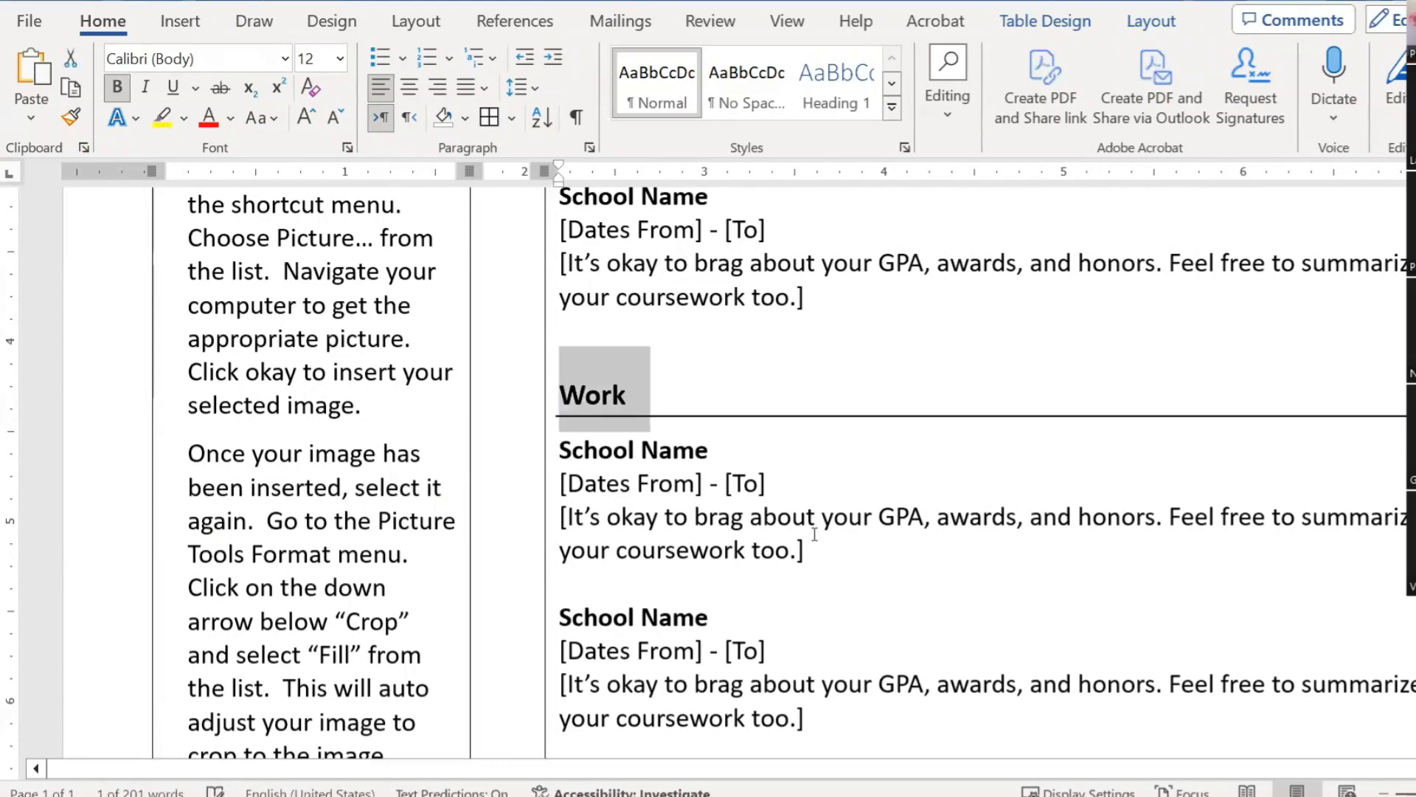
type("WORK EXPERIENCE")
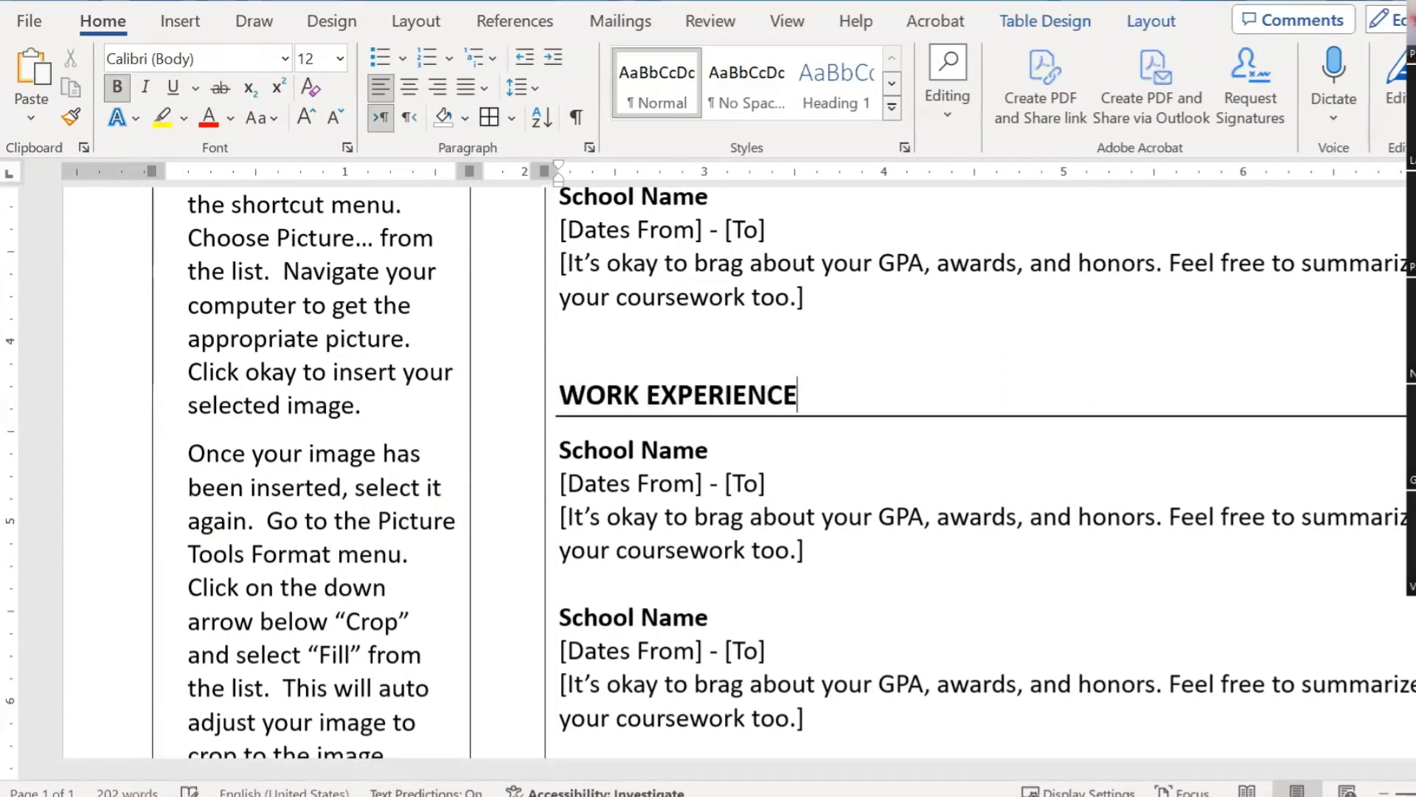
left_click(714, 450)
key("shift+Home")
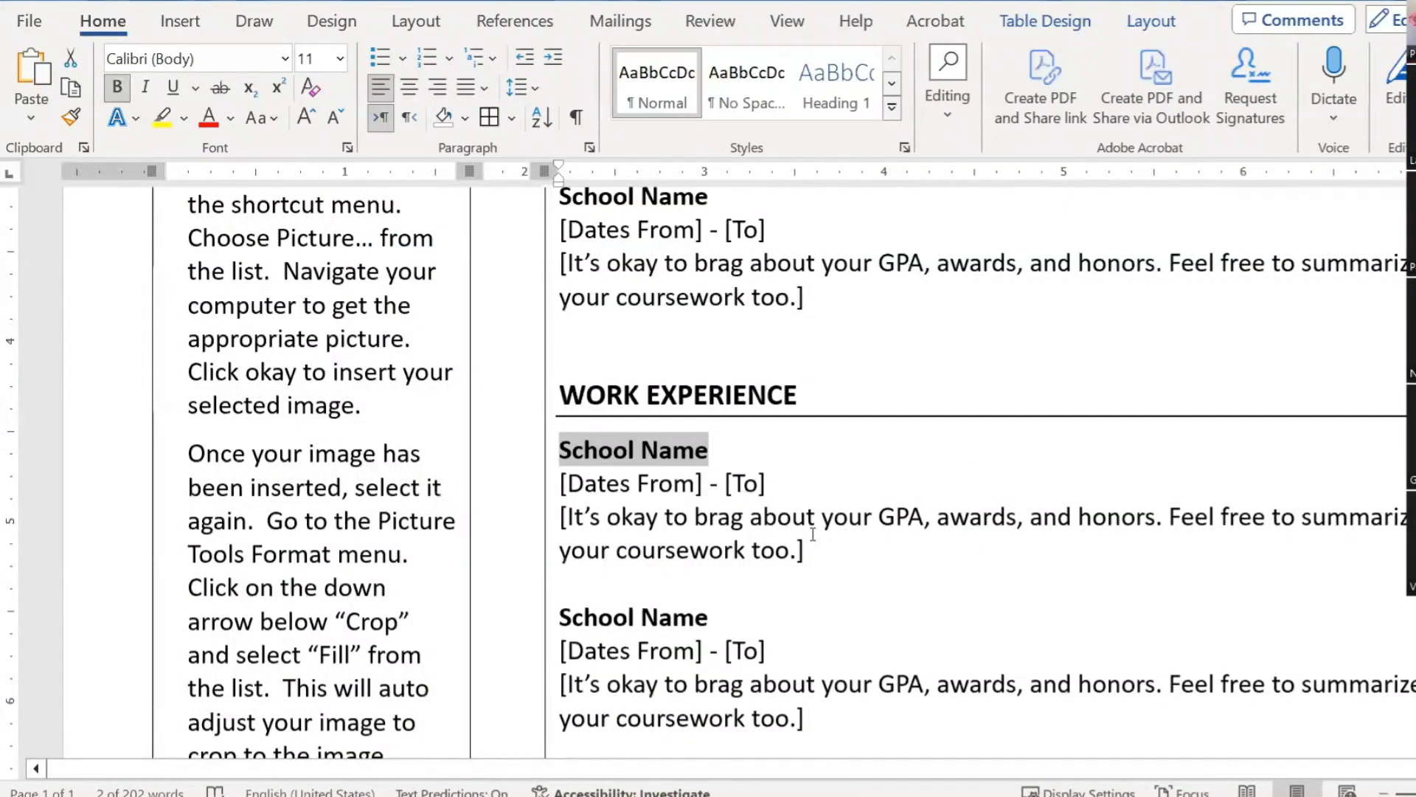
Step: Start retyping the first entry title as Company
type("cOL")
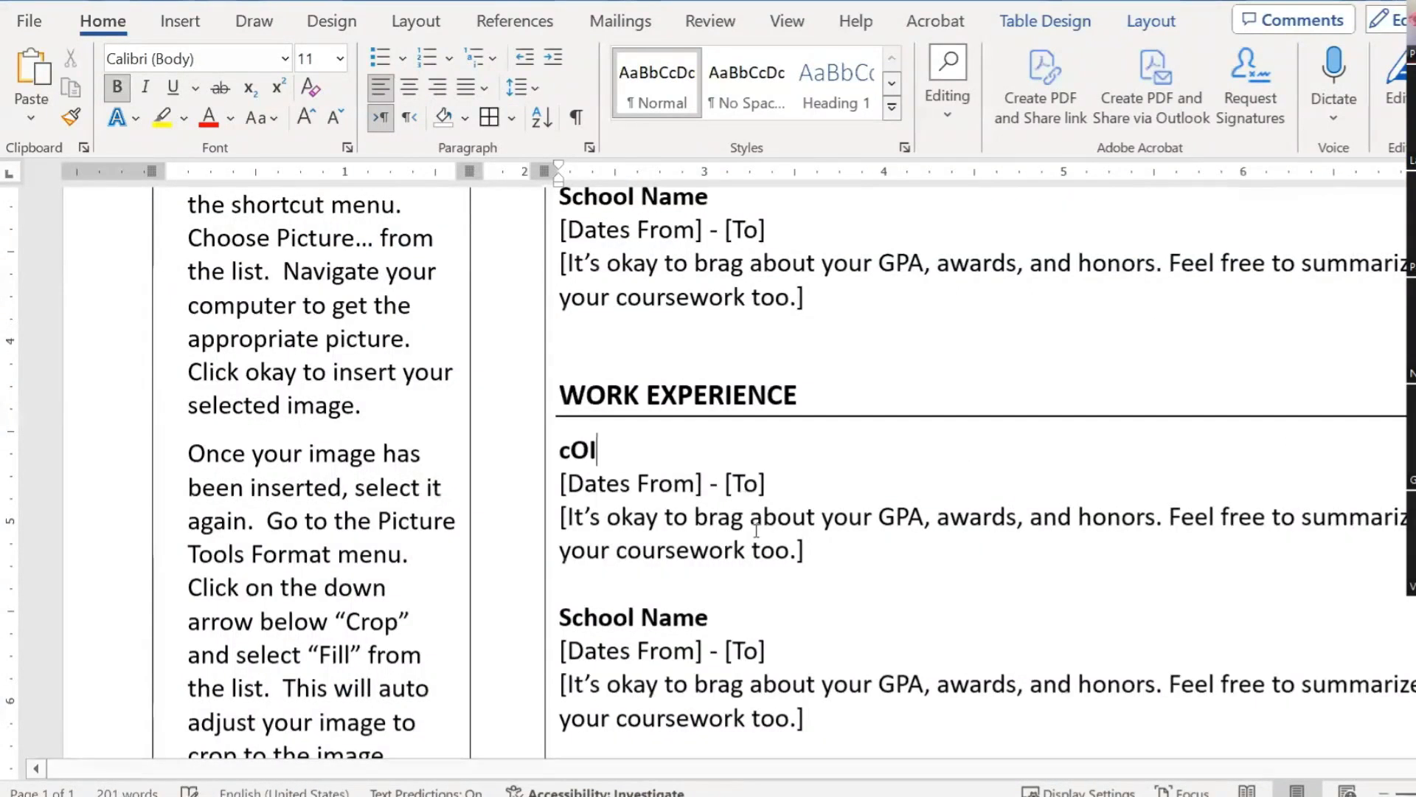
key("BackSpace")
key("BackSpace")
key("BackSpace")
type("cOMPAN")
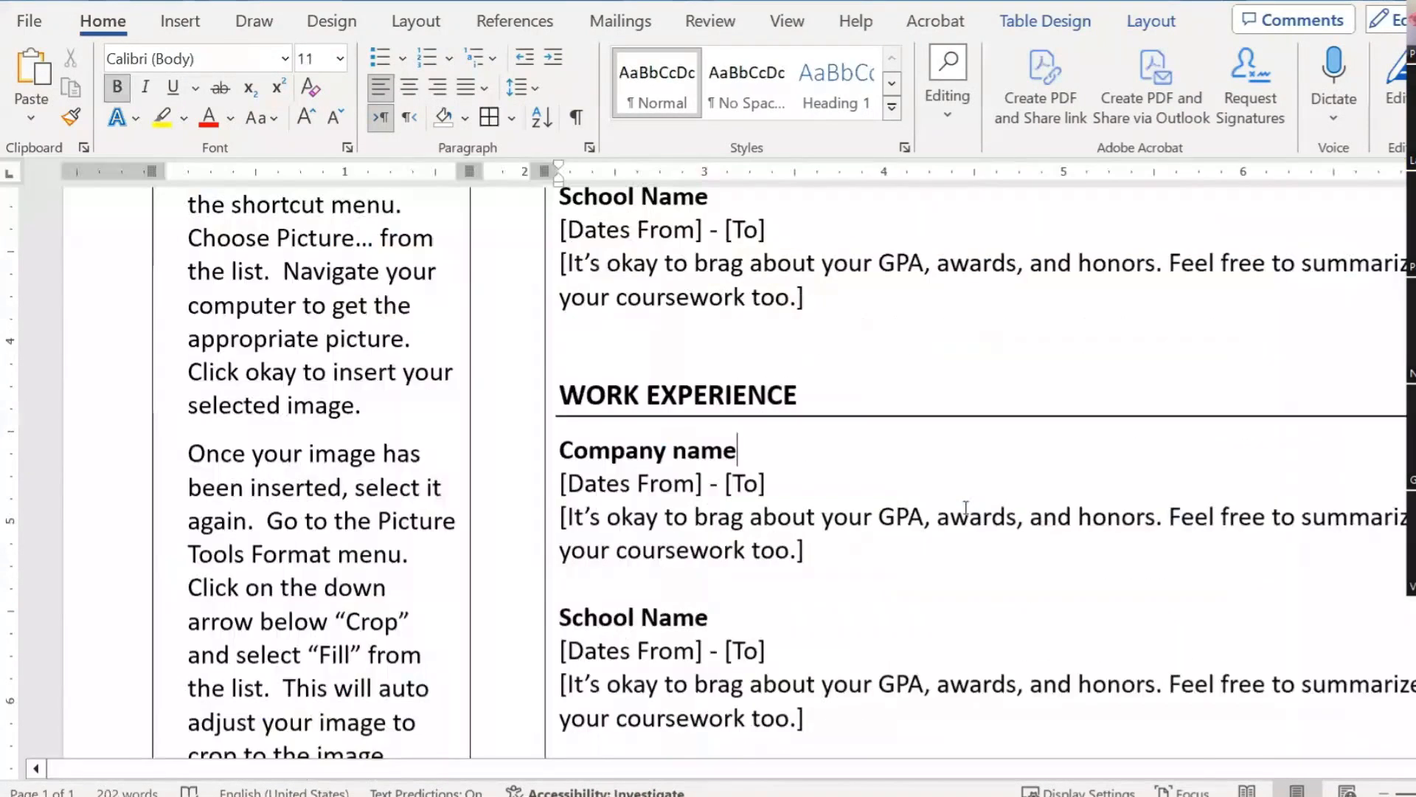
Step: Delete the whole WORK EXPERIENCE section and select the Education section with both entries
scroll(966, 507, "down", 5)
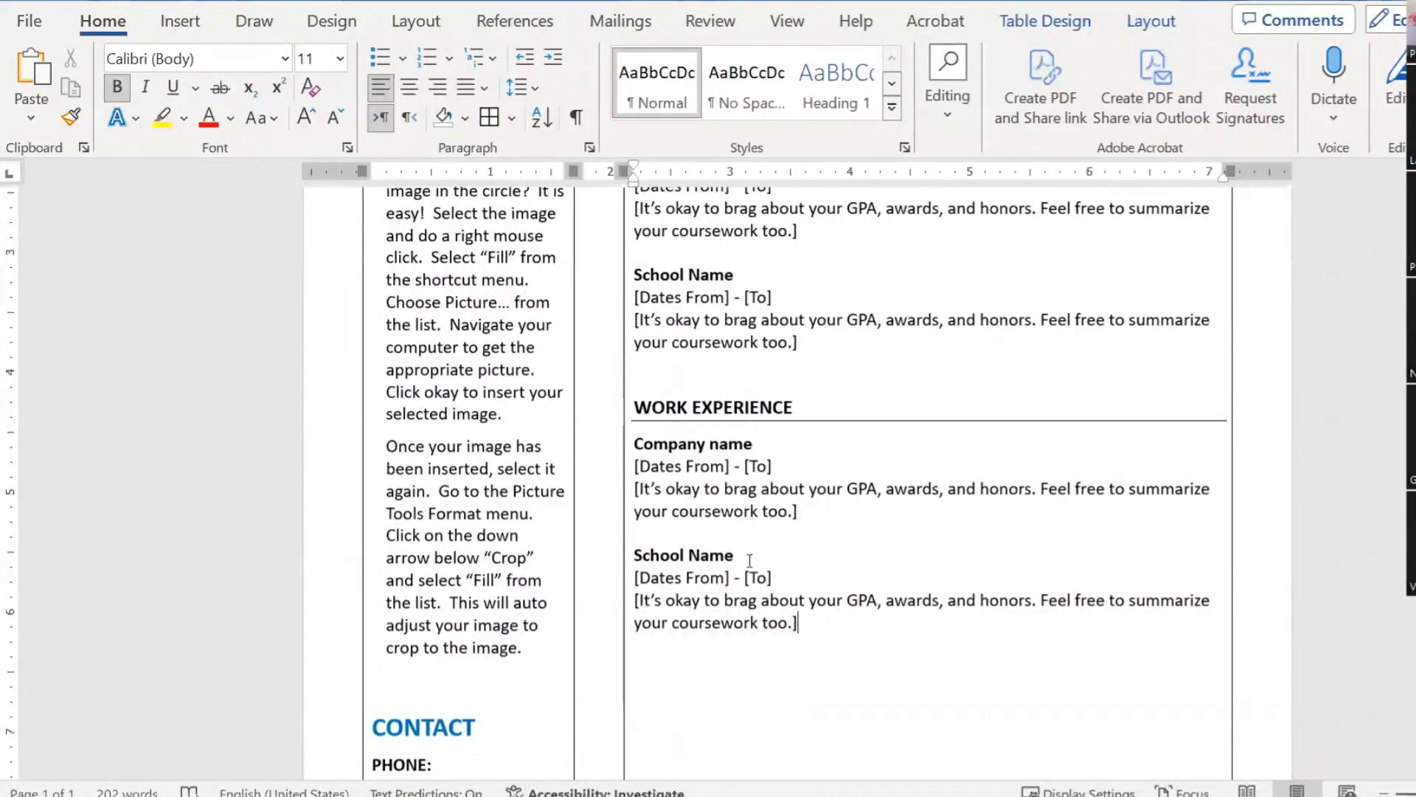
left_click_drag(803, 627, 638, 408)
key("Delete")
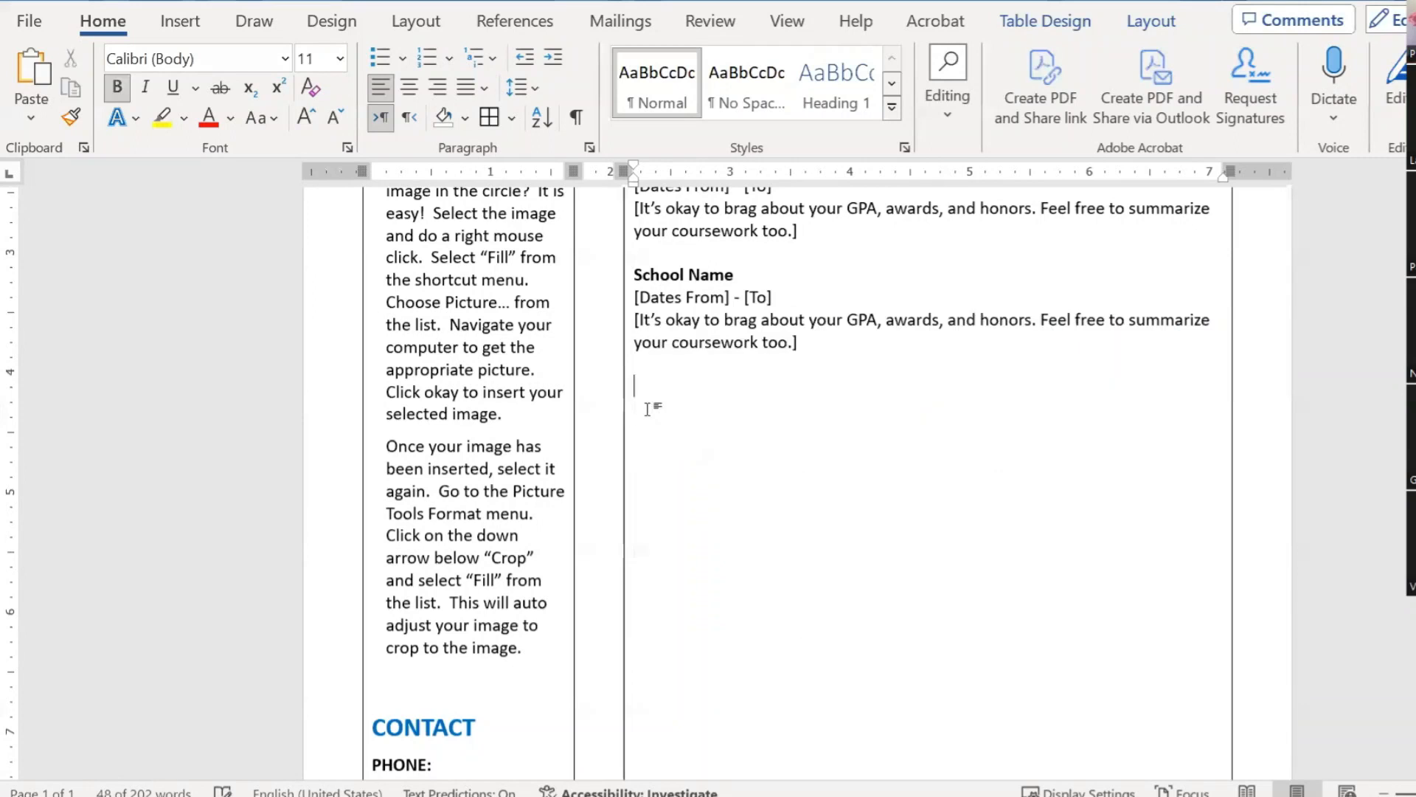
scroll(648, 408, "up", 3)
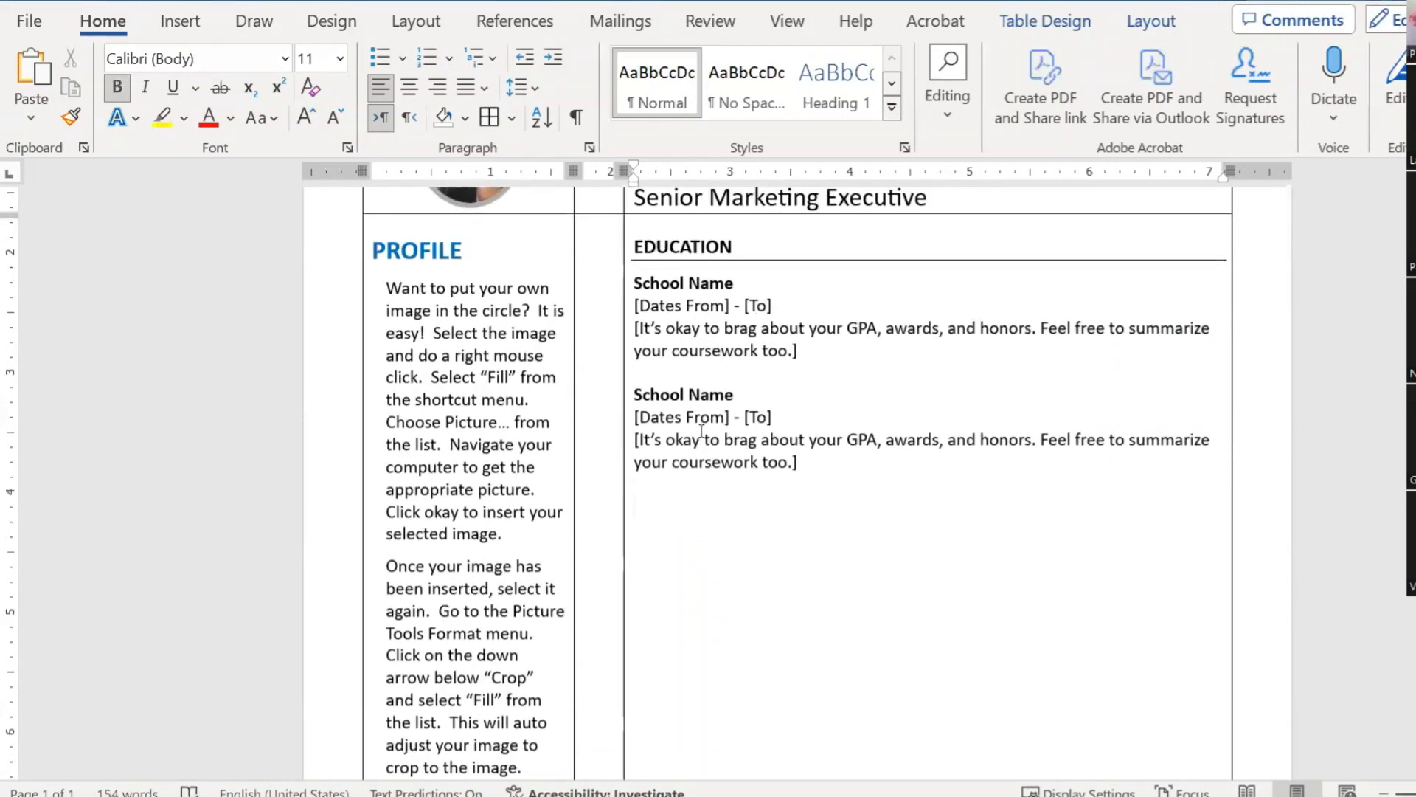
left_click_drag(823, 466, 635, 236)
key("ctrl+c")
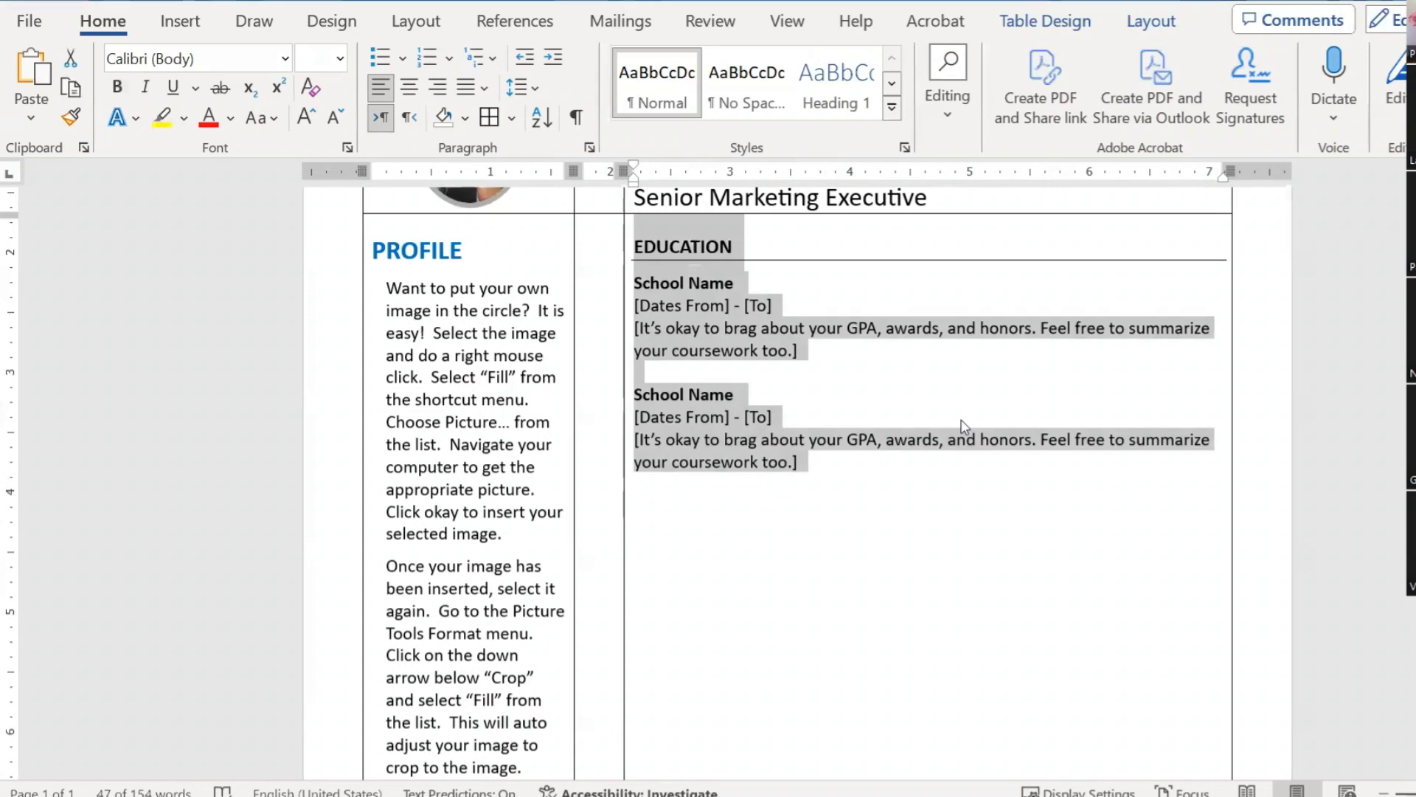
Step: Paste a copy of the Education section below the original and retype its heading as Work
left_click(828, 484)
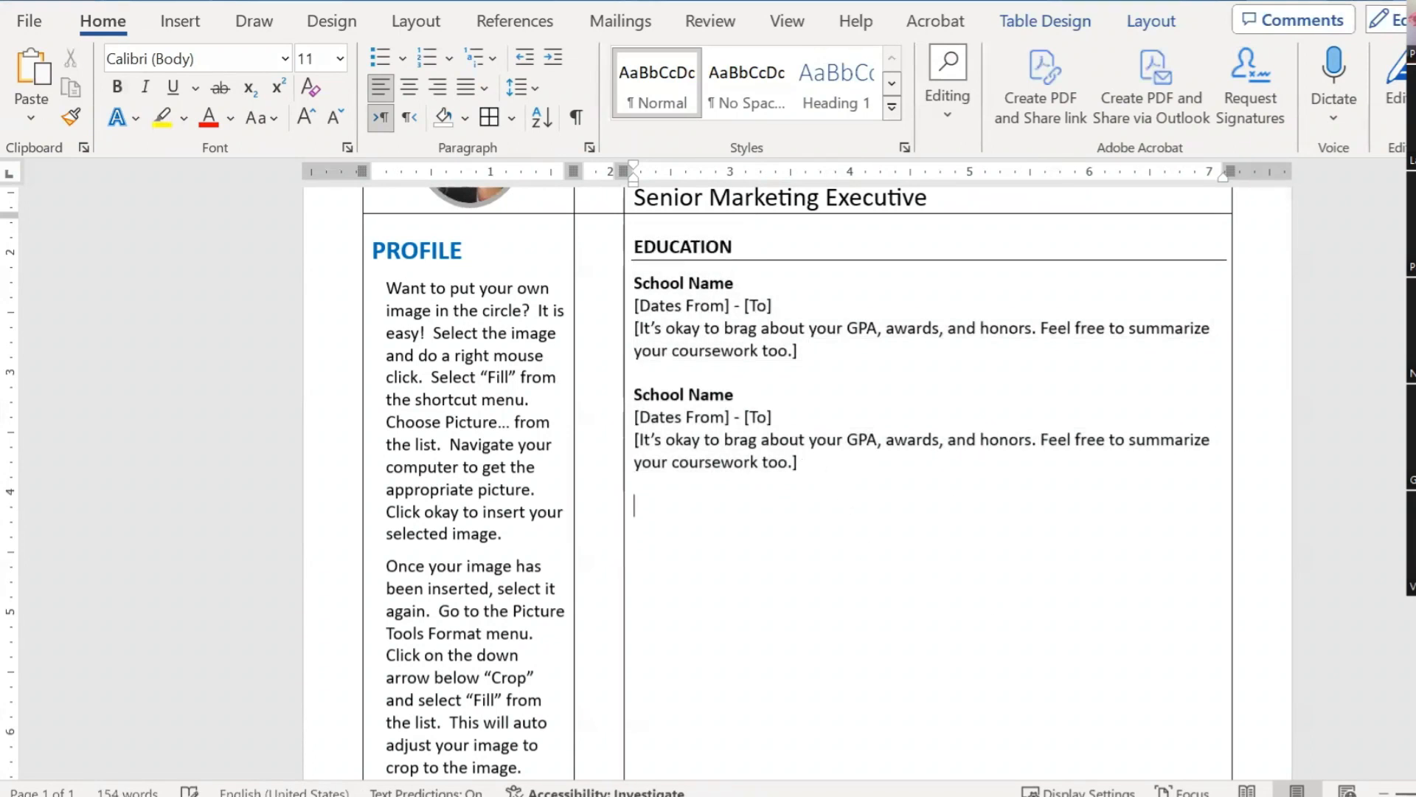
key("ctrl+v")
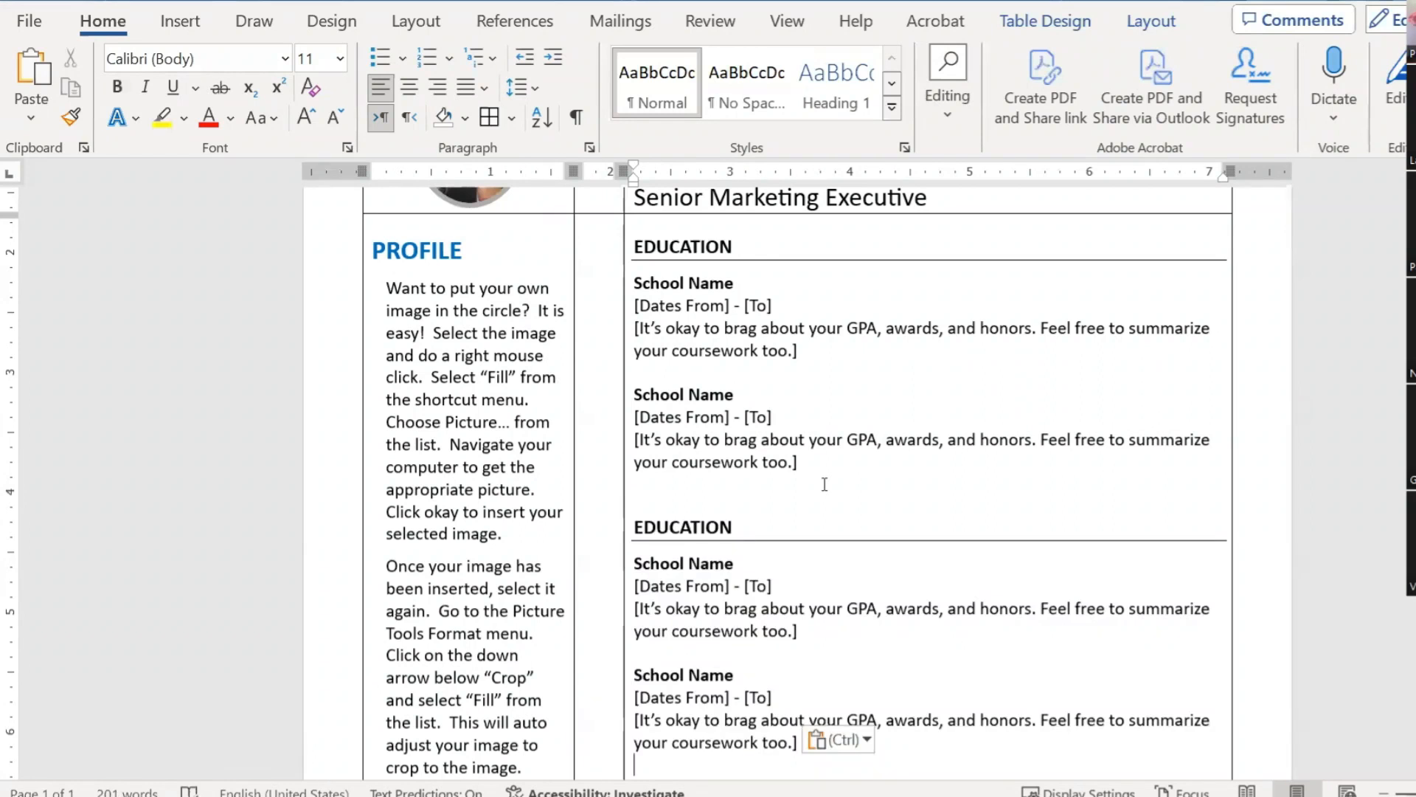
scroll(727, 563, "down", 3)
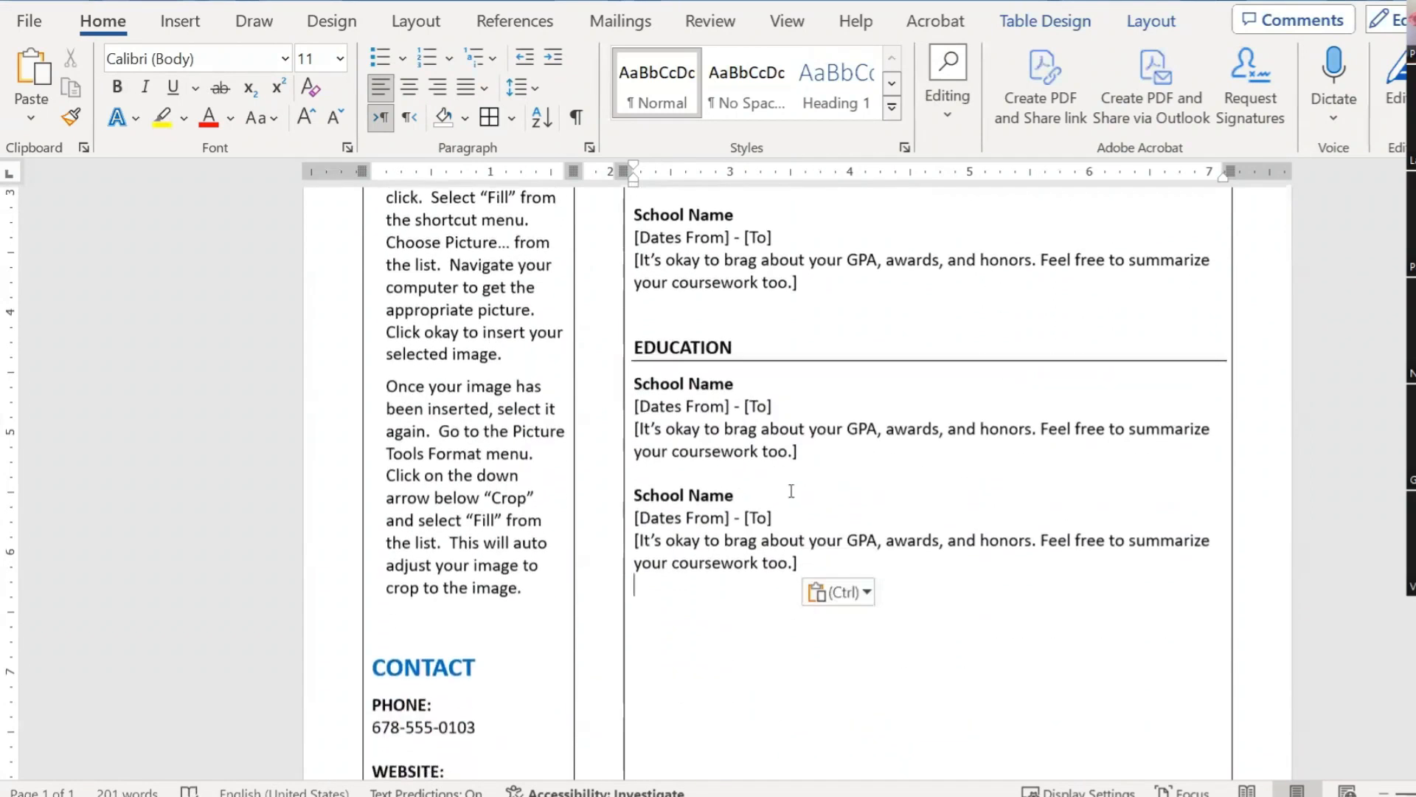
scroll(939, 484, "up", 5, "ctrl")
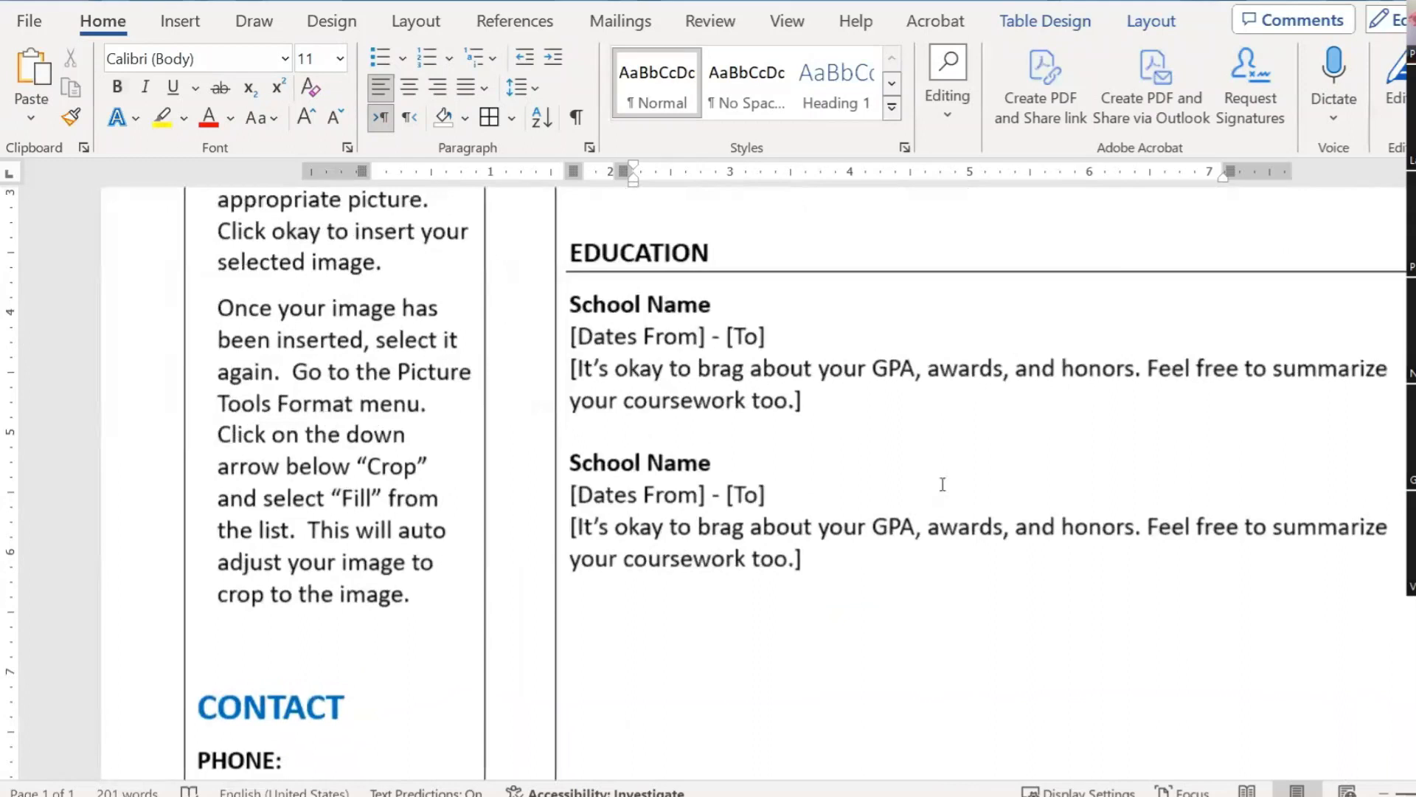
left_click_drag(753, 215, 591, 215)
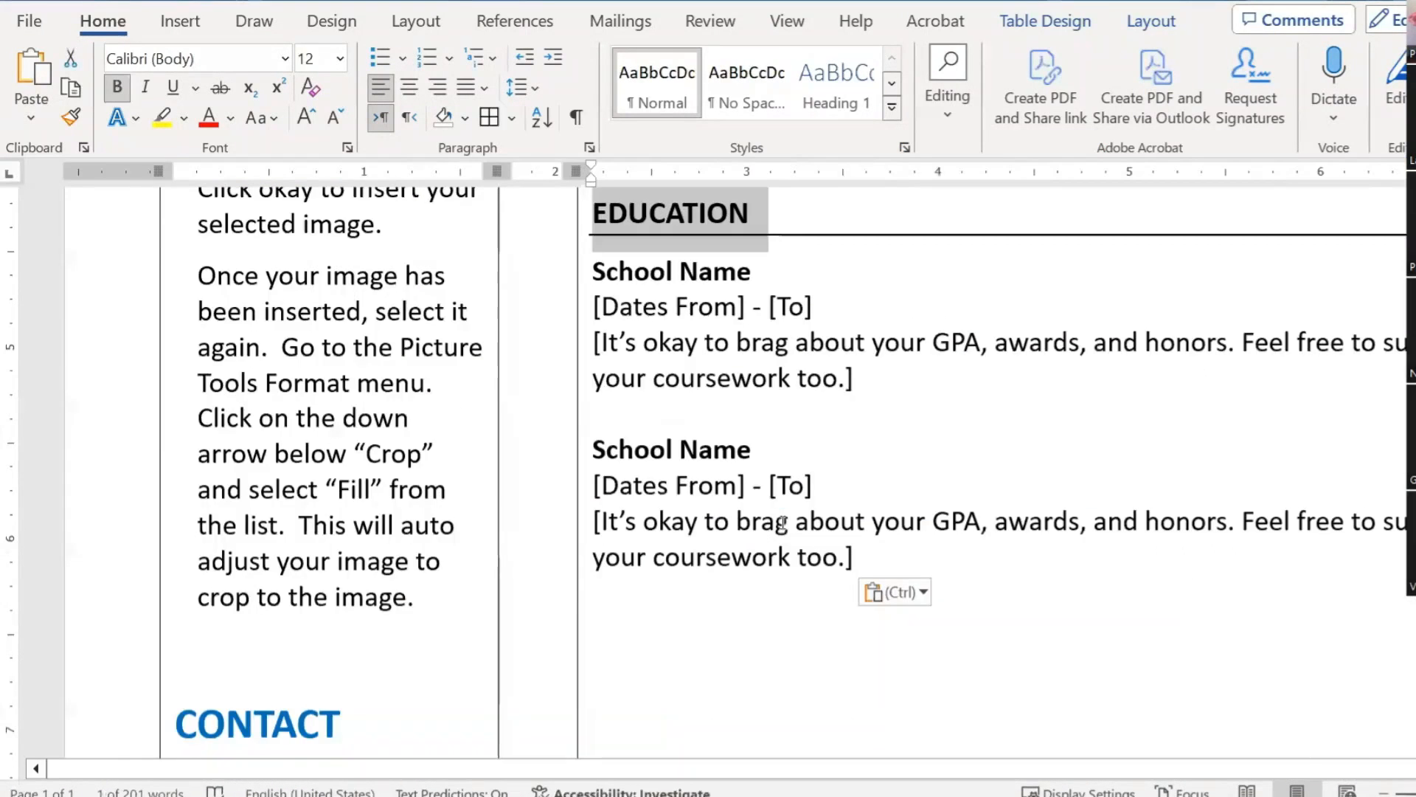
type("work ")
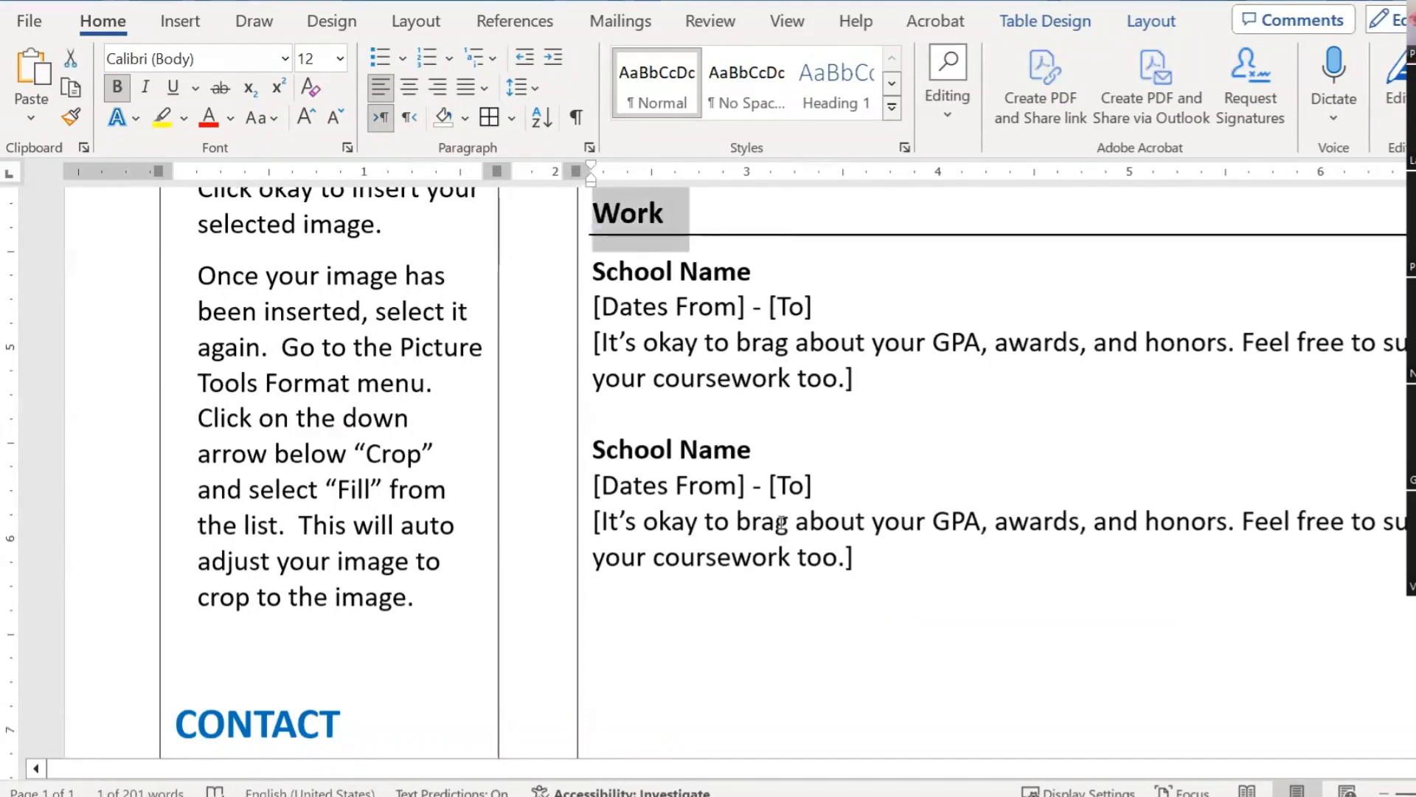
type("W")
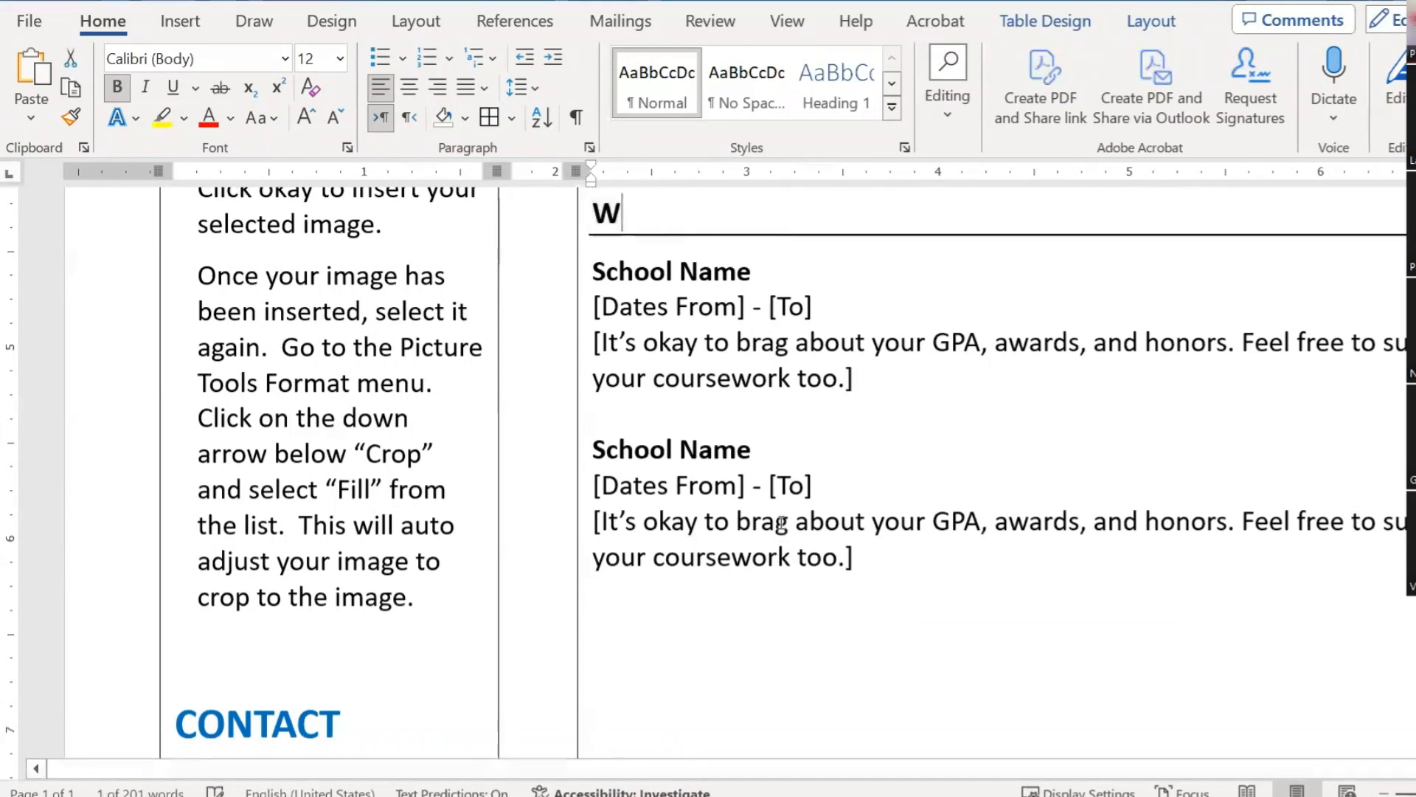
type("ORK EXPERIENCE")
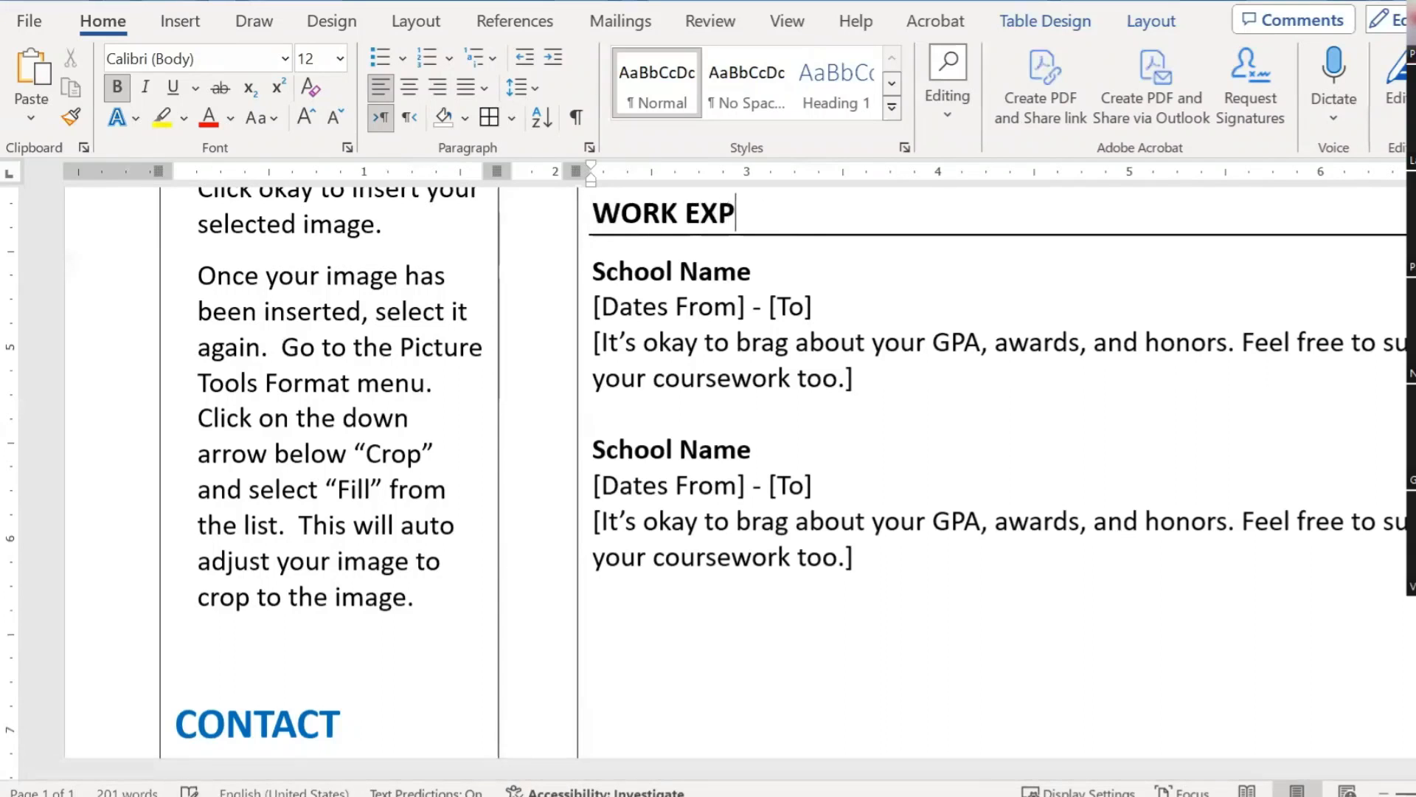
Step: Rename the copied section's first School Name title to Company name
left_click(778, 258)
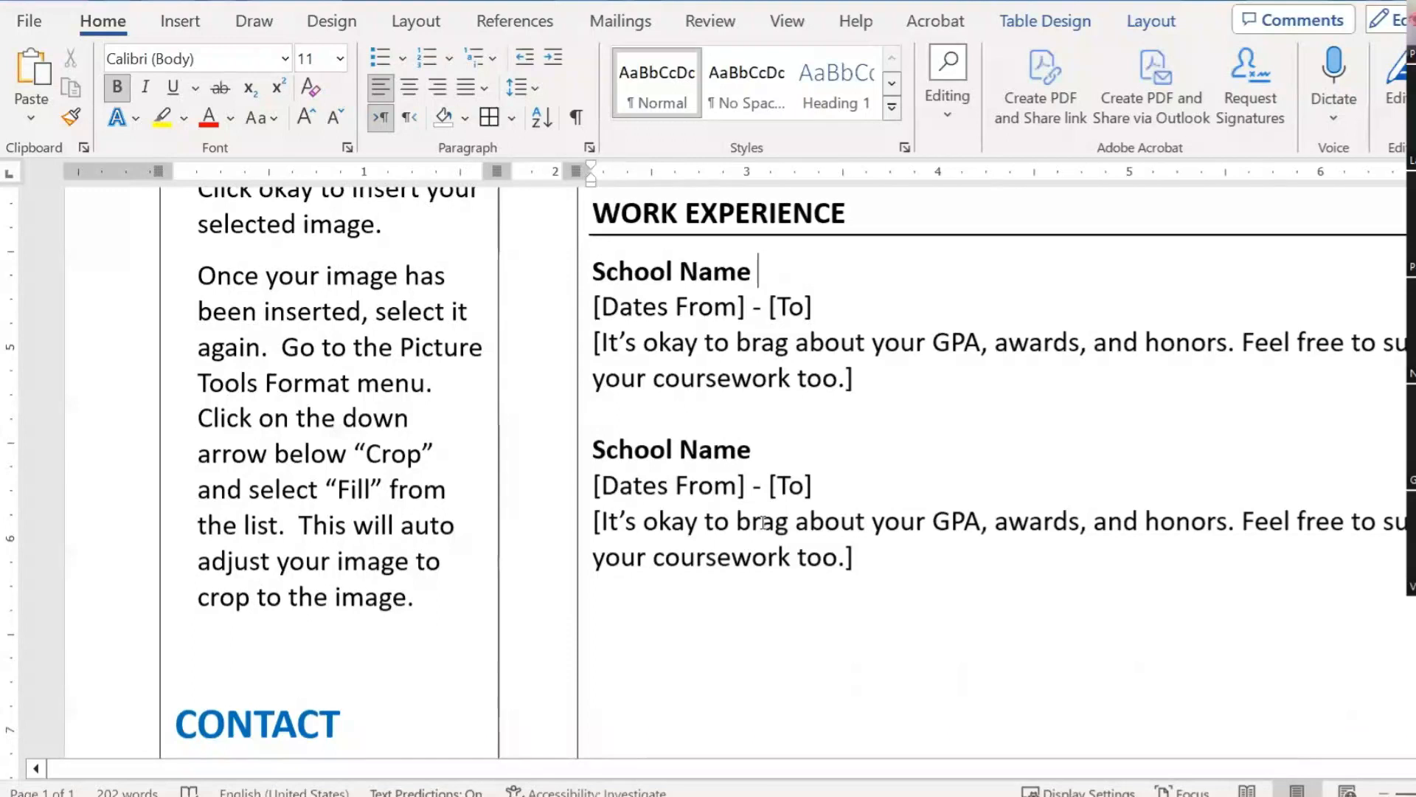
key("shift+Home")
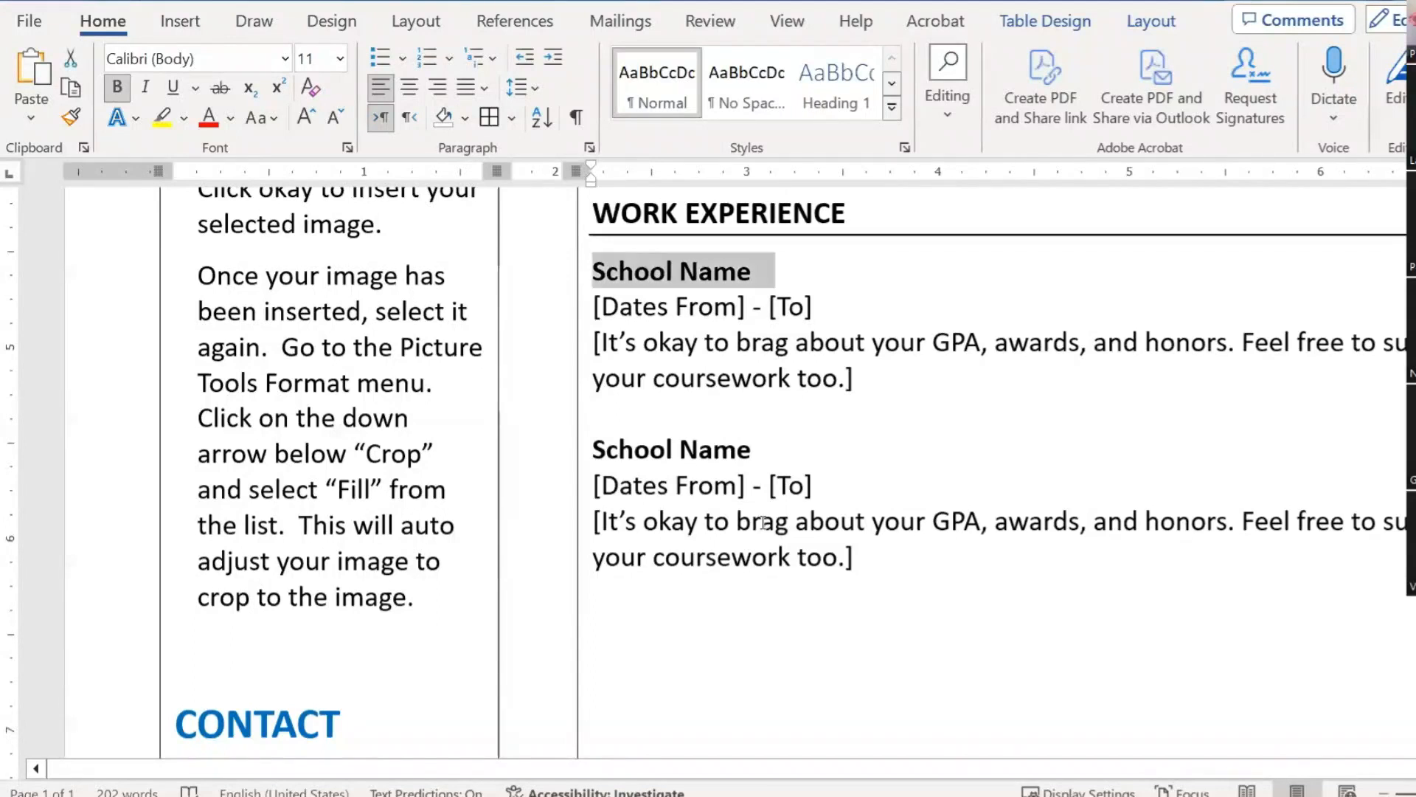
type("cOMPANY na")
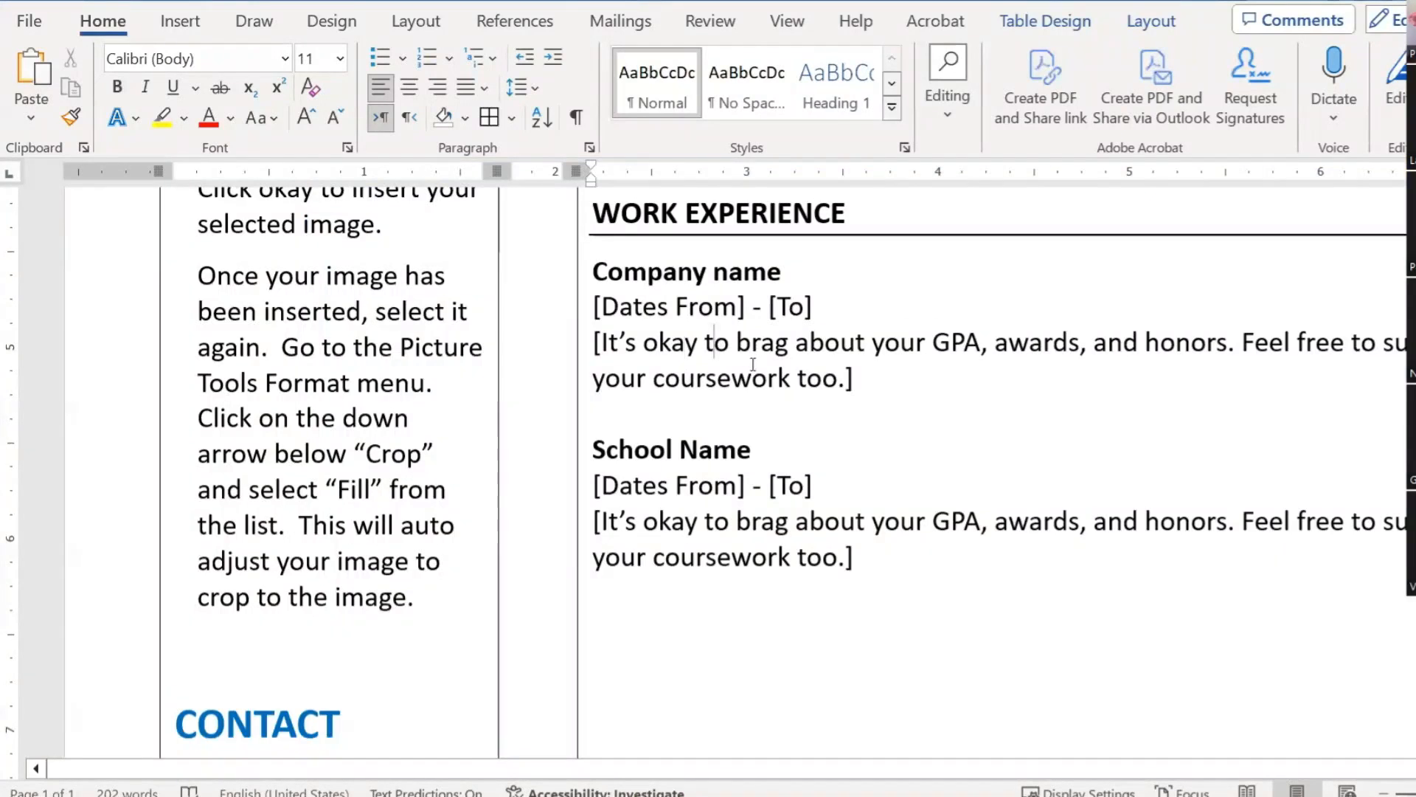
Step: Copy the Company name entry and paste it over the remaining School Name entry
left_click_drag(704, 342, 751, 378)
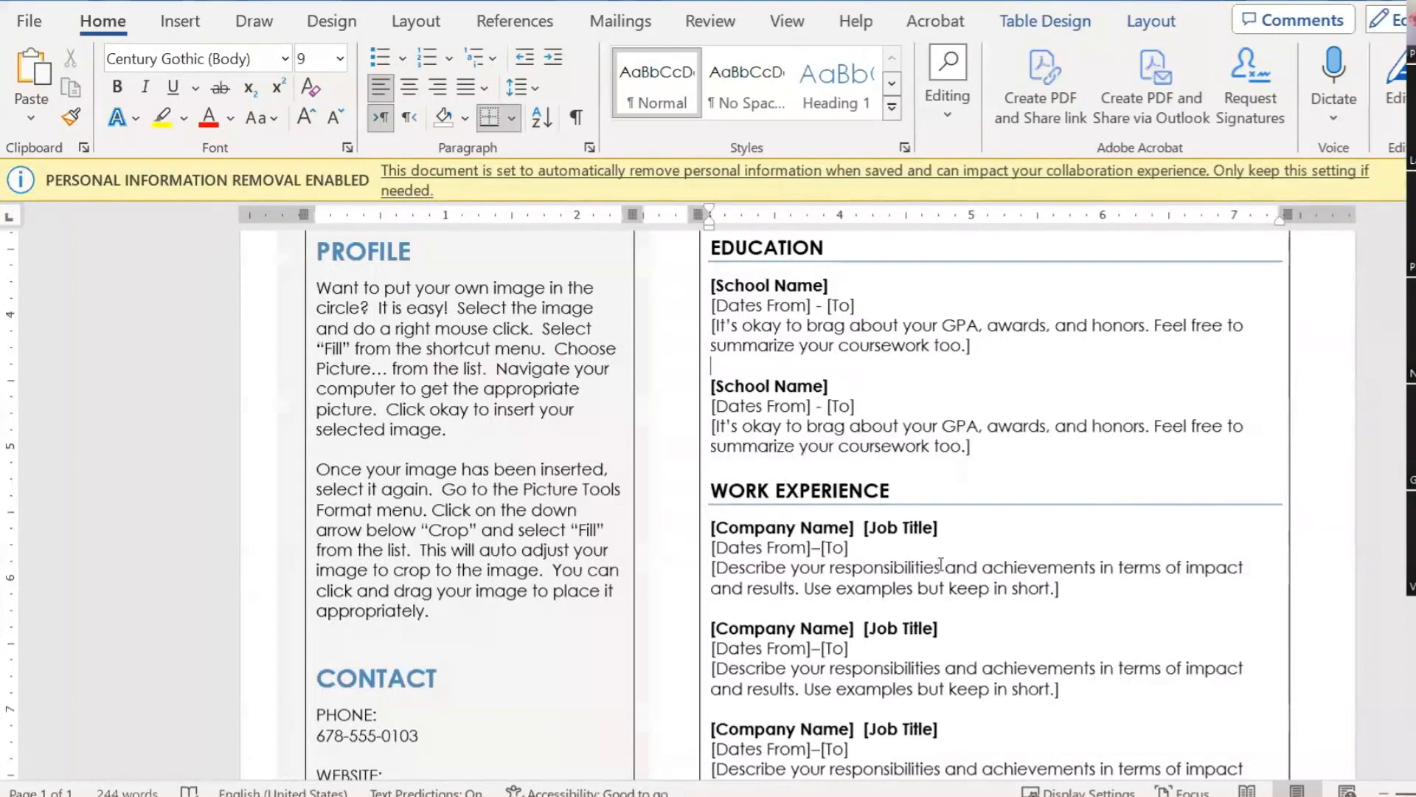
scroll(959, 472, "down", 3)
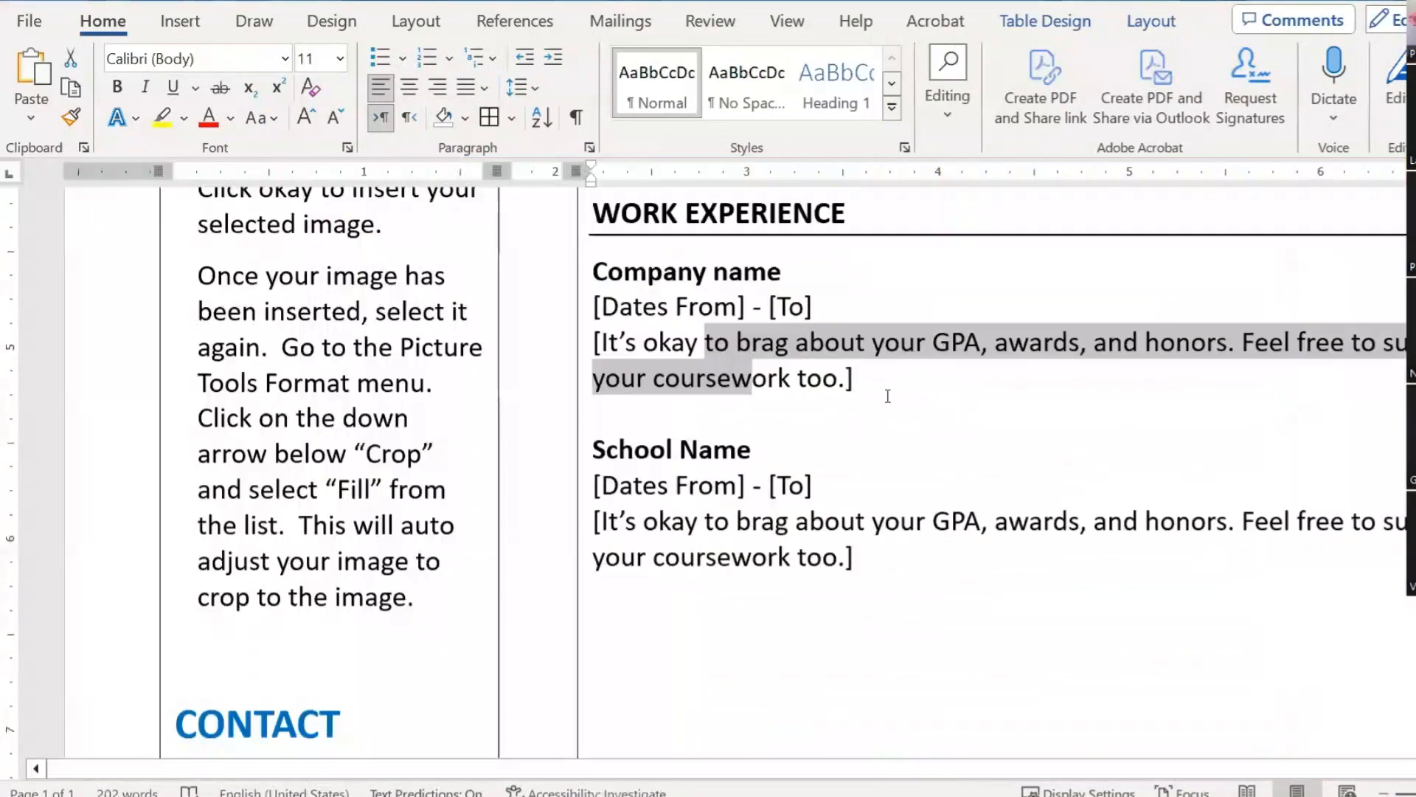
left_click_drag(880, 376, 625, 279)
left_click_drag(877, 556, 593, 449)
type("Company name [Dates From] - [To] [It’s okay to brag about your GPA, awards, and honors. Feel free to summarize your coursework too.]")
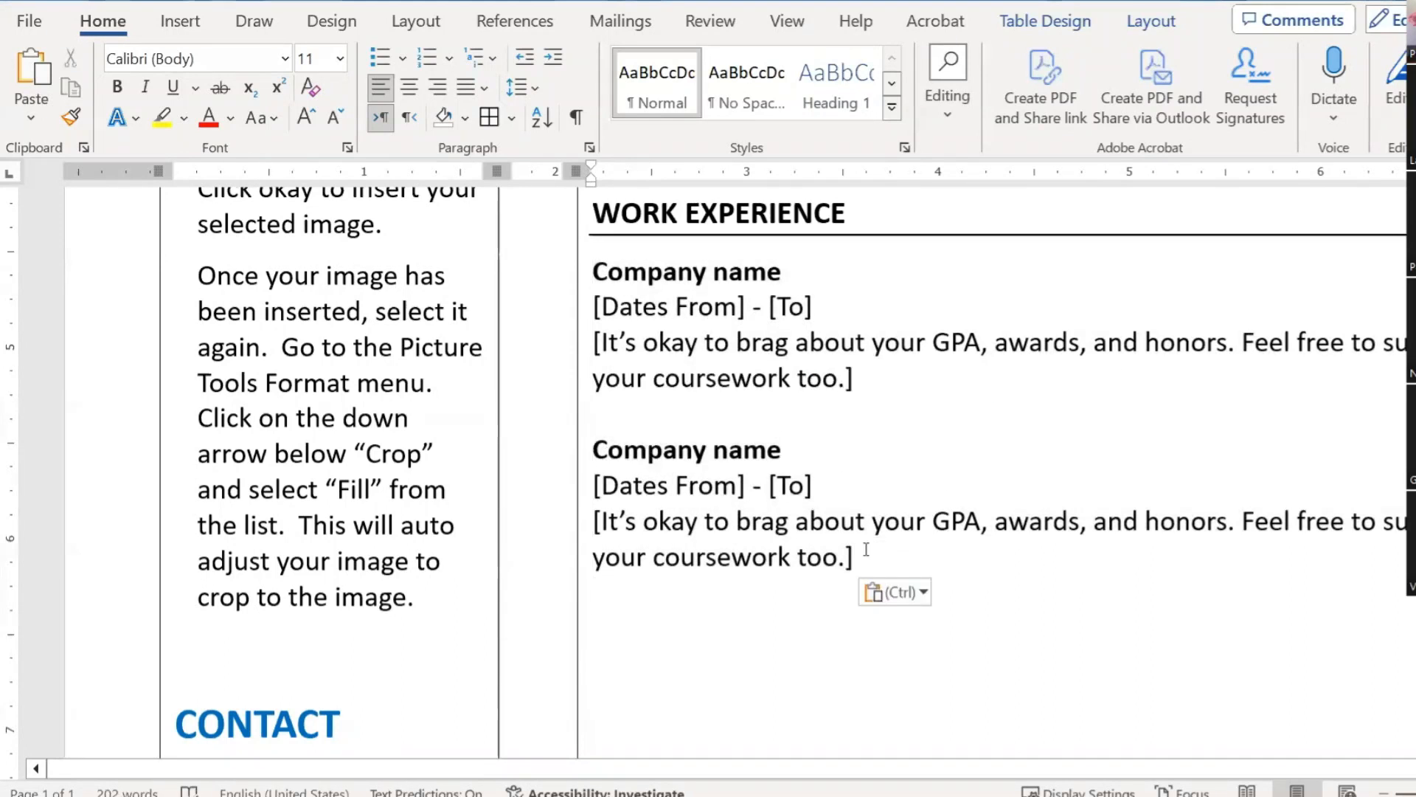
scroll(878, 561, "down", 4)
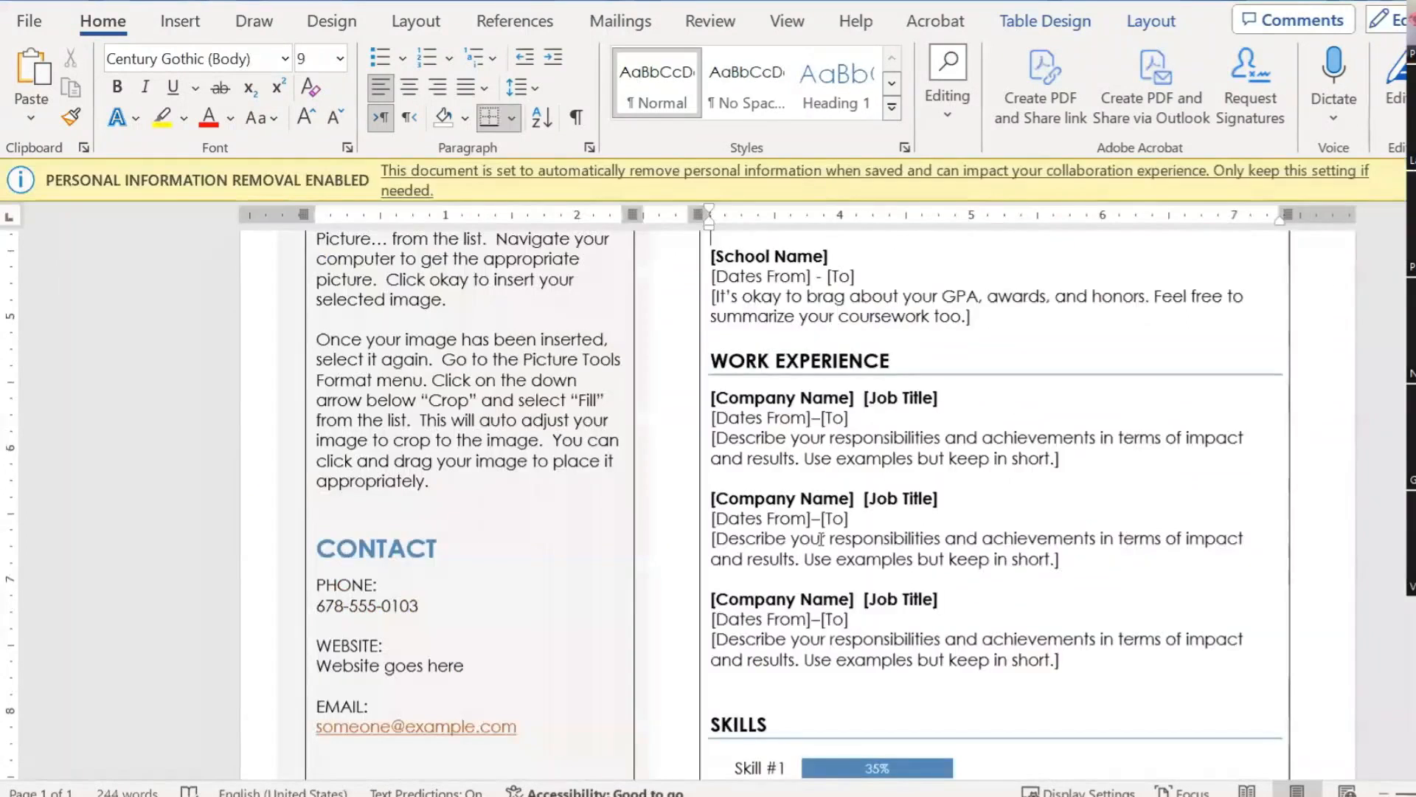
scroll(820, 540, "down", 4)
mouse_move(945, 496)
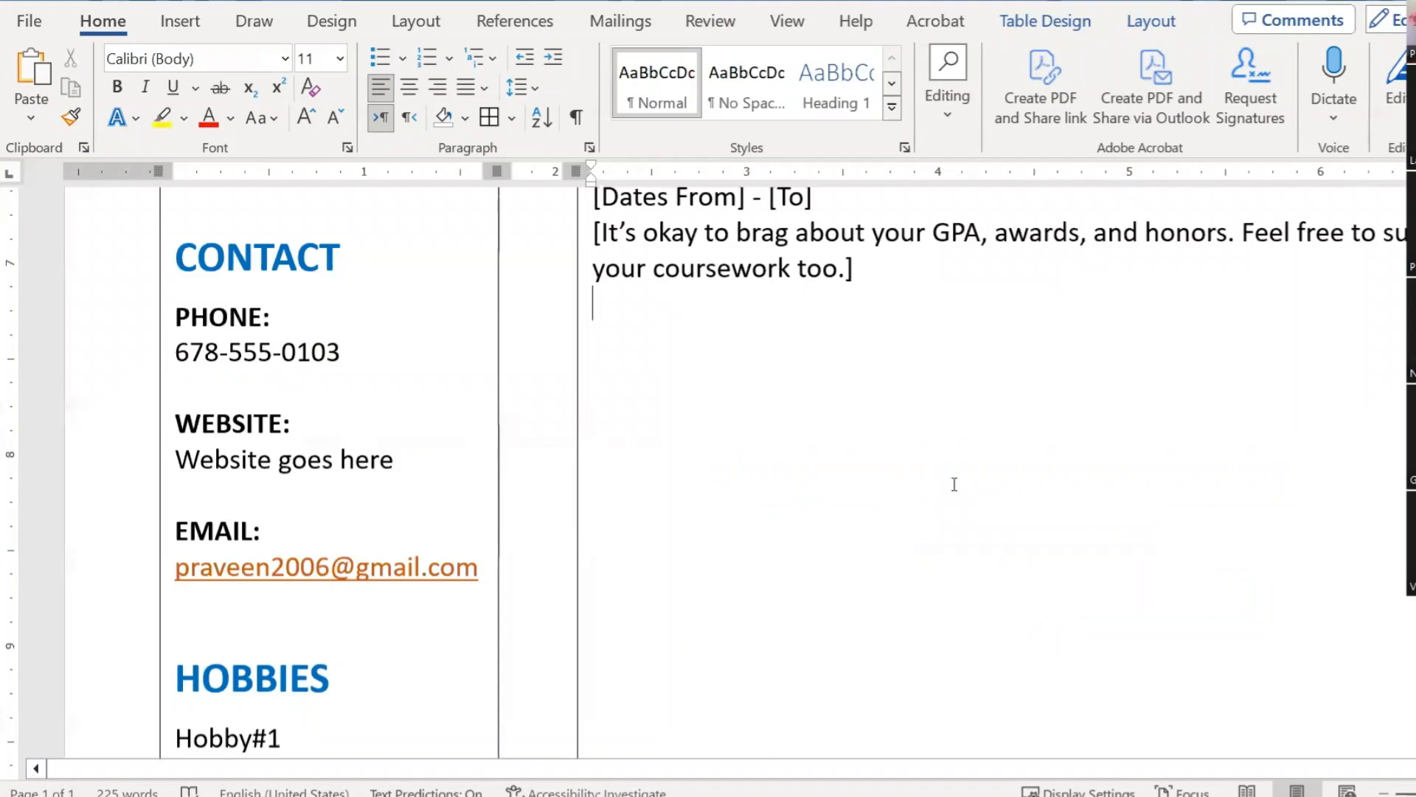
scroll(952, 484, "up", 4)
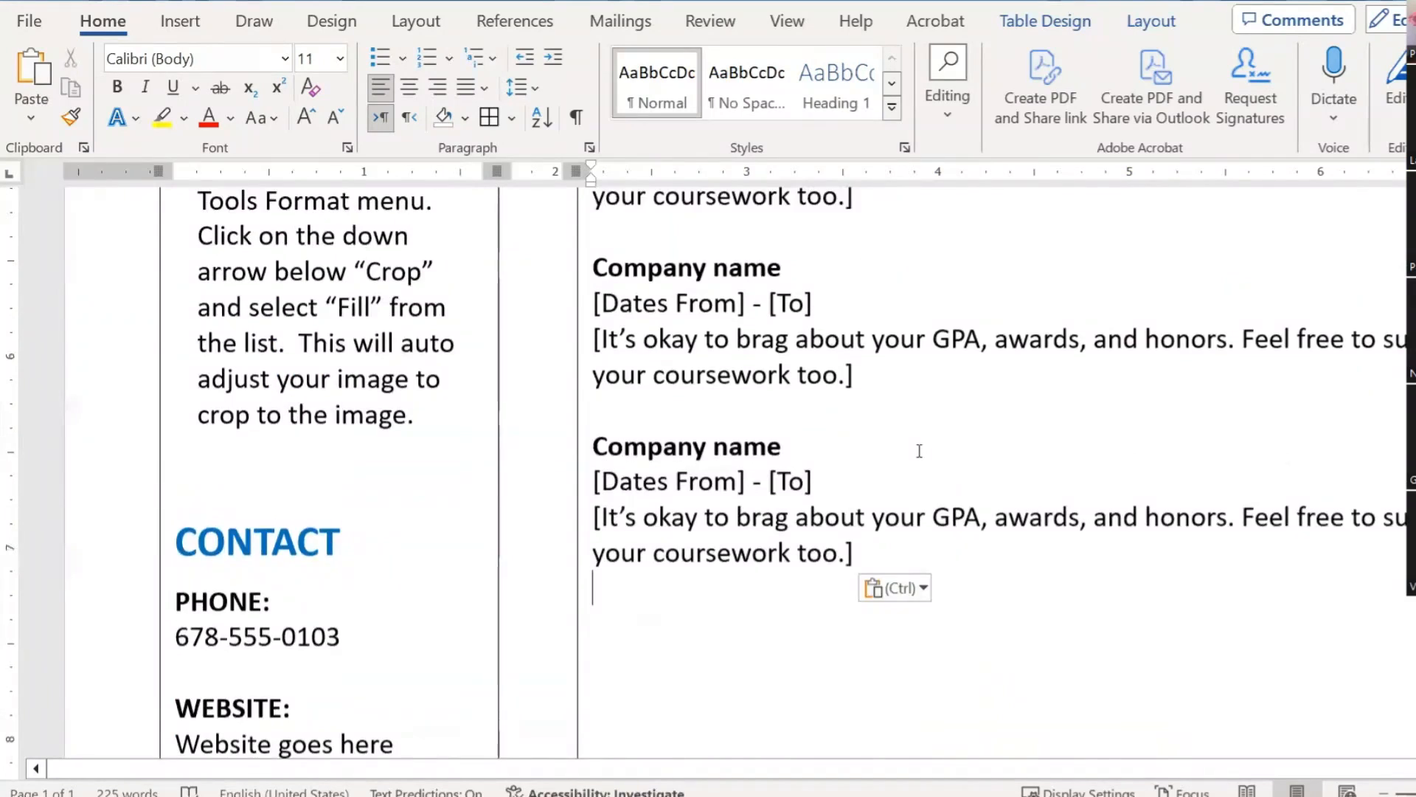
scroll(919, 452, "up", 4)
scroll(920, 452, "down", 10)
scroll(934, 477, "down", 2)
scroll(935, 478, "up", 3)
scroll(934, 478, "up", 3)
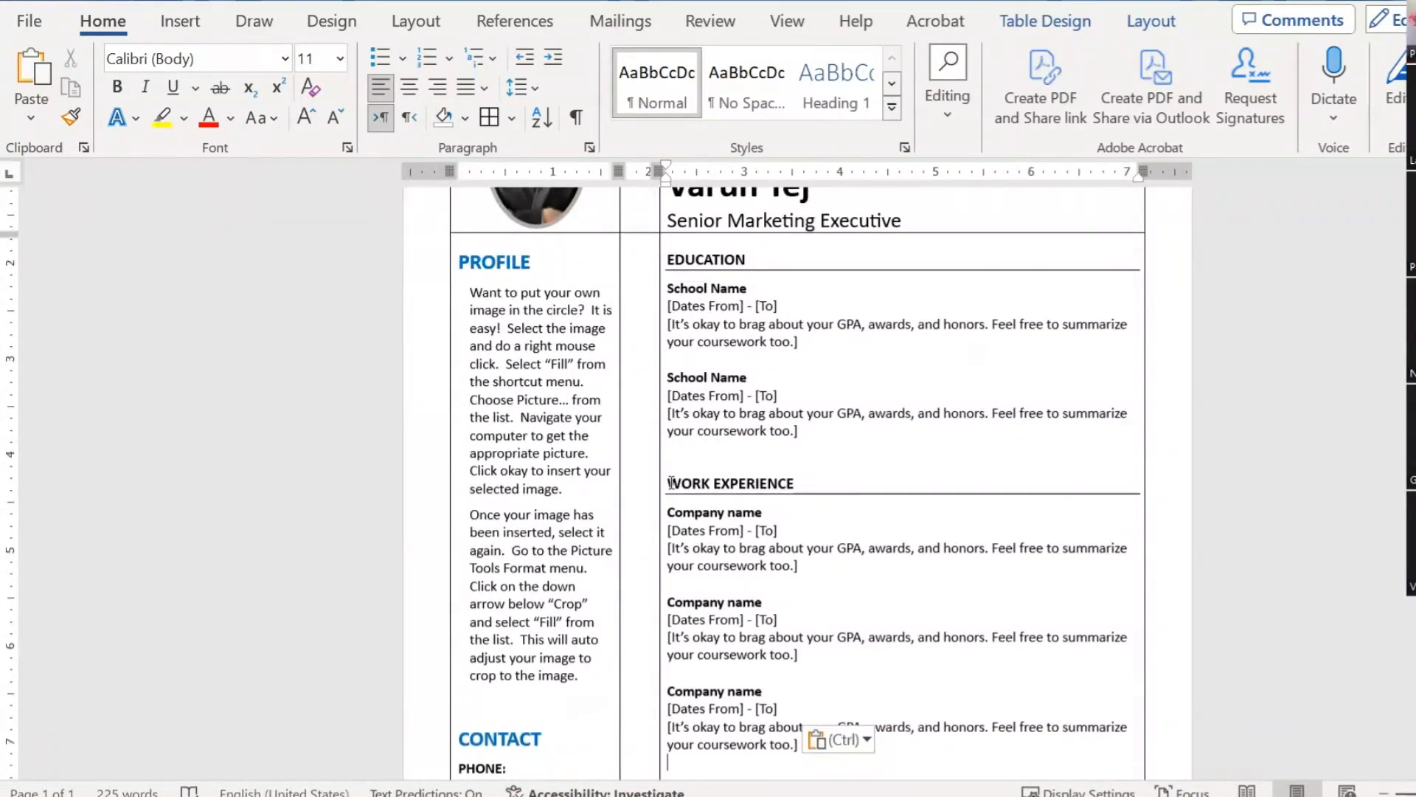
Step: Paste a copy of the ruled heading below the entries and rename it SKILLS
left_click(670, 483)
left_click(765, 530)
key("shift+Down")
key("ctrl+c")
key("Down")
key("Down")
key("Down")
key("Down")
key("Down")
key("Down")
key("Down")
key("Down")
key("Down")
key("Down")
key("Down")
key("Down")
key("Down")
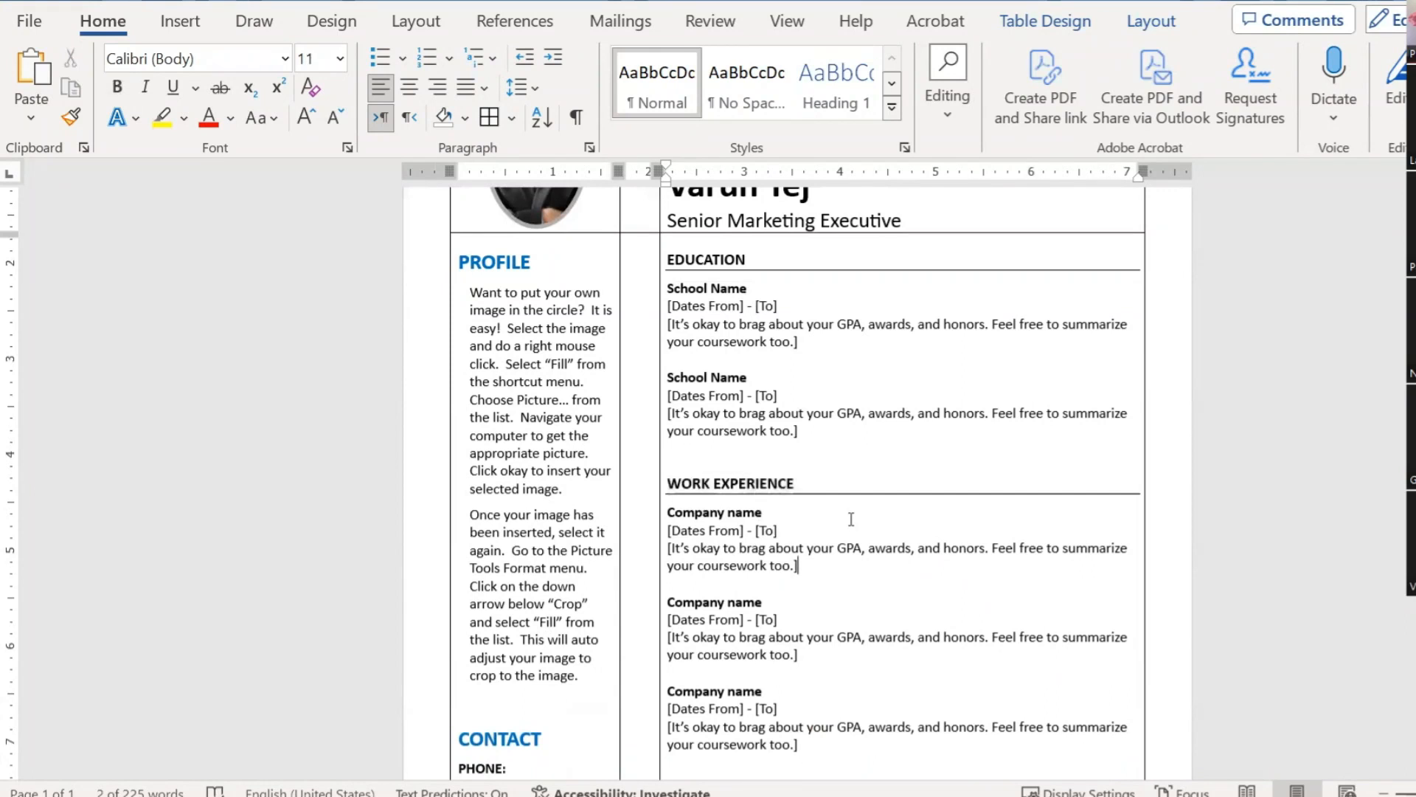
scroll(851, 520, "down", 5)
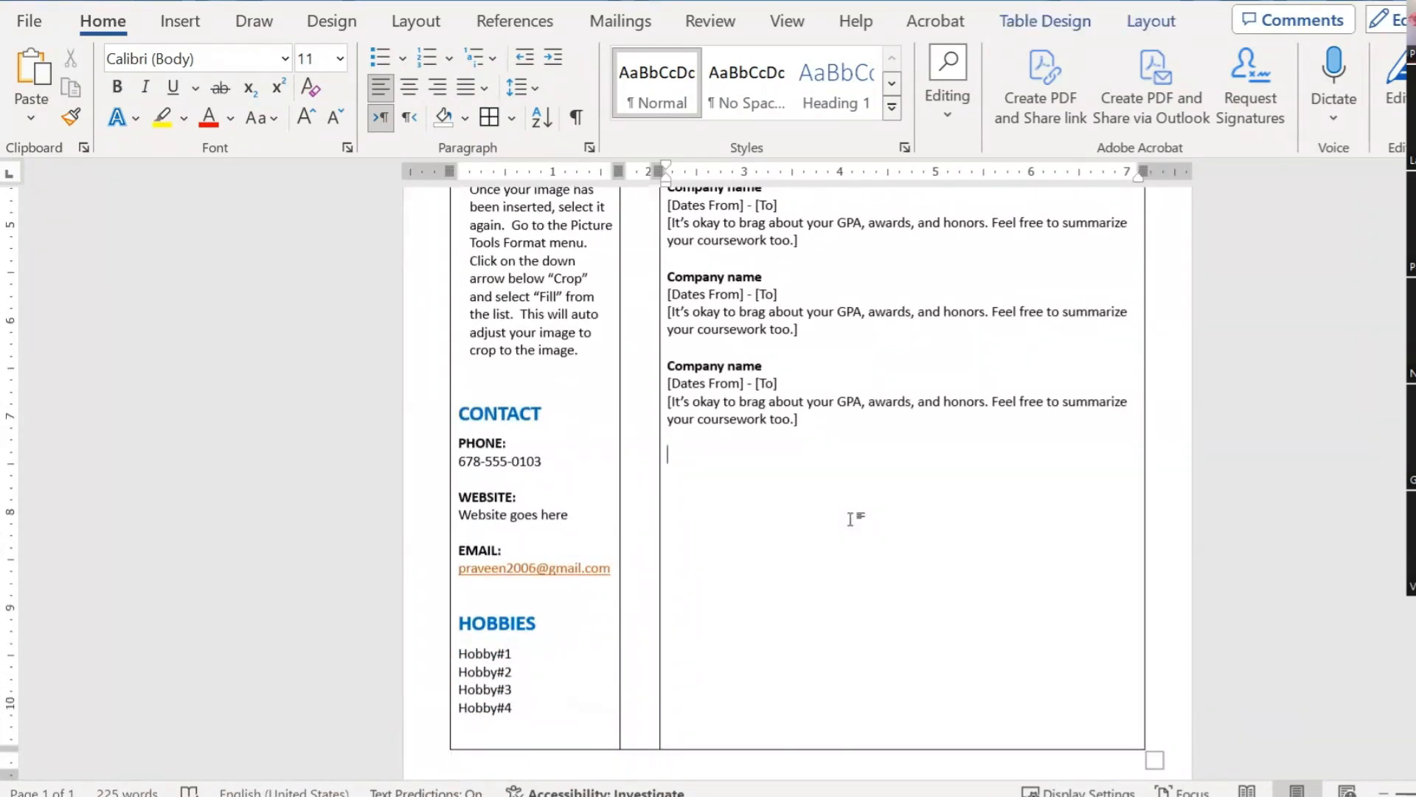
key("ctrl+v")
key("Up")
key("Up")
scroll(848, 516, "up", 5)
scroll(848, 518, "down", 3)
left_click_drag(806, 569, 693, 569)
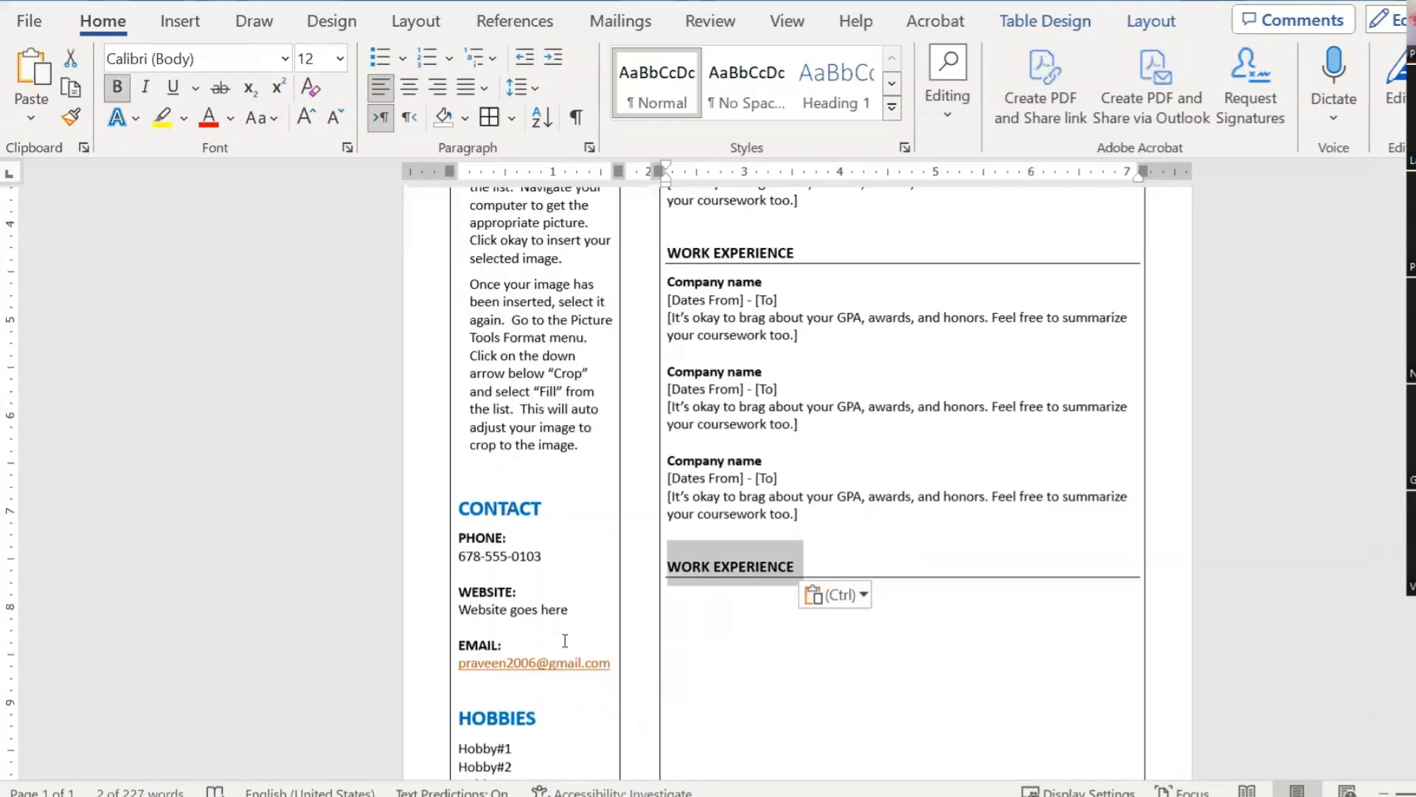
type("SKILLS")
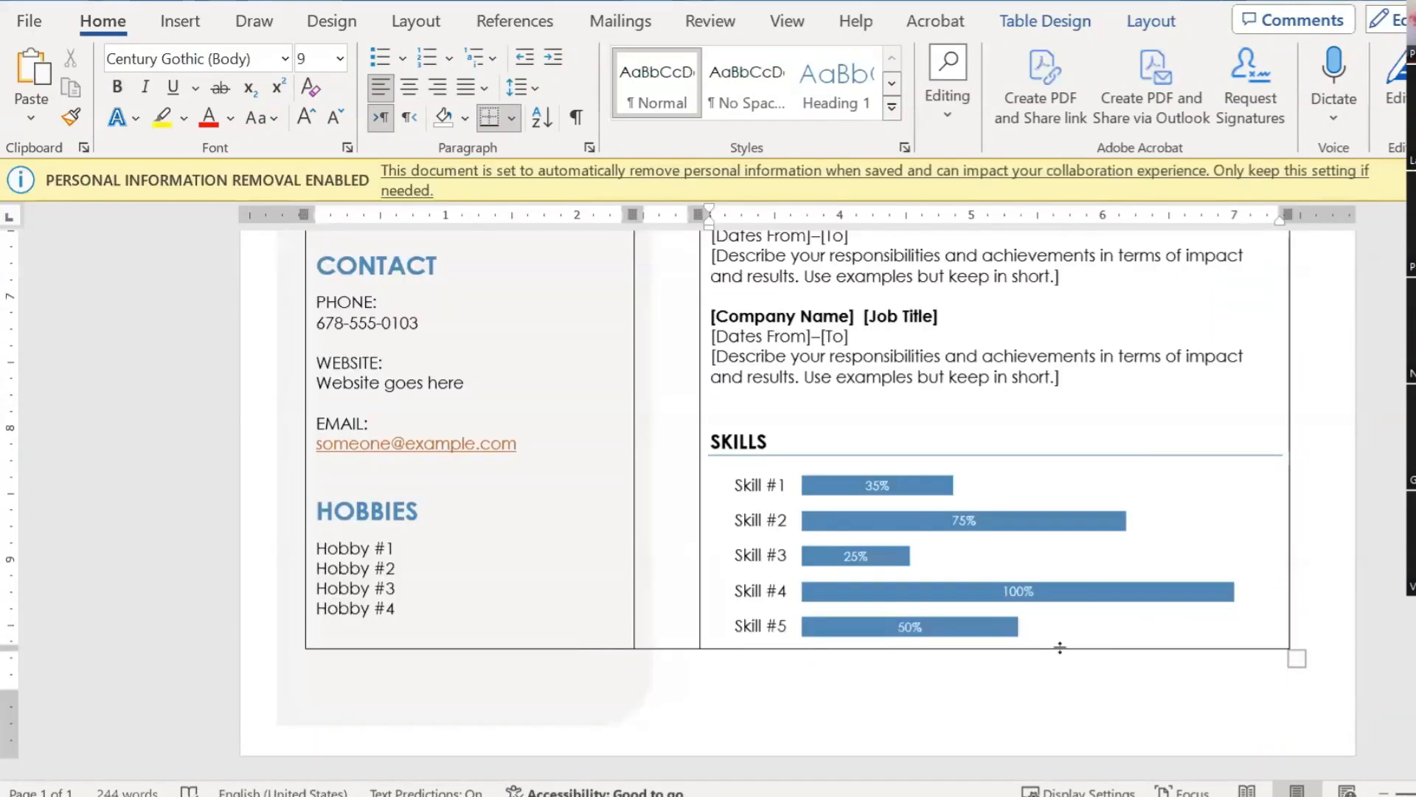
Step: Inspect the skills chart's percentage data labels, bar series and axis skill names
left_click(879, 481)
scroll(1008, 563, "up", 5, "ctrl")
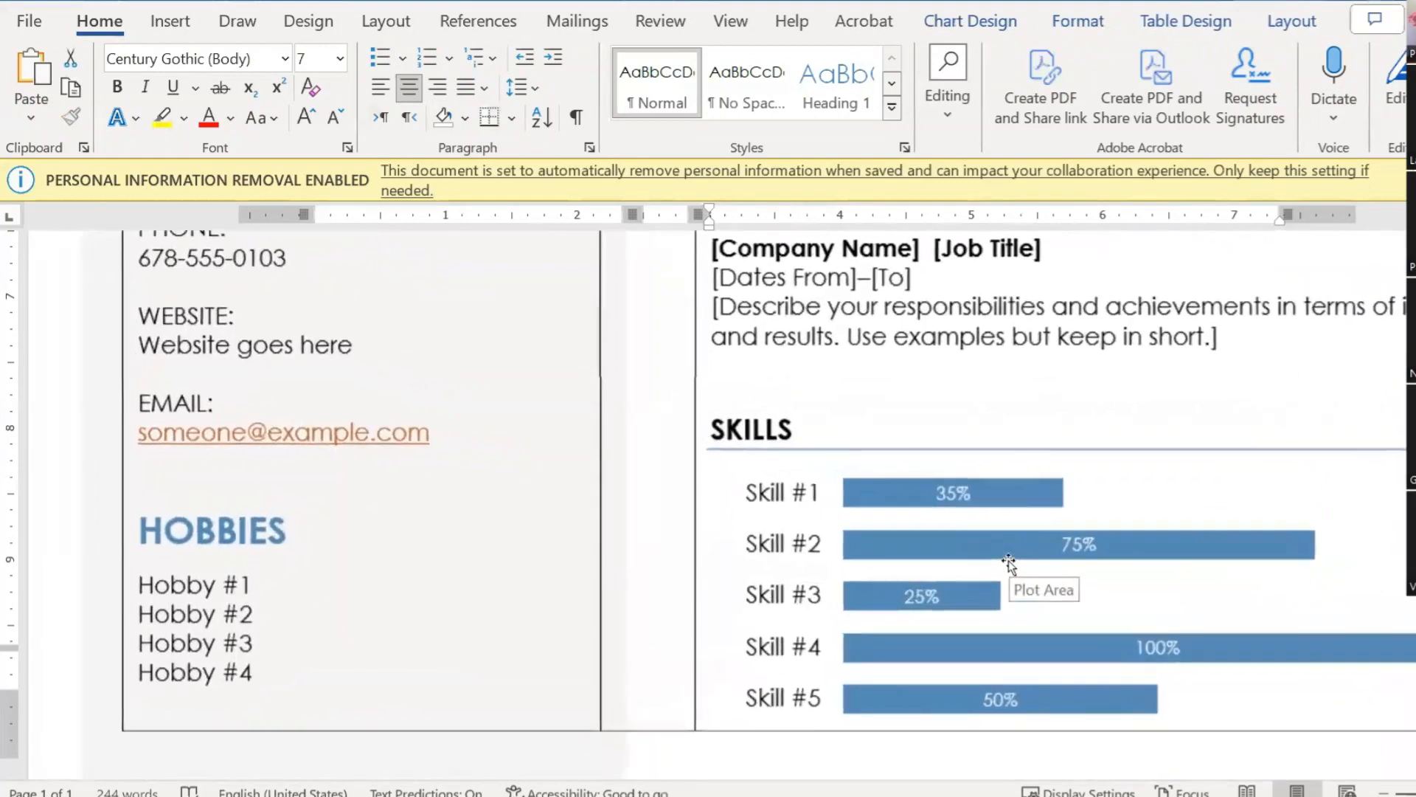
left_click(919, 503)
scroll(971, 547, "down", 3)
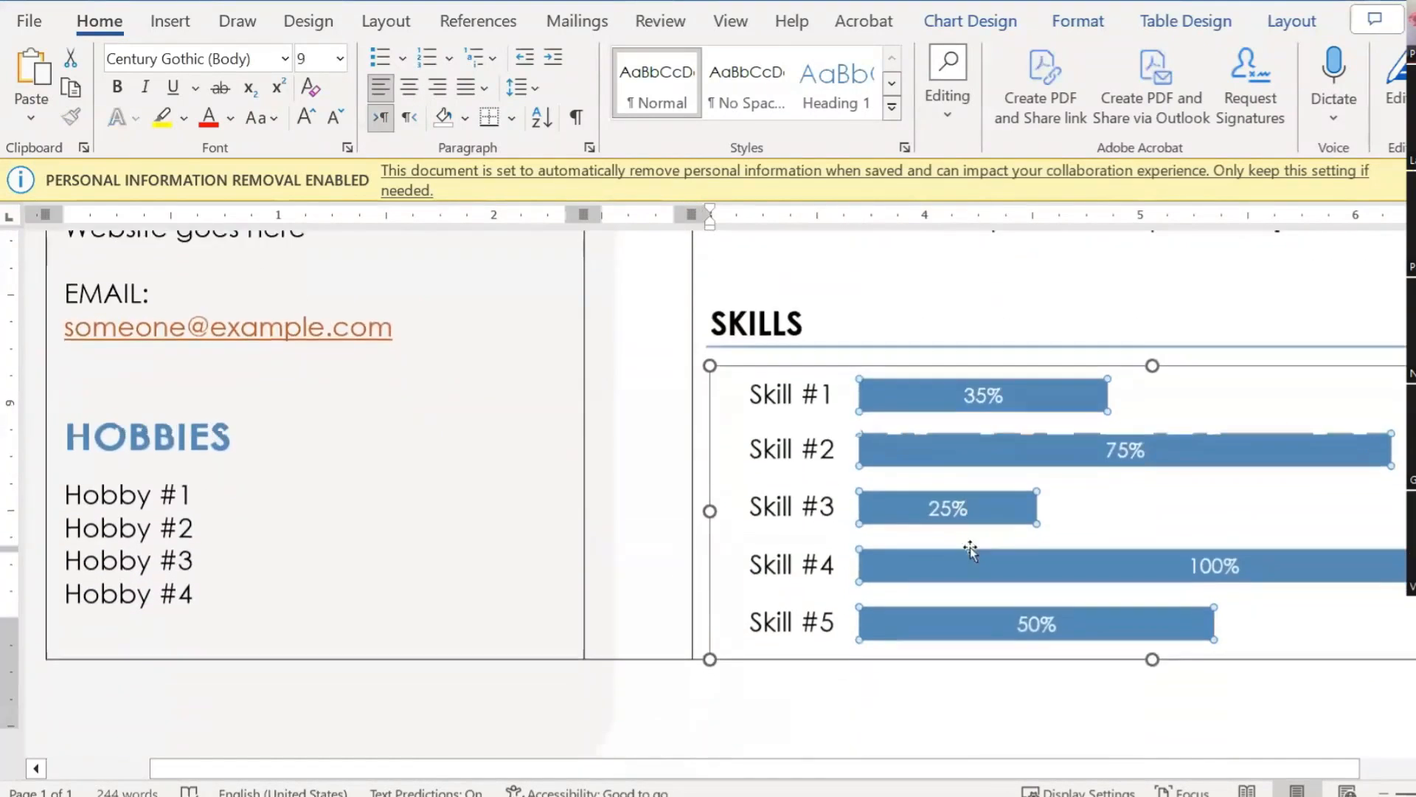
scroll(1221, 530, "down", 3, "ctrl")
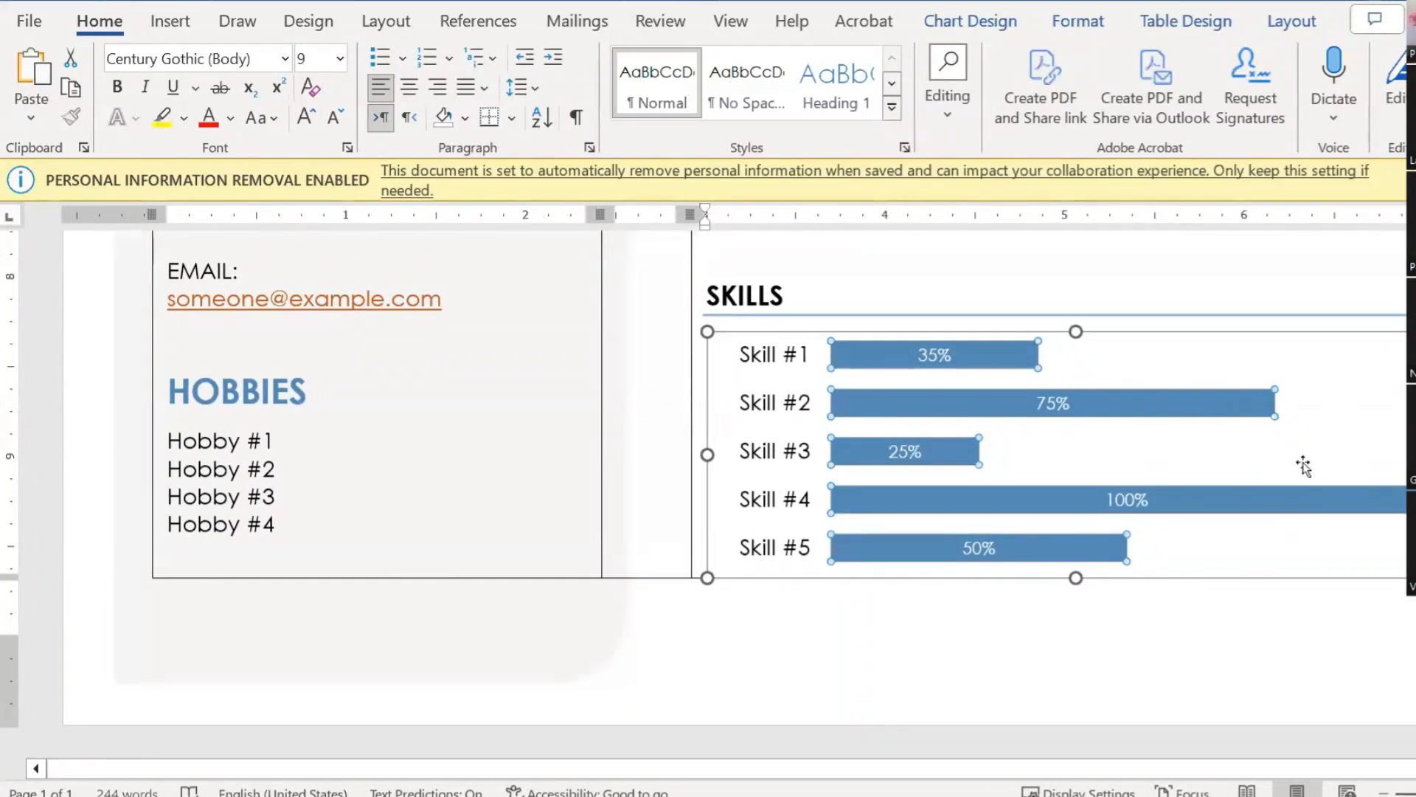
left_click(764, 367)
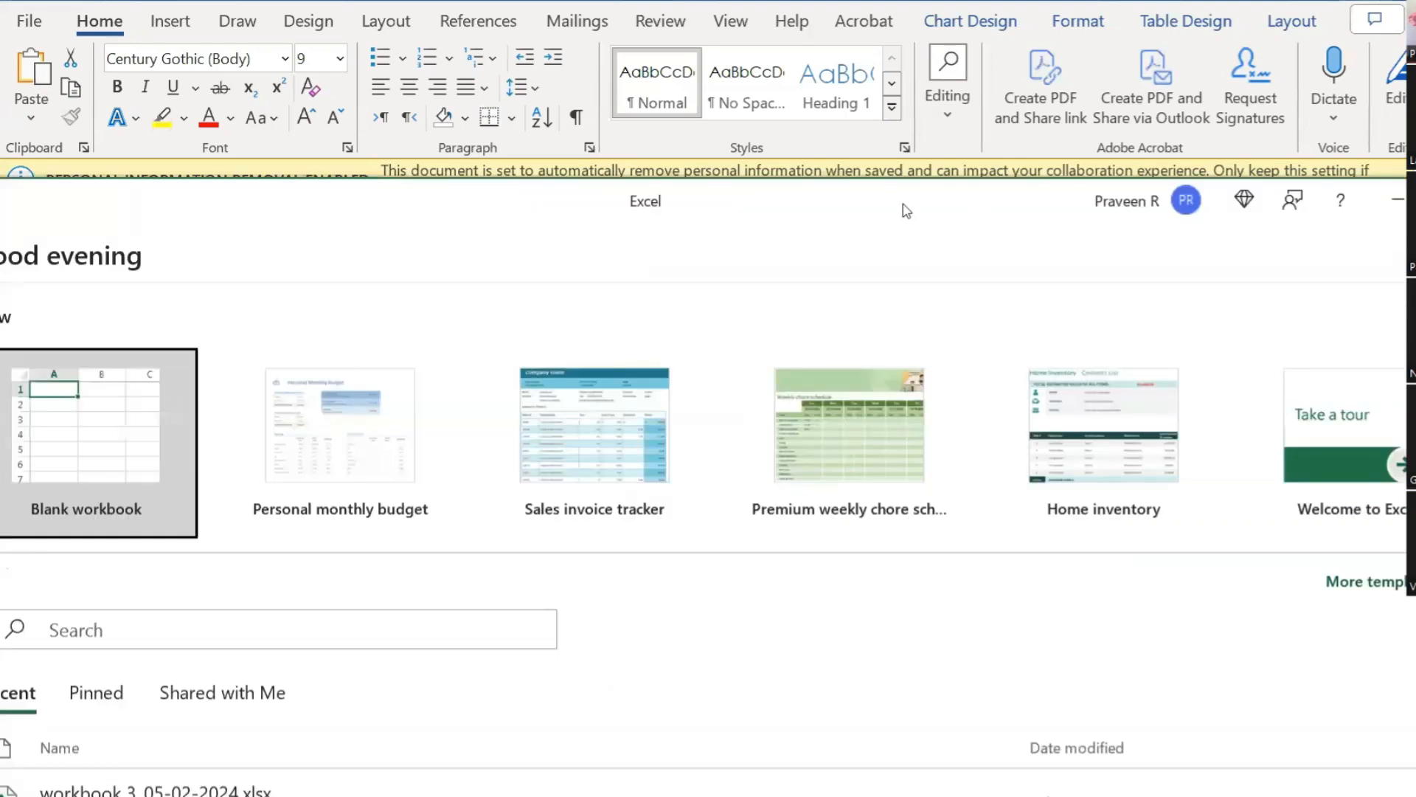
Step: Maximize Excel, create a blank workbook and enter Skill 1 in A1
double_click(902, 203)
left_click(302, 229)
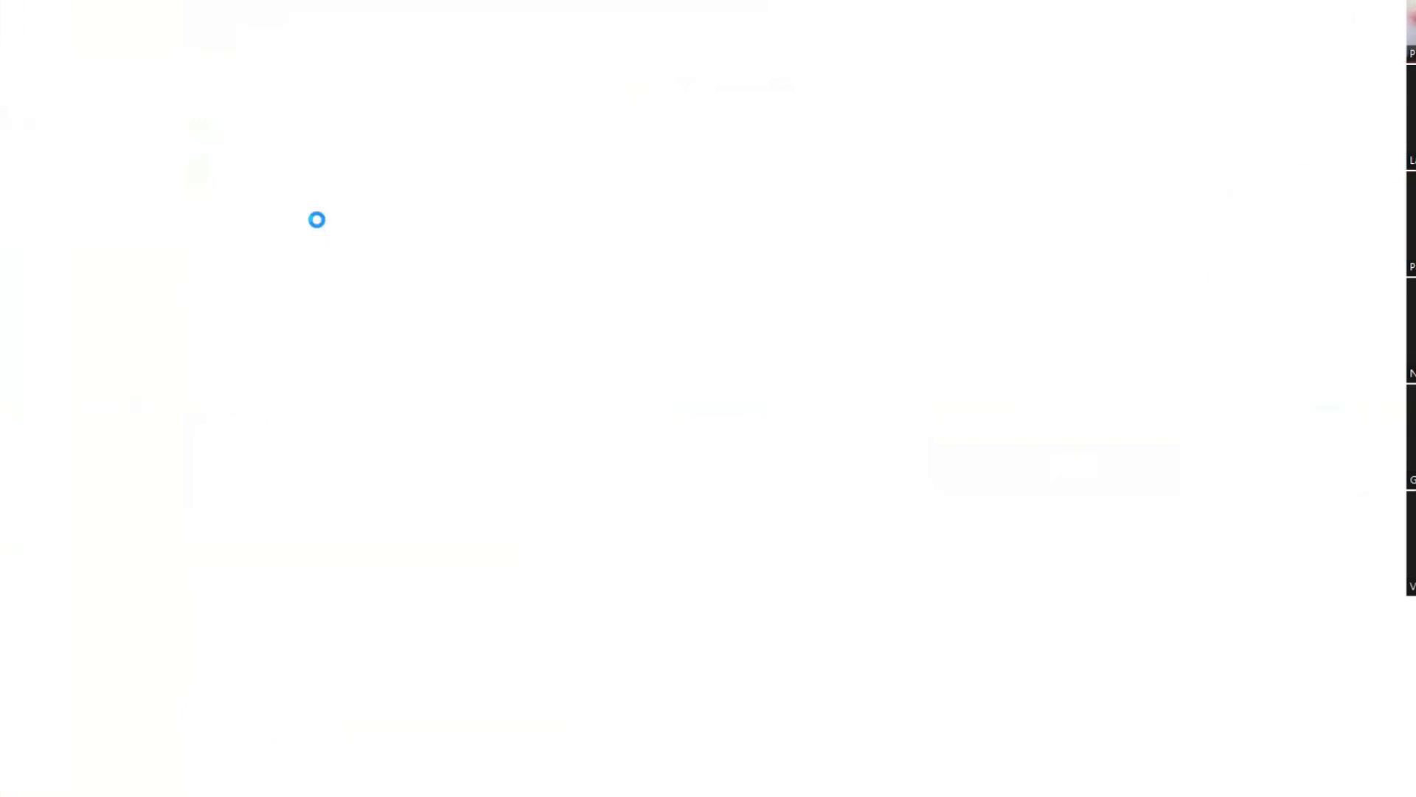
scroll(636, 417, "up", 4)
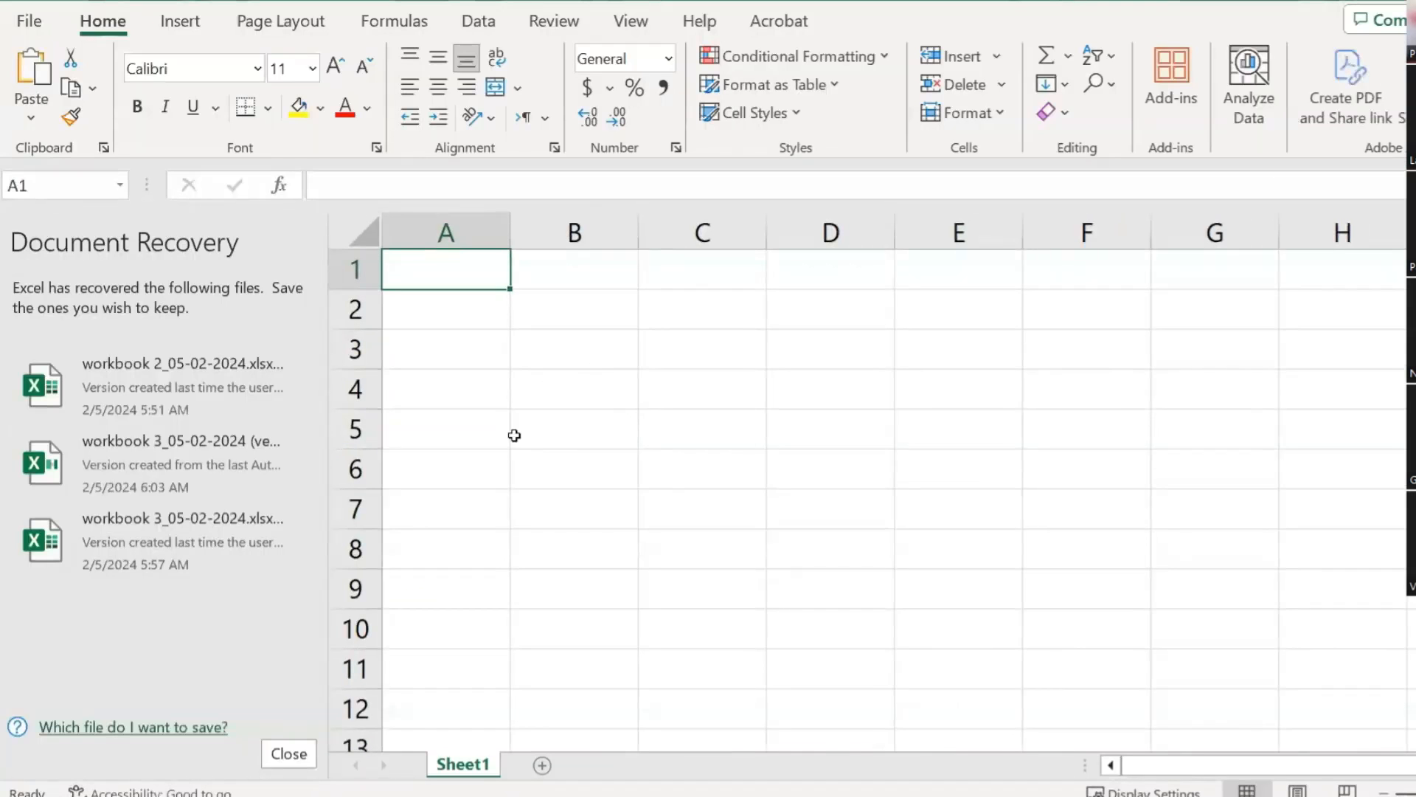
type("sKILL 1")
key("Return")
key("Up")
key("Down")
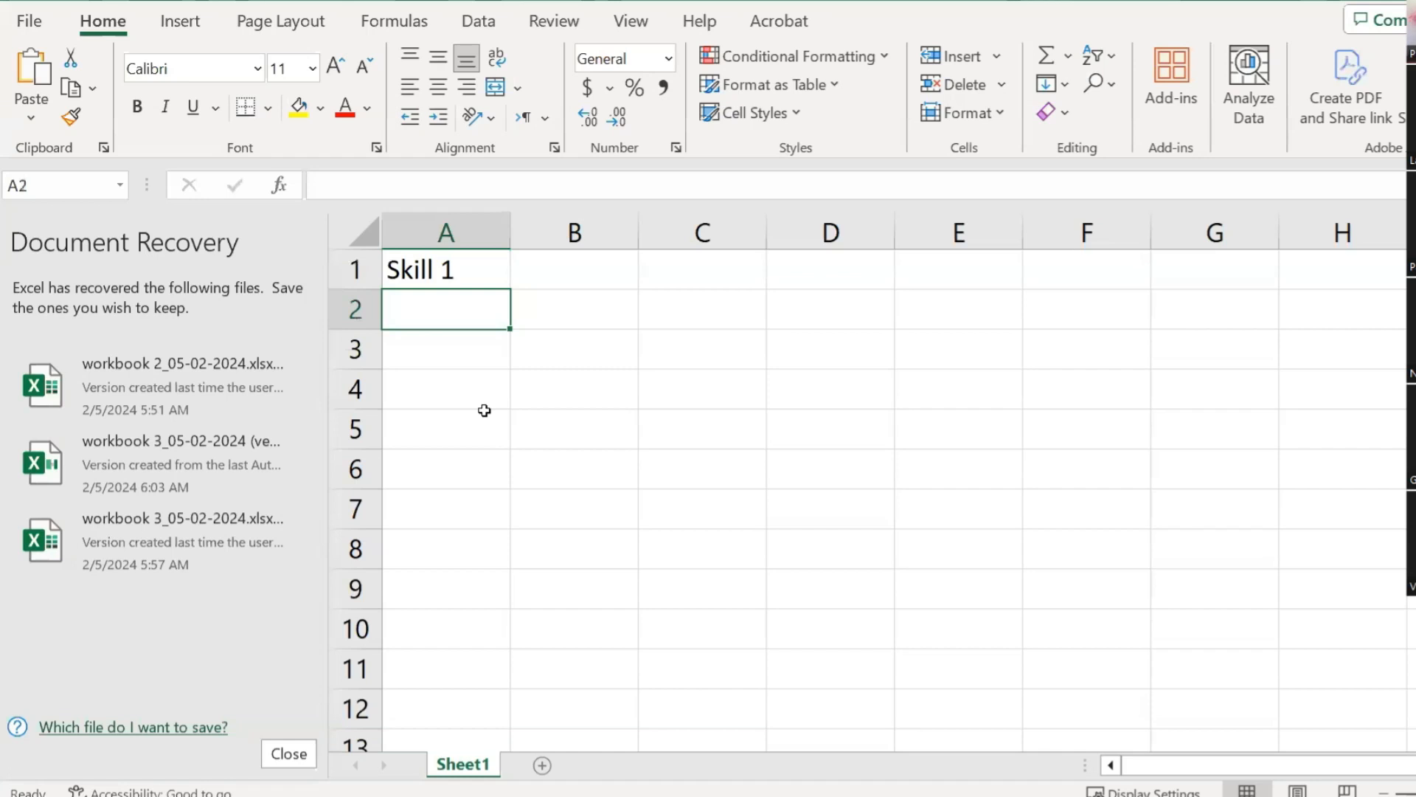
Step: Enter Skill 2 through Skill 5 in A2:A5, then select B1
type("Skill 2")
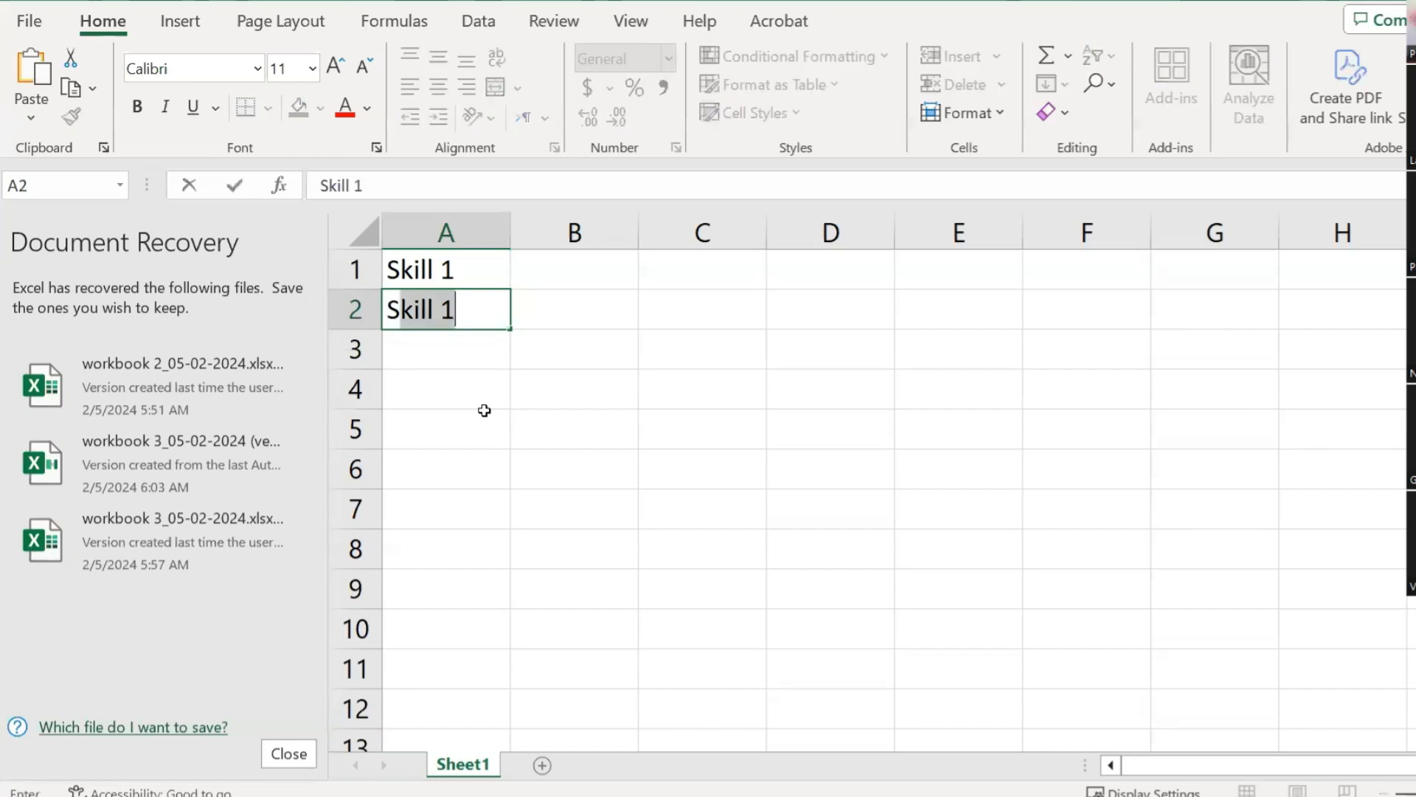
key("Return")
type("Skill 2")
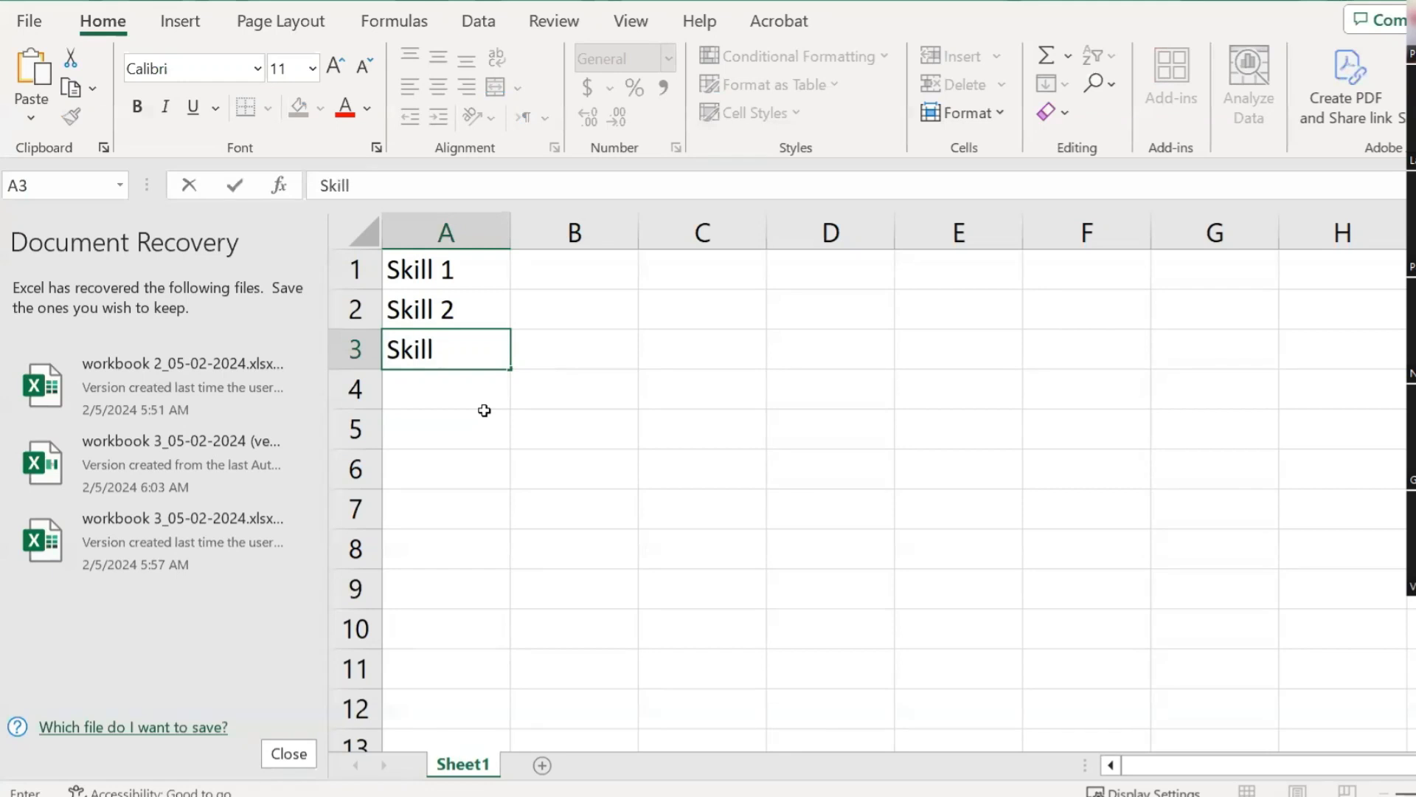
type(" 3")
key("Return")
type("Skill 4")
key("Return")
type("Skill 56")
key("BackSpace")
key("Return")
left_click(485, 411)
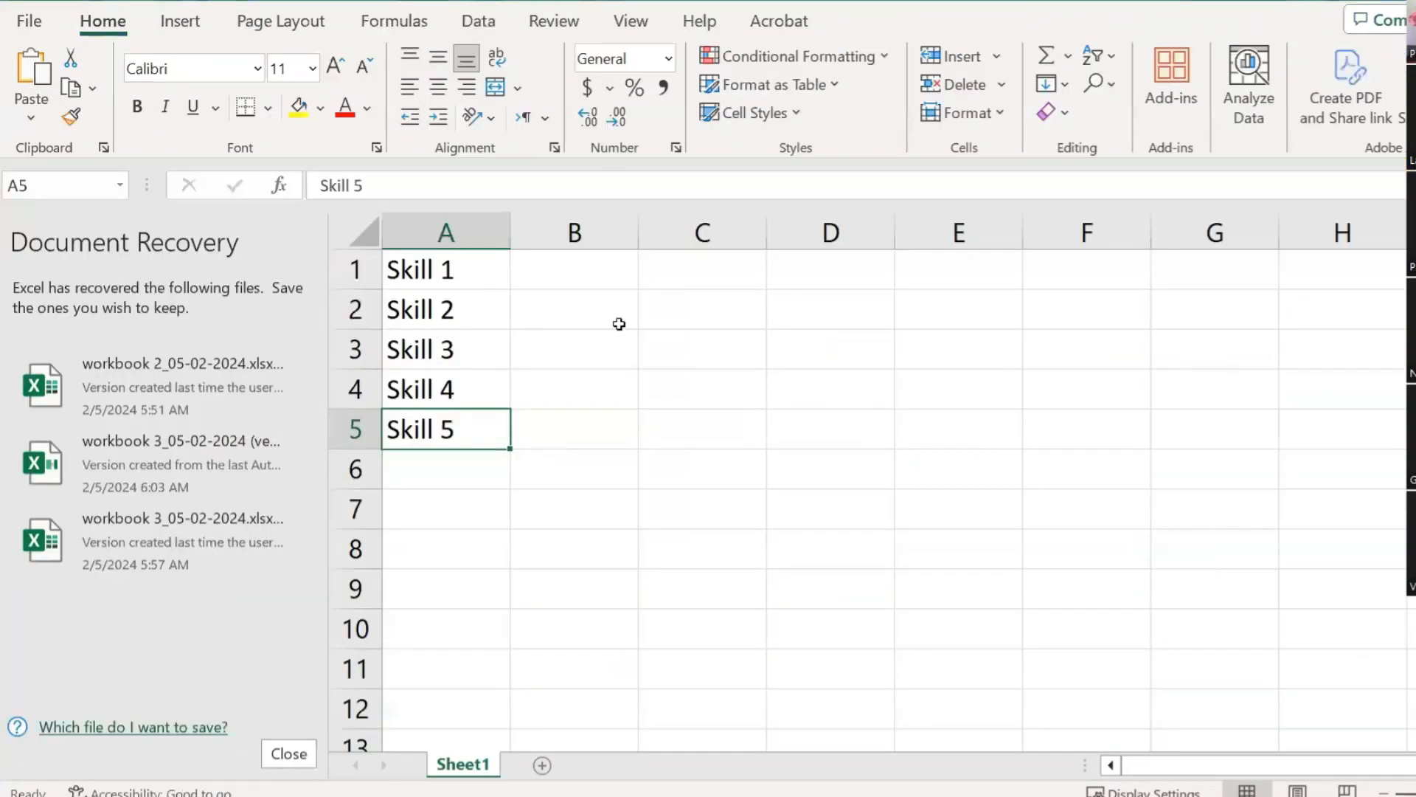
left_click(553, 272)
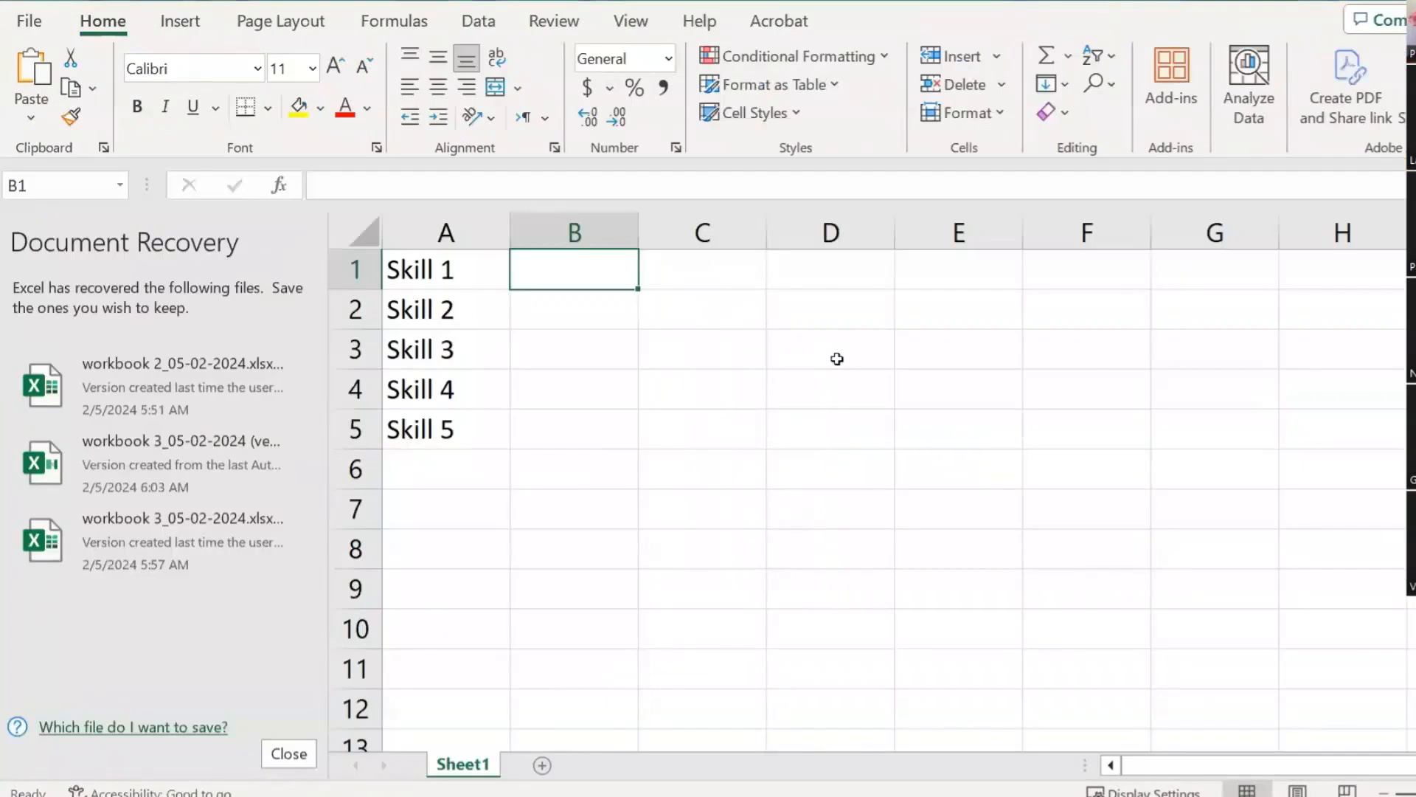
Step: Enter 35%, 75%, 25% and 35% into cells B1 to B4
type("35%")
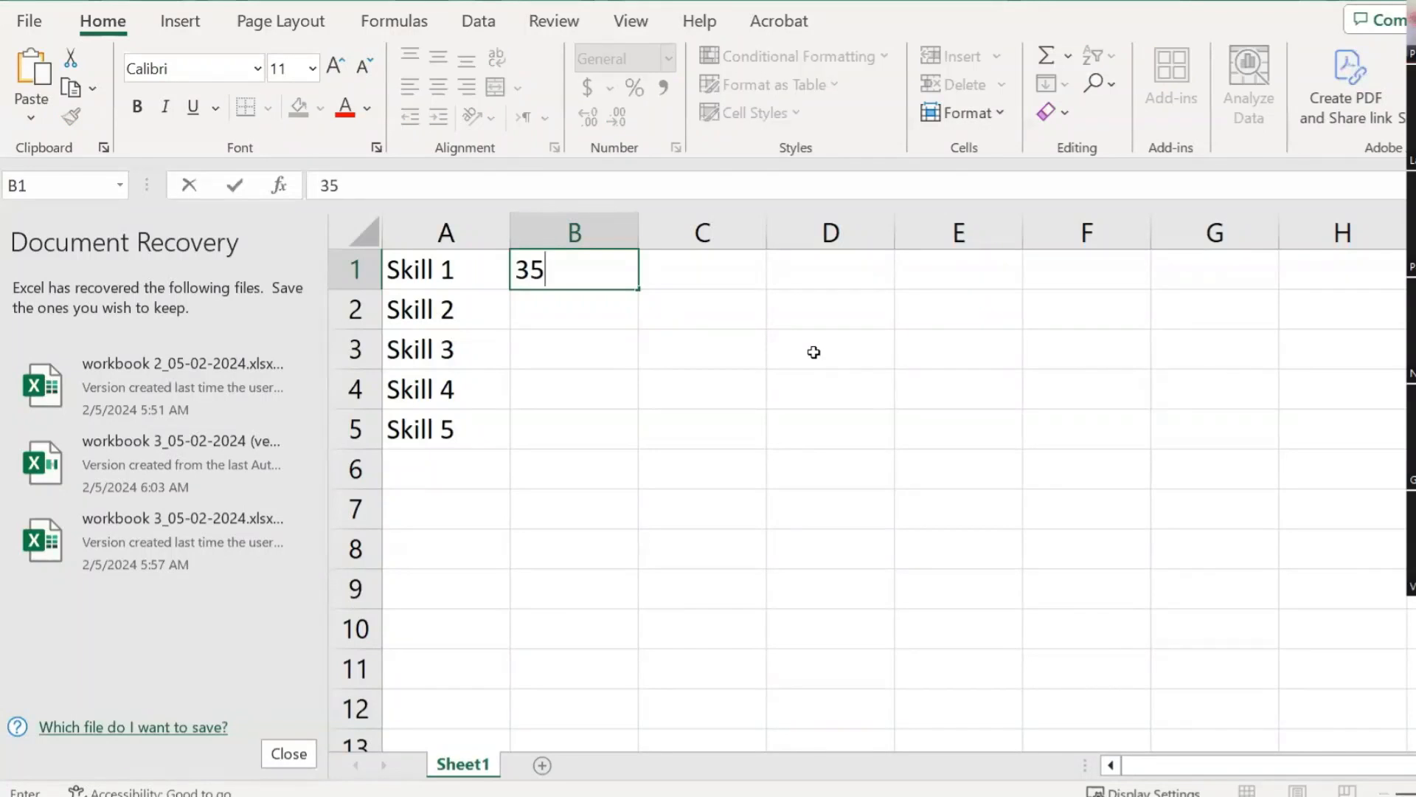
key("Return")
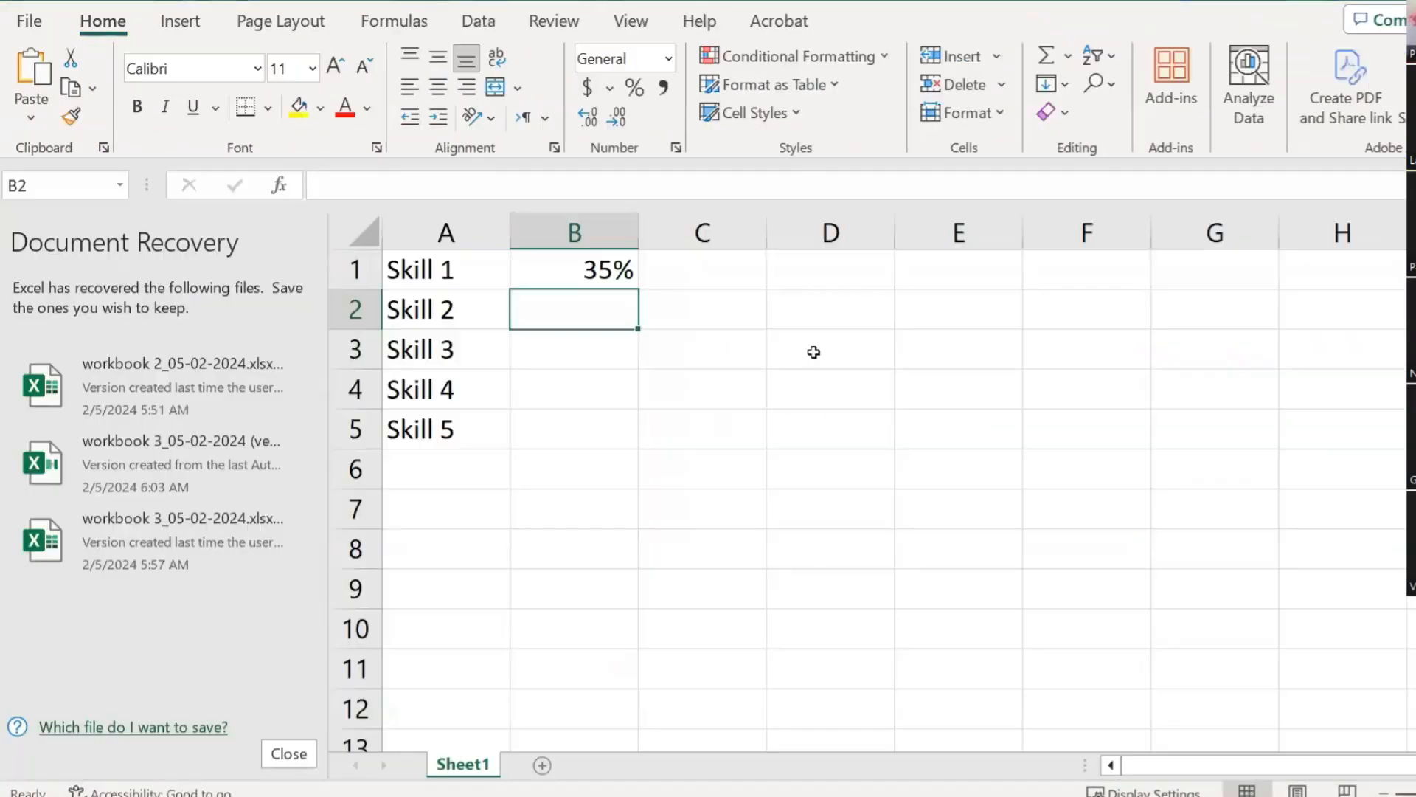
type("75%")
key("Return")
type("2")
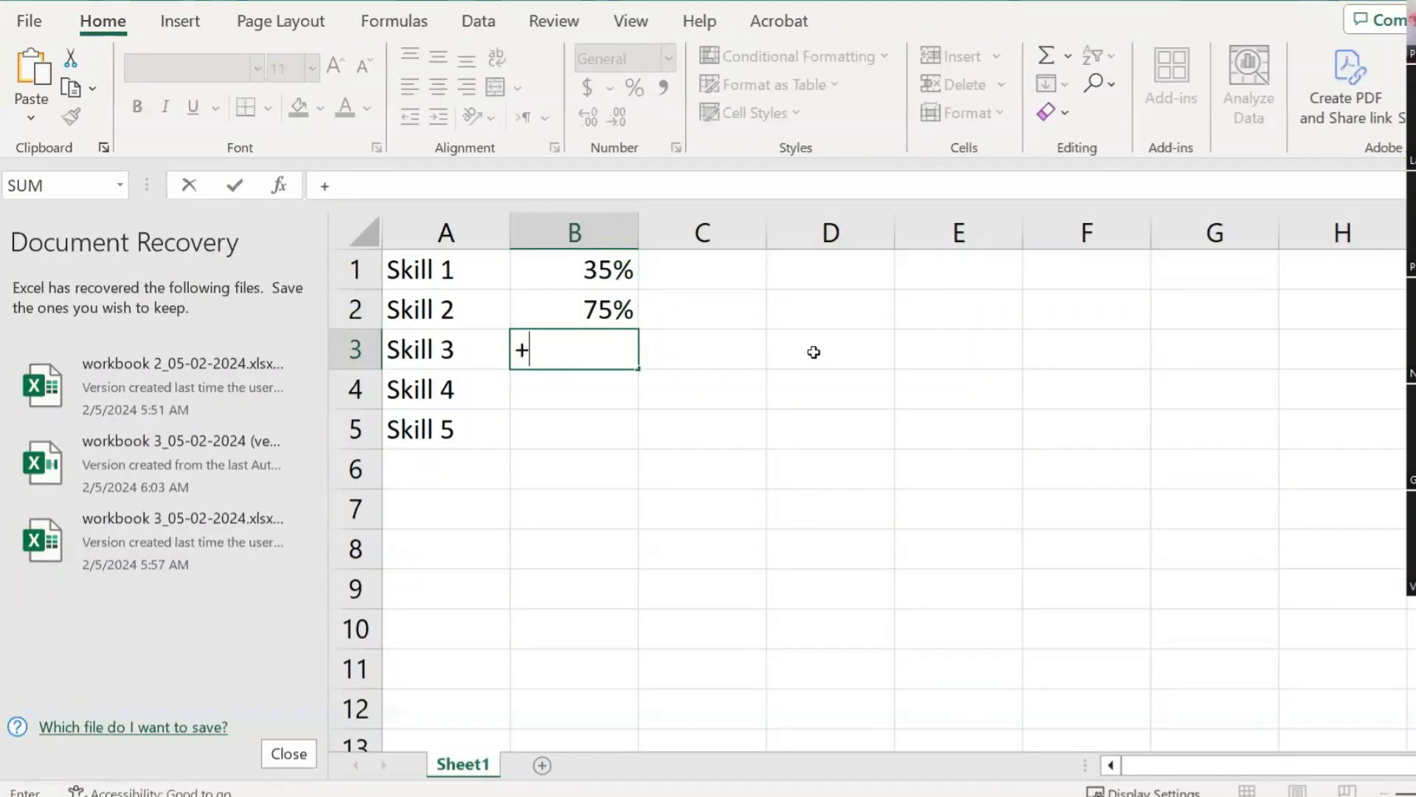
type("25")
key("BackSpace")
key("BackSpace")
key("BackSpace")
type("25")
key("Return")
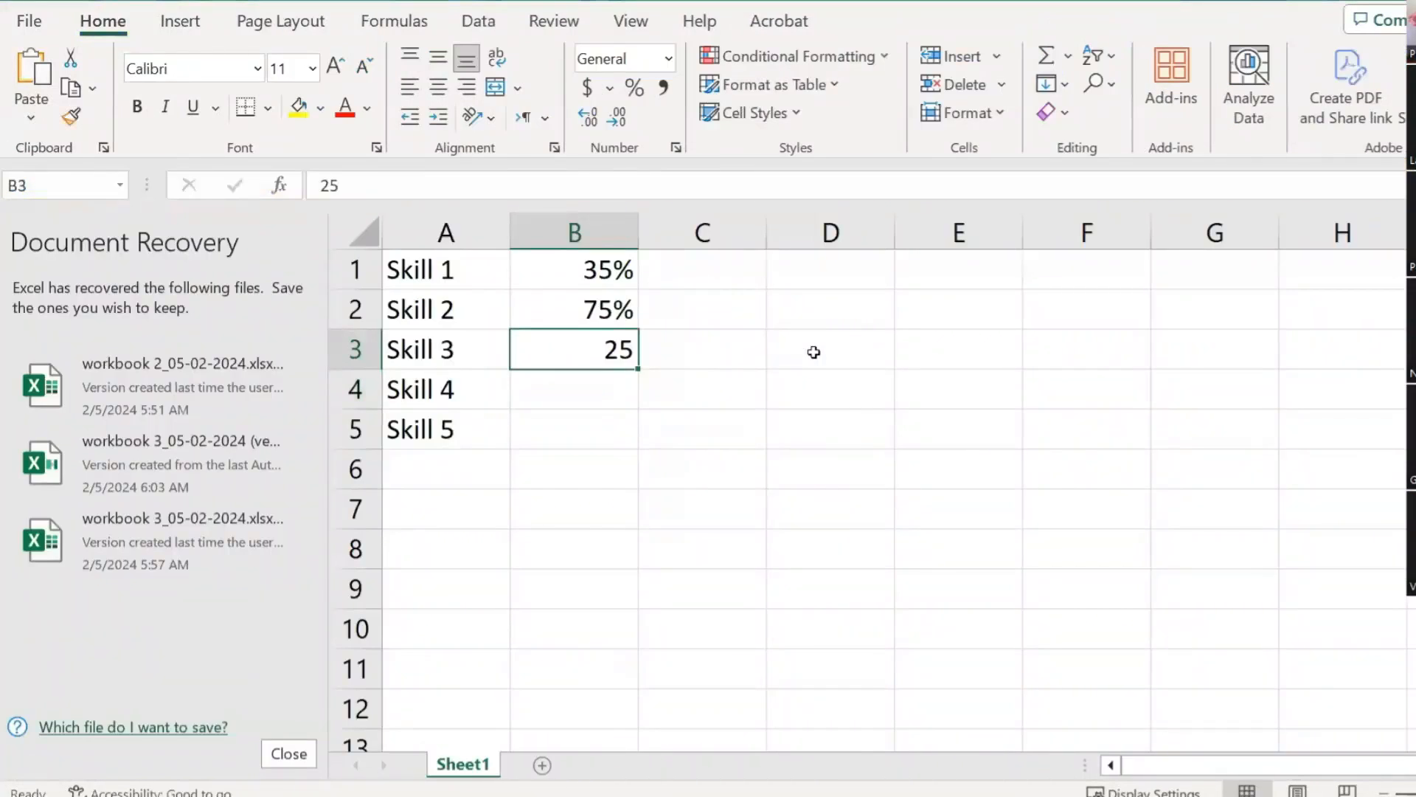
type("25")
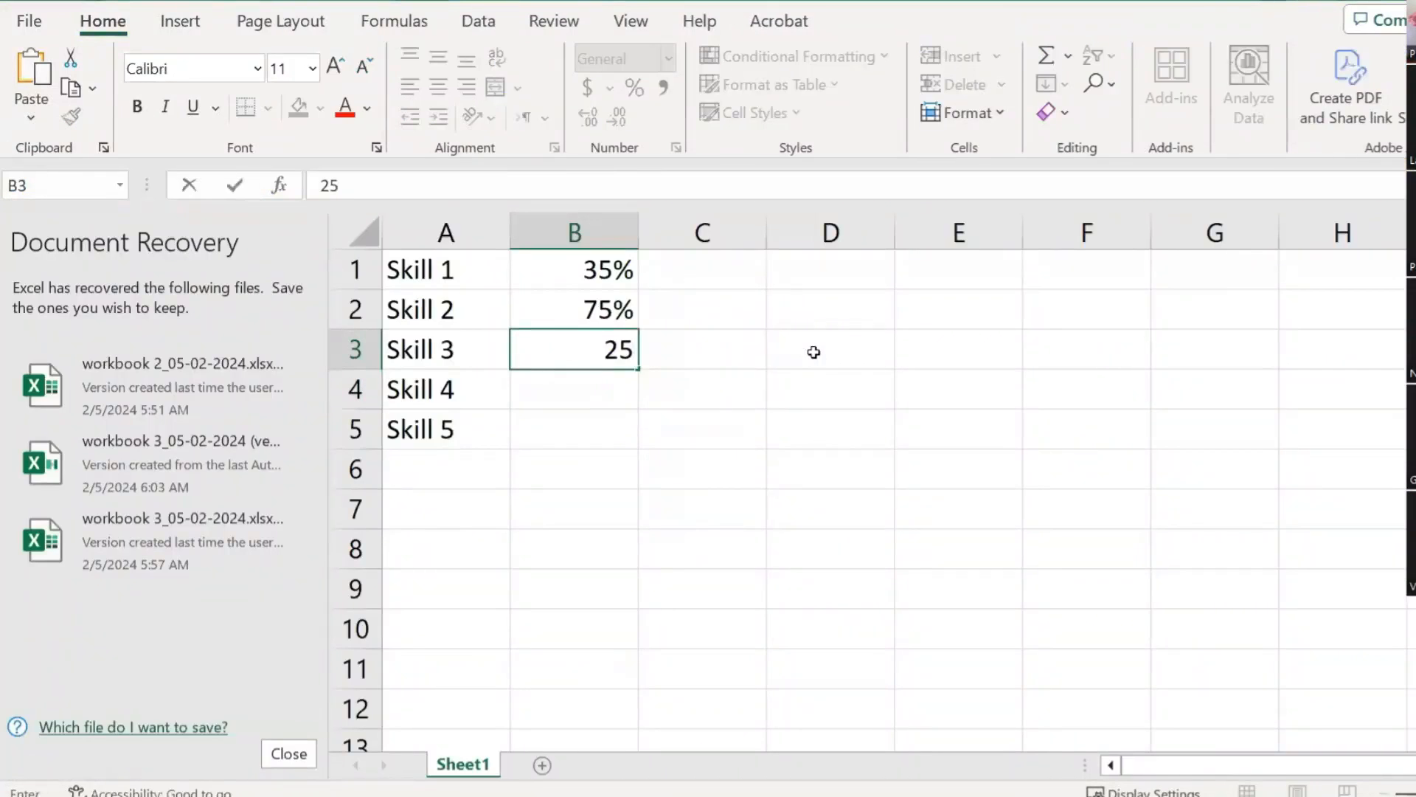
type("%")
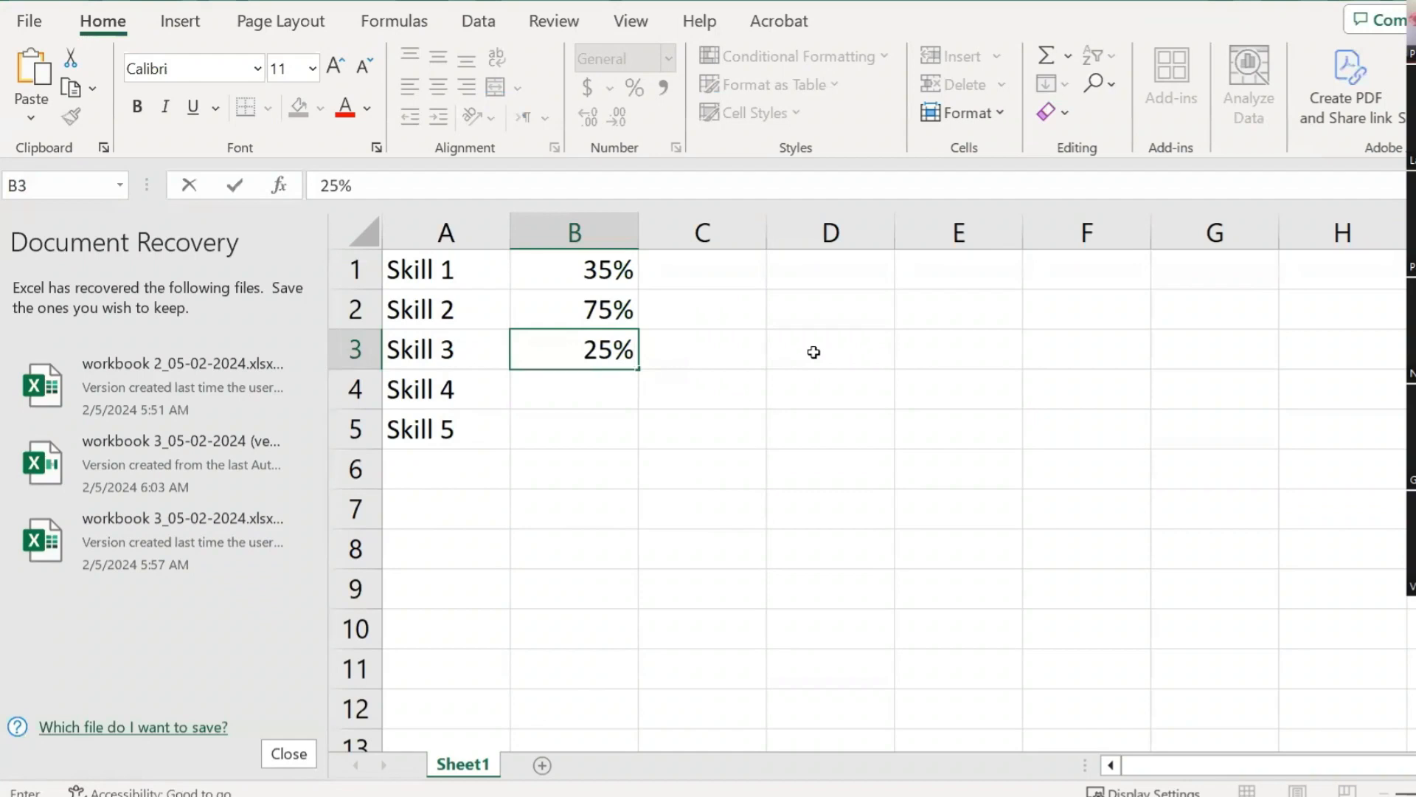
key("Return")
key("Up")
key("Delete")
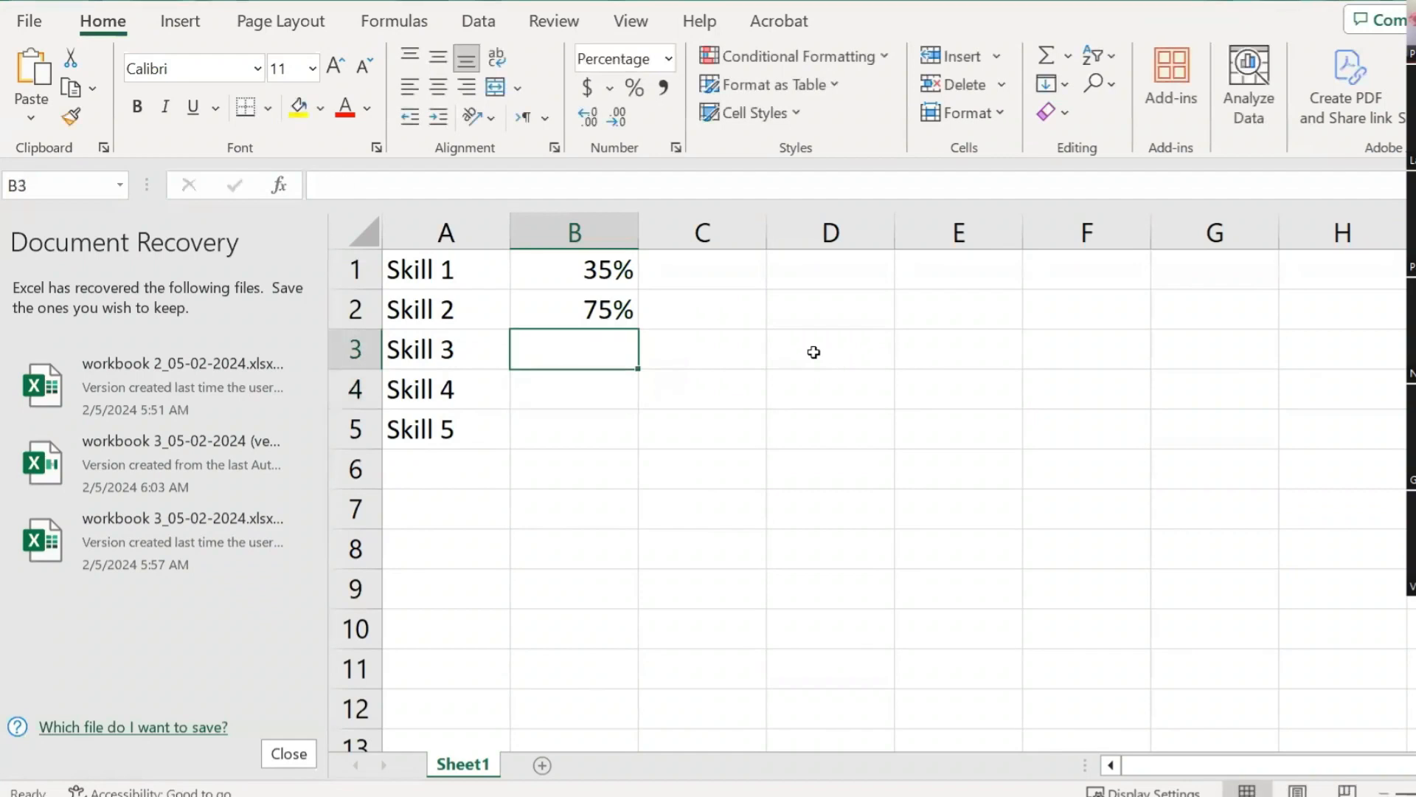
type("25")
key("Tab")
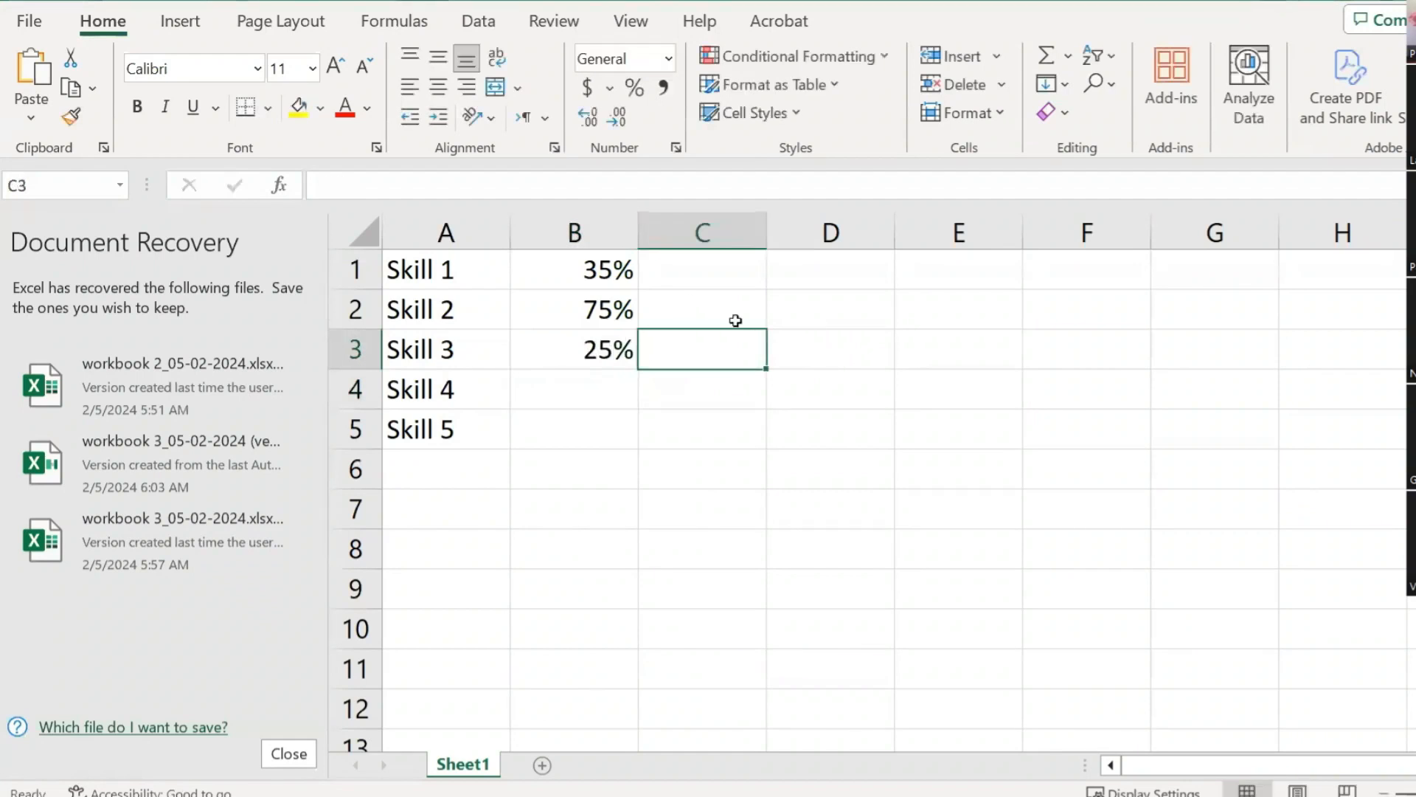
left_click(587, 396)
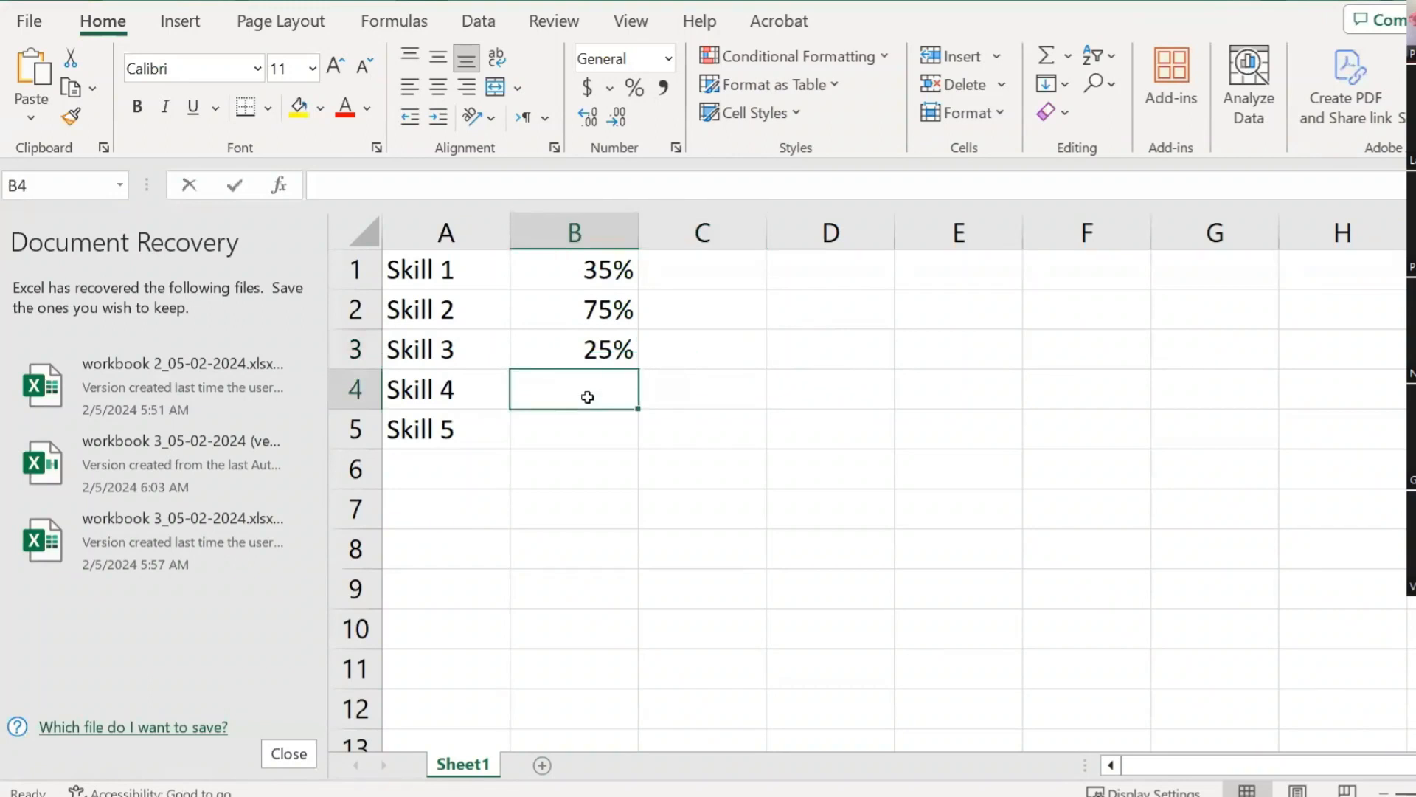
type("35")
key("Return")
Step: Clear B1:B4, then enter 35 in B1 and 35 in E1
key("Up")
key("Up")
key("Up")
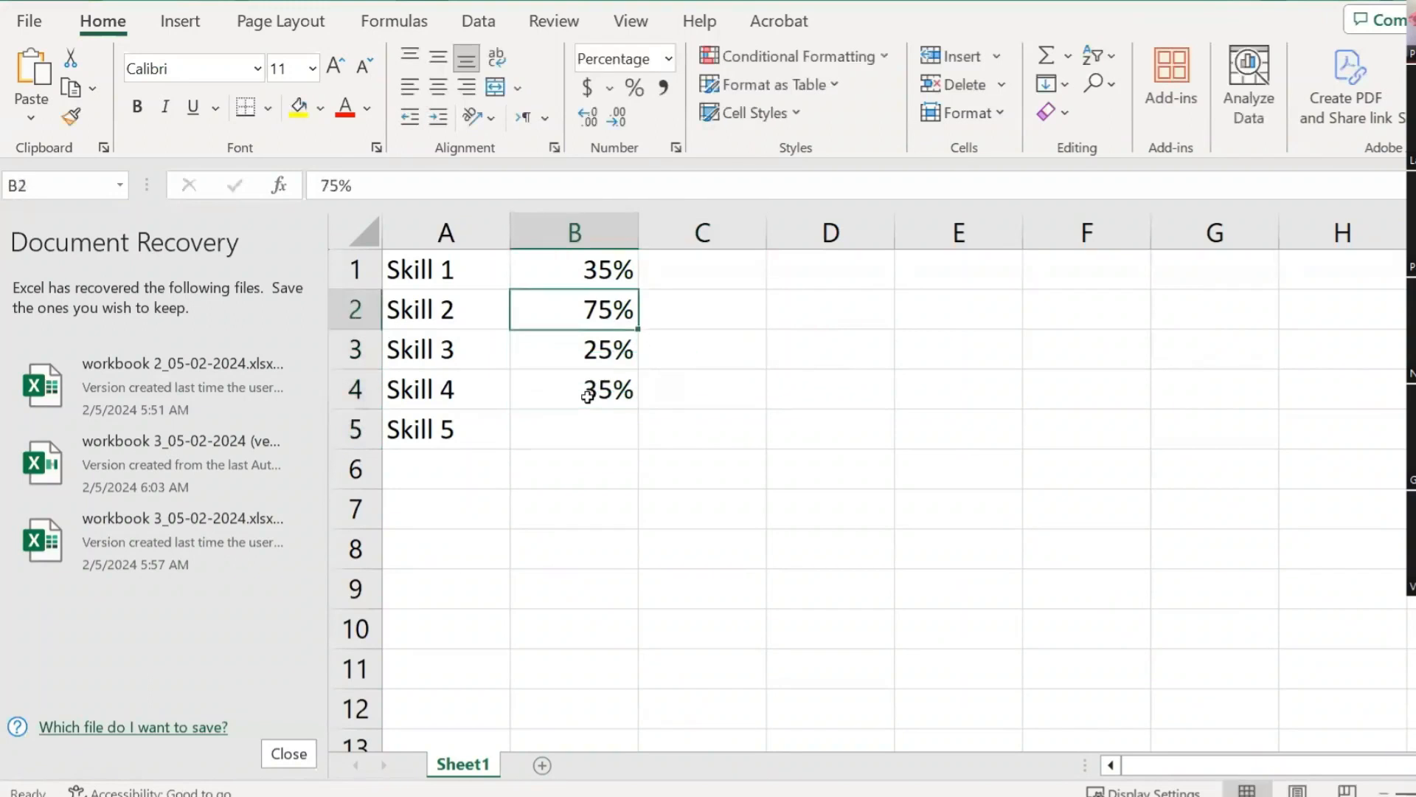
key("Up")
key("shift+Down")
key("shift+Down")
key("shift+Down")
key("Delete")
key("Up")
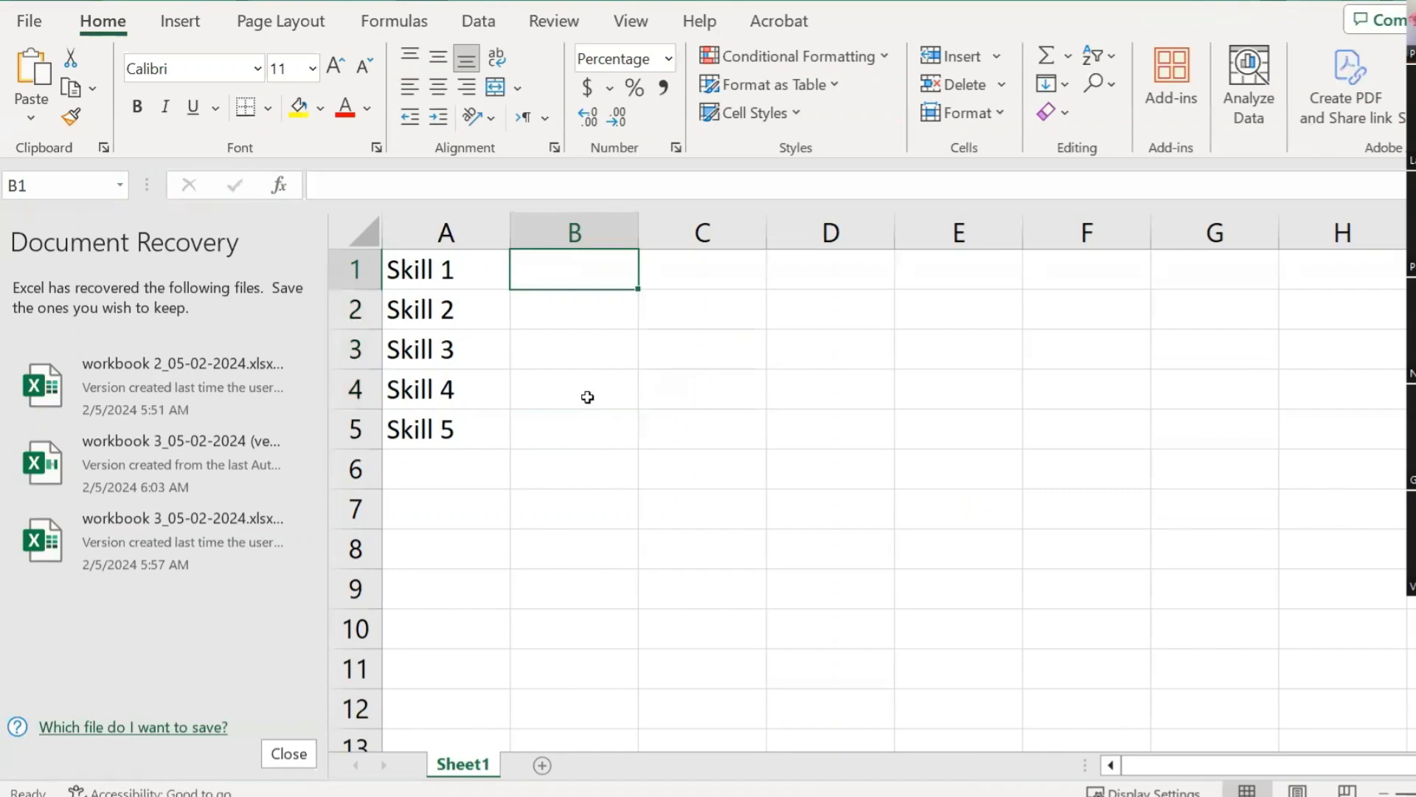
type("35")
key("Return")
key("Up")
key("Right")
key("Right")
key("Right")
type("35")
key("Return")
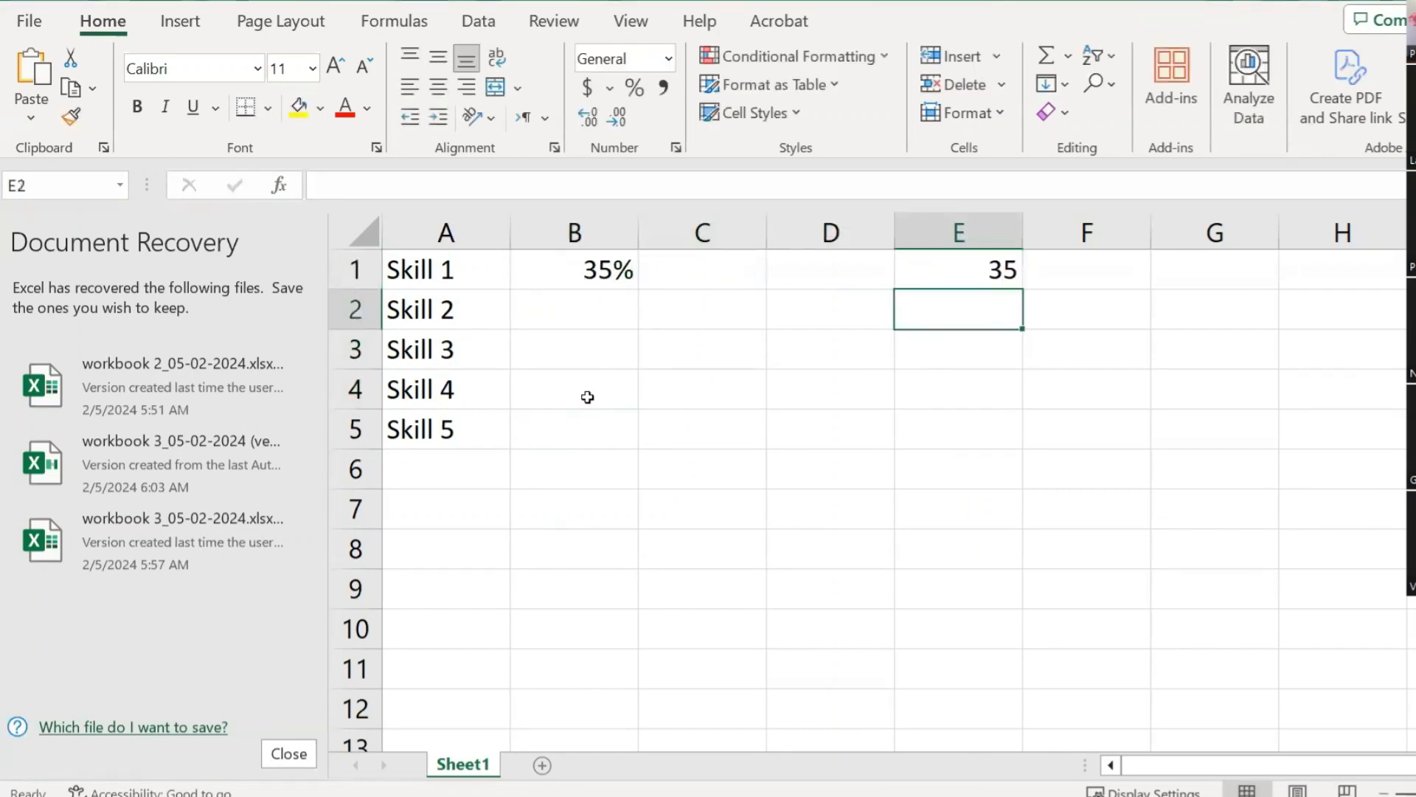
Step: Apply Percent Style to the 35 in cell E1
key("Up")
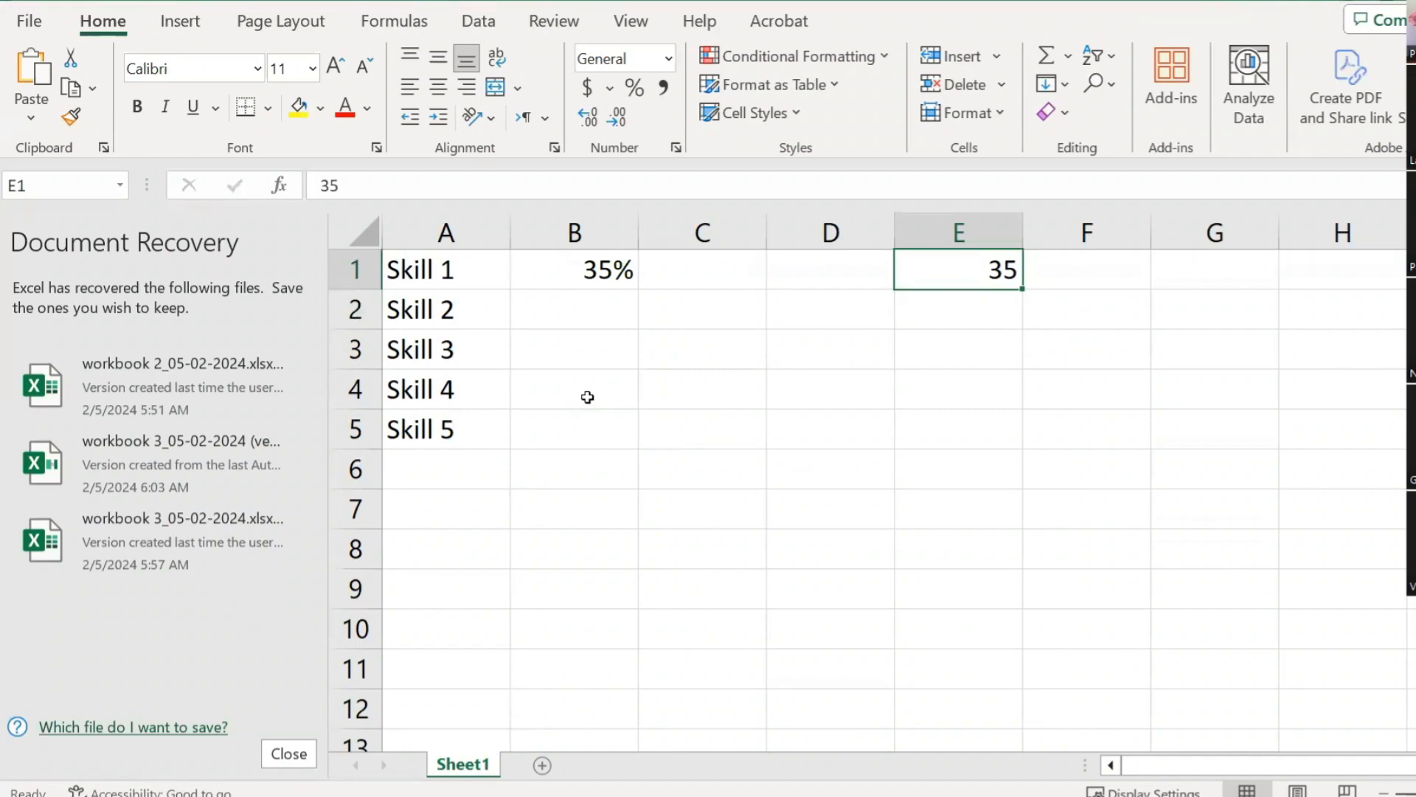
left_click(635, 90)
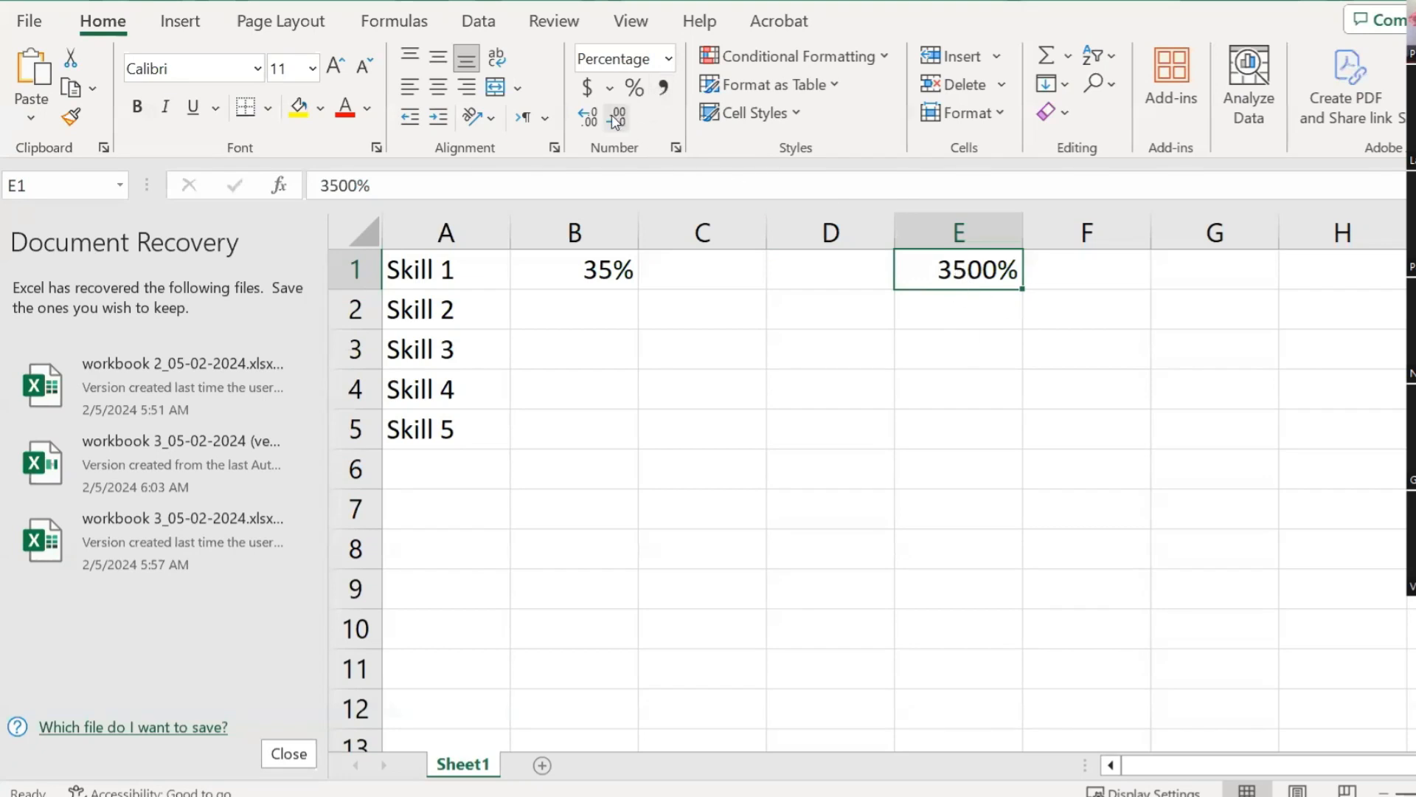
left_click(988, 335)
left_click(980, 275)
Step: Set E1 to the Number format, then reapply Percent Style so it shows 3500%
right_click(983, 271)
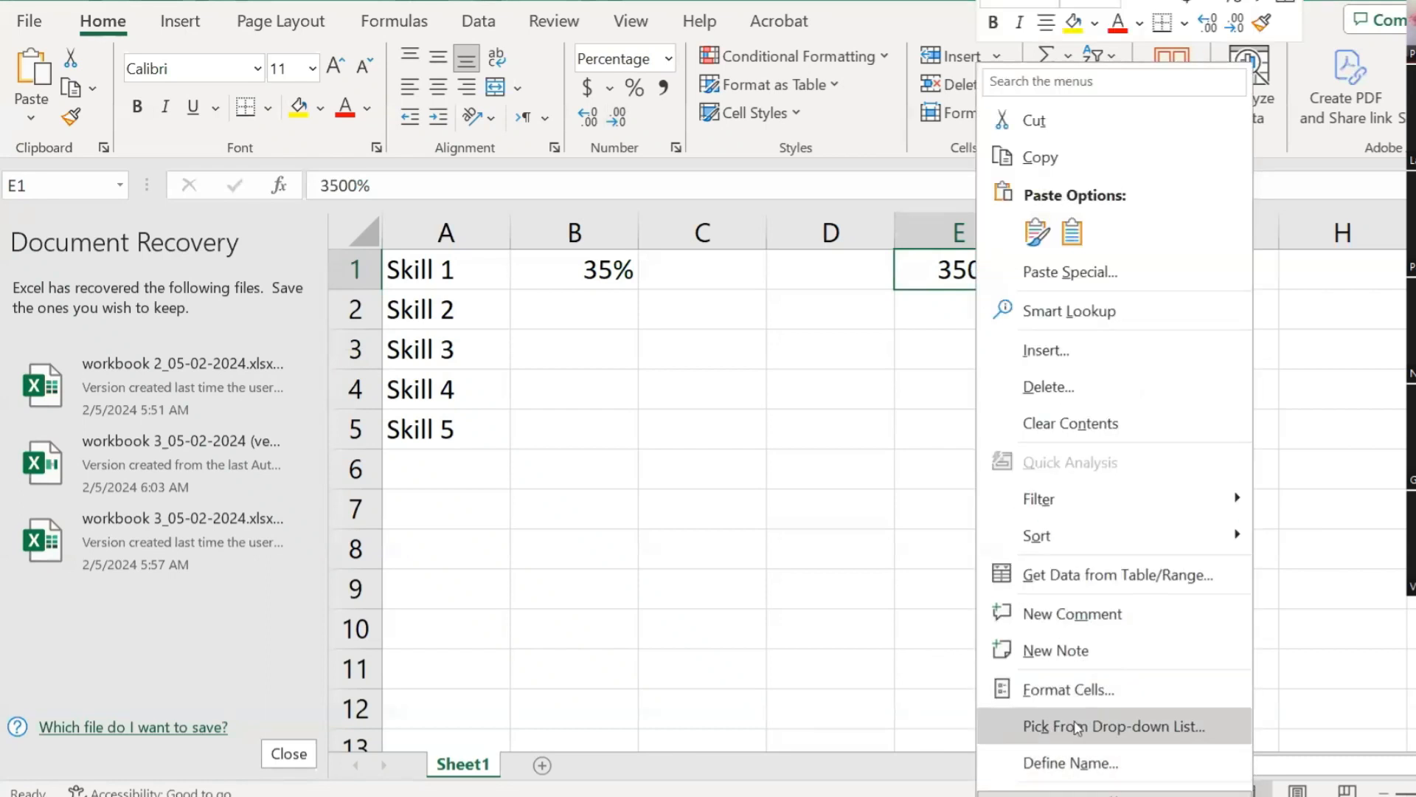
left_click(941, 544)
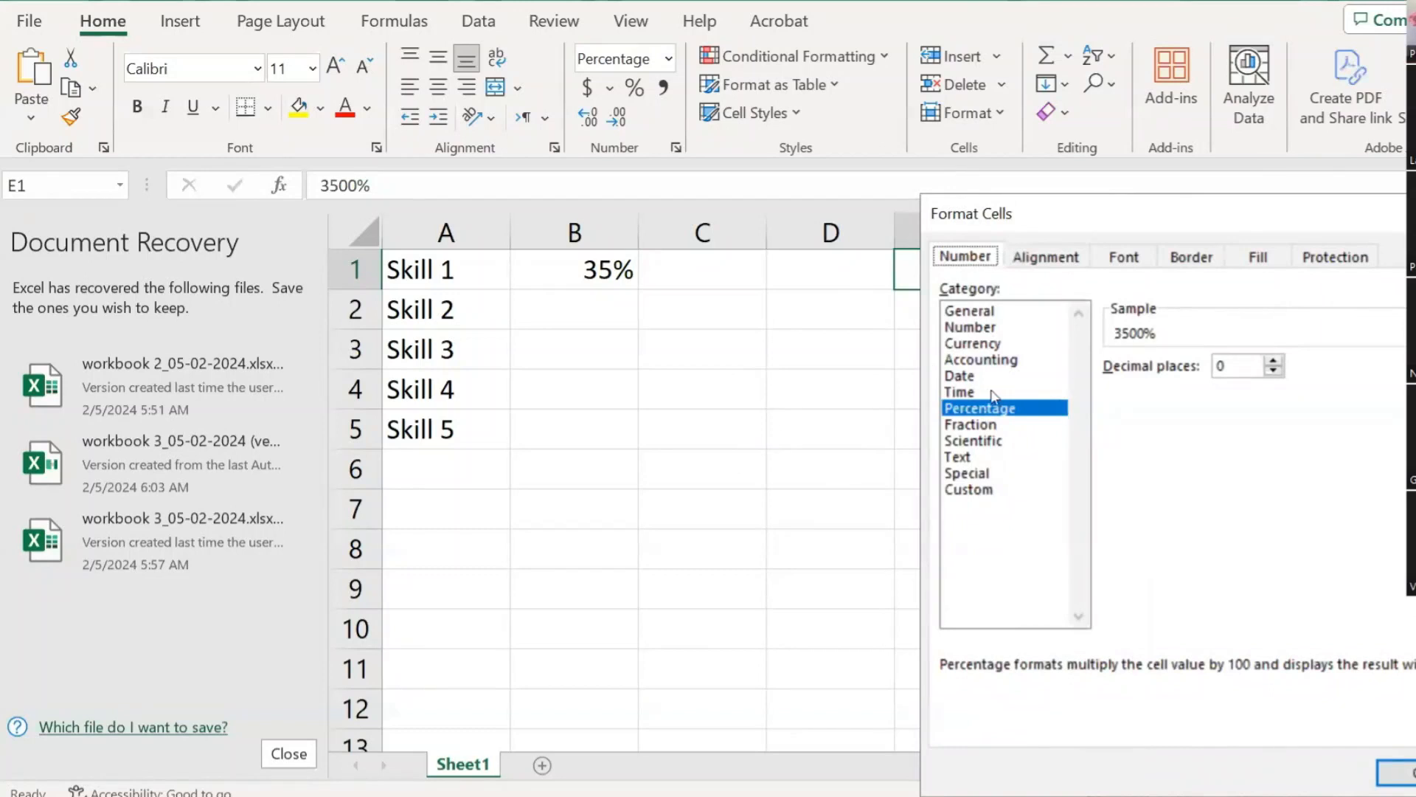
left_click(980, 328)
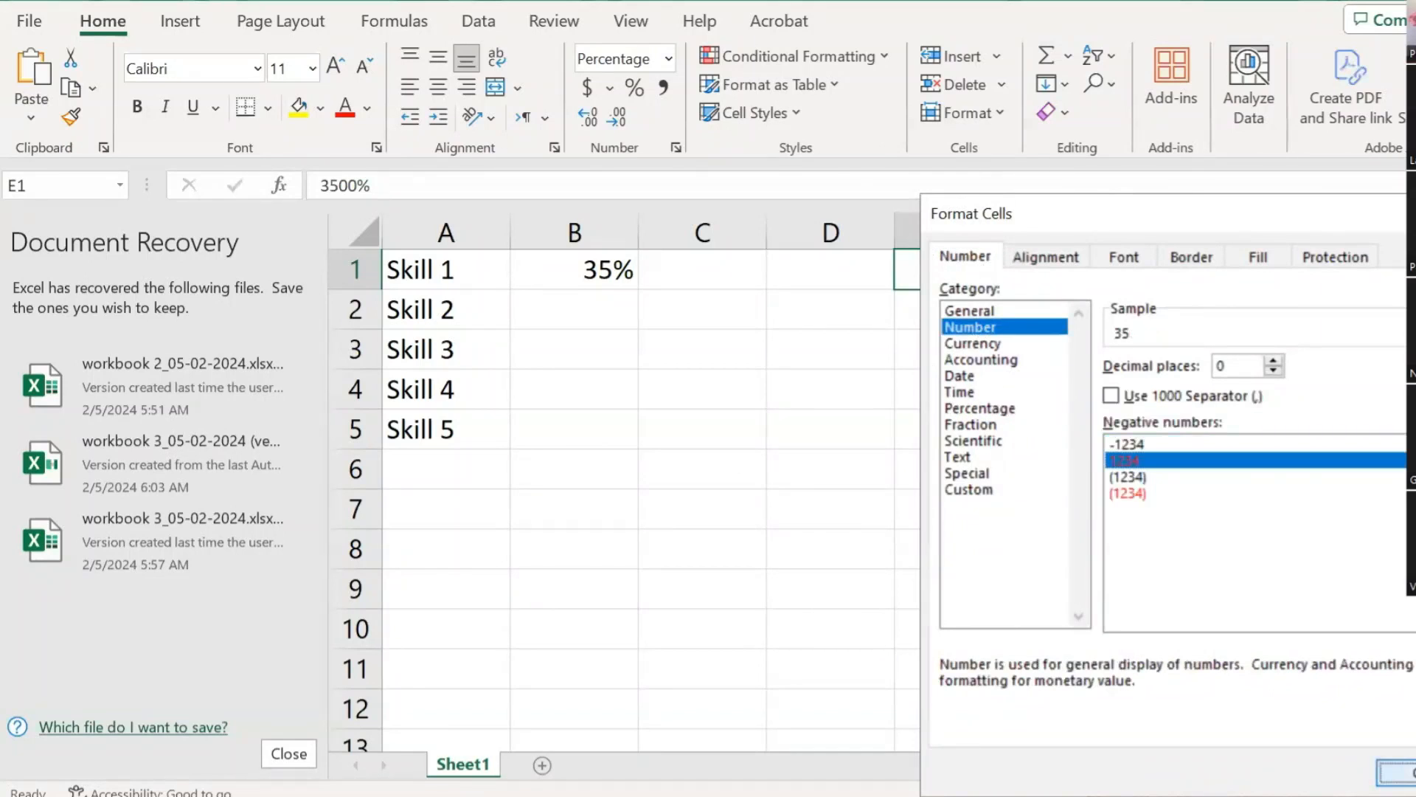
key("Return")
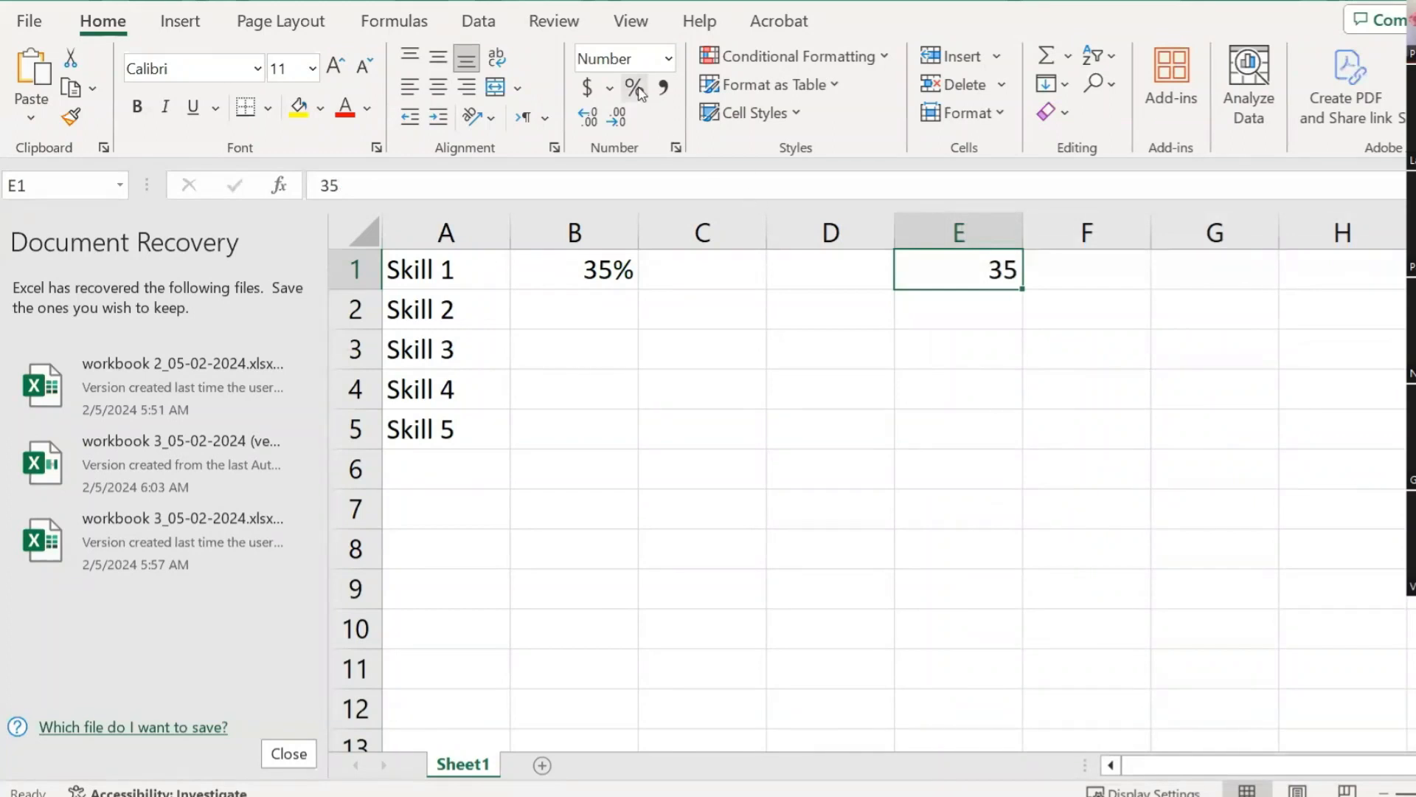
left_click(635, 87)
left_click(983, 334)
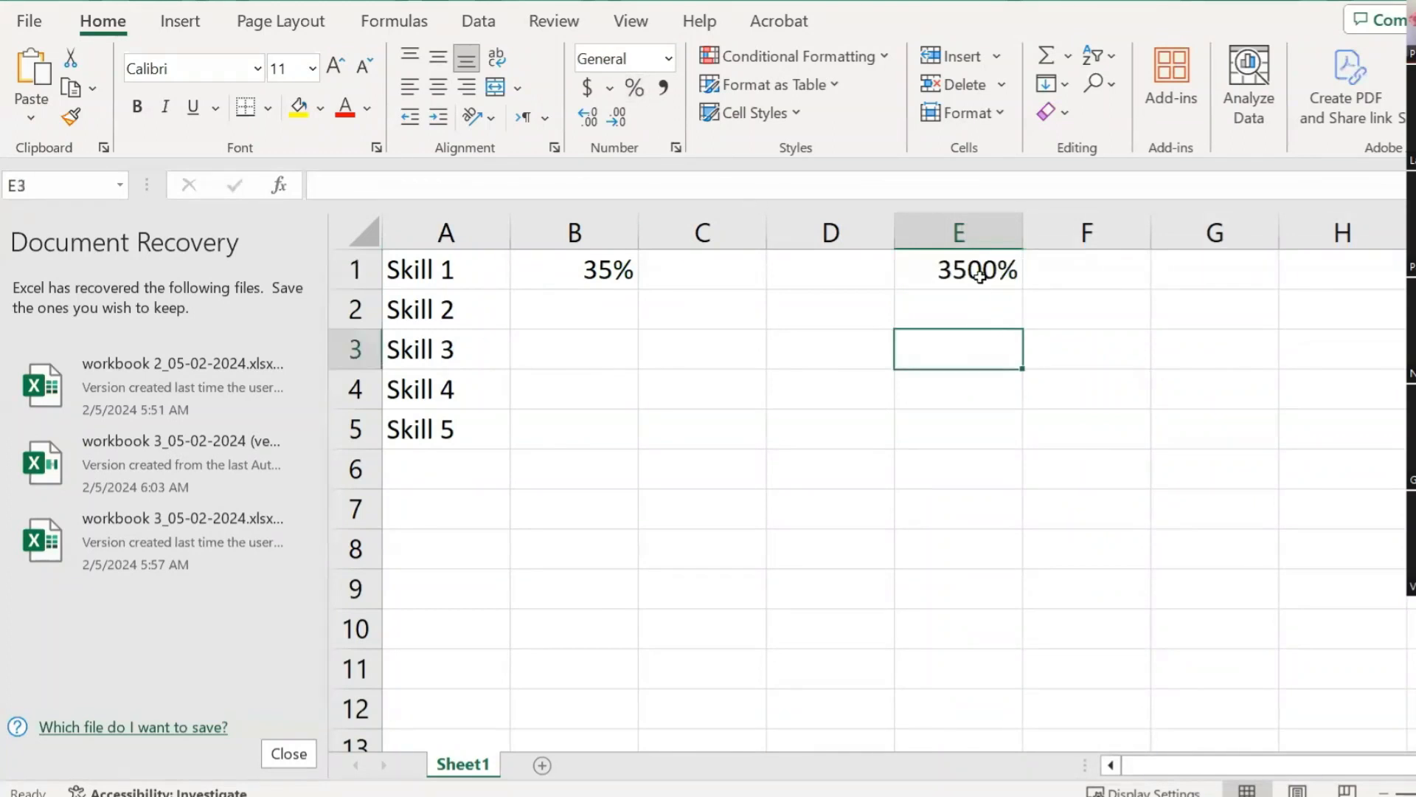
Step: Delete the stray 3500% from E1 and return to column B
left_click(981, 276)
key("Delete")
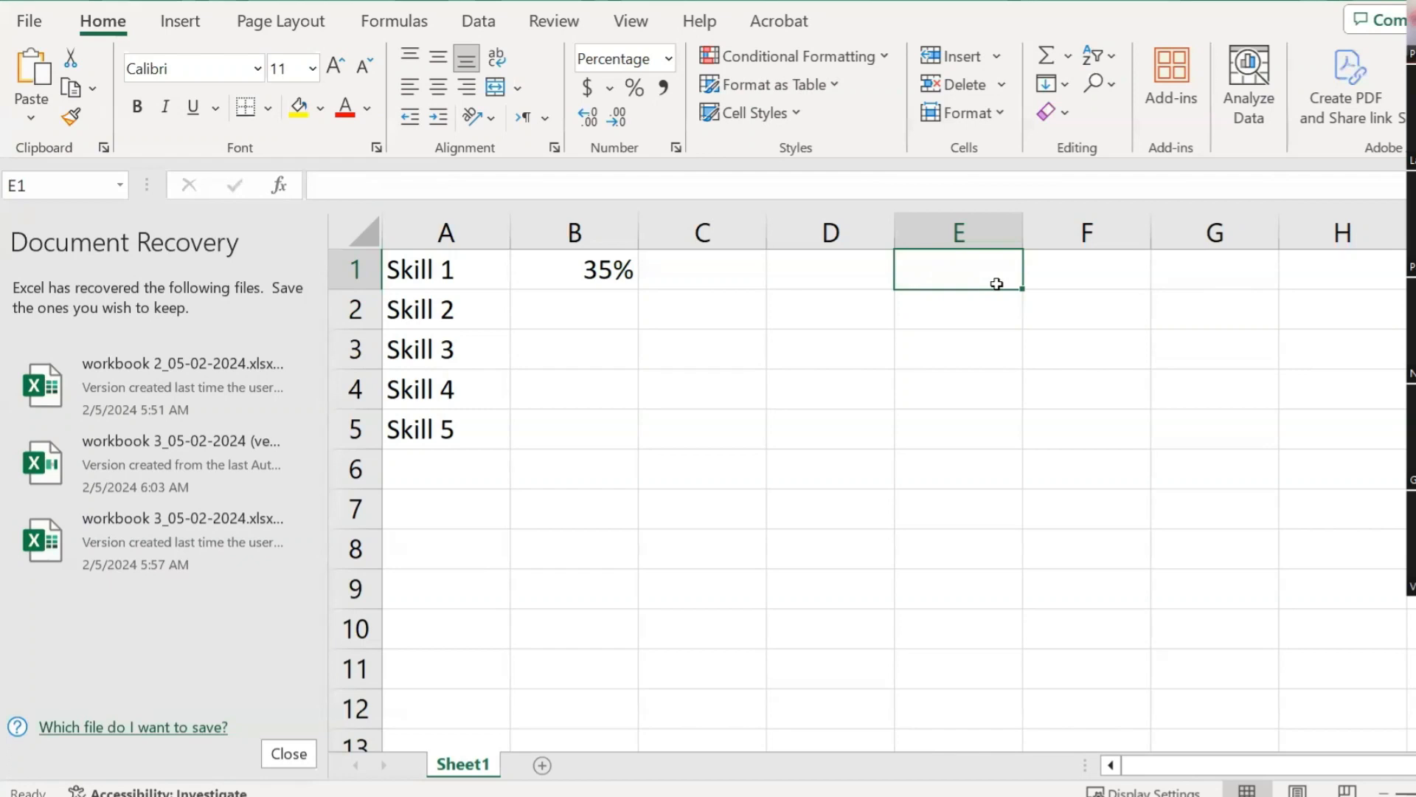
key("Down")
key("Left")
key("Left")
key("Left")
key("Left")
key("Right")
key("Right")
key("Up")
key("Left")
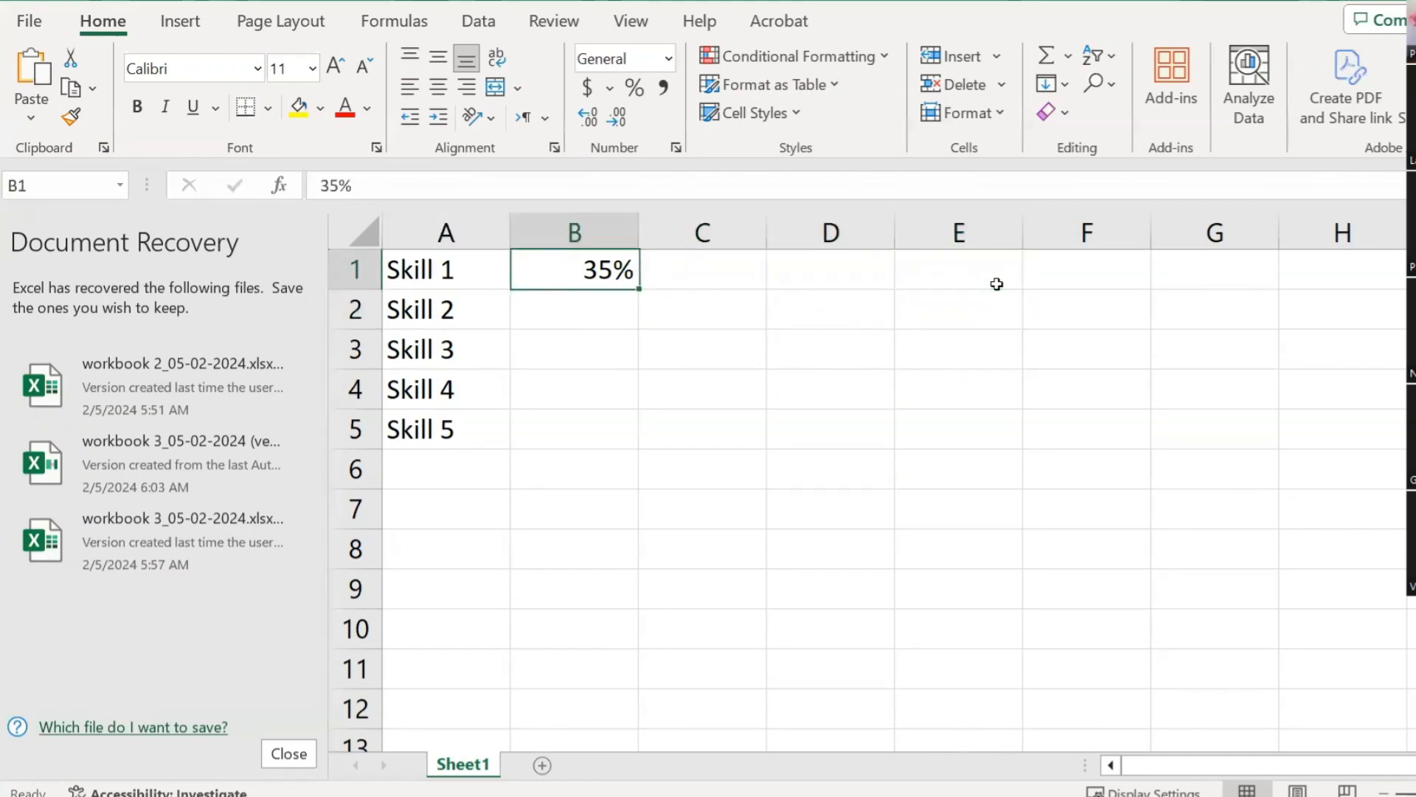
key("Down")
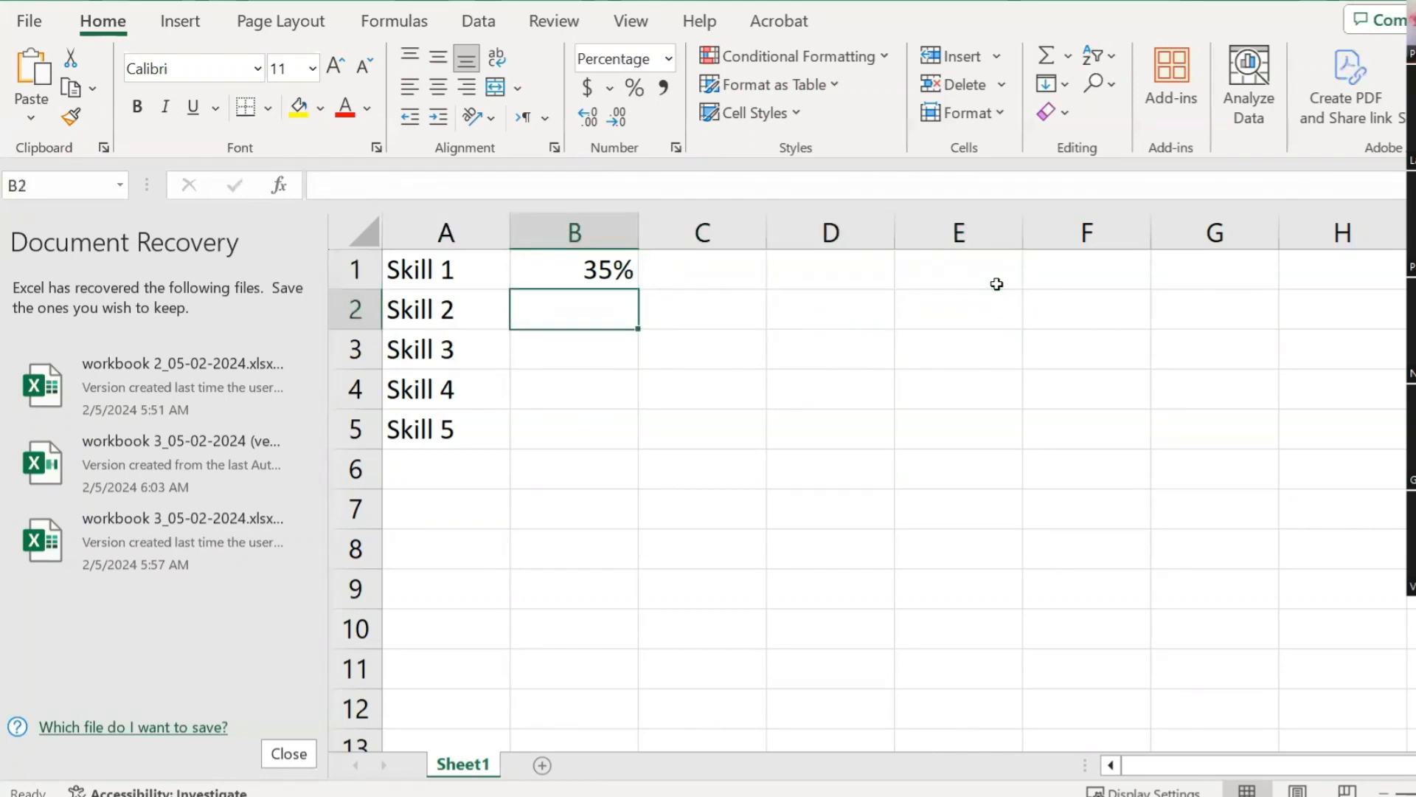
Step: Enter 75, 25, 100 and 50 in B2 to B5 for Skills 2–5
key("alt+Tab")
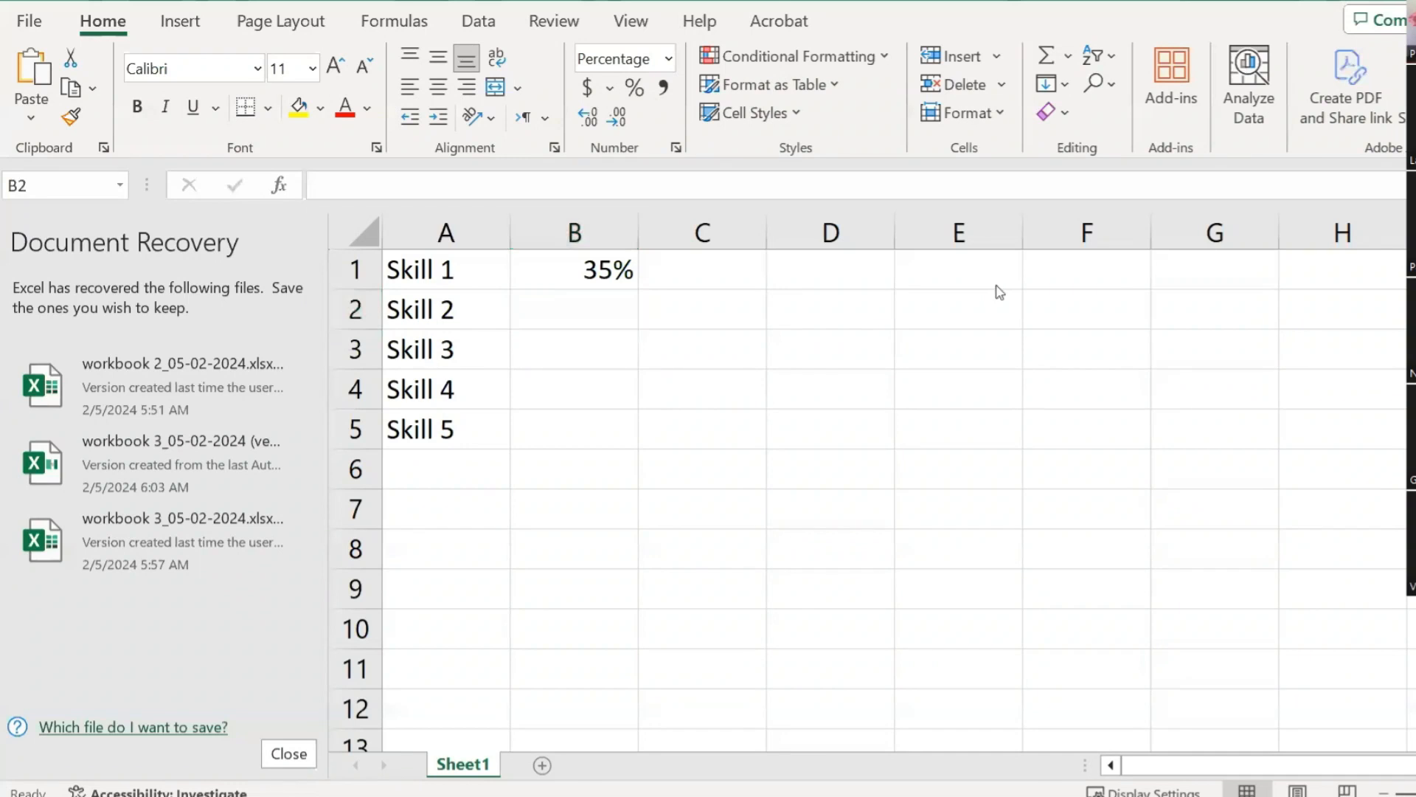
key("alt+Tab")
type("75")
key("Return")
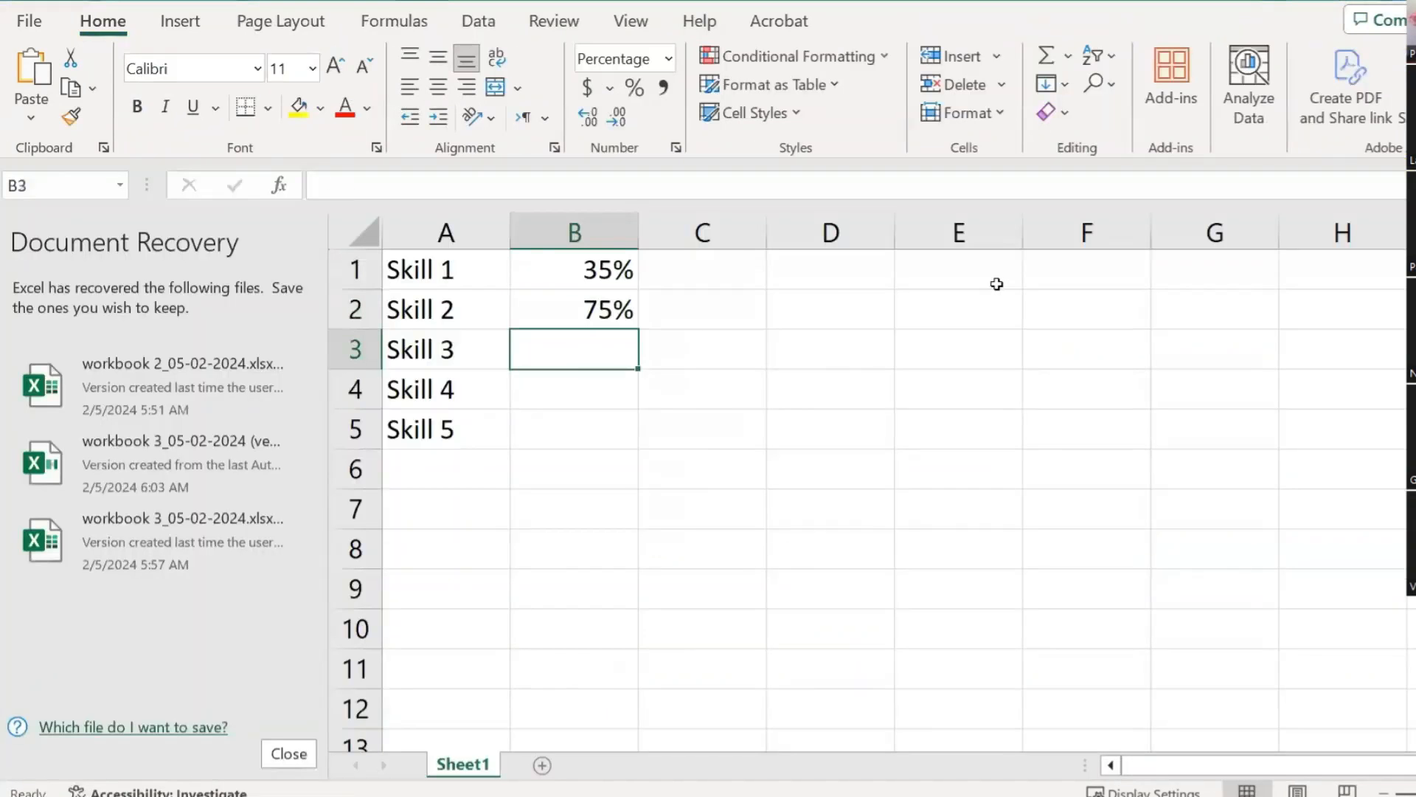
key("alt+Tab")
key("alt+Tab")
type("25")
key("Return")
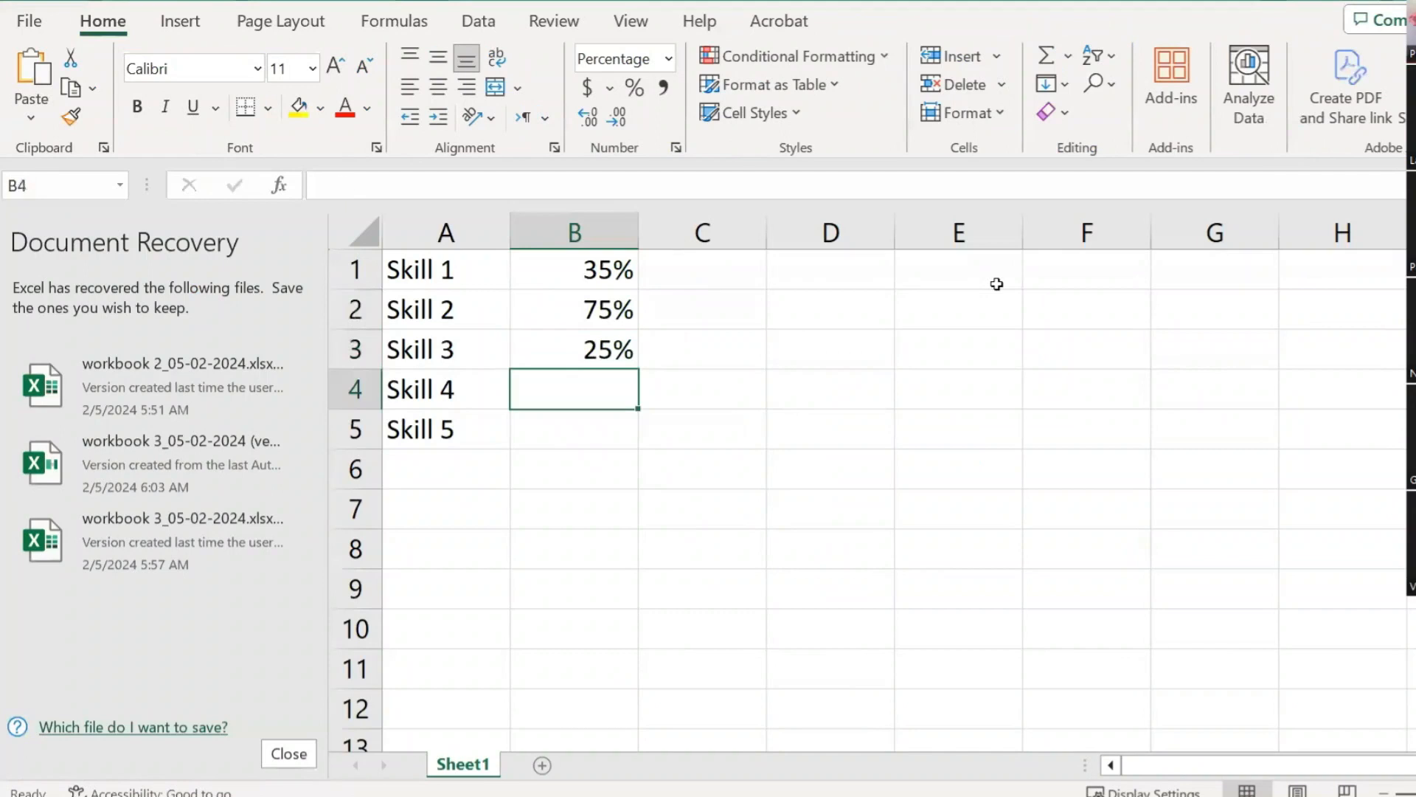
key("alt+Tab")
key("alt+Tab")
type("100")
key("Return")
key("alt+Tab")
key("alt+Tab")
type("50")
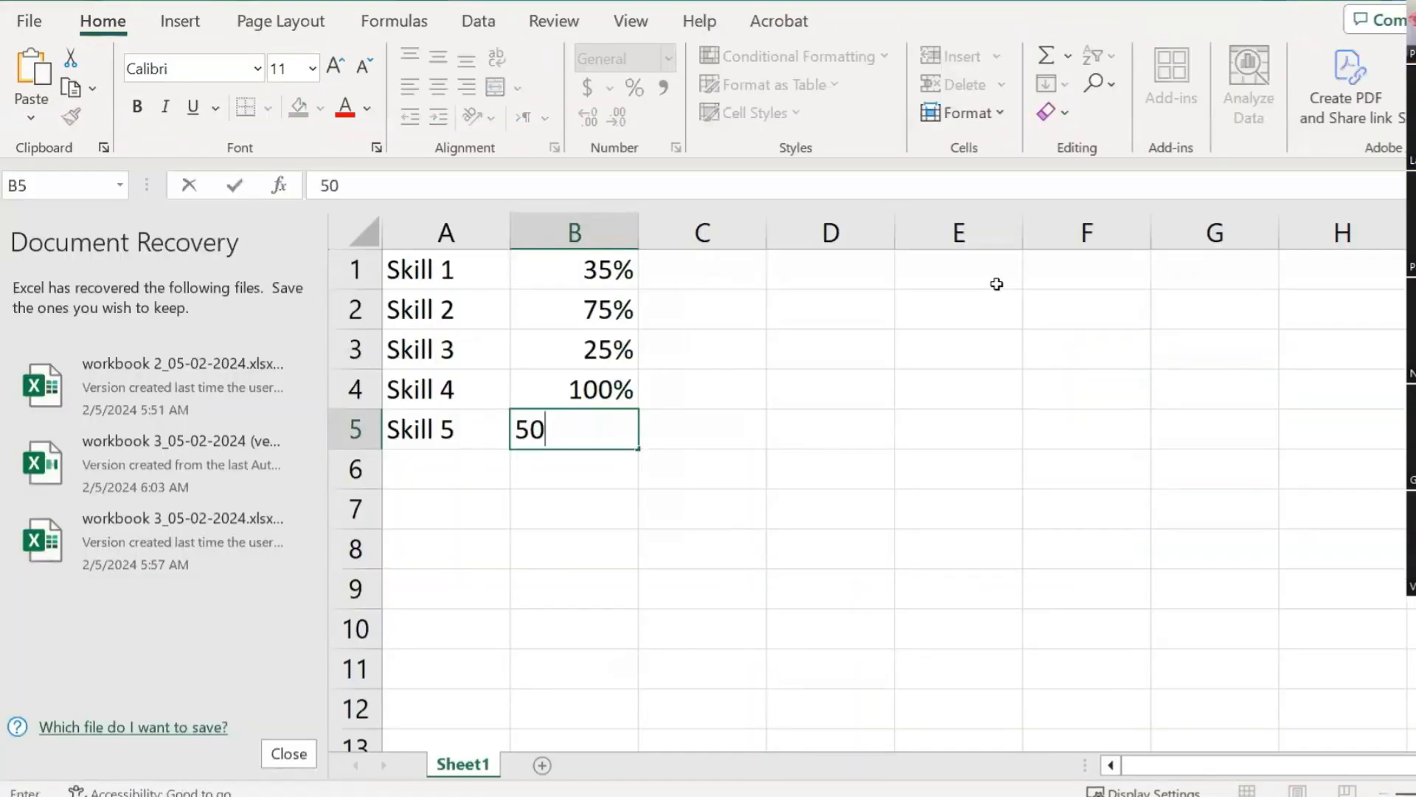
key("Return")
key("Up")
key("Up")
key("Up")
key("Up")
key("Up")
key("Left")
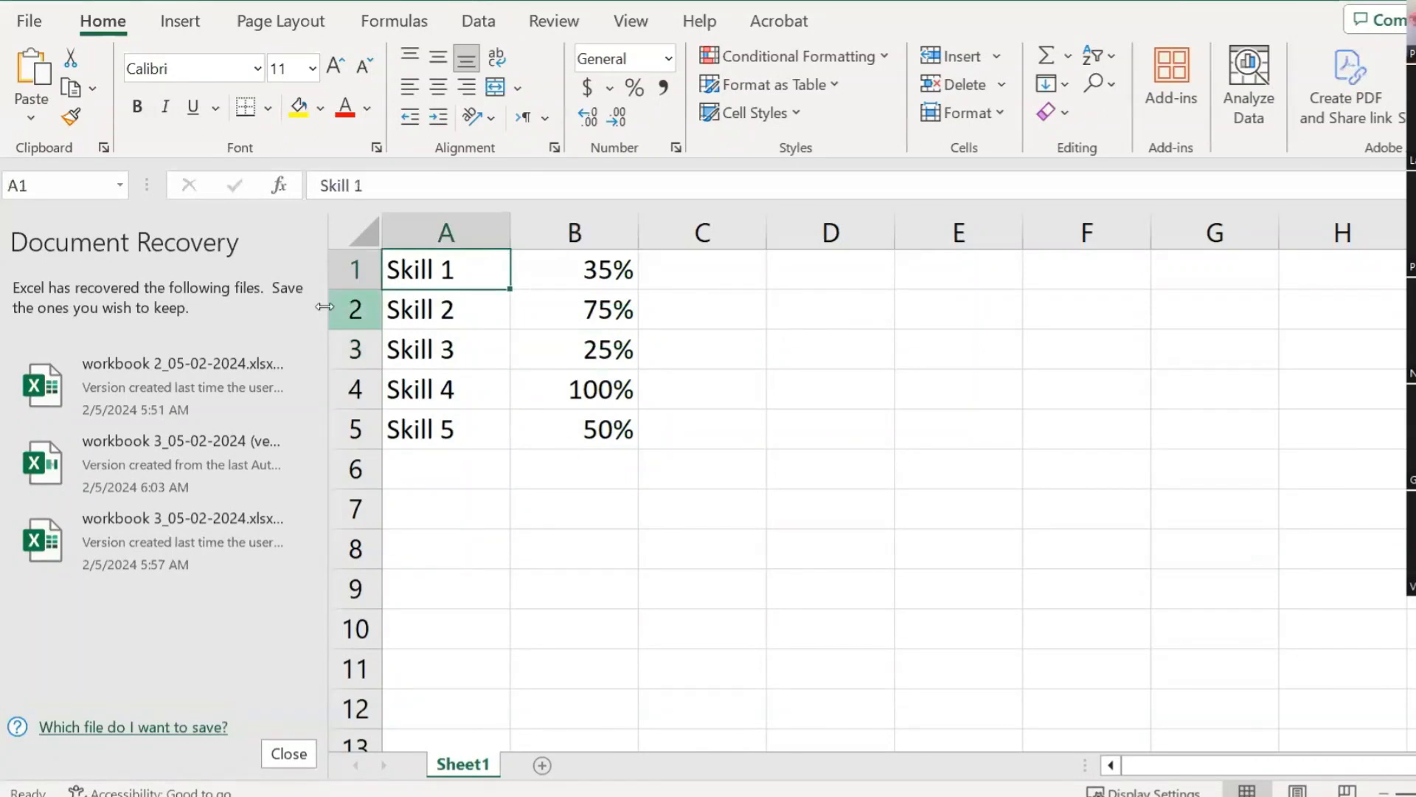
scroll(782, 410, "down", 1, "ctrl")
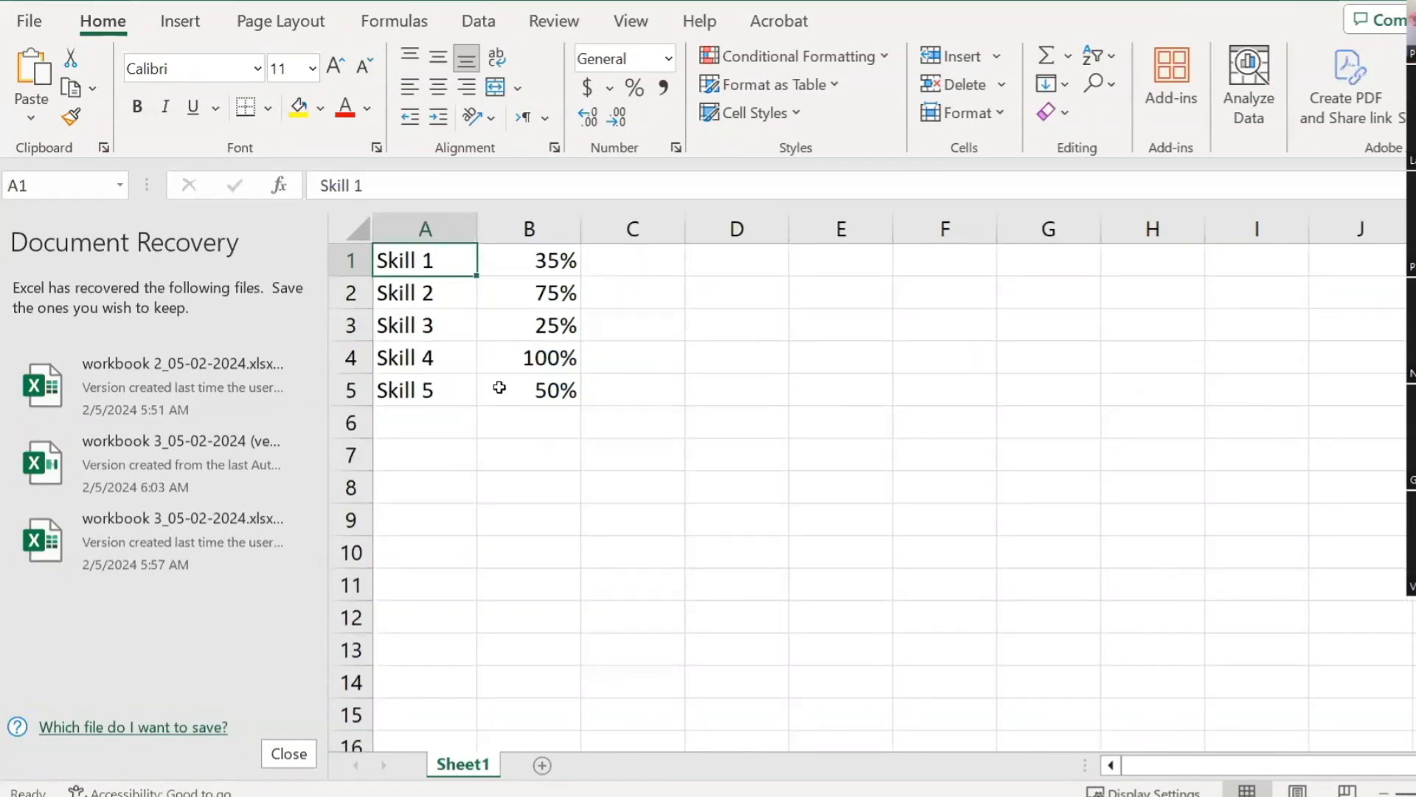
Step: Insert a Clustered Bar chart of the Skill 1–5 percentages in A1:B5 via Recommended Charts
key("alt+Tab")
scroll(1162, 509, "down", 2, "ctrl")
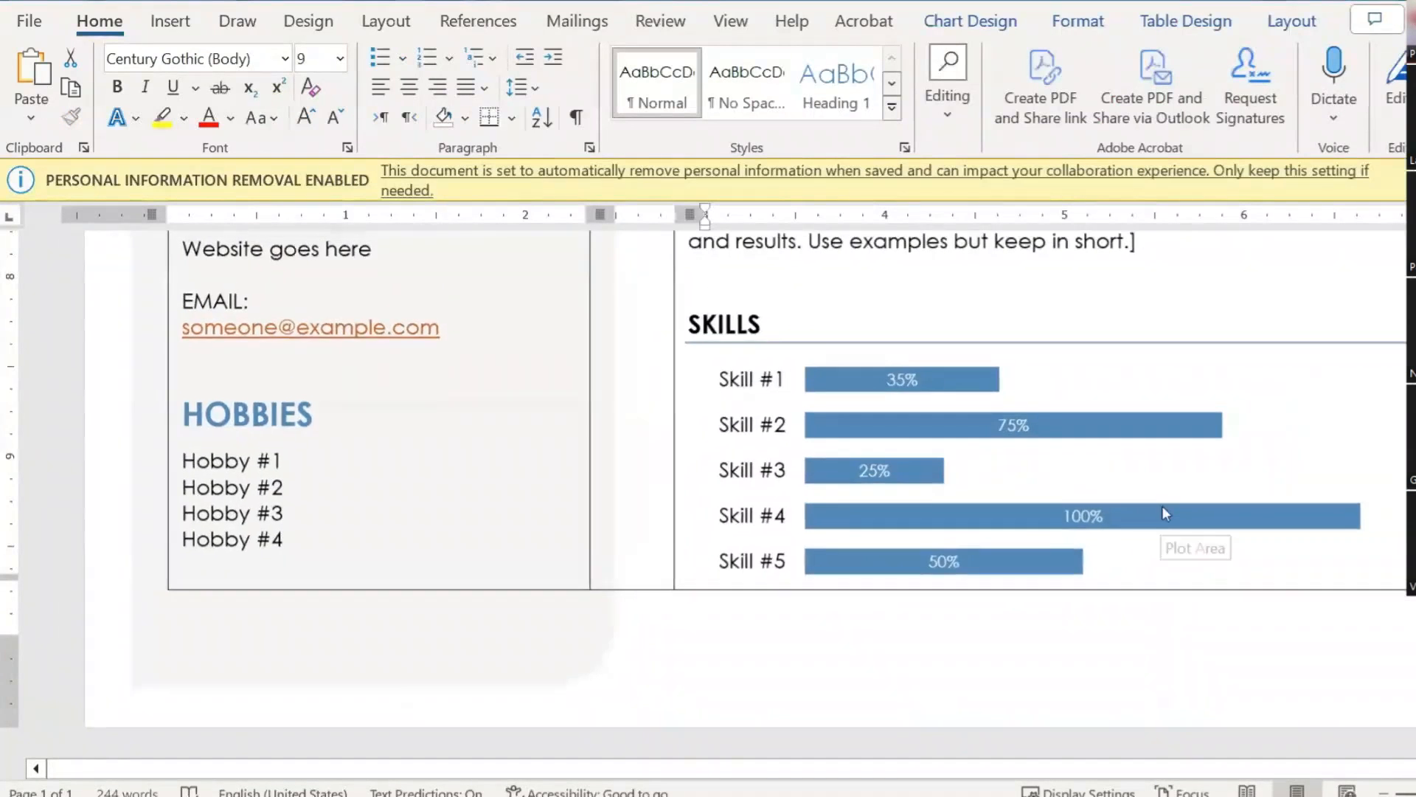
key("alt+Tab")
left_click(801, 447)
left_click_drag(411, 260, 546, 384)
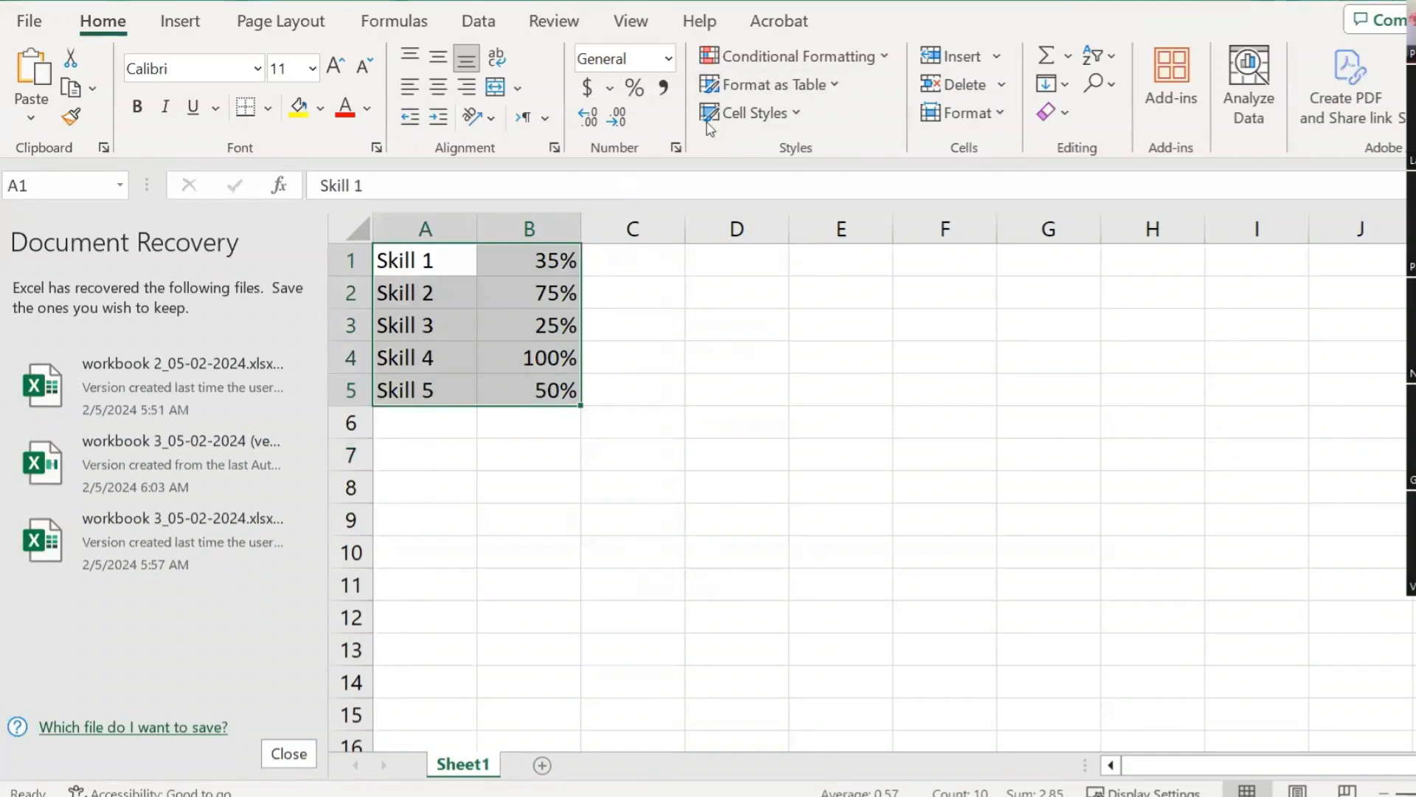
left_click(200, 27)
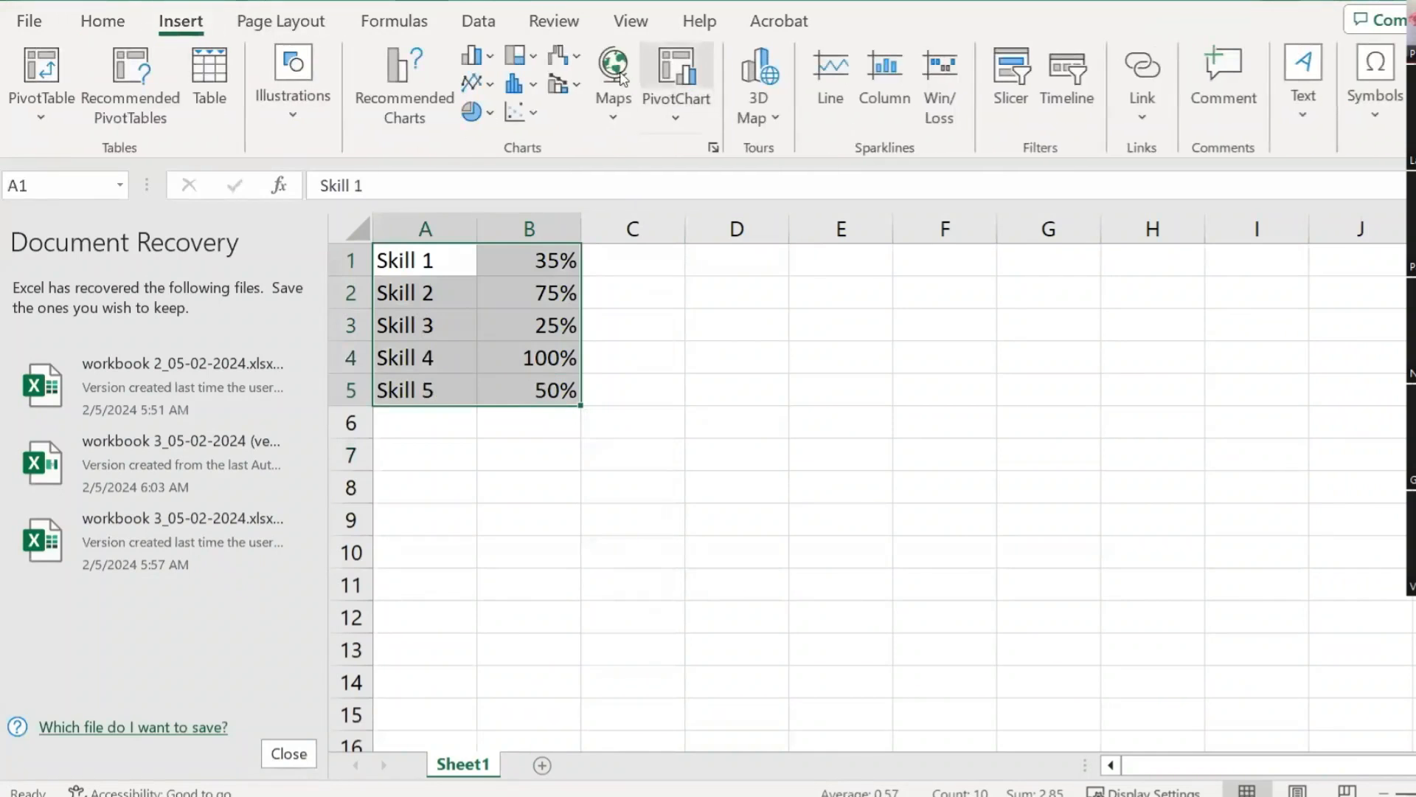
left_click(397, 73)
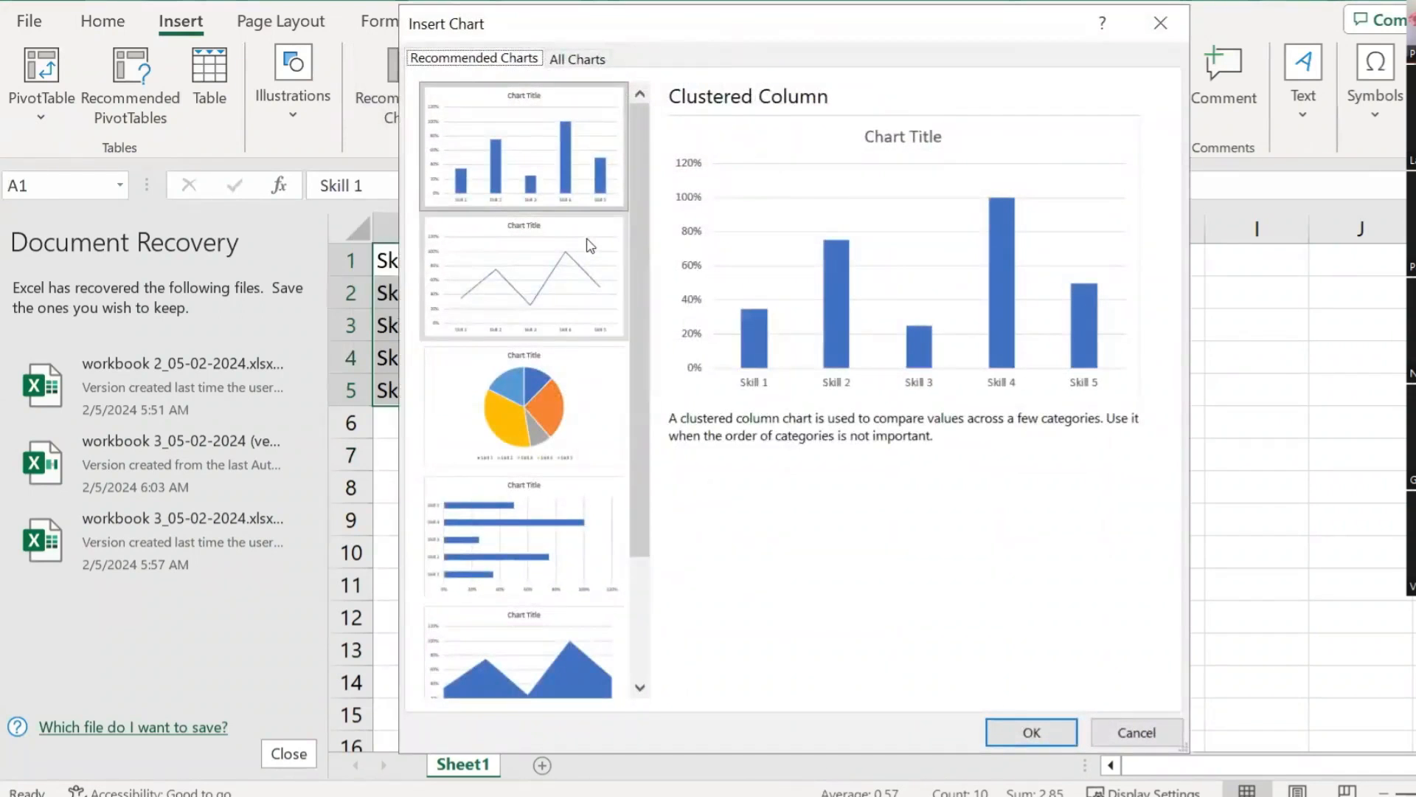
left_click(508, 528)
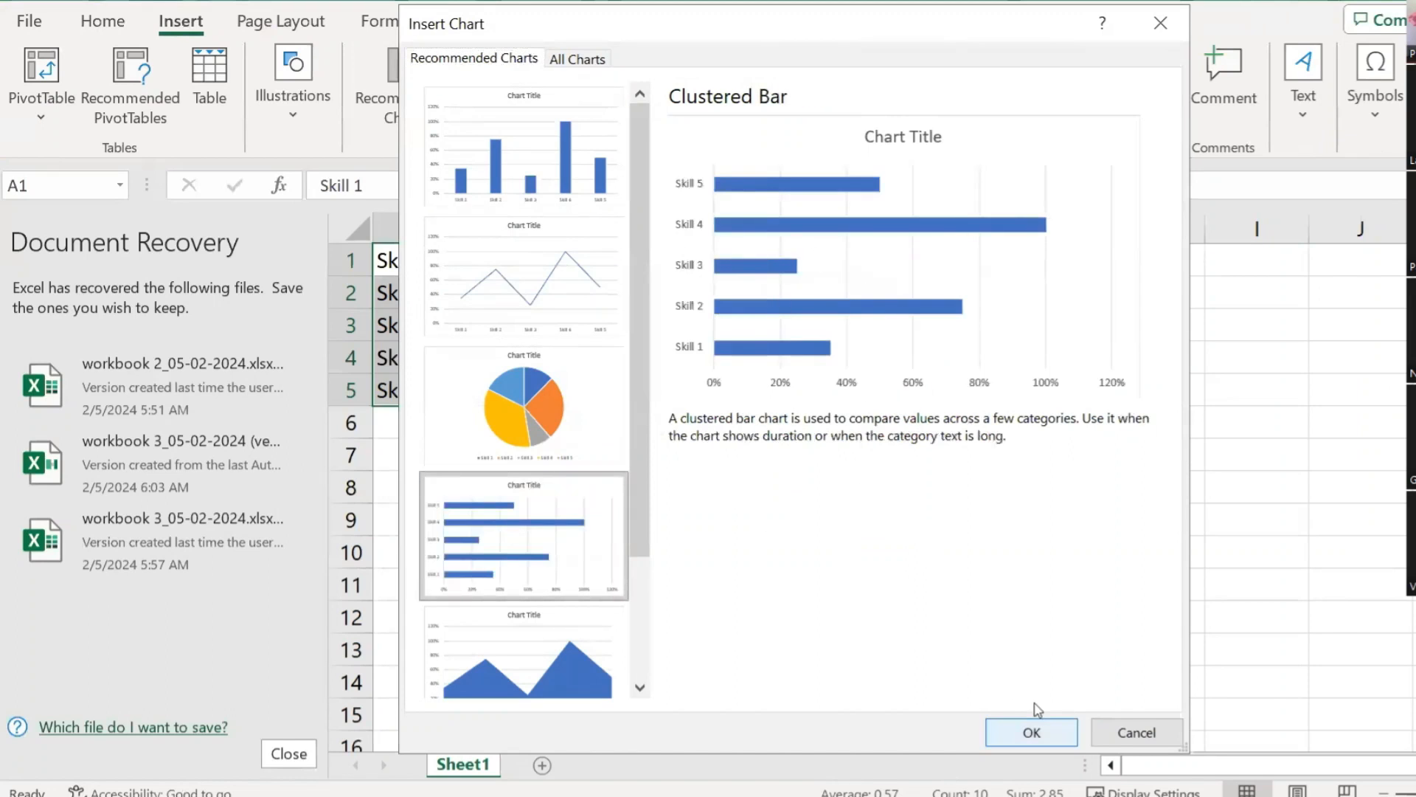
left_click(1035, 729)
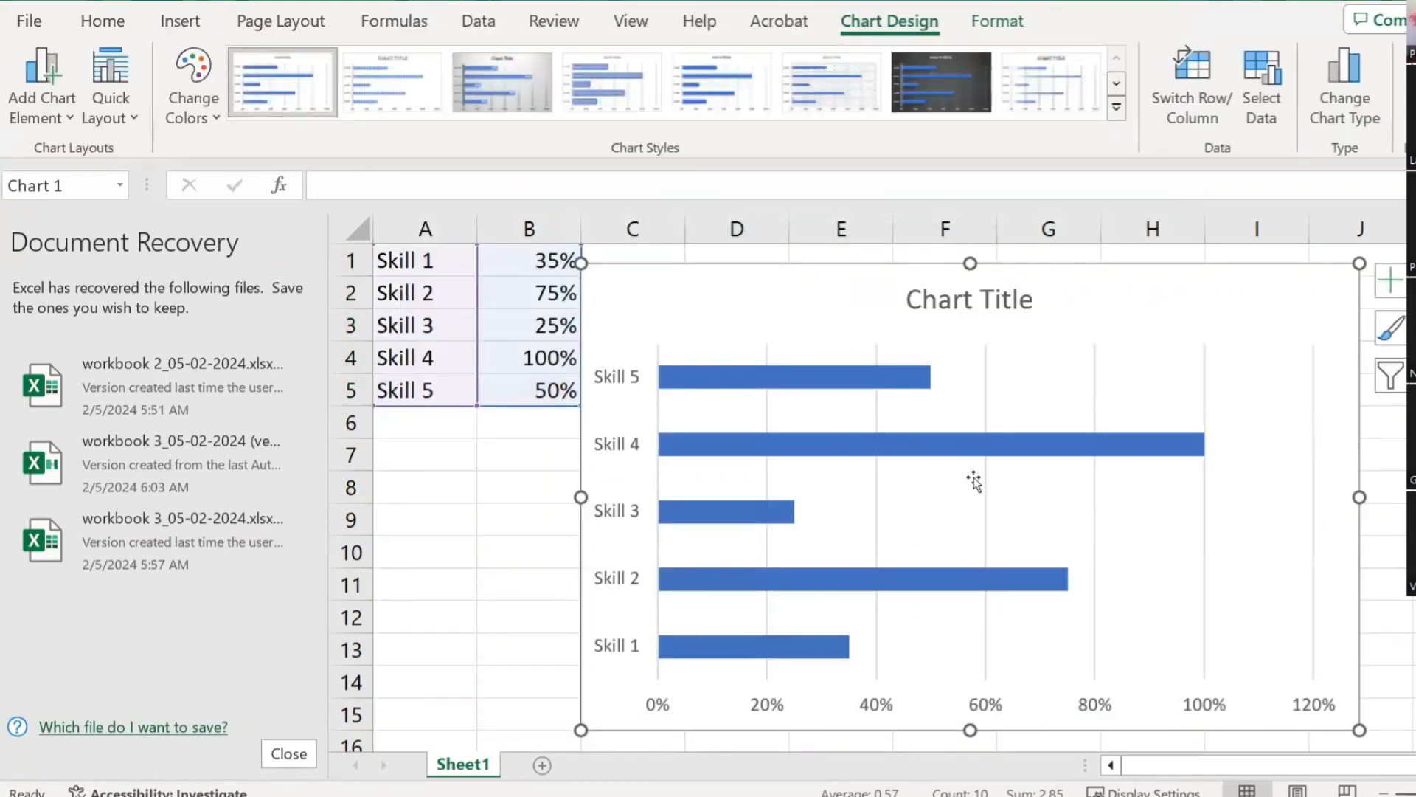
Step: Drag the skills chart down and right, clear of the data
scroll(972, 478, "down", 2)
left_click_drag(971, 265, 1177, 319)
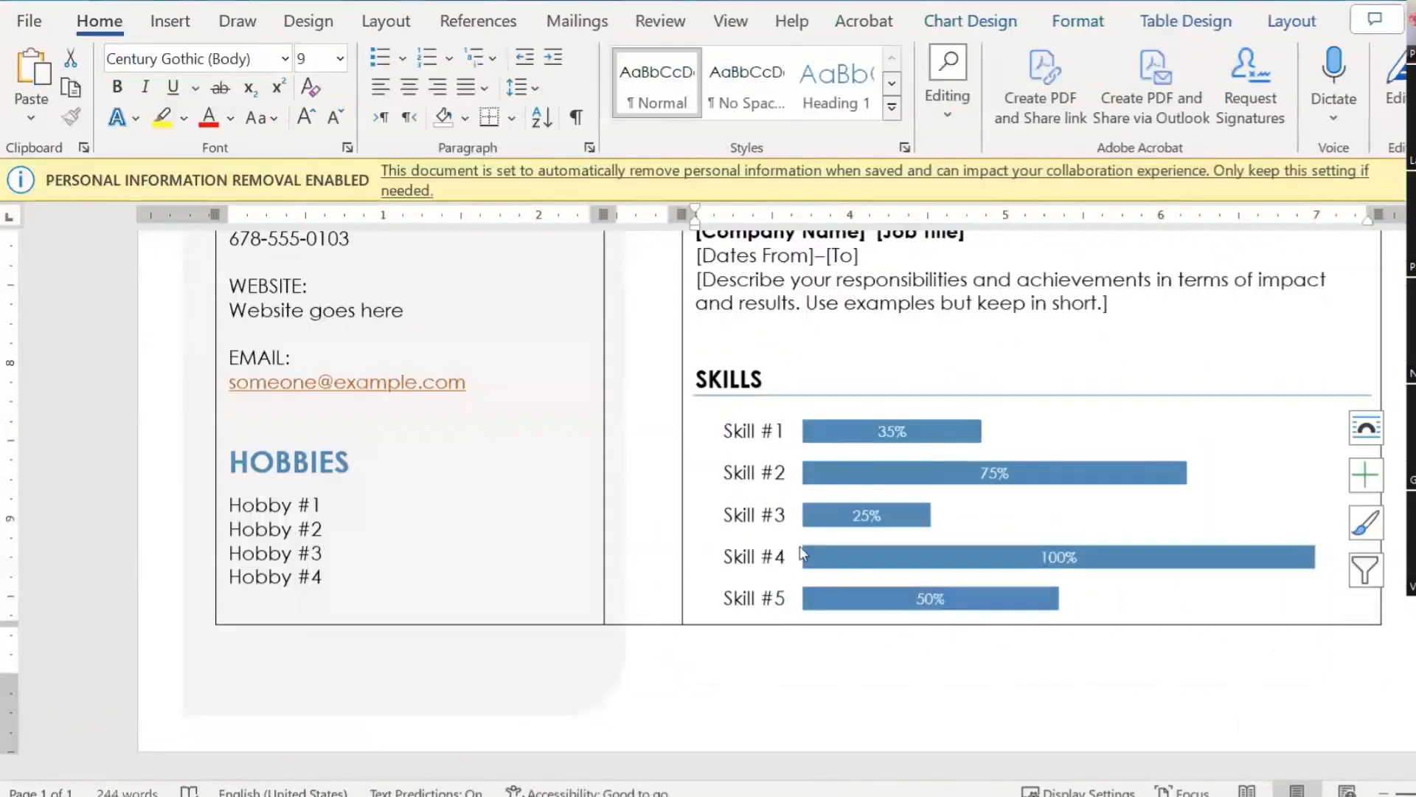
left_click(764, 493)
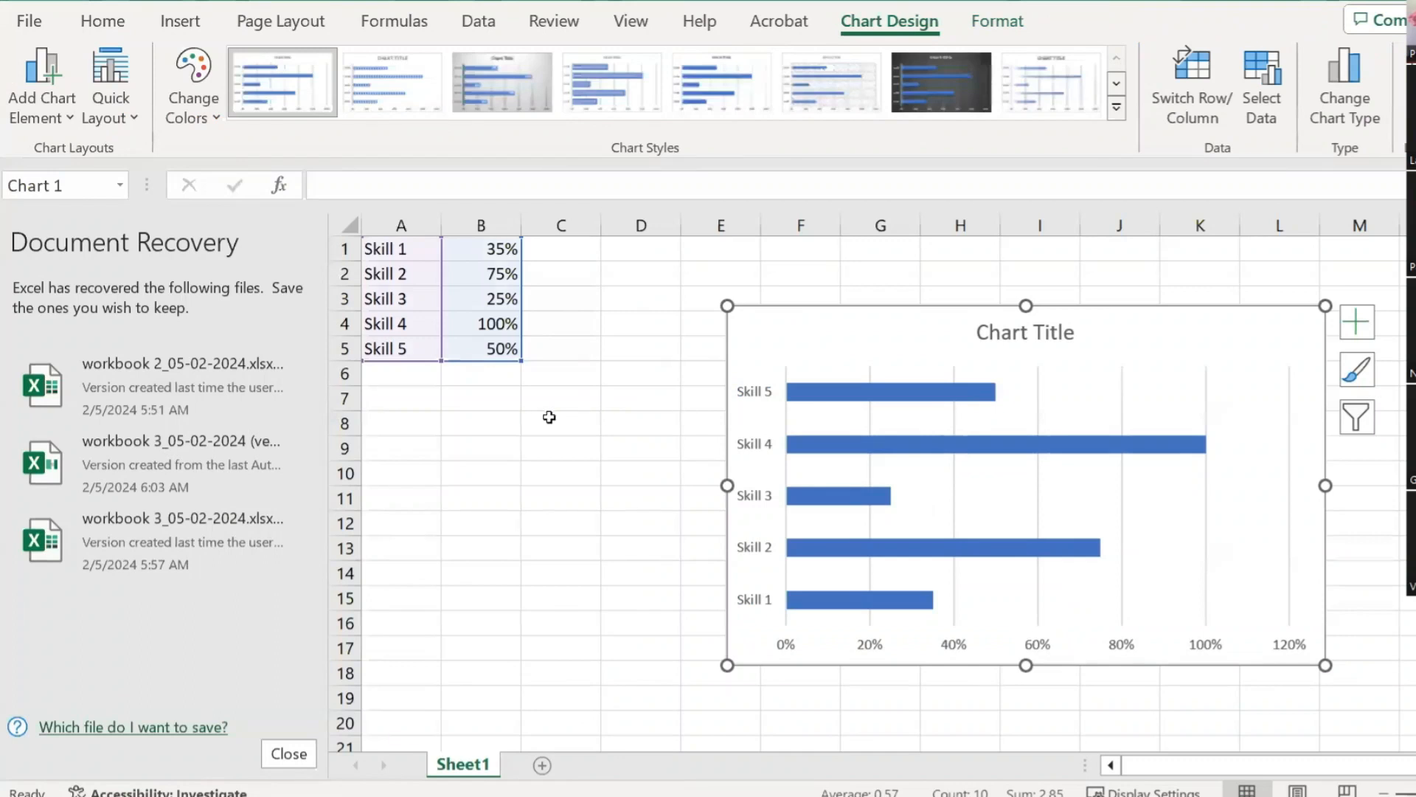
left_click(549, 417)
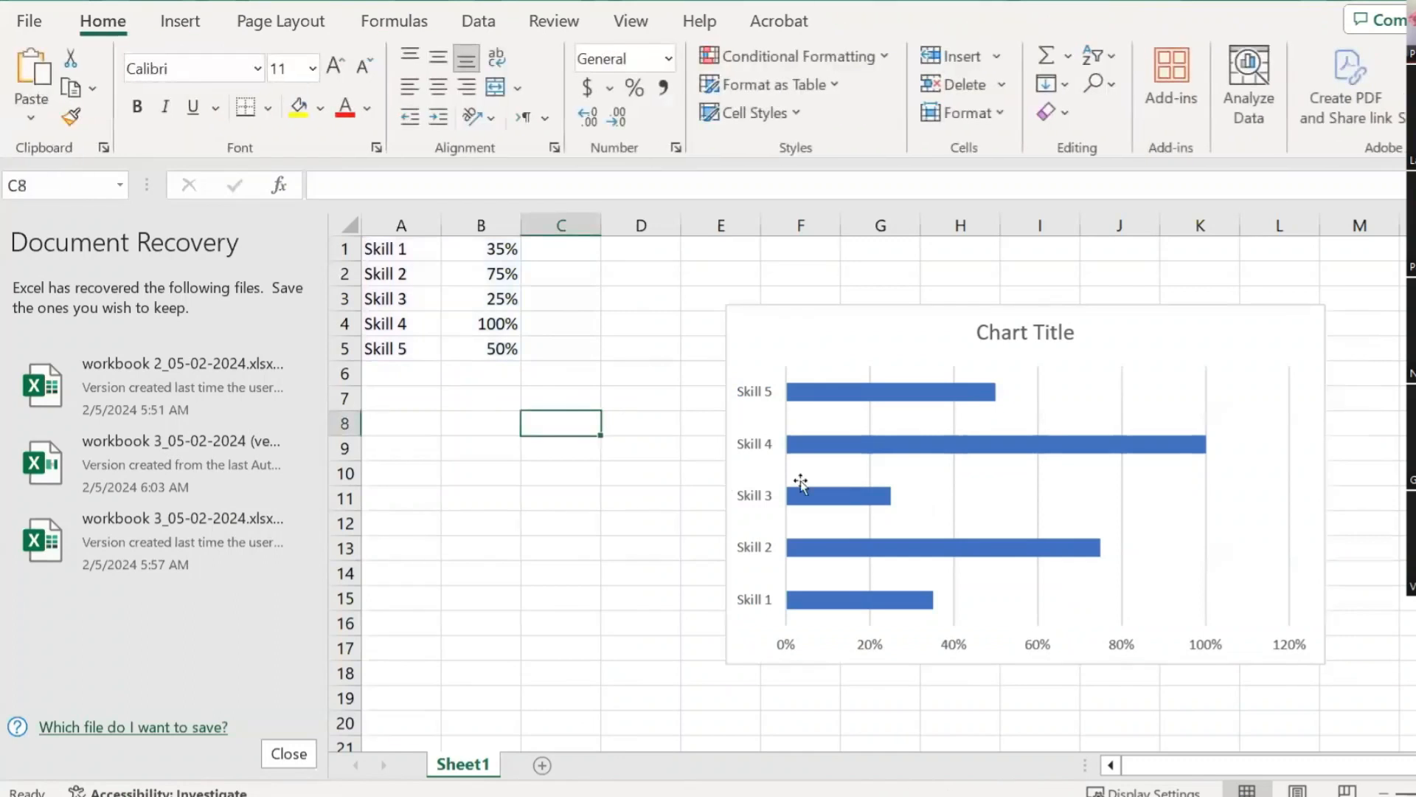
Step: Select rows 1 through 5 holding the skills data
left_click_drag(385, 245, 405, 347)
left_click_drag(411, 247, 533, 347)
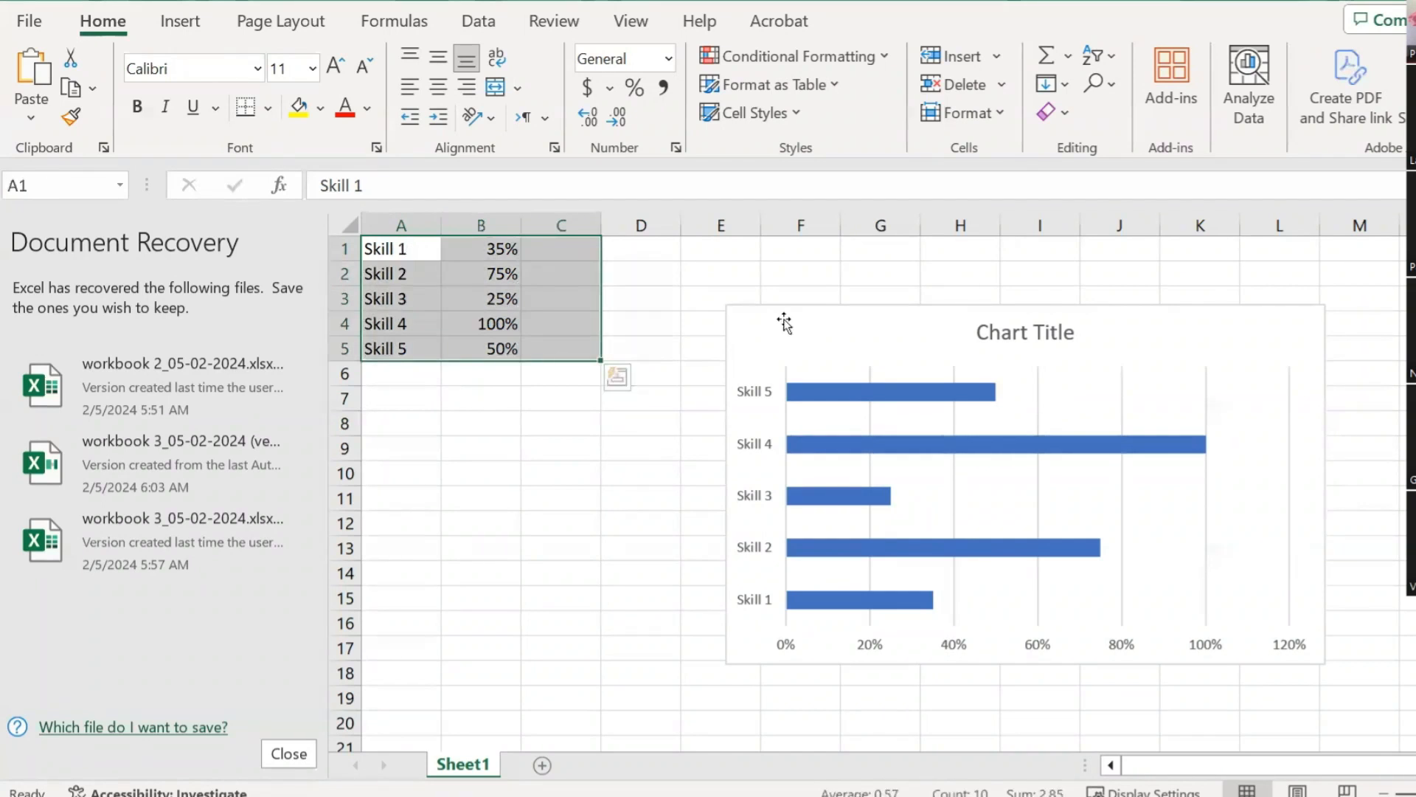
left_click(529, 395)
left_click(343, 252)
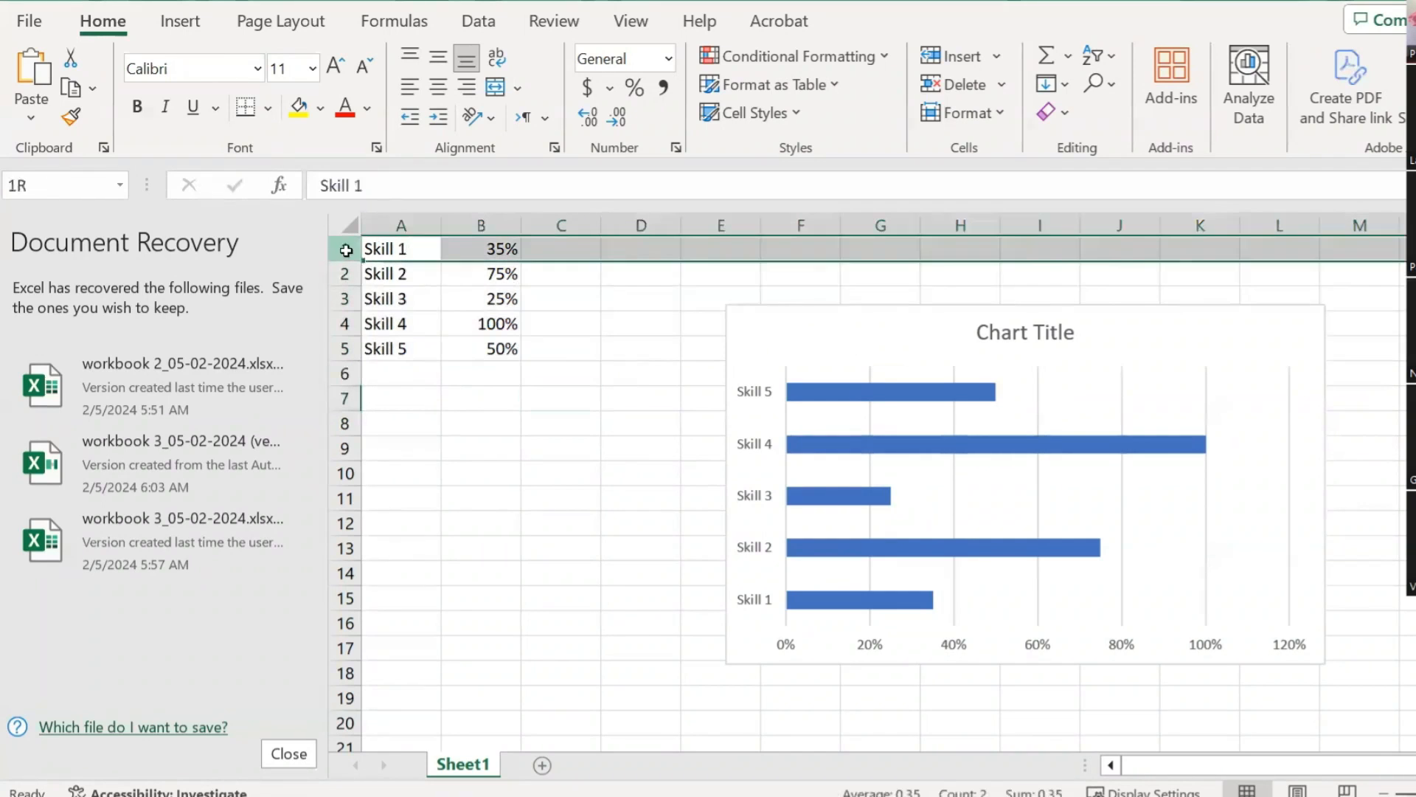
left_click(344, 348, "shift")
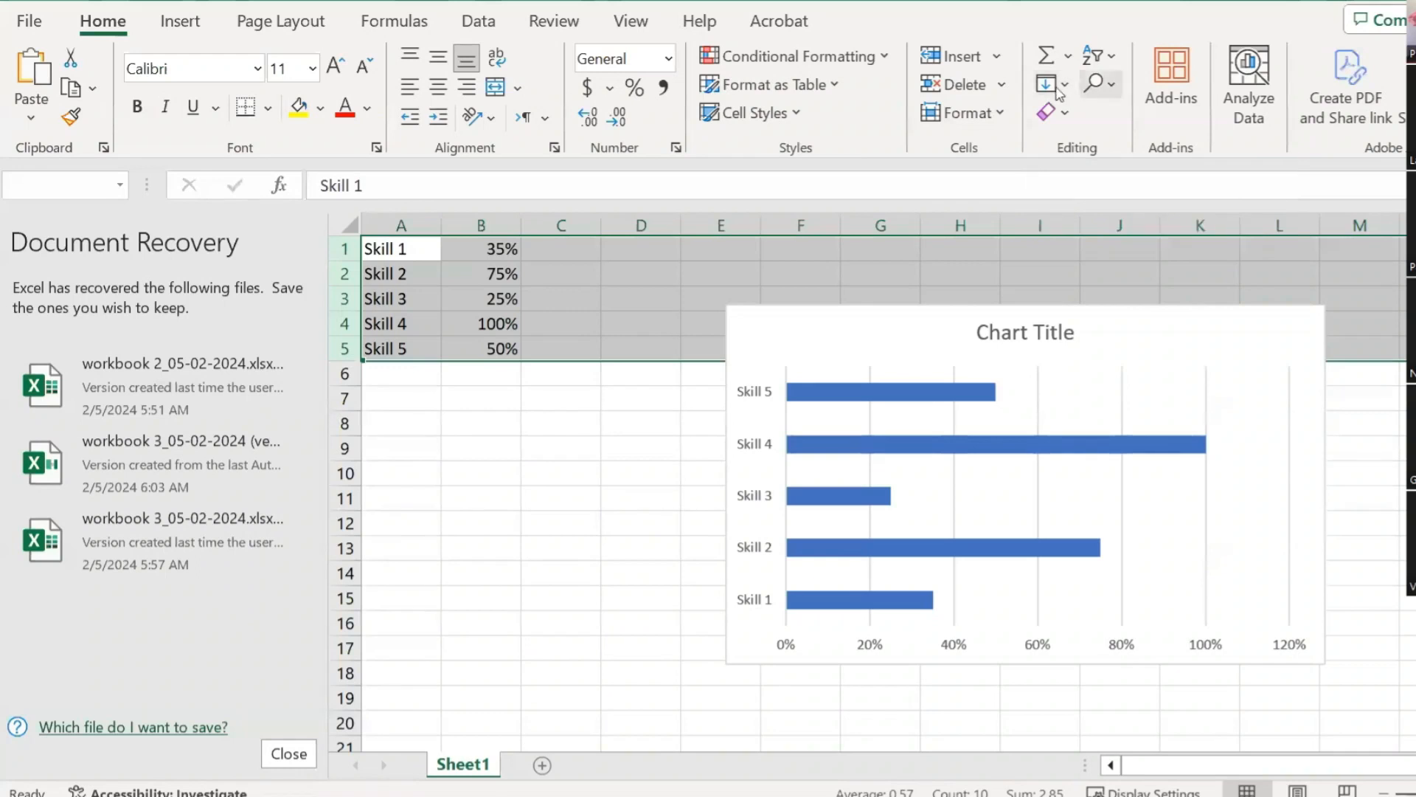
Step: Sort rows 1–5 Z to A so Skill 5 comes first
left_click(1108, 61)
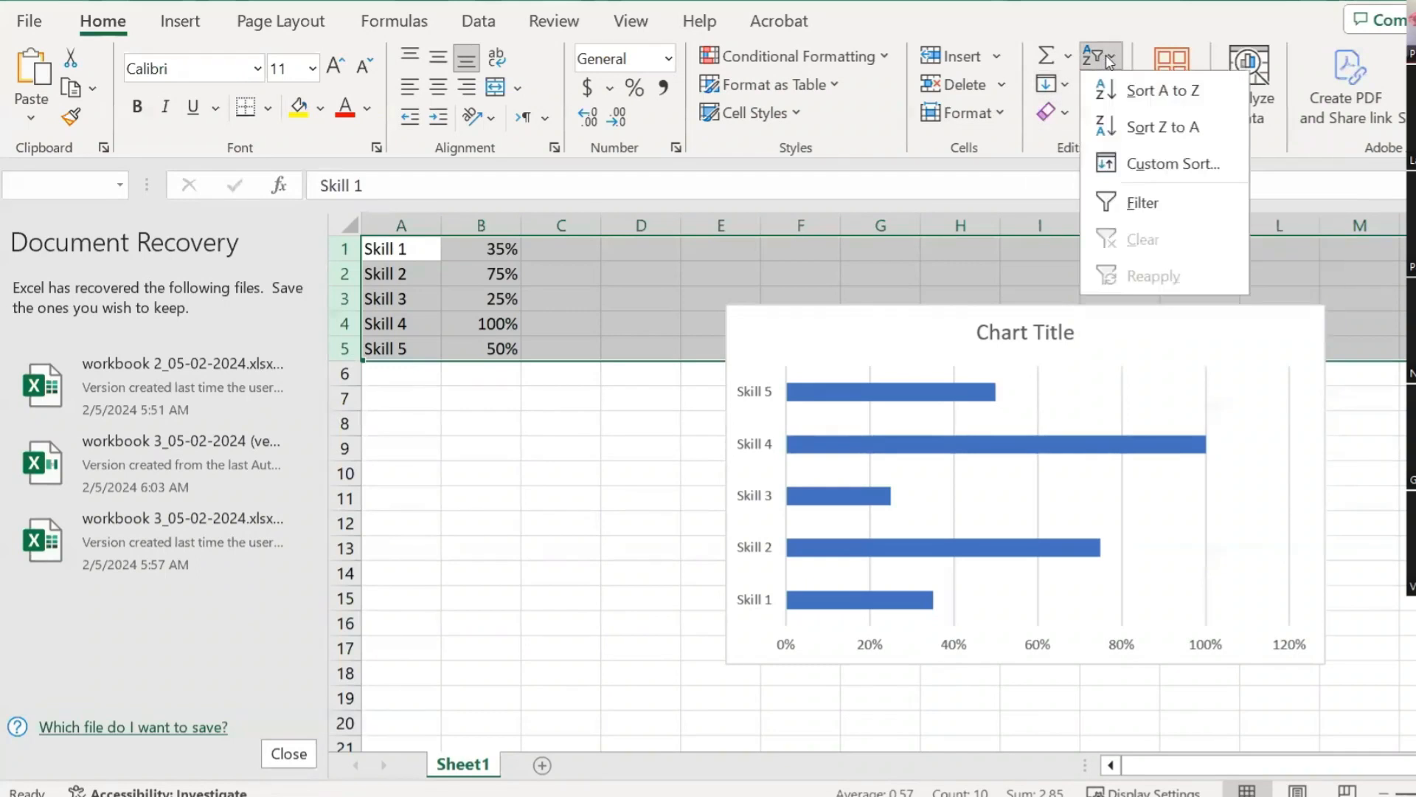
left_click(1141, 128)
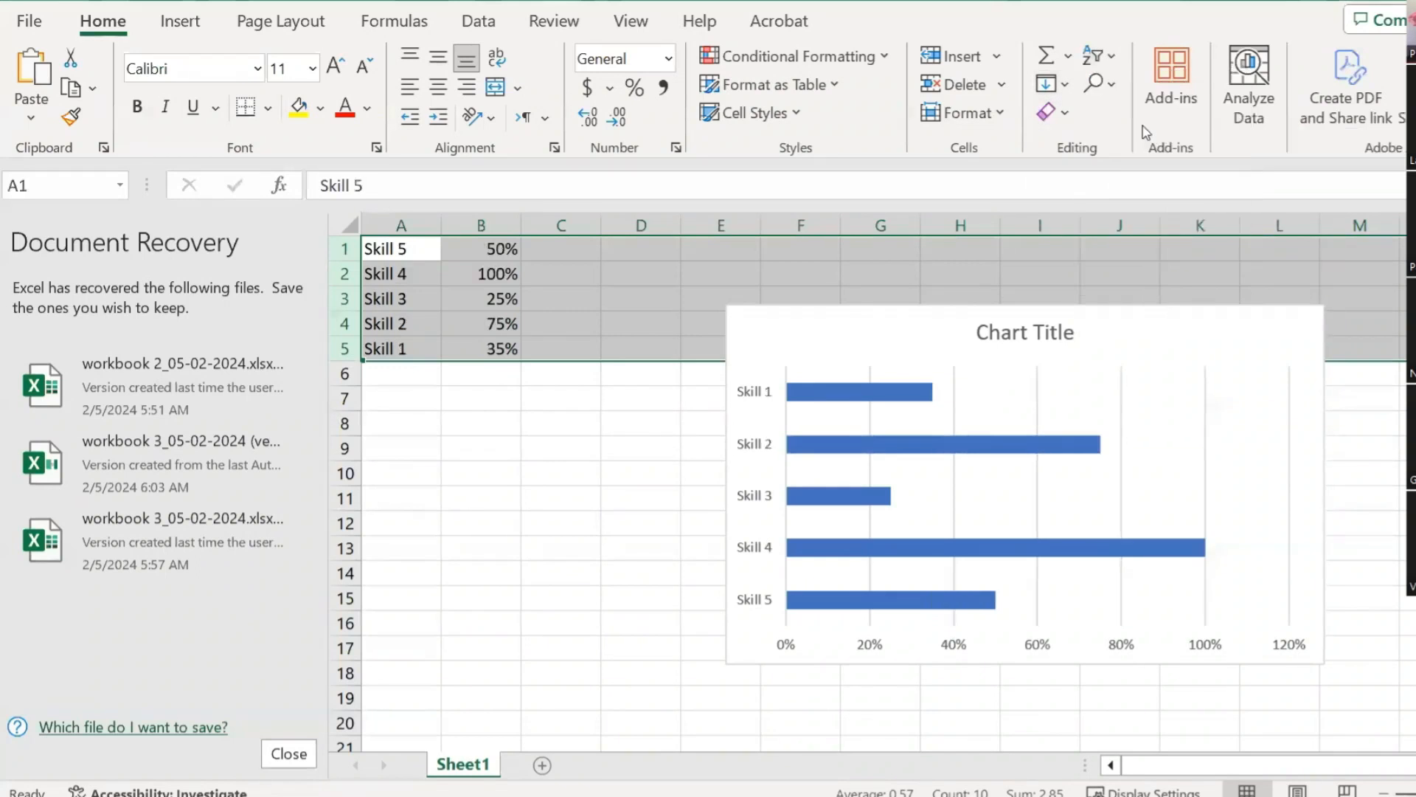
left_click(524, 419)
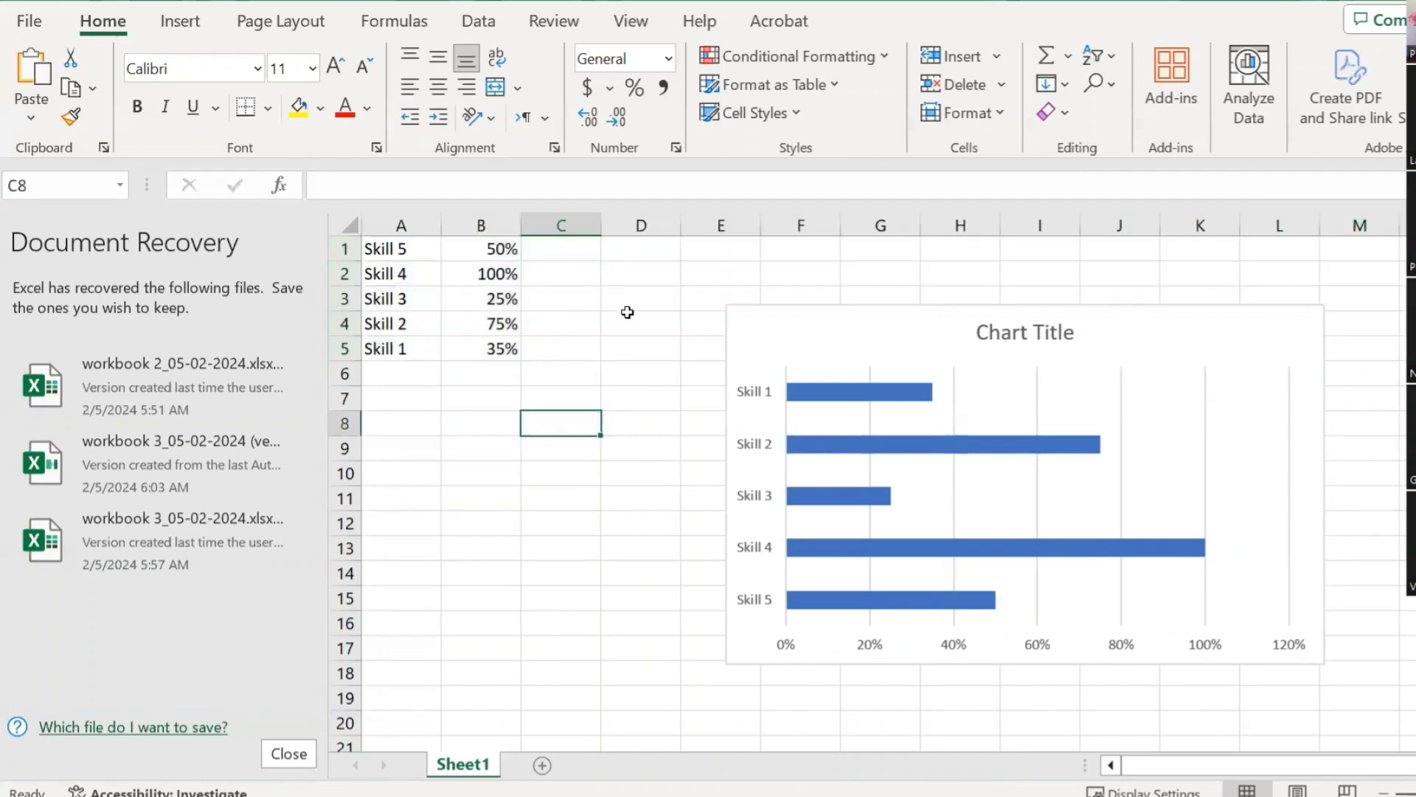
Step: Move the chart up beside the data and delete its Chart Title
left_click(908, 312)
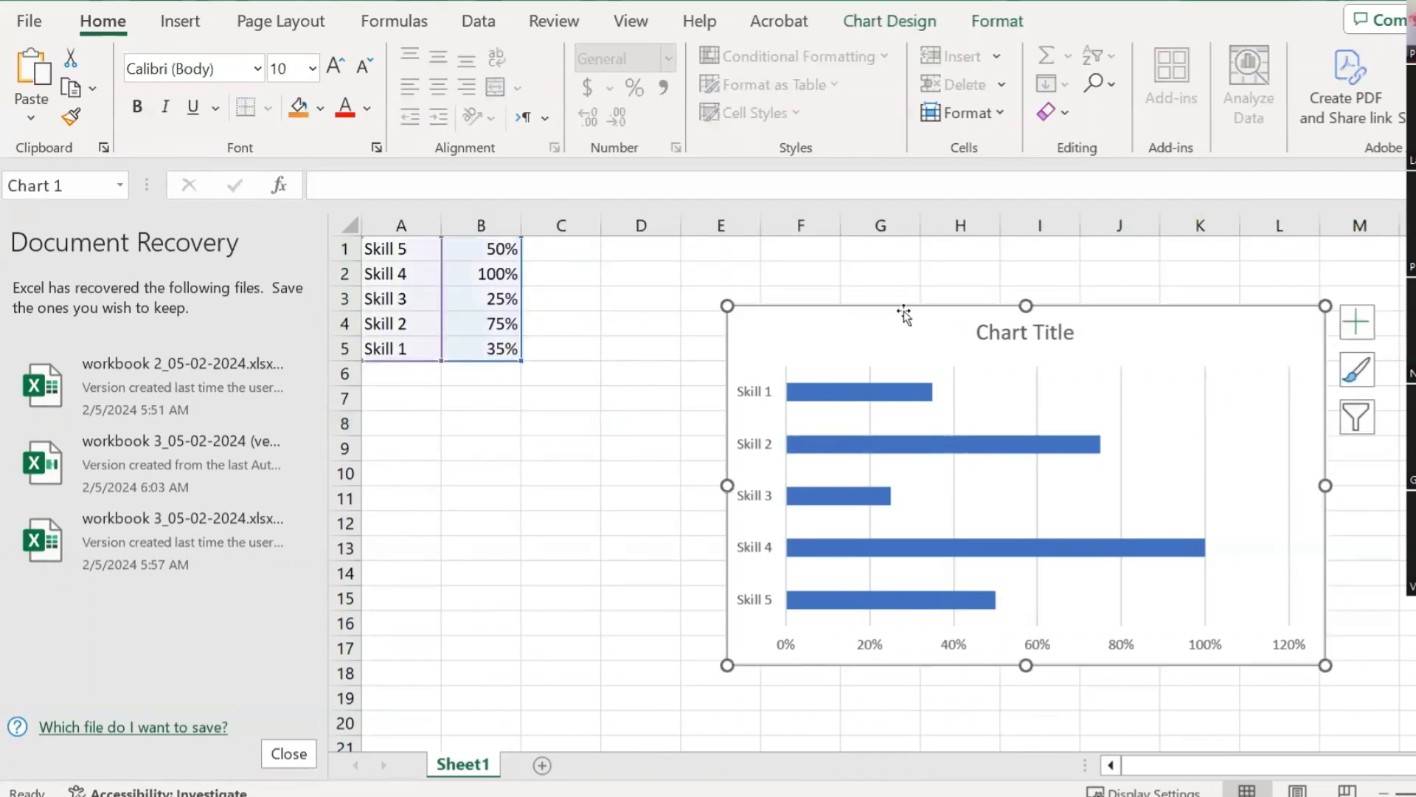
left_click_drag(917, 319, 744, 275)
left_click(856, 299)
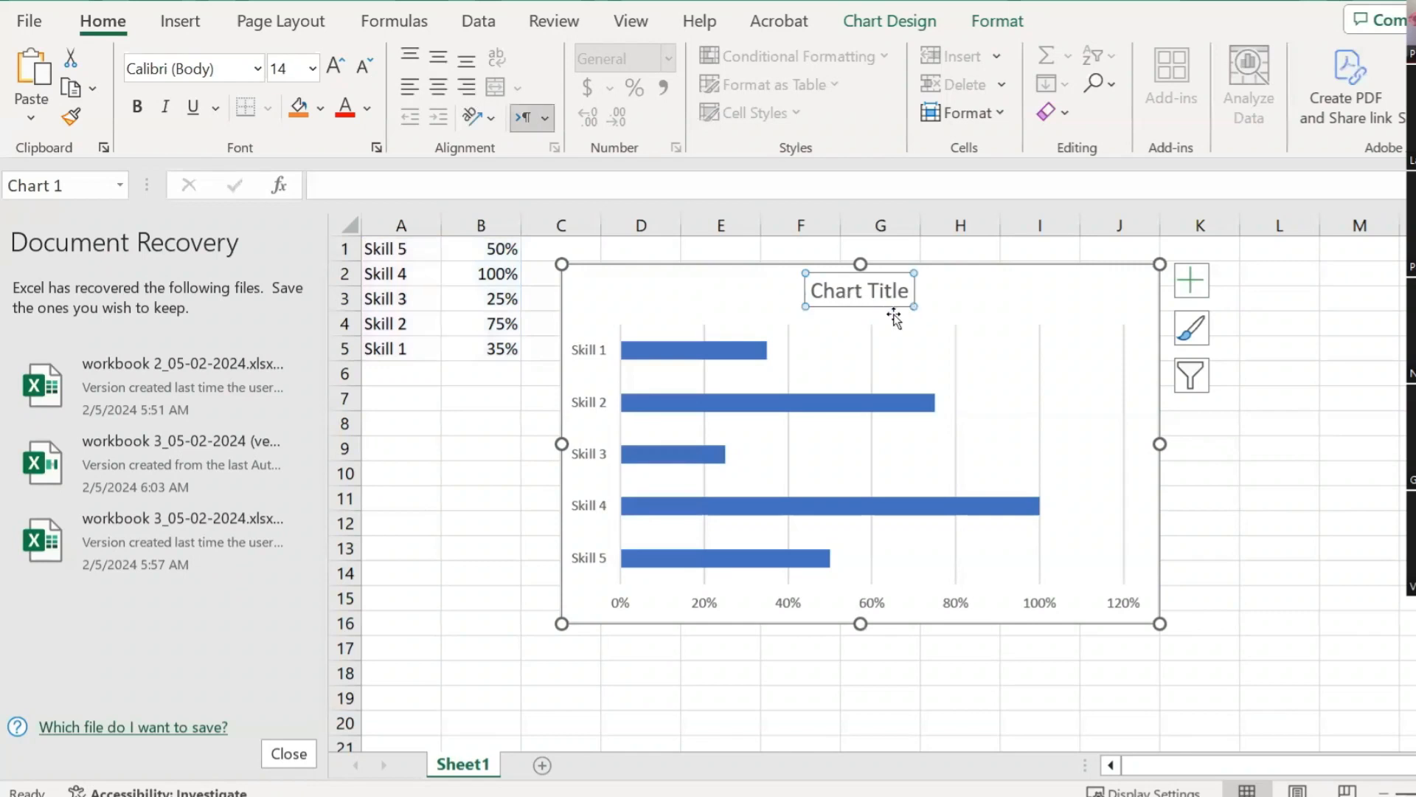
key("Delete")
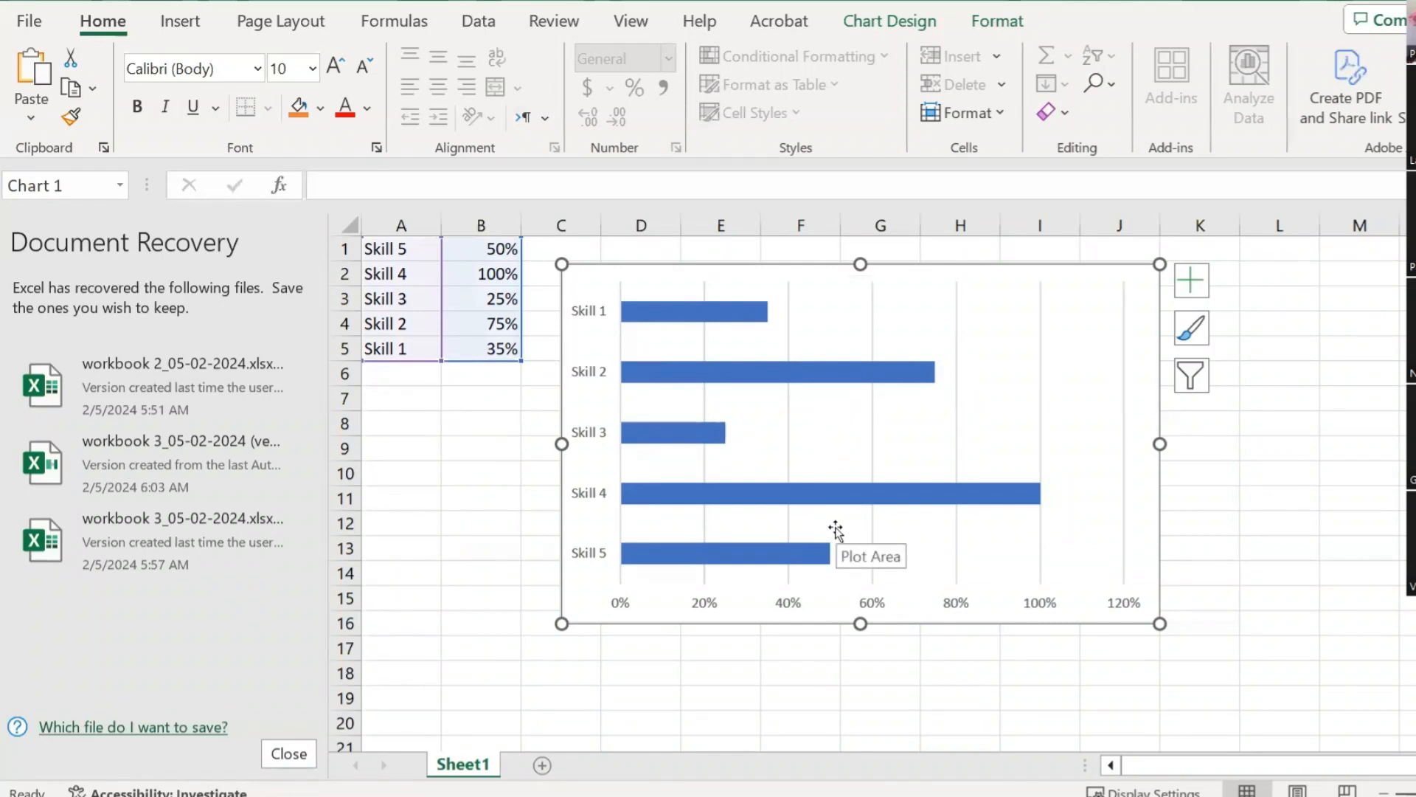
Step: Add percentage data labels to the skill bars
left_click(1188, 286)
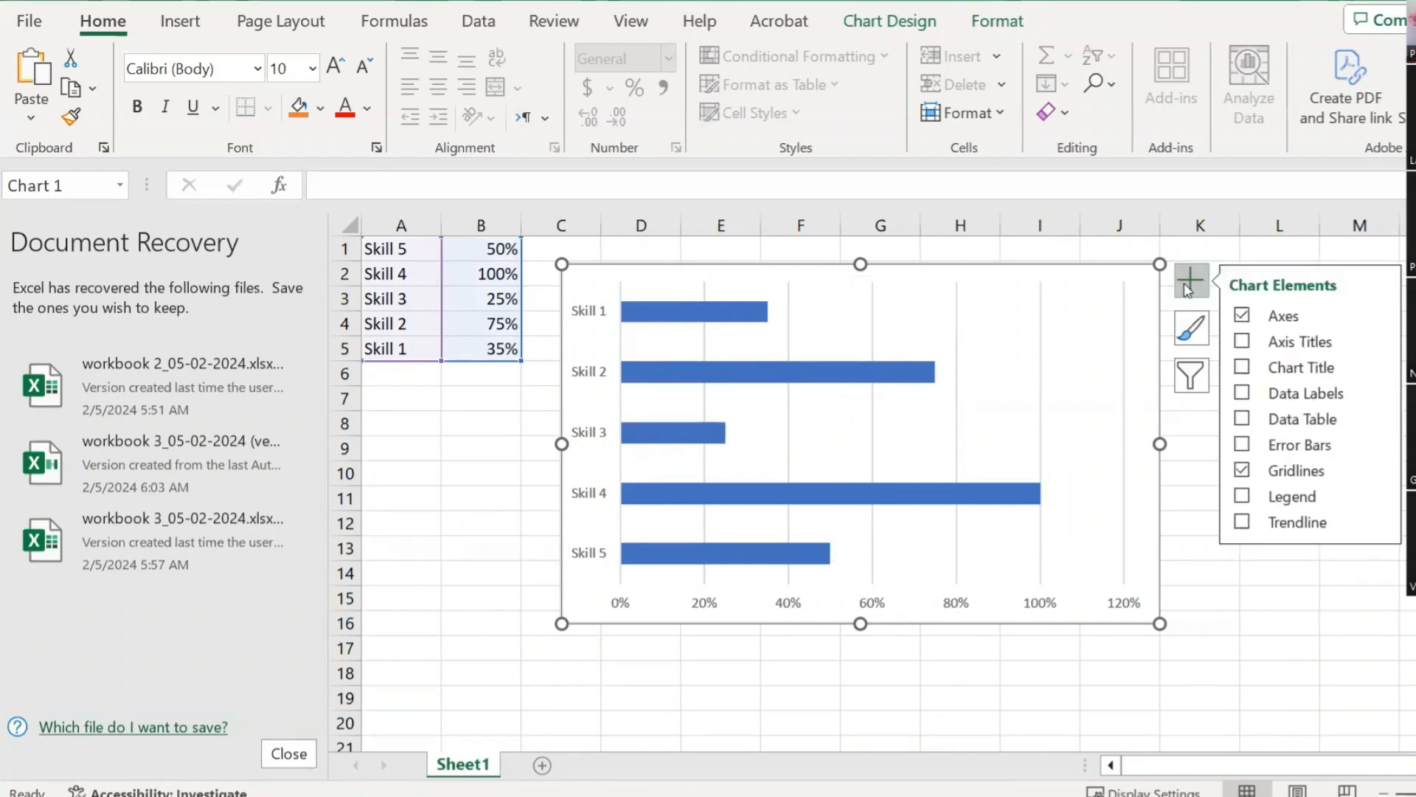
left_click(1246, 397)
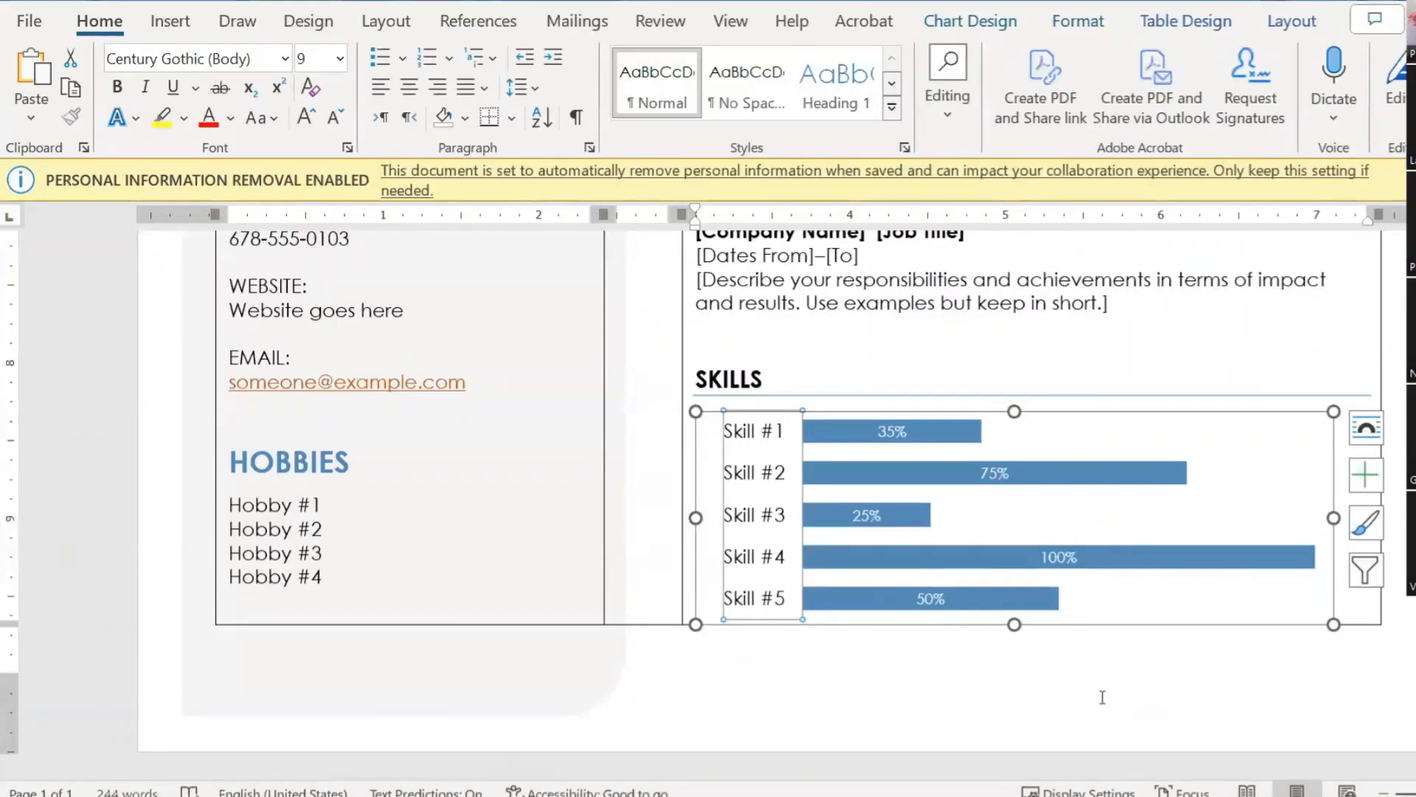
left_click(1102, 697)
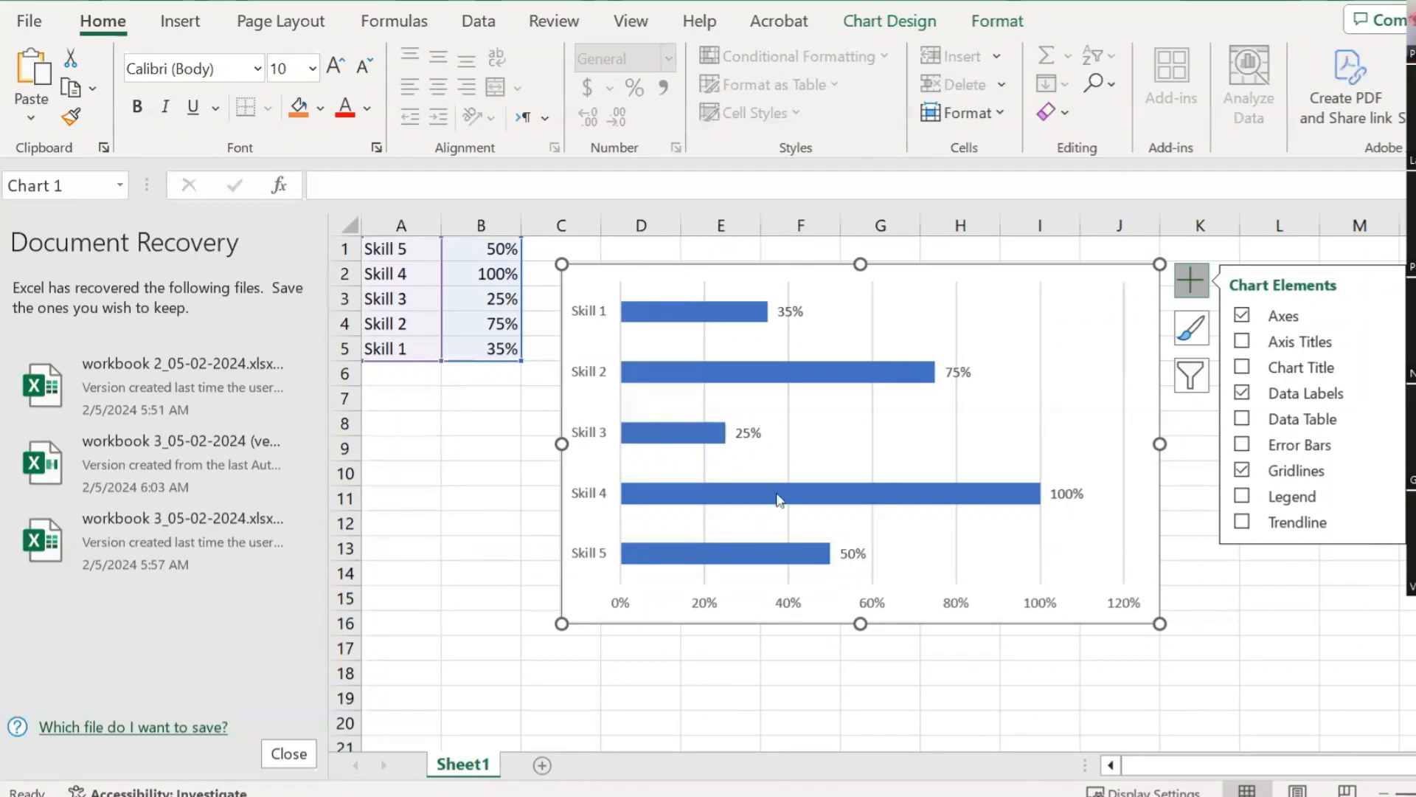
Step: Delete the chart's horizontal 0%–120% percentage axis
left_click(711, 605)
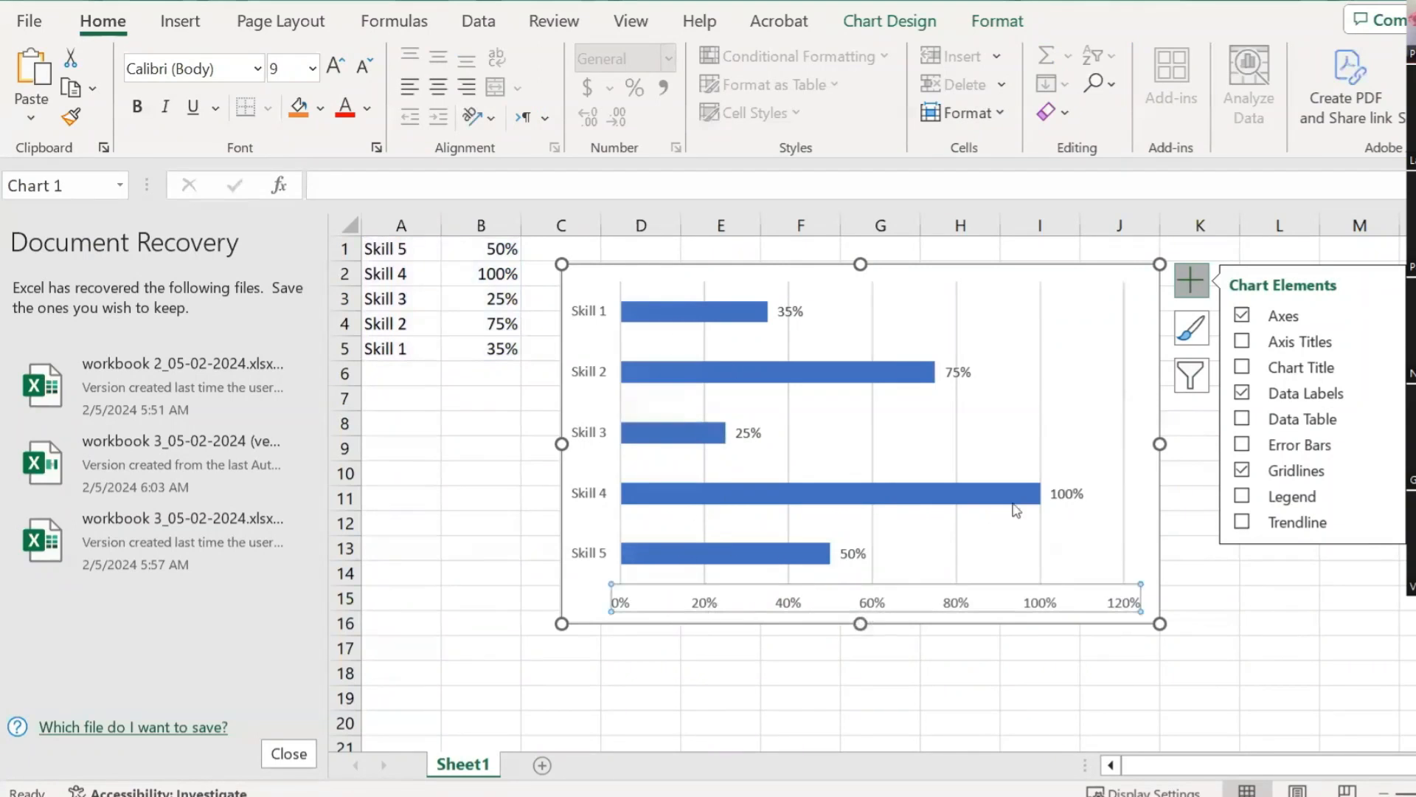
left_click(1244, 320)
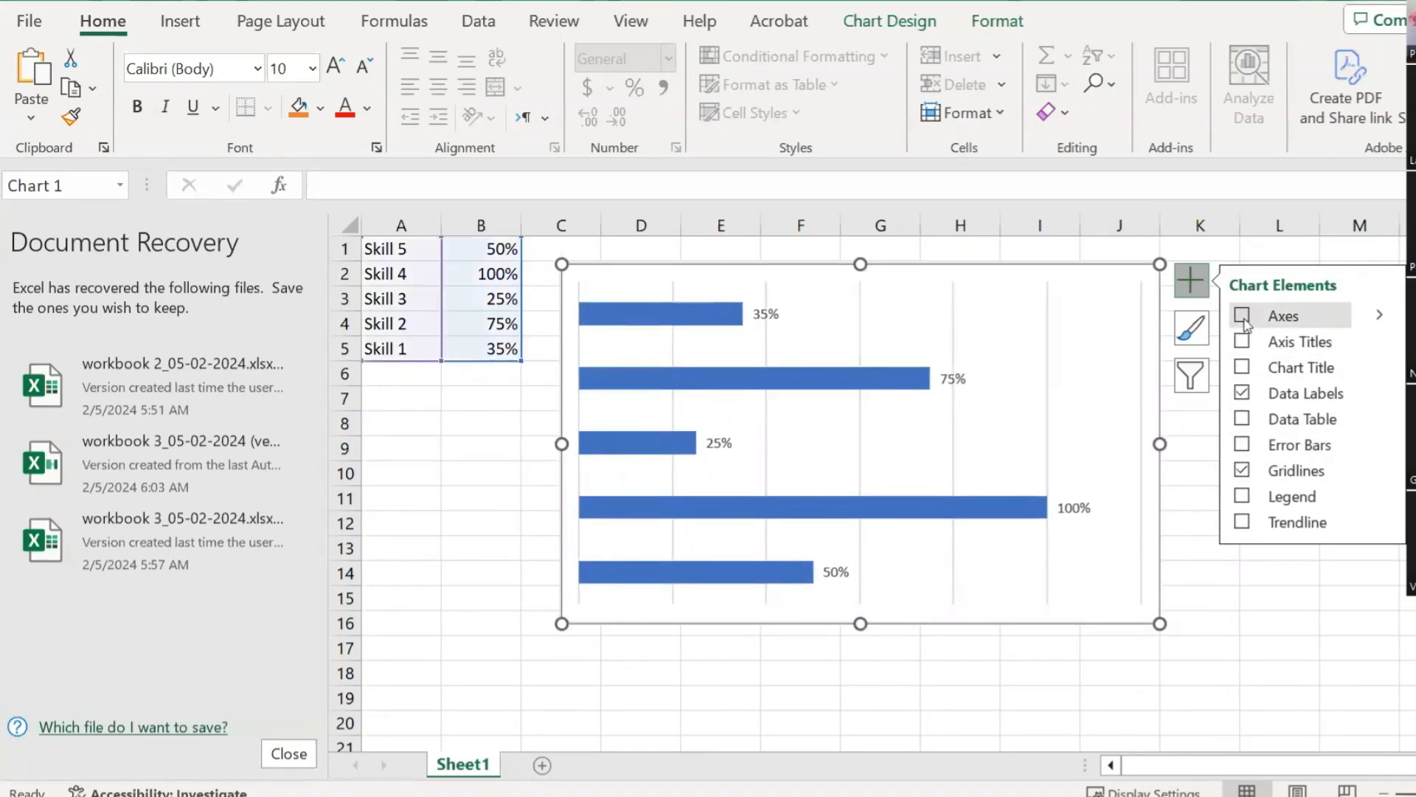
left_click(1244, 317)
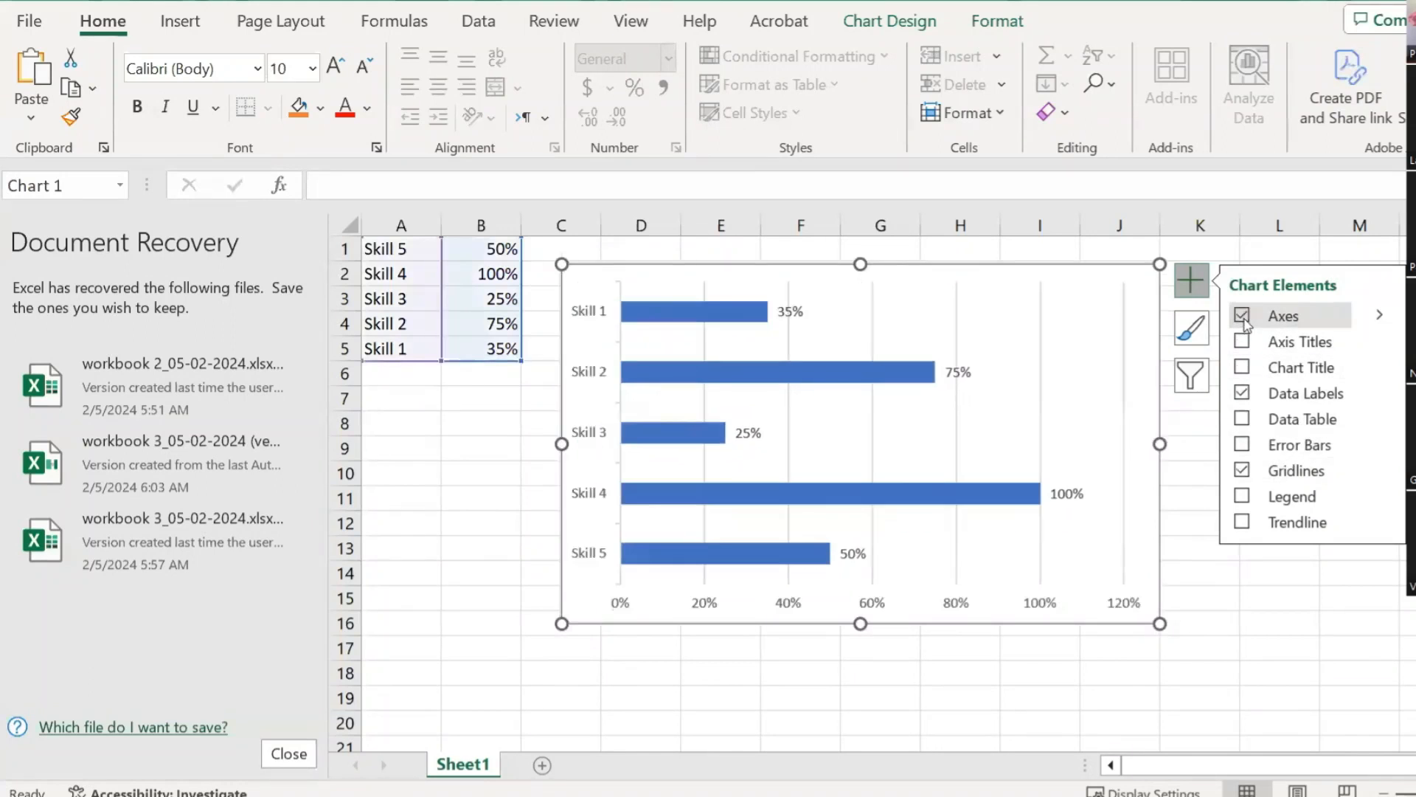
left_click(892, 605)
key("Delete")
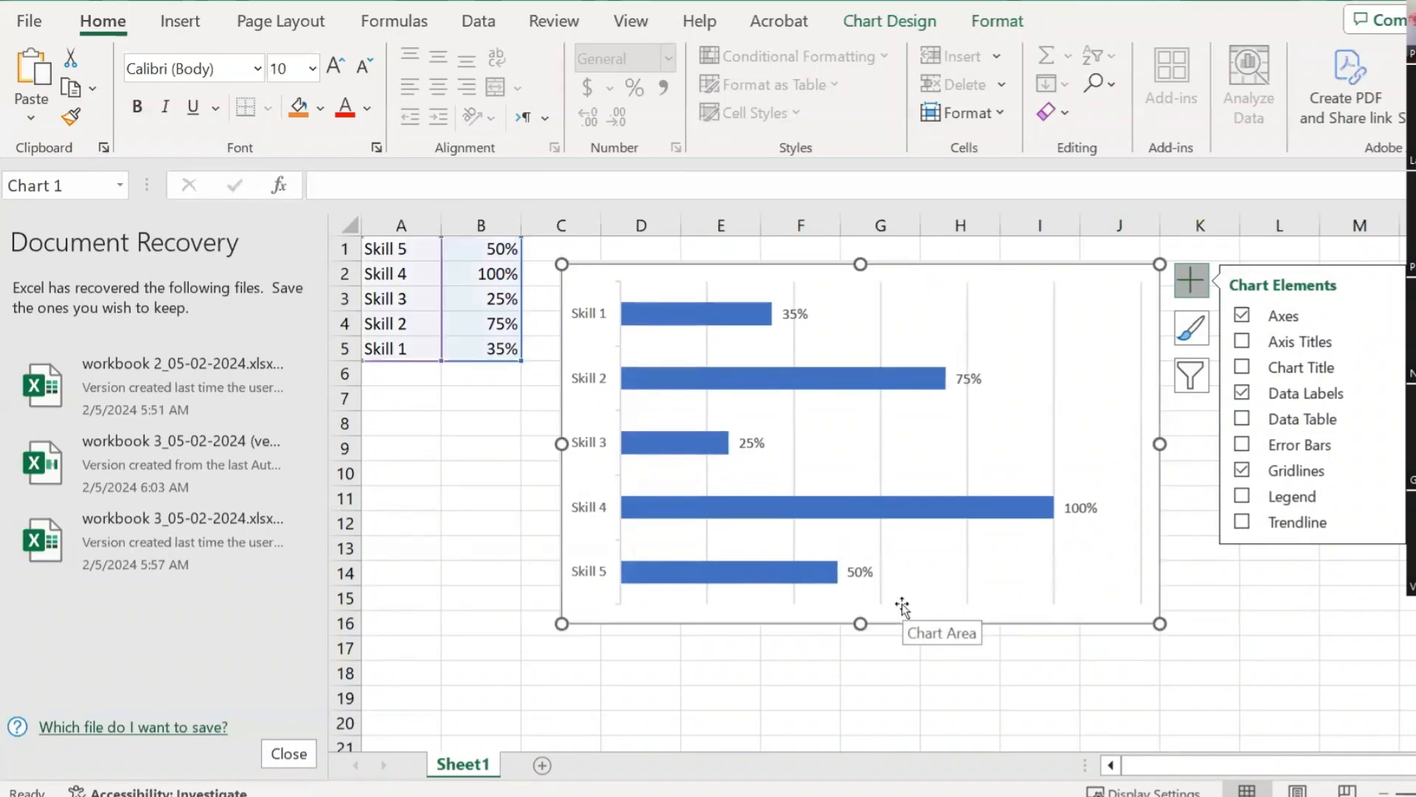
left_click(1260, 613)
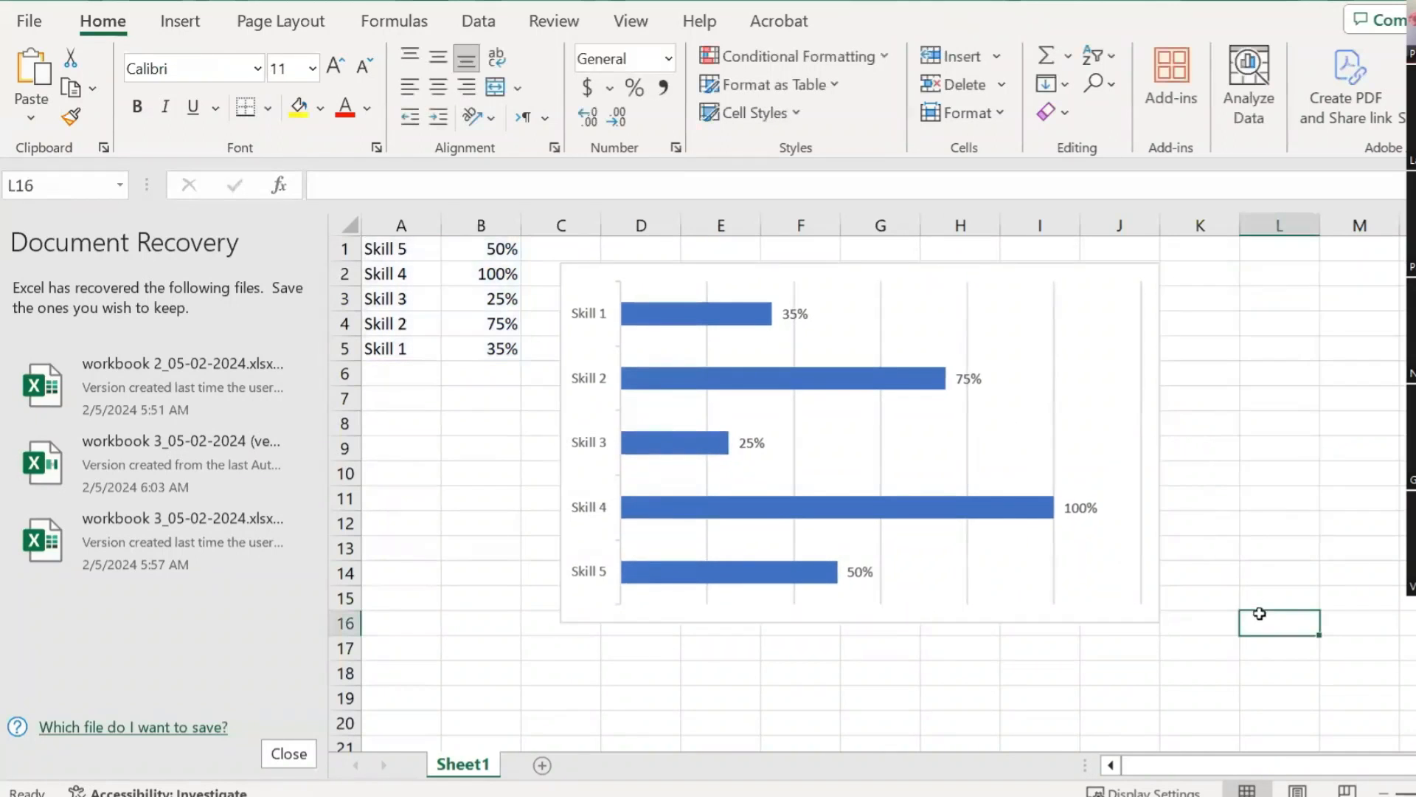
Step: Save the workbook as 'Skills chart' in the D: drive's February 2024 training program folder
key("ctrl+s")
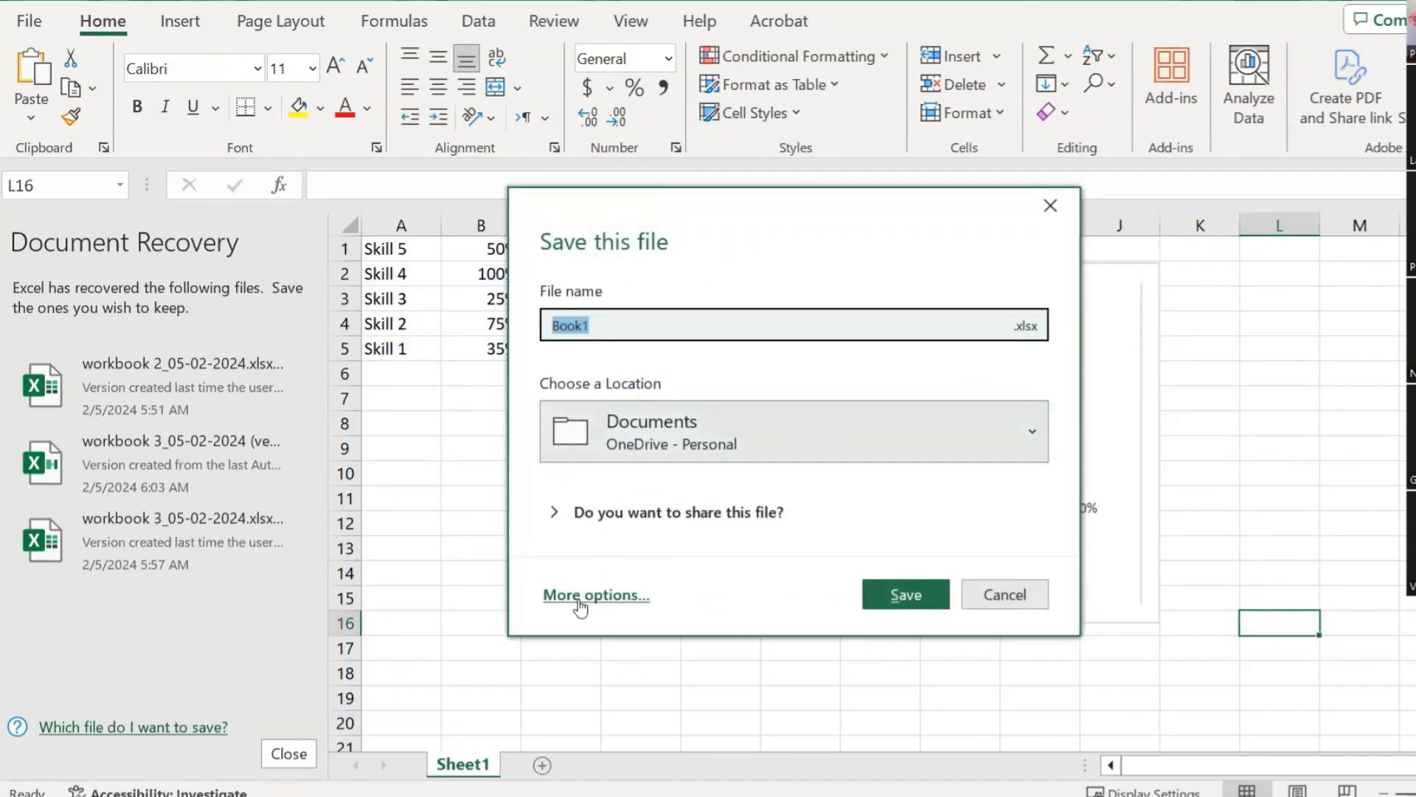
left_click(597, 595)
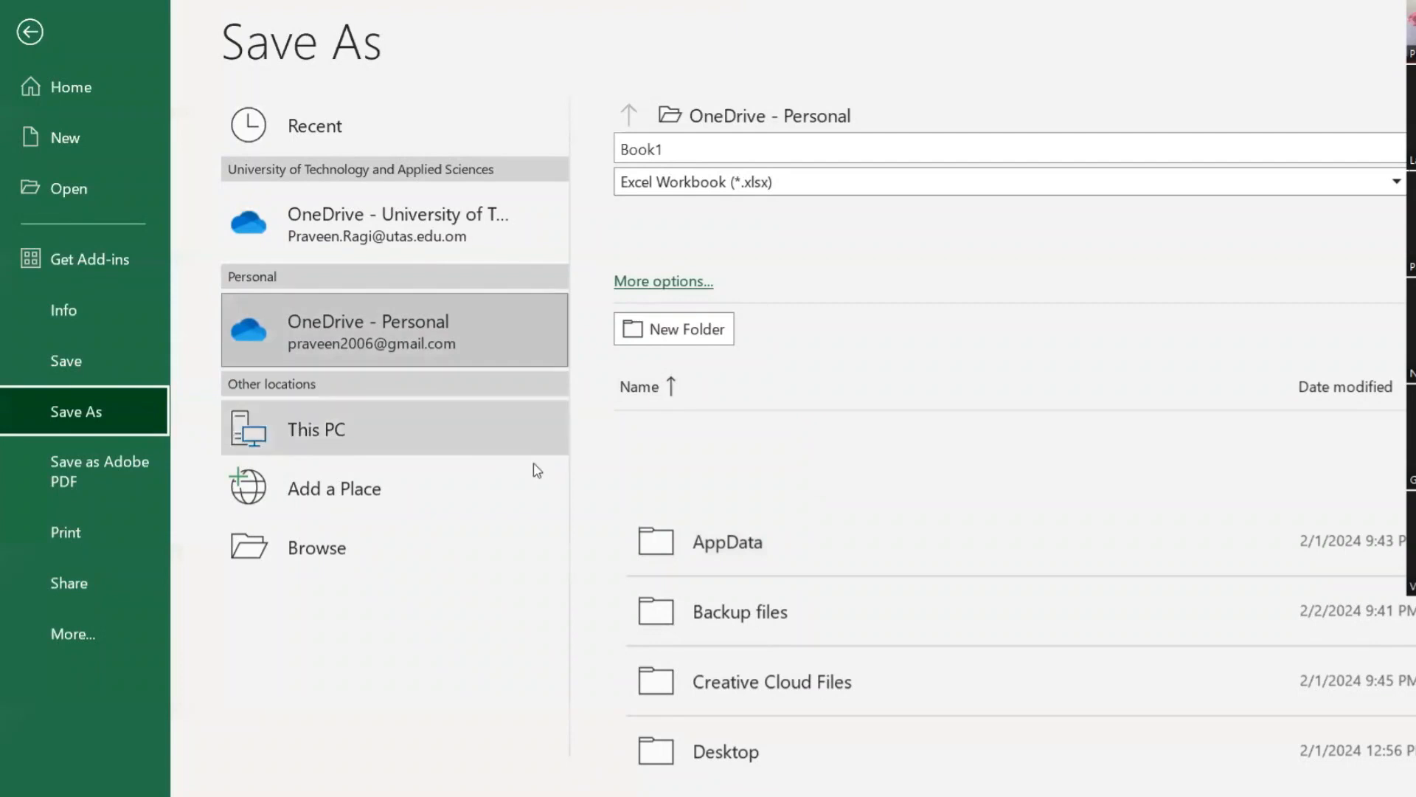
double_click(463, 441)
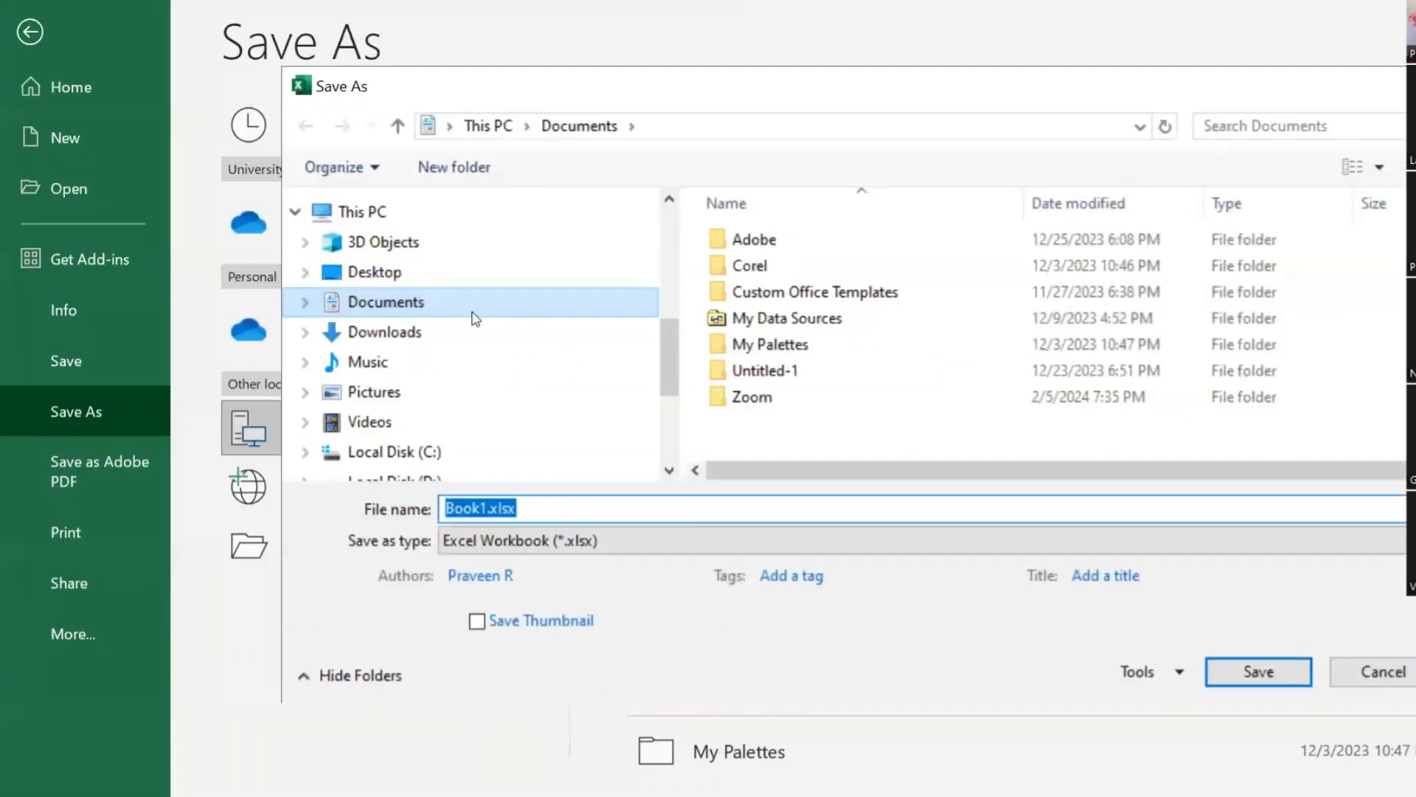
scroll(199, 205, "down", 2)
left_click(427, 264)
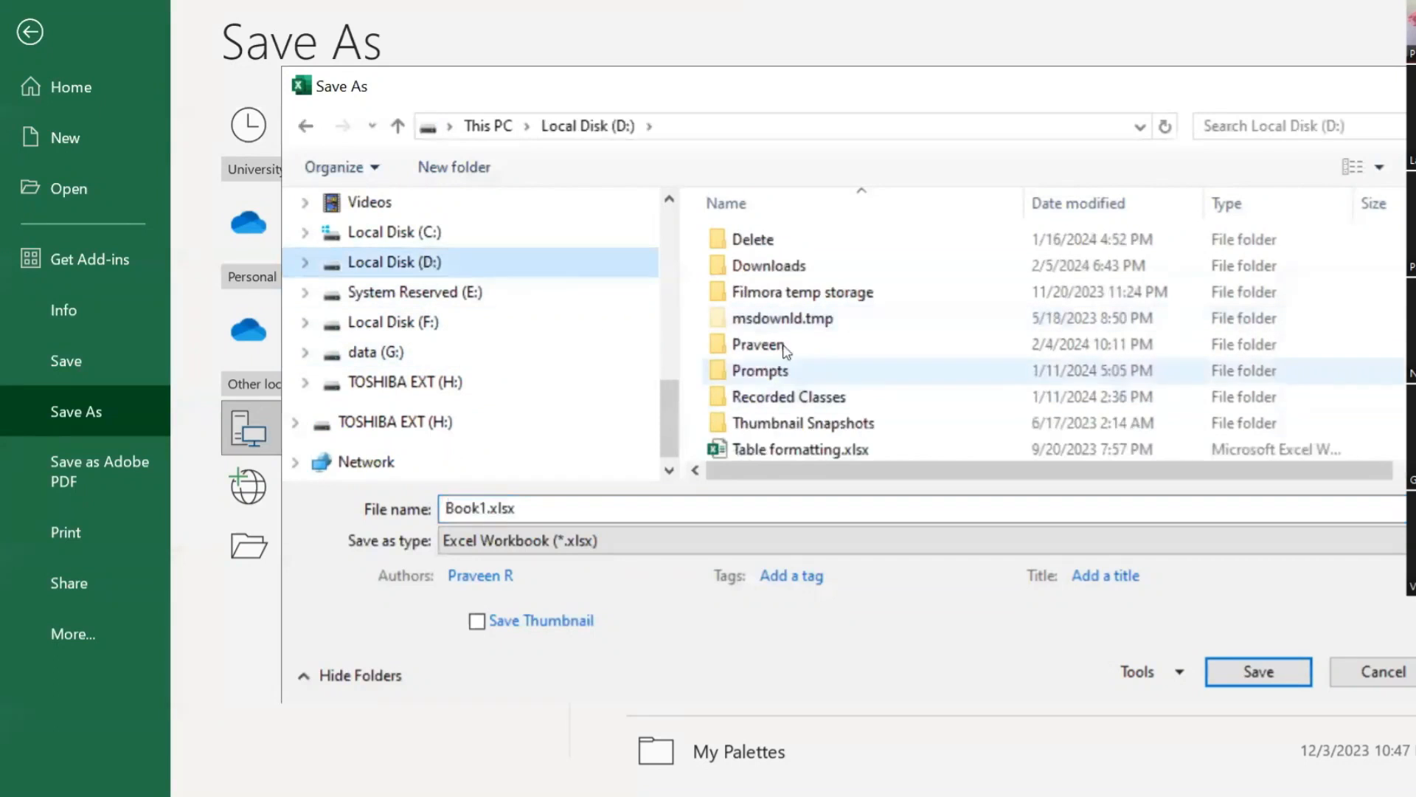
double_click(759, 345)
double_click(819, 319)
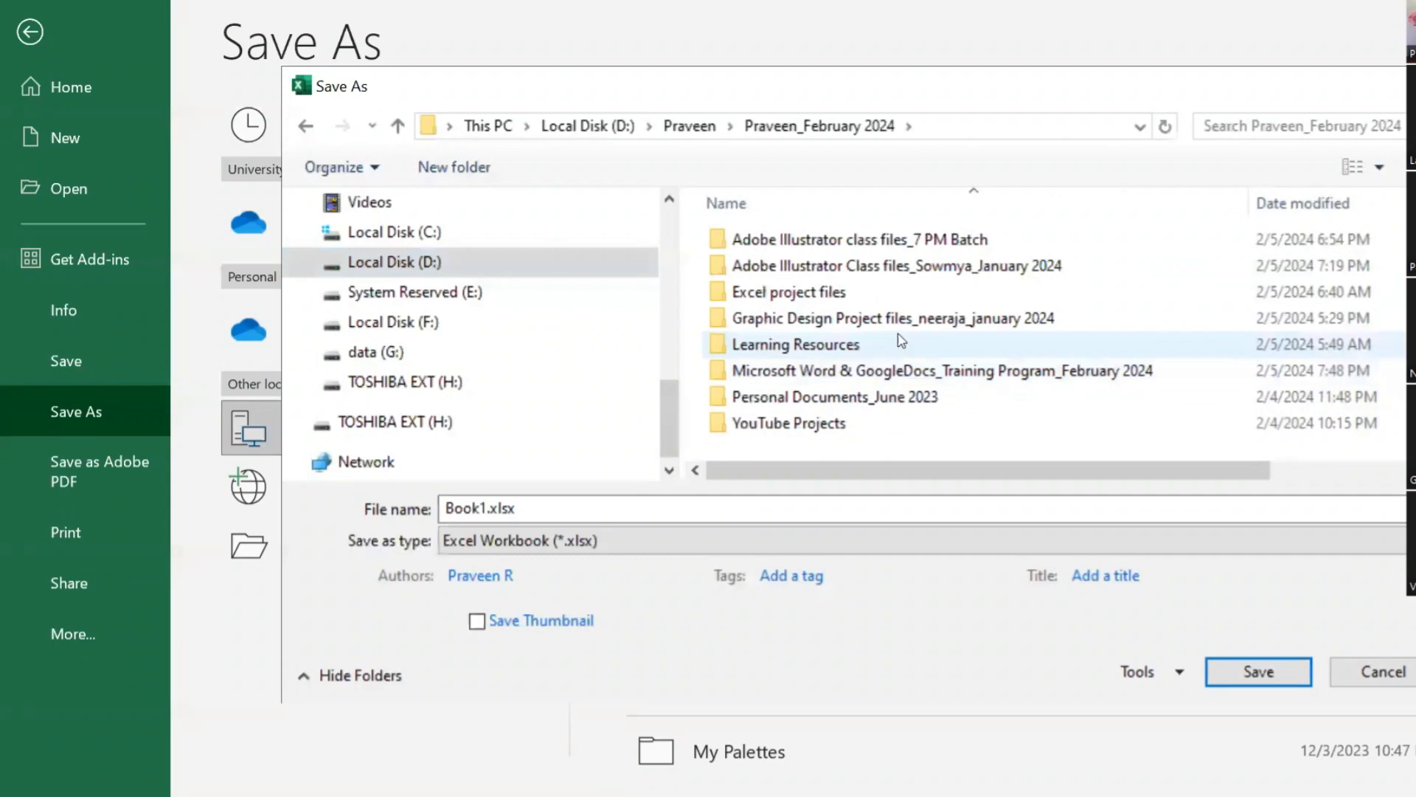
double_click(870, 370)
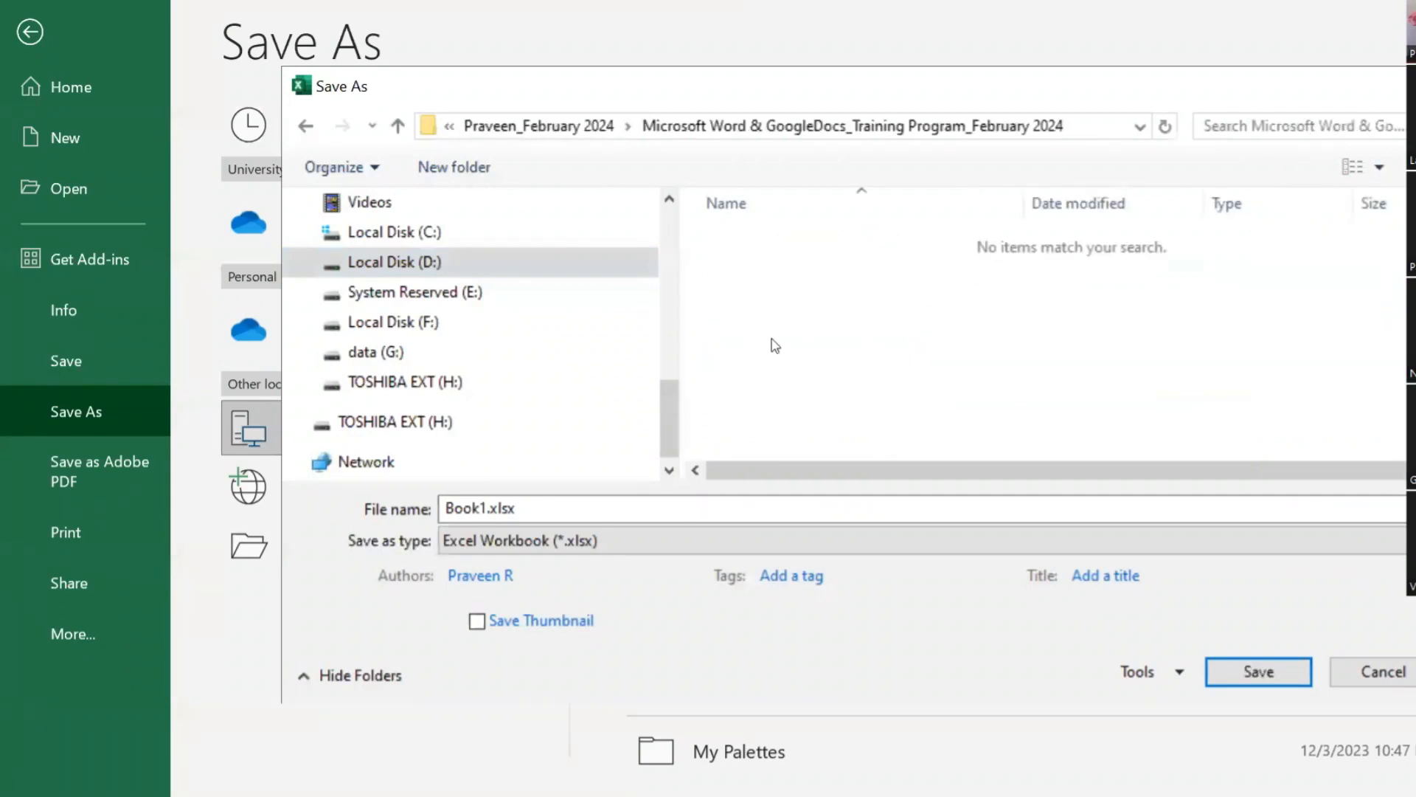
left_click(517, 509)
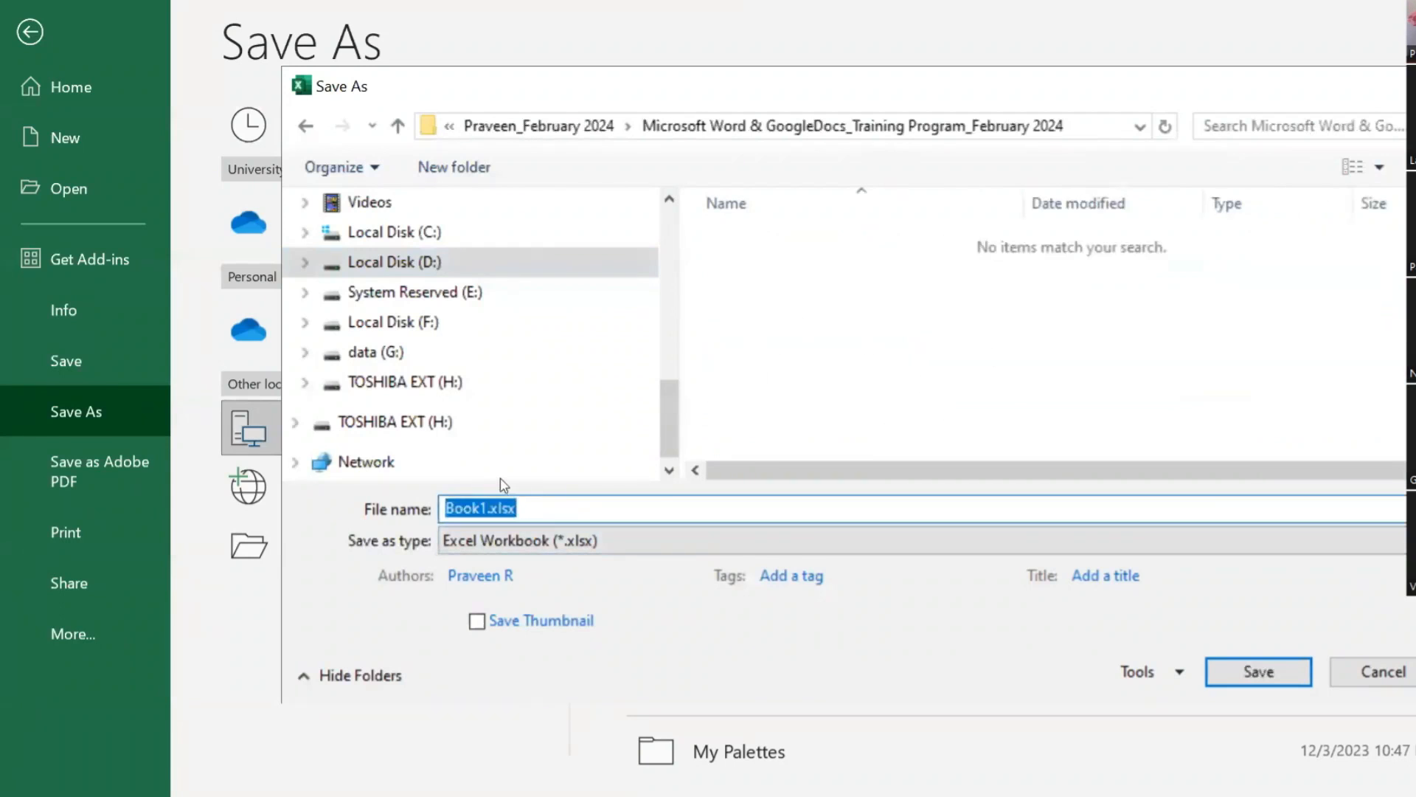
type("Skil")
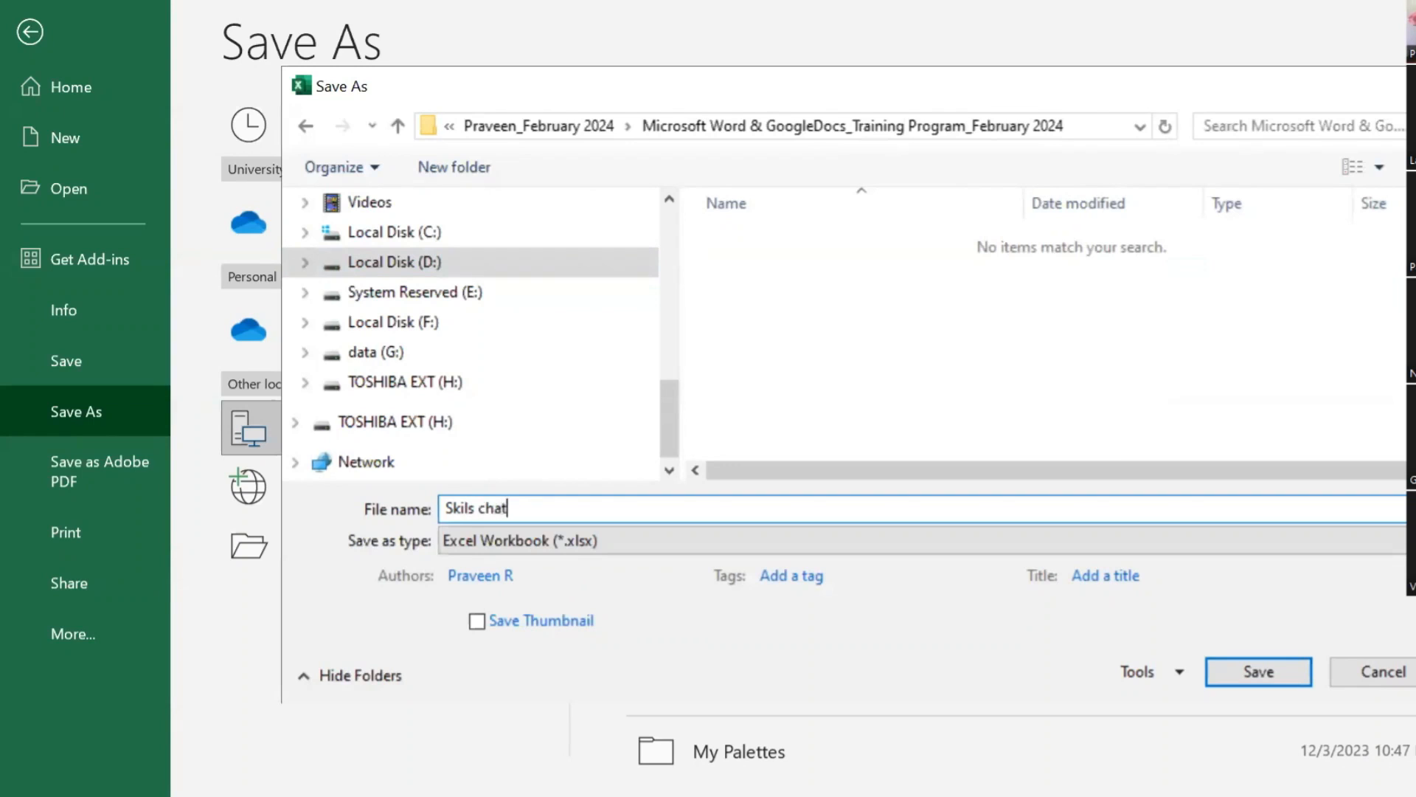
type("l")
key("Return")
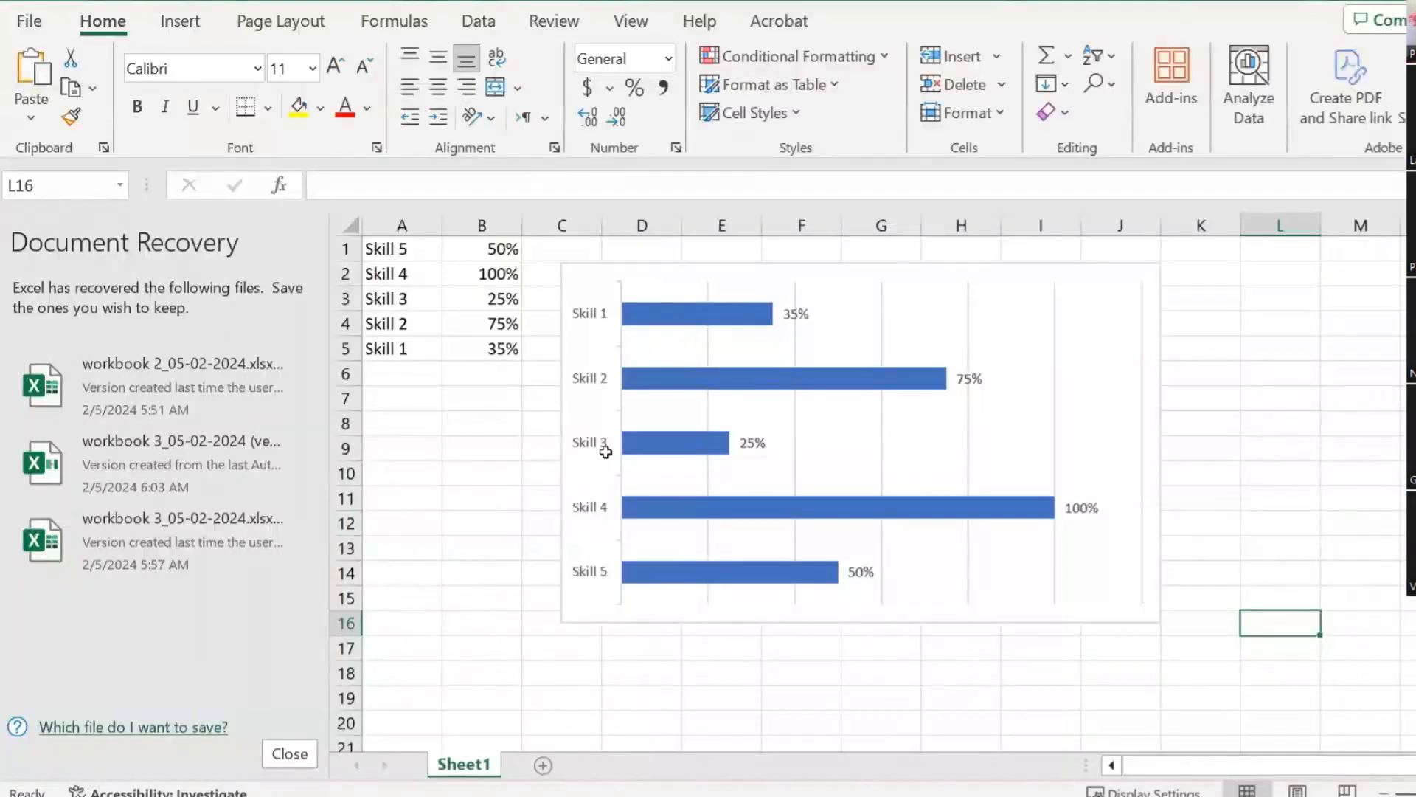
Step: In Word, bring up the résumé chart's Edit Data menu, then dismiss it unchanged
left_click(1254, 435)
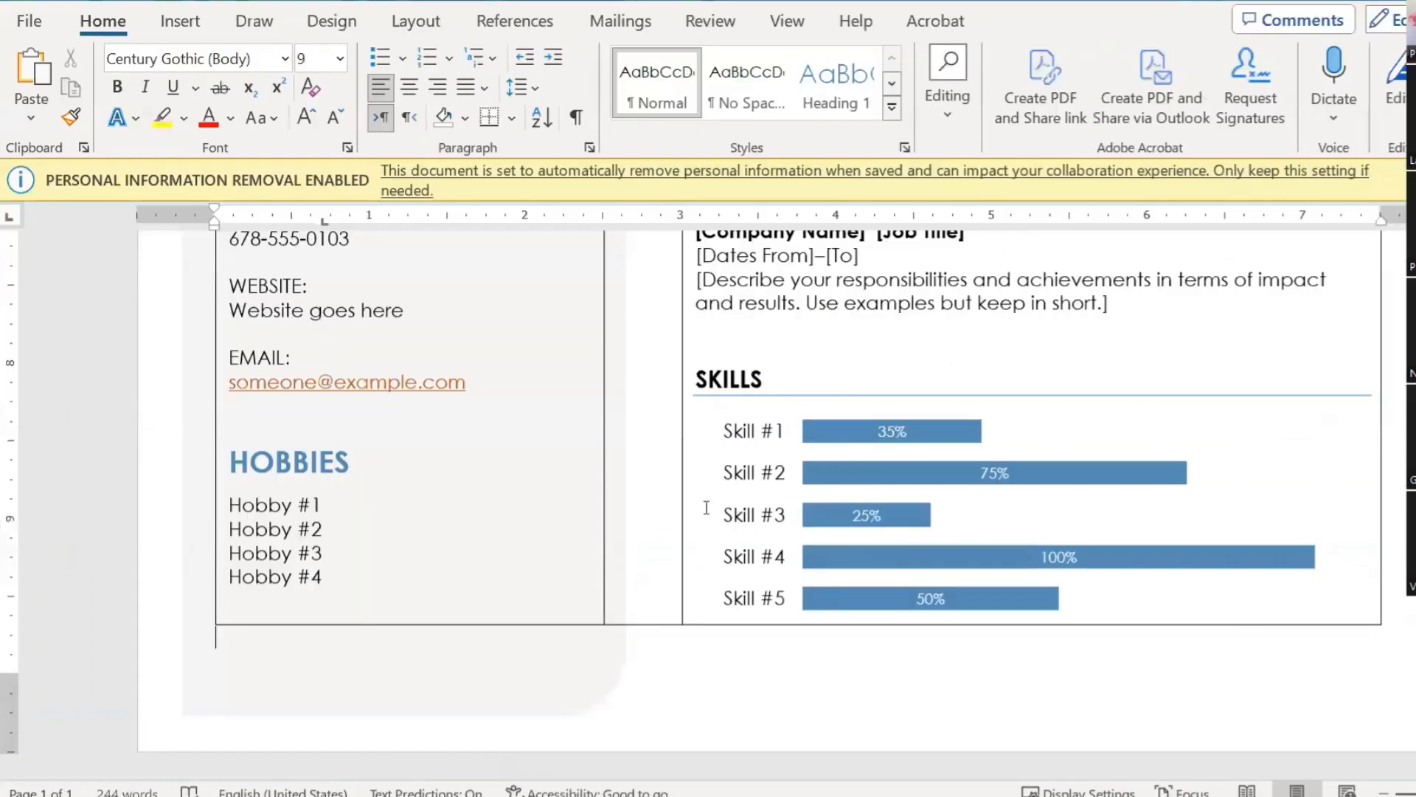
left_click(853, 413)
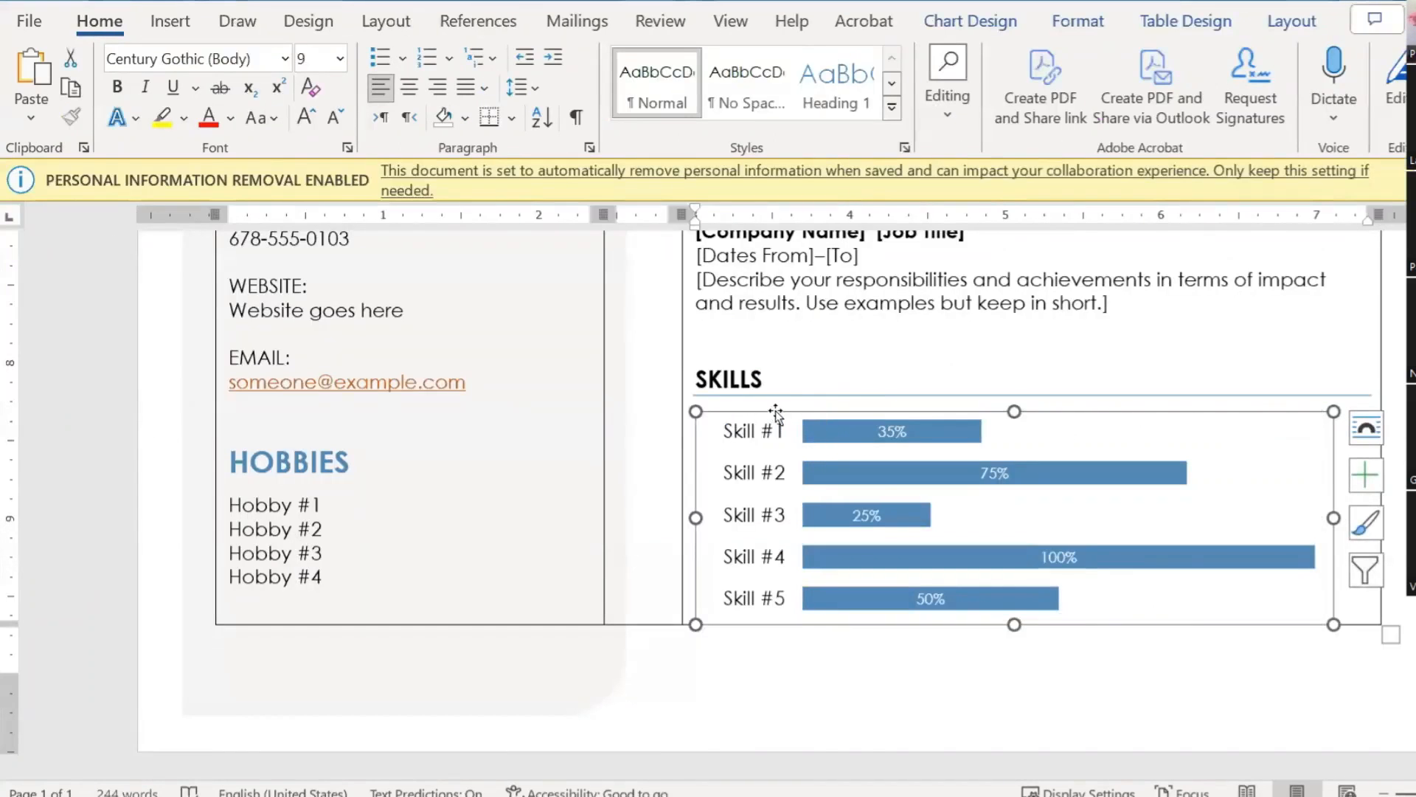
right_click(776, 410)
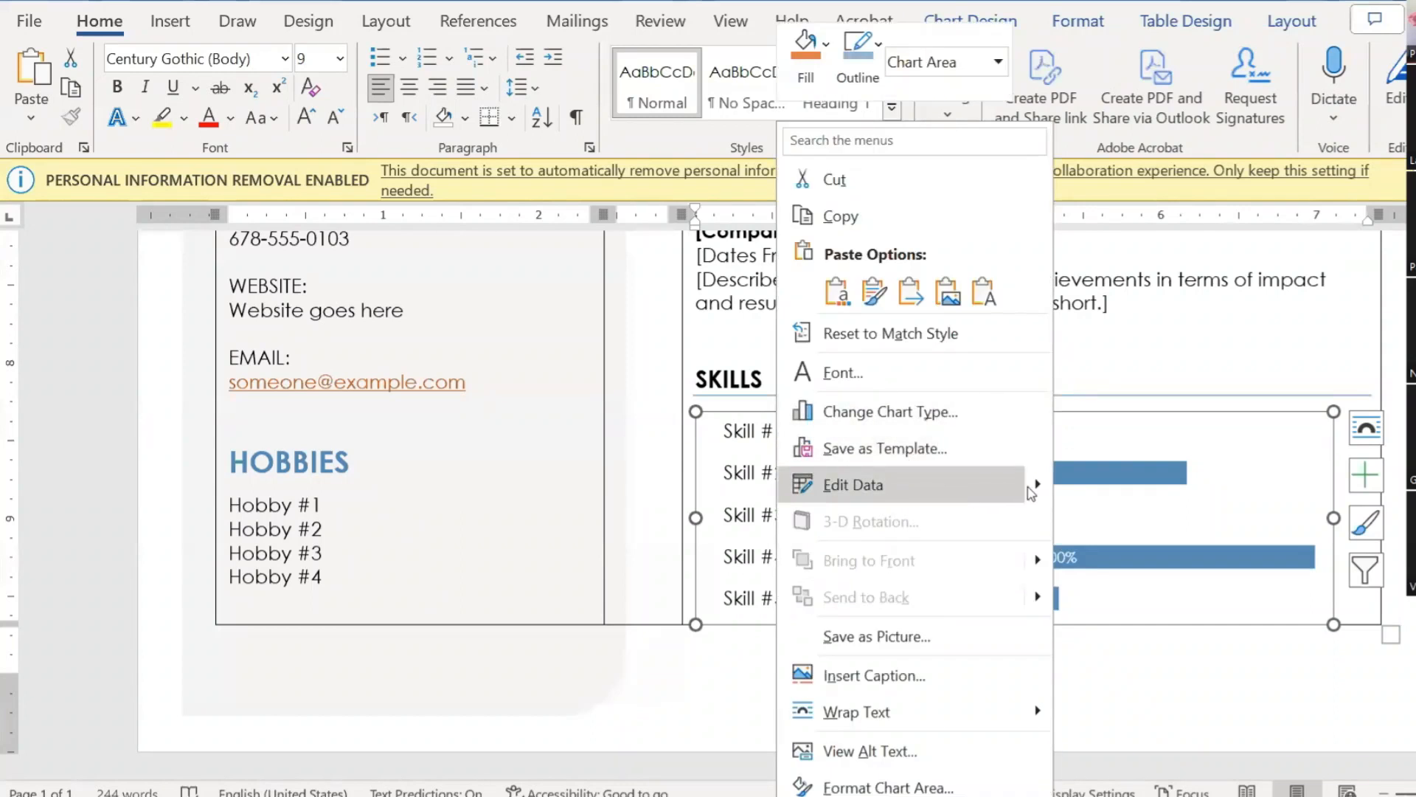
mouse_move(1034, 488)
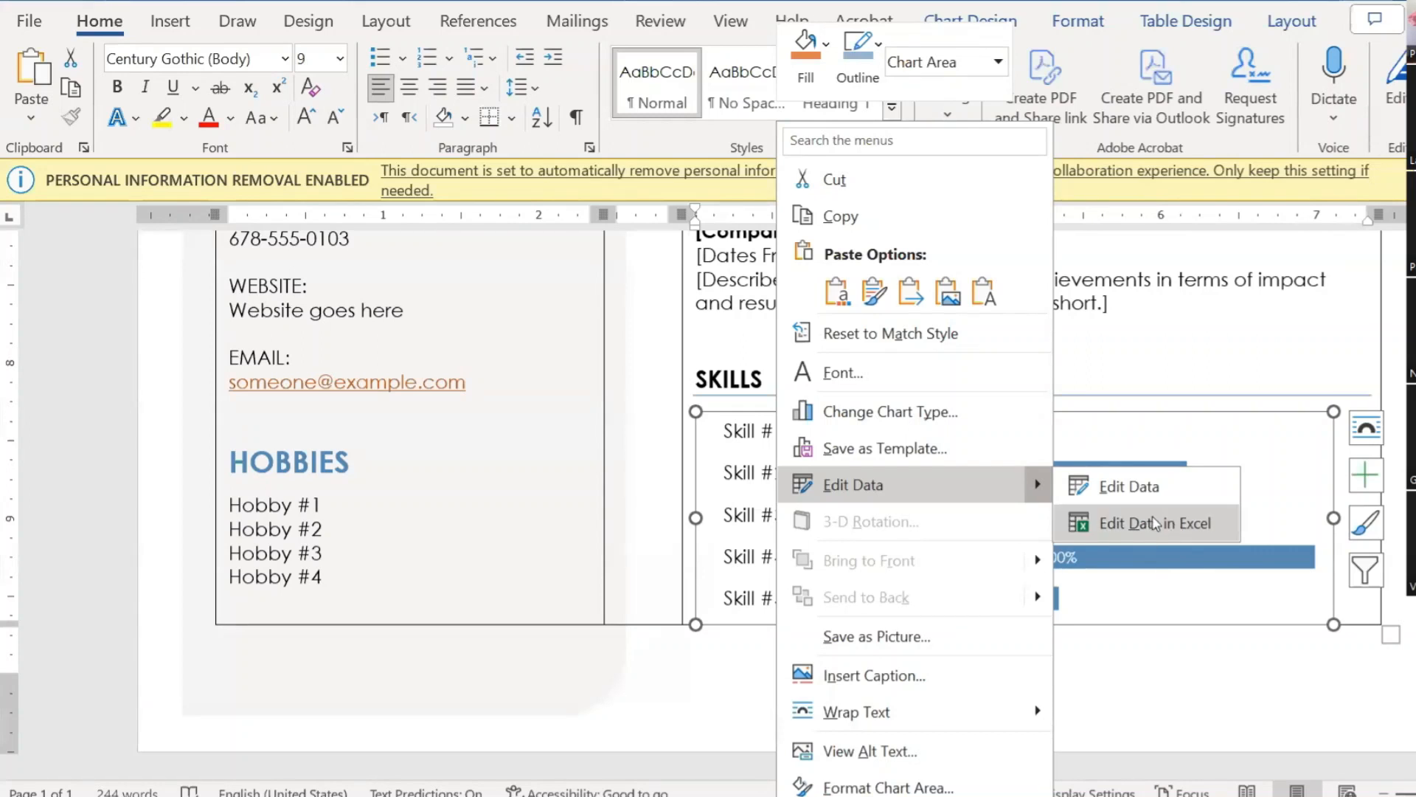
left_click(1181, 656)
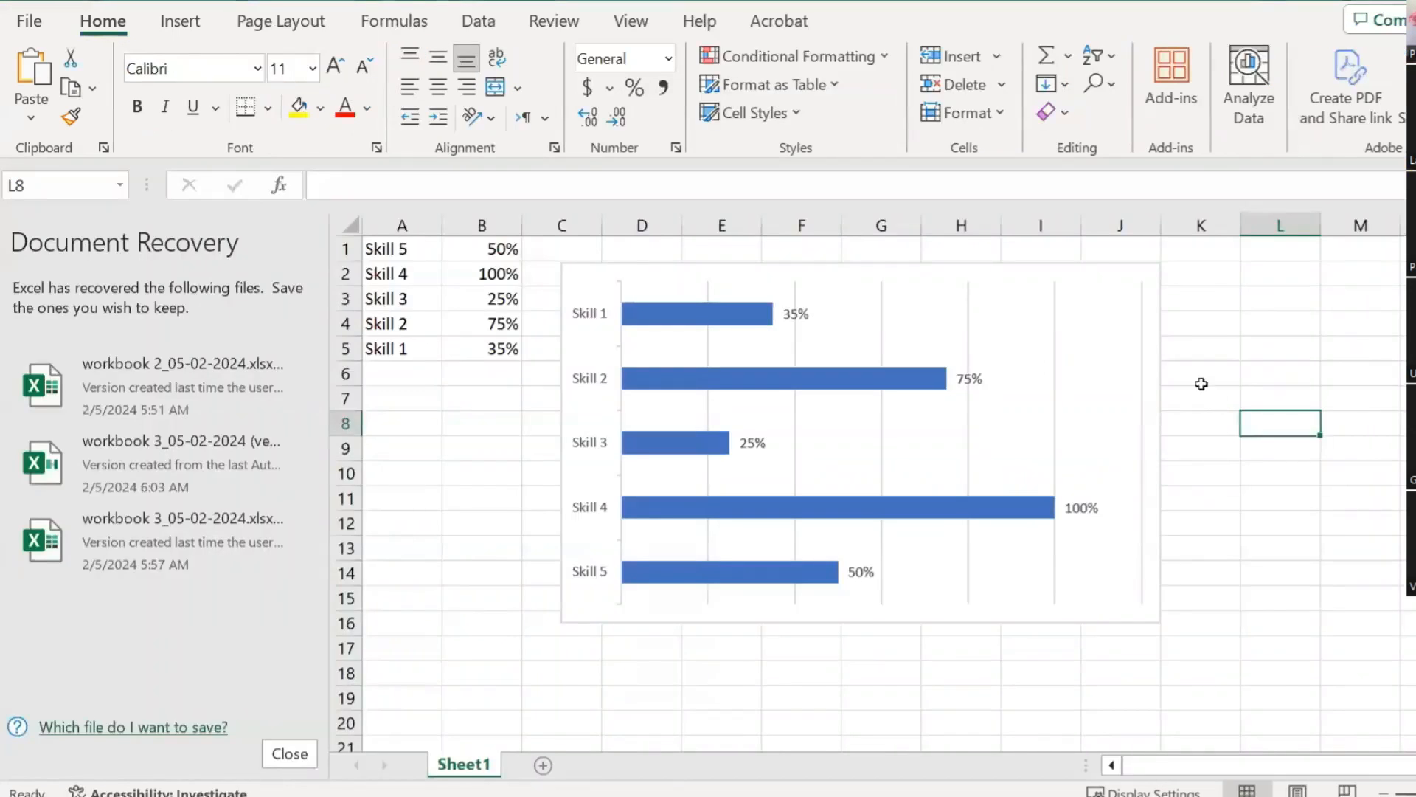
Step: Select the skills chart and view its Chart Design options
left_click(1202, 384)
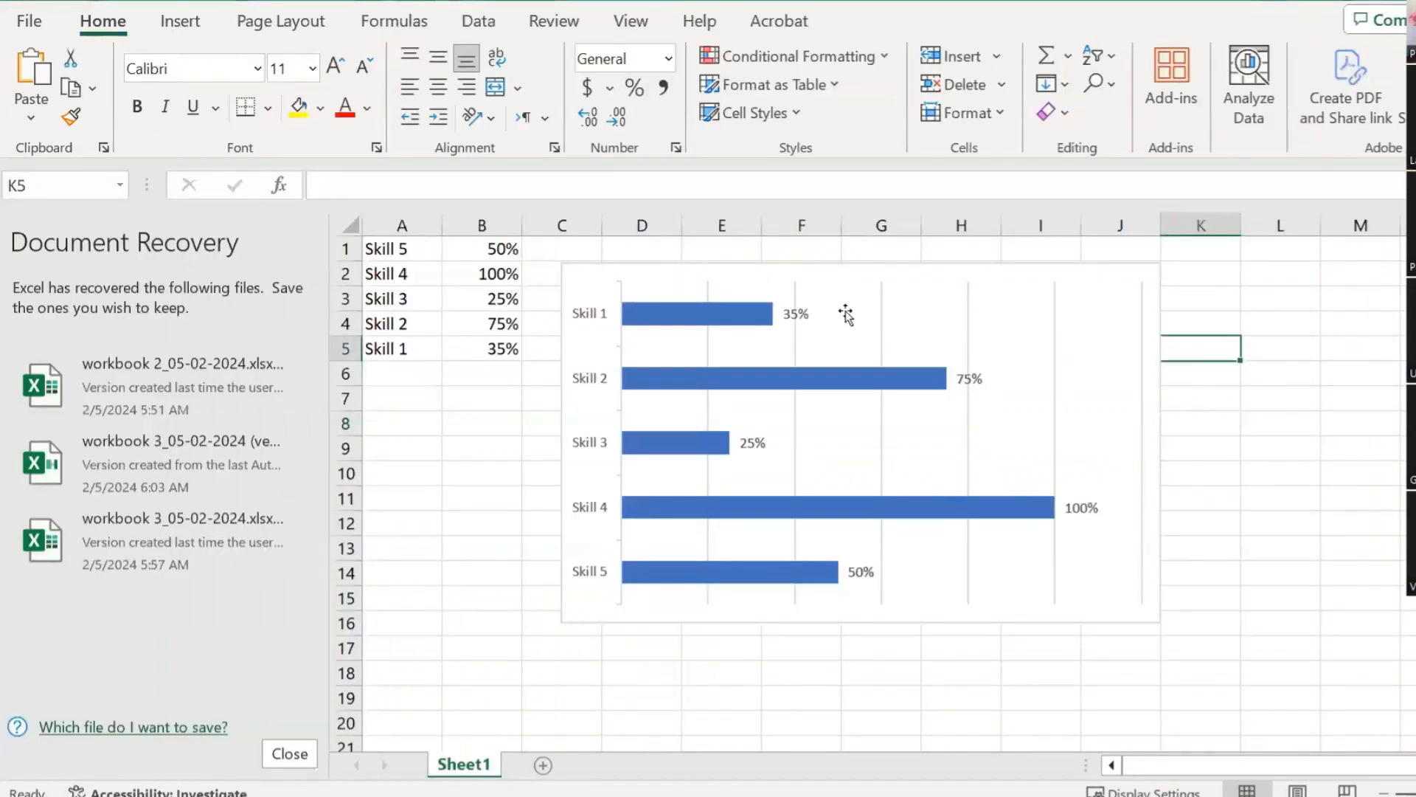
left_click(829, 288)
left_click(807, 272)
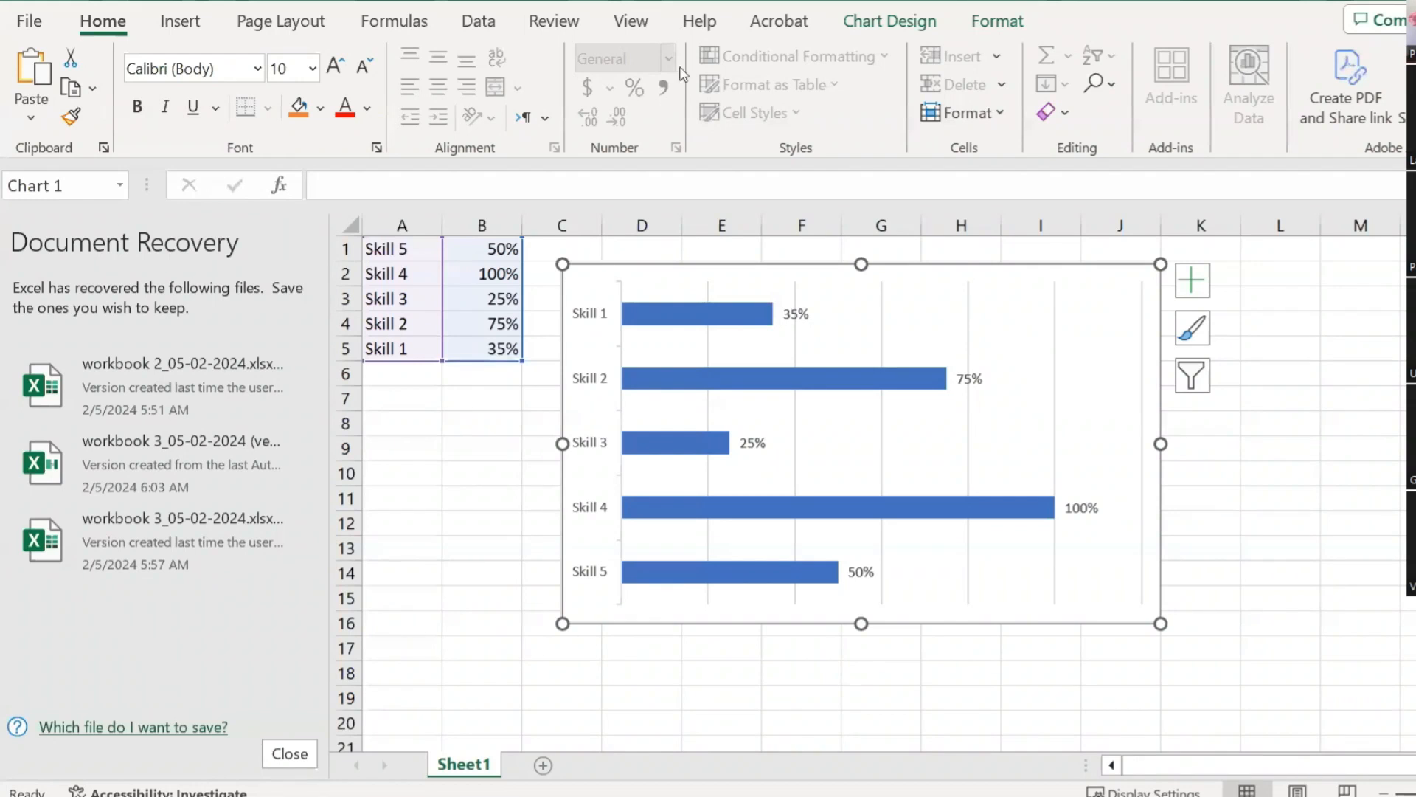
left_click(891, 23)
left_click(1355, 422)
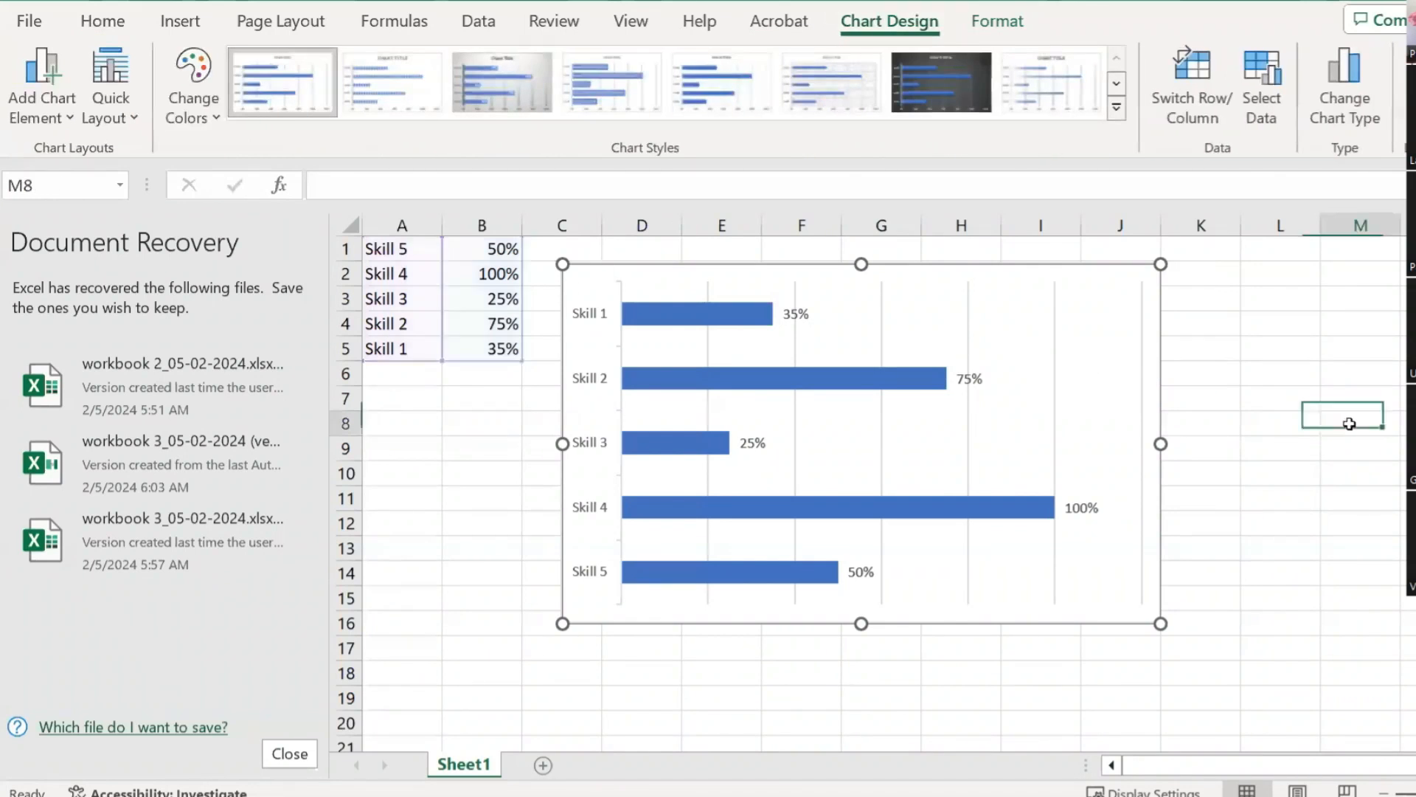
Step: Reselect A1:B5 and browse Recommended Charts without inserting one
left_click_drag(391, 250, 486, 347)
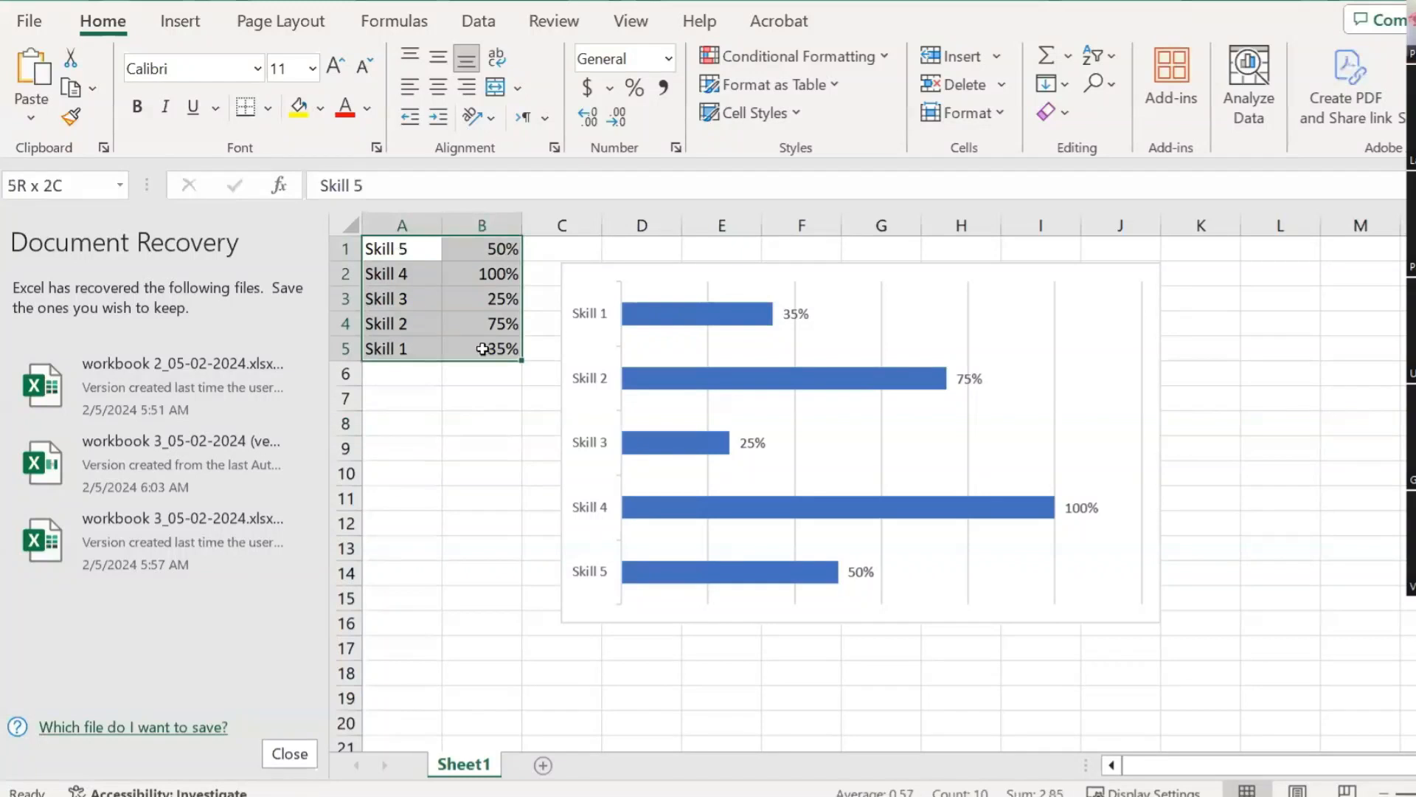
left_click(198, 30)
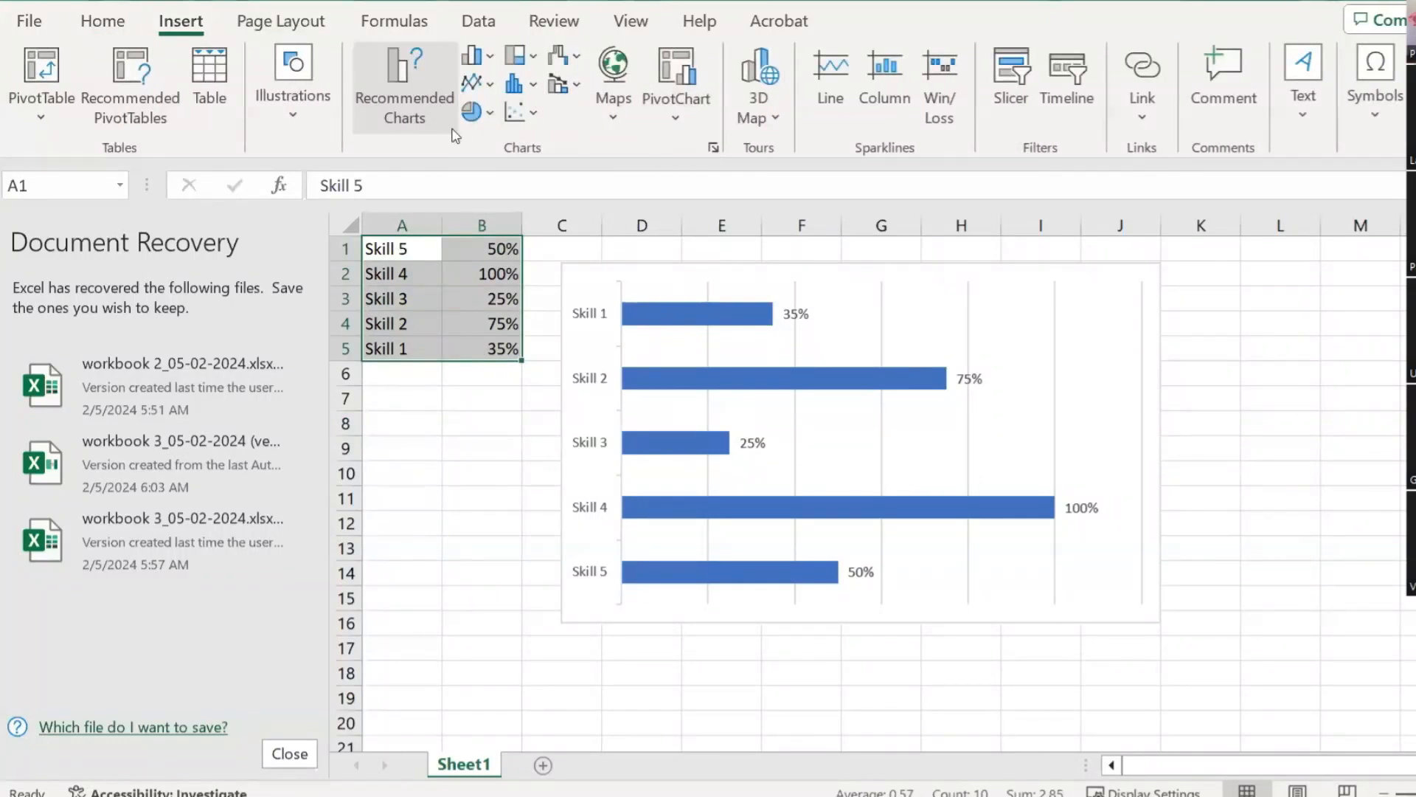
left_click(405, 104)
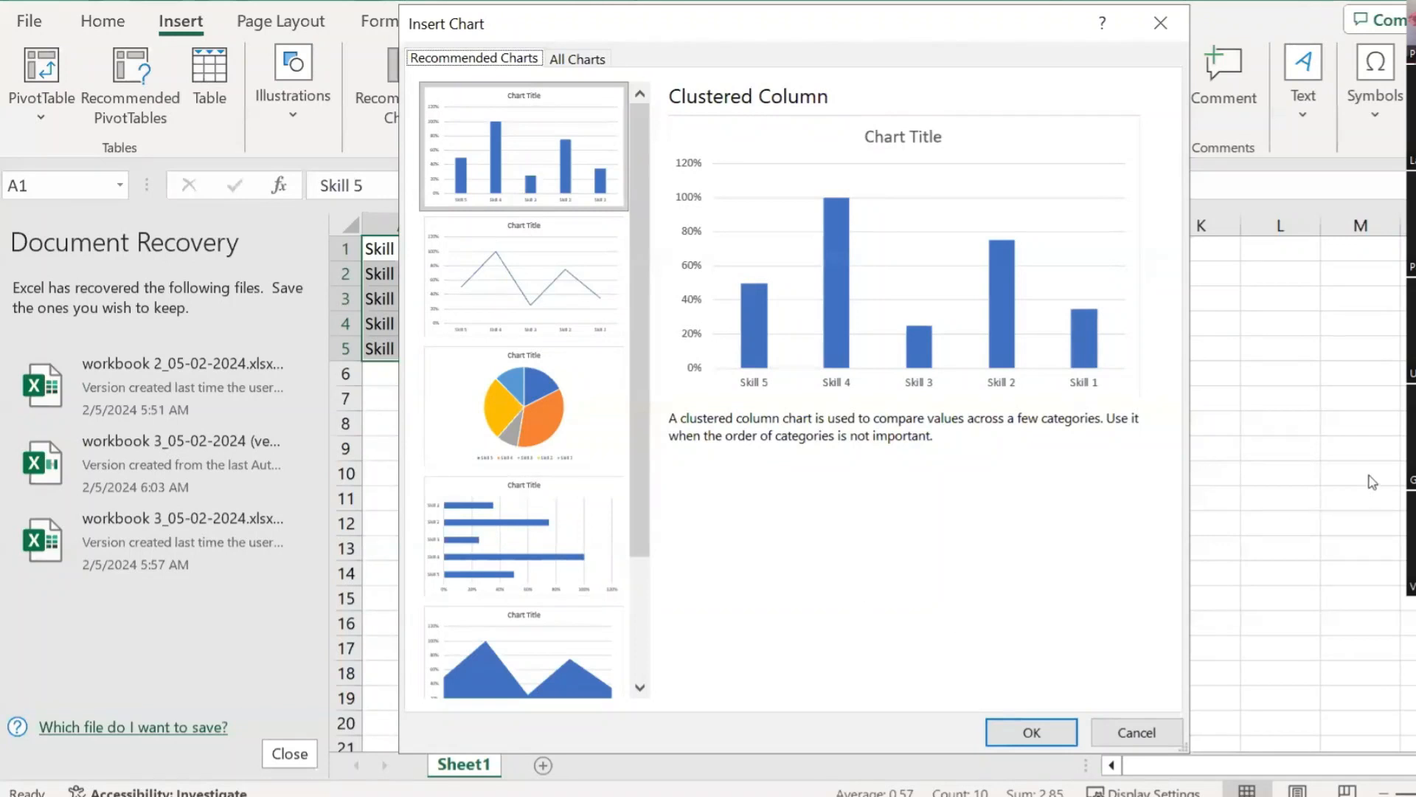
left_click(1031, 732)
left_click(1358, 523)
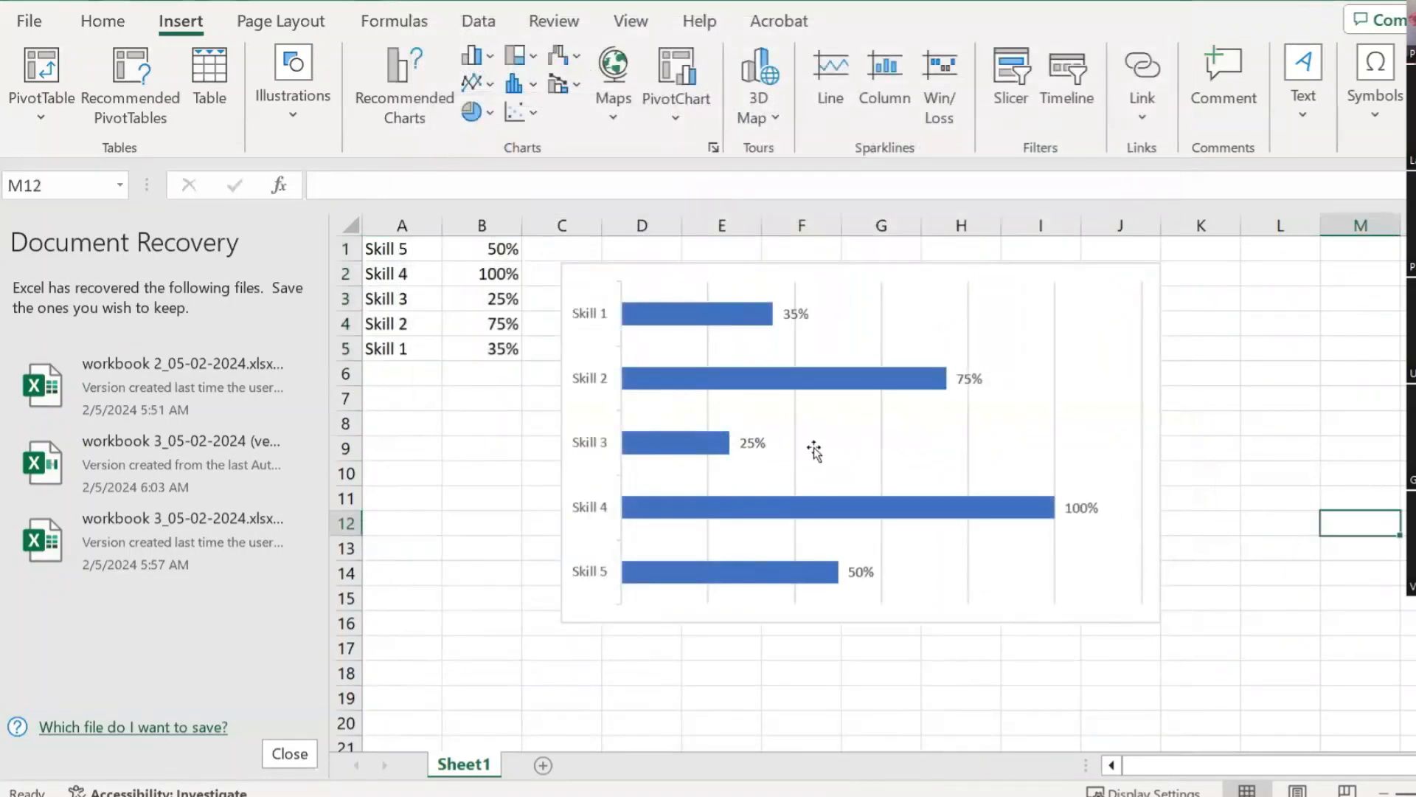
Step: Select A1:B5 and open Sort & Filter on Home, then cancel without sorting
left_click_drag(380, 248, 462, 338)
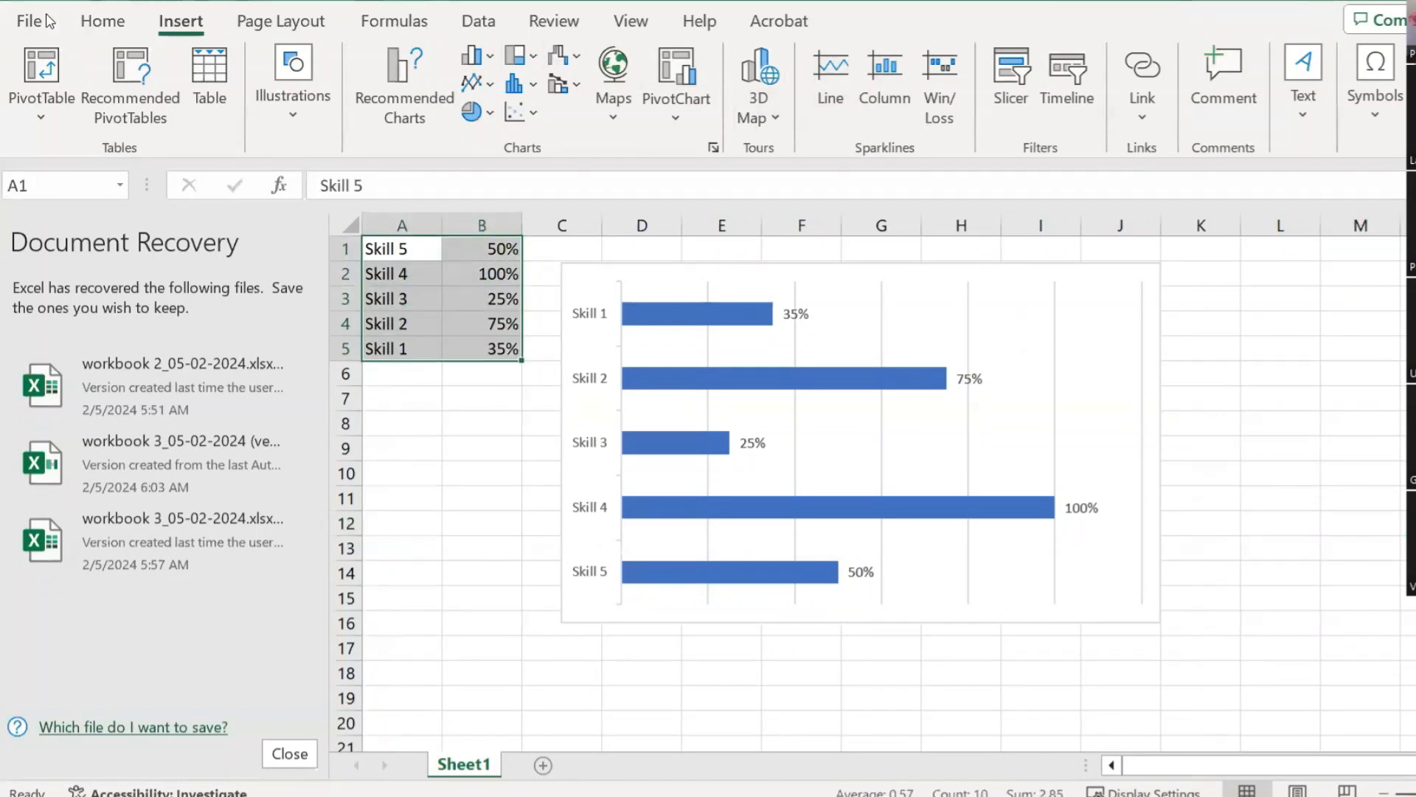
left_click(83, 19)
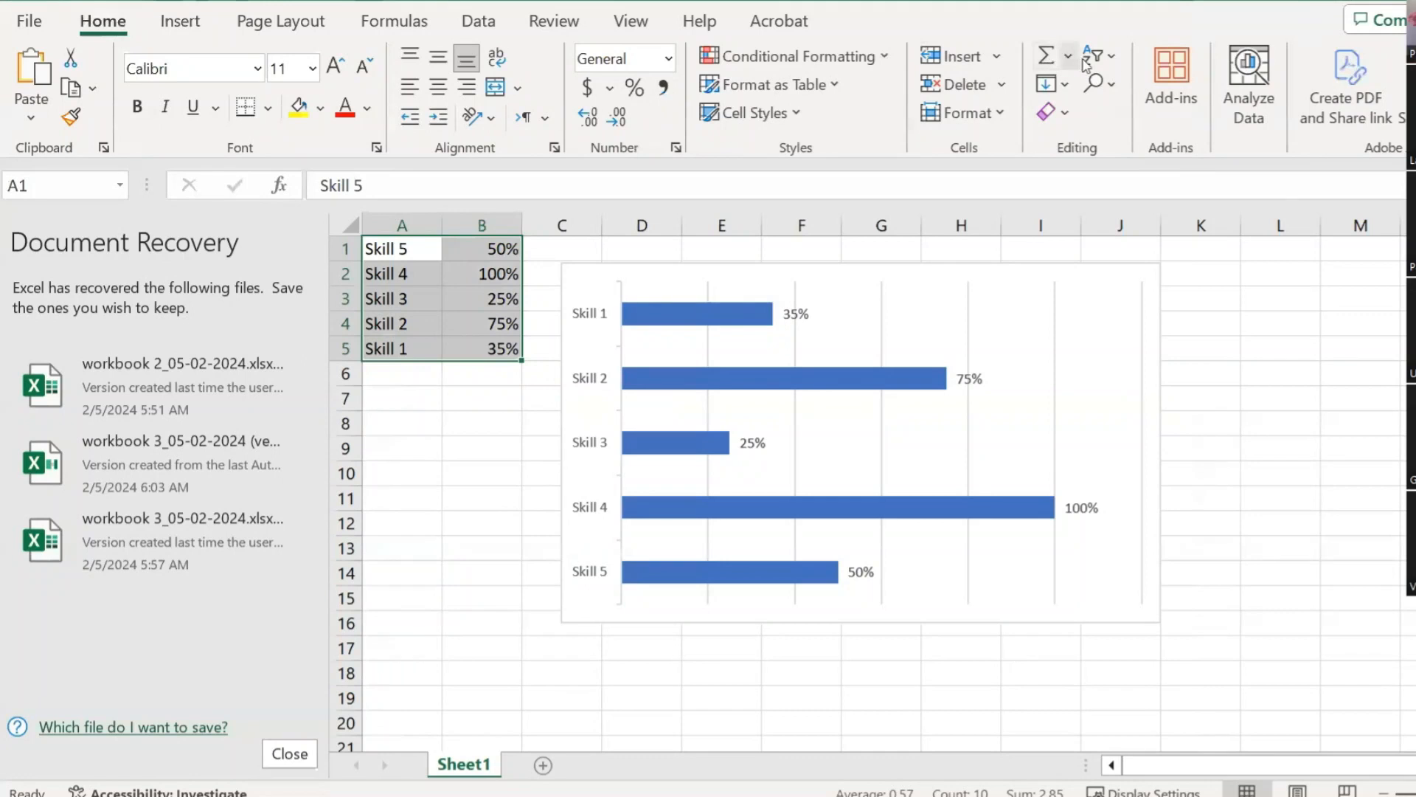
left_click(1112, 59)
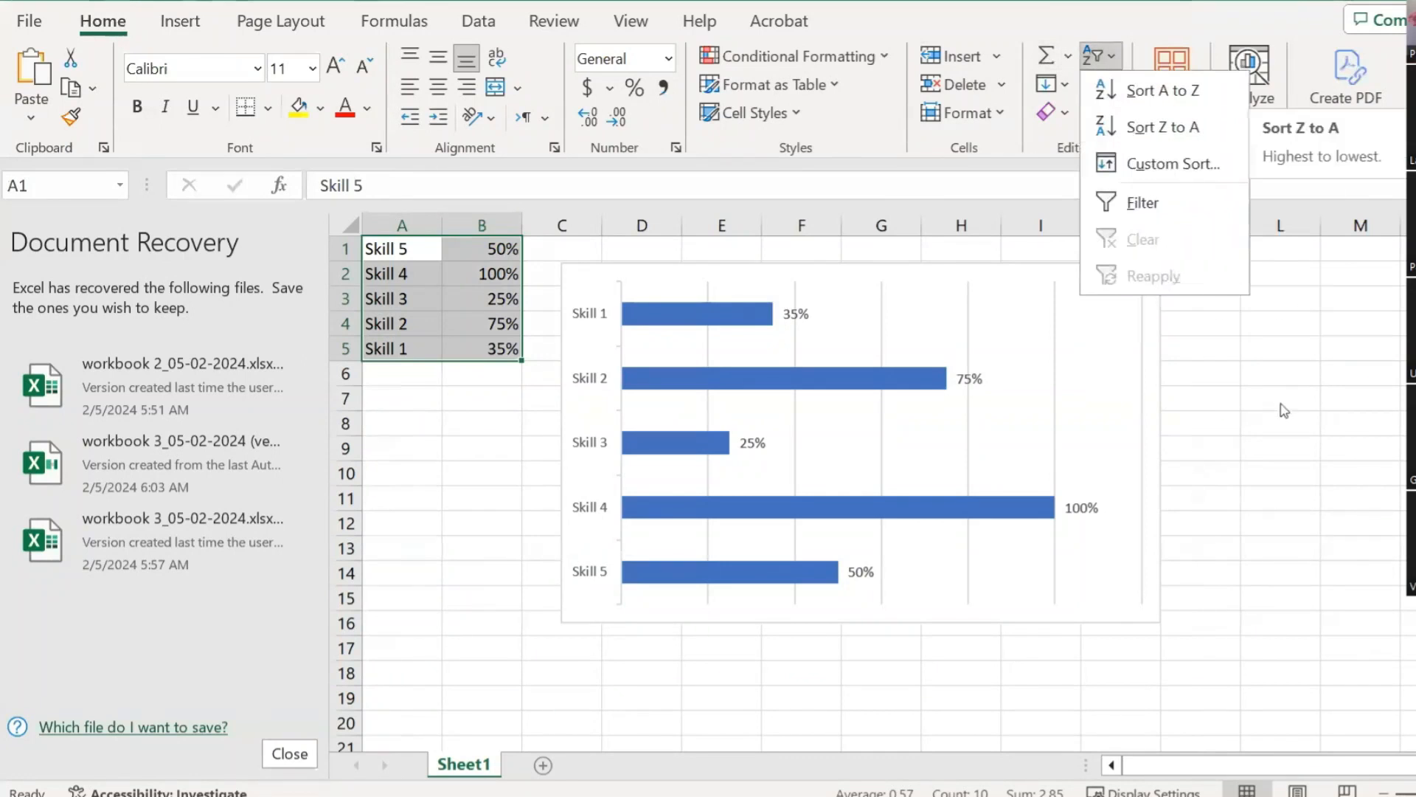
key("Escape")
left_click(1260, 428)
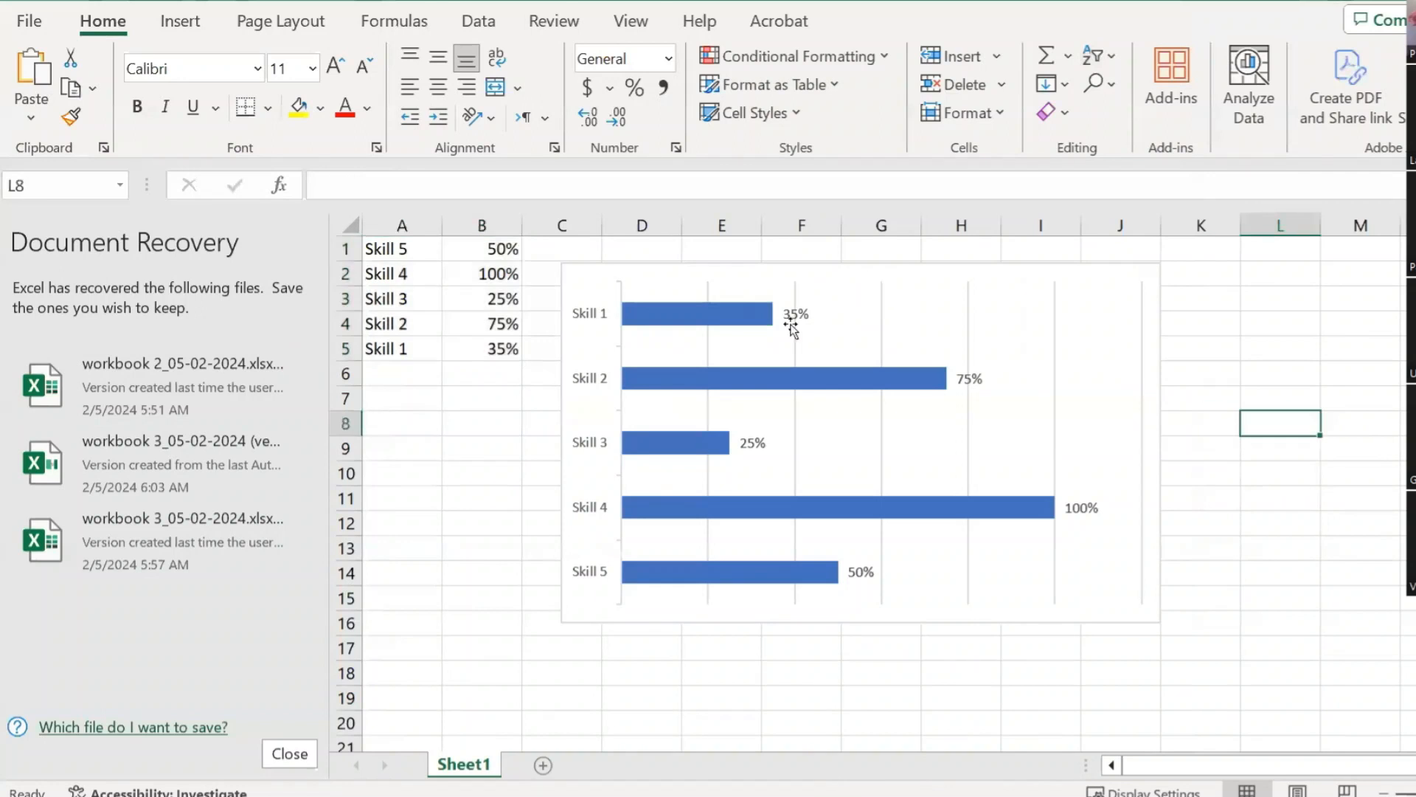
Step: Check the chart's element list, then select the whole skills bar chart
left_click(1055, 341)
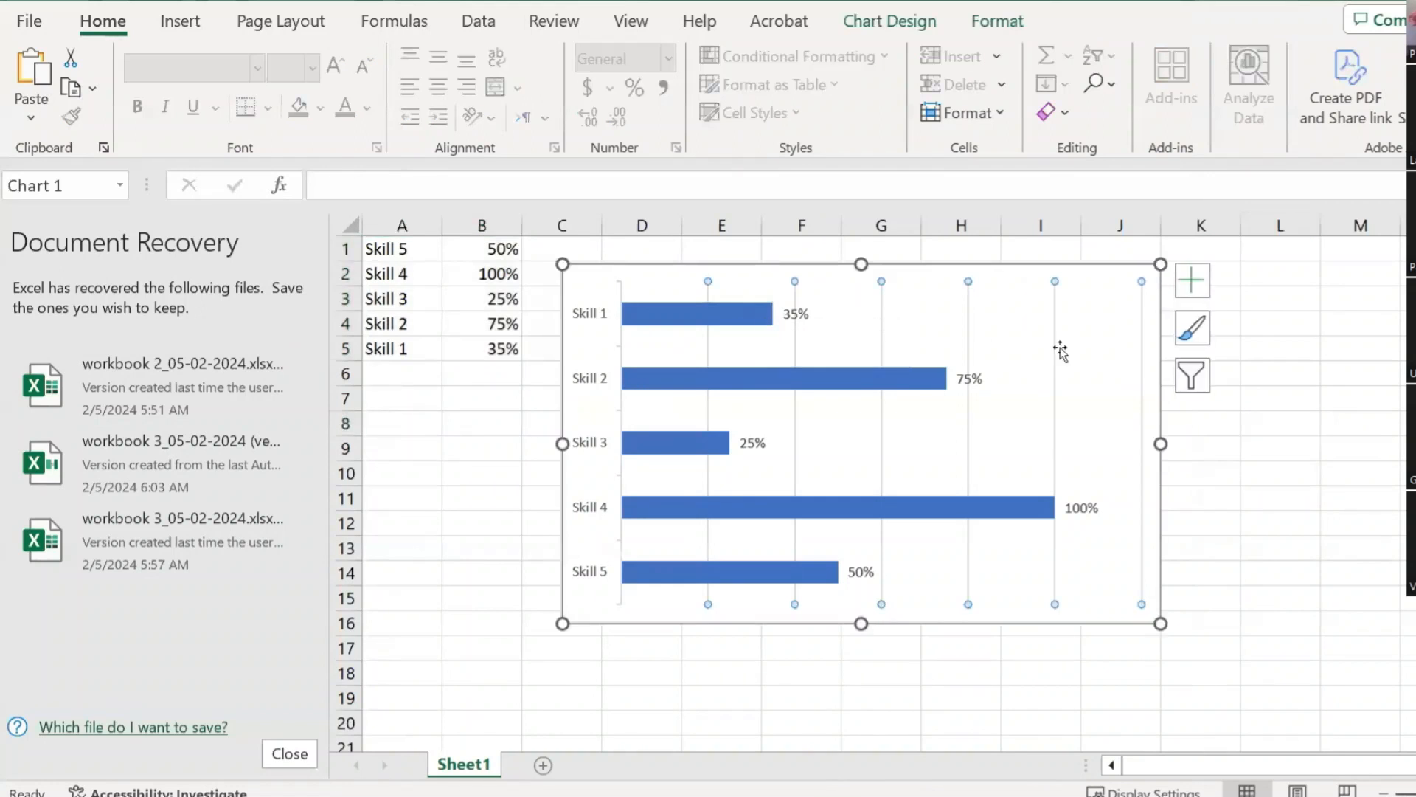
left_click(1192, 280)
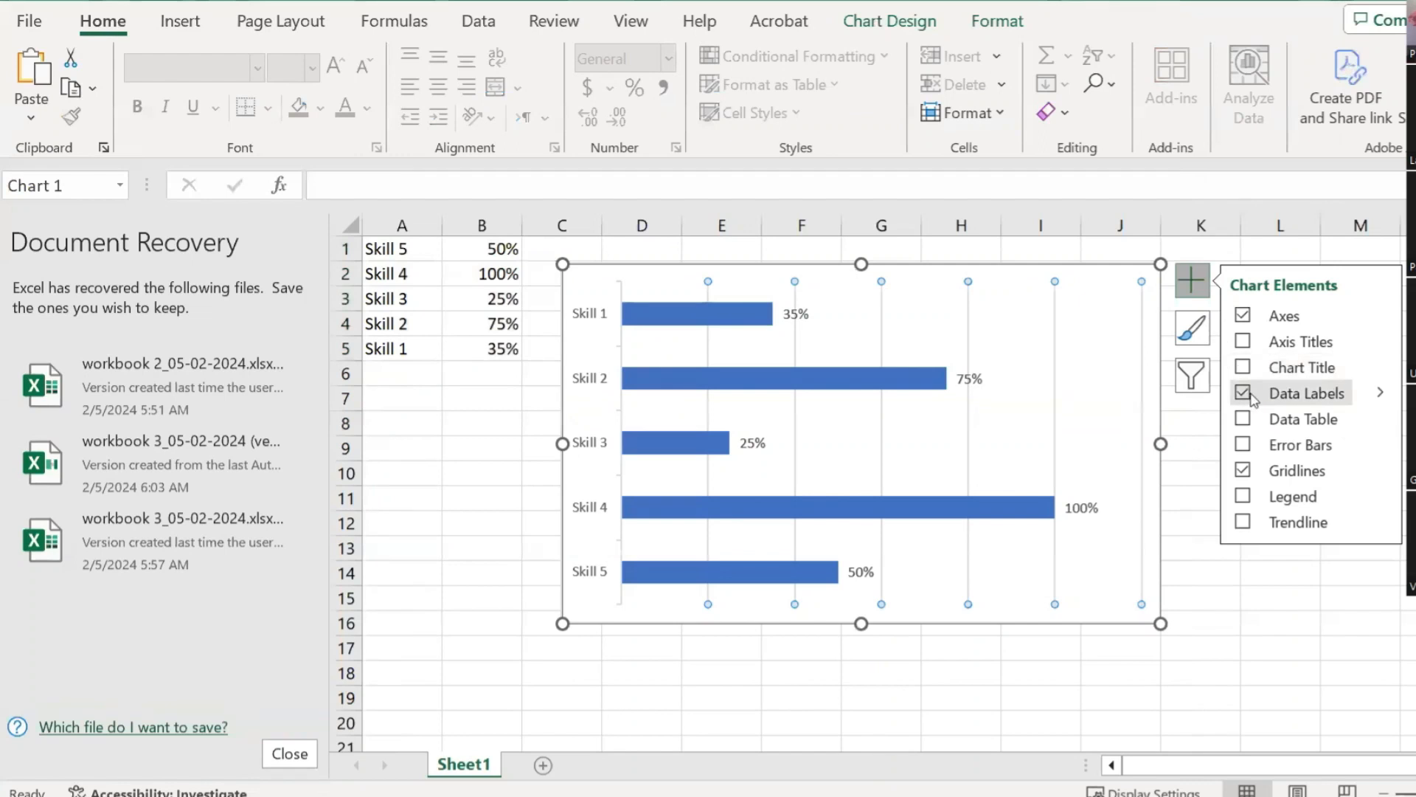
left_click(1347, 640)
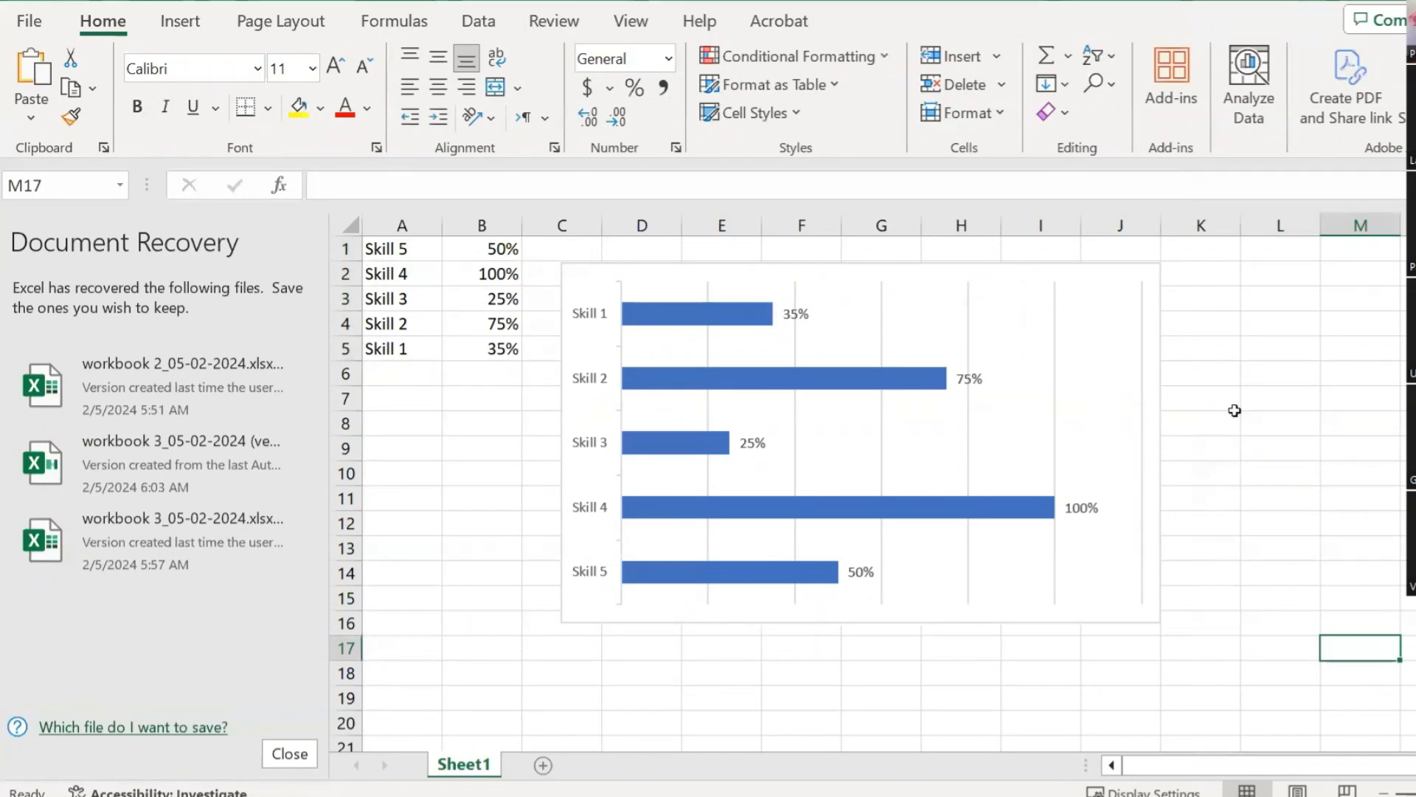
left_click(1246, 376)
left_click(875, 256)
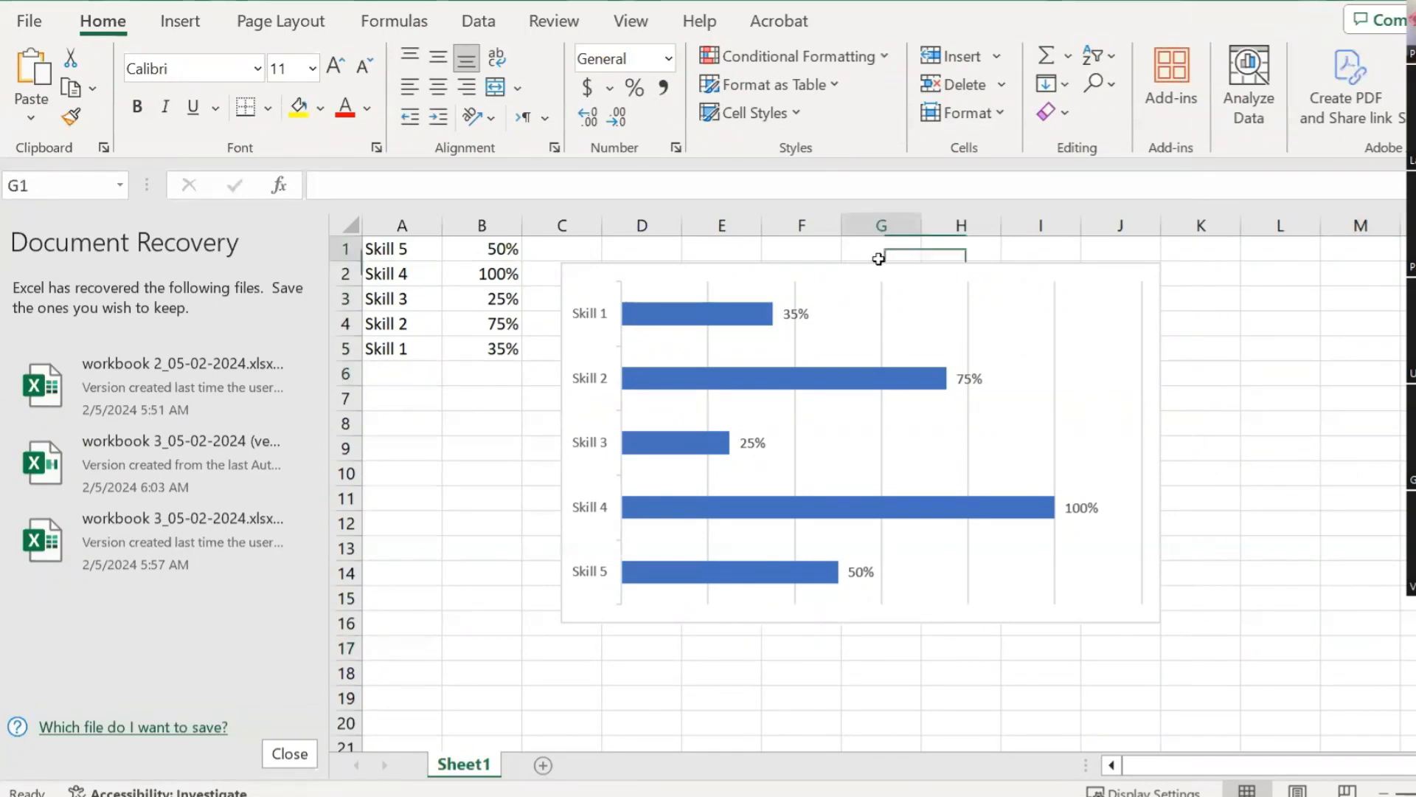
left_click(981, 275)
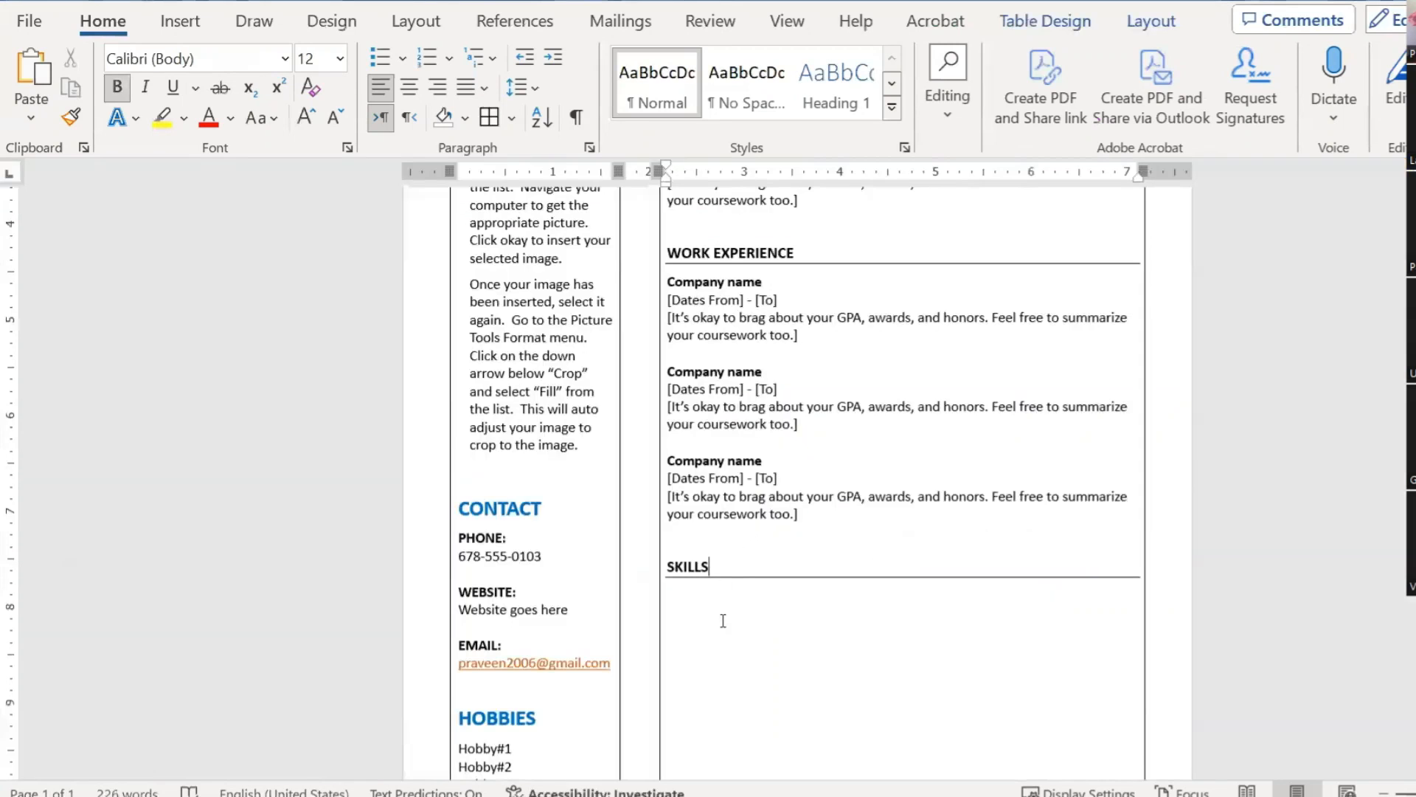
Step: Paste the skills chart below the SKILLS heading and shrink its height to fit the page
scroll(721, 619, "down", 2)
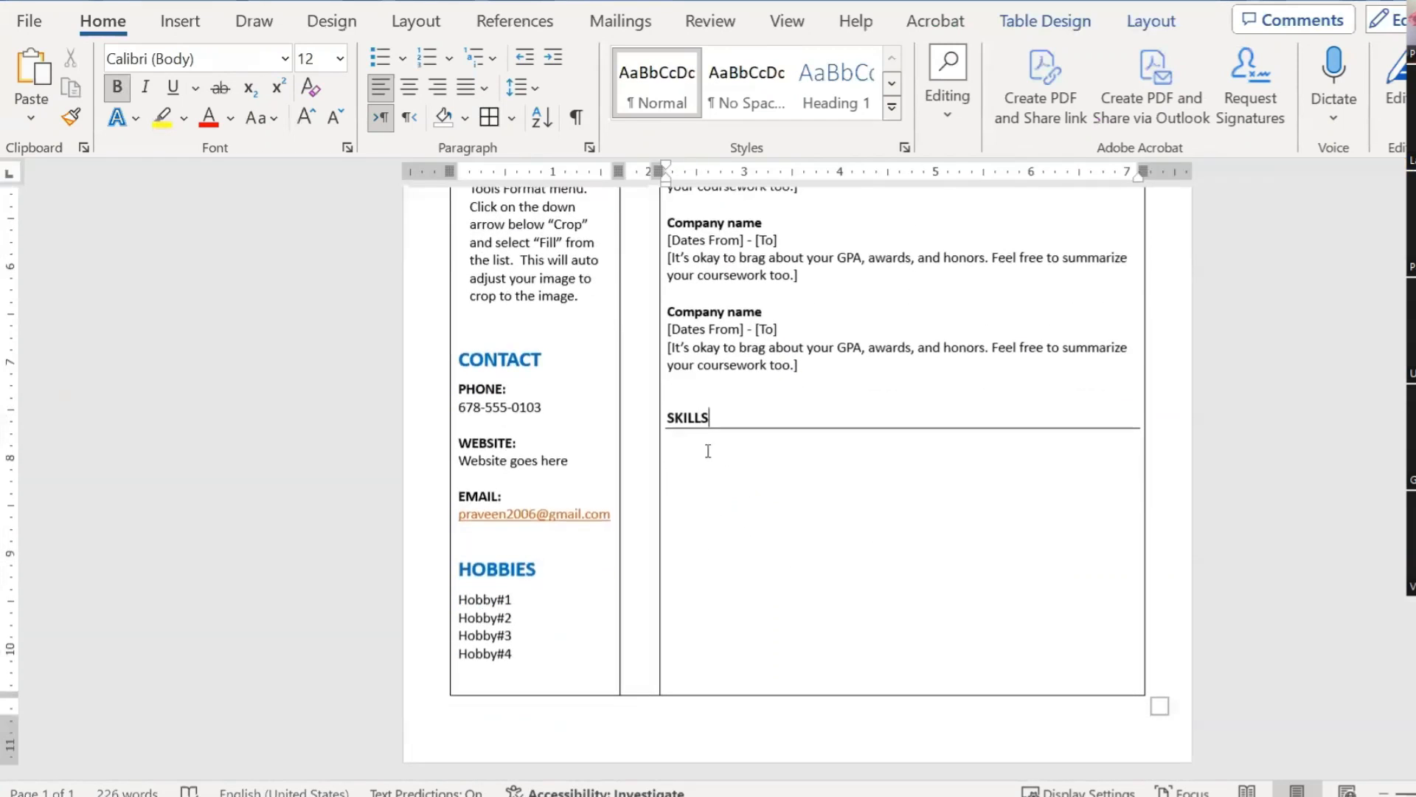
left_click(708, 451)
key("ctrl+v")
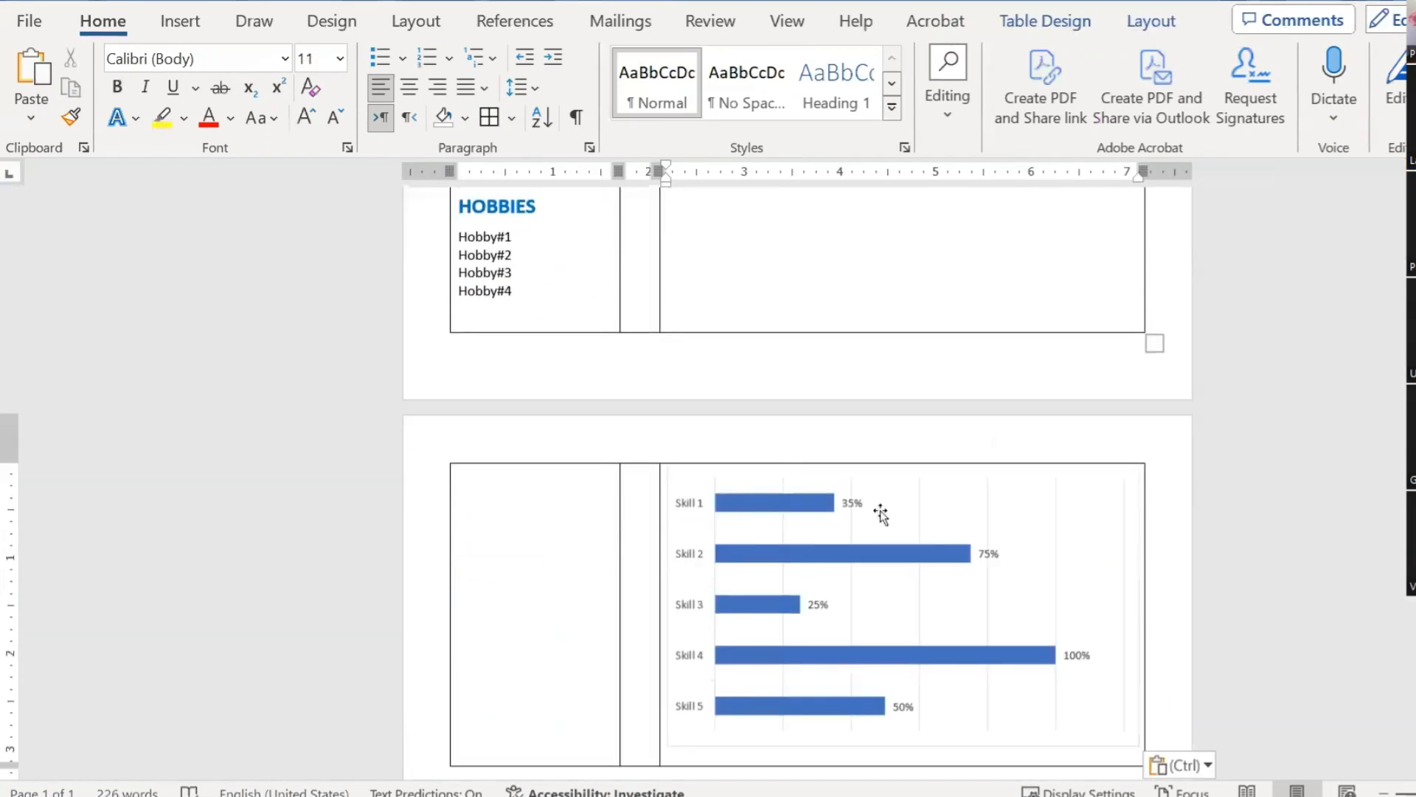
scroll(882, 516, "down", 2)
left_click(779, 319)
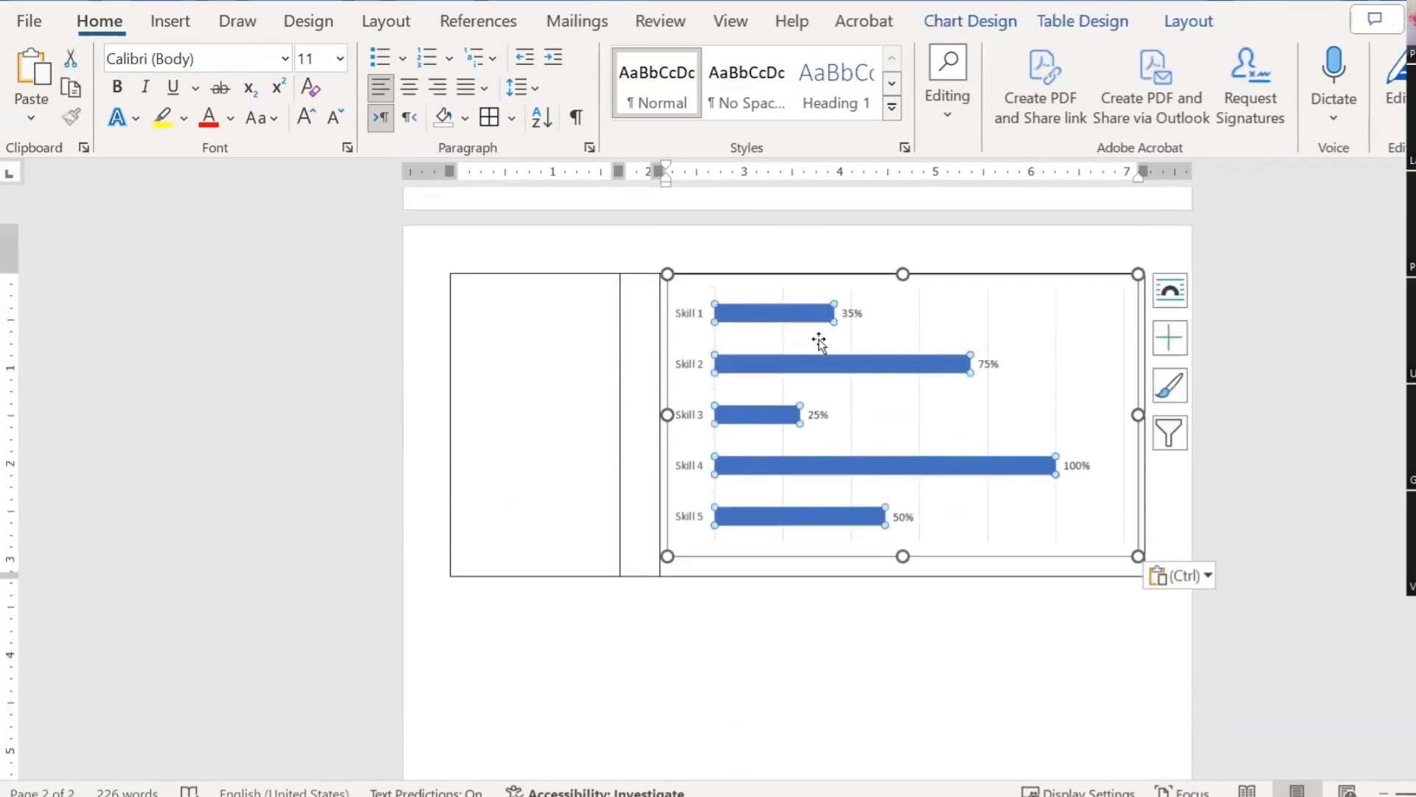
left_click_drag(903, 555, 915, 457)
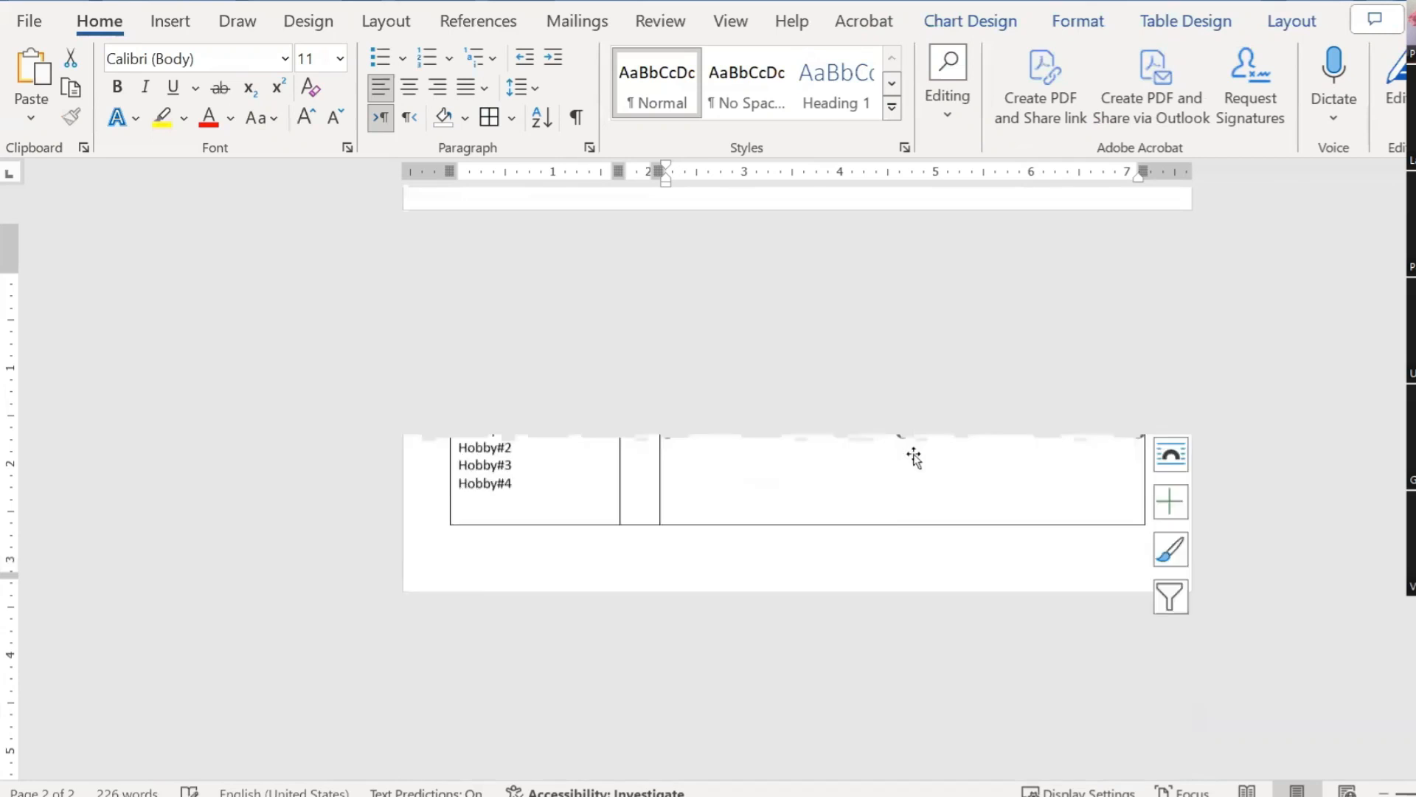
Step: Make the pasted skills chart taller so it fills the column
scroll(917, 486, "up", 2)
left_click(1214, 600)
scroll(958, 610, "down", 1)
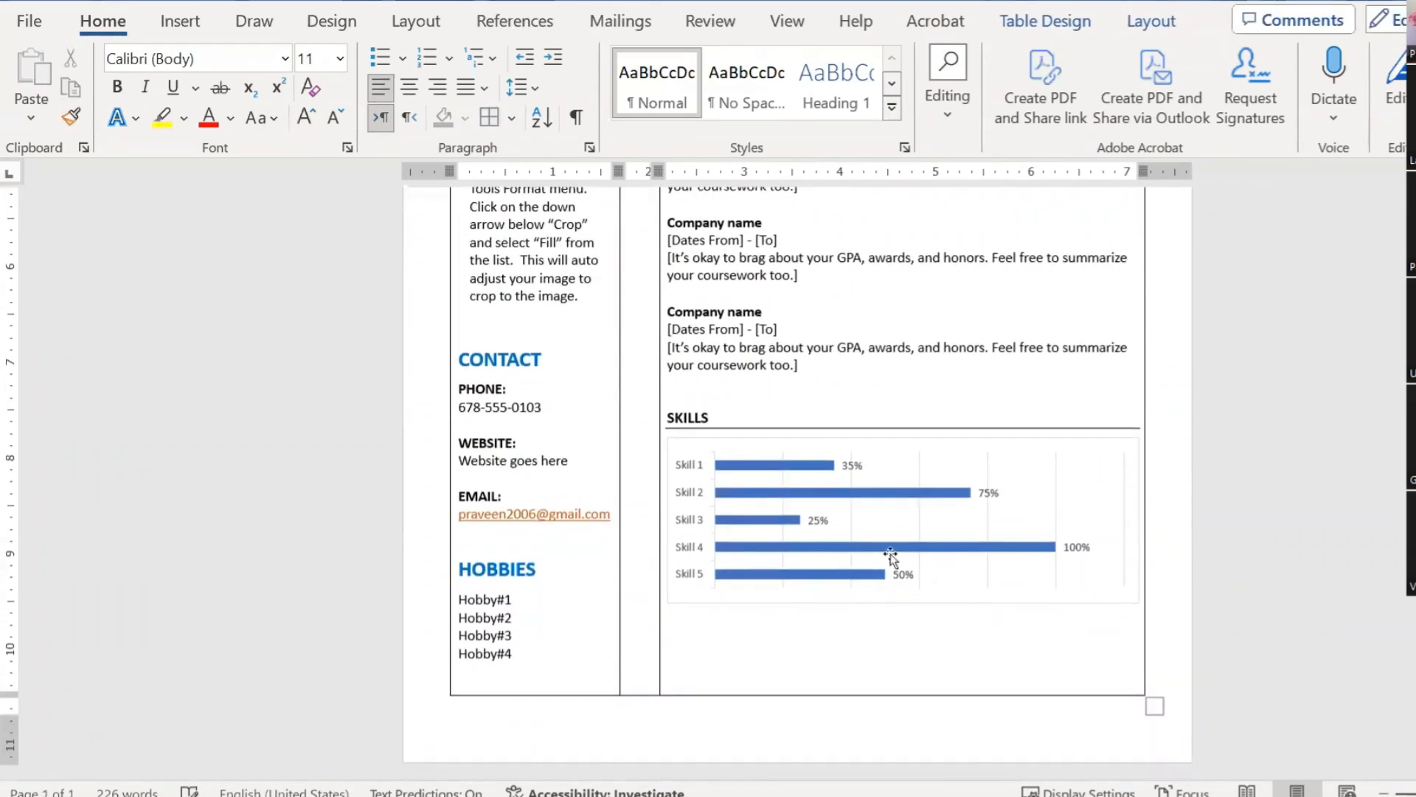
scroll(890, 553, "up", 2, "ctrl")
scroll(870, 538, "down", 3)
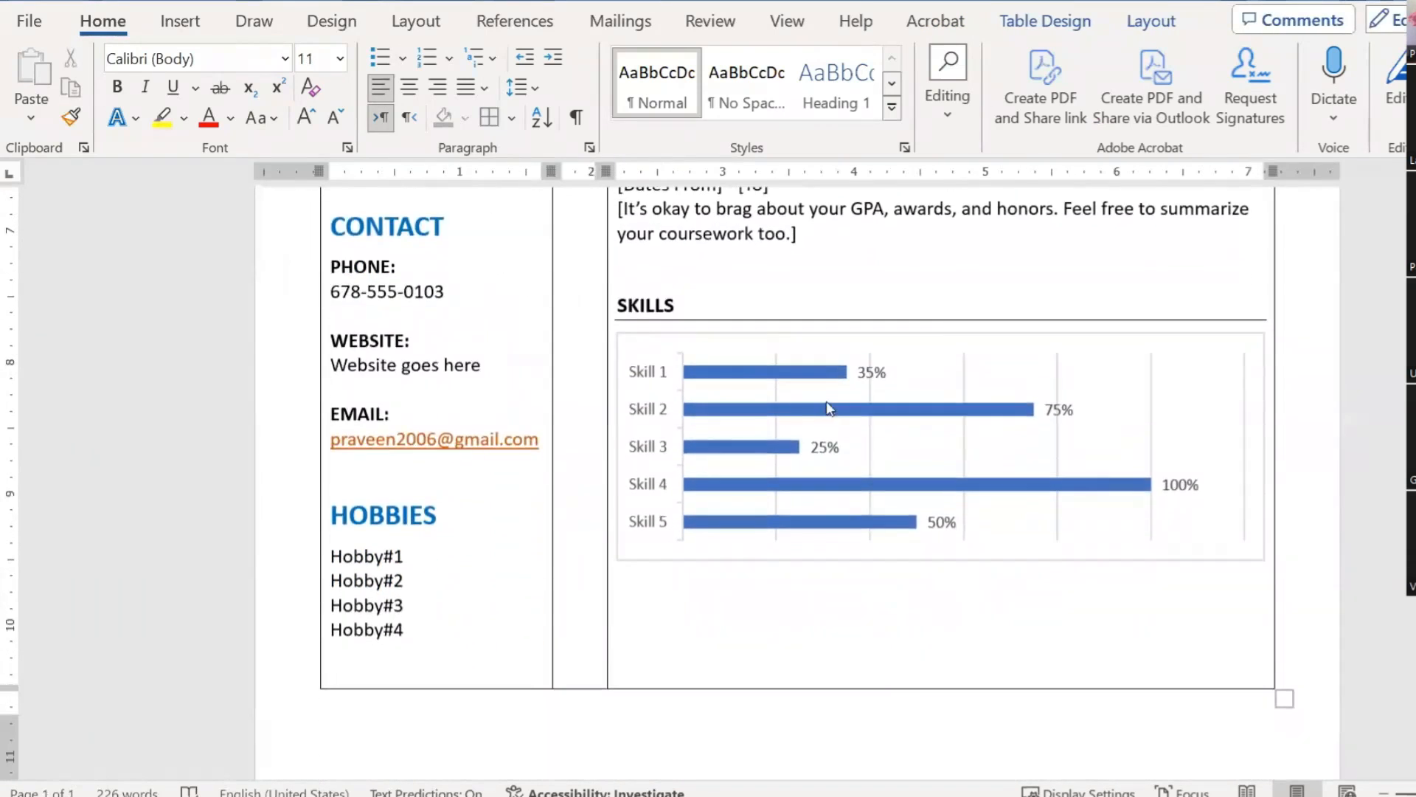
left_click(830, 408)
left_click_drag(938, 560, 941, 645)
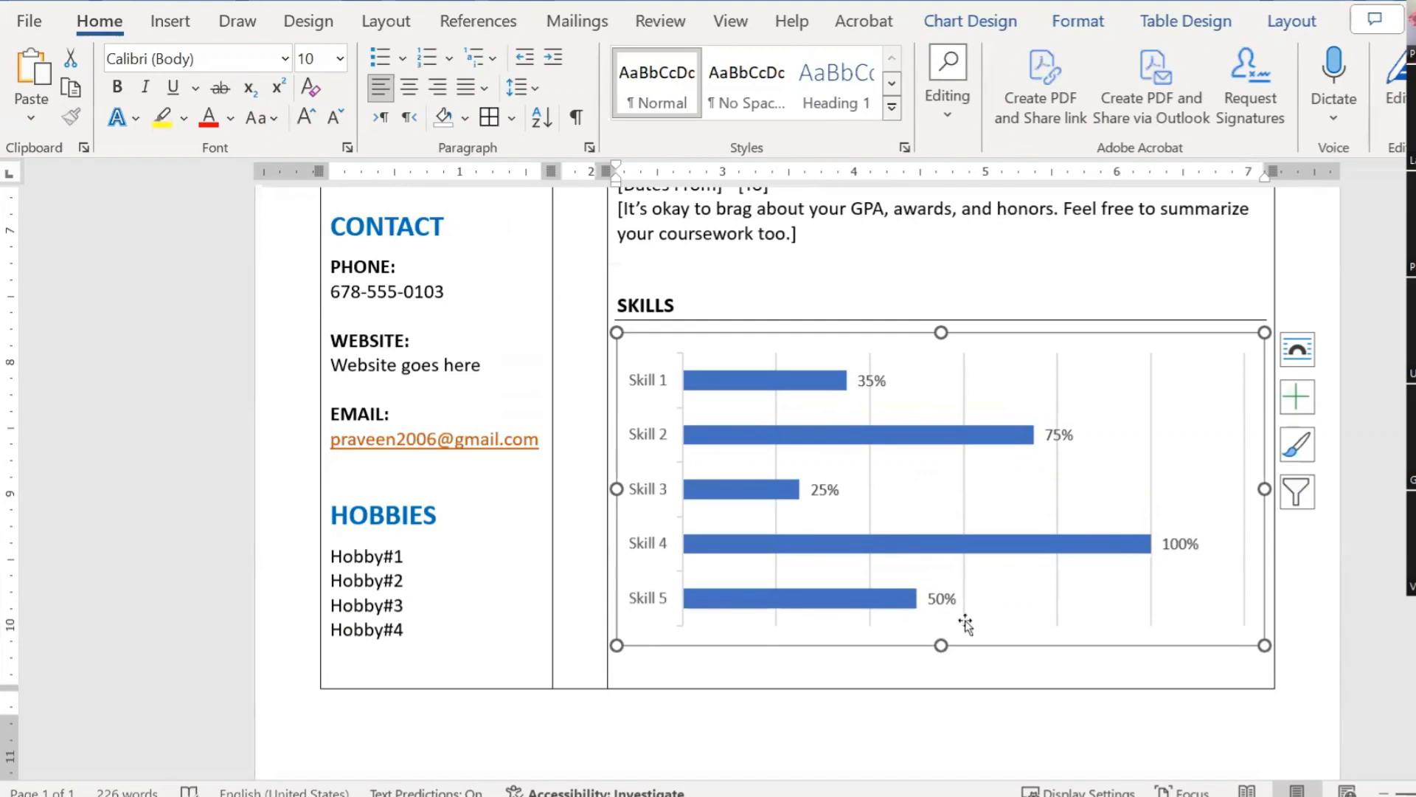
left_click(1316, 566)
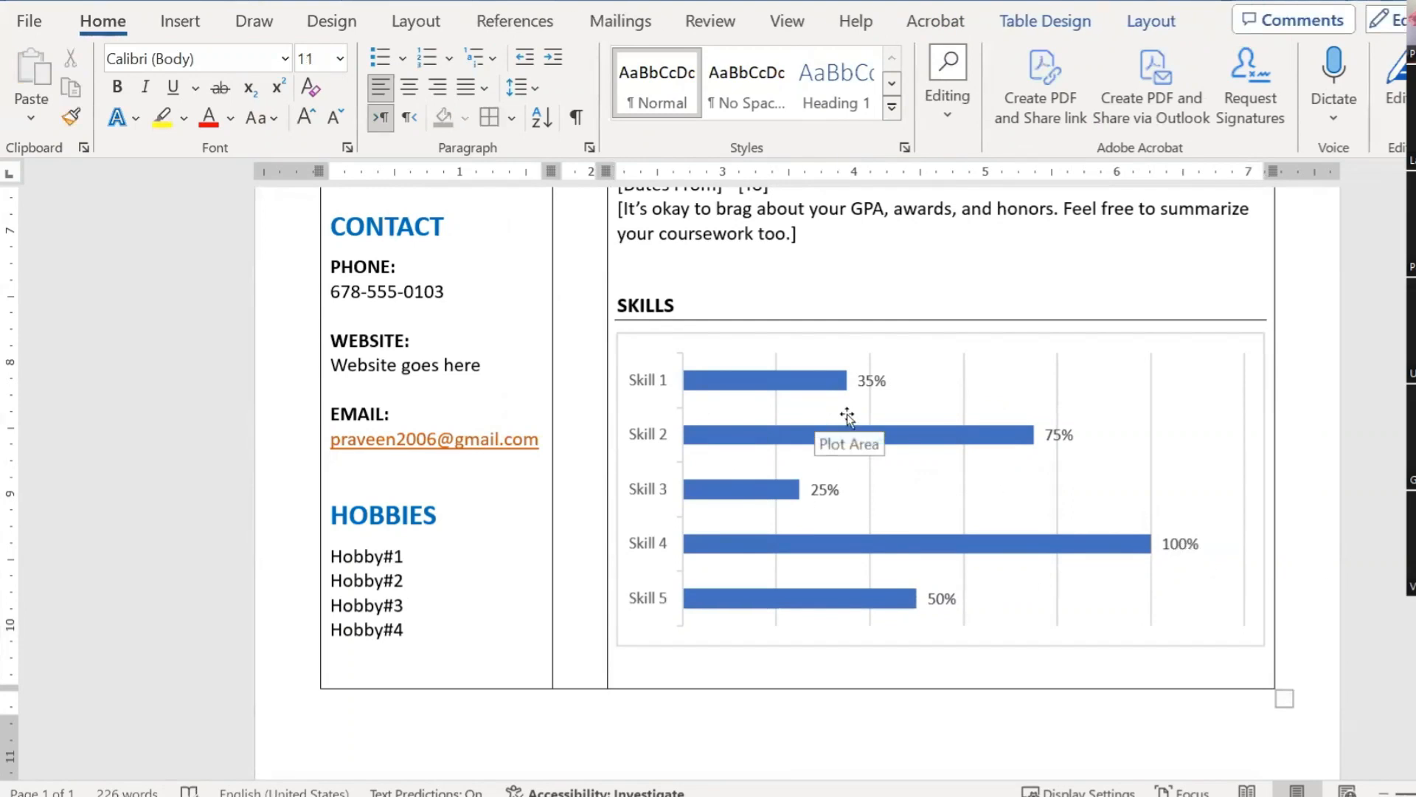
left_click(694, 338)
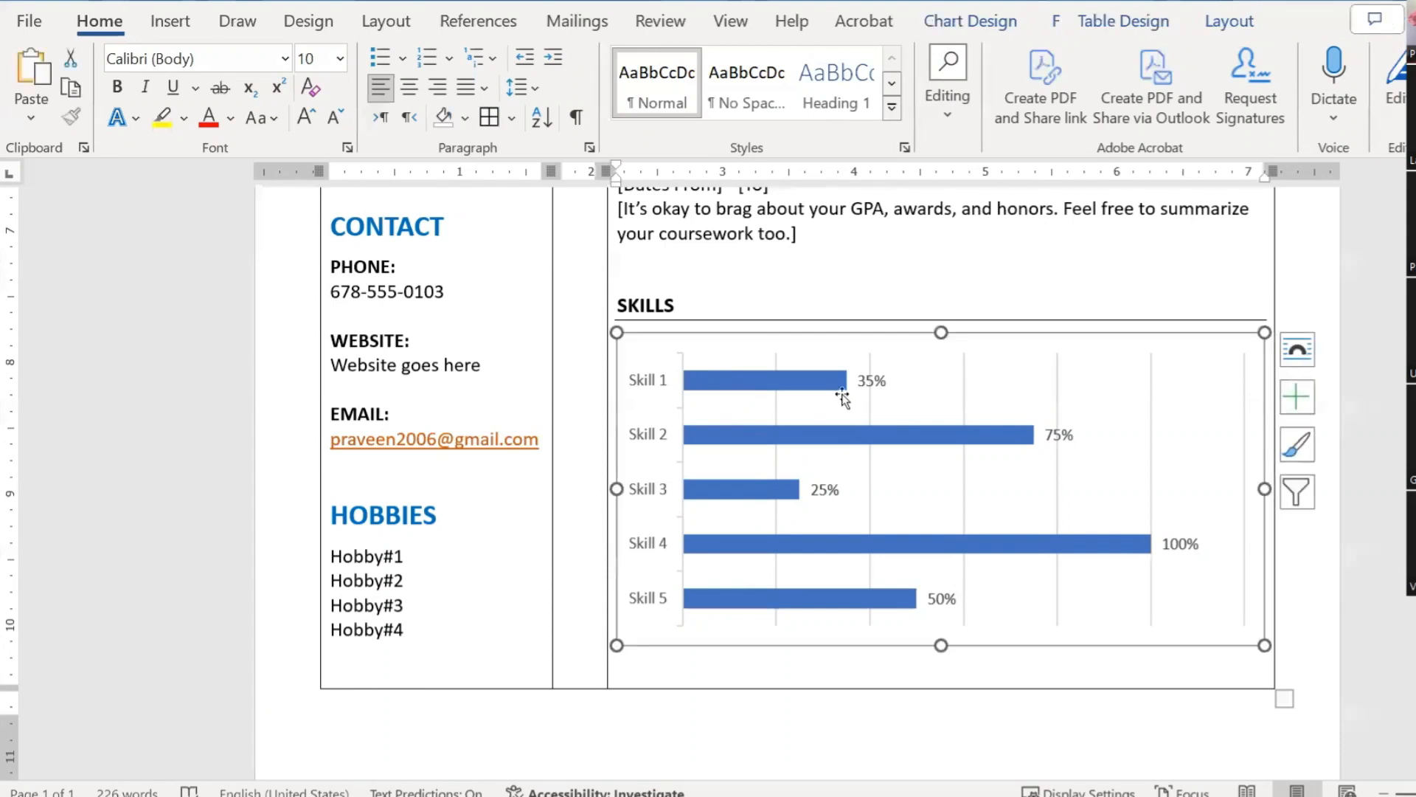
scroll(970, 420, "down", 1)
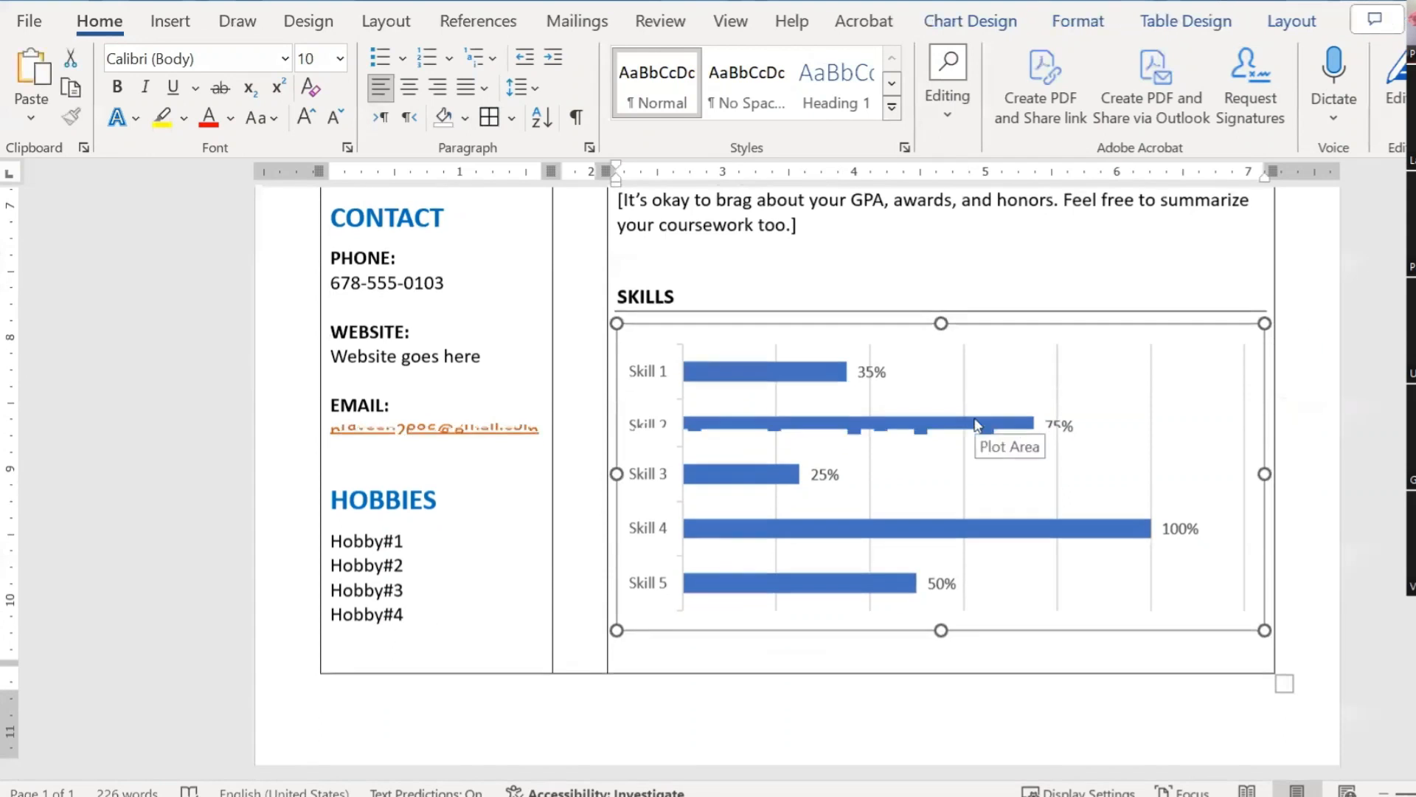
left_click(1312, 585)
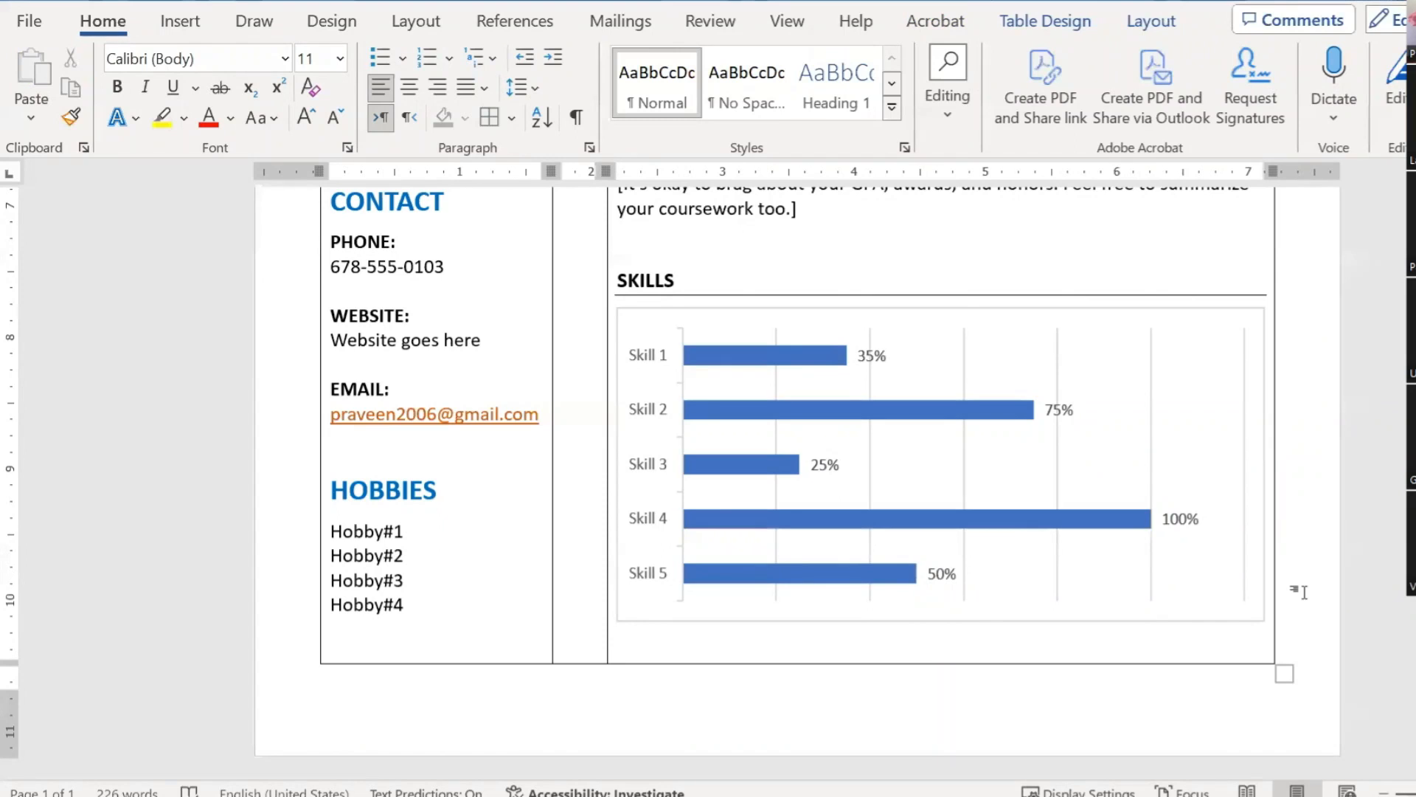
Step: Insert a page break after the résumé table, then undo it
left_click(1303, 591)
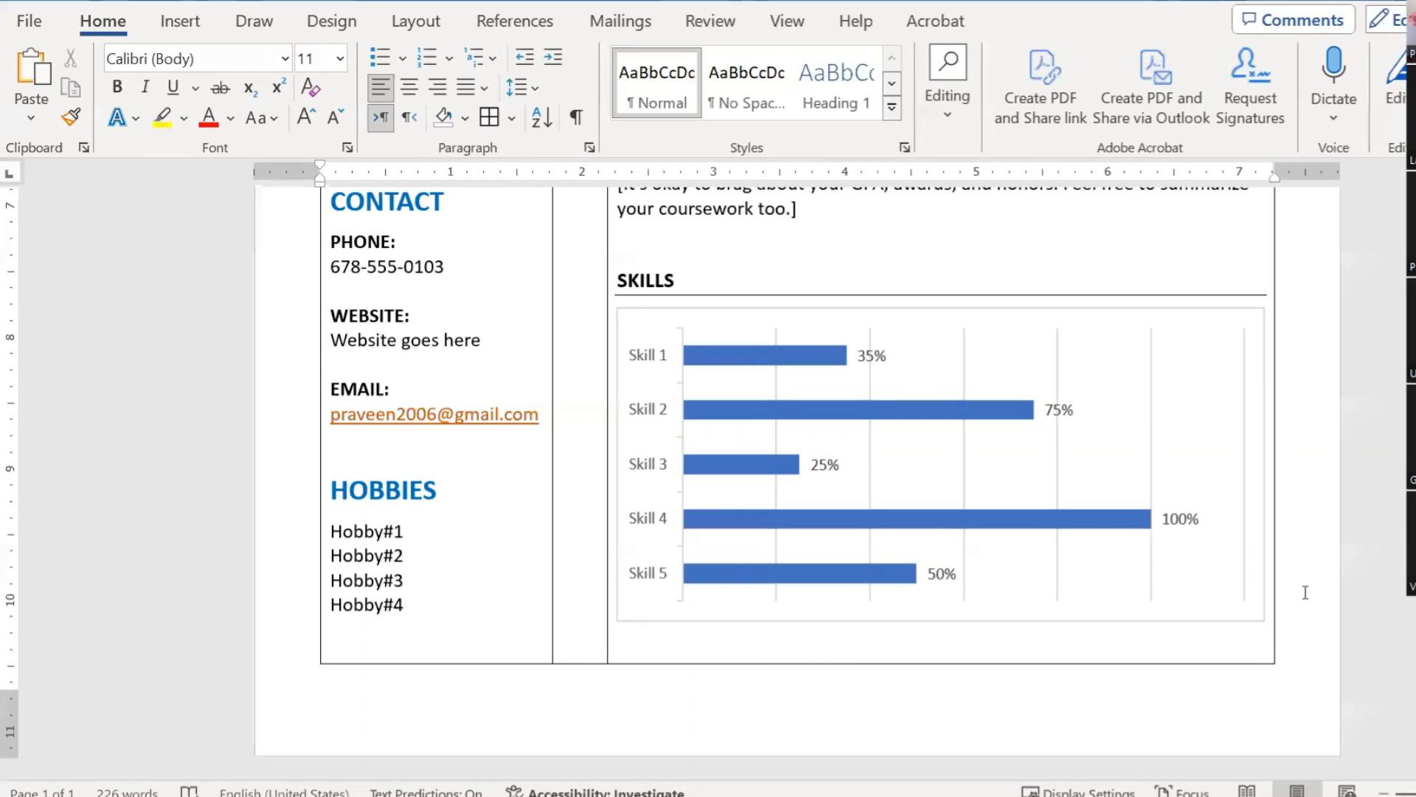
key("ctrl+Return")
key("BackSpace")
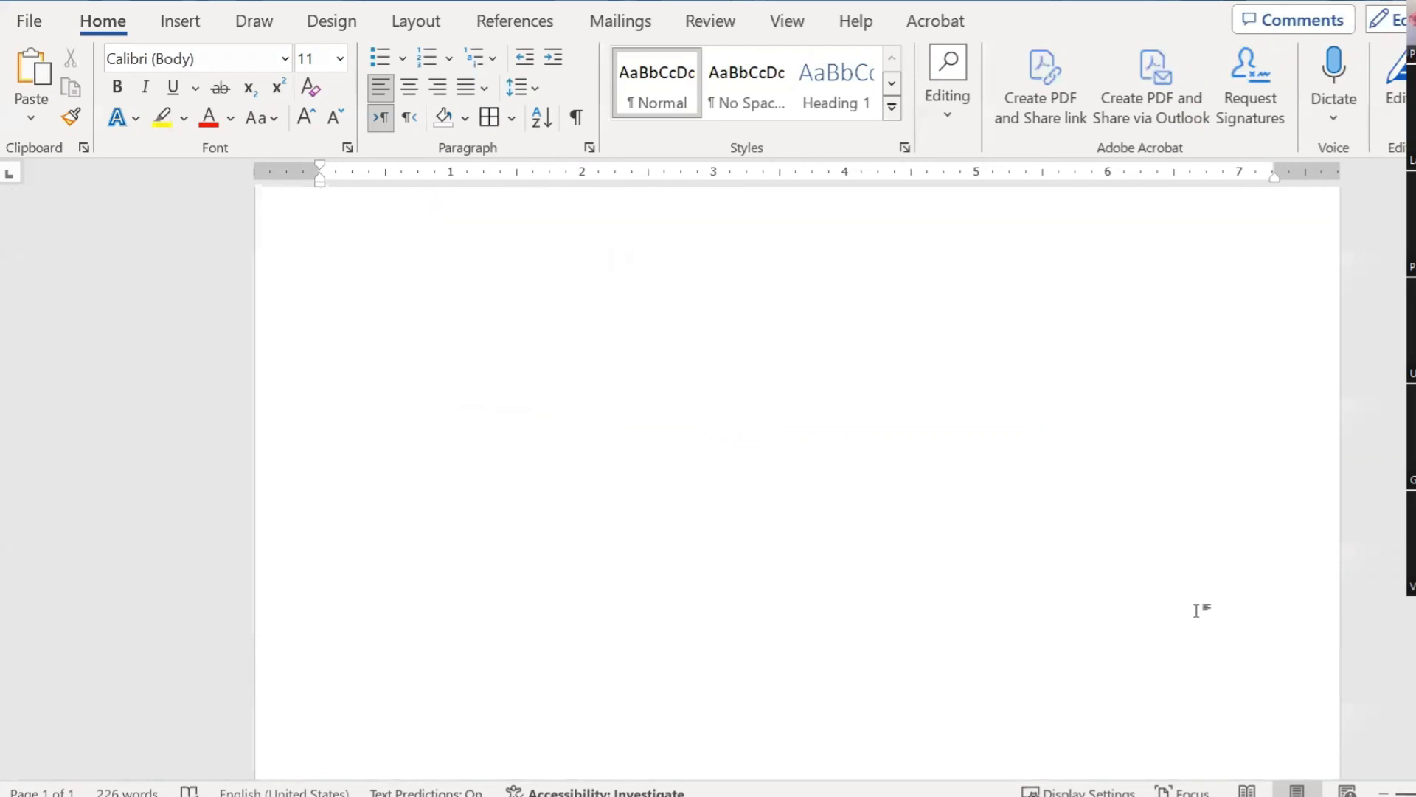
Step: Add a new page after the résumé and insert a Clustered Bar chart on it
key("ctrl+Return")
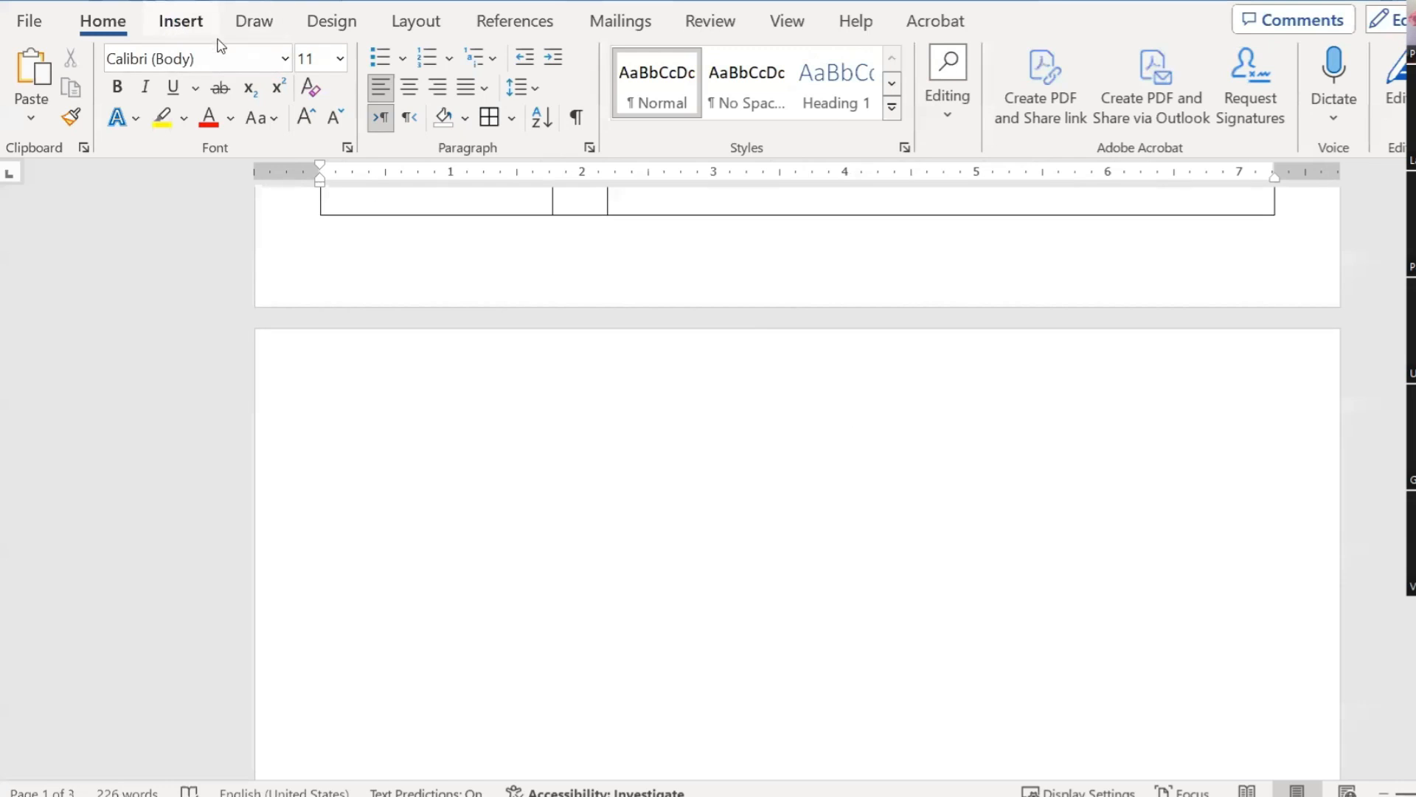
left_click(177, 22)
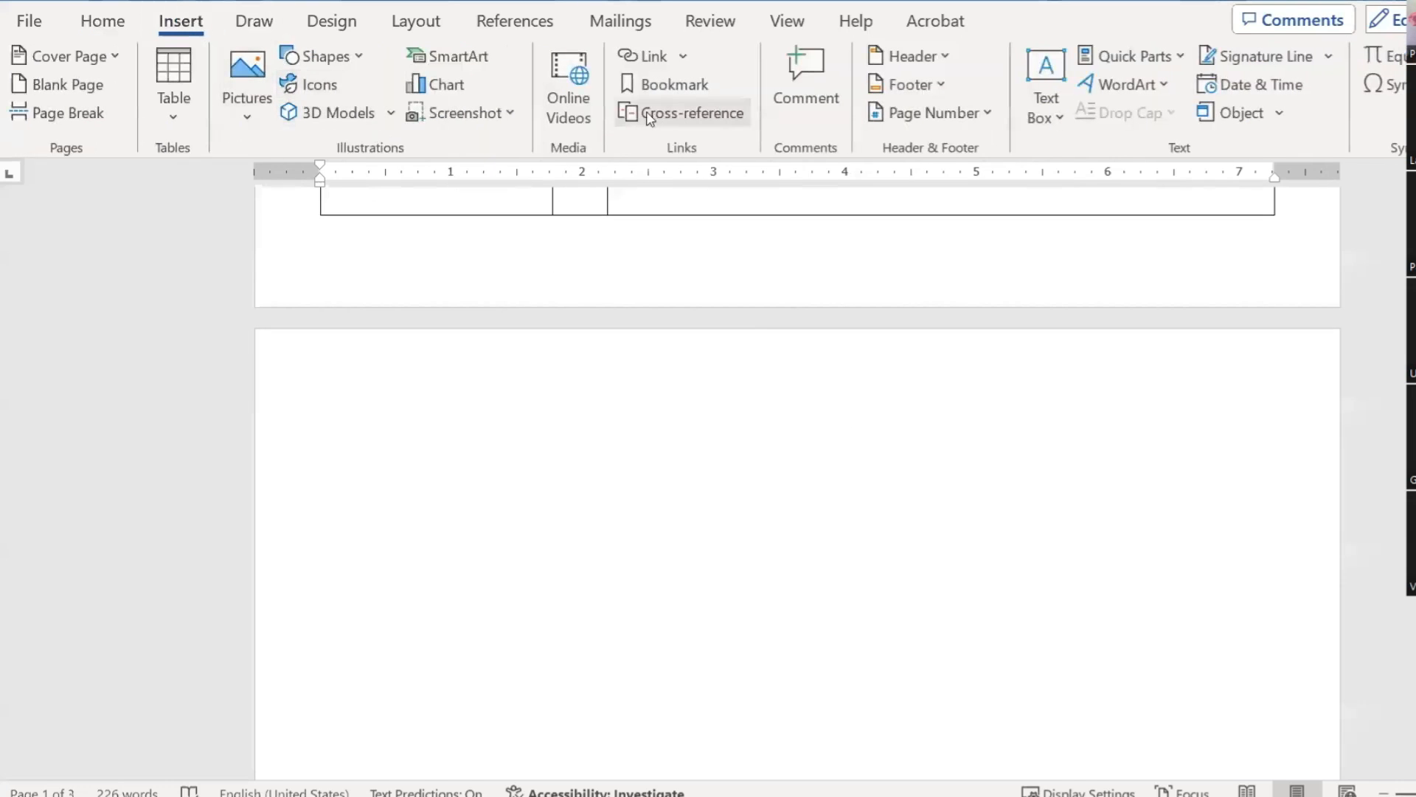
left_click(453, 89)
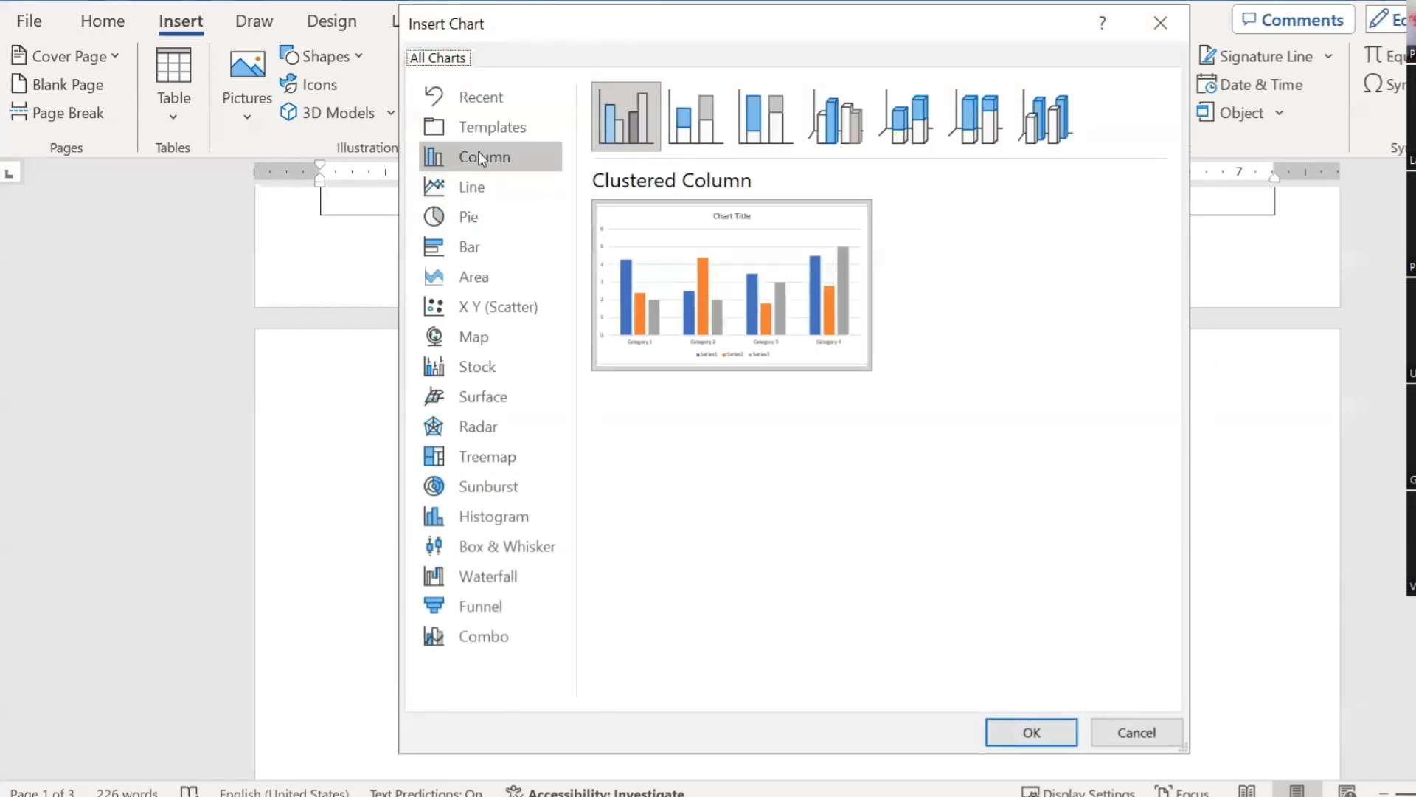
left_click(458, 251)
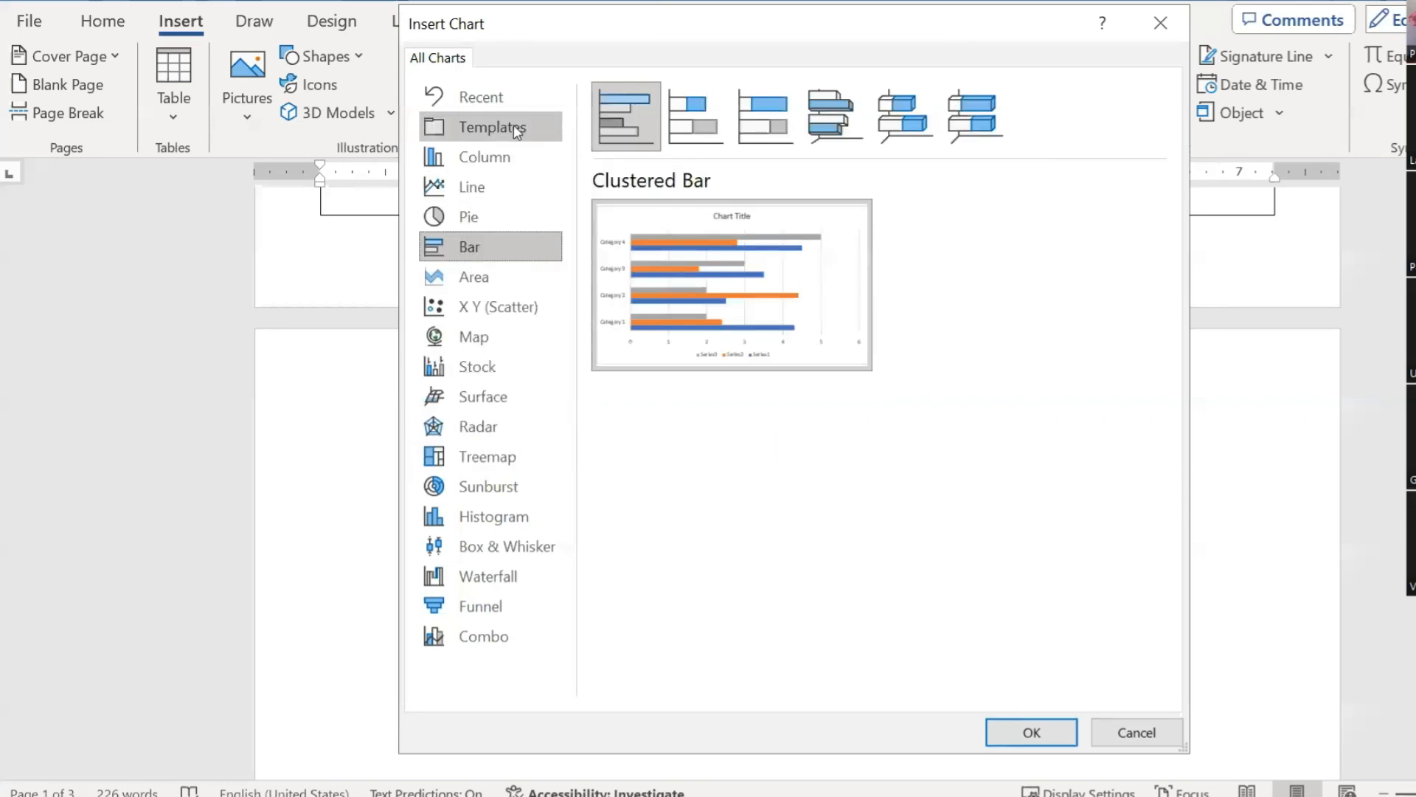
left_click(476, 154)
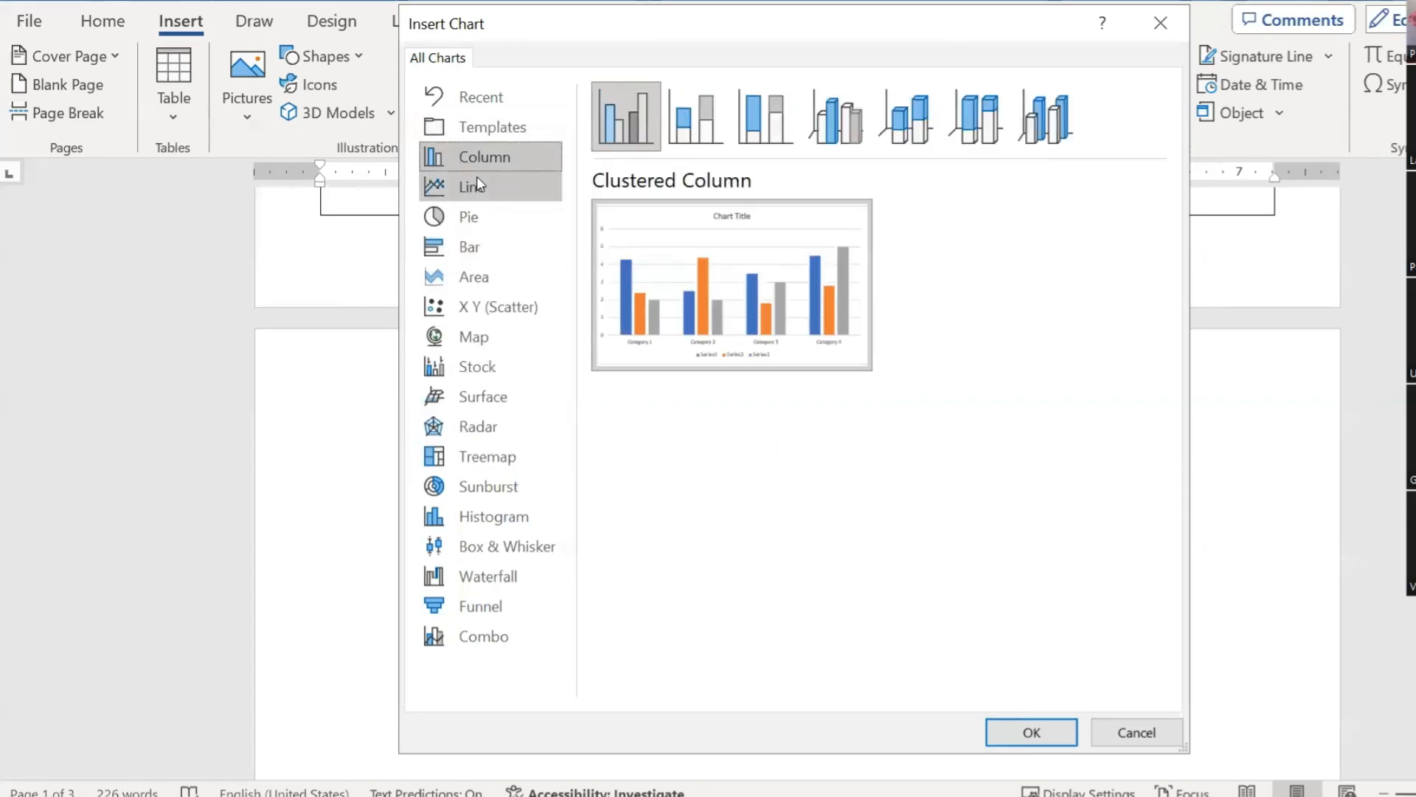
left_click(477, 188)
left_click(483, 219)
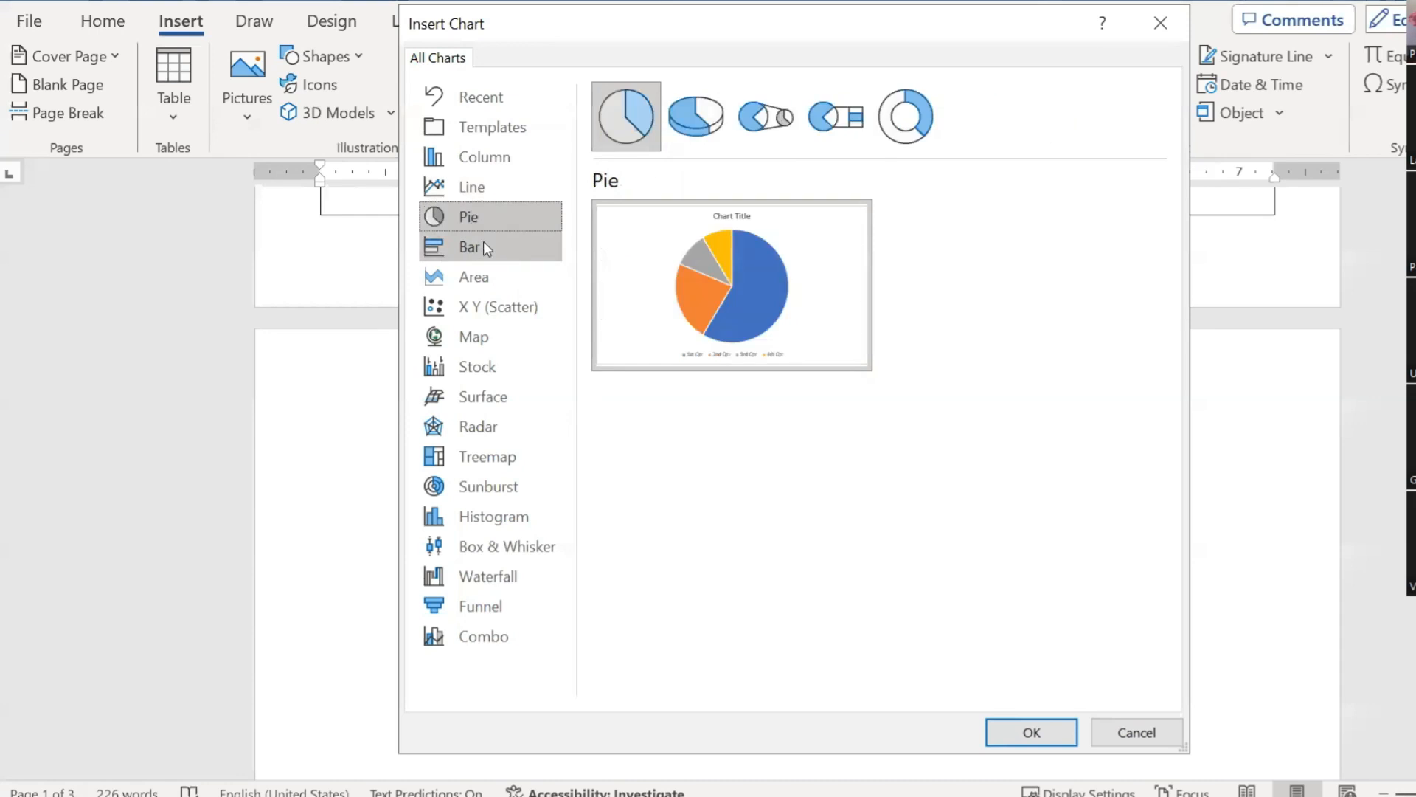
left_click(484, 245)
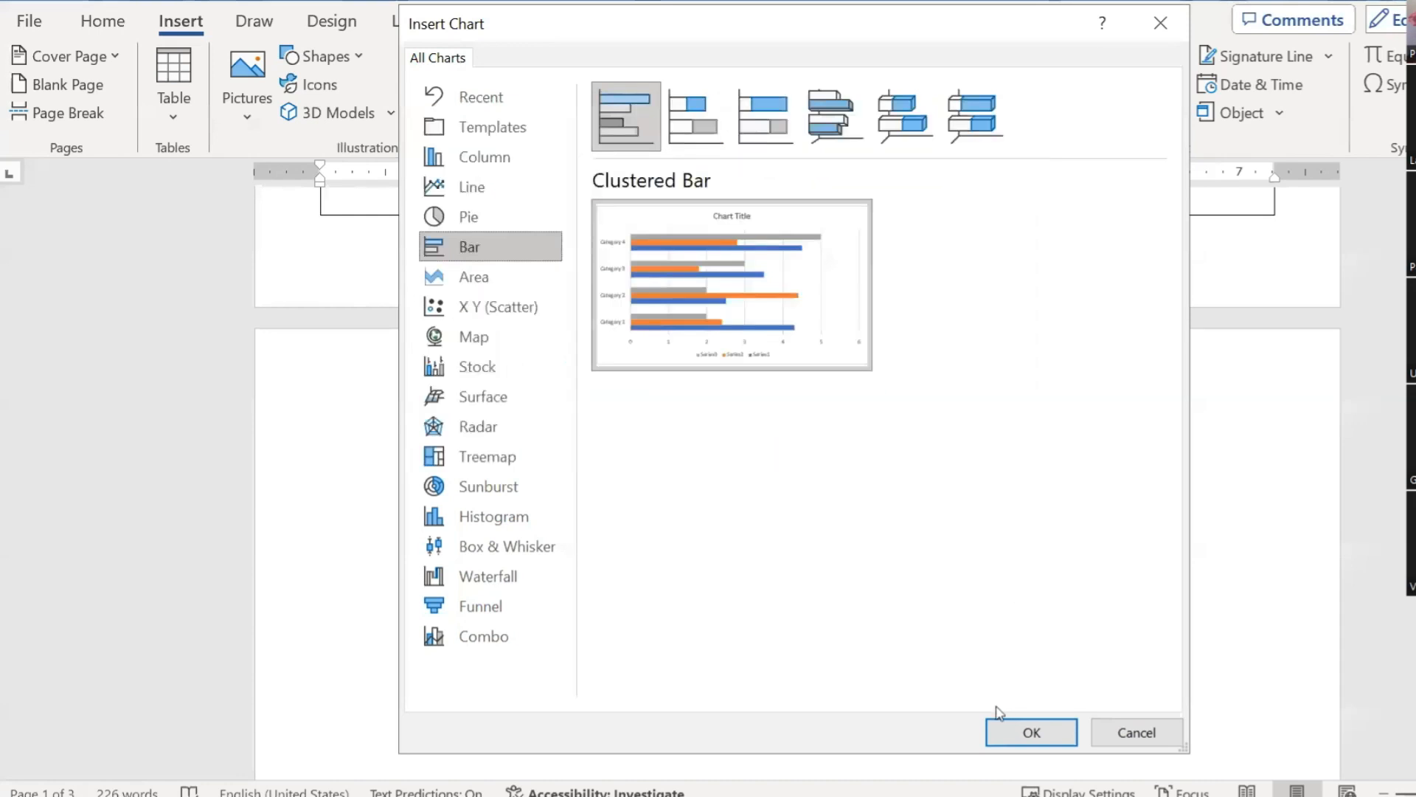
left_click(1005, 729)
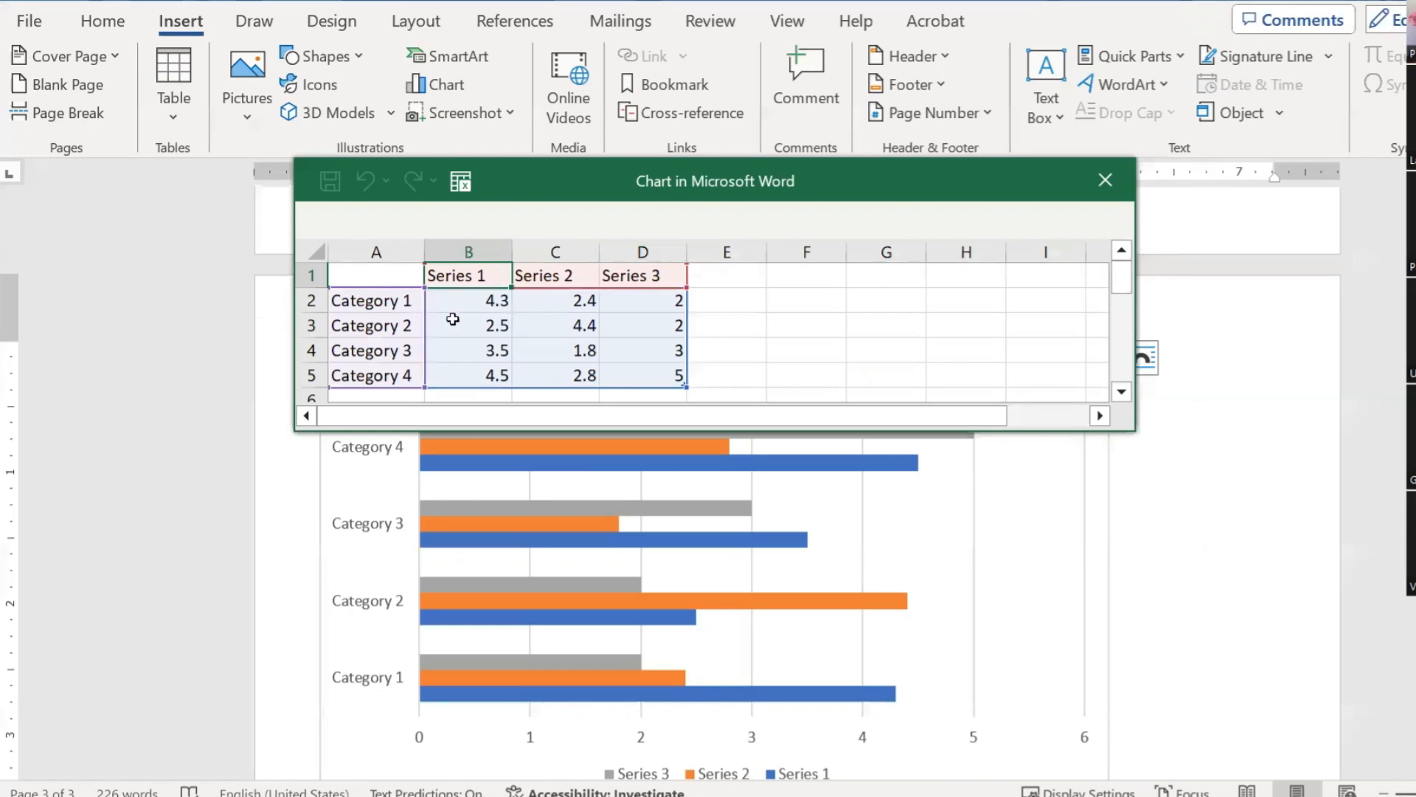
Step: Rename the chart categories in A2:A5 to Skill 1, Skill 2, Skill 3 and Skill 4
left_click(373, 309)
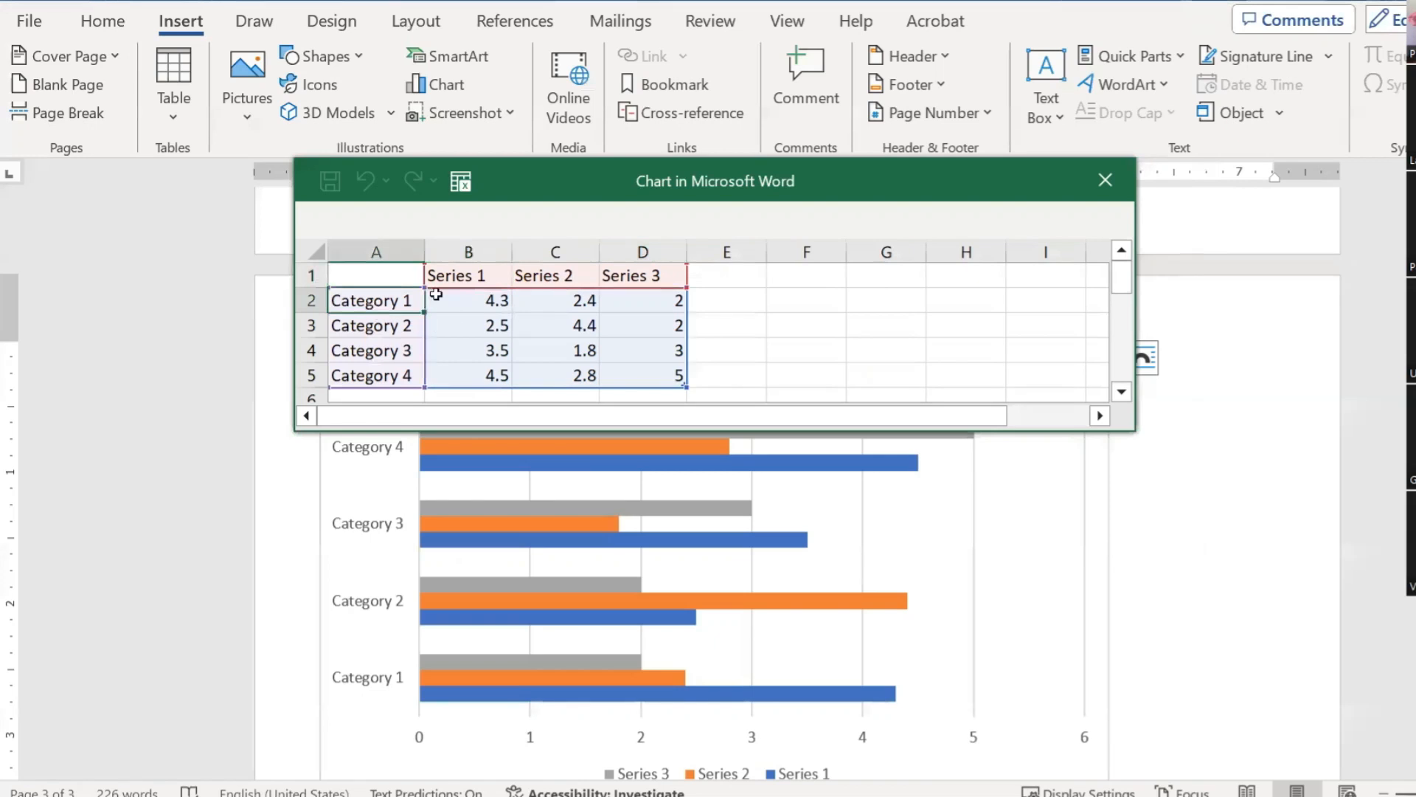
type("Skill 1")
key("Return")
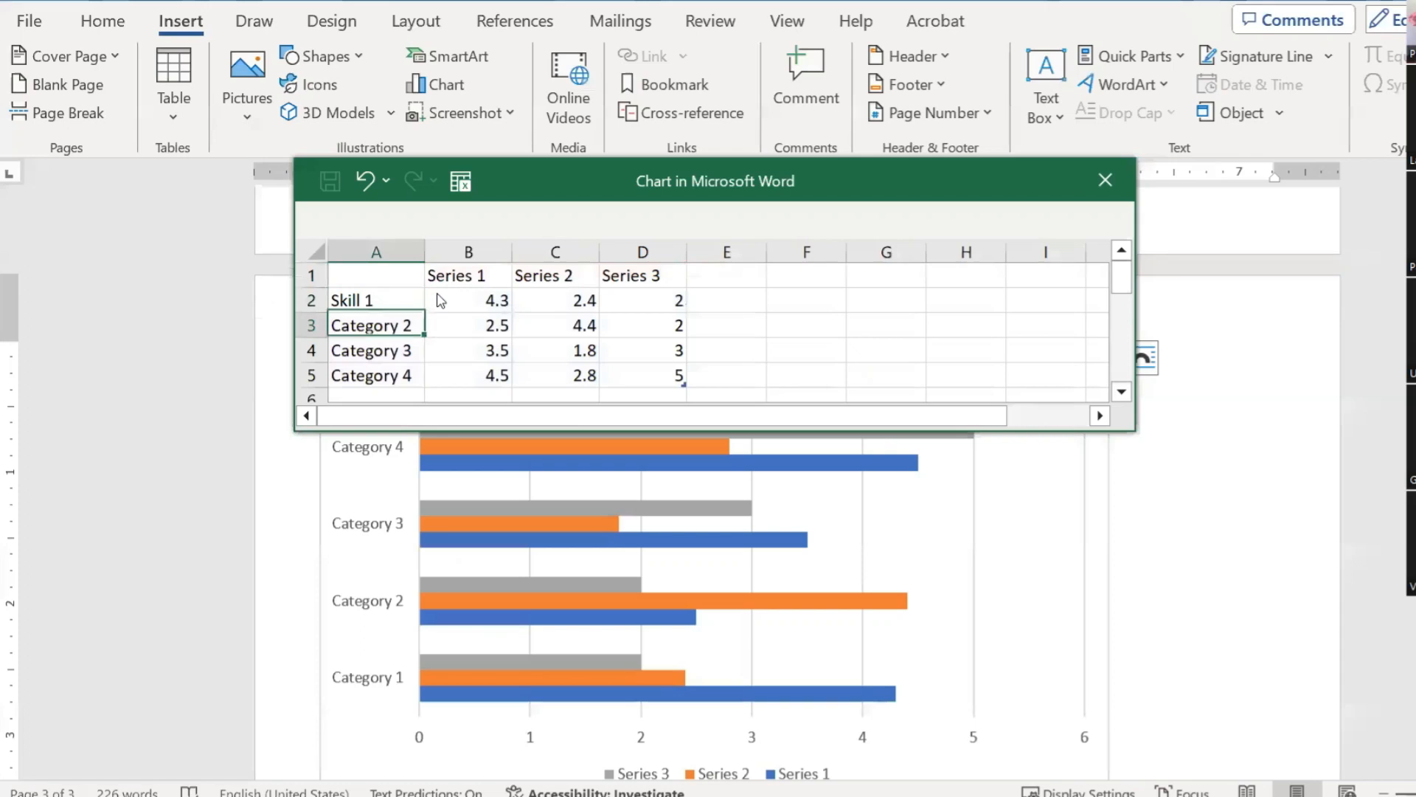
type("Skill 1")
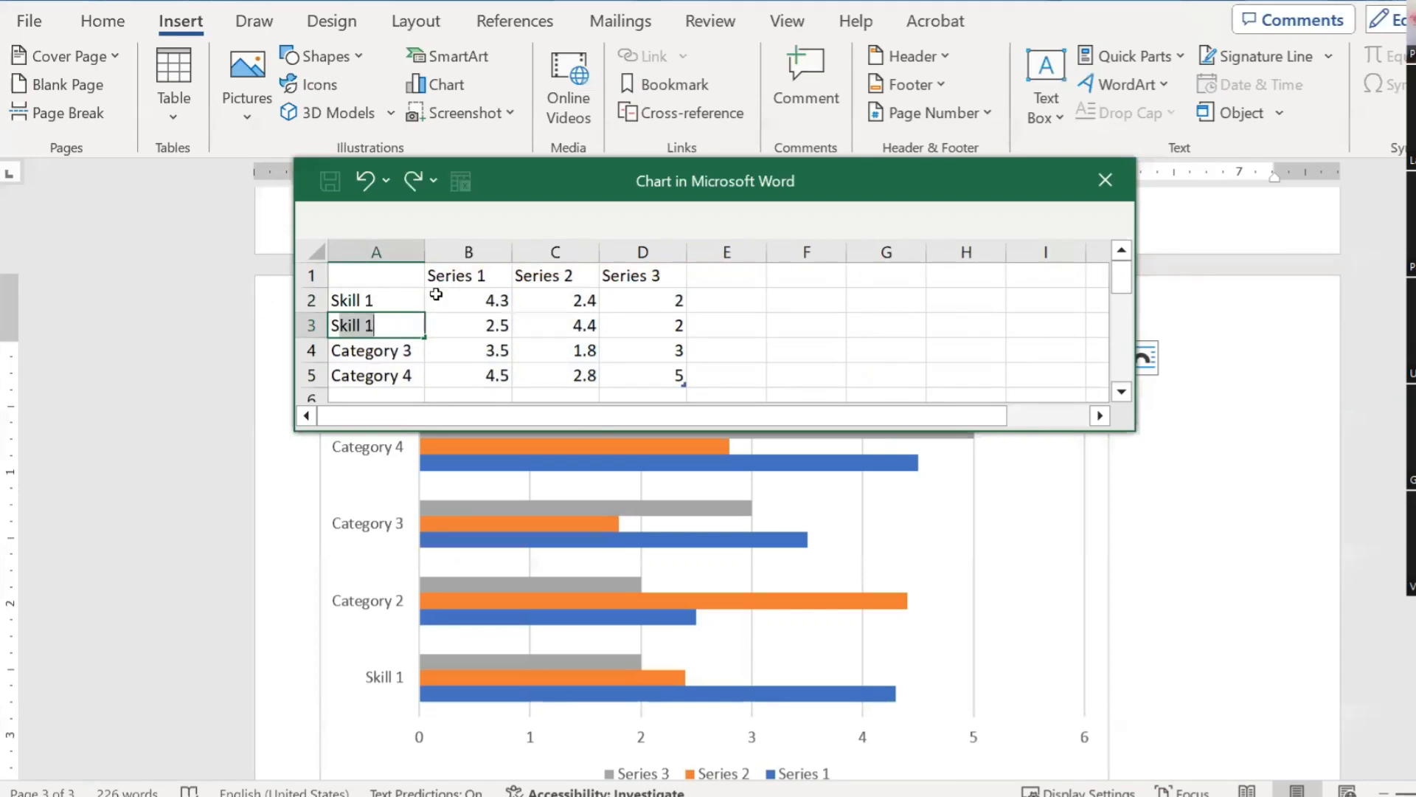
key("ctrl+Return")
key("BackSpace")
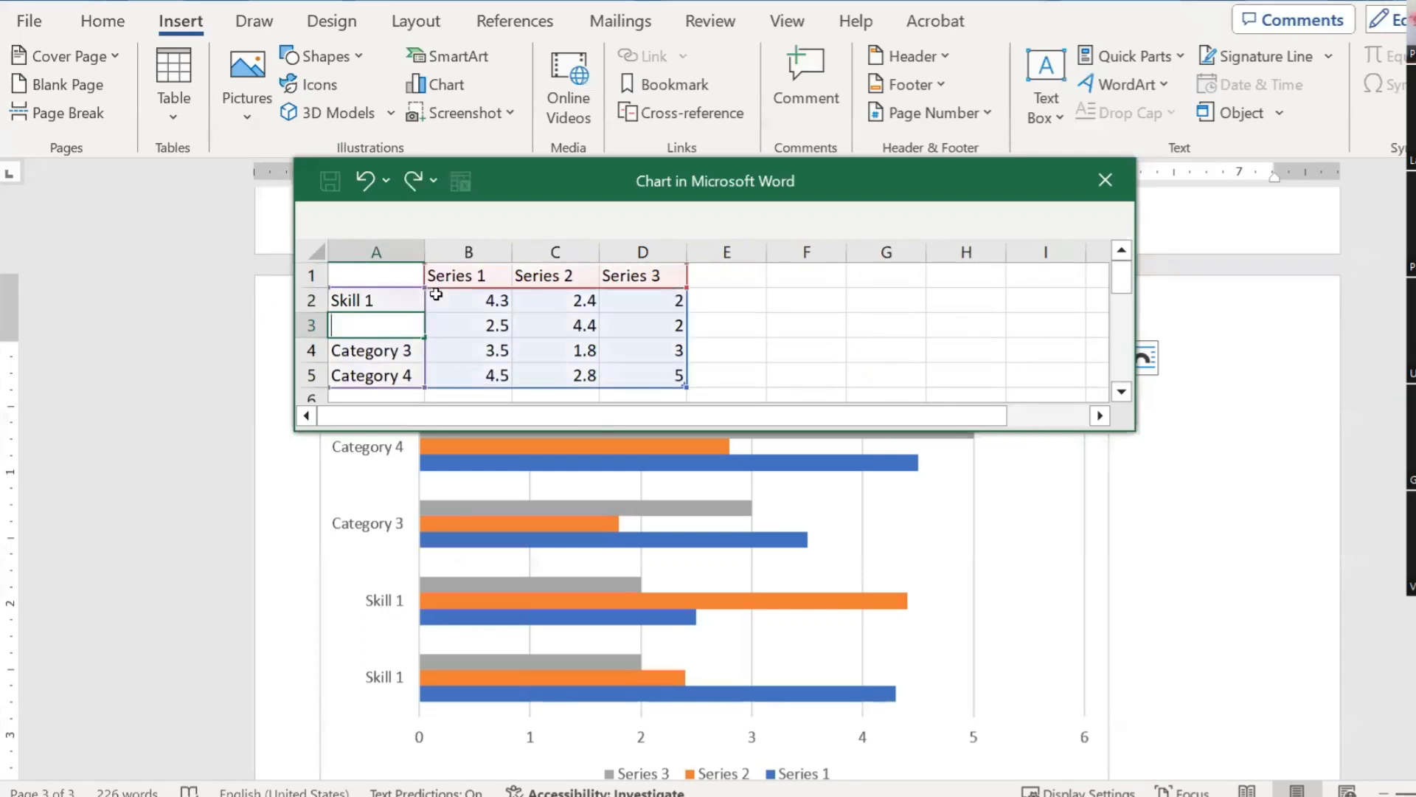
type("Skill 2")
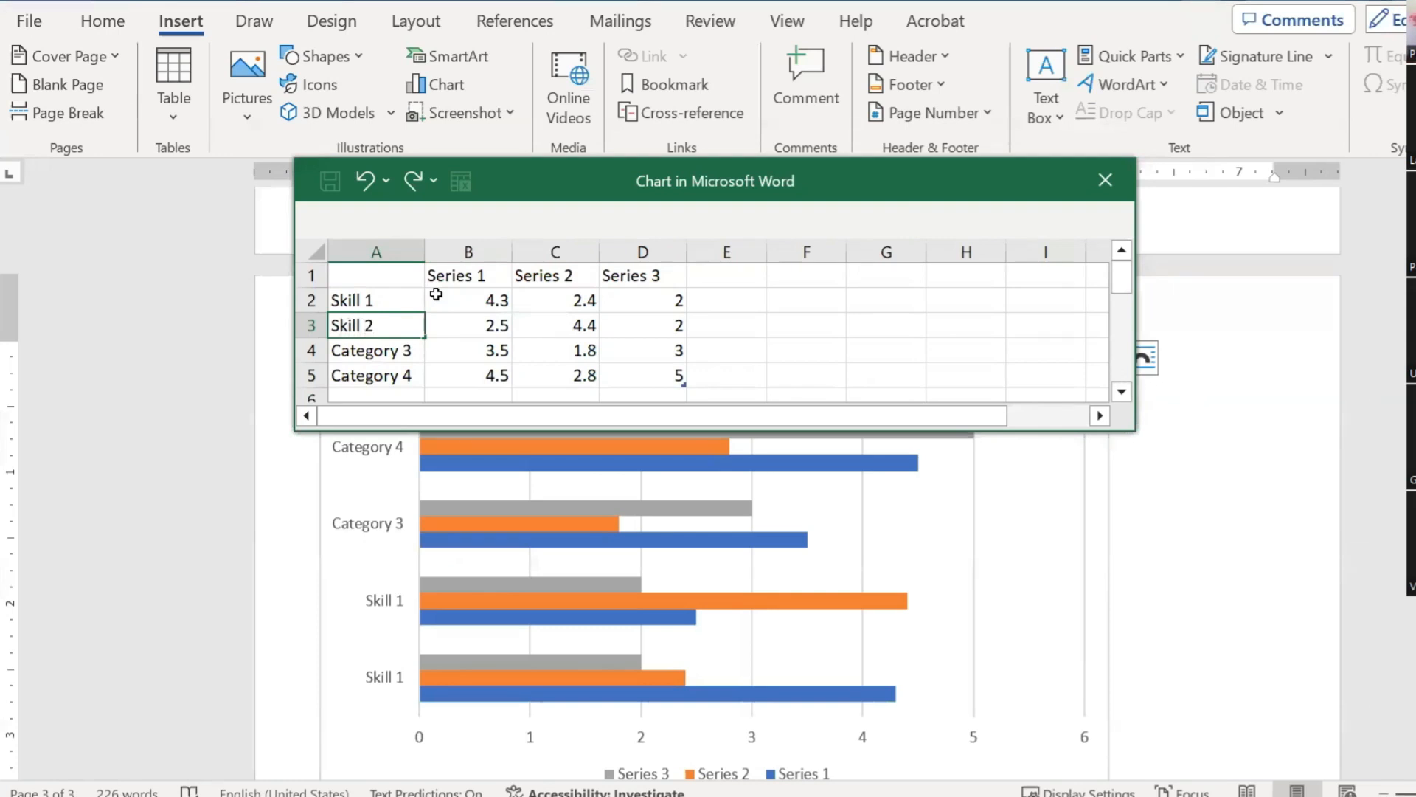
key("Return")
type("Skill")
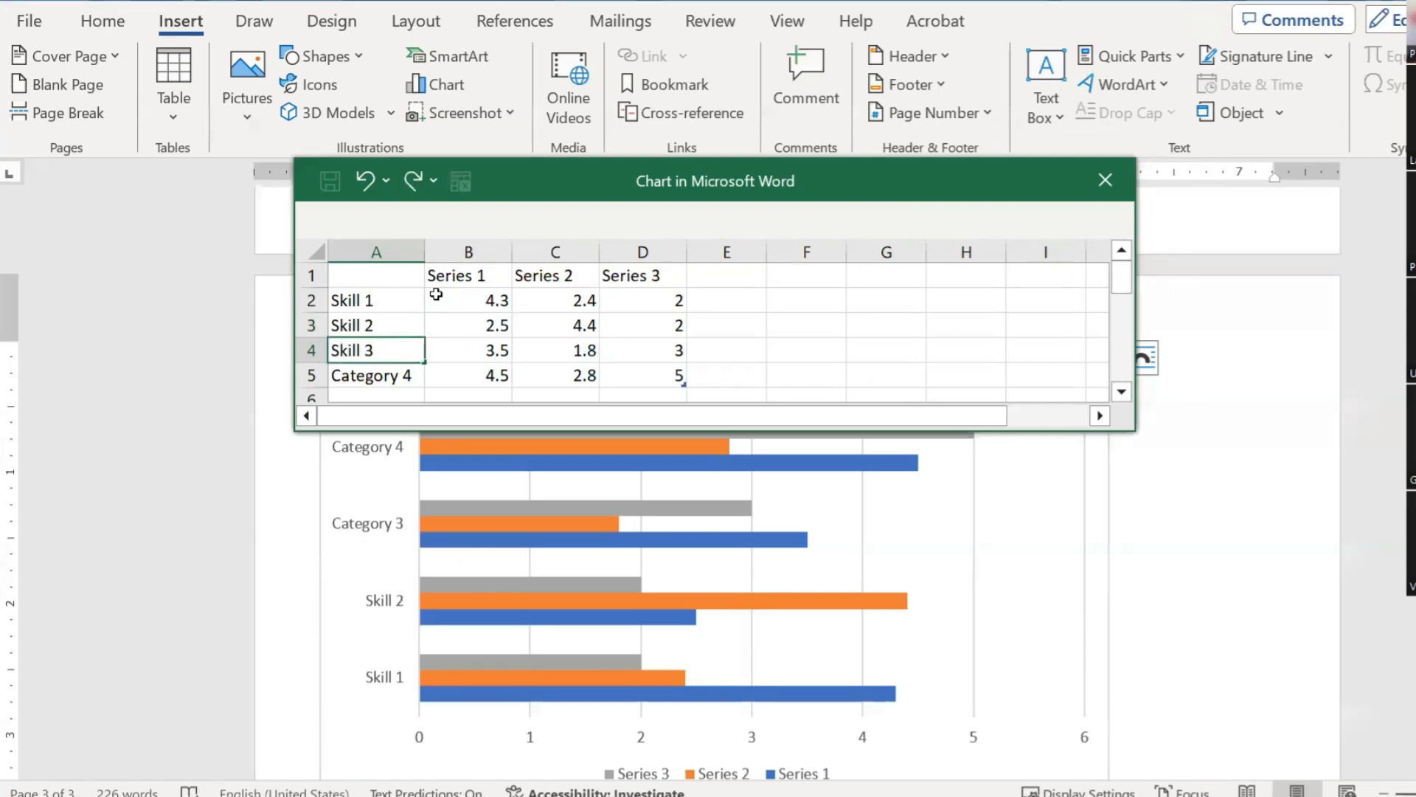
key("Return")
type("Skill")
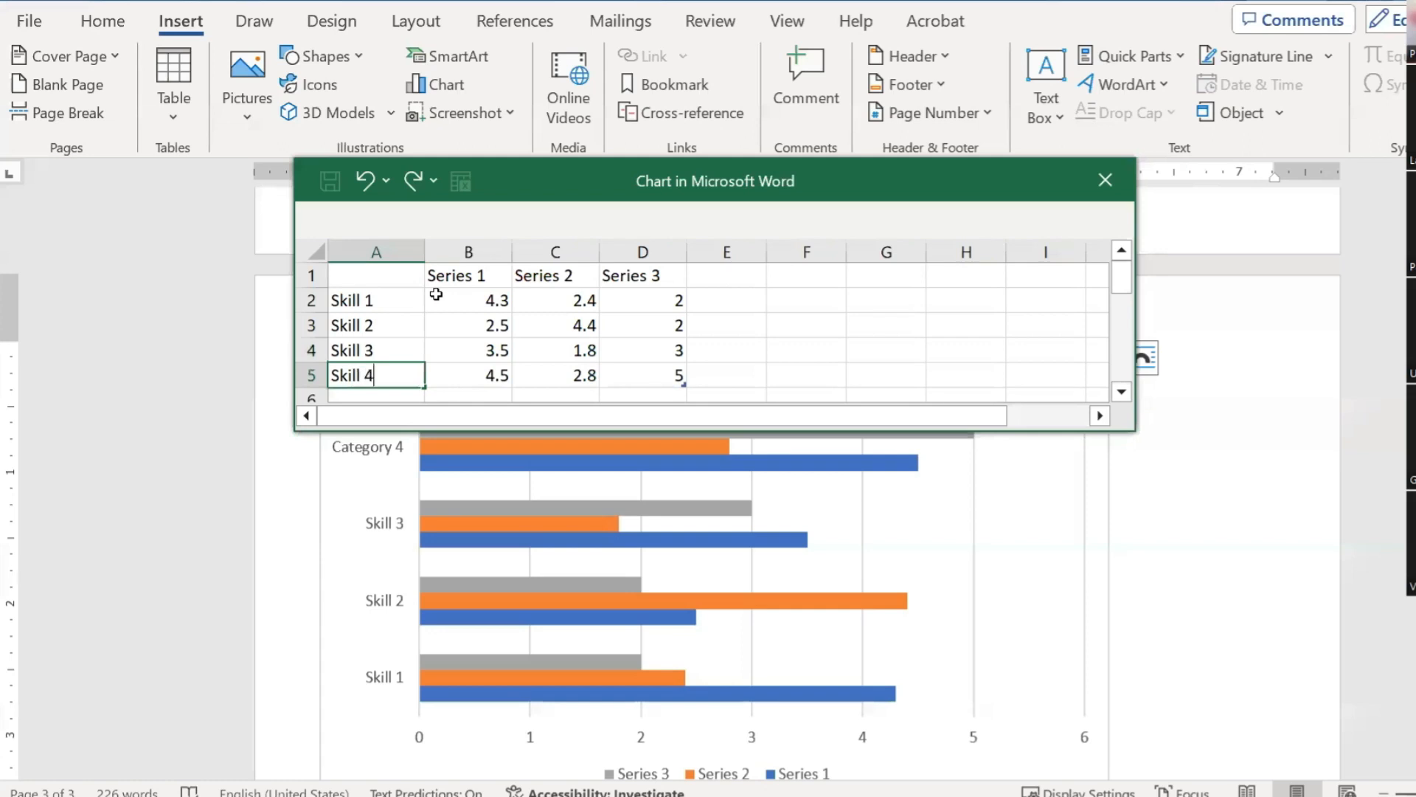
key("Return")
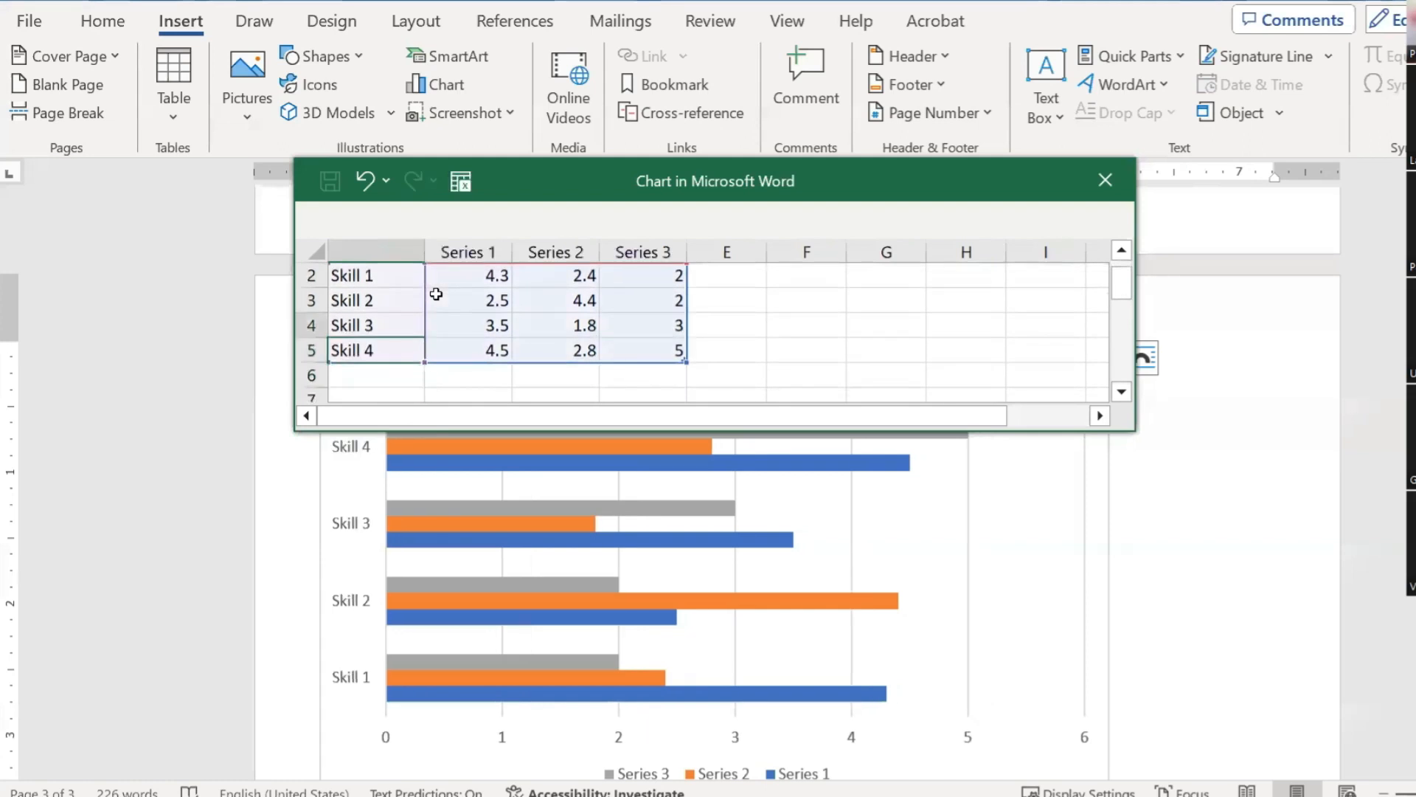
Step: Clear the Series 2 and Series 3 values from the data sheet
key("shift+Right")
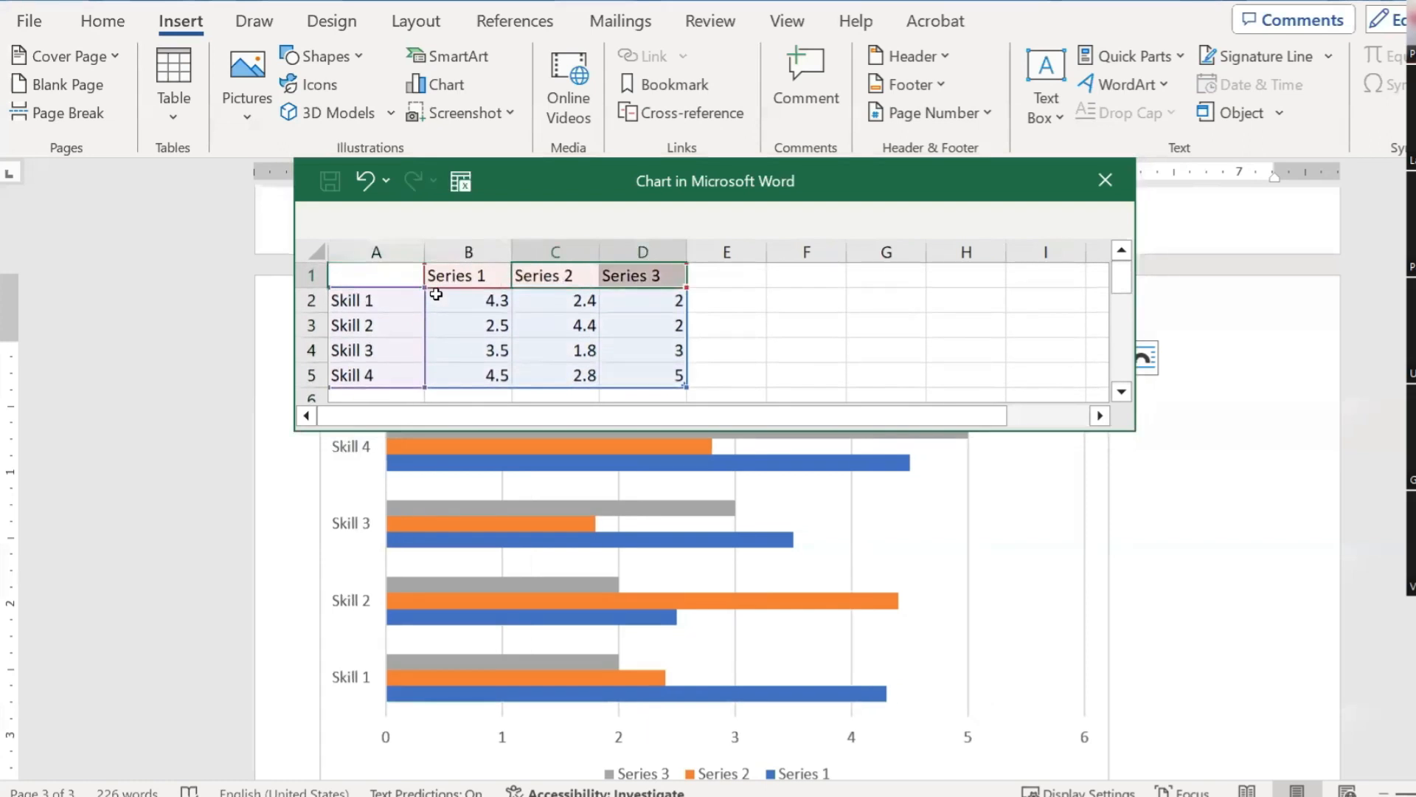
key("shift+Down")
key("shift+Down")
key("shift+Down")
key("shift+Down")
key("Delete")
Step: Shrink the chart data range to a single series and clear the Series 1 header
key("Up")
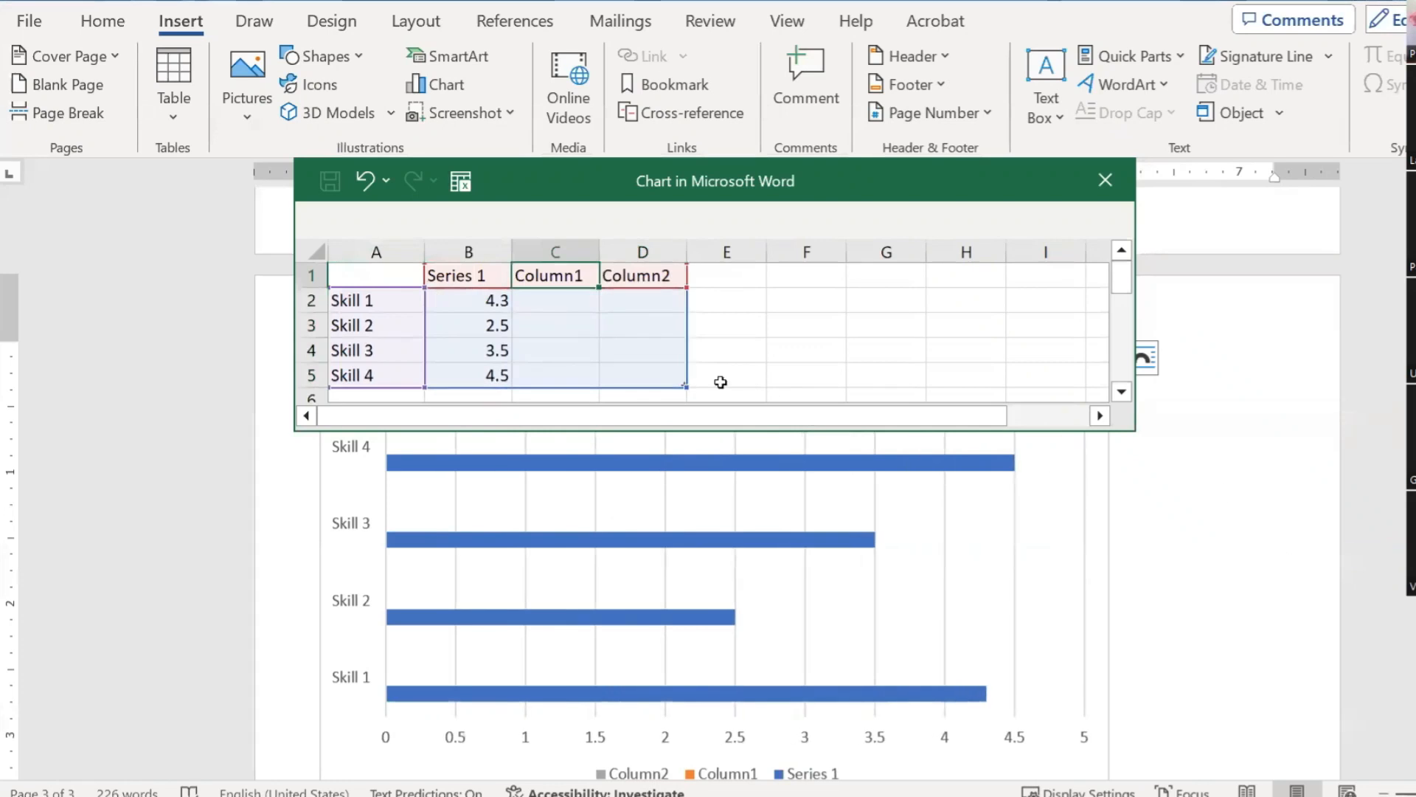
left_click(645, 274)
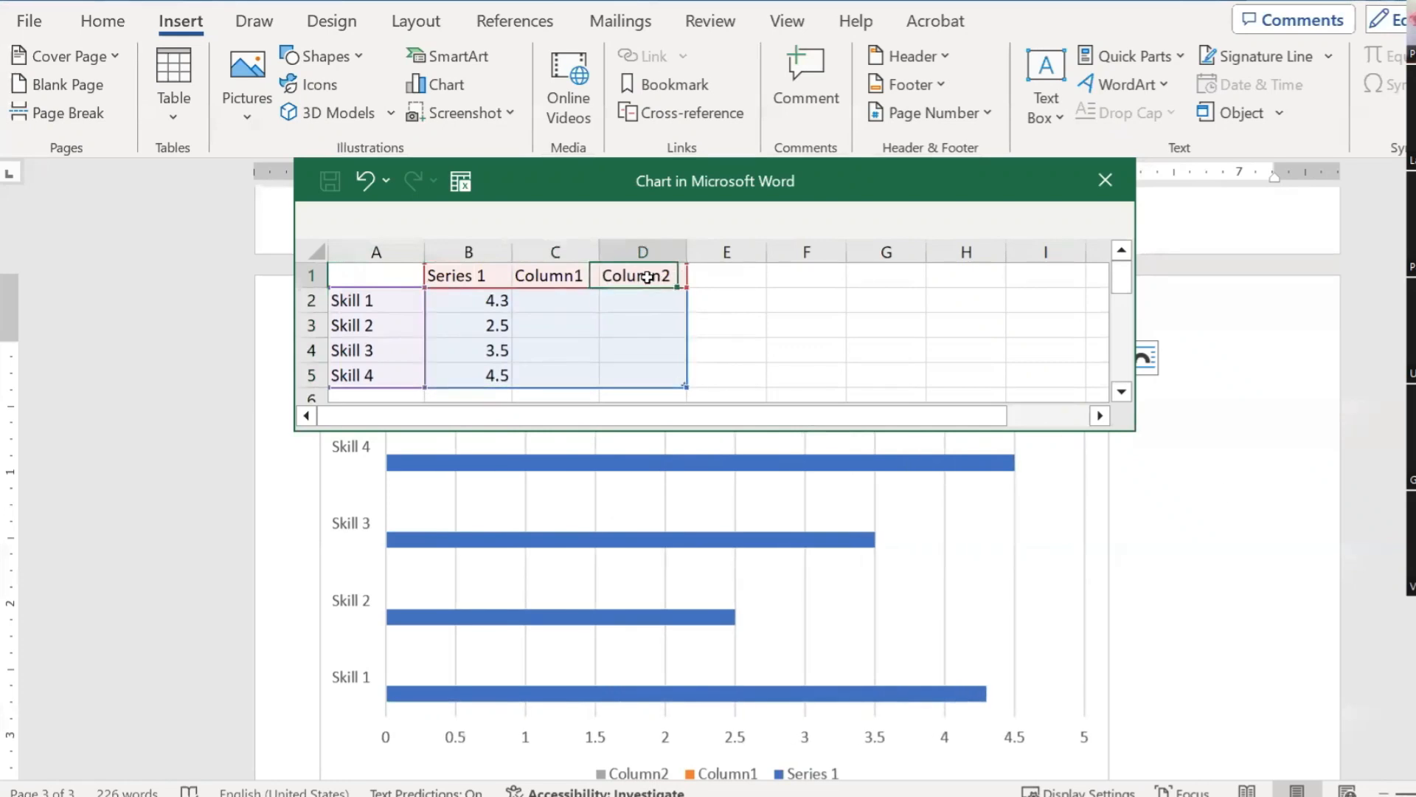
key("Left")
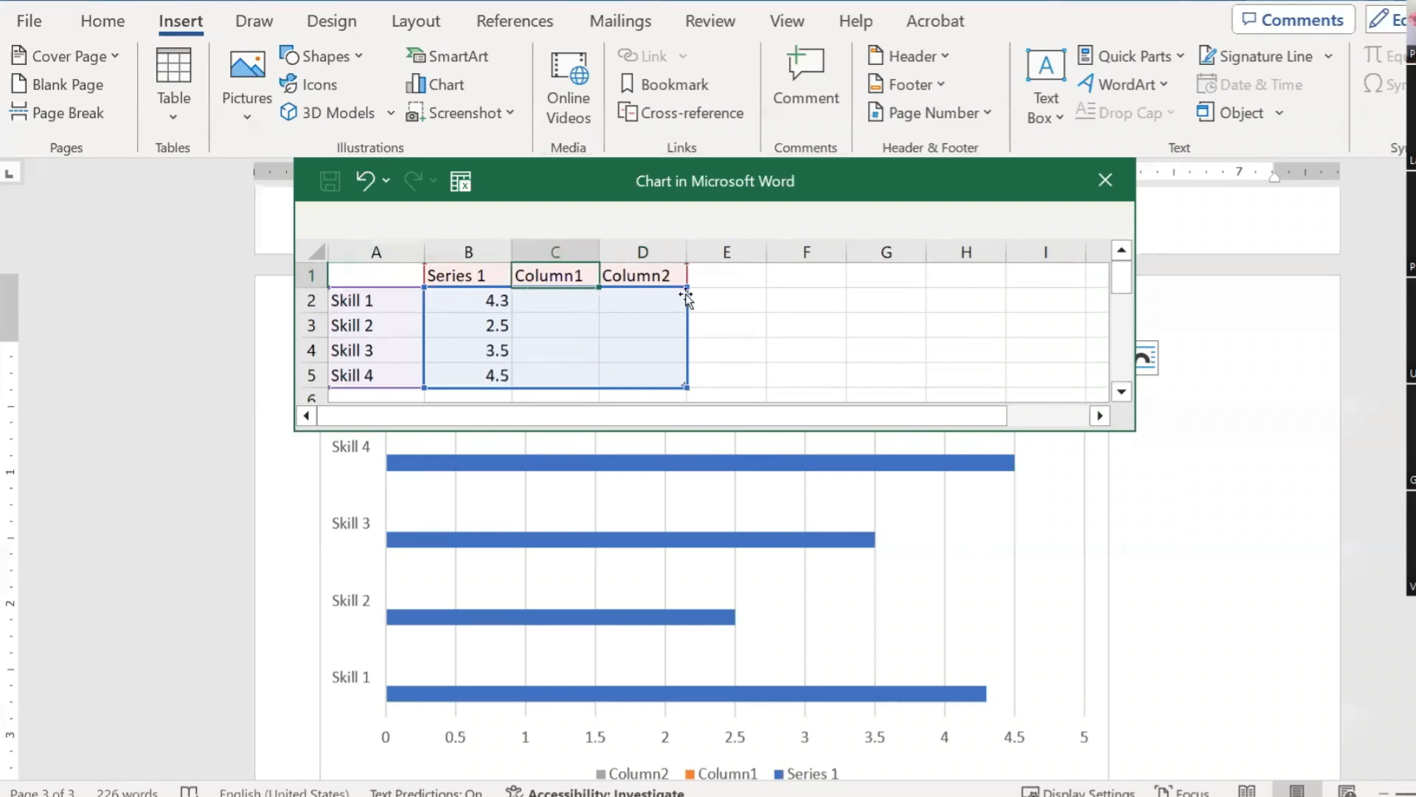
left_click_drag(687, 387, 515, 386)
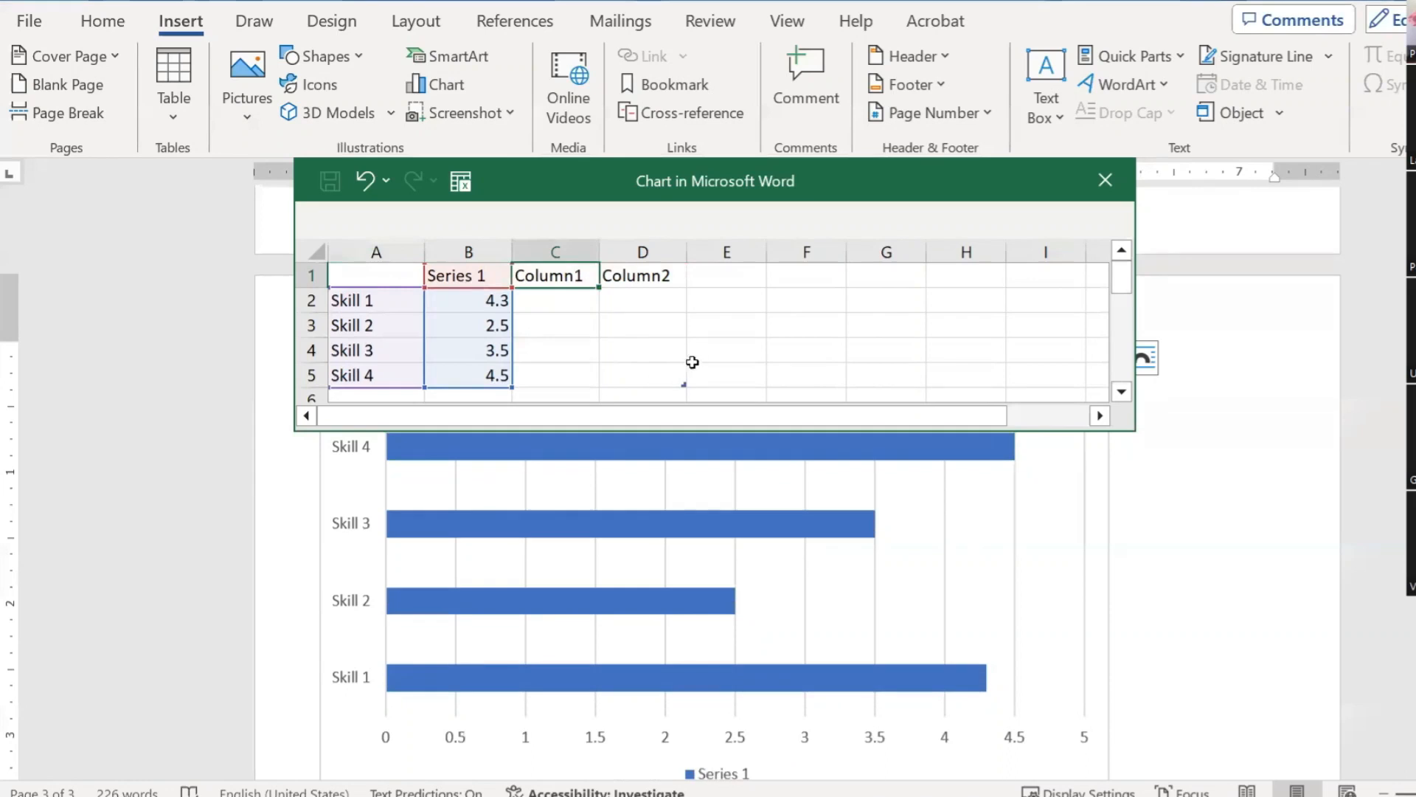
left_click(720, 347)
left_click(479, 279)
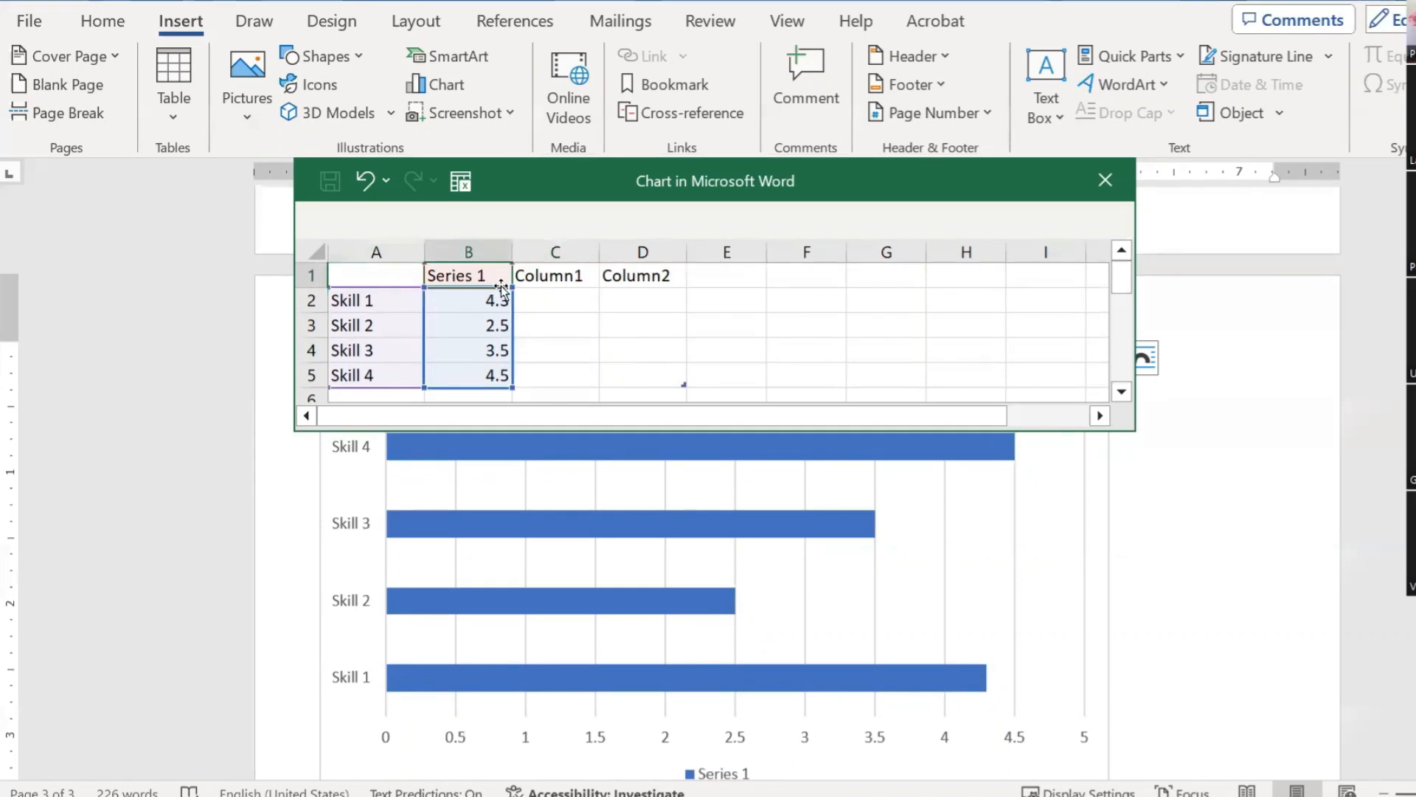
key("Delete")
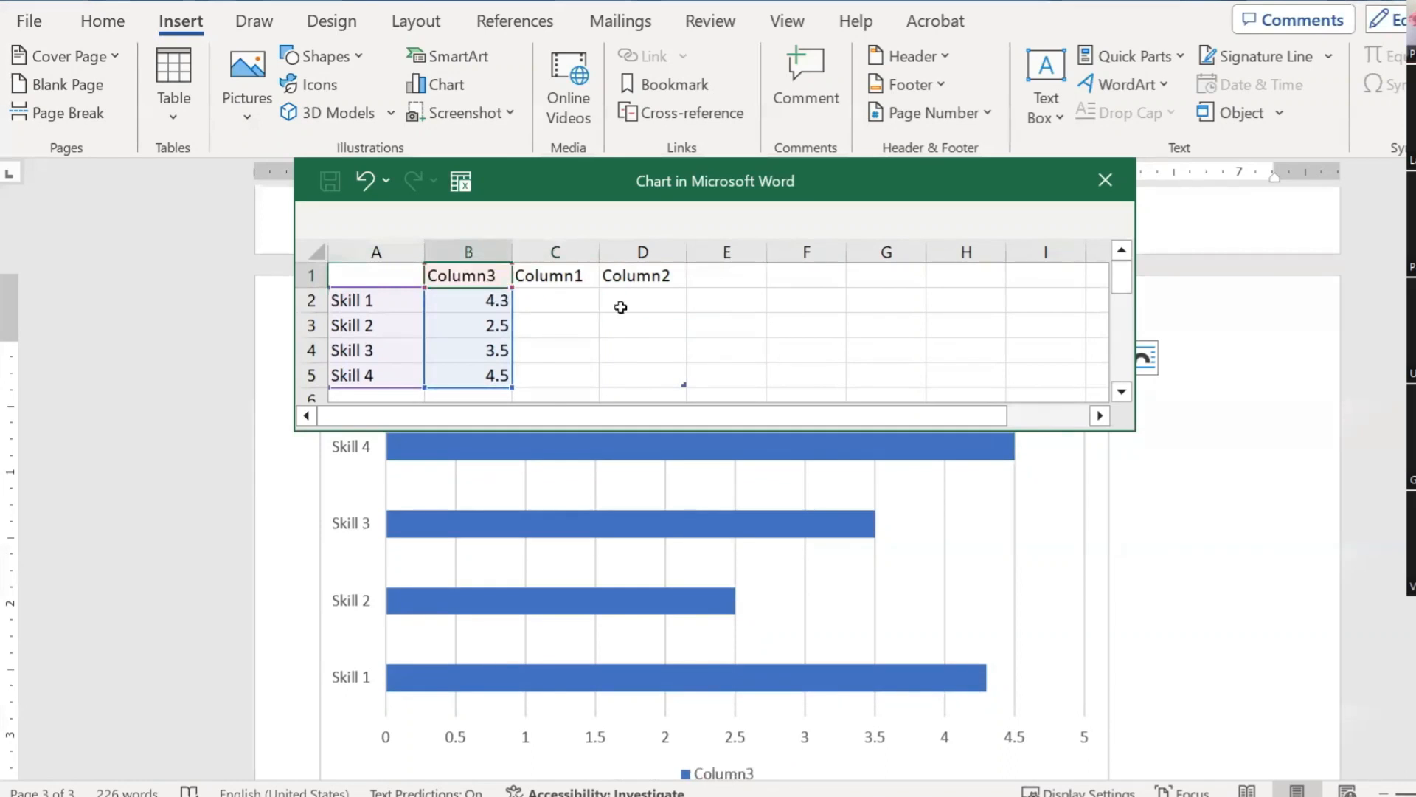
Step: Try deleting the data sheet's header row, dismissing the table-header error
right_click(310, 275)
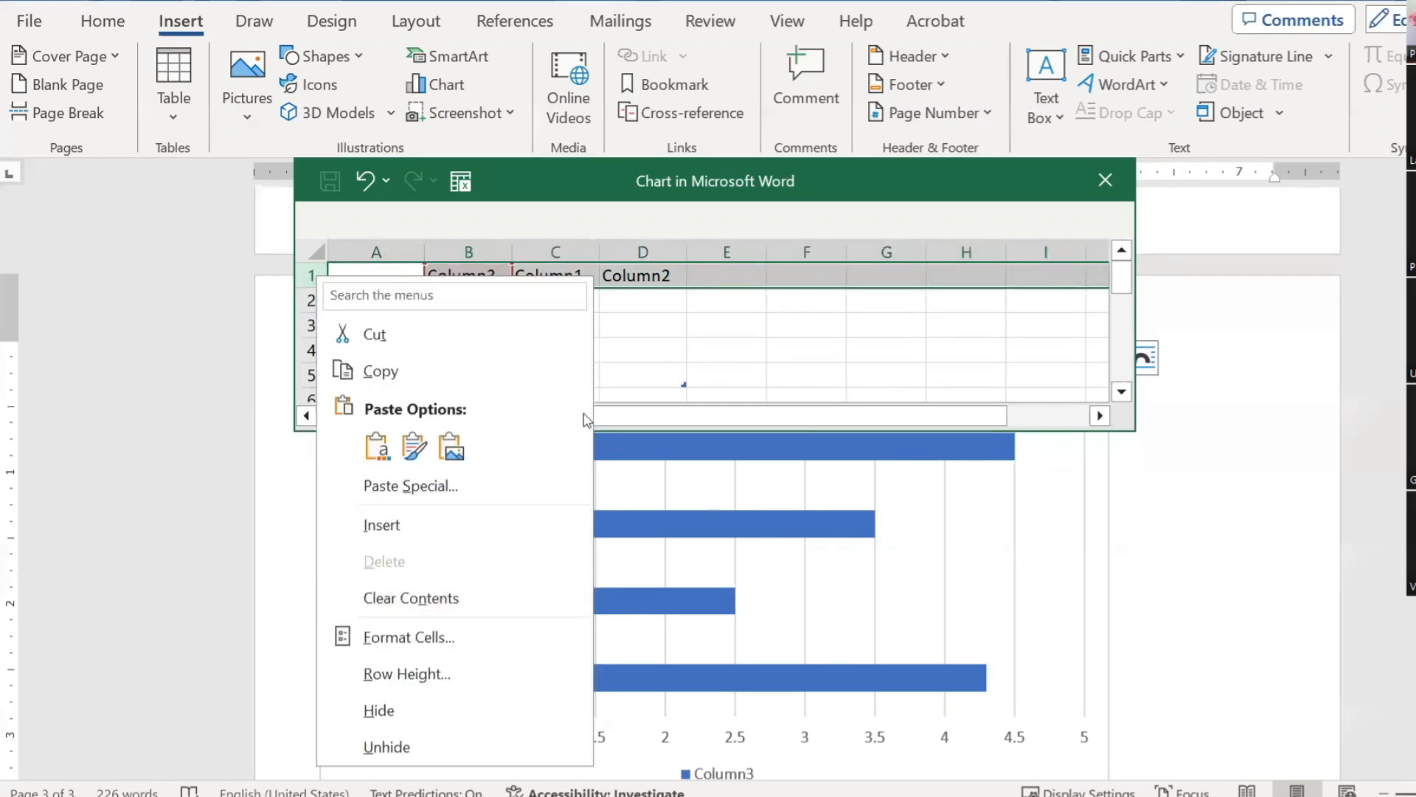
left_click(743, 275)
right_click(746, 278)
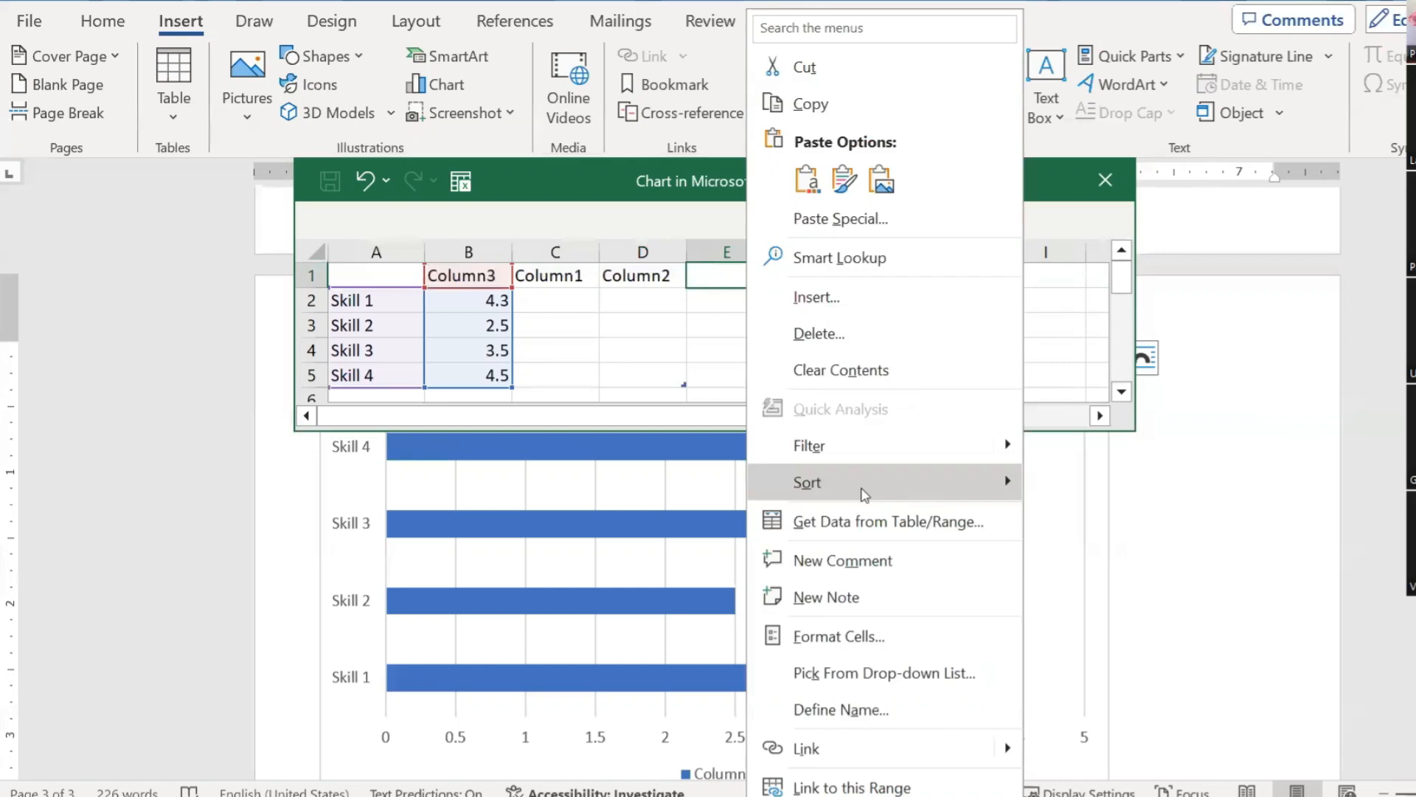
left_click(878, 347)
left_click(790, 362)
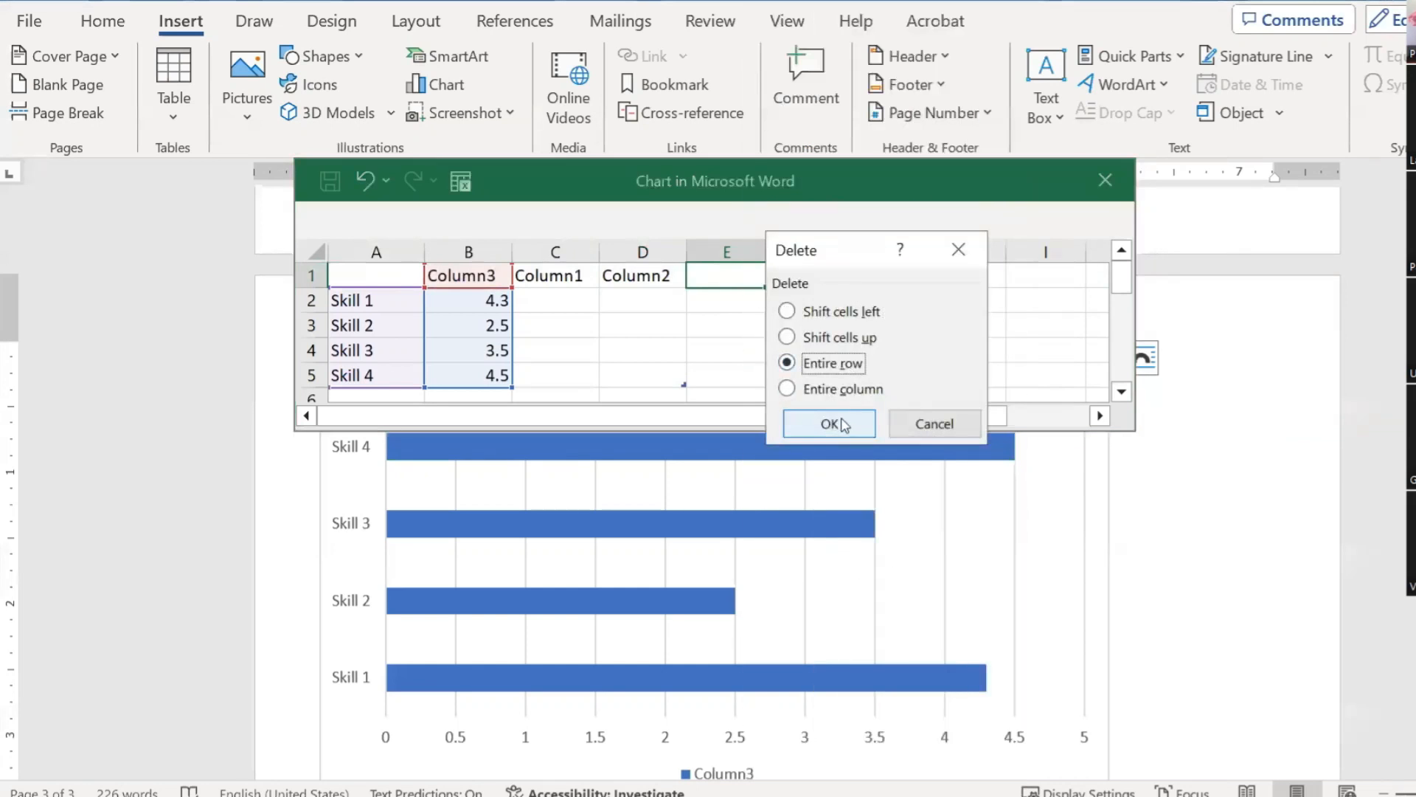
left_click(830, 423)
left_click(801, 463)
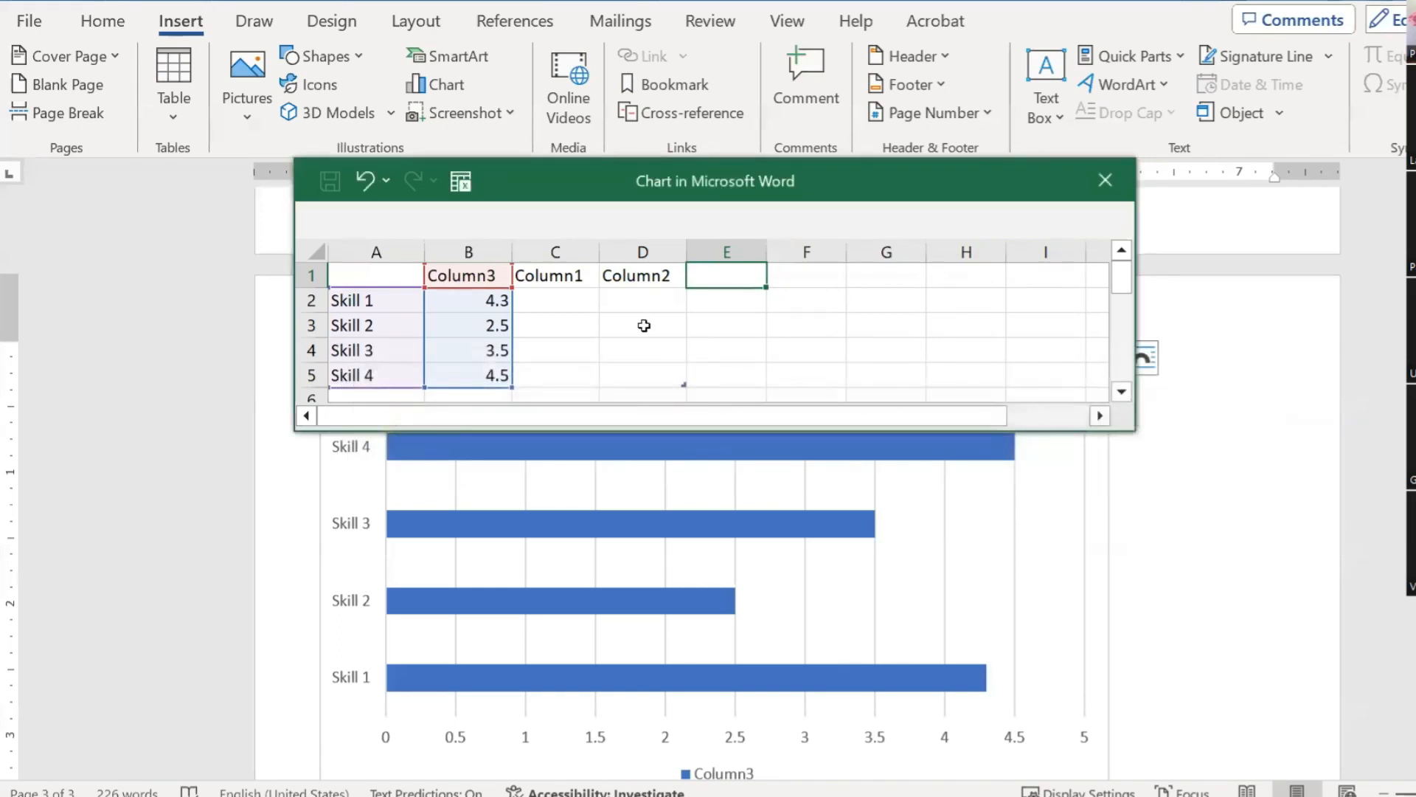
left_click(733, 331)
scroll(737, 336, "down", 2)
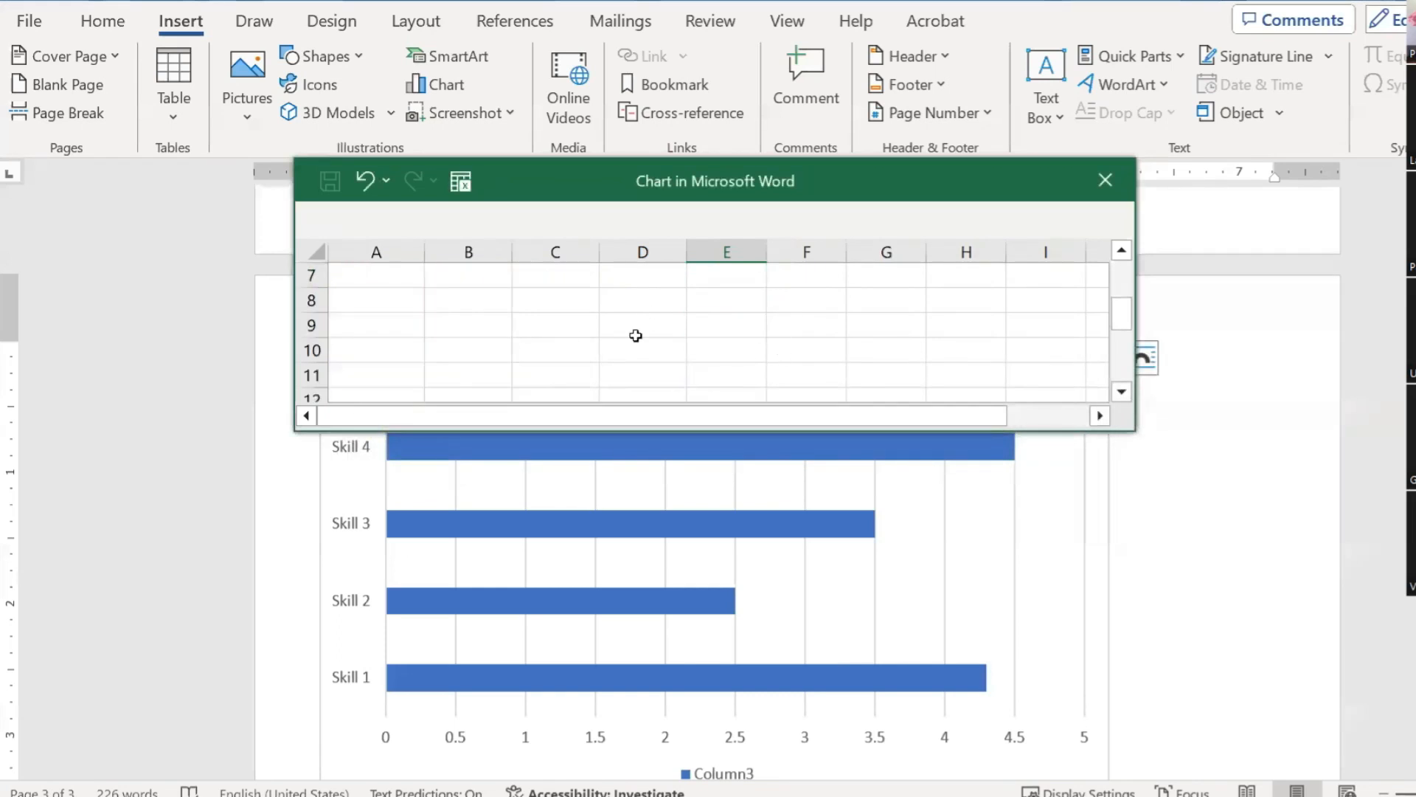
scroll(635, 336, "up", 2)
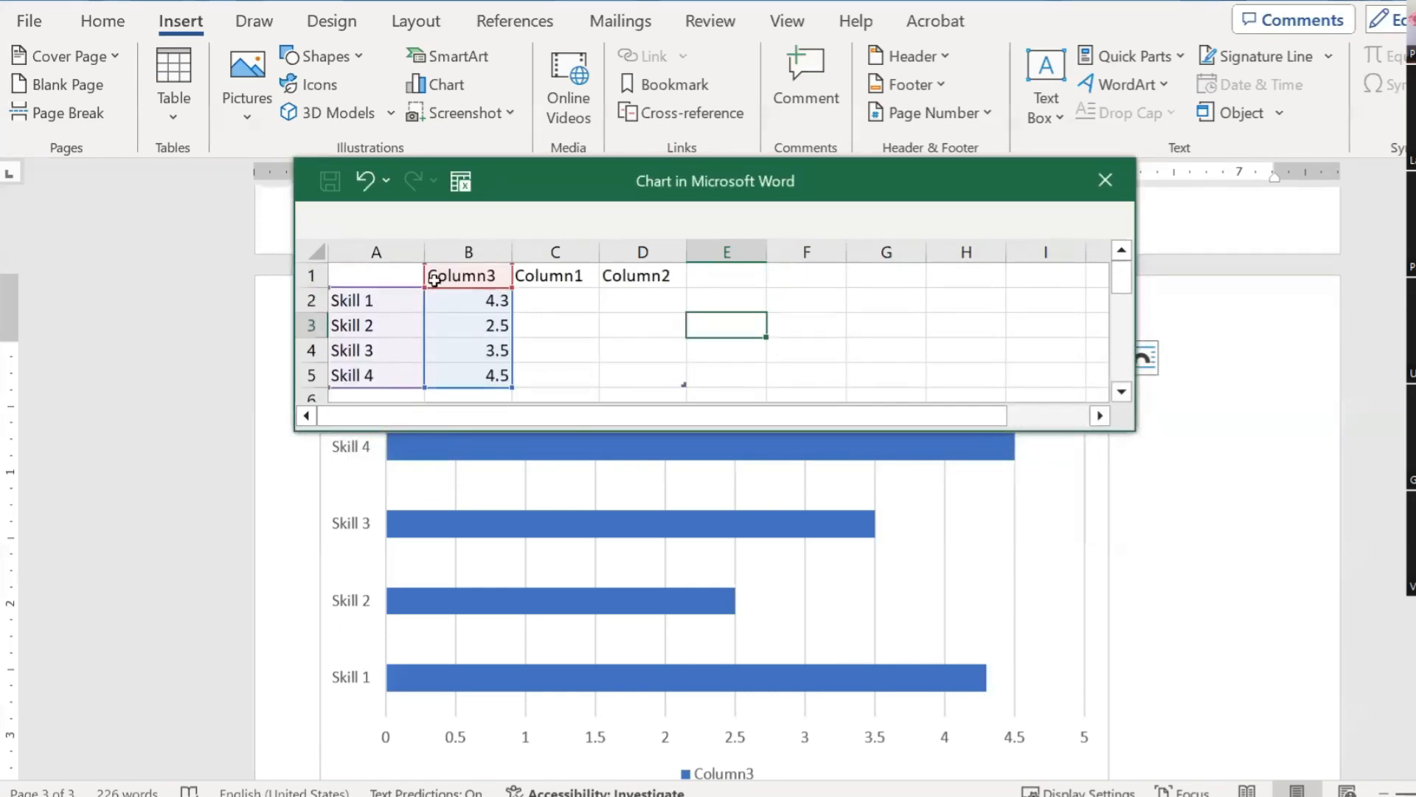
left_click(626, 325)
Step: Select the Skill 1–Skill 4 labels and open the chart data in full Excel
left_click(386, 304)
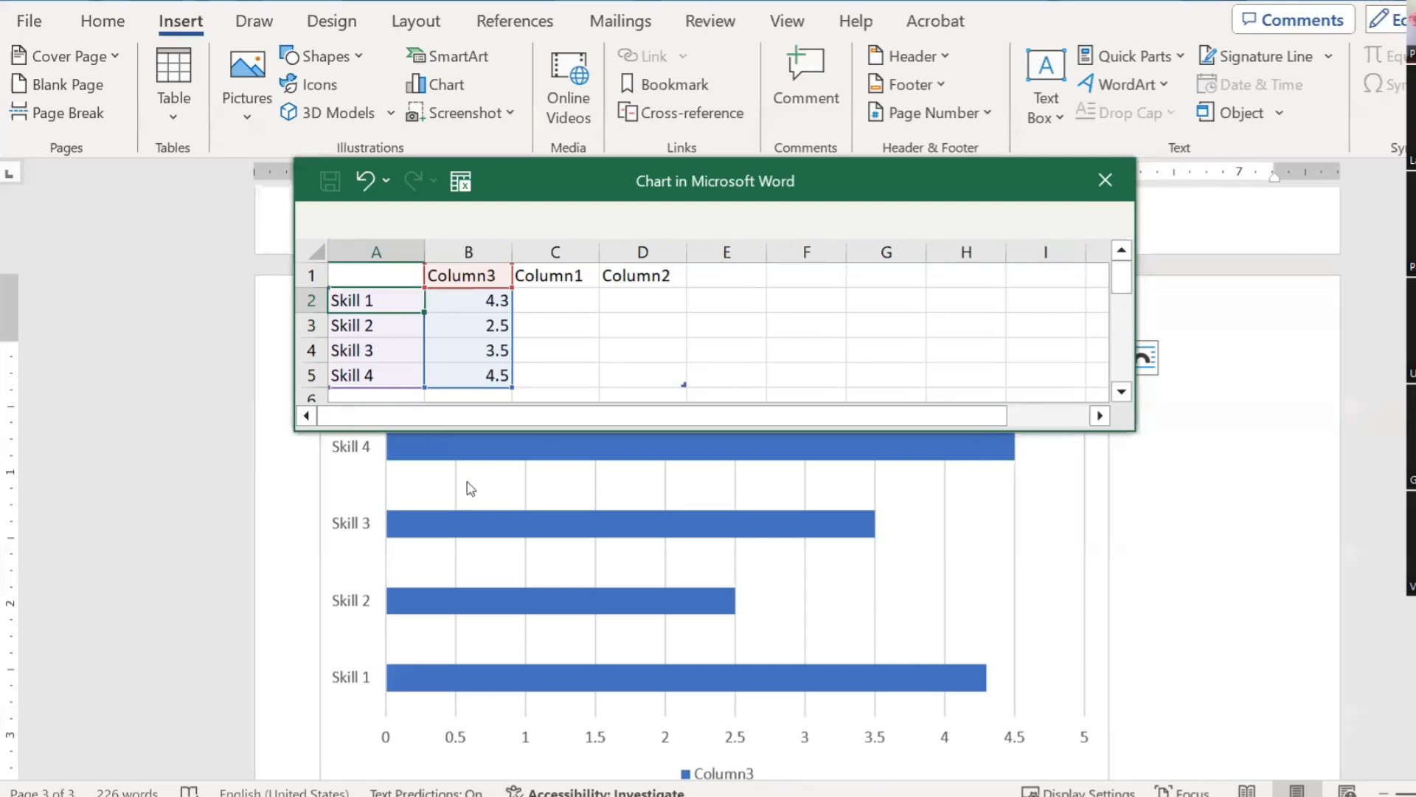
left_click_drag(380, 300, 380, 369)
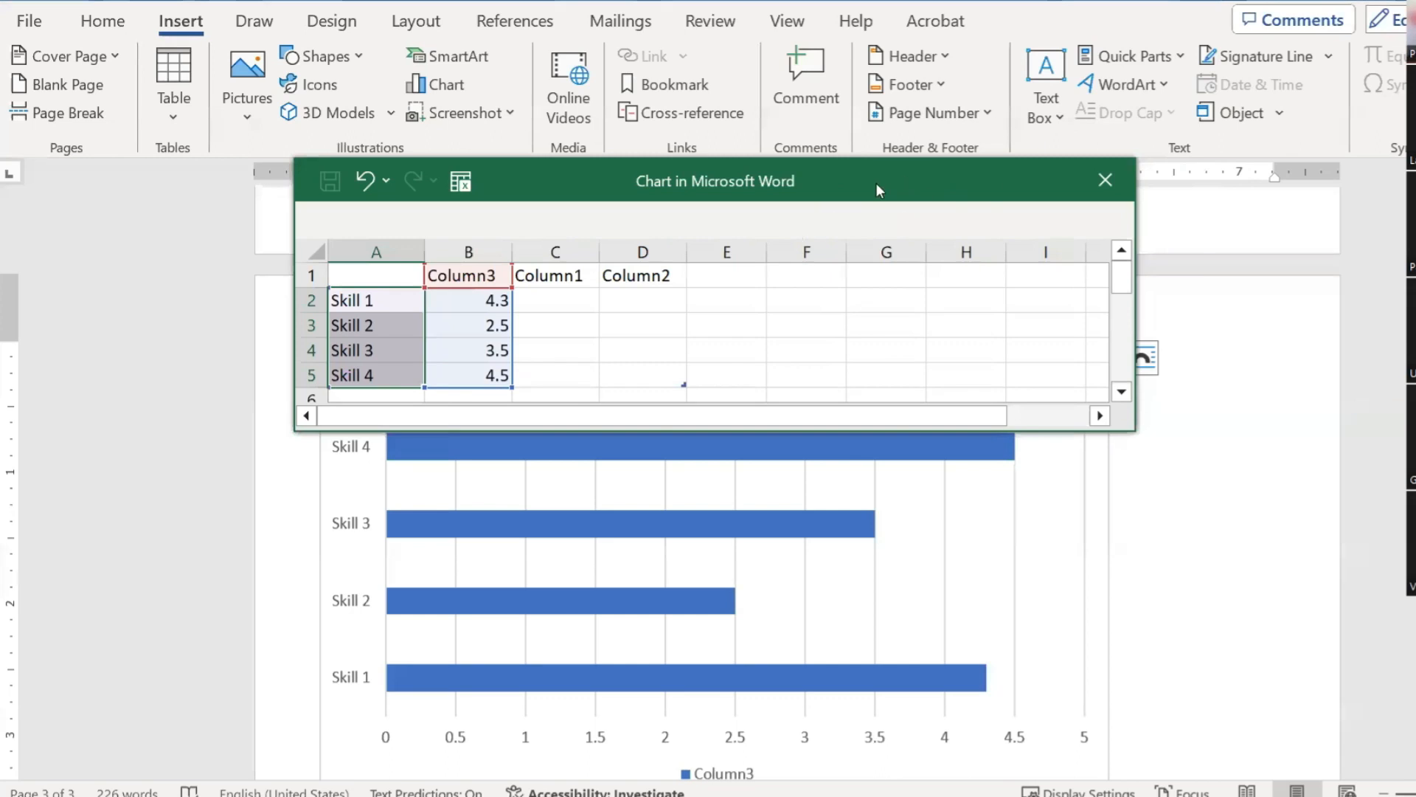
left_click_drag(877, 190, 941, 265)
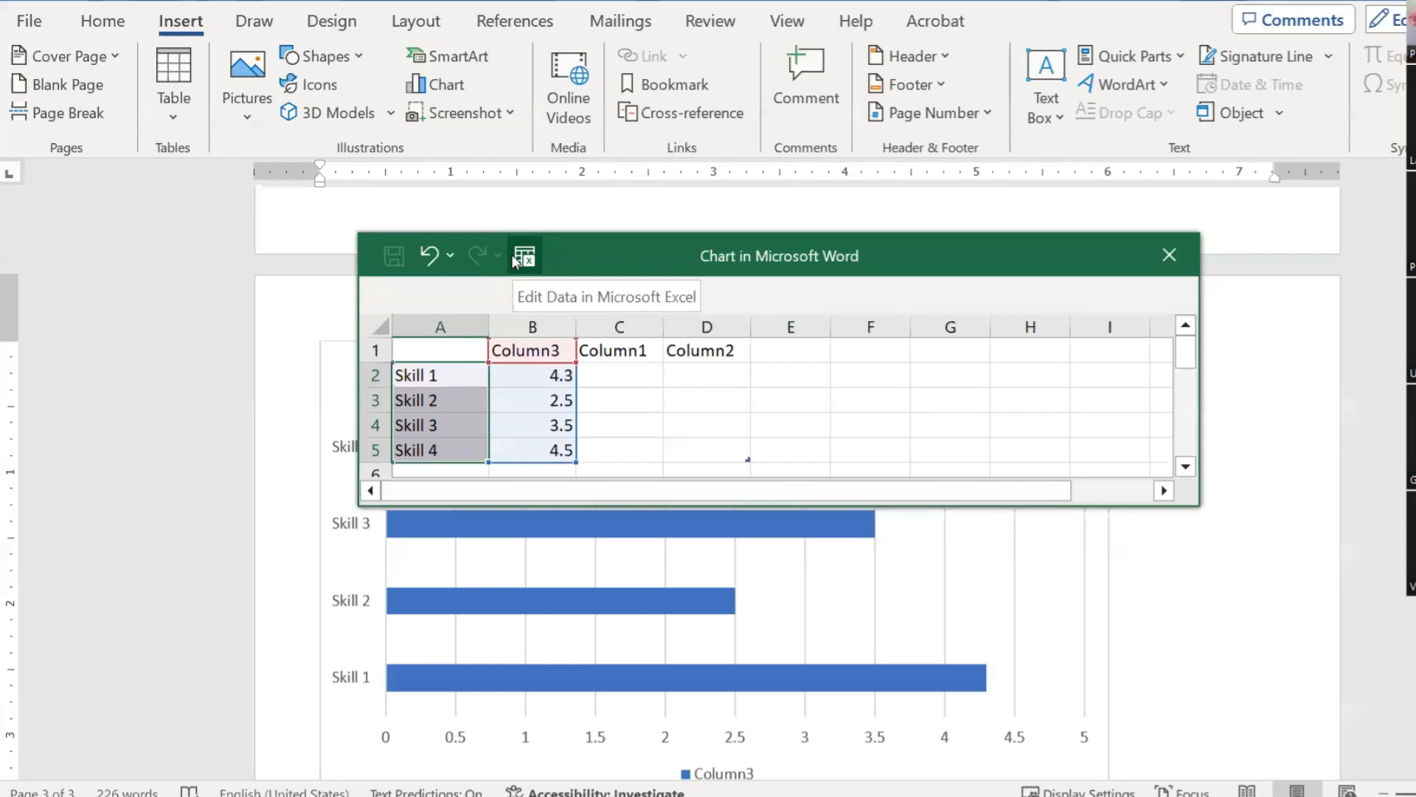
left_click(516, 257)
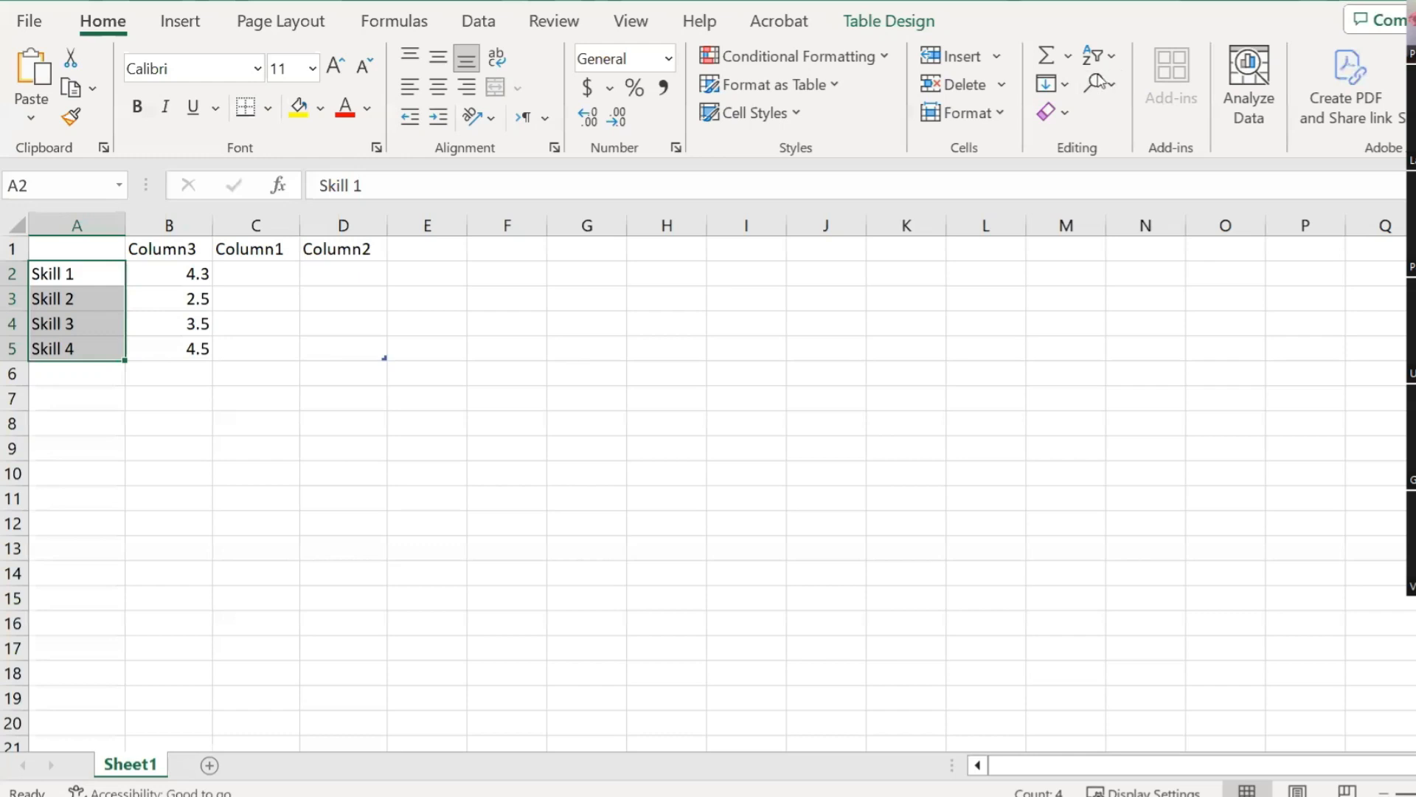
Step: Sort the skill labels Z to A in Excel so Skill 1 appears at the chart's top
left_click(1066, 87)
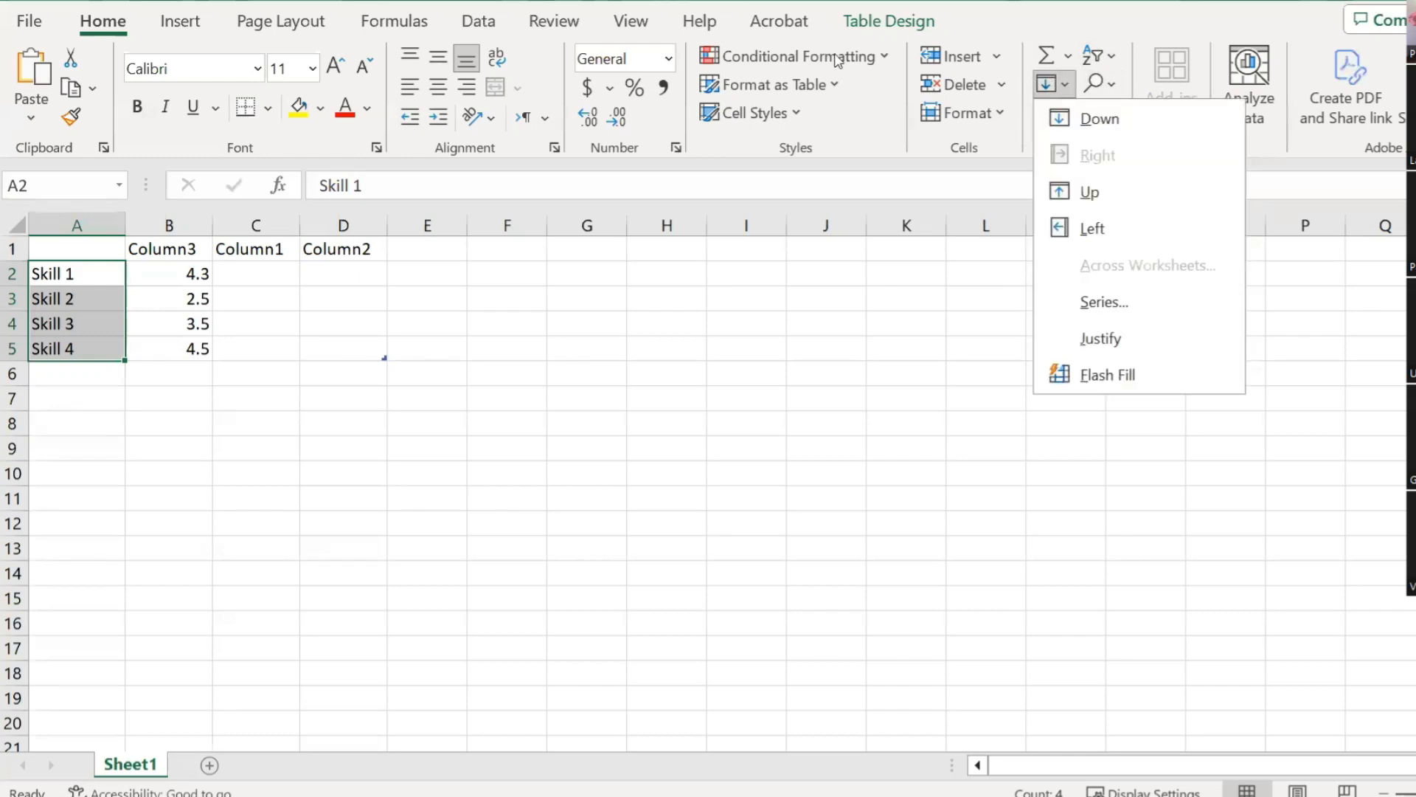
left_click(877, 24)
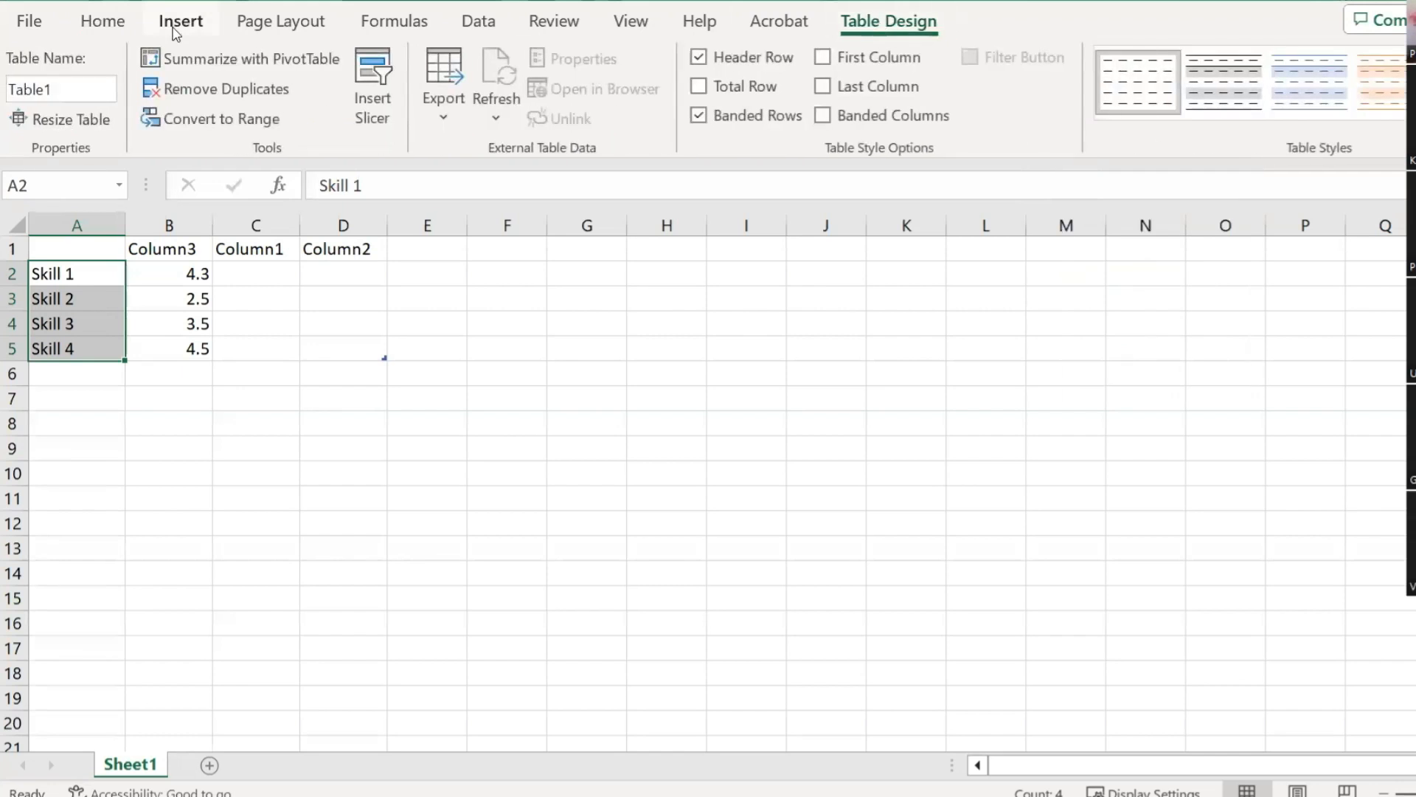
left_click(95, 24)
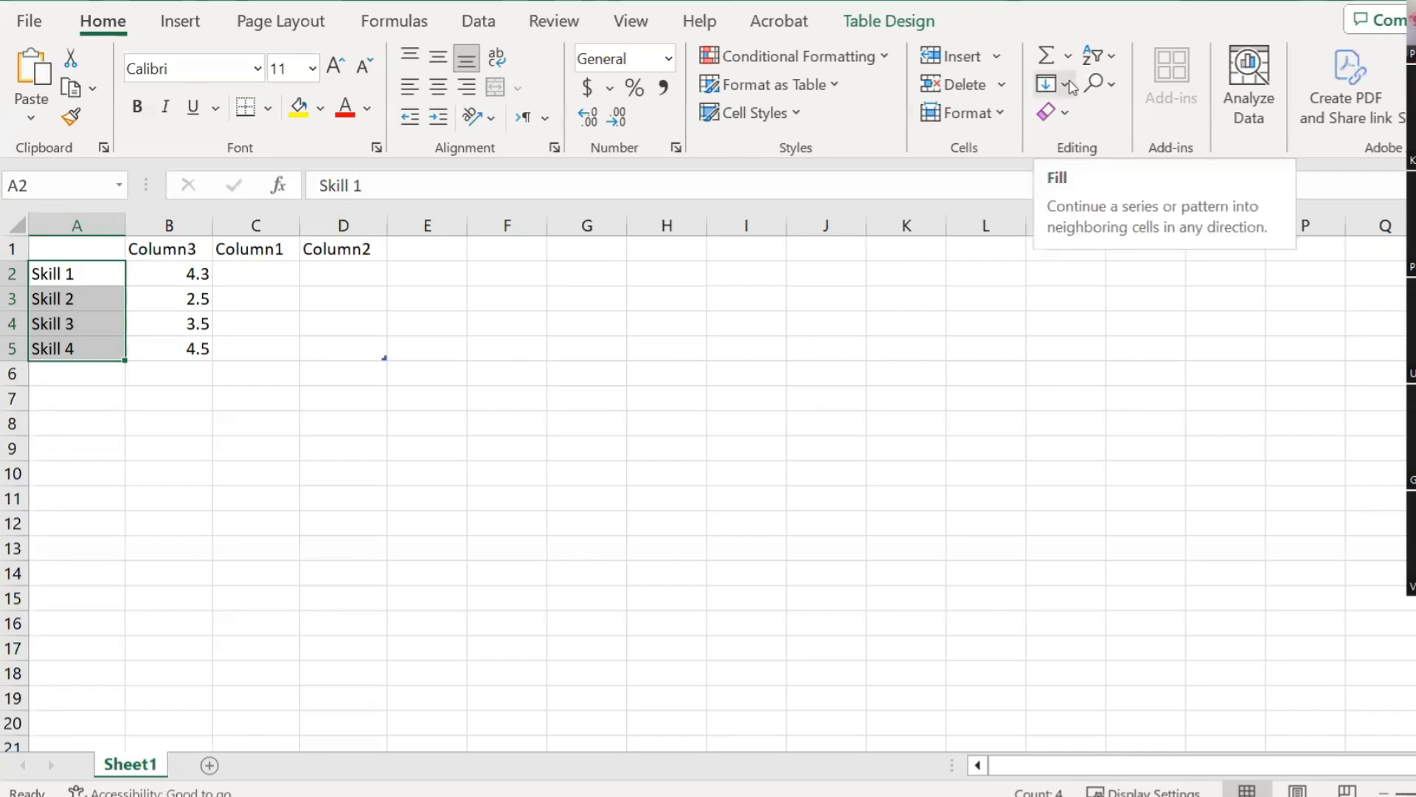
left_click(1116, 58)
left_click(1142, 139)
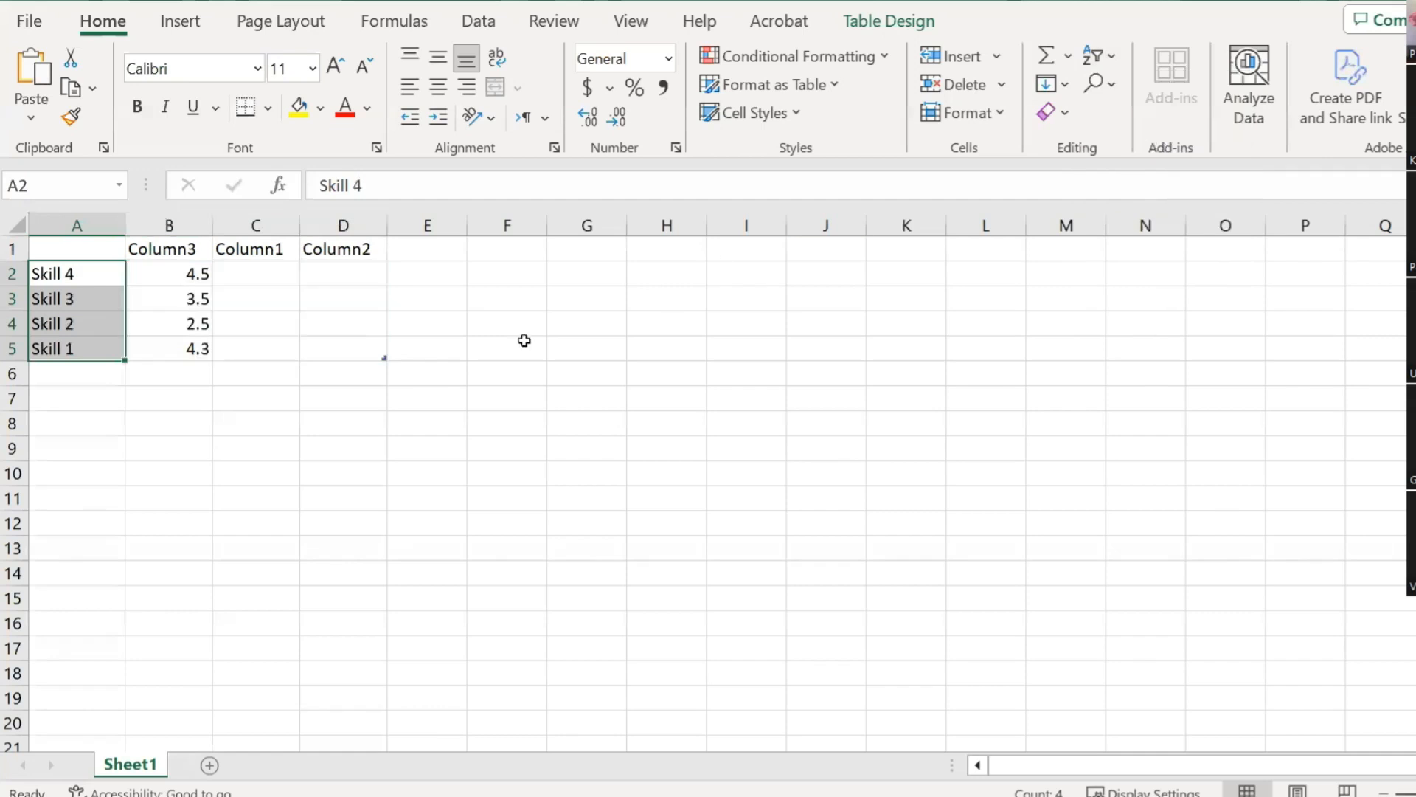
left_click(639, 365)
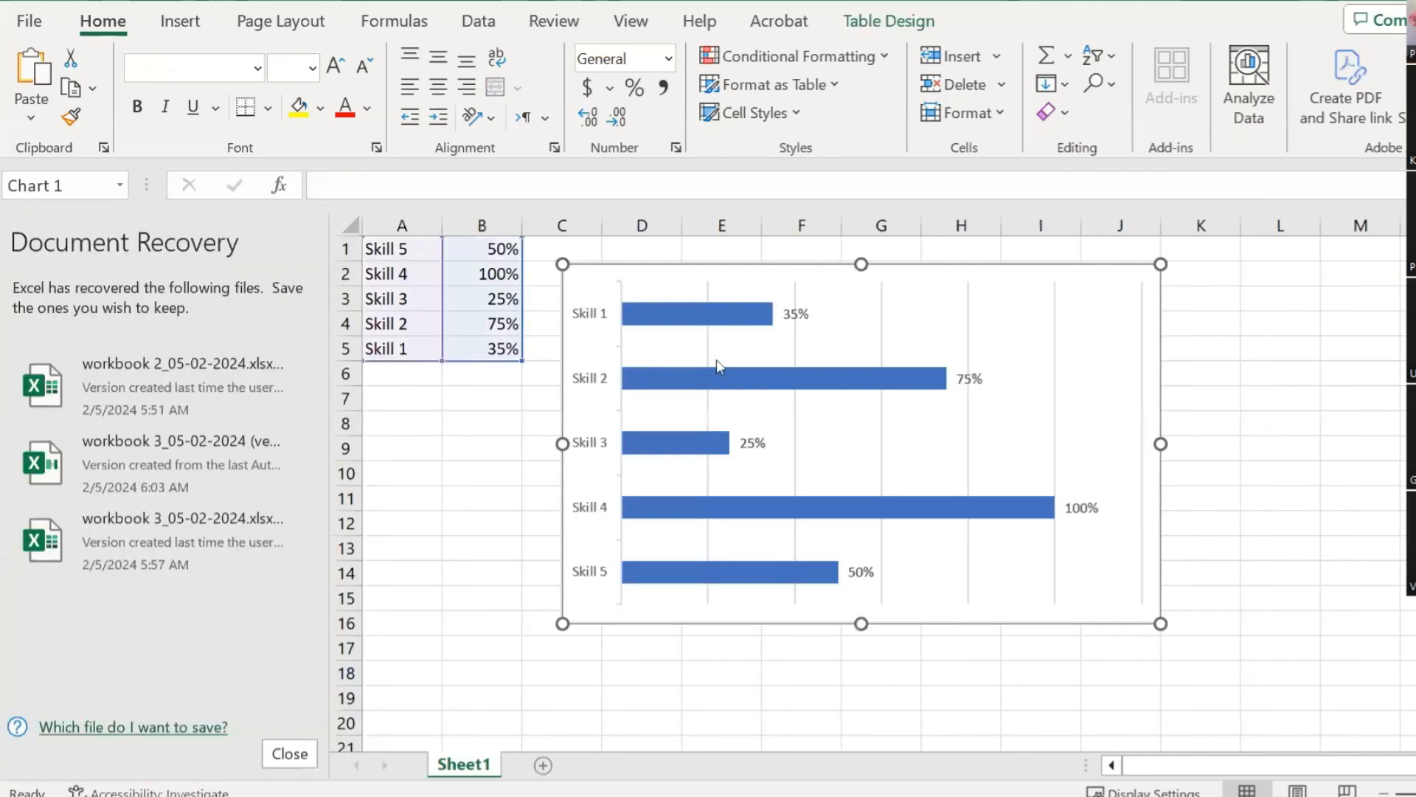
left_click(715, 367)
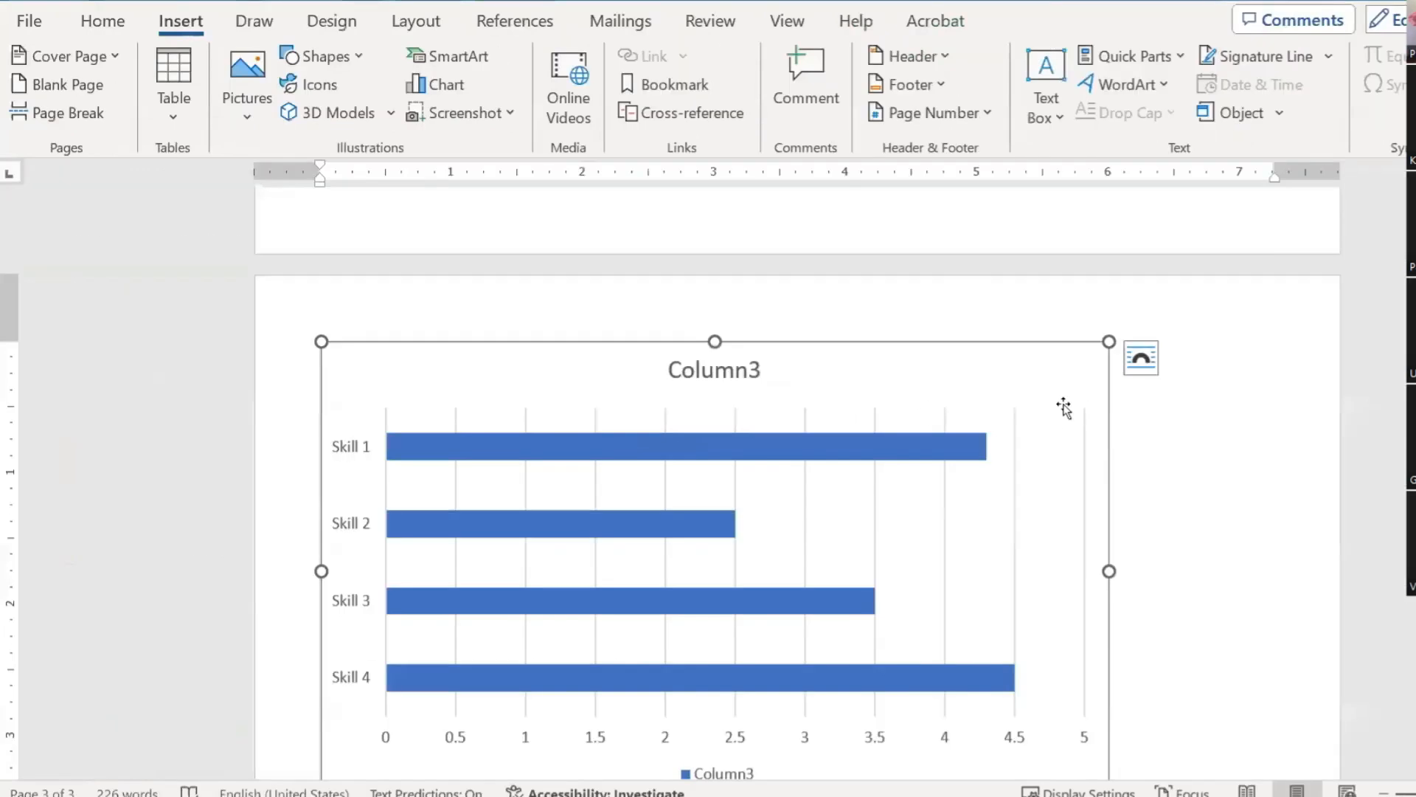
scroll(1097, 522, "down", 2)
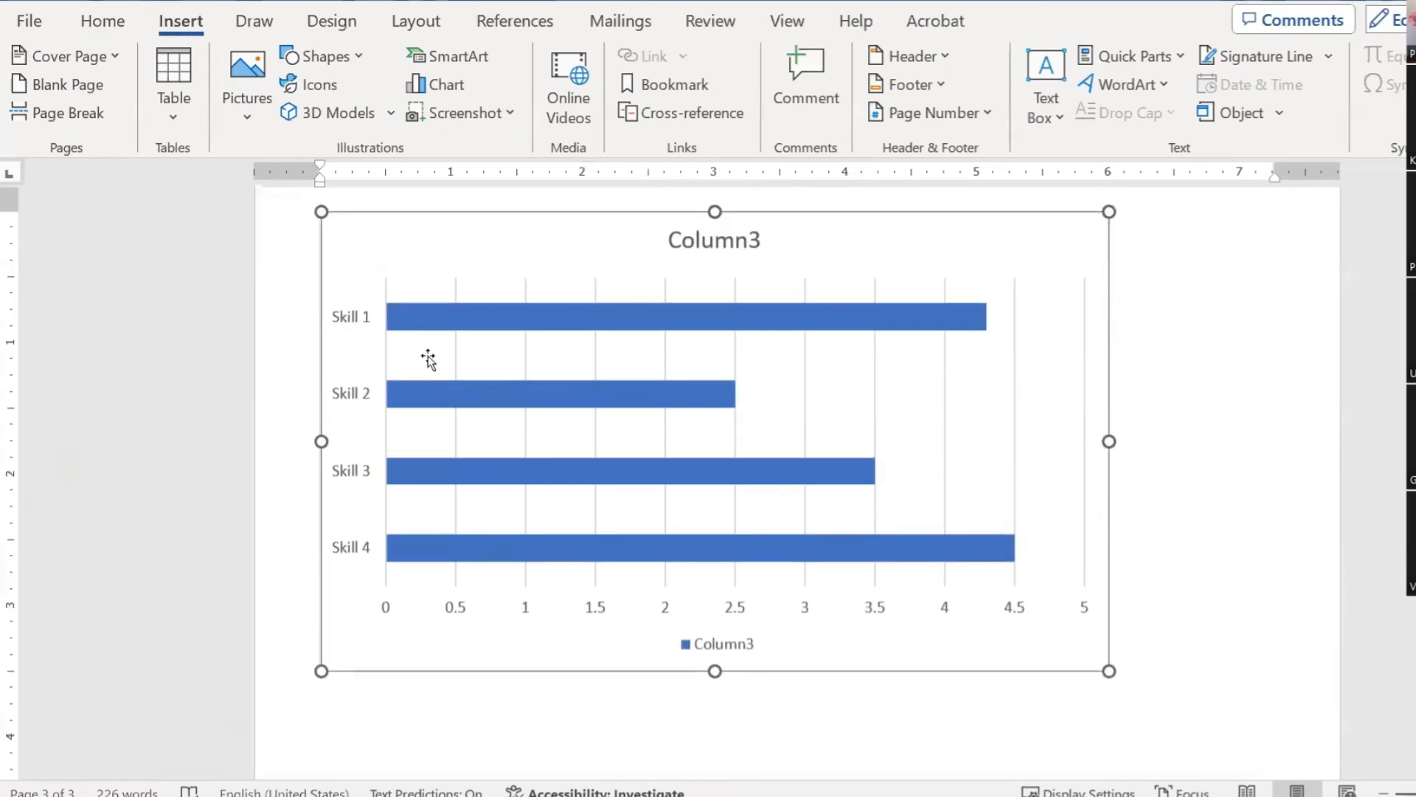
scroll(935, 291, "up", 2)
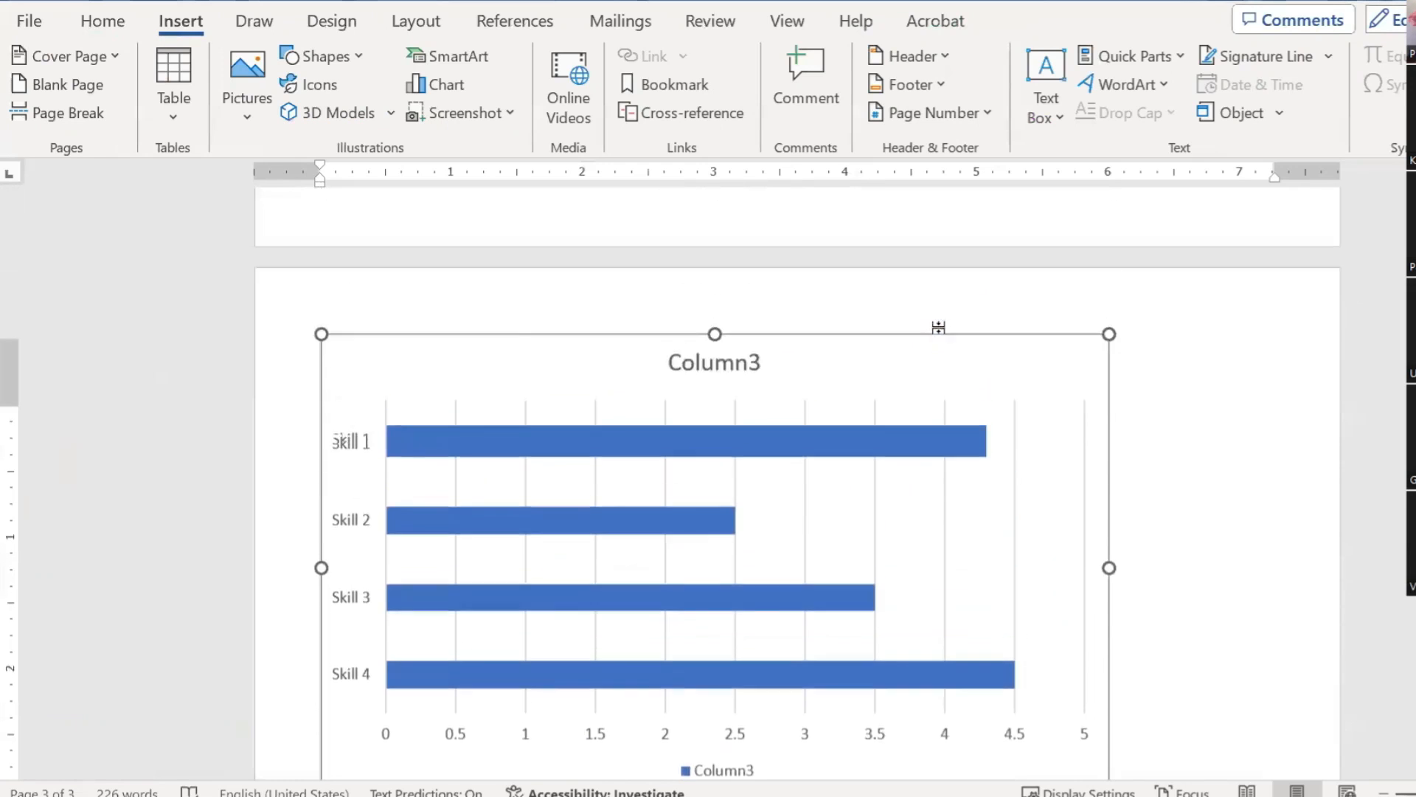
scroll(939, 326, "up", 8)
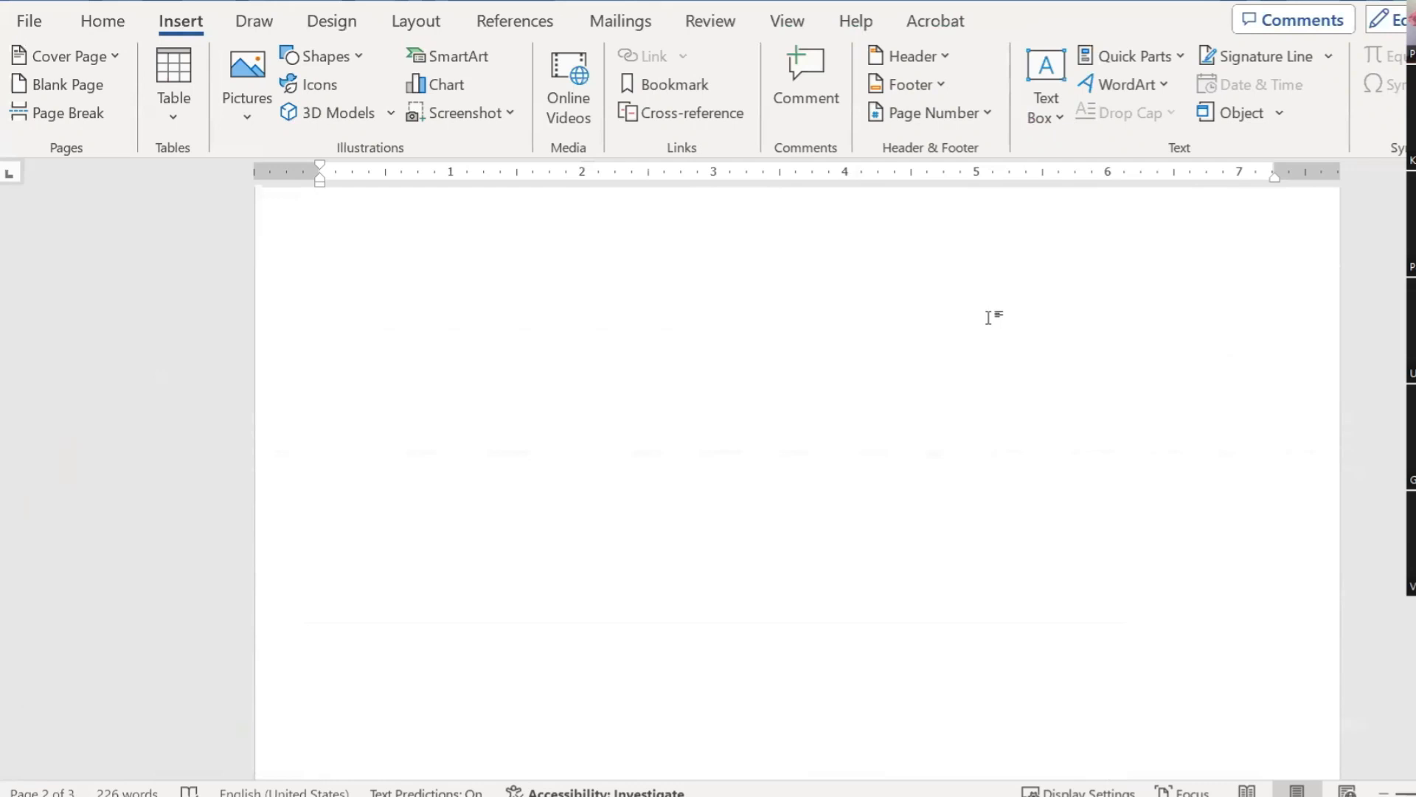
scroll(989, 317, "down", 10)
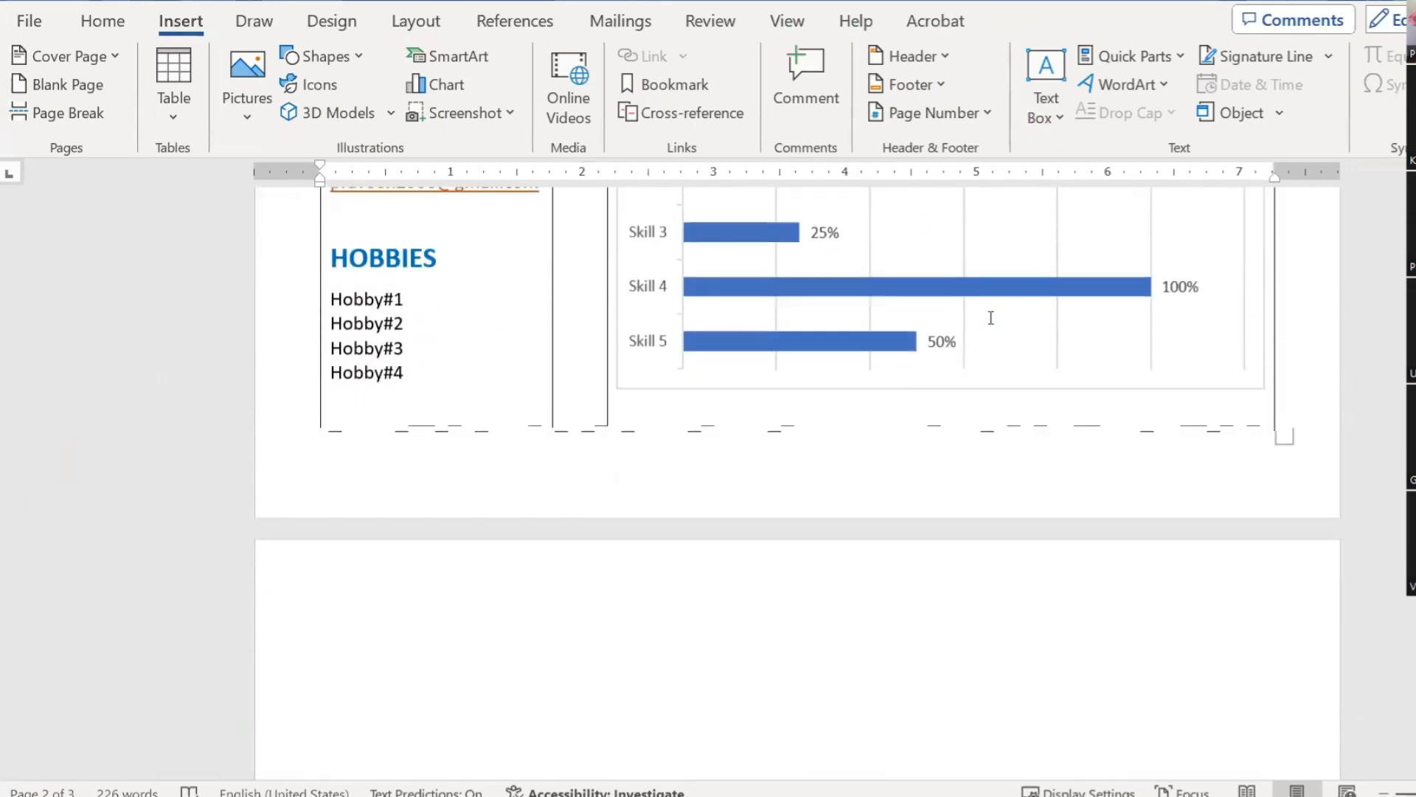
scroll(988, 318, "down", 10)
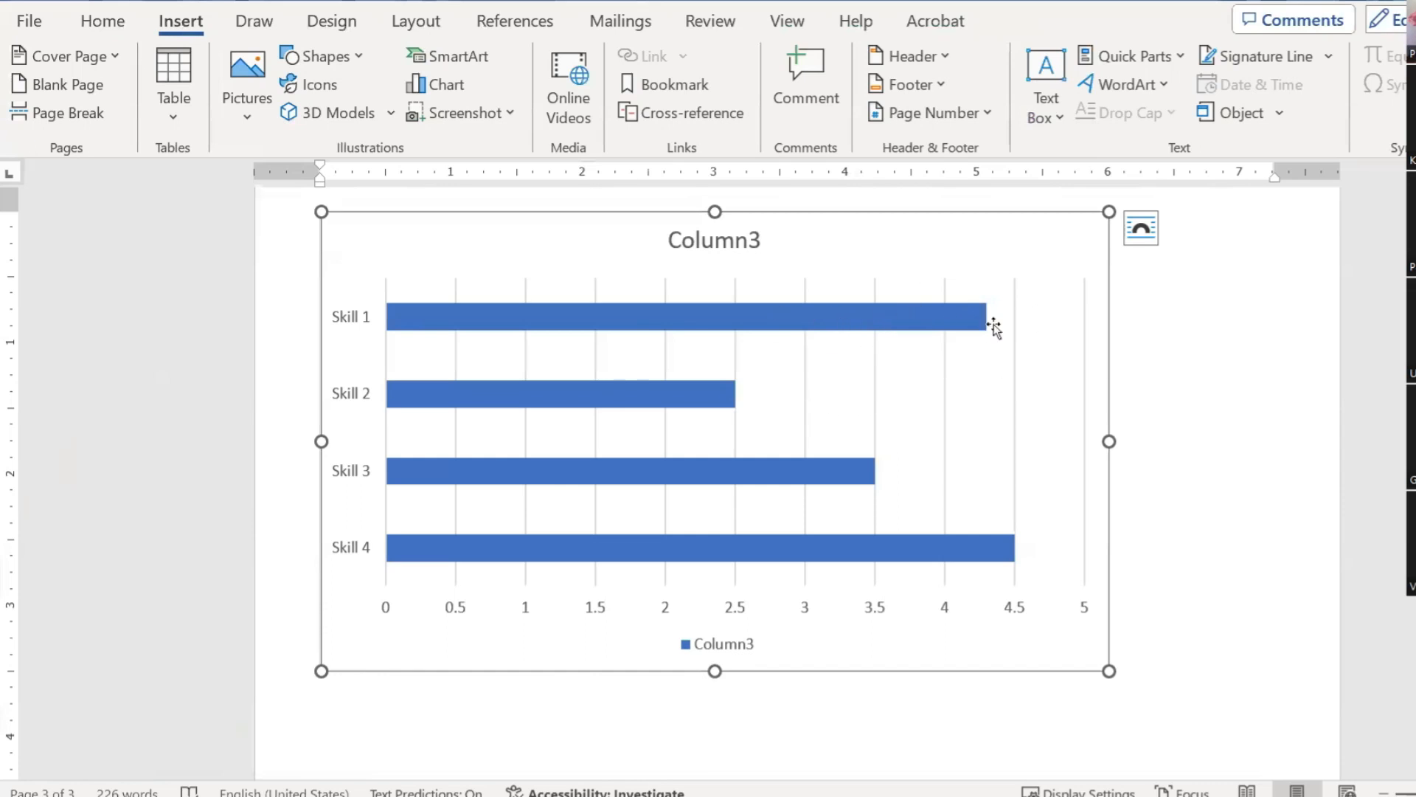
left_click(801, 323)
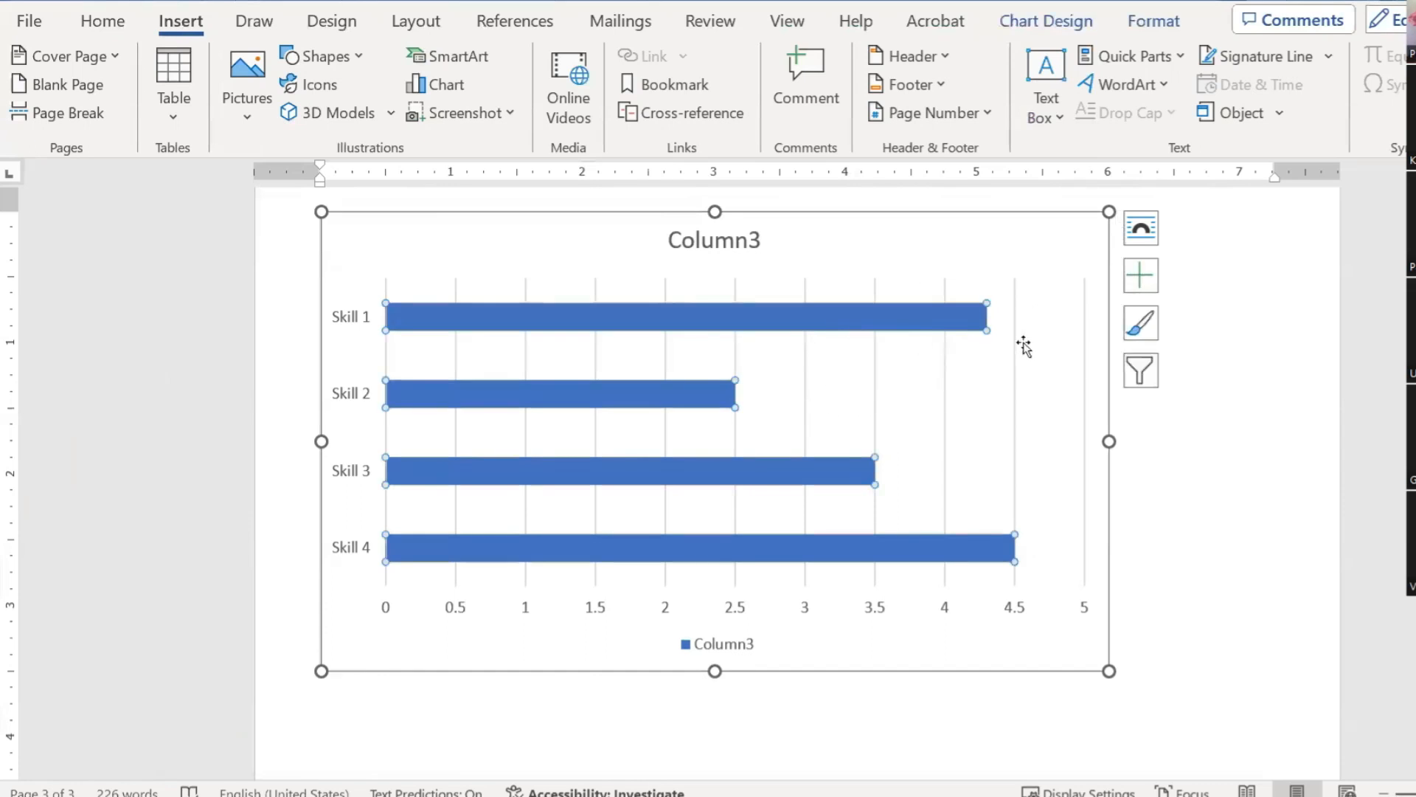
Step: Turn on data labels showing 4.3, 2.5, 3.5 and 4.5 beside the bars
left_click(1140, 282)
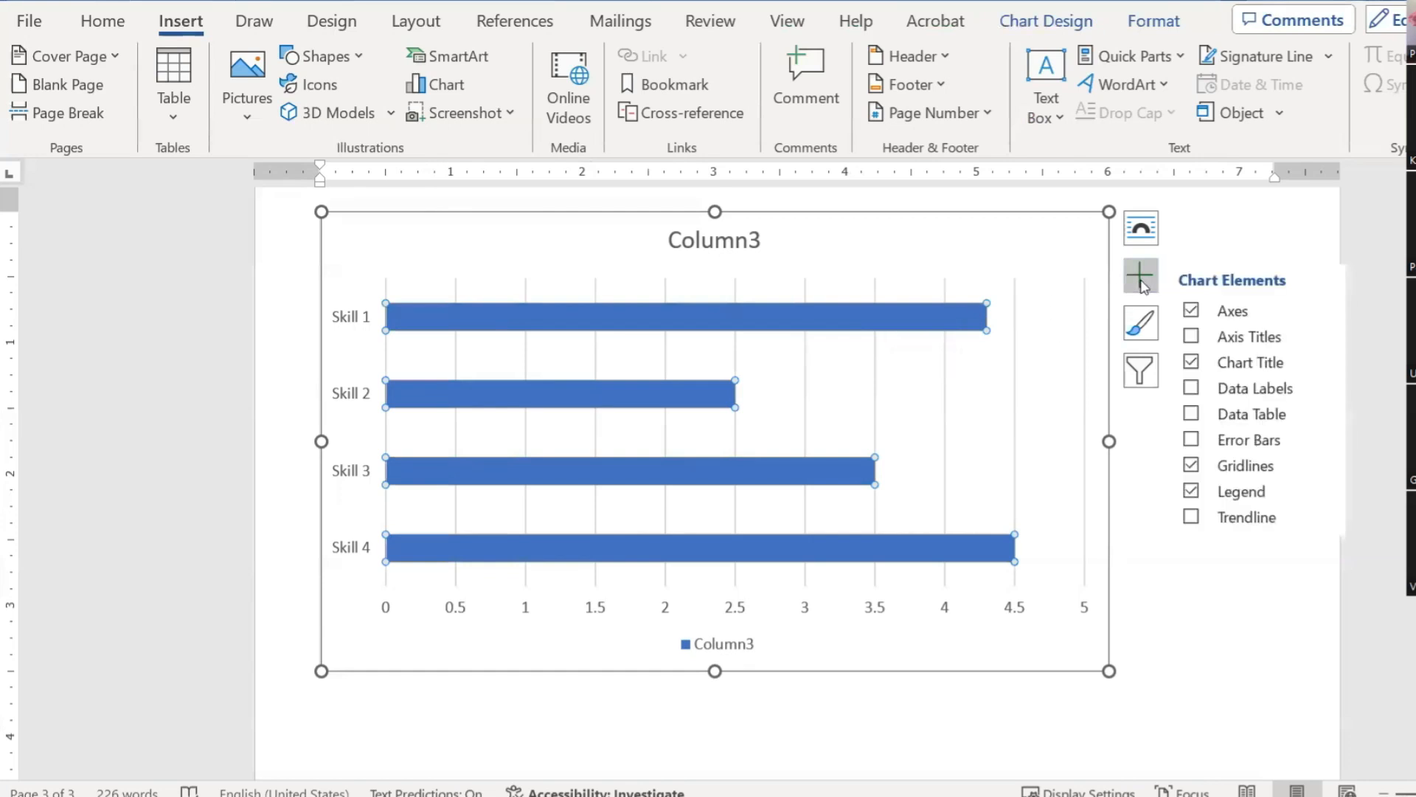
left_click(1236, 389)
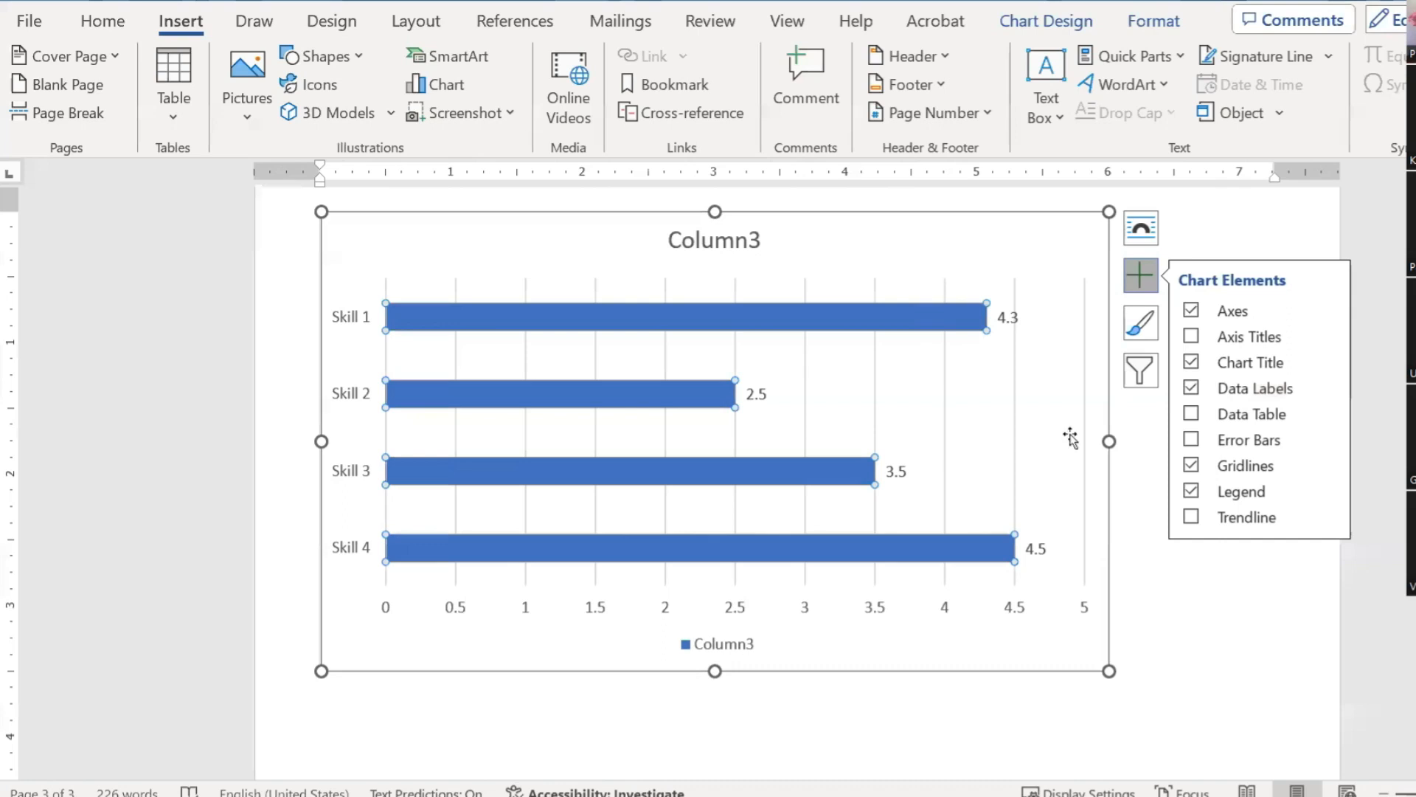
left_click(754, 615)
Step: Delete the chart's 0–5 value axis, Column3 legend and chart title
left_click(582, 613)
key("Delete")
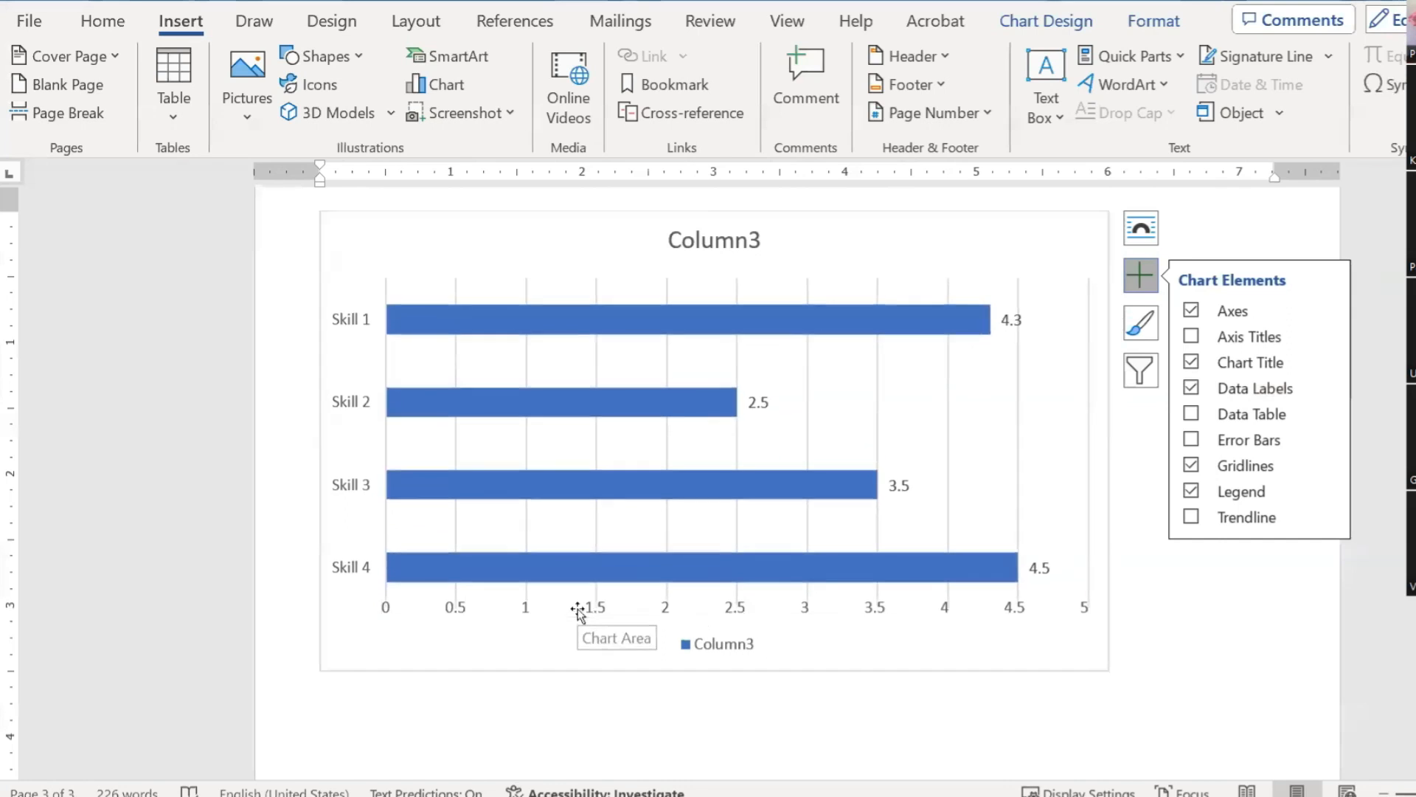
left_click(723, 646)
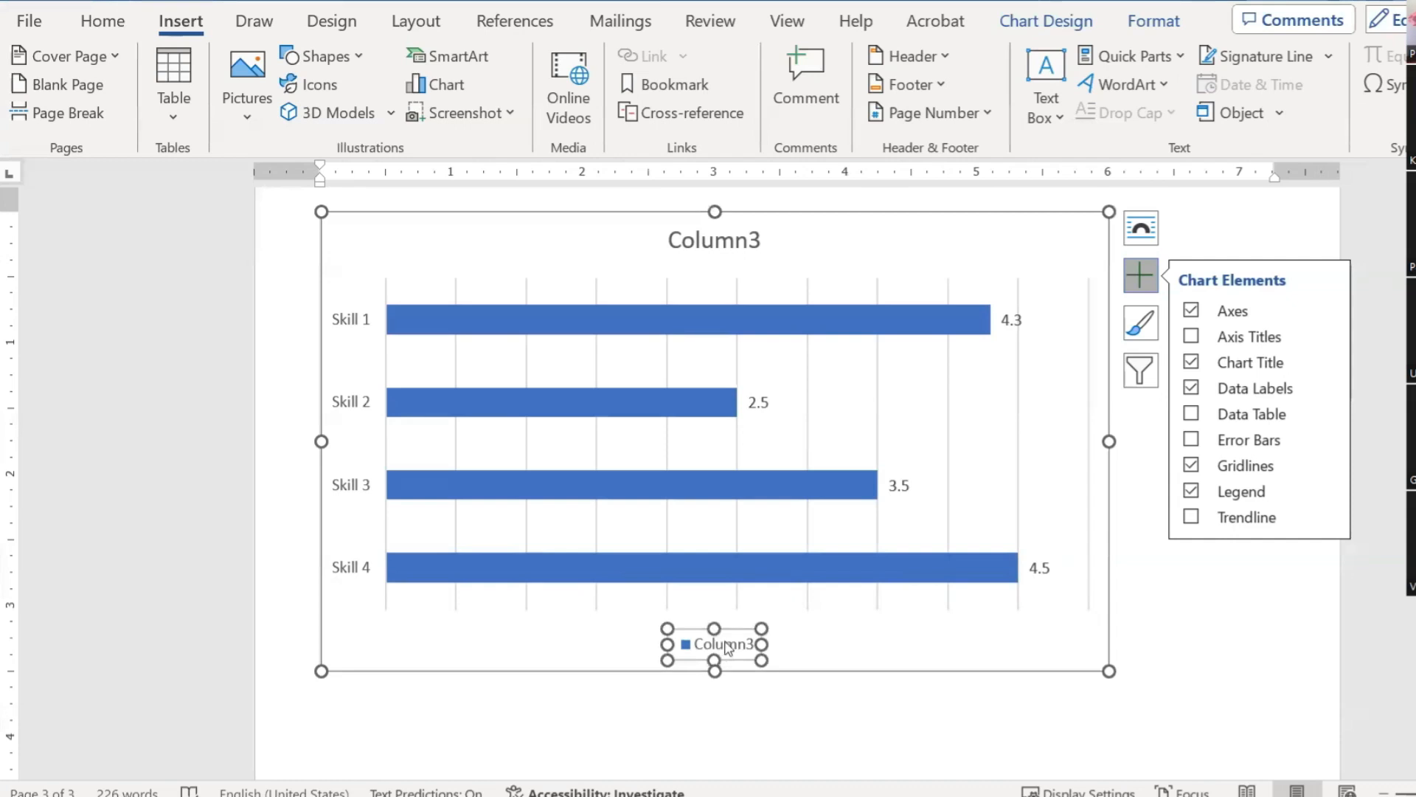
key("Delete")
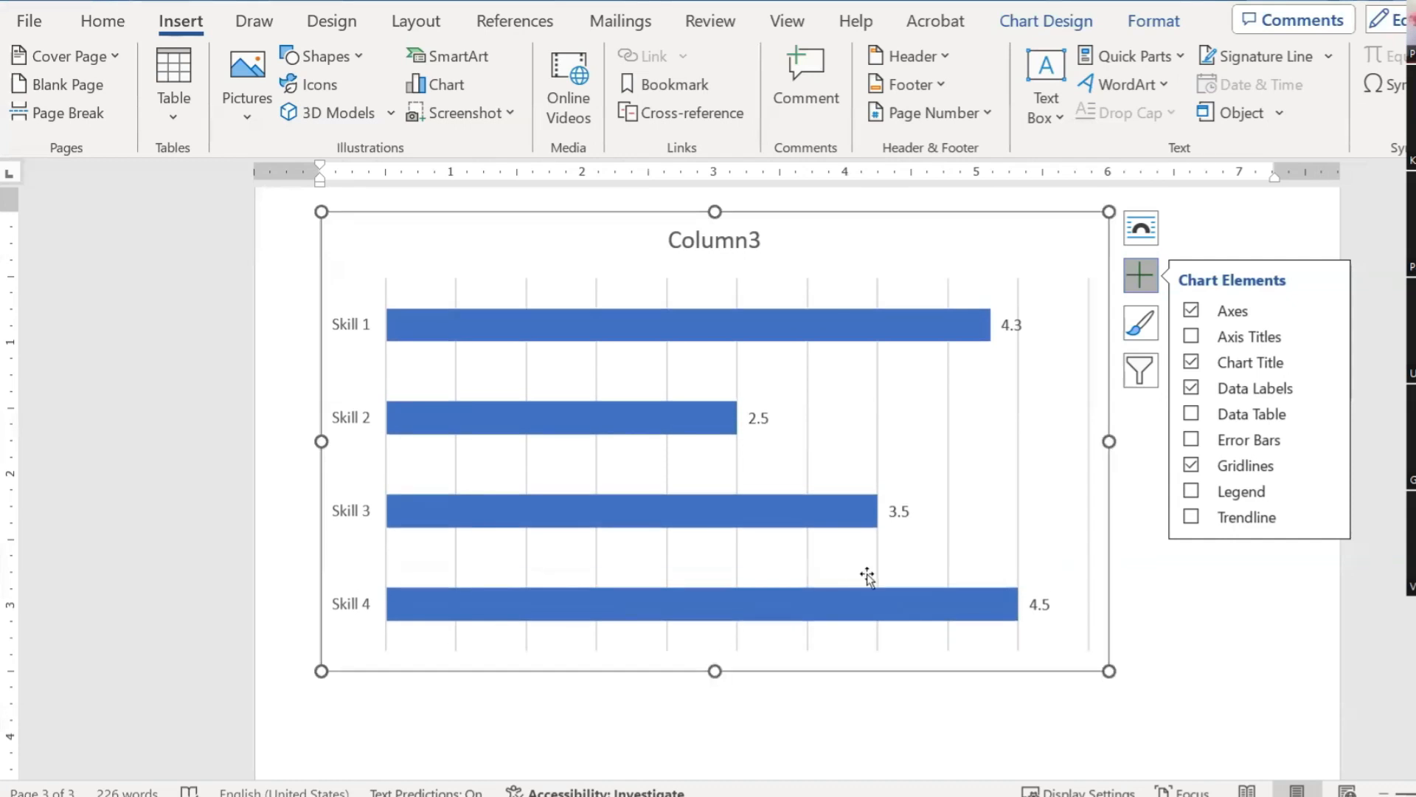
left_click(759, 247)
key("Delete")
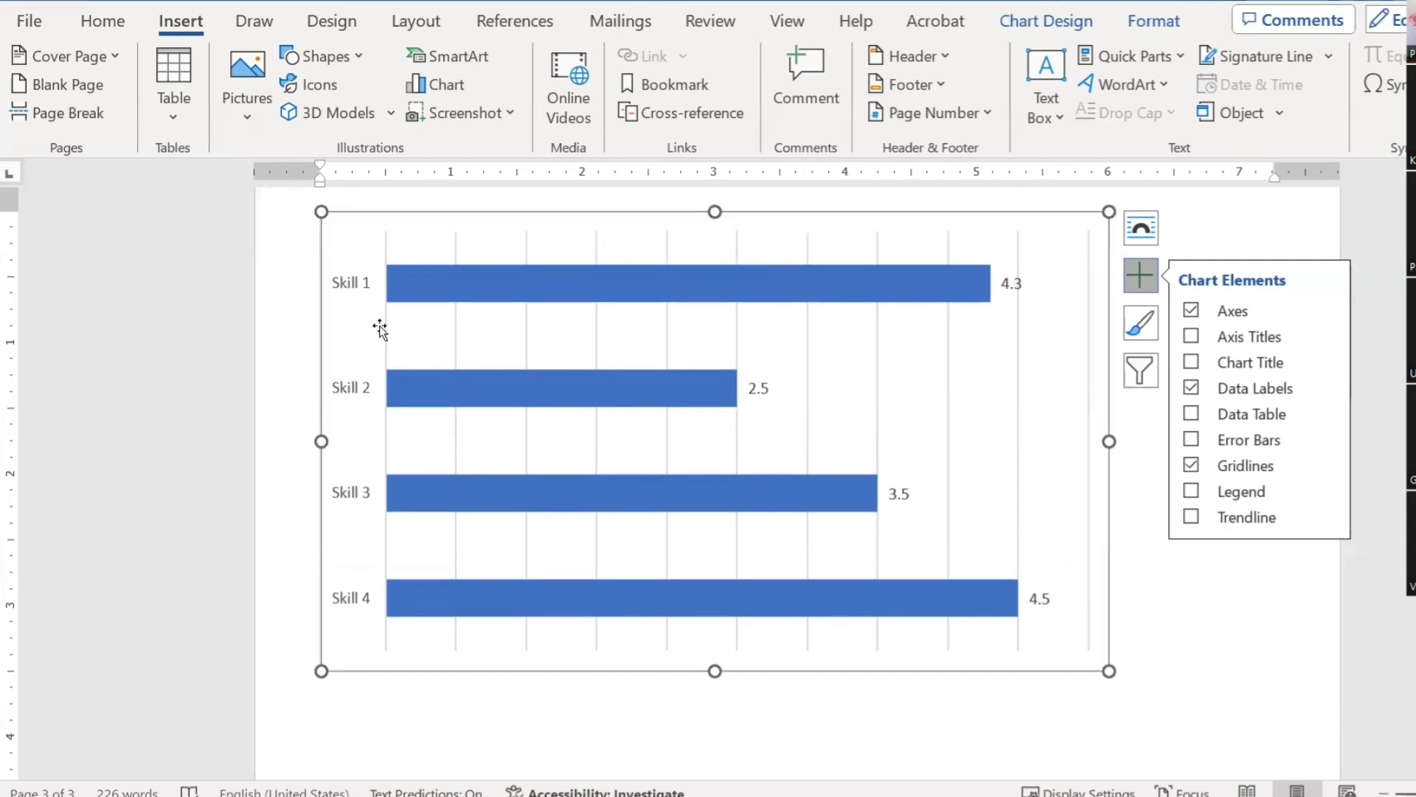
left_click(354, 283)
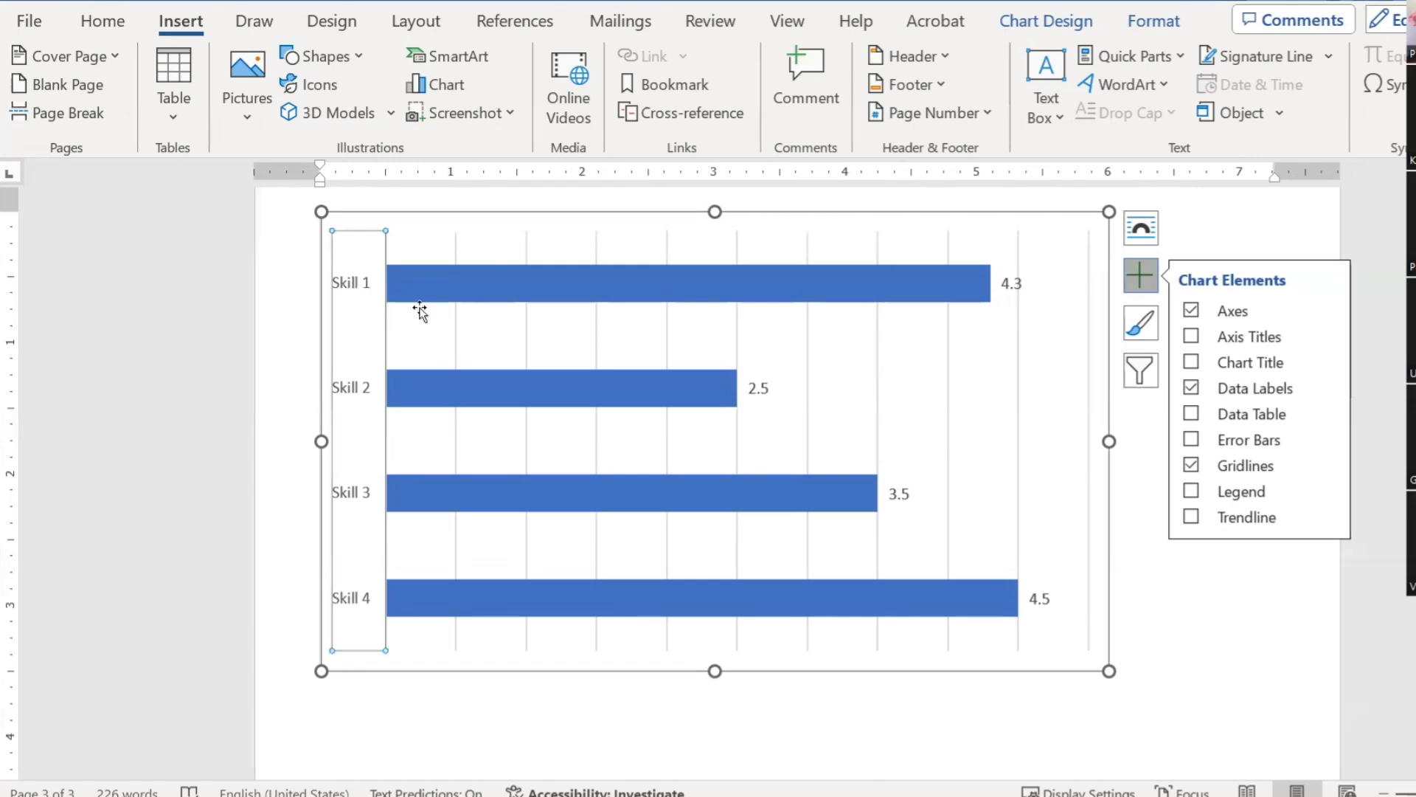
left_click(103, 22)
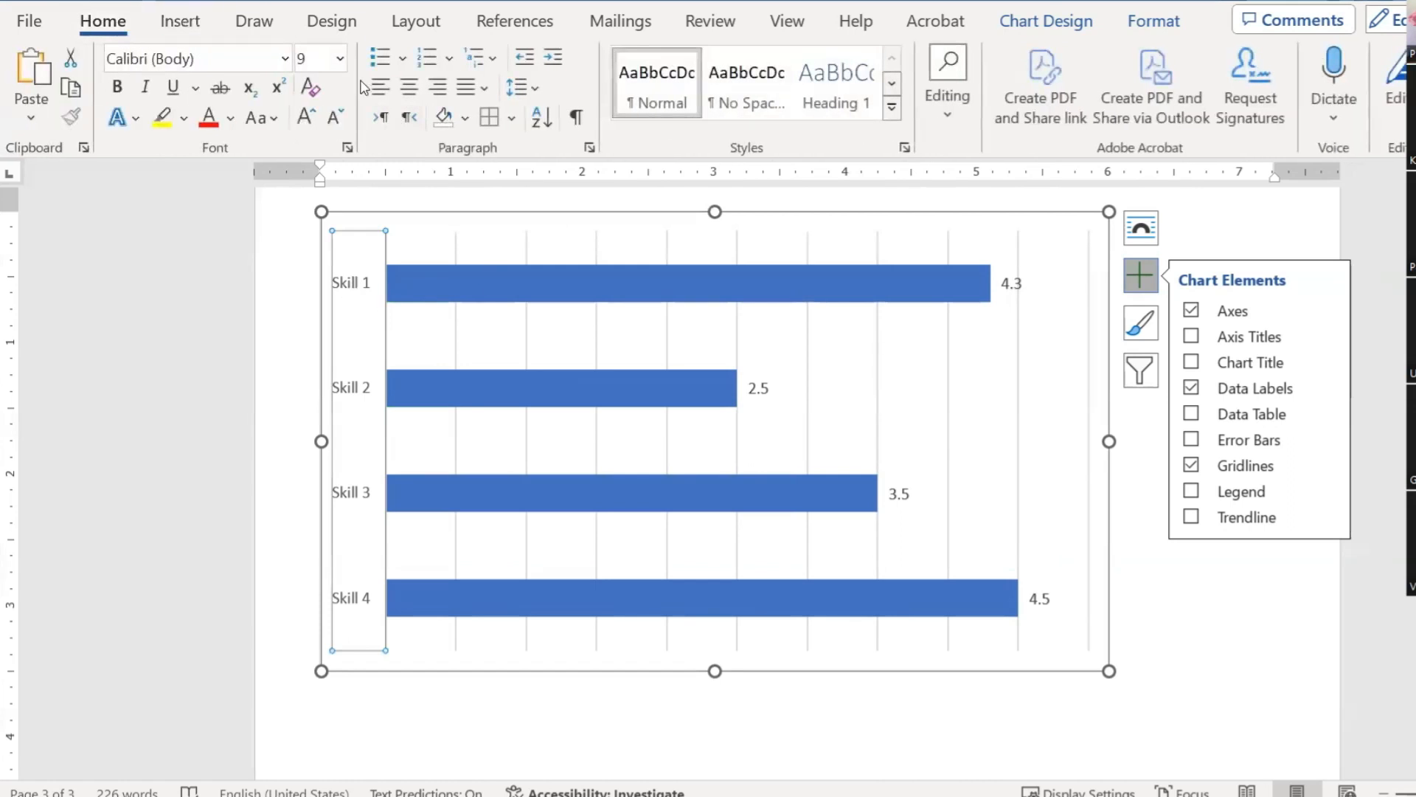
Step: Enlarge the chart's Skill category labels to 14 point
left_click(305, 117)
left_click(305, 117)
left_click(306, 116)
left_click(305, 117)
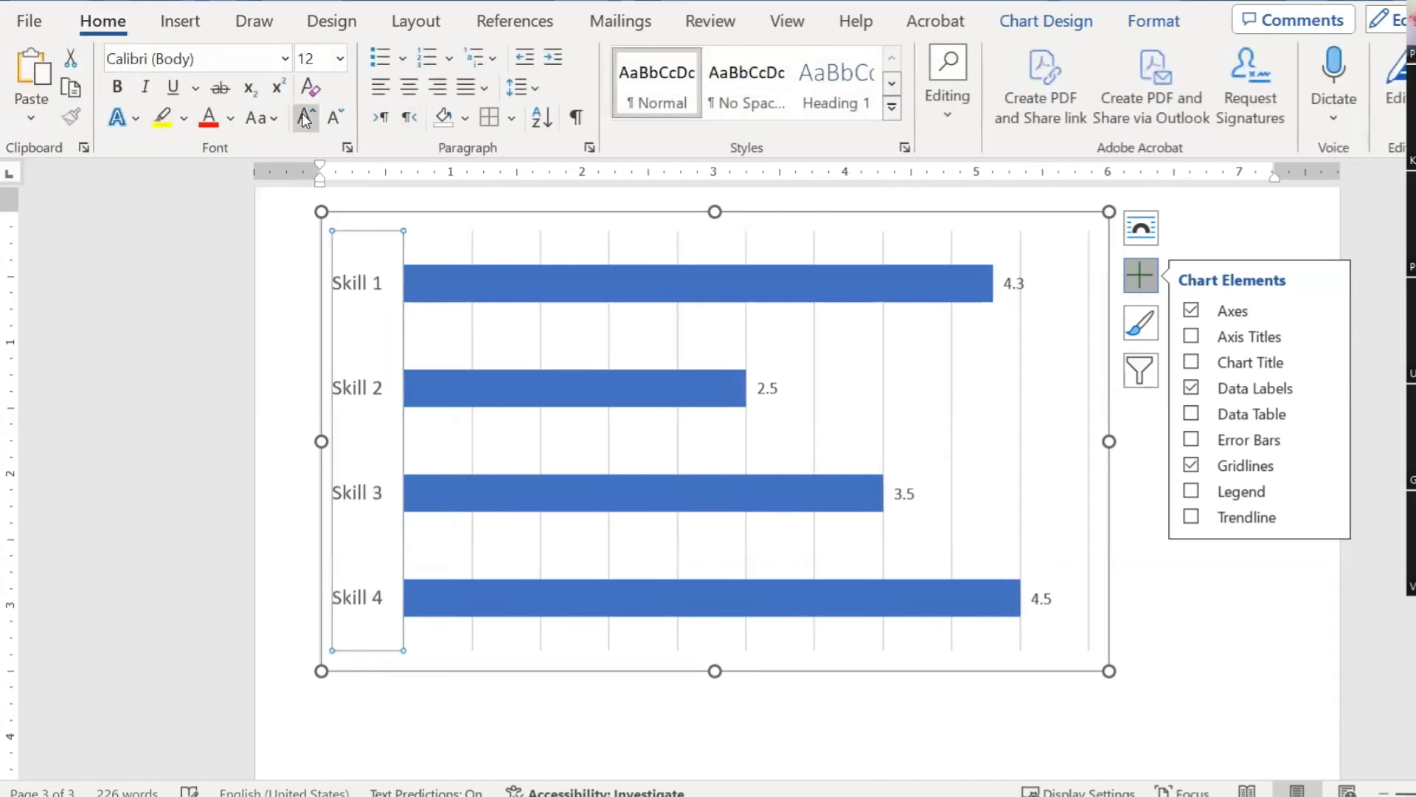
left_click(306, 117)
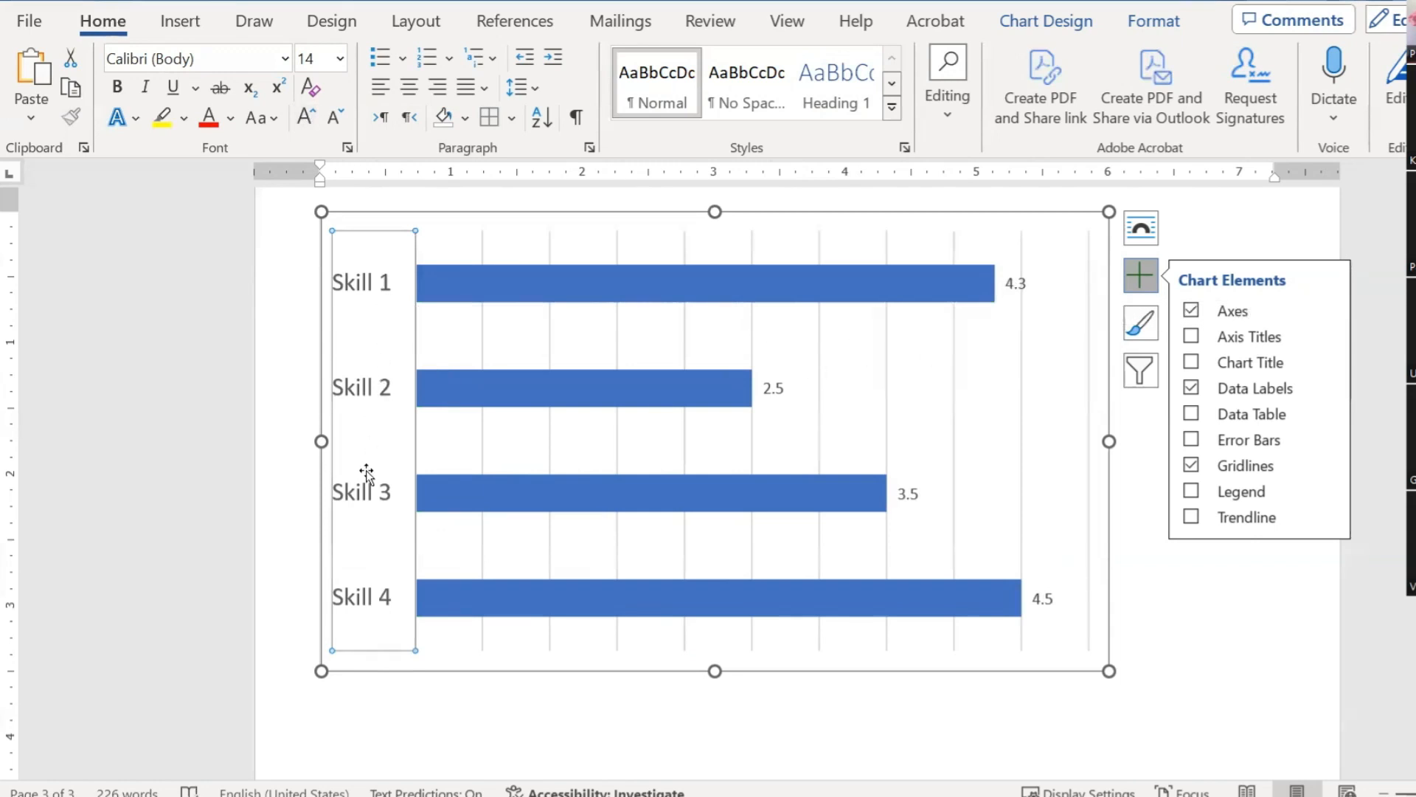
Step: Enlarge the chart's value labels to 16 point
left_click(1013, 289)
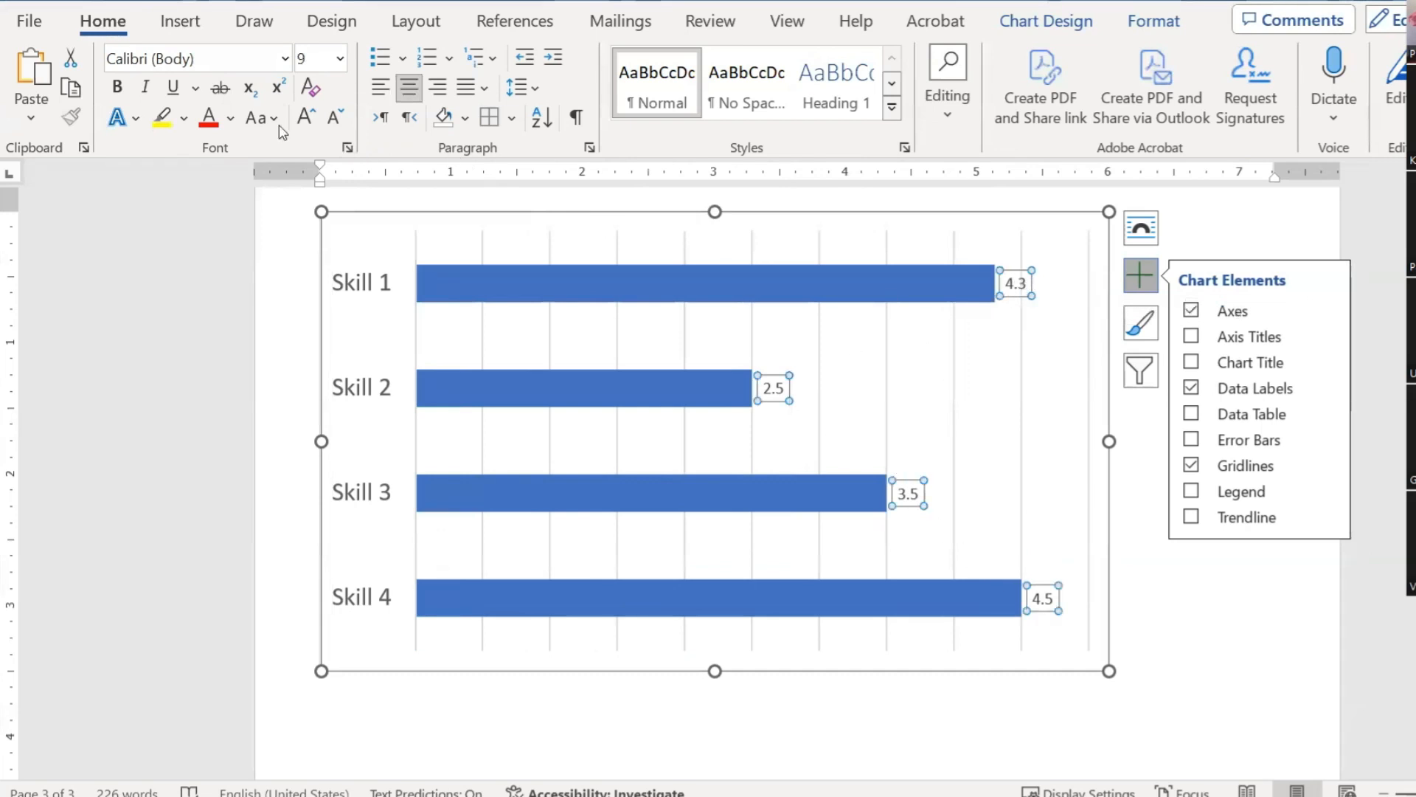
left_click(306, 118)
left_click(307, 118)
left_click(306, 118)
left_click(306, 118)
left_click(306, 118)
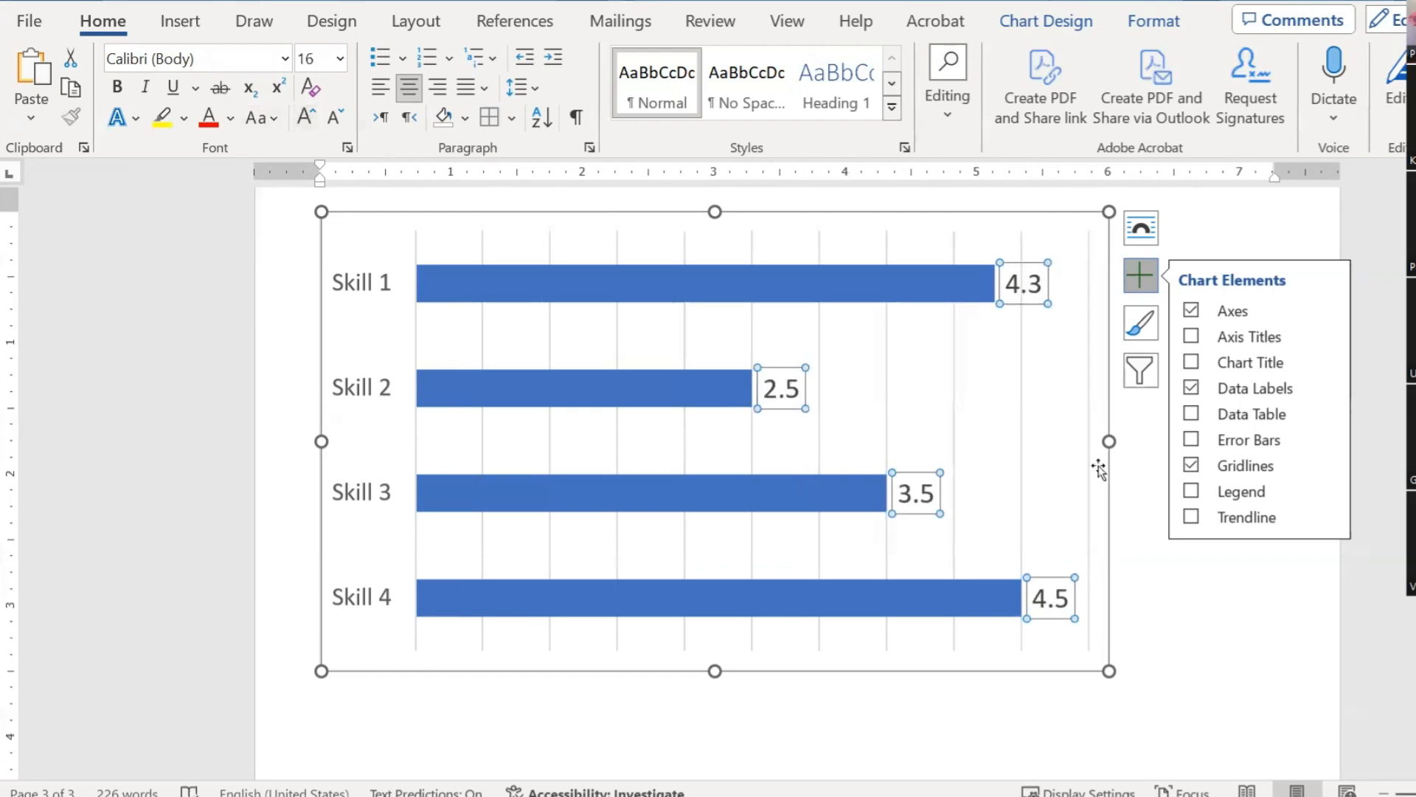
left_click(1163, 639)
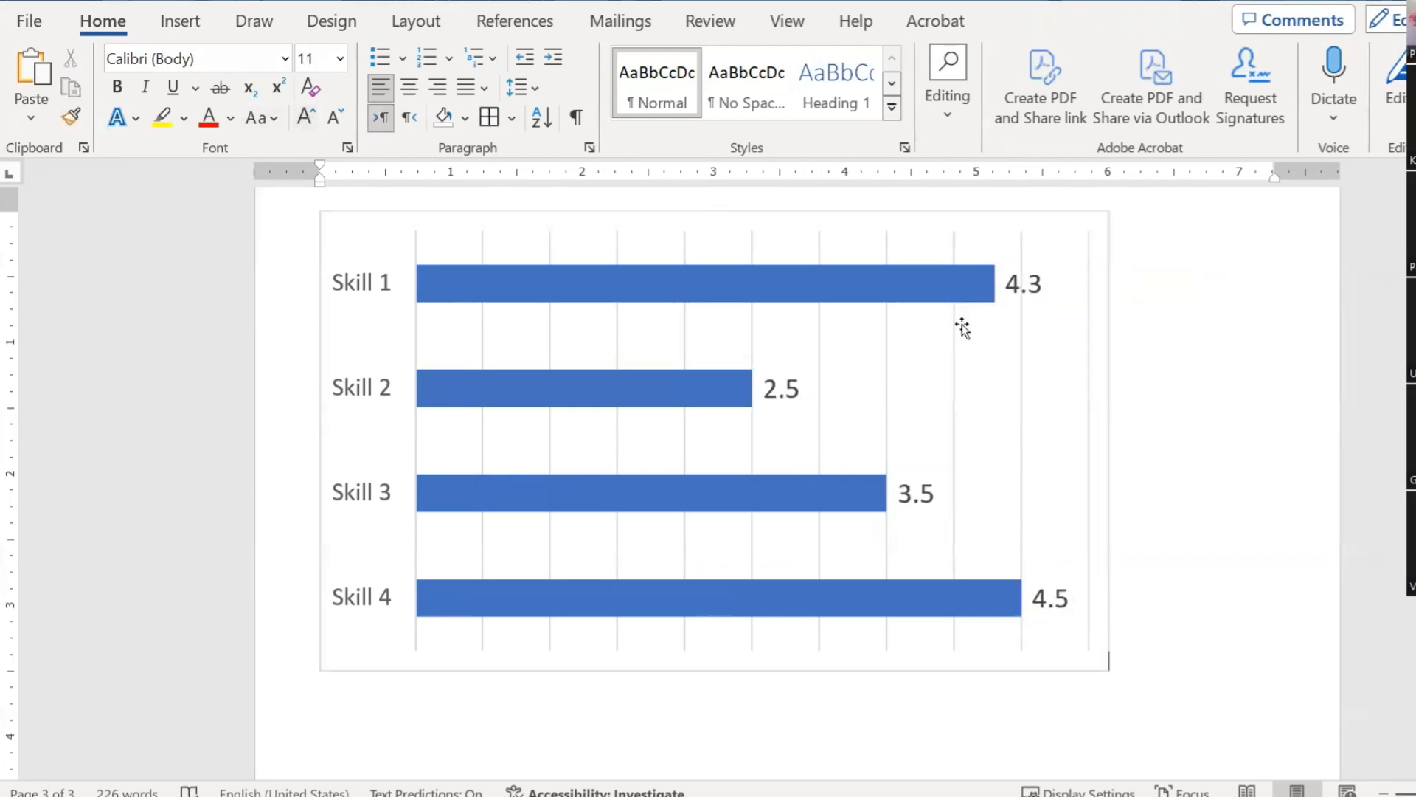
left_click(979, 217)
scroll(1210, 389, "up", 10)
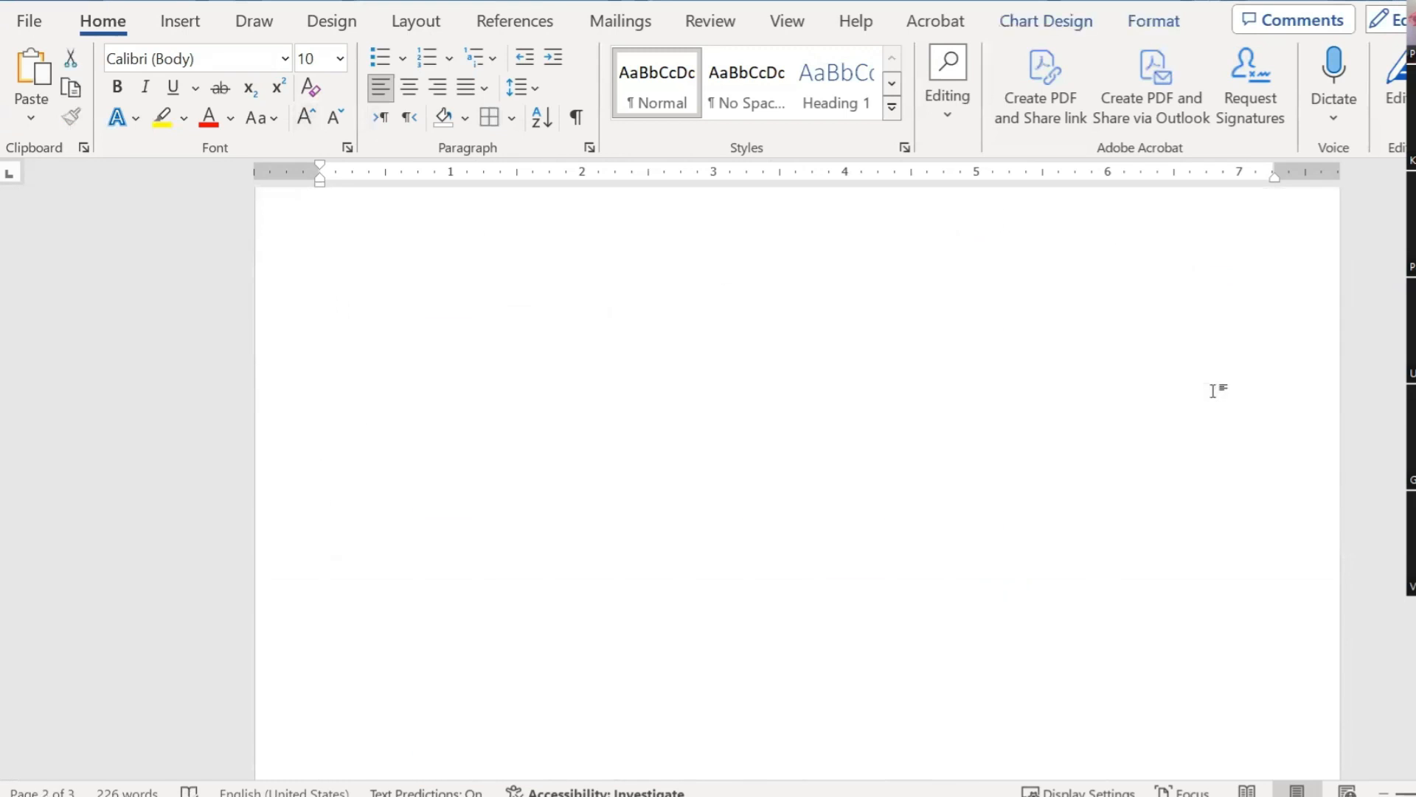
scroll(1213, 391, "up", 6)
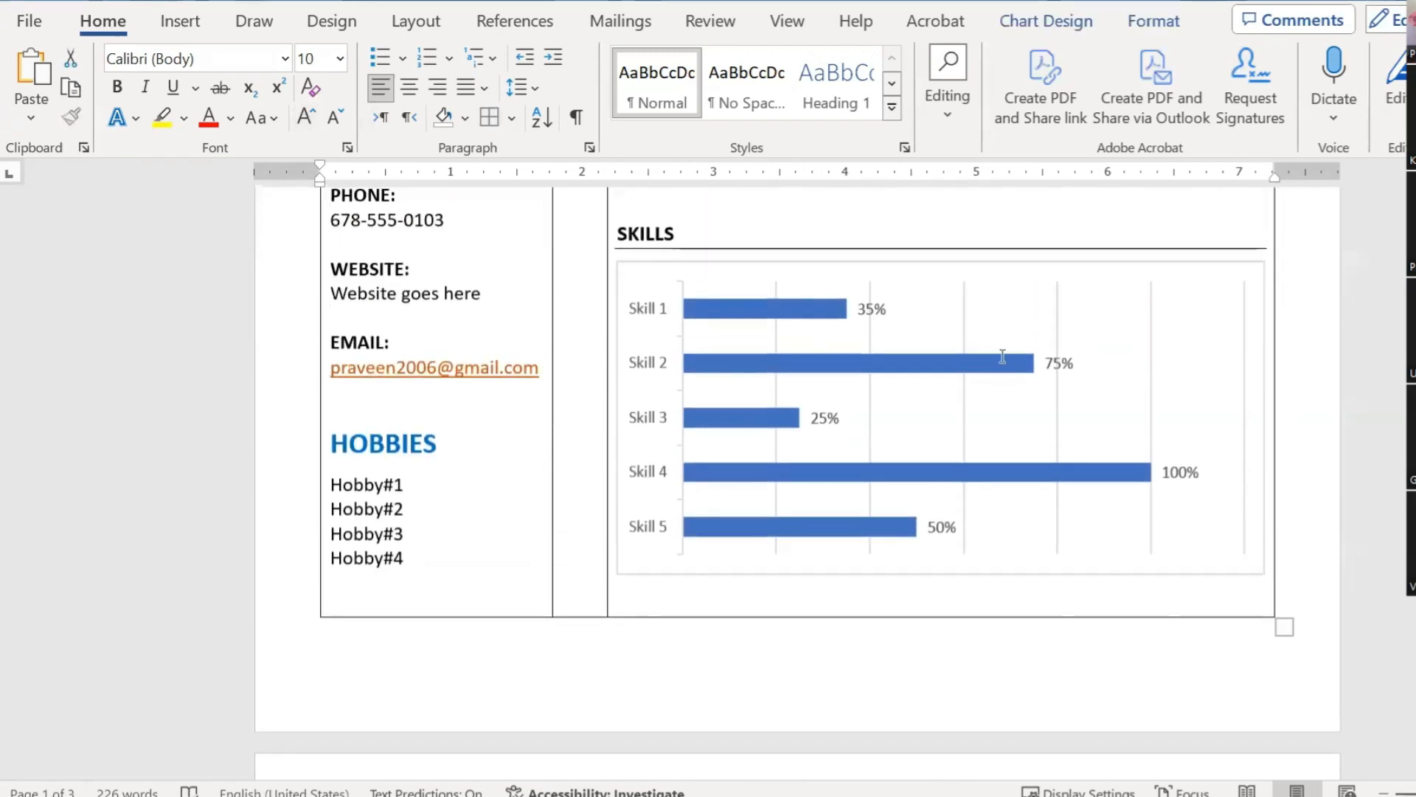
Step: Delete the test chart on page 3 and remove the two leftover blank pages
scroll(1018, 372, "up", 2)
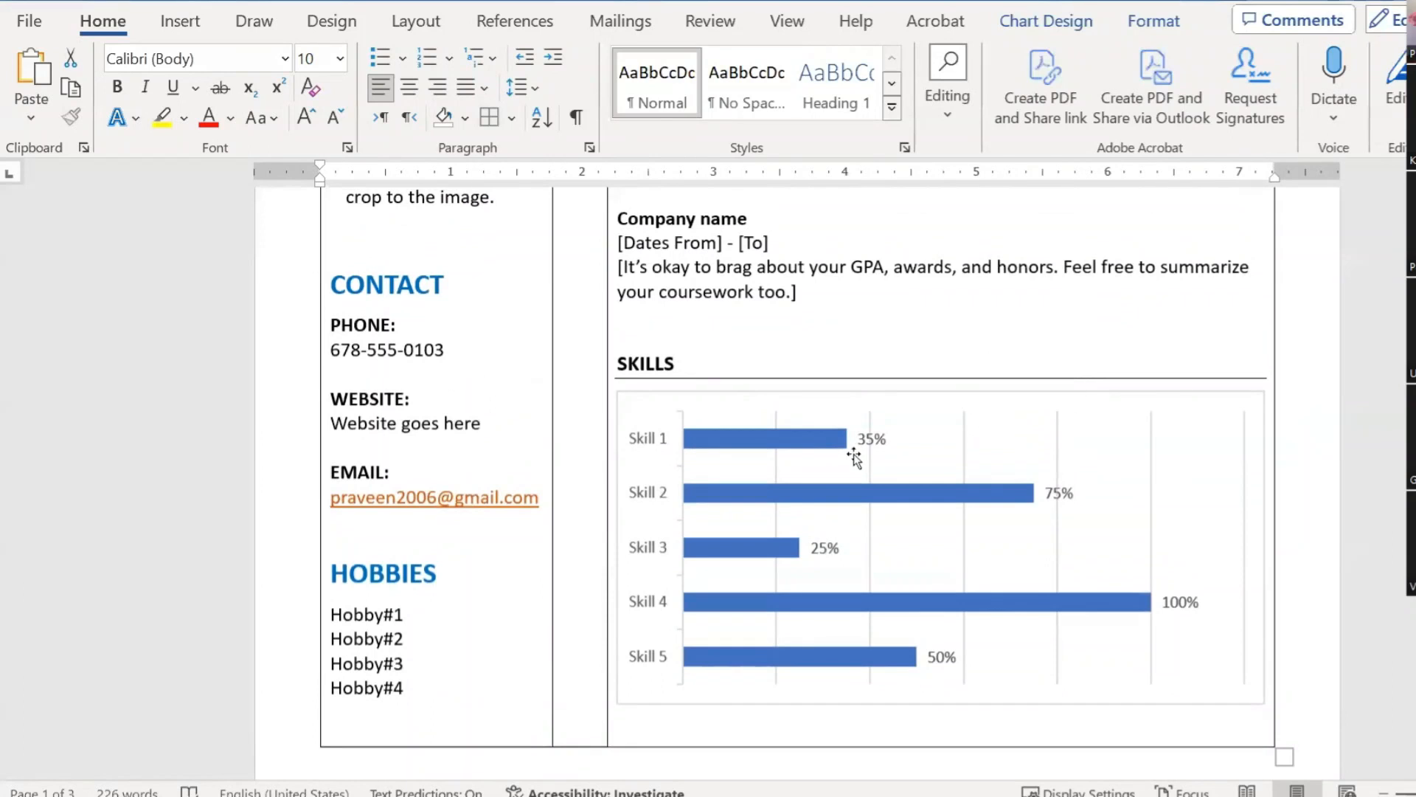
scroll(860, 457, "down", 8)
scroll(860, 457, "down", 10)
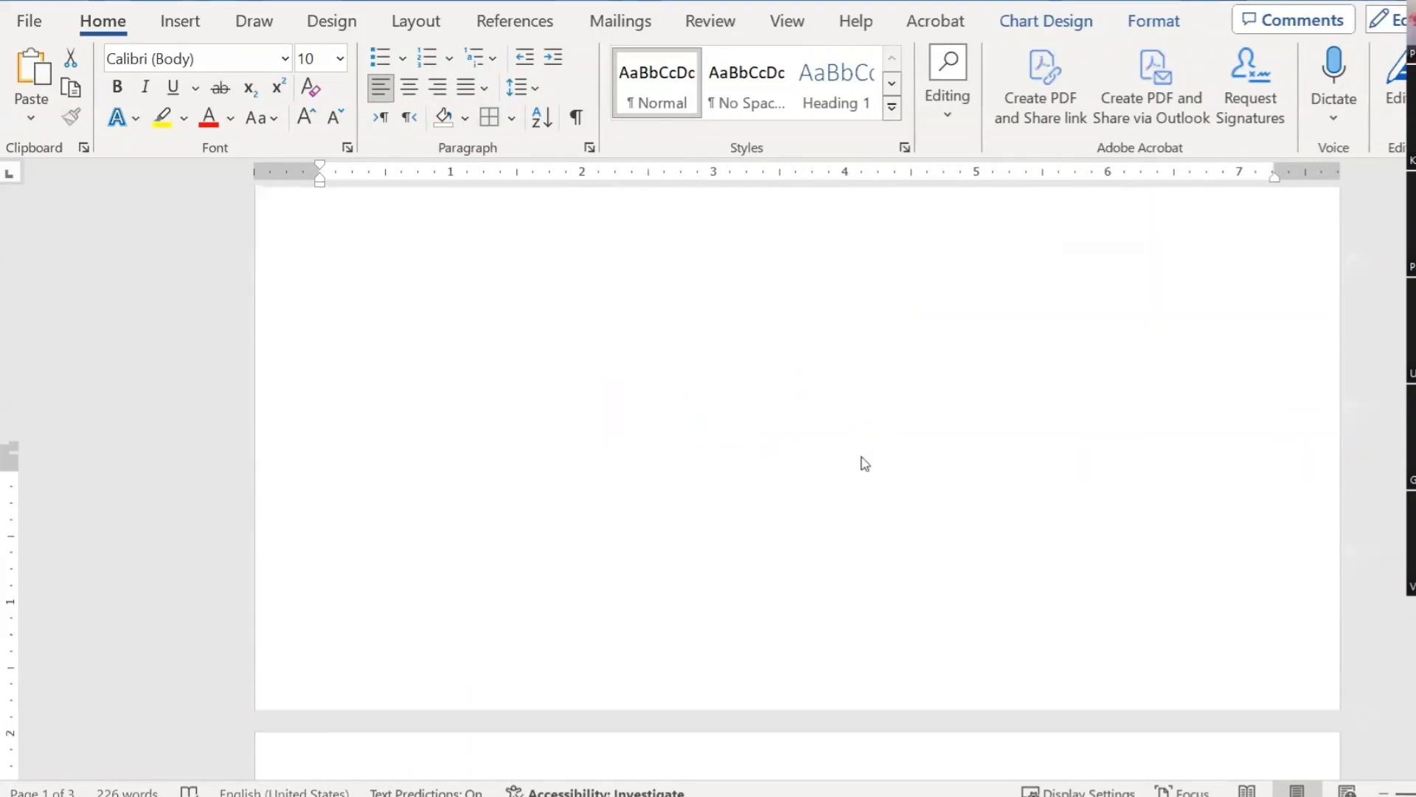
scroll(876, 392, "up", 3)
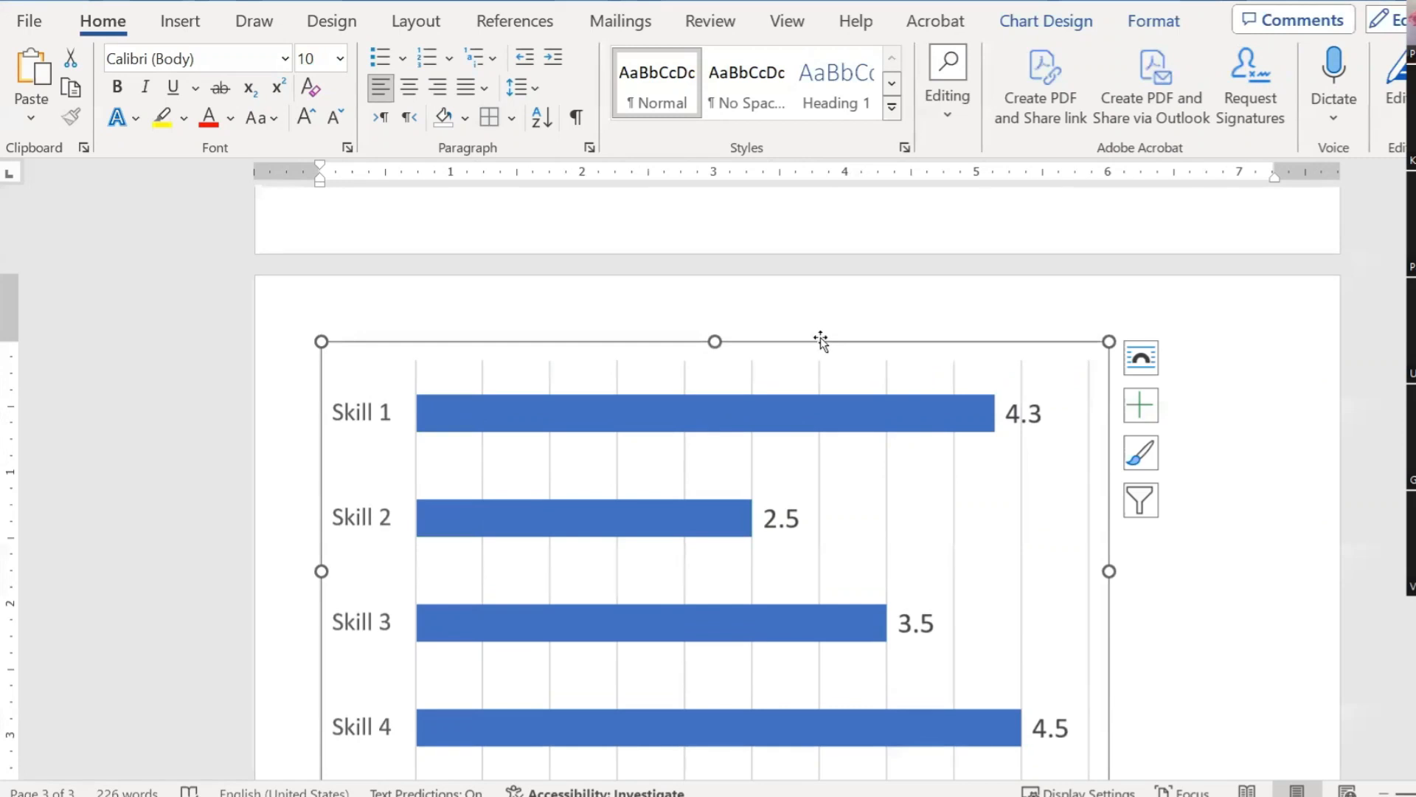
key("Delete")
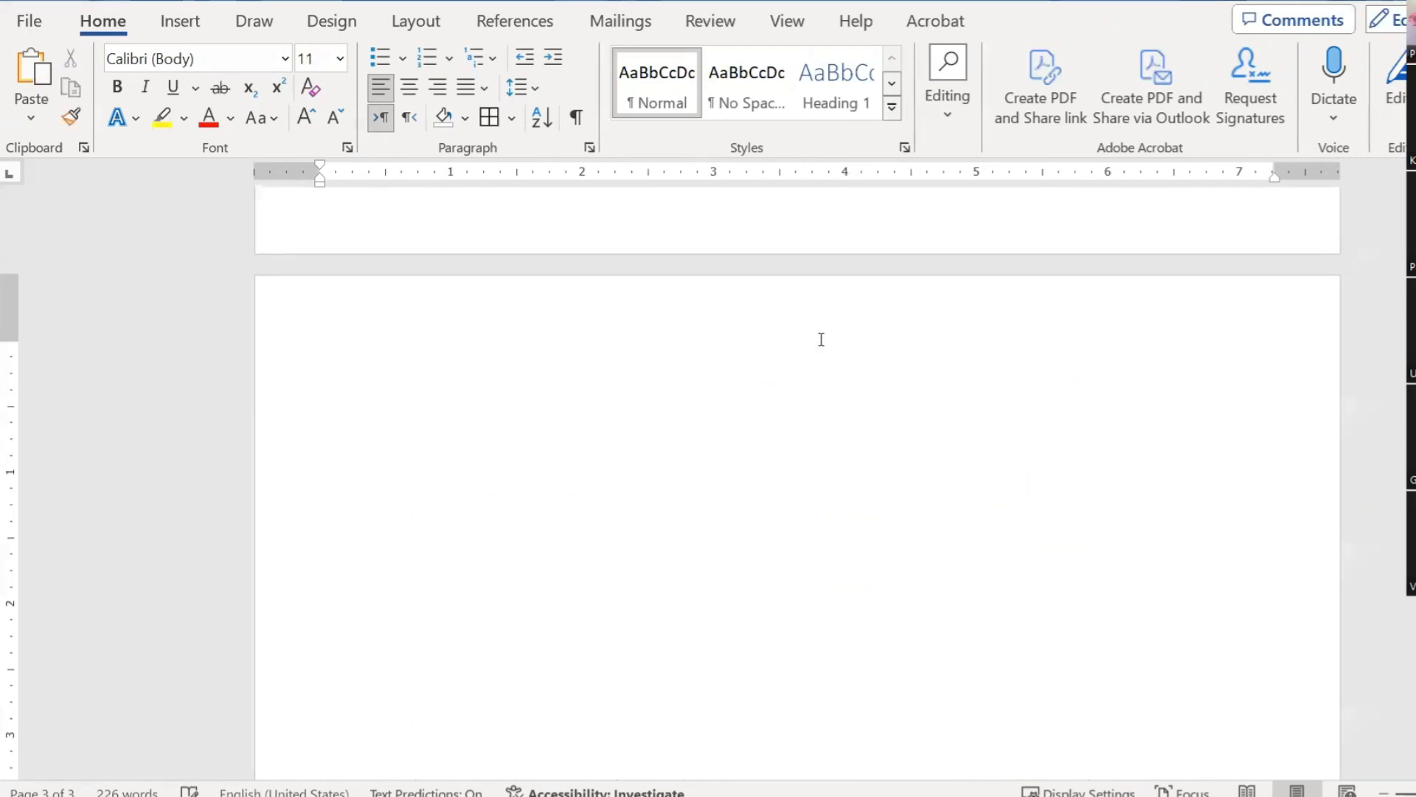
scroll(822, 339, "down", 2)
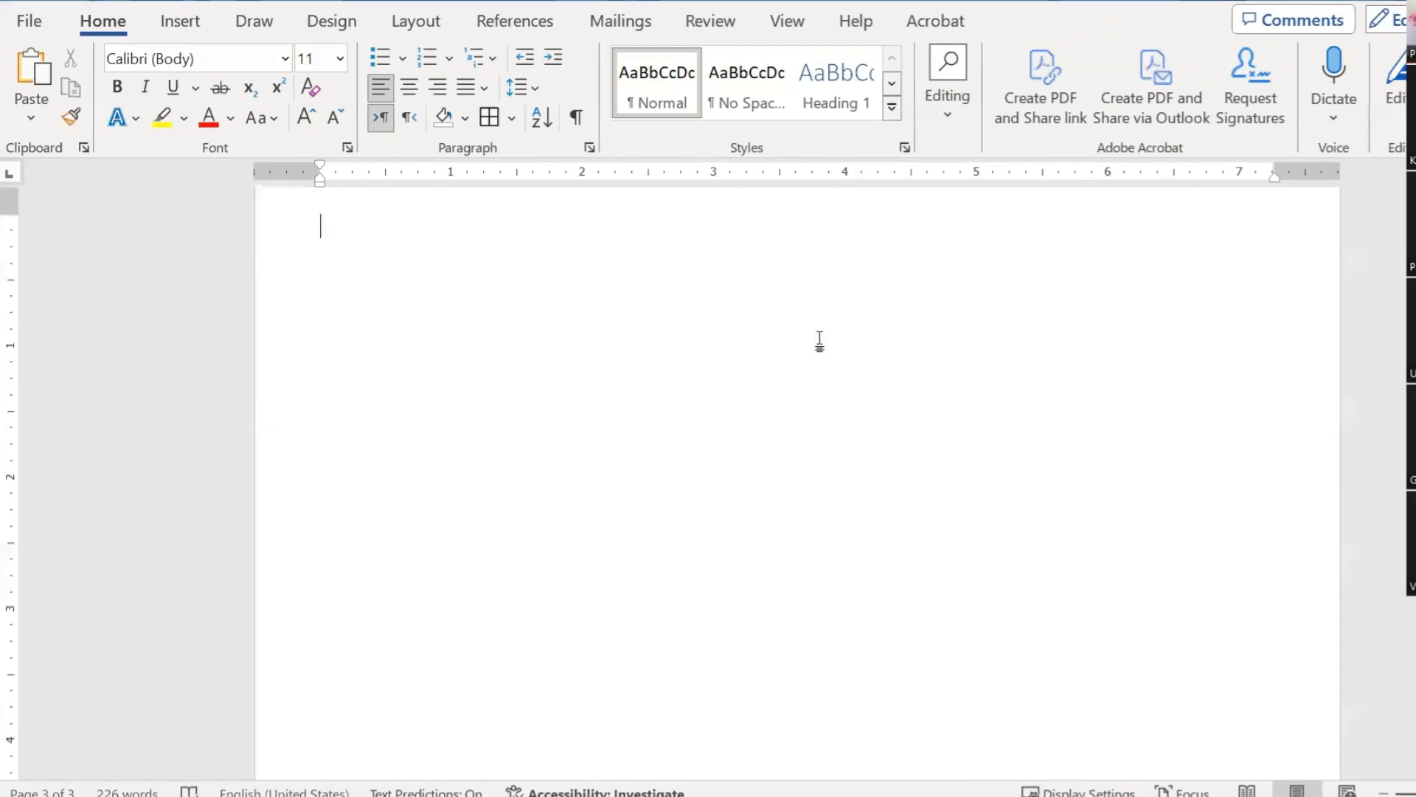
key("BackSpace")
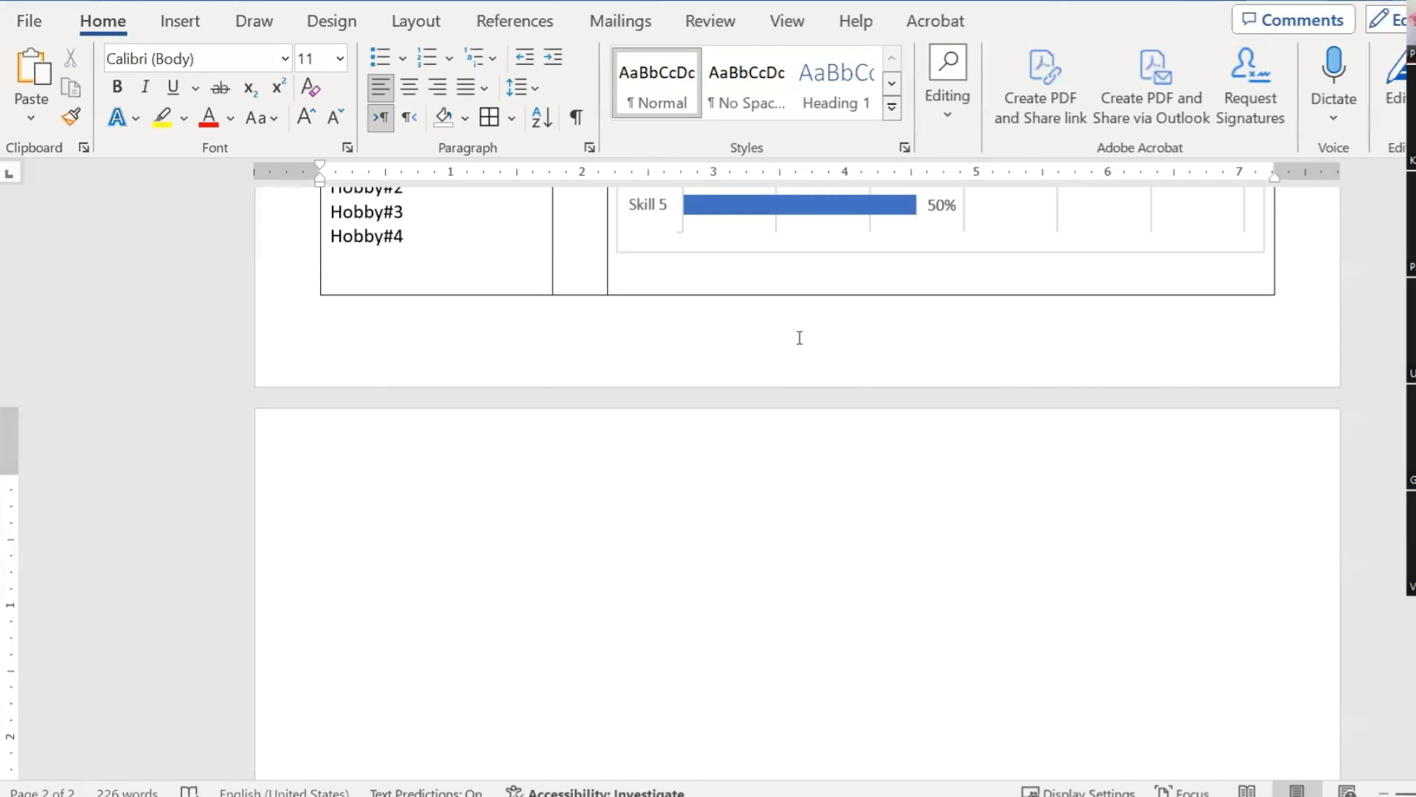
key("BackSpace")
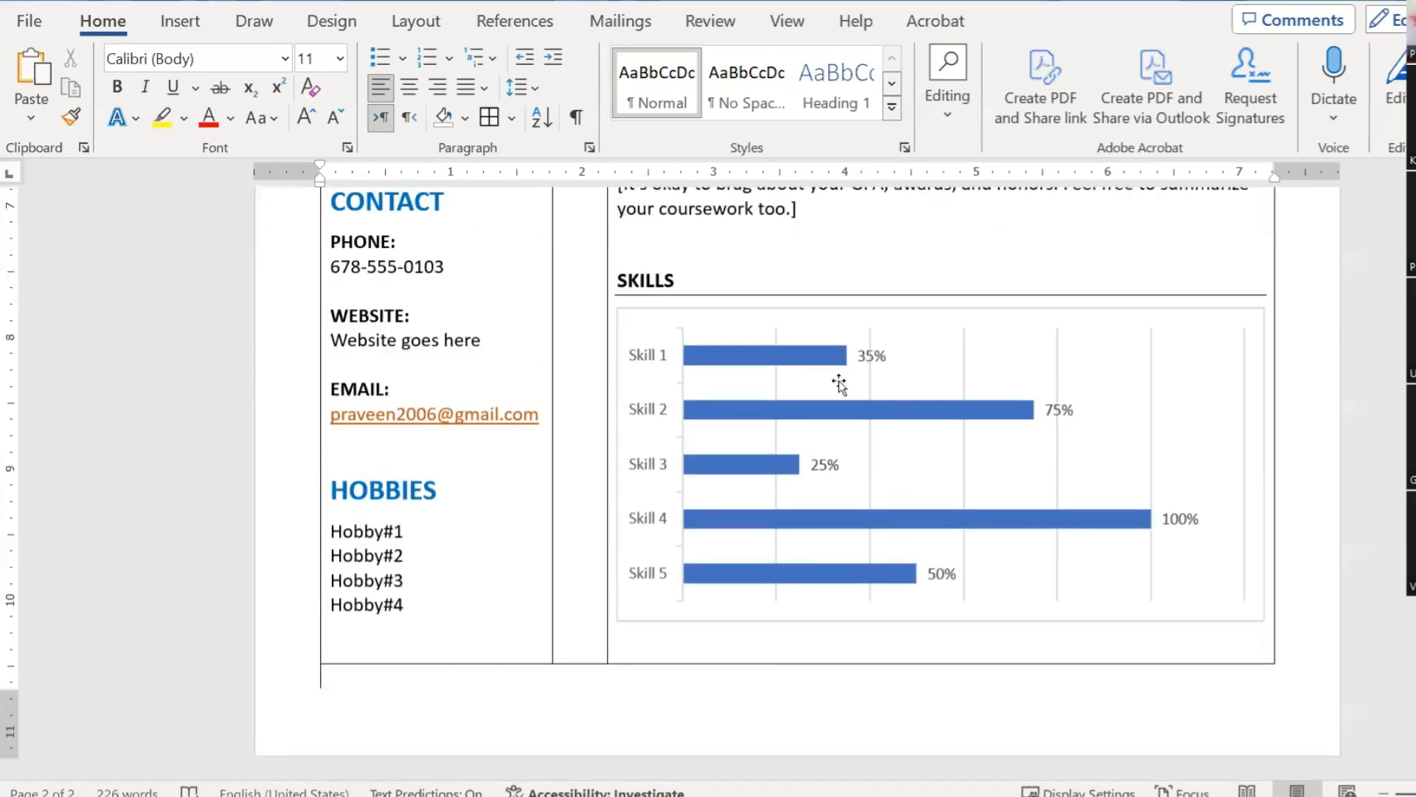
scroll(841, 391, "up", 1)
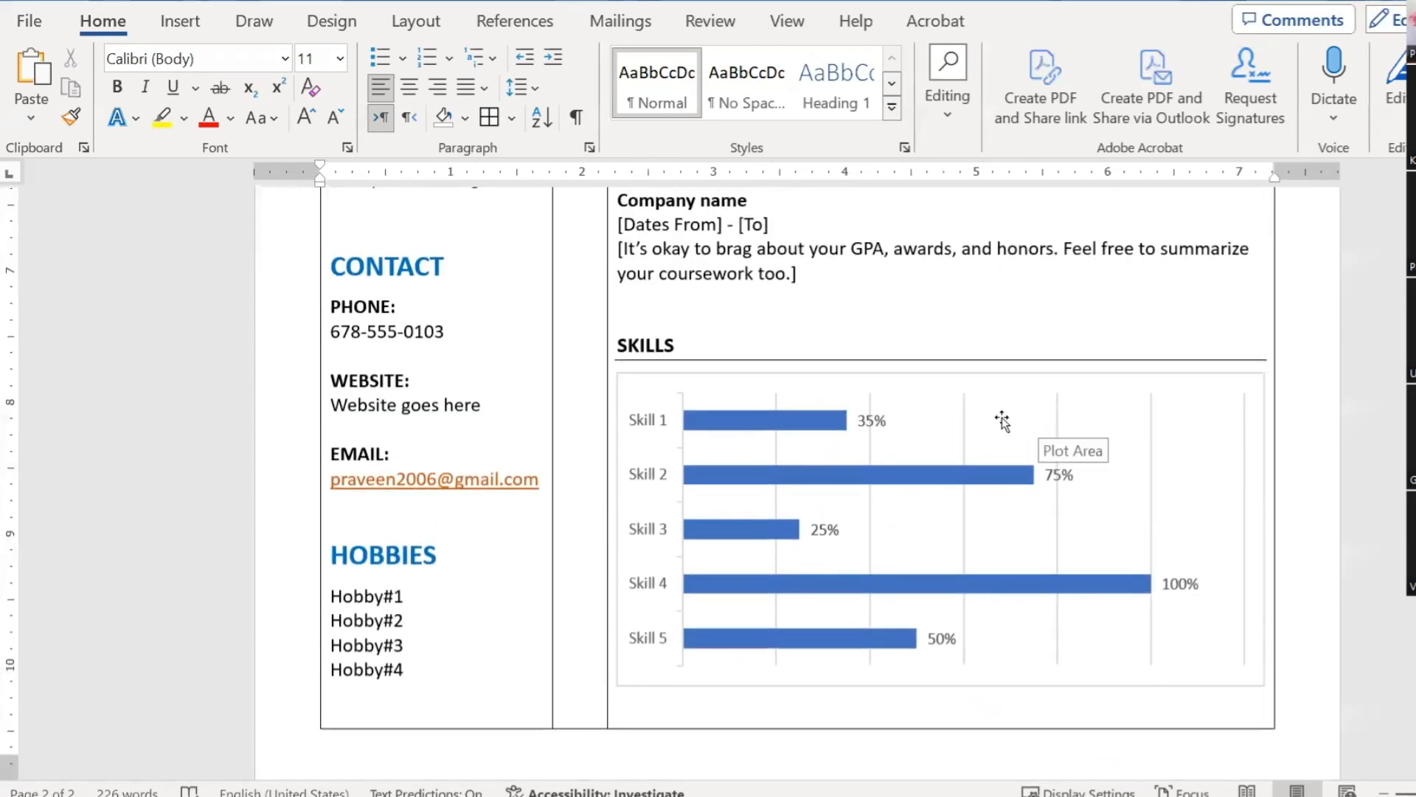
scroll(1001, 420, "down", 5)
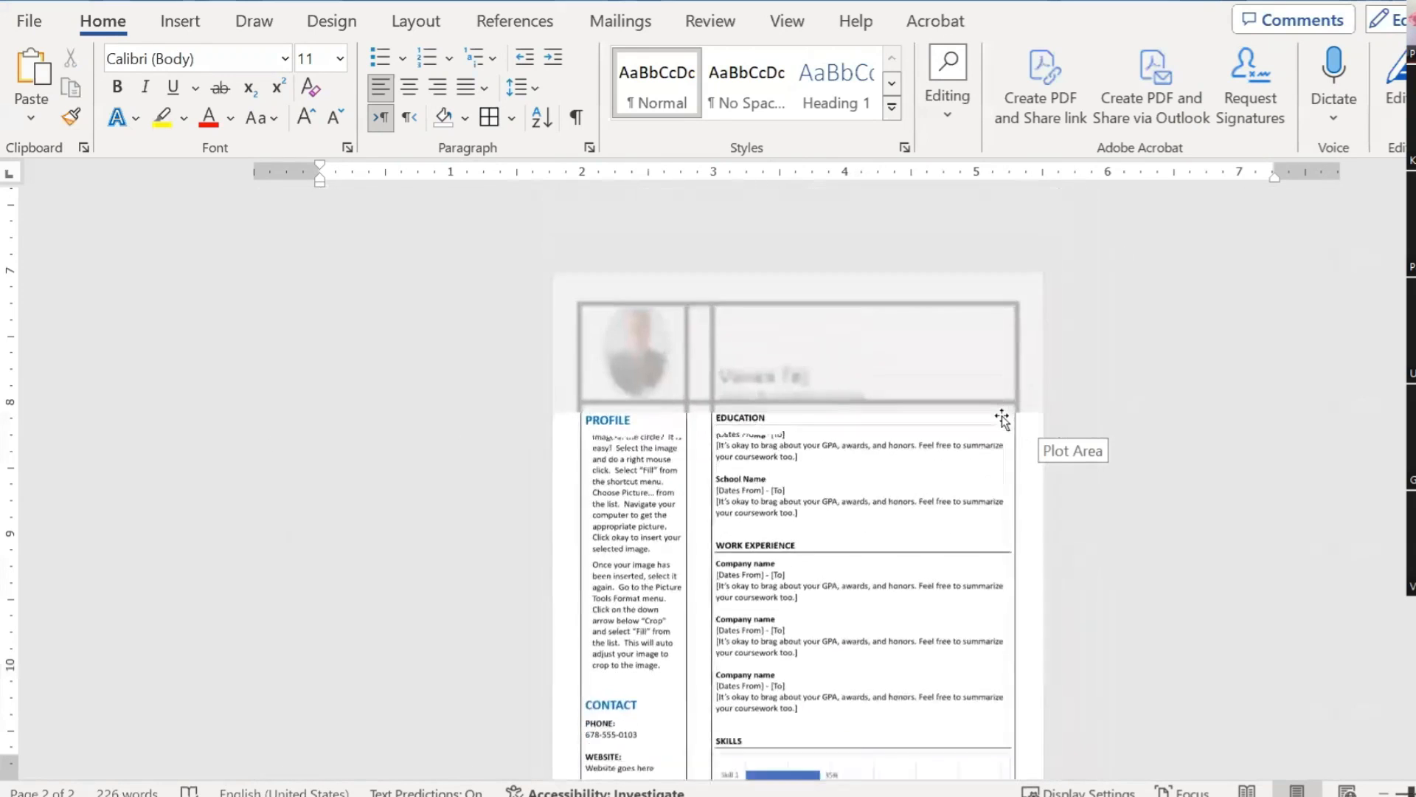
Step: Apply No Border to the entire résumé layout table
scroll(1002, 417, "down", 3)
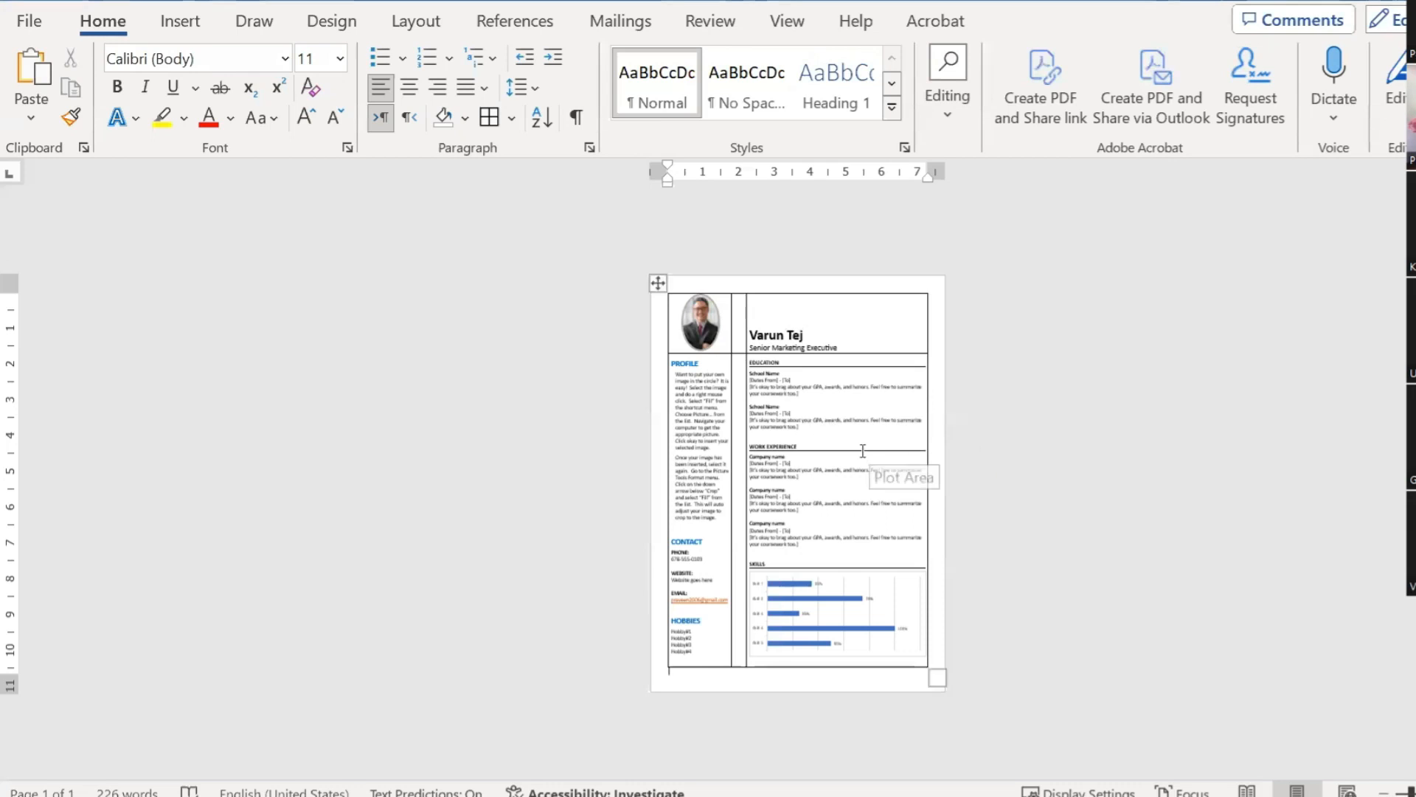
left_click(656, 284)
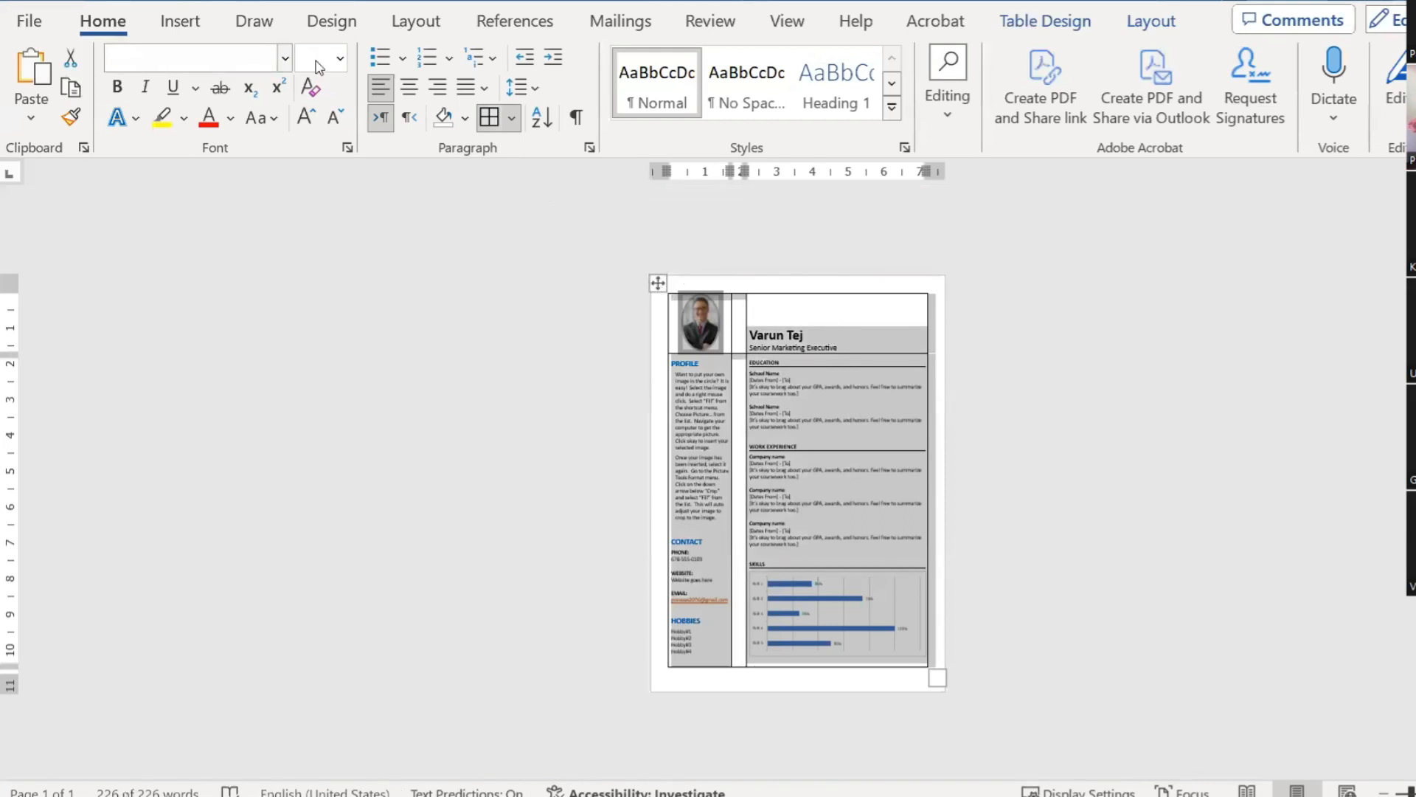
left_click(1031, 20)
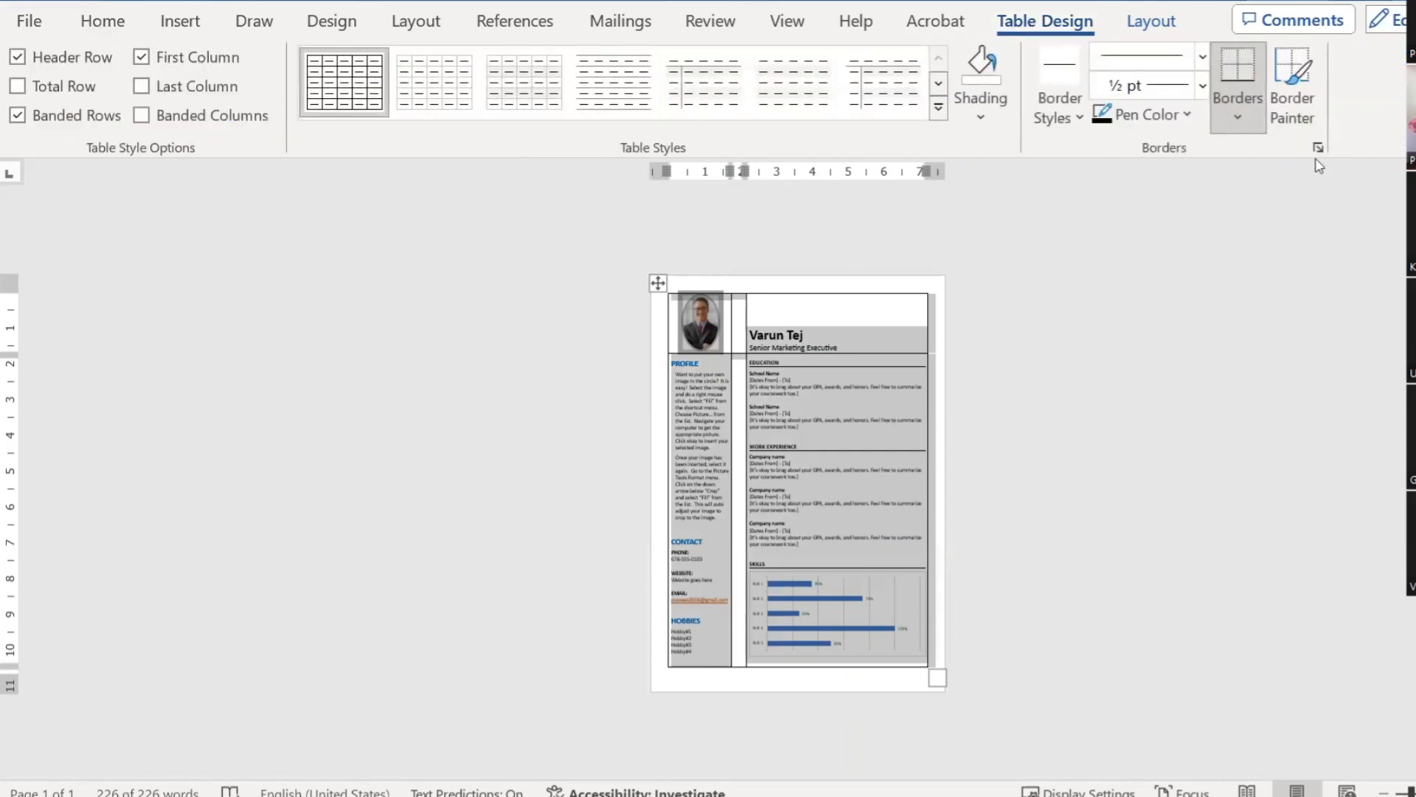
left_click(1239, 122)
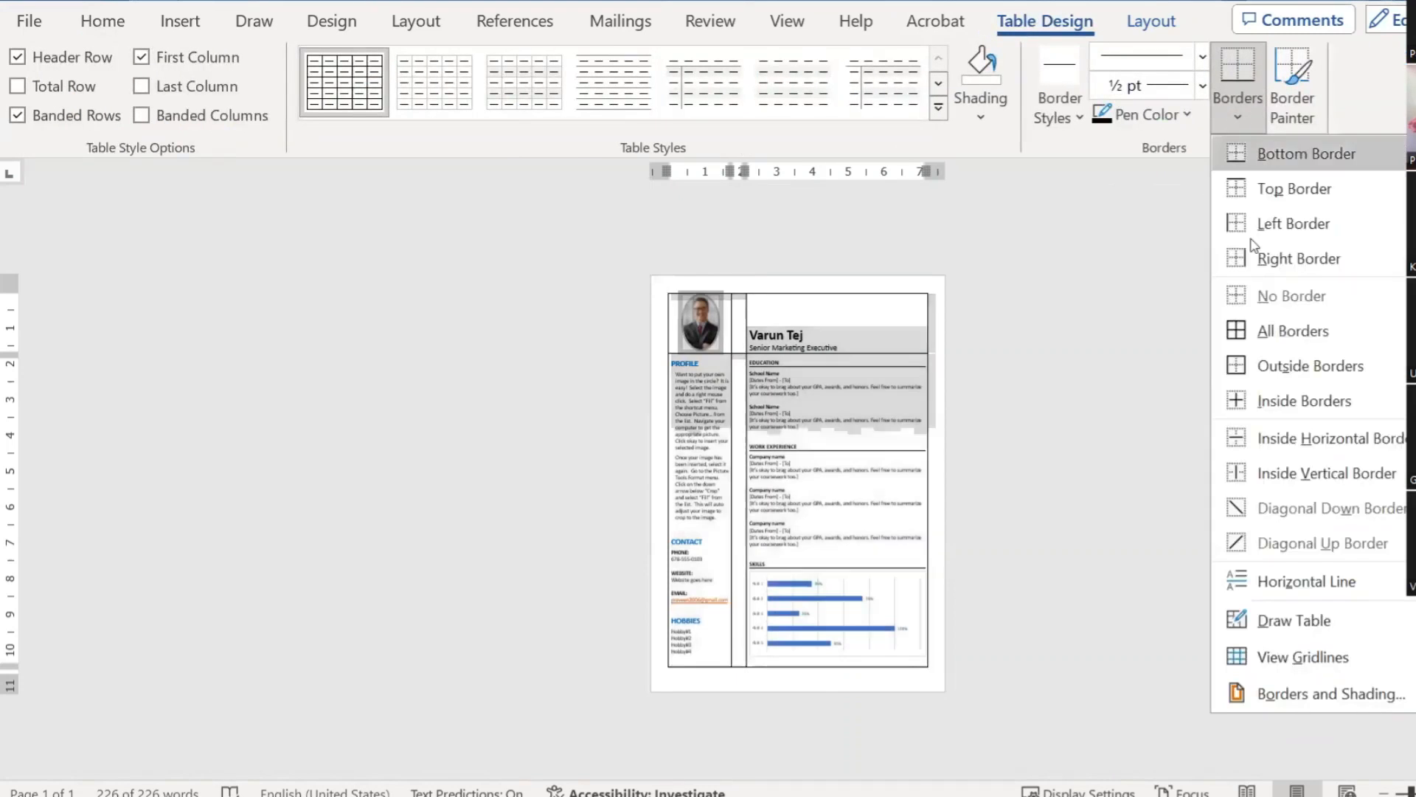
left_click(1250, 289)
left_click(1062, 357)
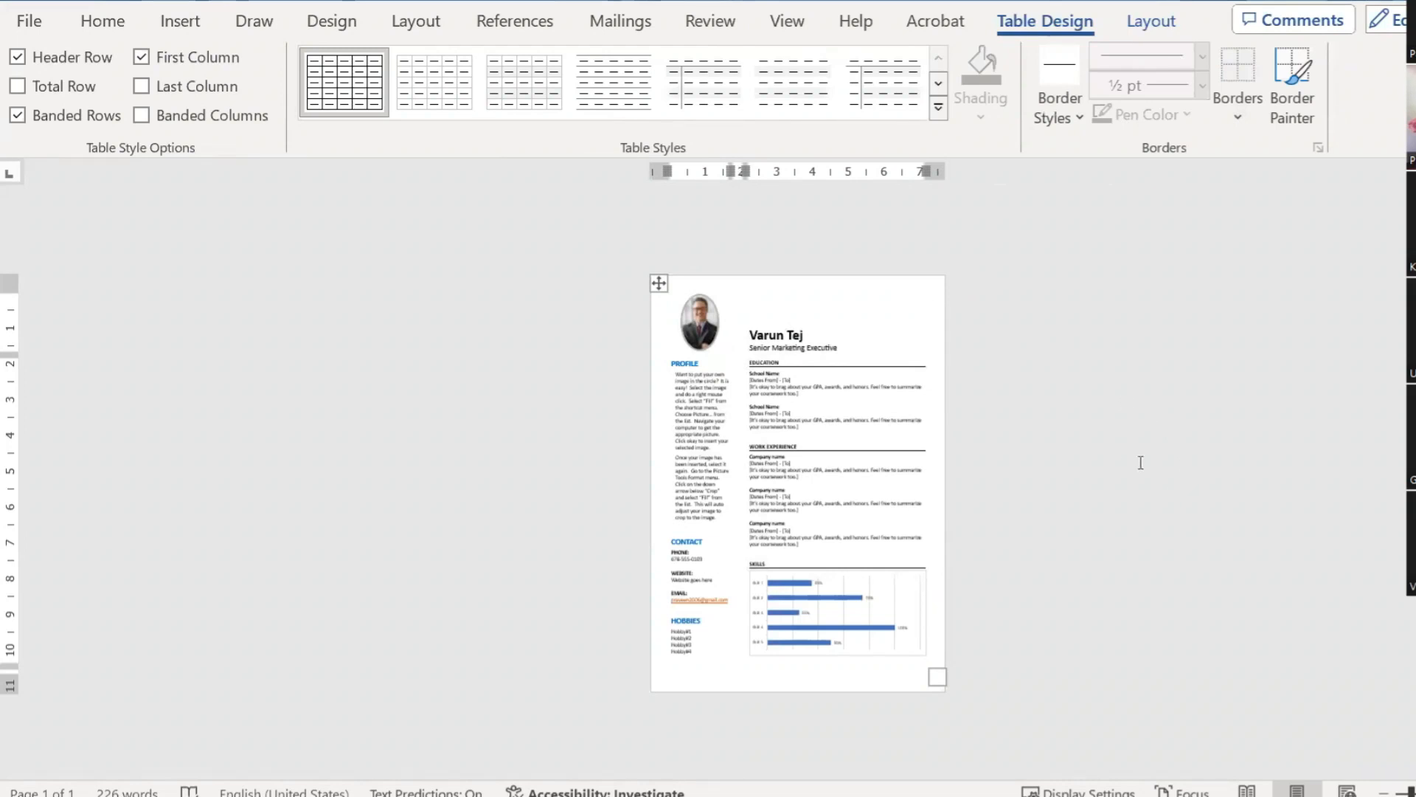
left_click(789, 27)
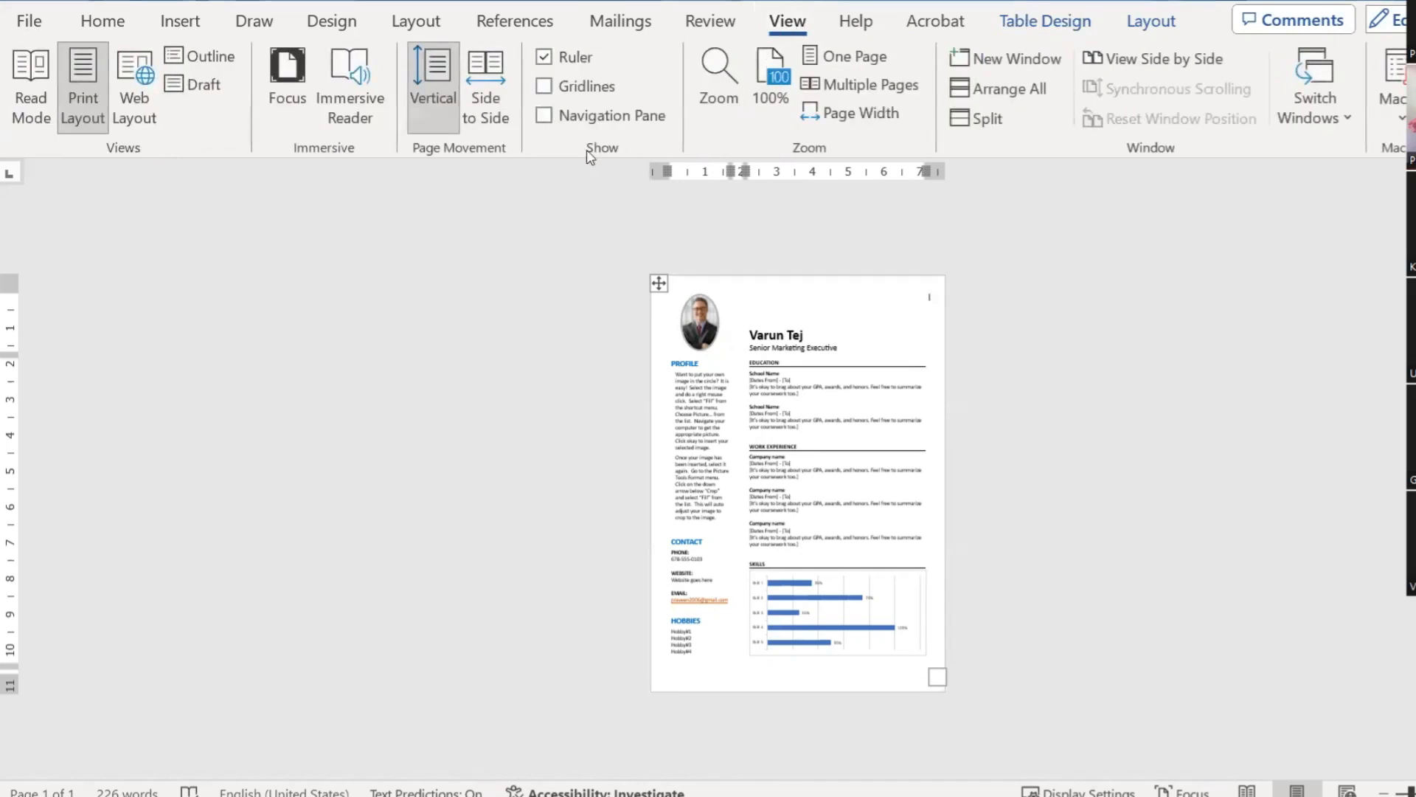
left_click(857, 59)
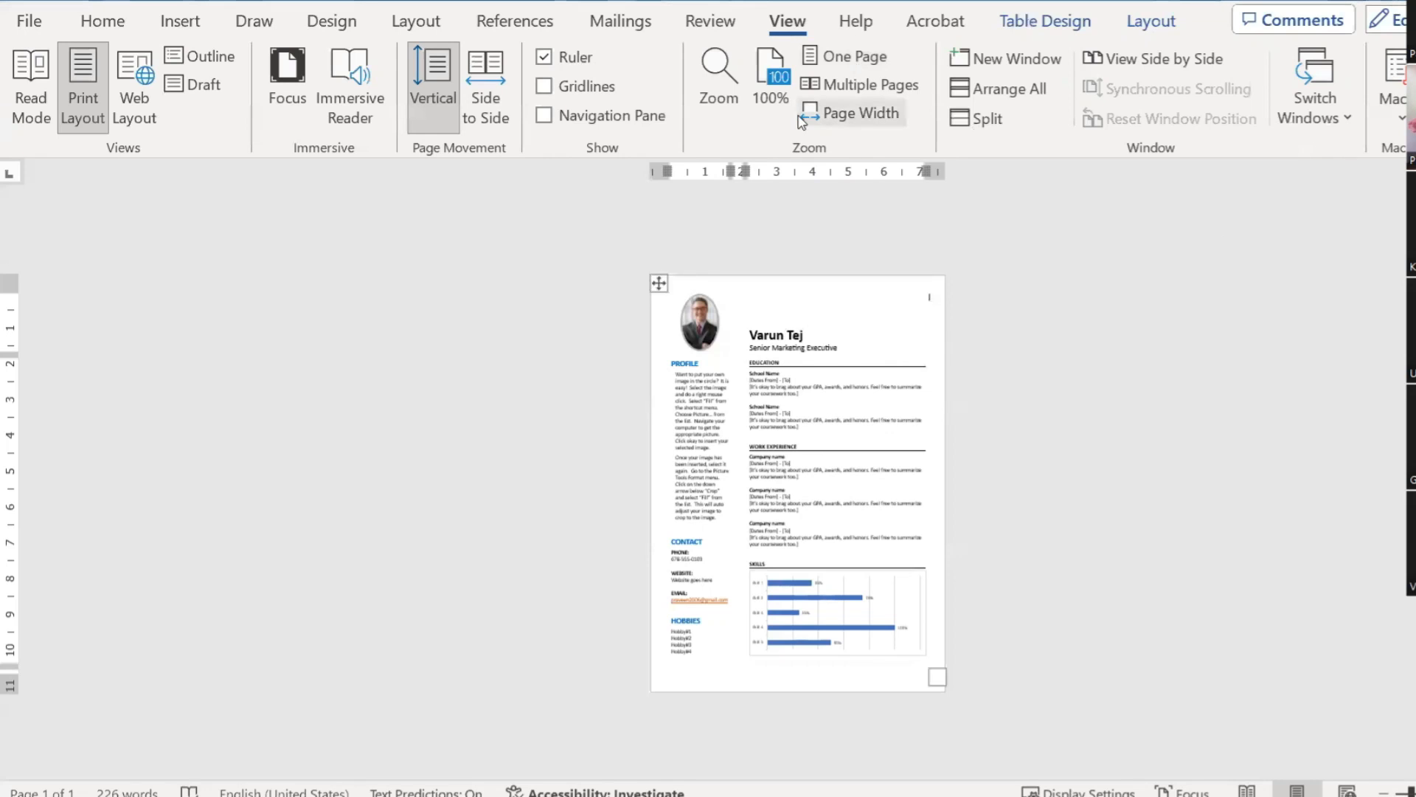
left_click(860, 113)
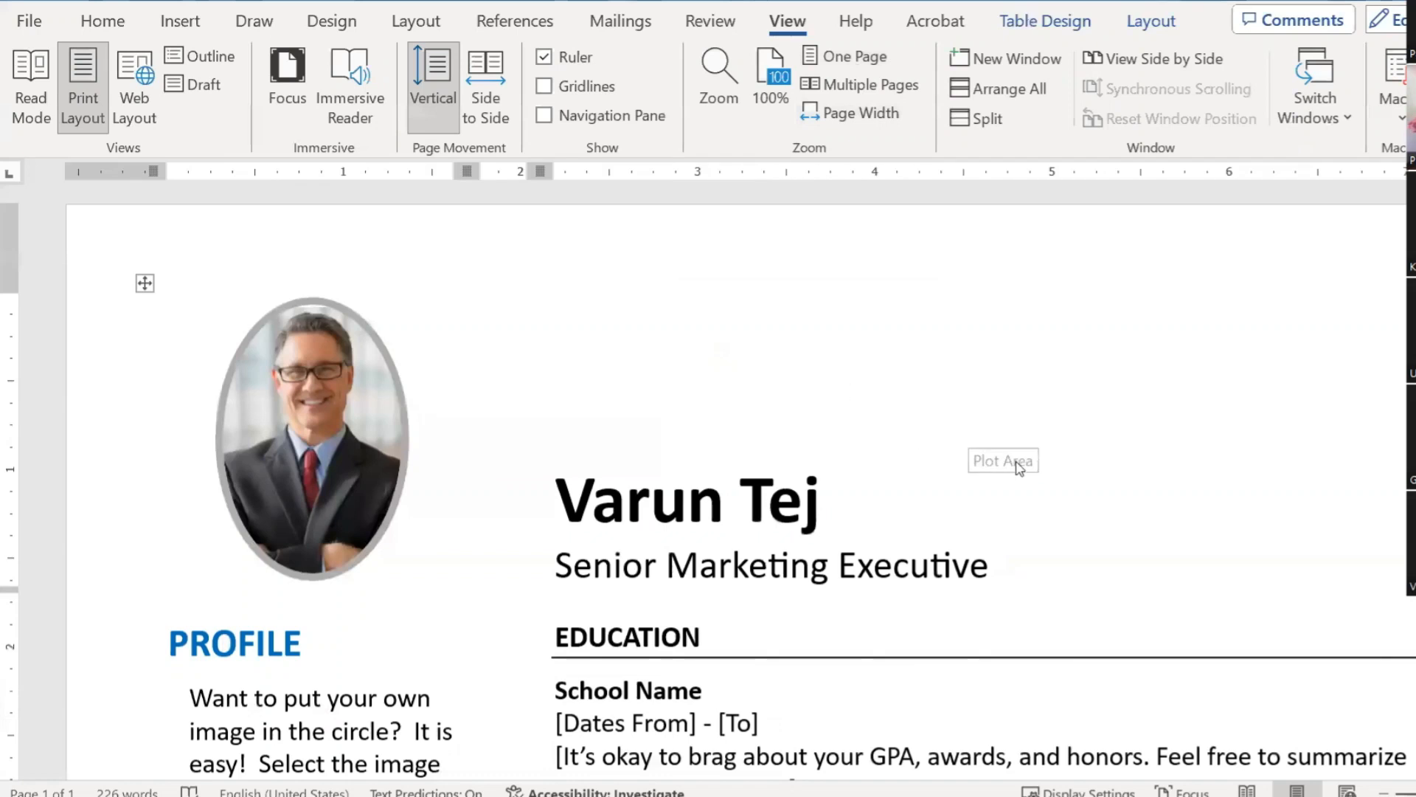
scroll(922, 443, "down", 3)
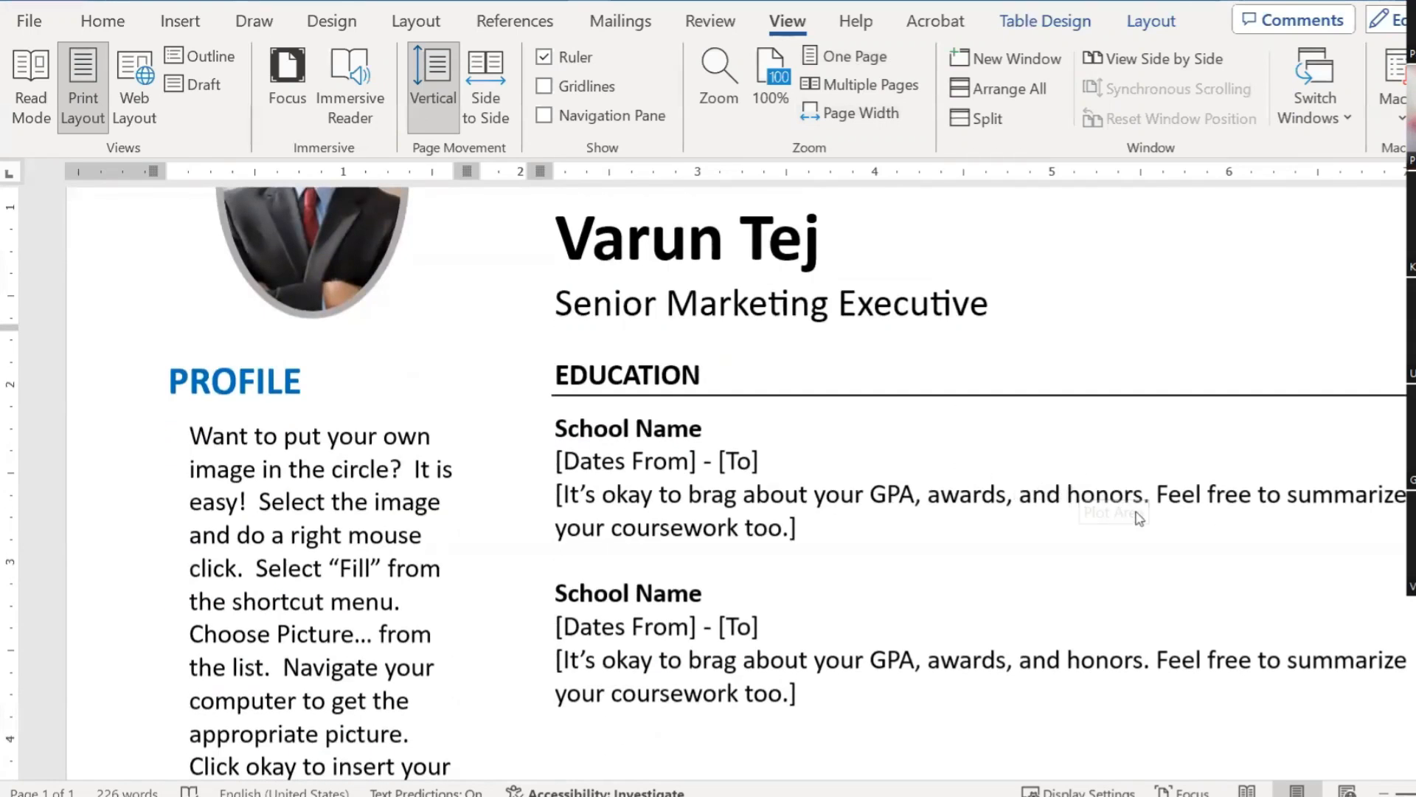
scroll(985, 544, "down", 1)
scroll(985, 543, "down", 7)
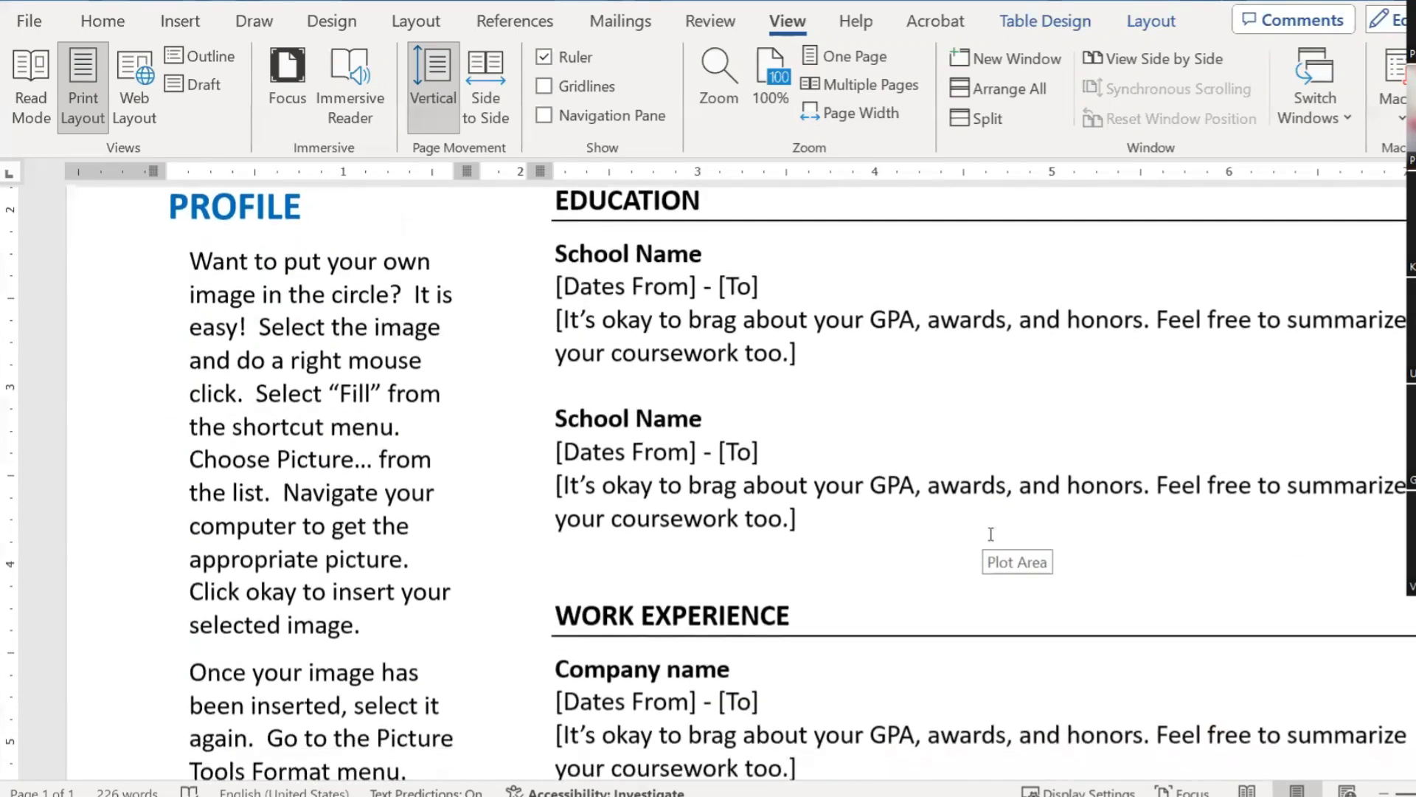
scroll(990, 534, "down", 5)
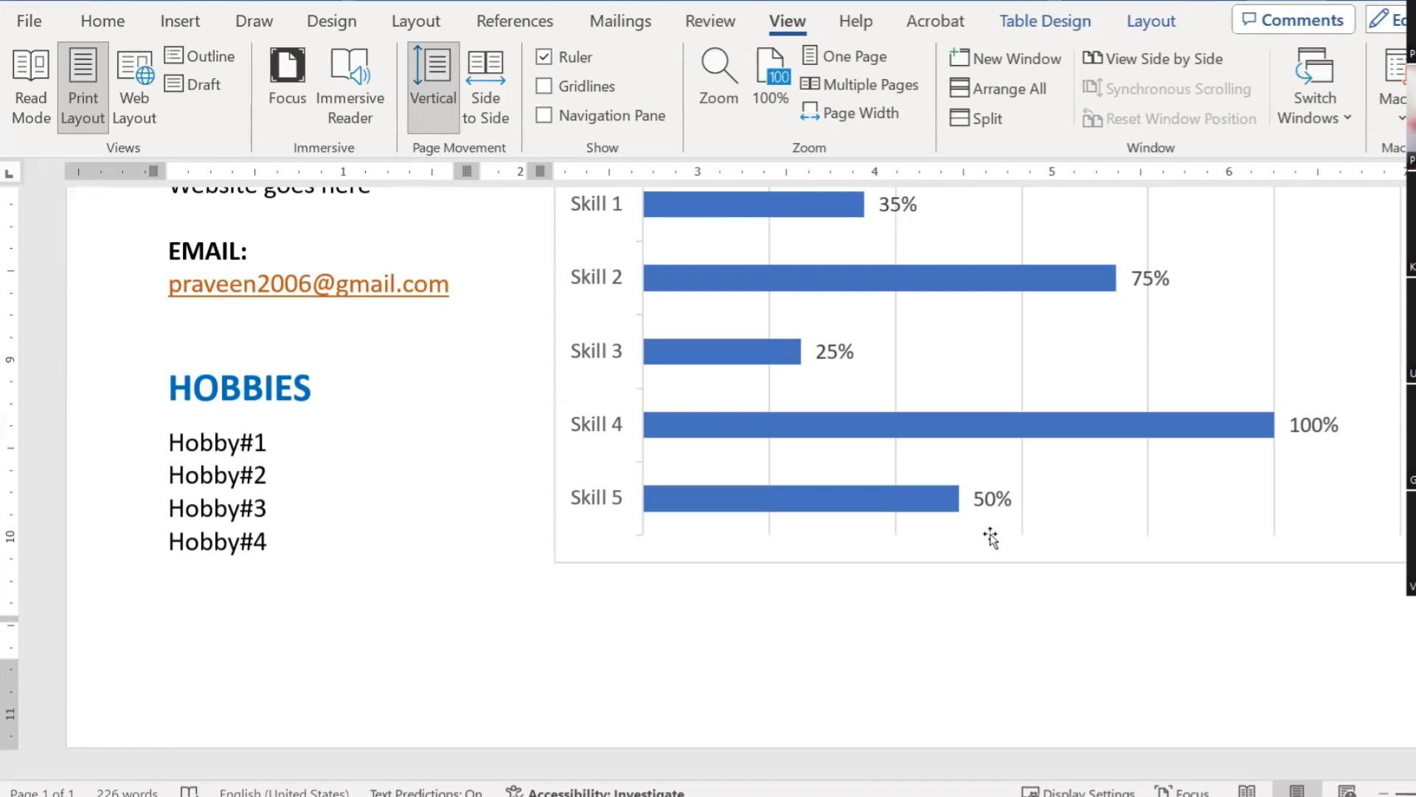
scroll(991, 537, "up", 10)
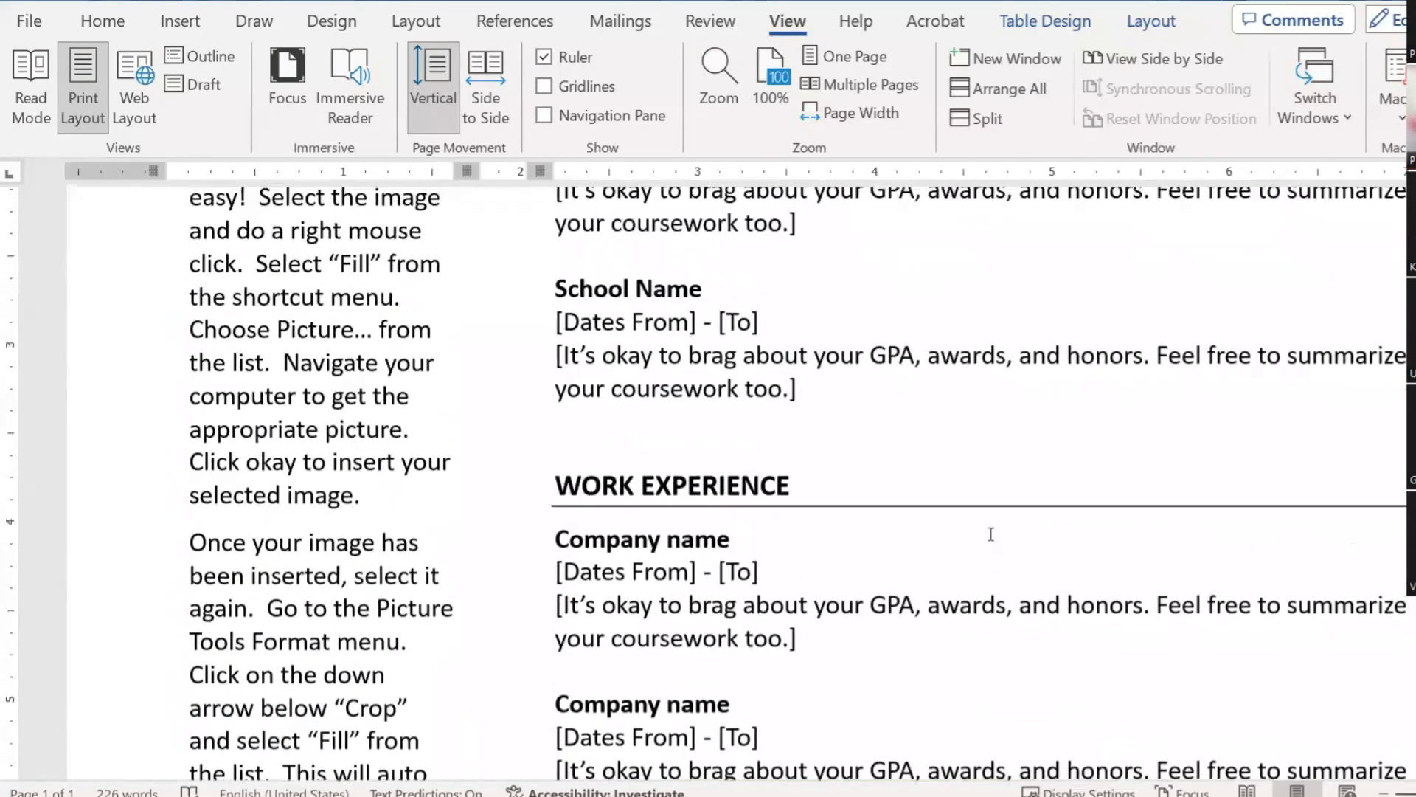
scroll(990, 534, "up", 6)
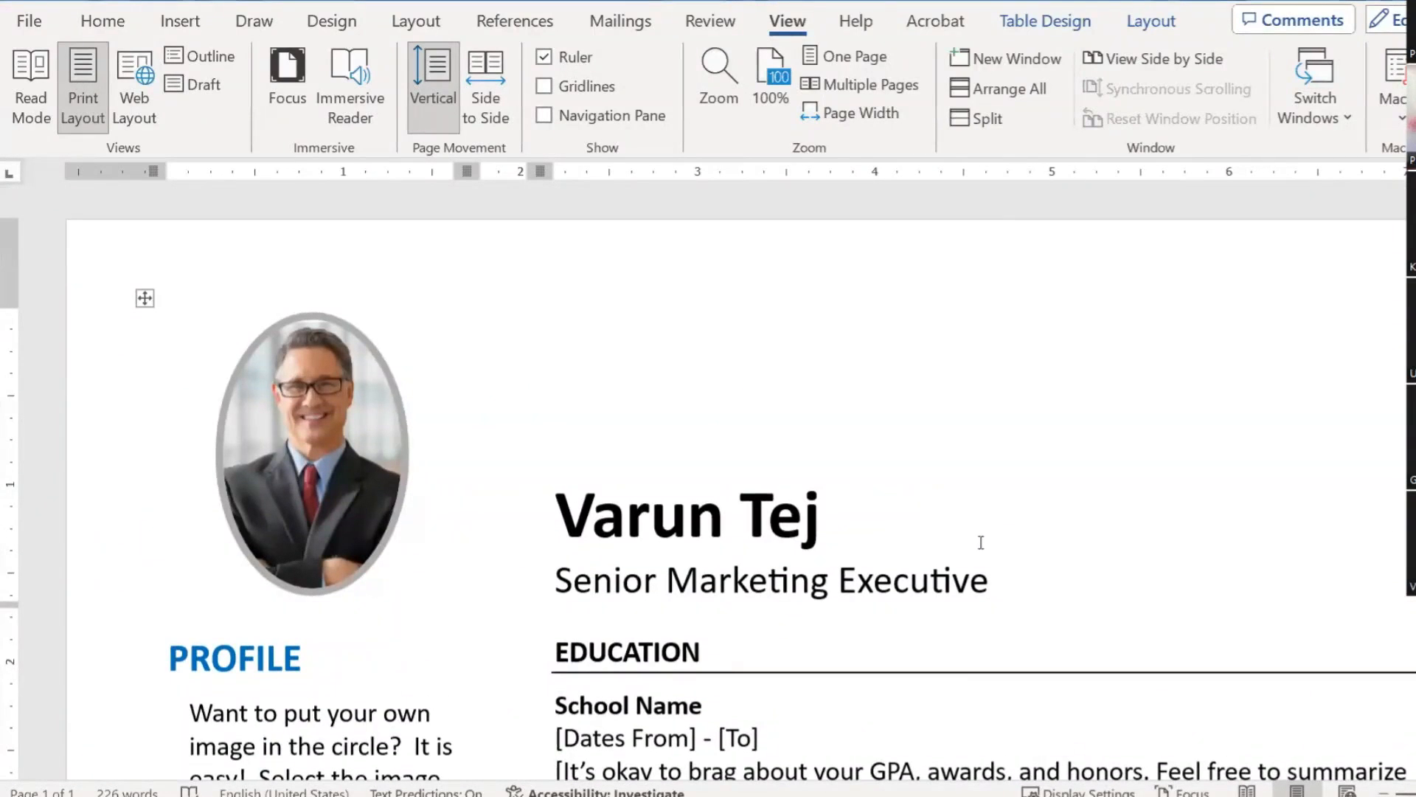
Step: Save the résumé to this PC as the PDF 'Profile document_02-02-2024.pdf'
left_click(28, 22)
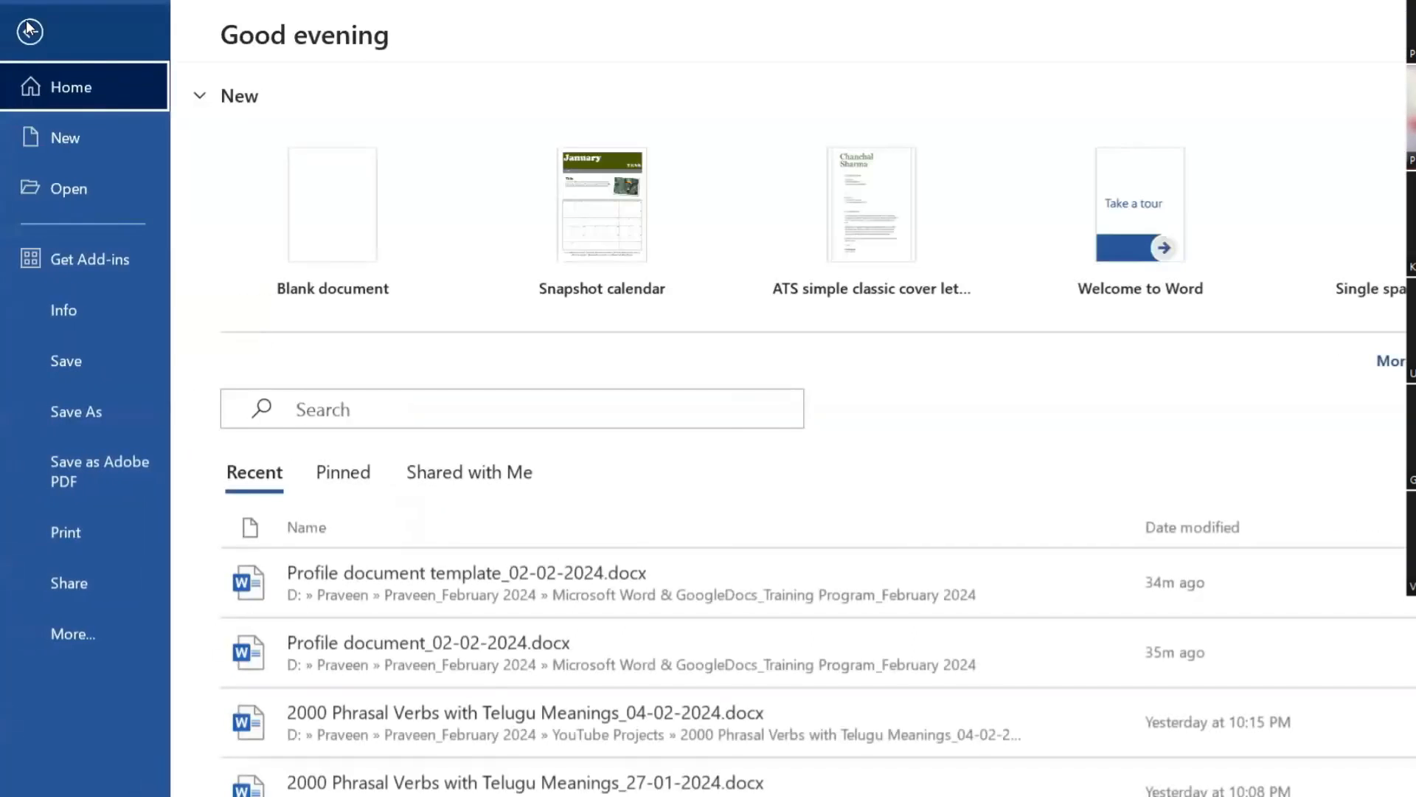
left_click(96, 411)
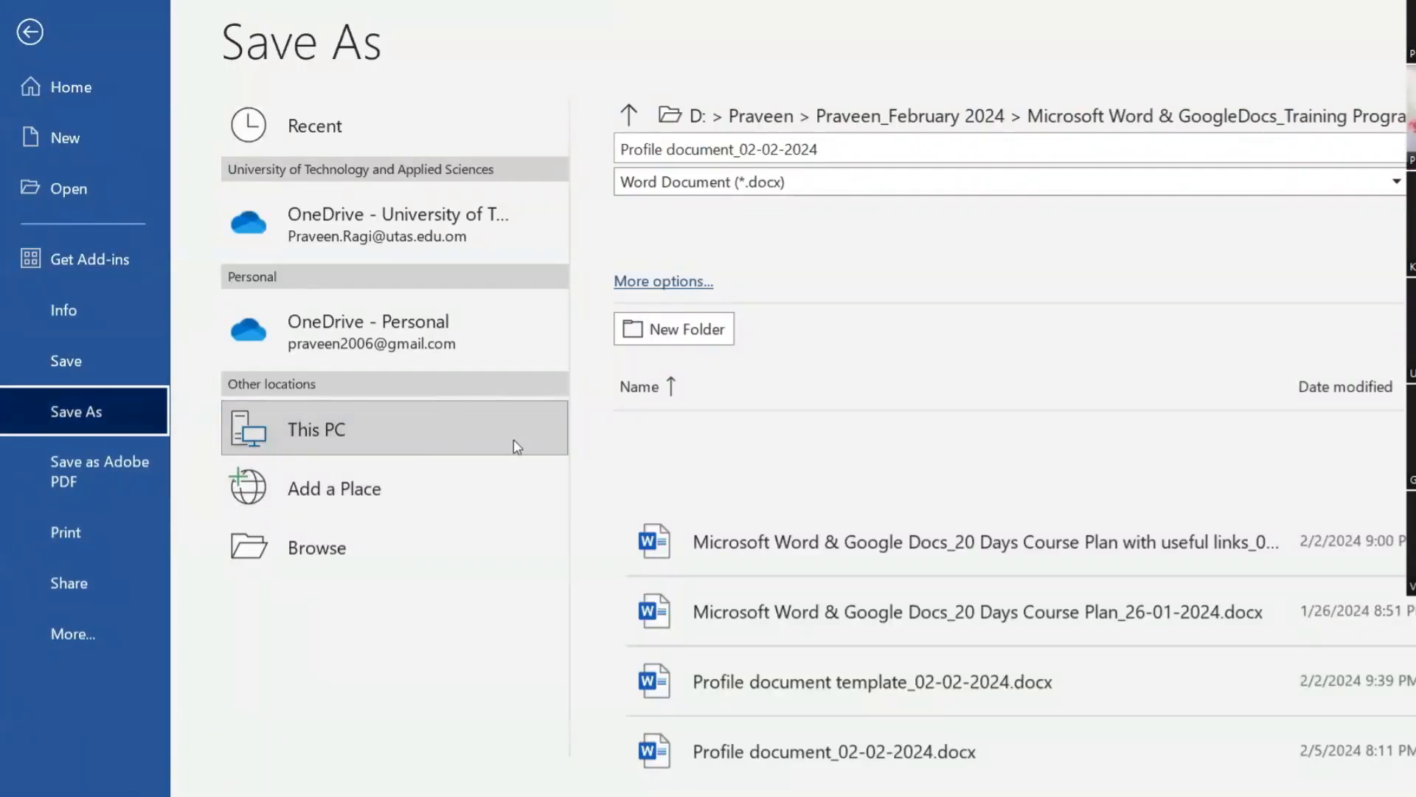
left_click(392, 417)
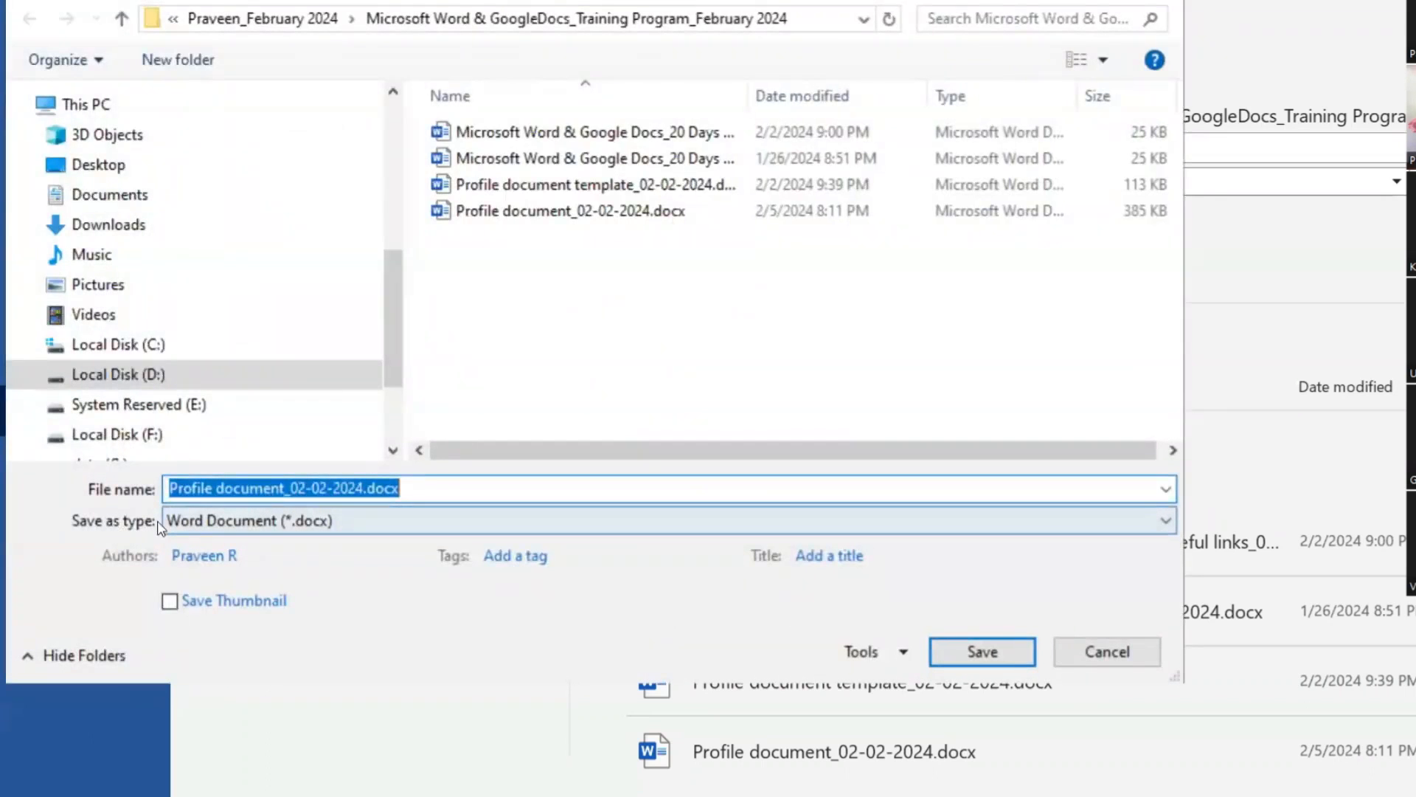
left_click(295, 520)
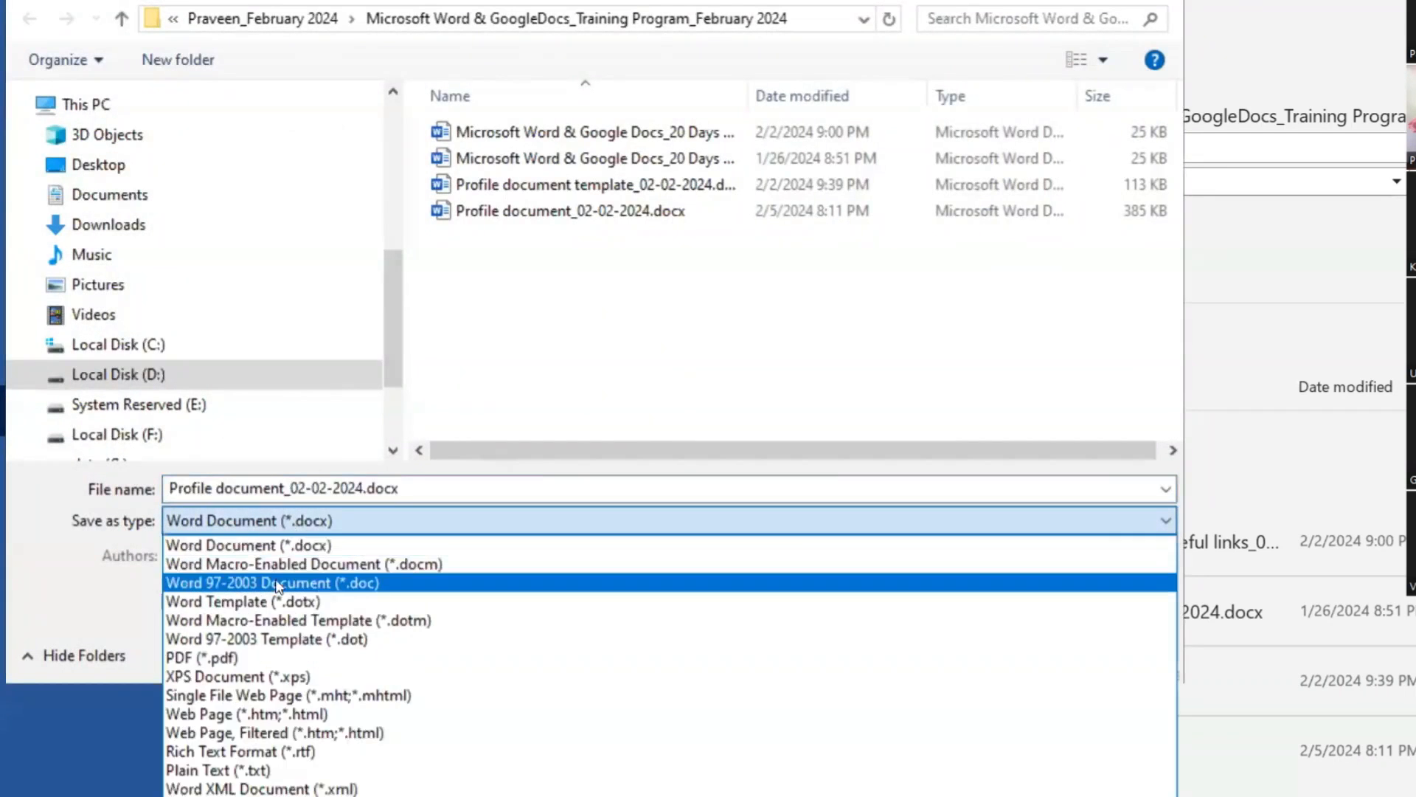
left_click(214, 657)
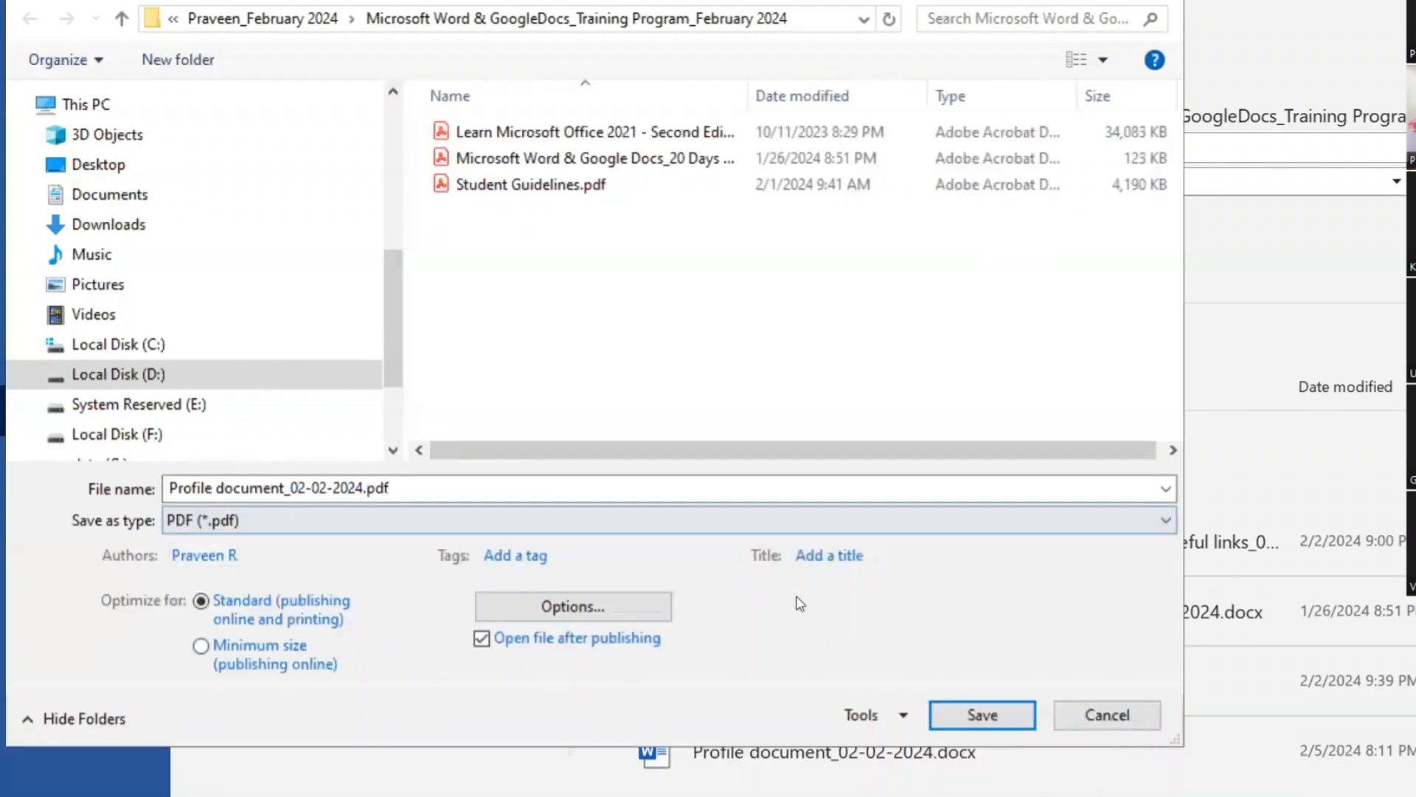
left_click(1012, 714)
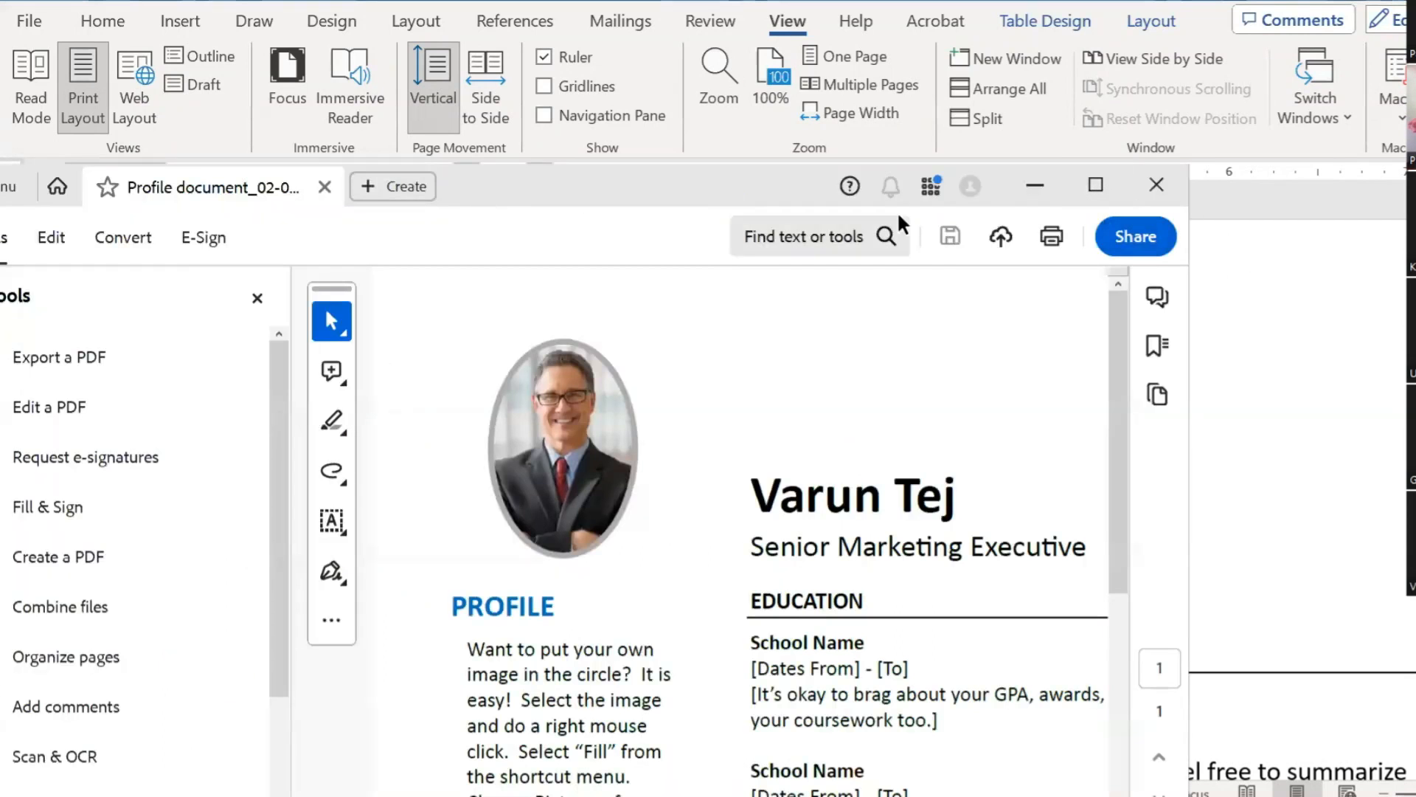
Step: Maximize Acrobat, scroll the PDF resume down to the skills chart and test-select the school name and dates, then return to the Excel workbook
left_click(1082, 189)
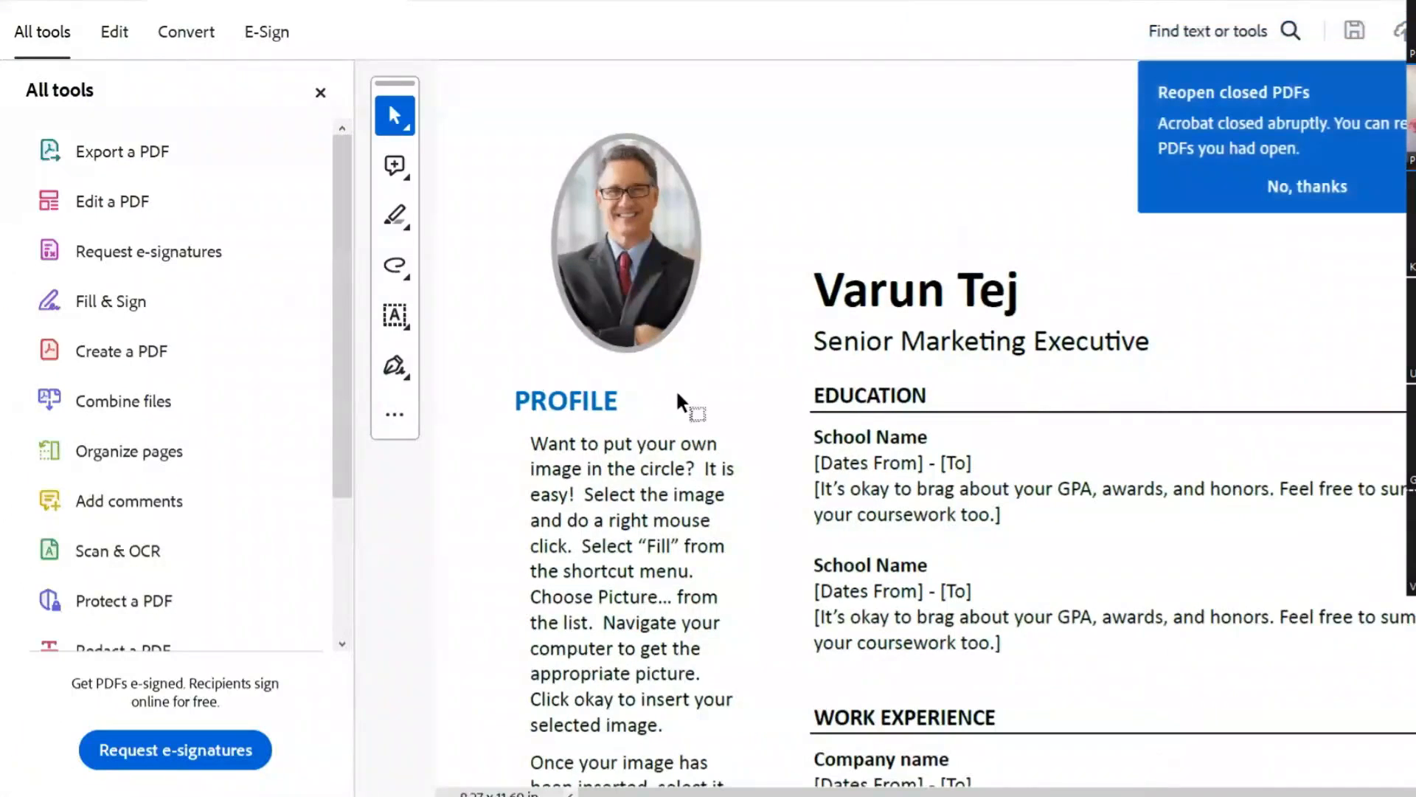
scroll(800, 447, "down", 3)
scroll(854, 444, "down", 5)
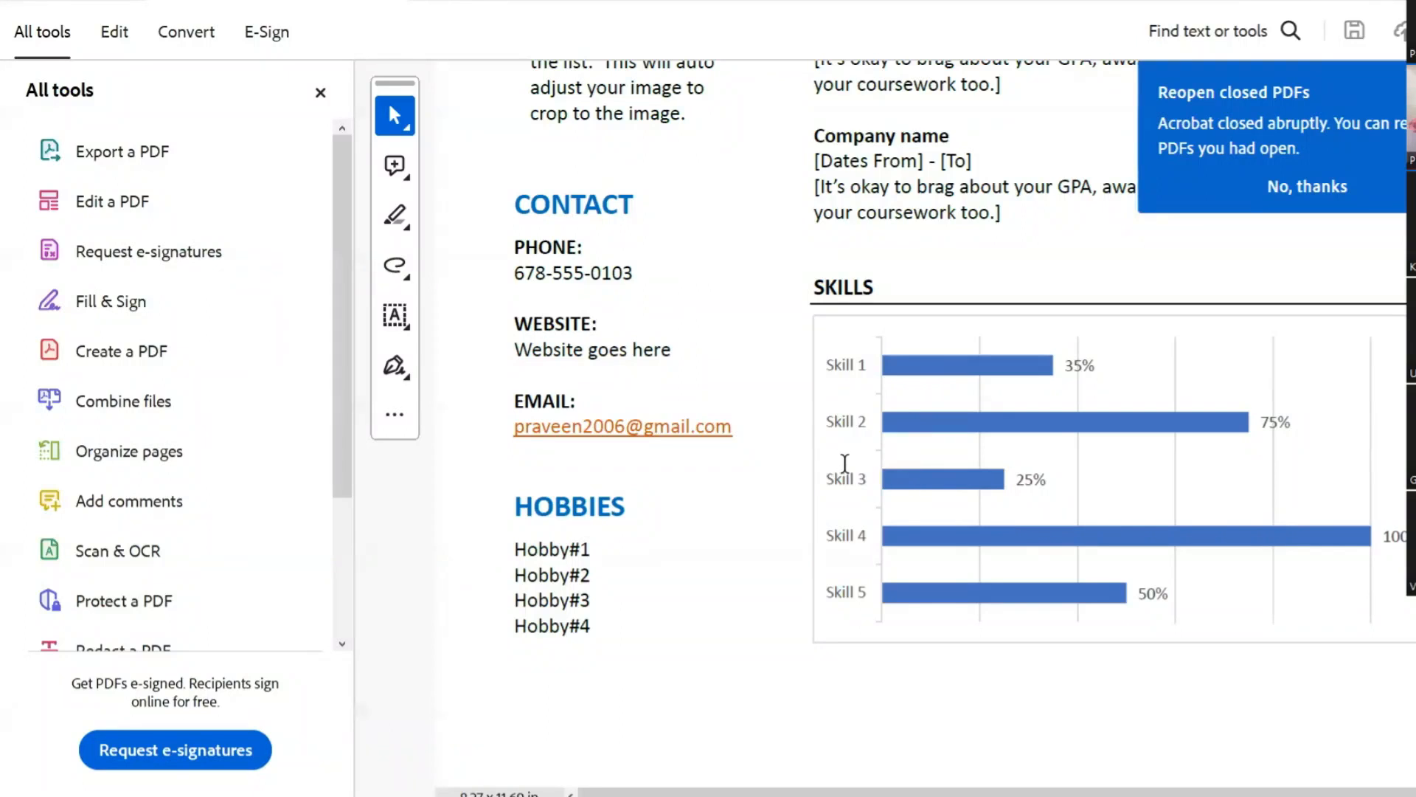
left_click_drag(597, 350, 609, 350)
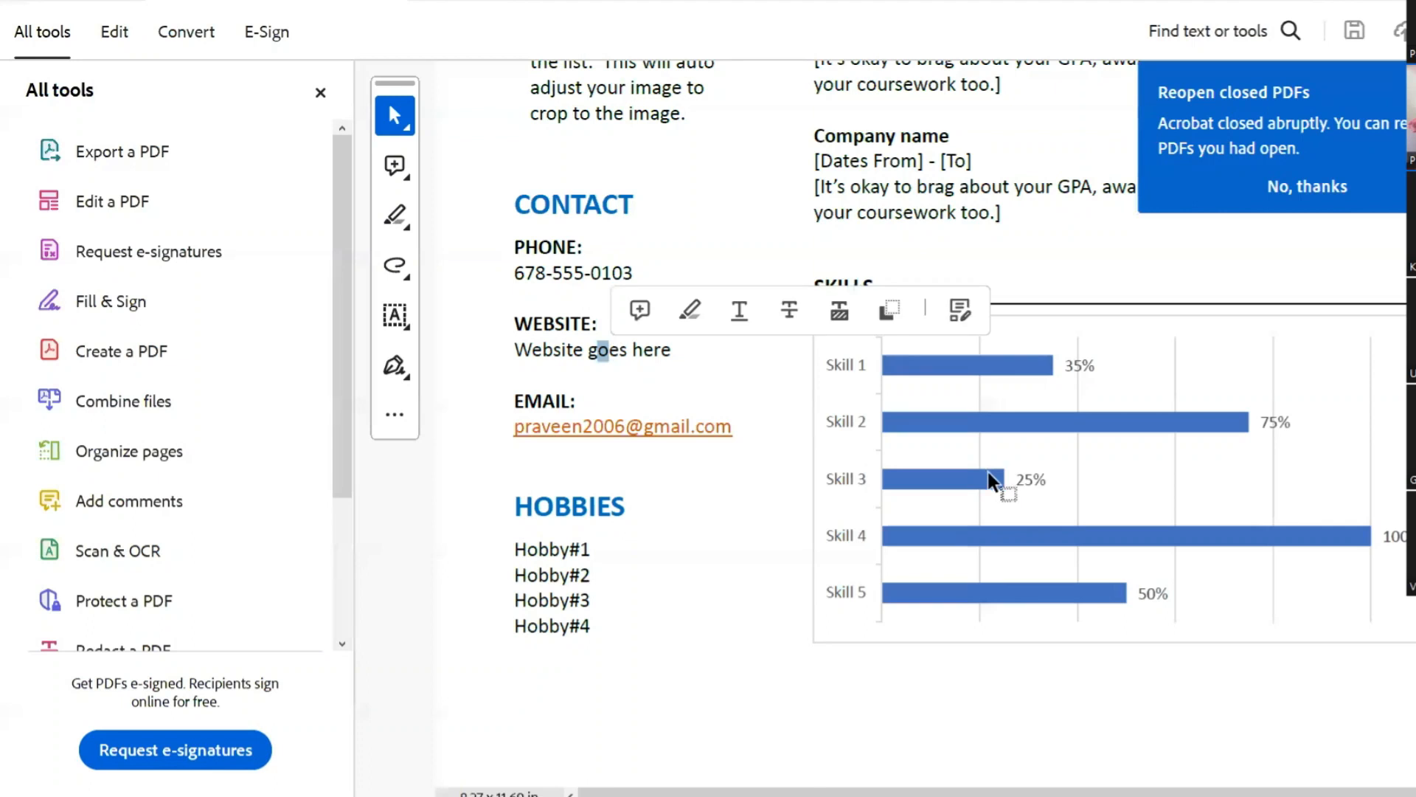
scroll(989, 480, "up", 3)
scroll(1030, 484, "up", 10)
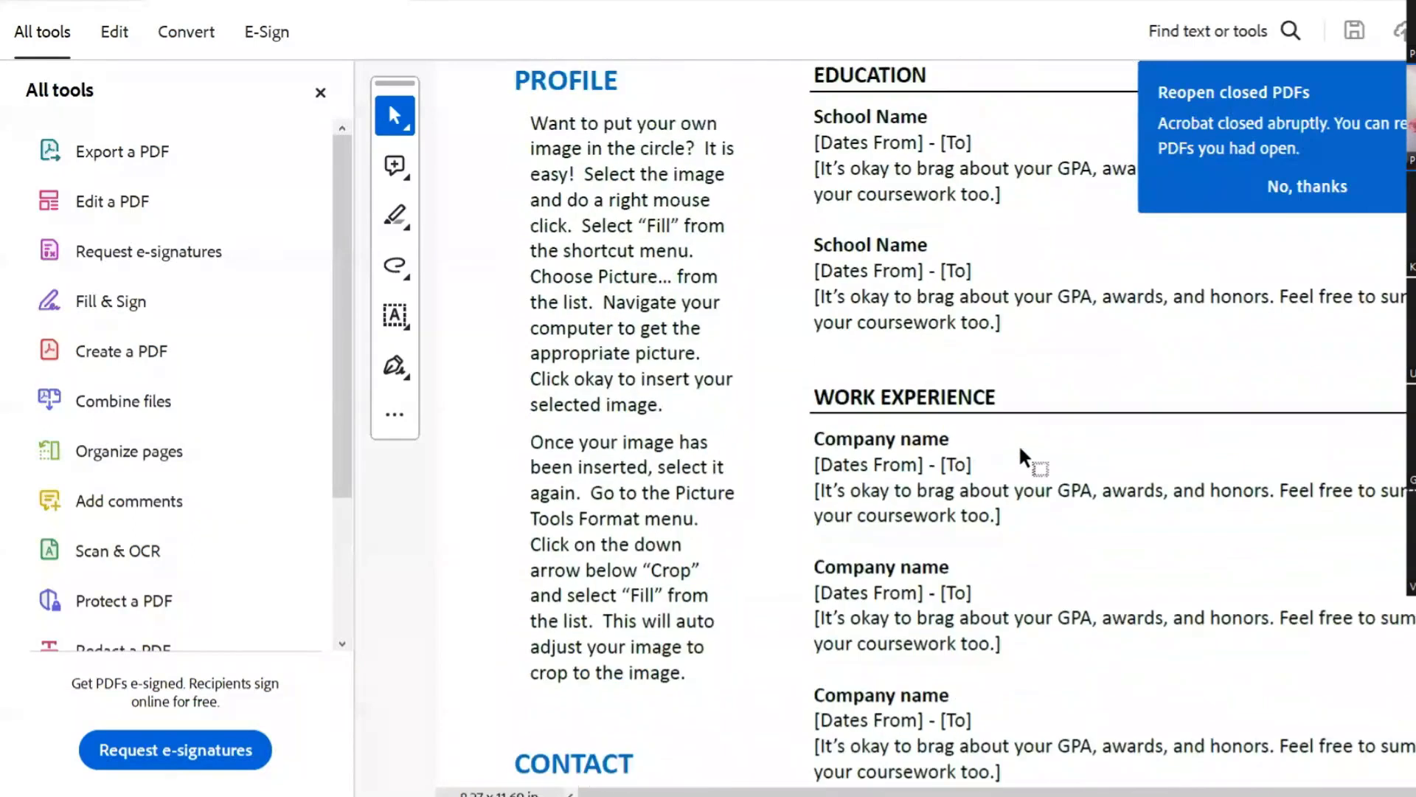
left_click_drag(814, 439, 913, 465)
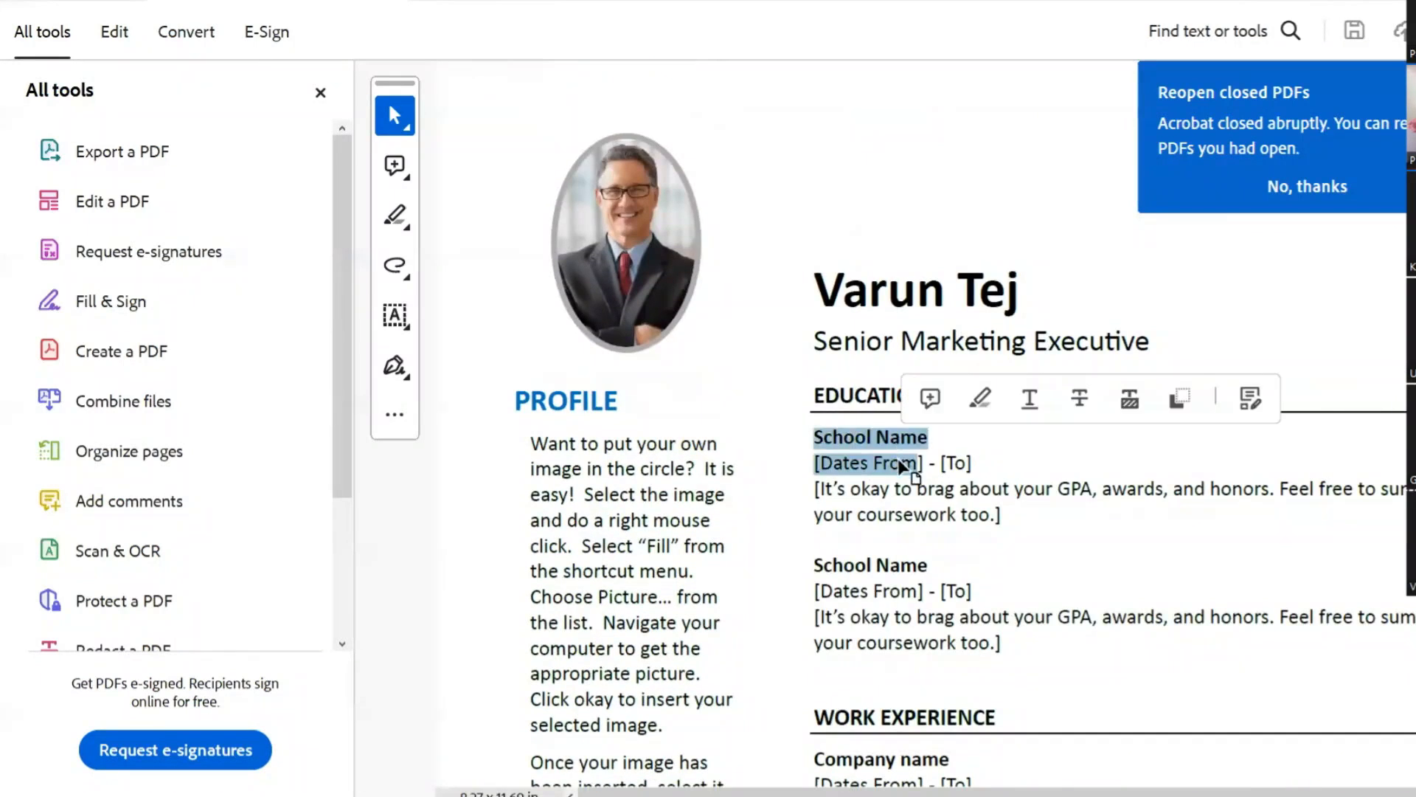
left_click(927, 517)
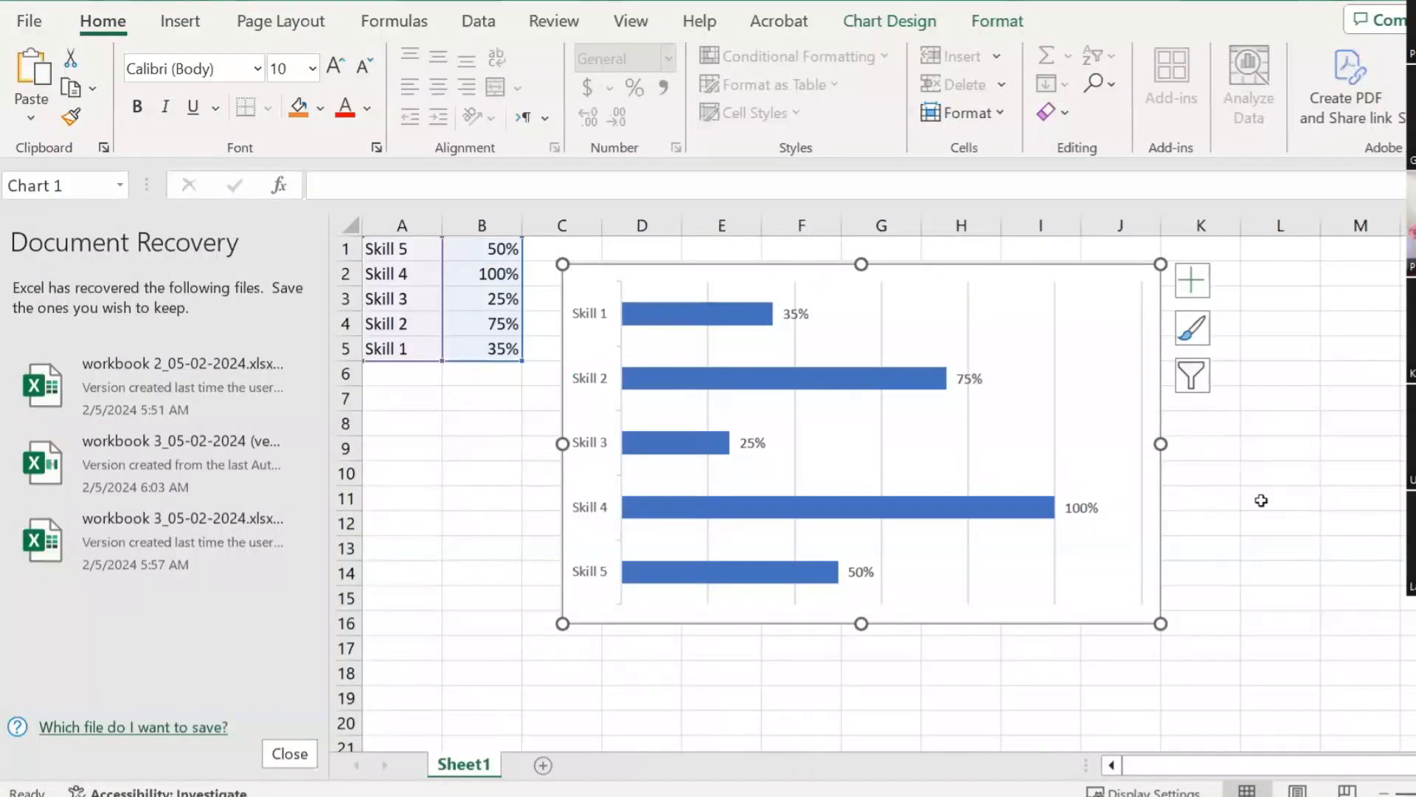
left_click(1263, 499)
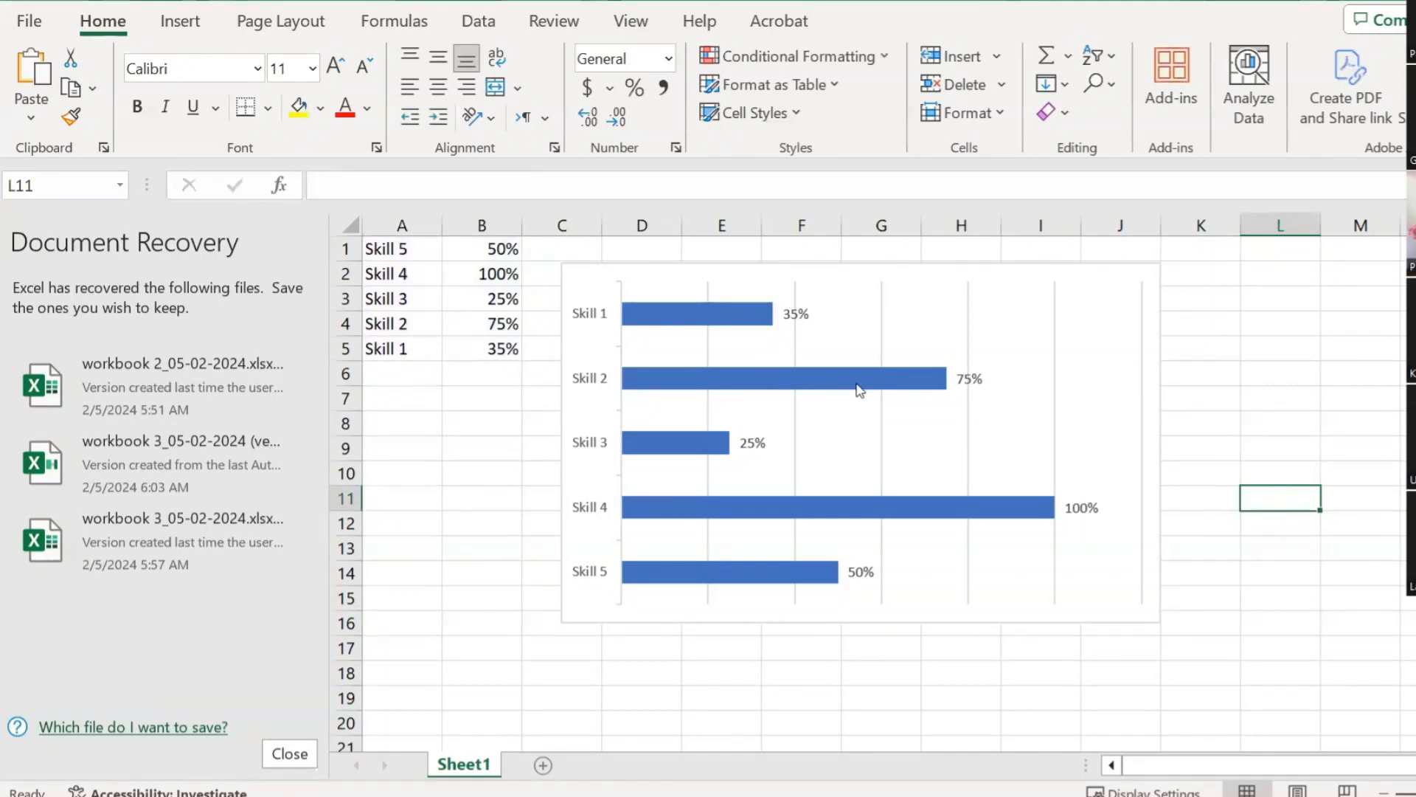
Step: Nudge the Skill 1–5 bar chart lower and right on Sheet1, then bring Word's Document1 to the front
left_click_drag(883, 270, 940, 279)
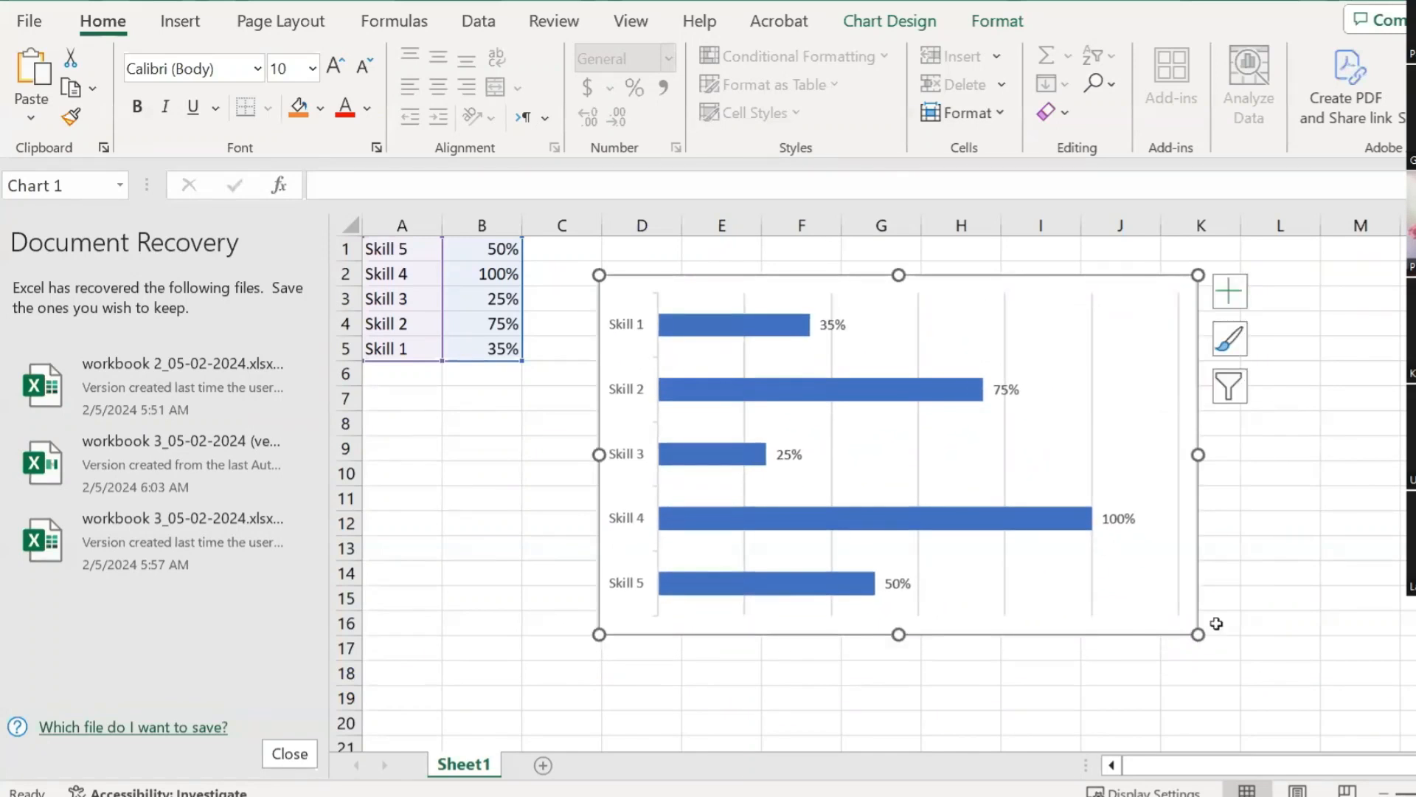
left_click(1083, 795)
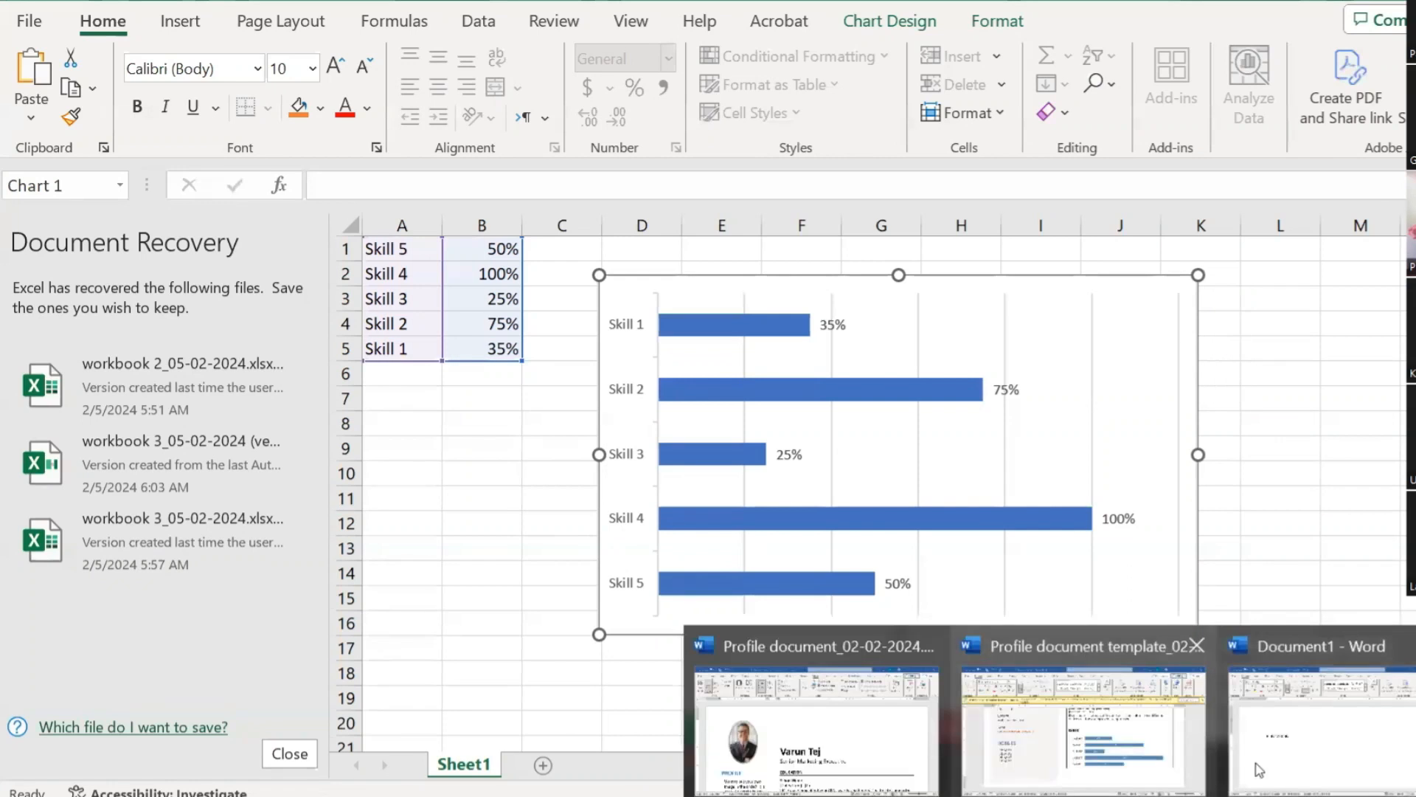
left_click(1294, 746)
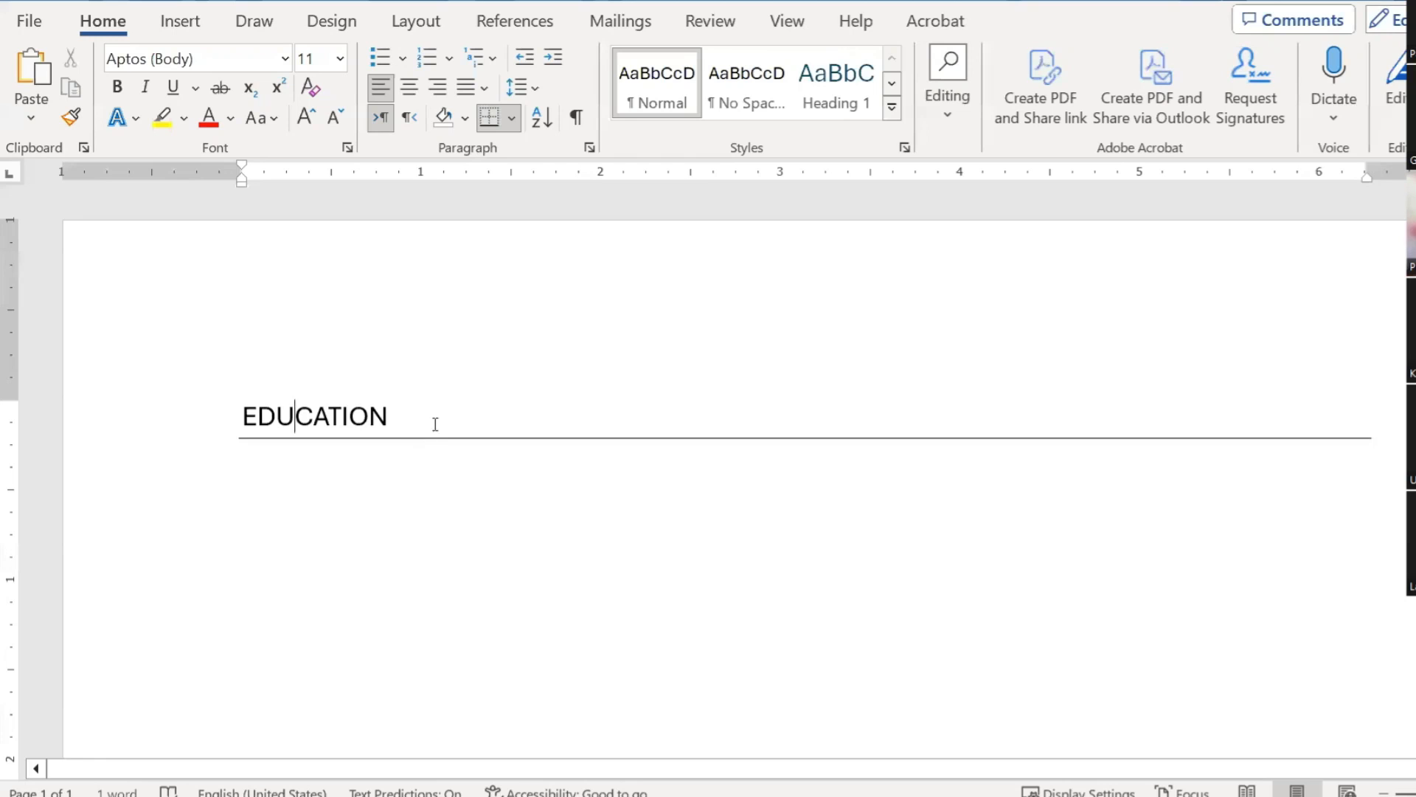
Step: Delete the EDUCATION heading in Document1 and paste the skills bar chart in its place
left_click(164, 391)
key("Delete")
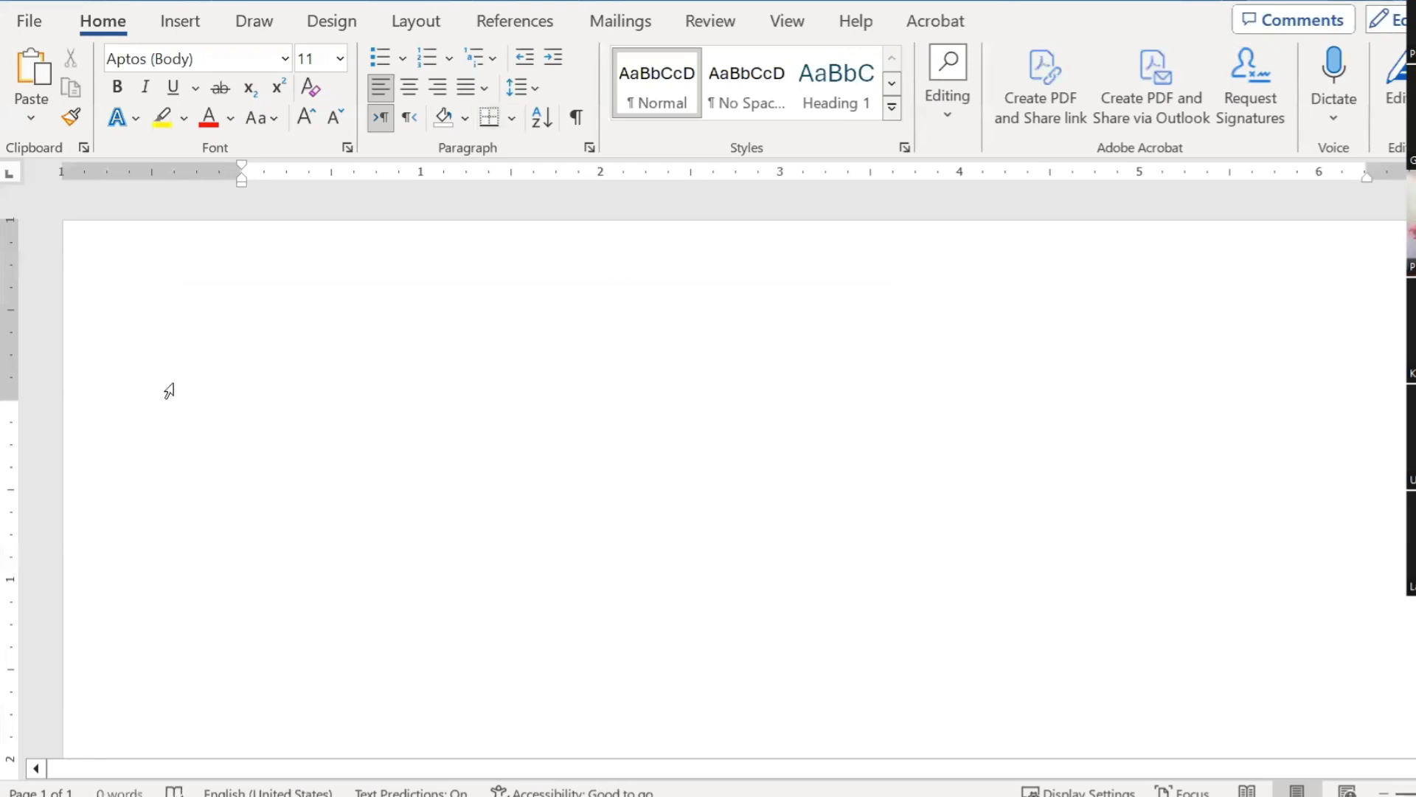
key("ctrl+v")
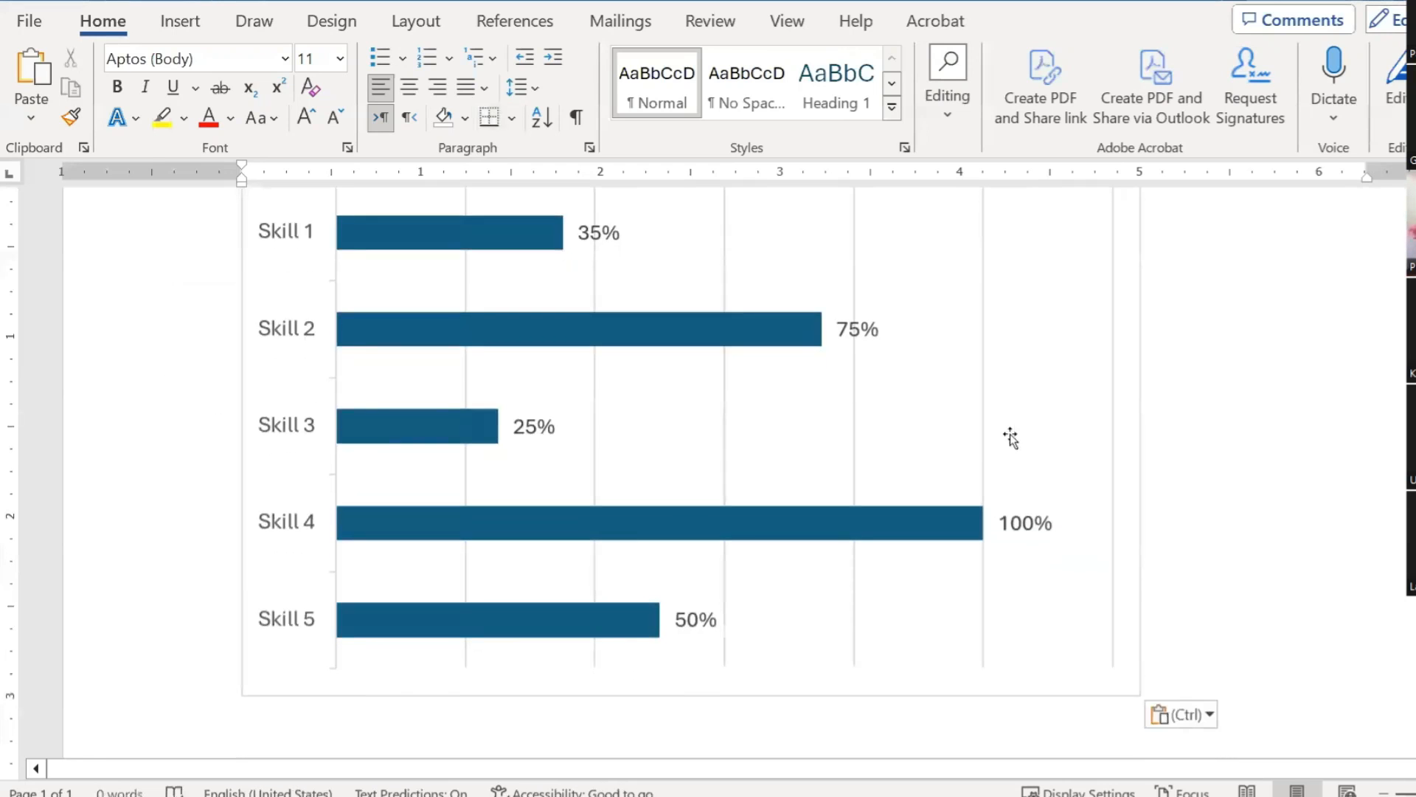
scroll(1029, 430, "down", 5)
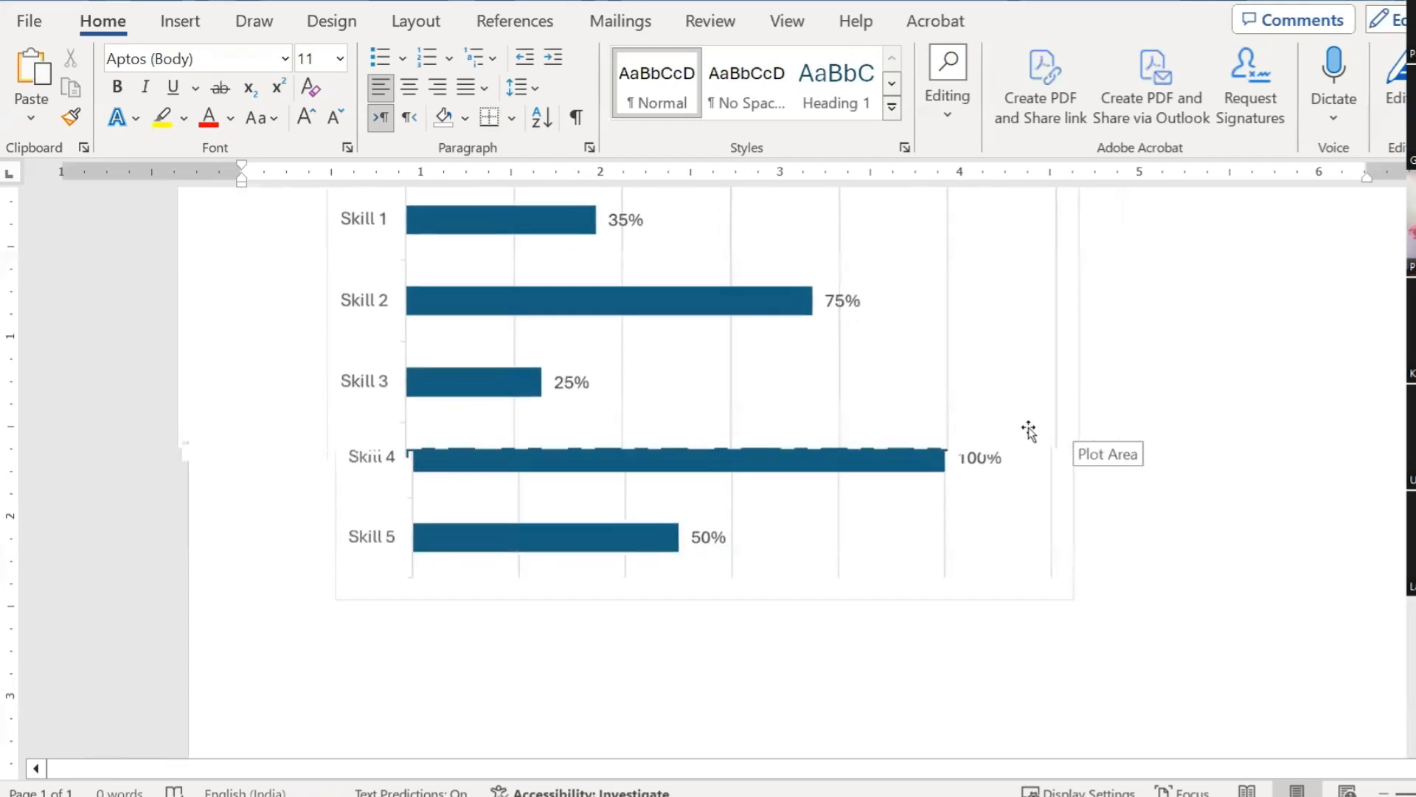
scroll(1022, 413, "up", 3)
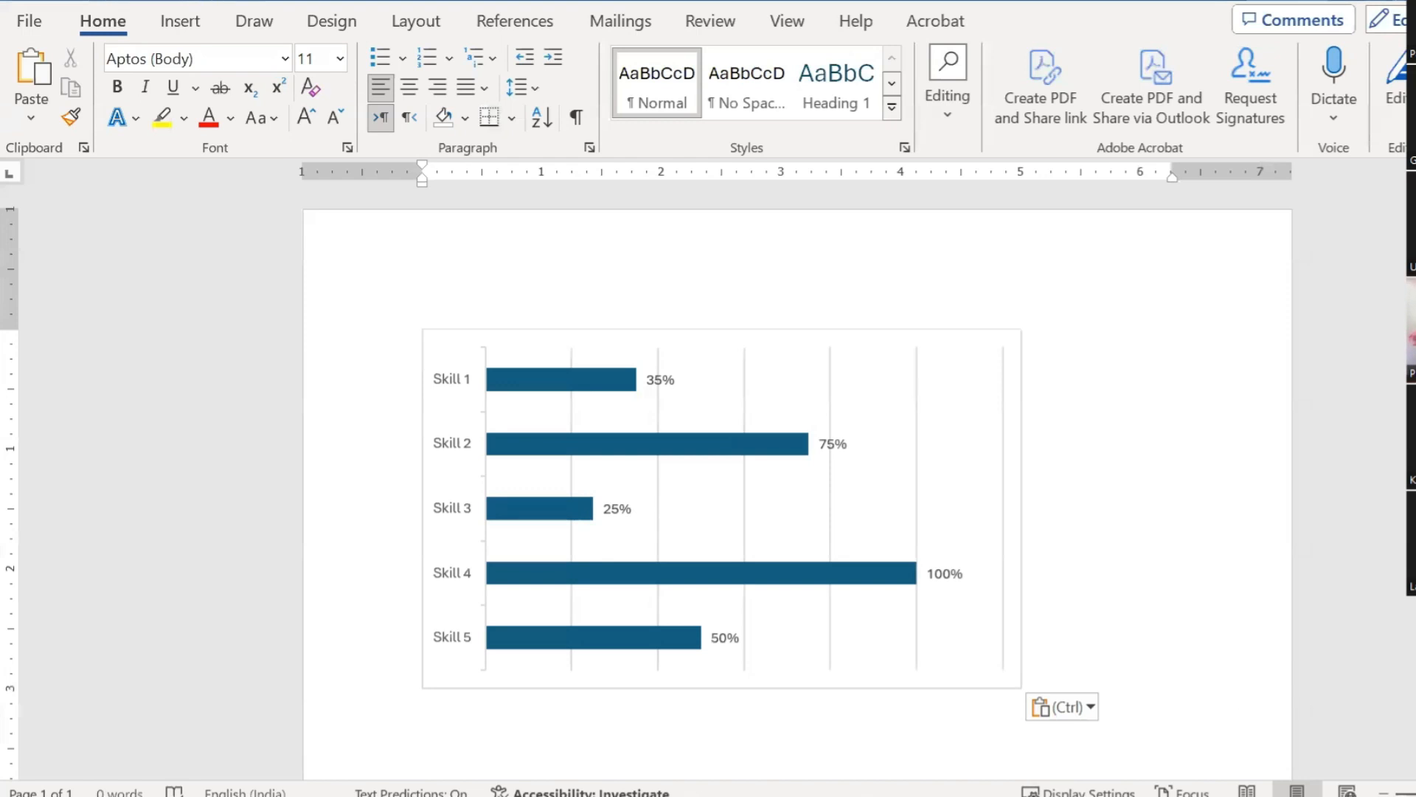
Step: Switch back to the resume document and select the name at the top
mouse_move(1186, 747)
left_click(819, 762)
left_click(649, 516)
left_click_drag(649, 516, 767, 523)
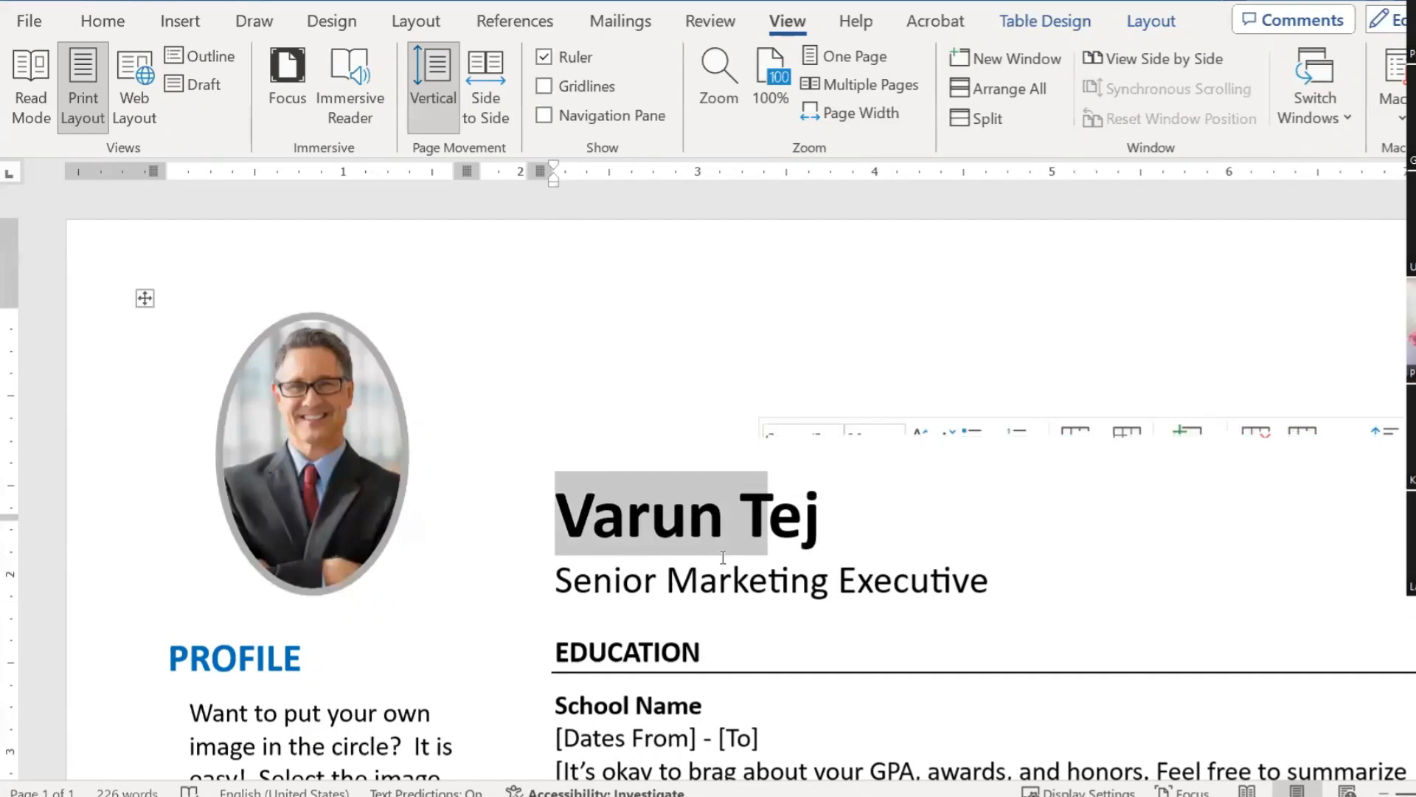
scroll(723, 557, "down", 2)
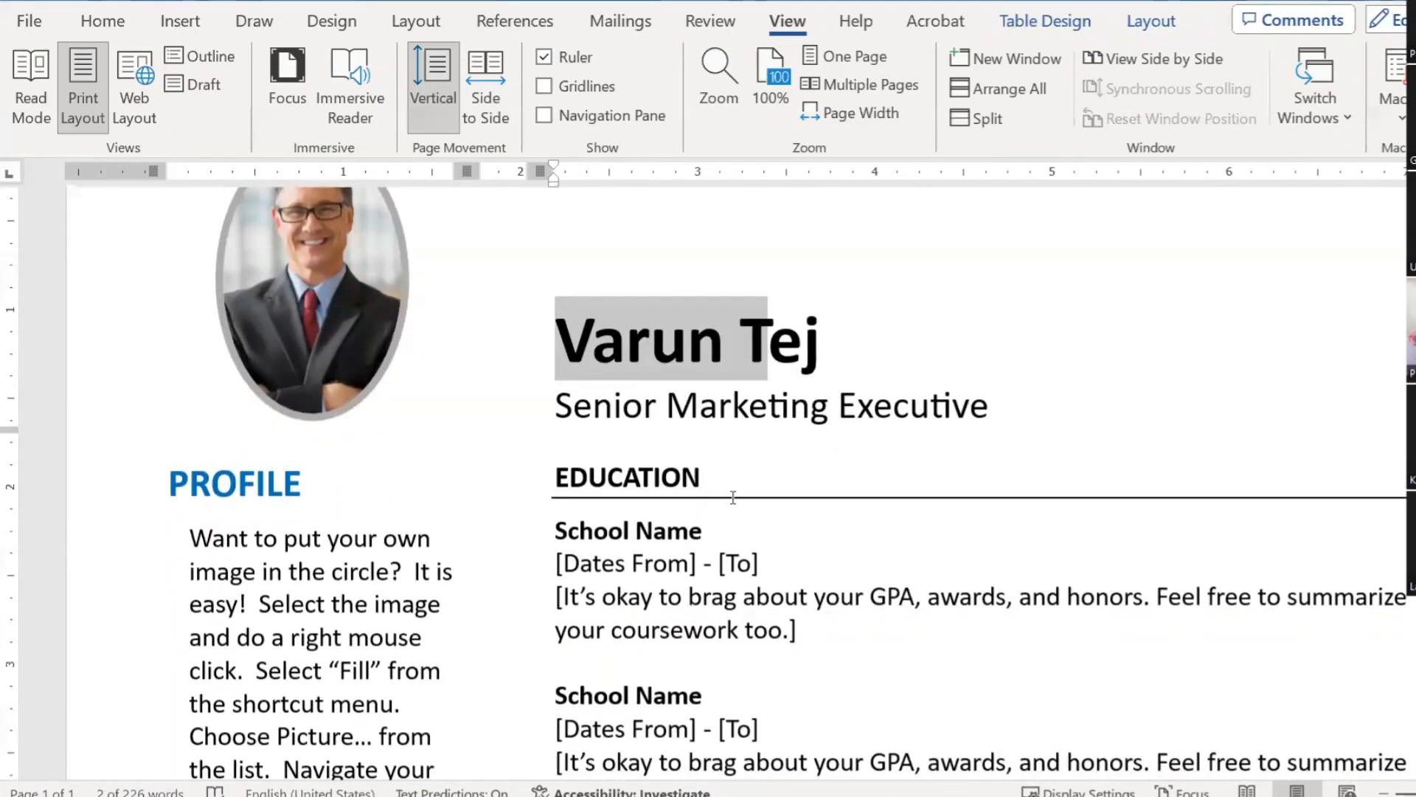
left_click(695, 402)
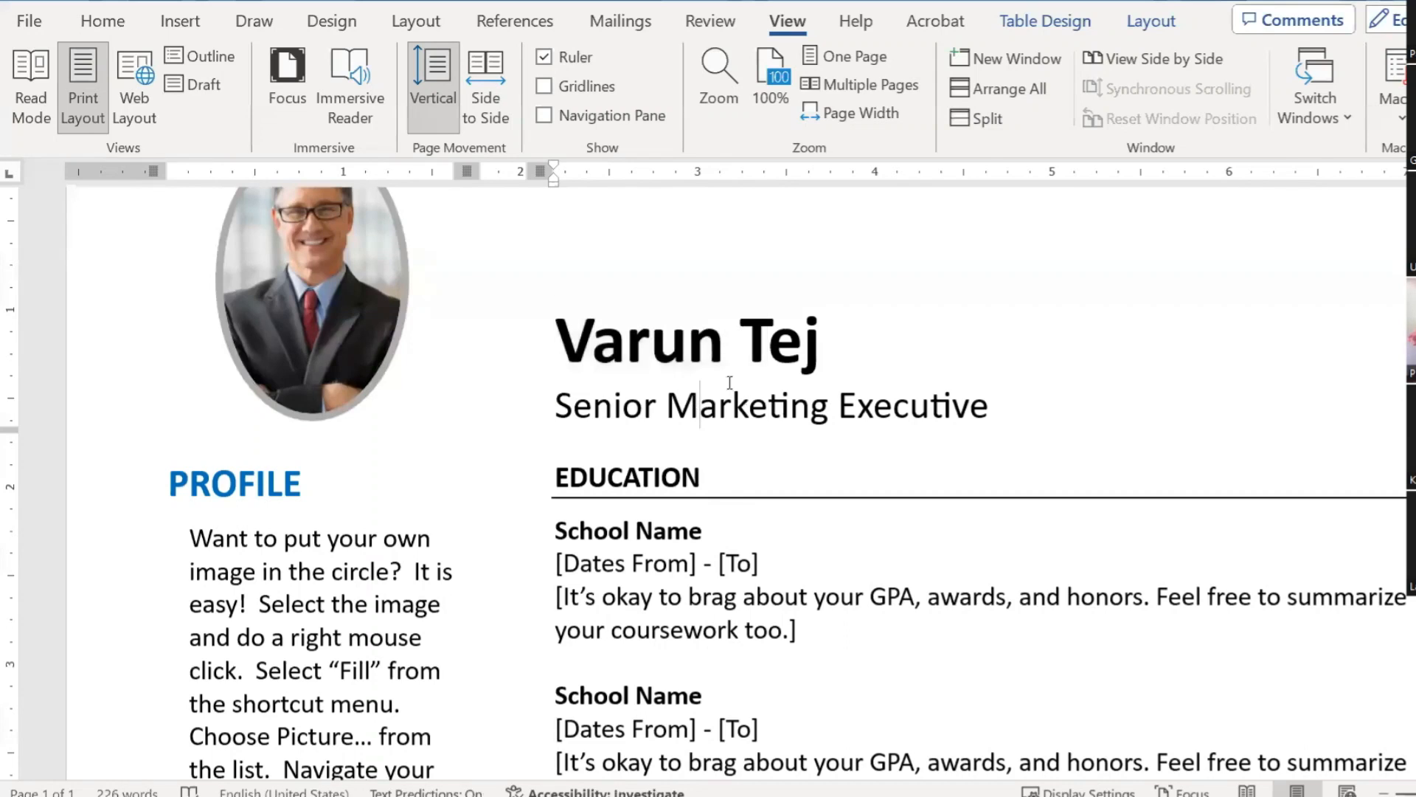
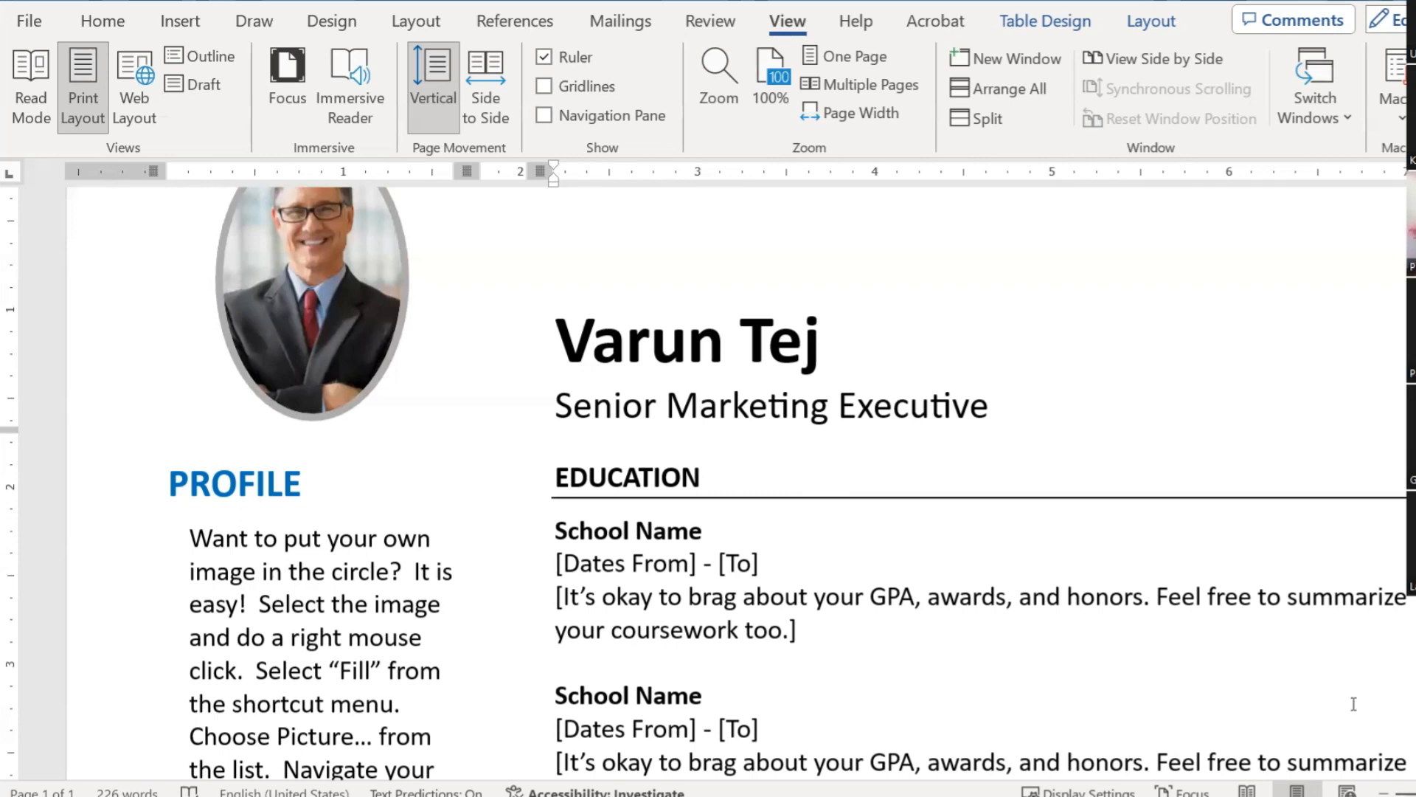
Step: Scroll through Word's start page of new templates and recent documents
mouse_move(1185, 751)
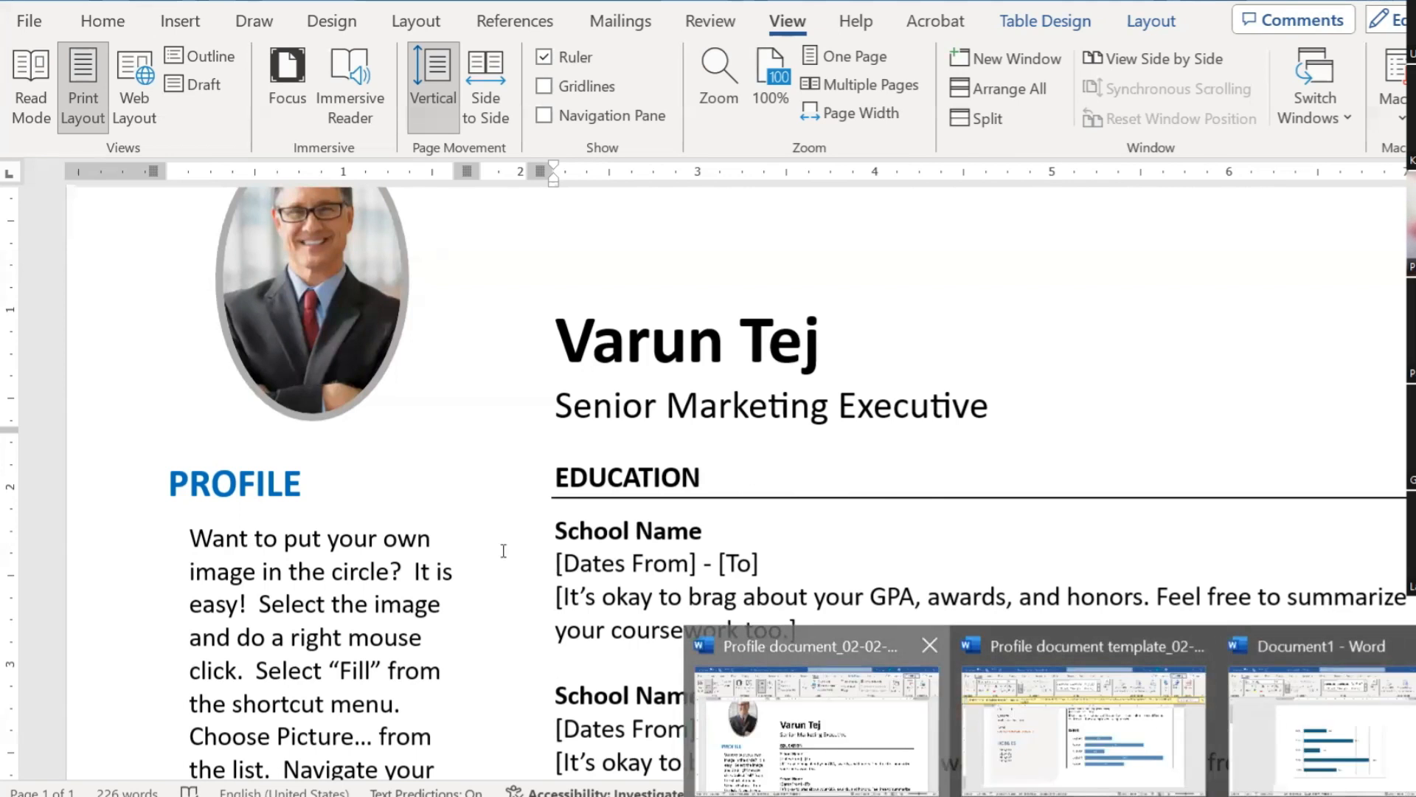
scroll(733, 489, "down", 10, "ctrl")
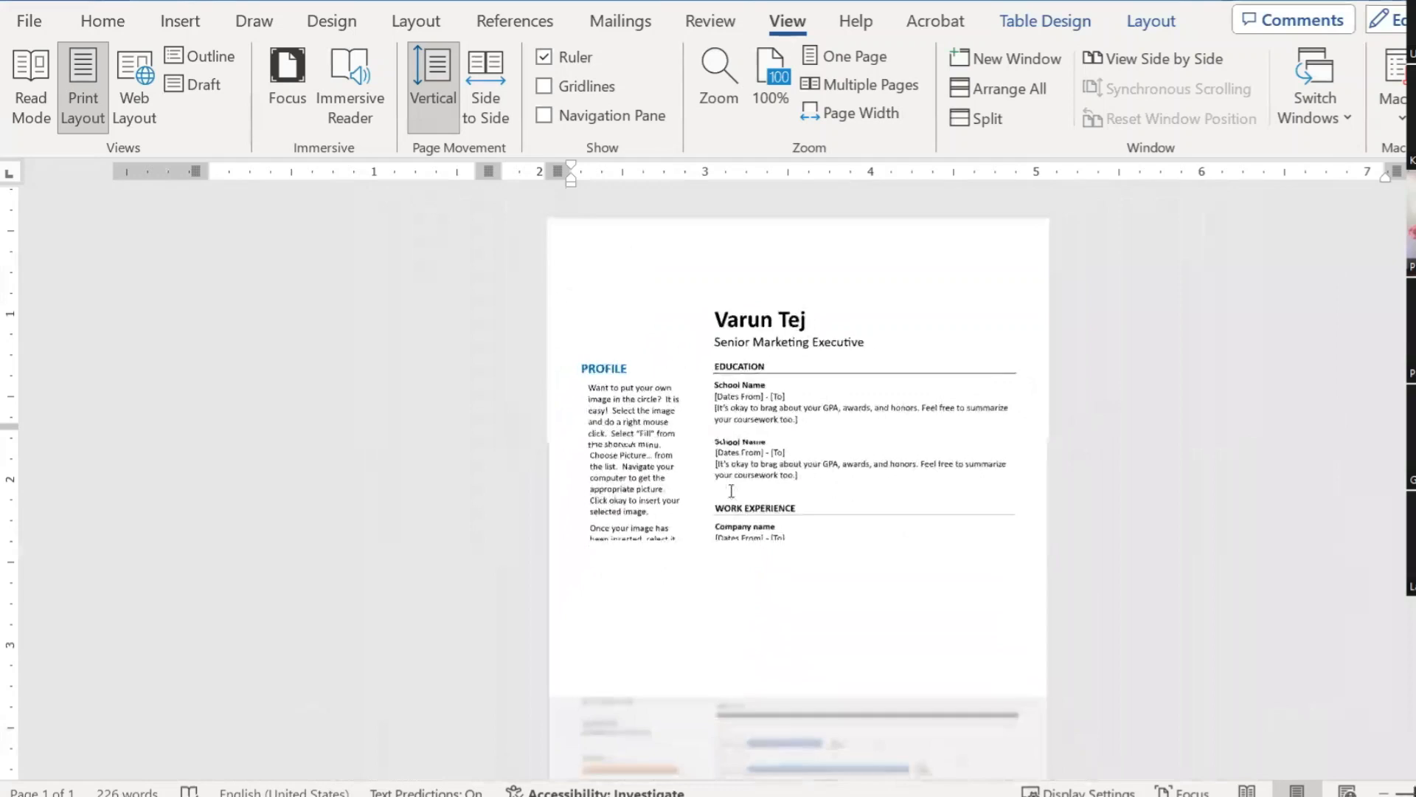
scroll(731, 528, "up", 5, "ctrl")
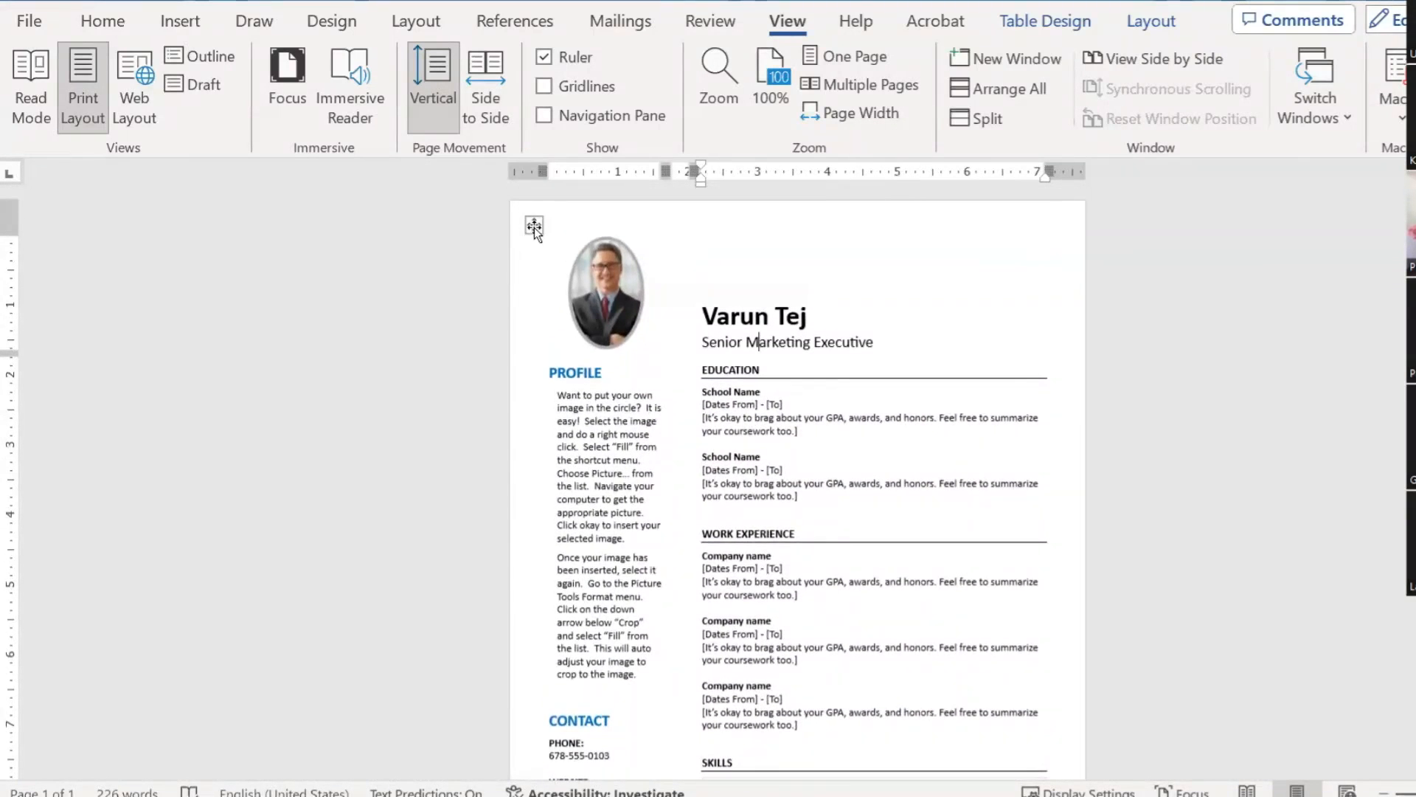
Step: Copy the whole resume and paste a second copy onto a new page at the end
left_click(30, 20)
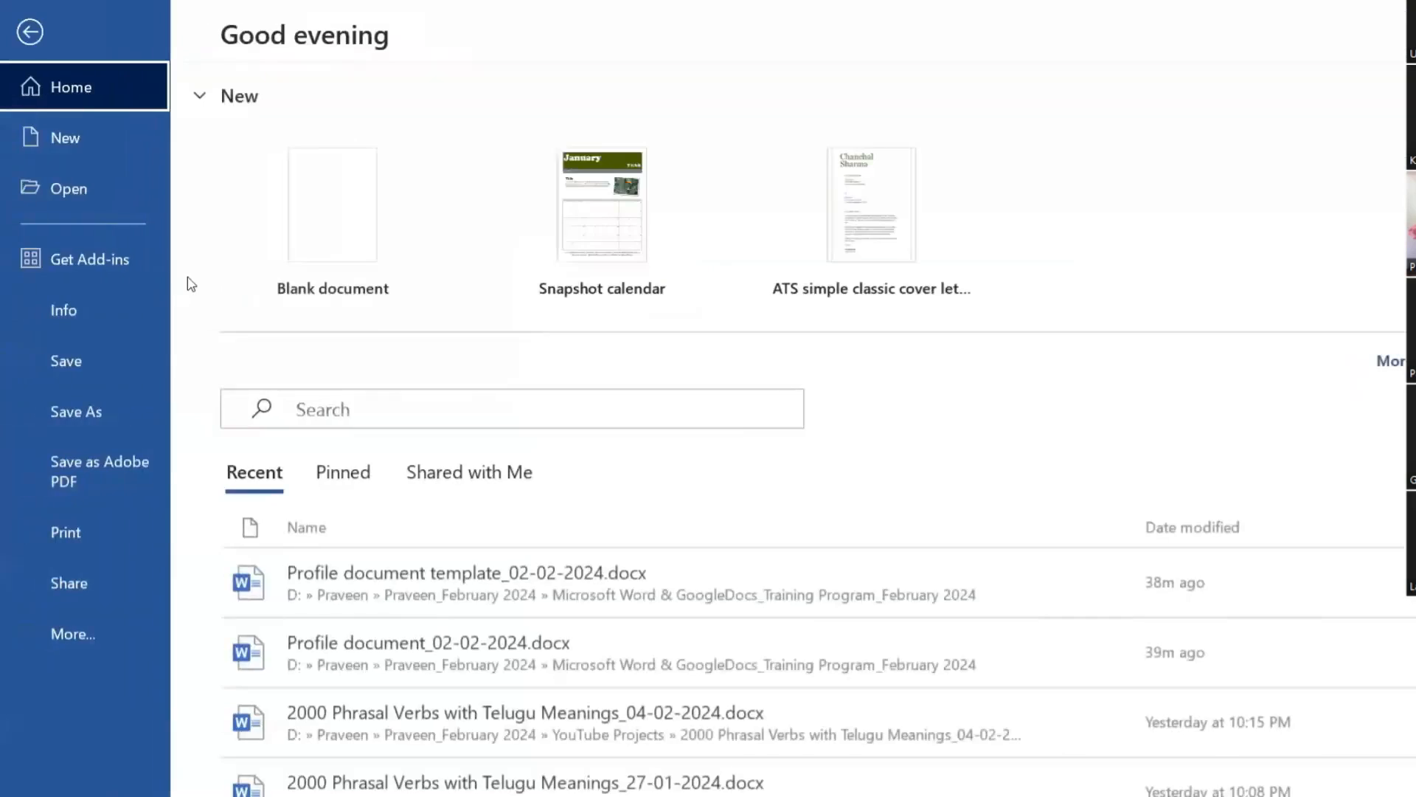
left_click(96, 359)
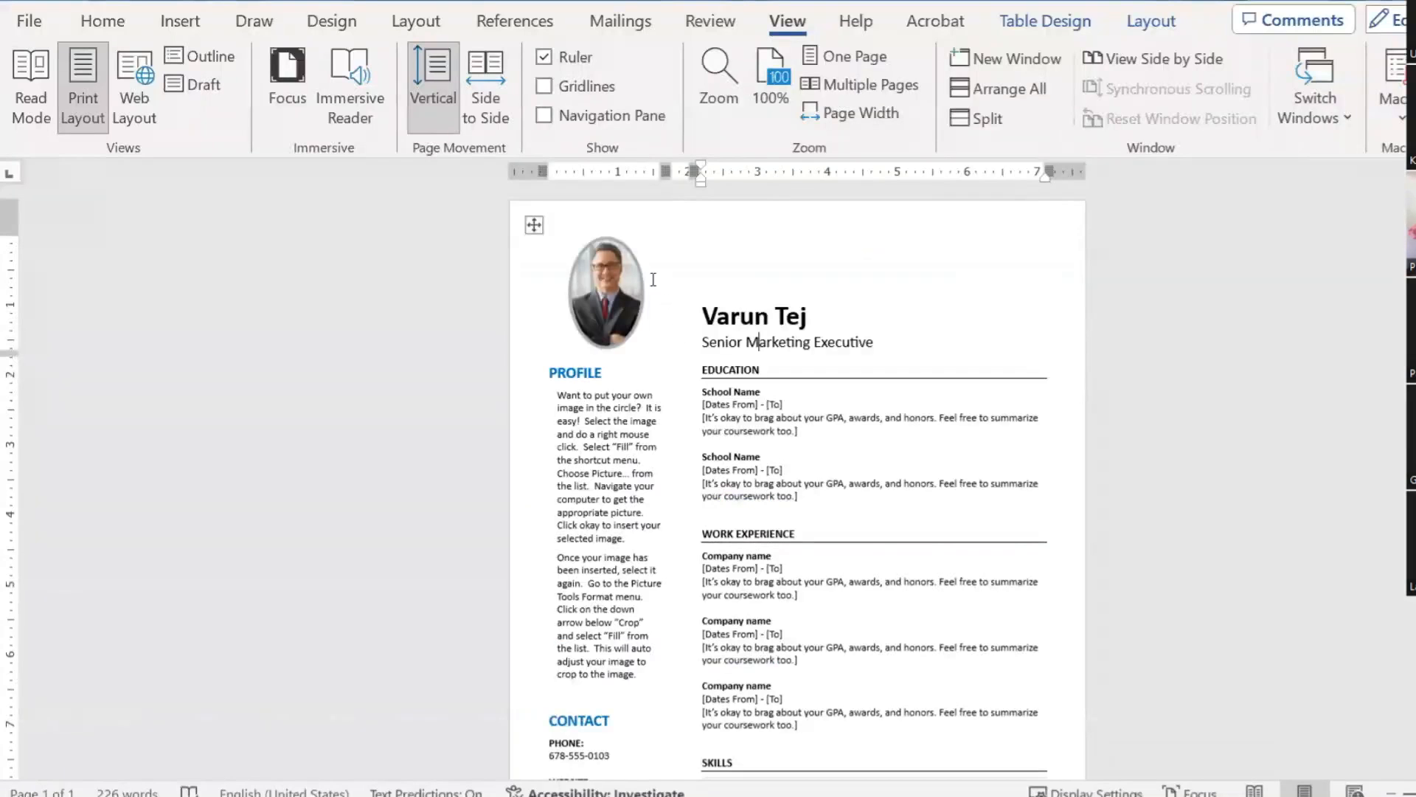
key("ctrl+a")
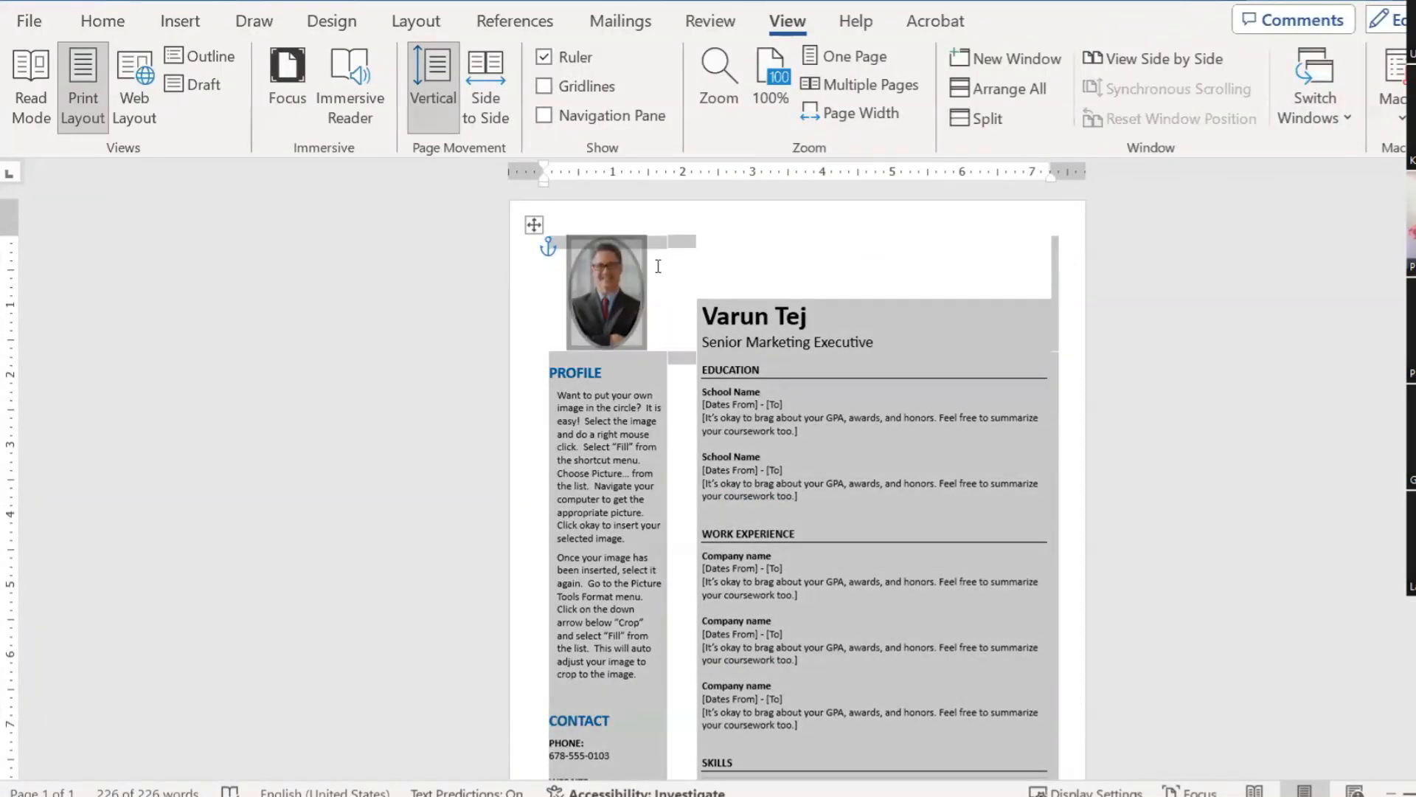
key("ctrl+End")
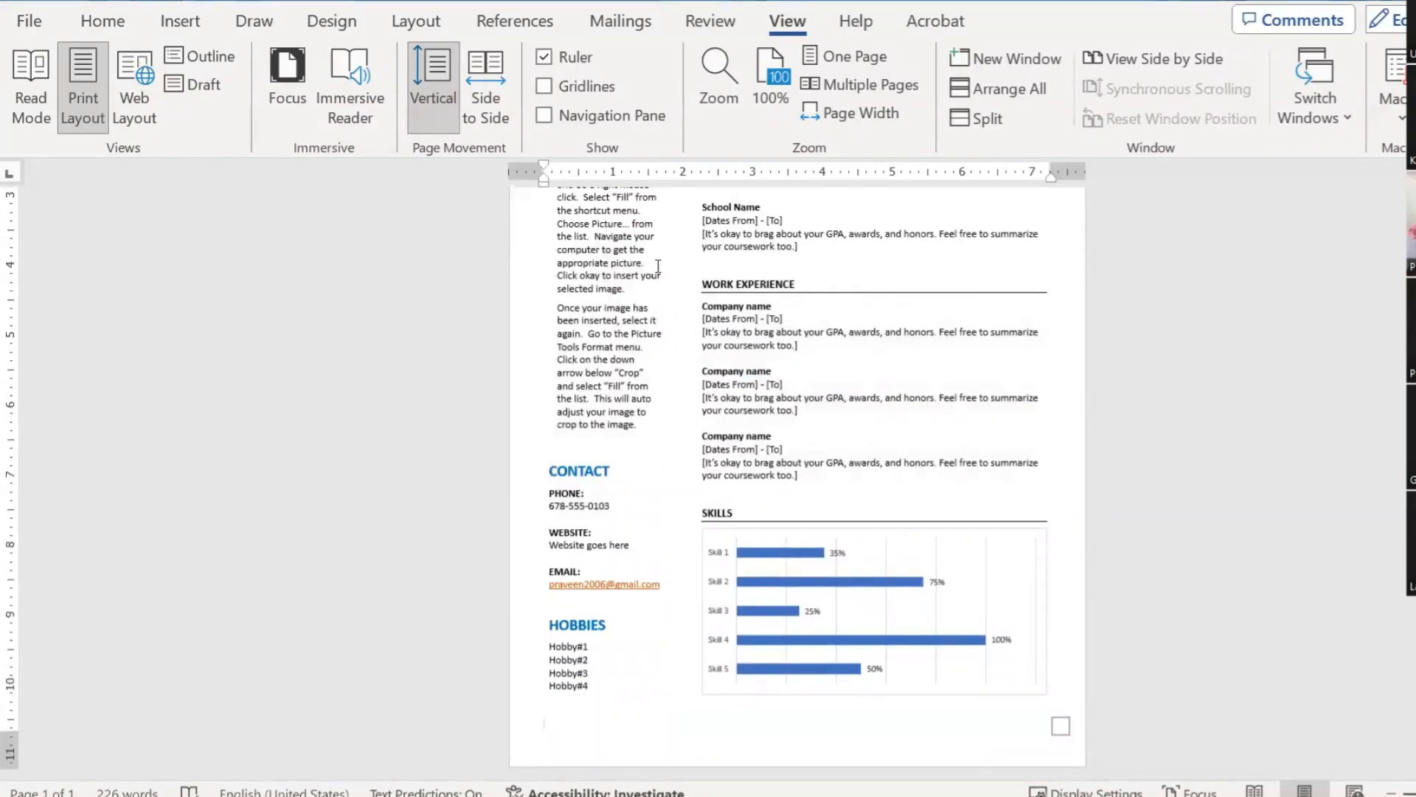
key("ctrl+Return")
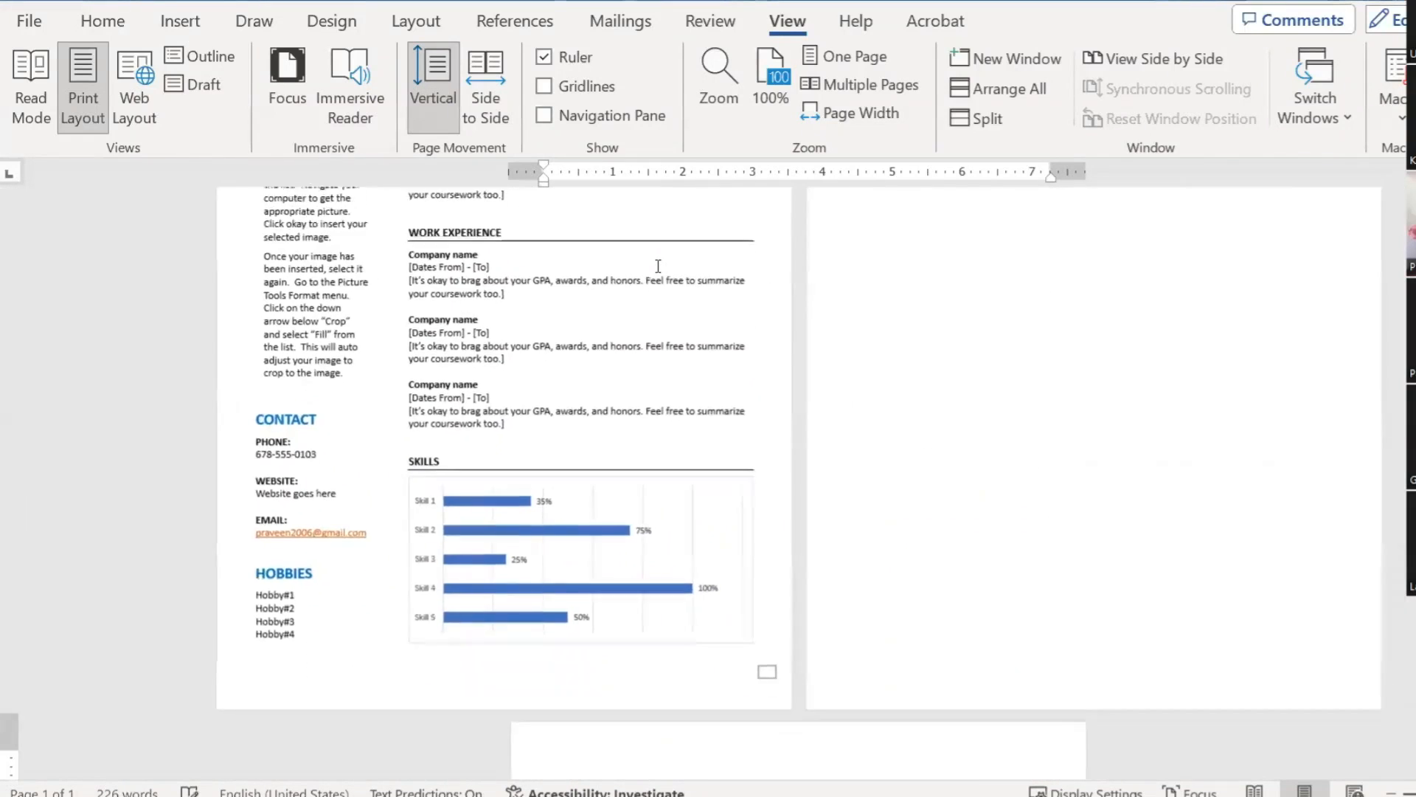
scroll(1022, 308, "up", 1)
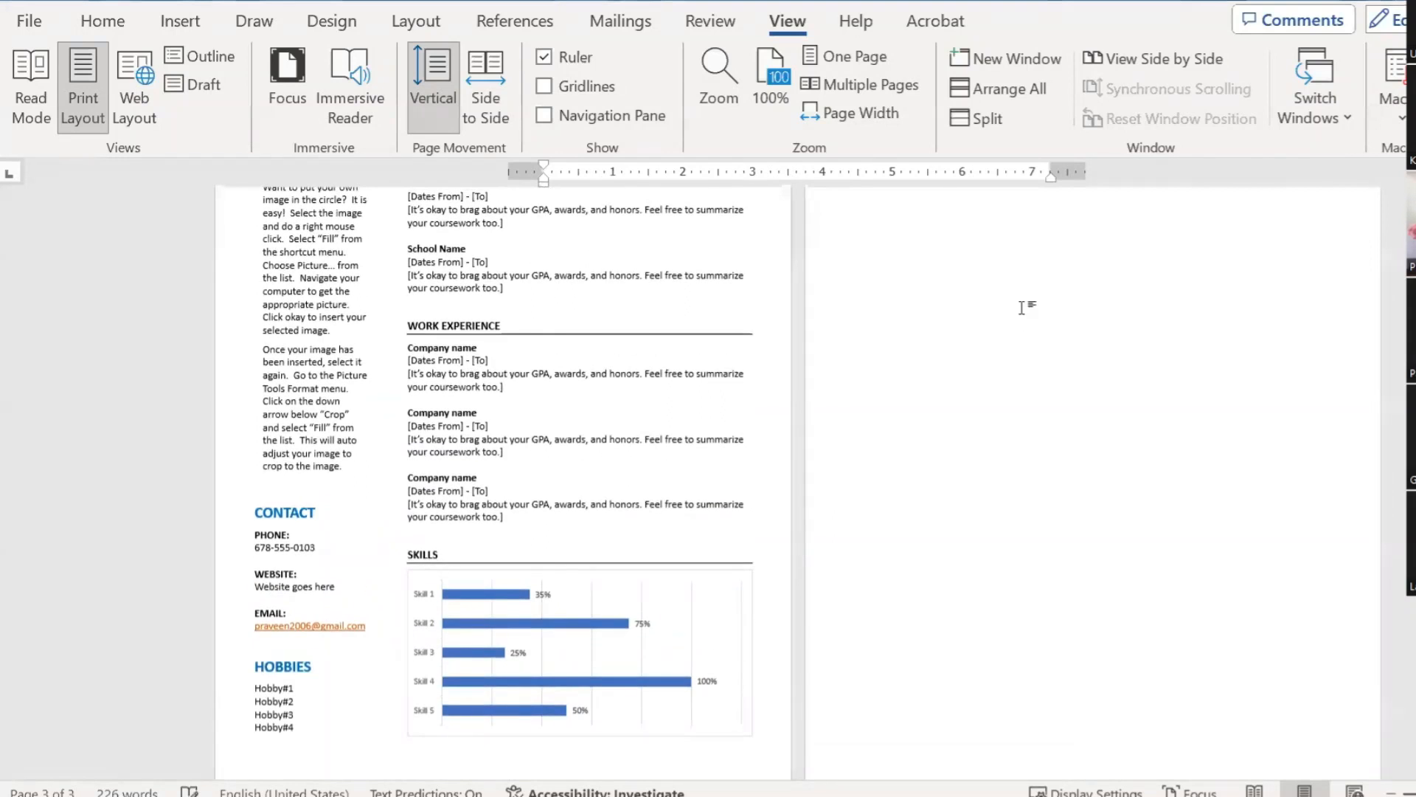
key("ctrl+v")
Step: Delete the extra blank page left after the pasted resume copy
scroll(1133, 406, "down", 1)
scroll(1133, 408, "up", 5)
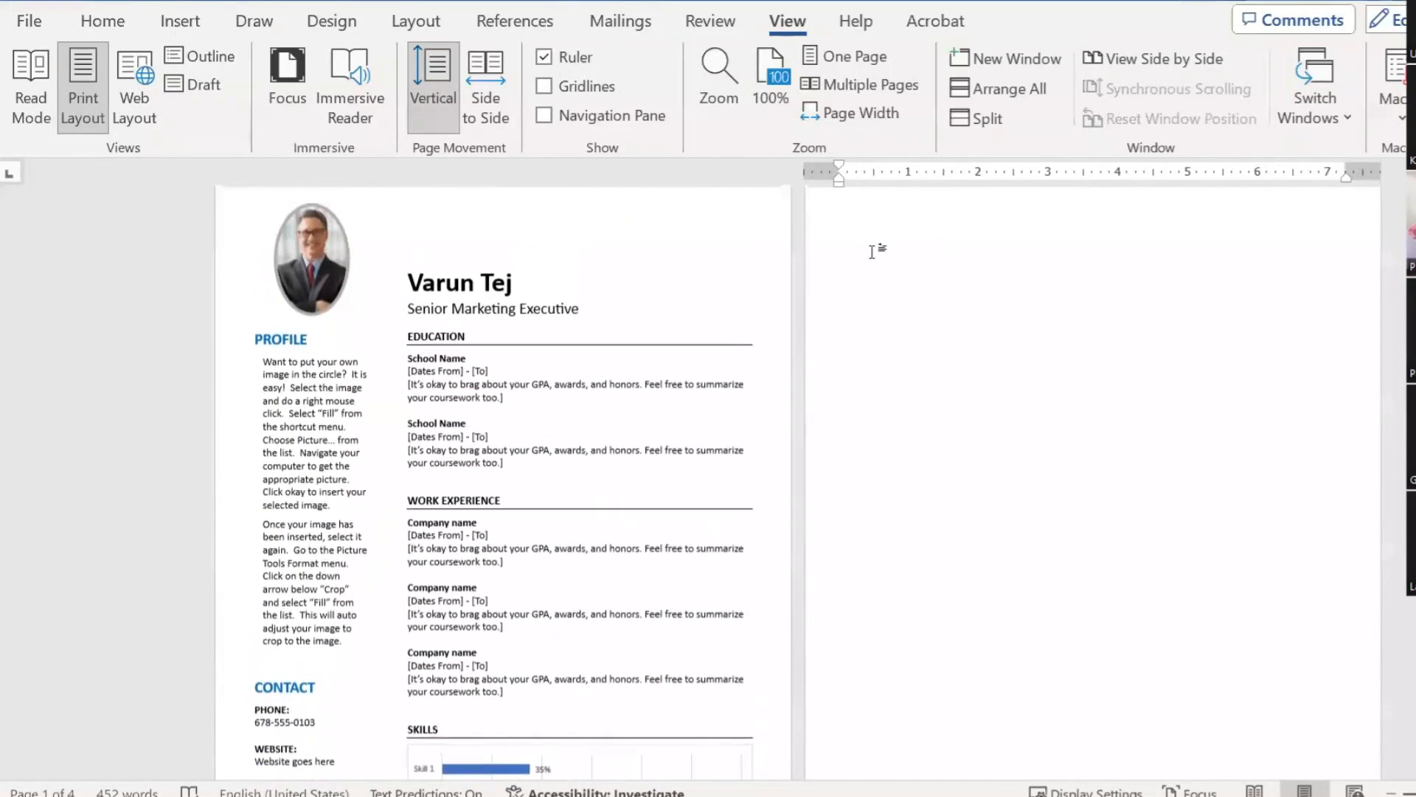
scroll(871, 254, "up", 1)
left_click(856, 239)
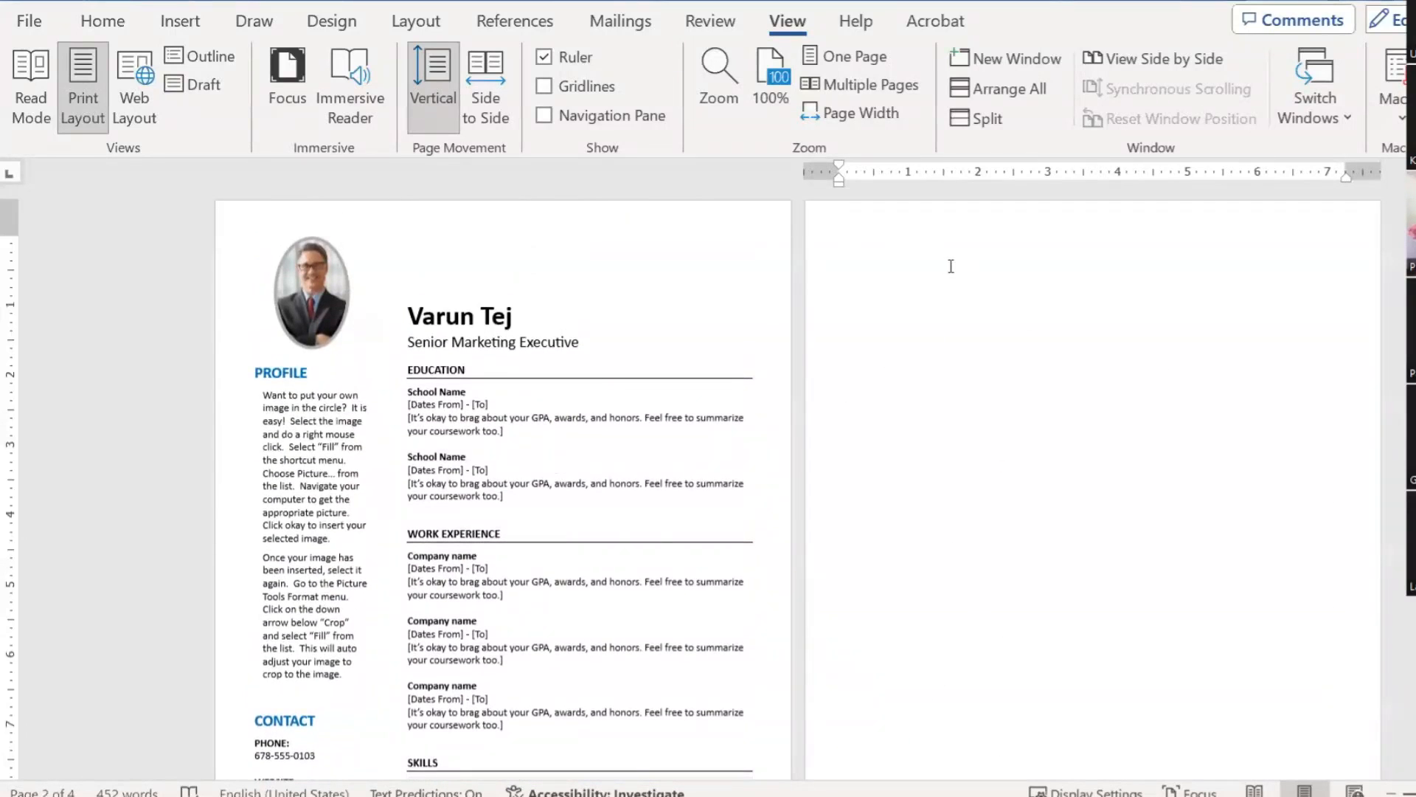
key("Delete")
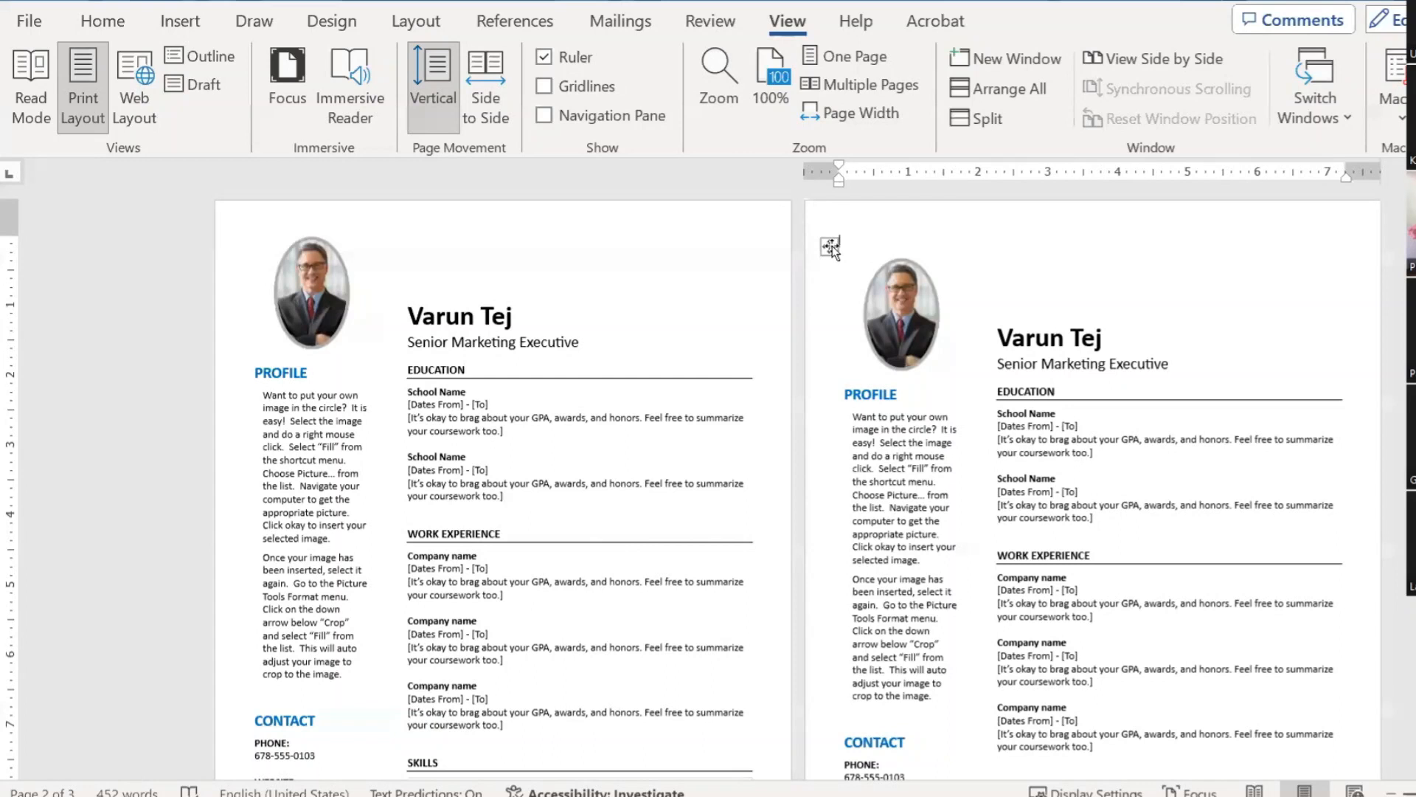
Step: Apply All Borders to the copied resume table to reveal its cell layout
left_click(831, 247)
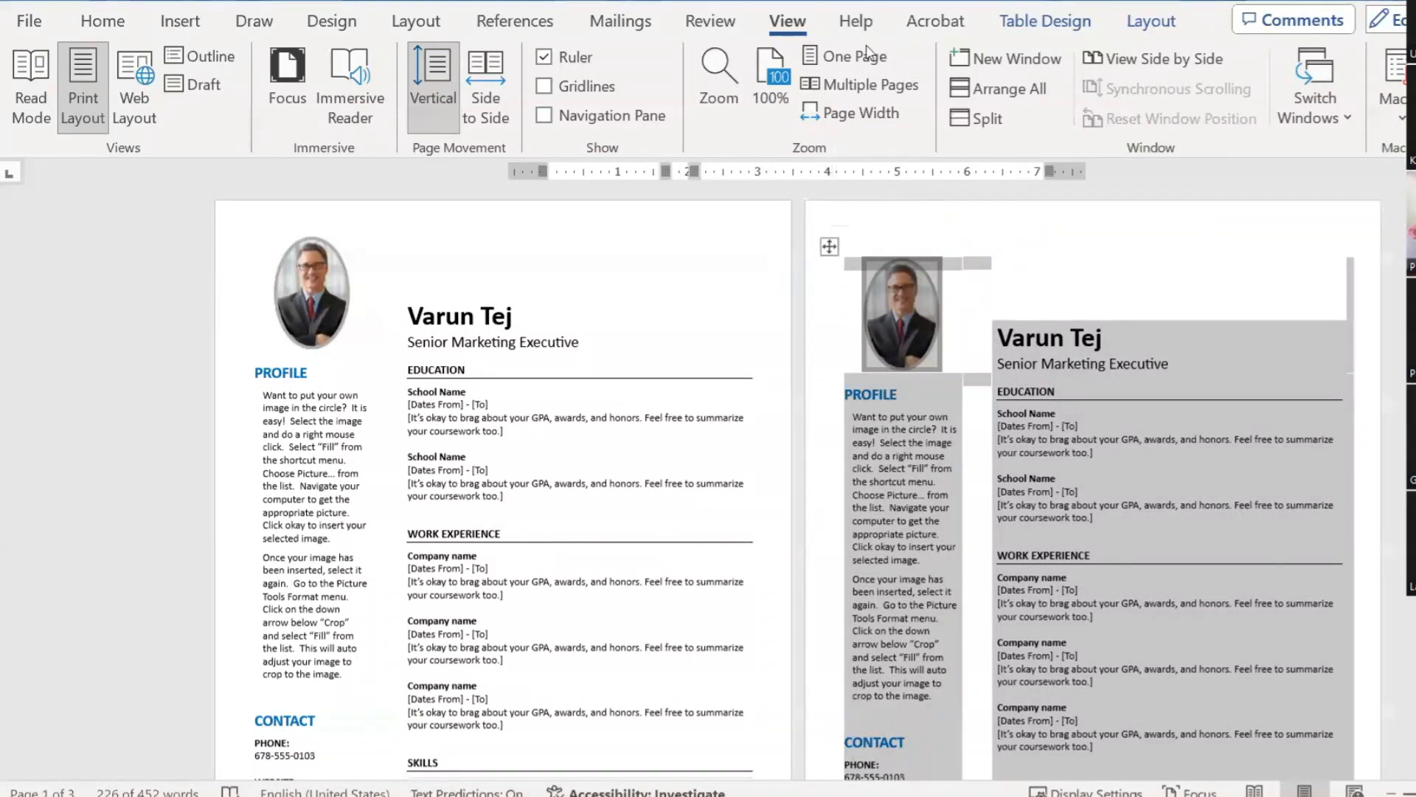
left_click(1048, 21)
left_click(1238, 117)
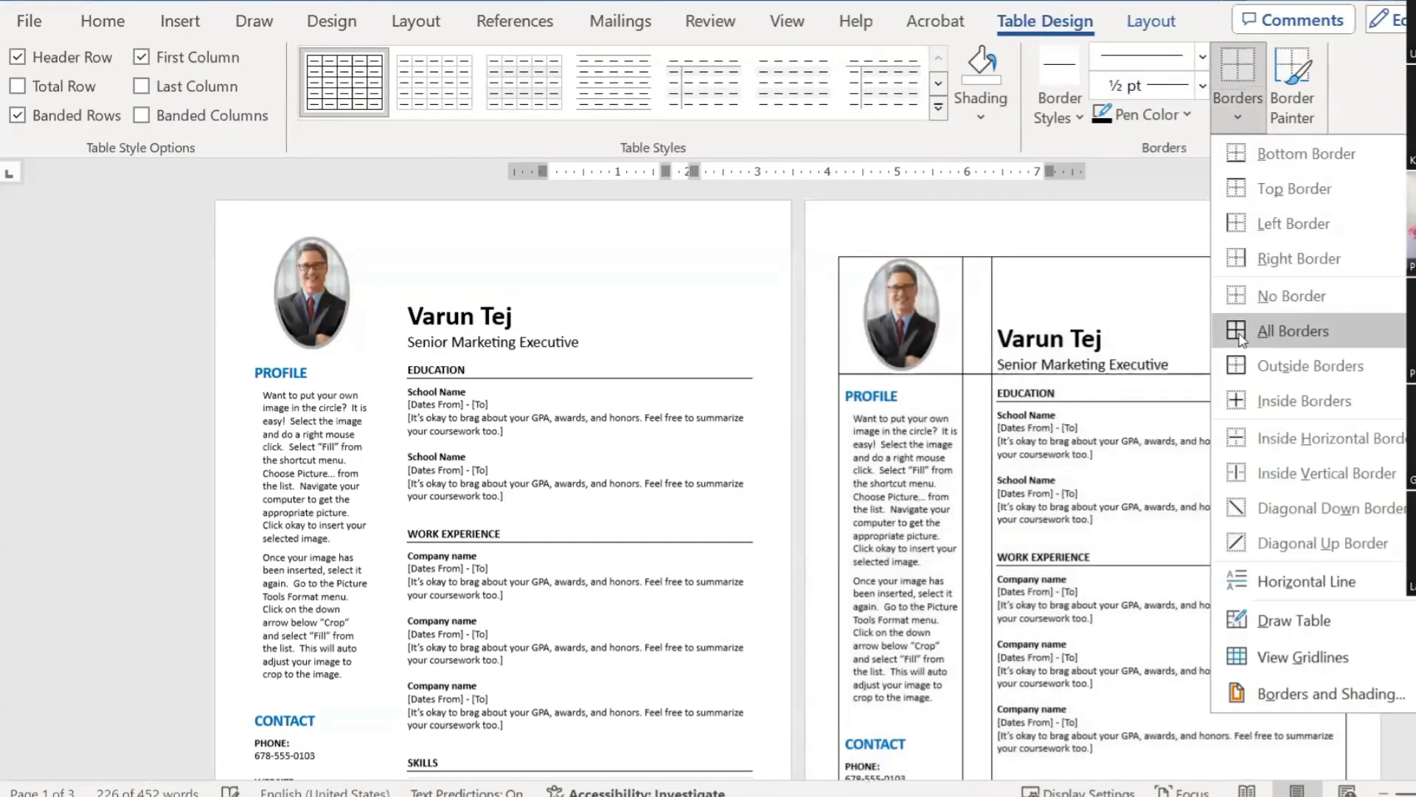
left_click(1240, 337)
left_click(1070, 363)
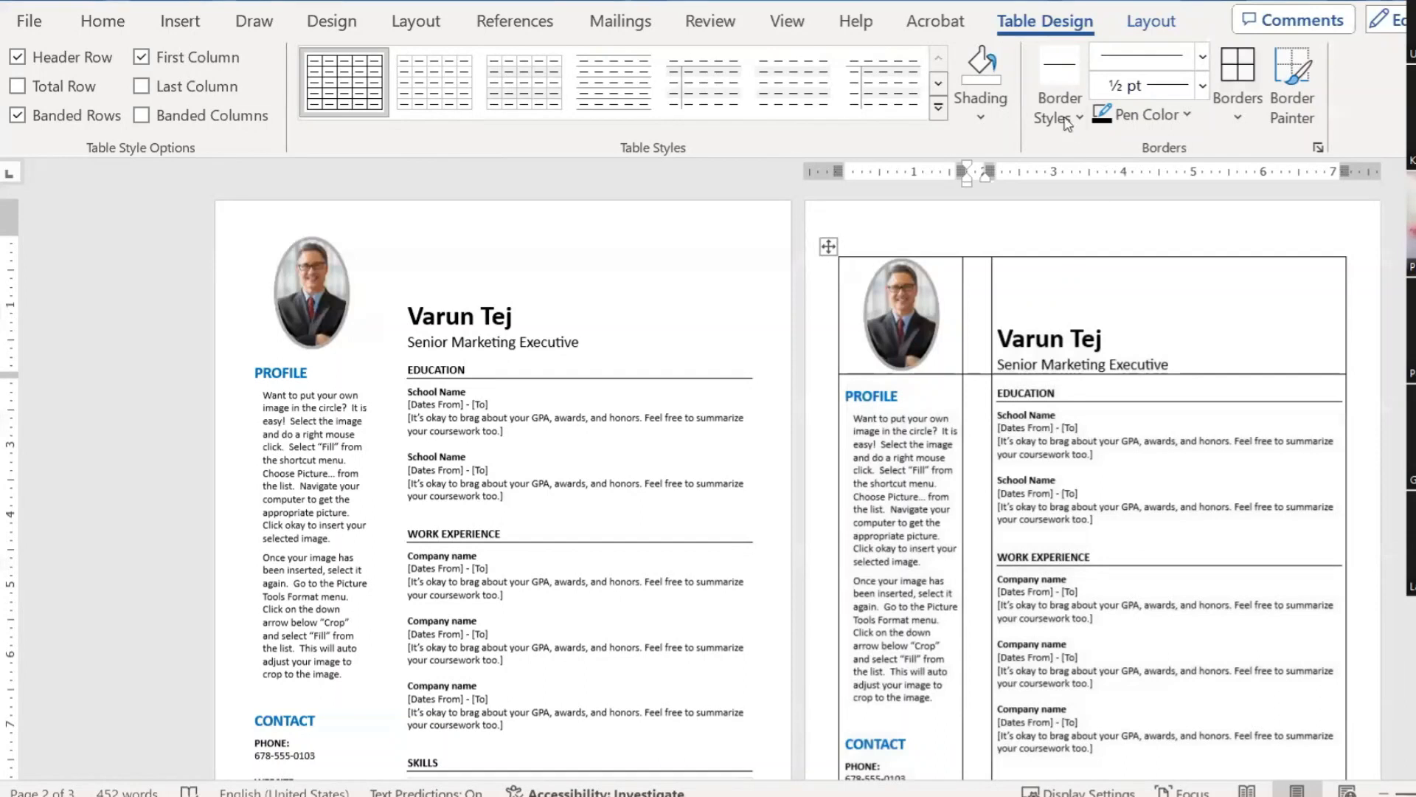
left_click(1151, 22)
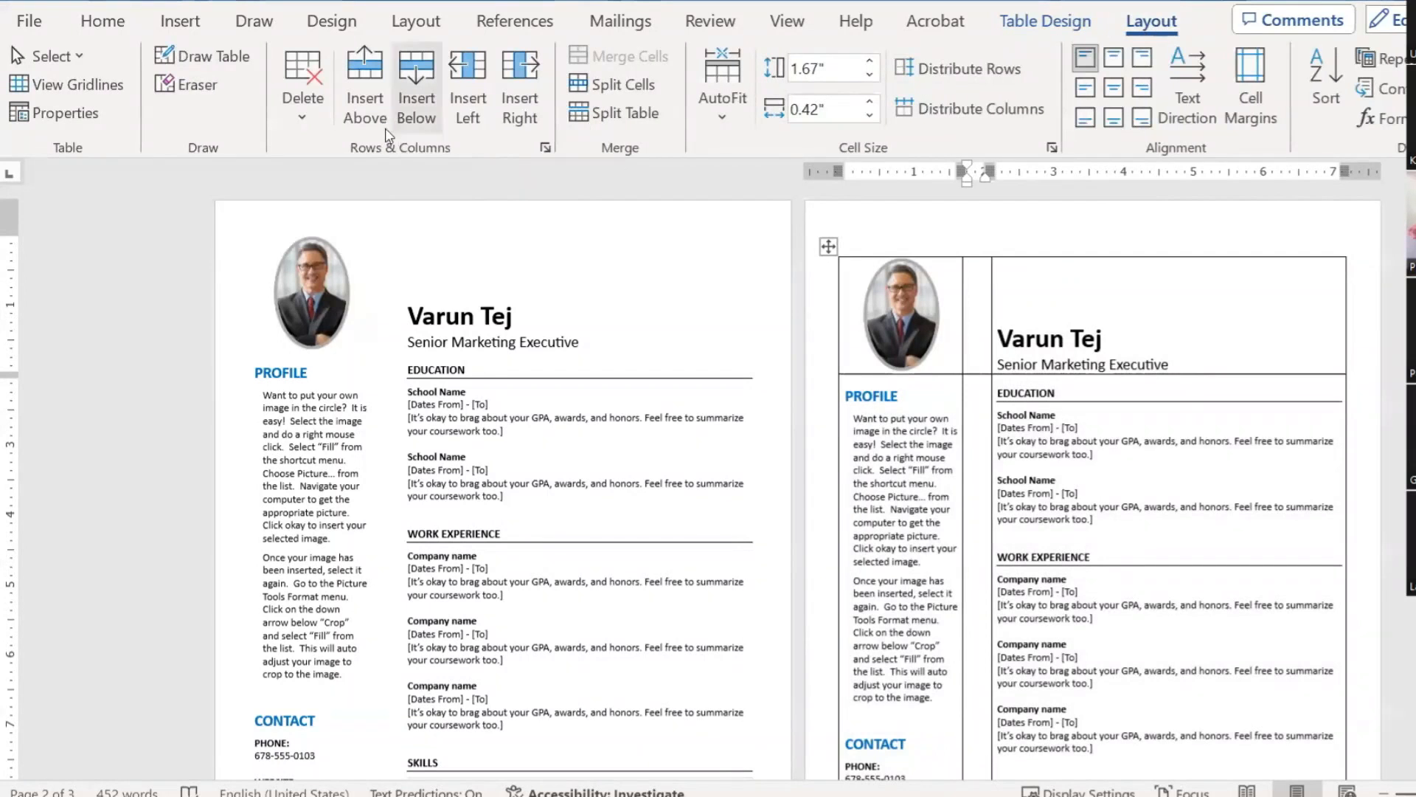
left_click(304, 111)
left_click(487, 254)
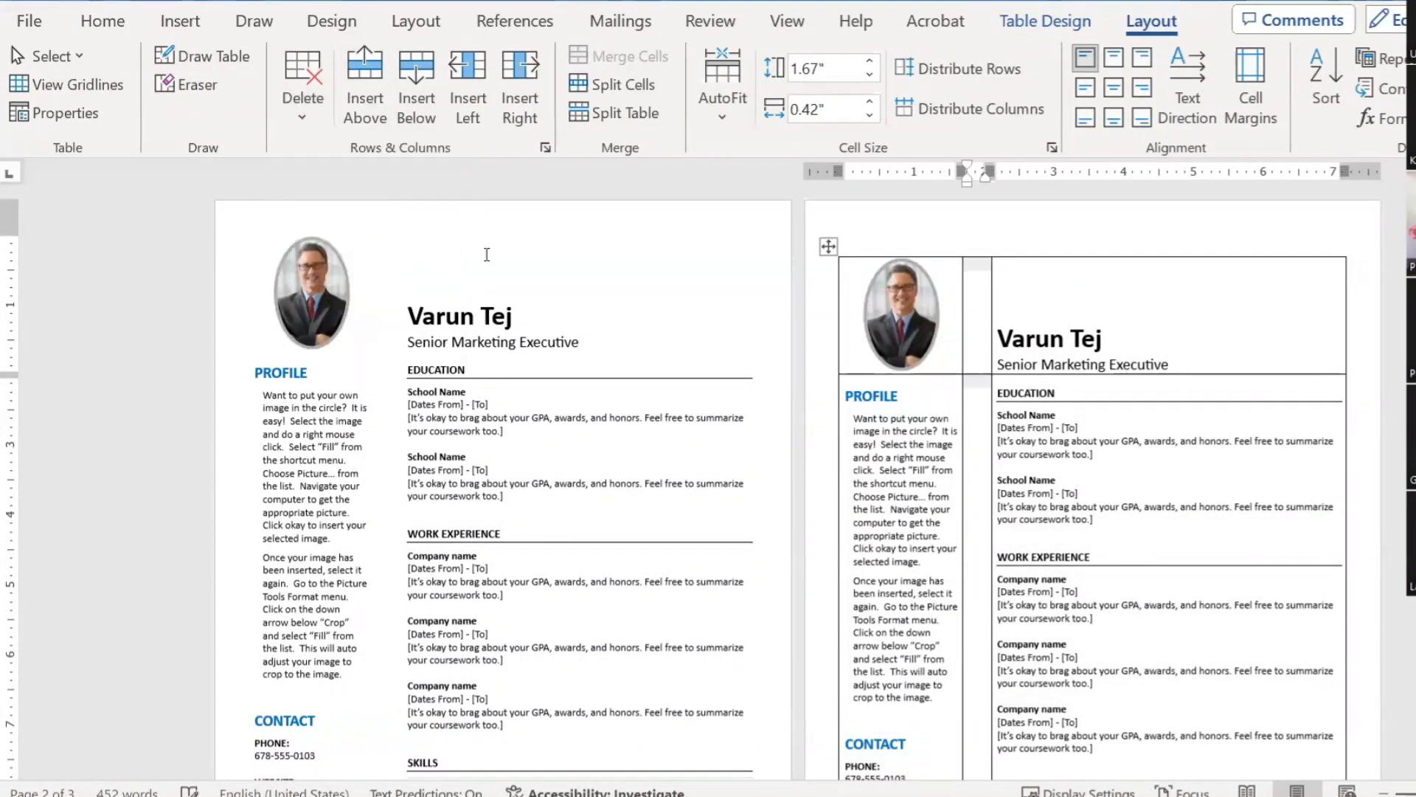
Step: Set the copied resume table to No Border and deselect it to check
left_click(829, 246)
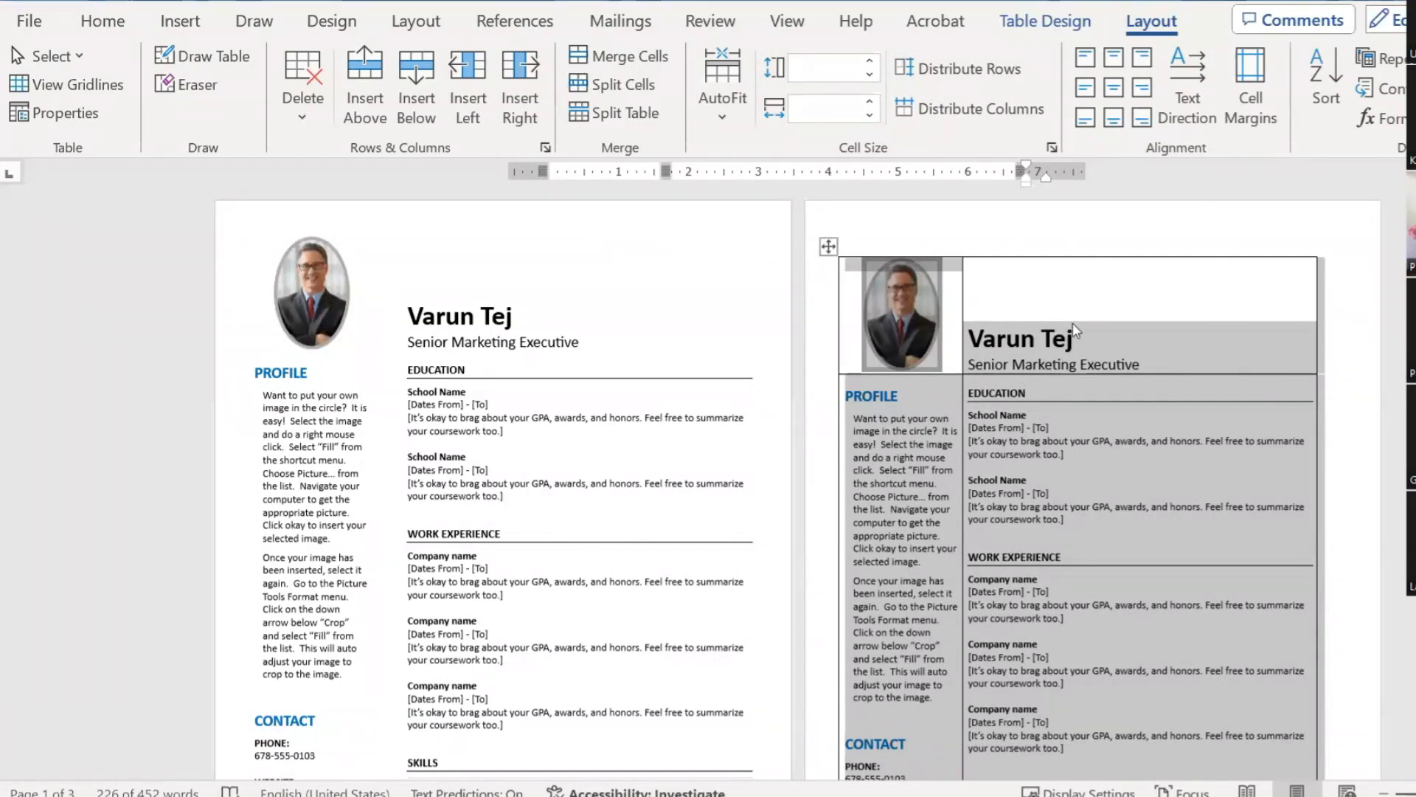
left_click(1045, 21)
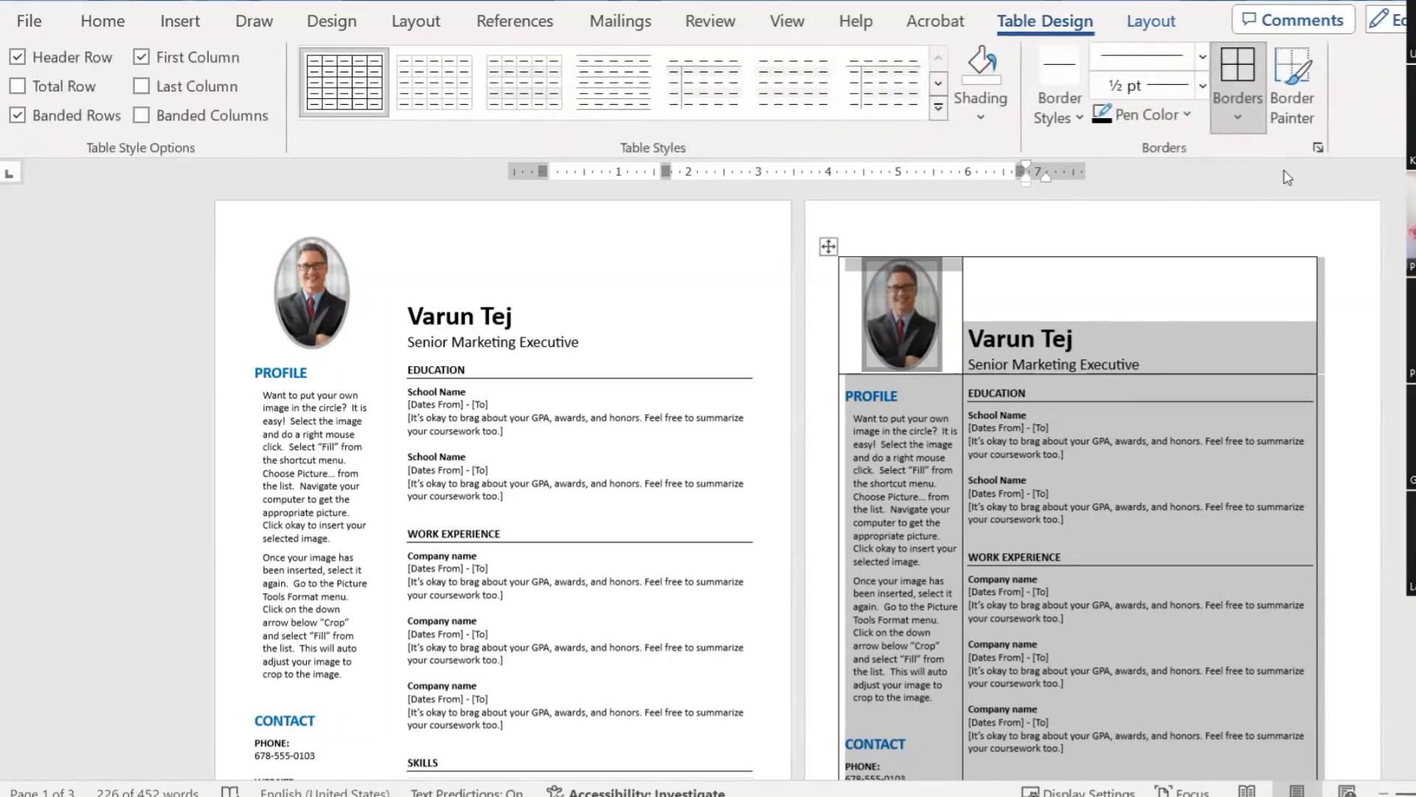
left_click(1239, 122)
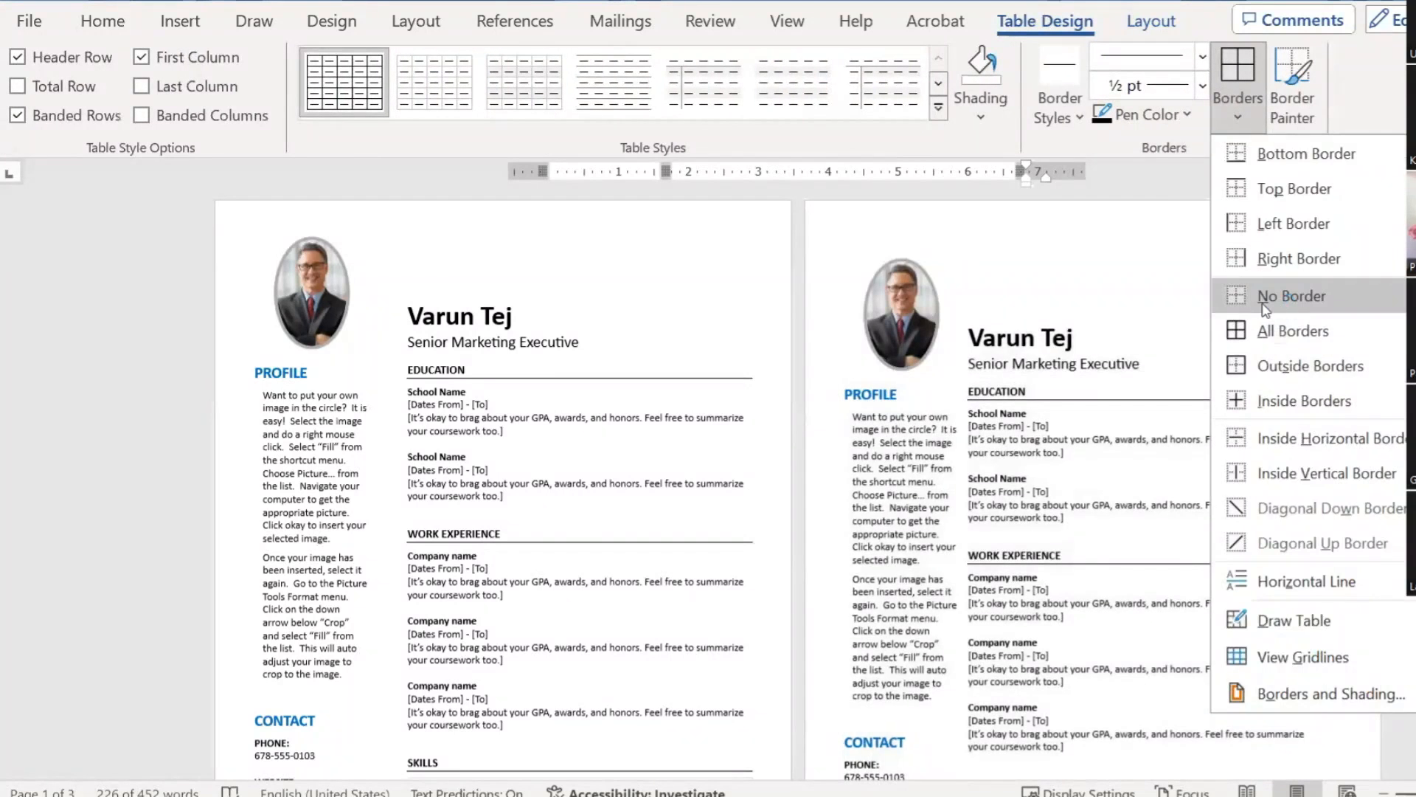
left_click(1276, 292)
left_click(923, 463)
scroll(972, 476, "down", 3)
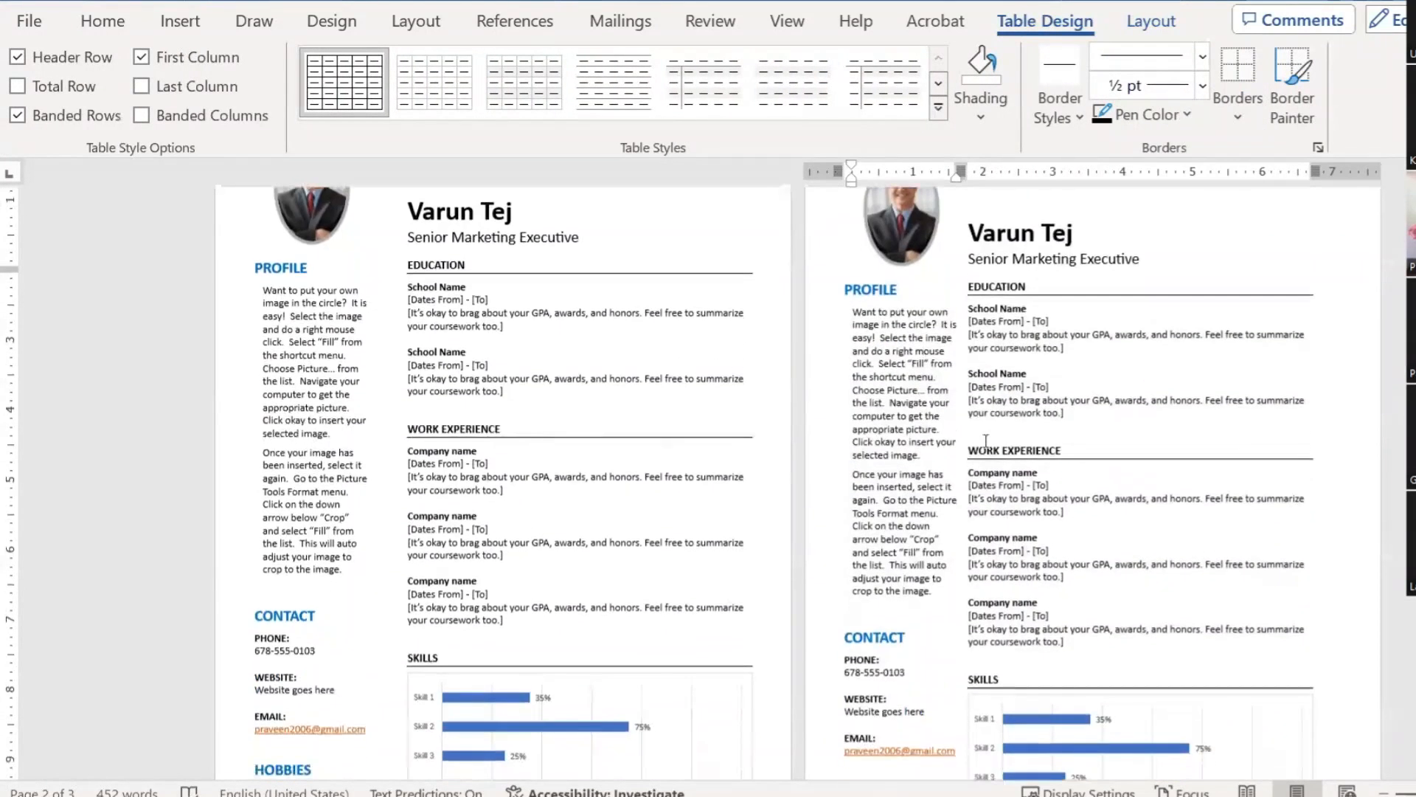
scroll(983, 270, "up", 1)
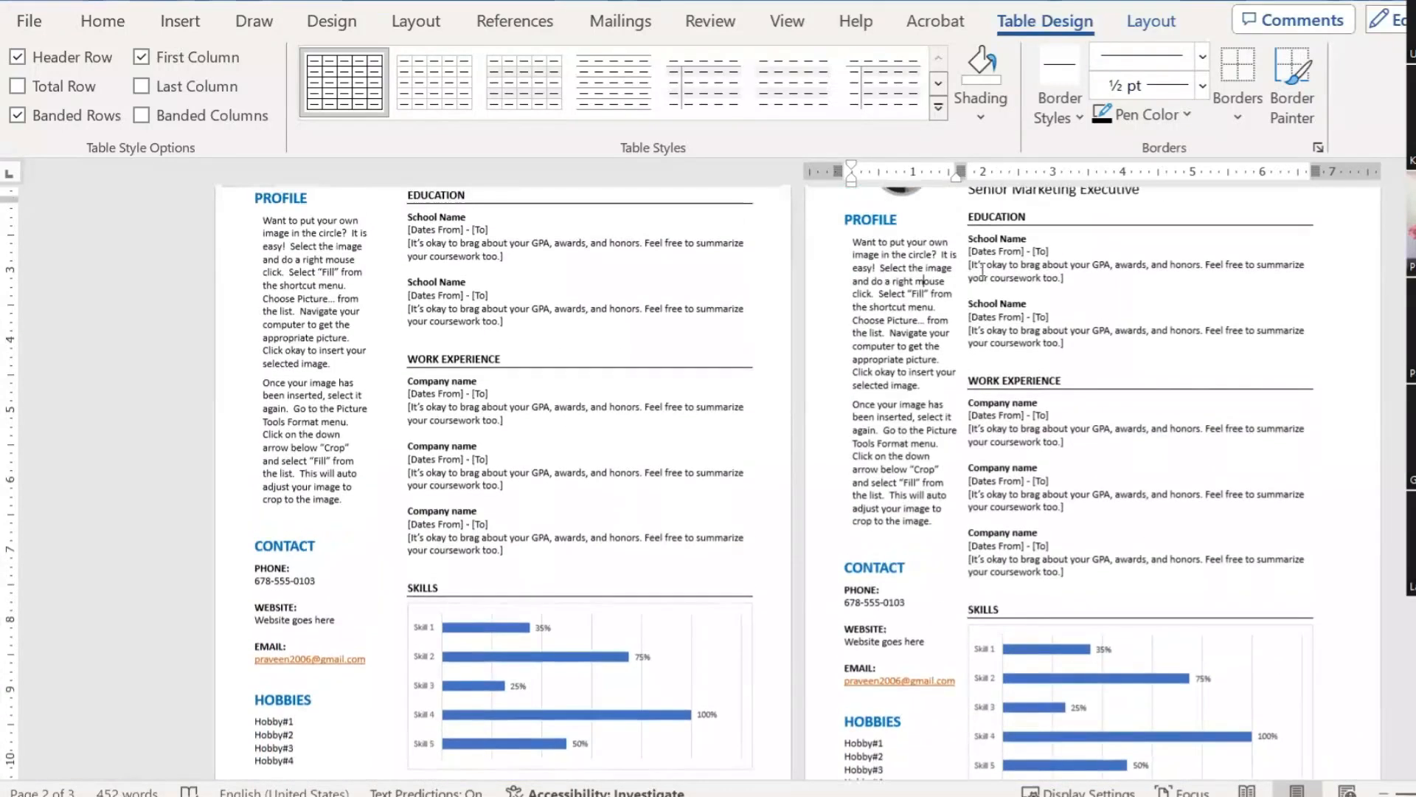
scroll(971, 265, "up", 1)
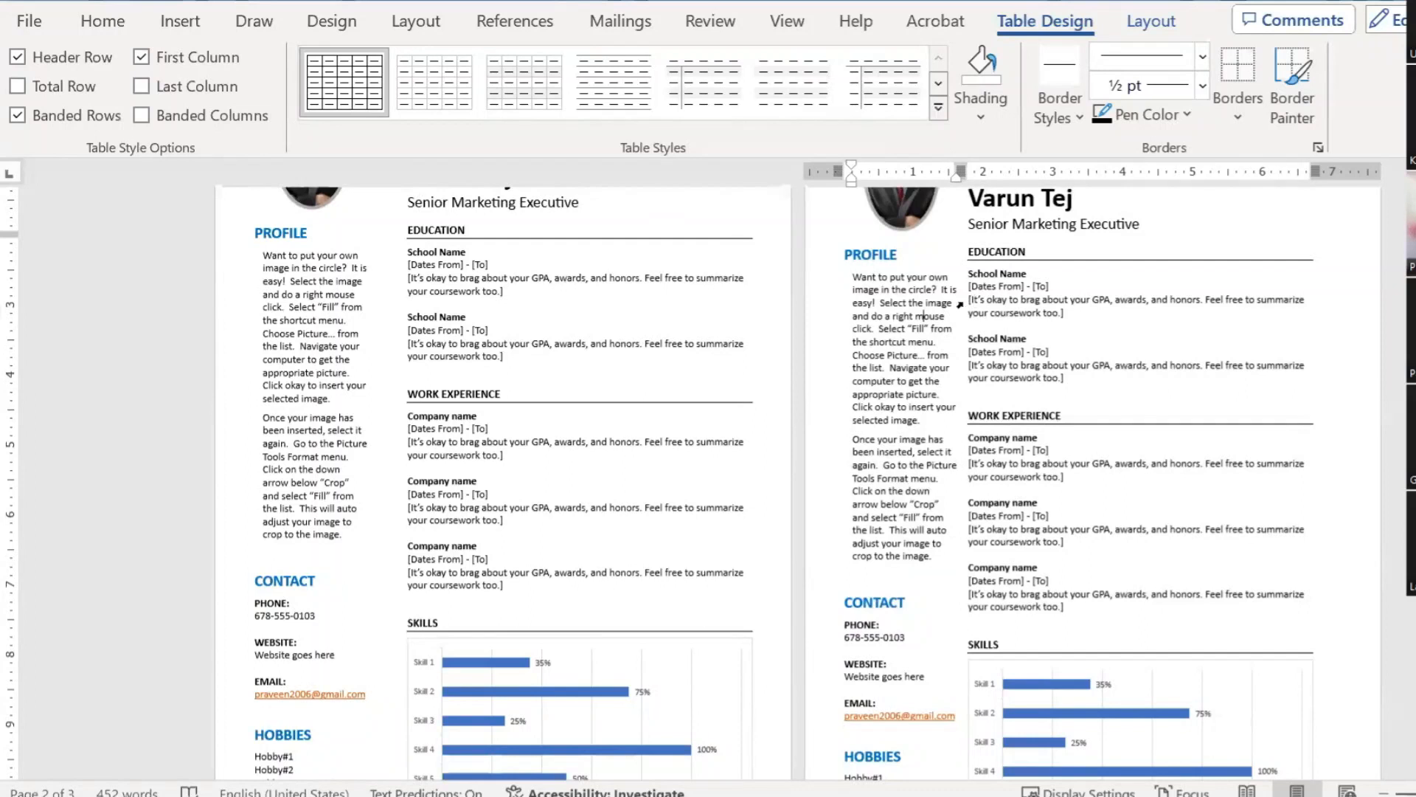
scroll(1001, 330, "up", 2)
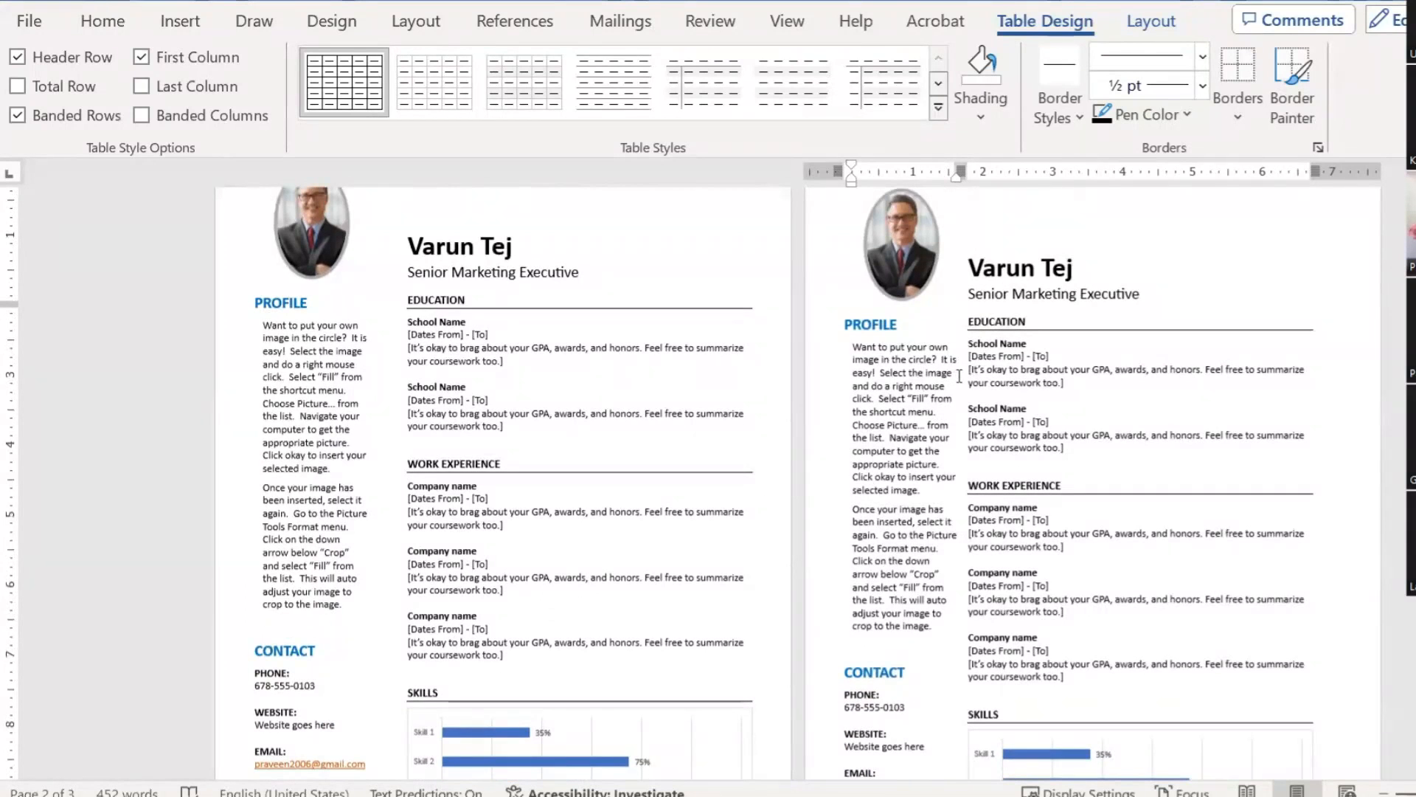
left_click_drag(959, 376, 977, 352)
key("ctrl+z")
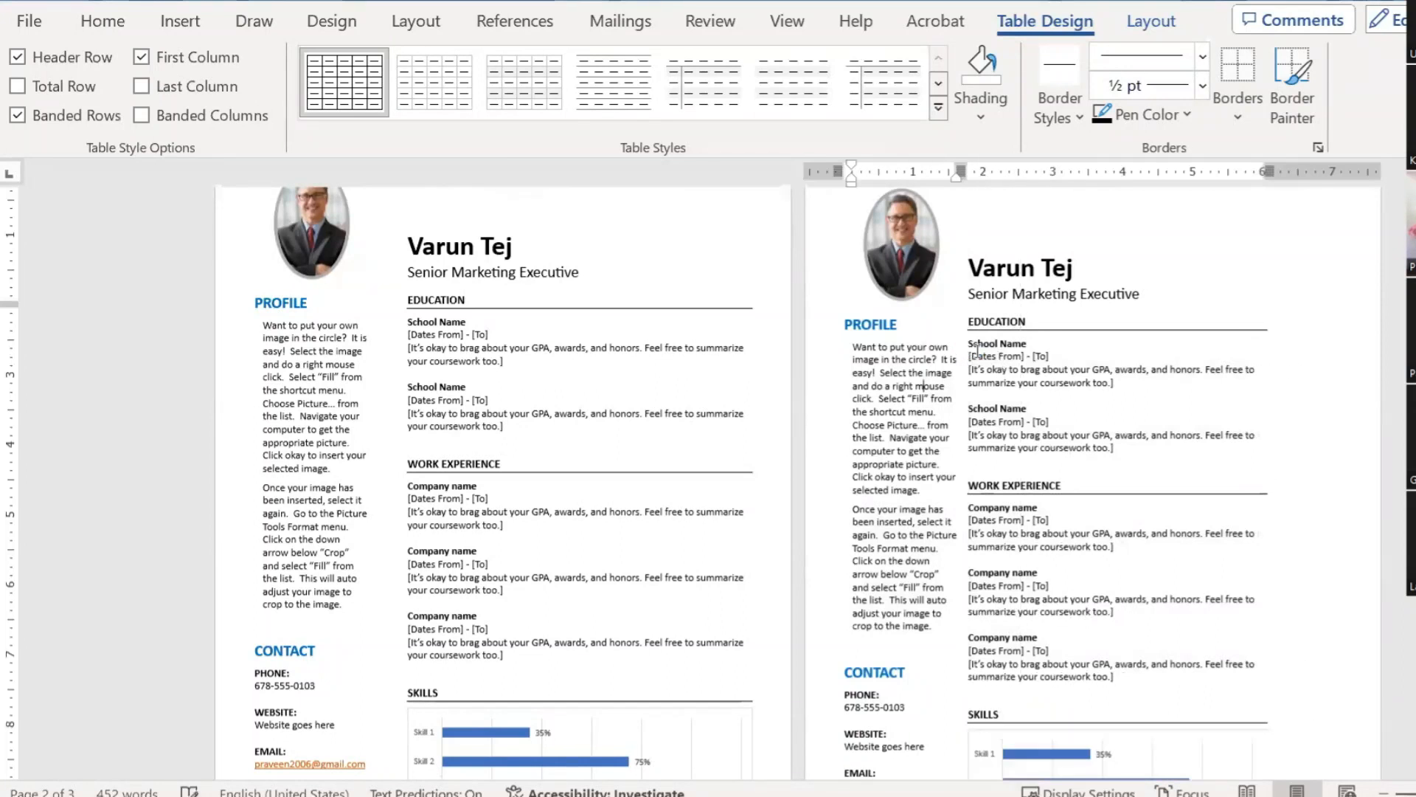
key("ctrl+z")
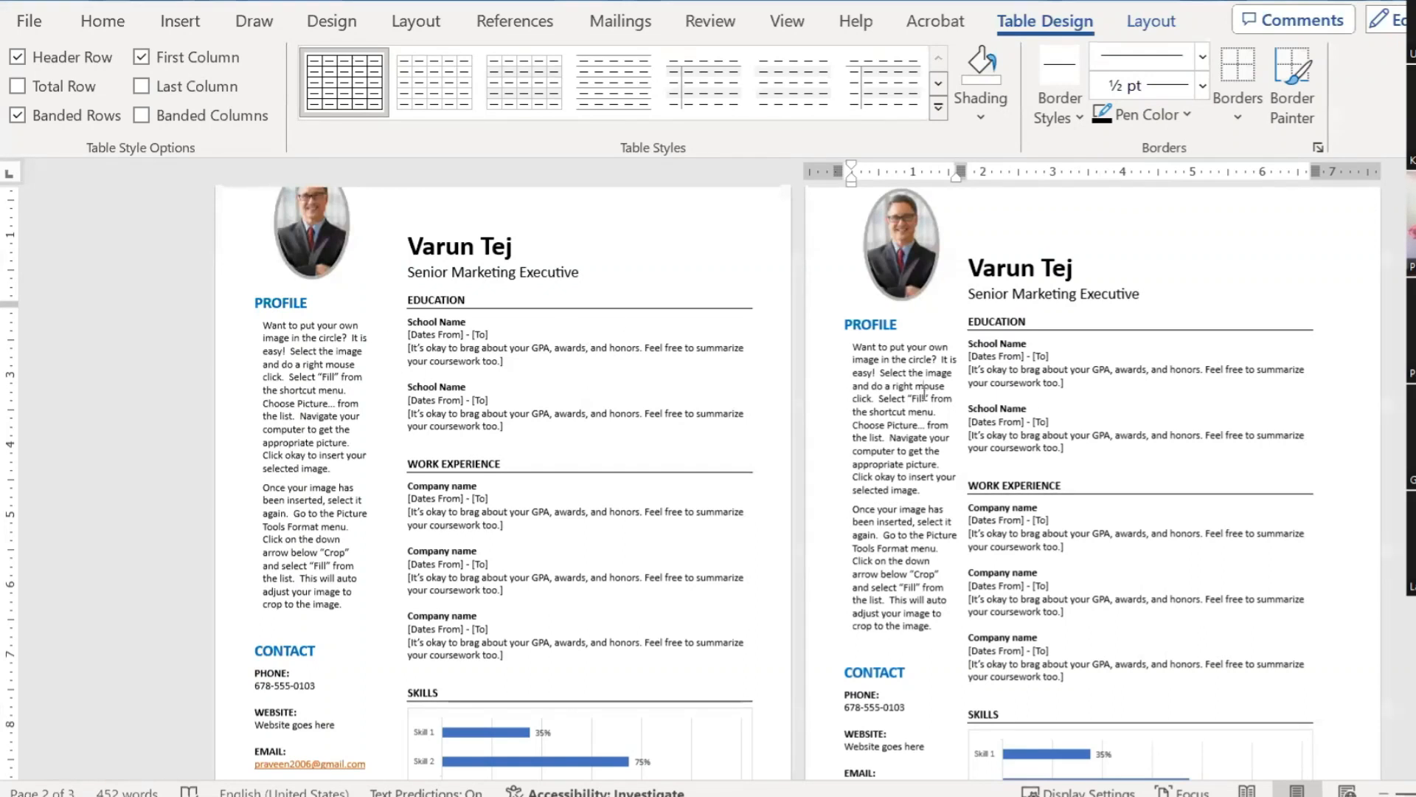
scroll(1119, 425, "down", 5)
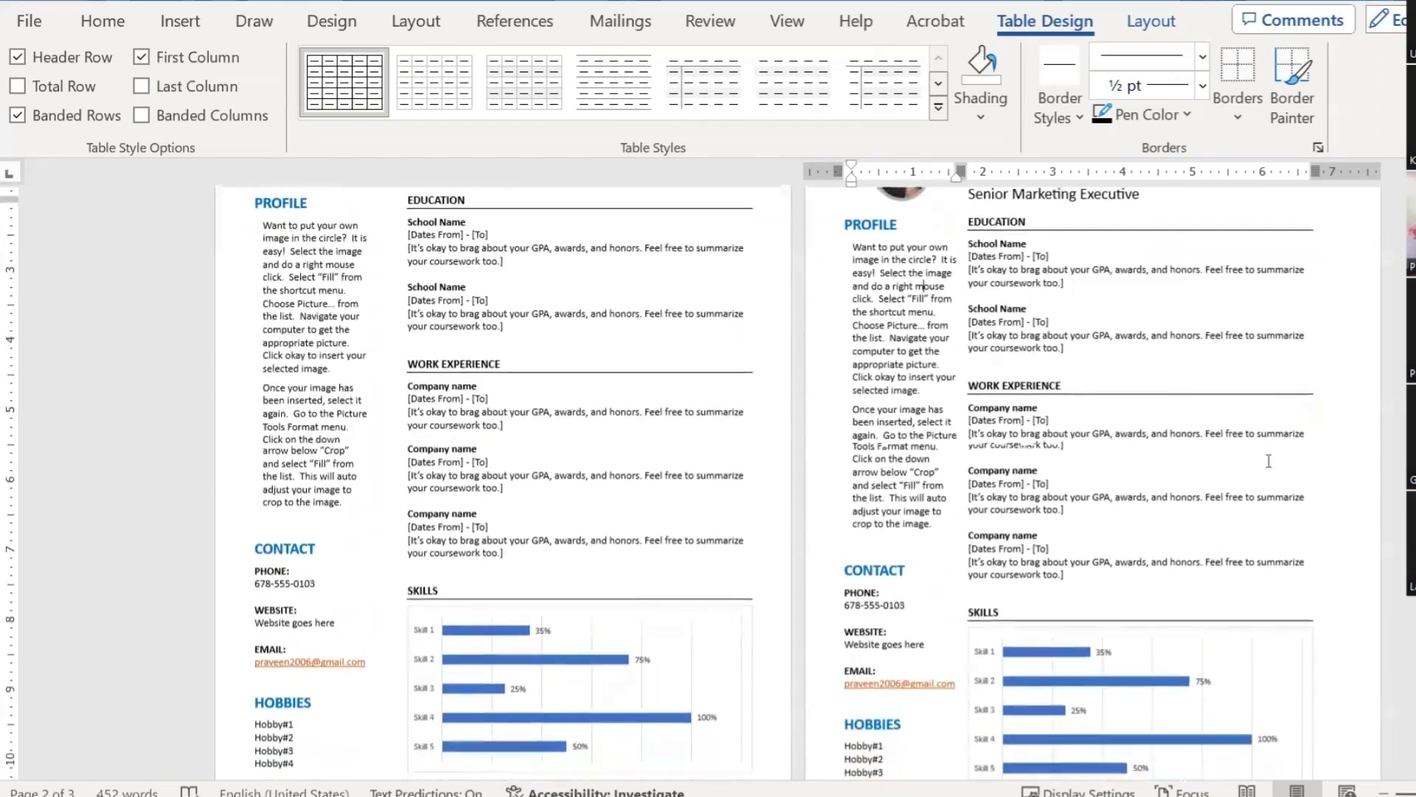
scroll(1188, 491, "down", 3)
scroll(1189, 491, "up", 5)
scroll(1189, 491, "up", 8)
scroll(1188, 491, "down", 11)
scroll(1189, 490, "down", 1)
scroll(1189, 491, "up", 8)
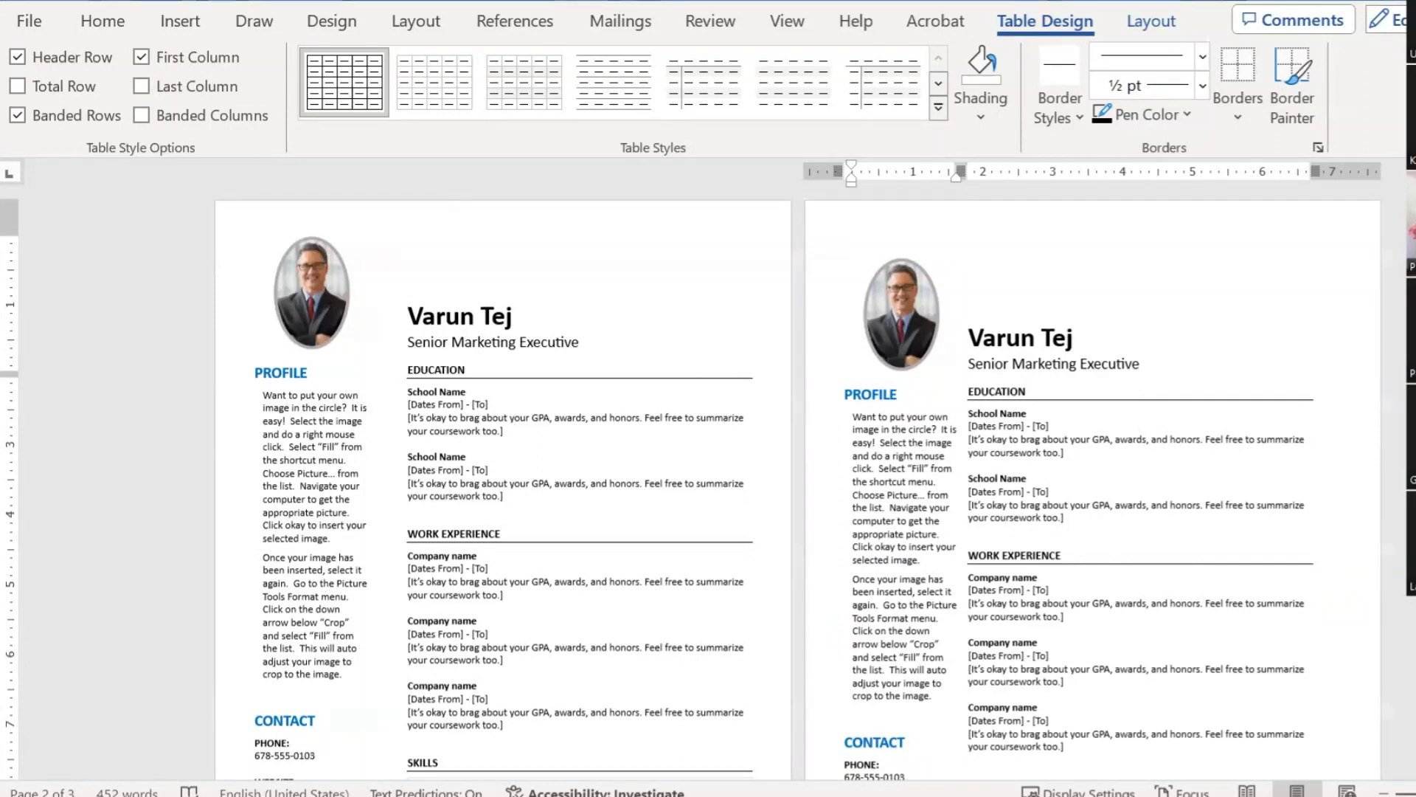
mouse_move(1062, 790)
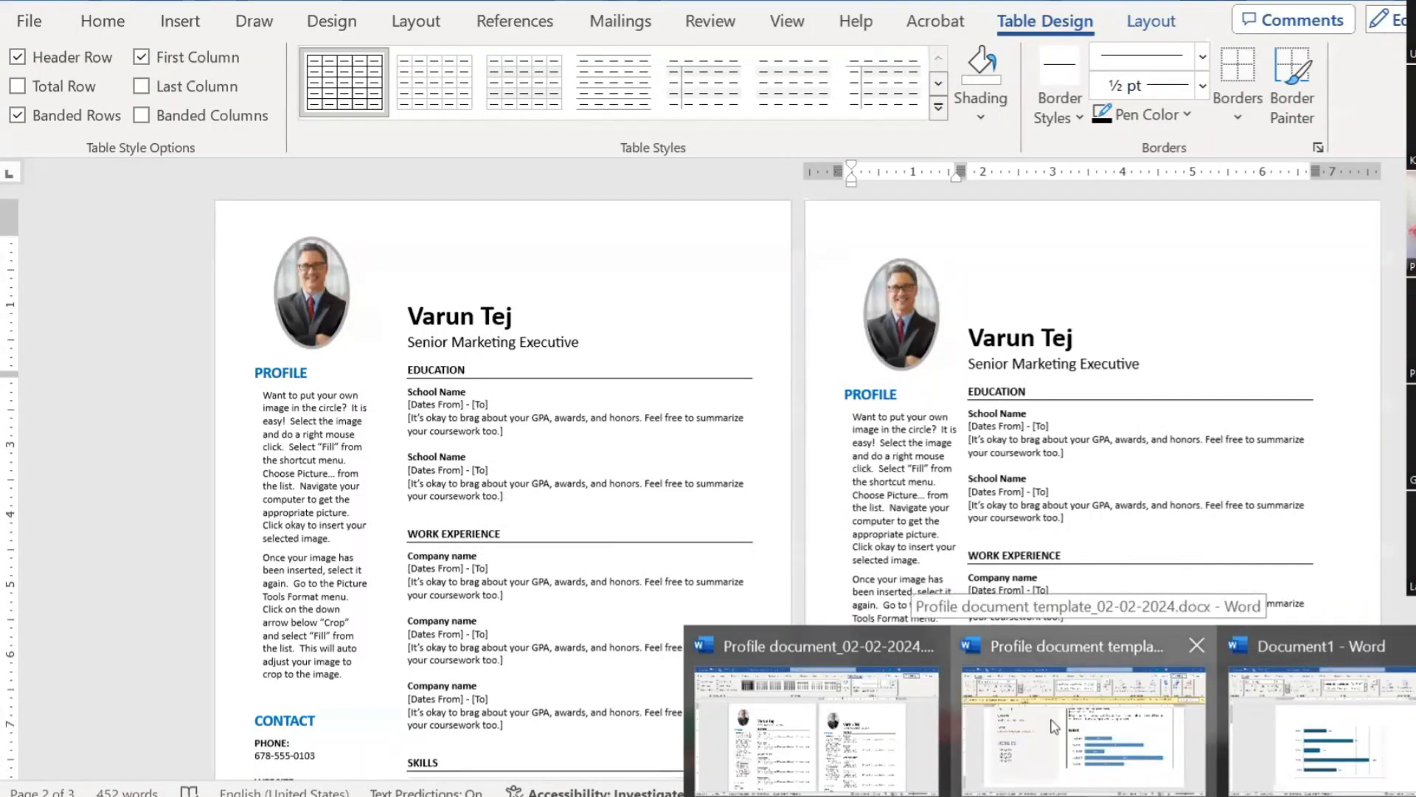
Step: Bring the Profile document template forward and select its whole resume table
left_click(1063, 730)
scroll(716, 519, "up", 10)
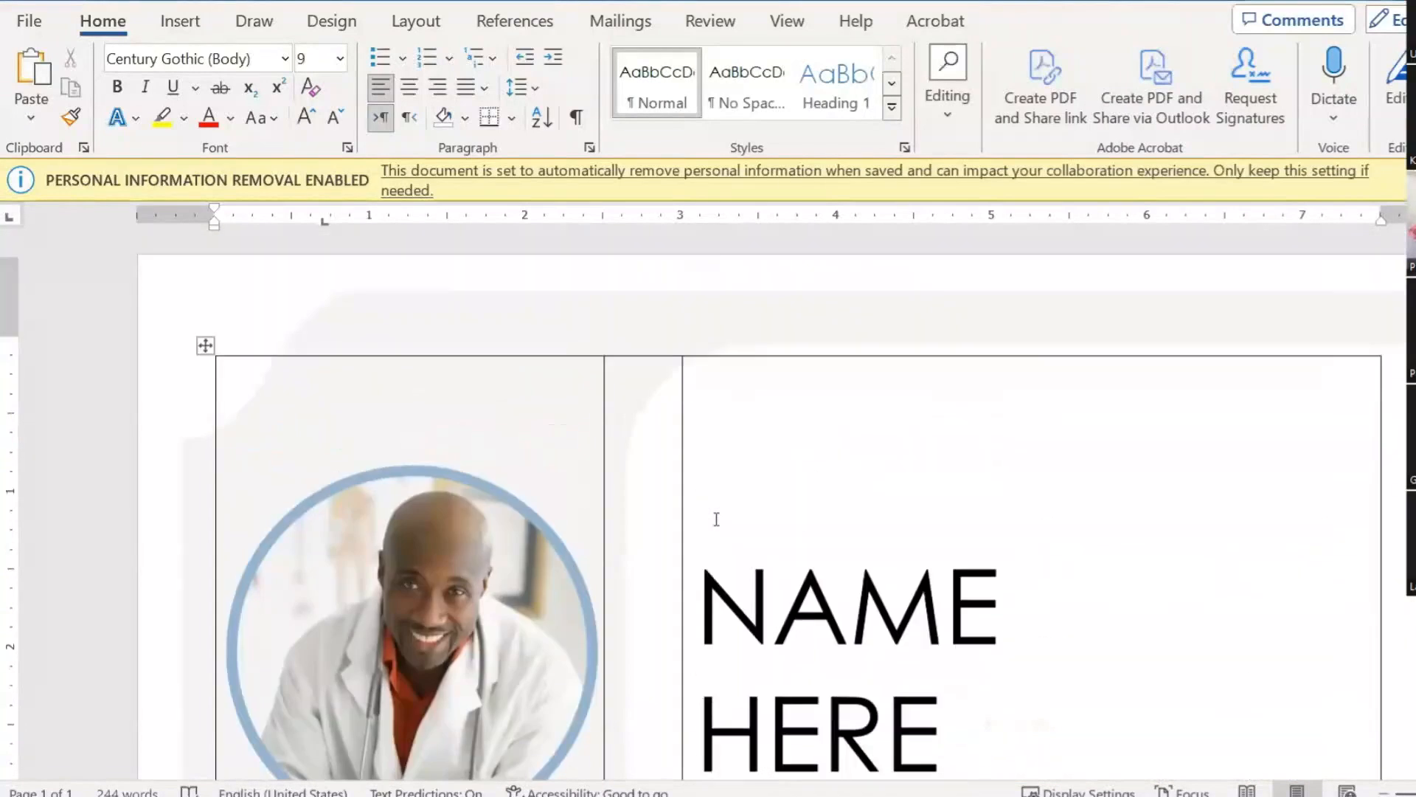
scroll(716, 519, "down", 10, "ctrl")
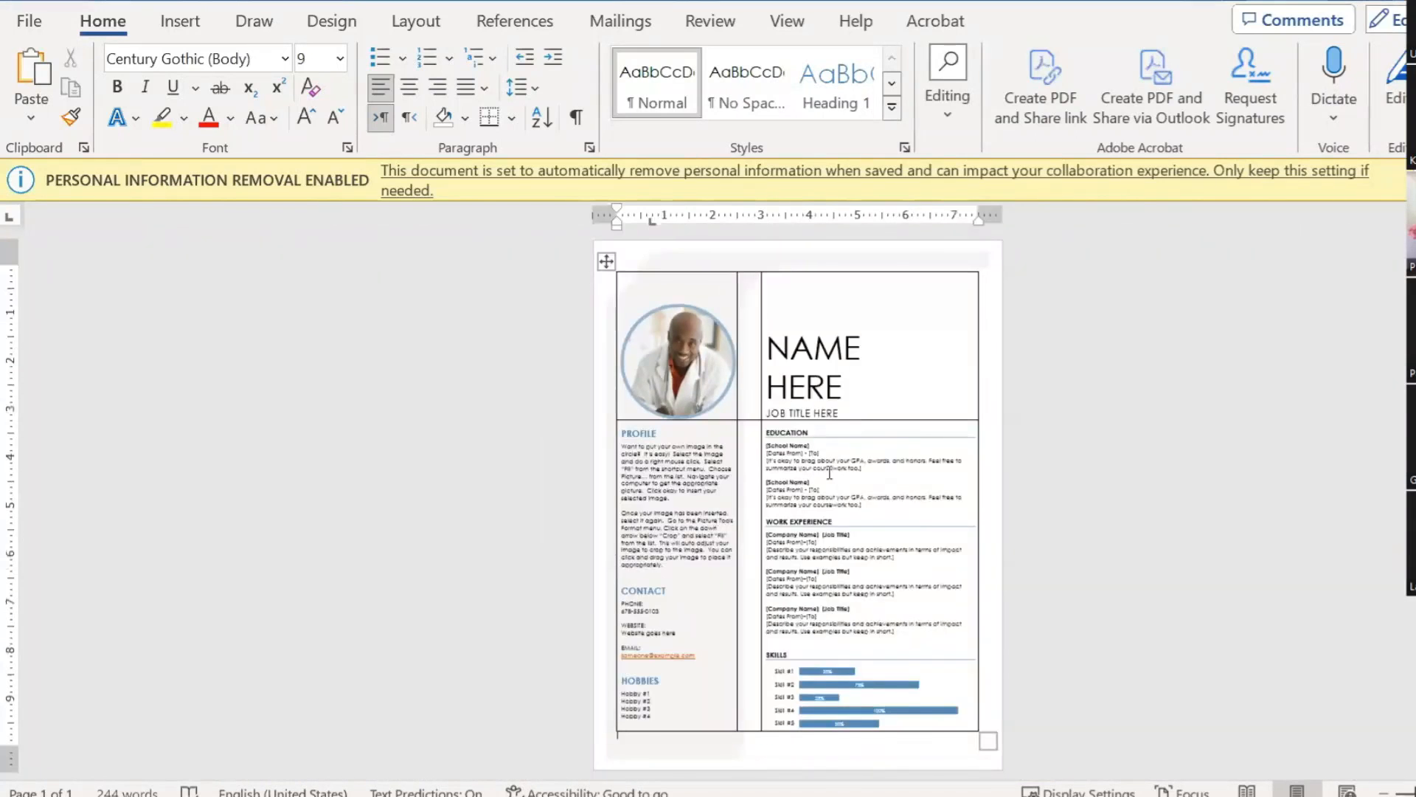
left_click(830, 473)
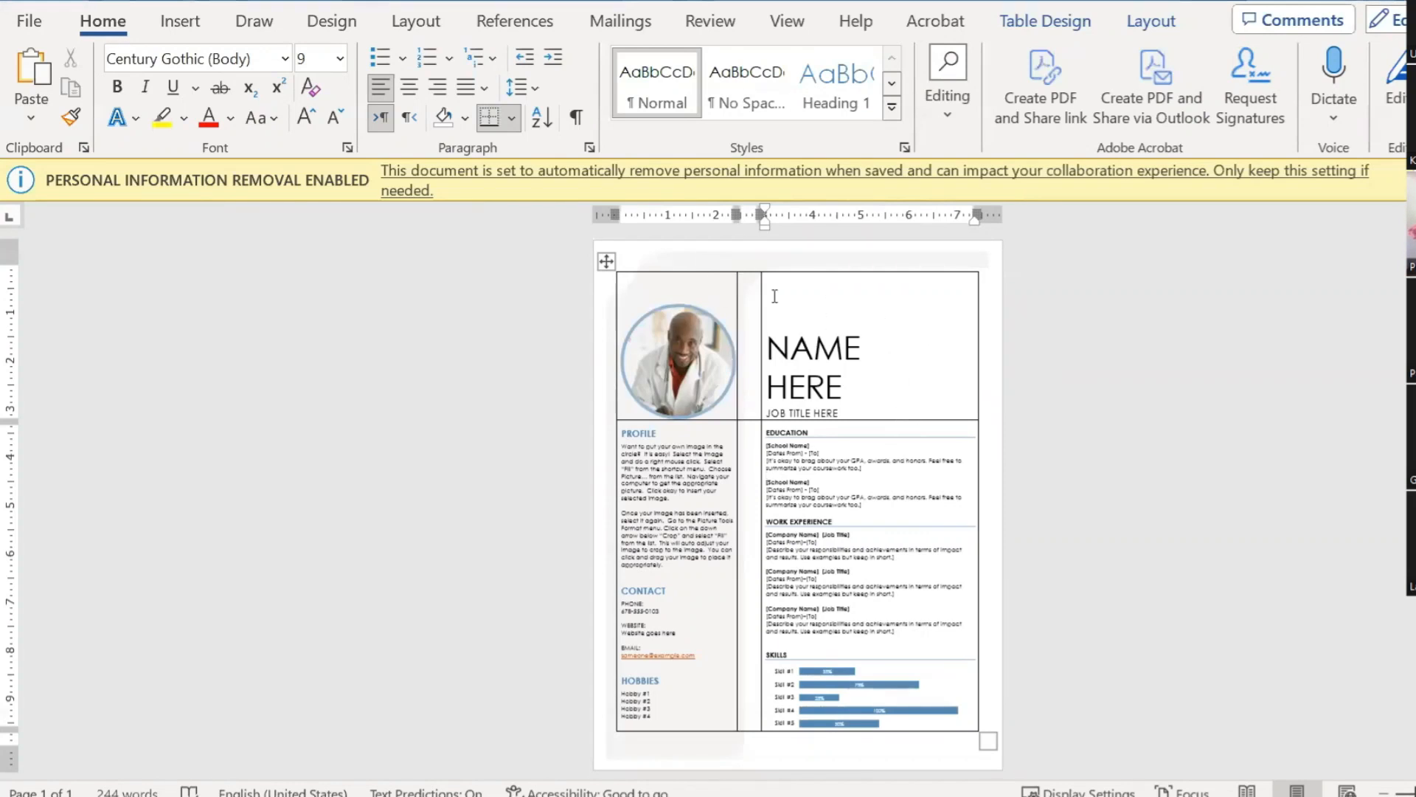
left_click(1077, 348)
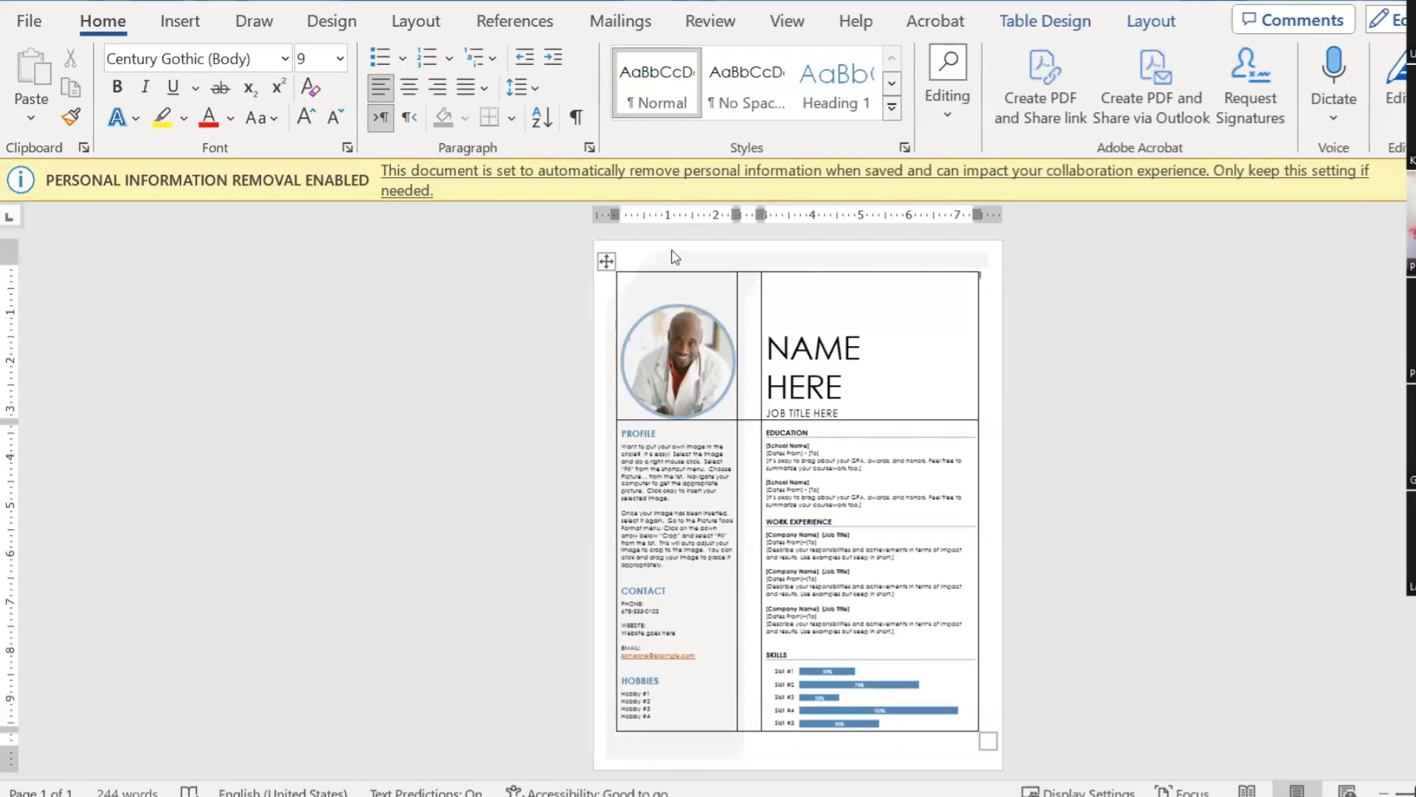
left_click(606, 261)
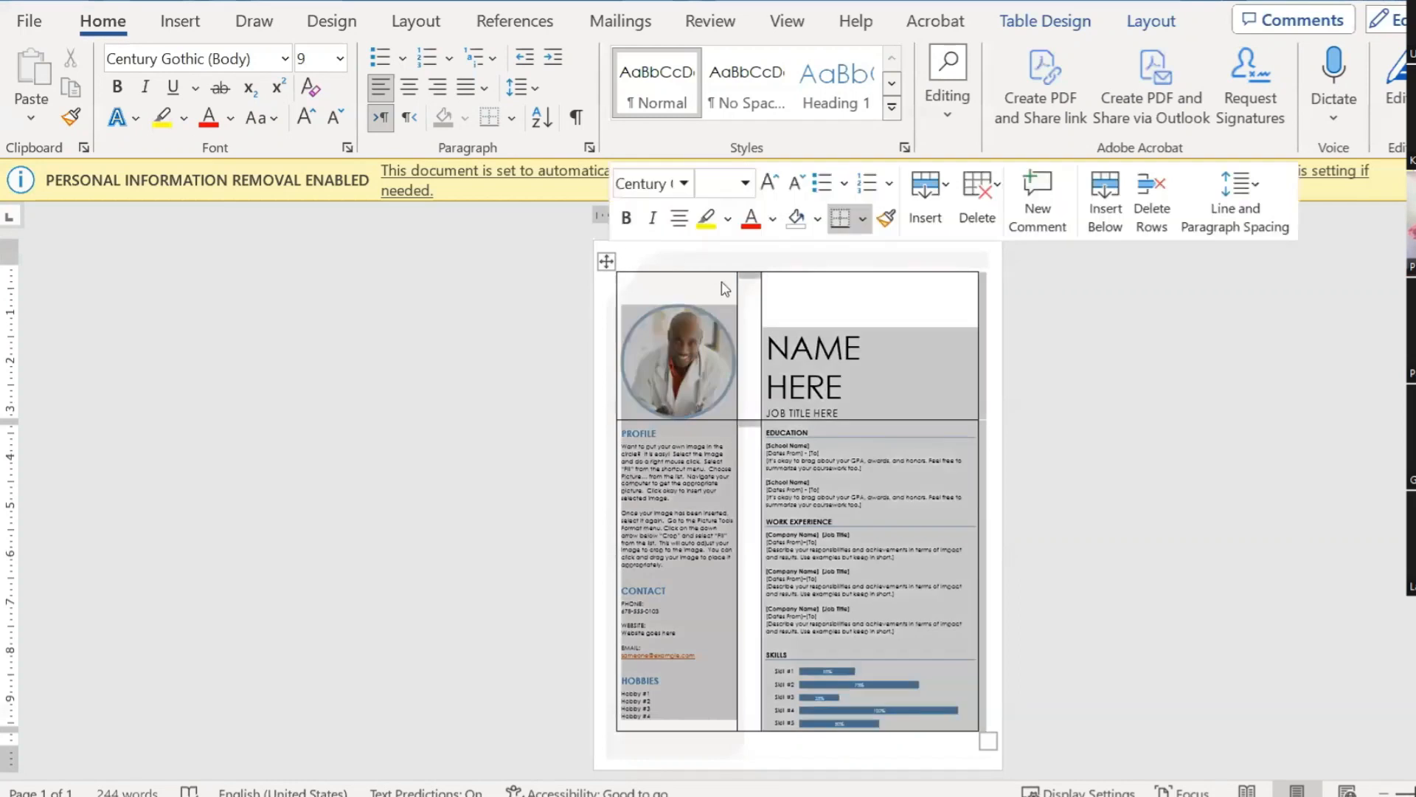
Step: Set the Profile resume table's borders to No Border
left_click(1048, 23)
left_click(1239, 116)
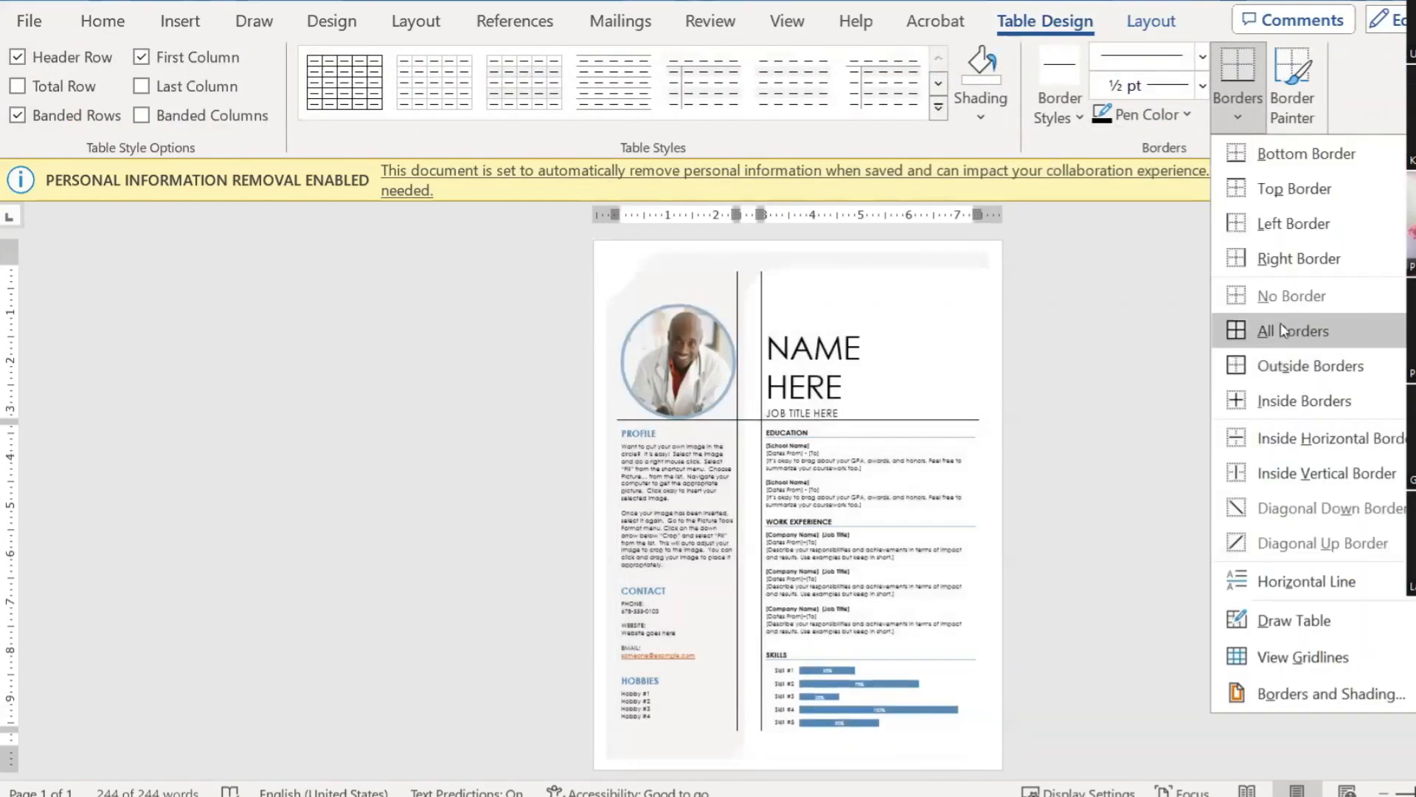
left_click(1158, 344)
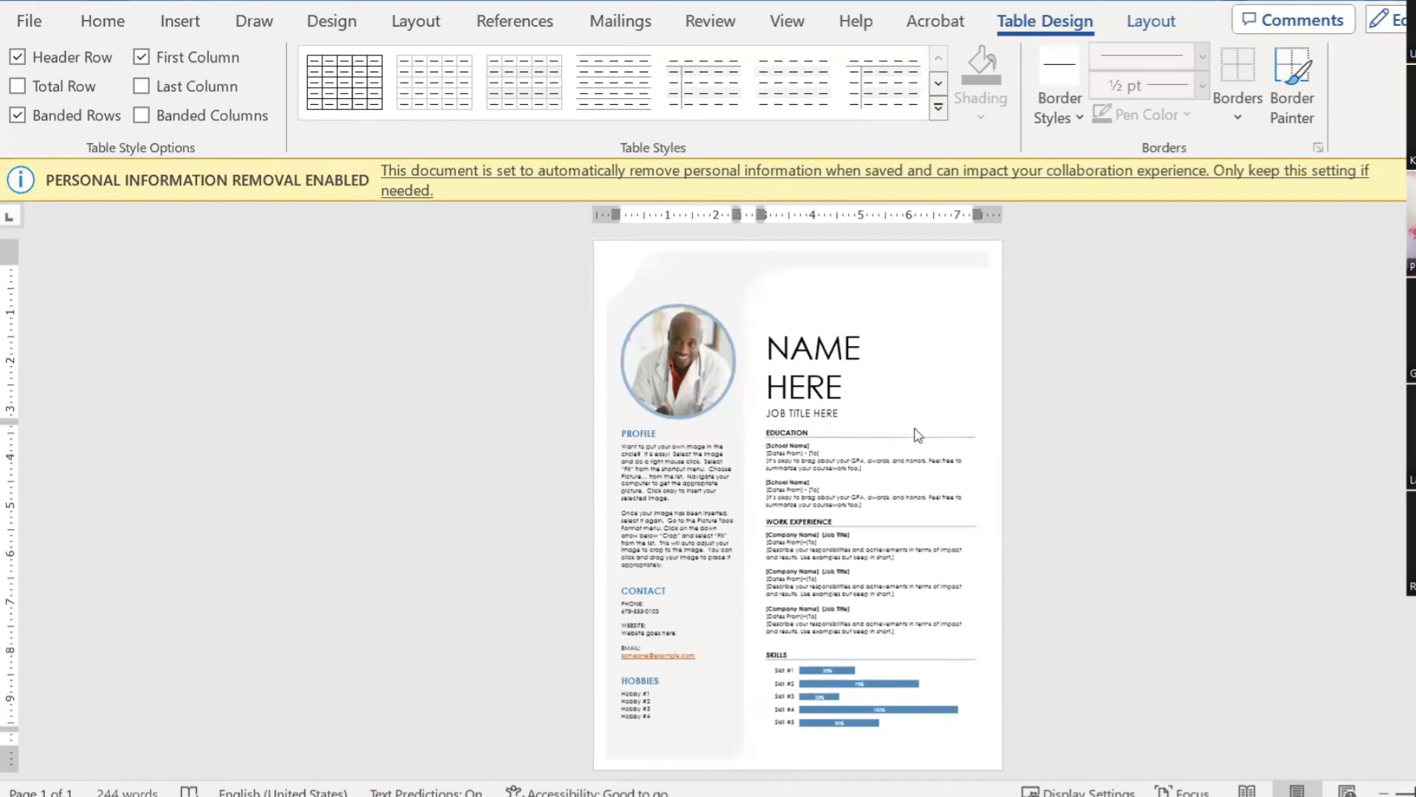
Step: Select the left column, right column and photo/NAME HERE row to check the borderless layout
mouse_move(796, 290)
left_mouse_down()
mouse_move(767, 369)
mouse_move(677, 279)
left_mouse_up()
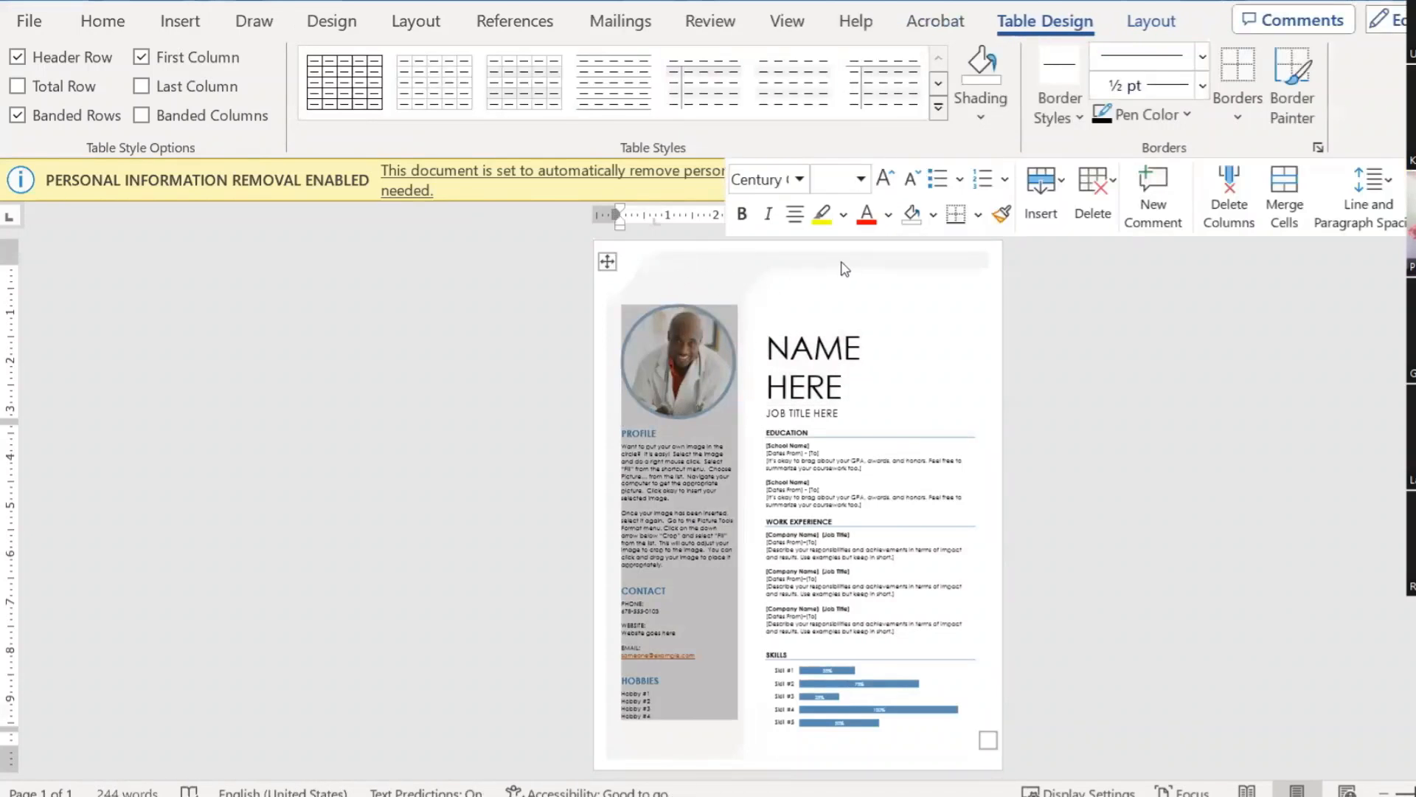
left_click(845, 269)
left_click(926, 269)
left_click(935, 269)
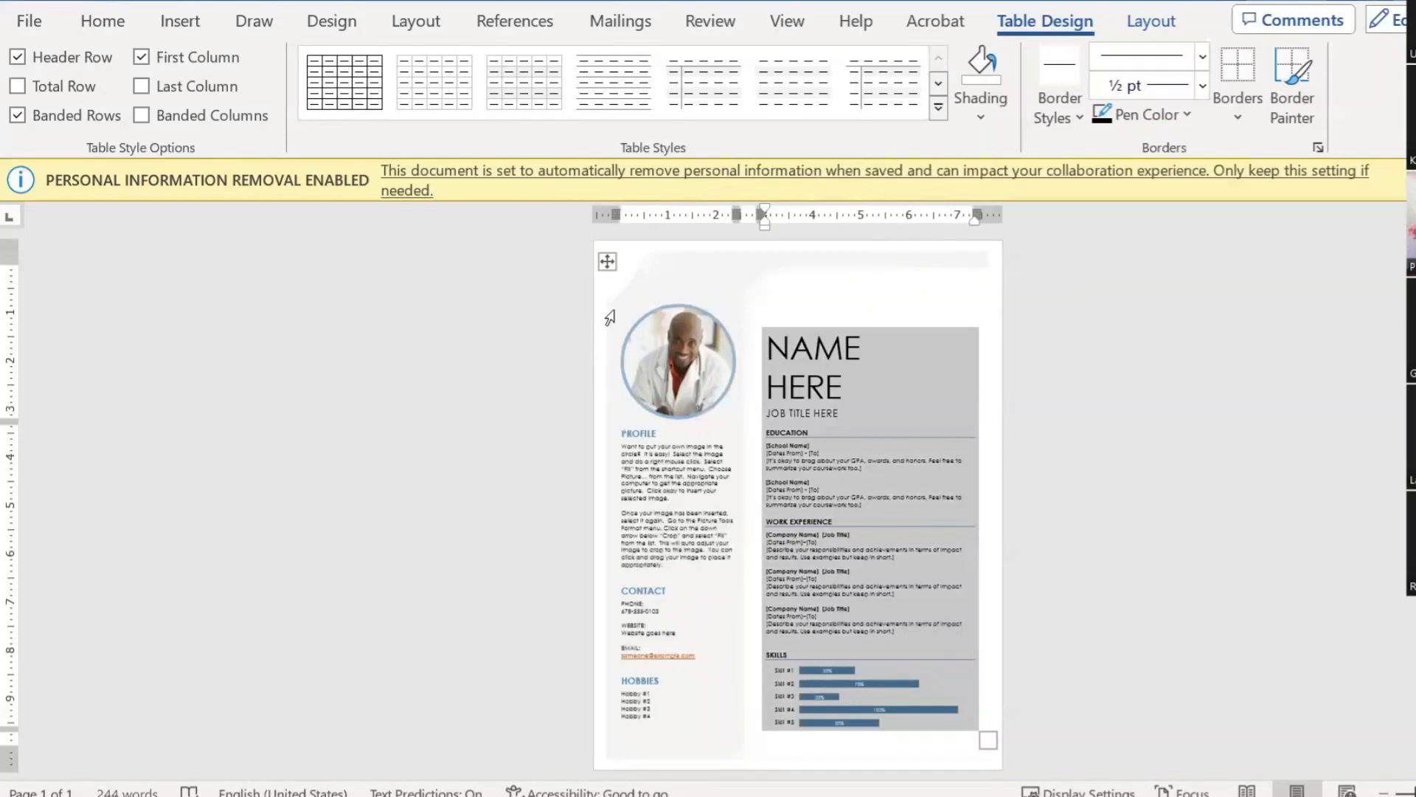
left_click_drag(610, 317, 781, 398)
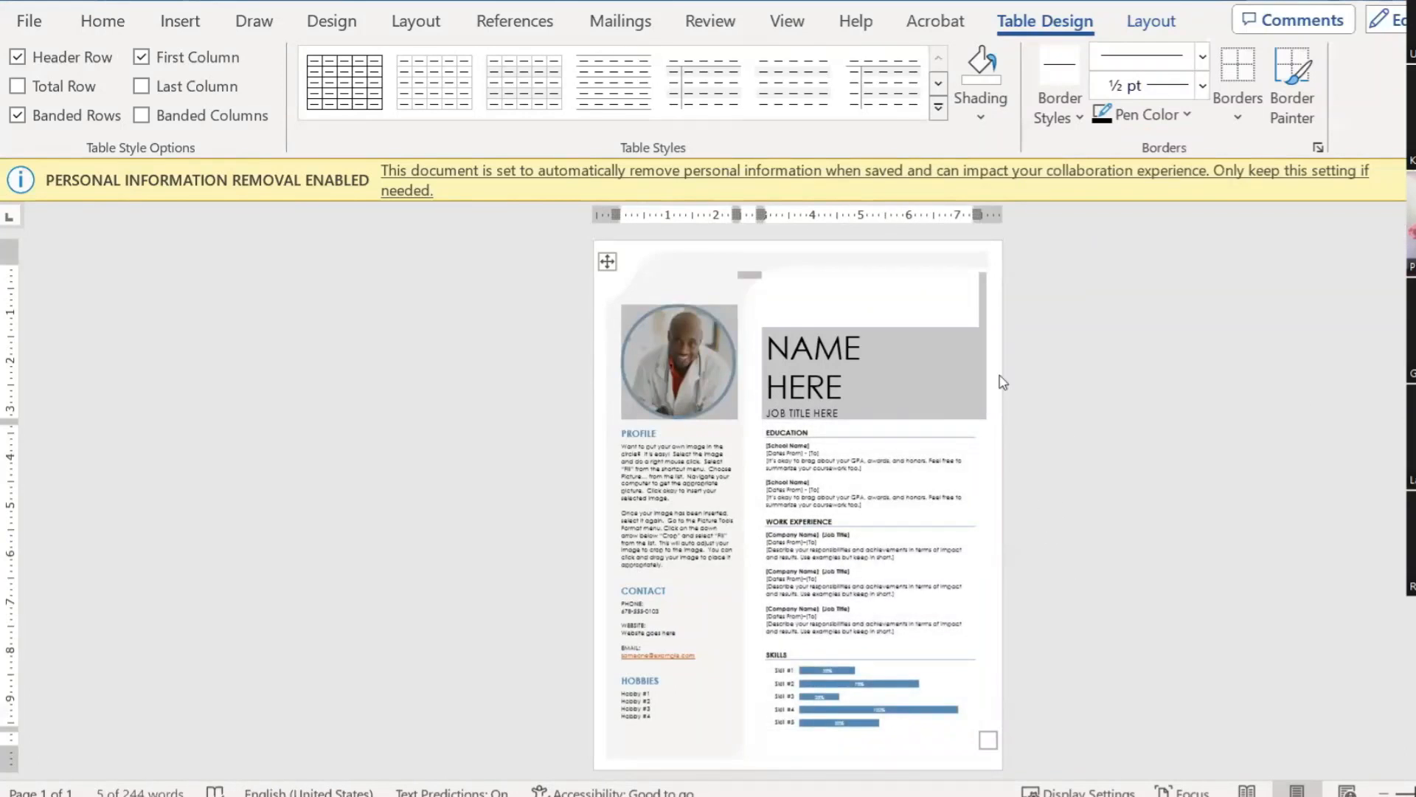
left_click(827, 271)
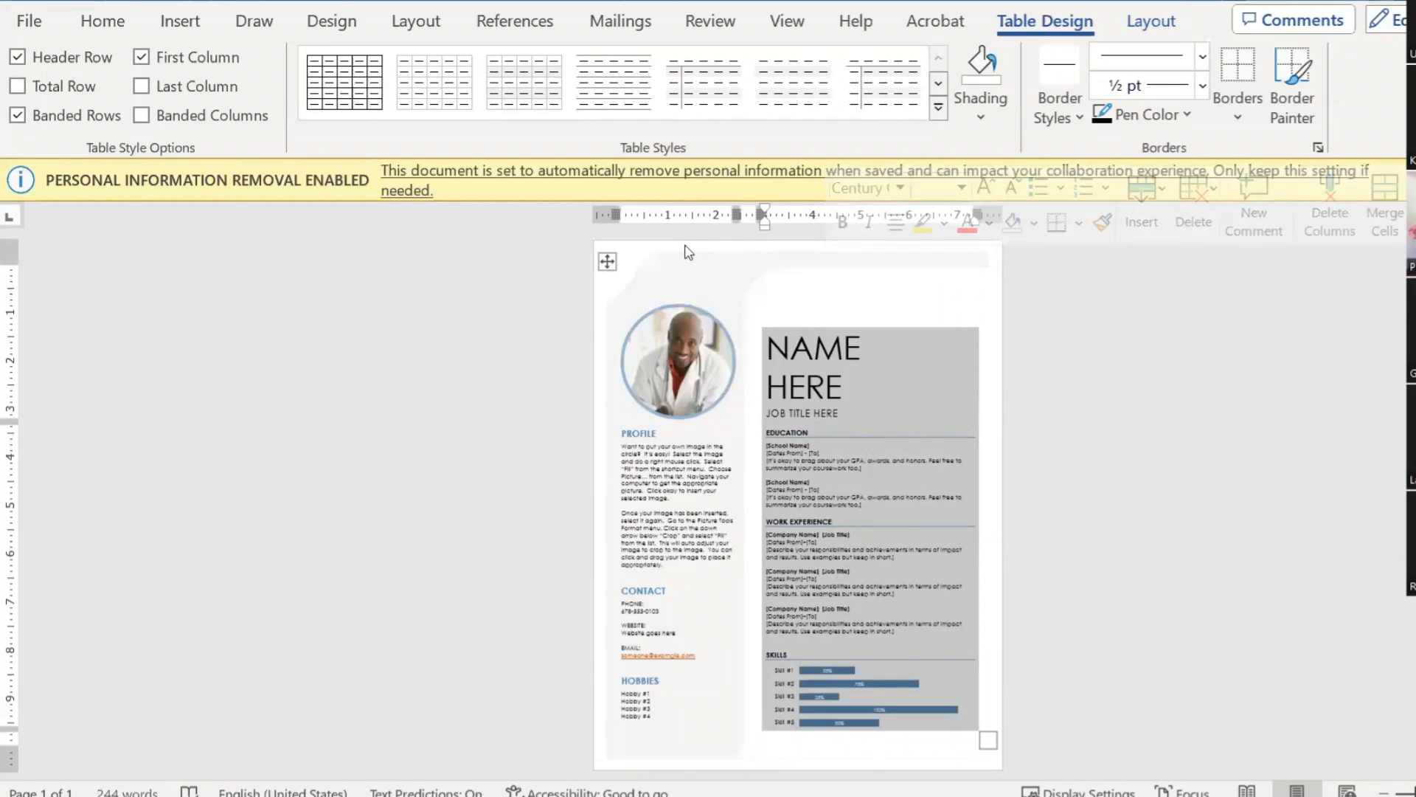
Step: Nudge the header's light background graphic slightly down and right, then return to the body
double_click(686, 251)
left_click(750, 272)
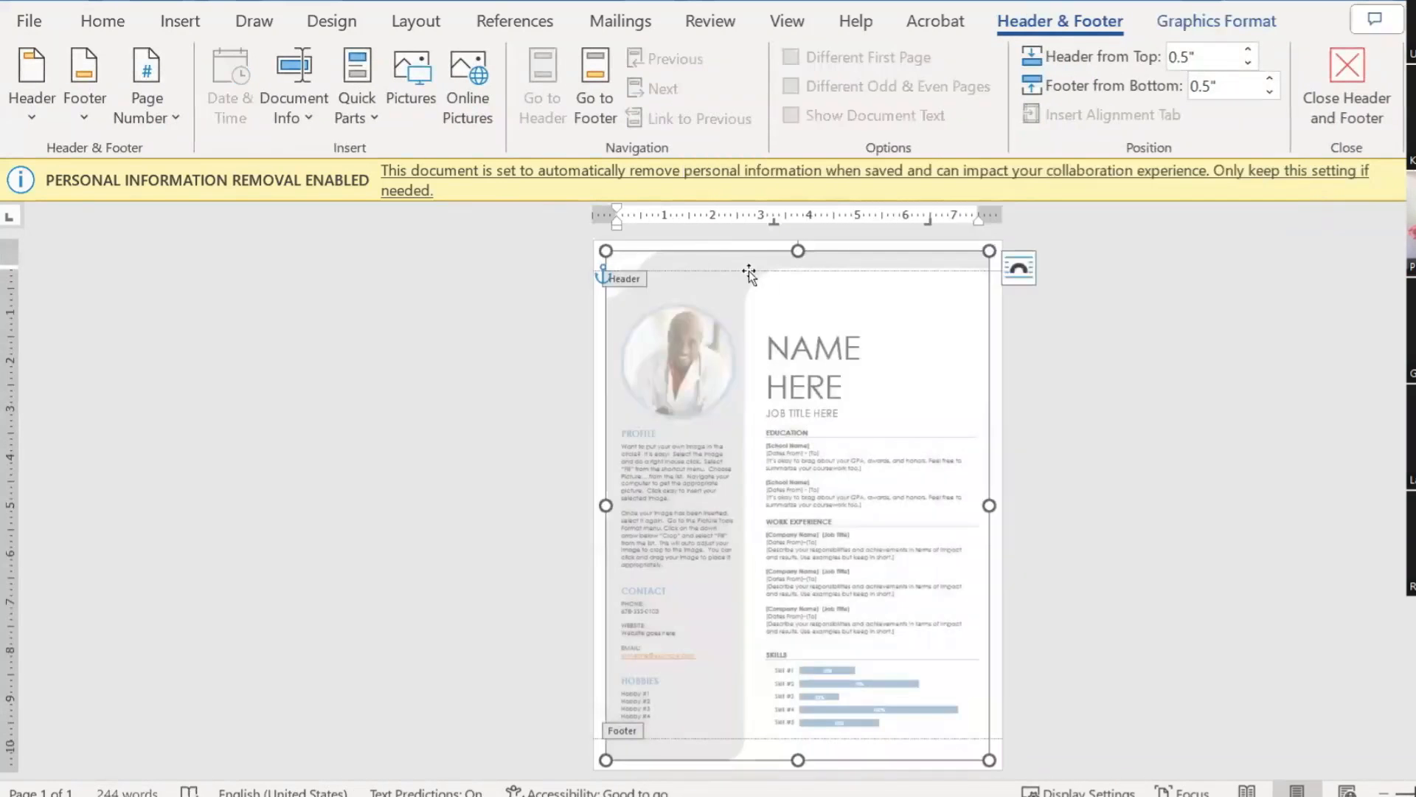
mouse_move(750, 271)
left_mouse_down()
mouse_move(734, 227)
mouse_move(702, 262)
mouse_move(721, 269)
left_mouse_up()
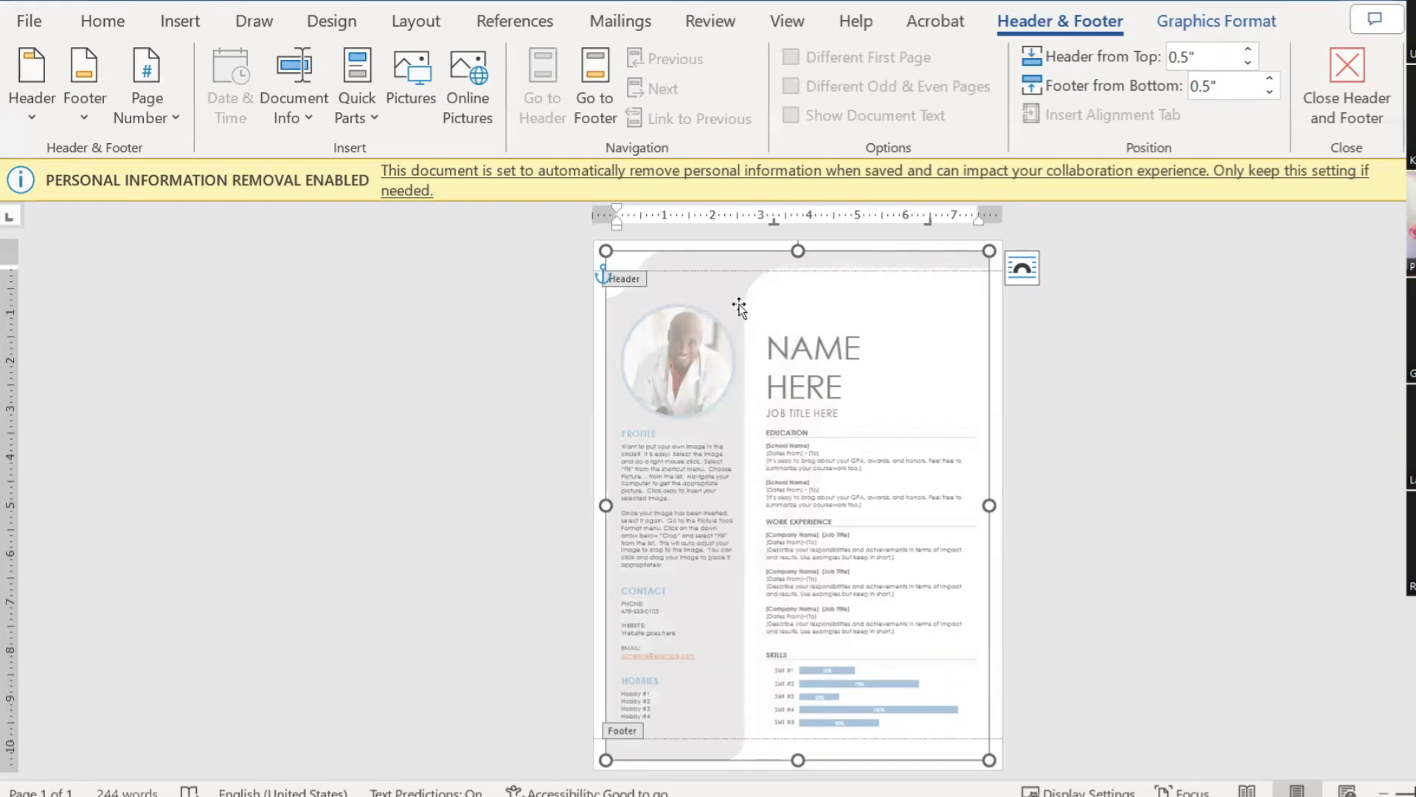
mouse_move(730, 259)
left_mouse_down()
mouse_move(817, 292)
mouse_move(793, 254)
mouse_move(723, 244)
mouse_move(750, 258)
mouse_move(724, 260)
left_mouse_up()
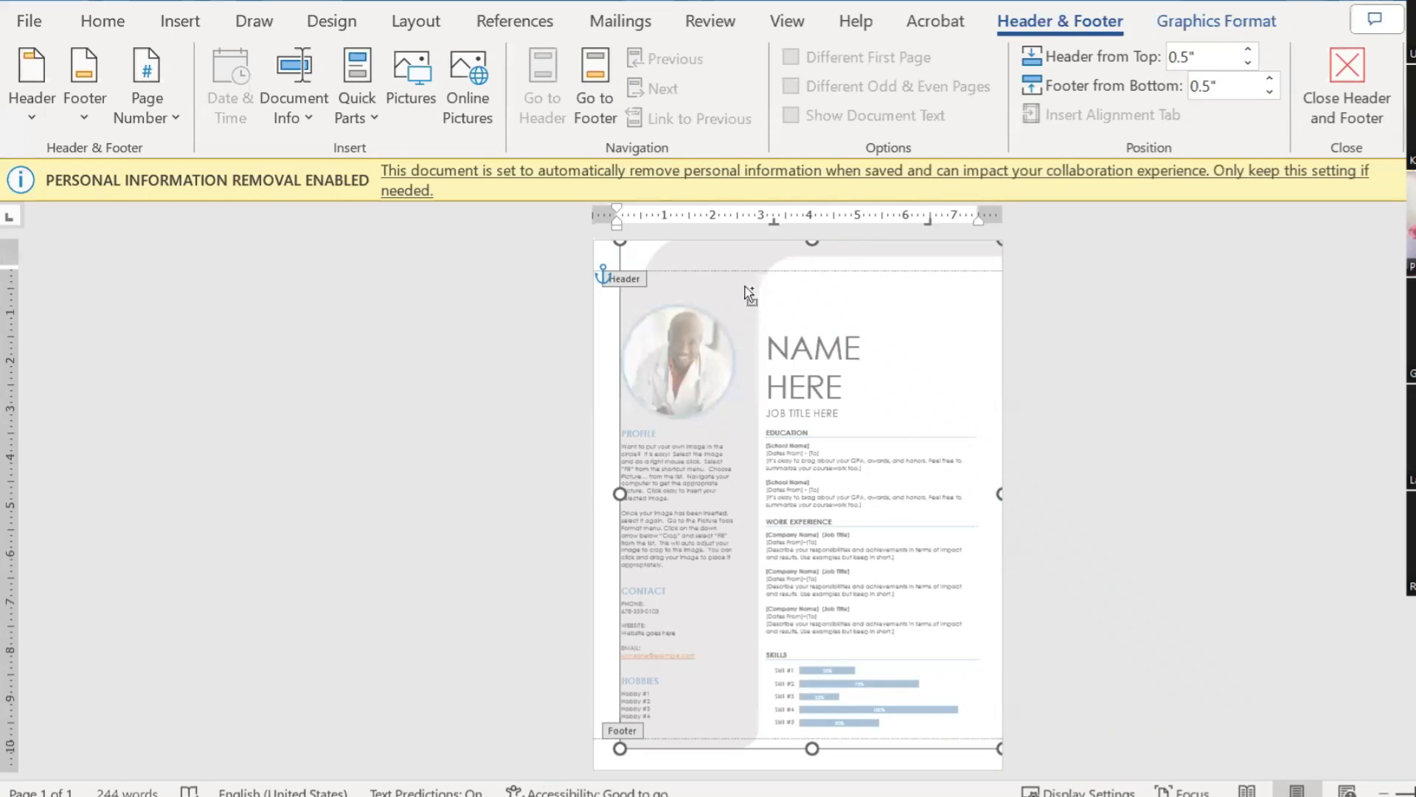
key("Escape")
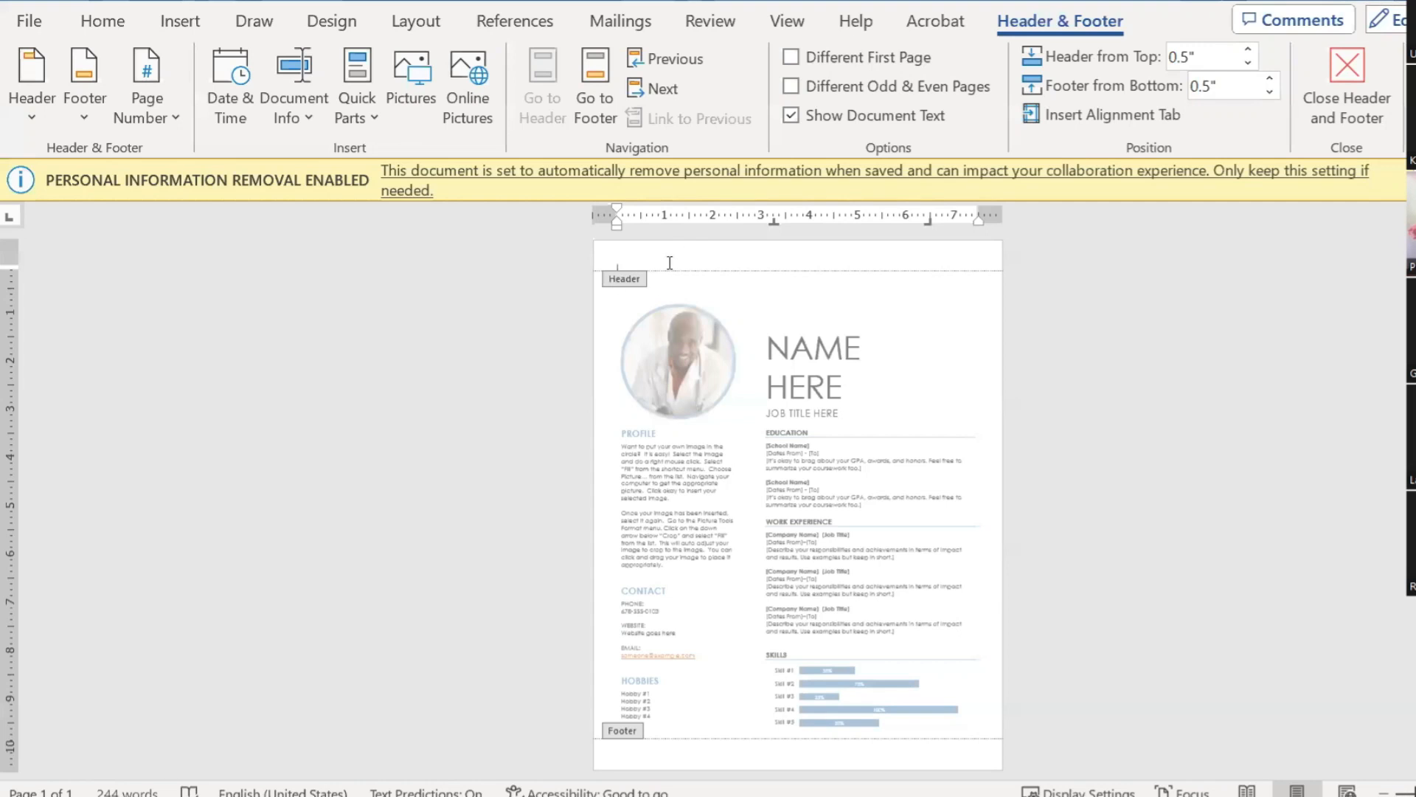
double_click(801, 297)
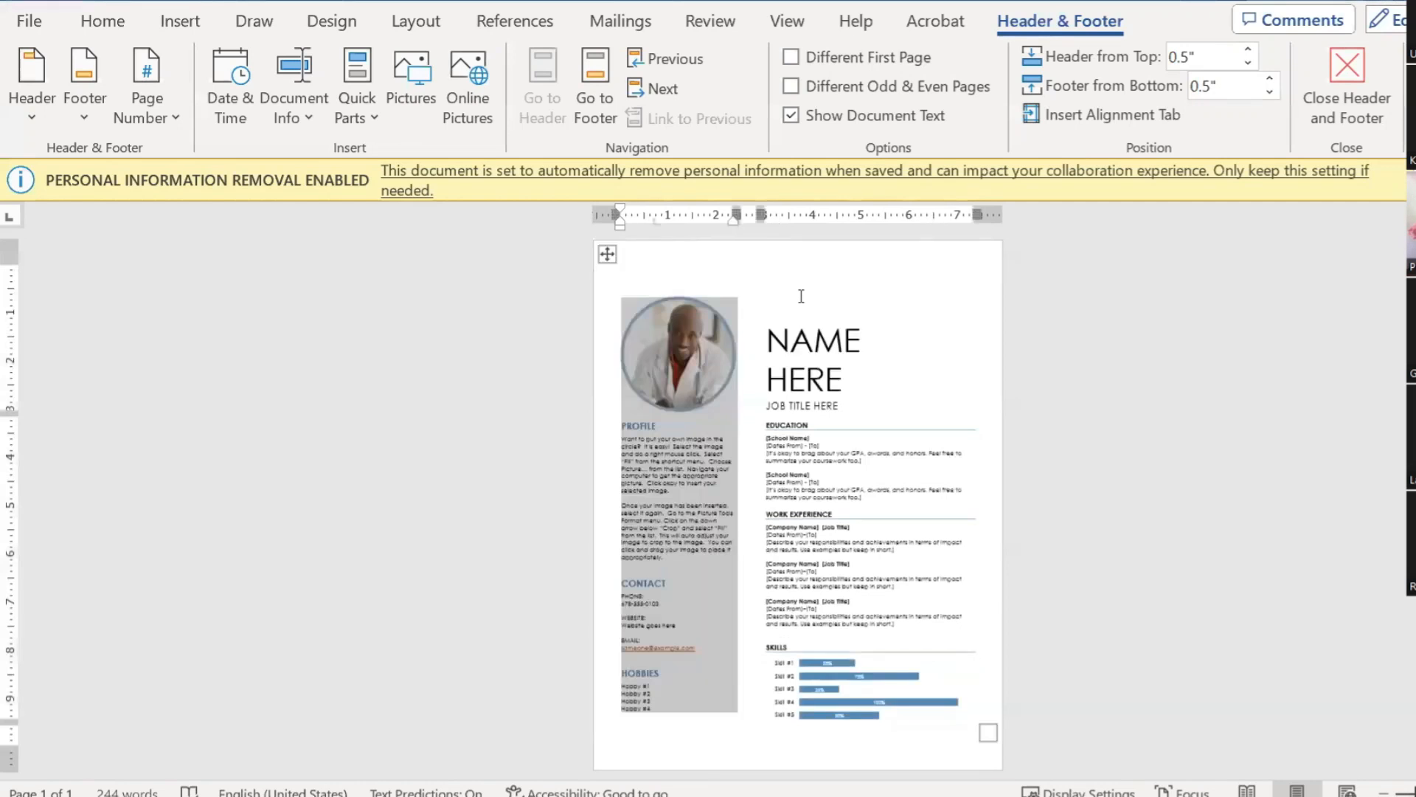
Step: Select, then deselect the circular profile photo in the resume body
left_click(1079, 325)
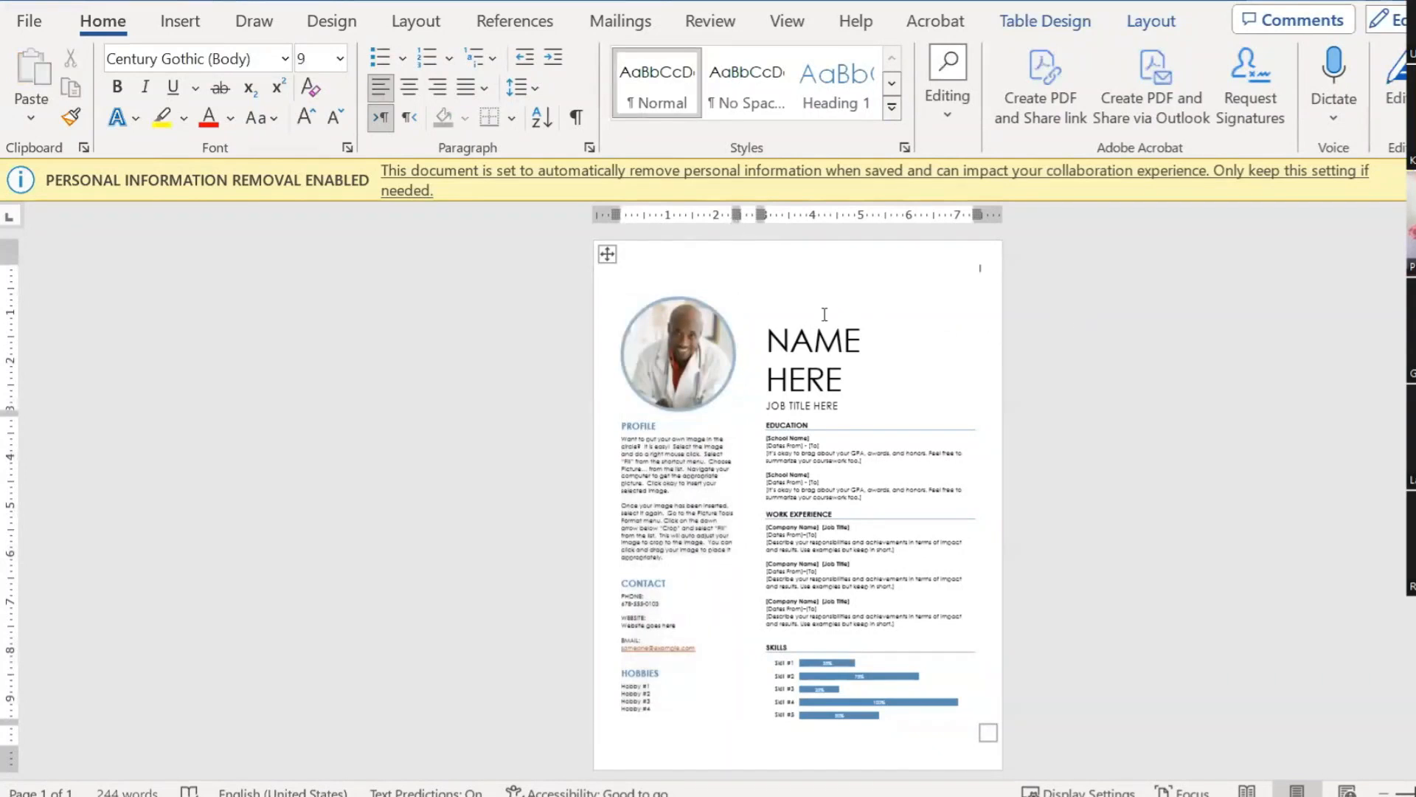
left_click(666, 326)
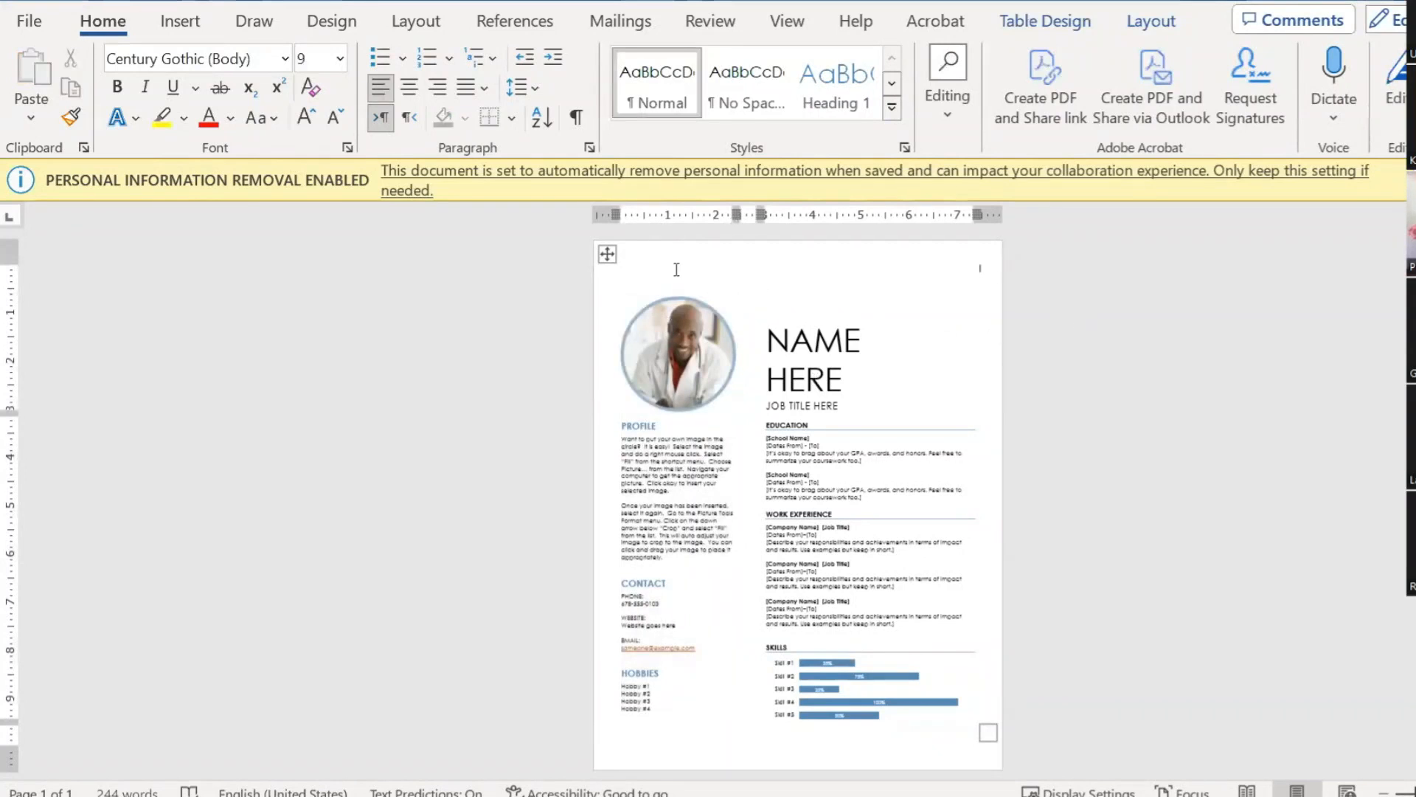
left_click(1059, 438)
scroll(888, 377, "down", 5)
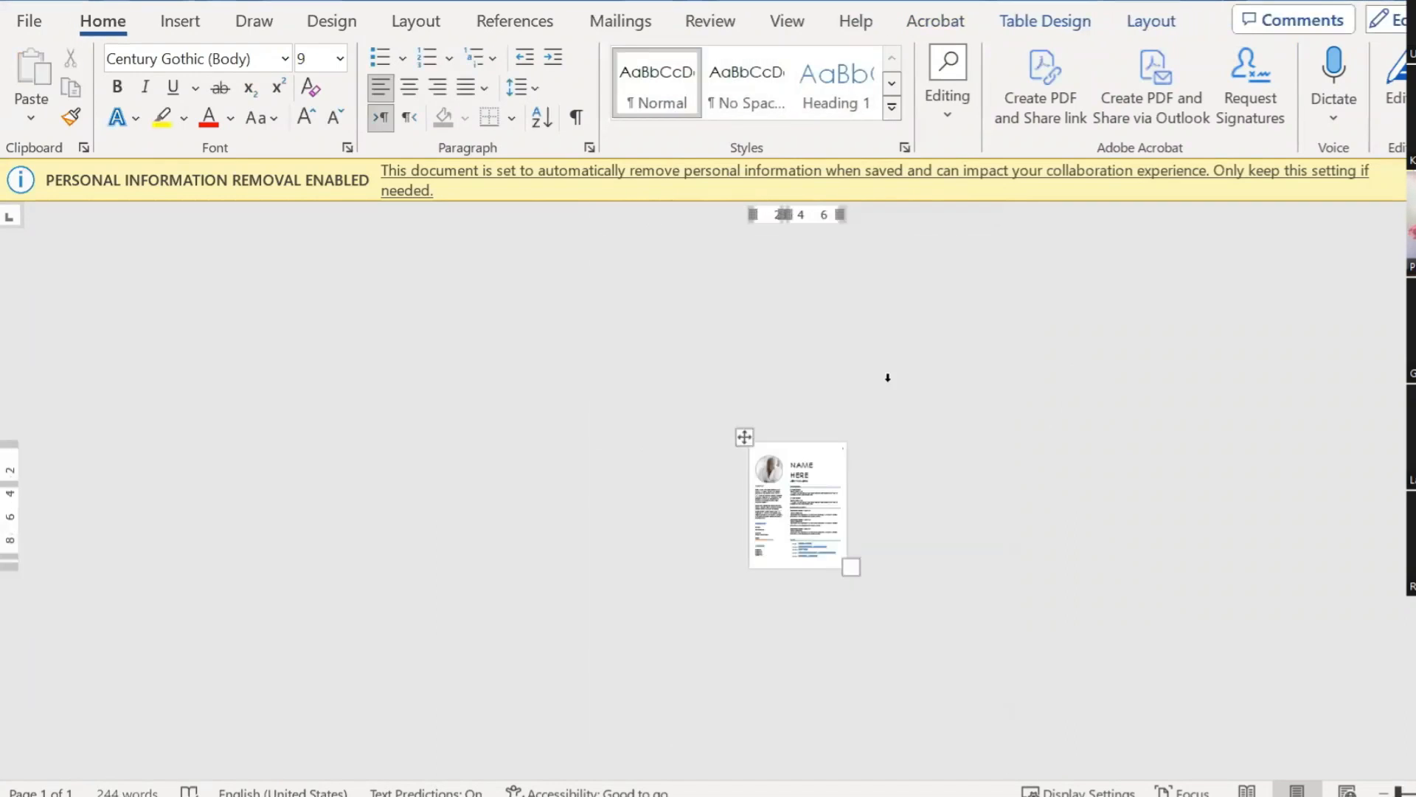
scroll(906, 371, "up", 5)
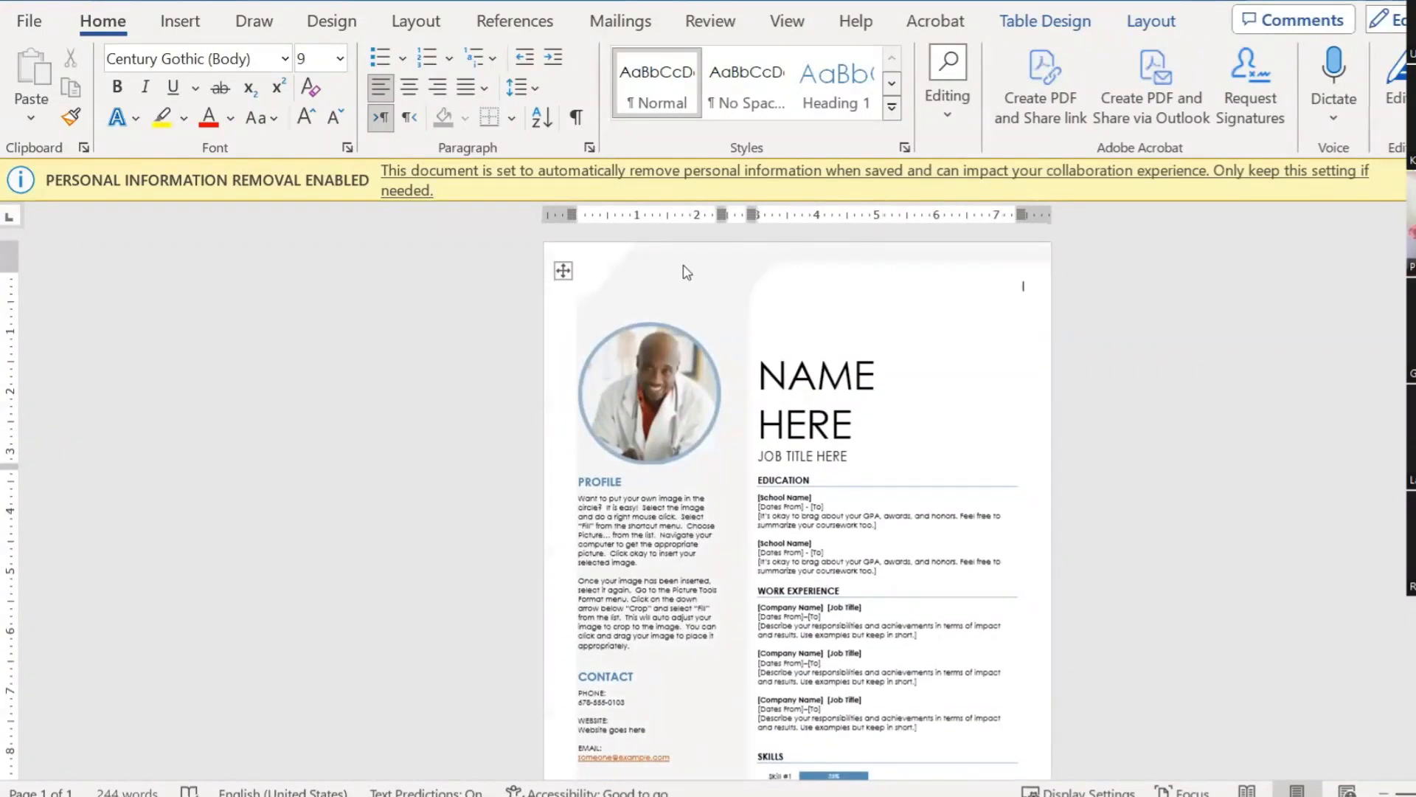
Step: Reopen the header and select its faded background graphic for copying
double_click(683, 268)
left_click_drag(704, 279, 666, 267)
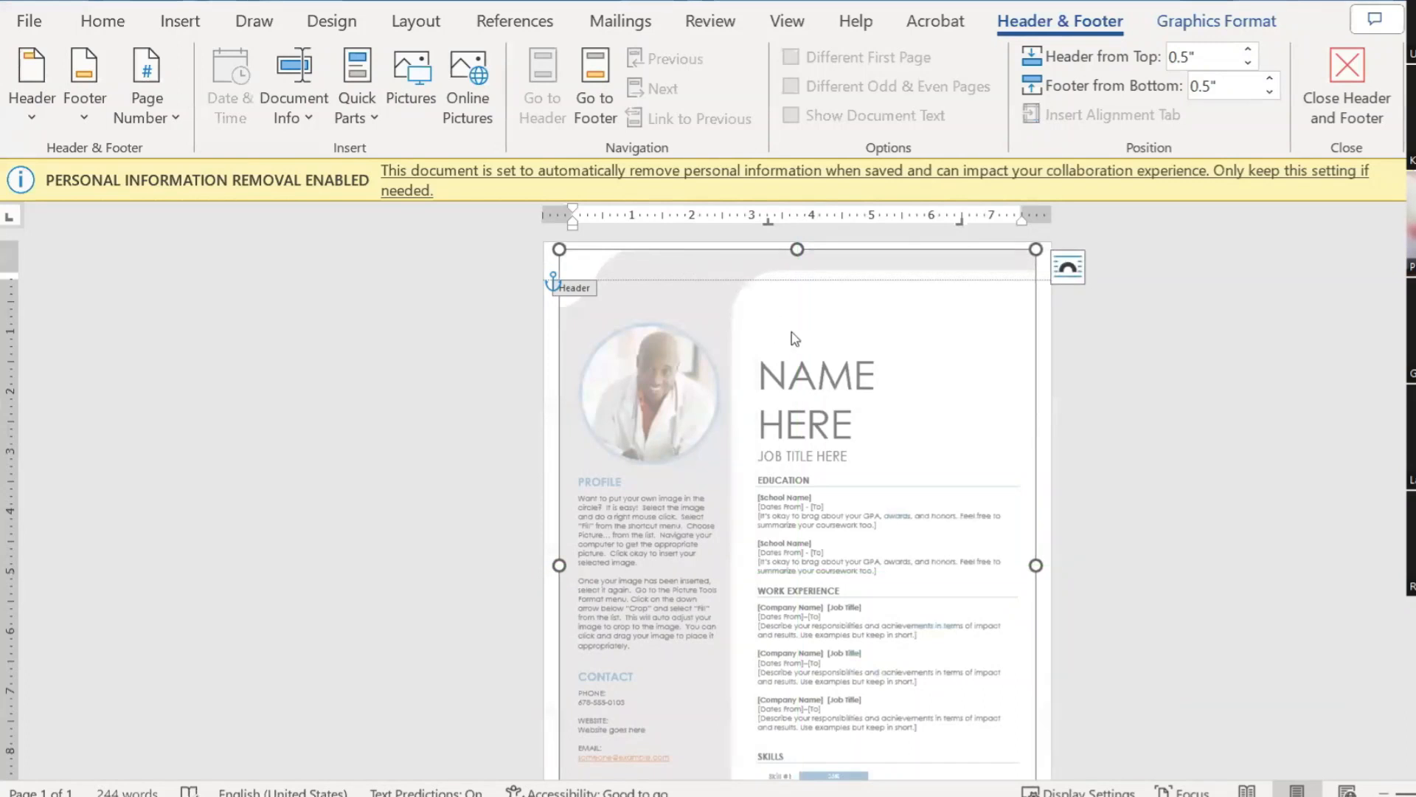
mouse_move(695, 276)
left_mouse_down()
mouse_move(835, 386)
mouse_move(870, 393)
mouse_move(674, 306)
mouse_move(692, 260)
mouse_move(686, 272)
left_mouse_up()
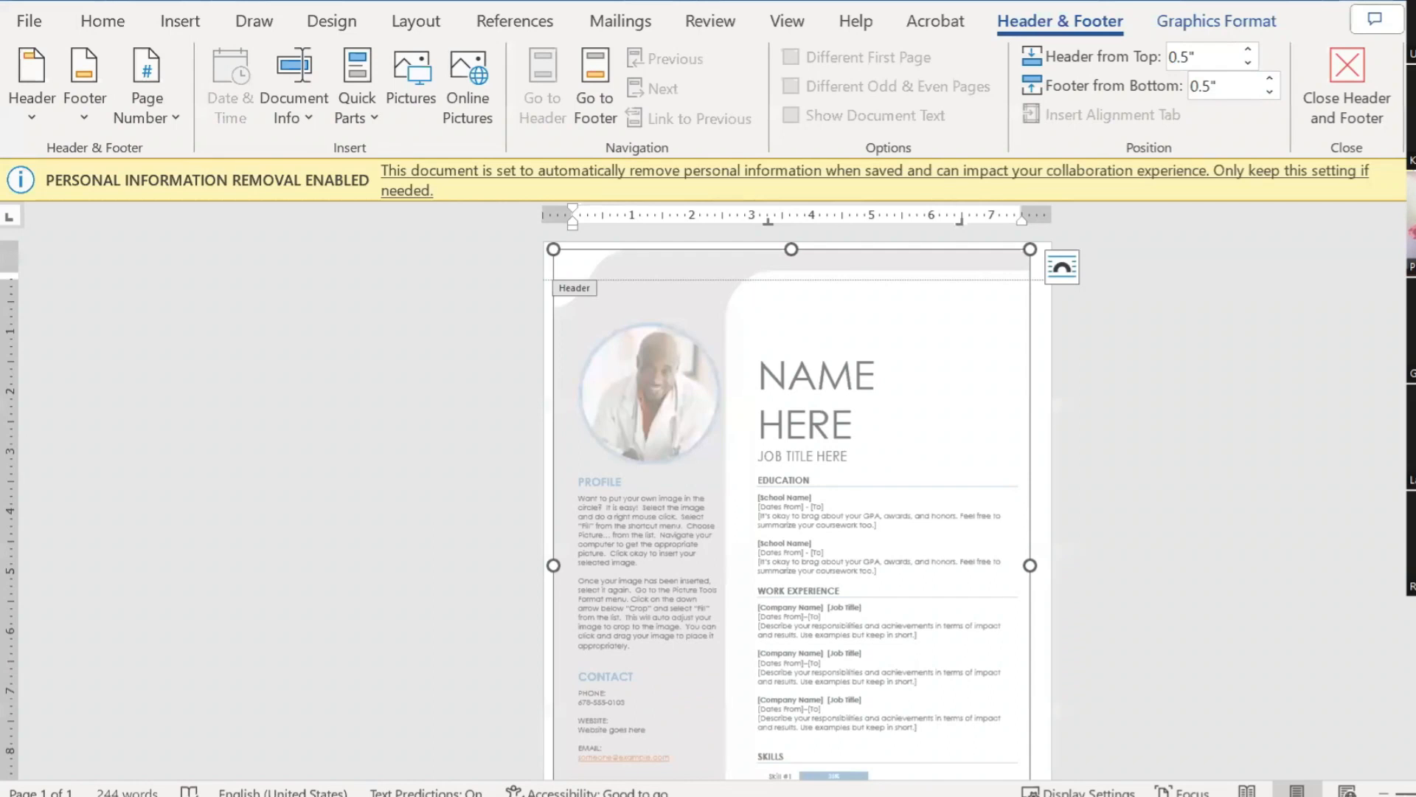
Step: In maximized PowerPoint, replace both title placeholders with the pasted header graphic, moved past the left edge
key("alt+Tab")
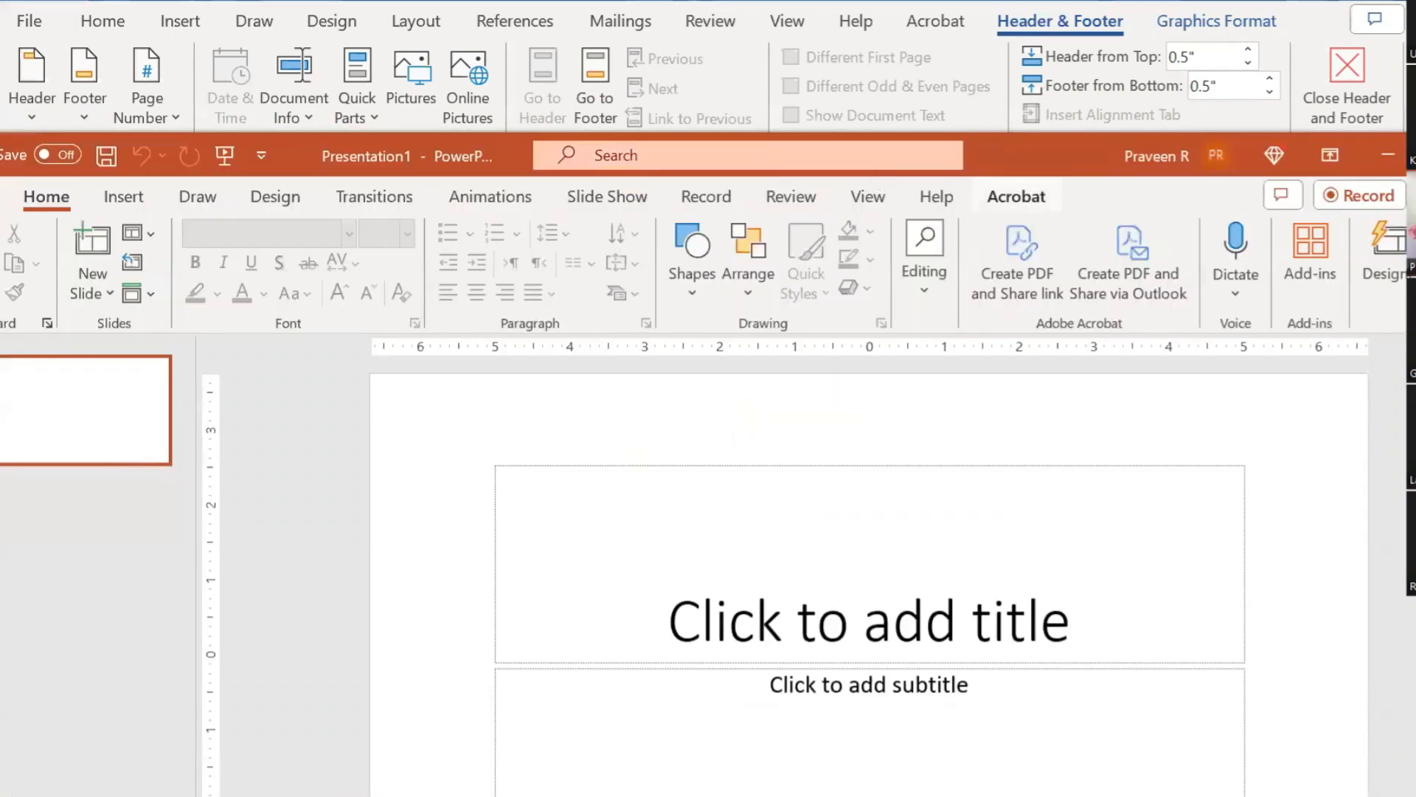
left_click(1414, 156)
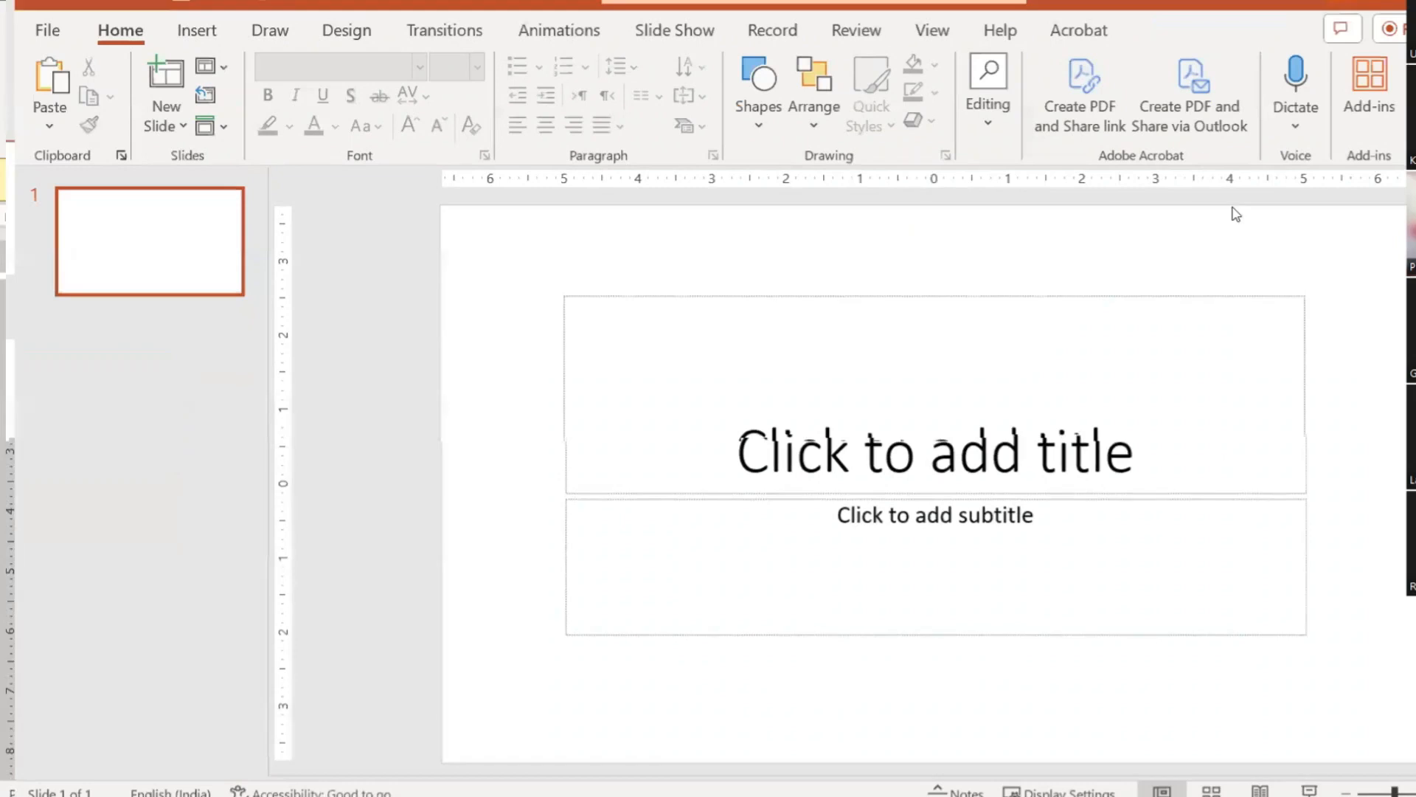
scroll(614, 380, "down", 5)
left_click_drag(717, 315, 1401, 767)
key("Delete")
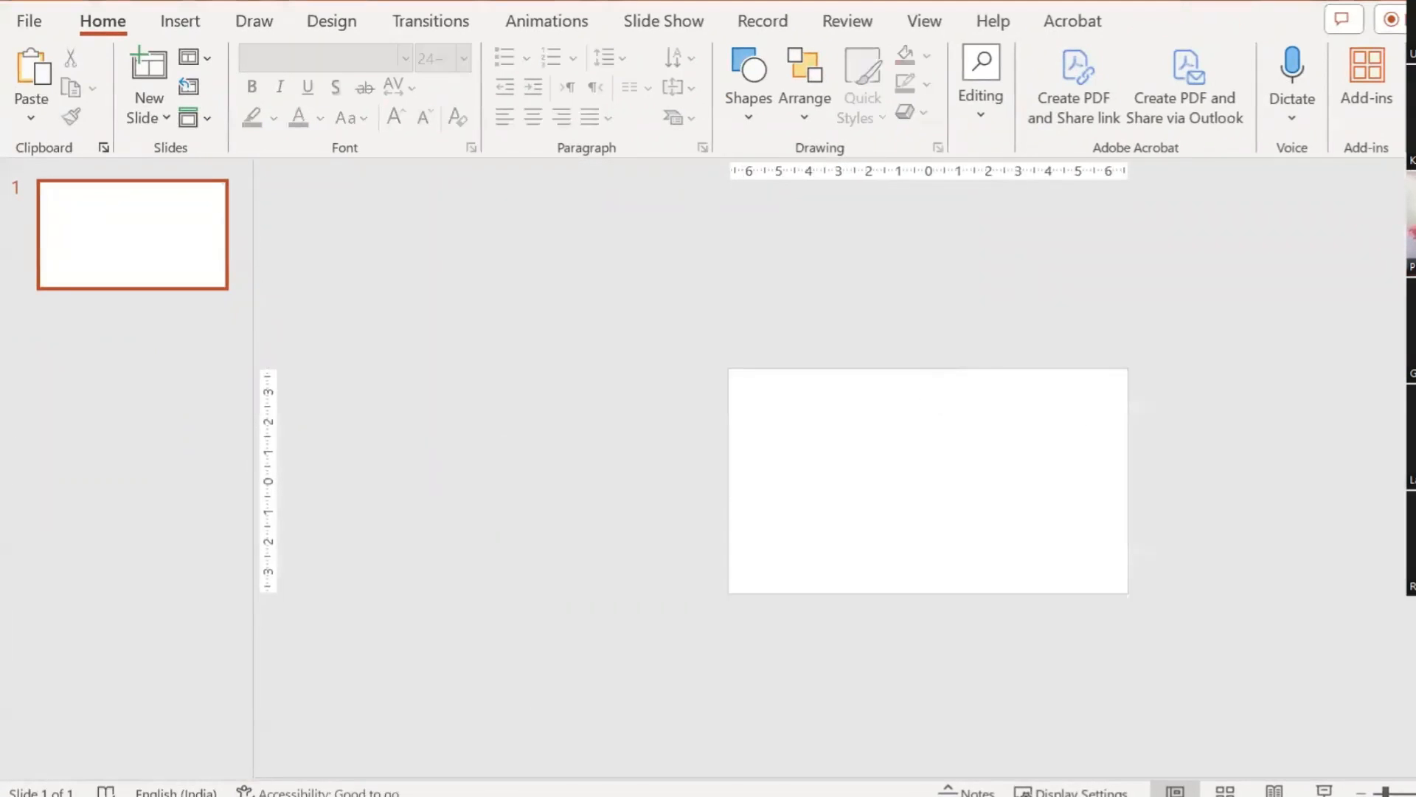
key("ctrl+v")
left_click_drag(872, 435, 603, 420)
Step: Fill the pasted header graphic with solid orange
scroll(887, 491, "up", 2)
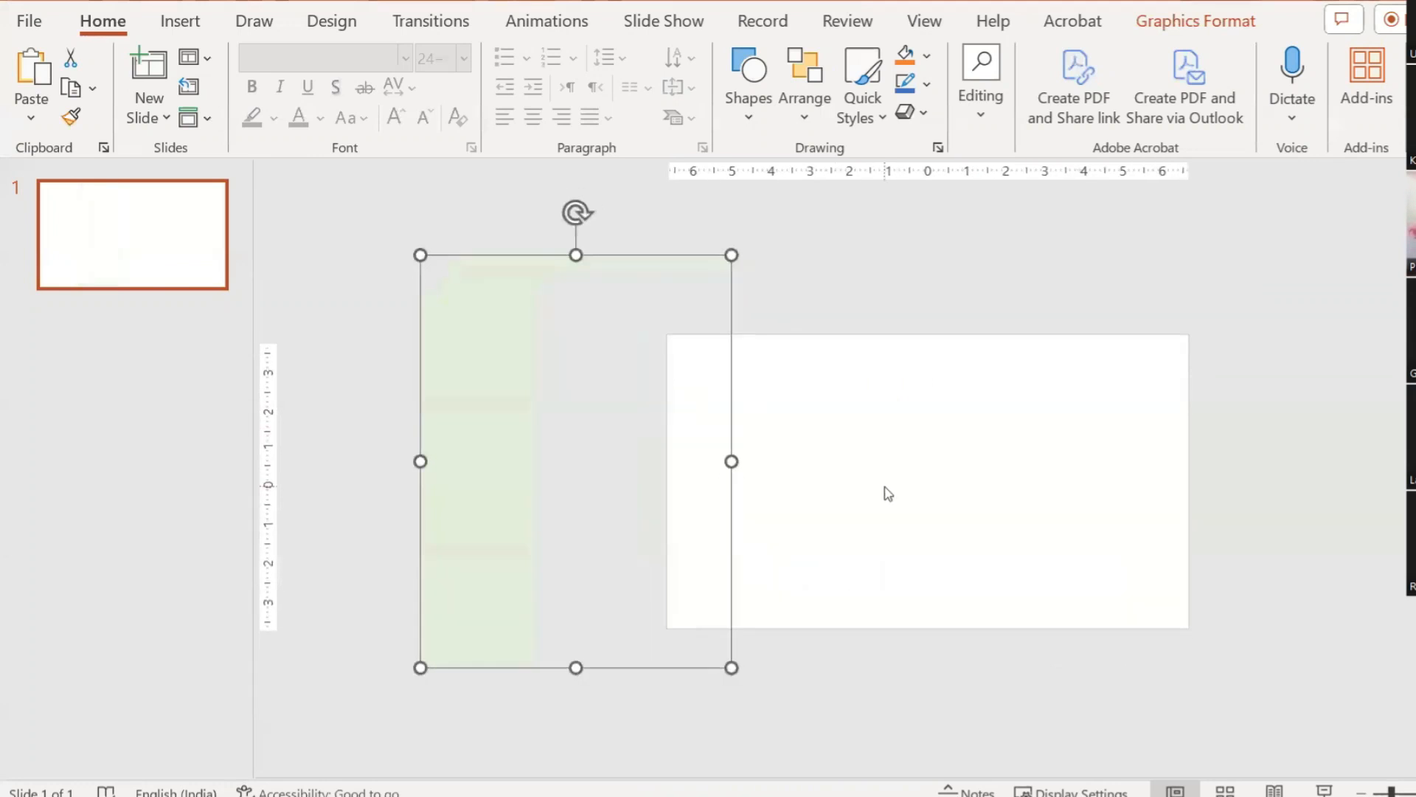
left_click(917, 272)
left_click(536, 353)
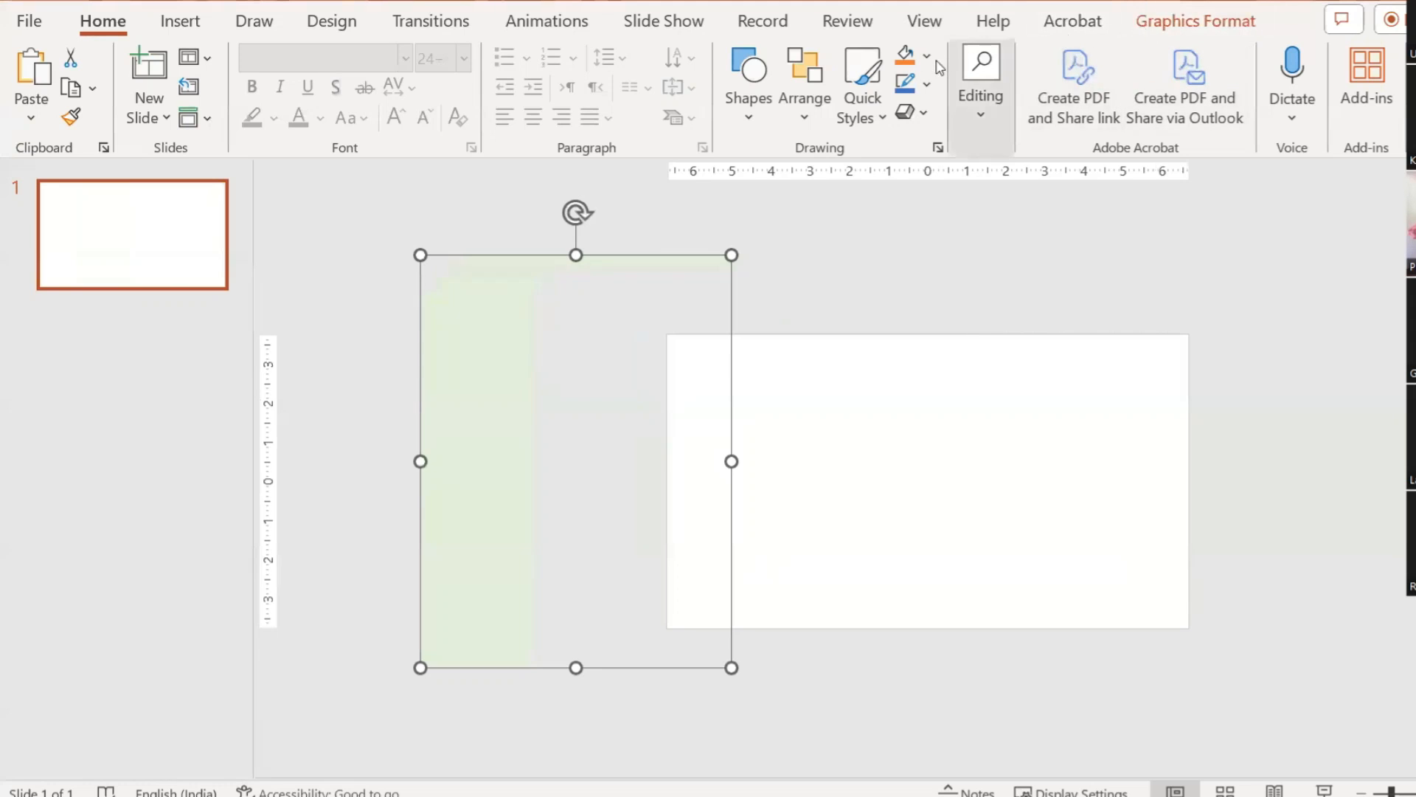
left_click(906, 56)
left_click(878, 247)
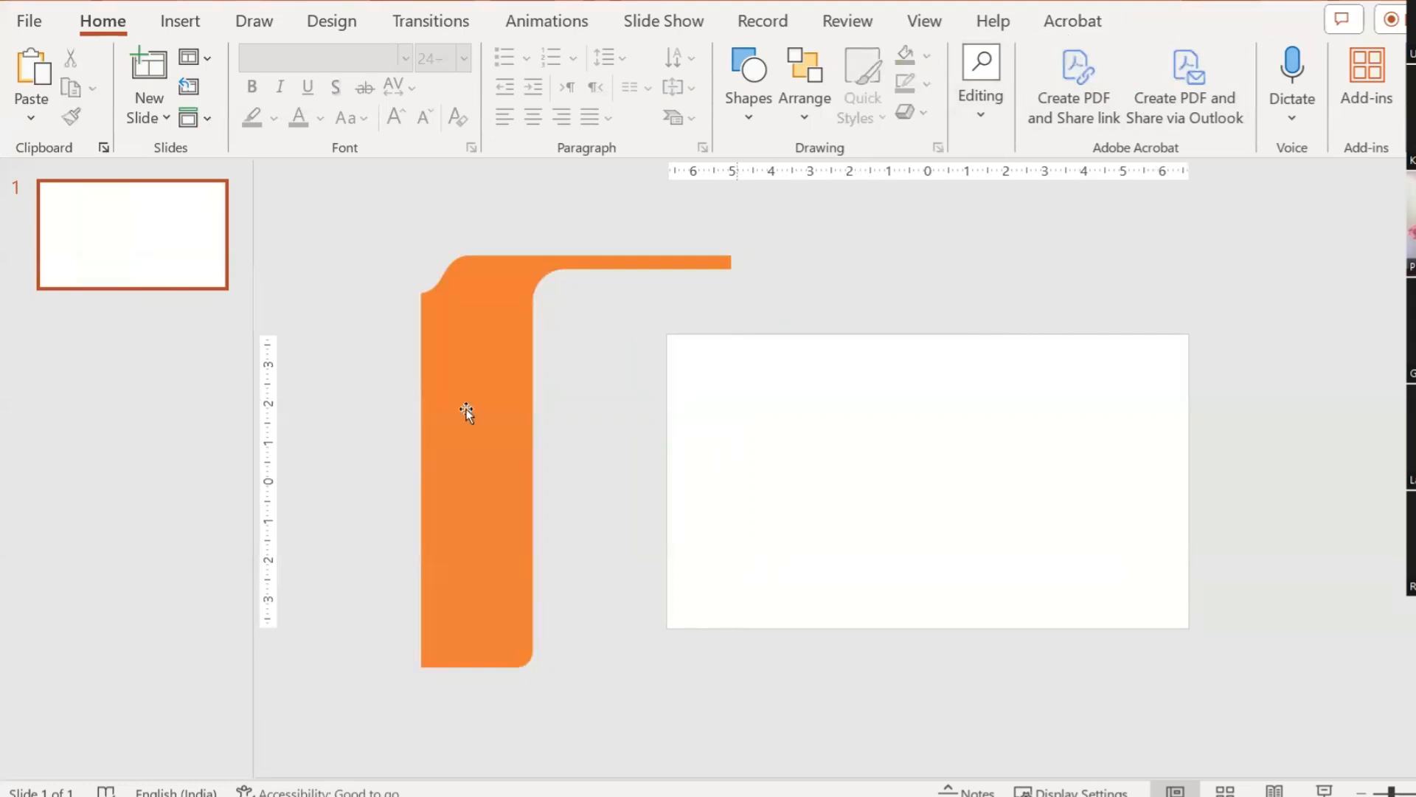
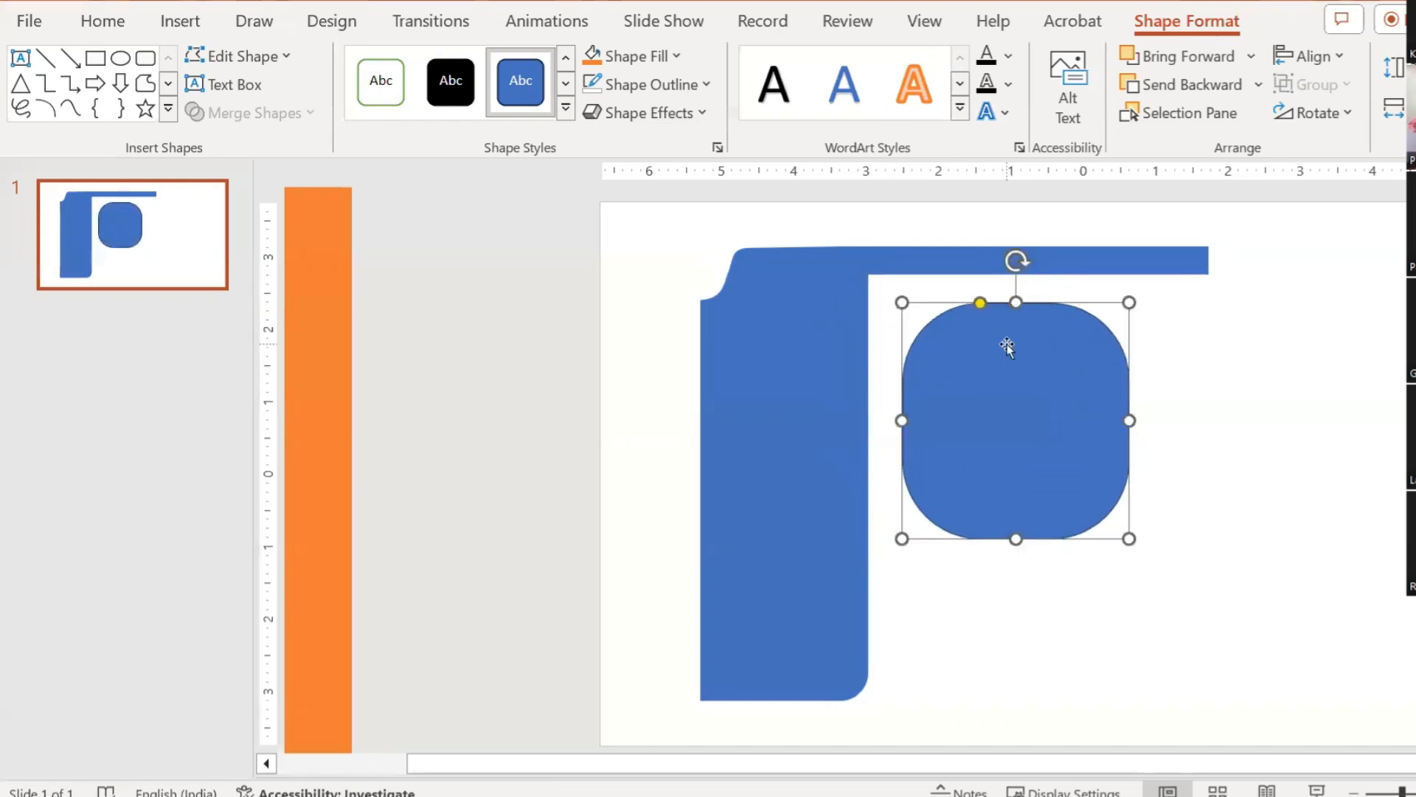
Step: Delete the rounded square and zoom in on the selected blue L-shaped frame
key("Delete")
left_click(859, 293)
scroll(1008, 361, "up", 5)
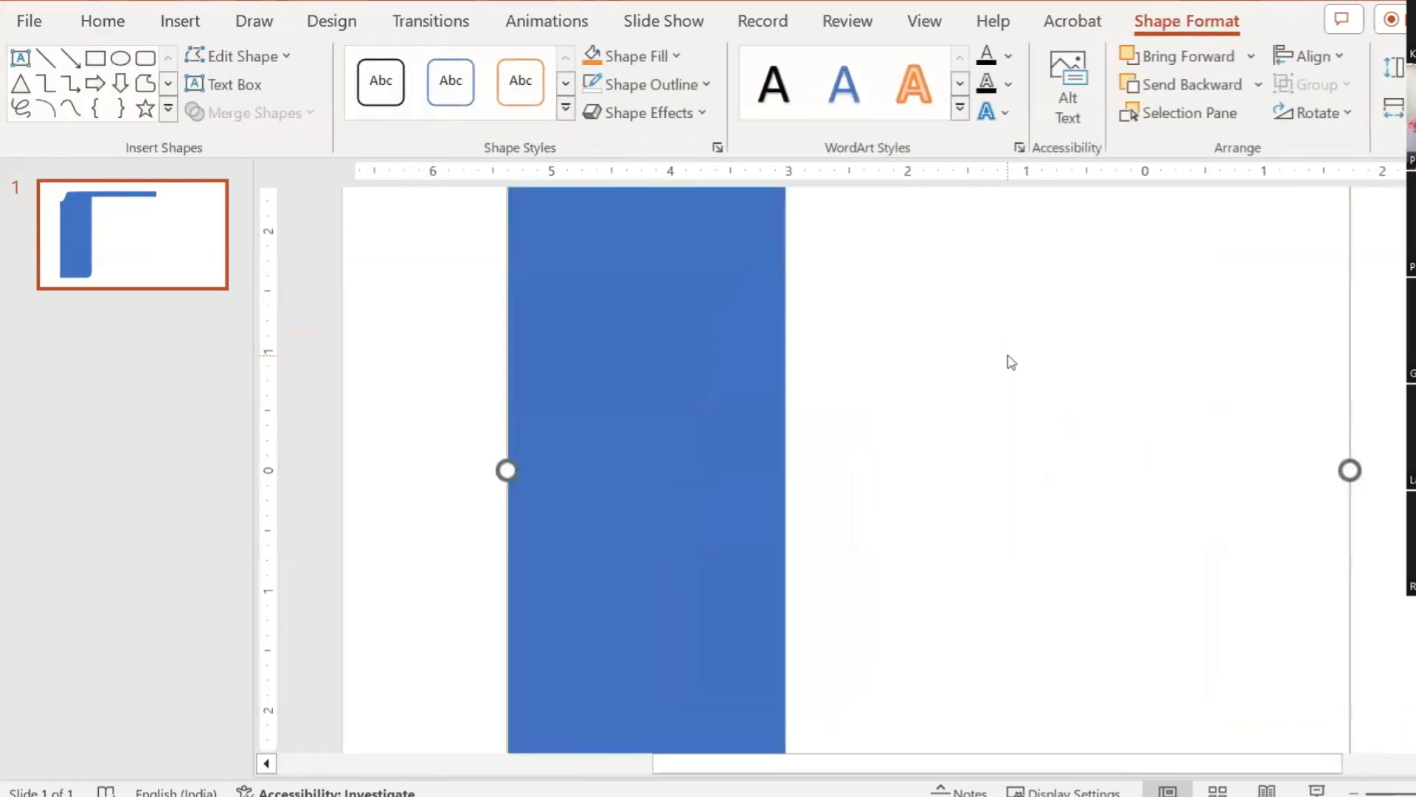
scroll(1012, 369, "up", 4)
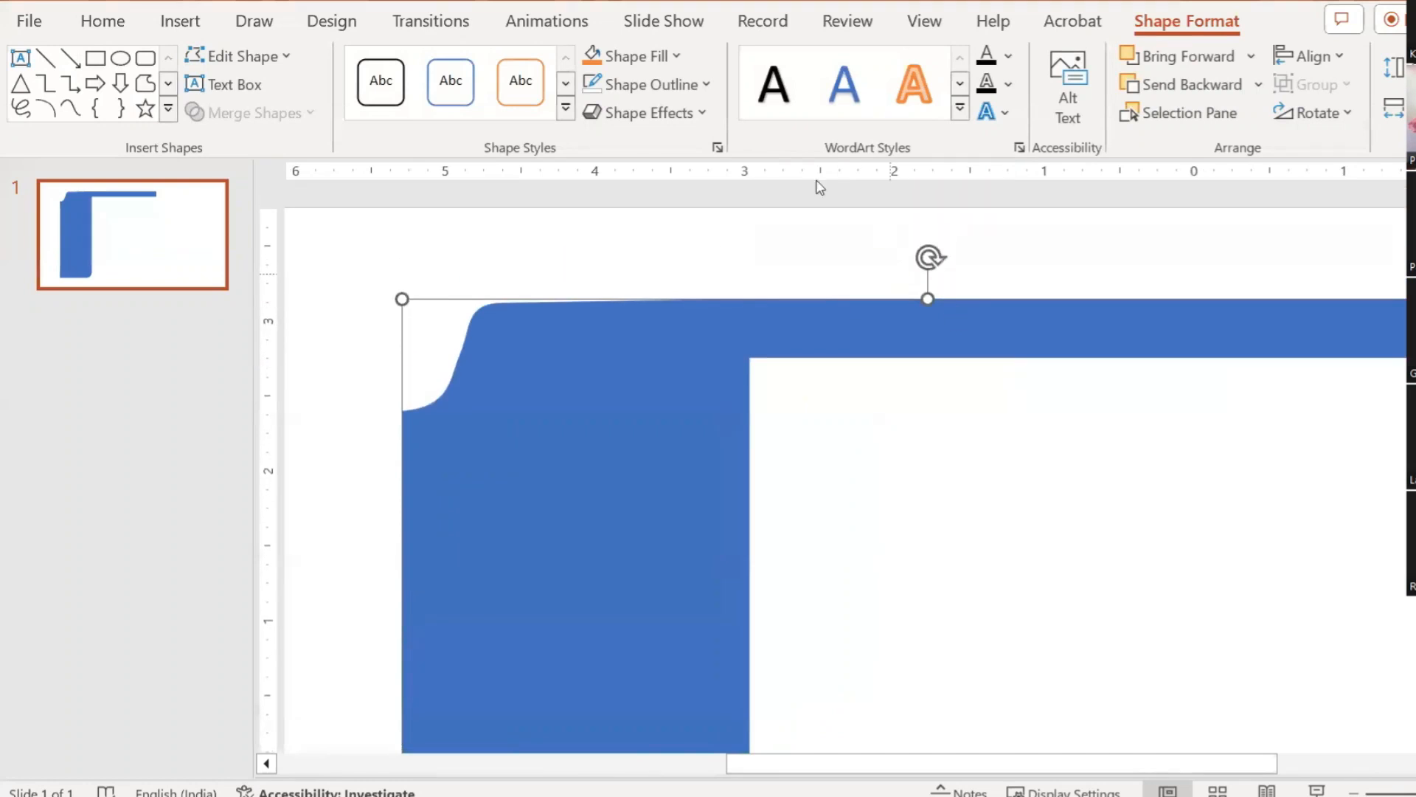
left_click(250, 55)
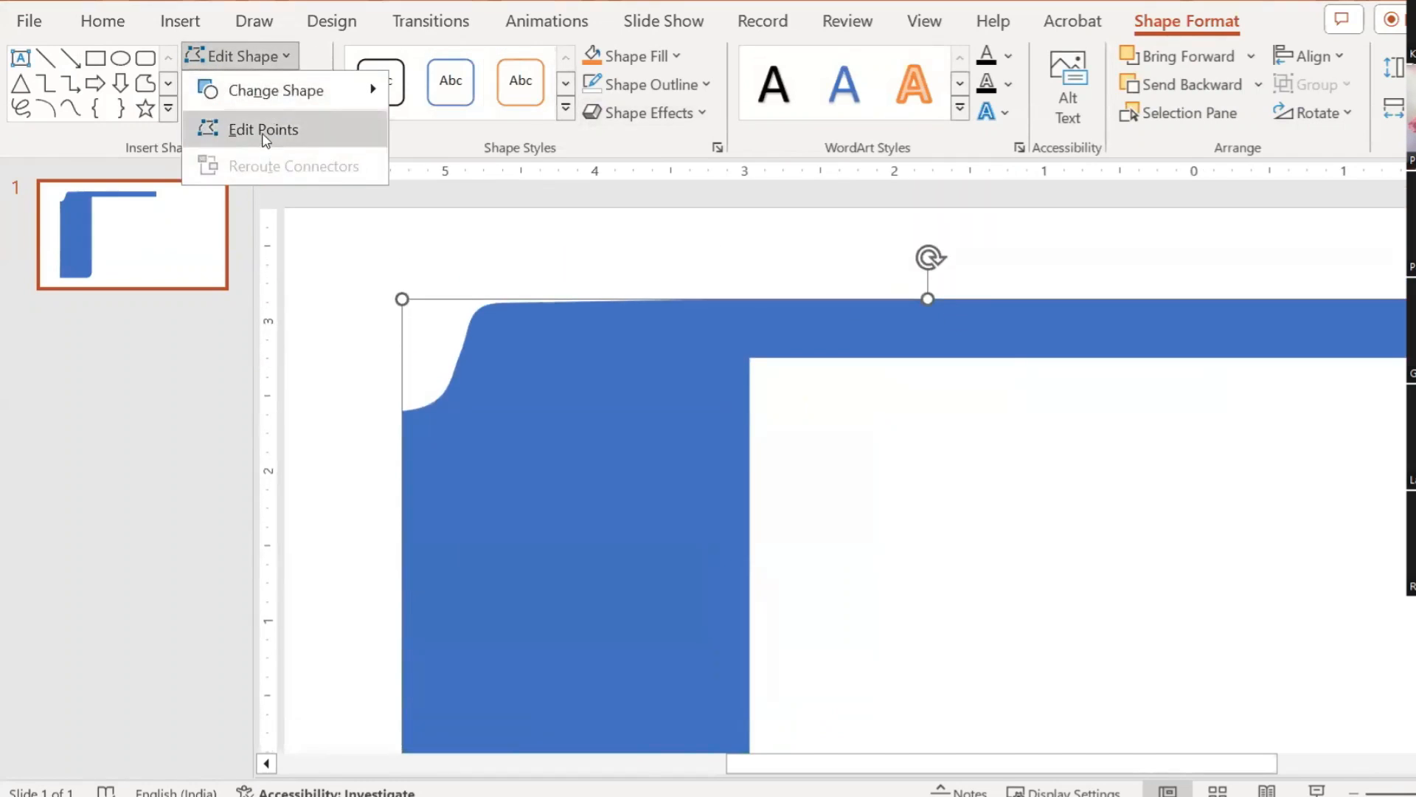
Step: Add new points on the frame's inner vertical and inner top edges
left_click(264, 137)
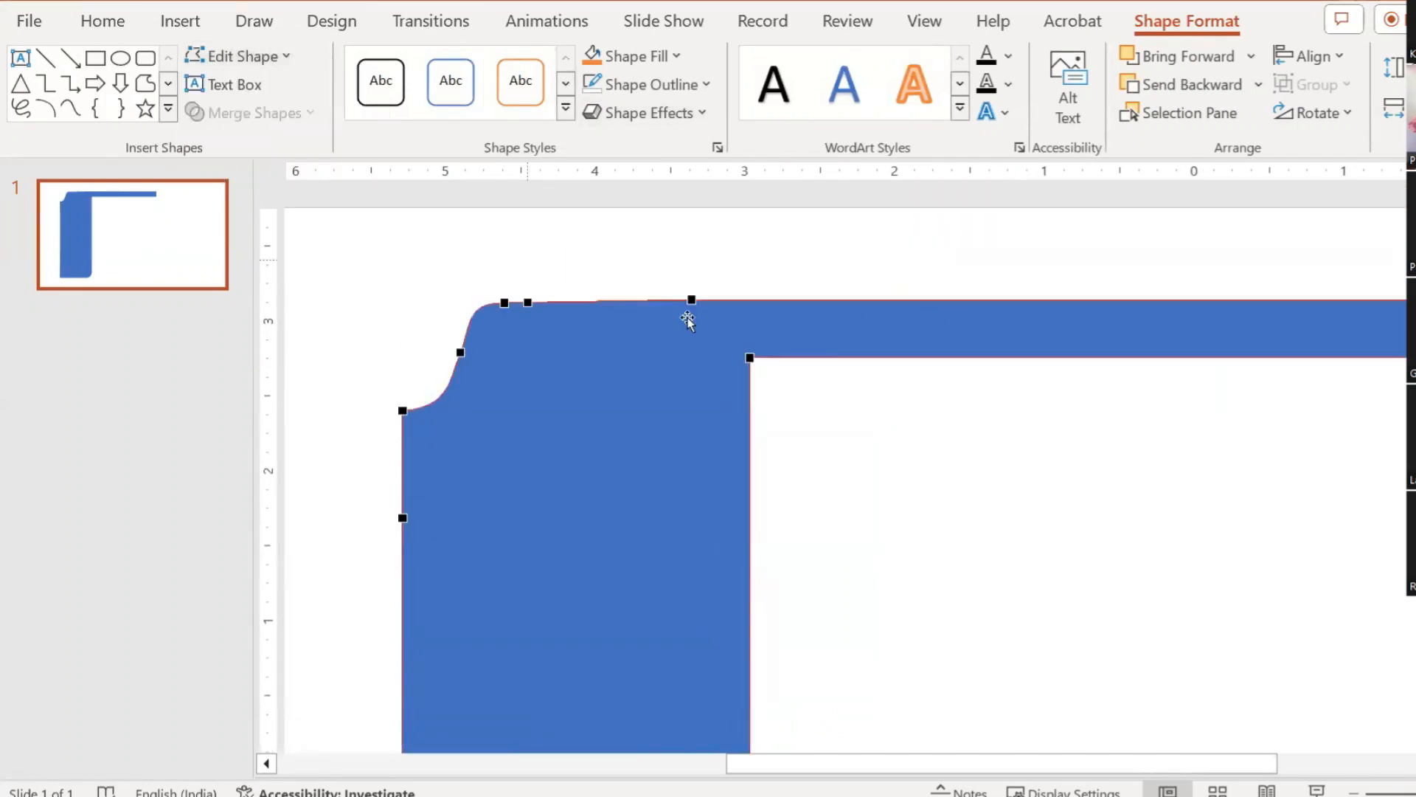
right_click(748, 435)
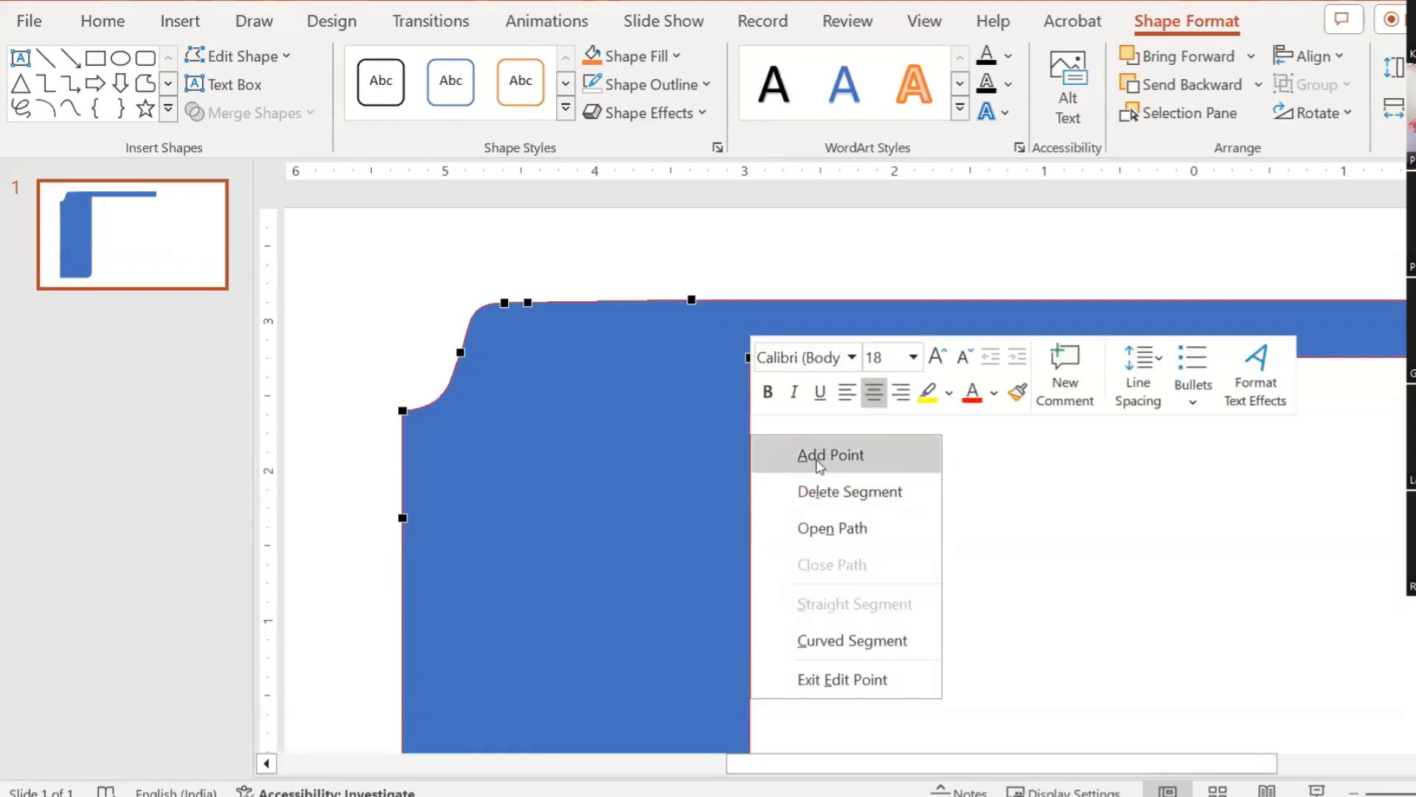
left_click(819, 456)
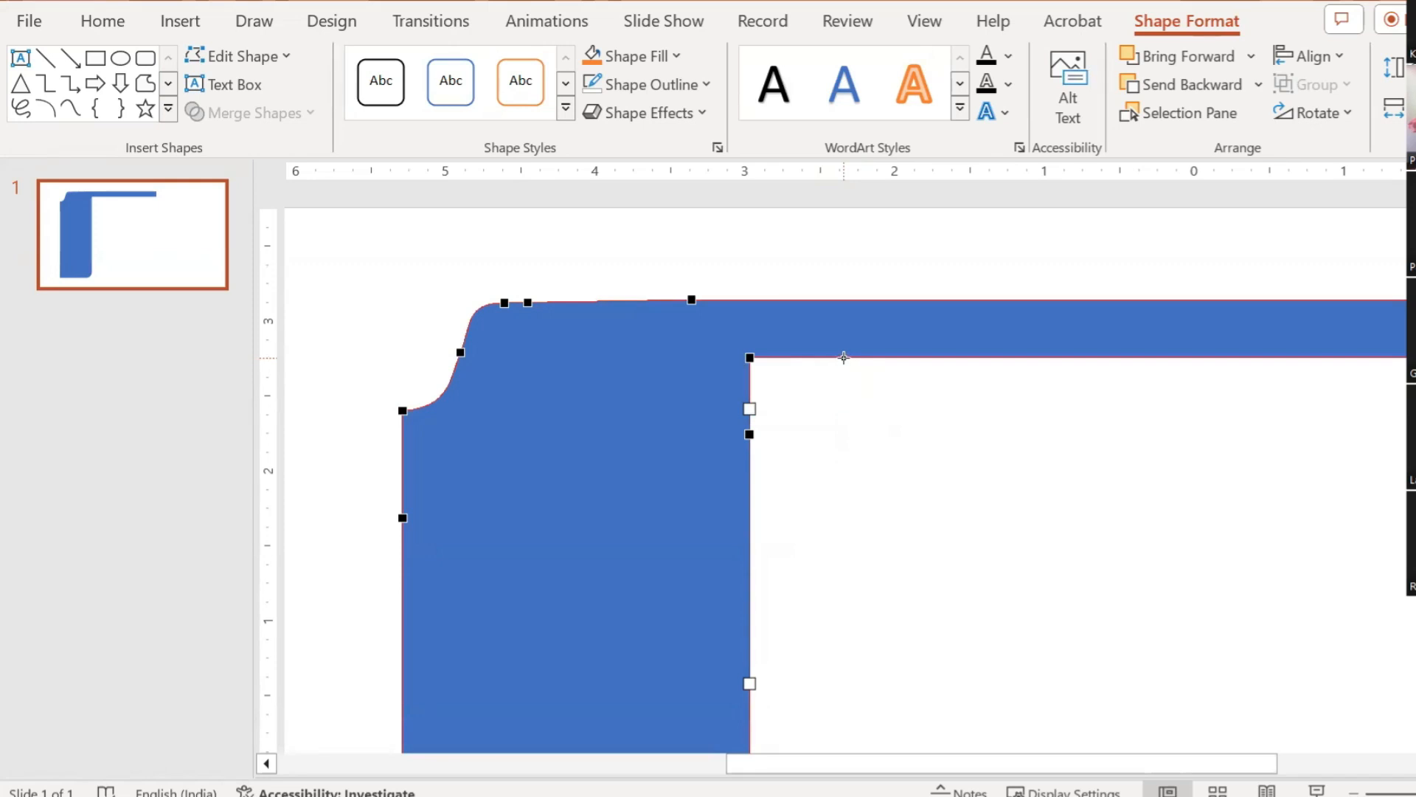
right_click(844, 356)
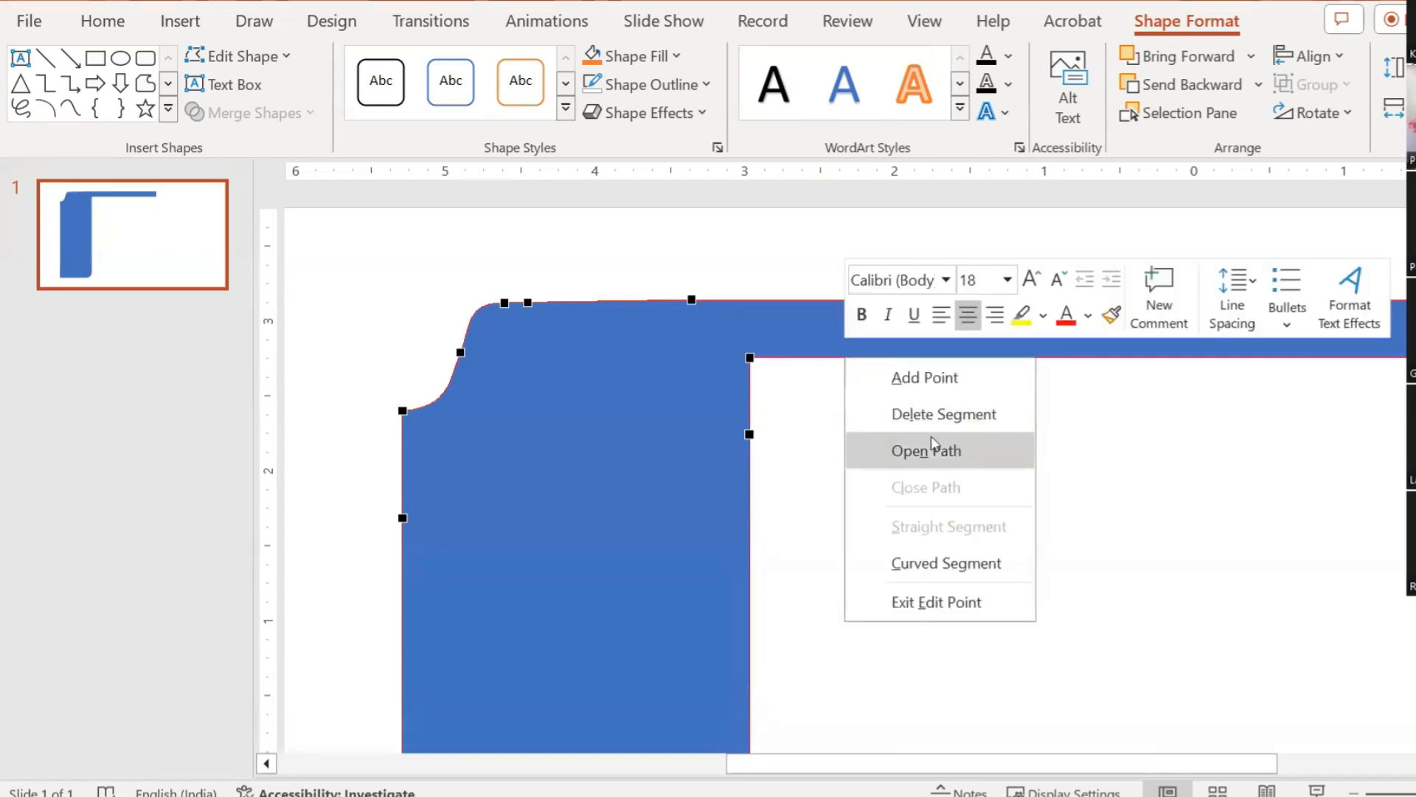
left_click(922, 380)
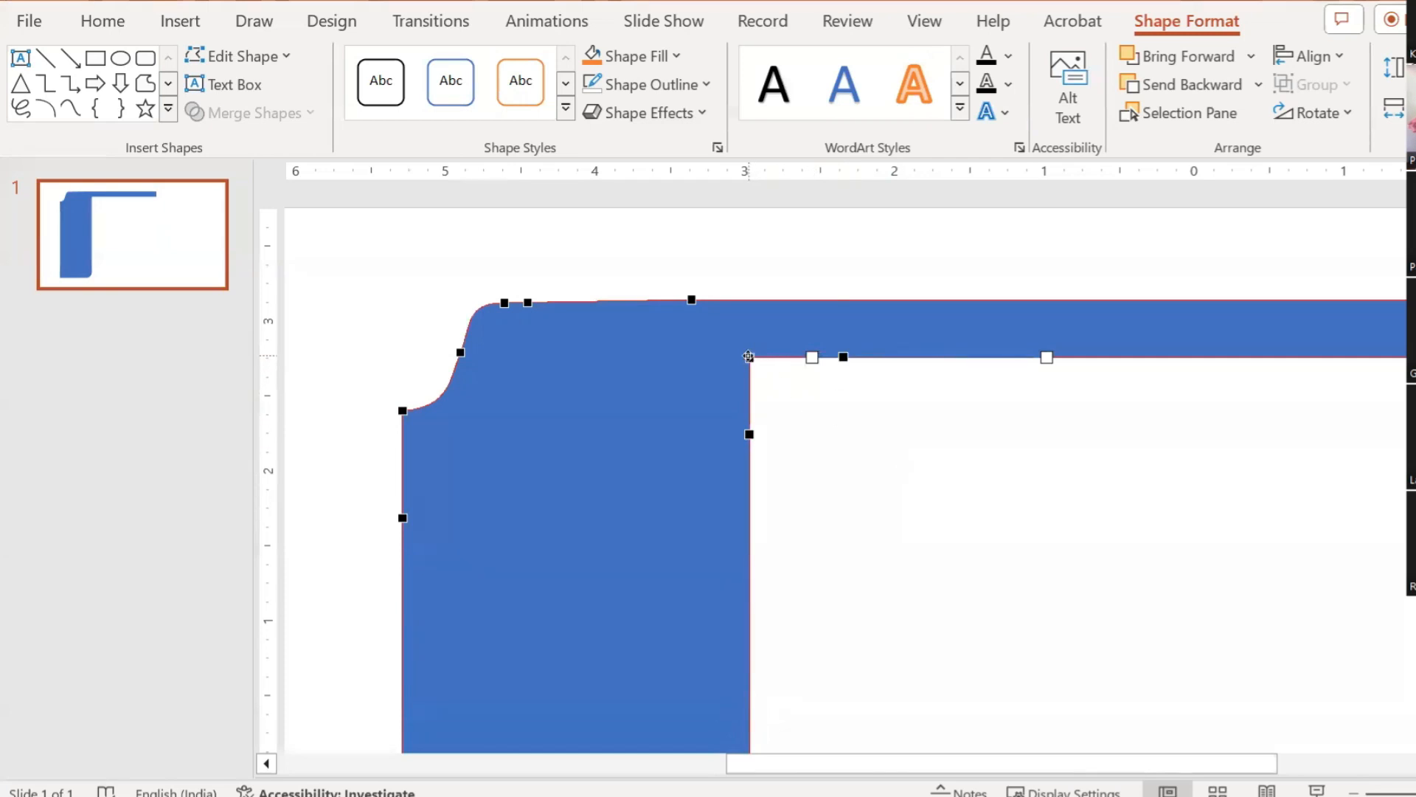
Step: Make the inner corner point smooth and bend it into a curve
right_click(748, 357)
left_click(835, 518)
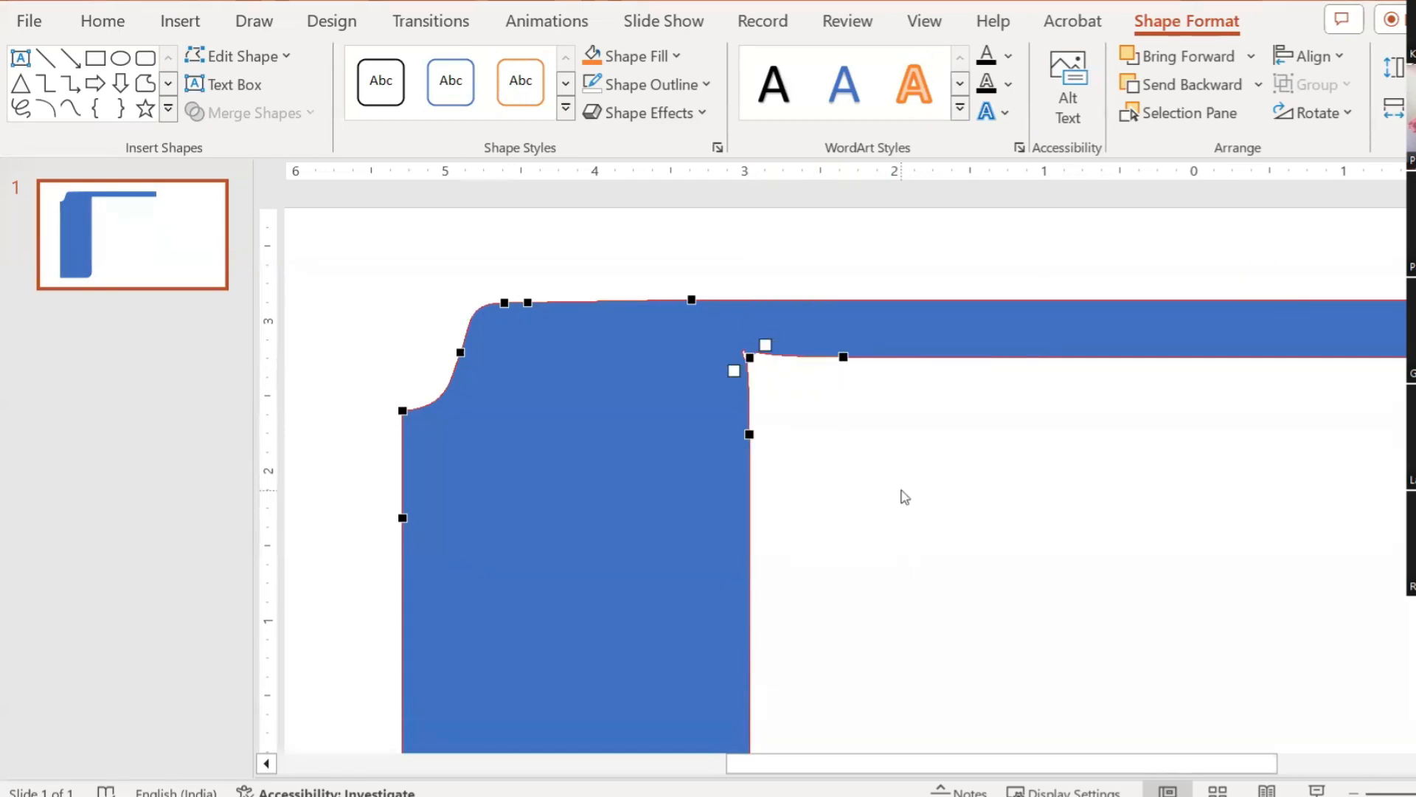
left_click_drag(765, 342, 815, 336)
left_click_drag(823, 346, 855, 338)
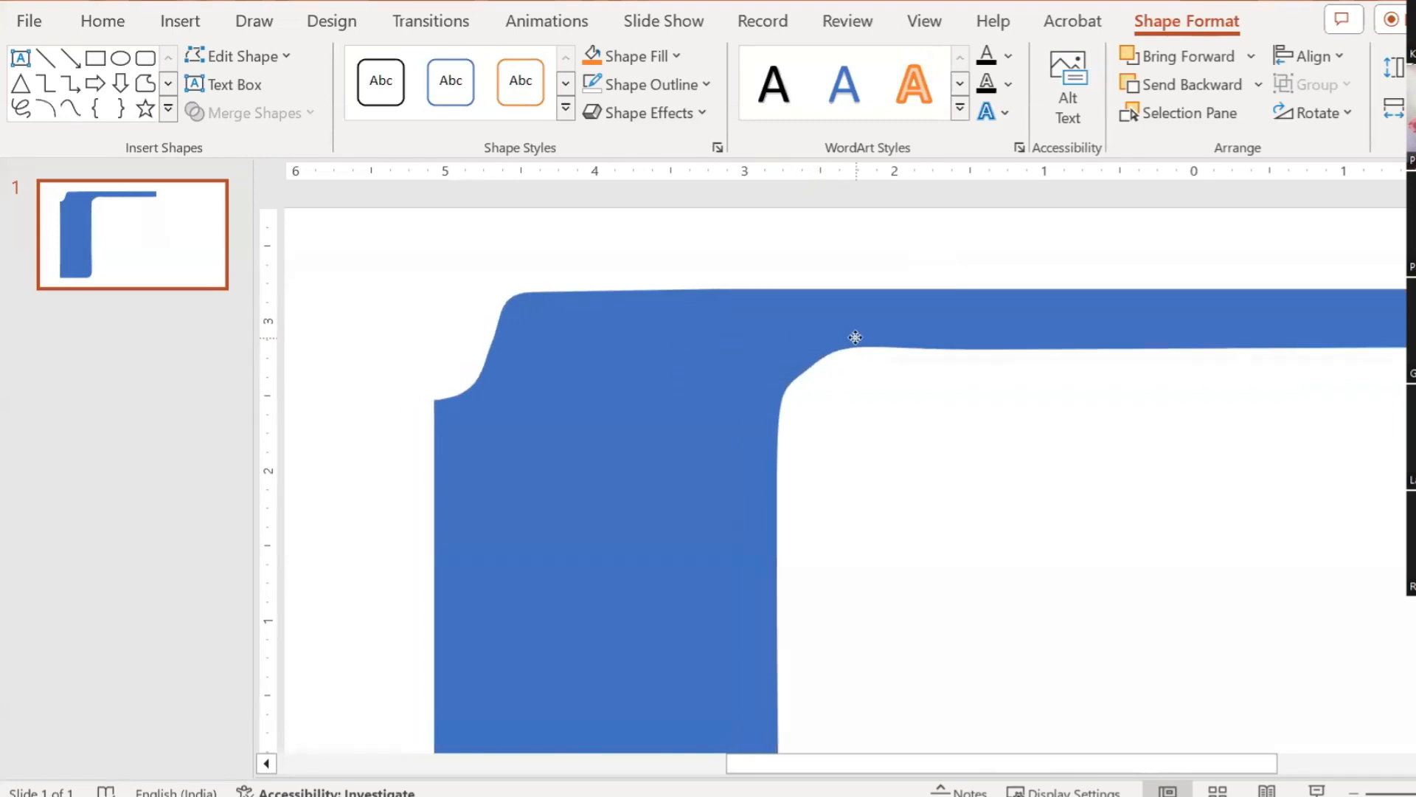
key("ctrl+z")
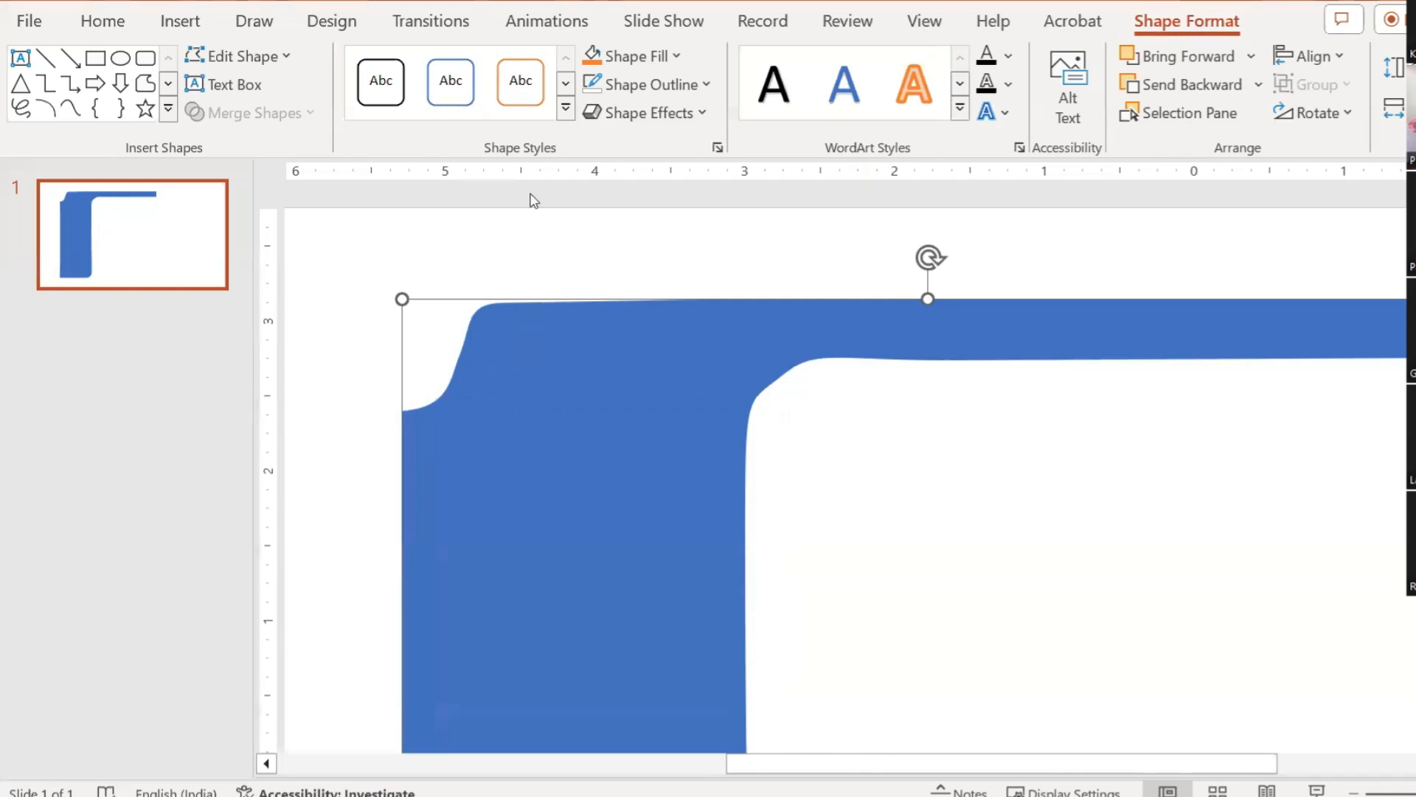
Step: Widen the inner curve, convert it to a corner point and reshape its lower side
left_click(236, 56)
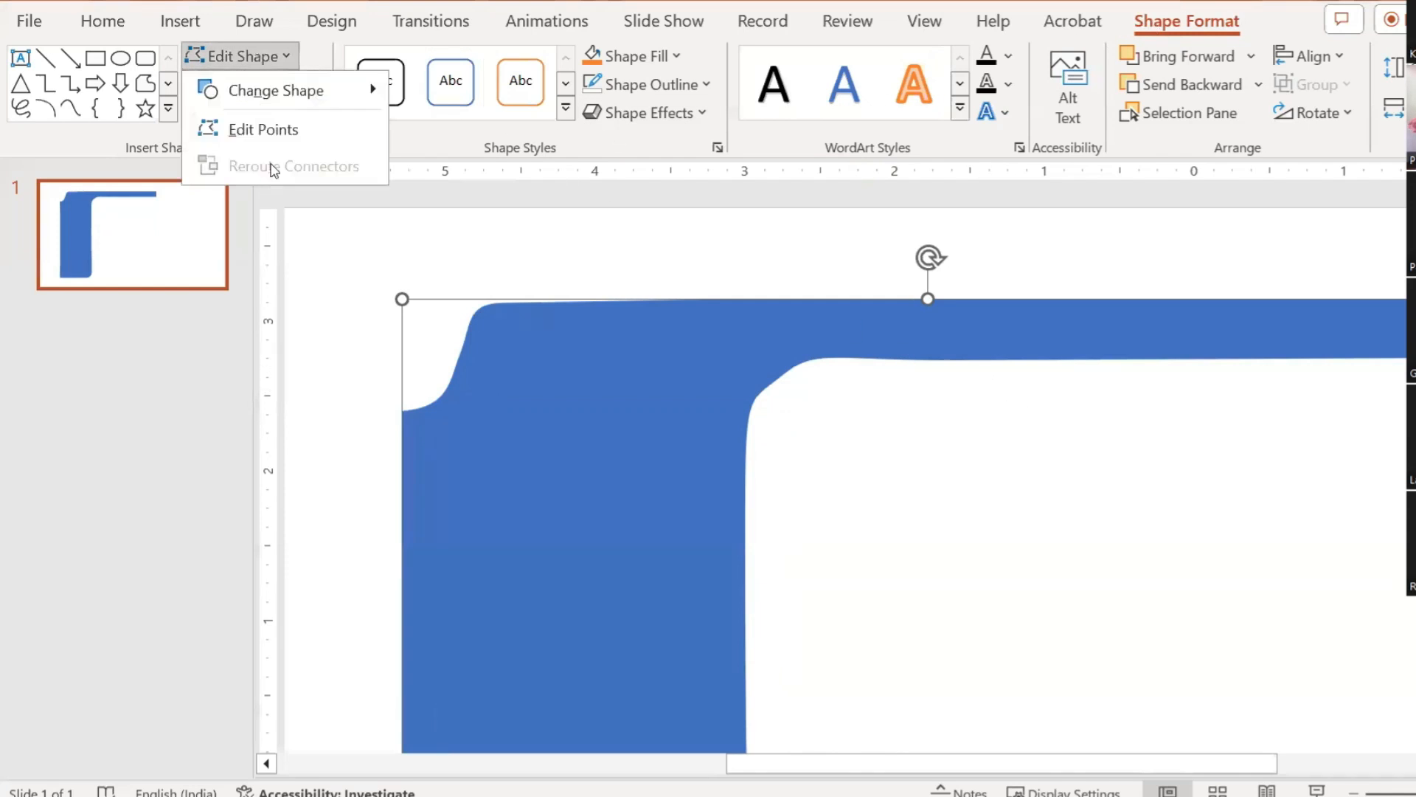
left_click(258, 126)
left_click(781, 375)
mouse_move(816, 348)
left_mouse_down()
mouse_move(866, 316)
mouse_move(822, 348)
left_mouse_up()
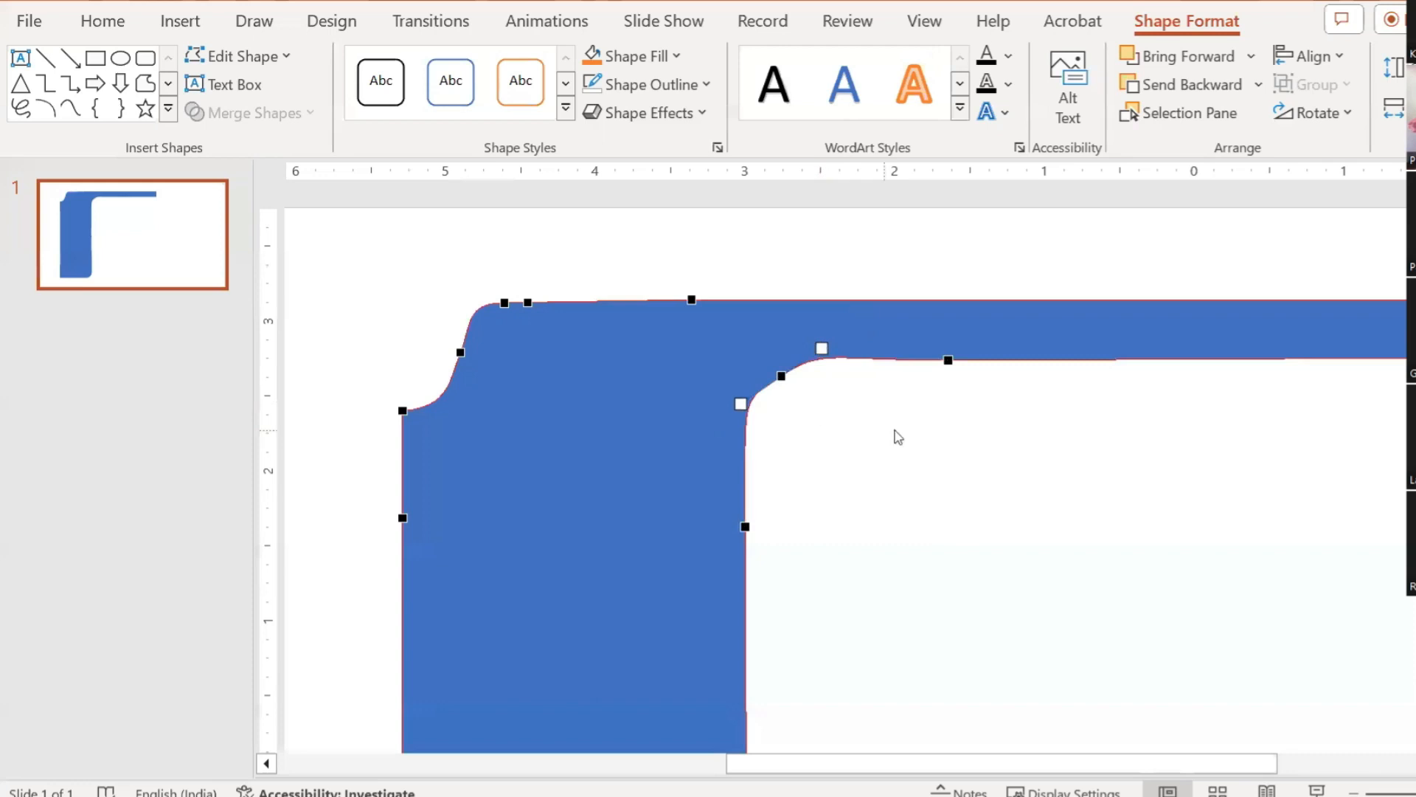
right_click(781, 375)
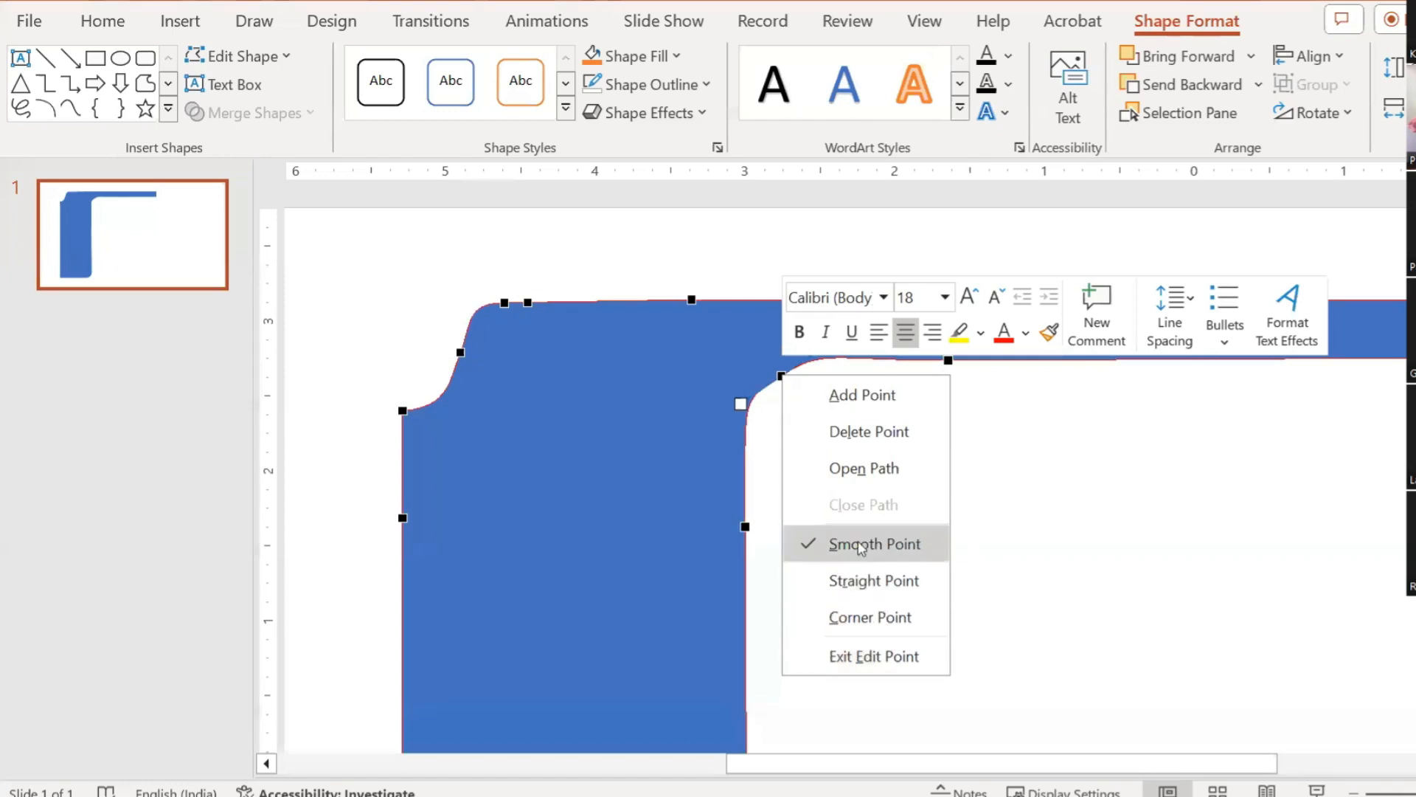
left_click(859, 614)
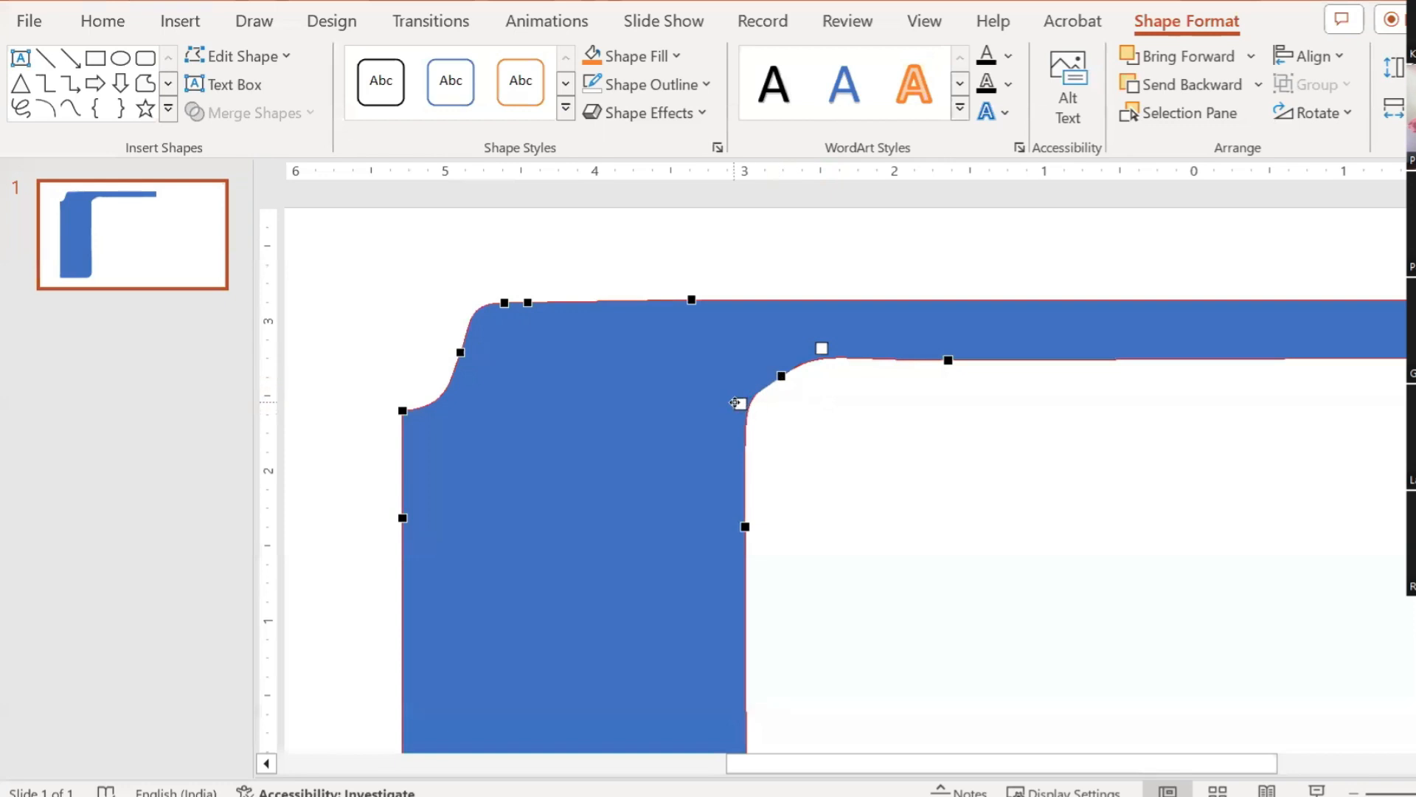
left_click_drag(739, 410, 737, 433)
left_click(976, 408)
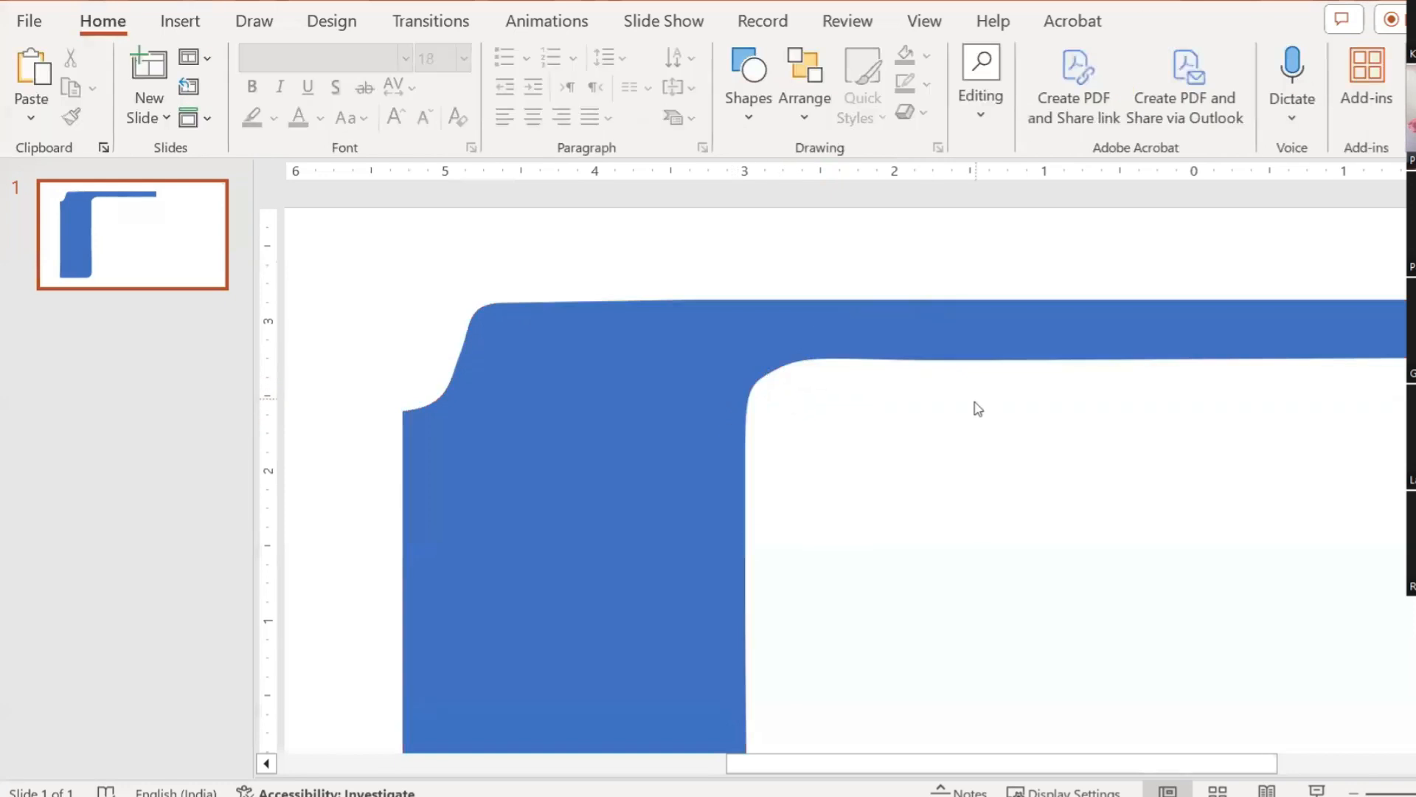
Step: Zoom out and save the presentation
scroll(1005, 417, "down", 5)
scroll(1007, 418, "down", 2)
scroll(977, 367, "down", 3)
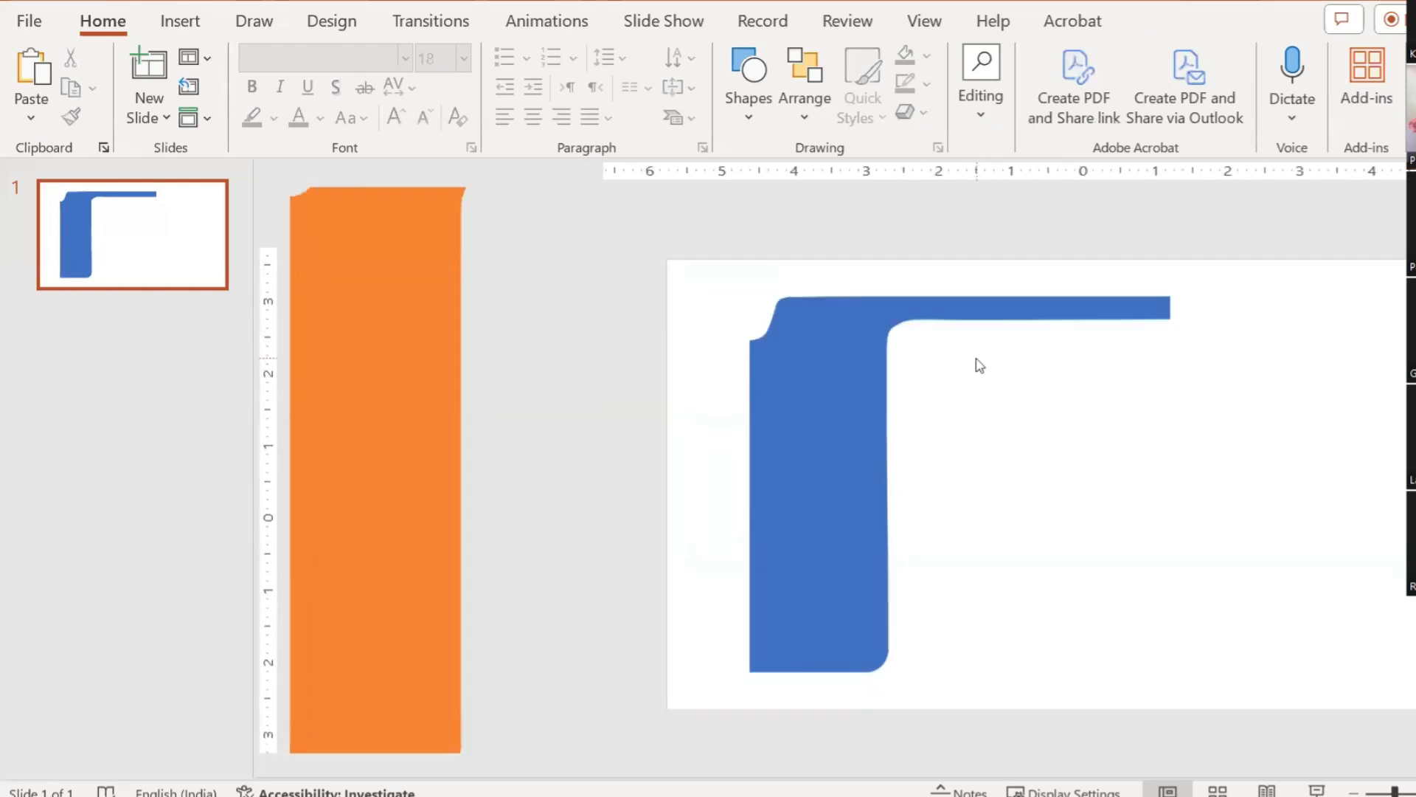
key("ctrl+s")
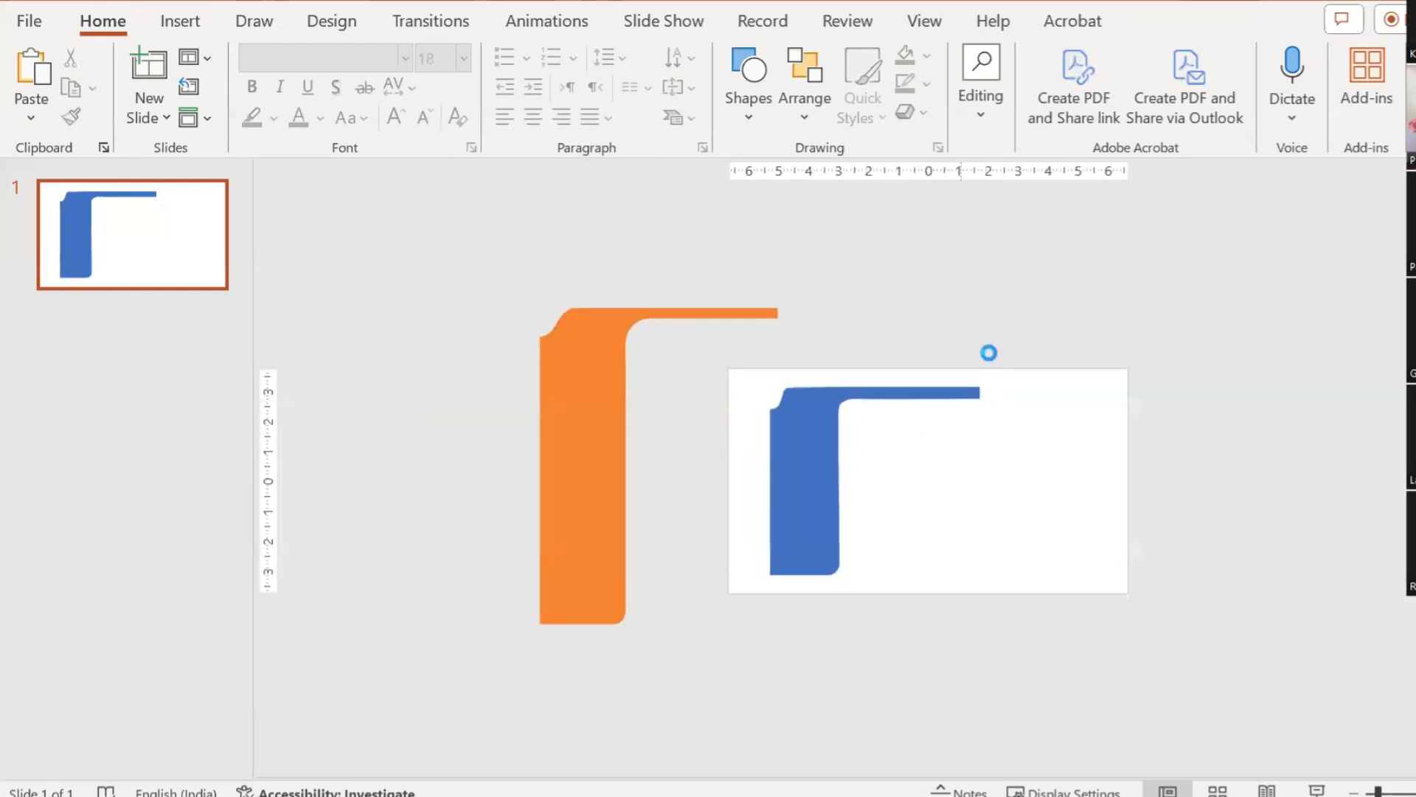
key("Escape")
Step: Nudge the blue frame slightly to the right on the slide
left_click_drag(818, 438, 900, 440)
key("ctrl+z")
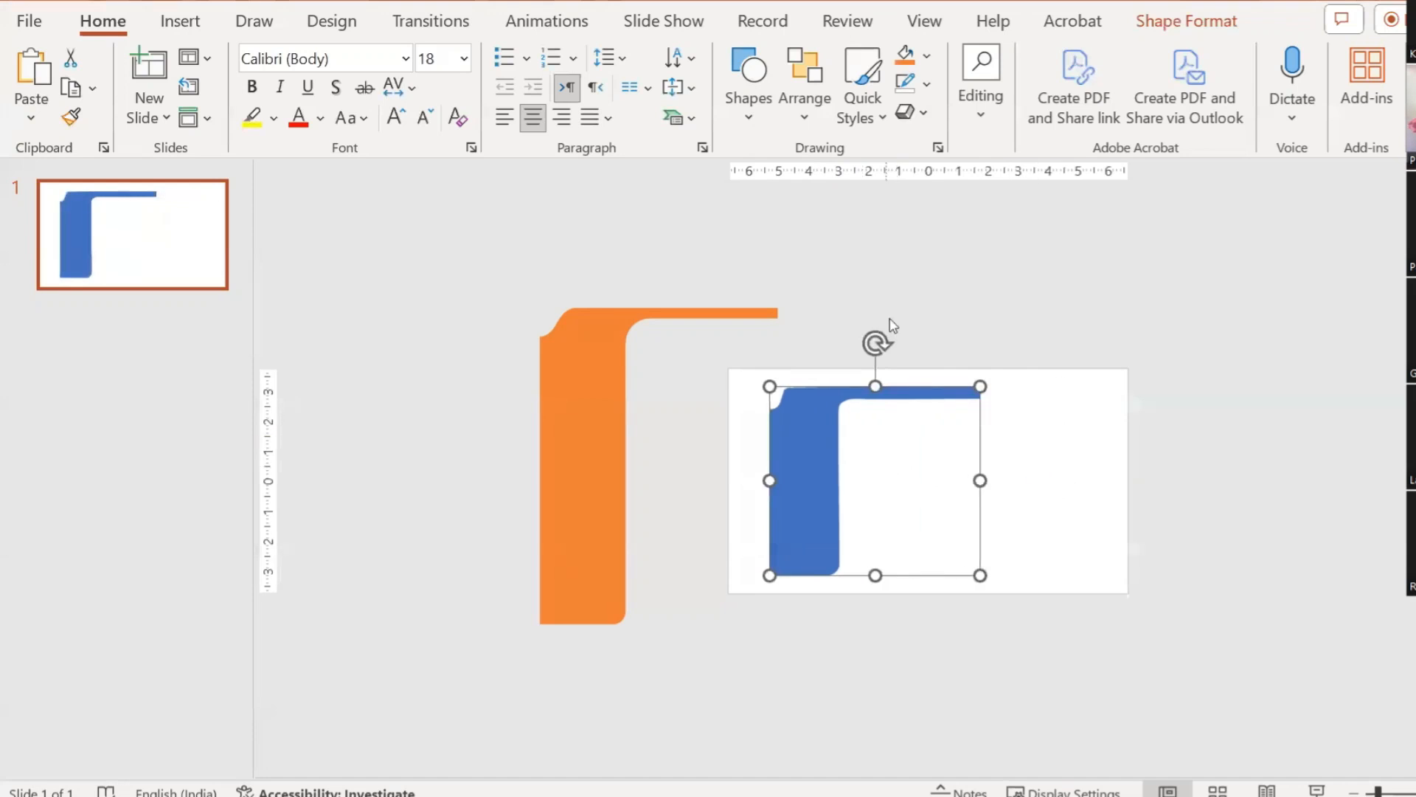
left_click(1050, 311)
left_click_drag(819, 438, 811, 438)
left_click(1129, 412)
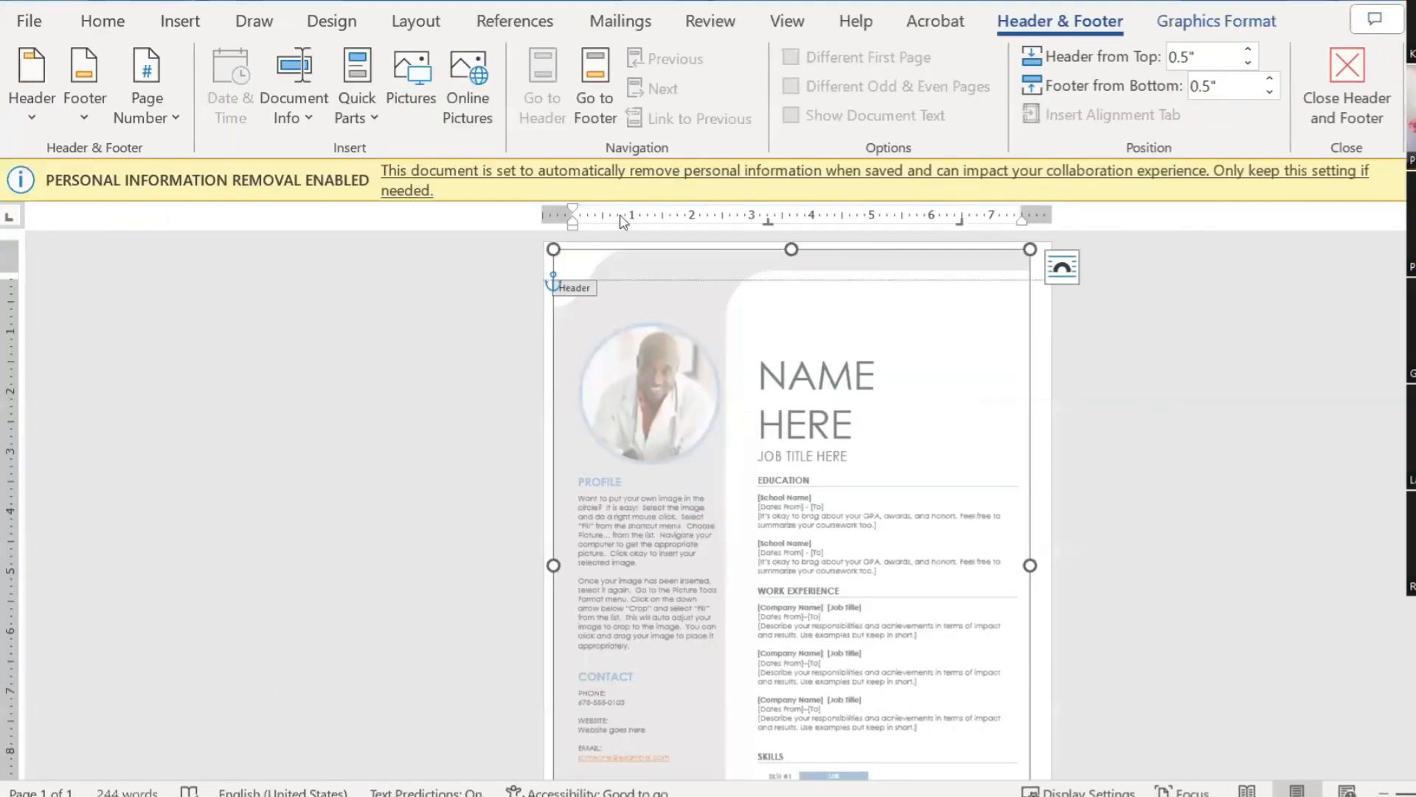
Step: Switch to the Word document containing two copies of the résumé
scroll(878, 310, "down", 5)
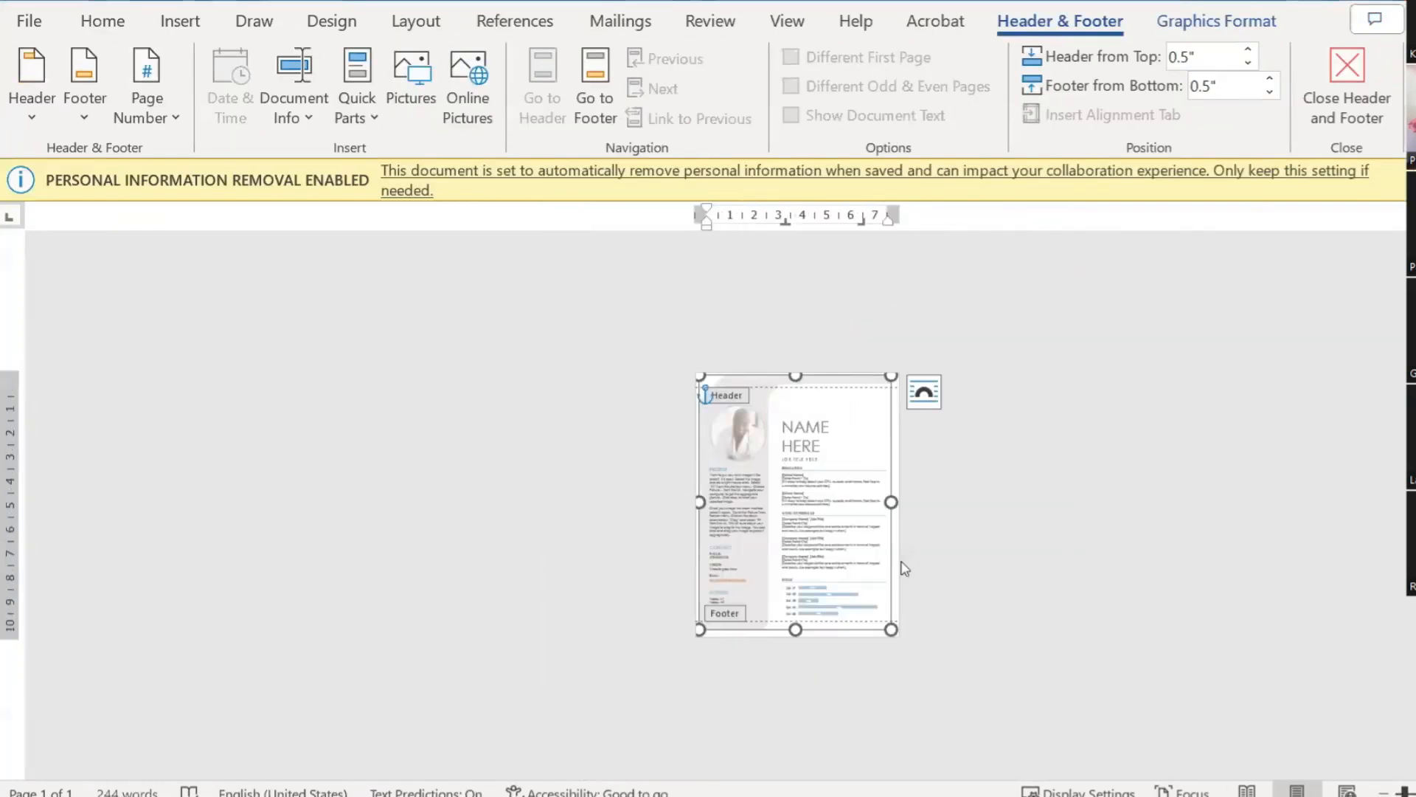
mouse_move(1129, 751)
mouse_move(827, 749)
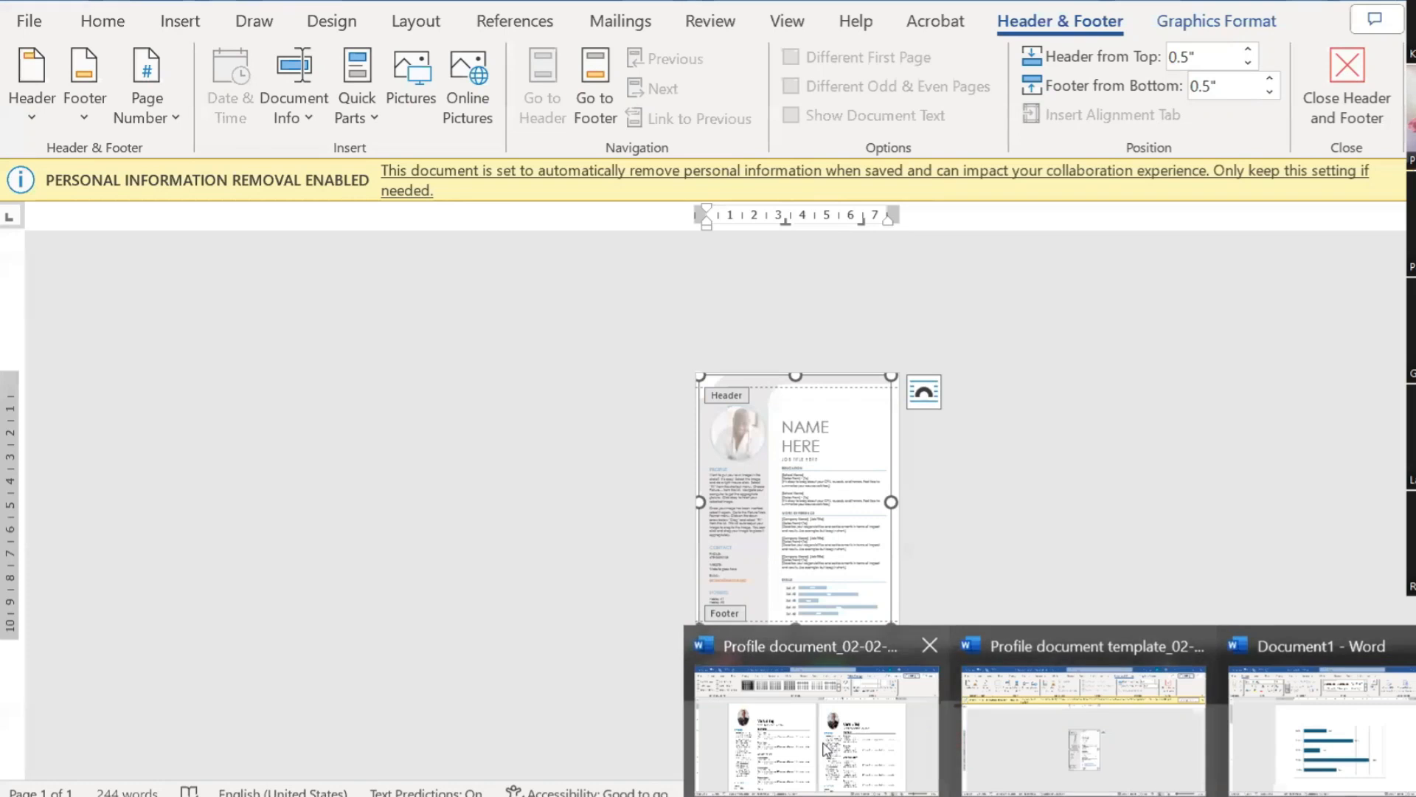
left_click(817, 726)
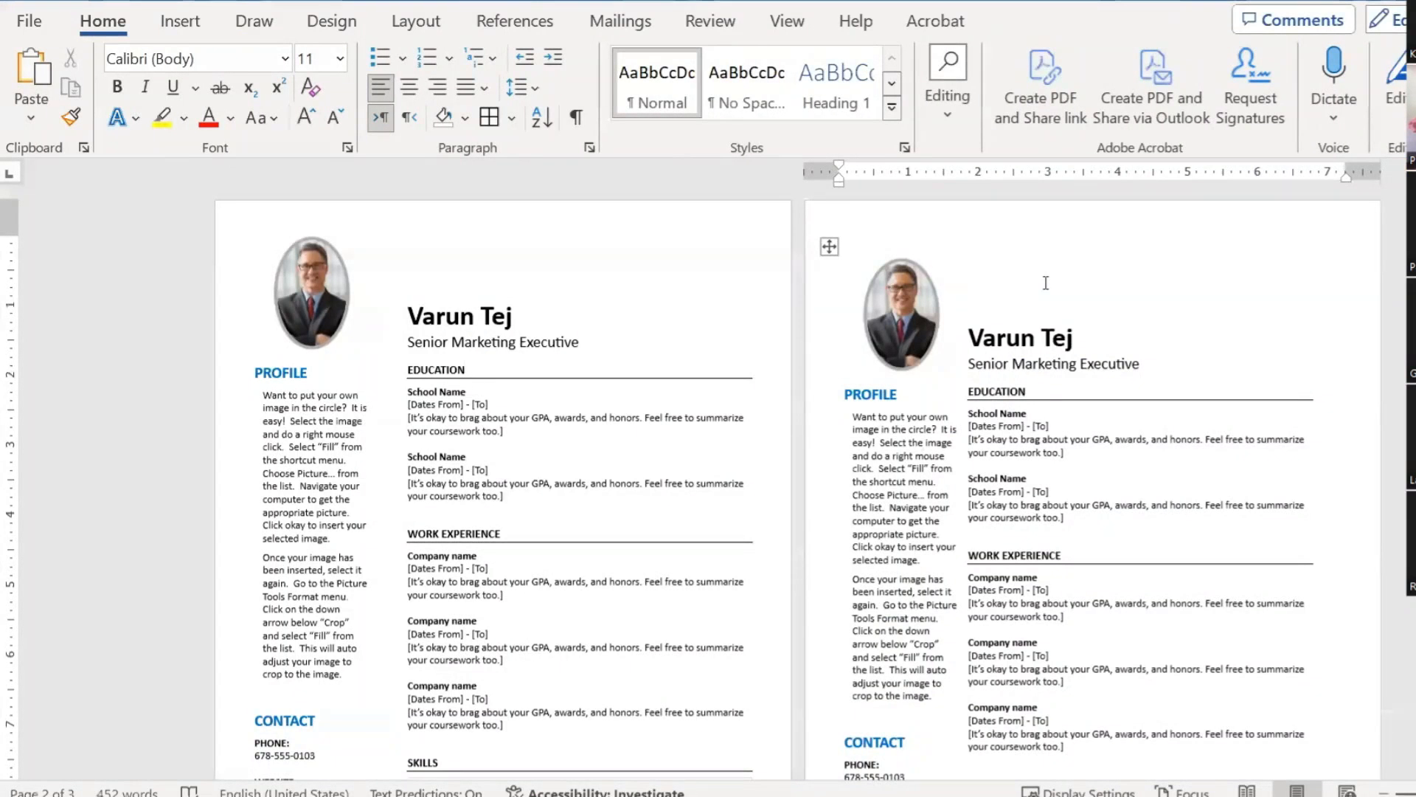
Step: Remove the duplicate second résumé through the document end, leaving a single page
key("ctrl+shift+End")
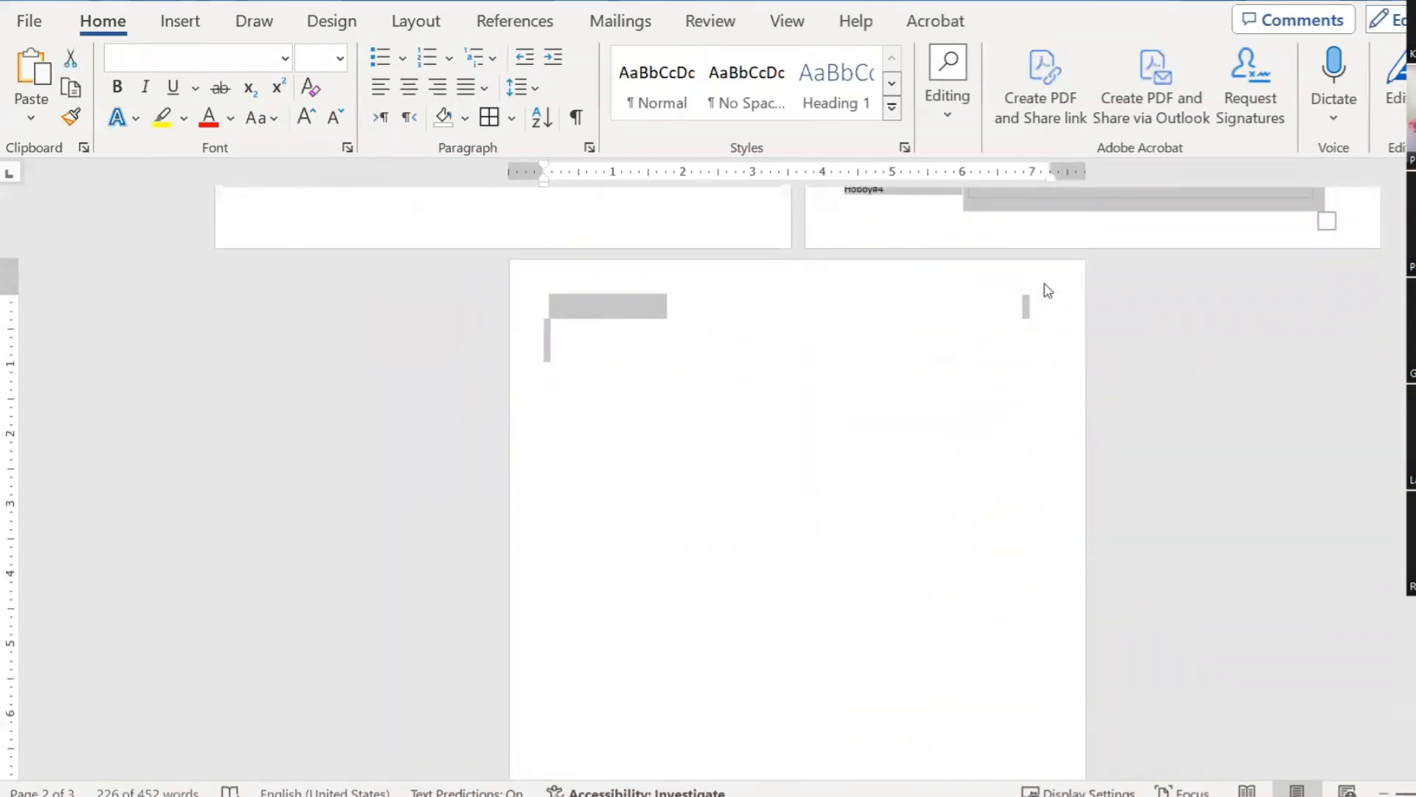
scroll(1047, 290, "up", 10)
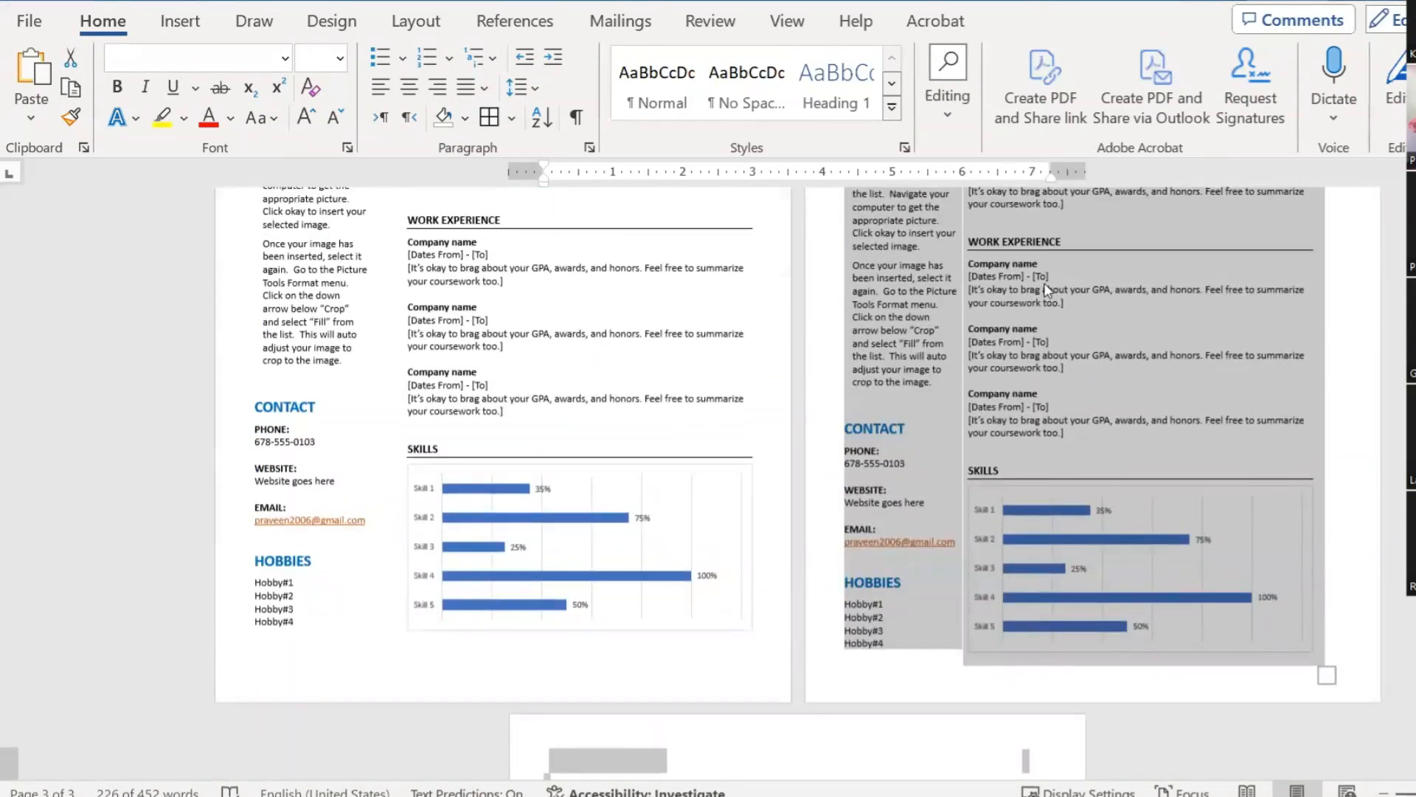
scroll(919, 241, "up", 5)
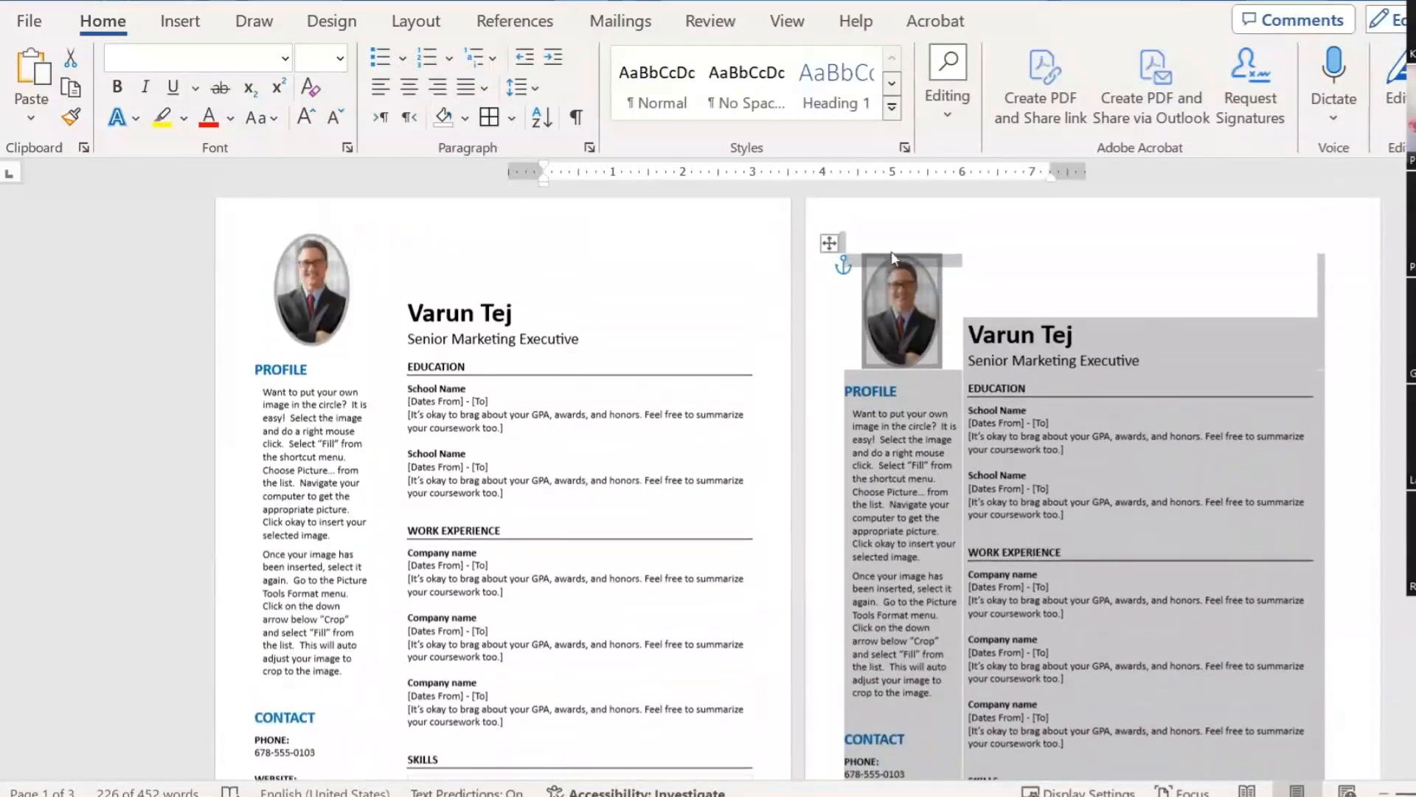
left_click(856, 233)
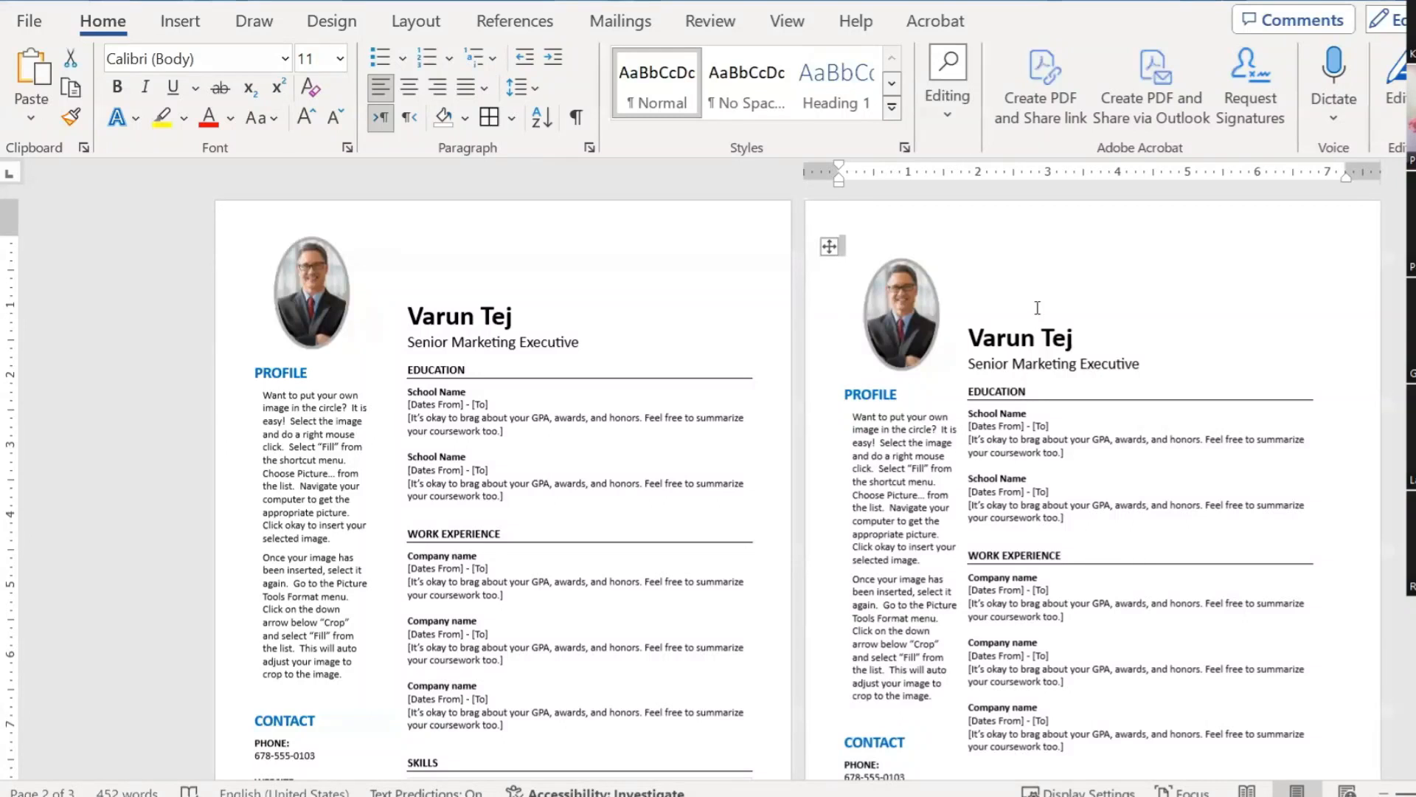
key("ctrl+shift+End")
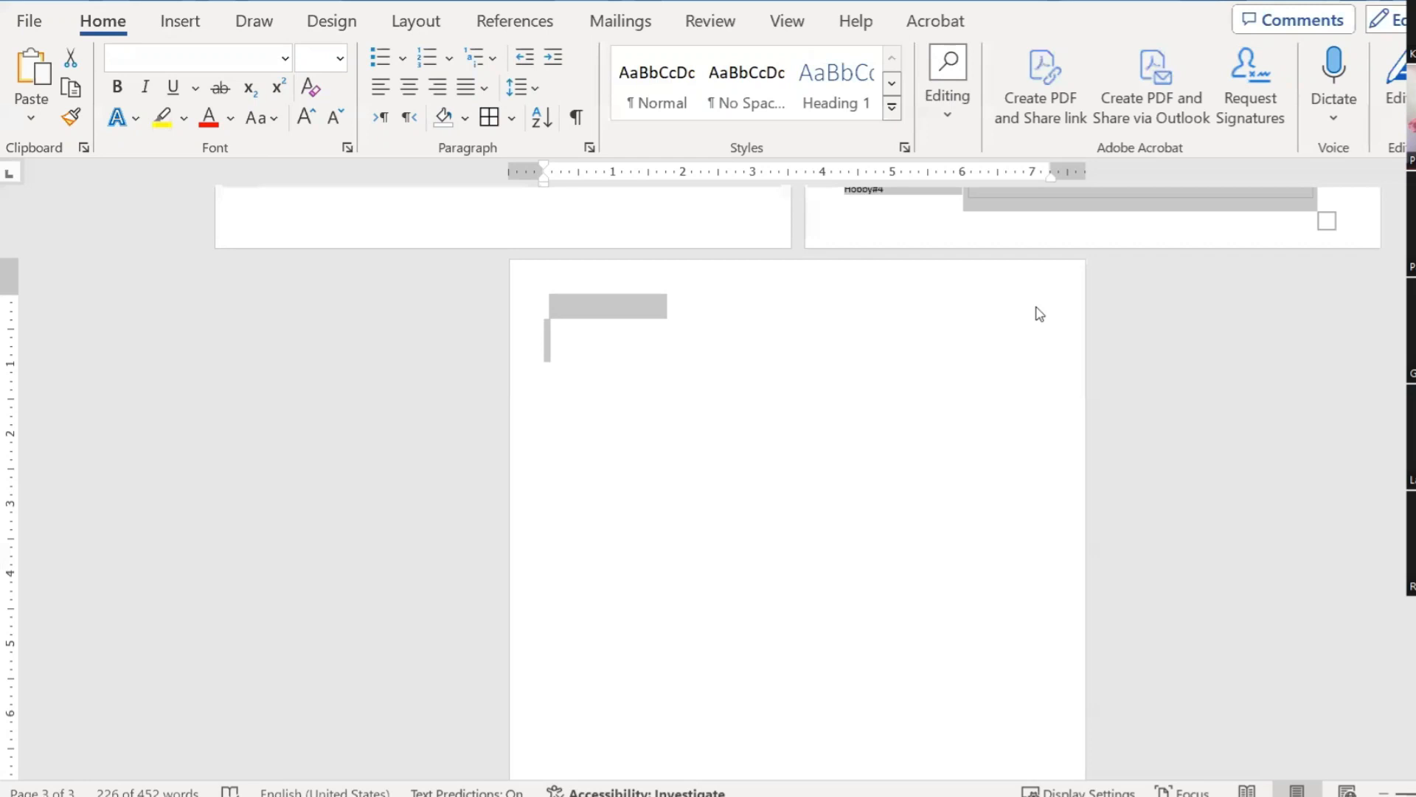
scroll(1039, 314, "up", 3)
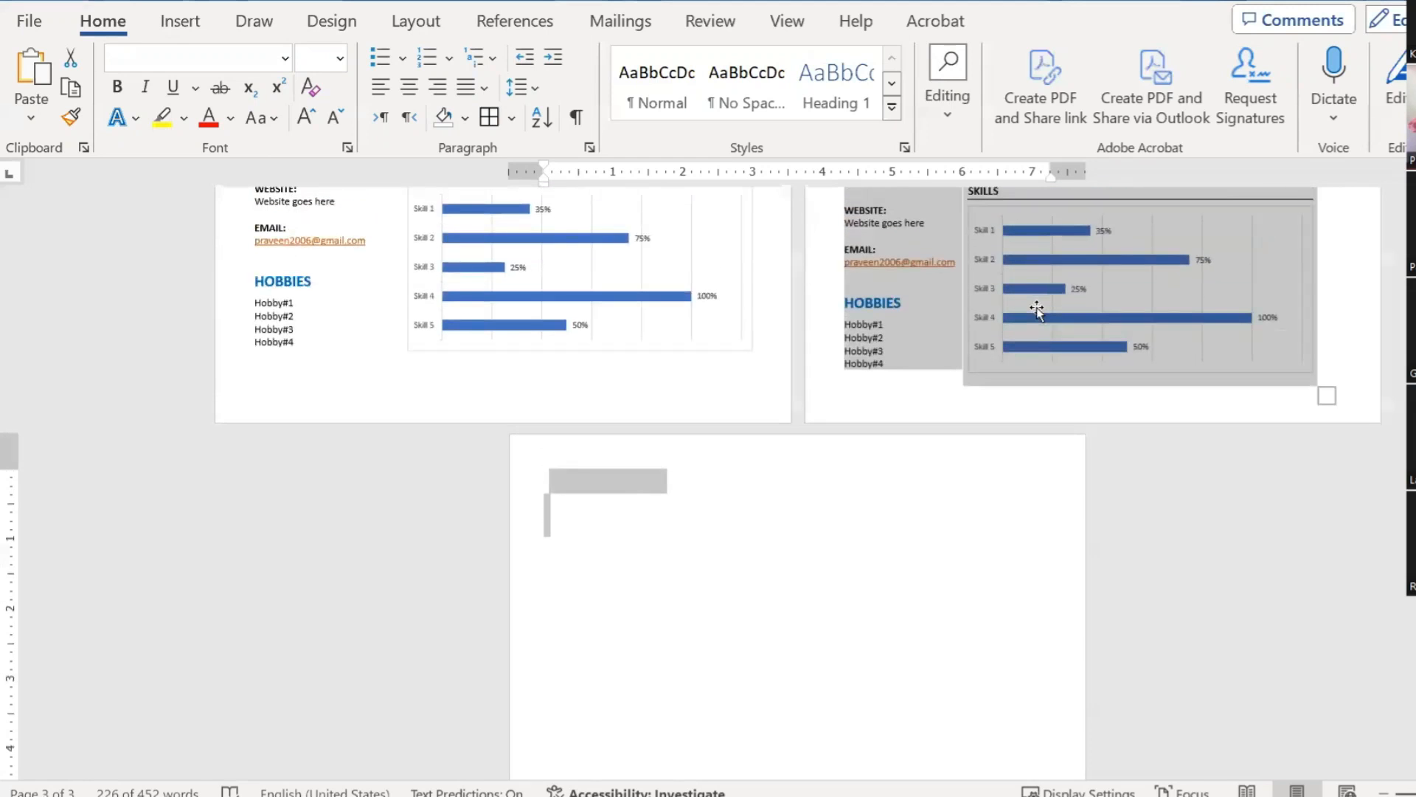
scroll(1179, 280, "up", 7)
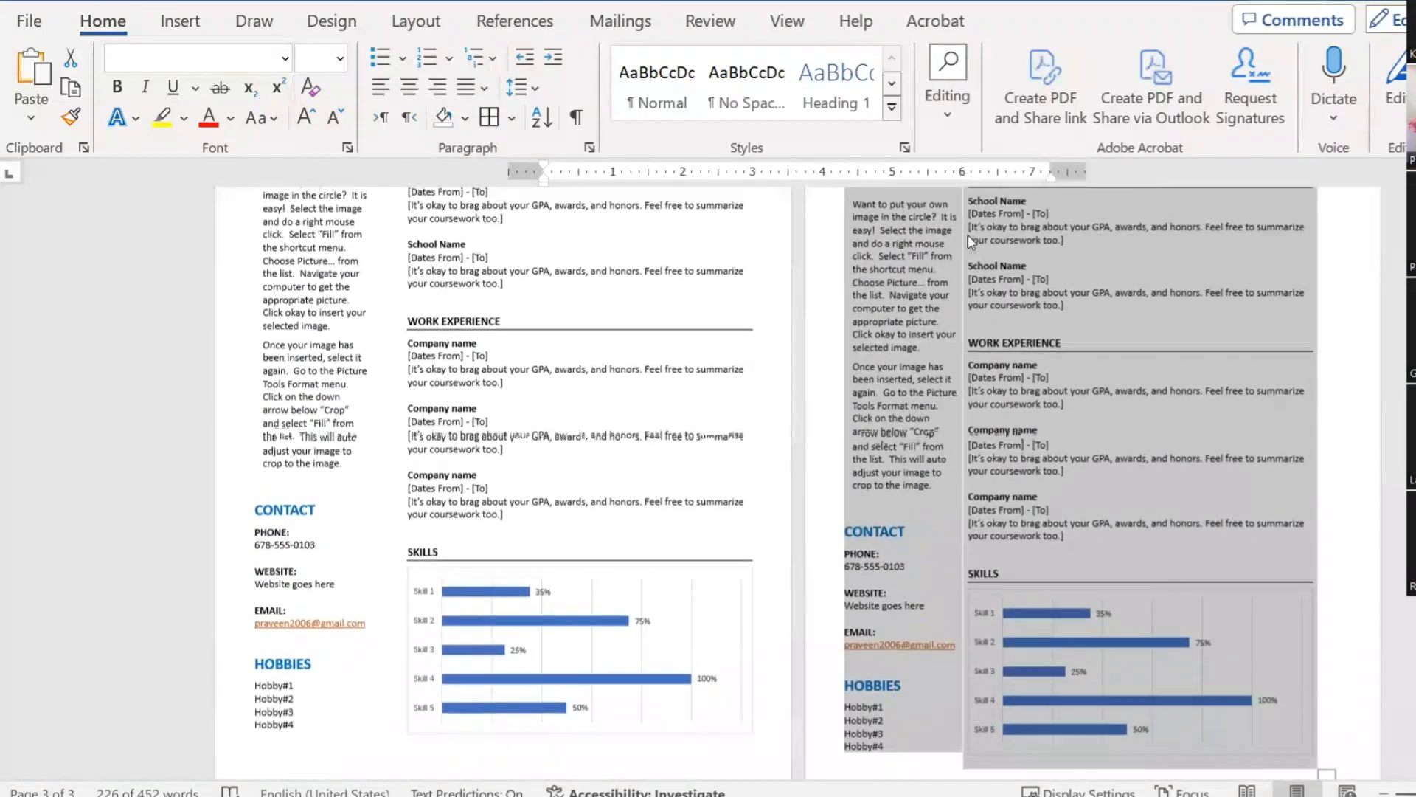
scroll(1009, 406, "up", 3)
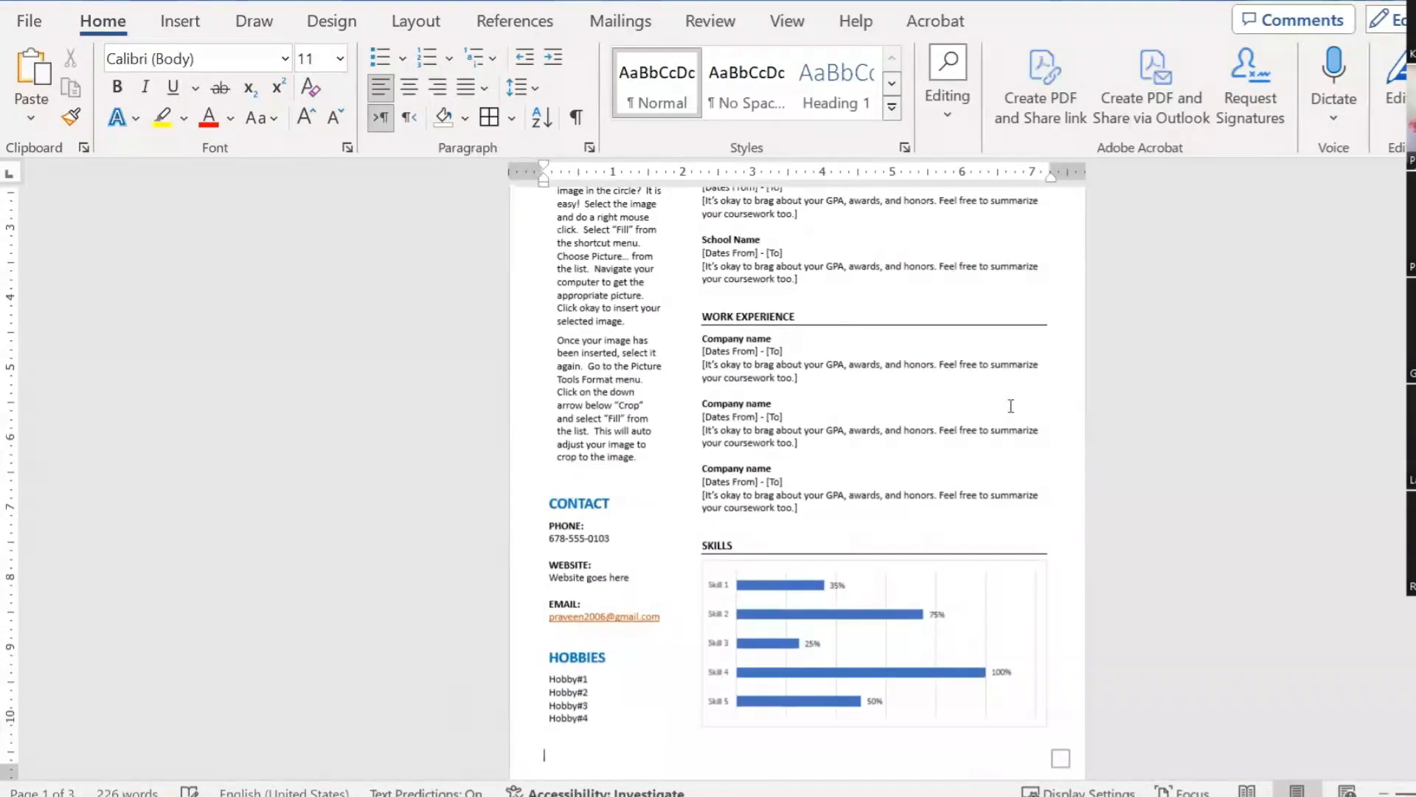
scroll(1011, 405, "up", 3)
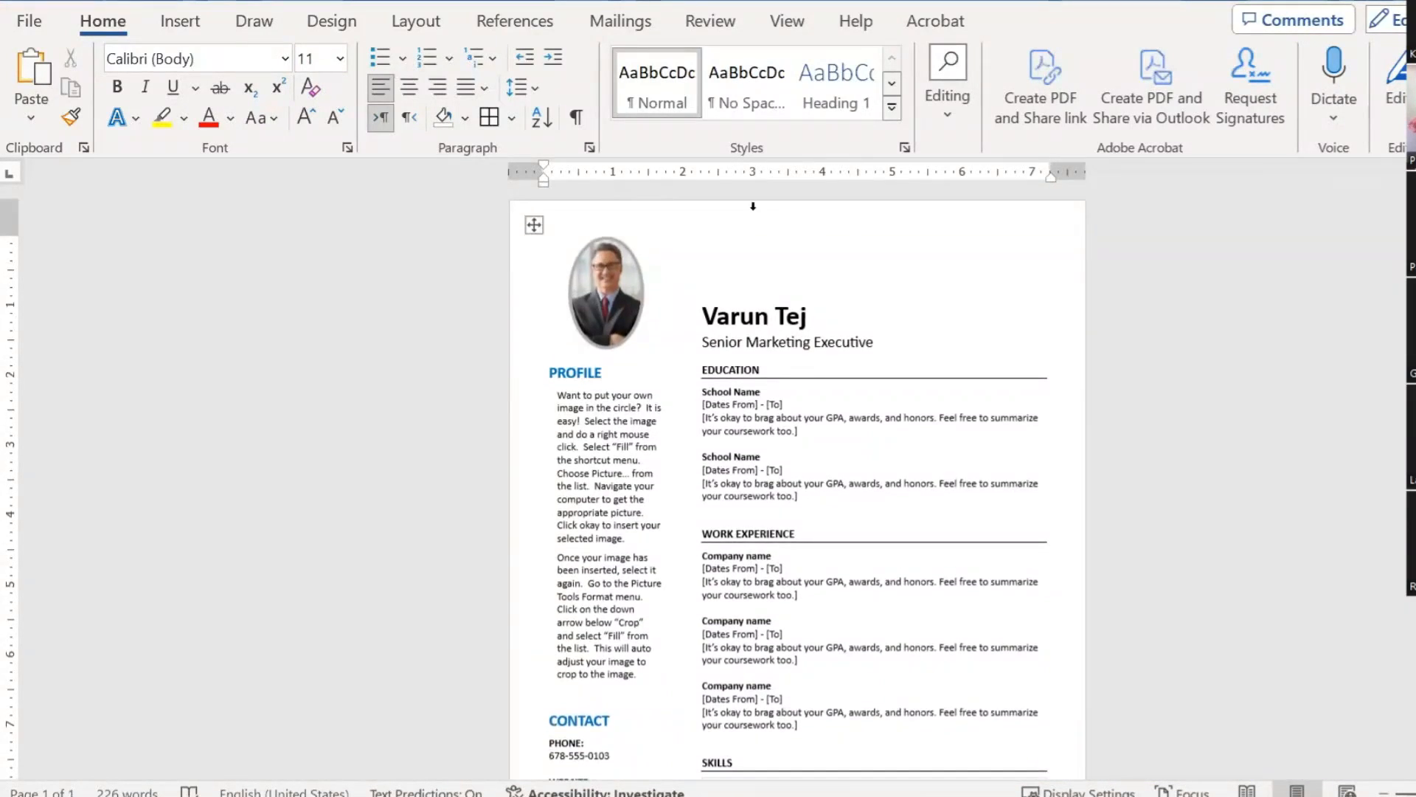
double_click(744, 213)
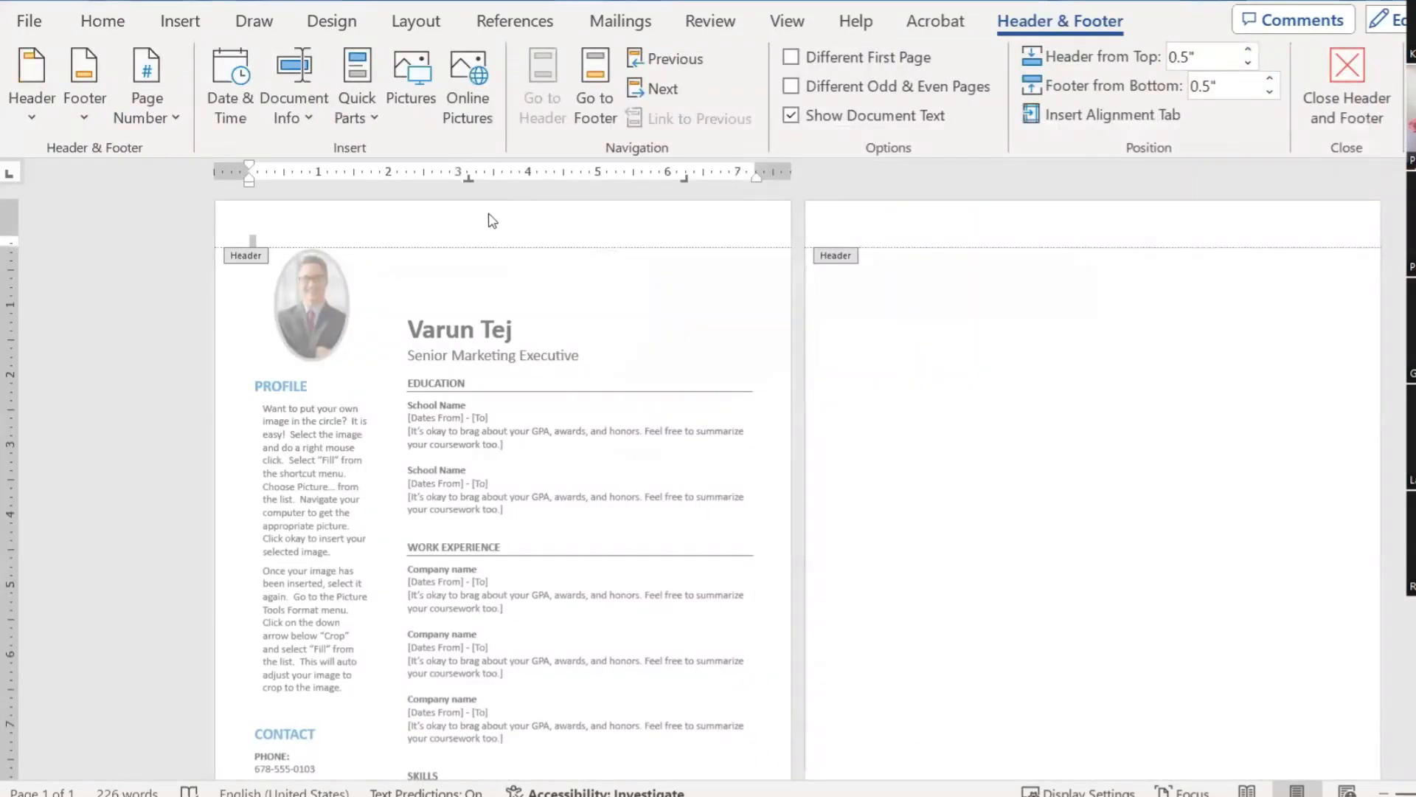
Step: Paste the blue shape into the header, placed at the top-left and widened to the right edge
key("ctrl+v")
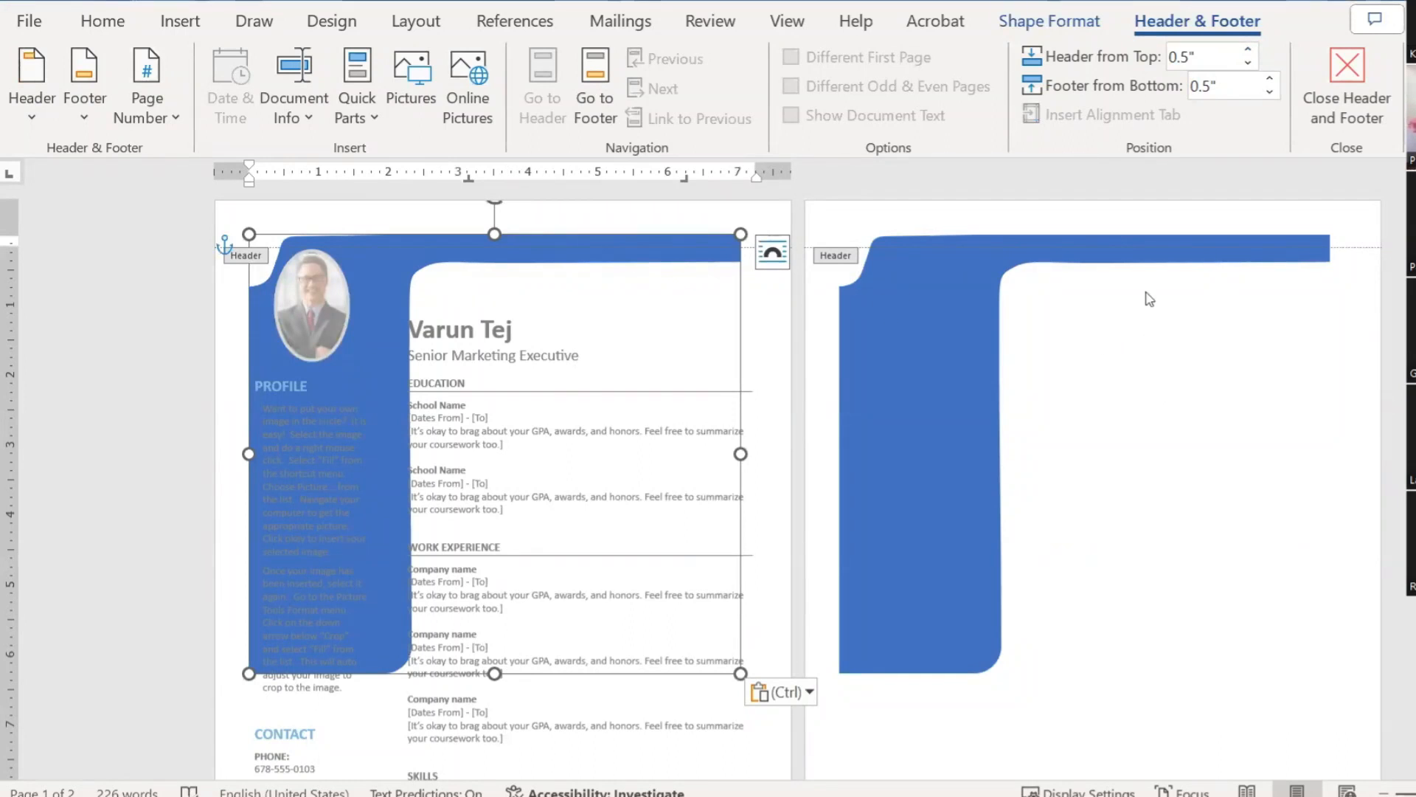
left_click_drag(423, 253, 377, 230)
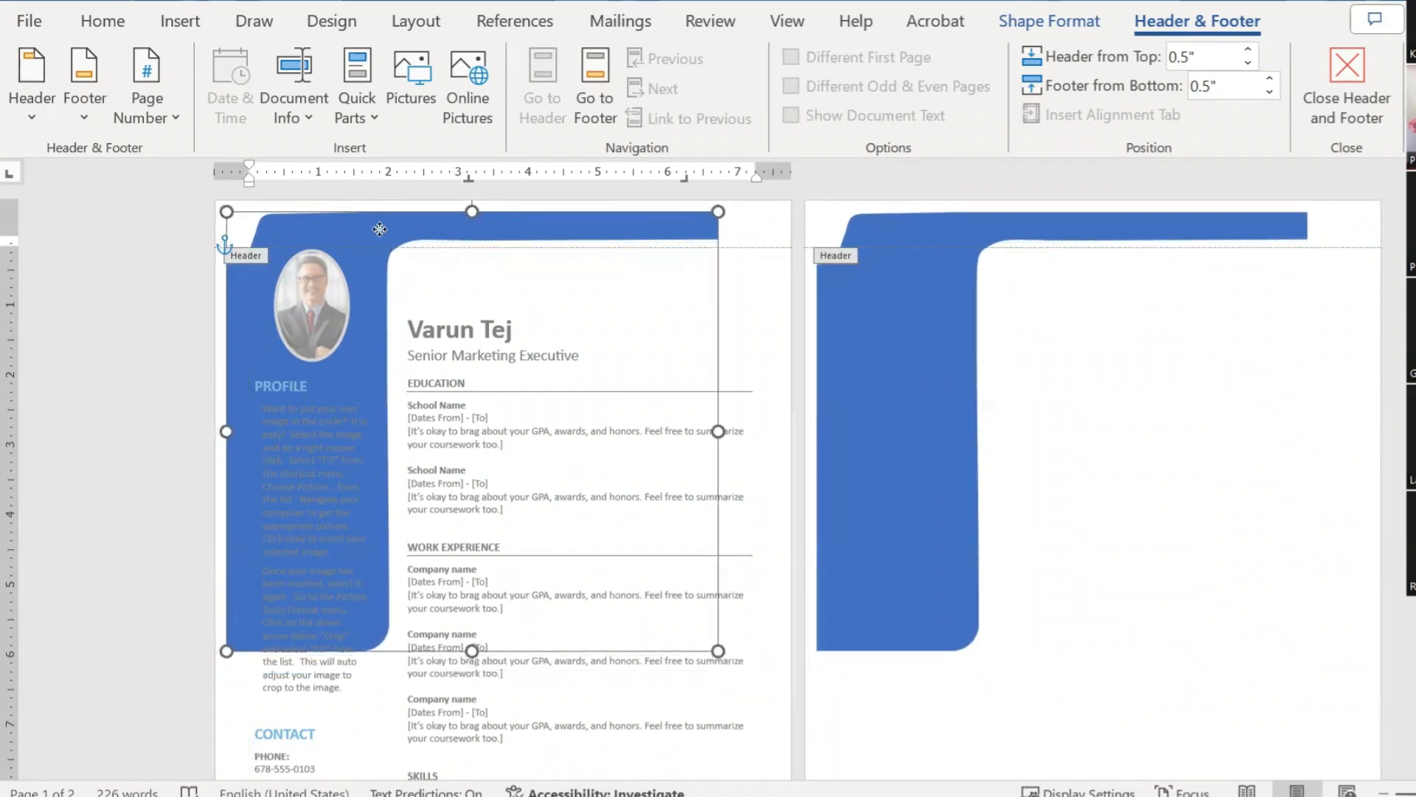
left_click_drag(717, 431, 784, 431)
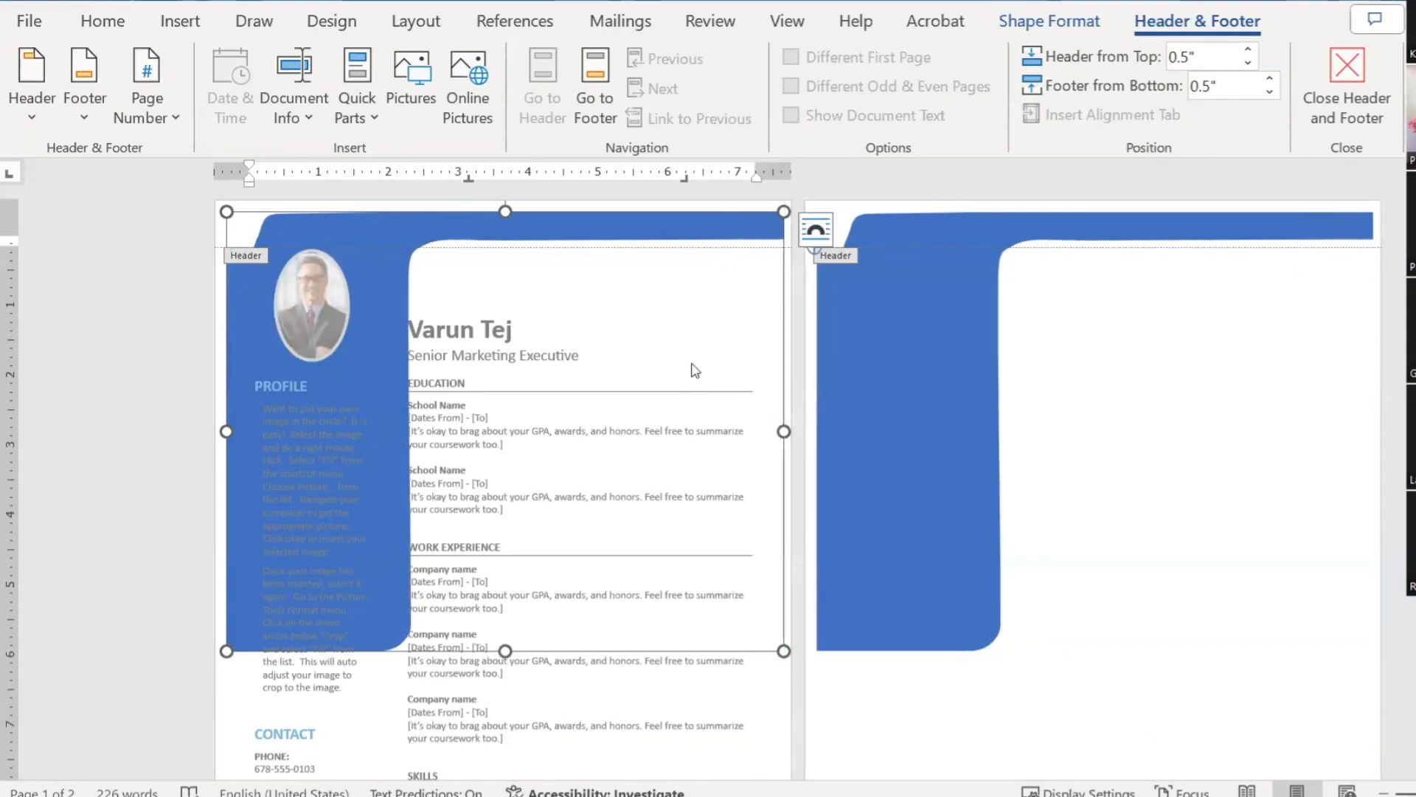
Step: Stretch the blue shape down the left column to the bottom of the page
scroll(674, 396, "down", 6)
left_click_drag(506, 401, 505, 653)
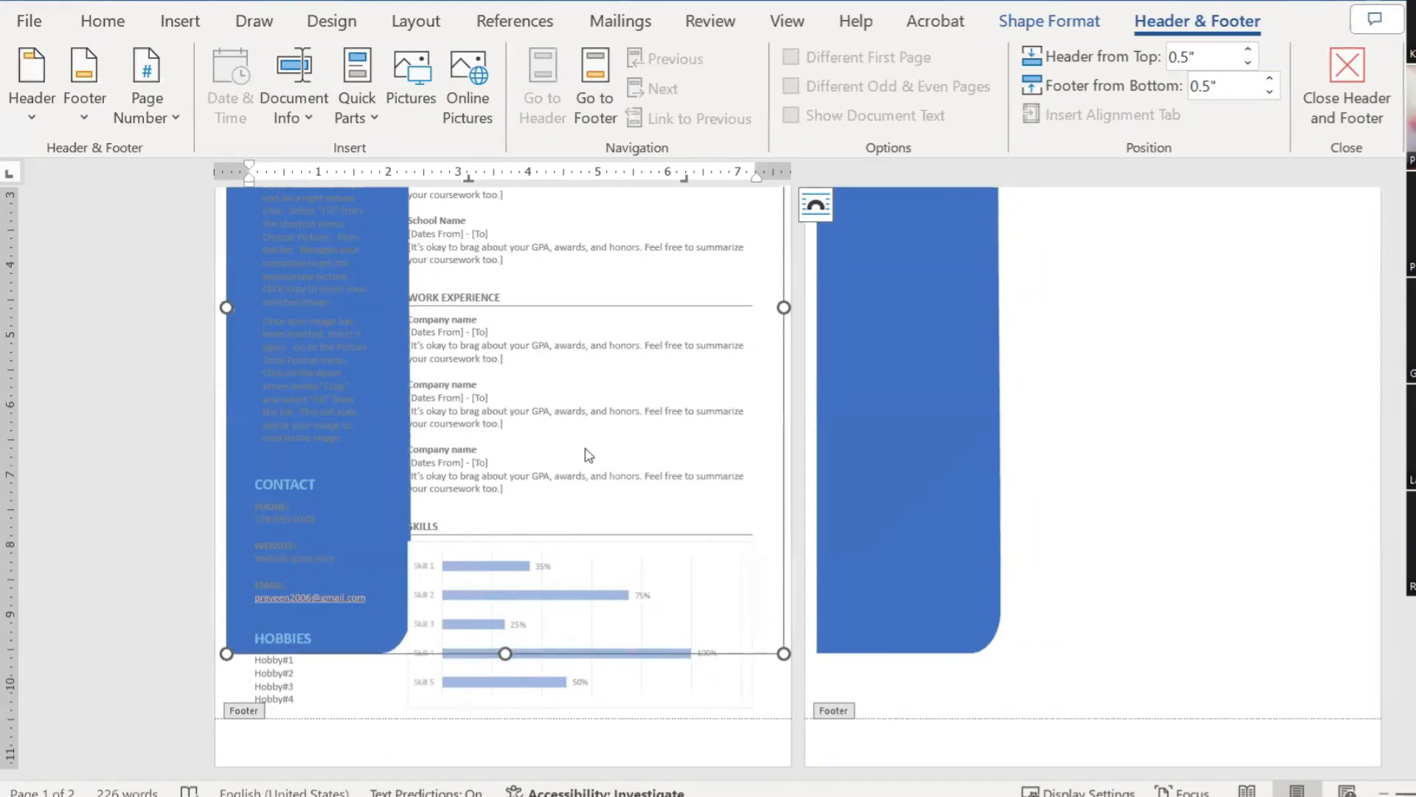
scroll(615, 506, "down", 6)
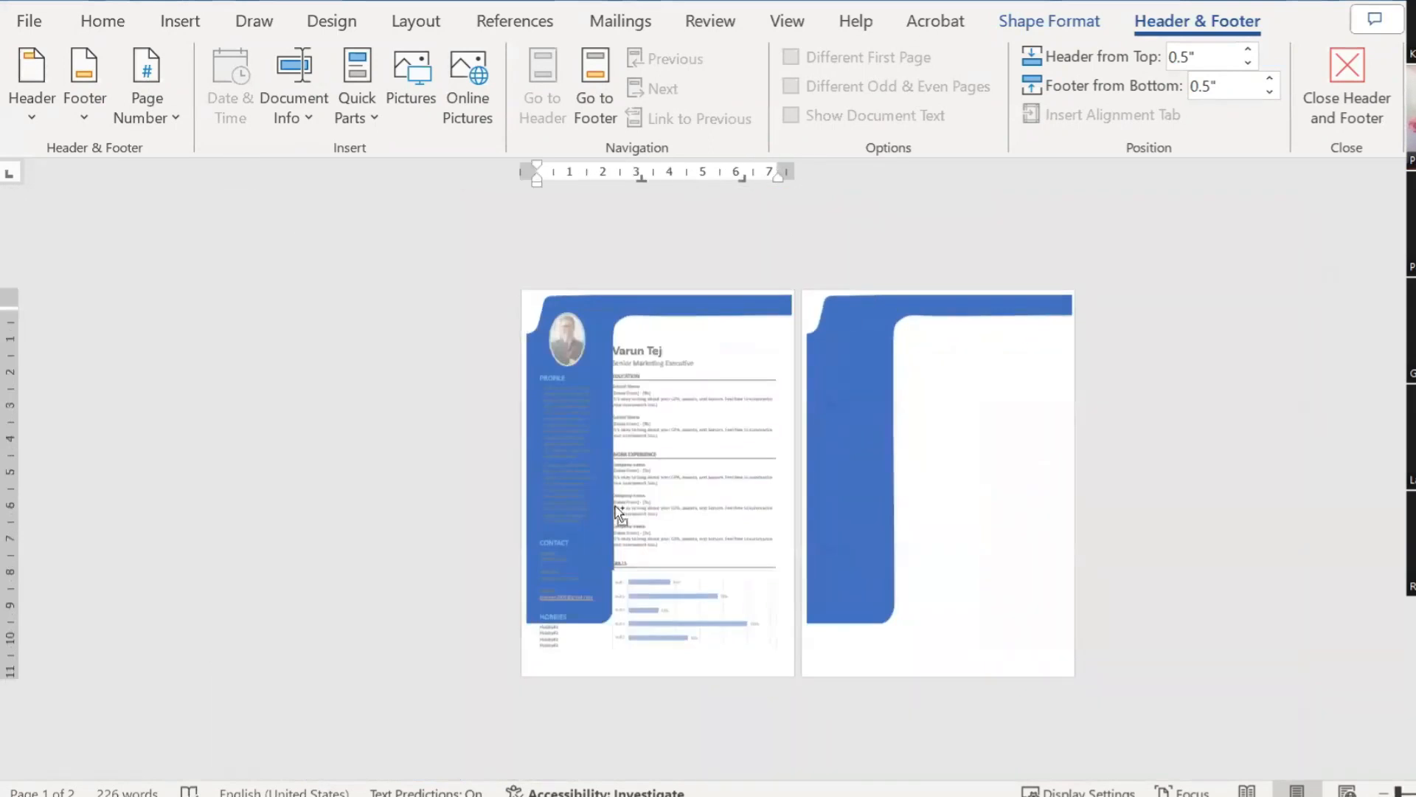
scroll(657, 591, "down", 3)
scroll(658, 590, "up", 5)
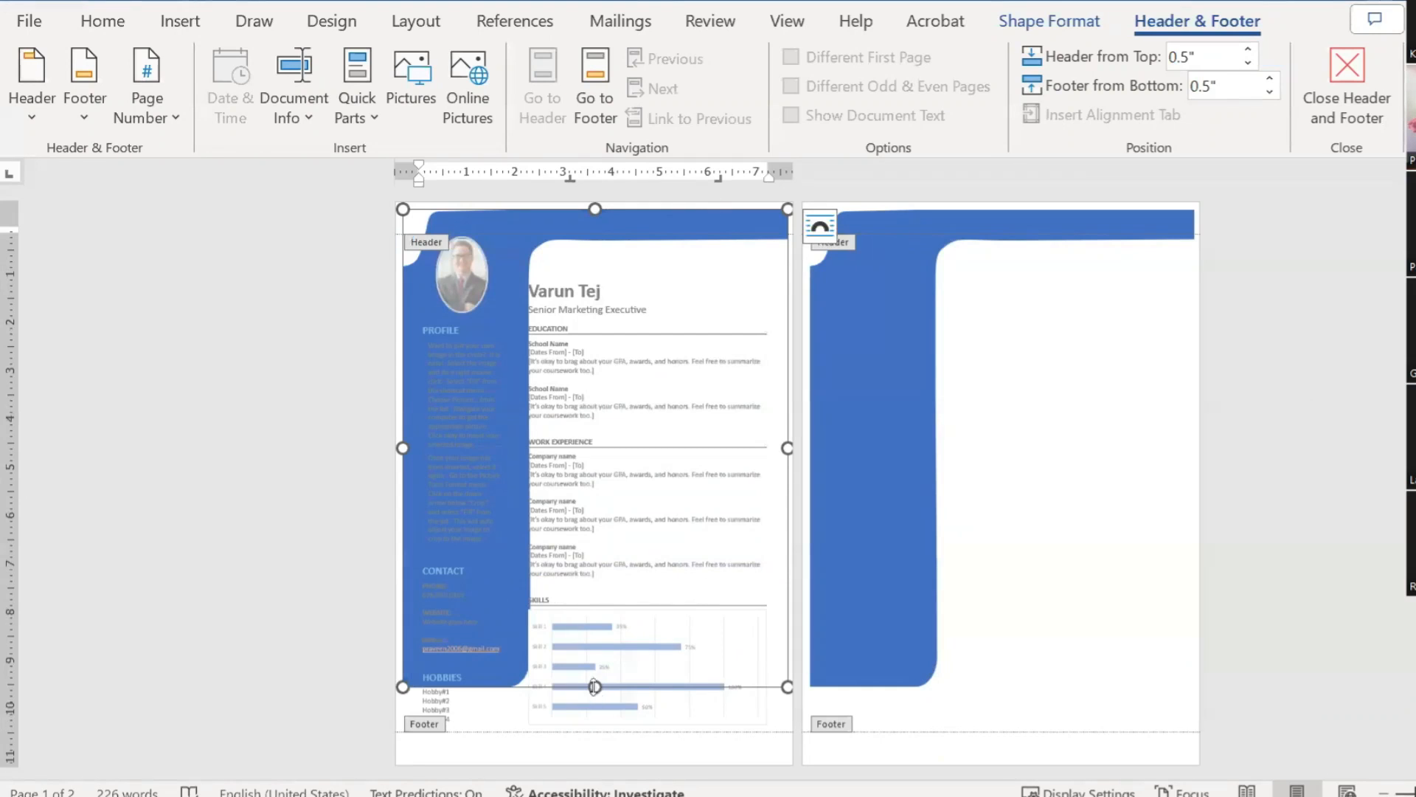
left_click_drag(596, 687, 585, 756)
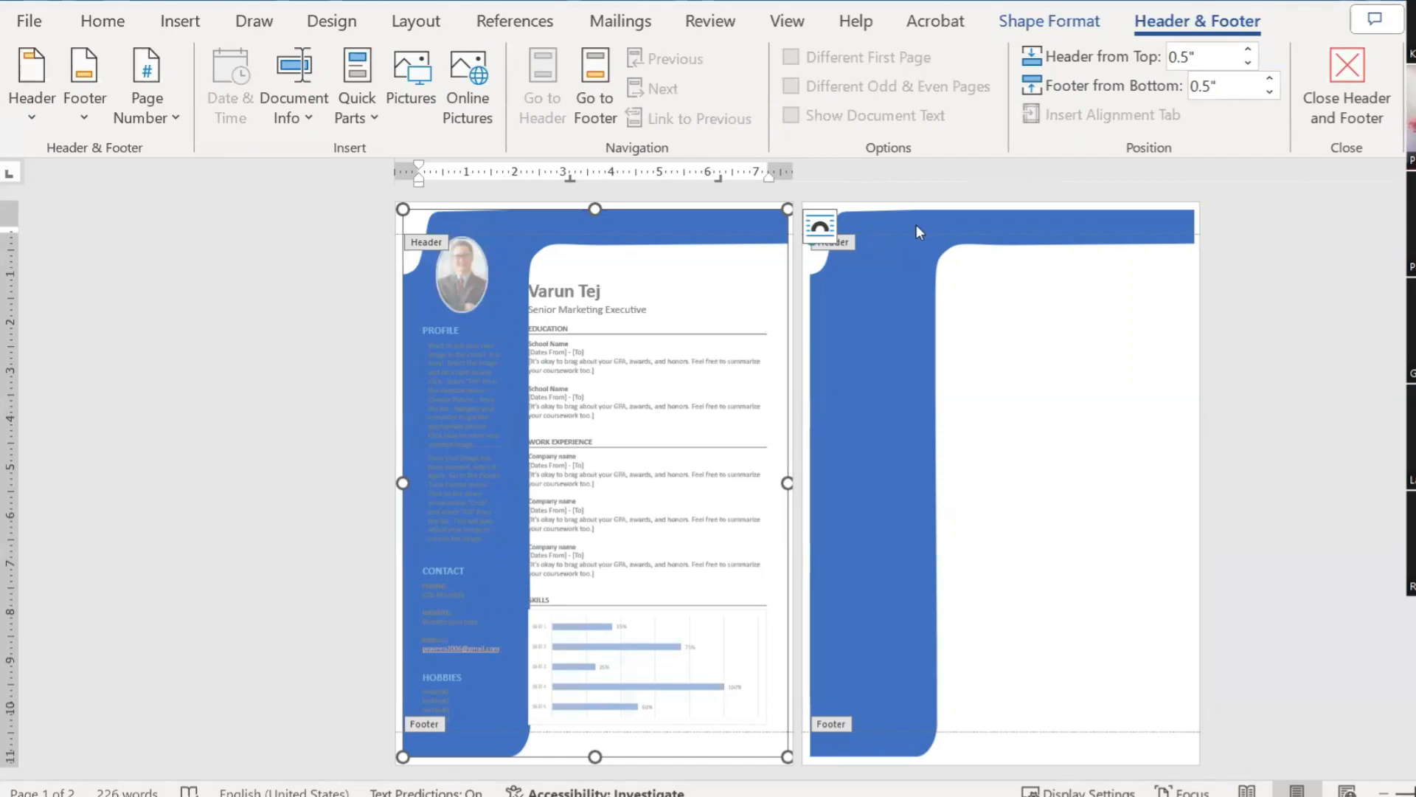
left_click(1021, 20)
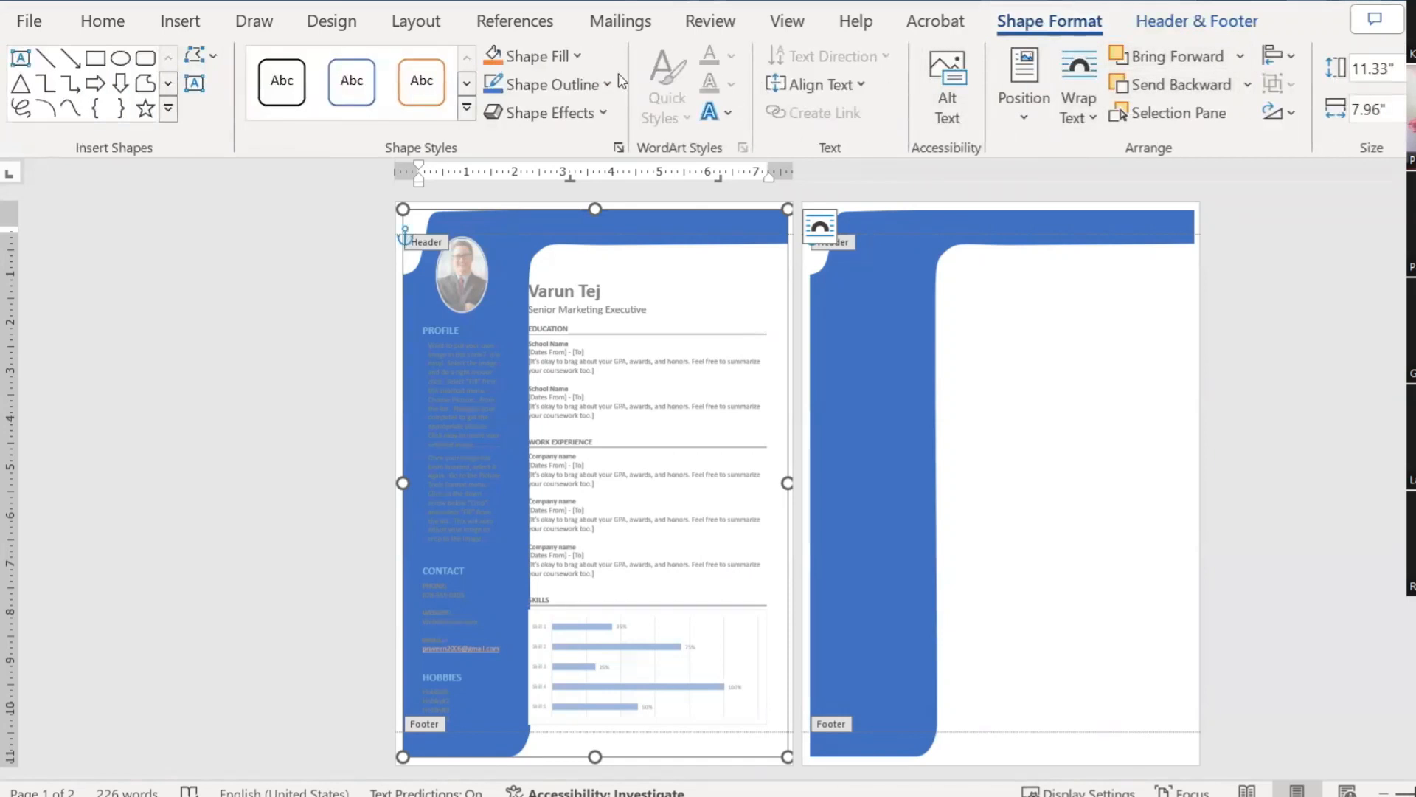
Step: Fill the header shape with the near-white theme colour and return to the resume body
left_click(529, 56)
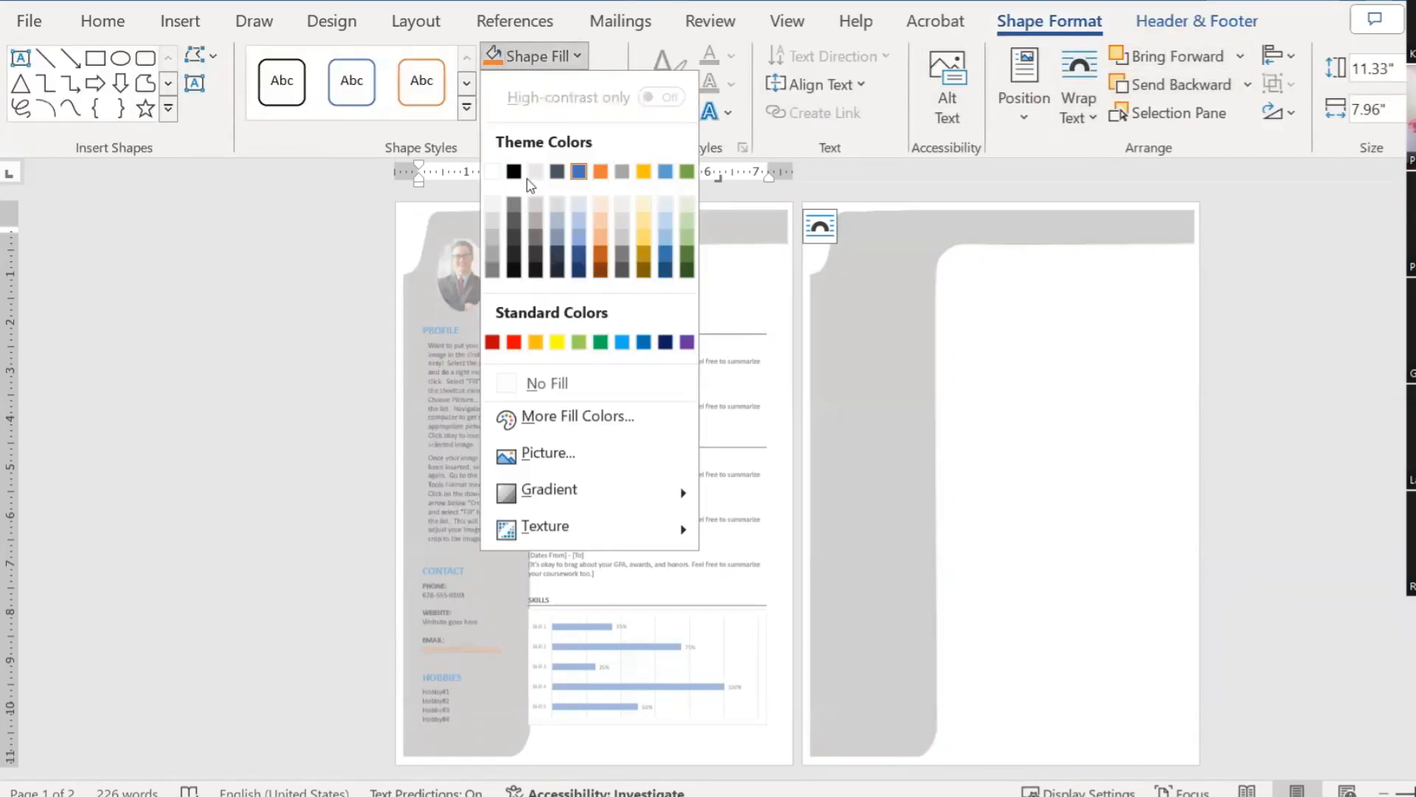
left_click(494, 206)
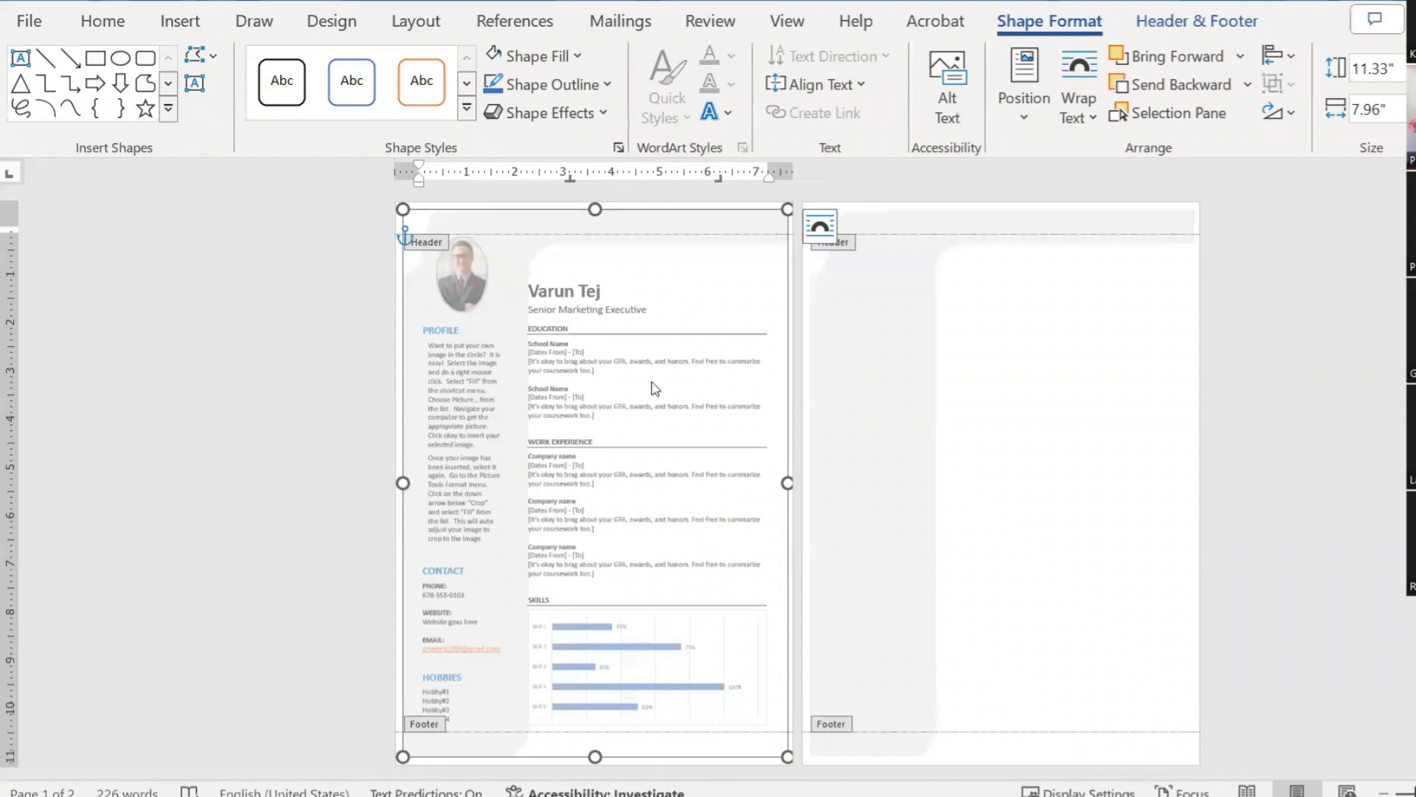
left_click(1257, 295)
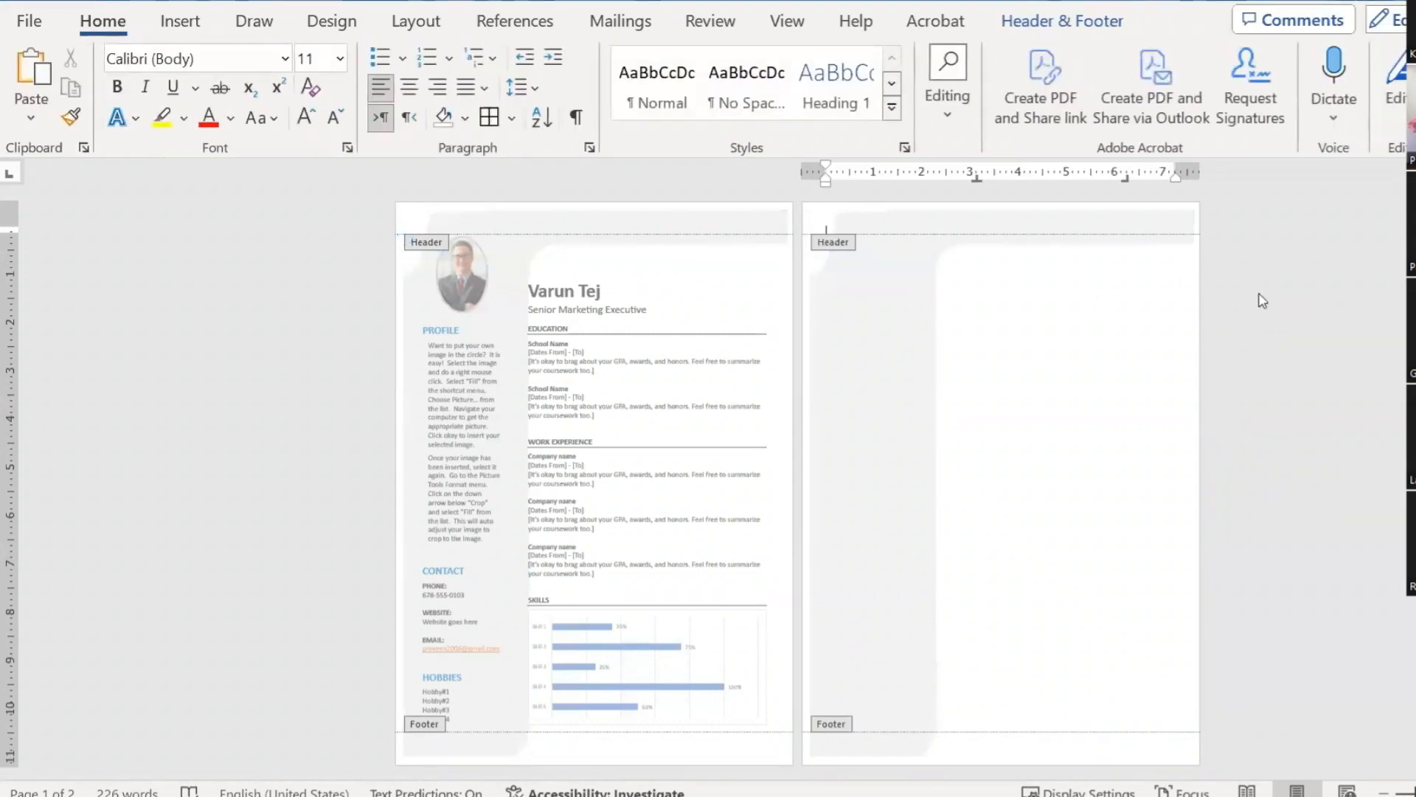
double_click(955, 363)
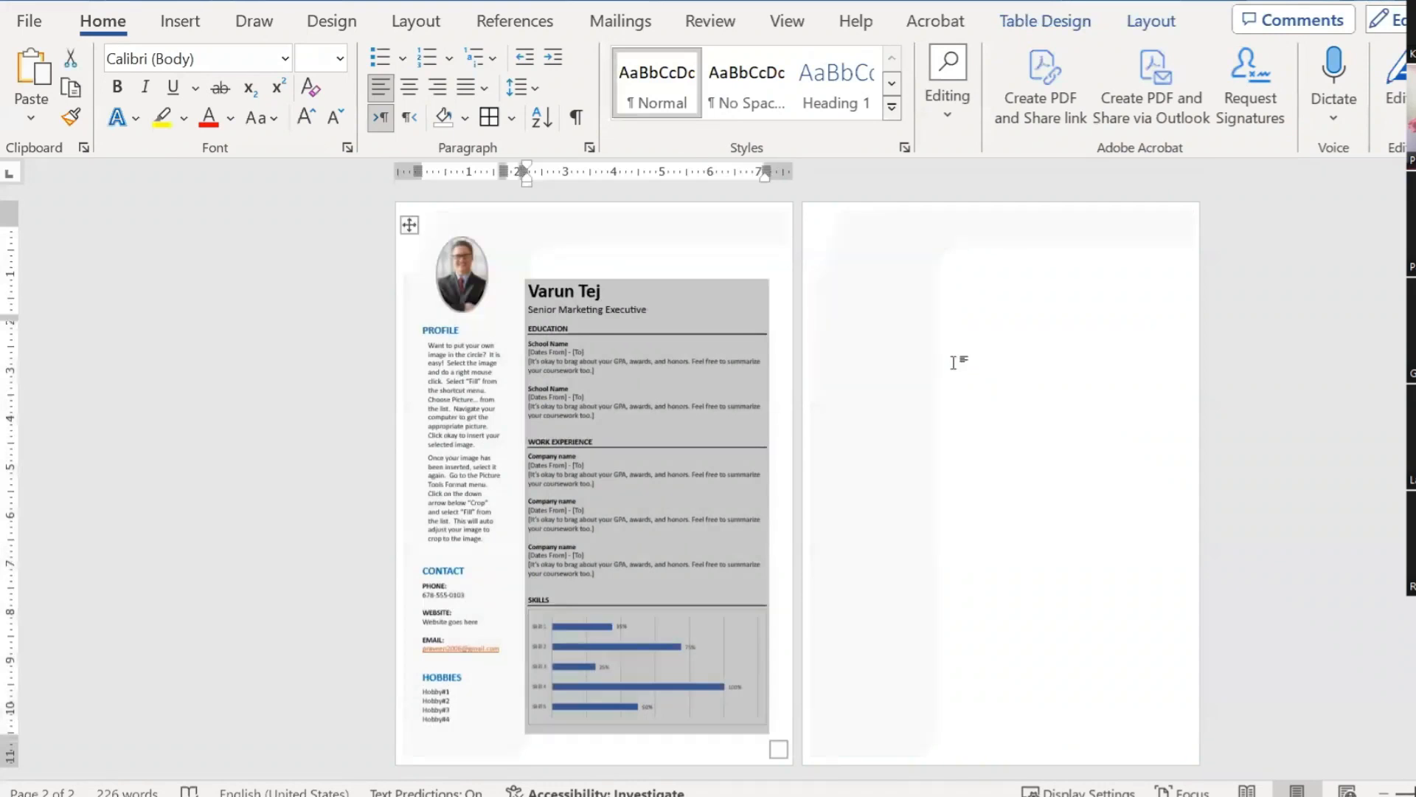
left_click(936, 319)
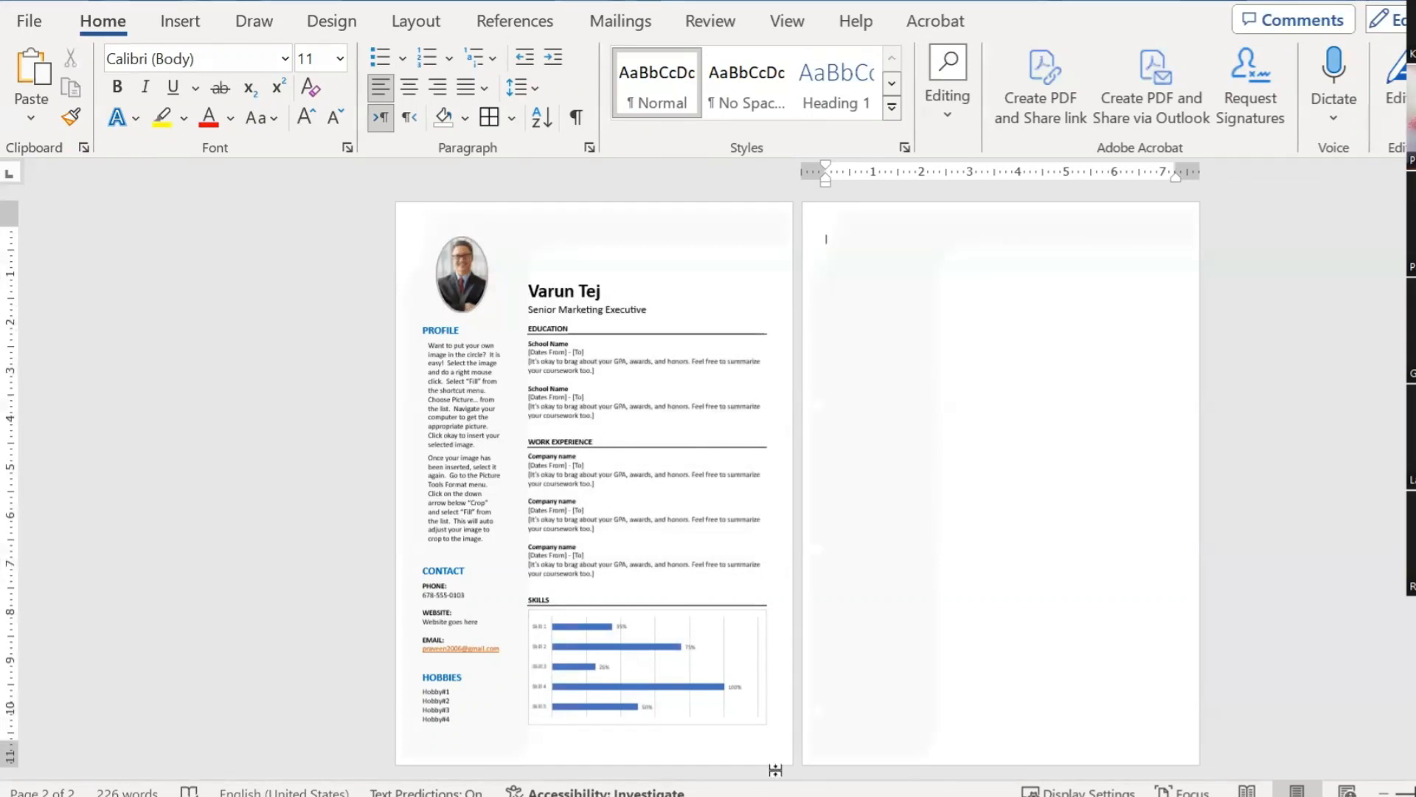
left_click(533, 747)
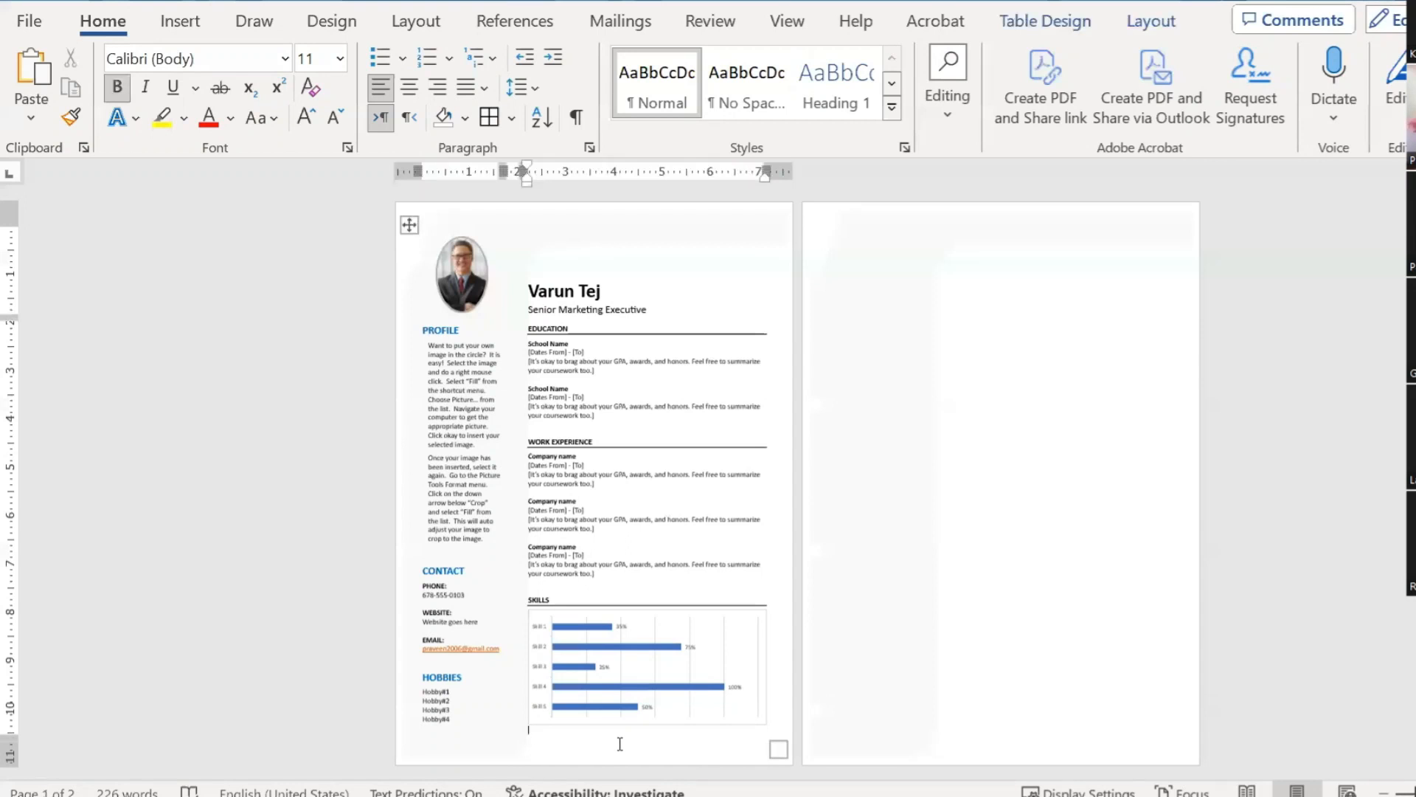
scroll(619, 744, "up", 5, "ctrl")
scroll(708, 738, "down", 5)
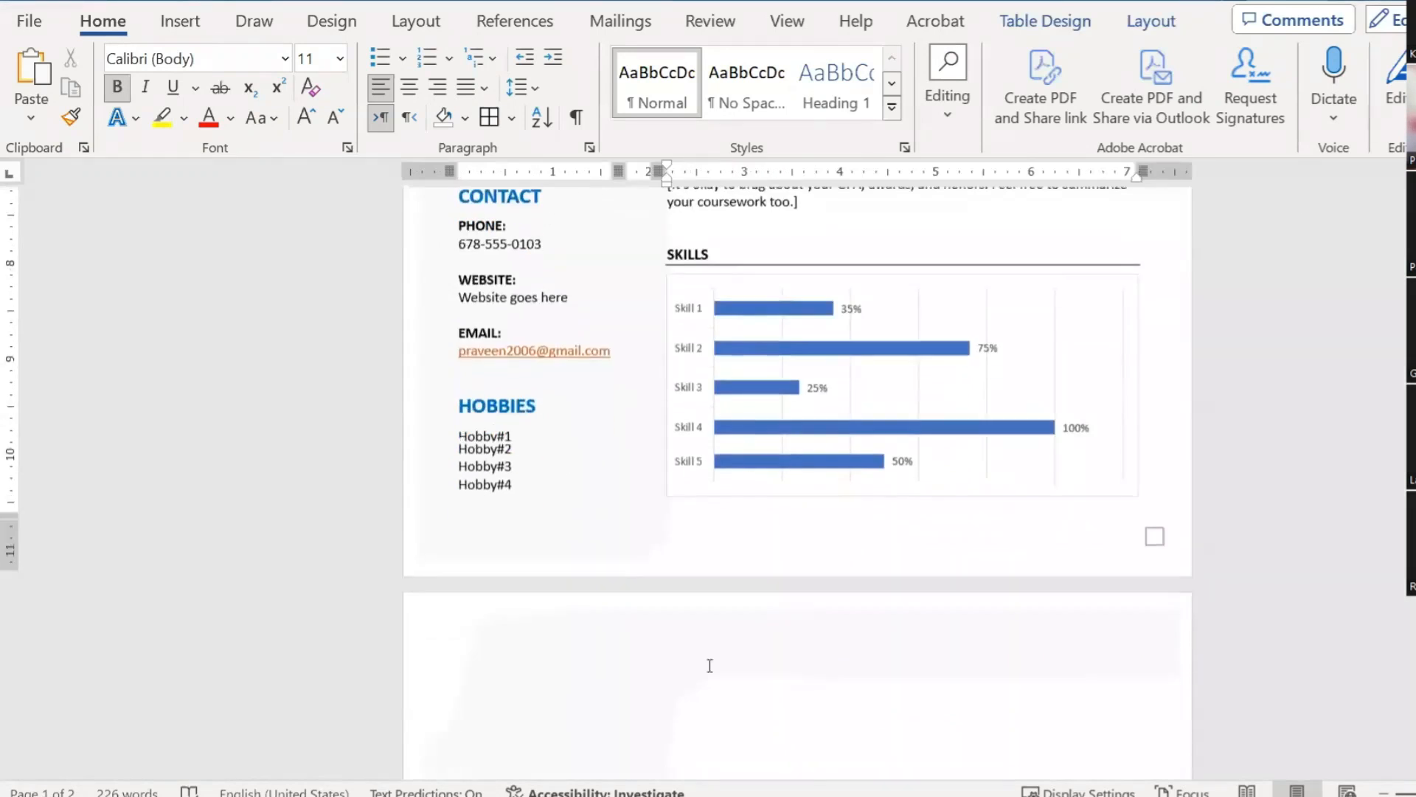
scroll(721, 692, "up", 3)
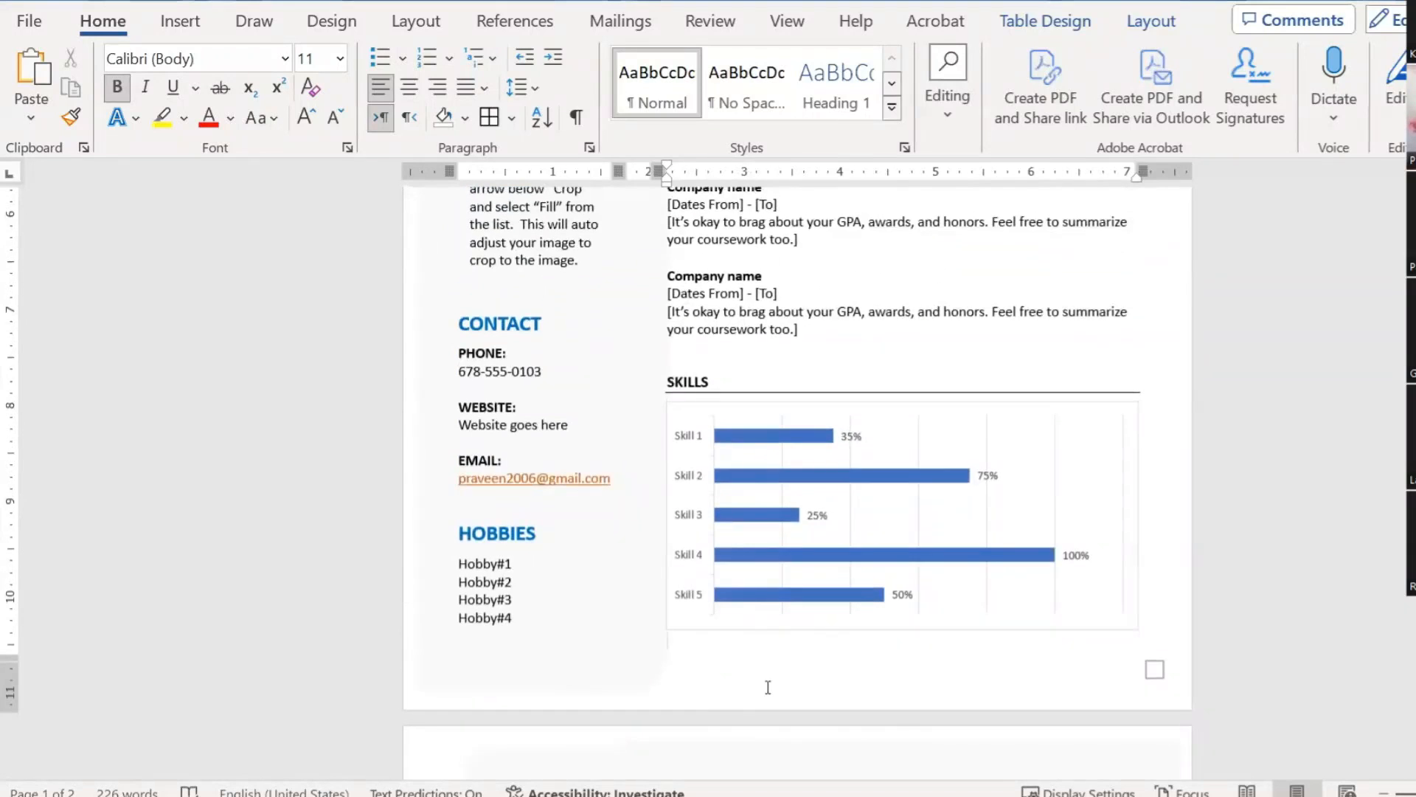
scroll(768, 686, "down", 3)
scroll(841, 632, "up", 2)
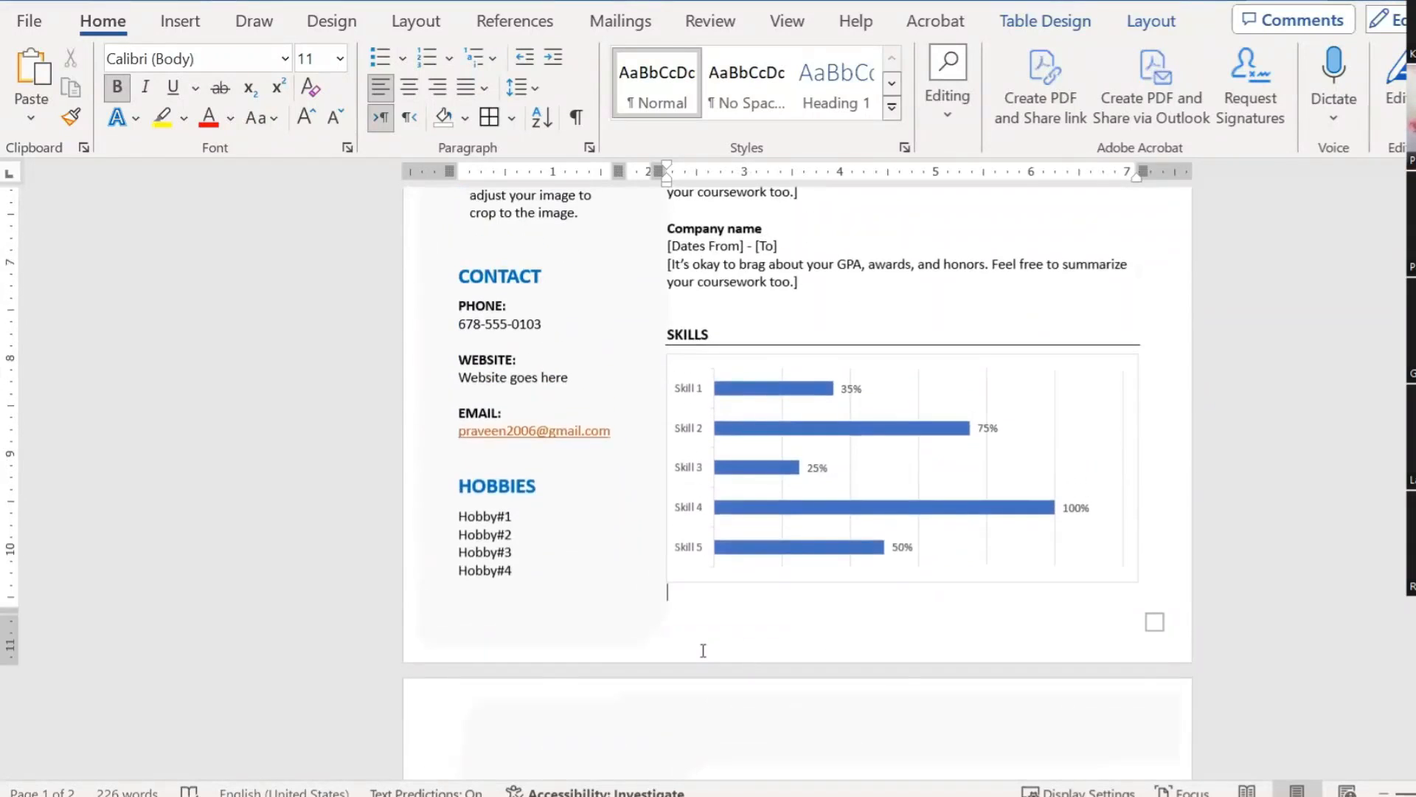
scroll(899, 670, "down", 1)
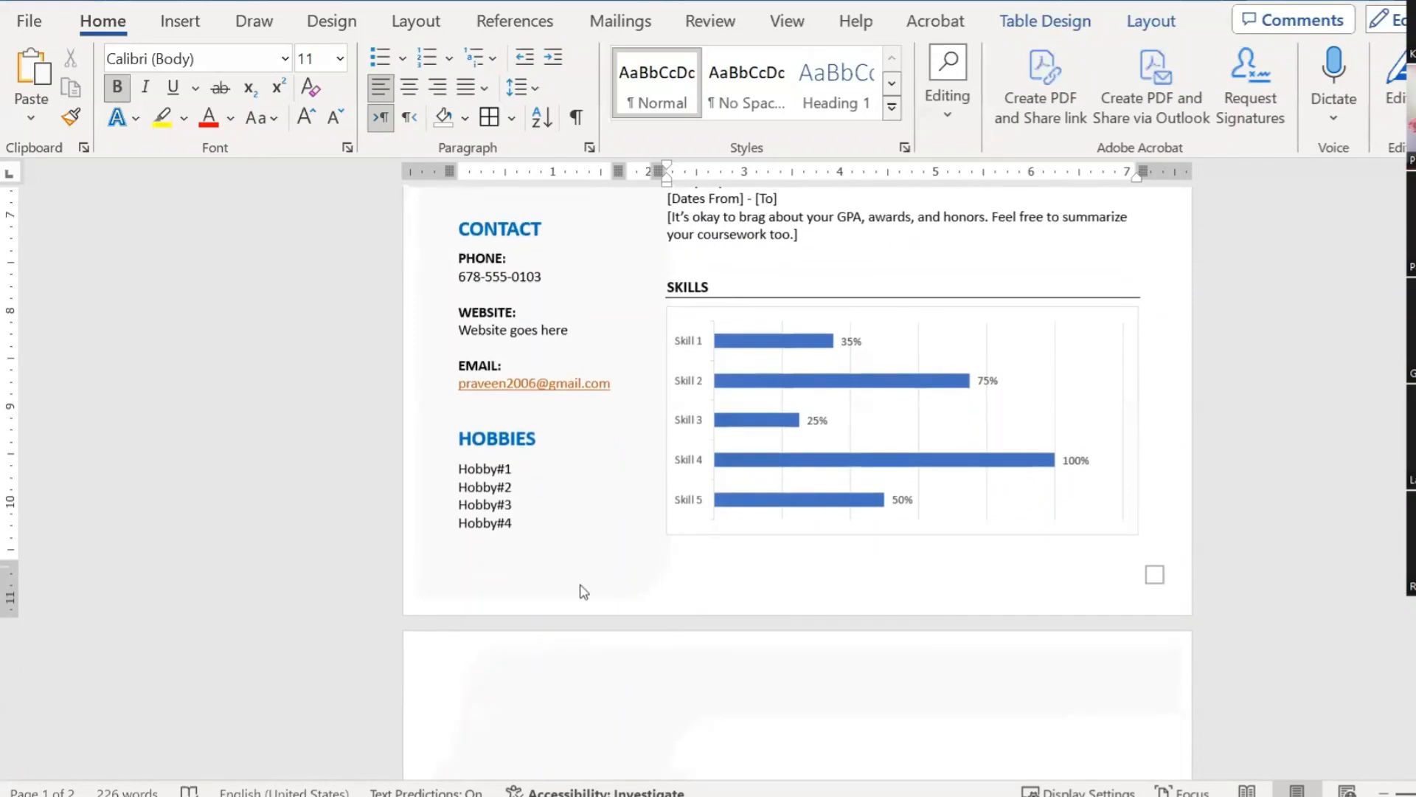
double_click(611, 587)
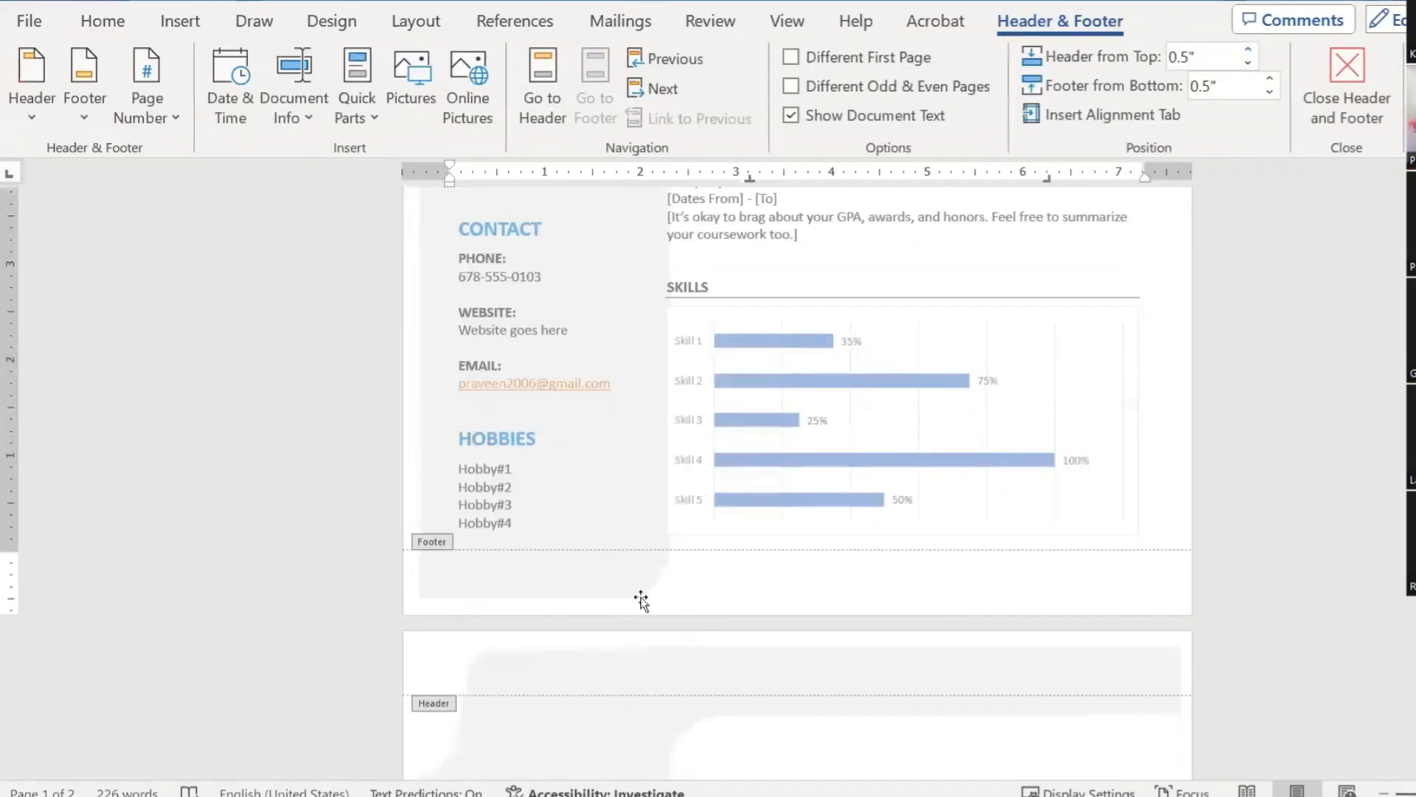
left_click(639, 596)
left_click_drag(808, 592, 820, 571)
scroll(834, 628, "down", 3)
scroll(834, 628, "down", 8)
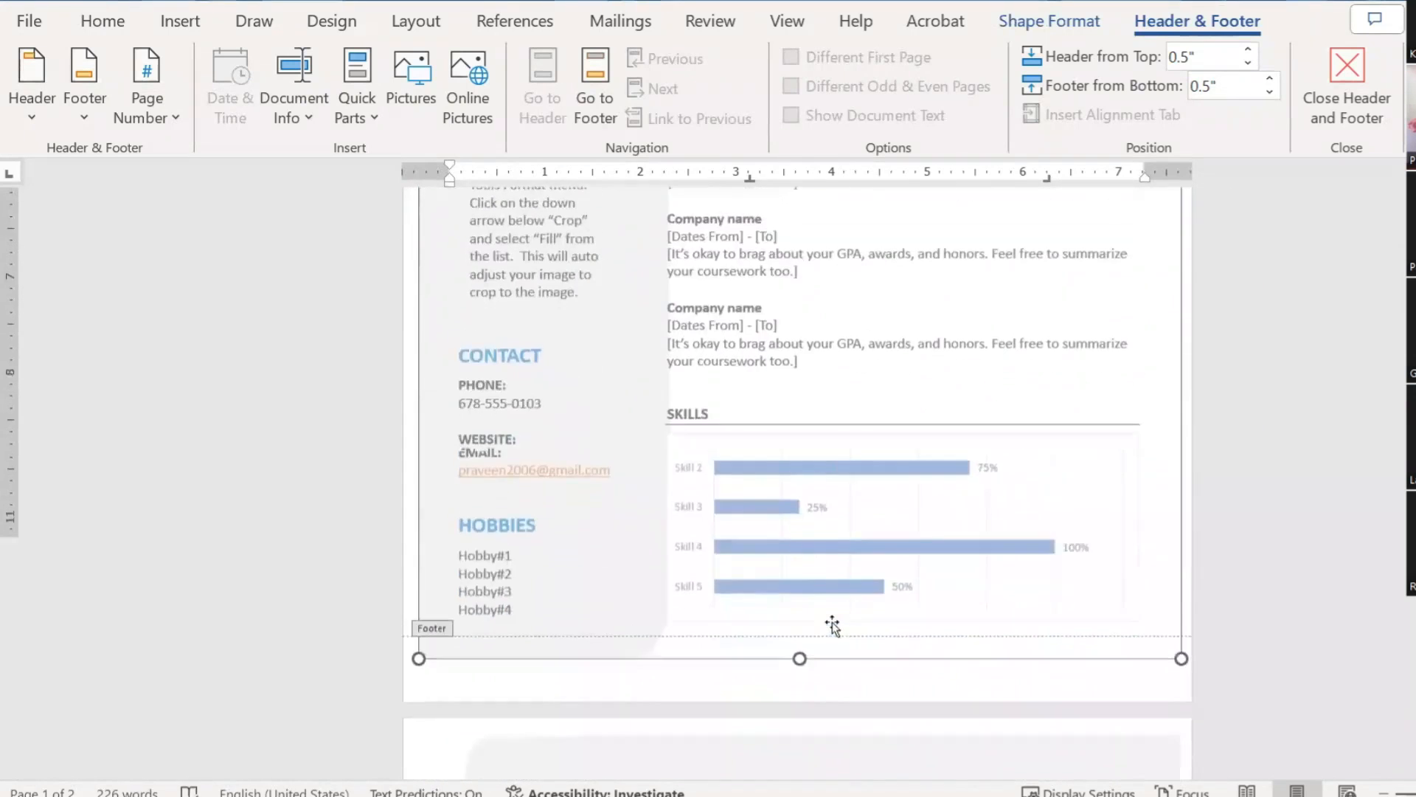
double_click(839, 621)
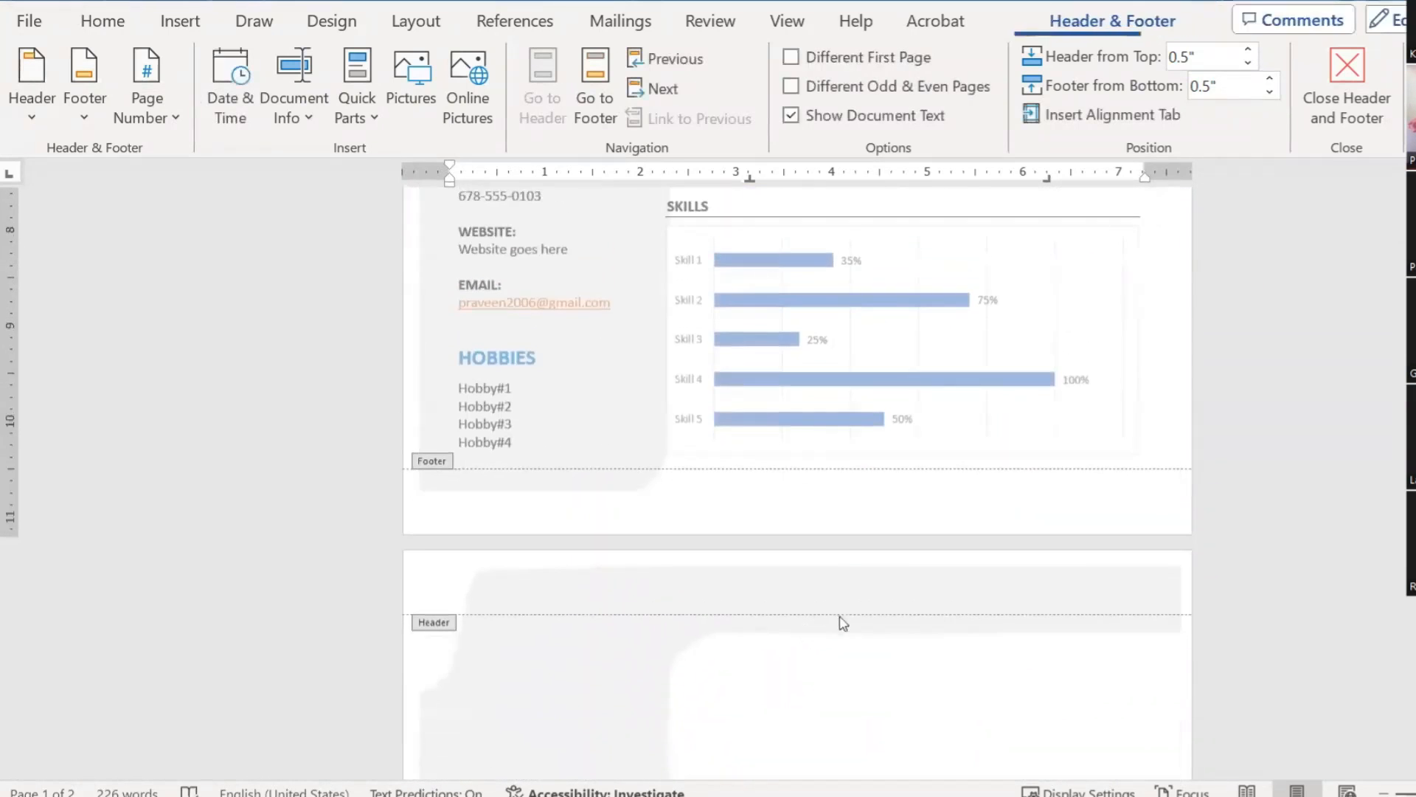
scroll(737, 610, "down", 2)
scroll(727, 592, "up", 4)
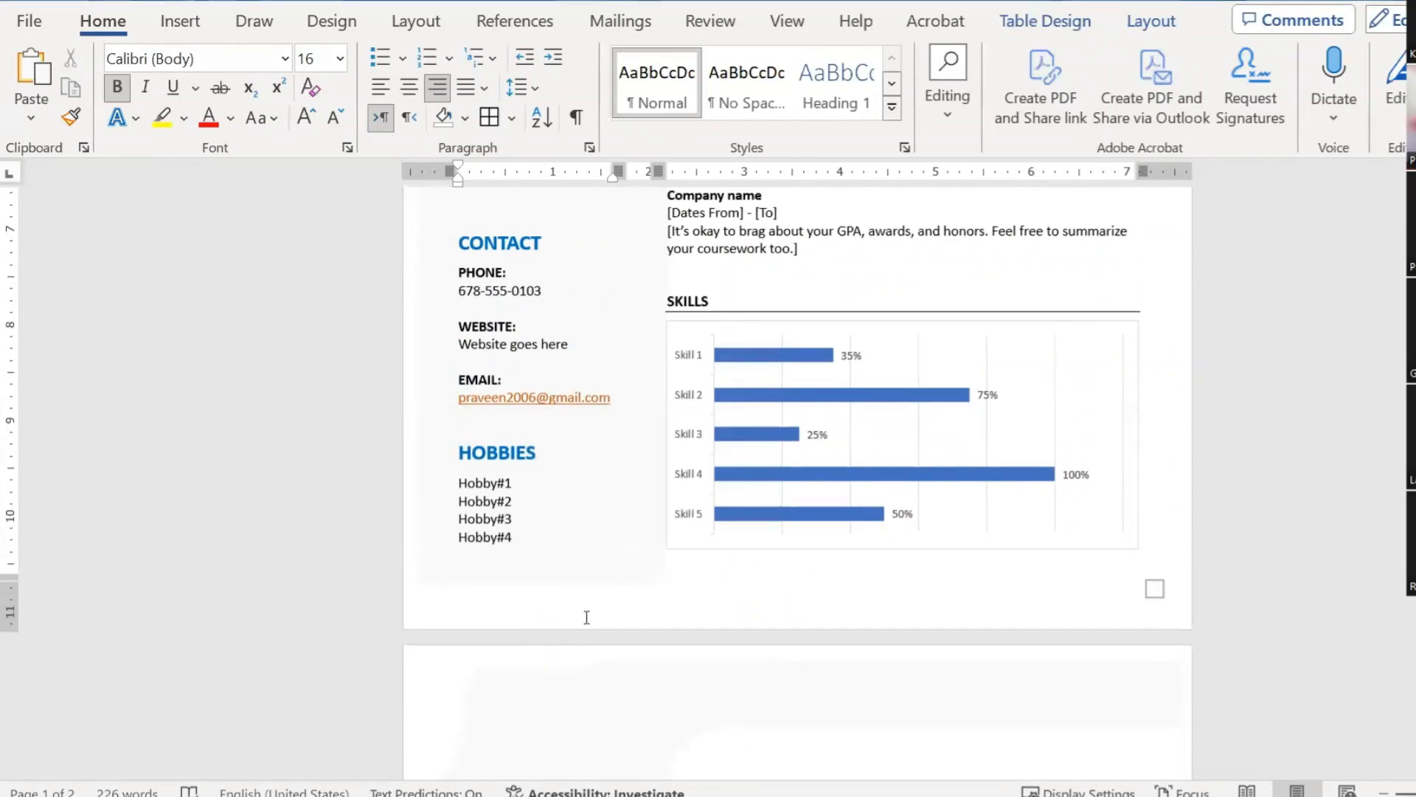
key("ctrl+End")
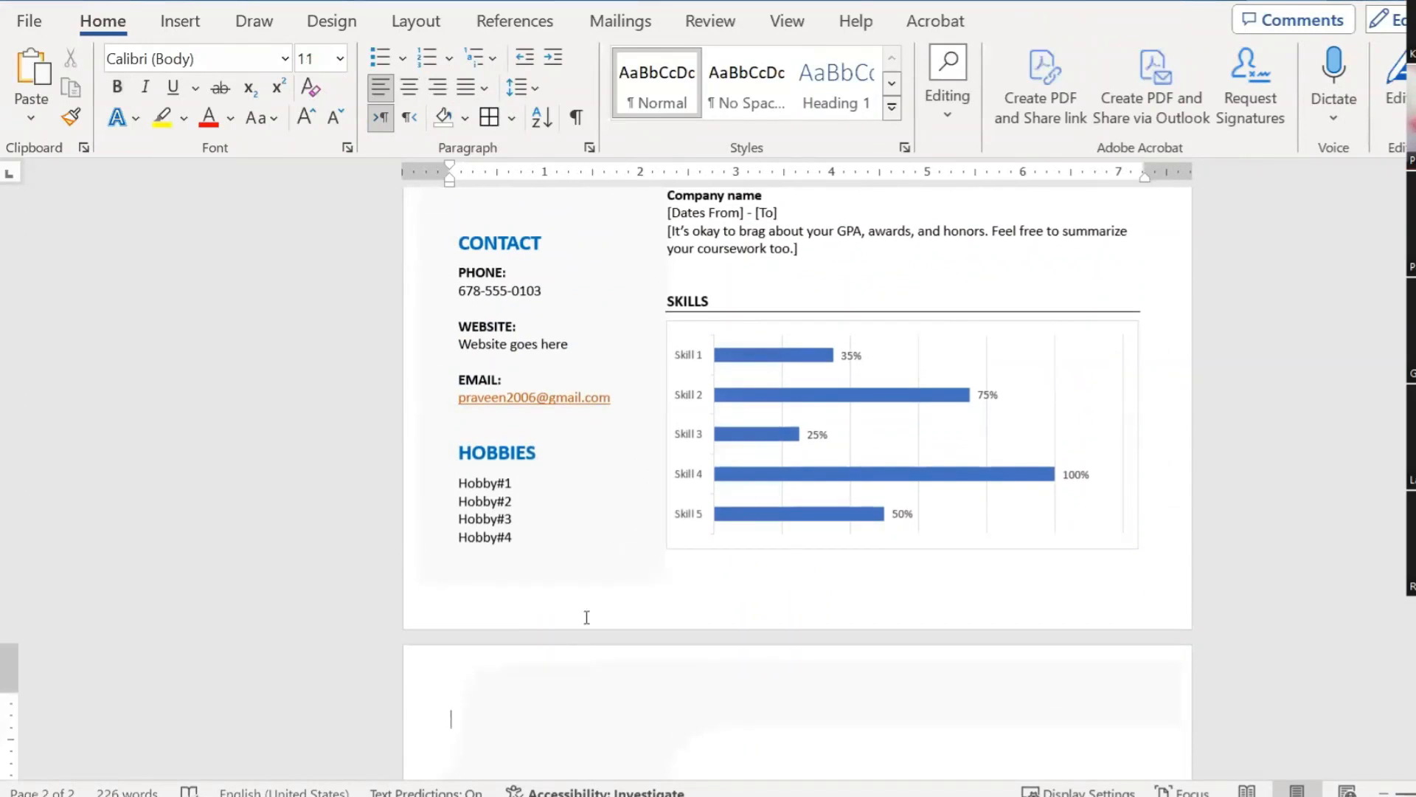
scroll(586, 620, "down", 2)
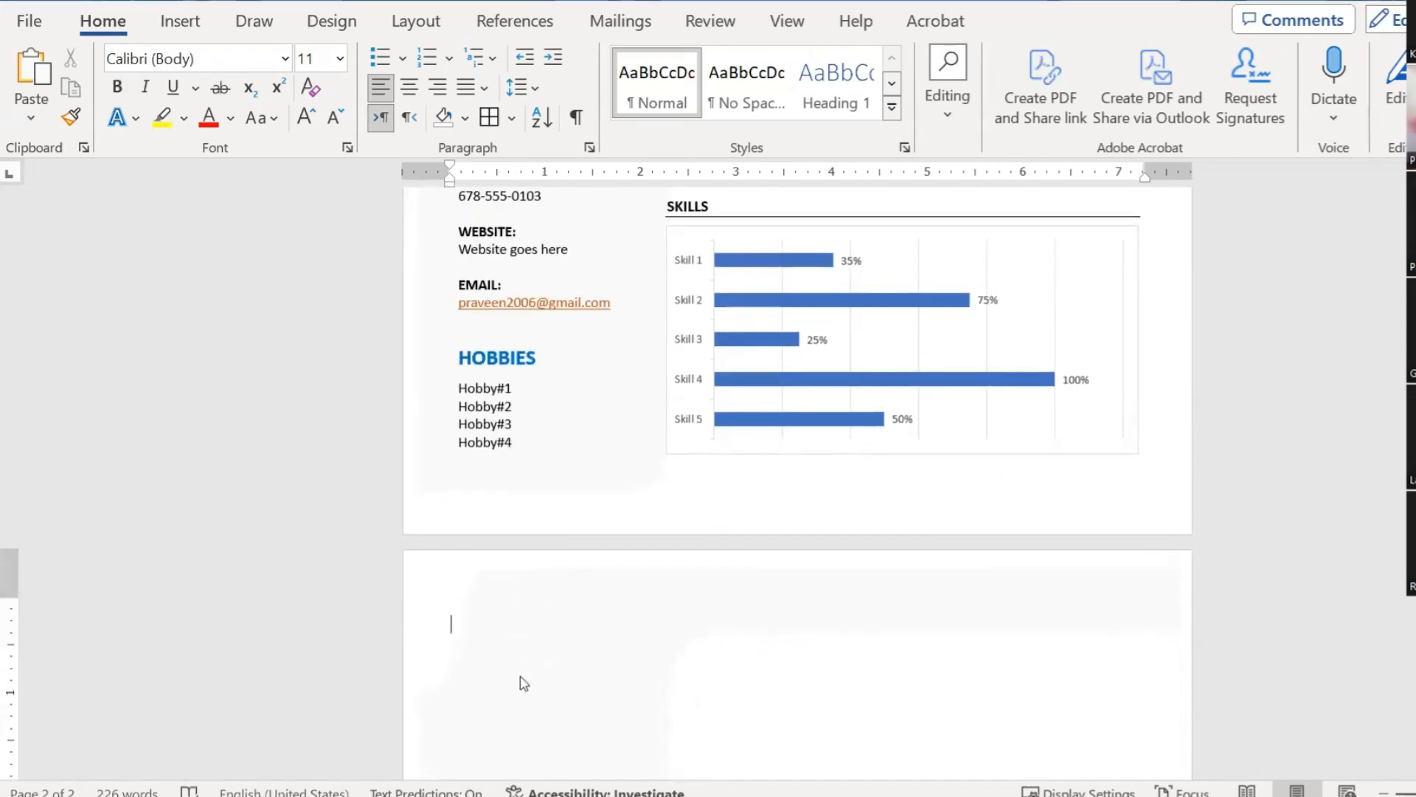
scroll(689, 610, "up", 5)
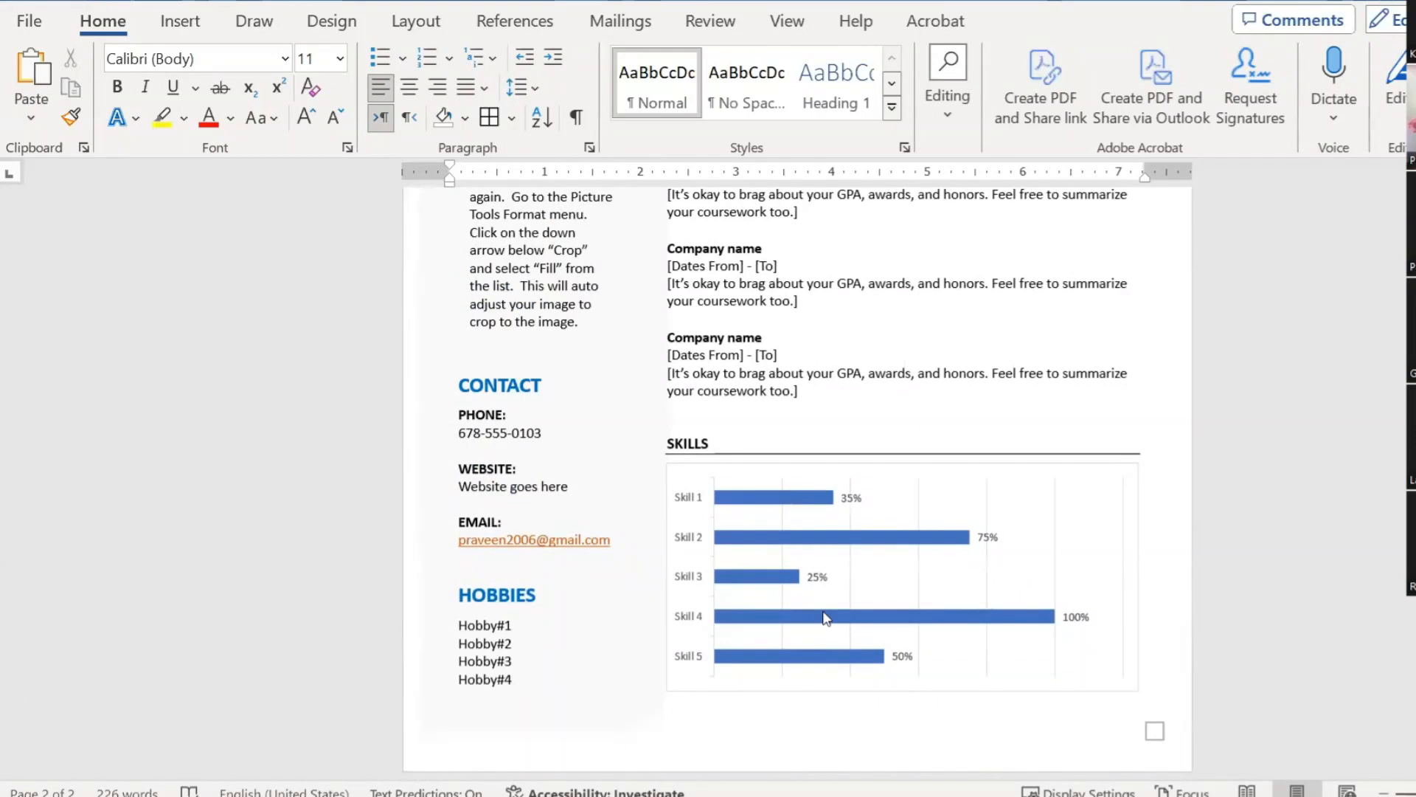
mouse_move(825, 617)
scroll(812, 627, "up", 10)
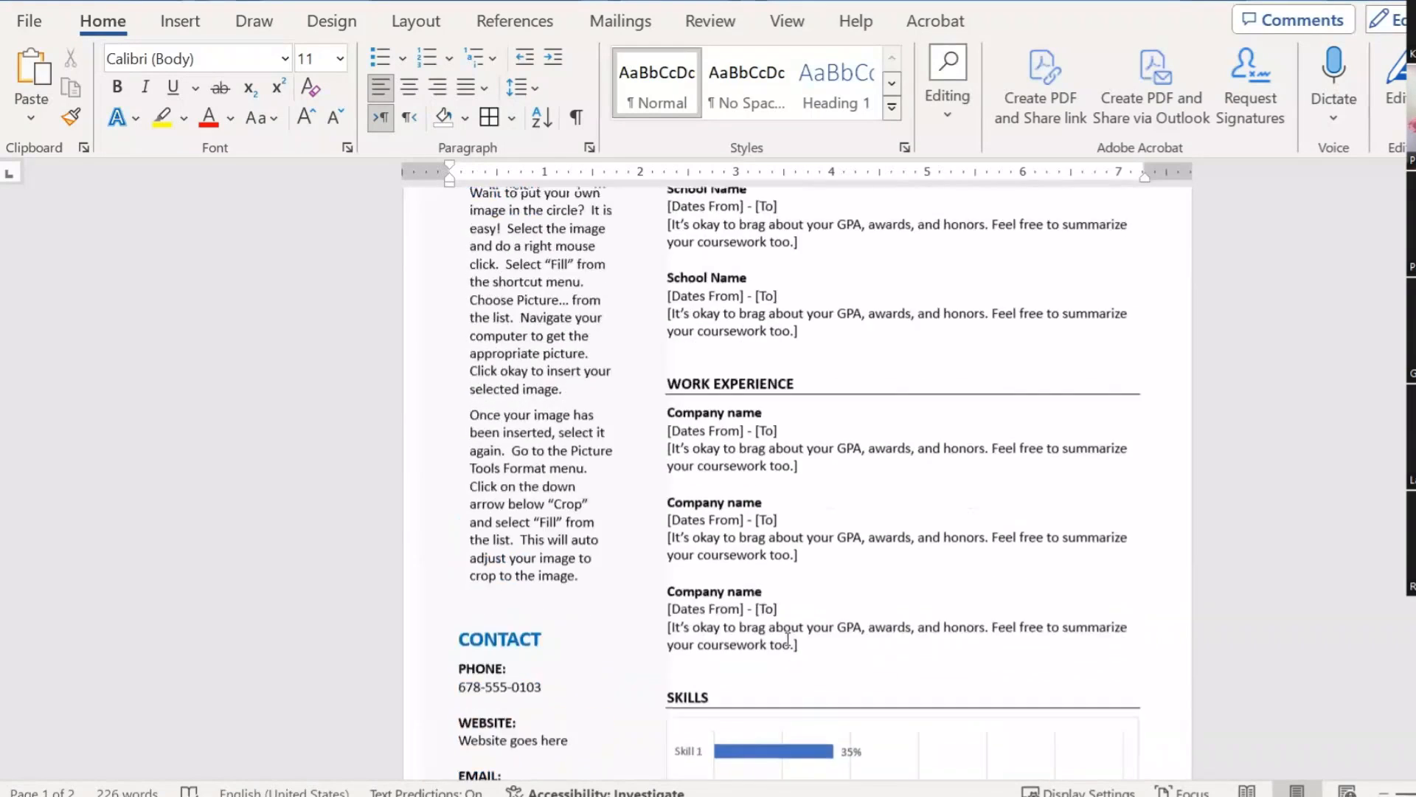
Step: Save a PDF copy to This PC with a page range, replace the file, and dismiss the read-only warning
left_click(16, 20)
left_click(113, 404)
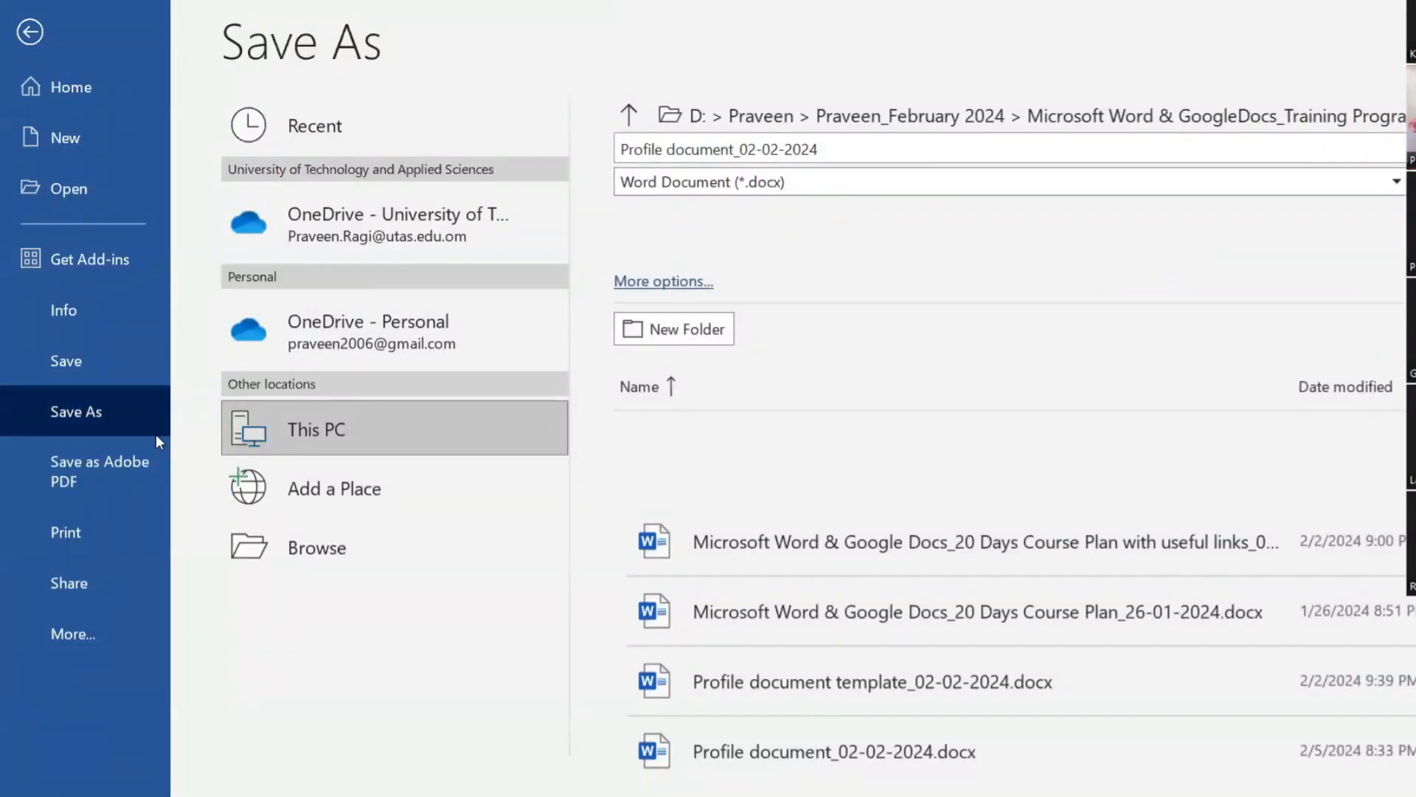
left_click(487, 430)
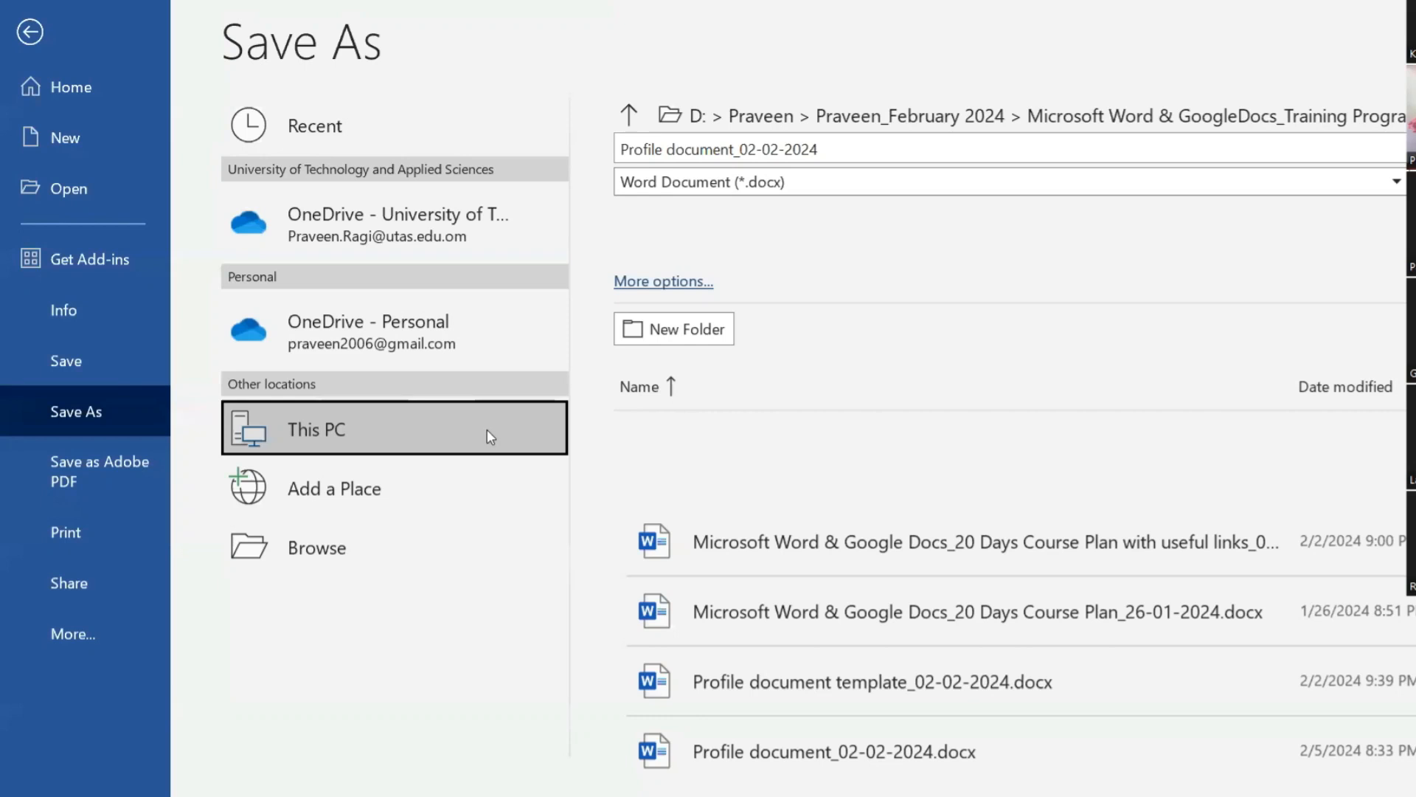
left_click(481, 429)
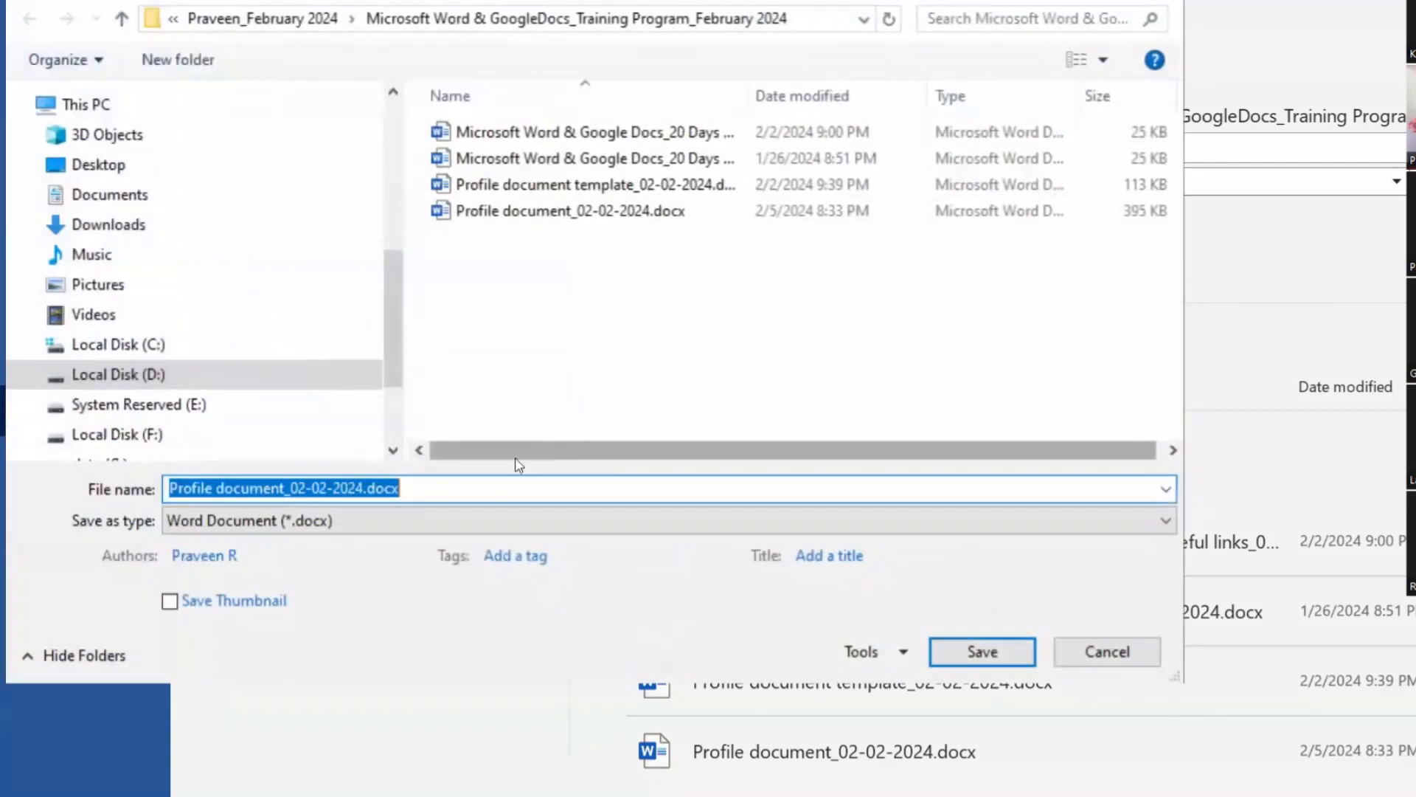
left_click(347, 521)
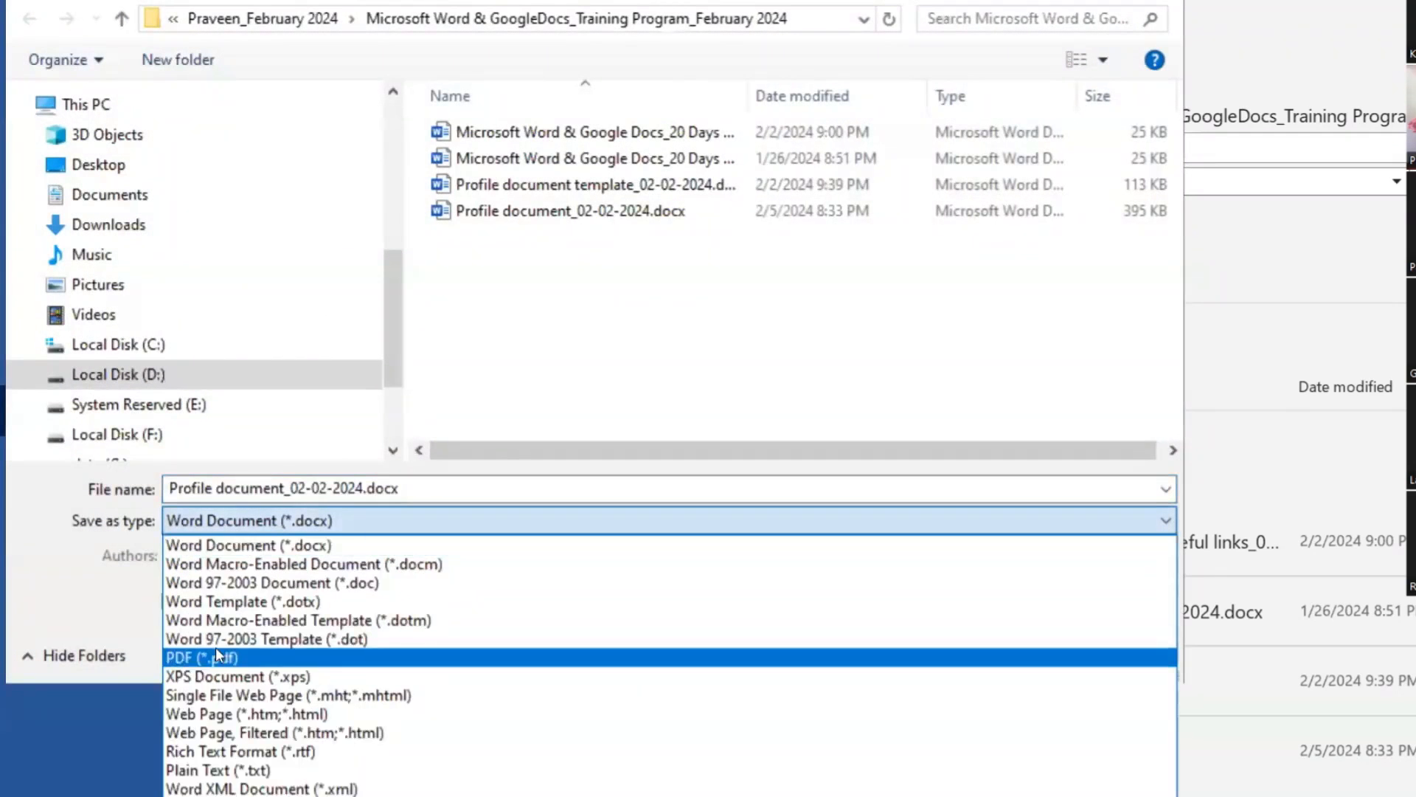
left_click(216, 651)
left_click(573, 606)
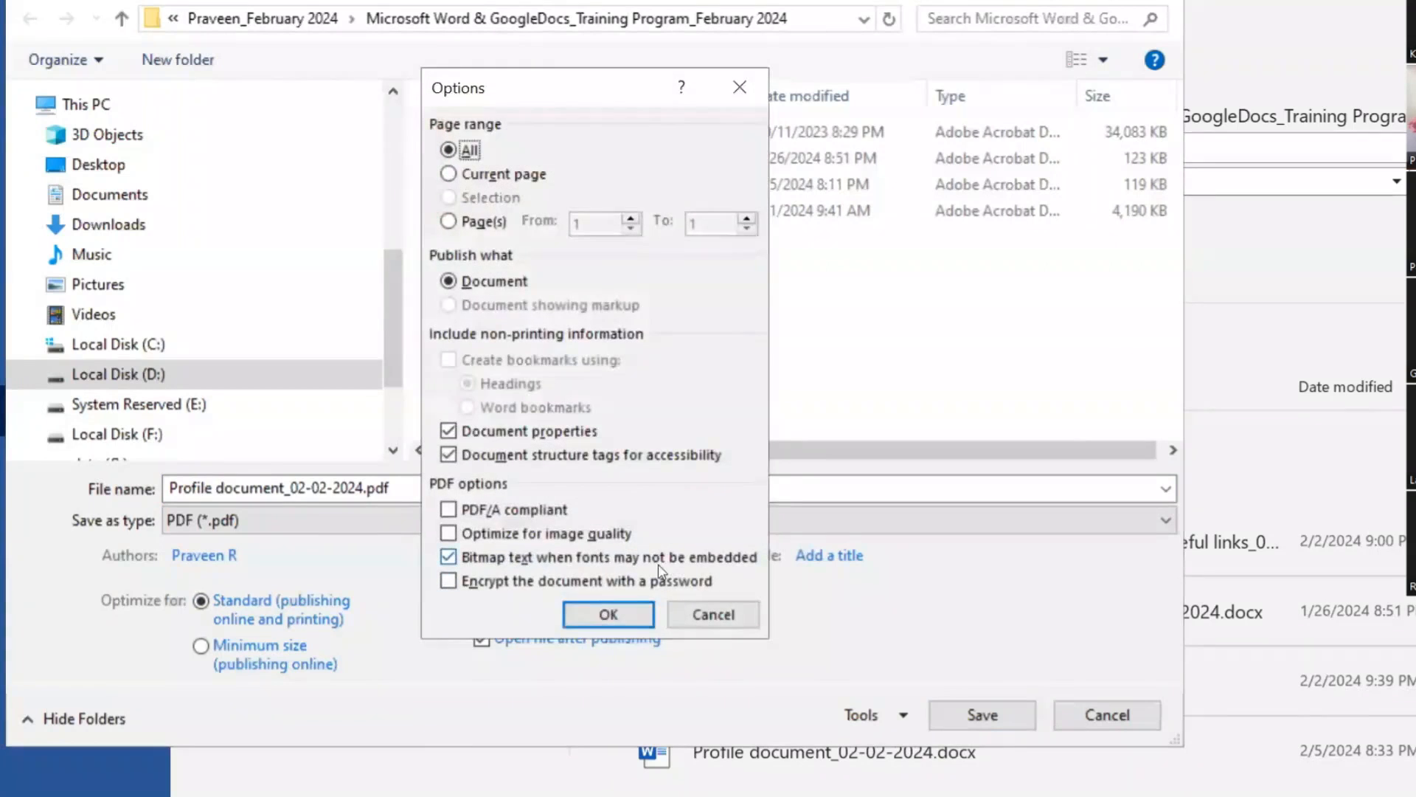
left_click(483, 222)
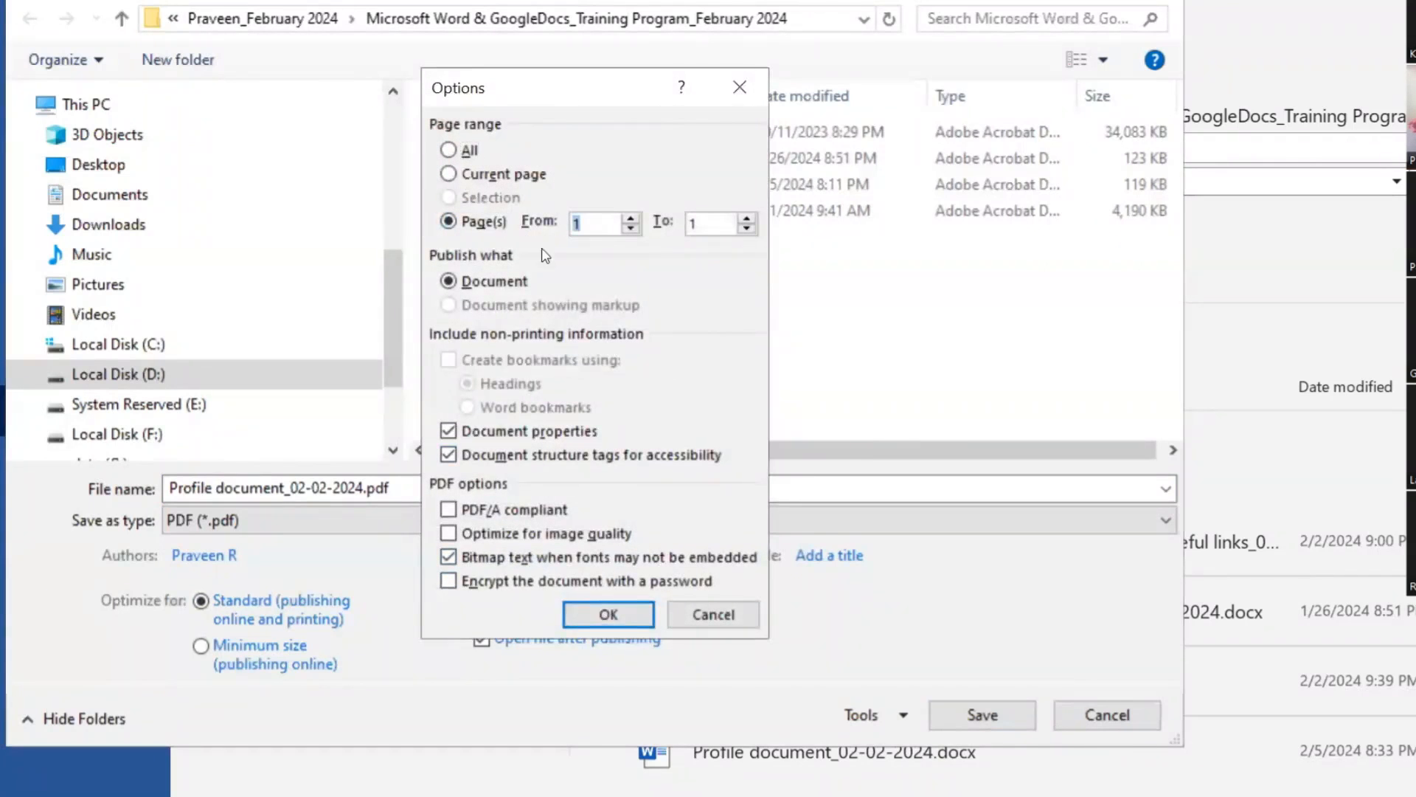
left_click(599, 615)
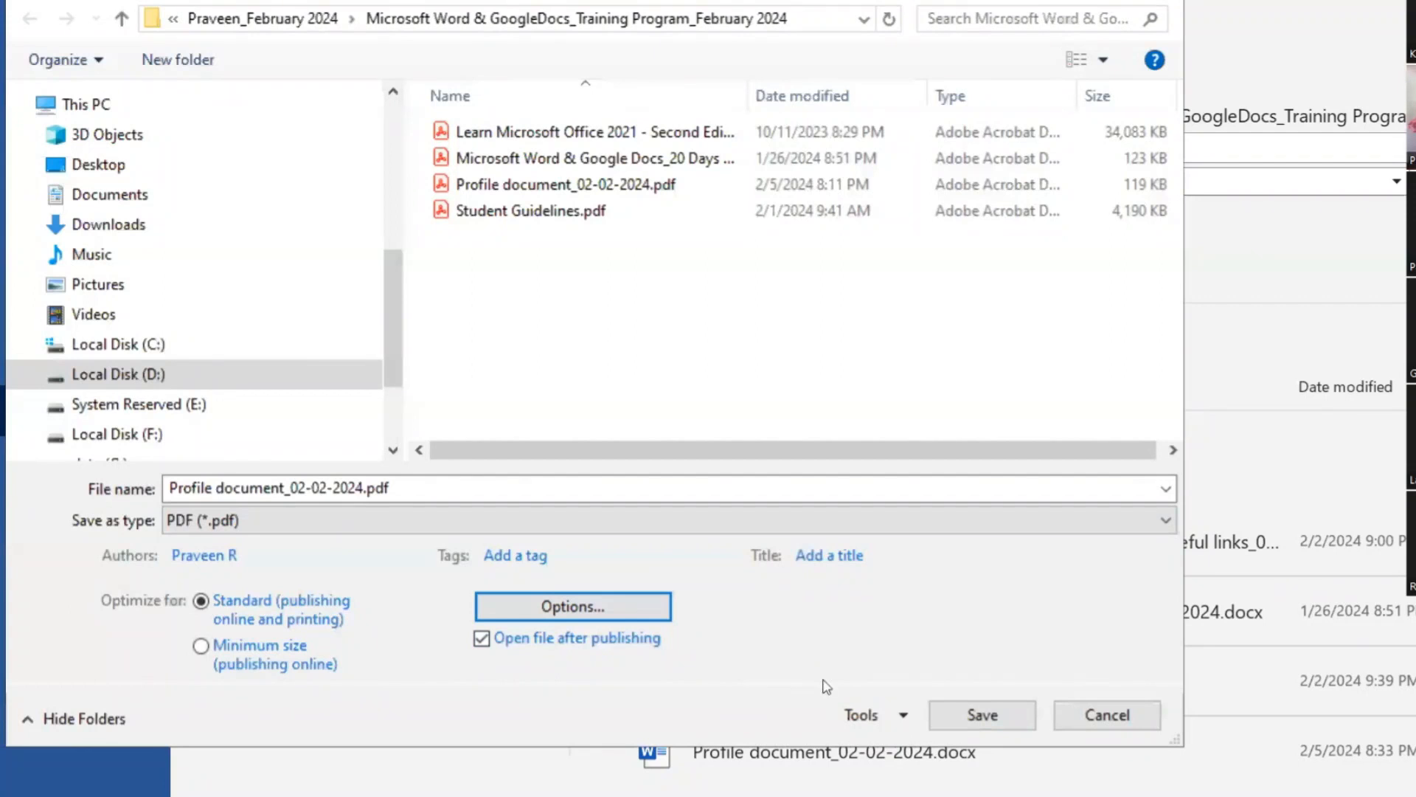
left_click(981, 715)
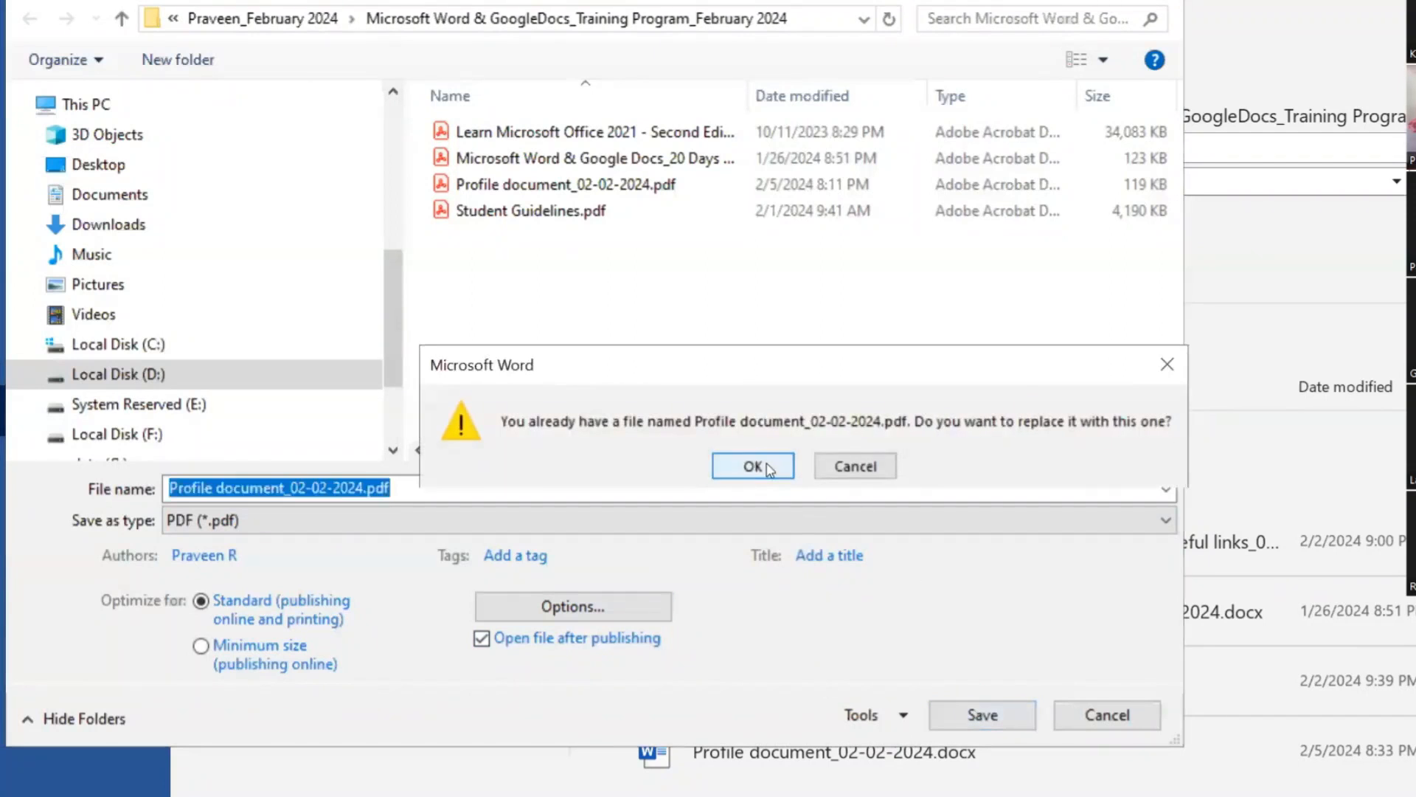
left_click(759, 468)
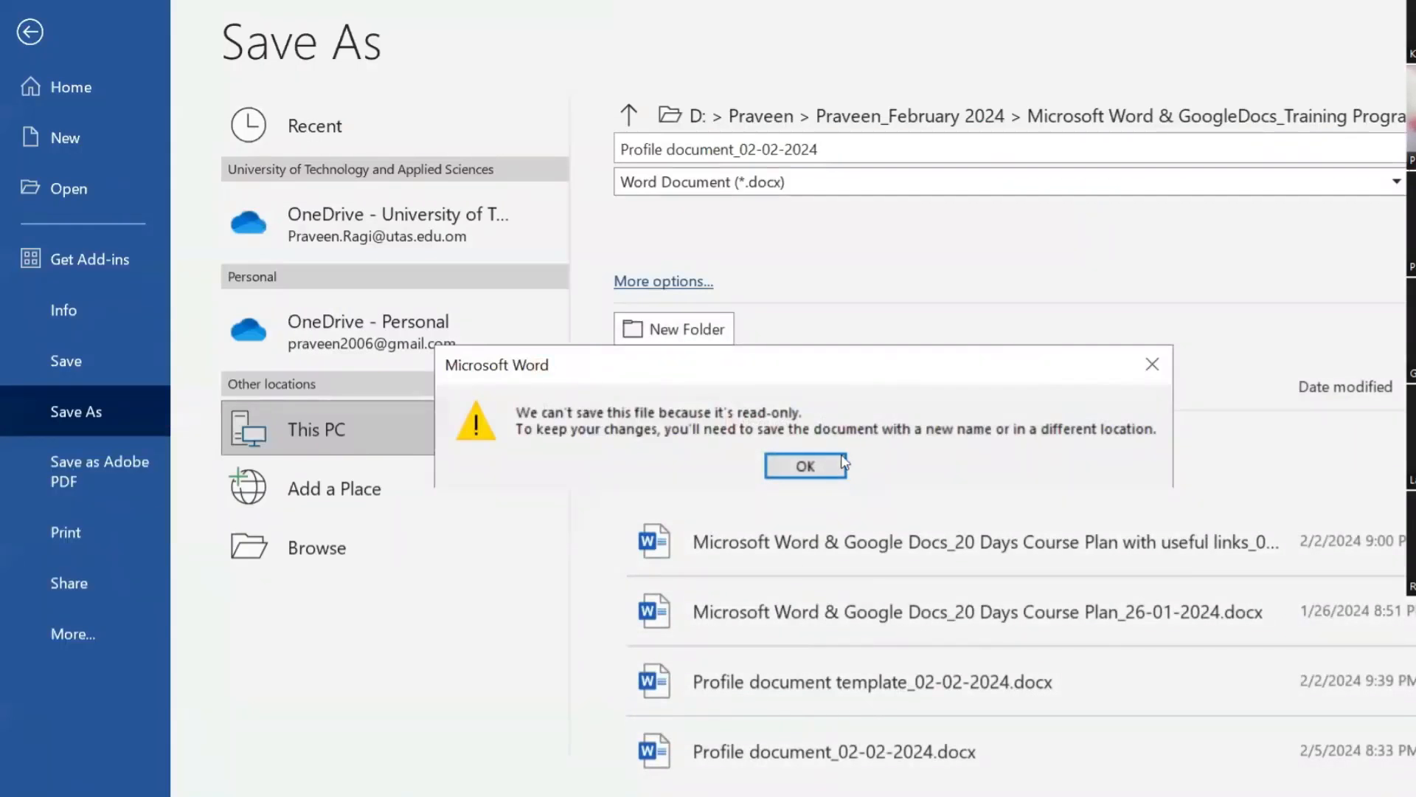
left_click(841, 463)
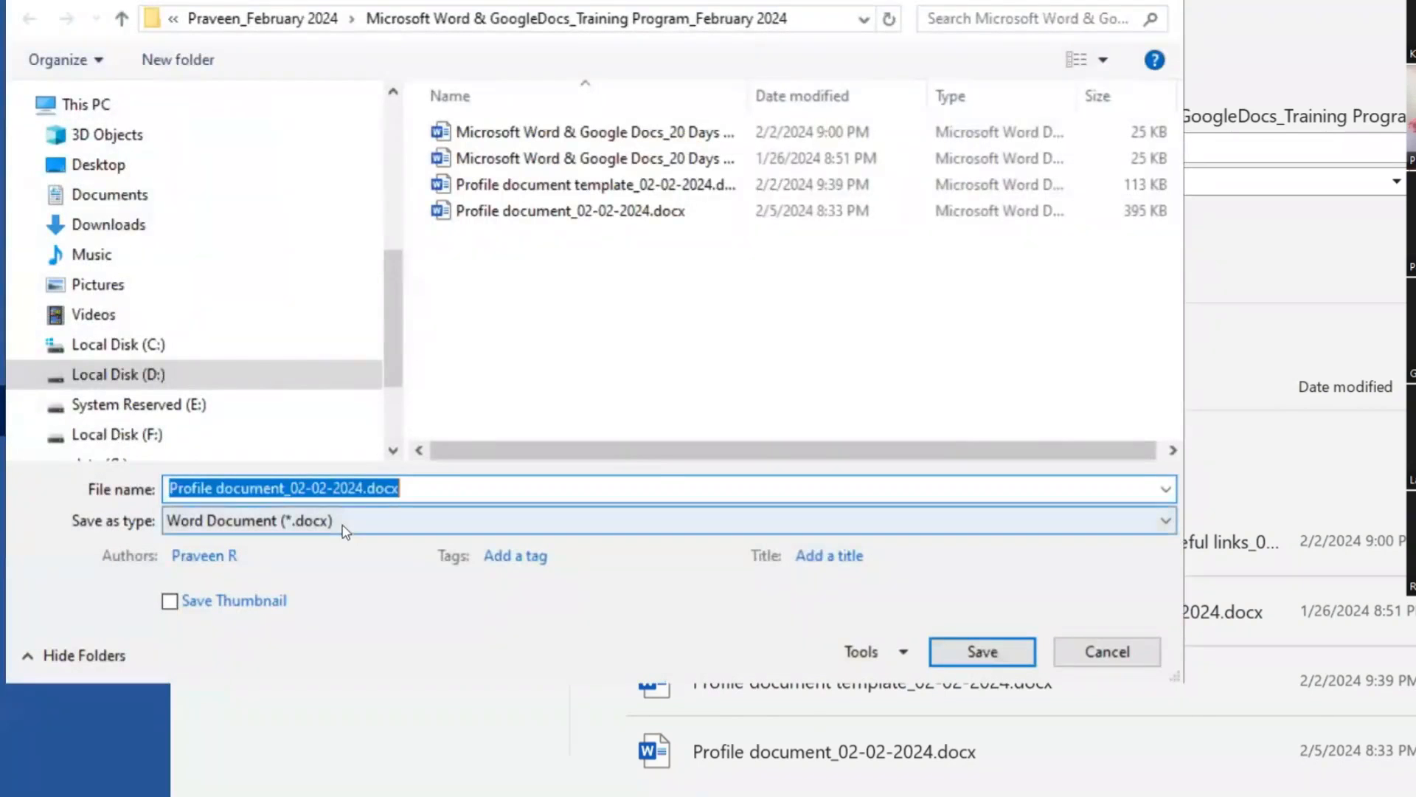
Step: Re-export only page 1 as Profile document_02-02-2024.pdf, replacing the existing PDF
left_click(343, 531)
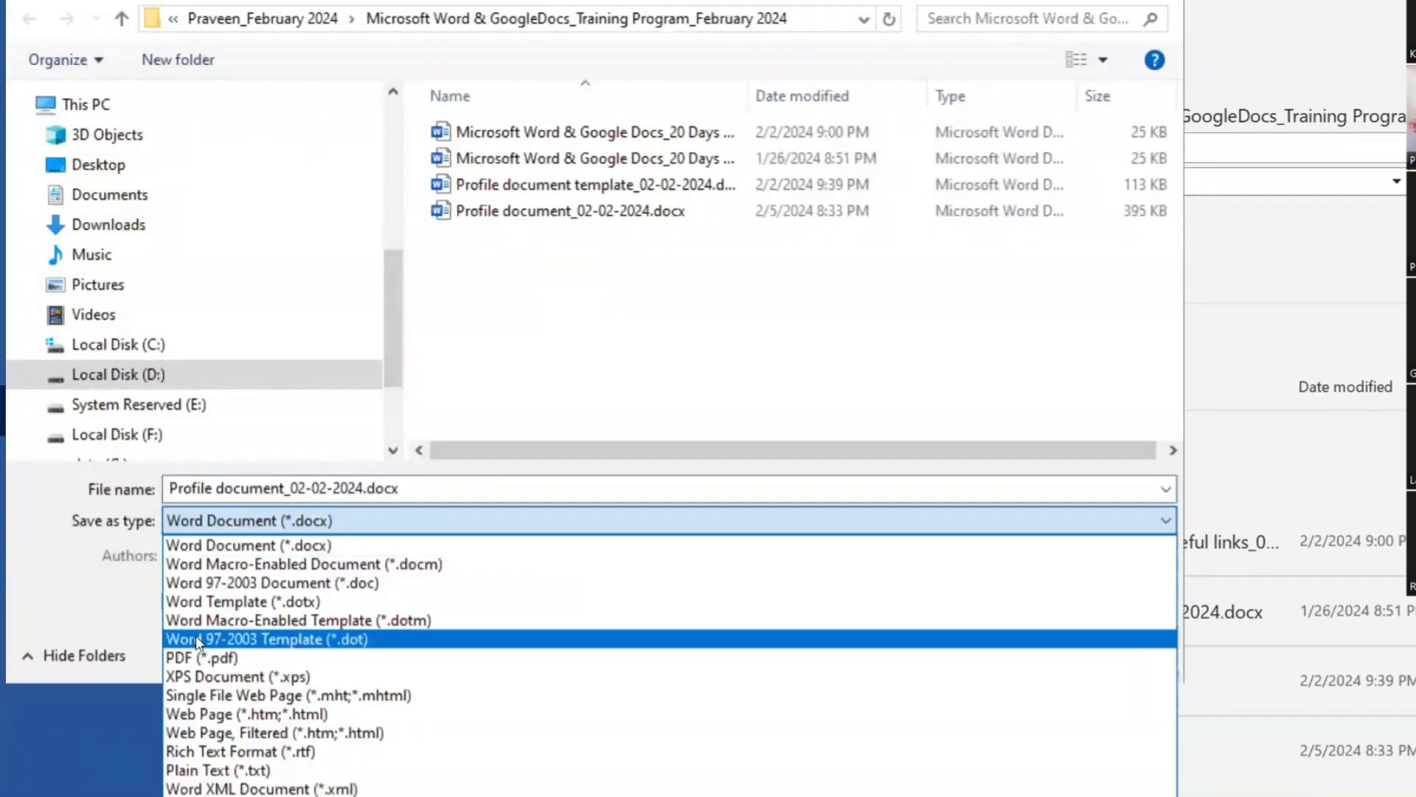
left_click(190, 648)
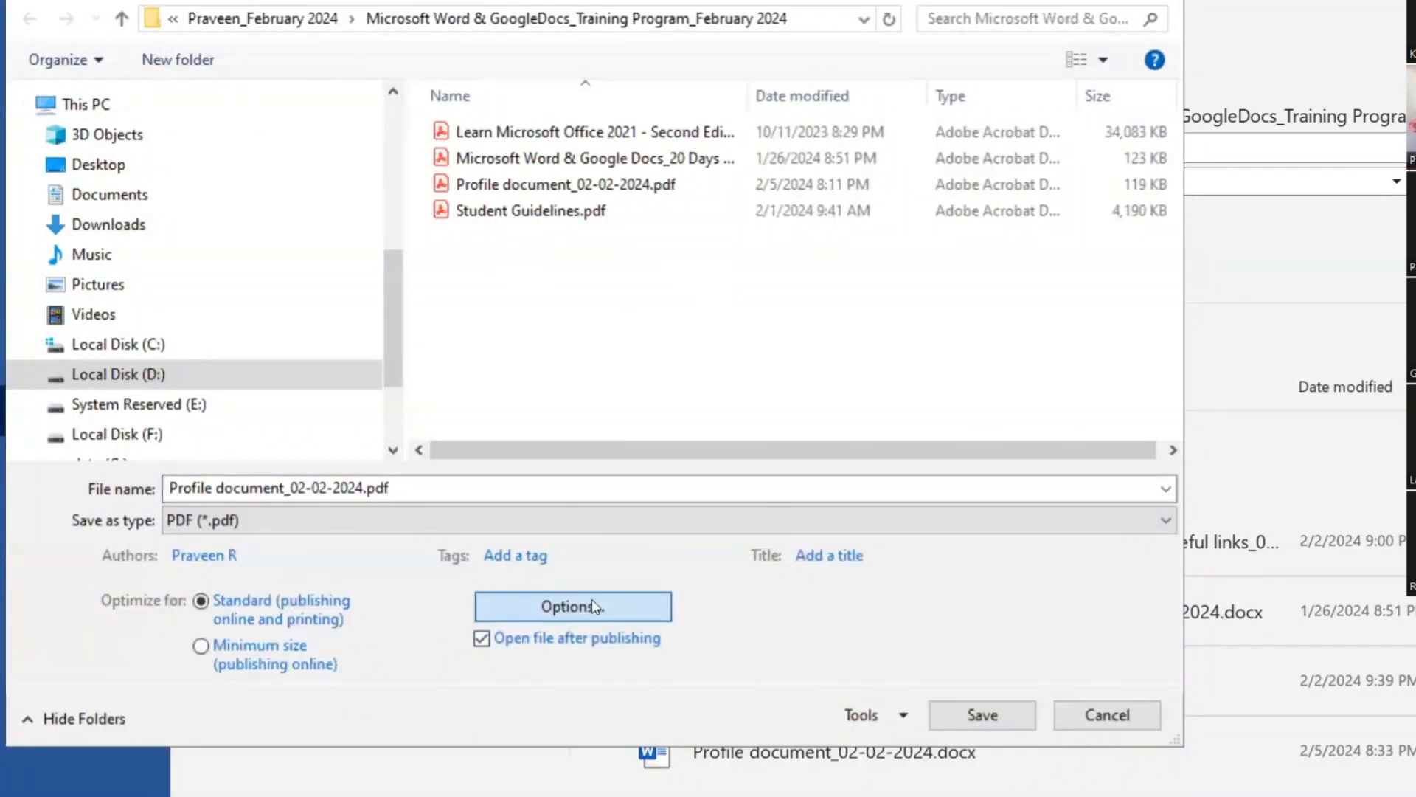
left_click(573, 606)
left_click(484, 223)
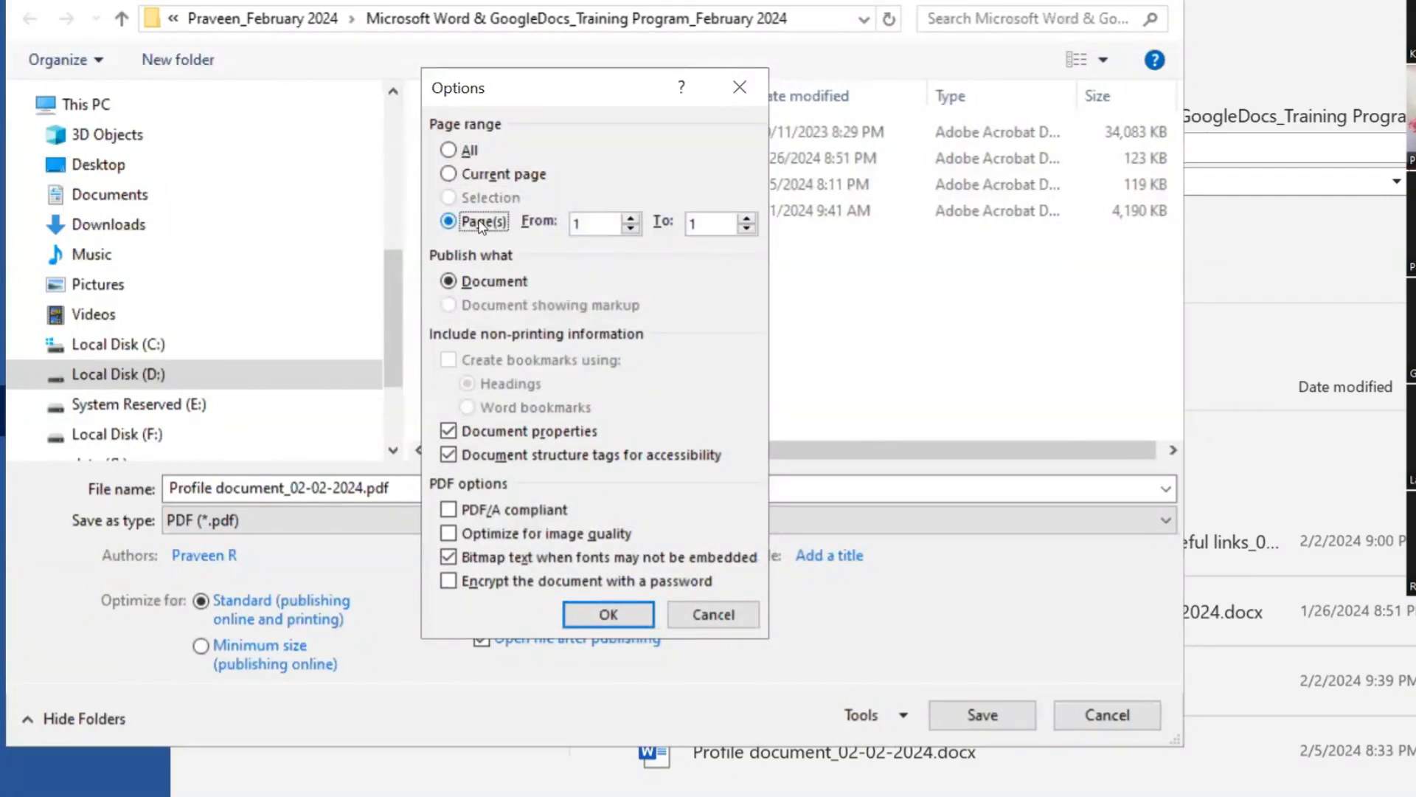
double_click(597, 222)
left_click(598, 614)
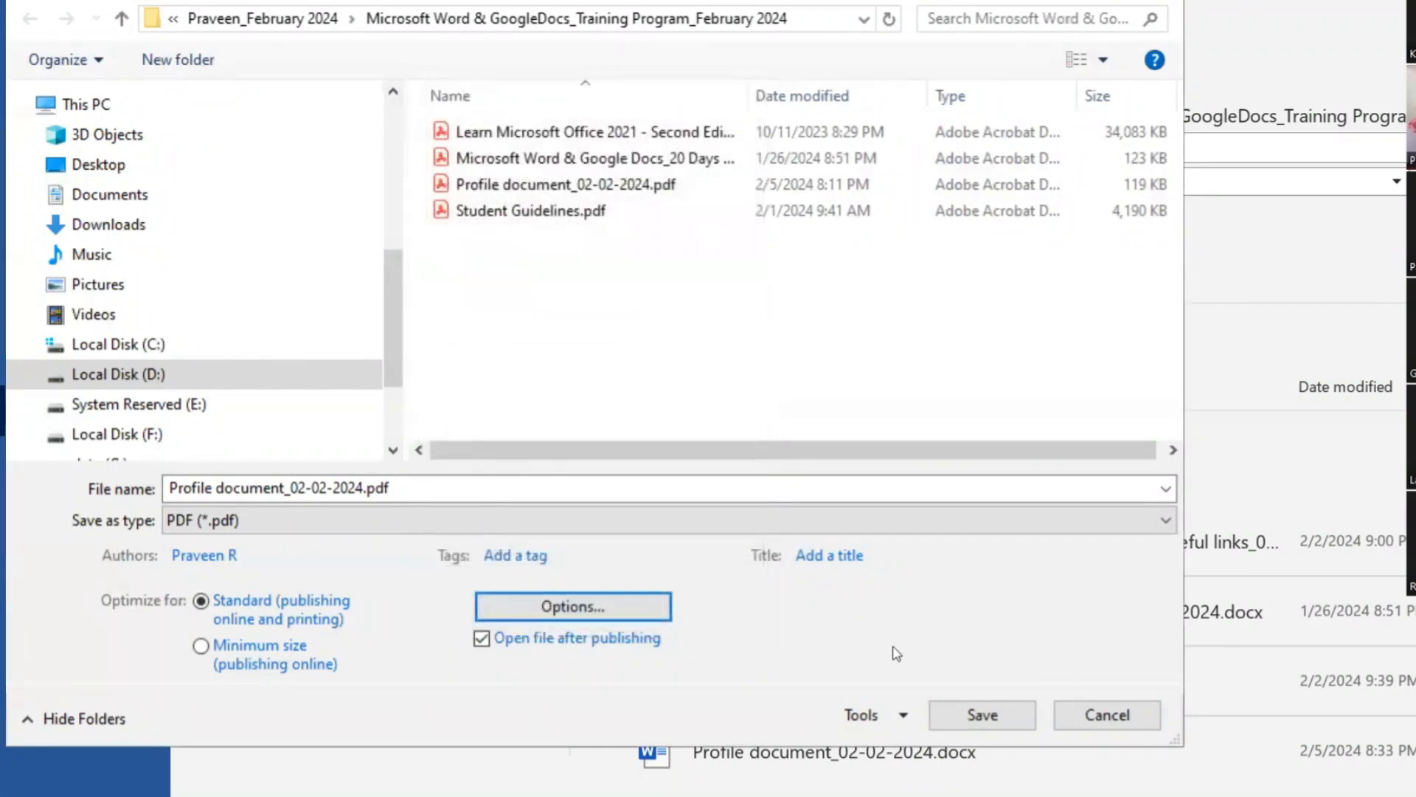
left_click(1003, 715)
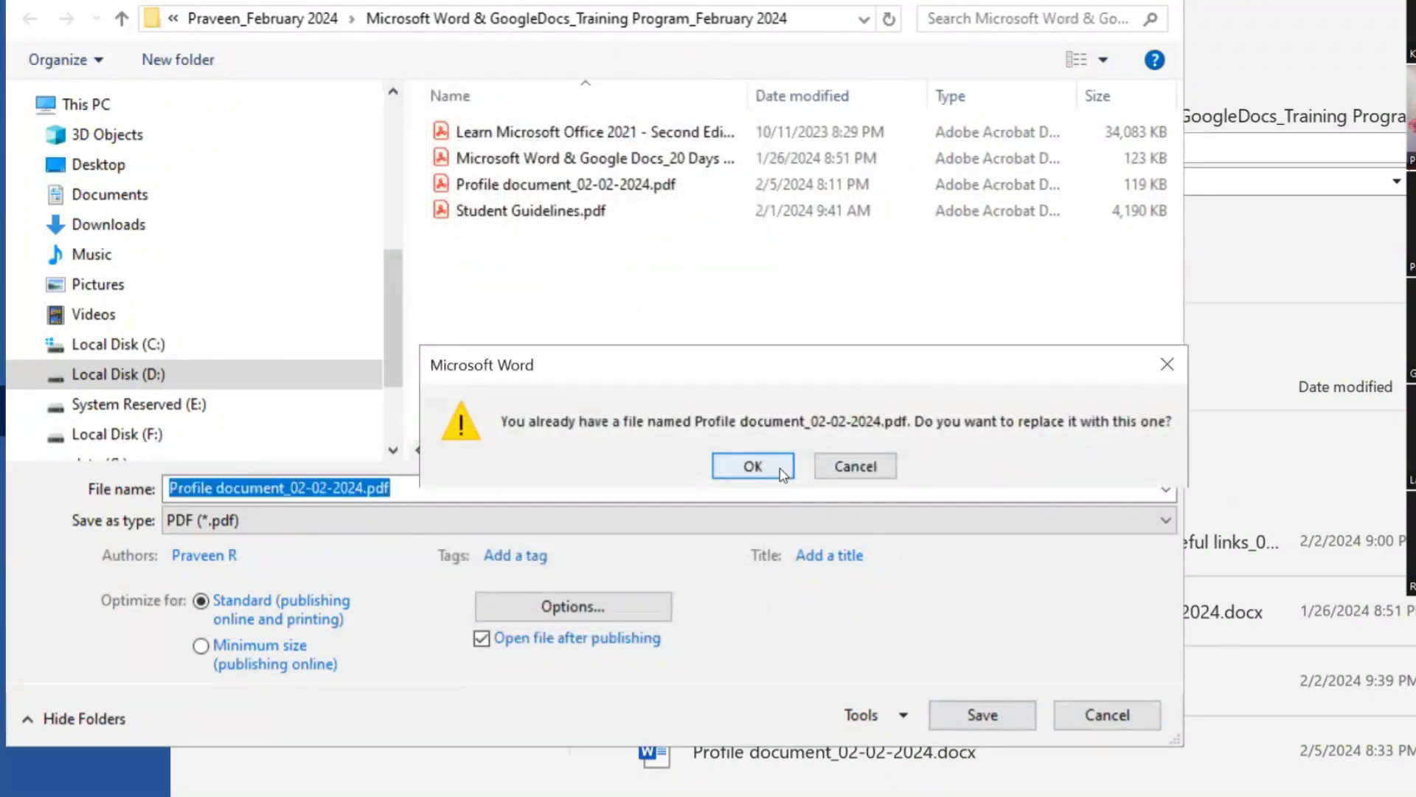
left_click(773, 467)
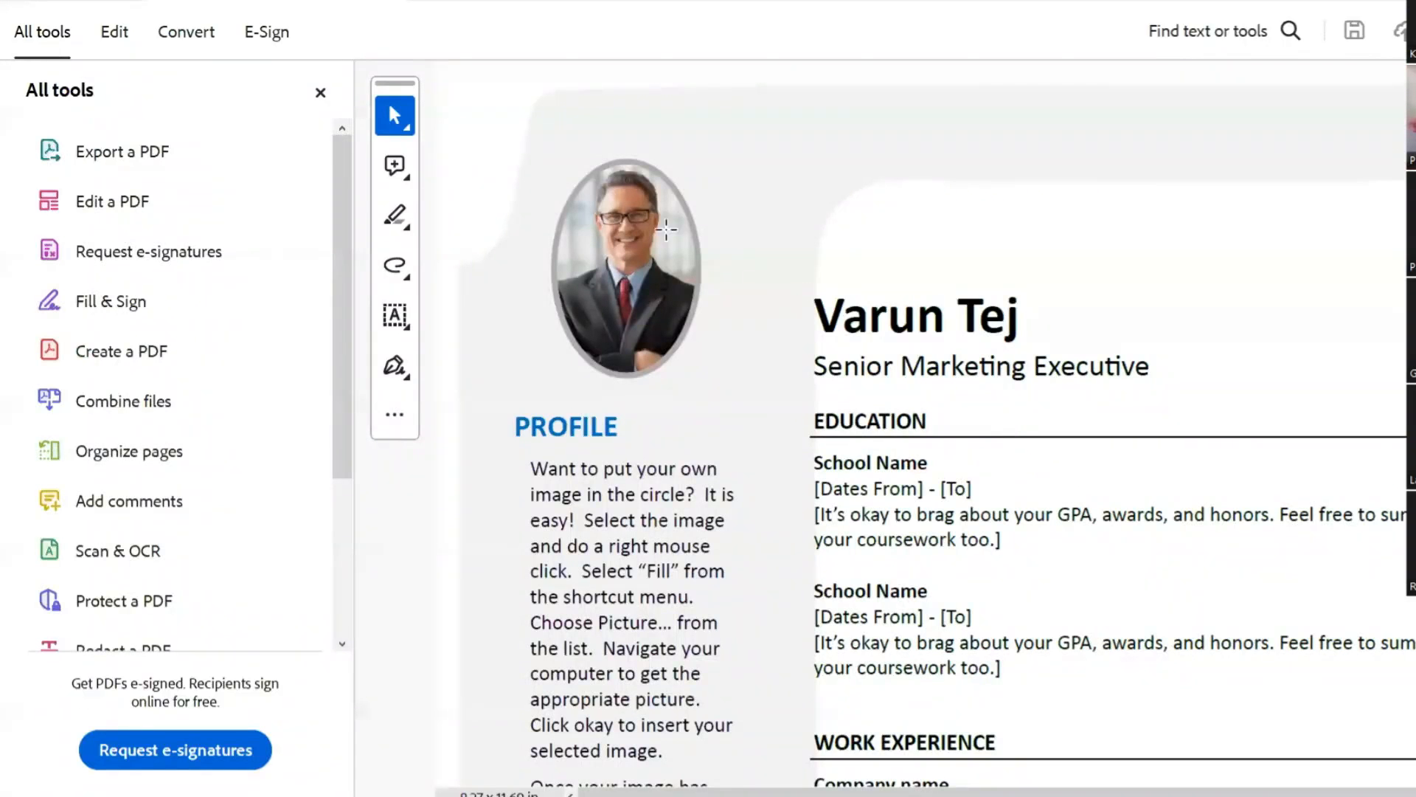
Step: Scroll through the exported PDF down to the skills chart and back up
scroll(821, 343, "down", 1)
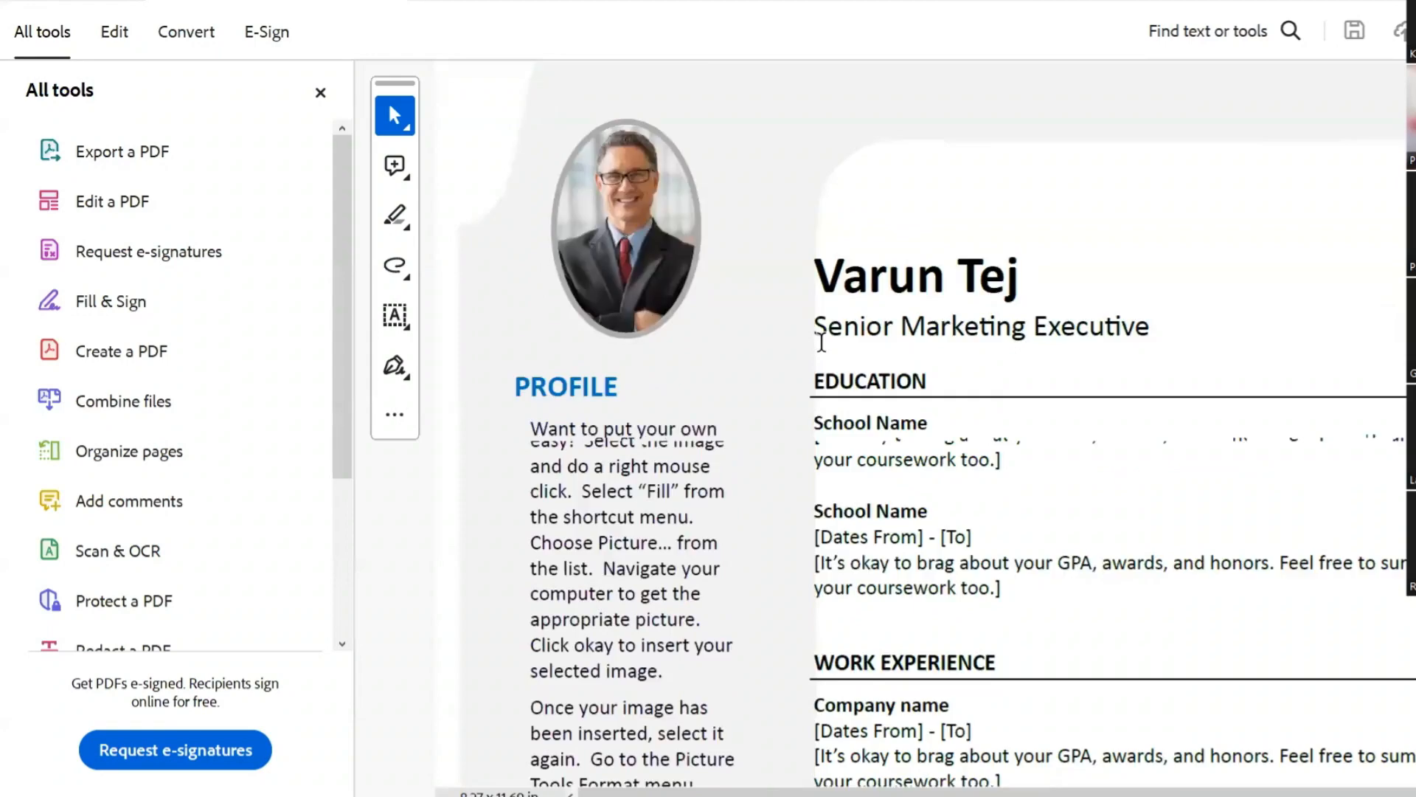
scroll(821, 342, "down", 10)
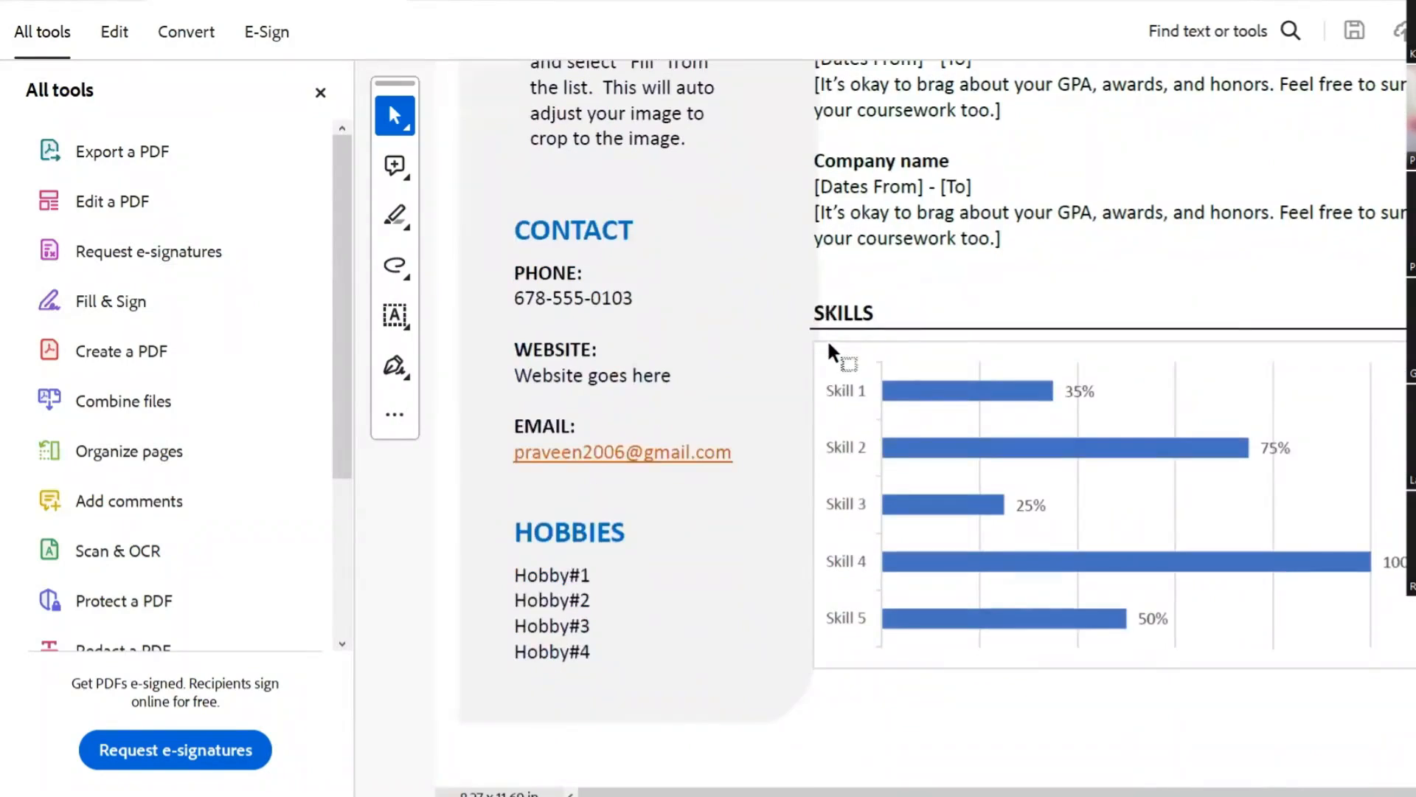
scroll(832, 353, "up", 10)
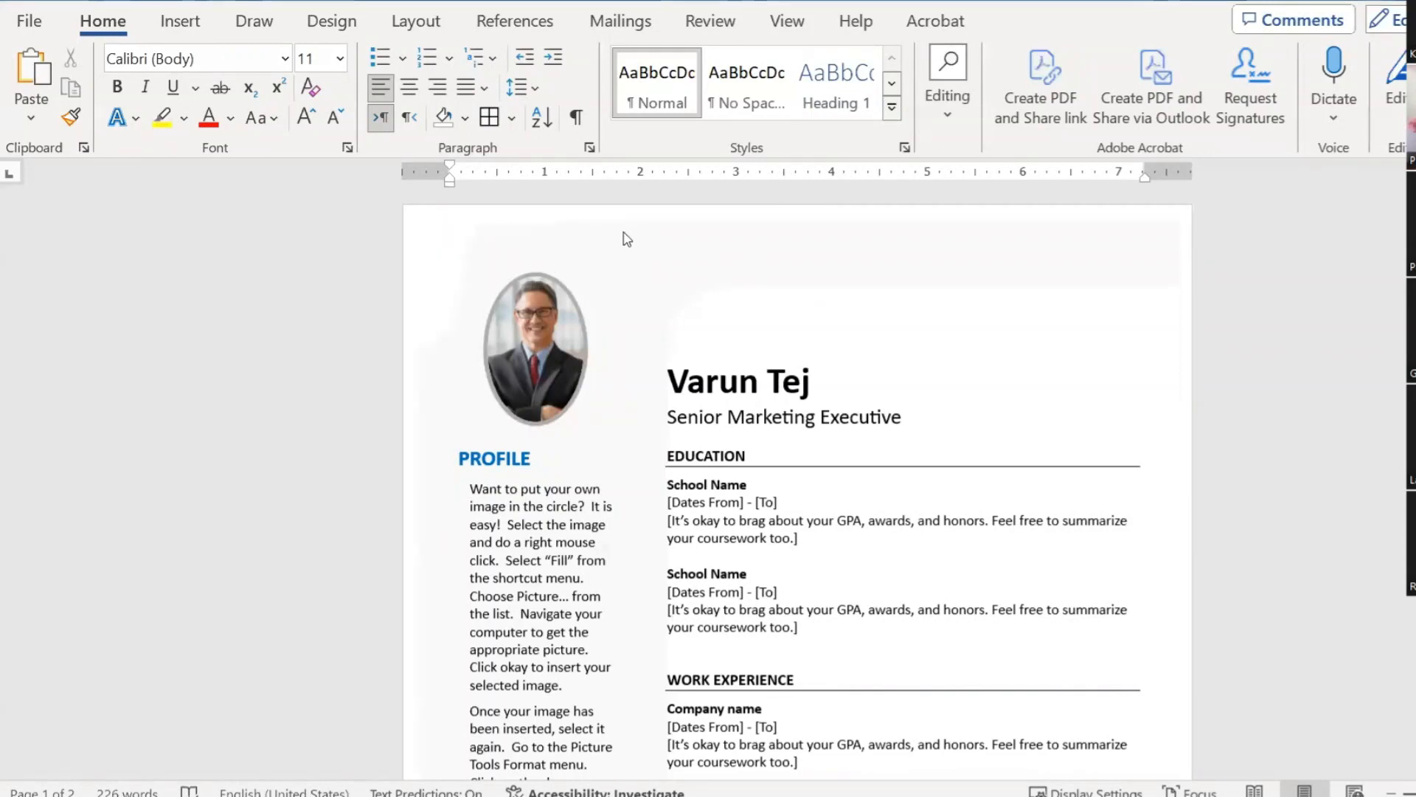
Step: Open the header, select its background shape, then return to the resume body
double_click(664, 242)
left_click(690, 255)
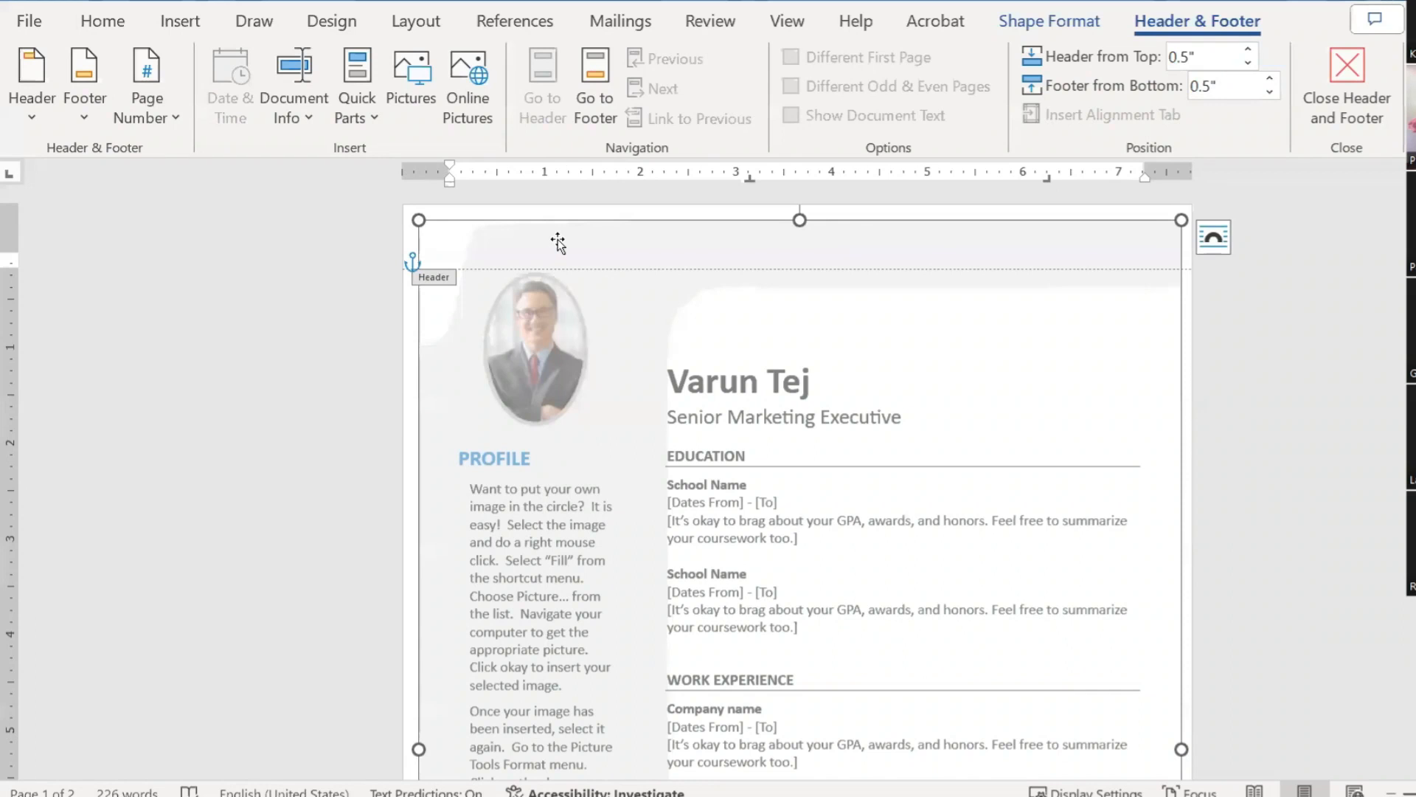
double_click(653, 303)
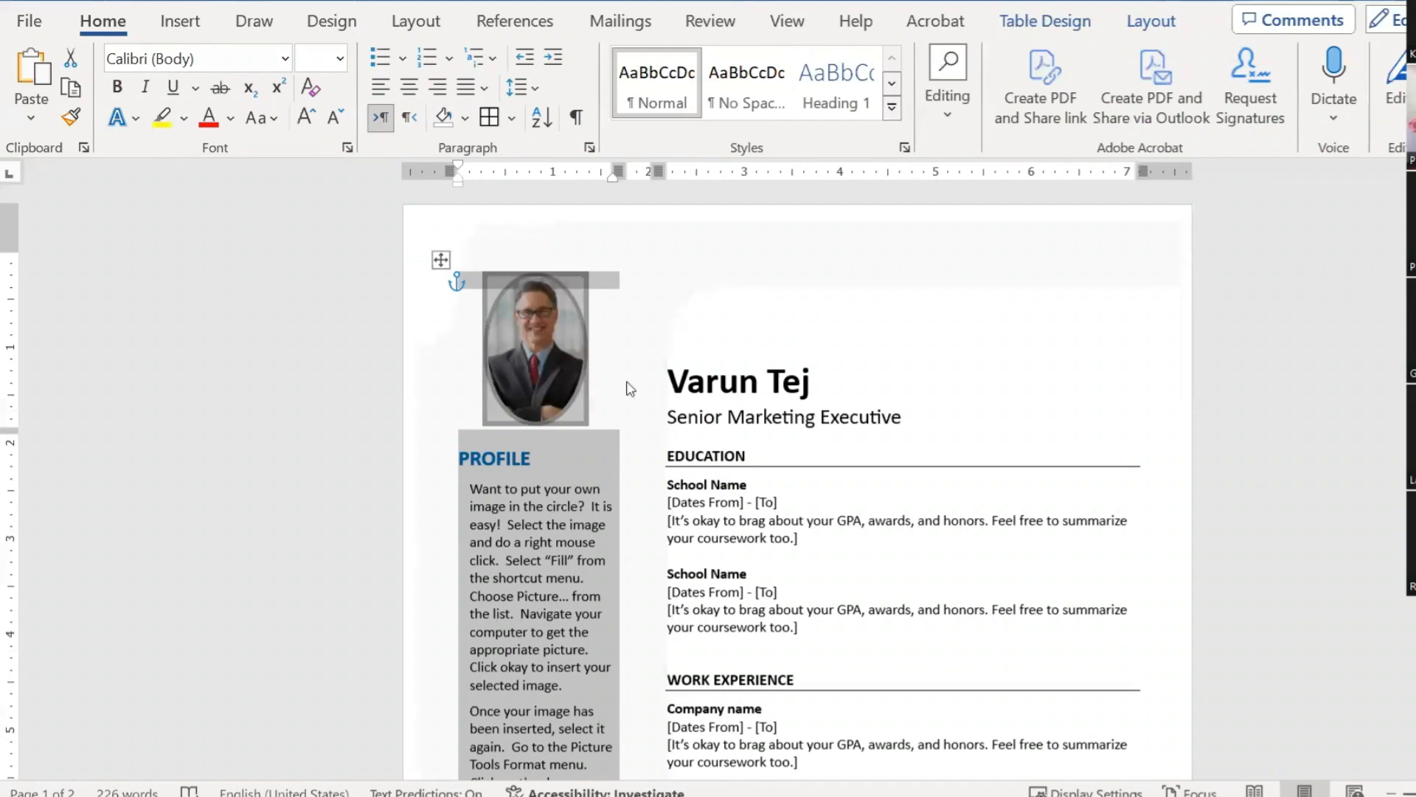
Step: Drag the layout table's middle border slightly right to widen the left column
scroll(677, 410, "down", 2)
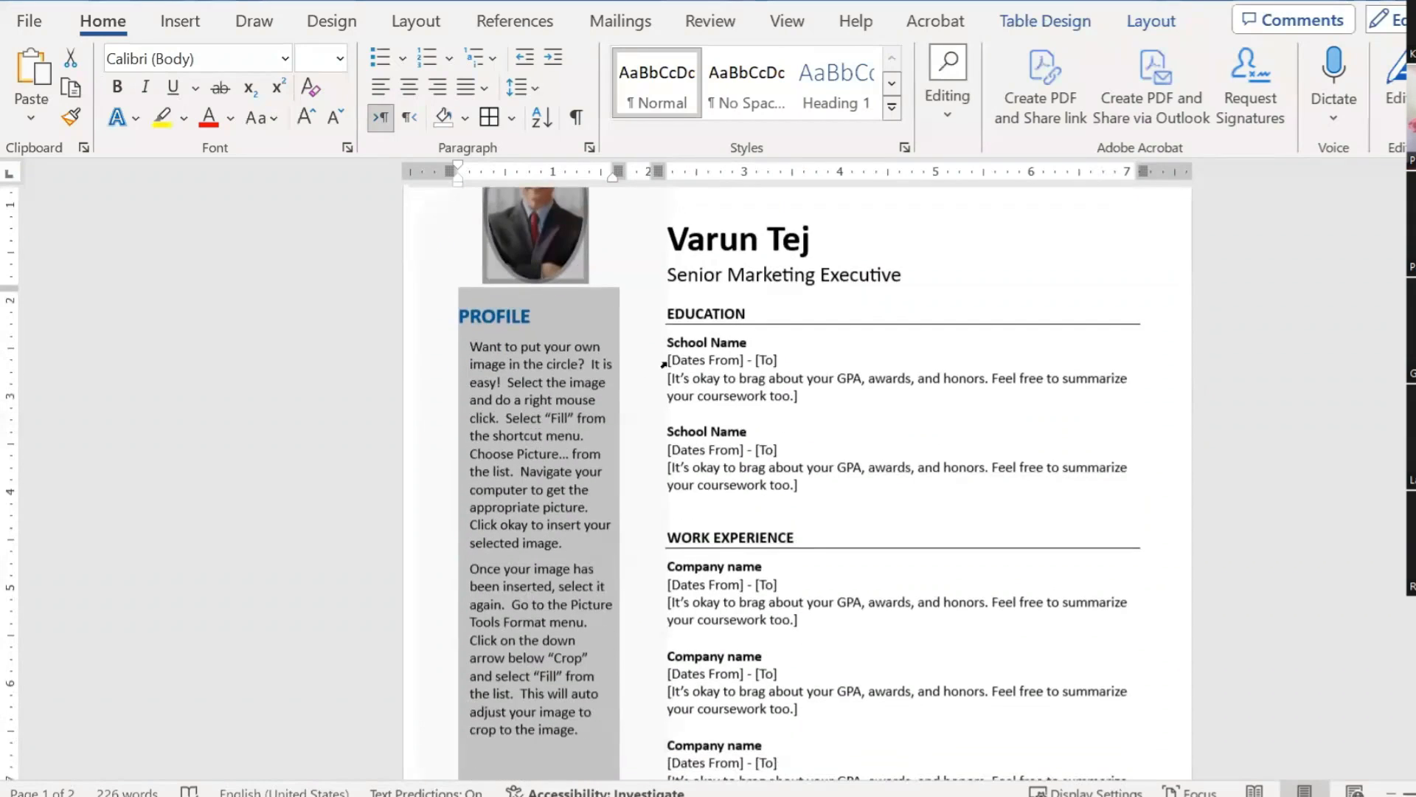
scroll(664, 379, "up", 3)
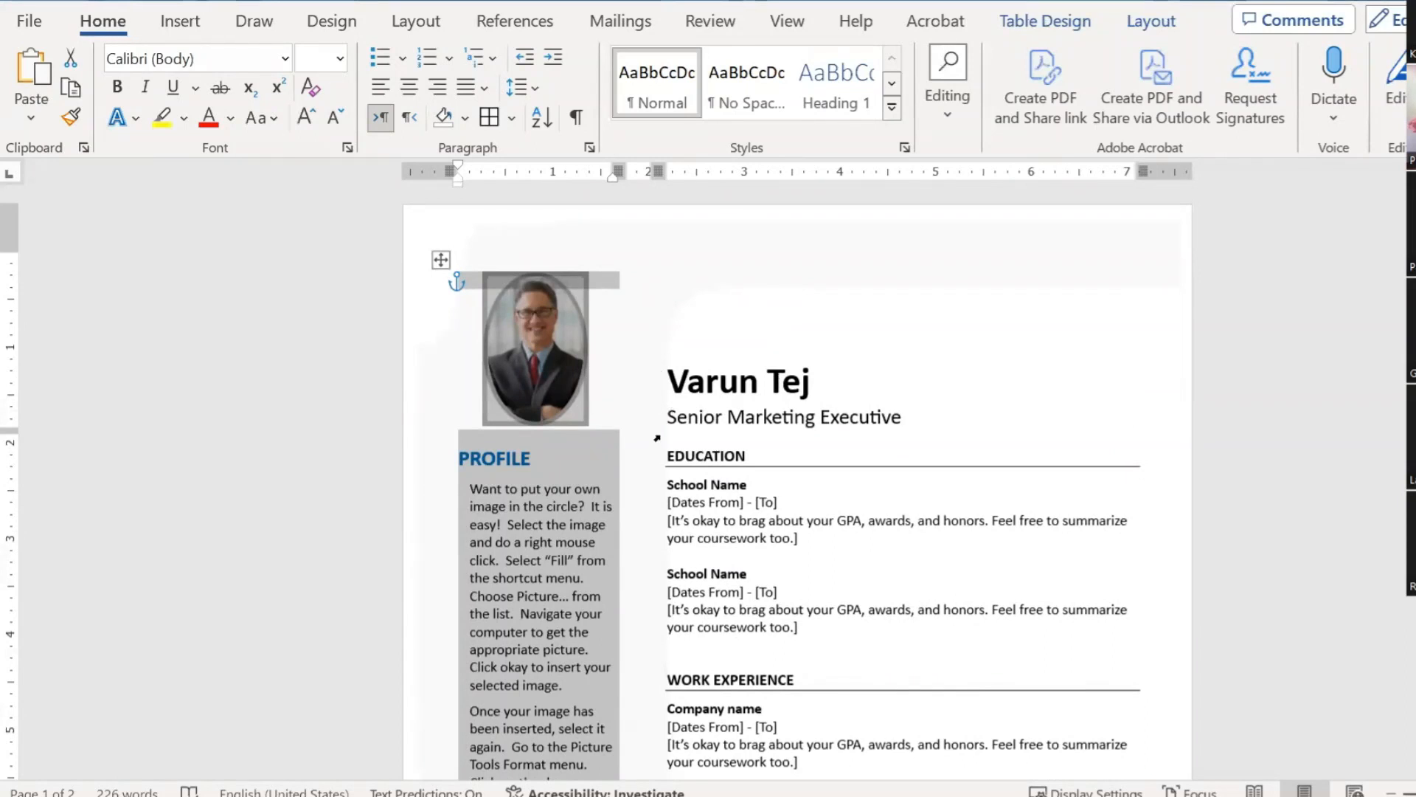
left_click_drag(657, 435, 669, 435)
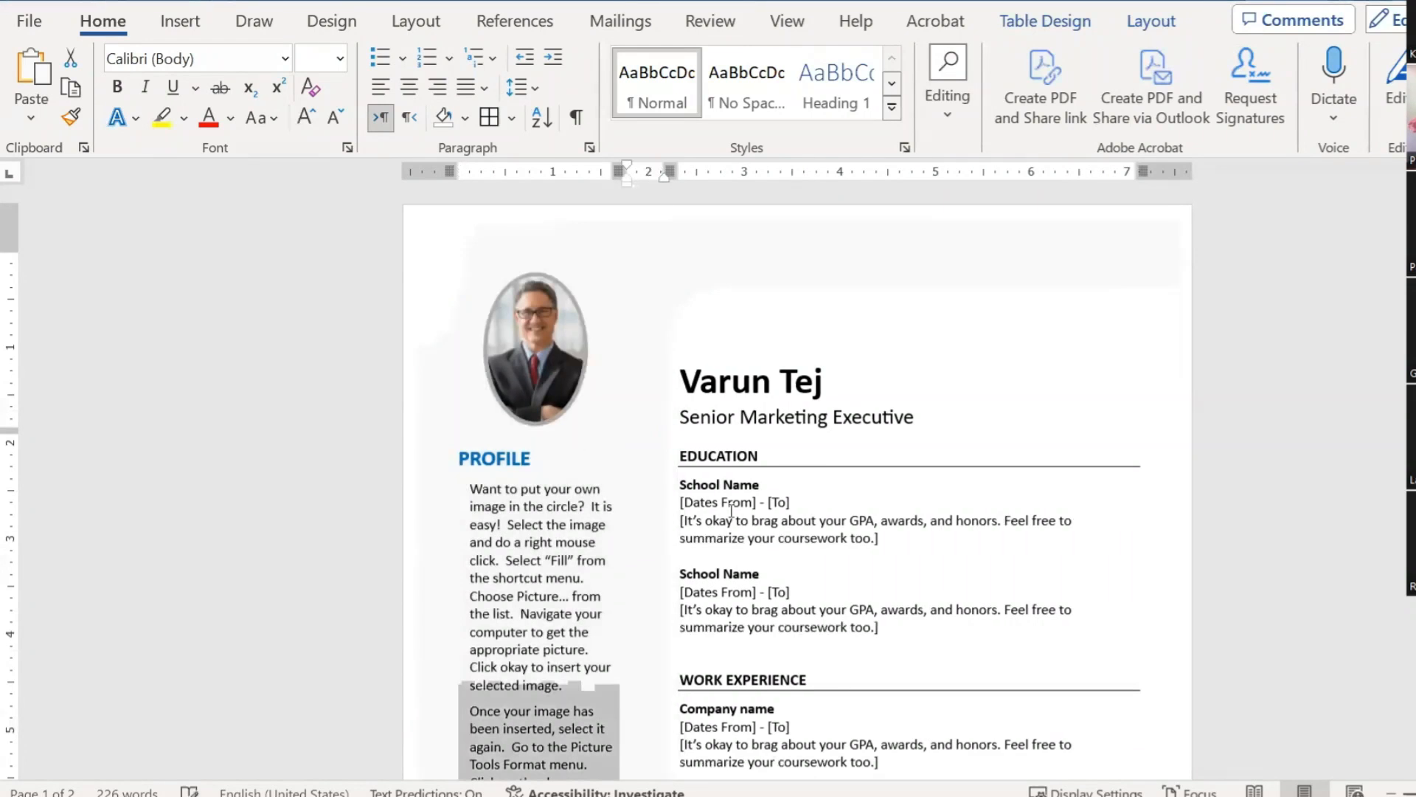
scroll(888, 538, "down", 7)
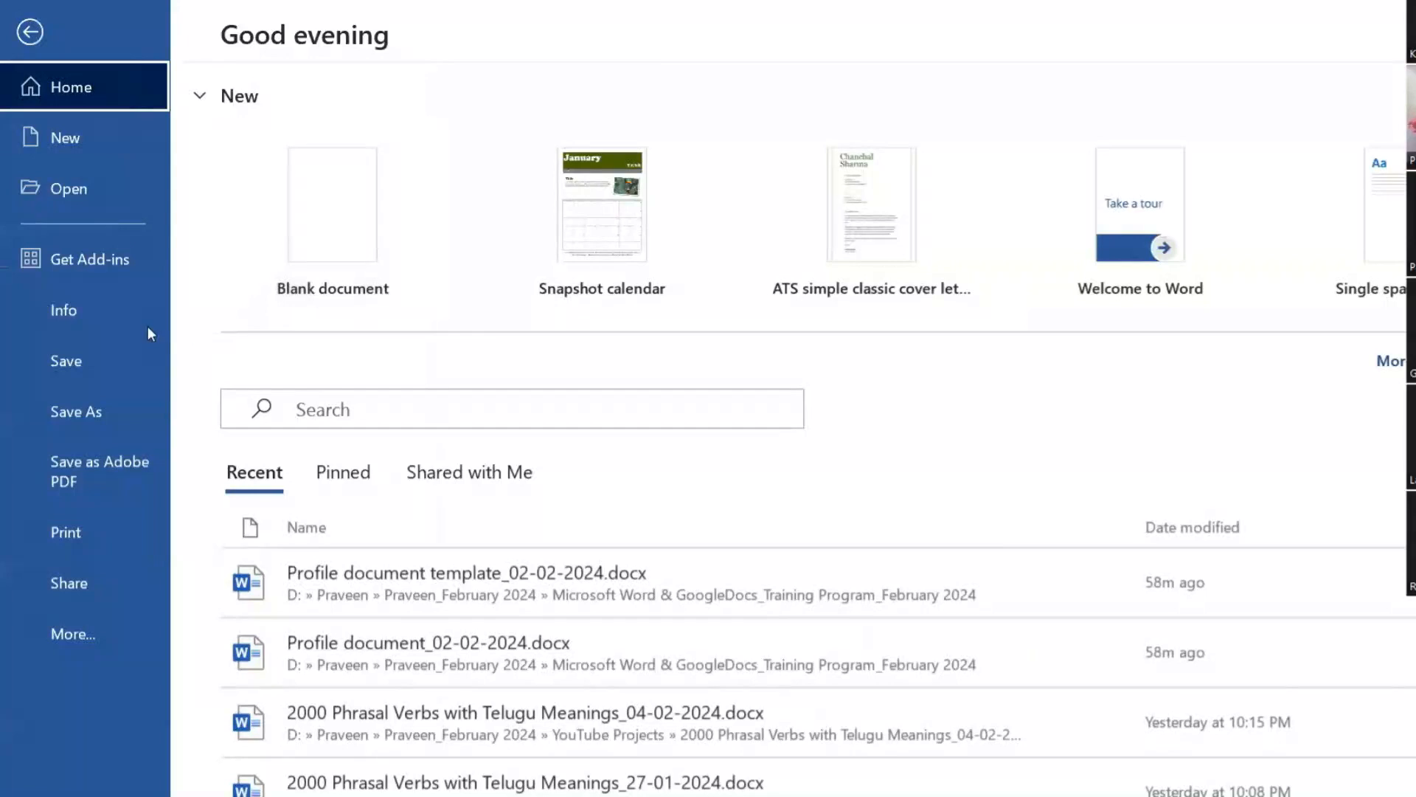
Step: Save the resume, then export it as Profile document_02-02-2024.pdf, replacing the existing PDF
left_click(158, 371)
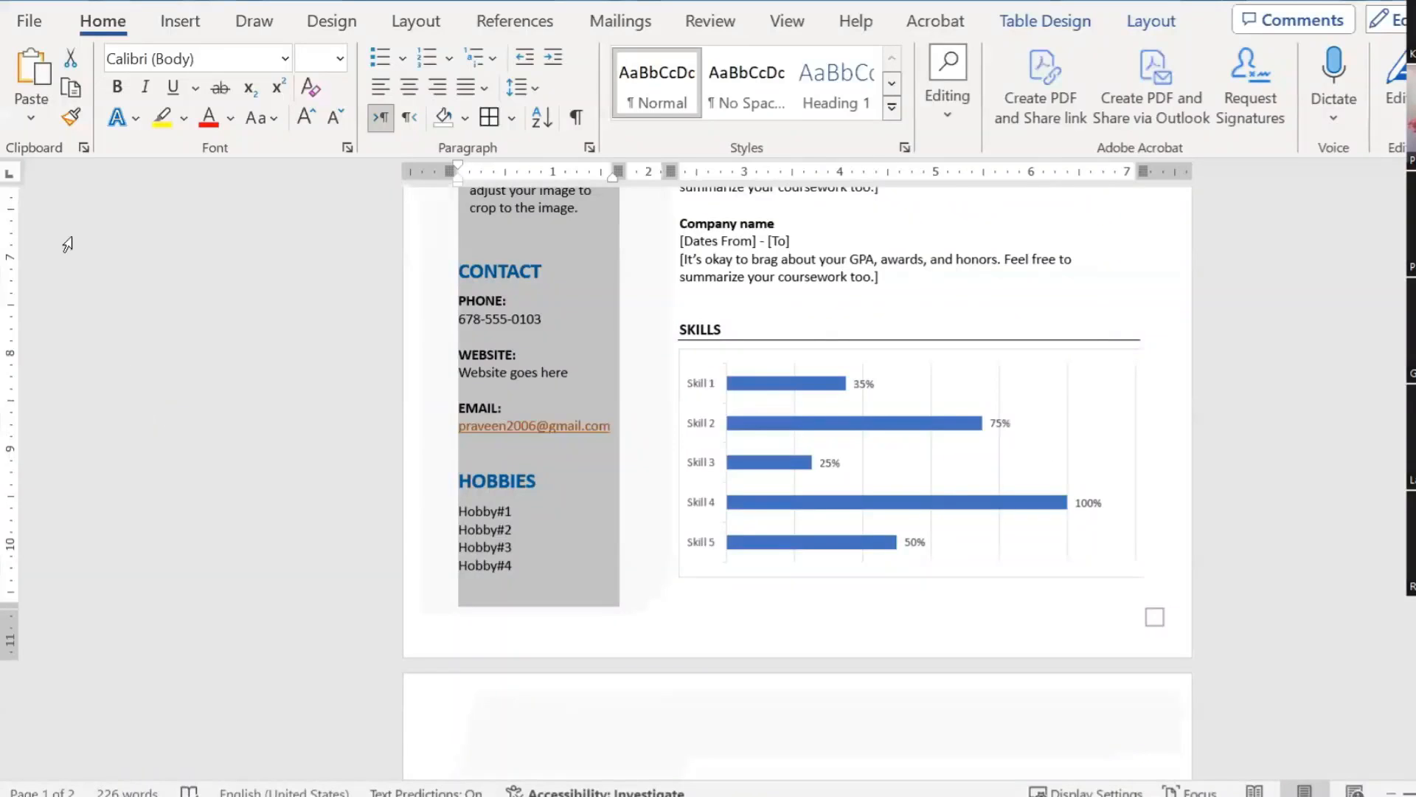
left_click(22, 22)
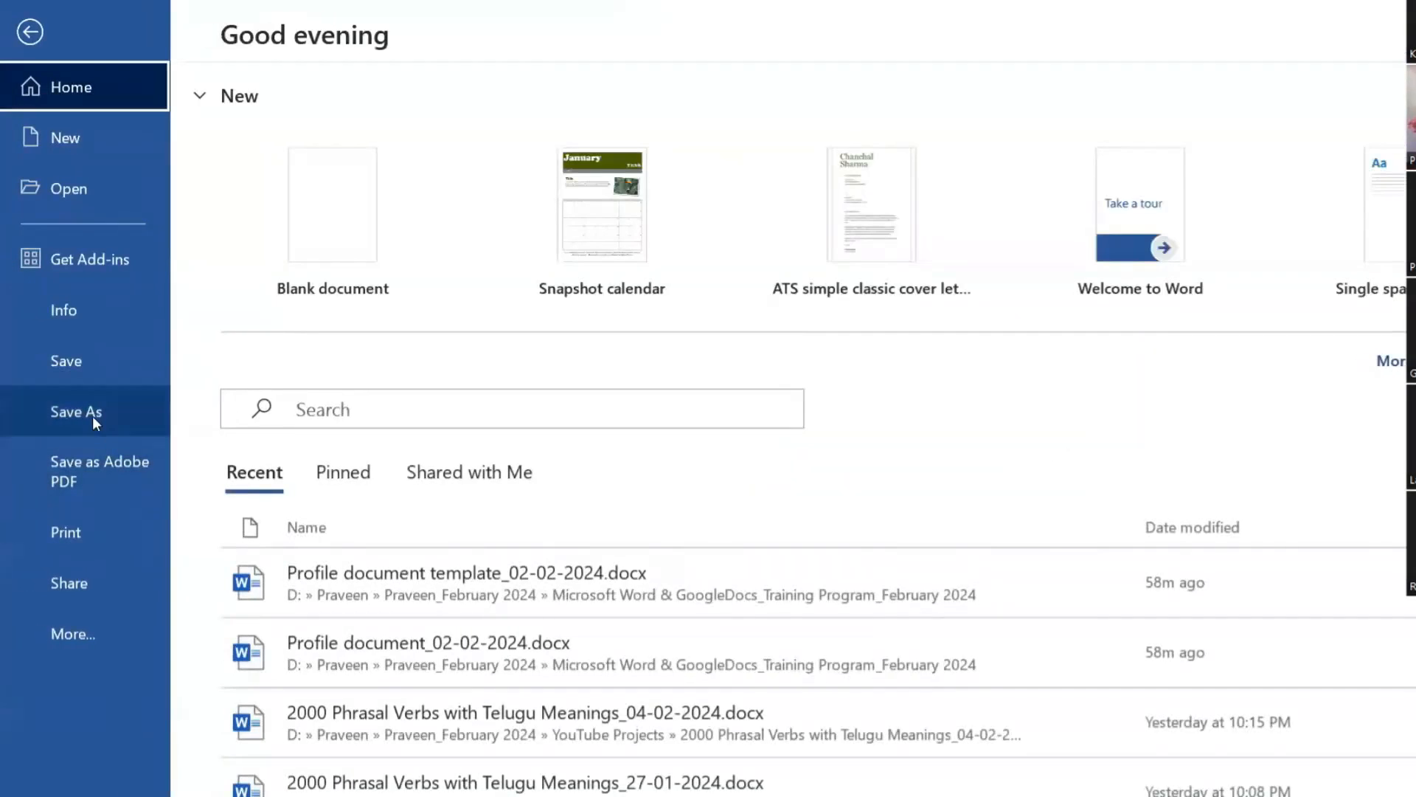
left_click(92, 413)
double_click(458, 426)
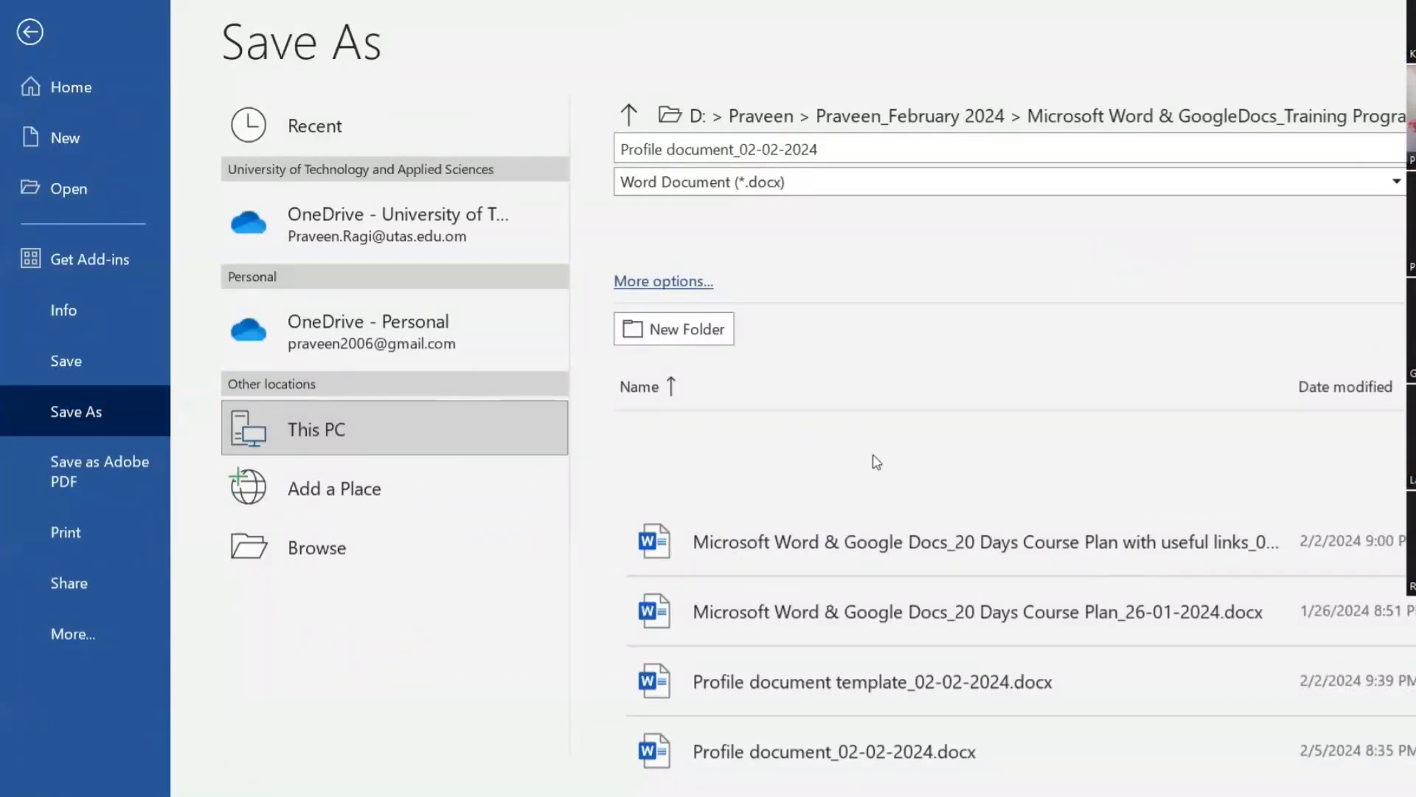
left_click(347, 521)
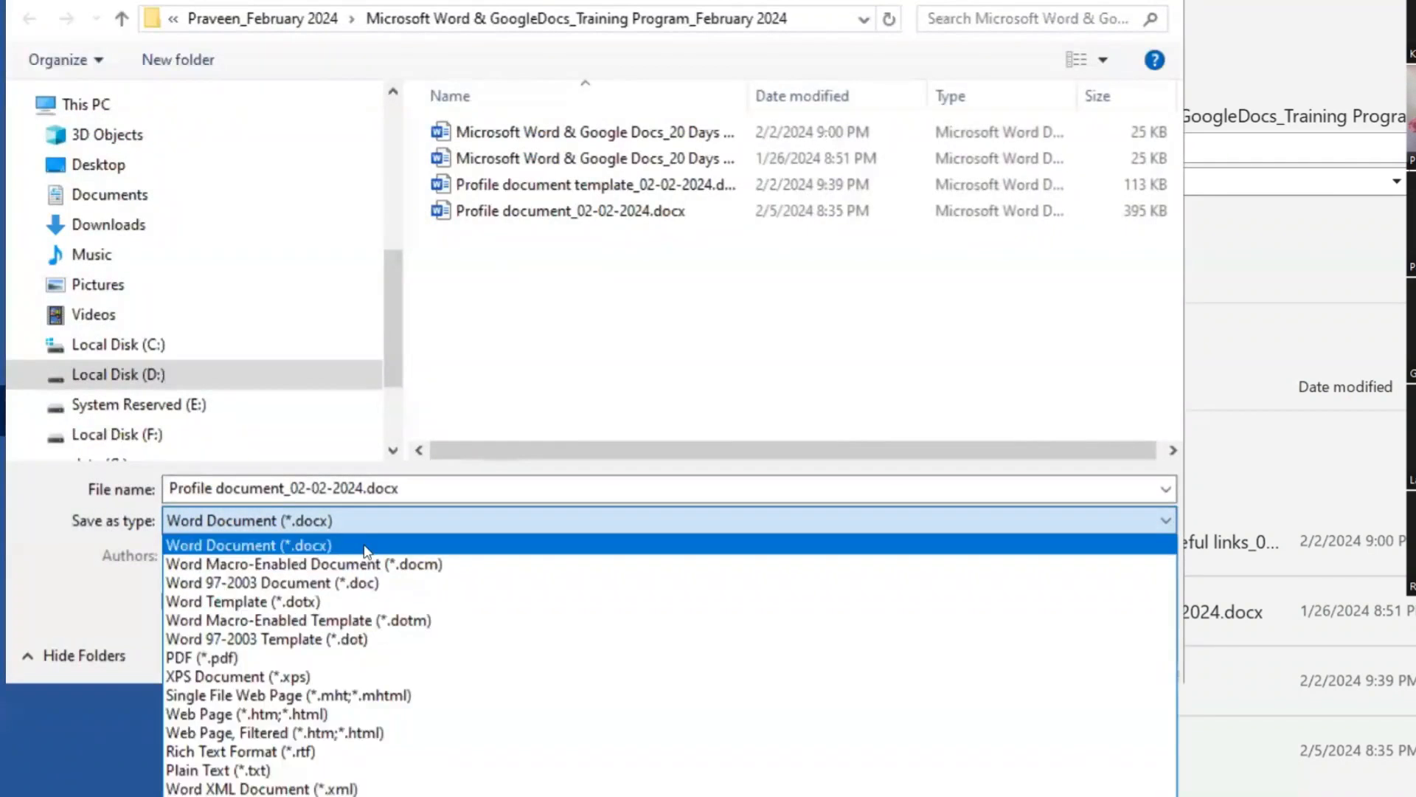
left_click(258, 657)
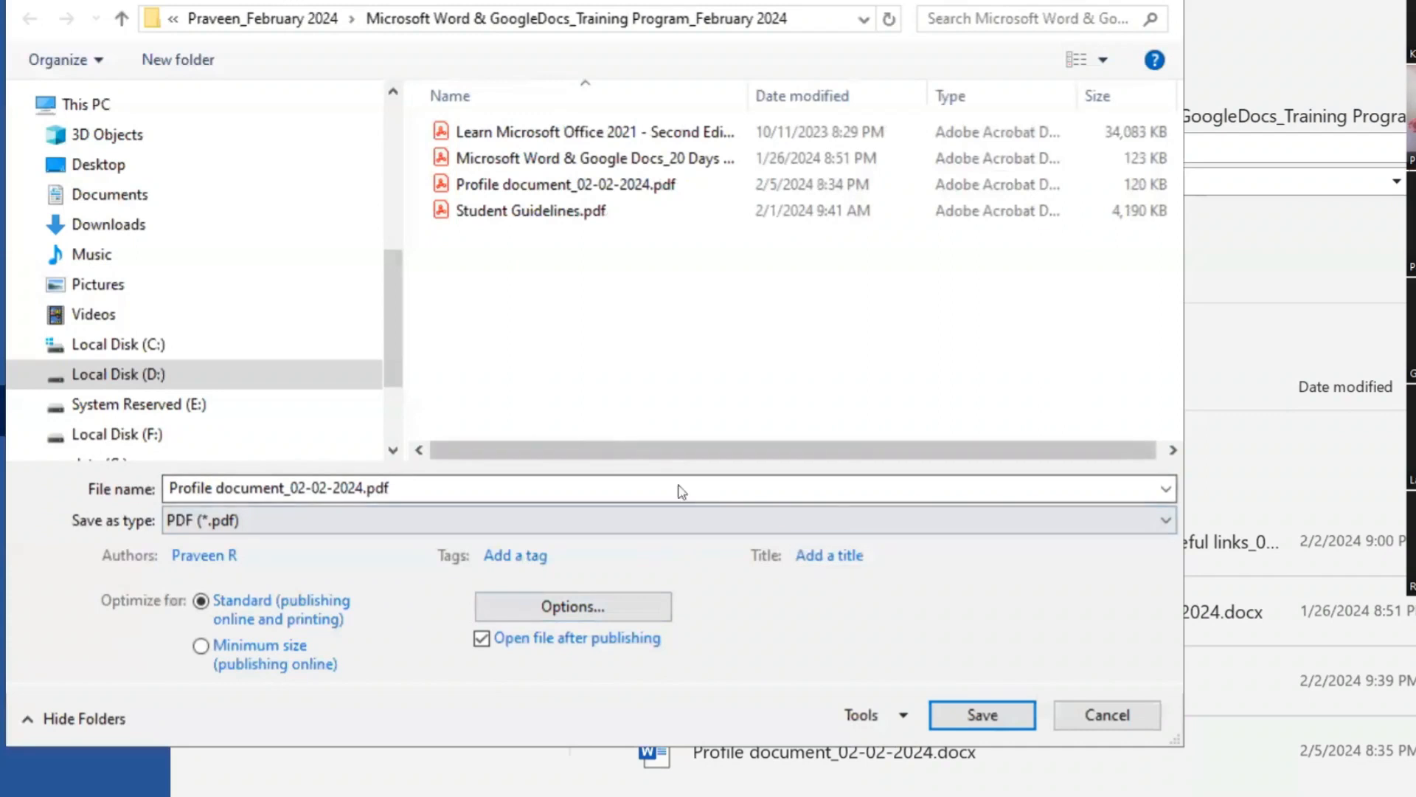
left_click(594, 608)
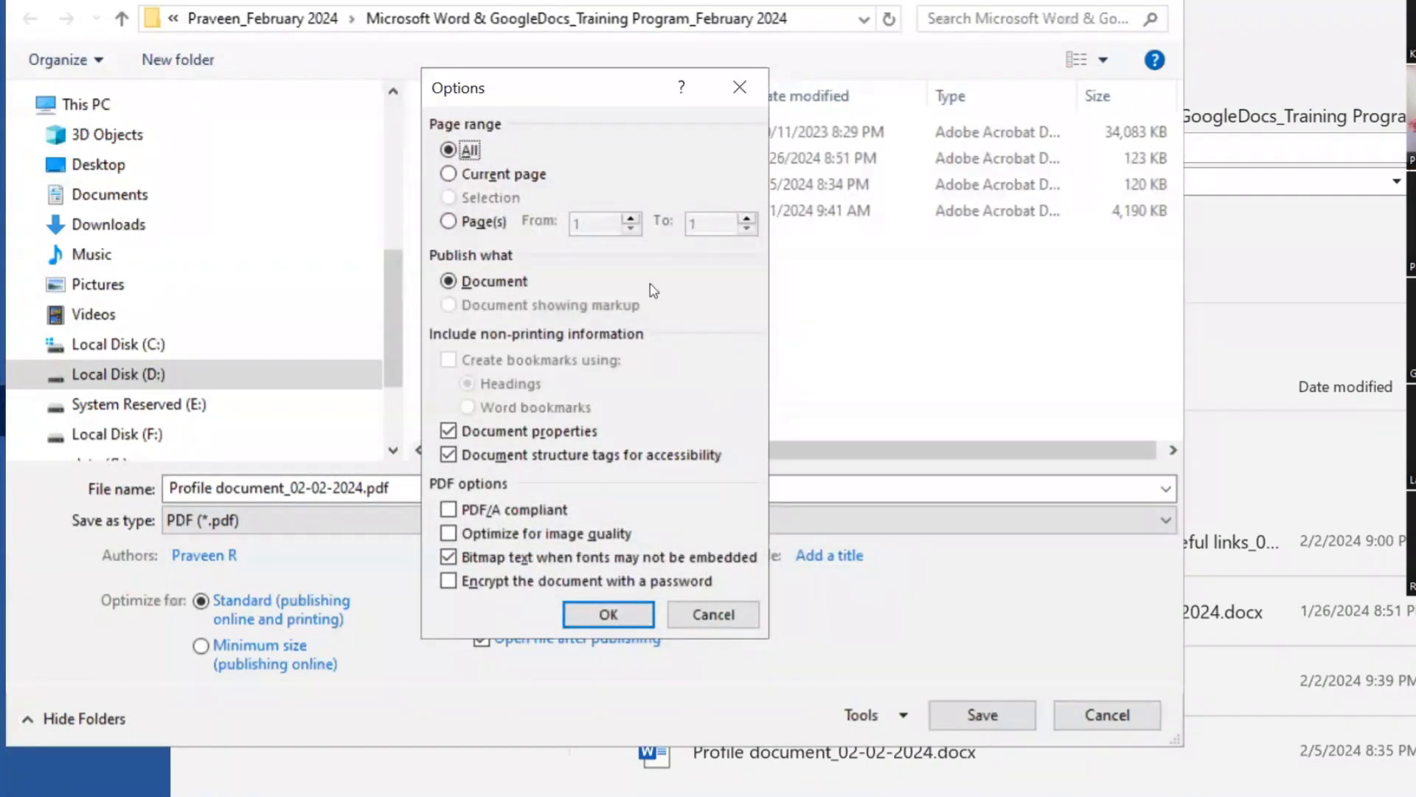
left_click_drag(530, 90, 578, 57)
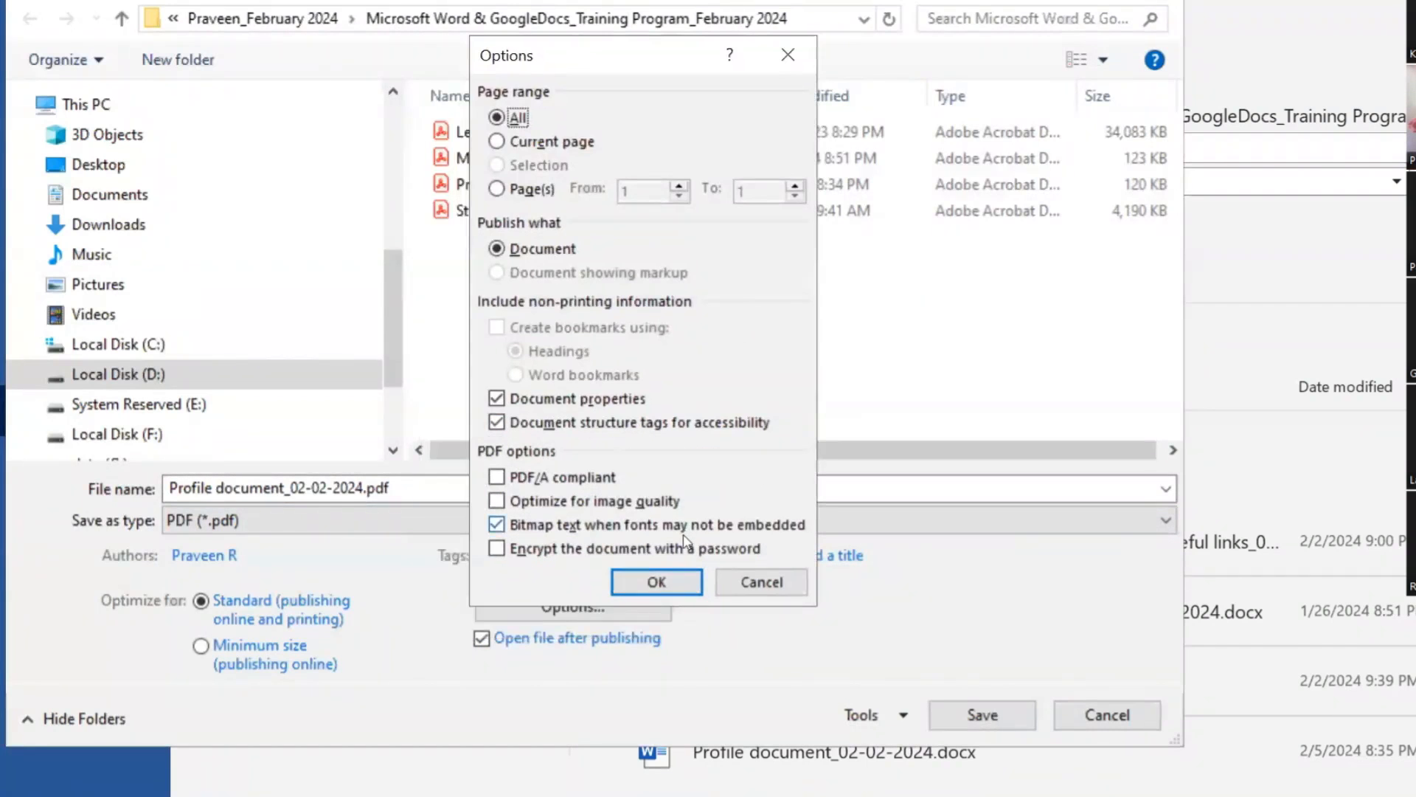
left_click(657, 581)
left_click(981, 713)
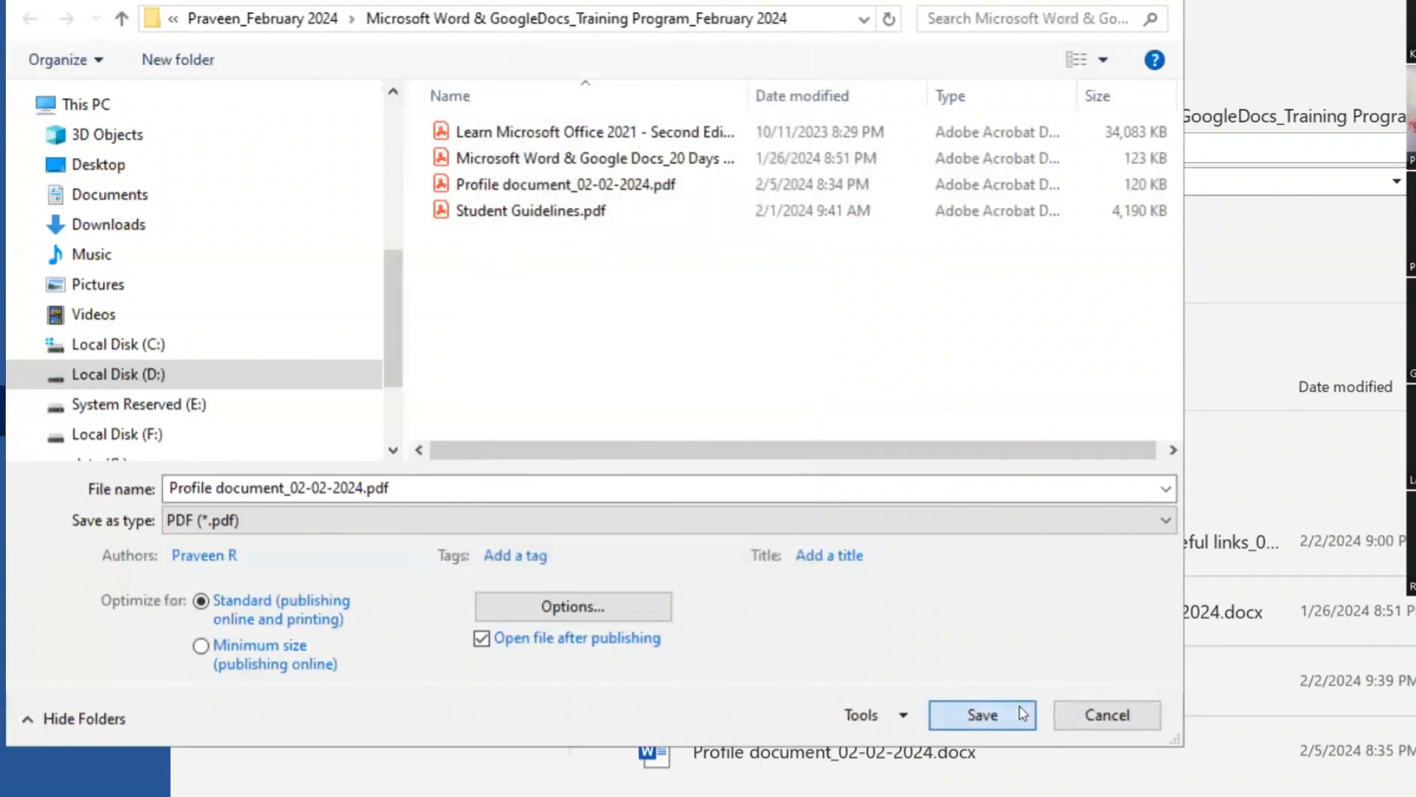
left_click(776, 472)
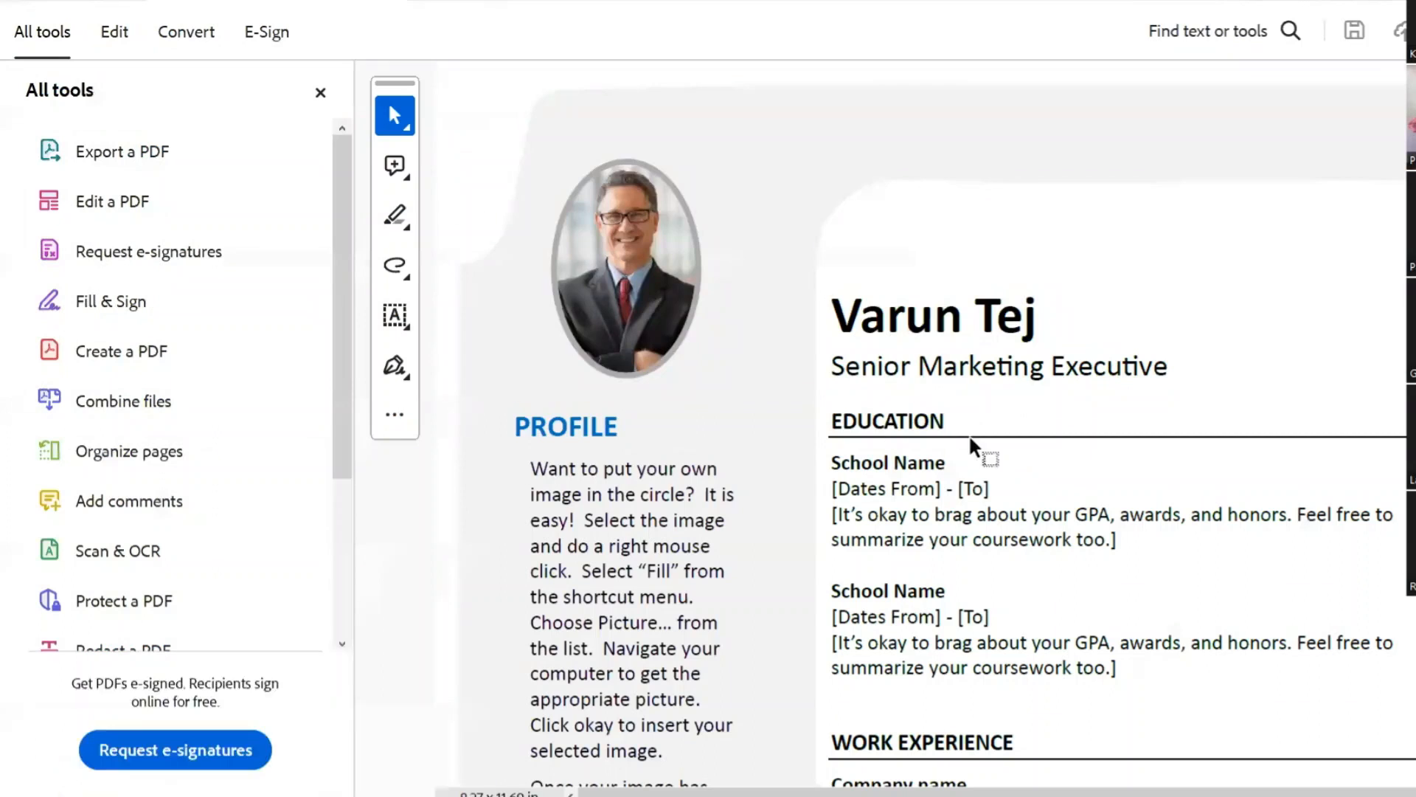
Step: Scroll through the exported PDF in Acrobat, then close it to return to Word
scroll(970, 435, "down", 9)
scroll(972, 437, "down", 6)
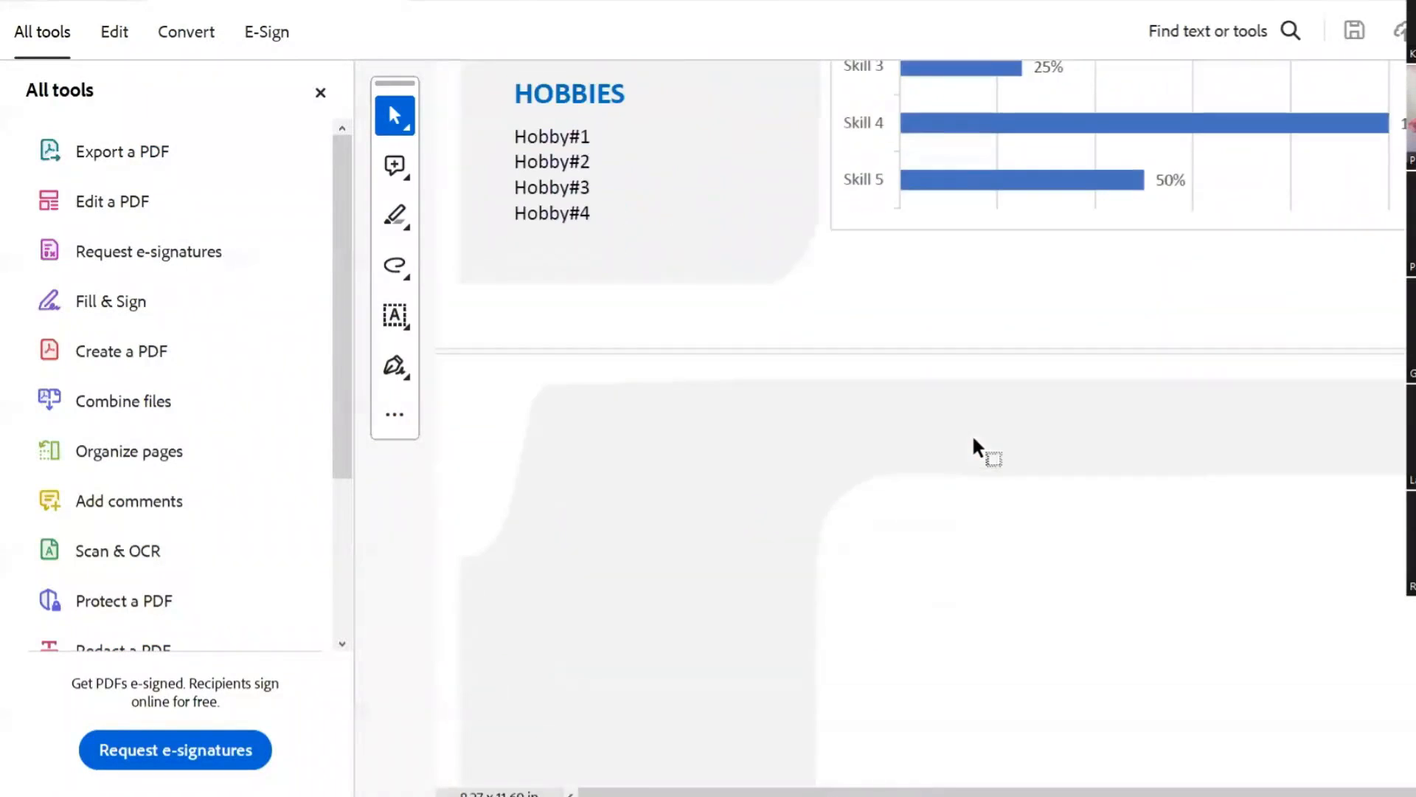
scroll(971, 432, "up", 2)
scroll(972, 433, "down", 2)
scroll(973, 439, "down", 2)
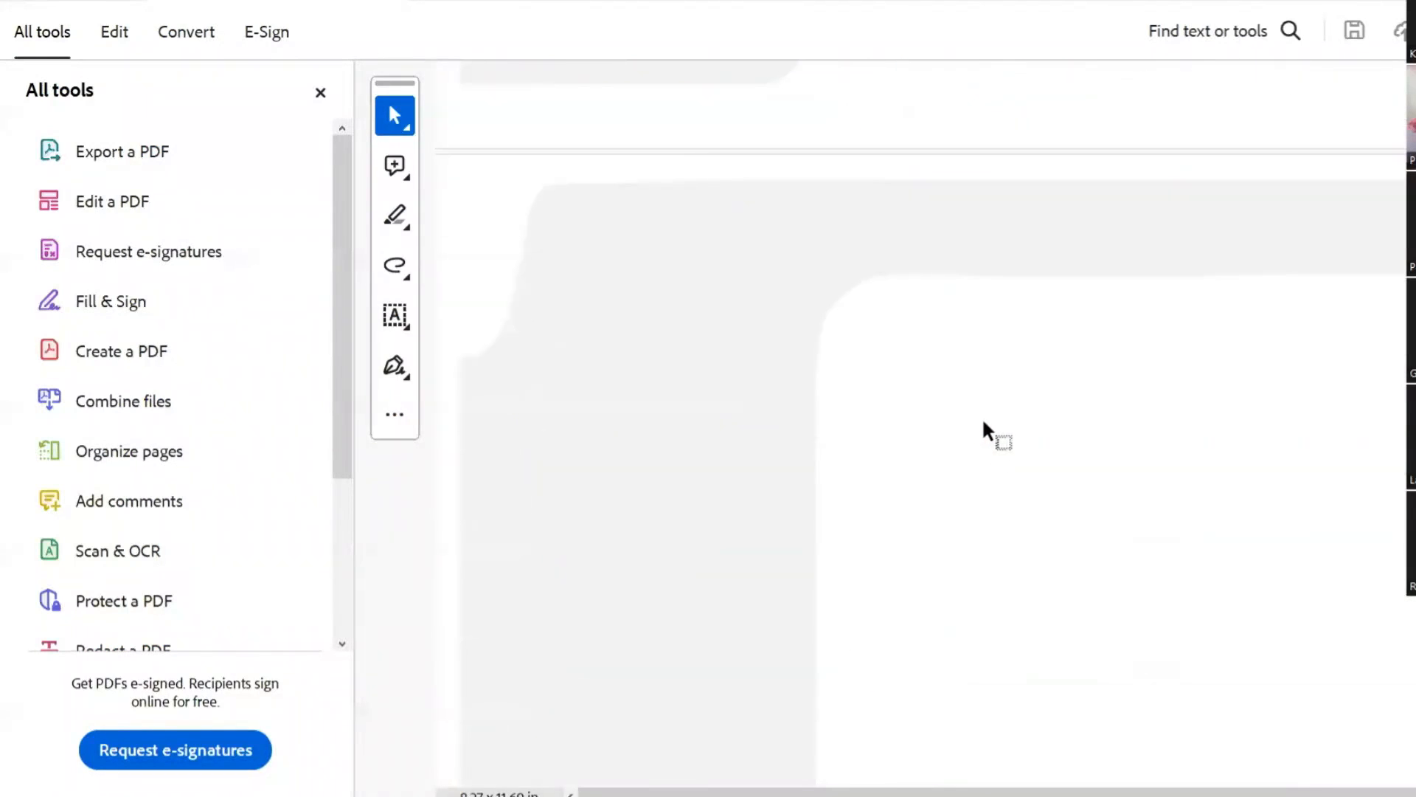
key("ctrl+w")
Step: Re-export the resume as PDF with the page range set to page 1 only, replacing the existing file
key("alt+F4")
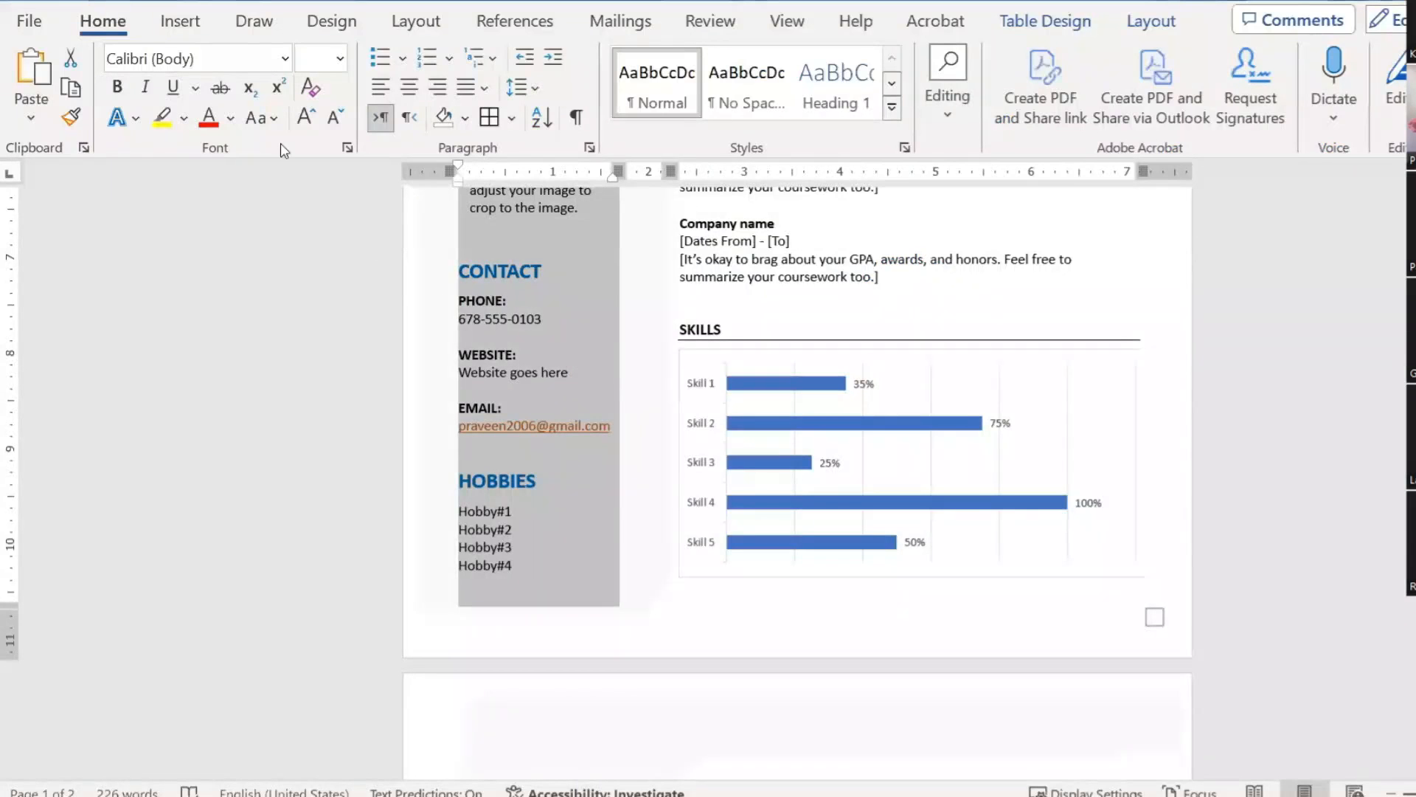
left_click(27, 26)
left_click(76, 408)
double_click(423, 441)
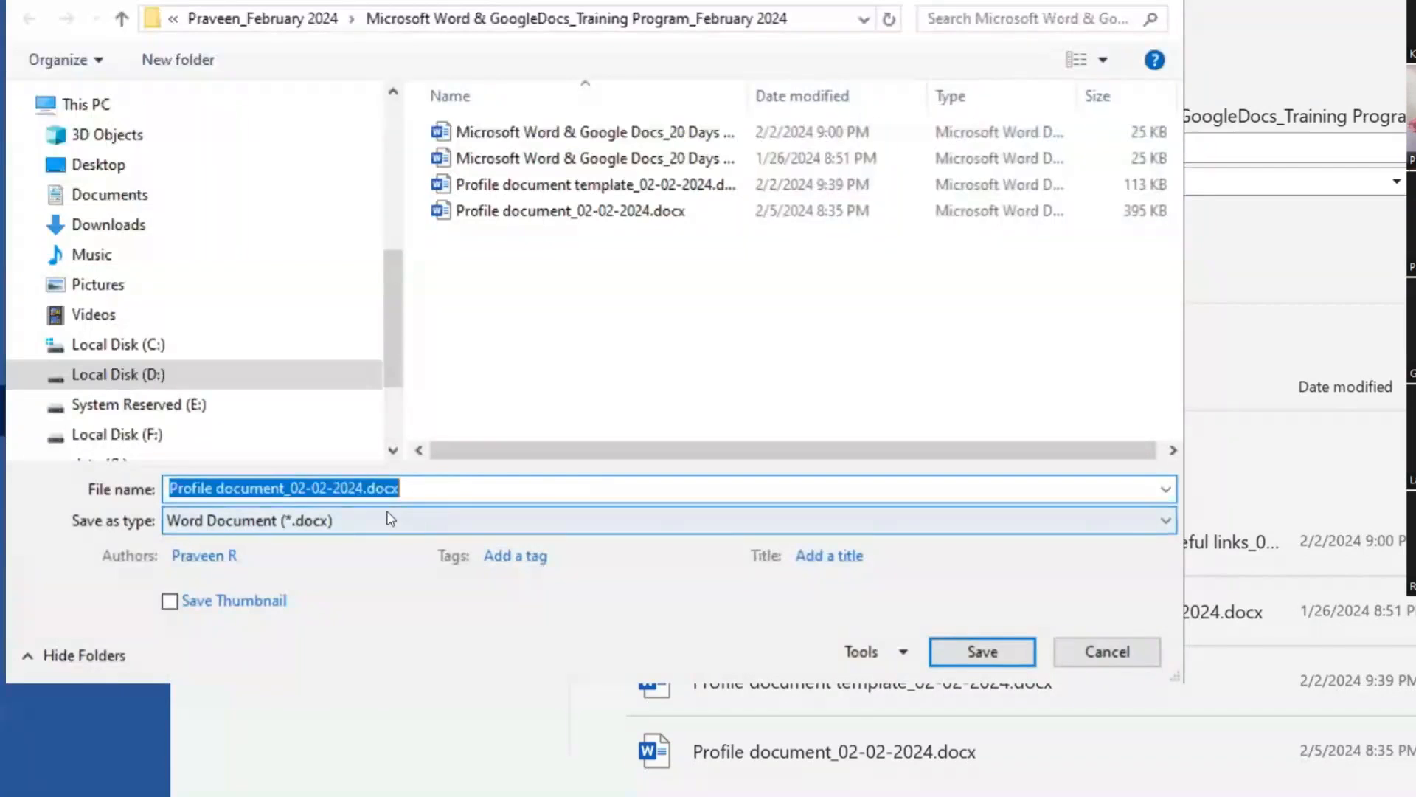
left_click(391, 519)
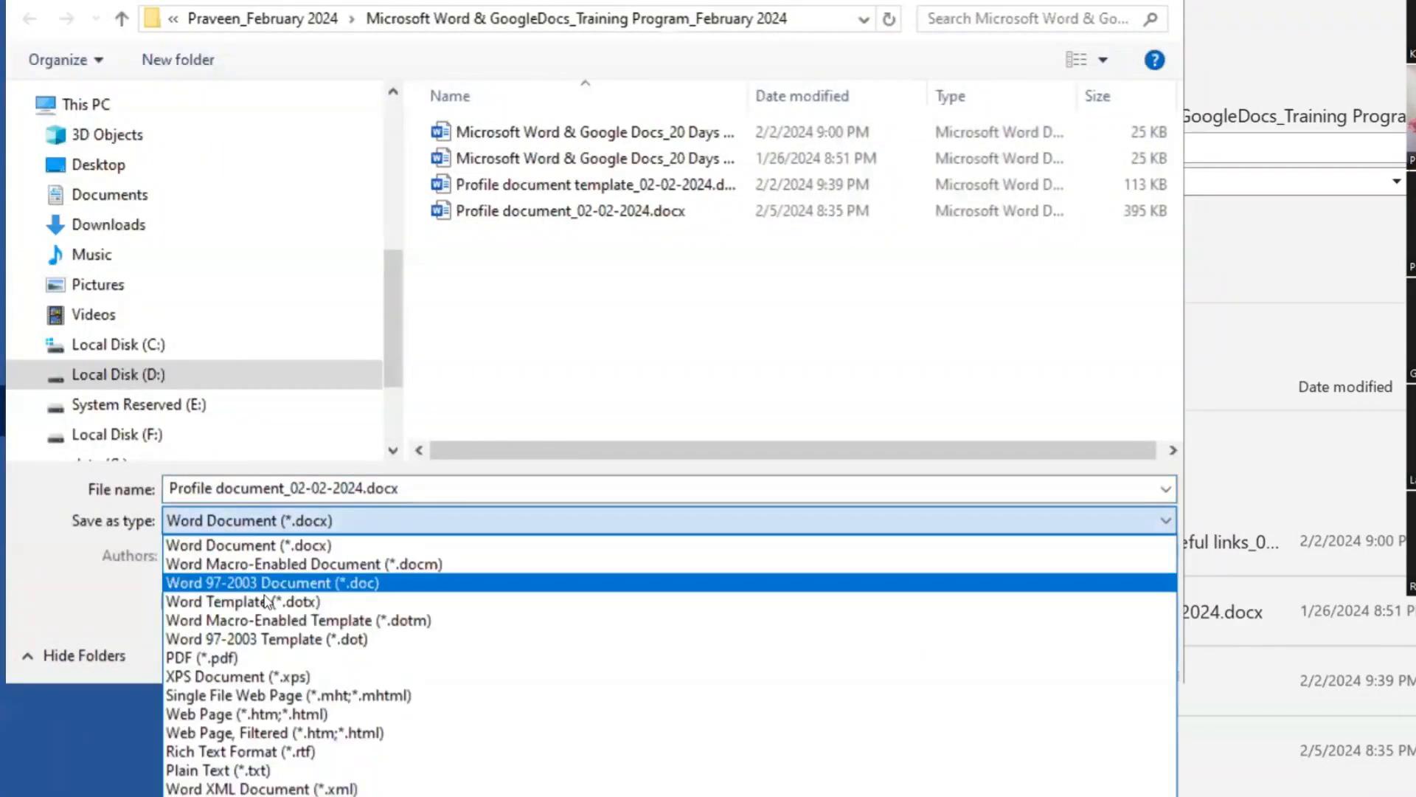
left_click(254, 654)
left_click(562, 608)
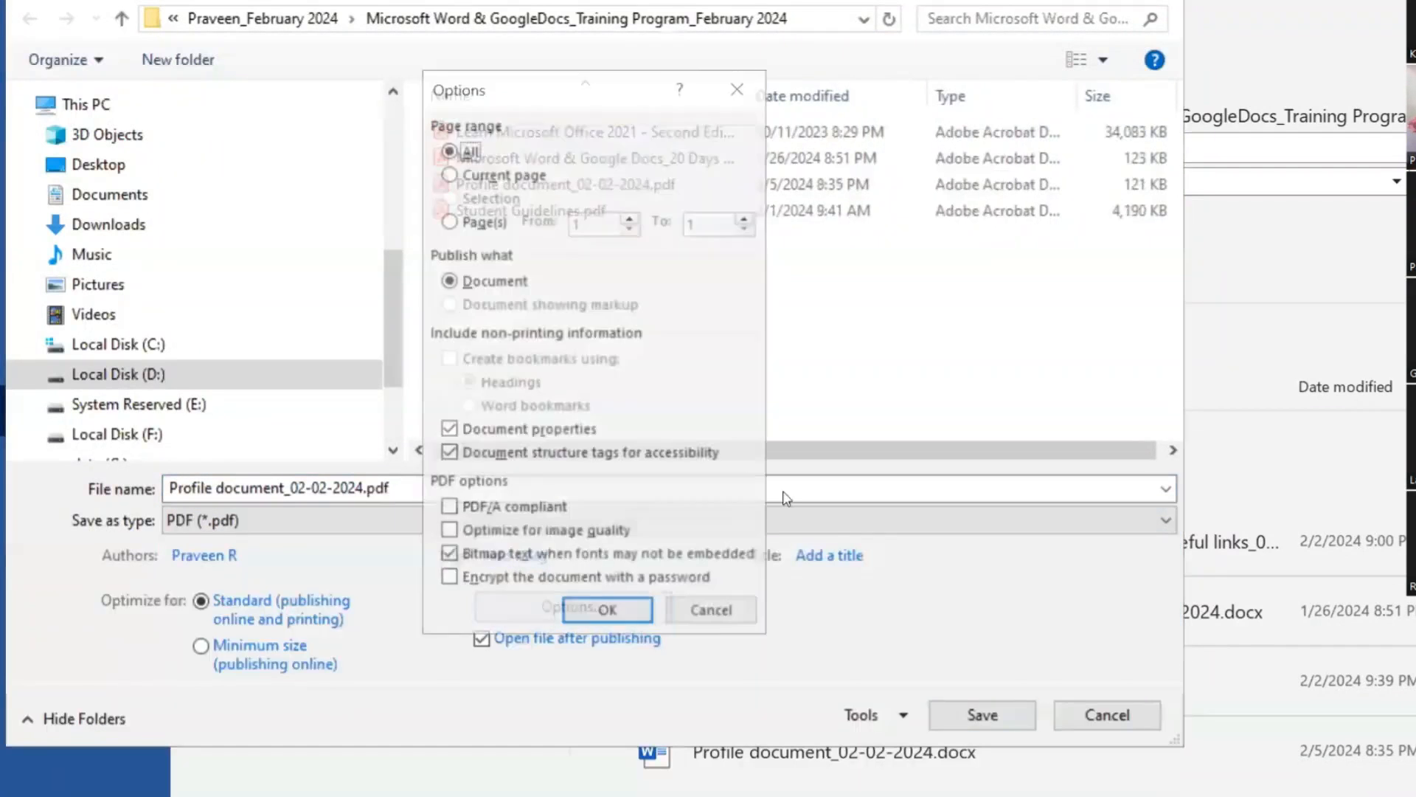
left_click(456, 223)
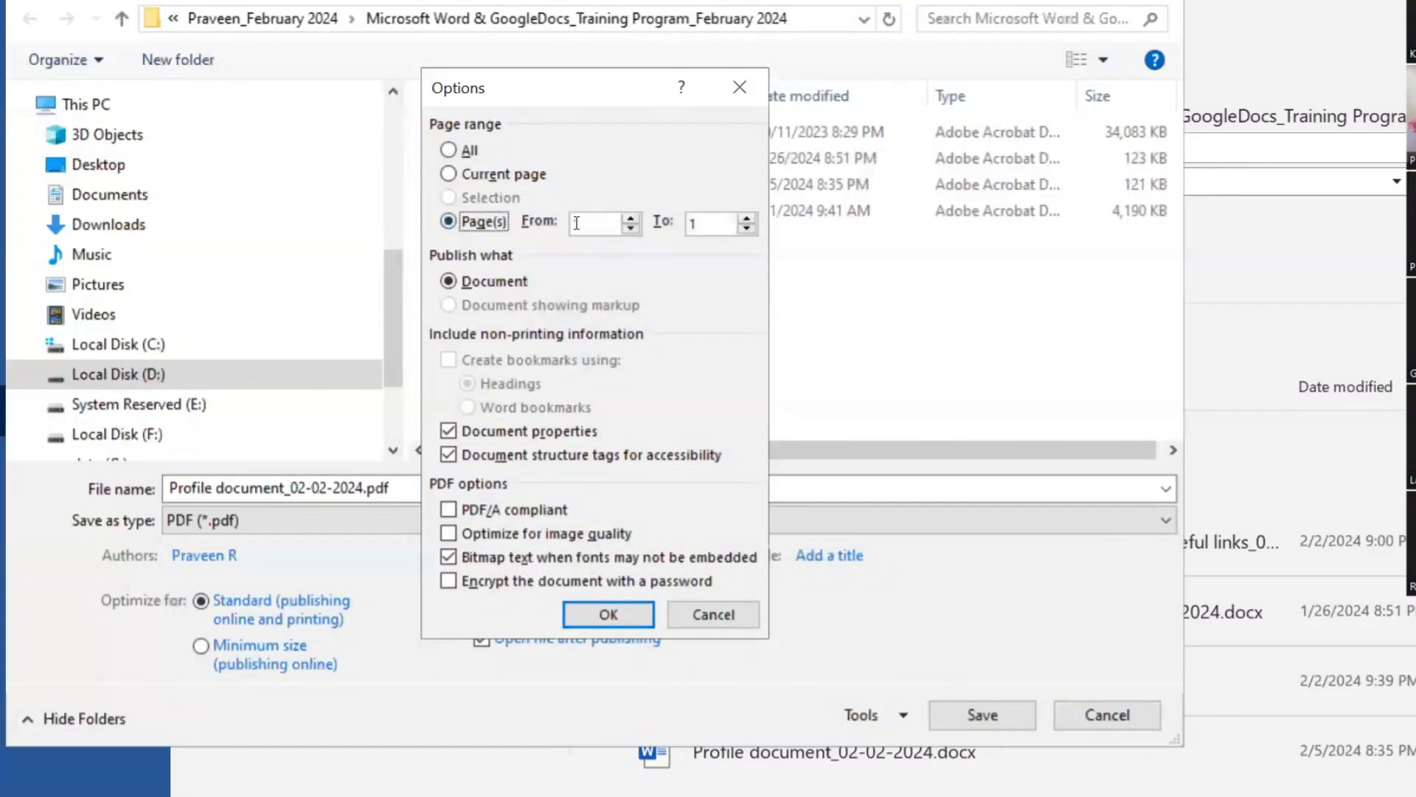
left_click(608, 614)
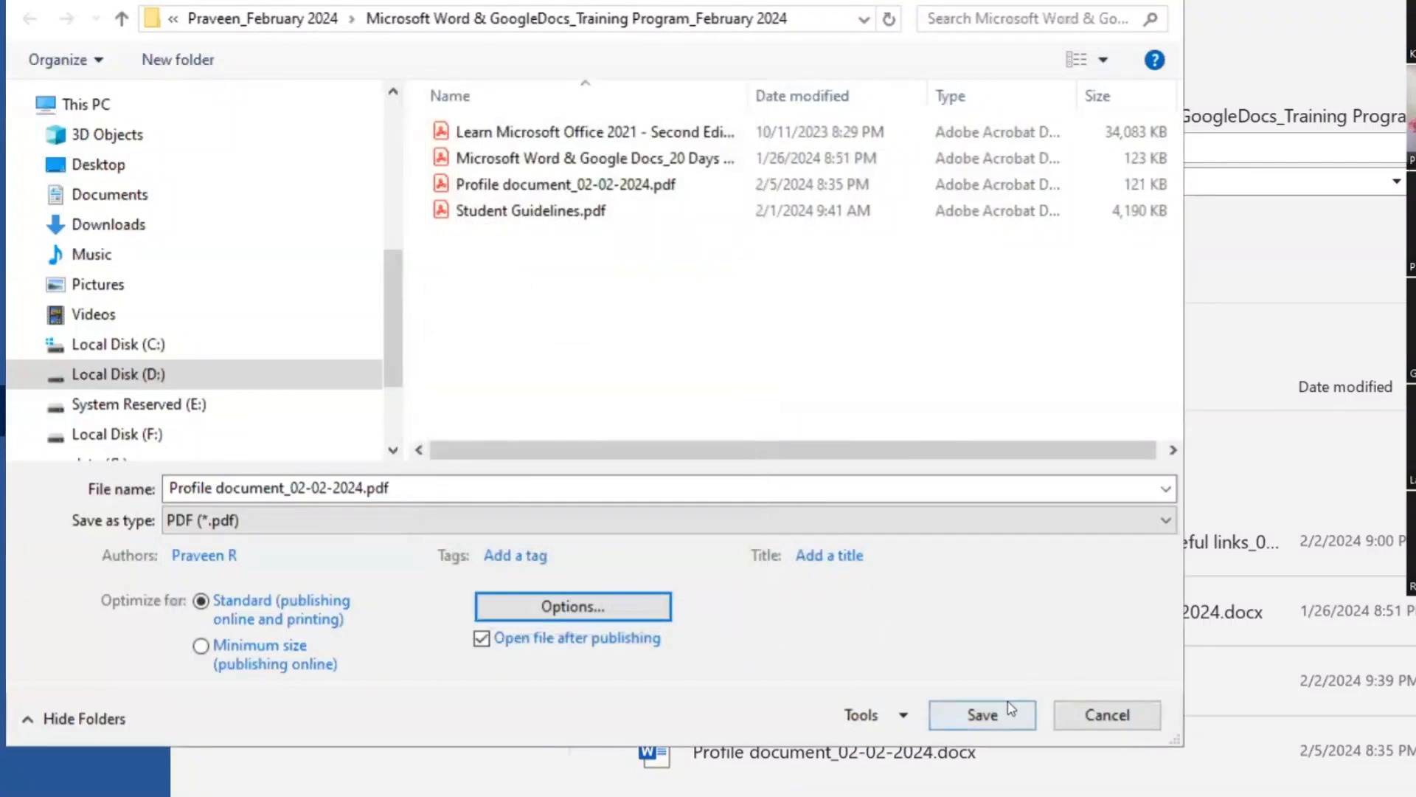
left_click(1011, 708)
left_click(756, 467)
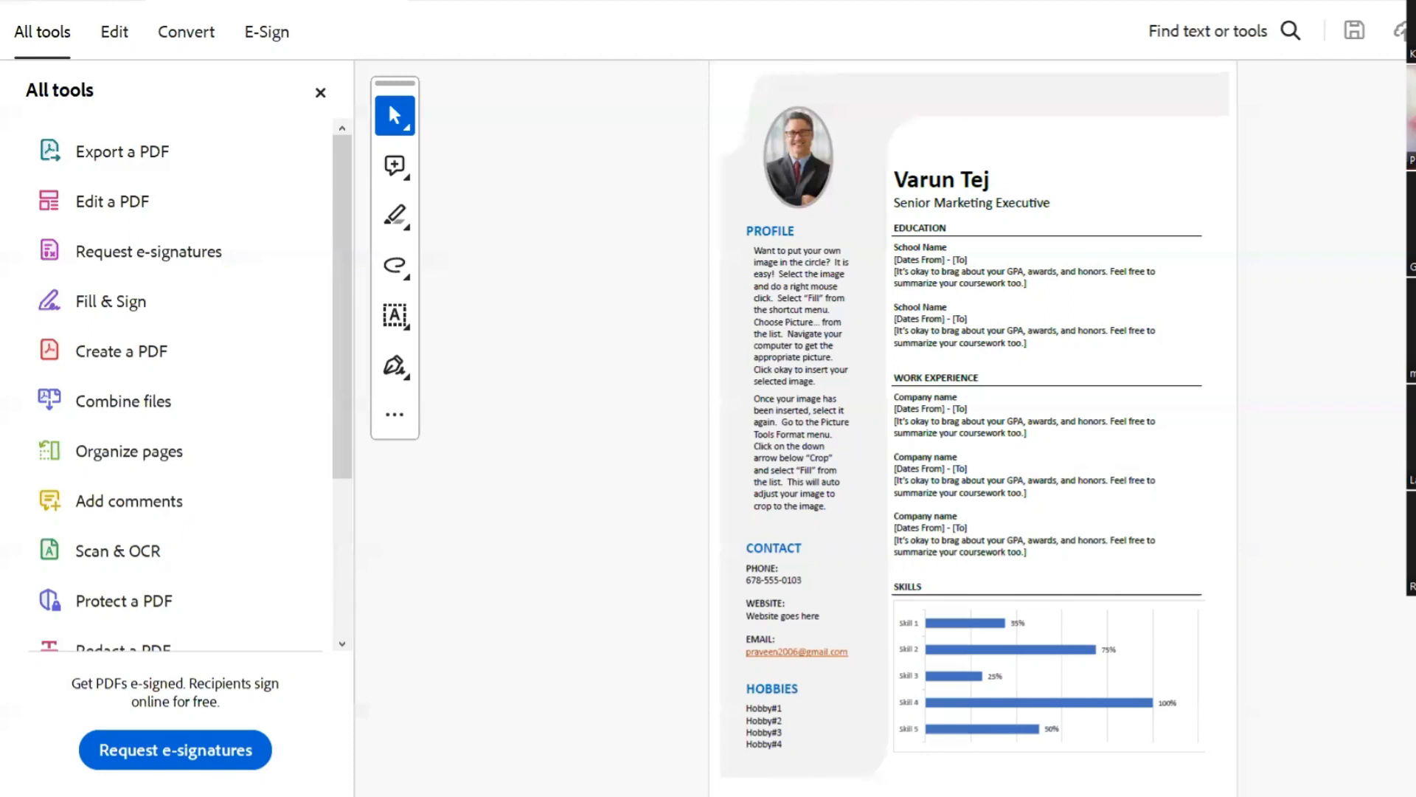
Step: After reviewing the one-page PDF in Acrobat, bring the Profile document in Word back to the front
mouse_move(1074, 796)
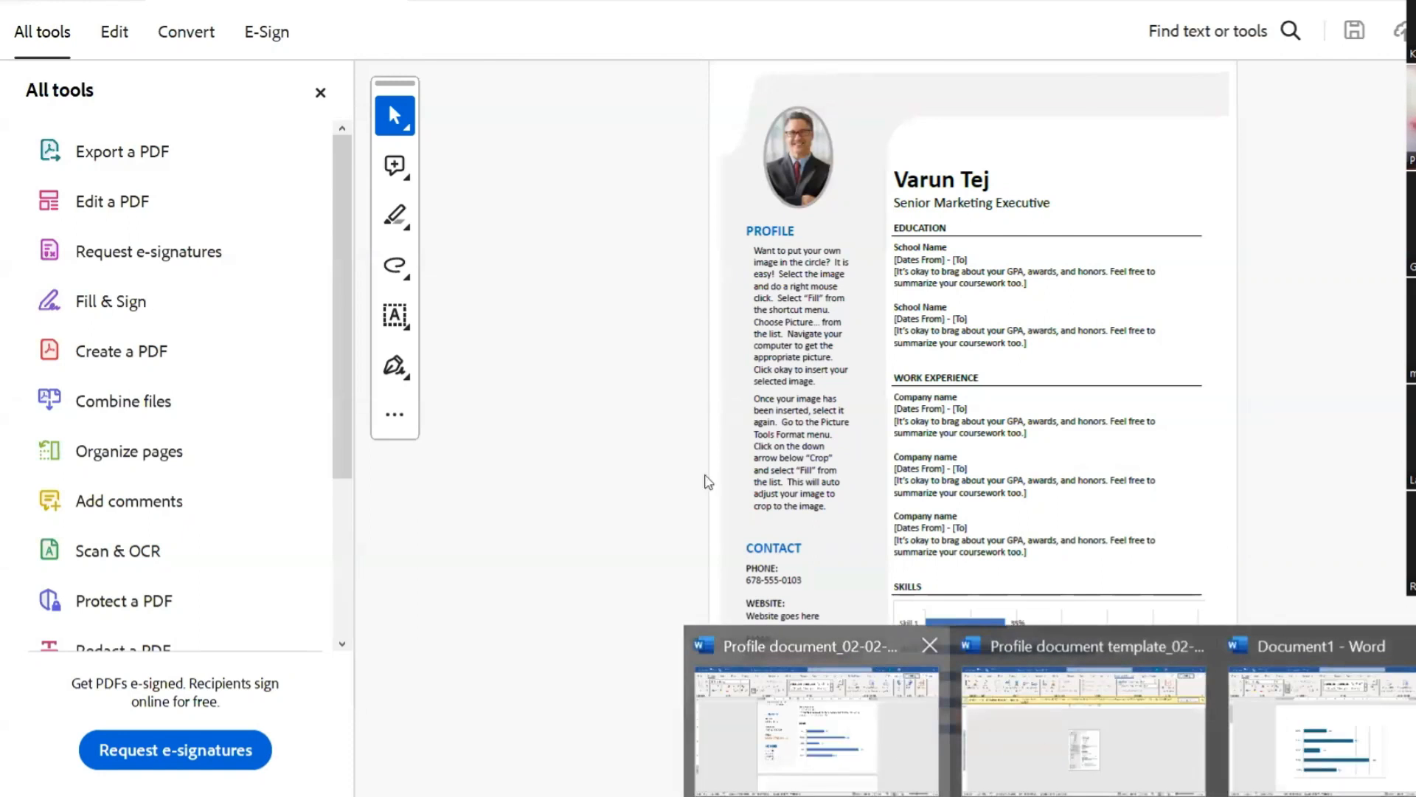
left_click(844, 729)
scroll(639, 480, "up", 4)
scroll(560, 490, "down", 4)
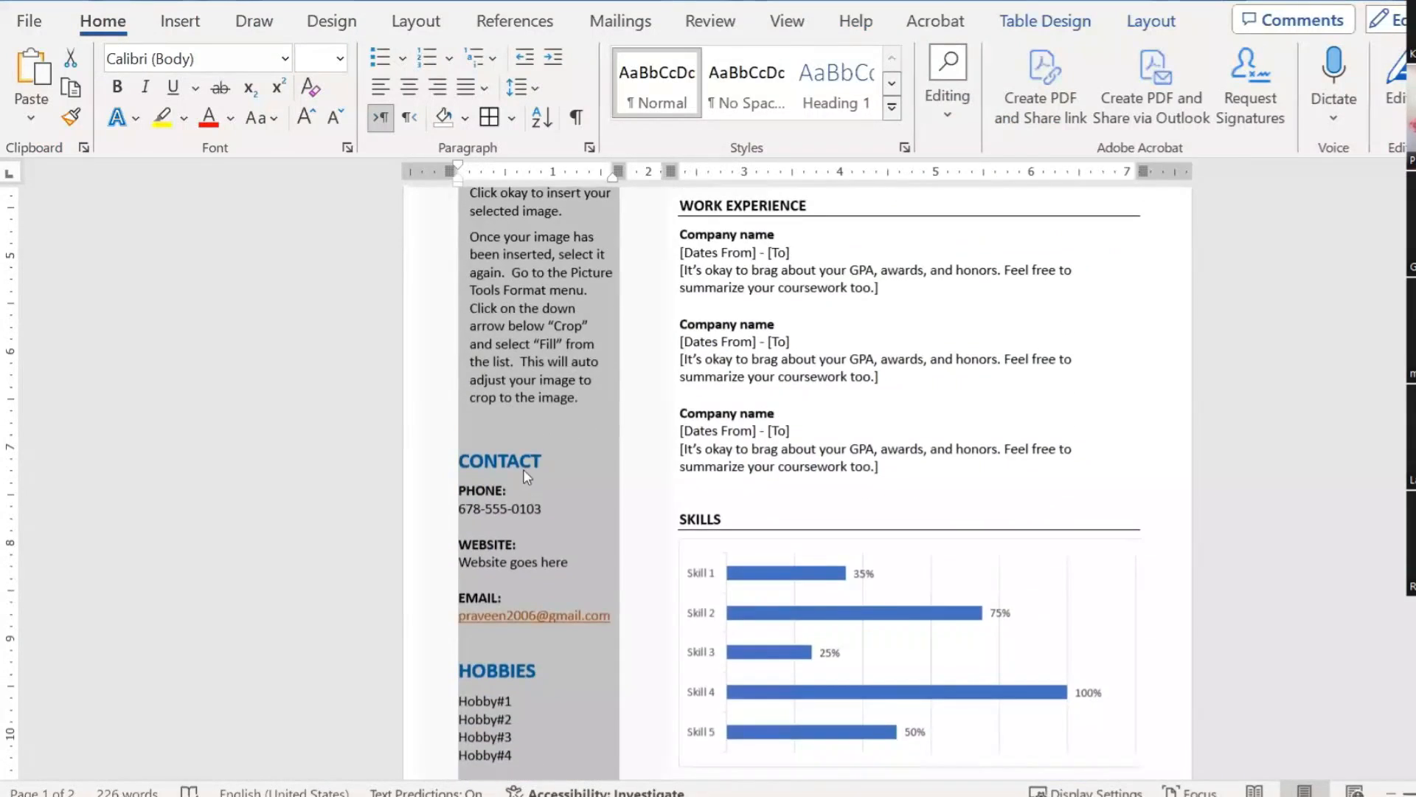
left_click(516, 464)
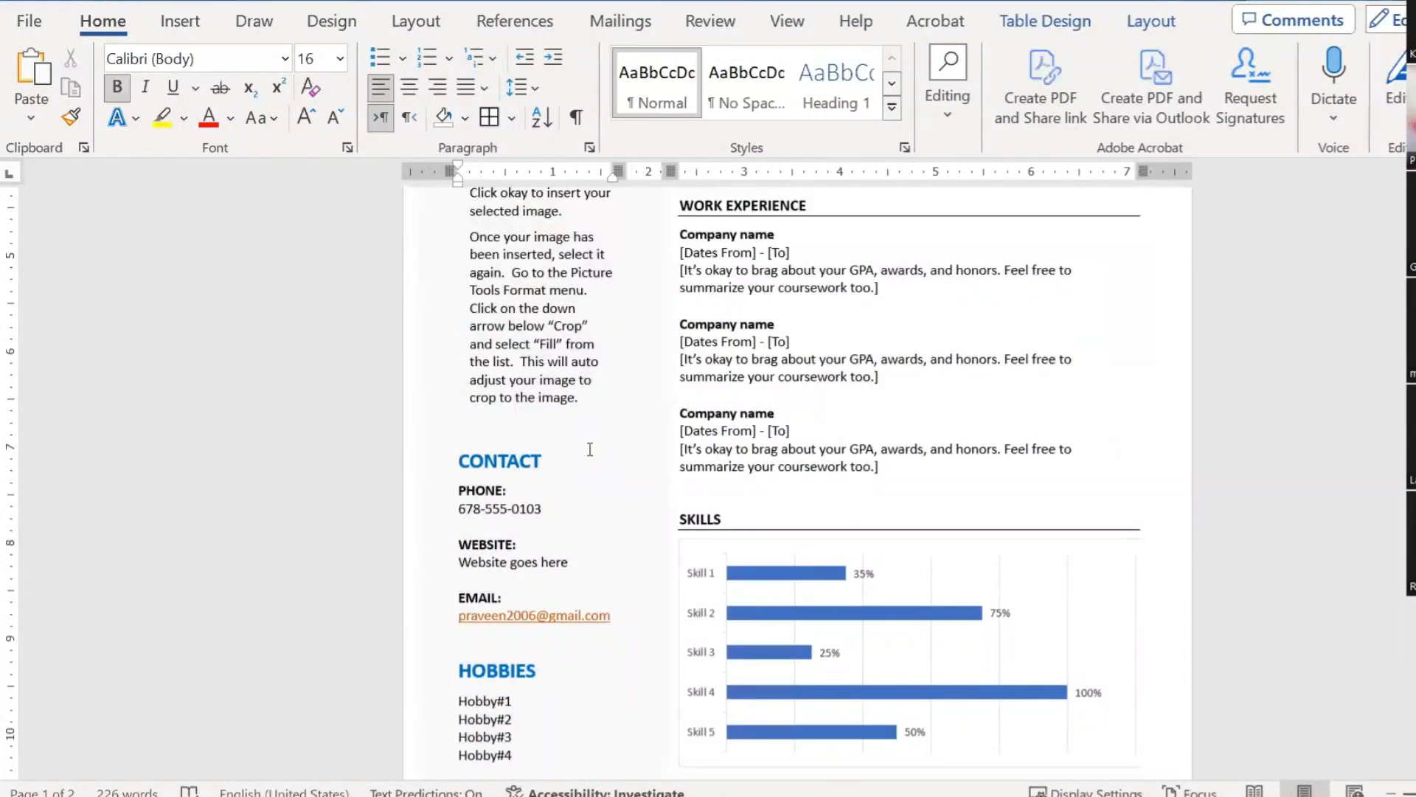
scroll(592, 449, "up", 1)
left_click(590, 148)
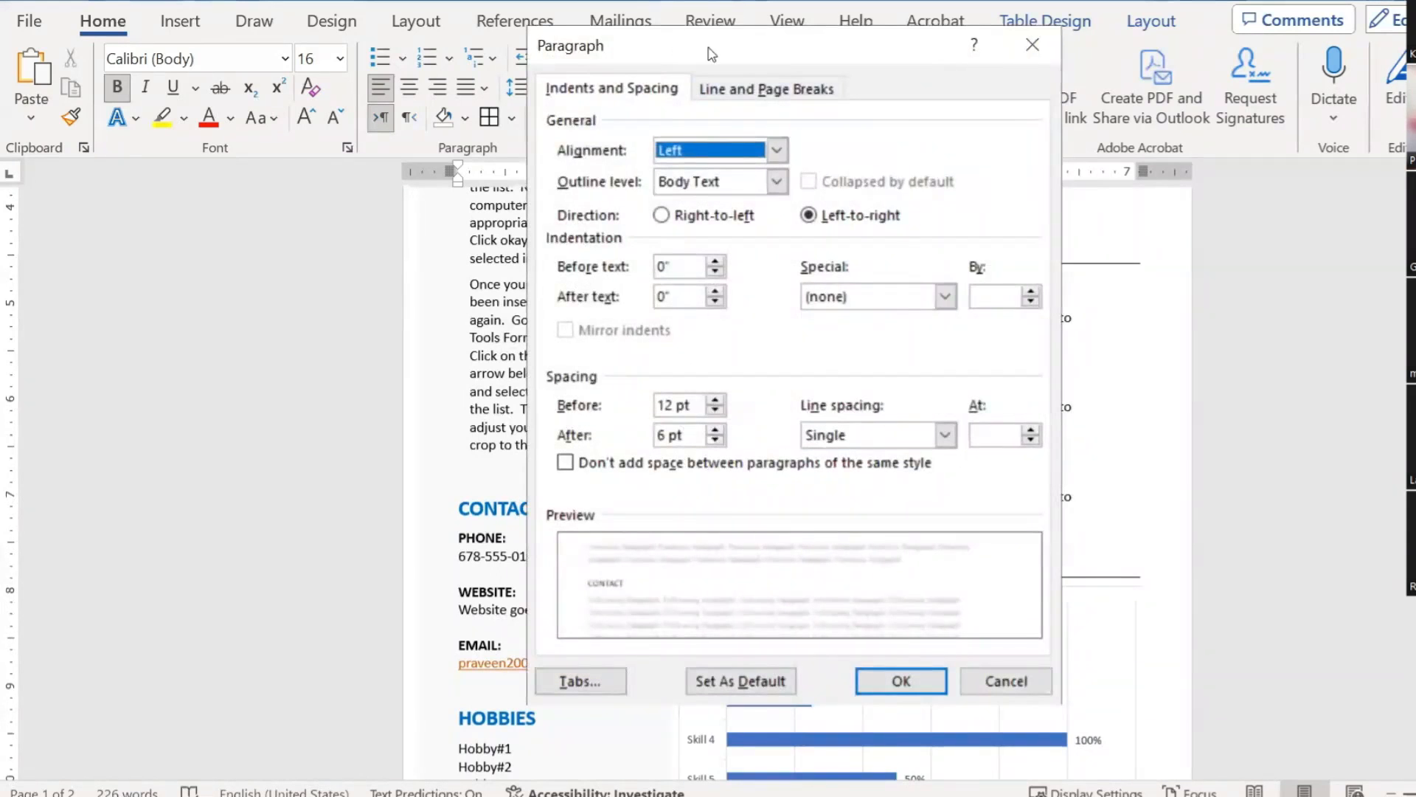
left_click_drag(708, 54, 993, 62)
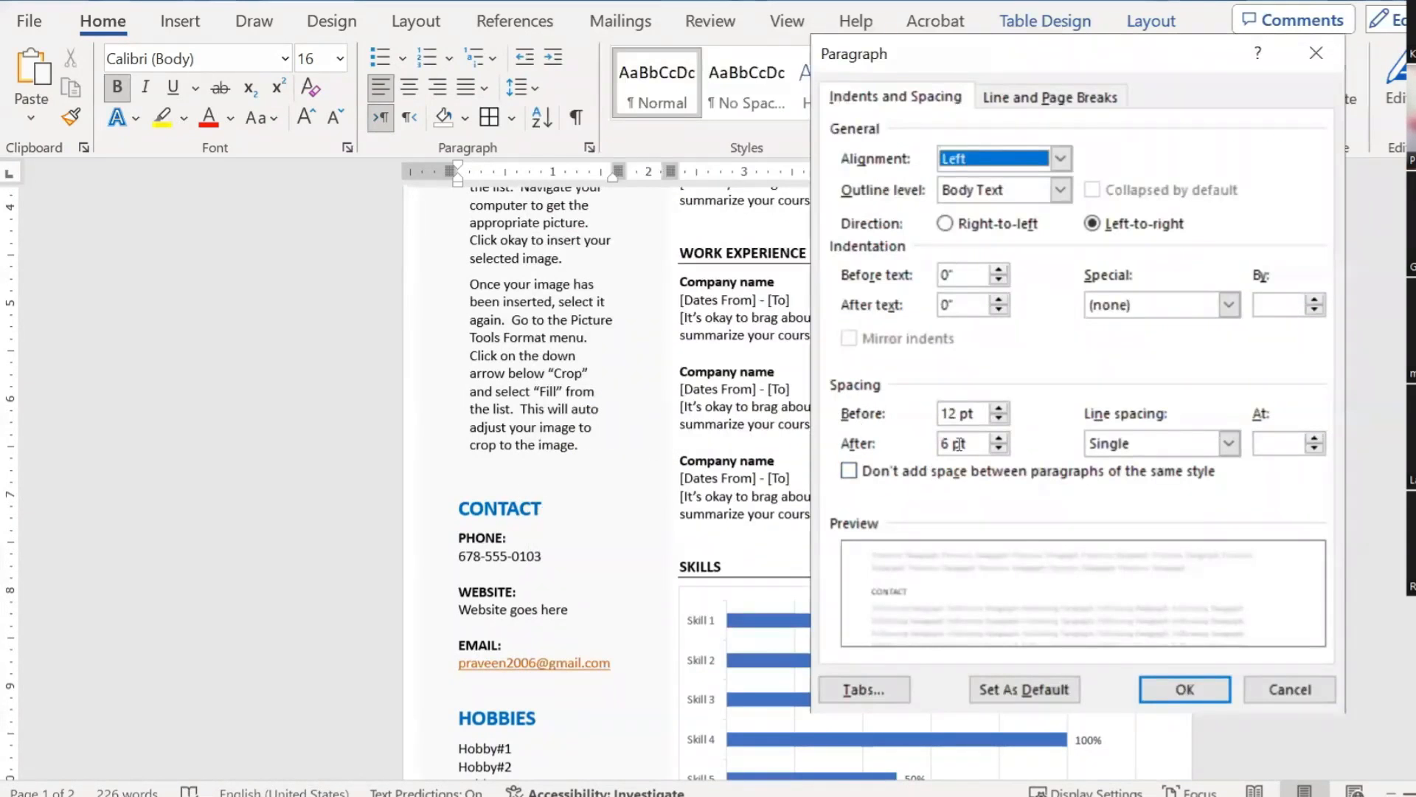
left_click_drag(969, 443, 907, 422)
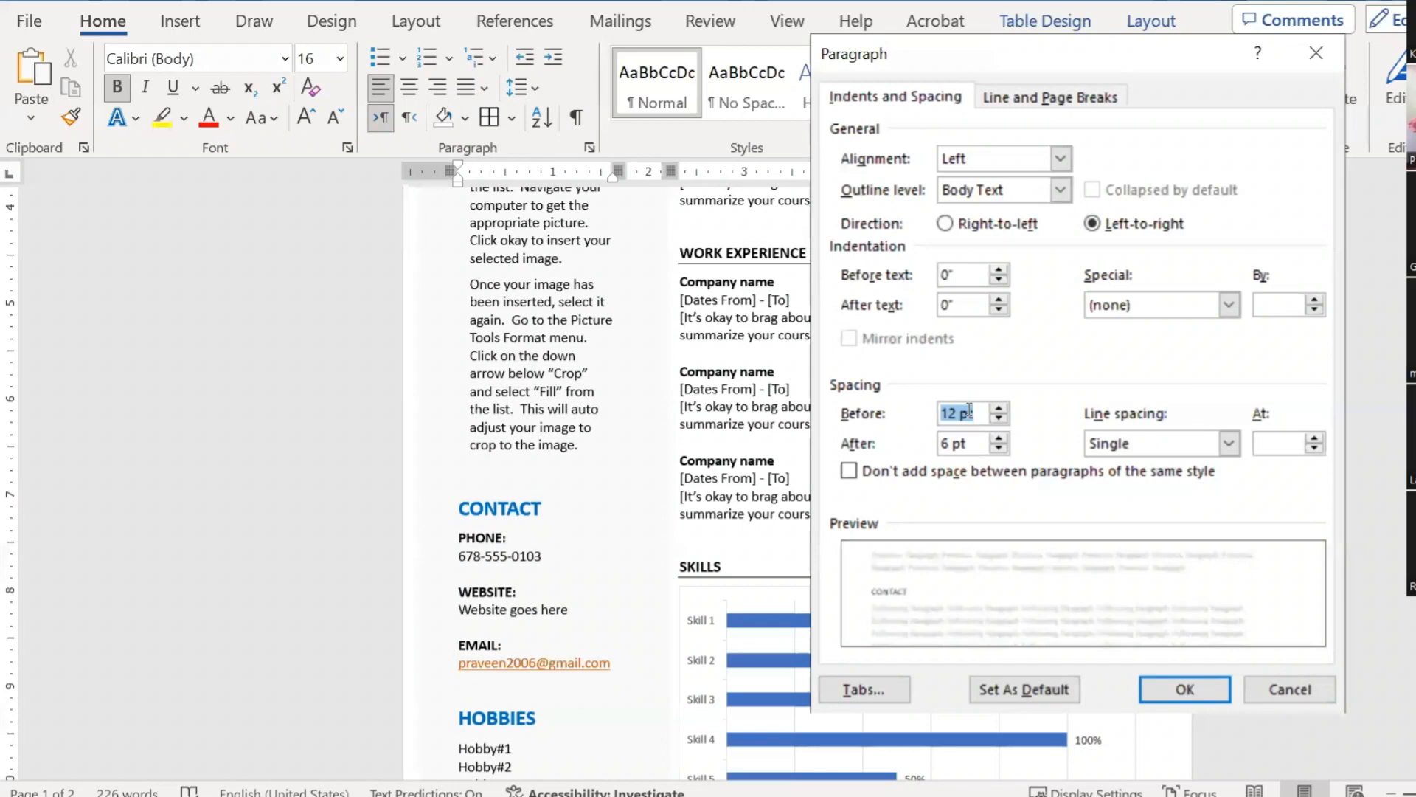
left_click_drag(967, 444, 942, 443)
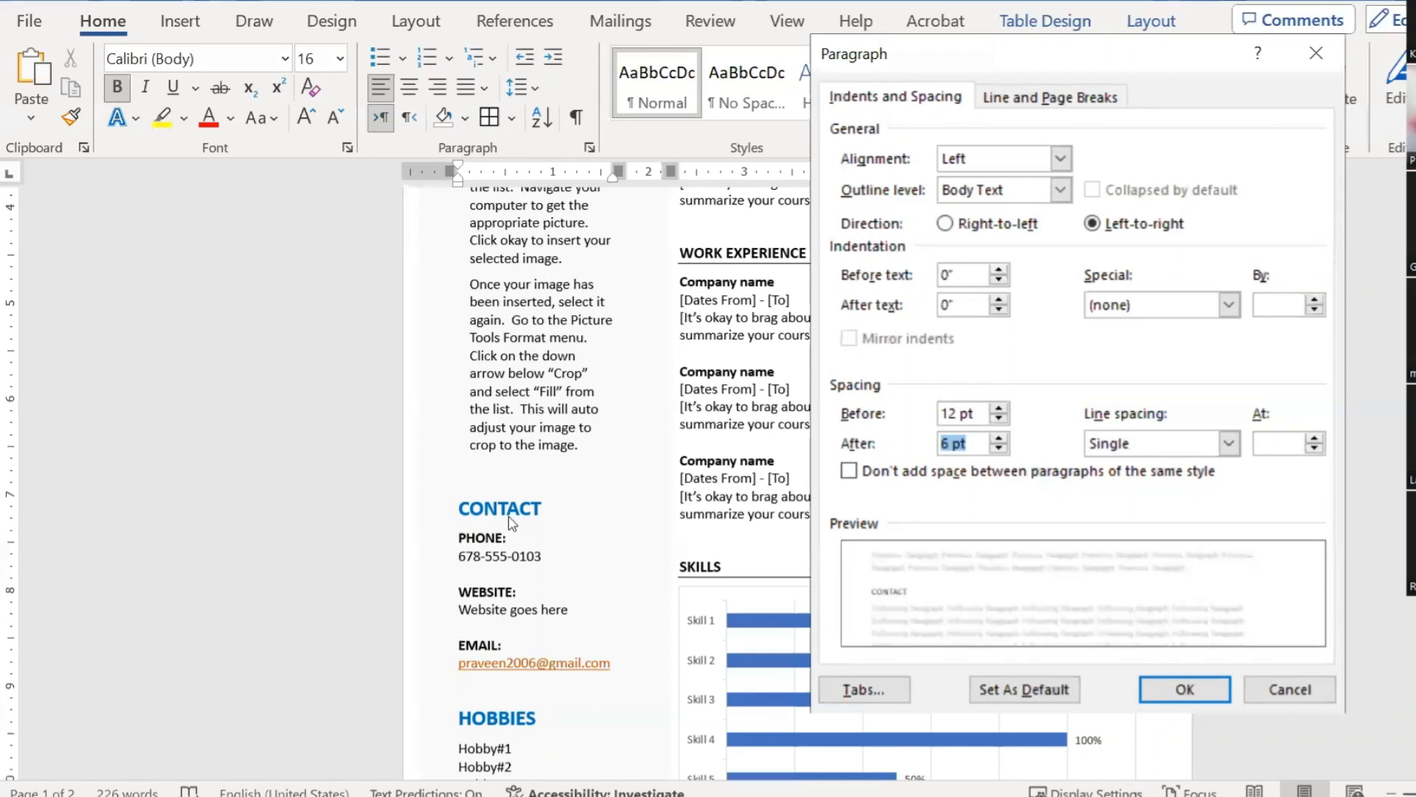
left_click(949, 446)
double_click(948, 445)
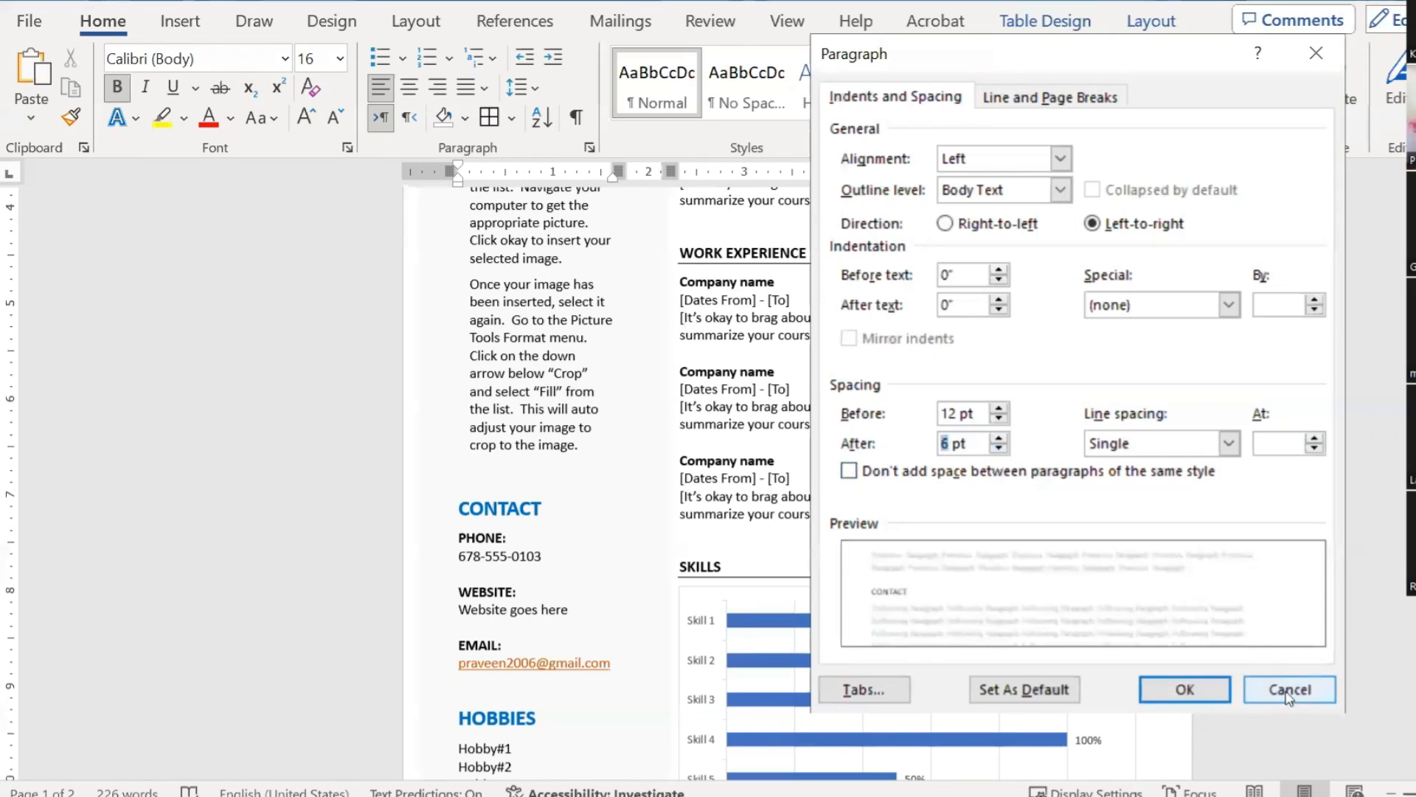
left_click(1257, 697)
left_click(737, 459)
key("Up")
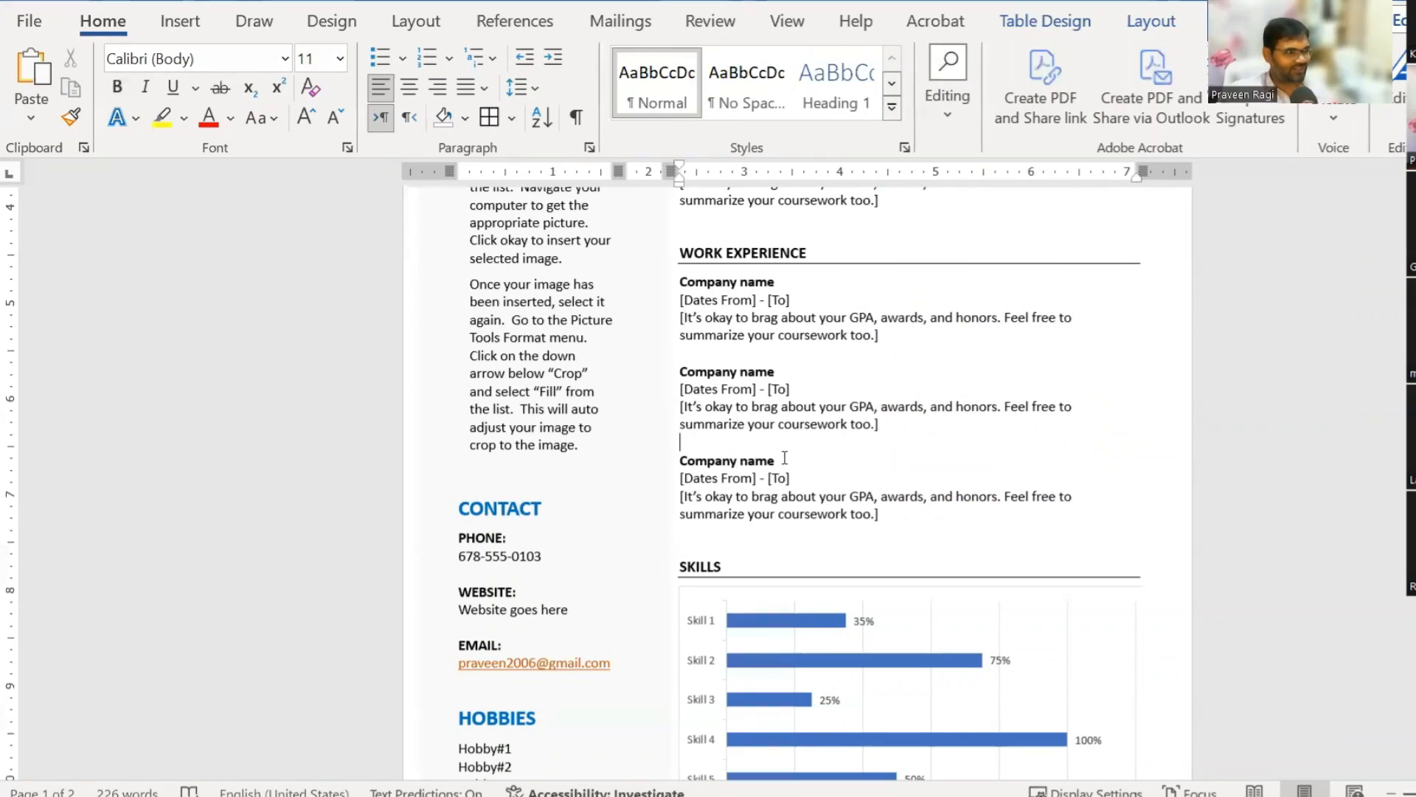
Step: Select the profile text from 'computer' to 'inserted' and check its spacing (0 pt before, 6 pt after) without changing it
scroll(580, 352, "up", 2)
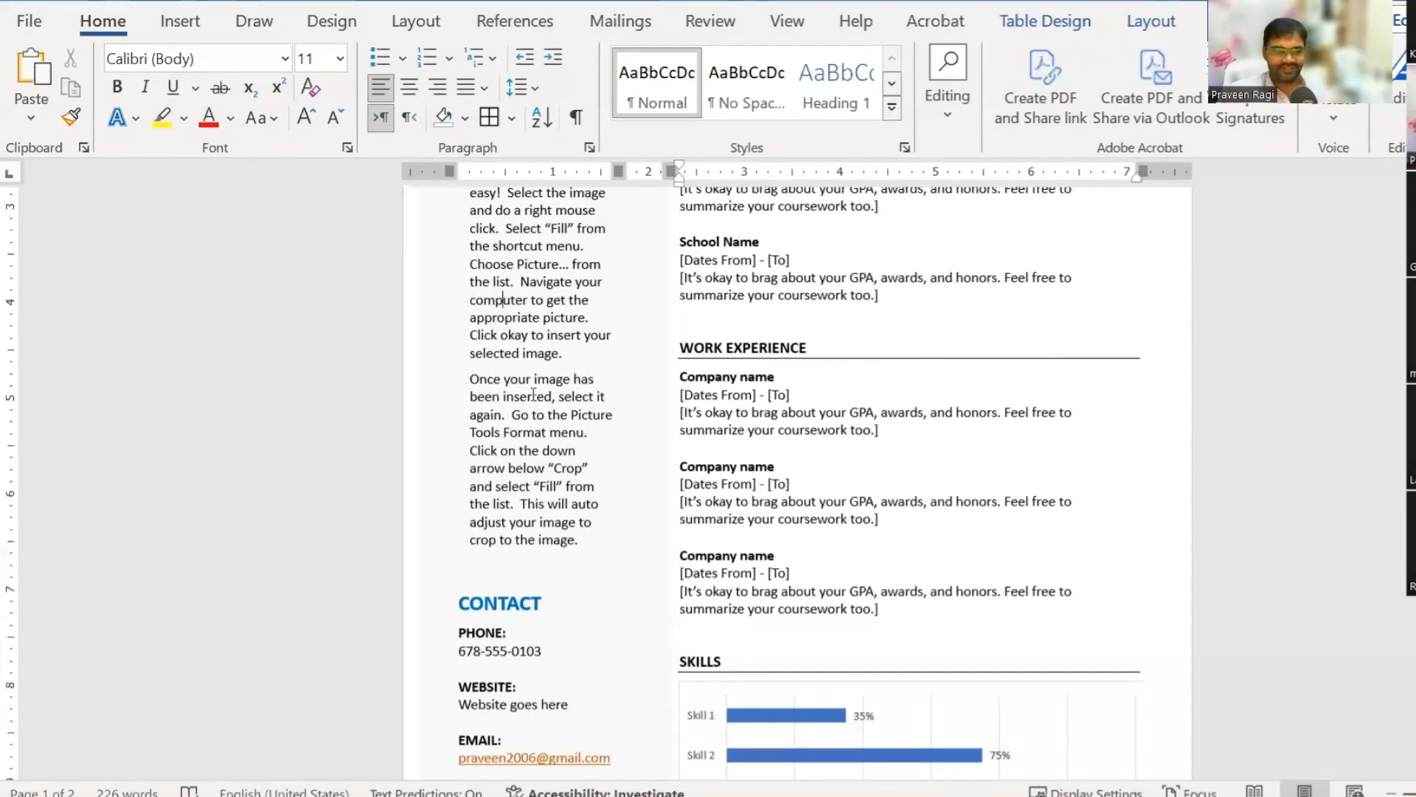
left_click_drag(507, 299, 542, 402)
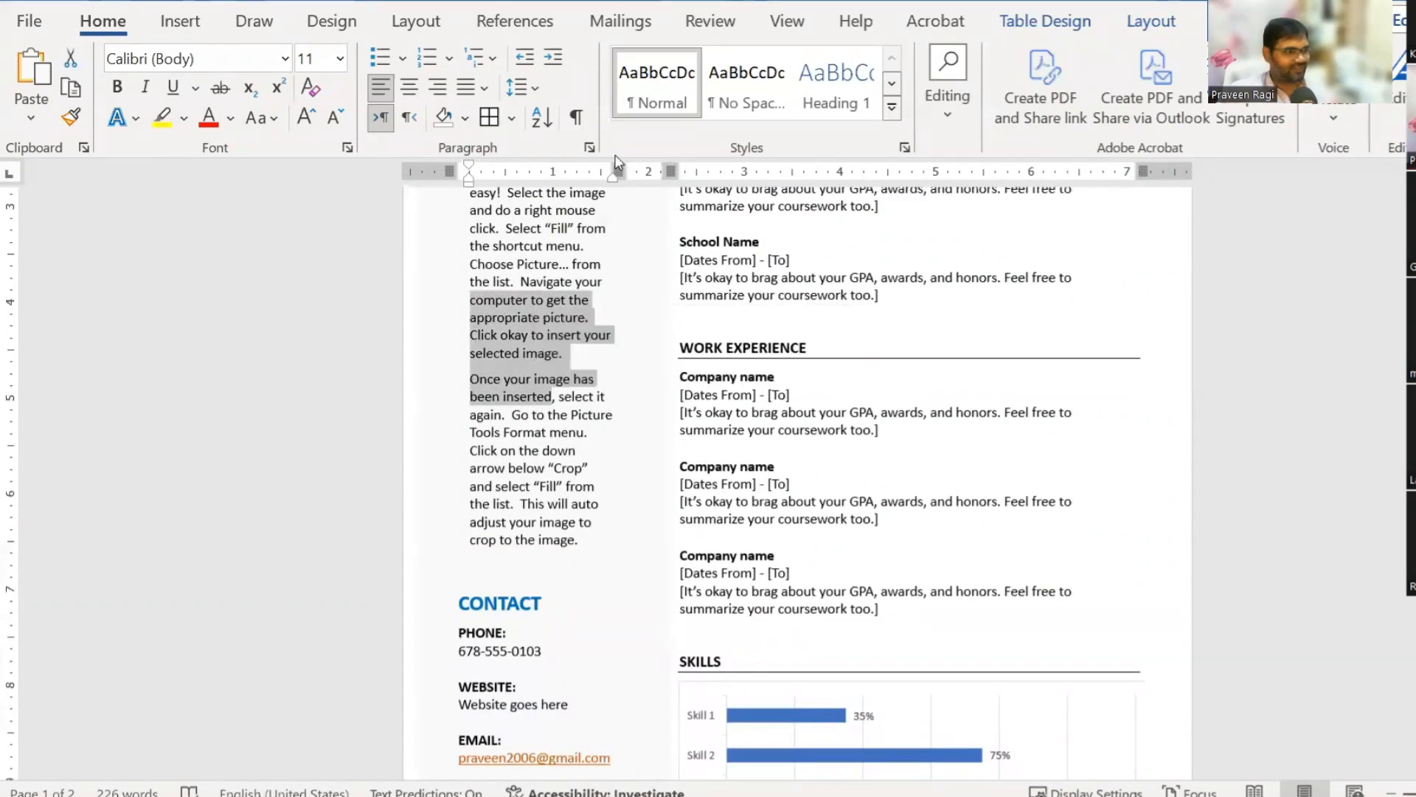
left_click(590, 147)
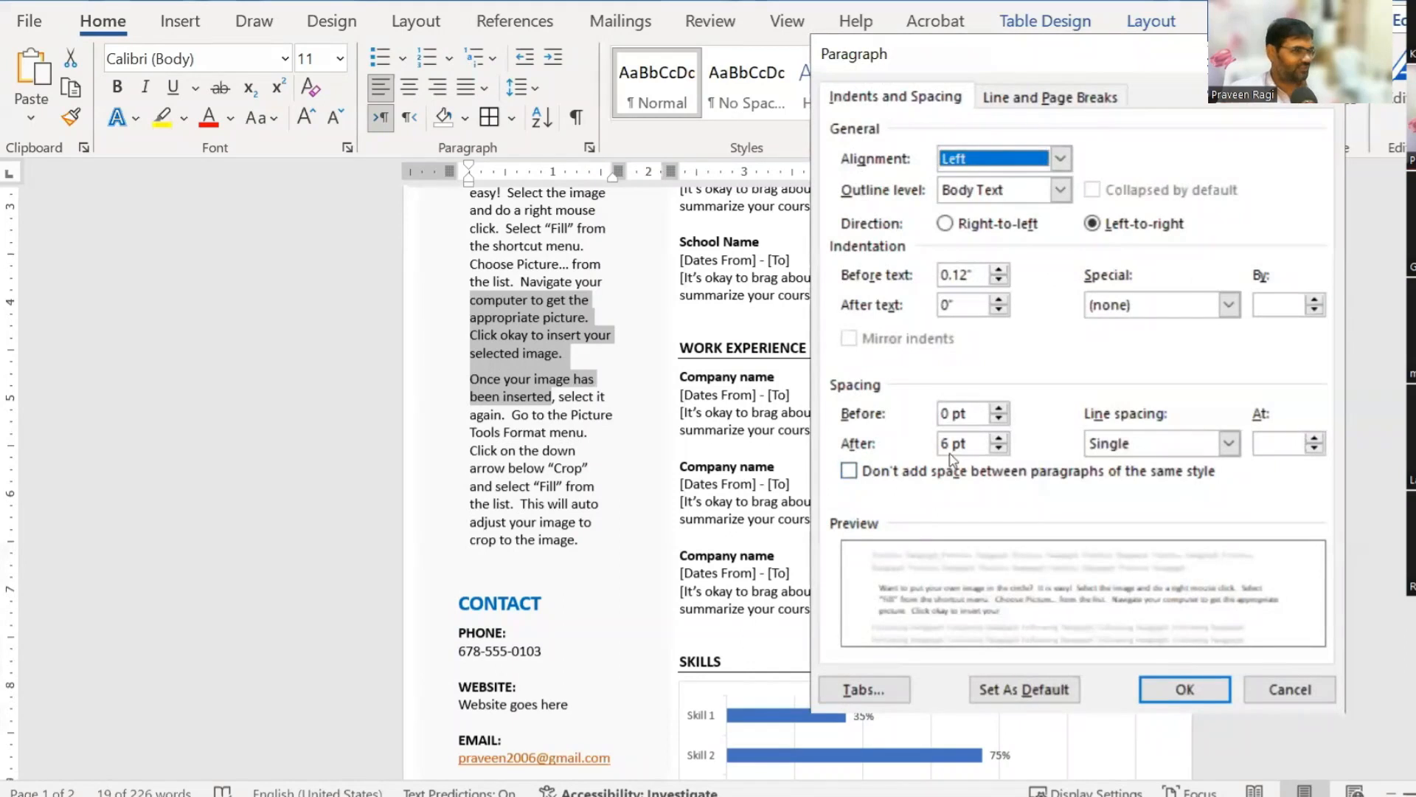
left_click(944, 444)
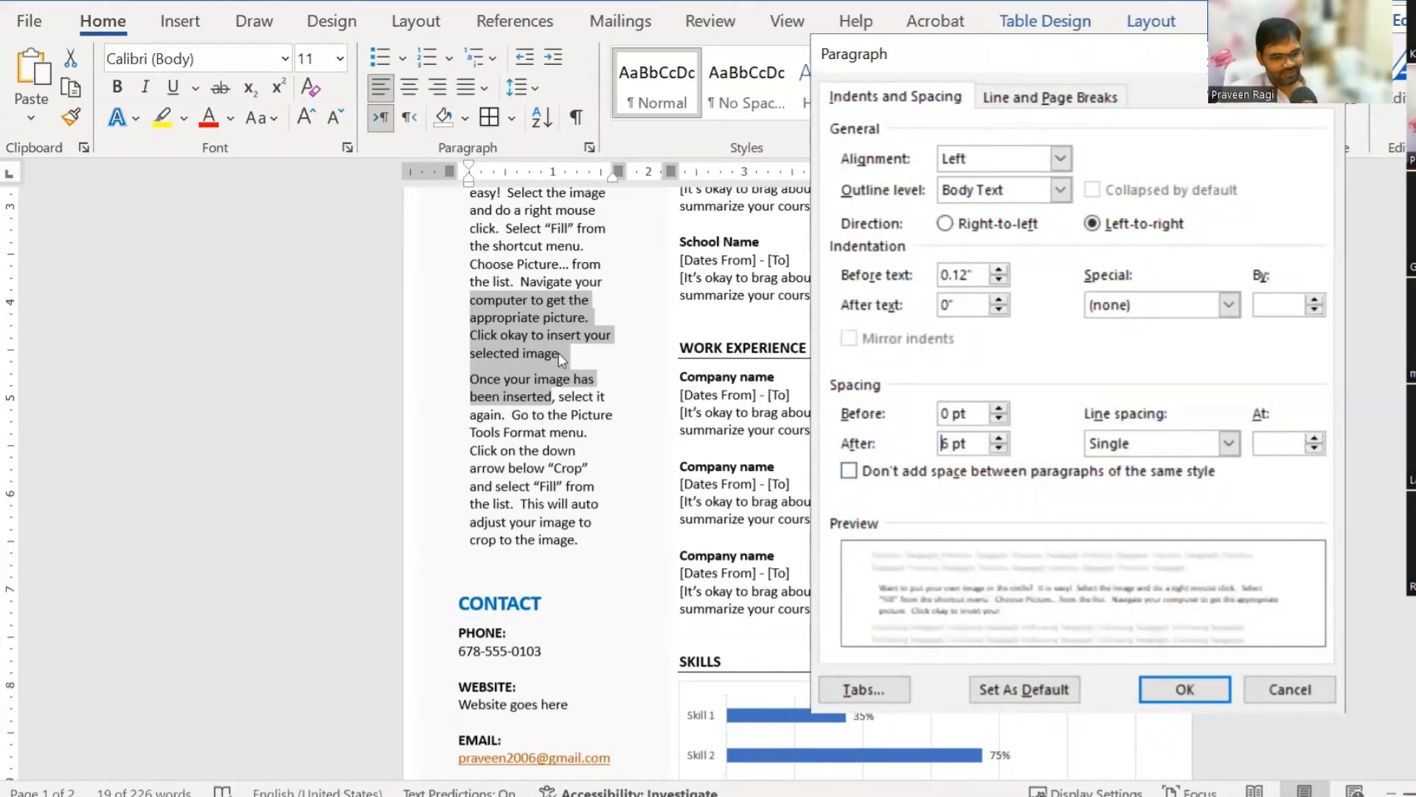
left_click(952, 415)
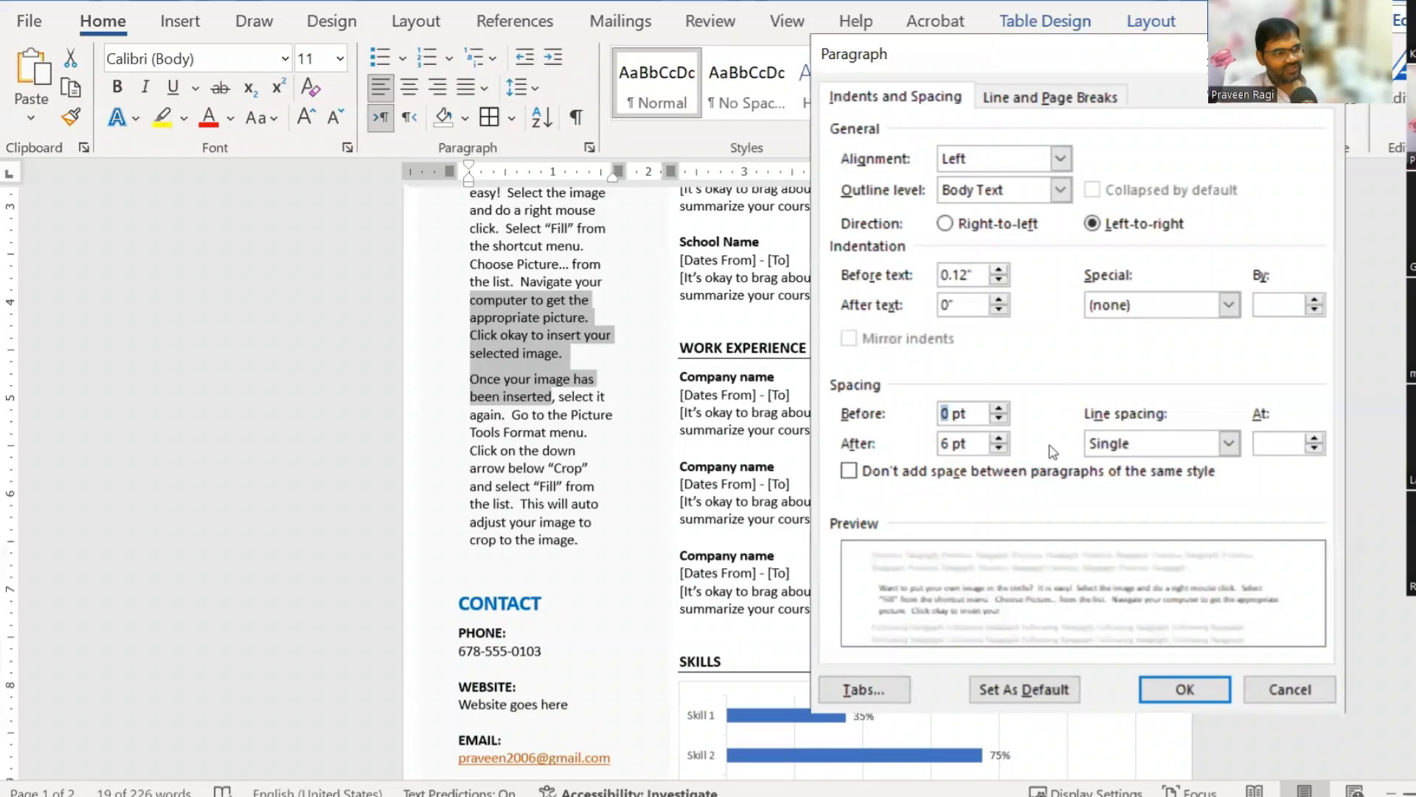
left_click(1302, 698)
left_click(599, 441)
scroll(745, 463, "up", 3)
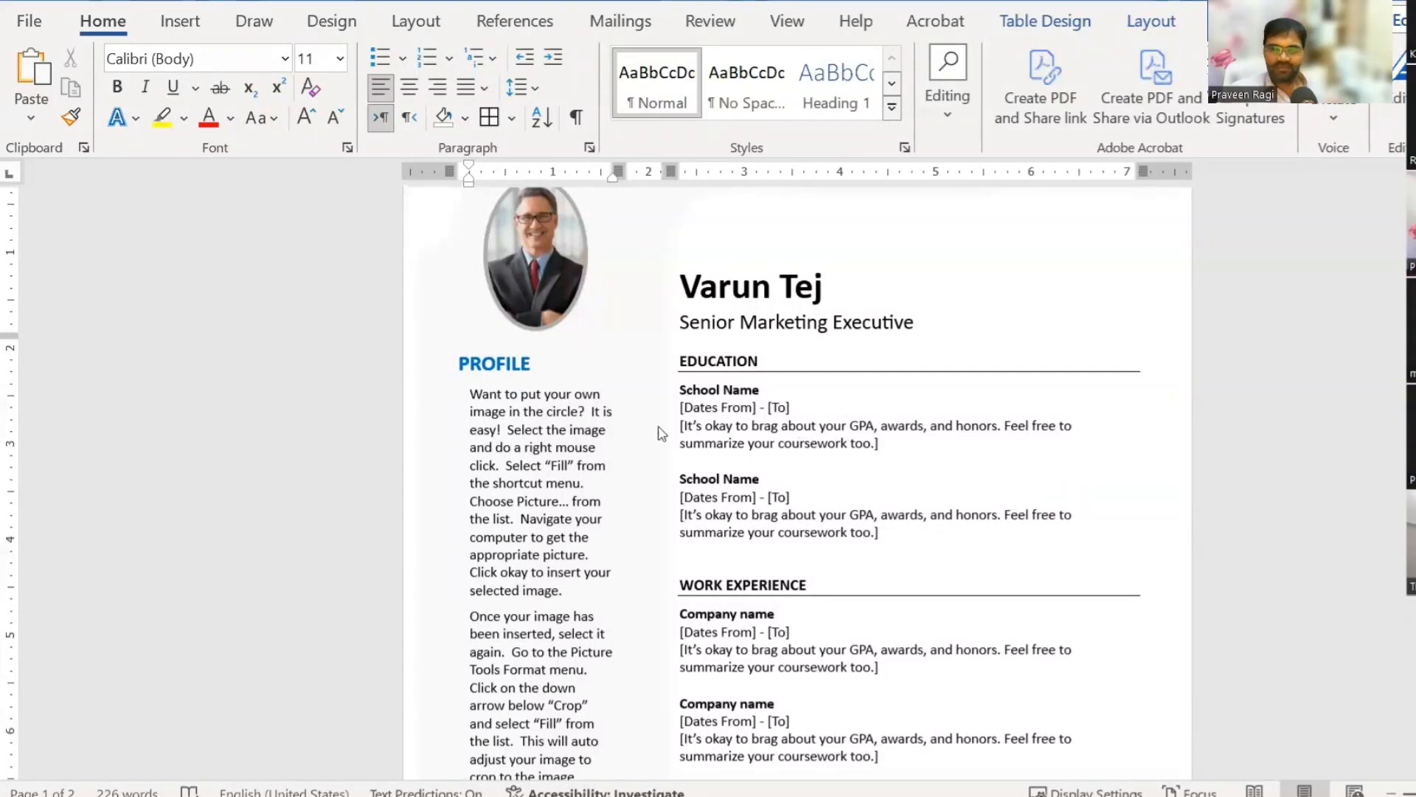
scroll(786, 538, "down", 6)
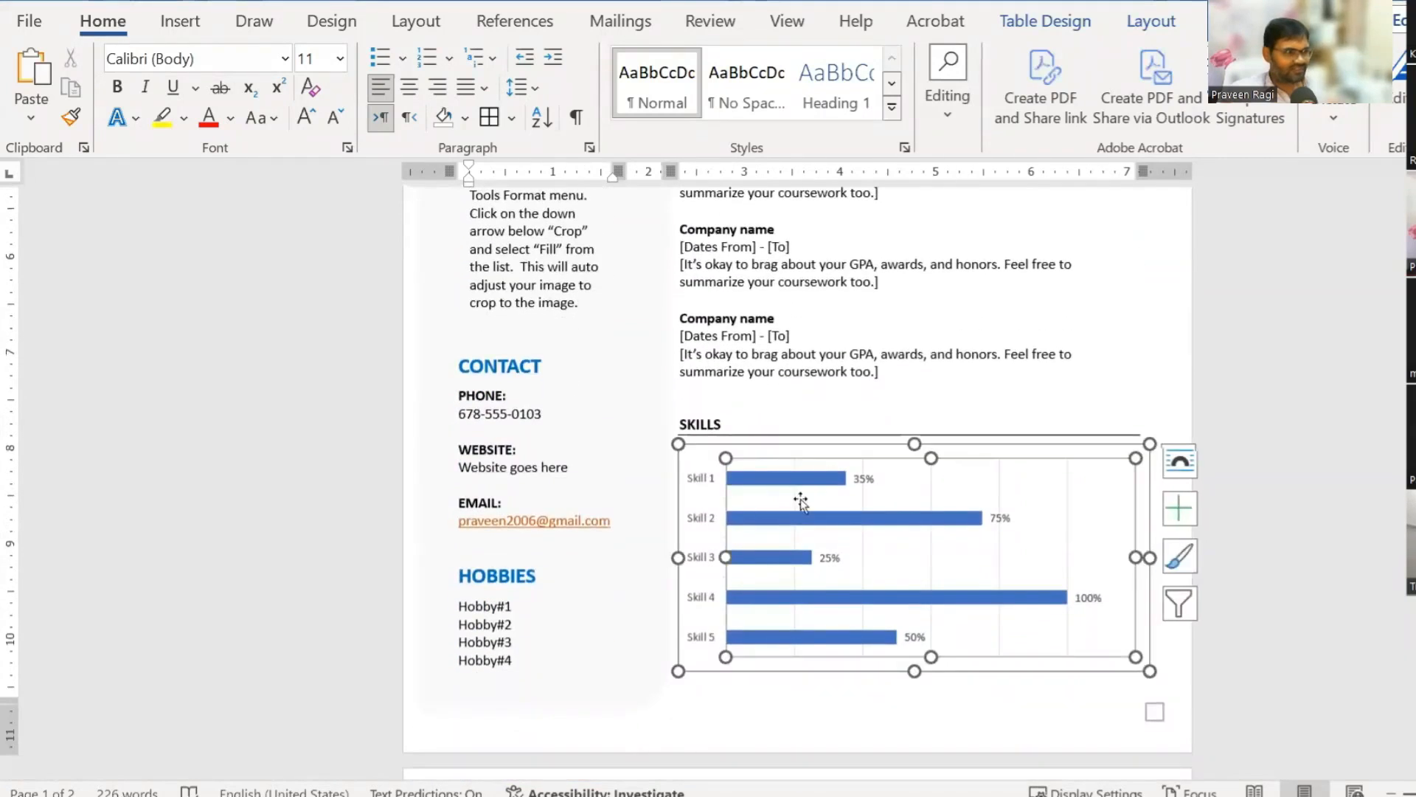
left_click(787, 476)
left_click(764, 455)
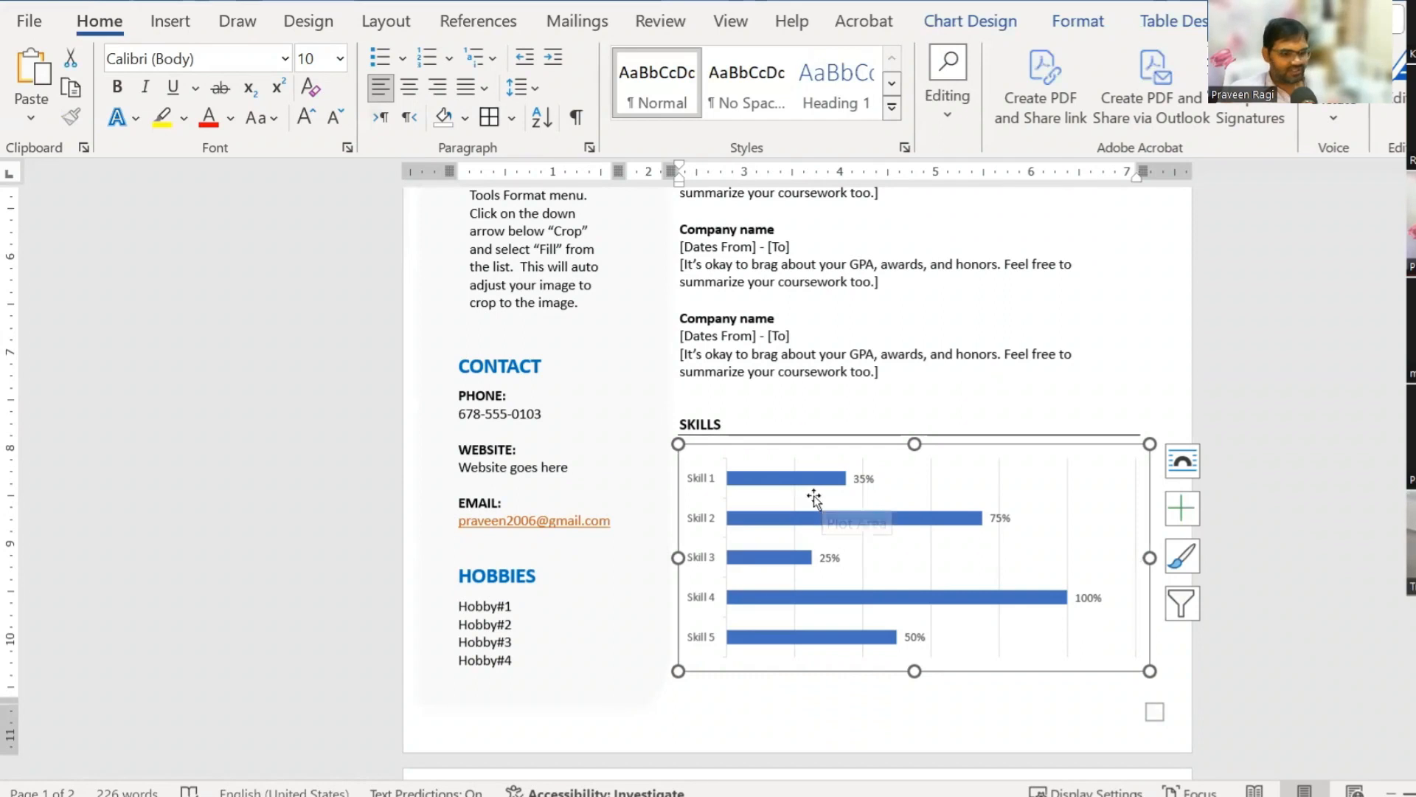
scroll(926, 617, "down", 10)
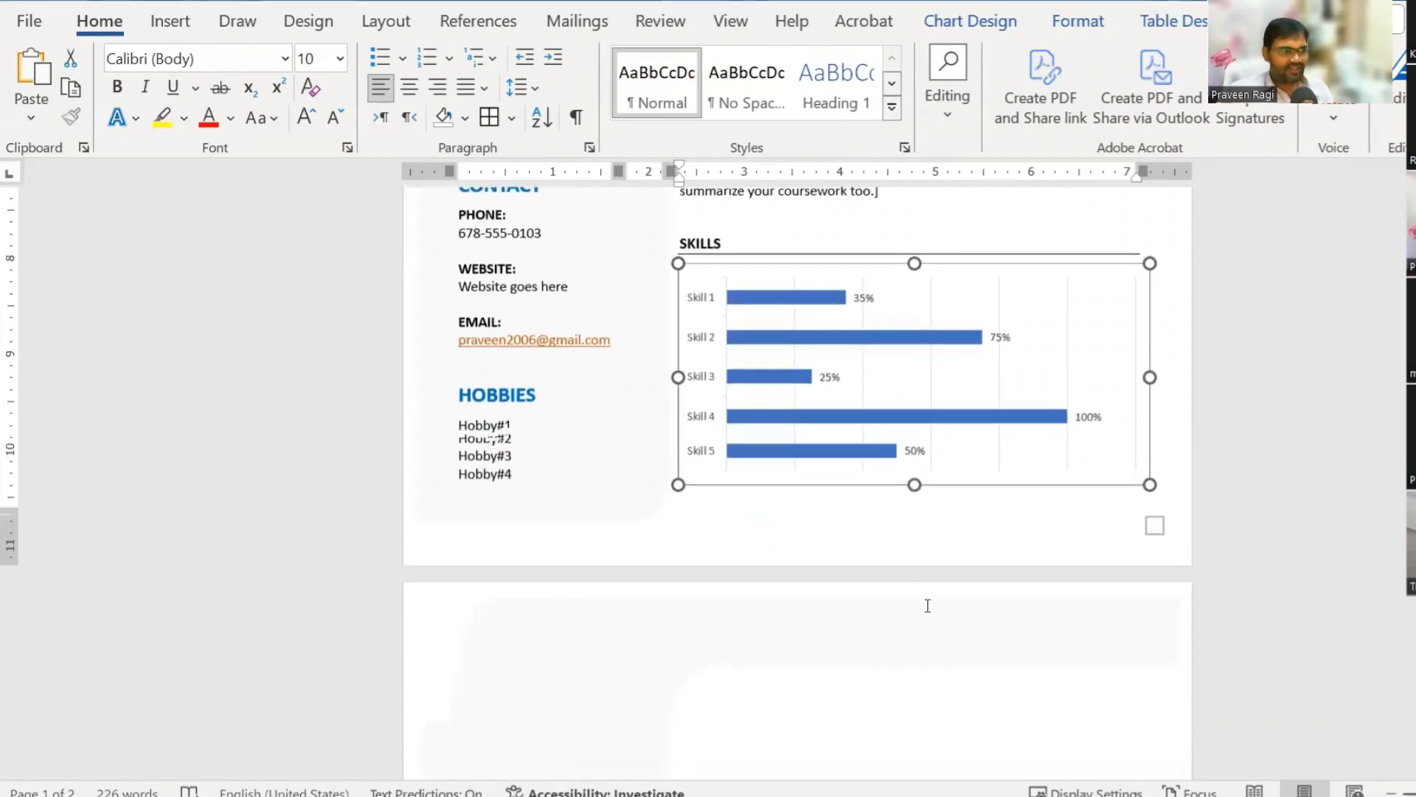
Step: Insert a Clustered Bar chart with sample data on the blank second page
scroll(648, 446, "up", 2)
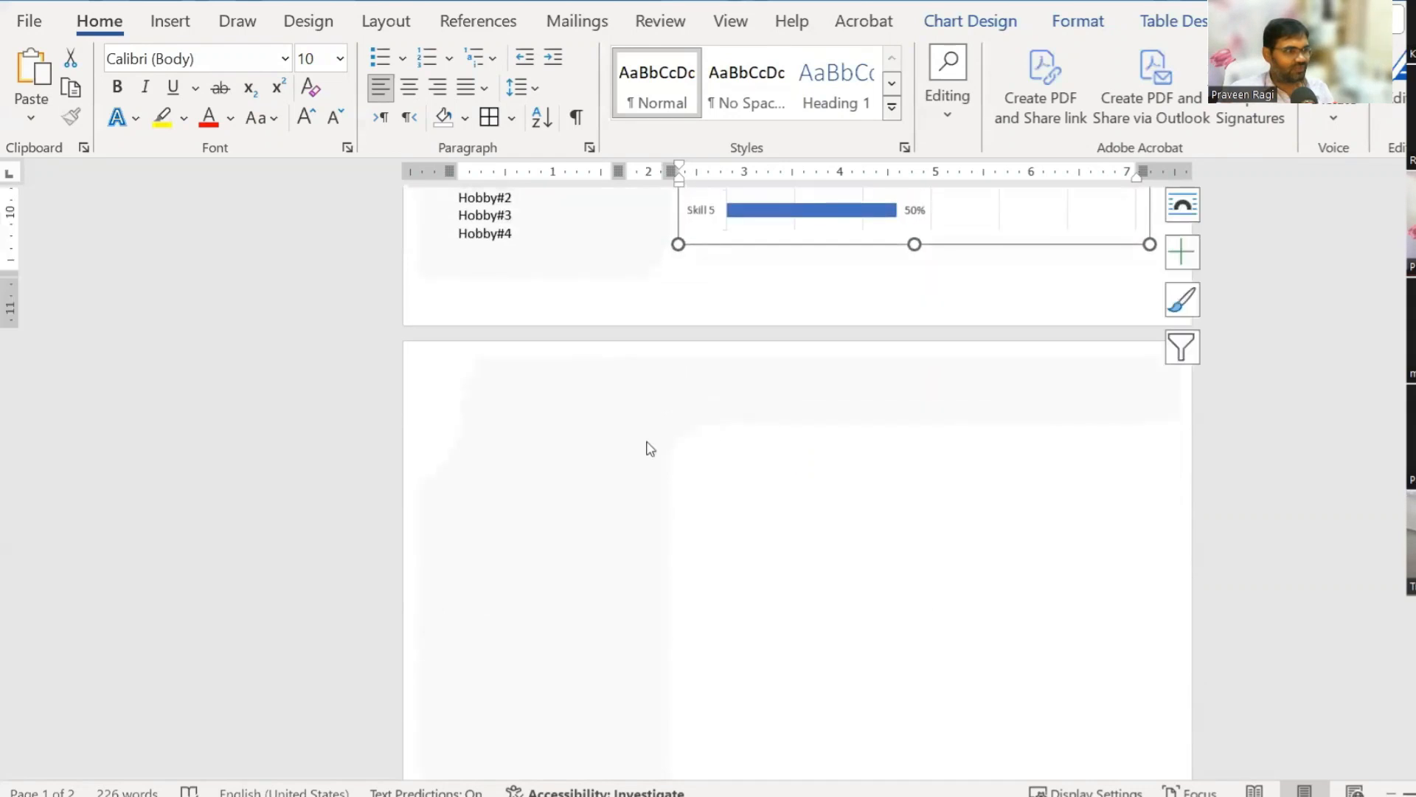
left_click(573, 430)
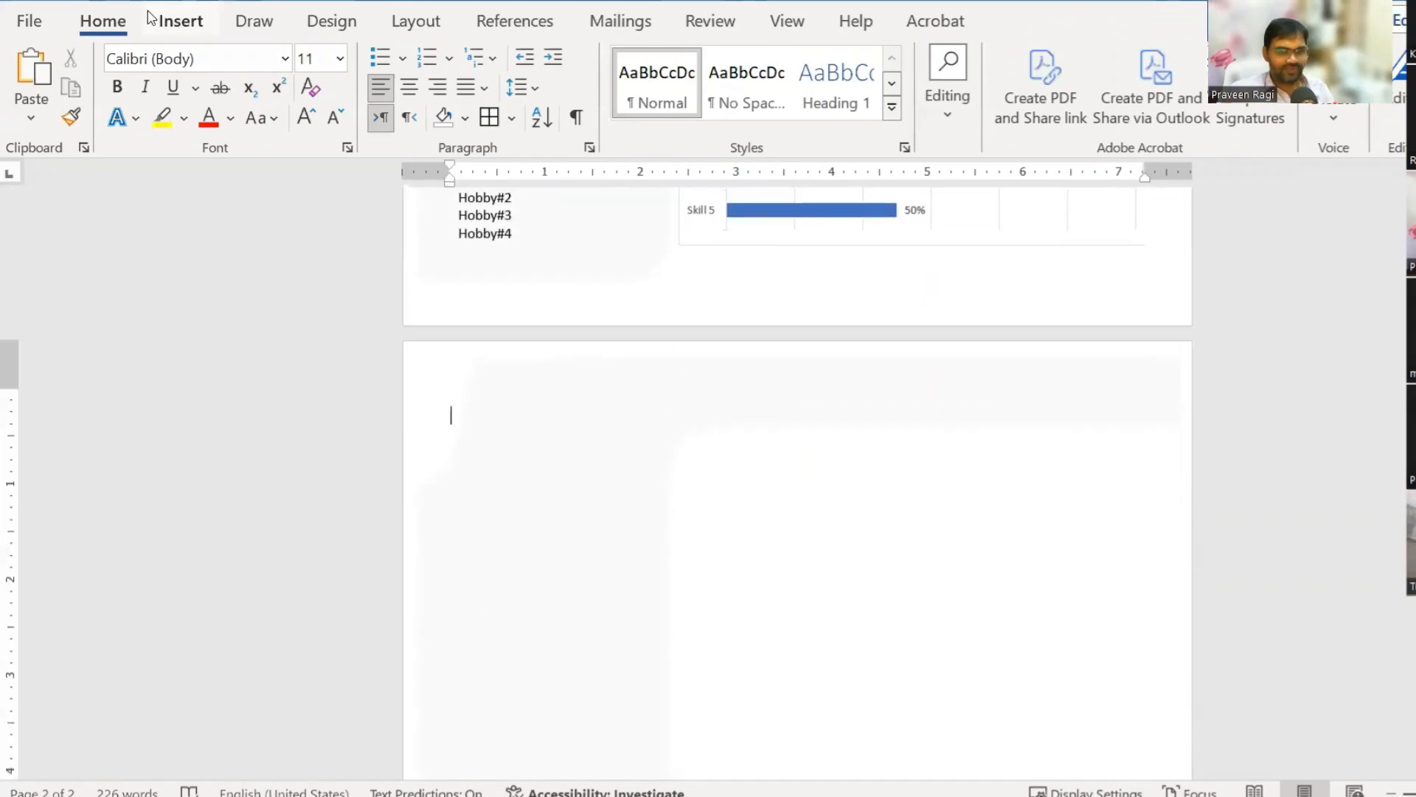
left_click(180, 21)
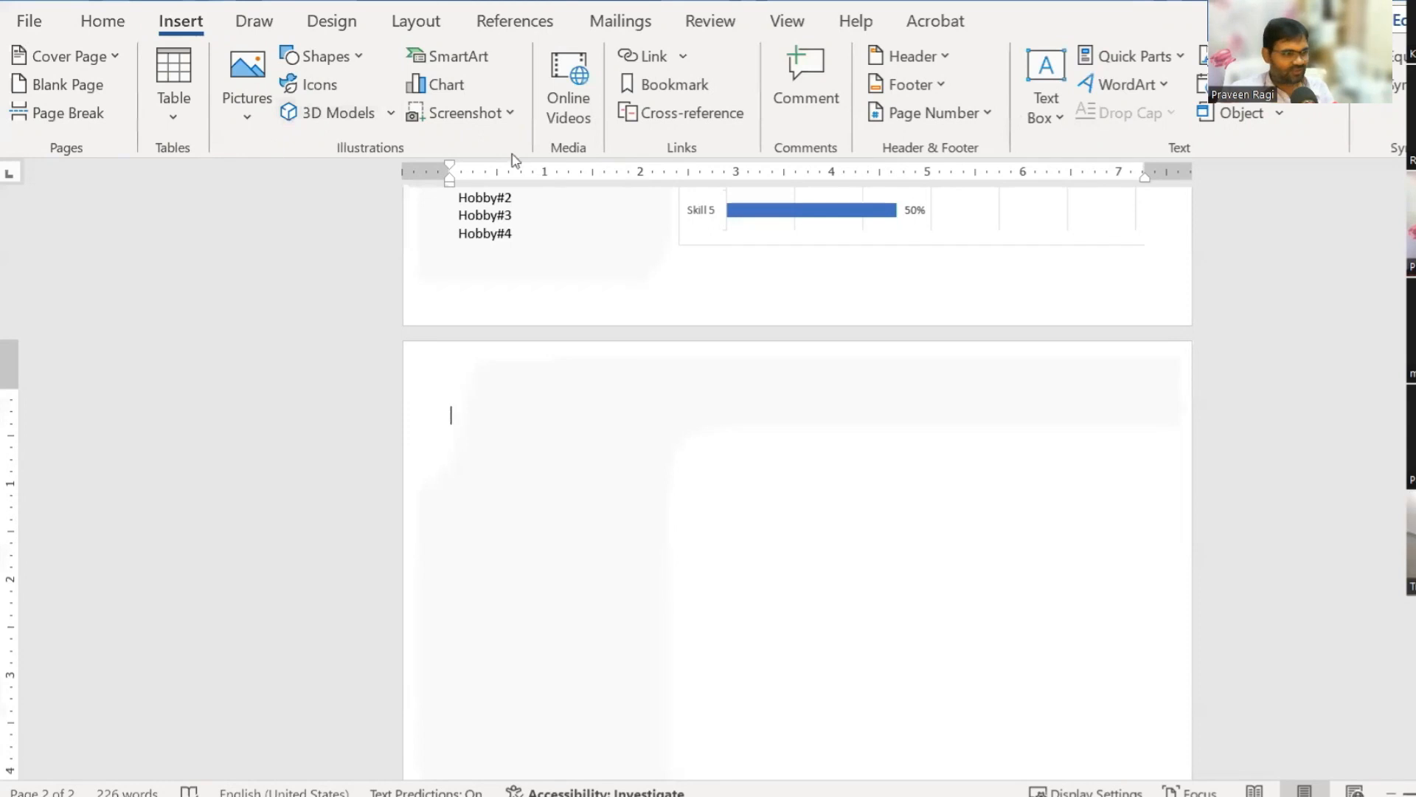
left_click(435, 84)
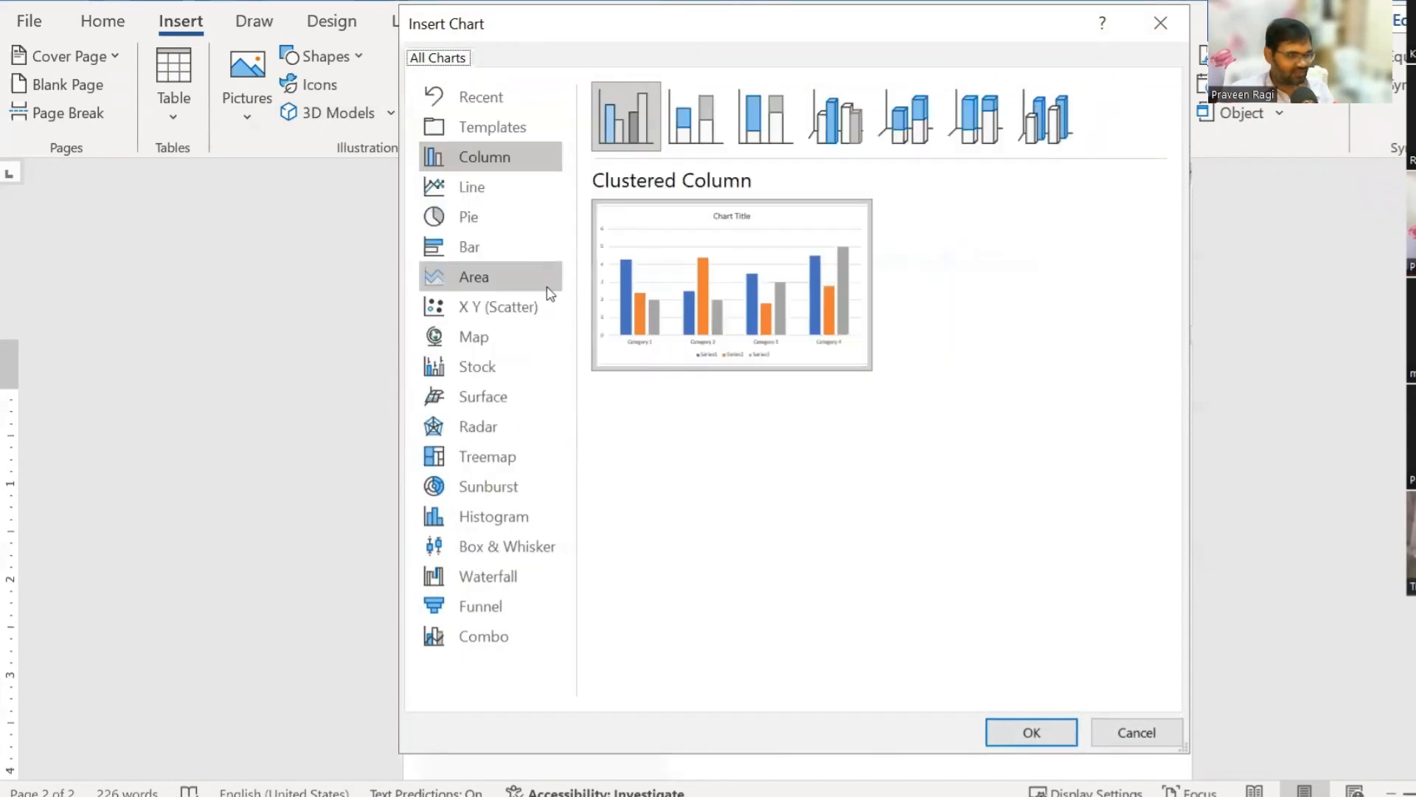
left_click(482, 255)
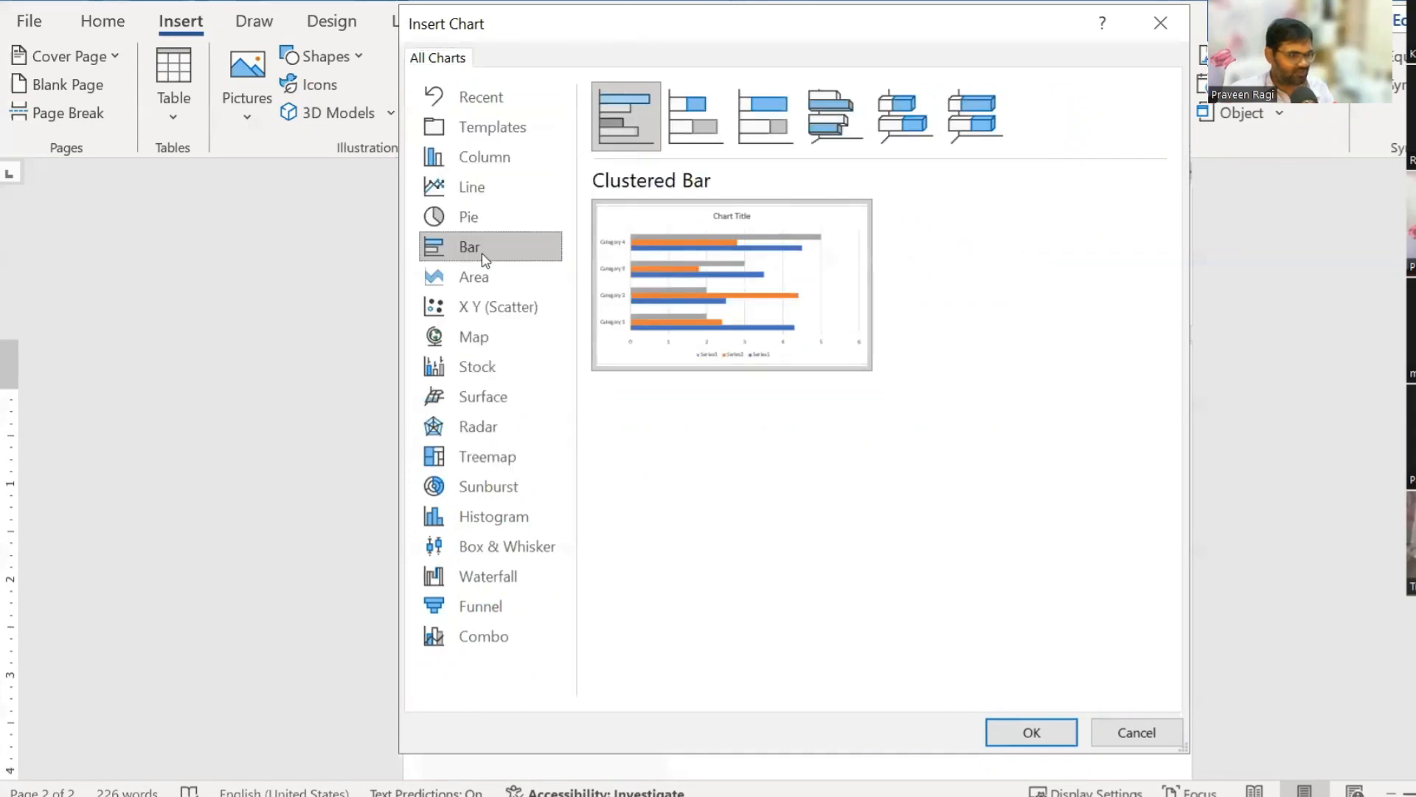
left_click(1070, 722)
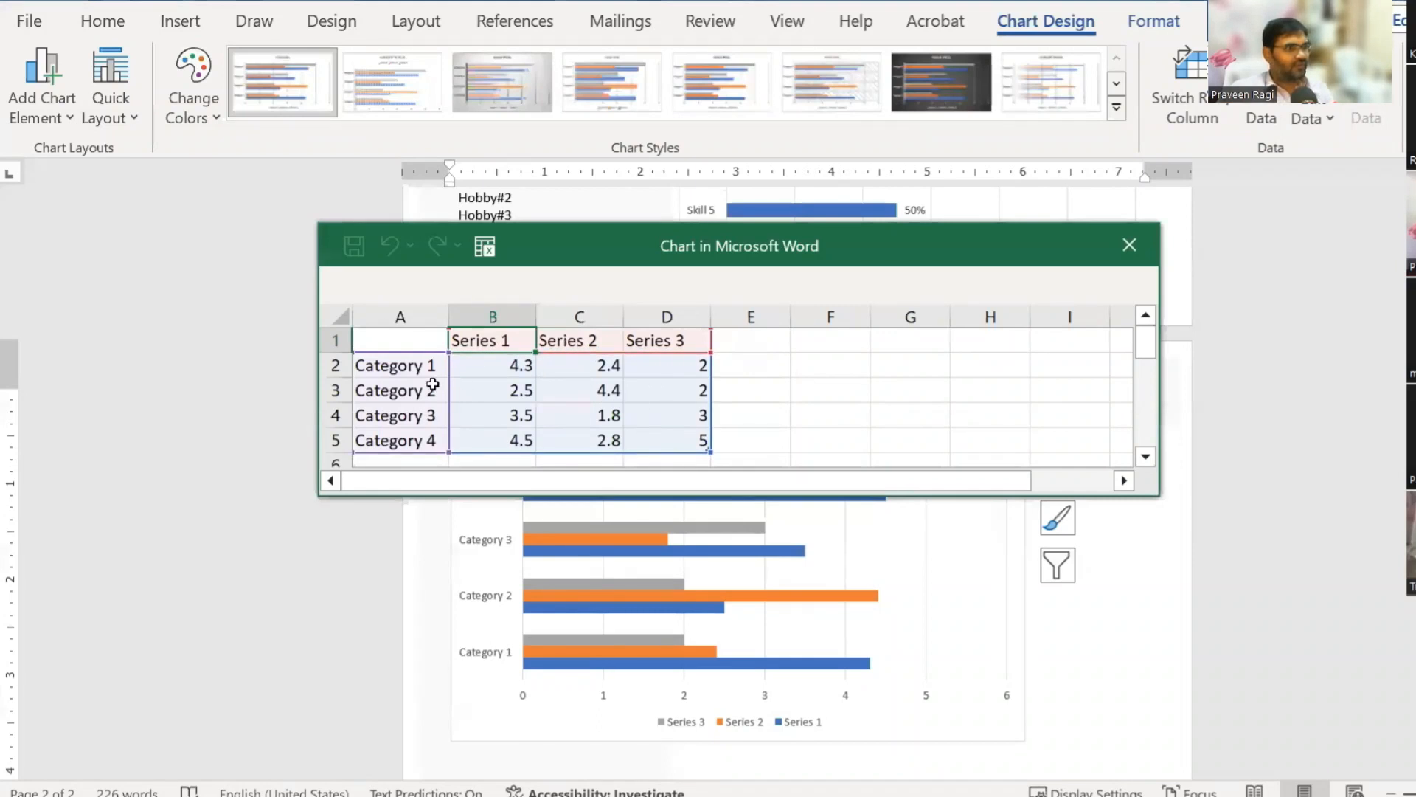
Step: Relabel Category 4 and Category 3 as Skill 1 and Skill 2 in the data sheet
left_click(424, 367)
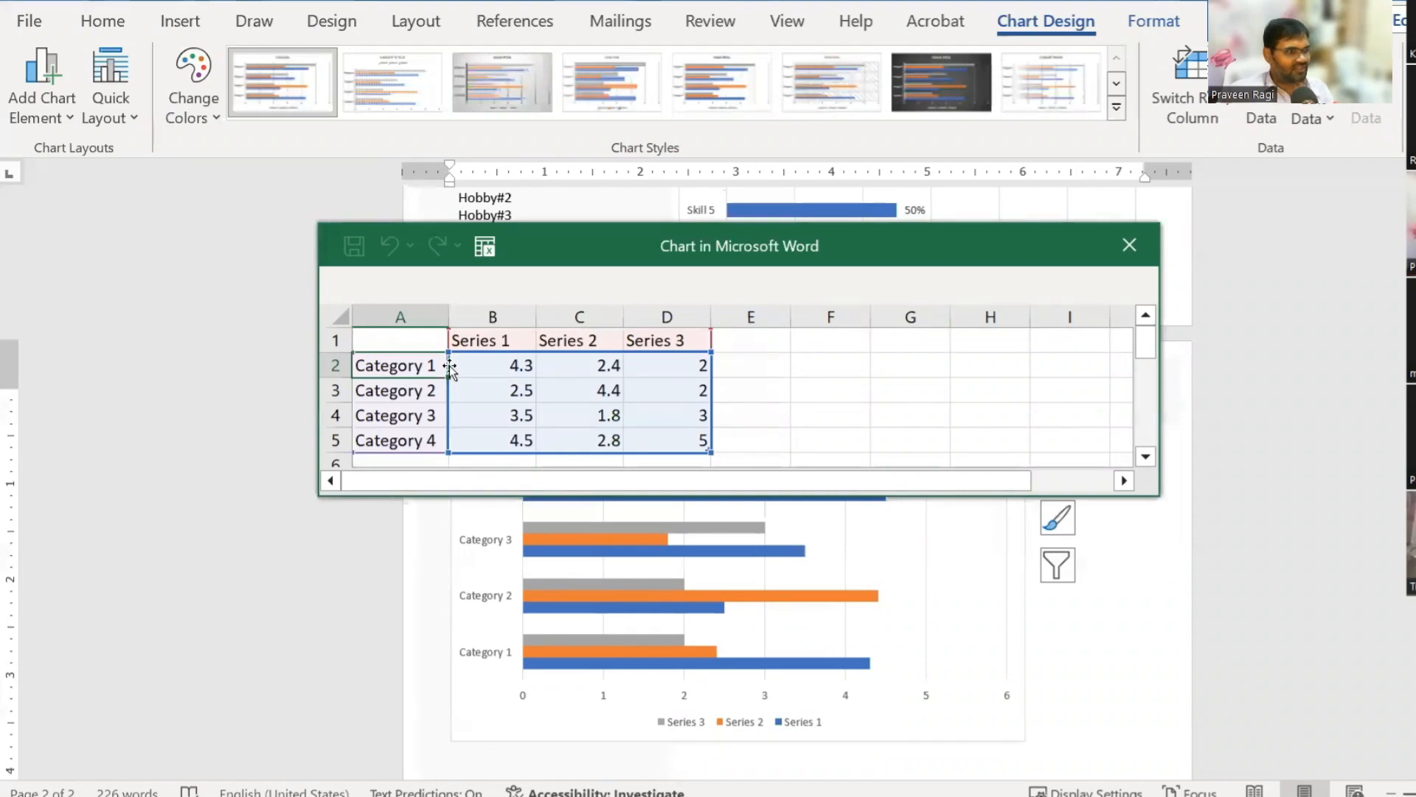
key("Down")
key("Down")
key("Down")
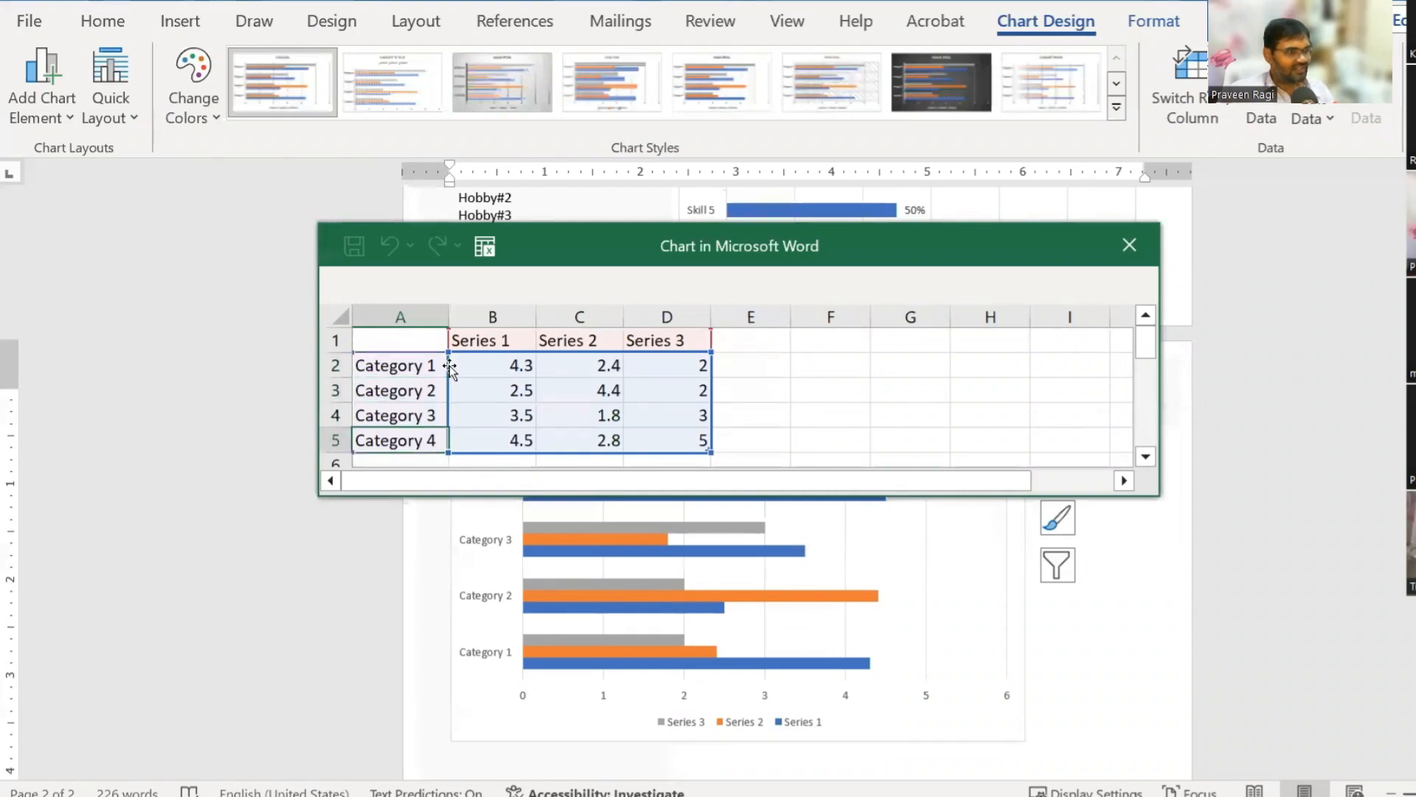
type("Sk")
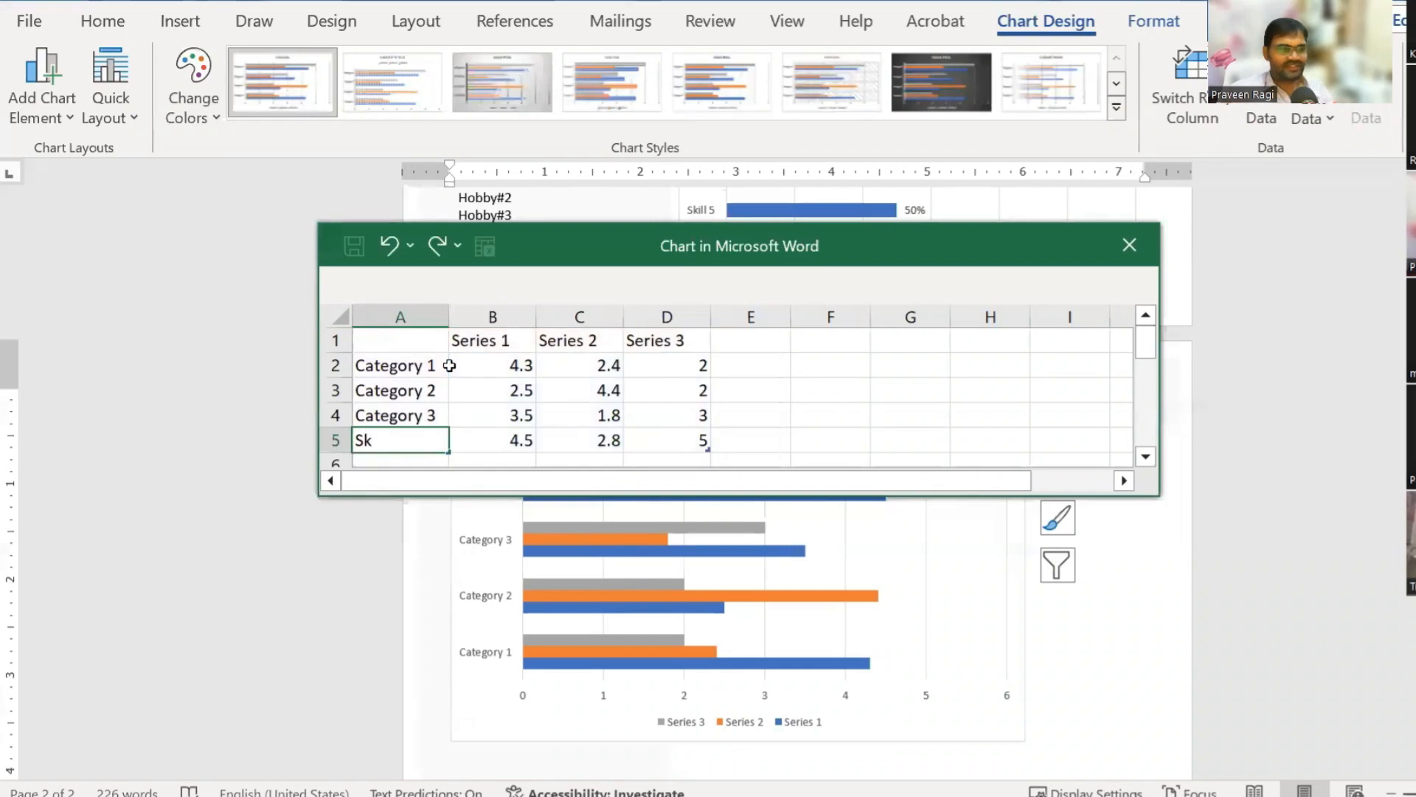
type("ill")
key("Return")
key("Up")
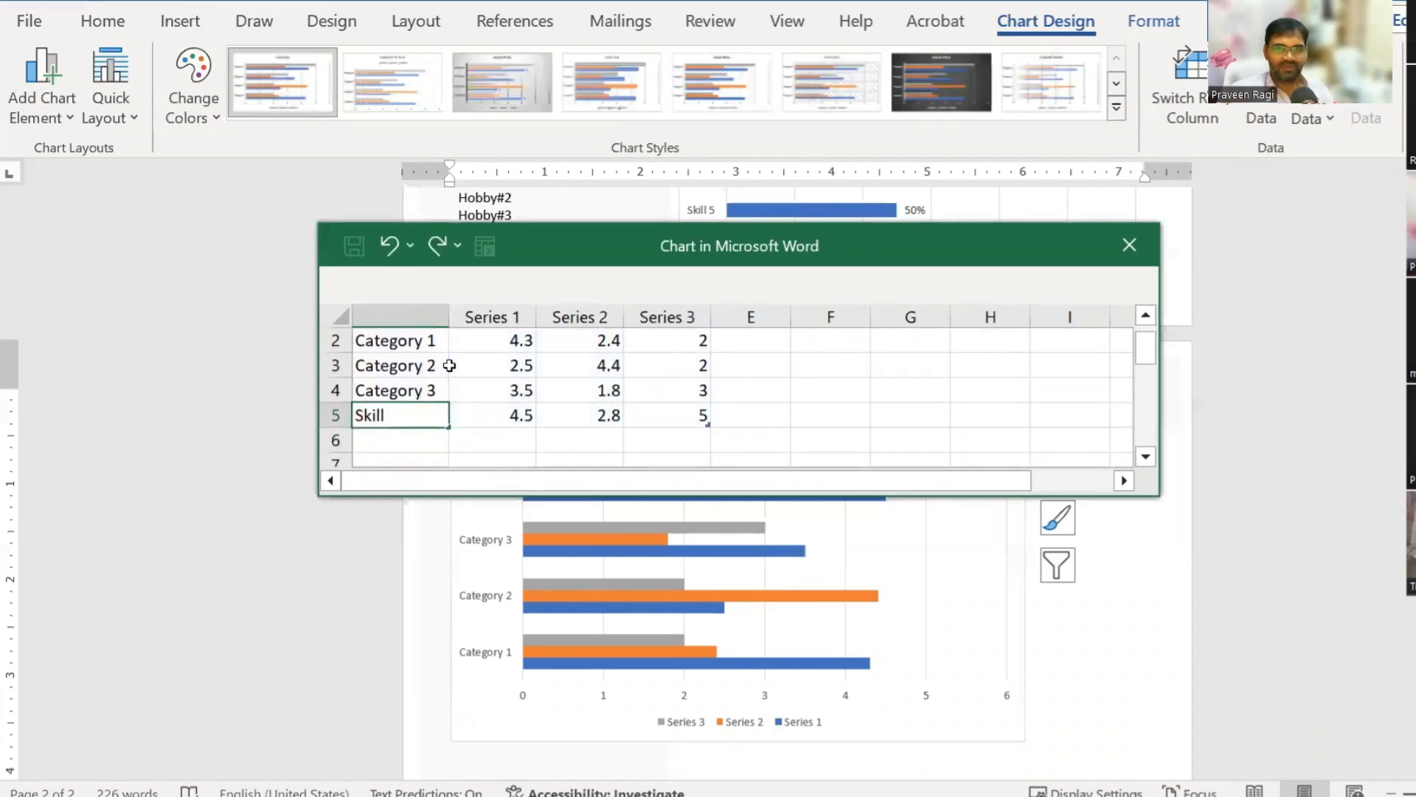
type("Skill 1")
key("Up")
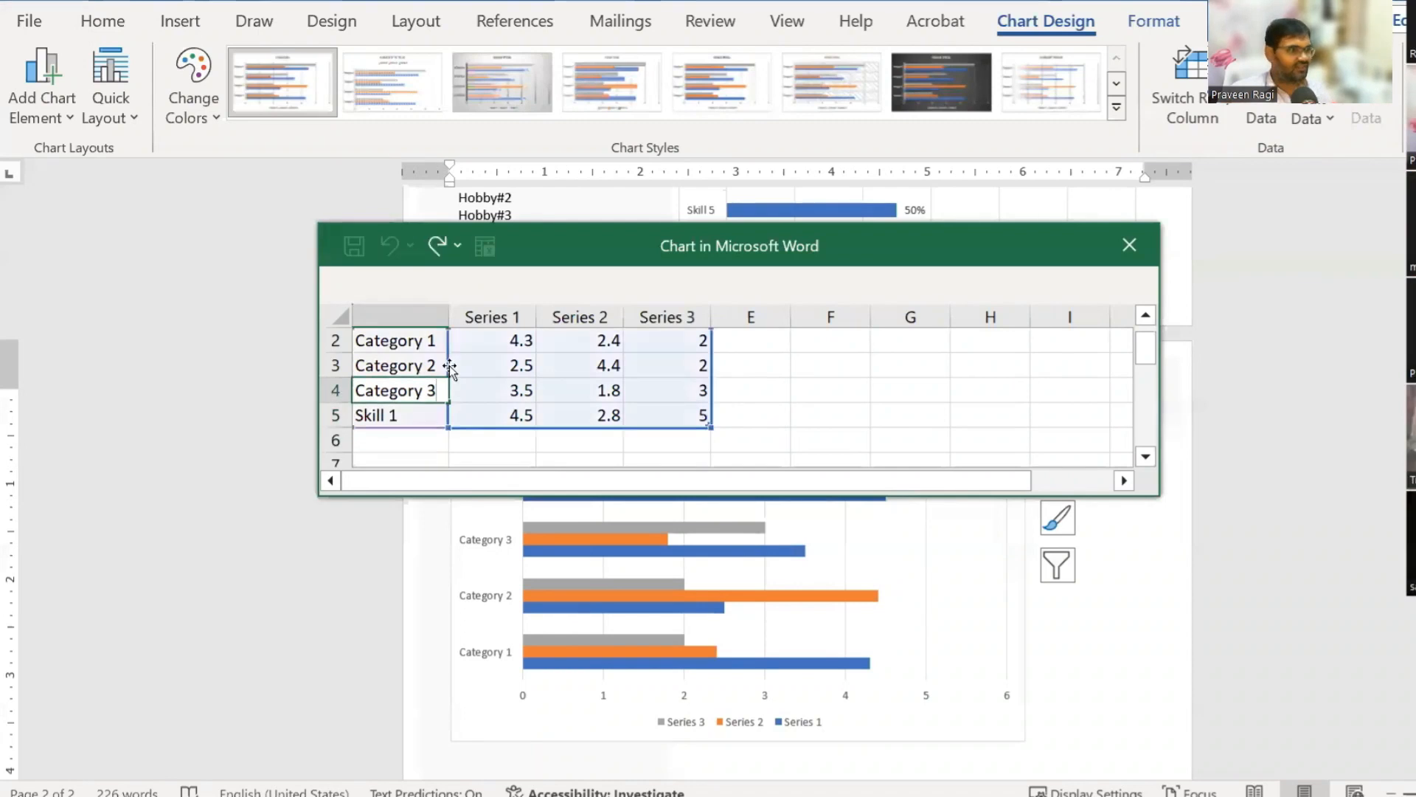
type("S")
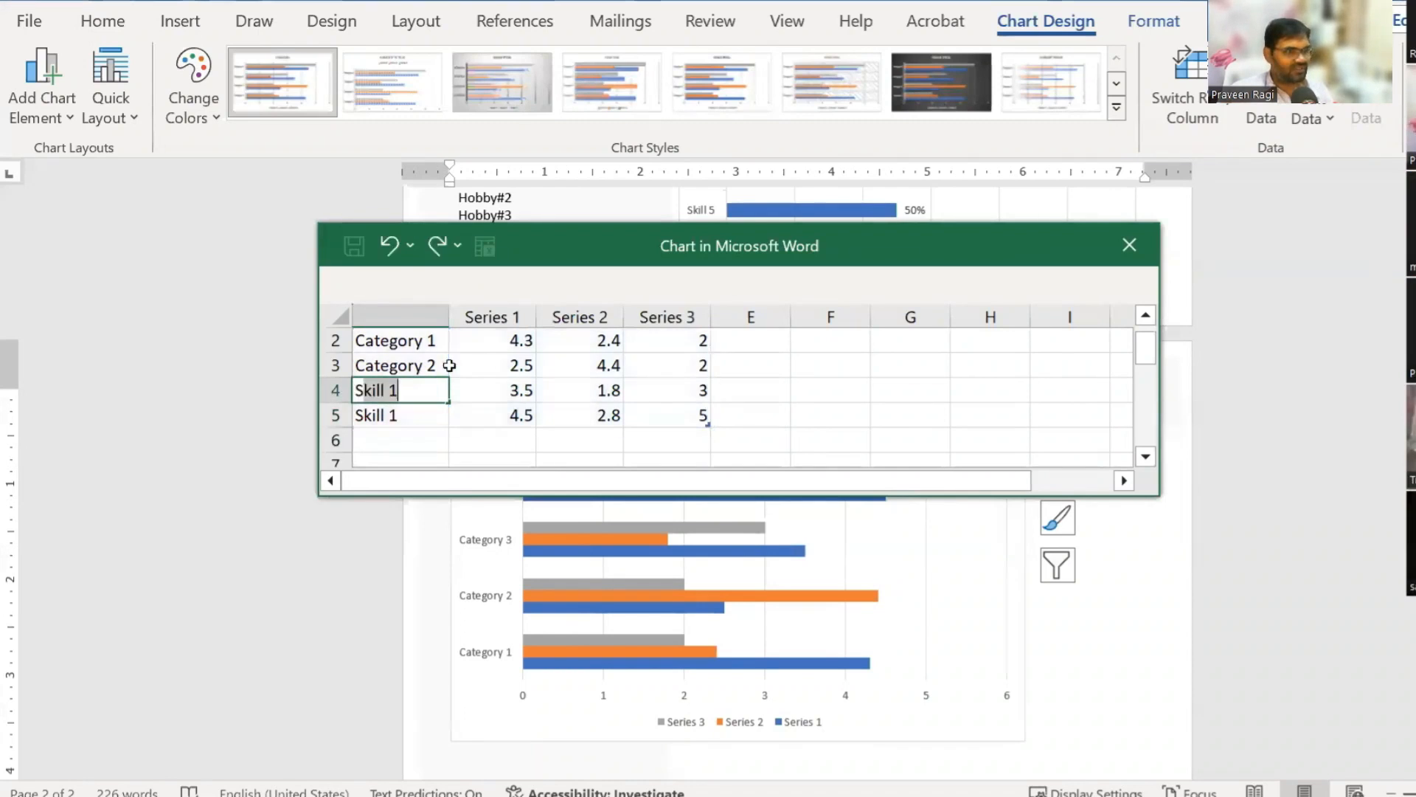
type("kill 2")
key("Return")
Step: Relabel Category 2 and Category 1 as Skill 3 and Skill 4
key("Up")
key("Up")
key("F2")
key("ctrl+a")
type("S")
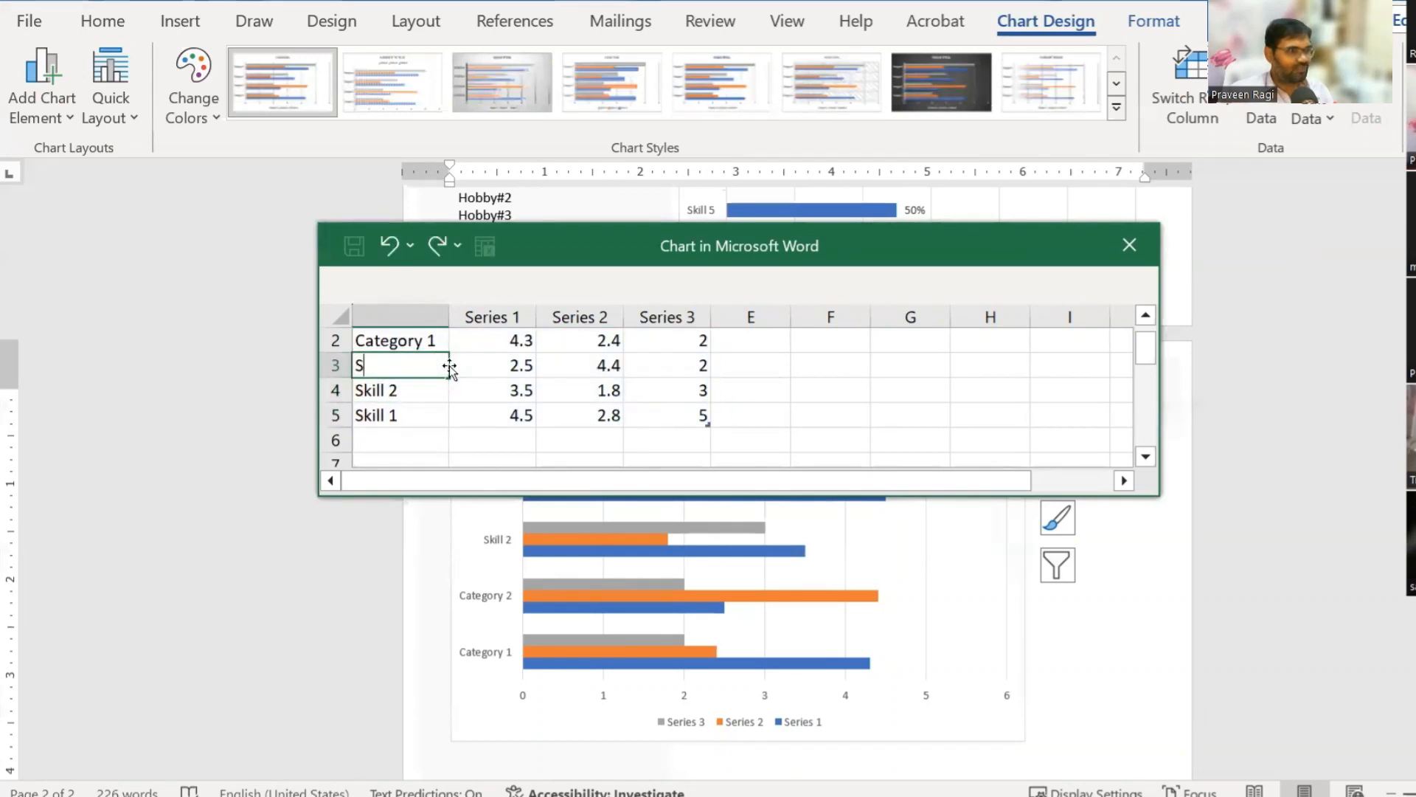
type("kill 3")
key("Return")
key("Up")
key("Up")
key("Delete")
key("ctrl+z")
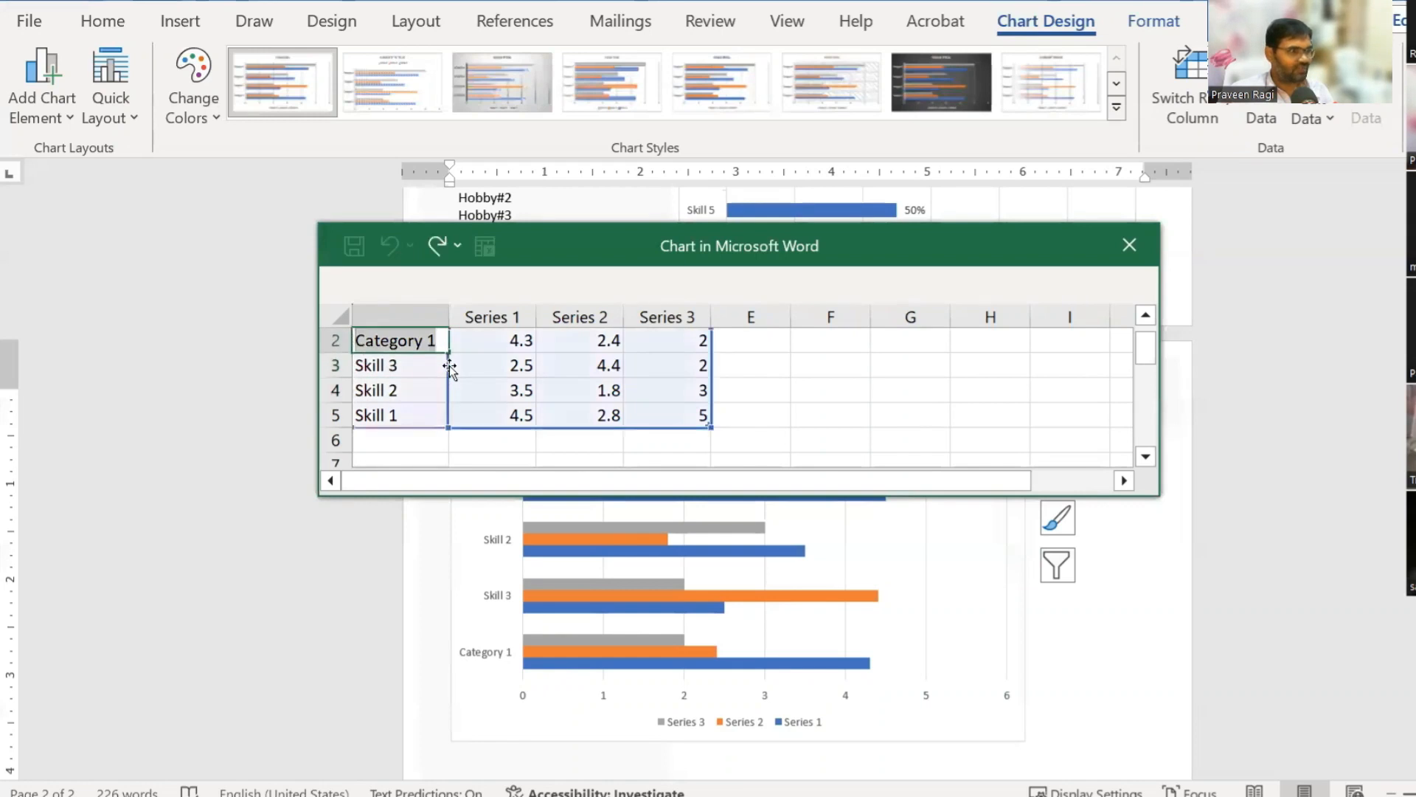
type("Skil")
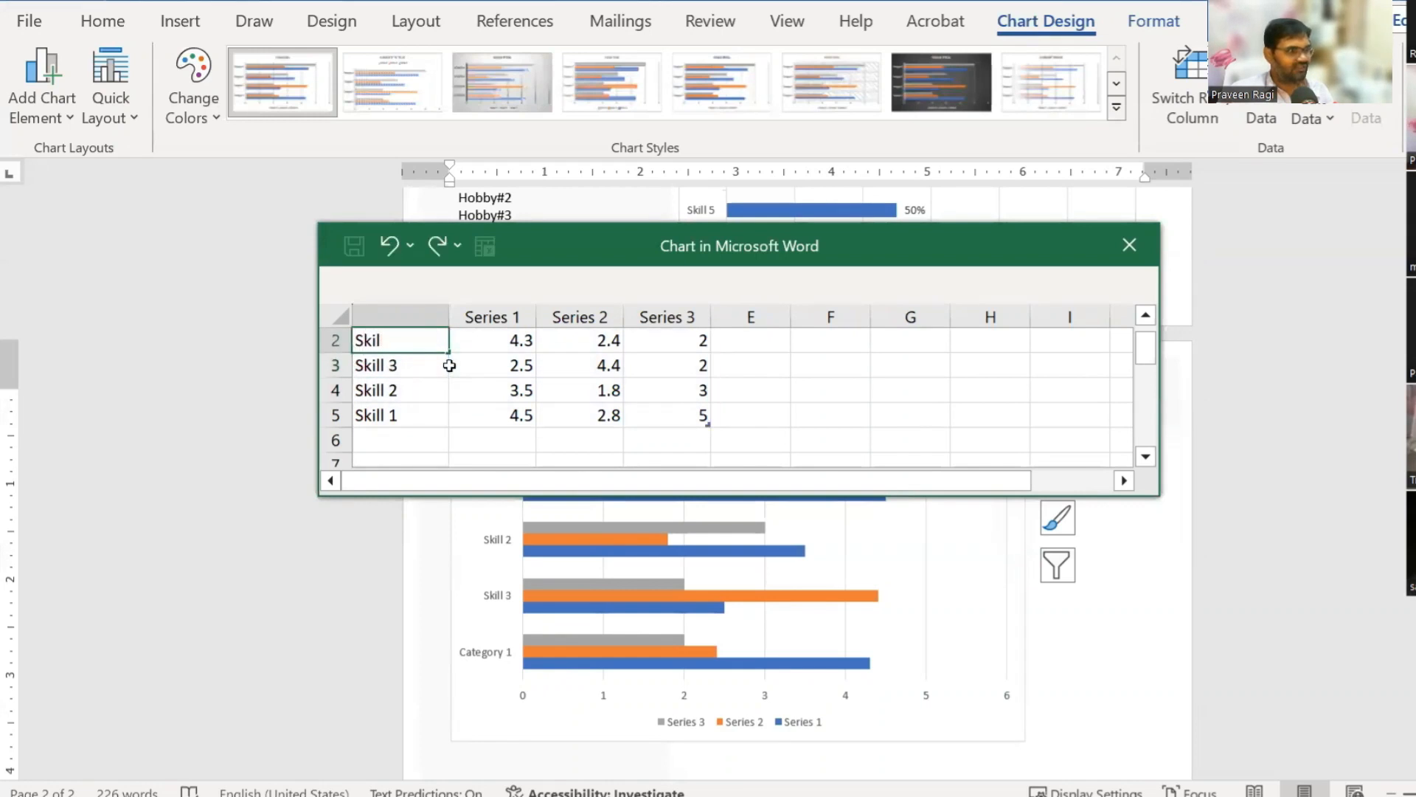
type("l 4")
key("Return")
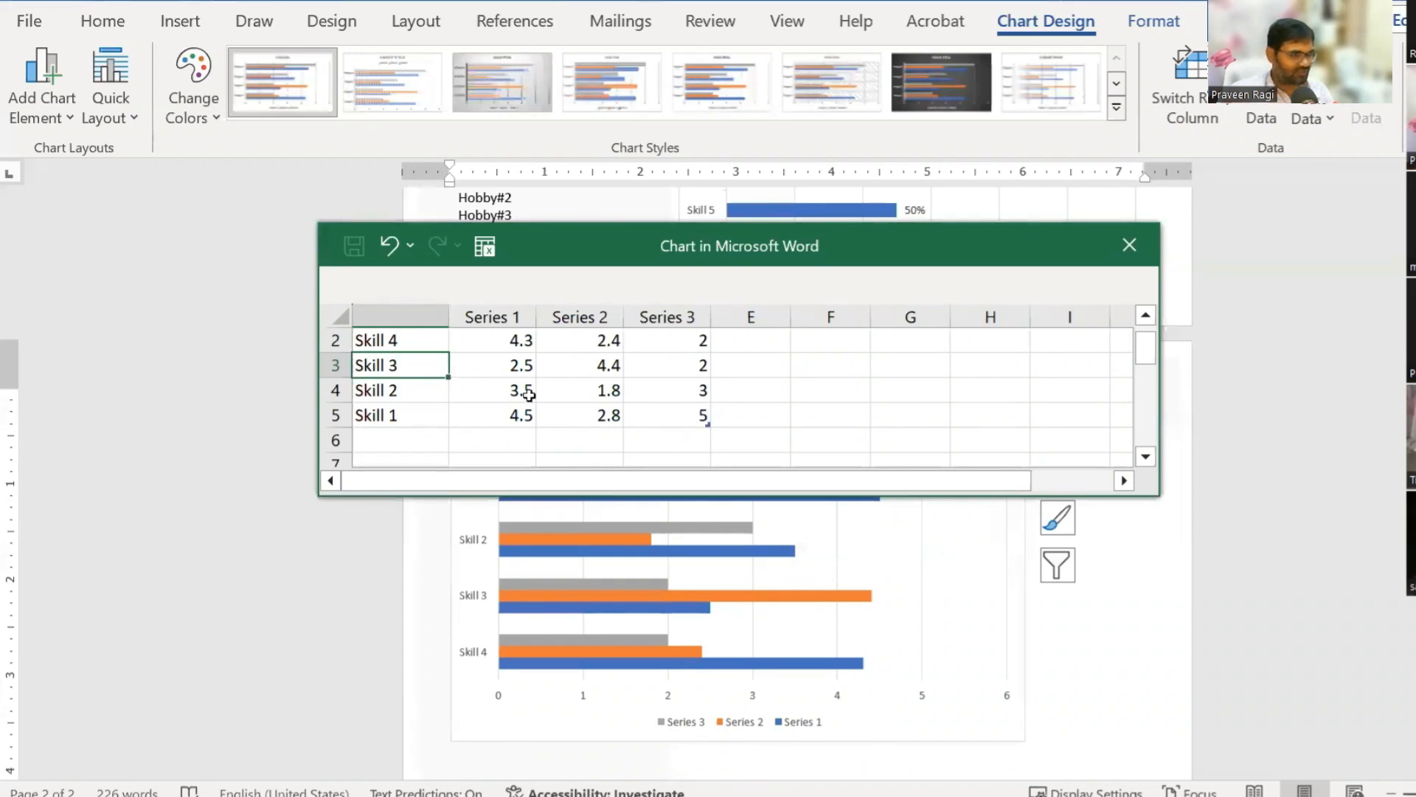
scroll(528, 395, "up", 1)
Step: Clear the Series 2 and Series 3 data and set Skill 1's value to 30%
left_click_drag(580, 340, 686, 454)
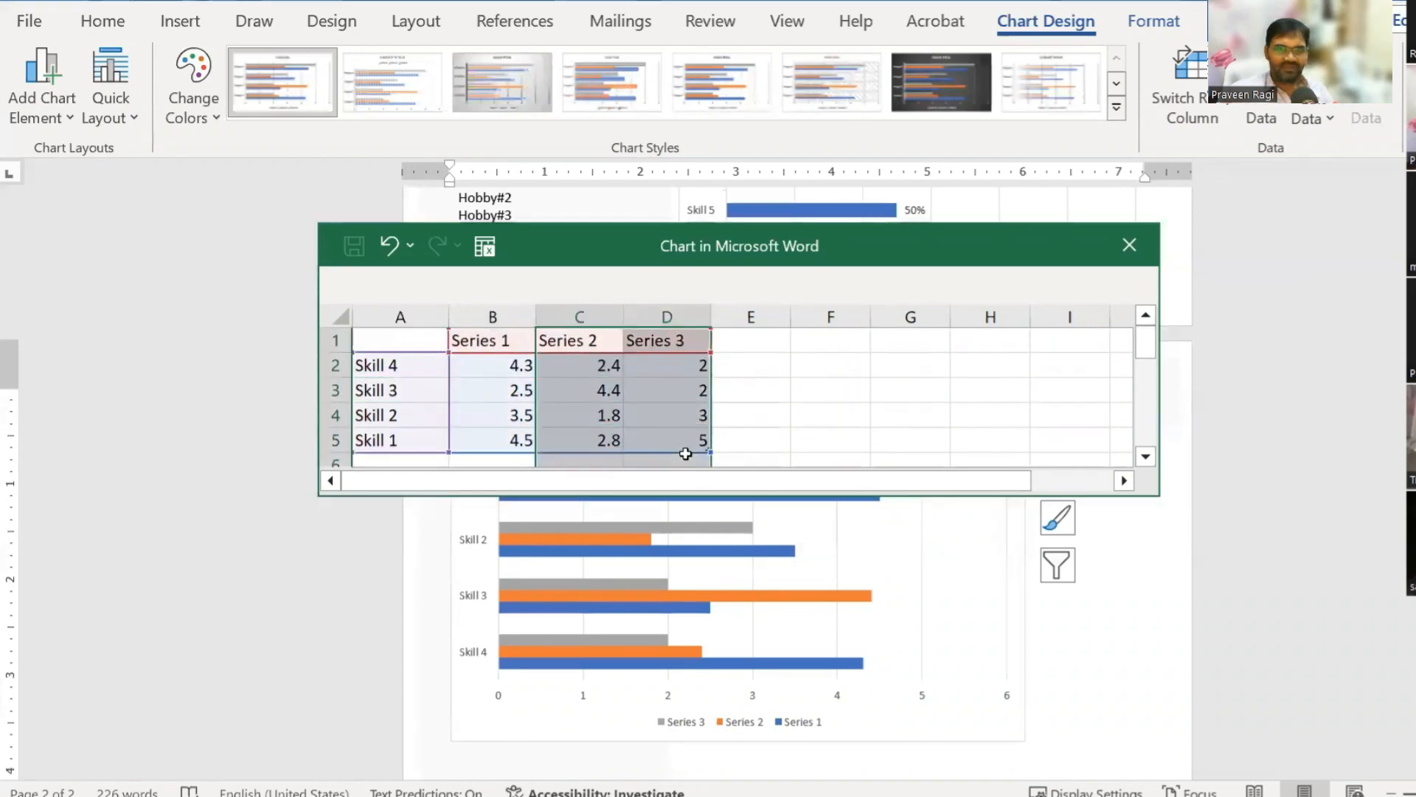
key("Delete")
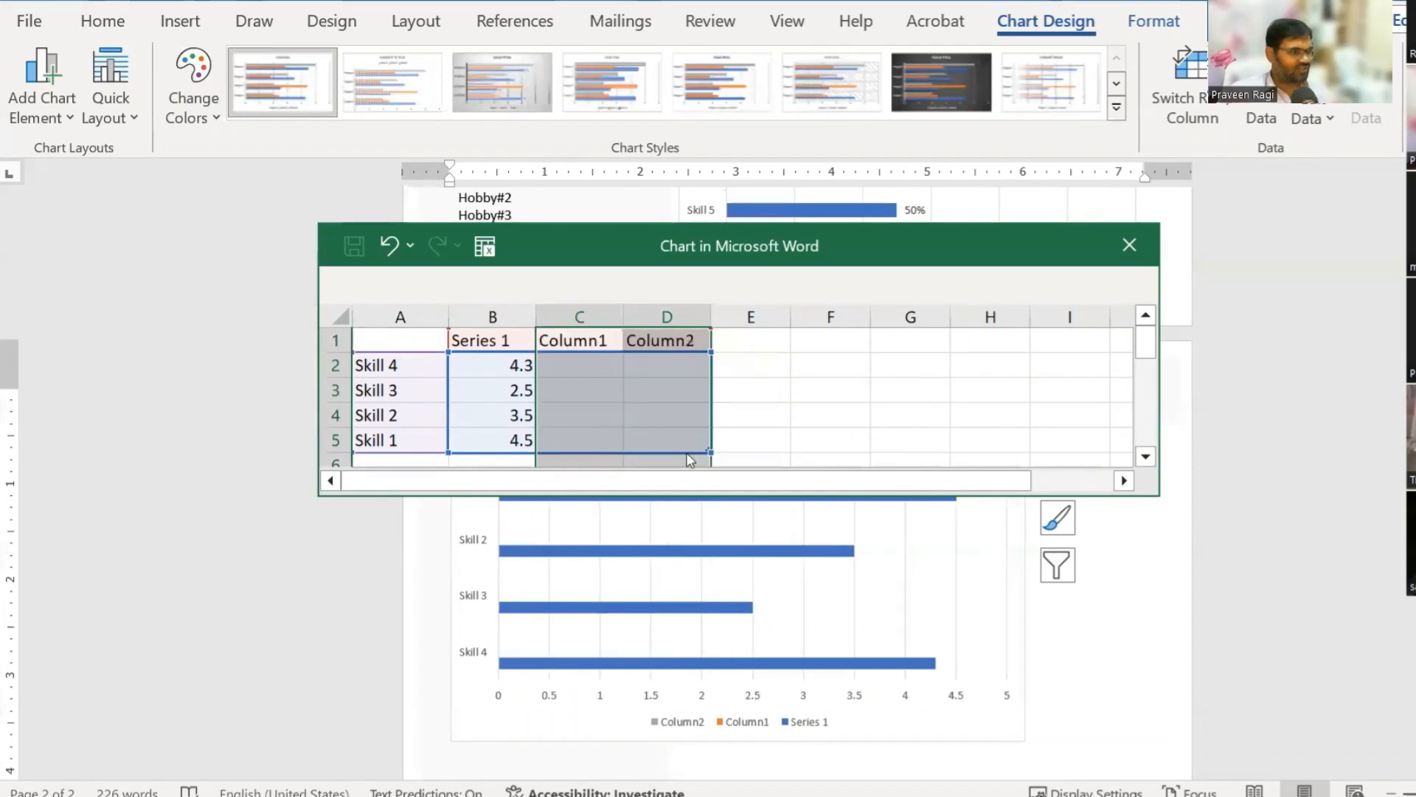
left_click(945, 362)
left_click(469, 371)
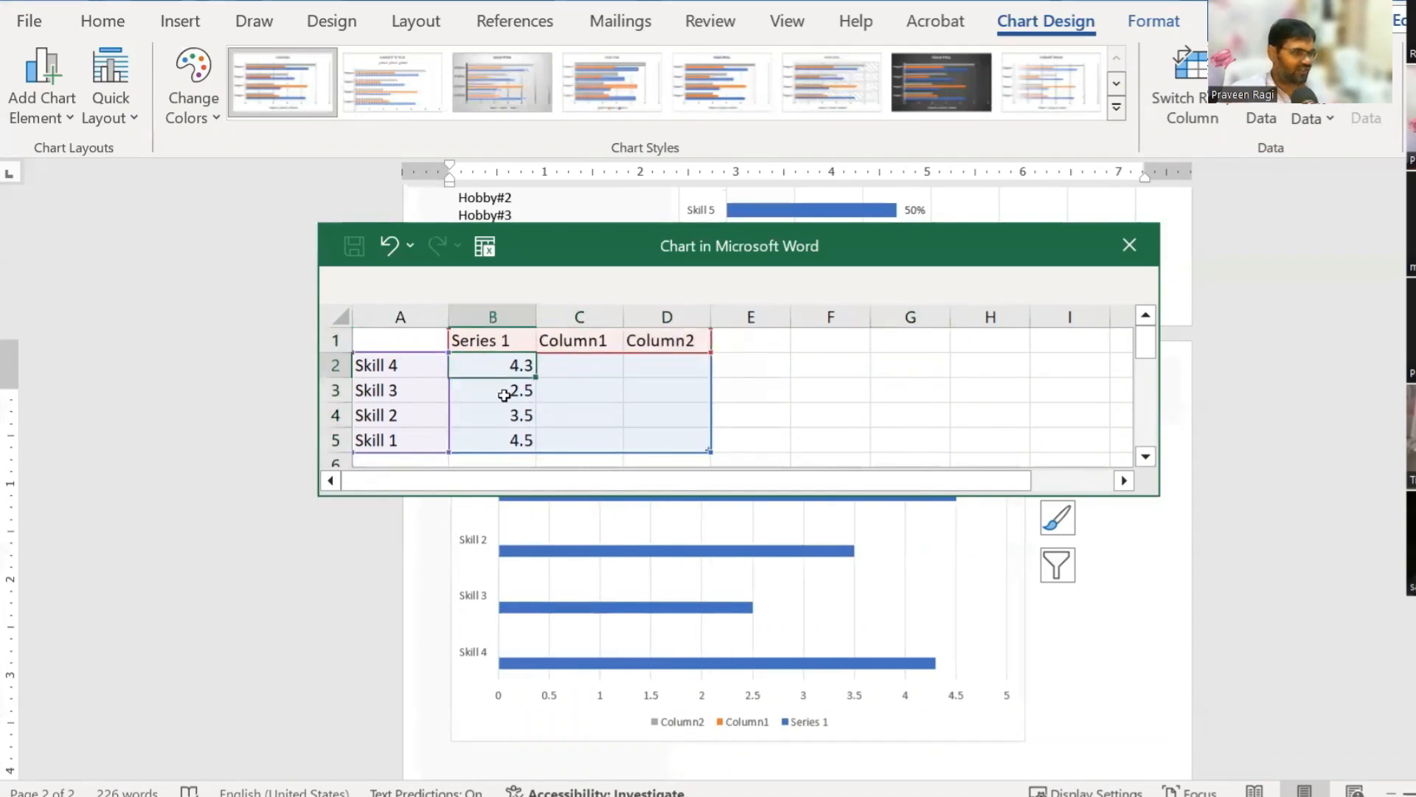
left_click(390, 438)
left_click(504, 434)
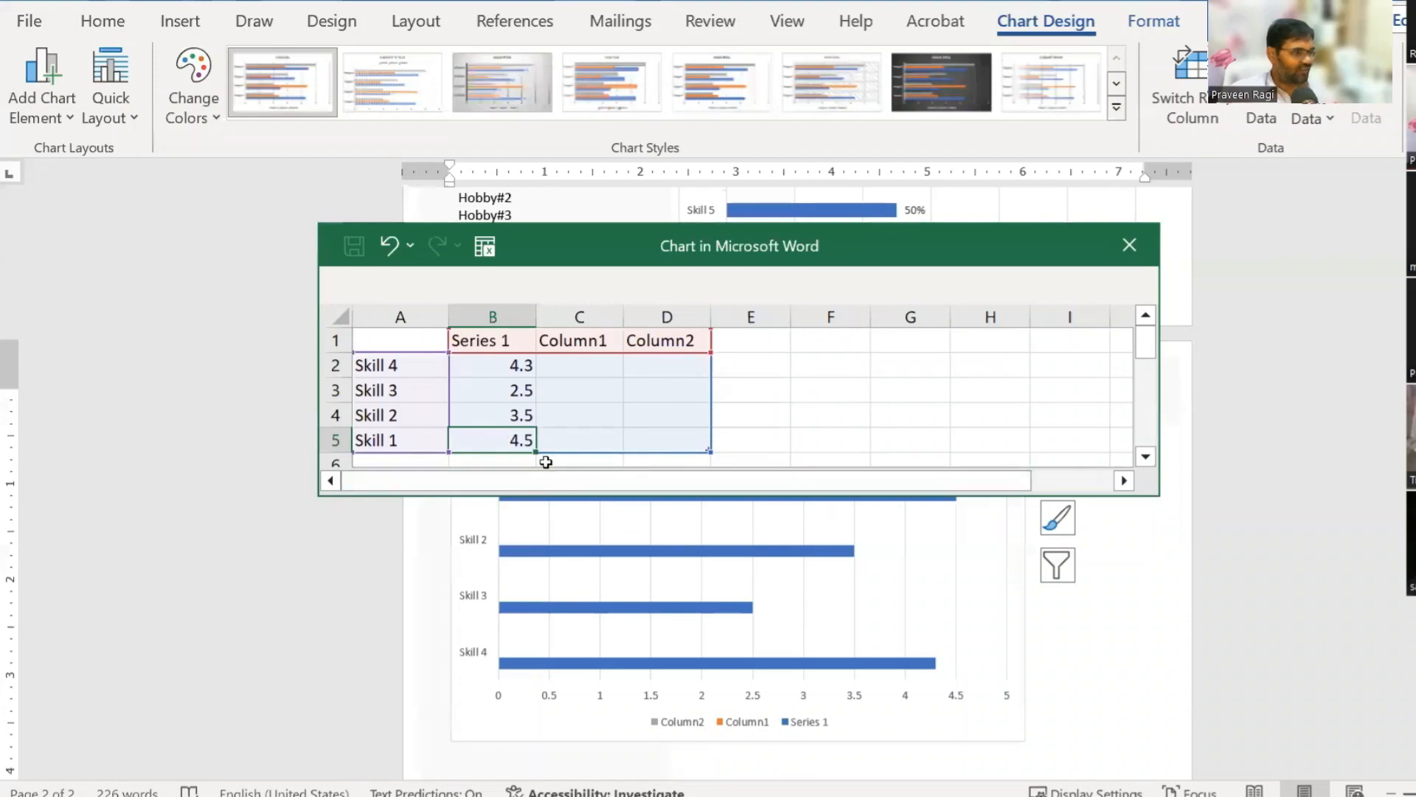
type("30")
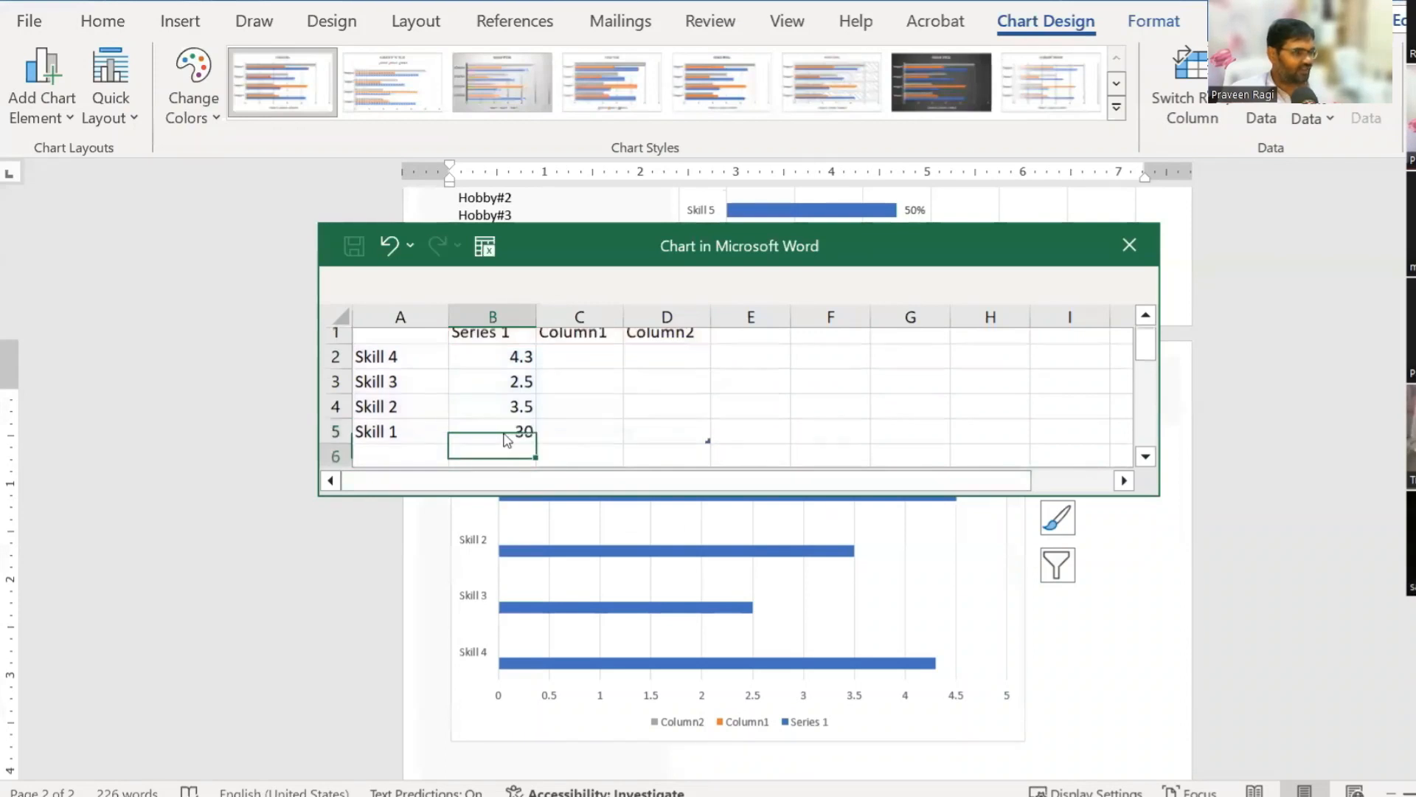
key("Return")
key("Up")
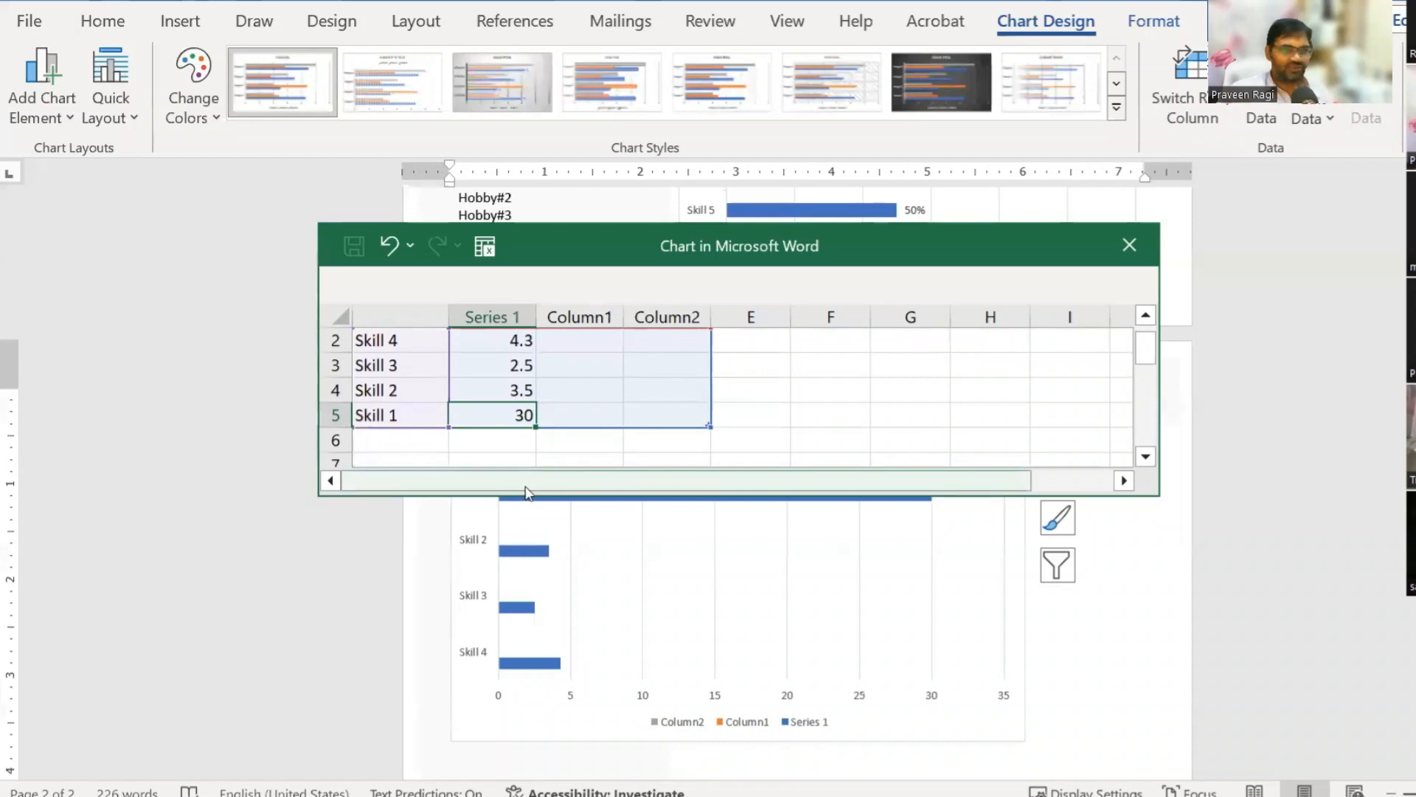
key("F2")
type("%")
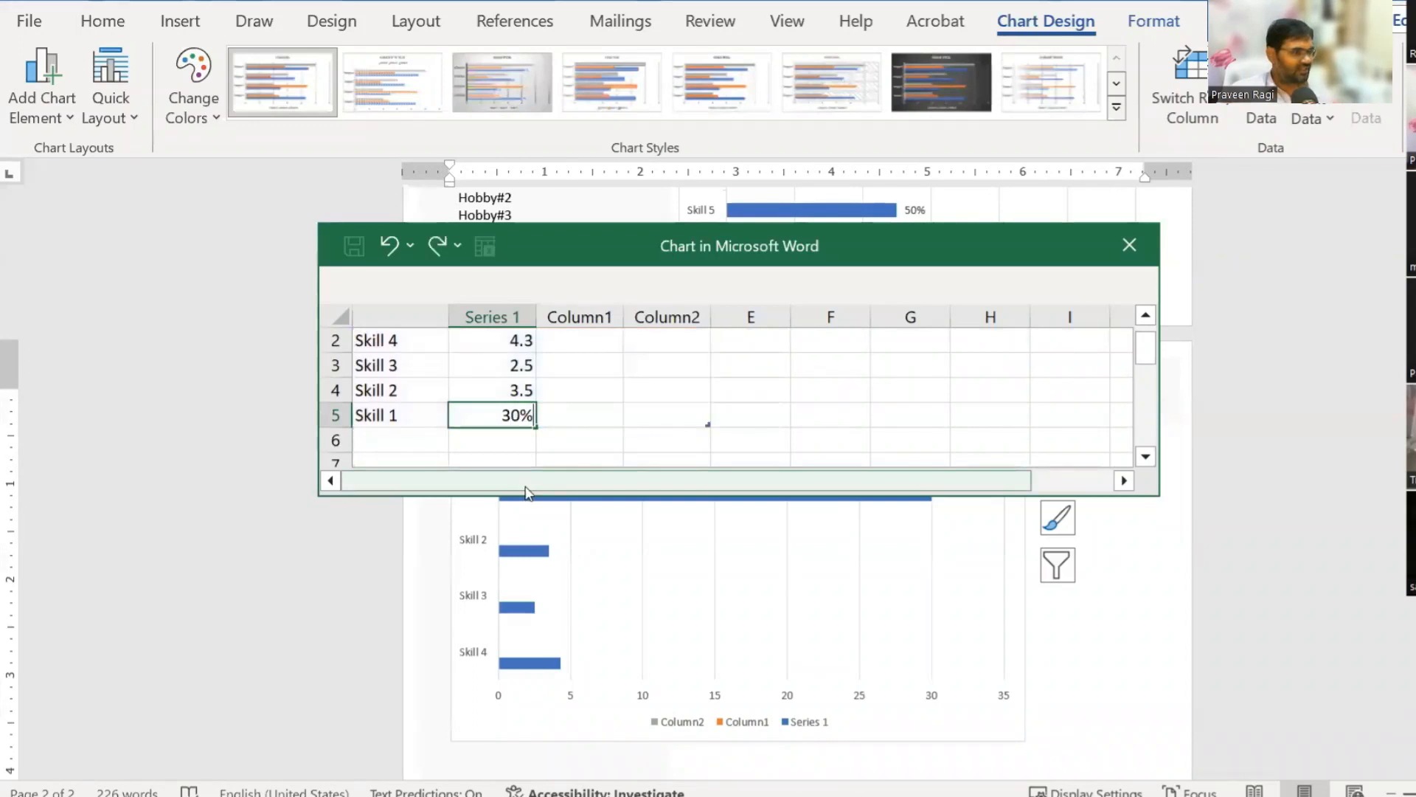
key("Return")
Step: Enter 40% for Skill 2, 100% for Skill 3 and 80% for Skill 4
key("Up")
key("Up")
type("40")
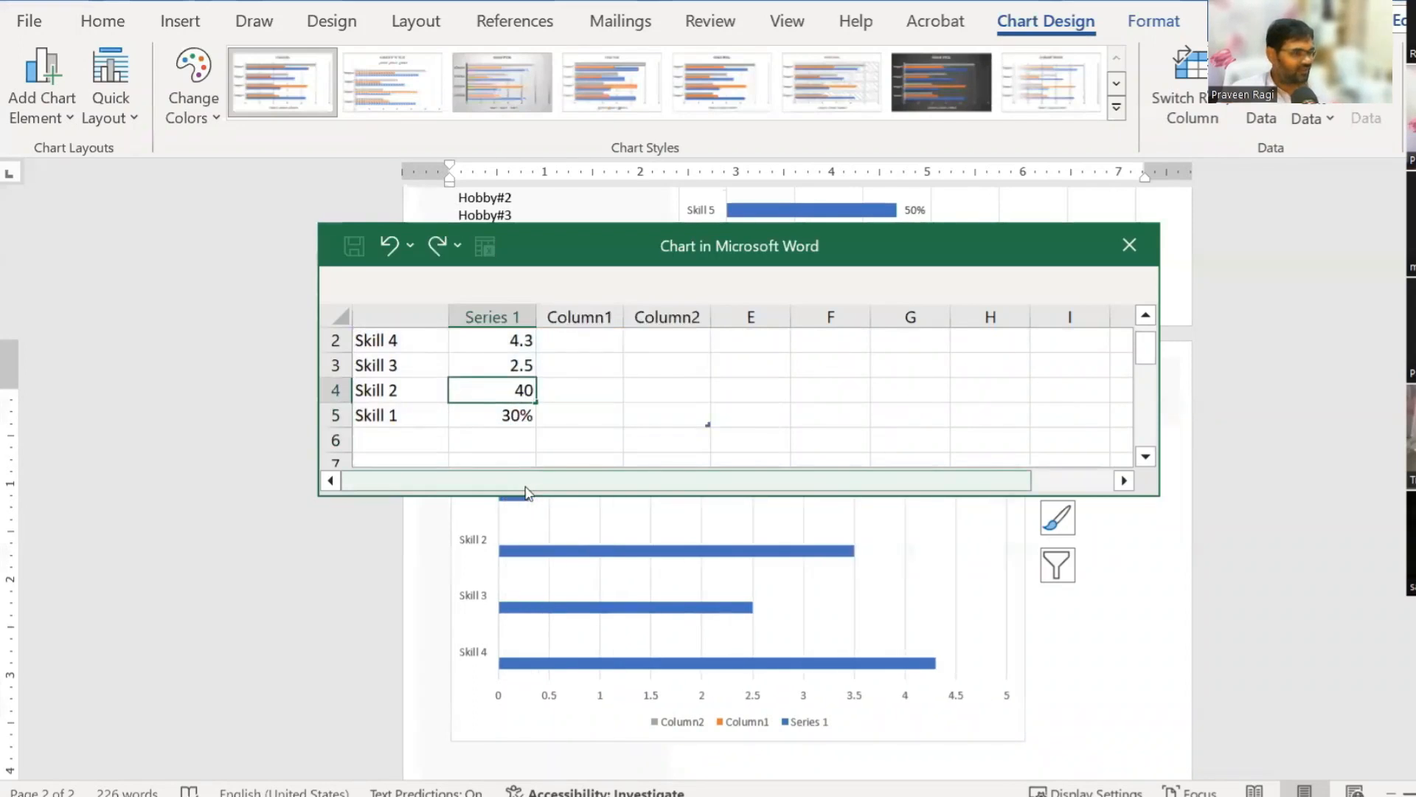
type("^")
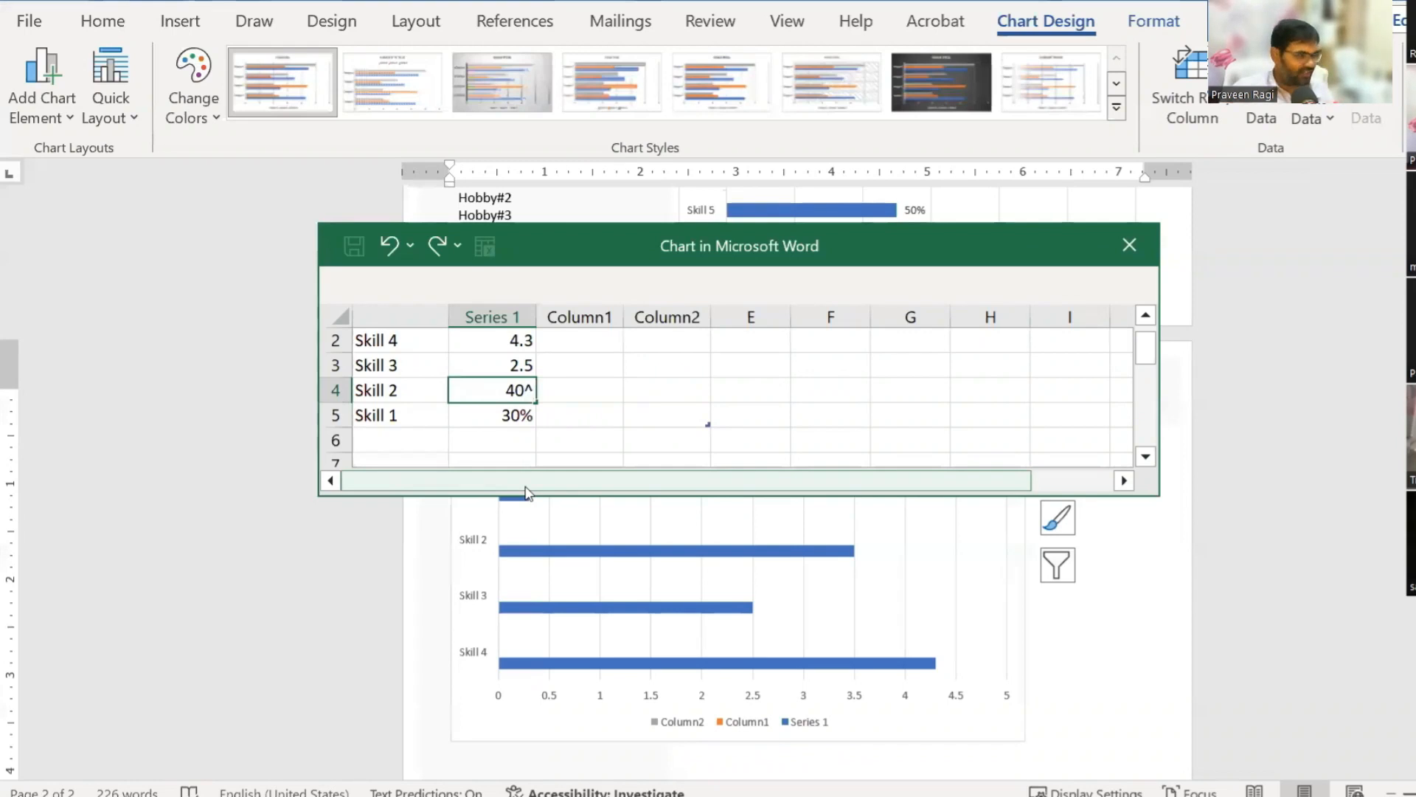
key("BackSpace")
type("%")
key("Return")
key("Up")
key("Up")
type("100%")
key("Return")
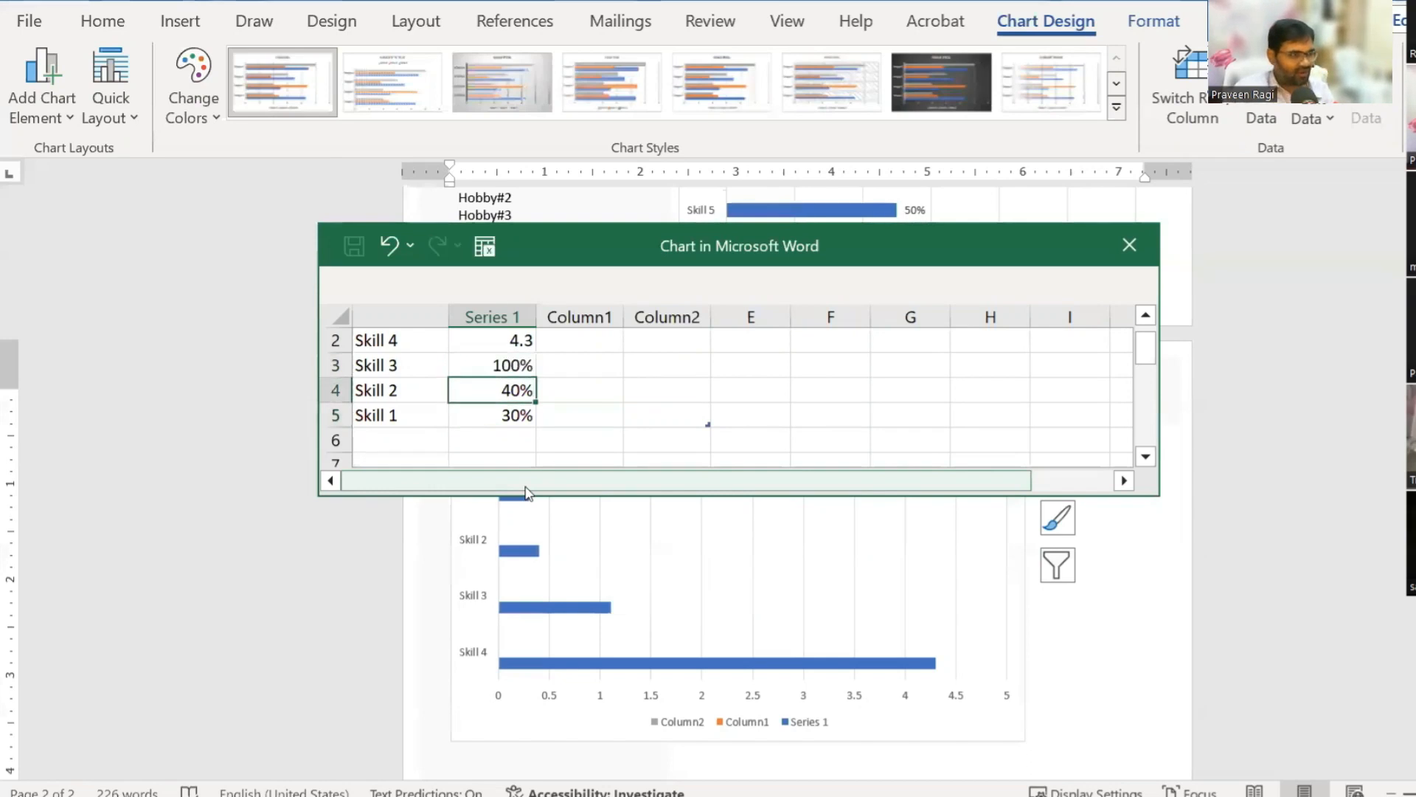
key("Up")
key("Up")
type("80^")
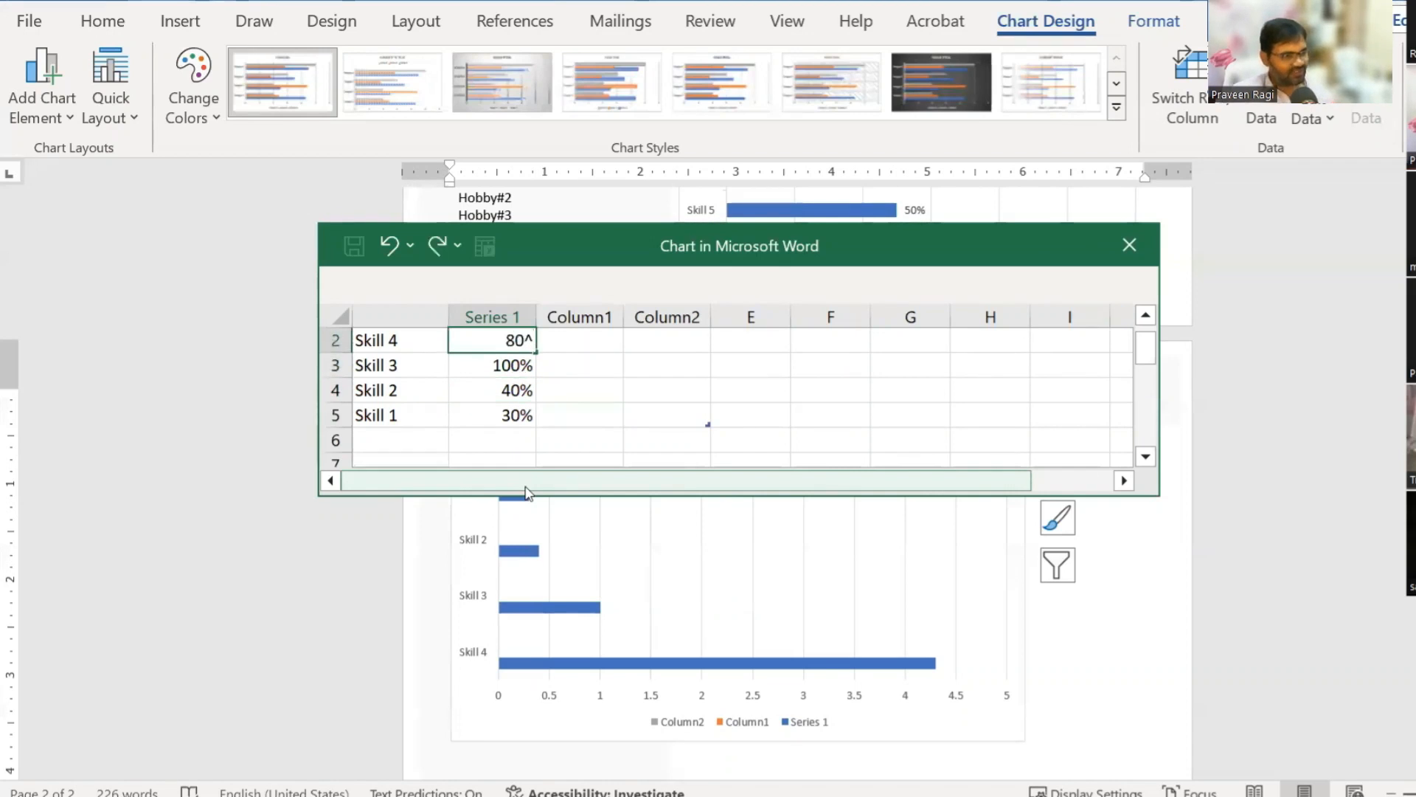
type("%")
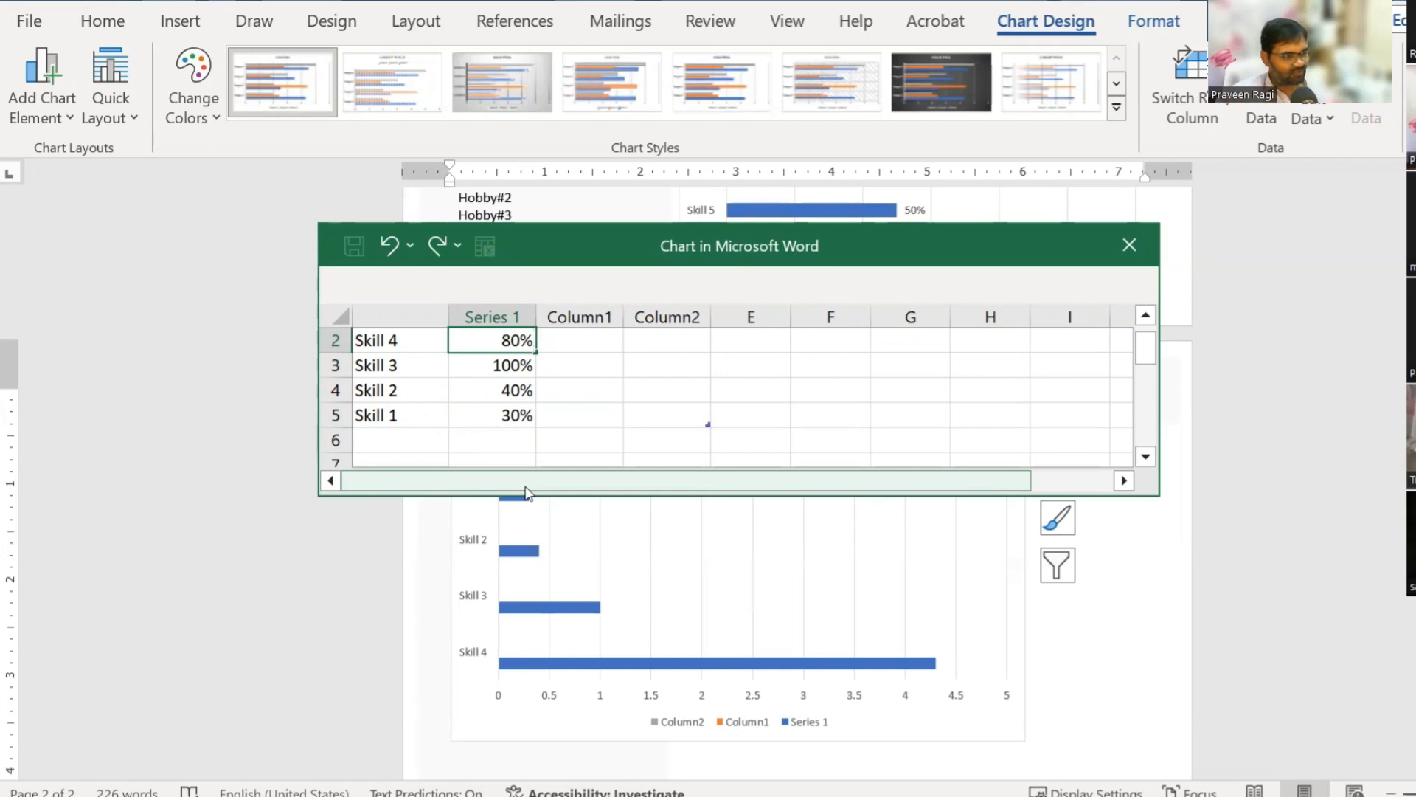
key("Return")
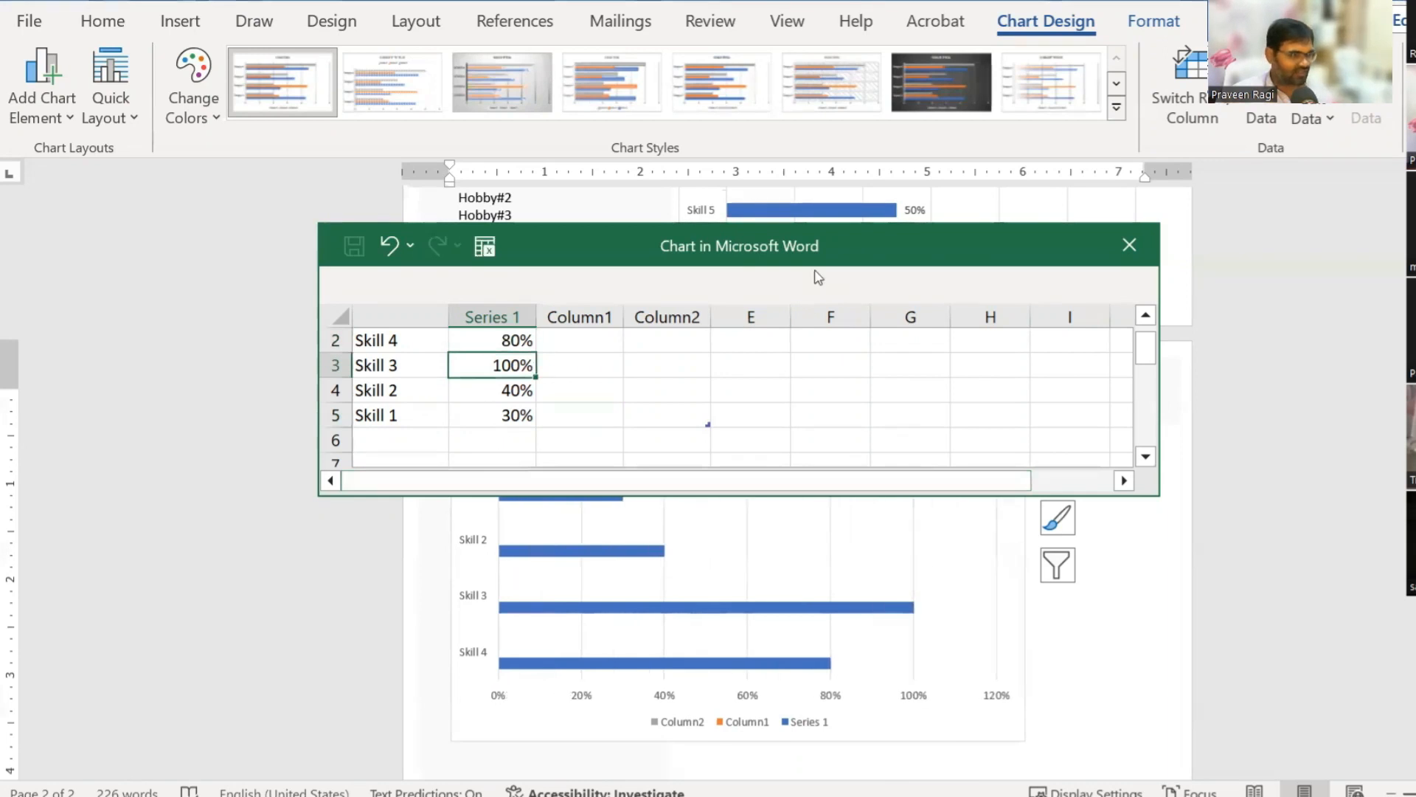
Step: Close the data sheet and delete the chart title, legend and percentage axis labels
left_click(1129, 244)
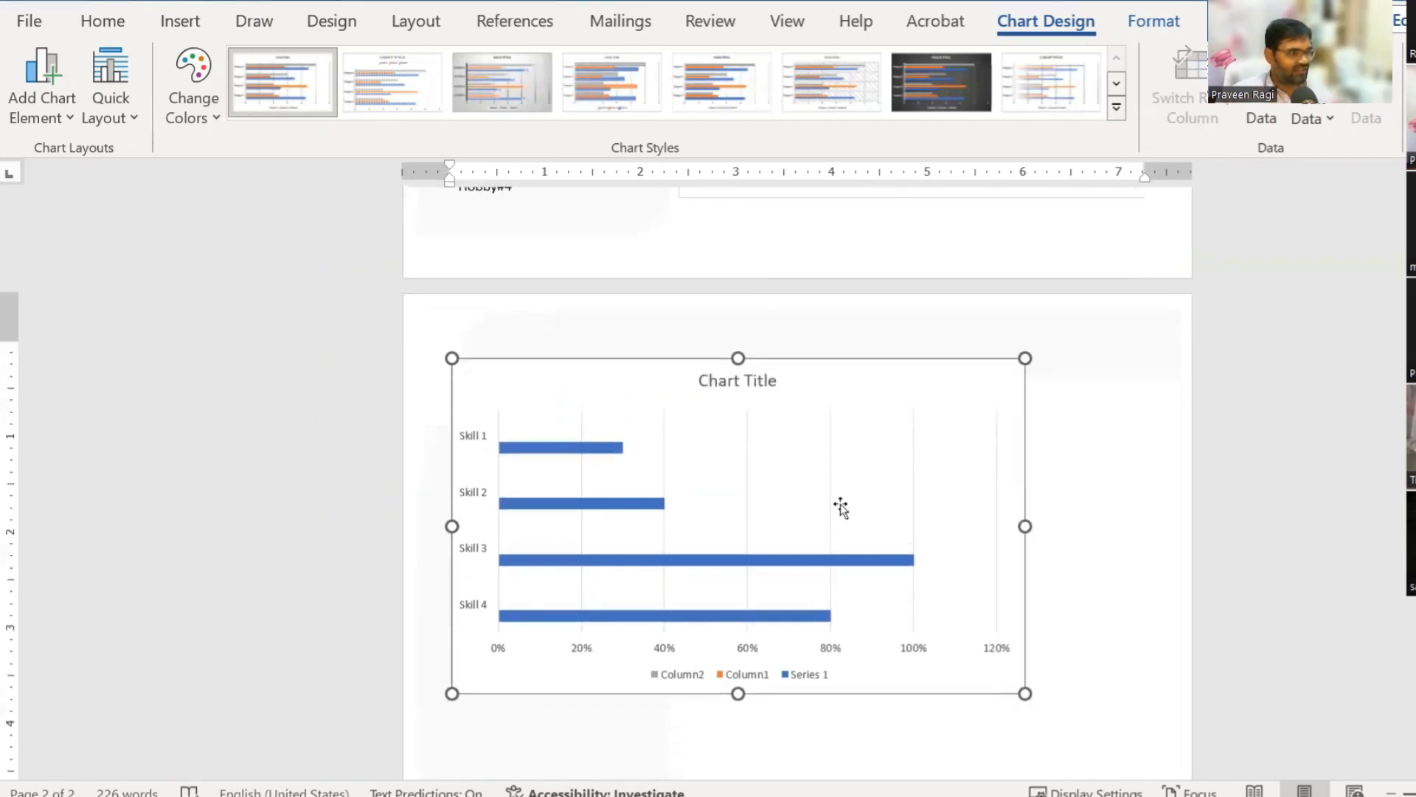
left_click(731, 385)
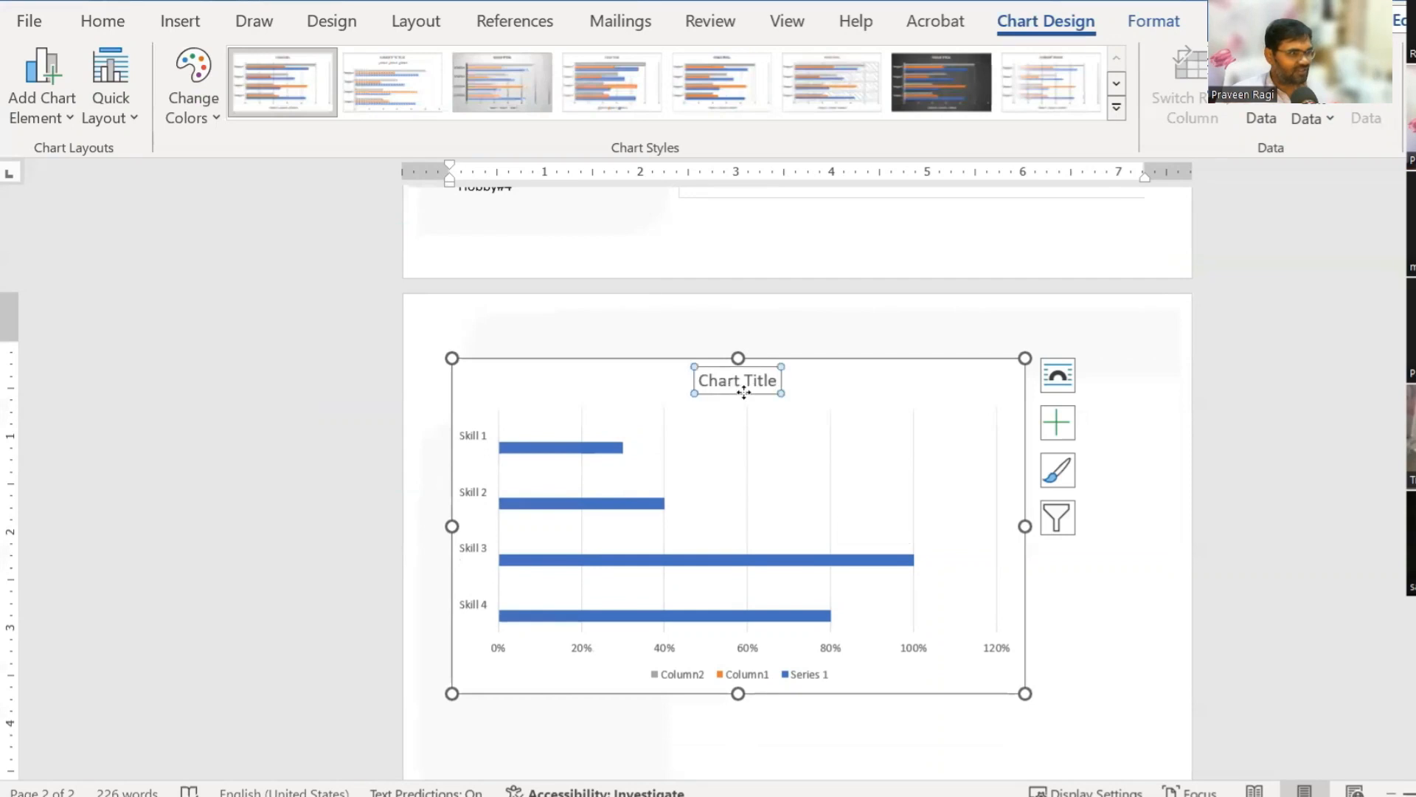
key("Delete")
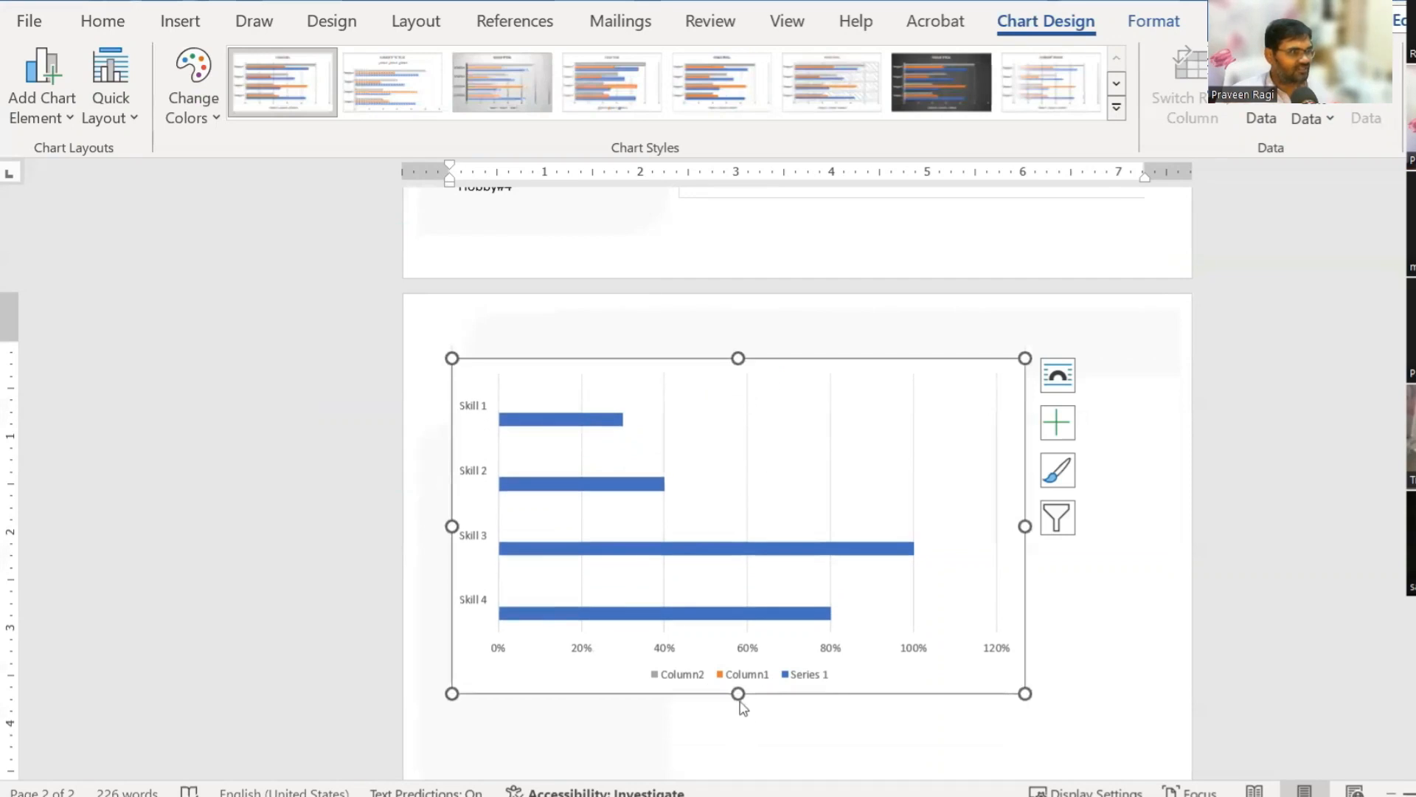
left_click(701, 675)
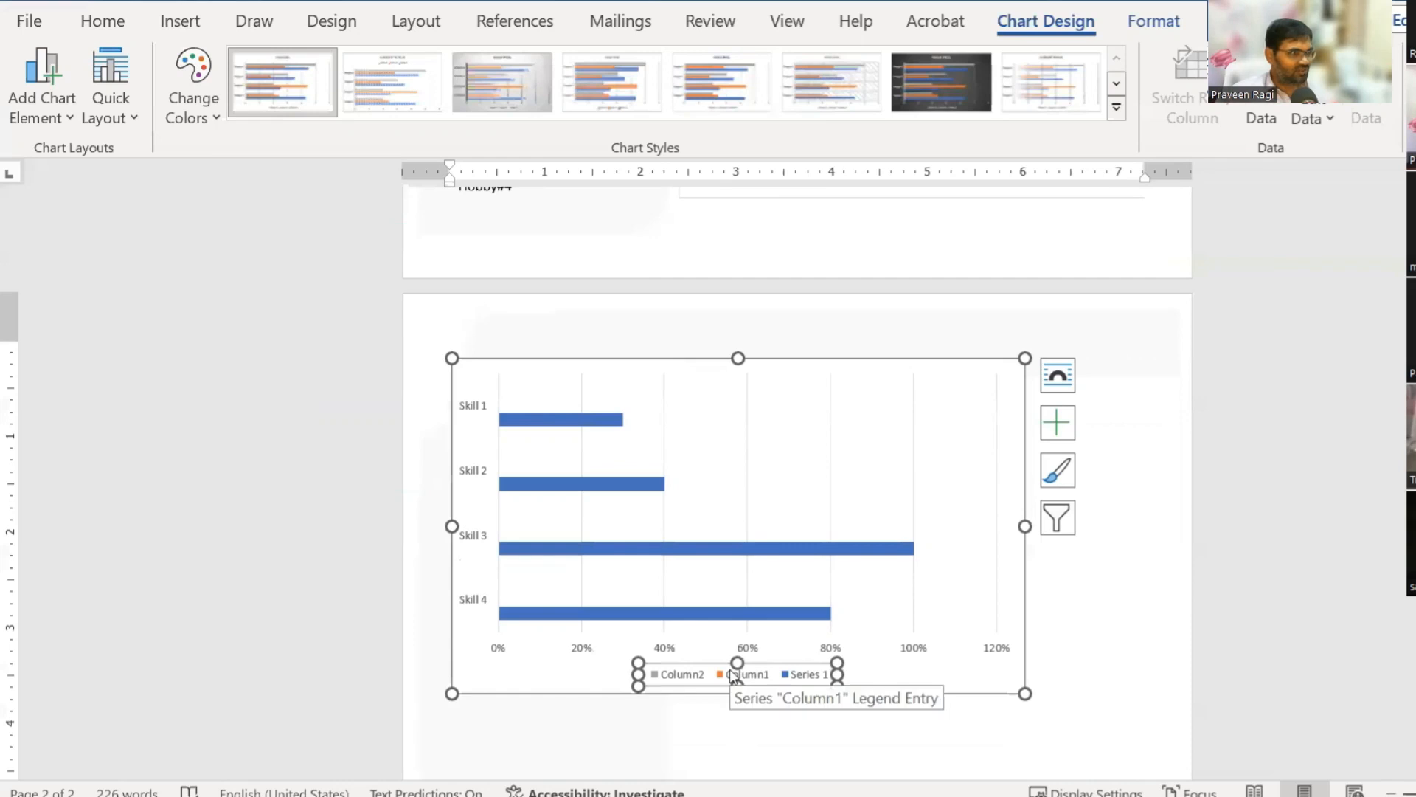
key("Delete")
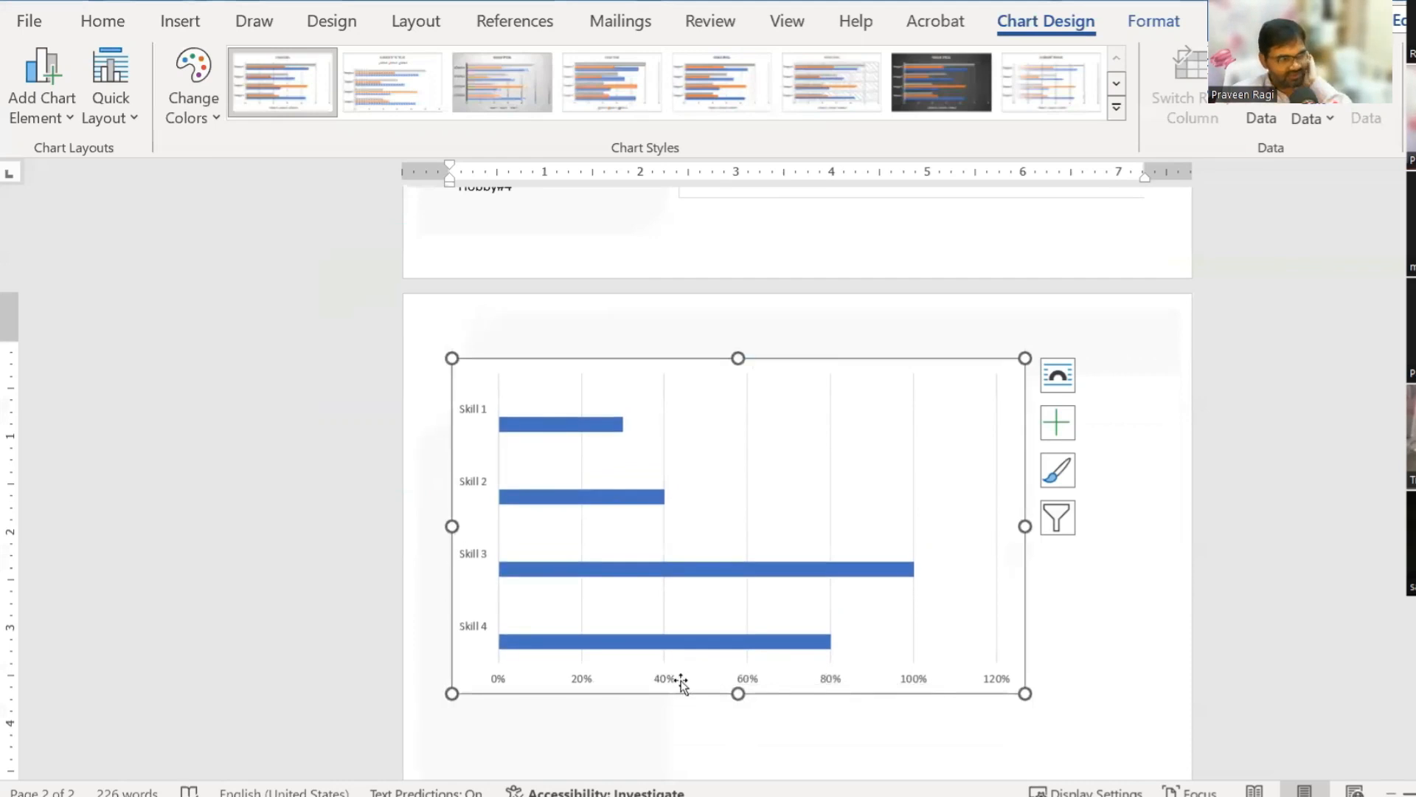
left_click(666, 681)
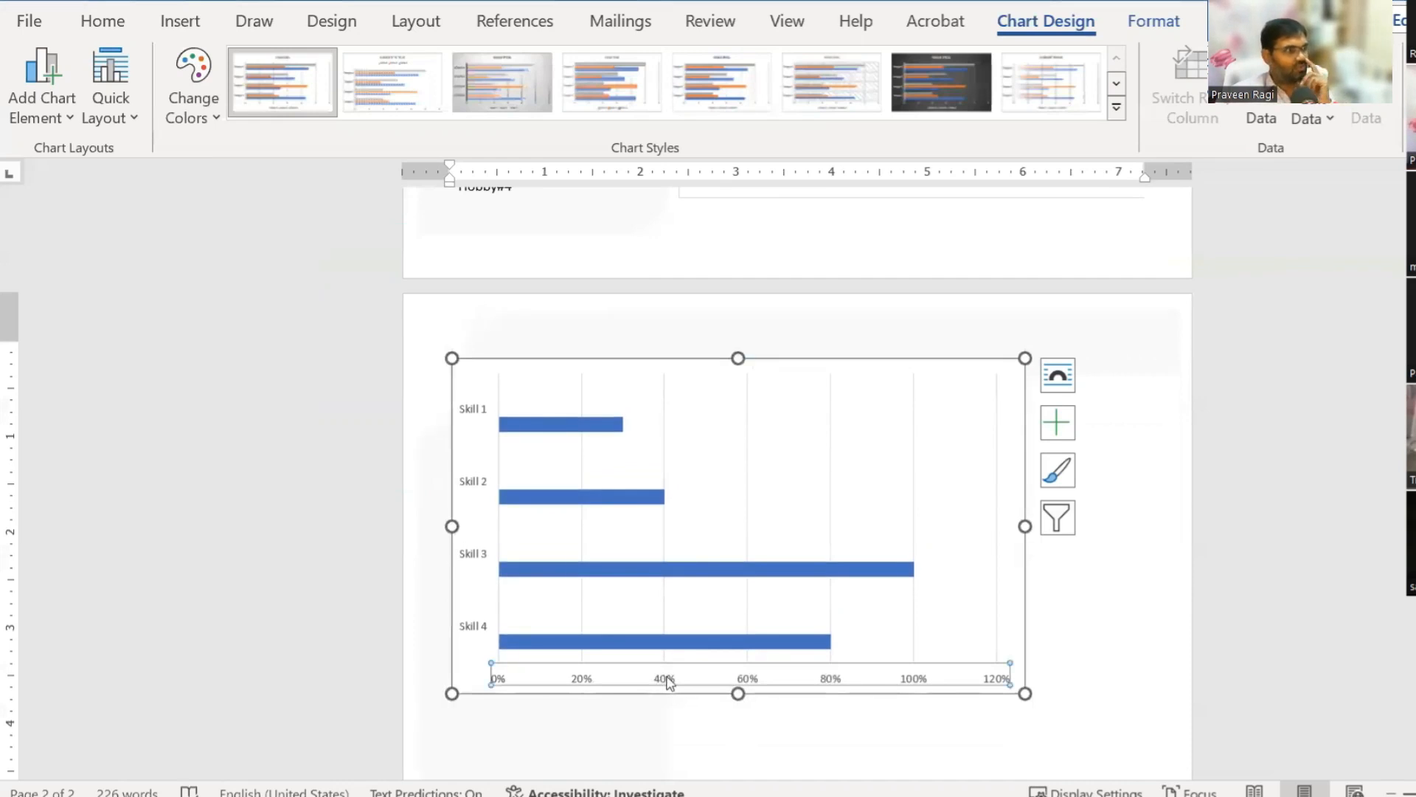
key("Delete")
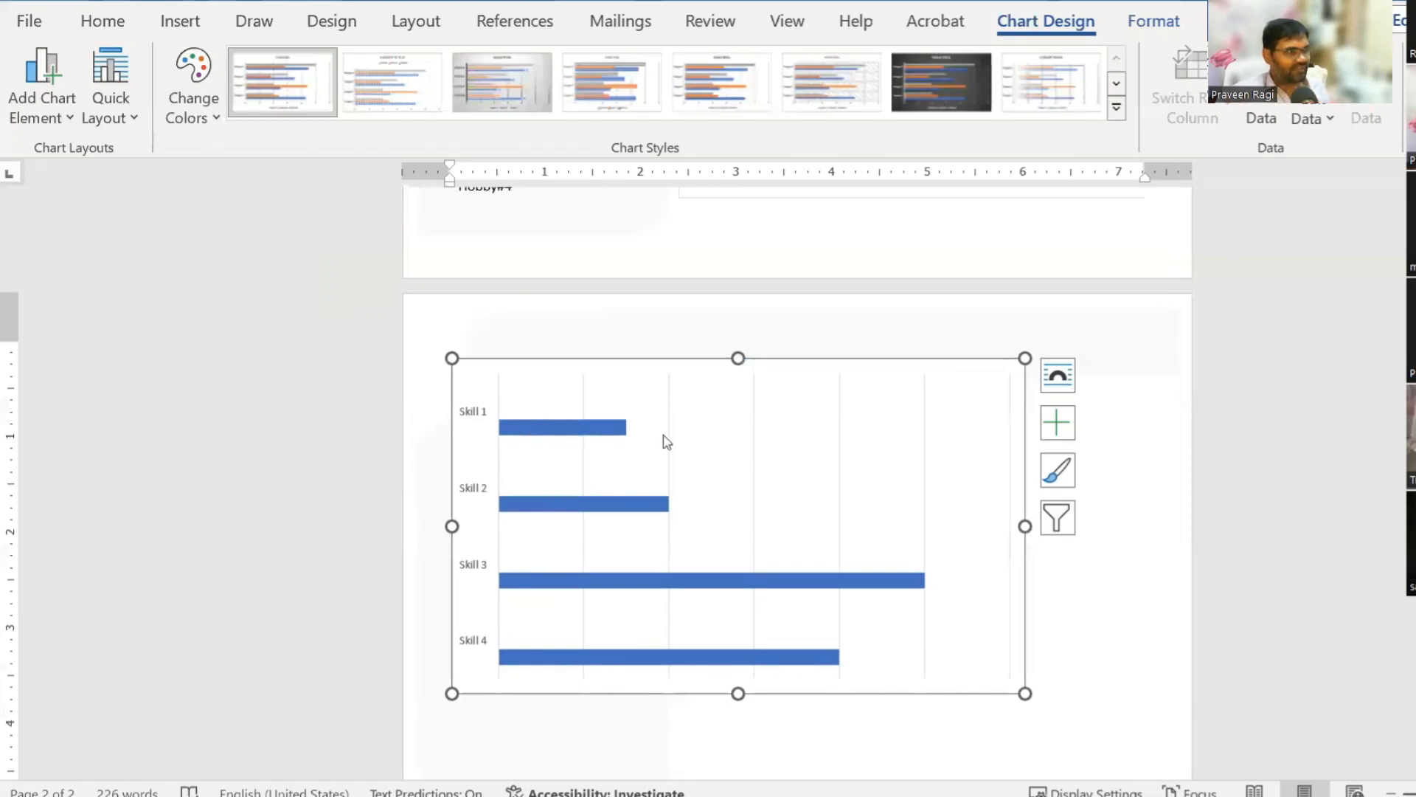
left_click(481, 418)
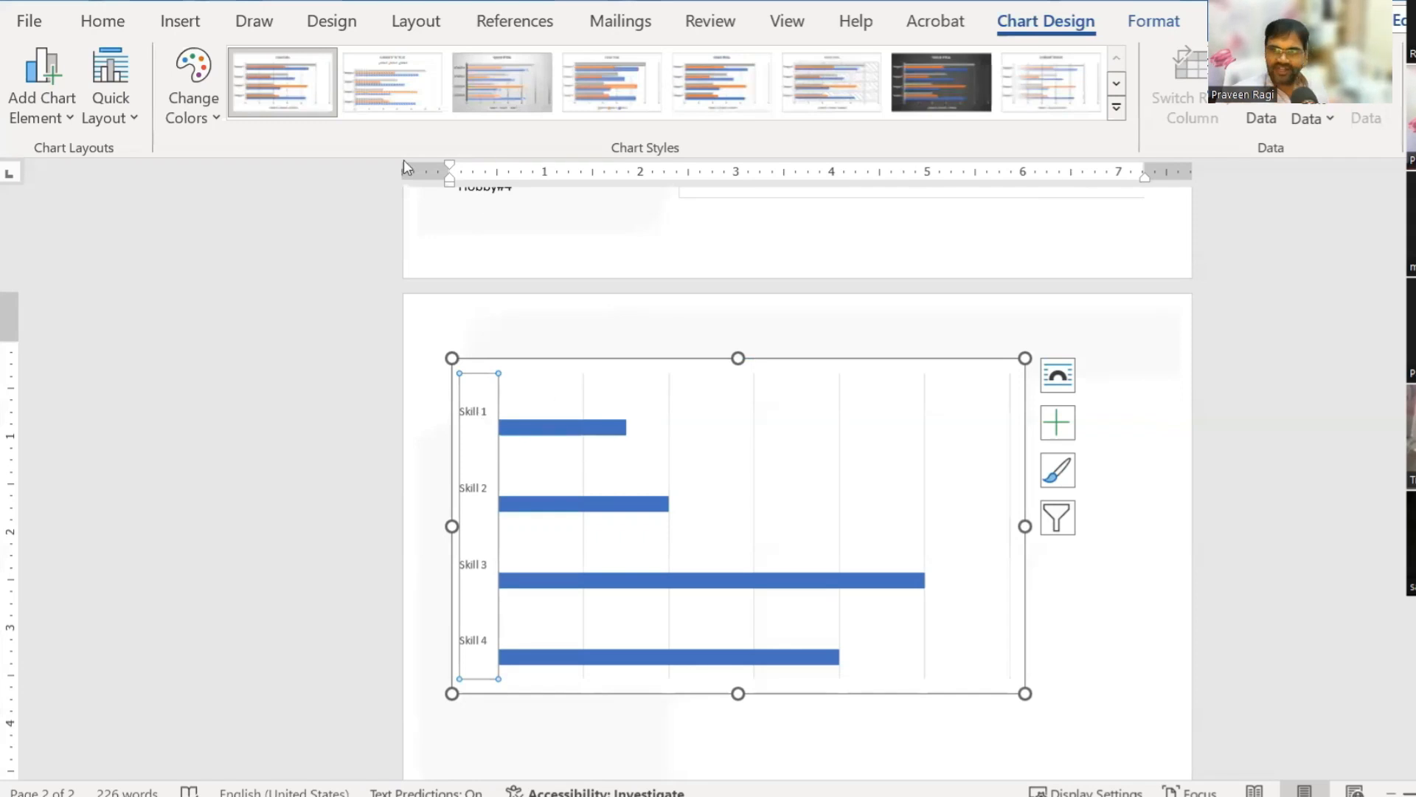
Step: Increase the Skill 1–4 axis labels' font size to 12 pt
left_click(103, 22)
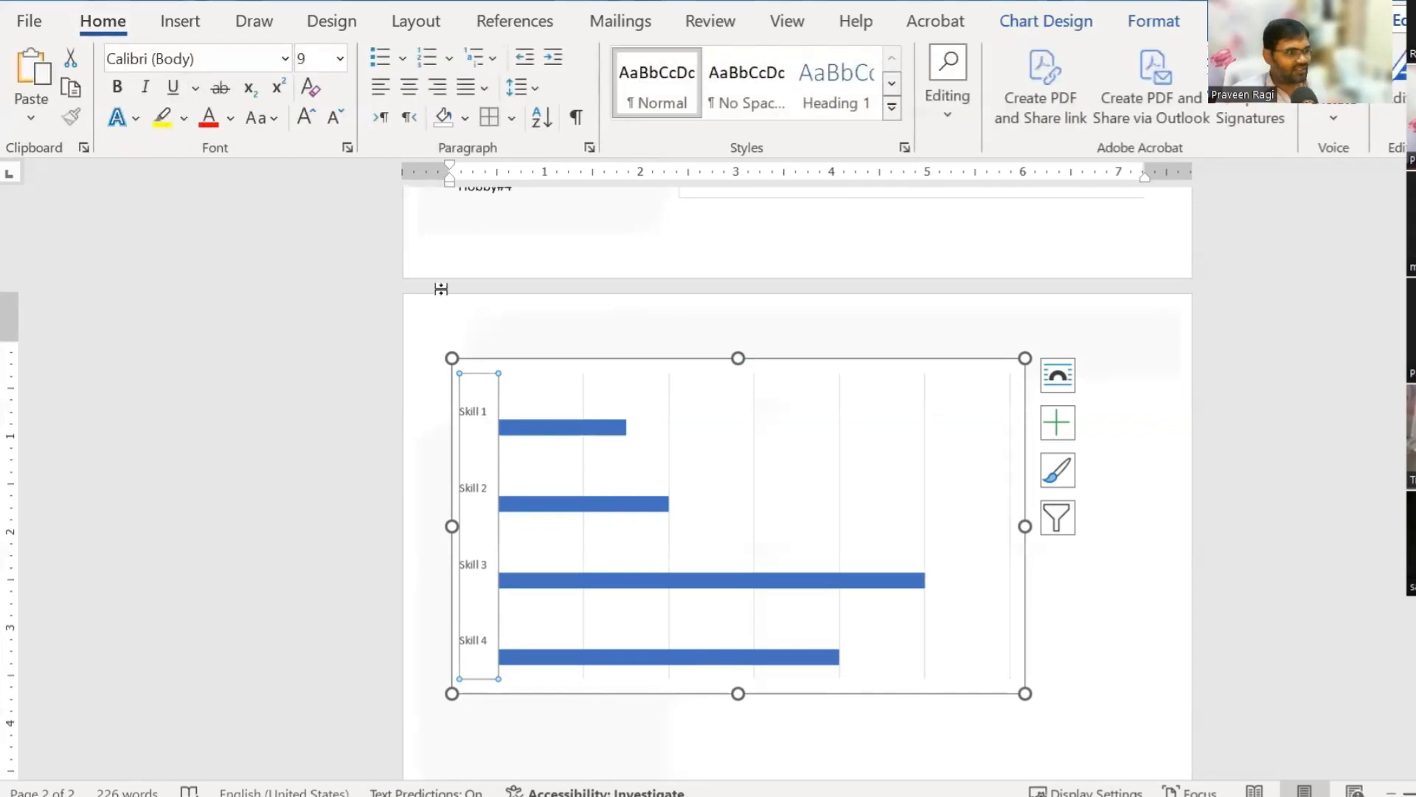
left_click(306, 118)
left_click(306, 118)
left_click(306, 118)
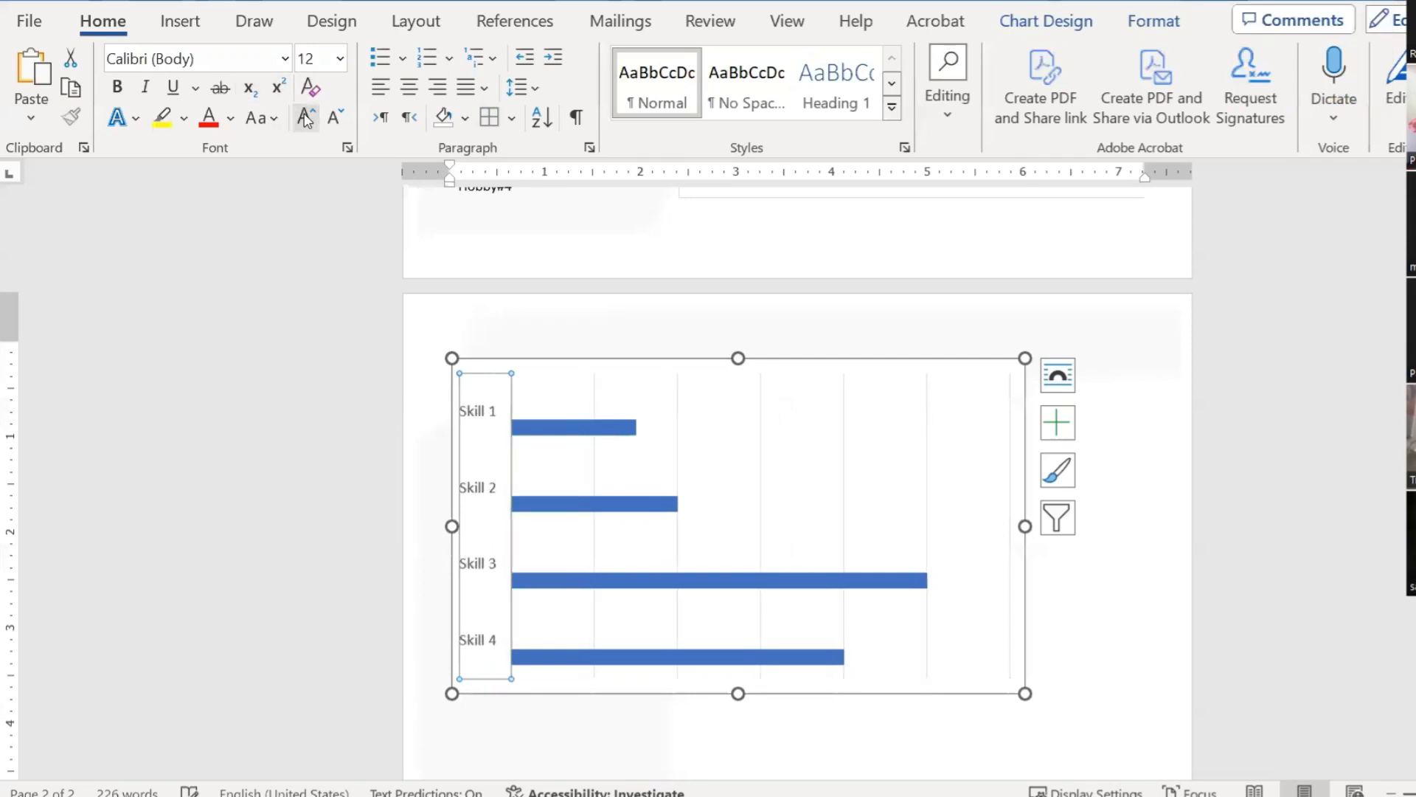
Step: Select the plot area, Skill labels and bars in turn, ending with the plot area's shortcut menu
left_click(619, 415)
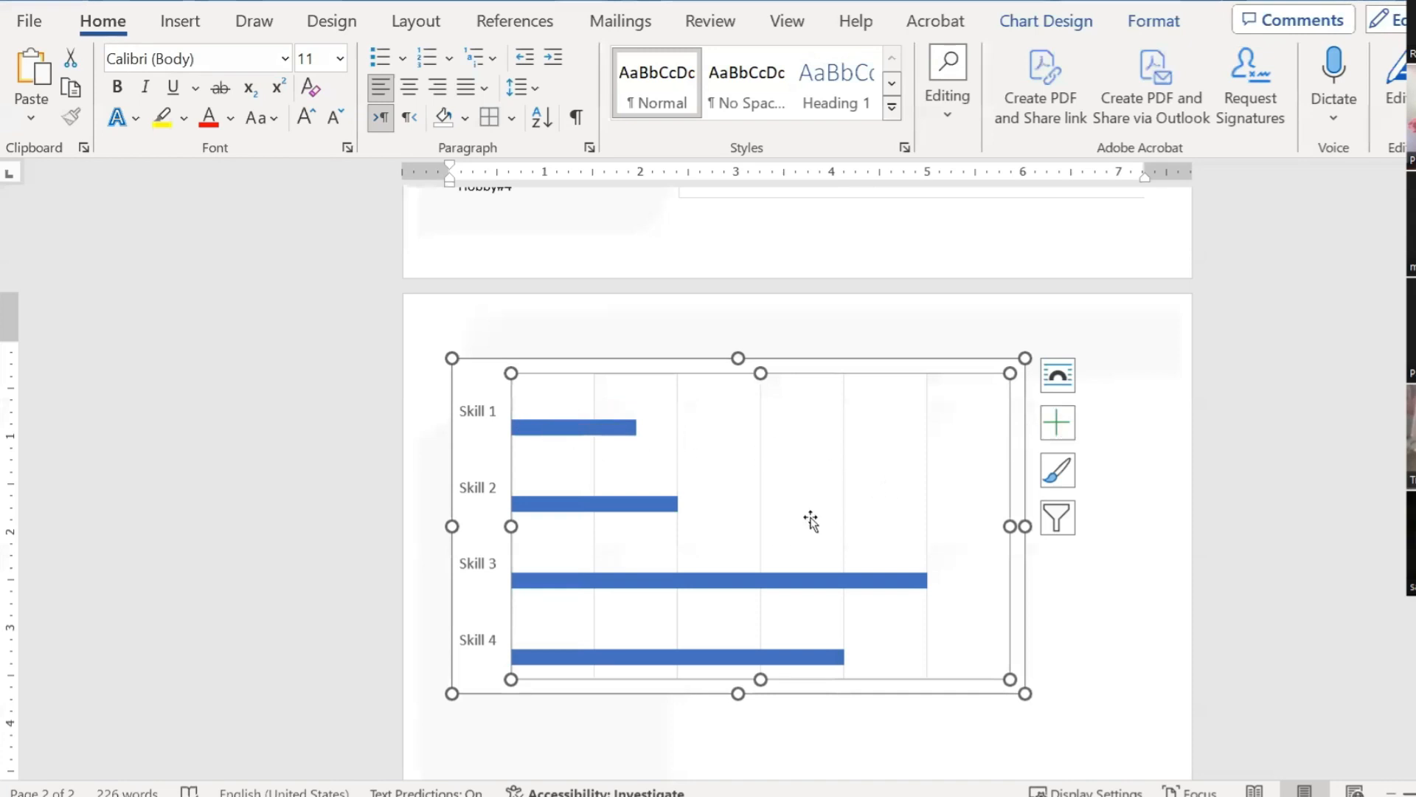
left_click(478, 428)
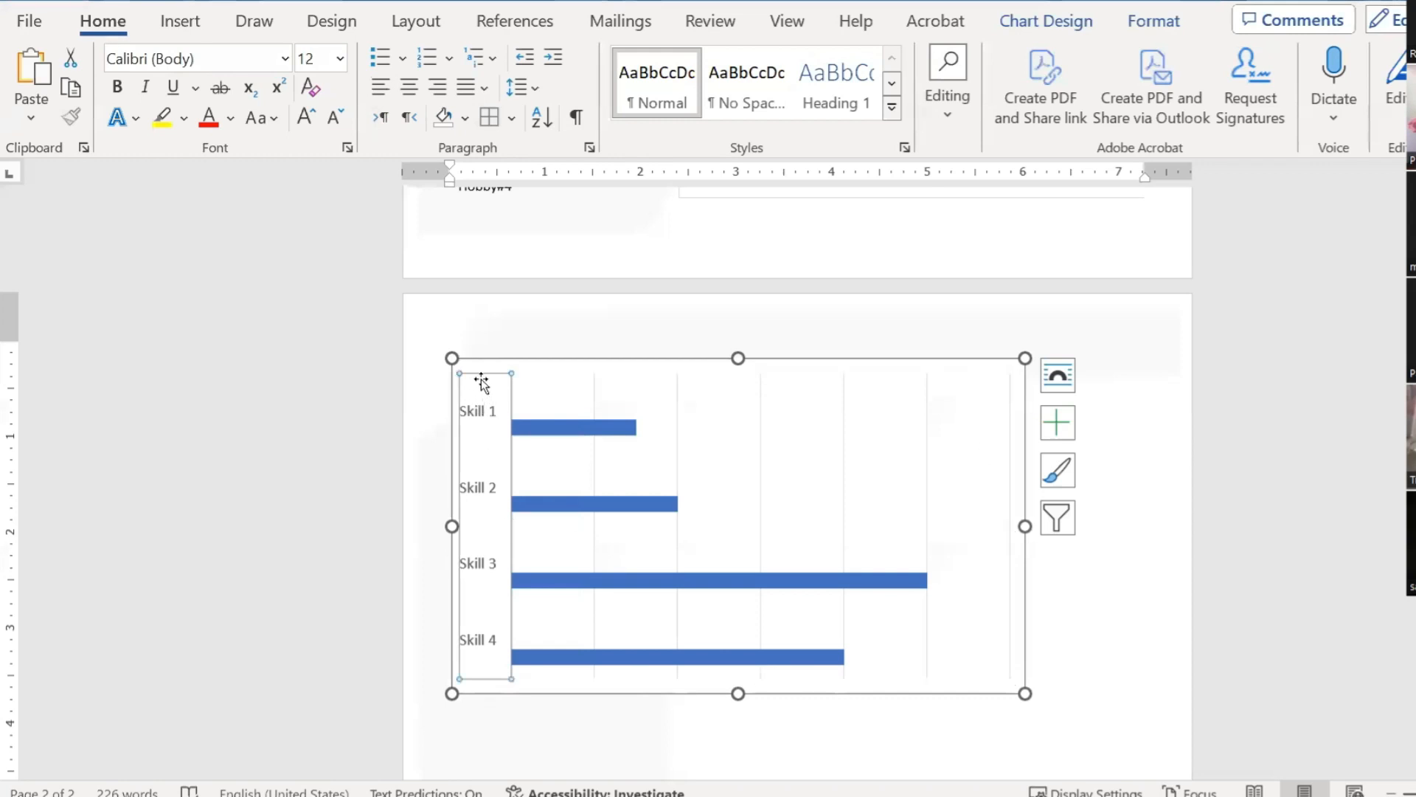
left_click_drag(482, 387, 481, 396)
left_click(574, 429)
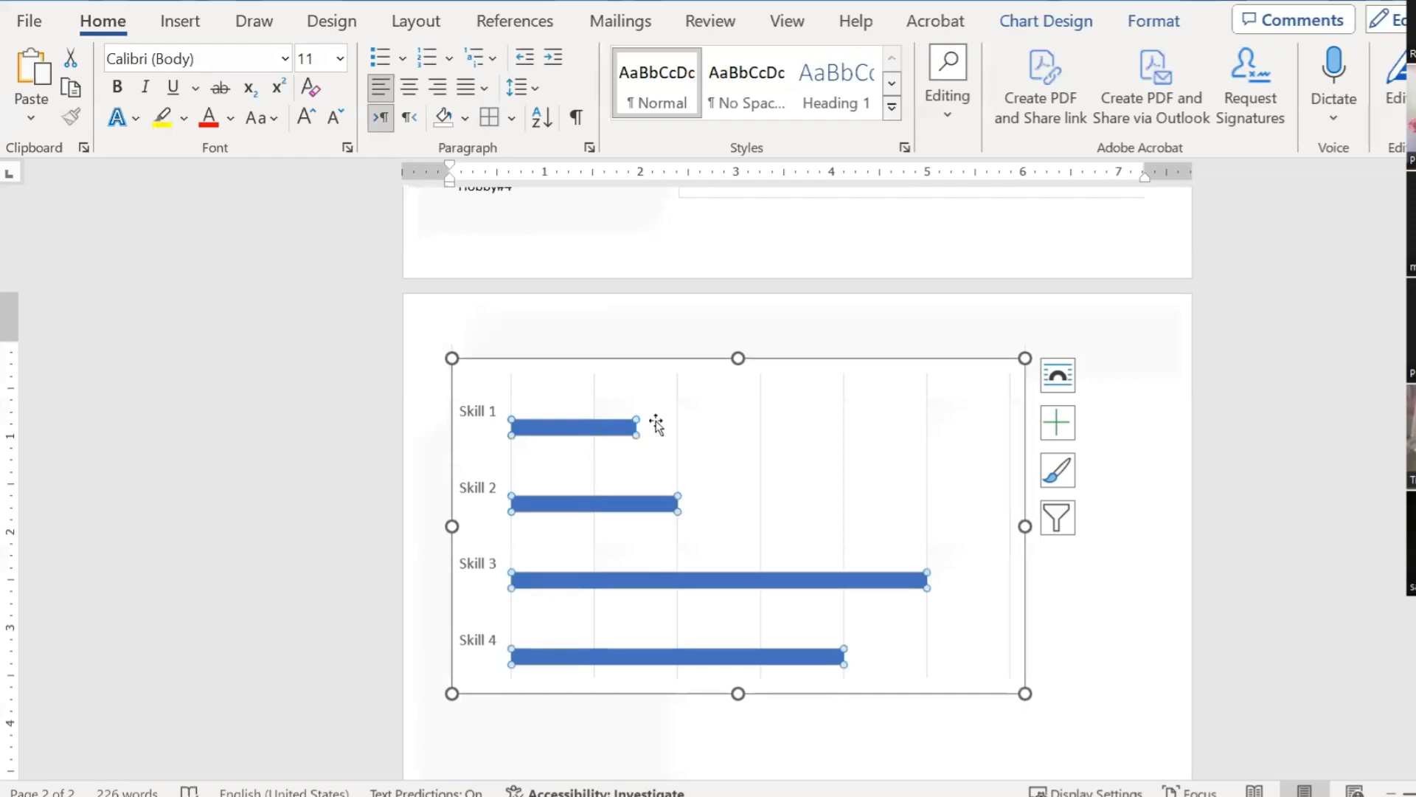
left_click(587, 426)
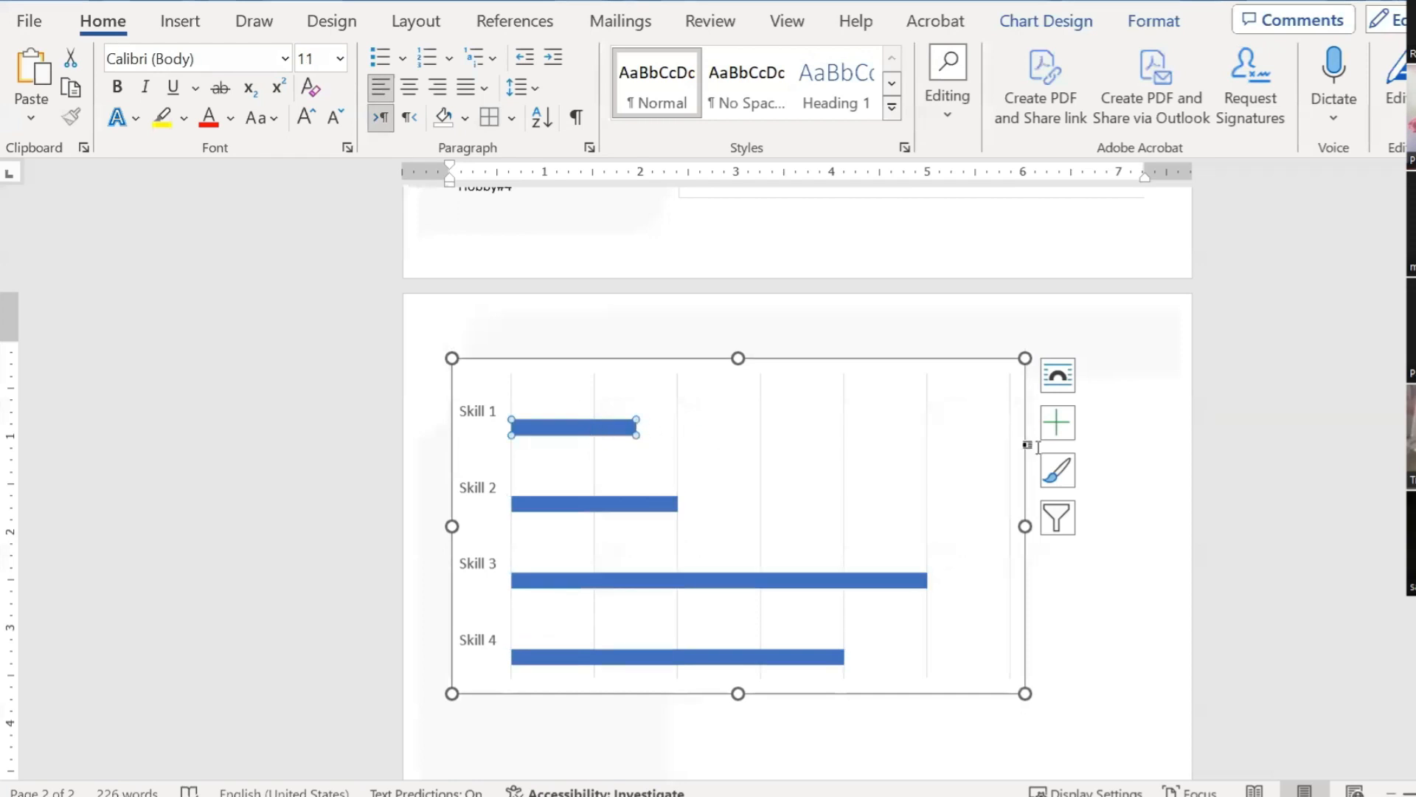
right_click(874, 402)
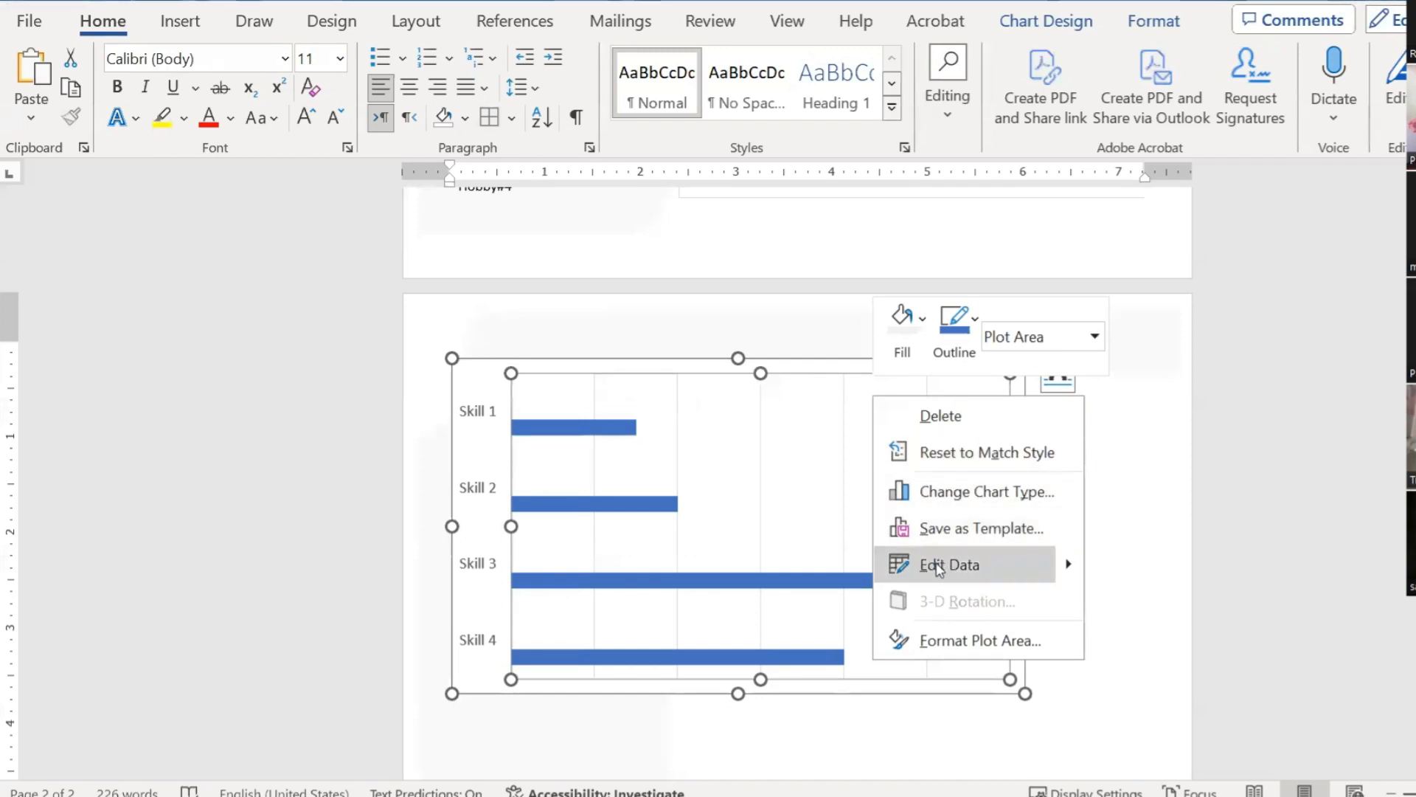
Step: Open the chart data via Edit Data and delete the empty Column1 and Column2 as entire columns
left_click(816, 447)
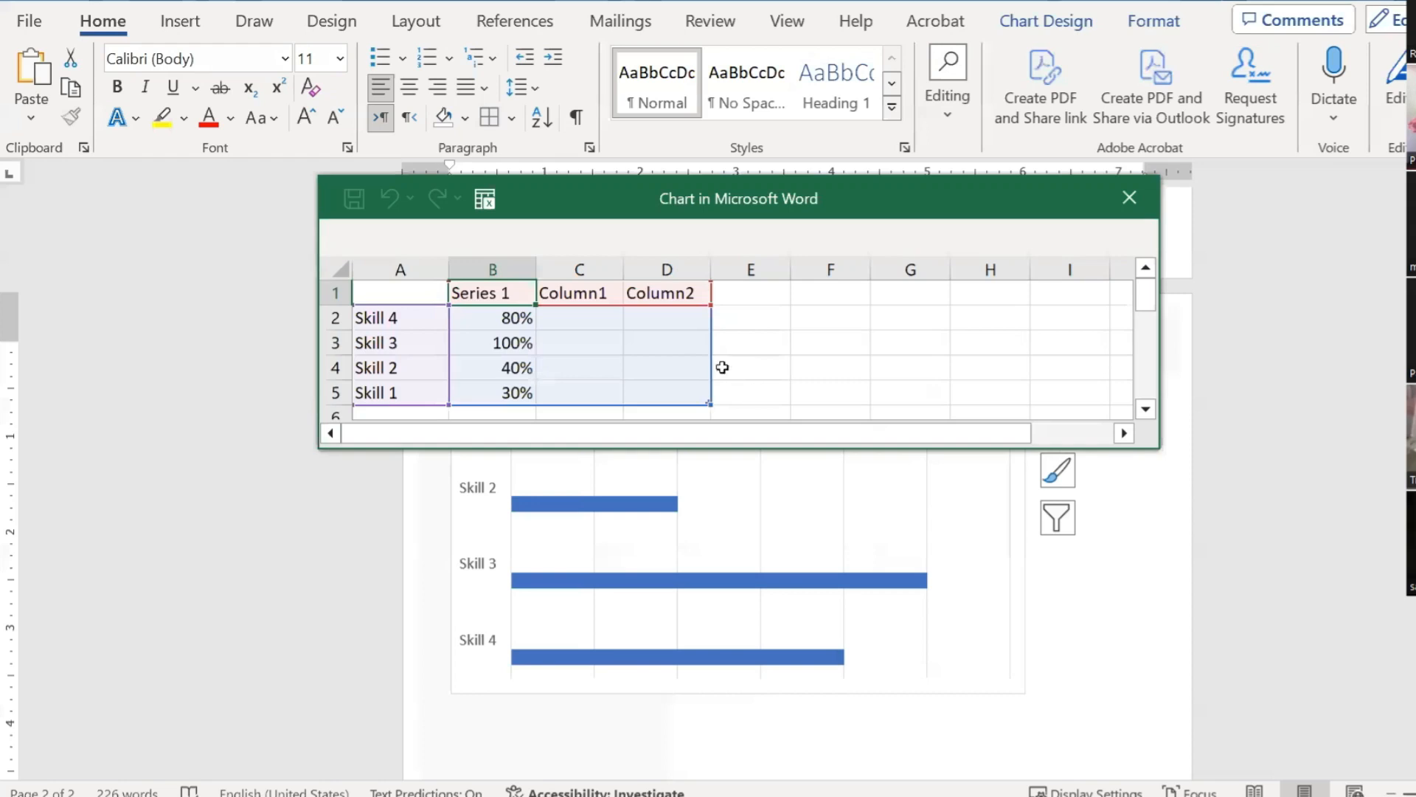
left_click(579, 295)
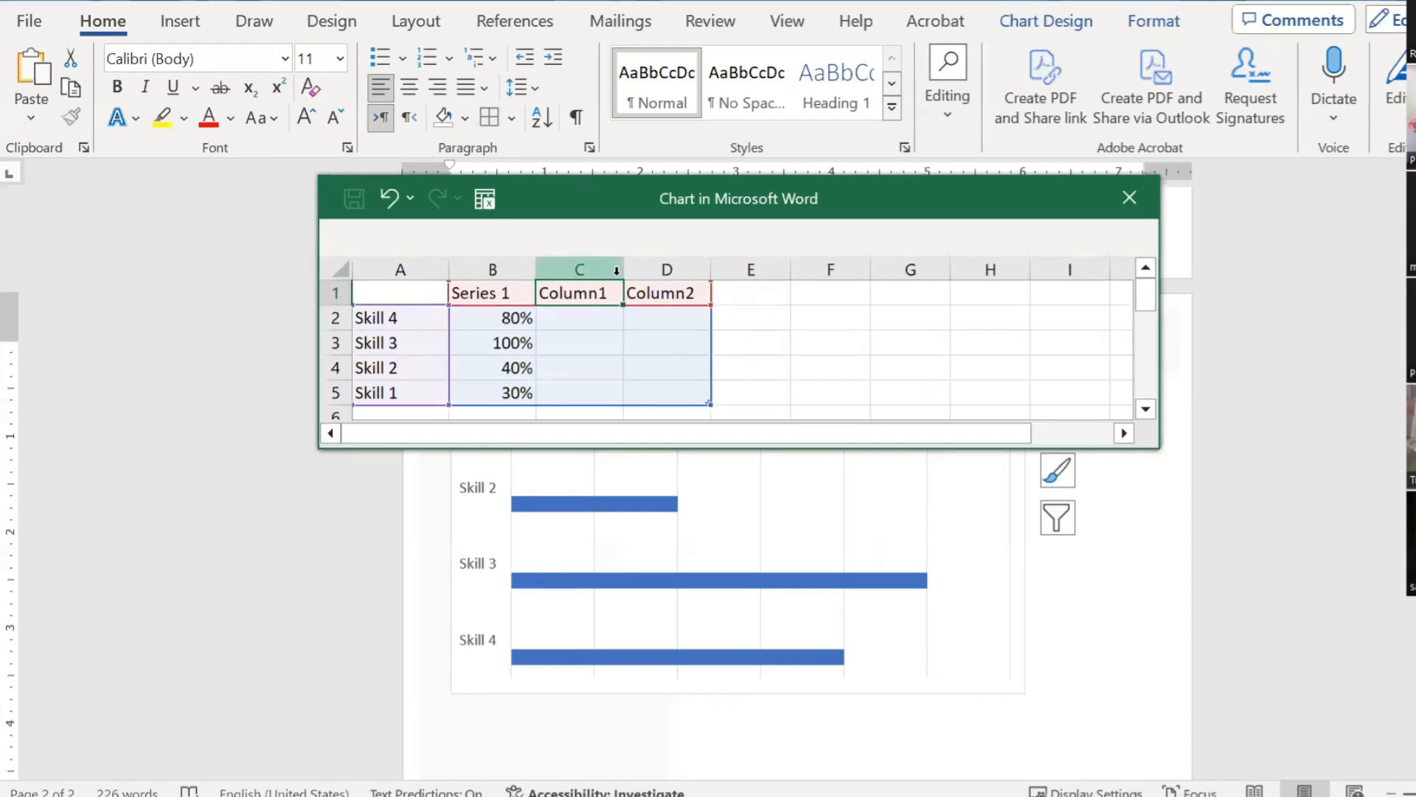
key("Tab")
left_click(822, 383)
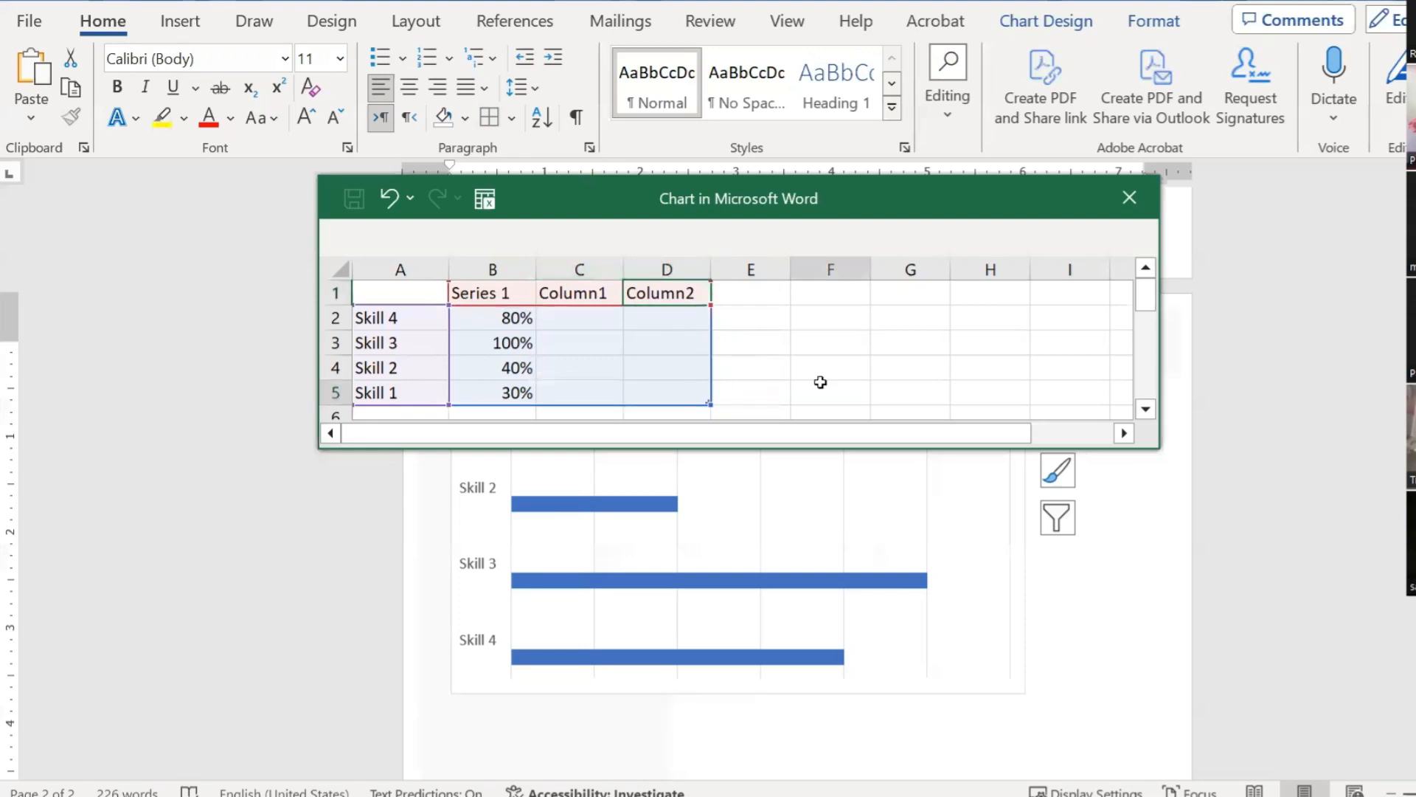
scroll(782, 391, "down", 1)
left_click_drag(680, 383, 579, 267)
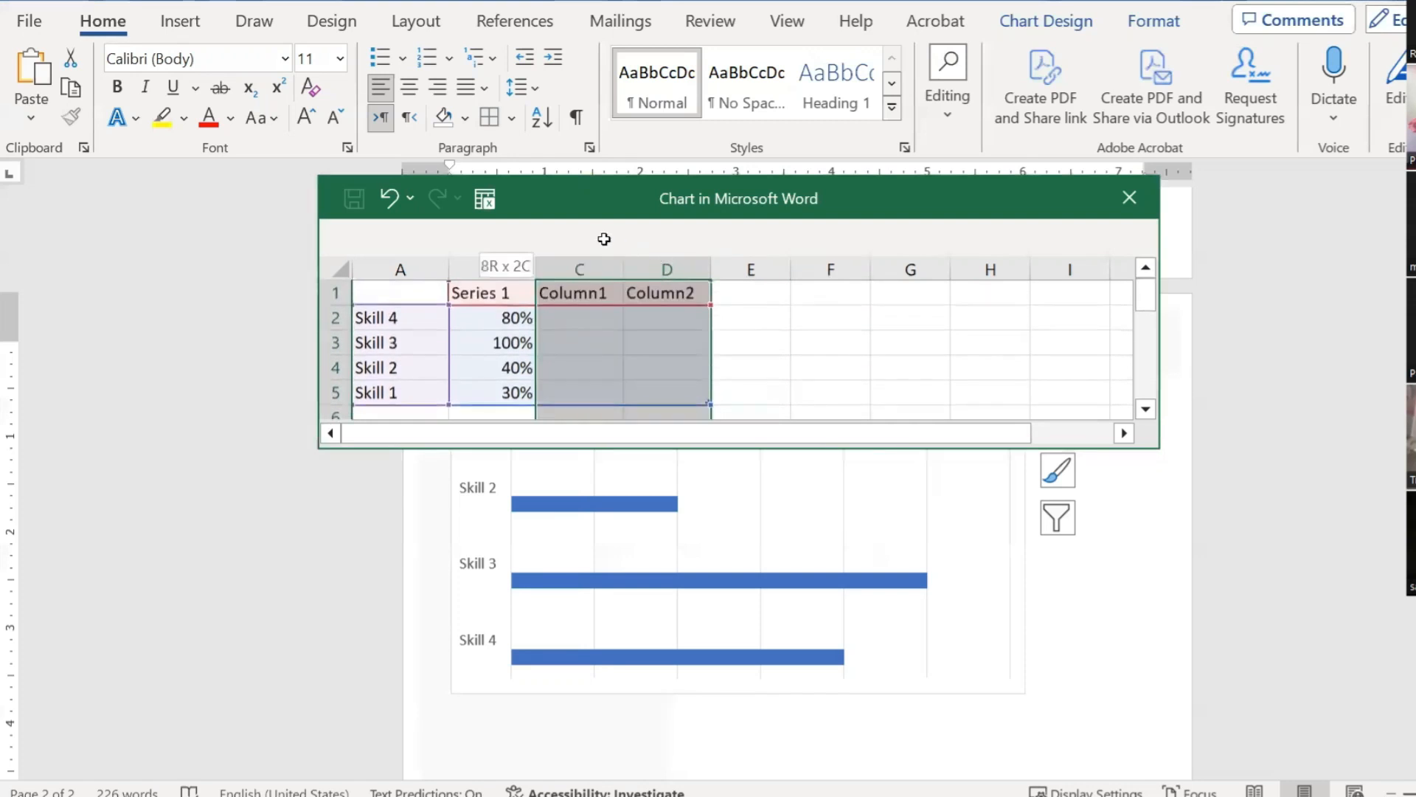
right_click(588, 336)
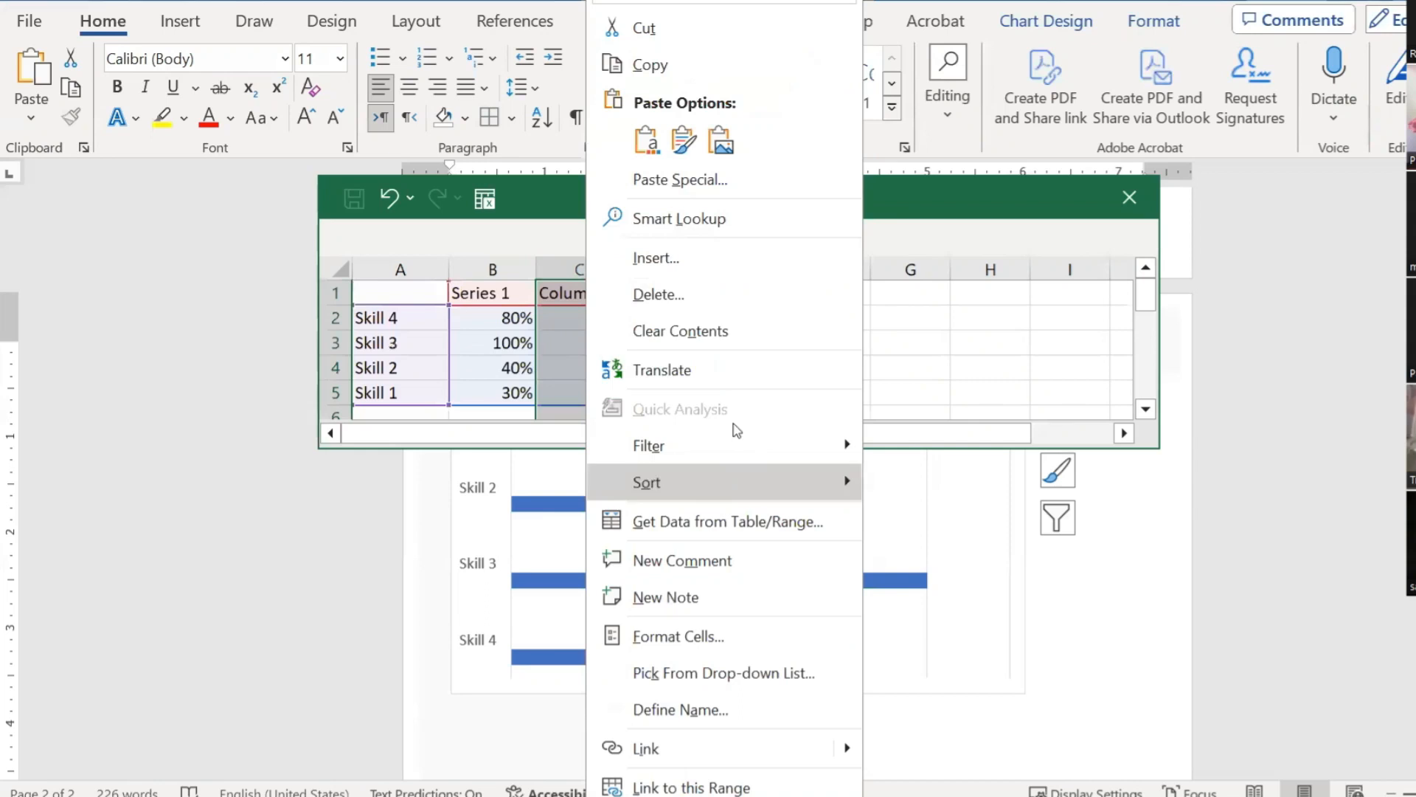
left_click(678, 301)
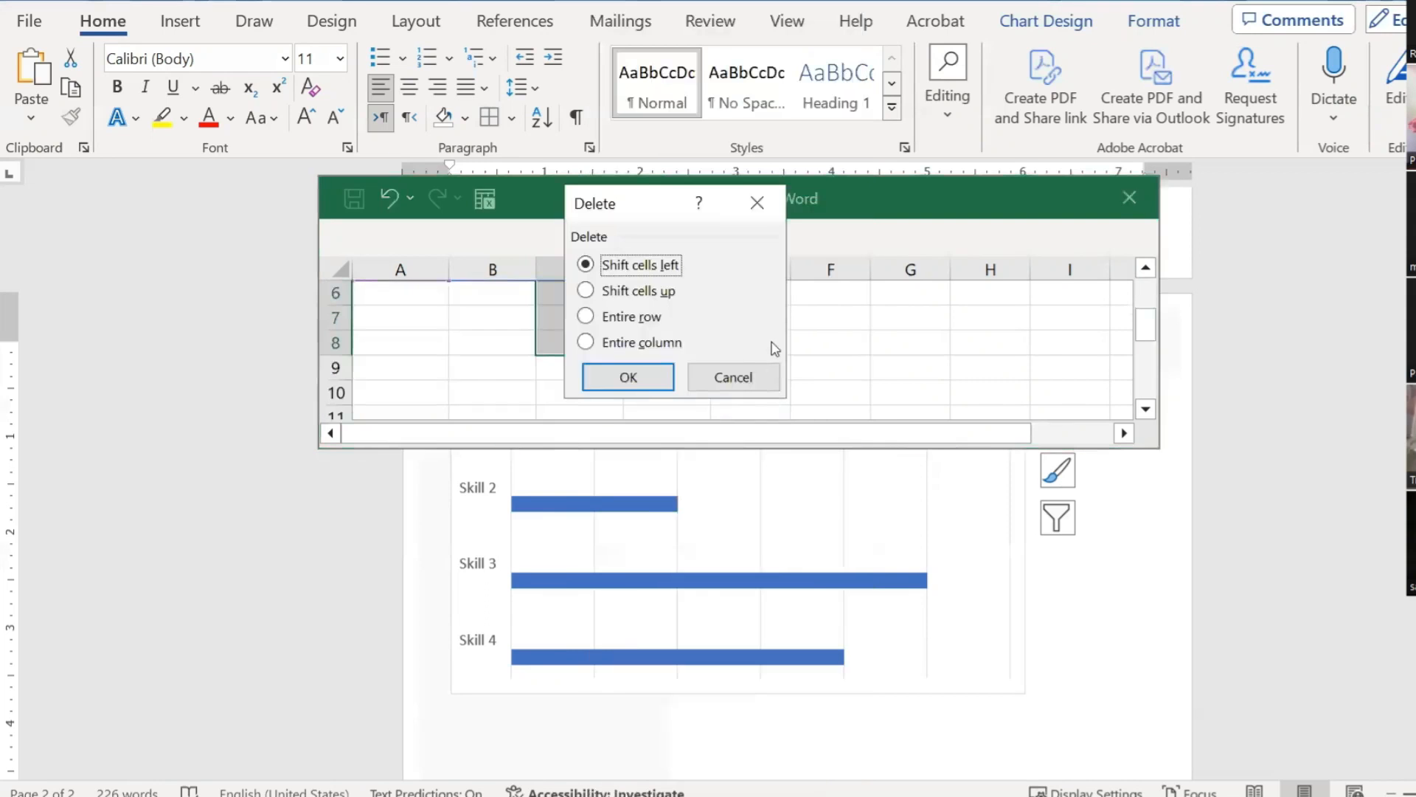
left_click(636, 343)
left_click(628, 377)
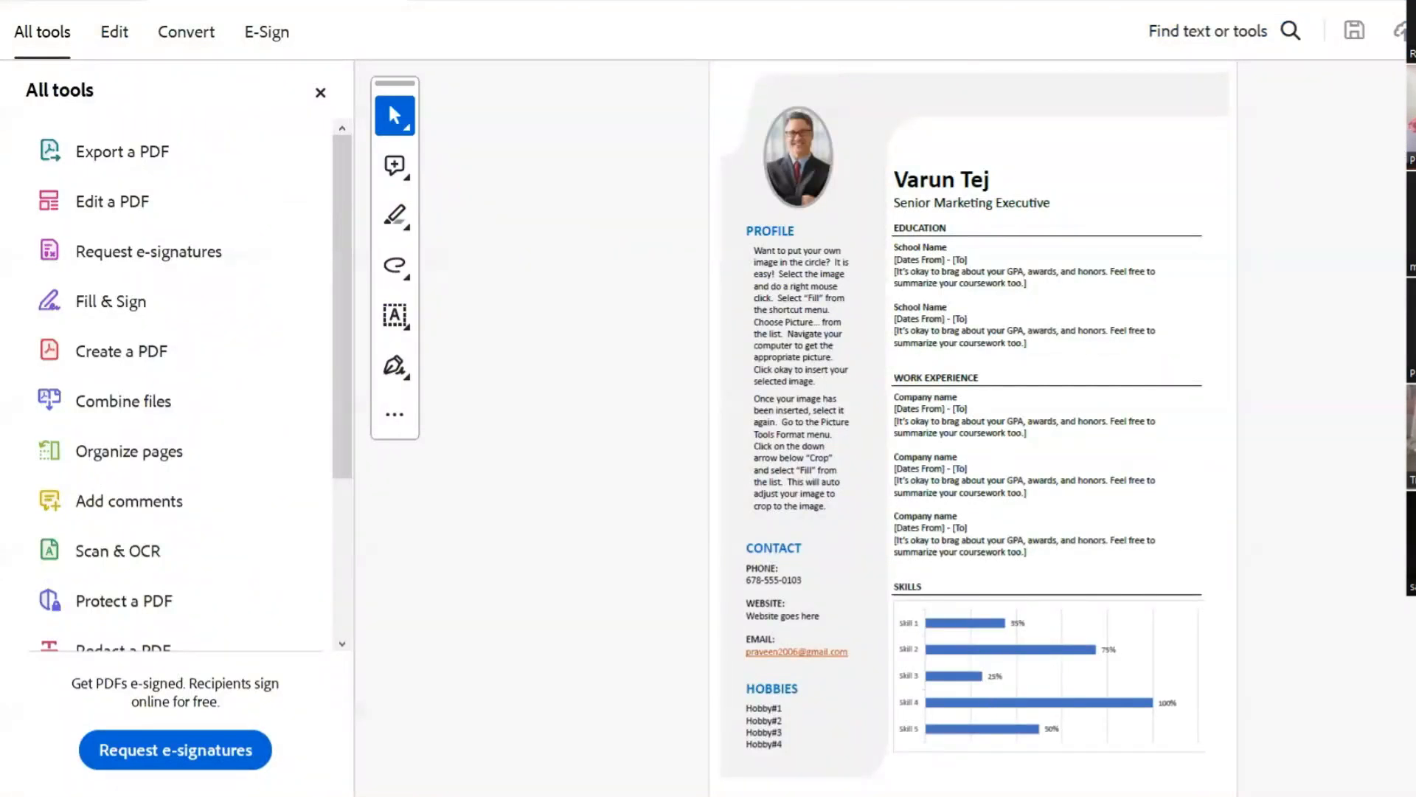
Step: Return from the resume PDF in Acrobat to the Word document and select the practice skills chart
mouse_move(1310, 747)
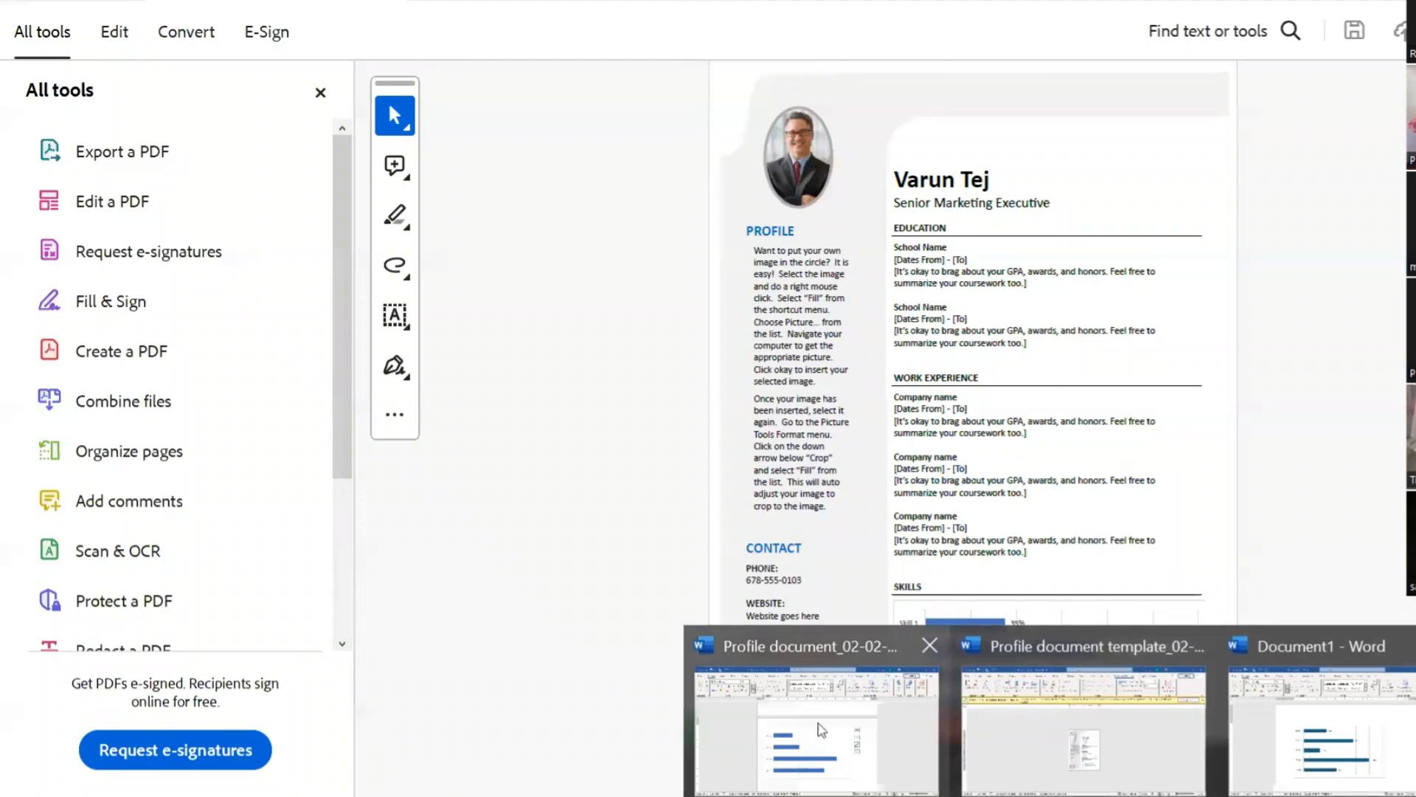
left_click(821, 730)
left_click(623, 457)
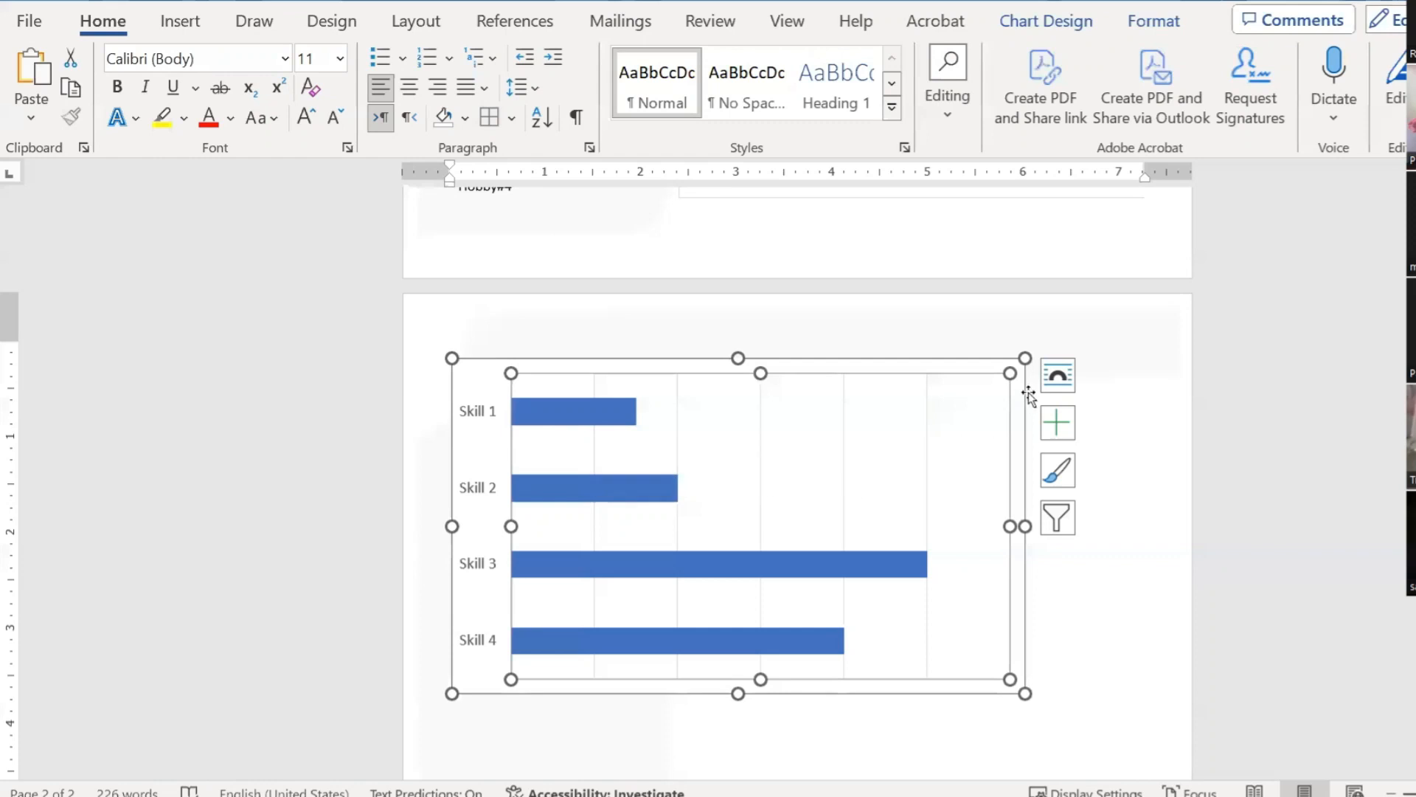
Step: Add percentage data labels (30%, 40%, 100%, 80%) to the Skill bars and enlarge them to 14 pt
left_click(1058, 422)
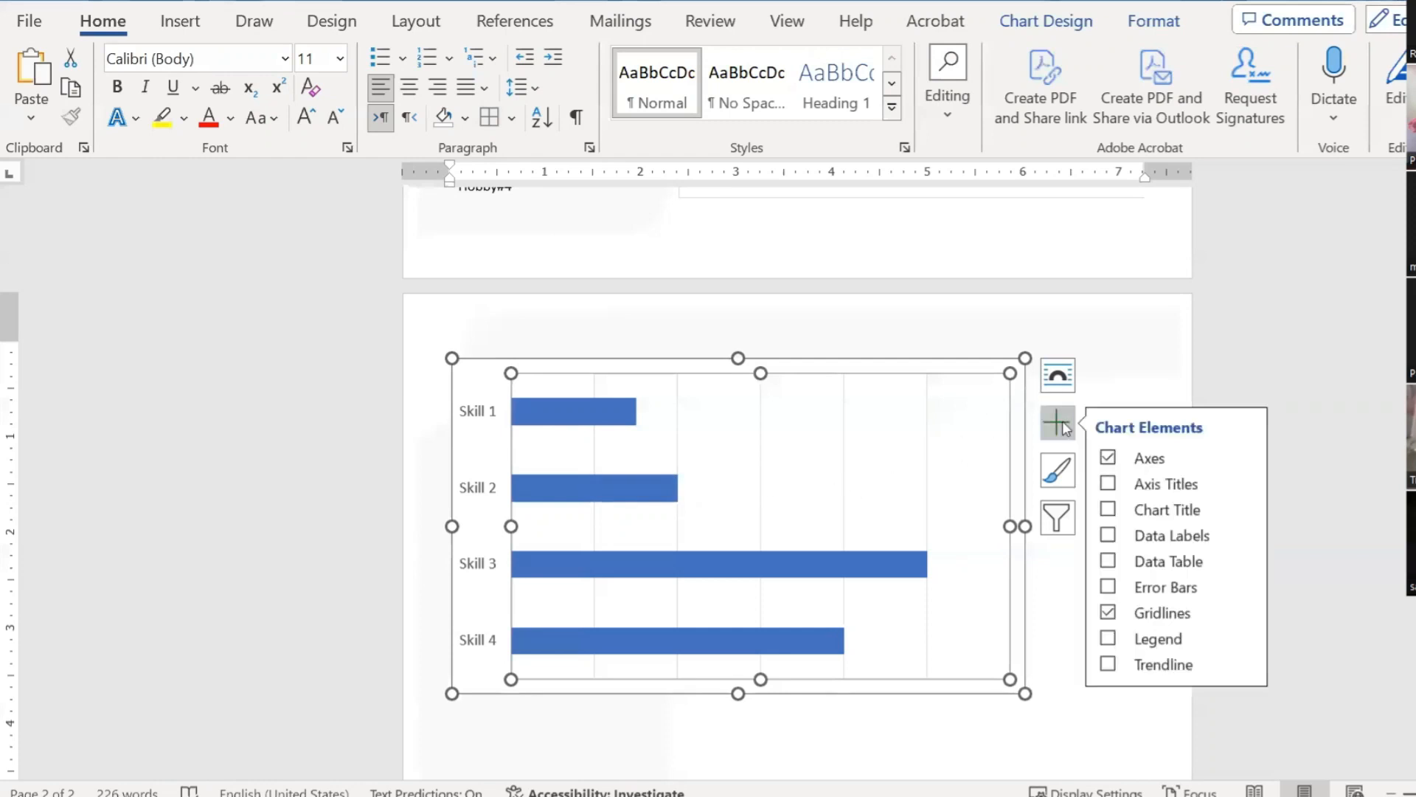
left_click(1109, 537)
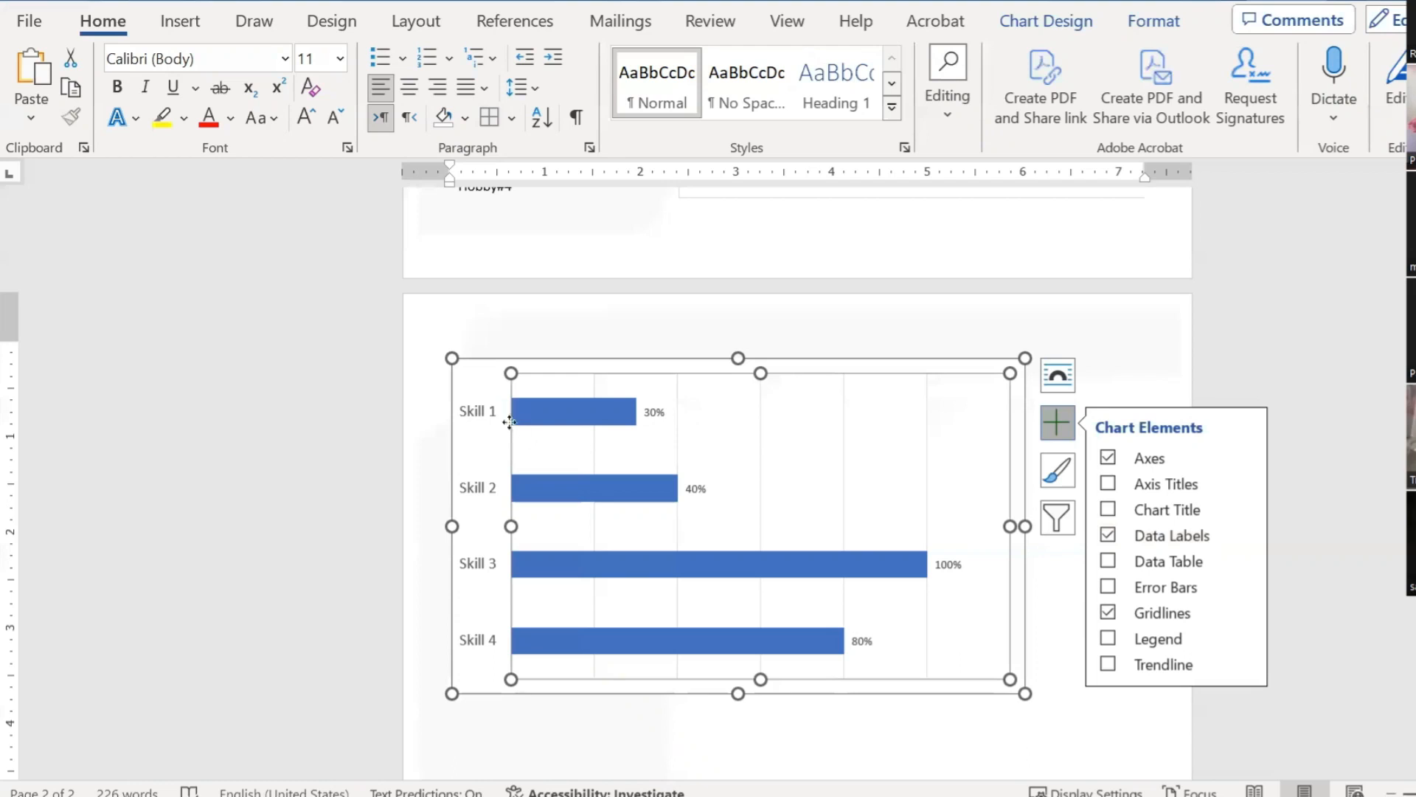
left_click(655, 413)
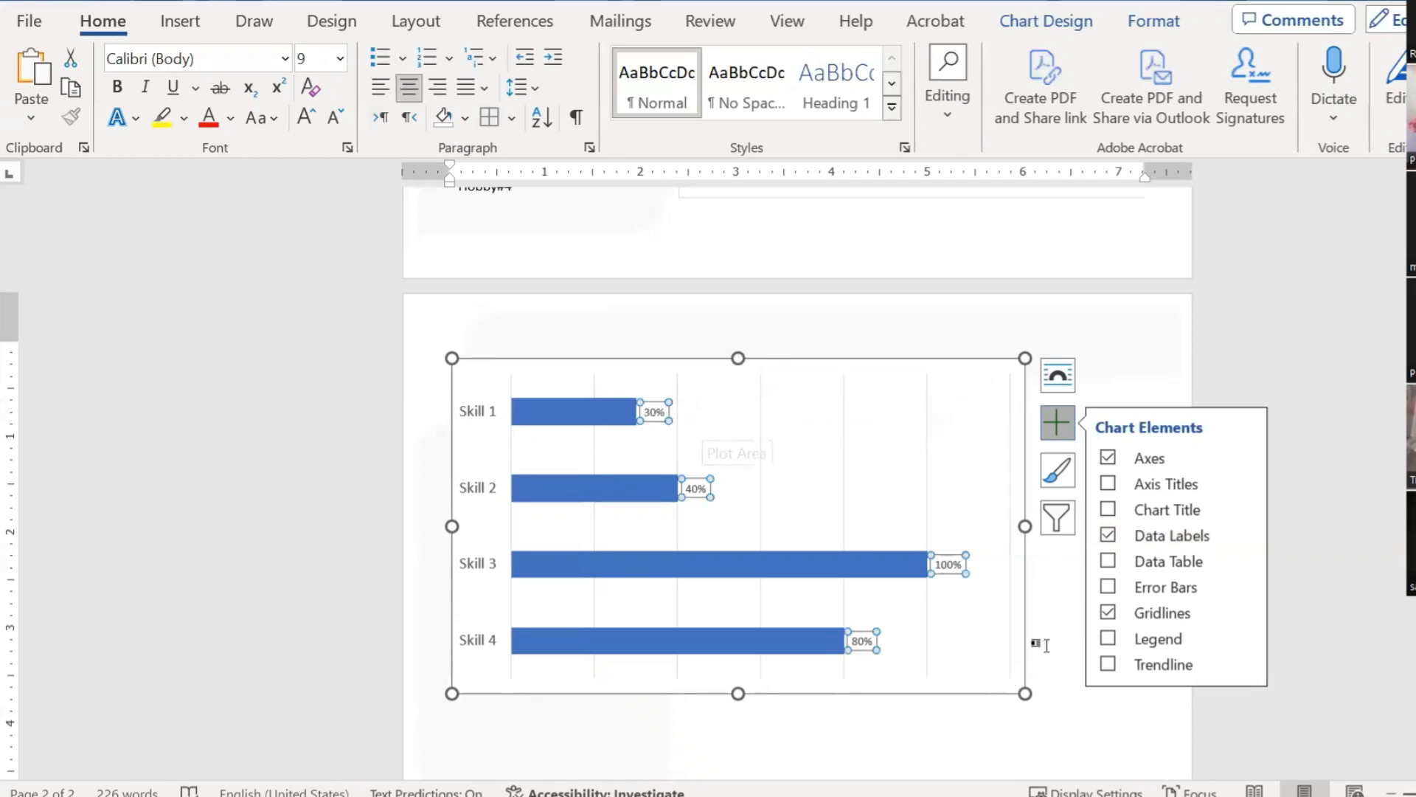
left_click(307, 118)
left_click(307, 118)
left_click(307, 118)
left_click(307, 118)
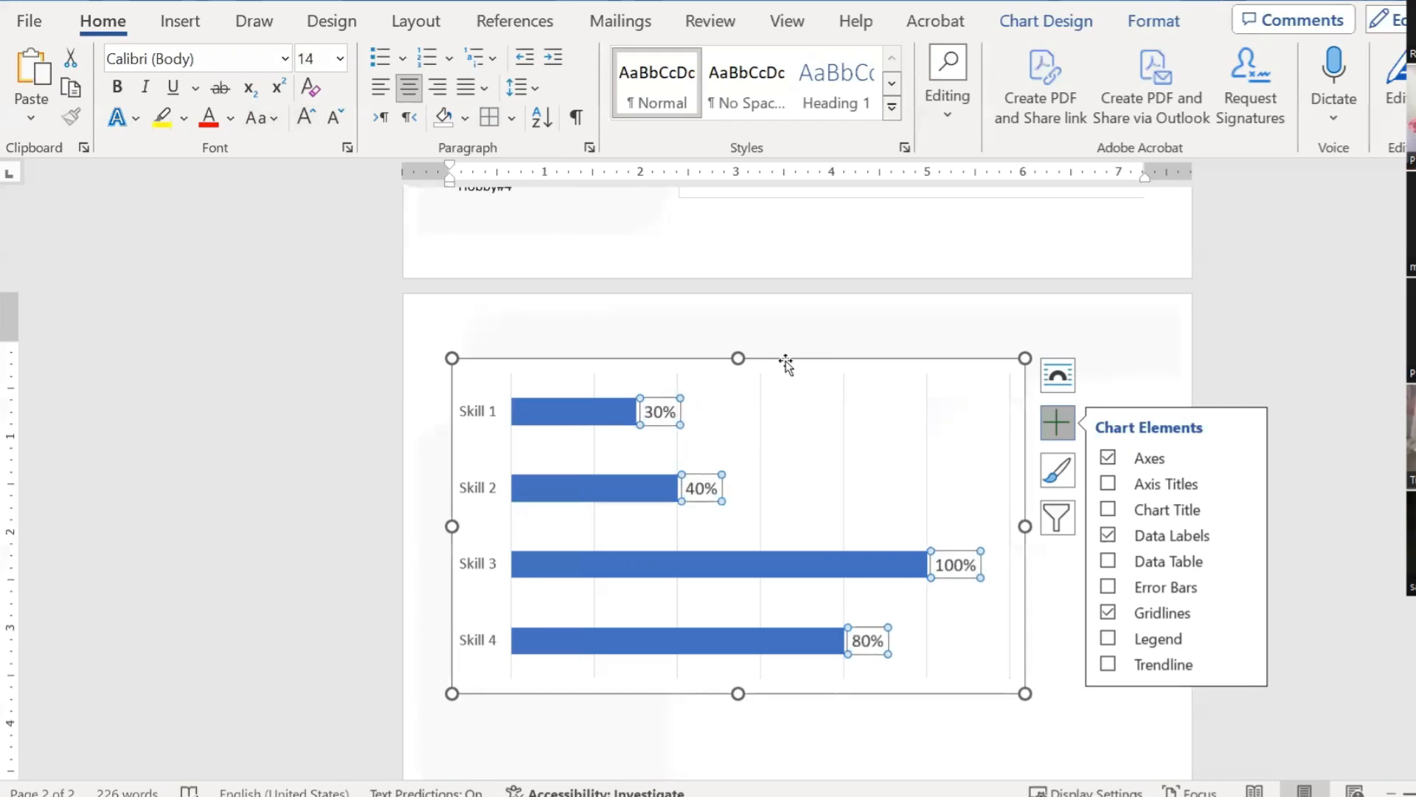
left_click(574, 415)
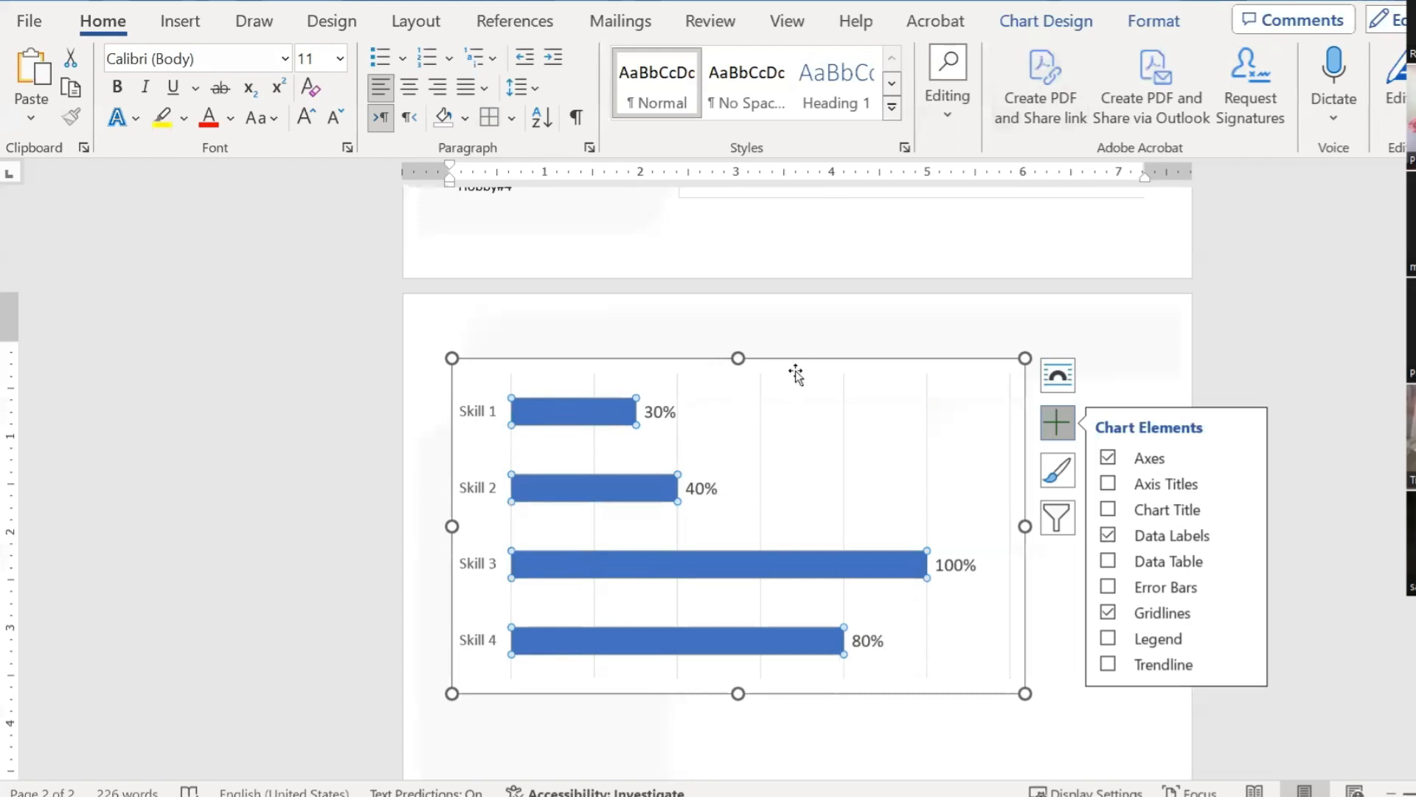
left_click(1060, 23)
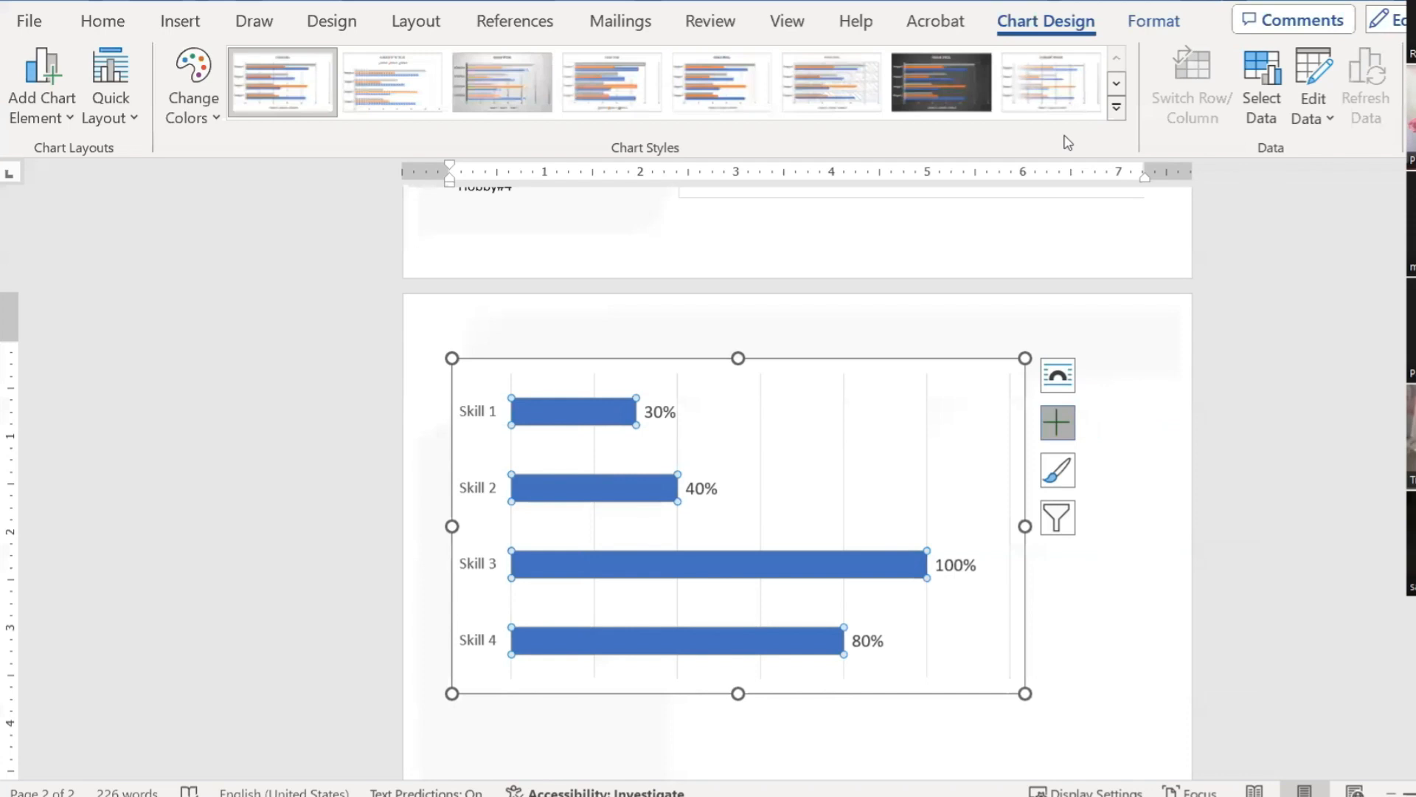
Step: Keep the default chart colour scheme and fill the Skill 1 bar blue
left_click(196, 113)
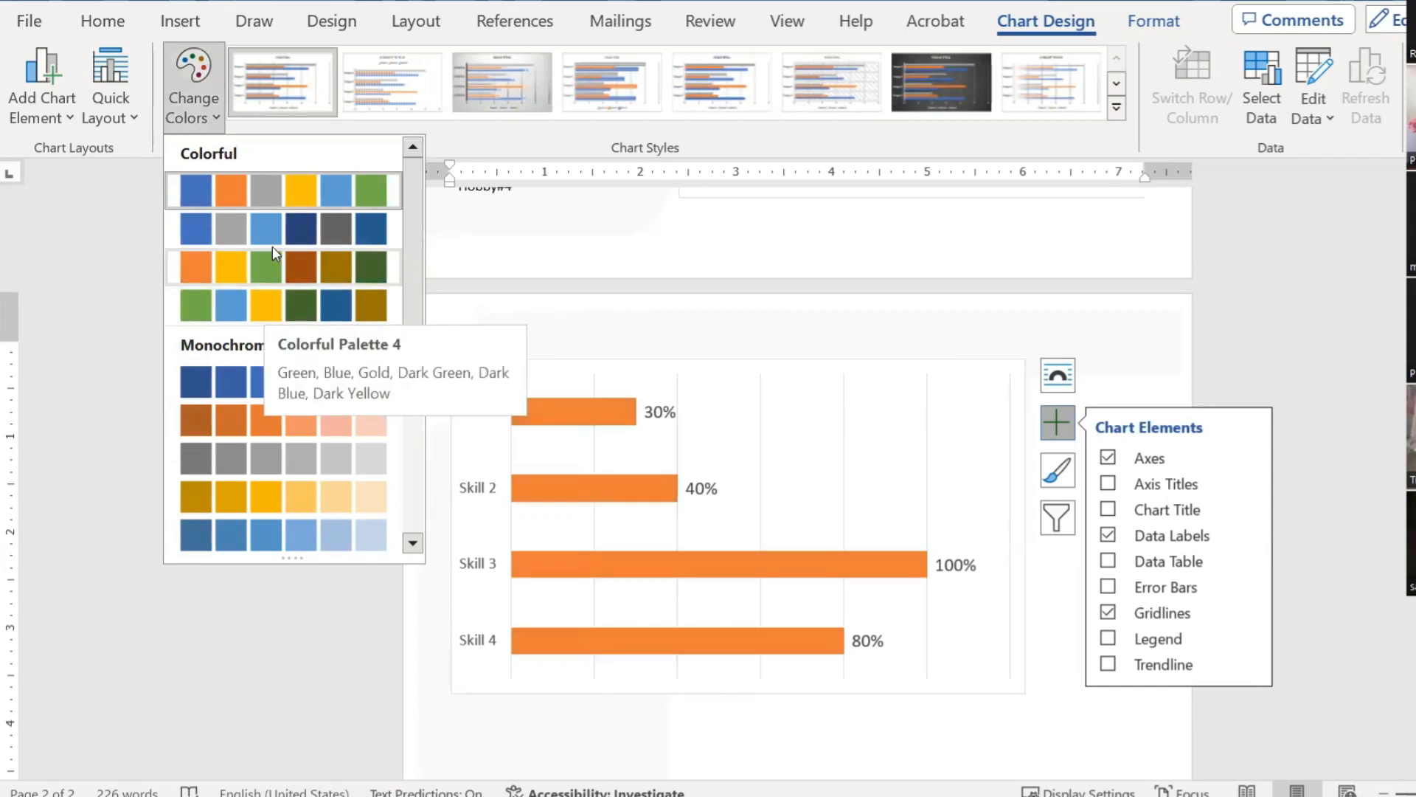
left_click(599, 414)
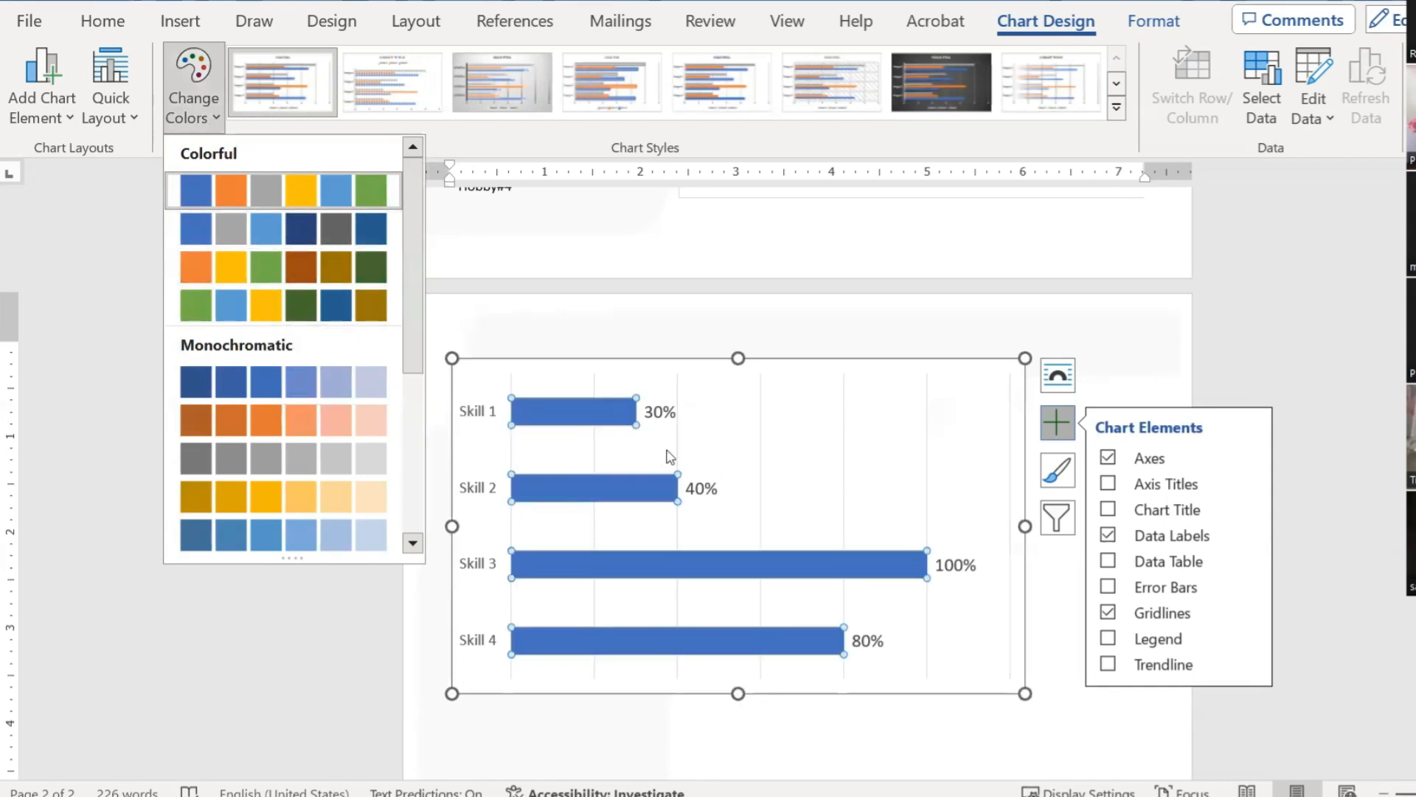
left_click(563, 416)
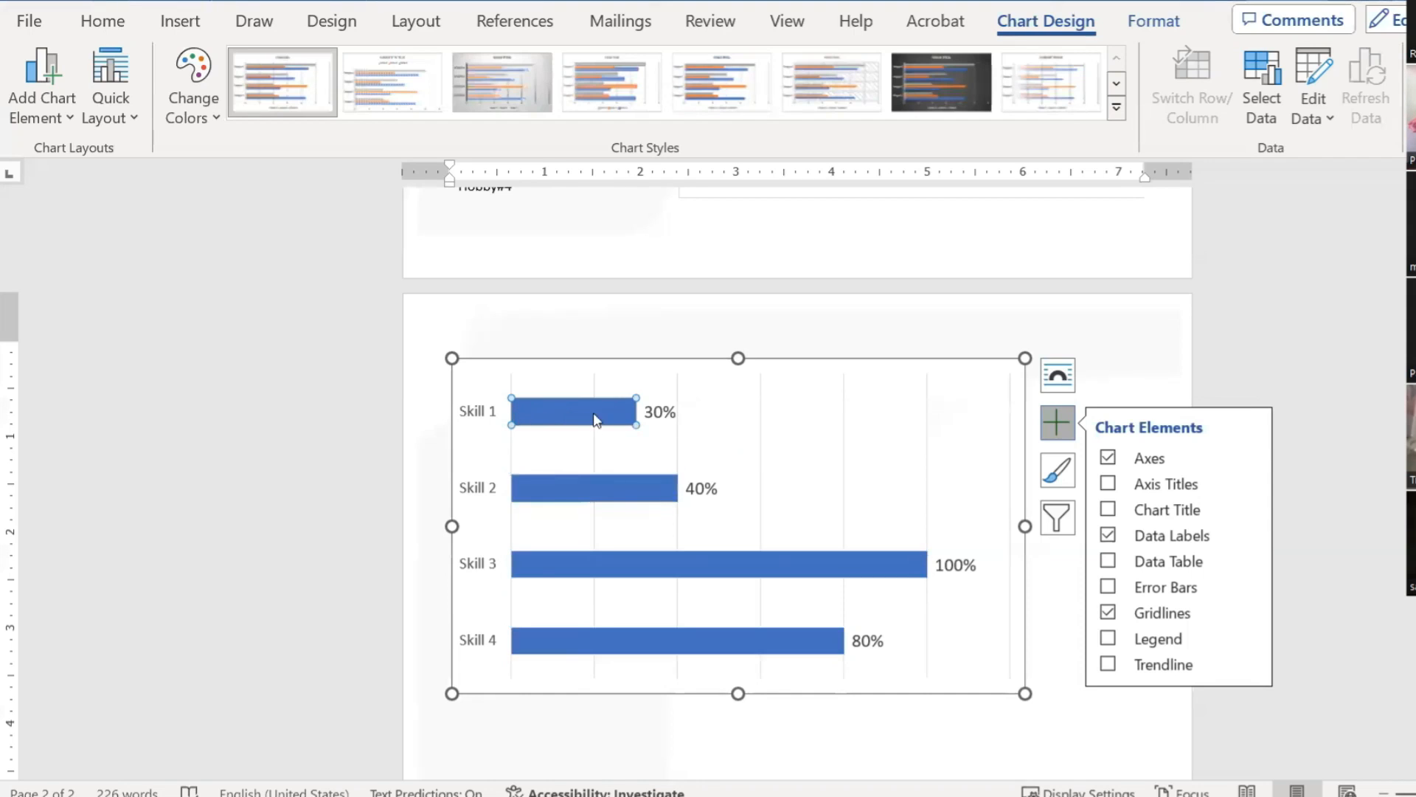
mouse_move(626, 420)
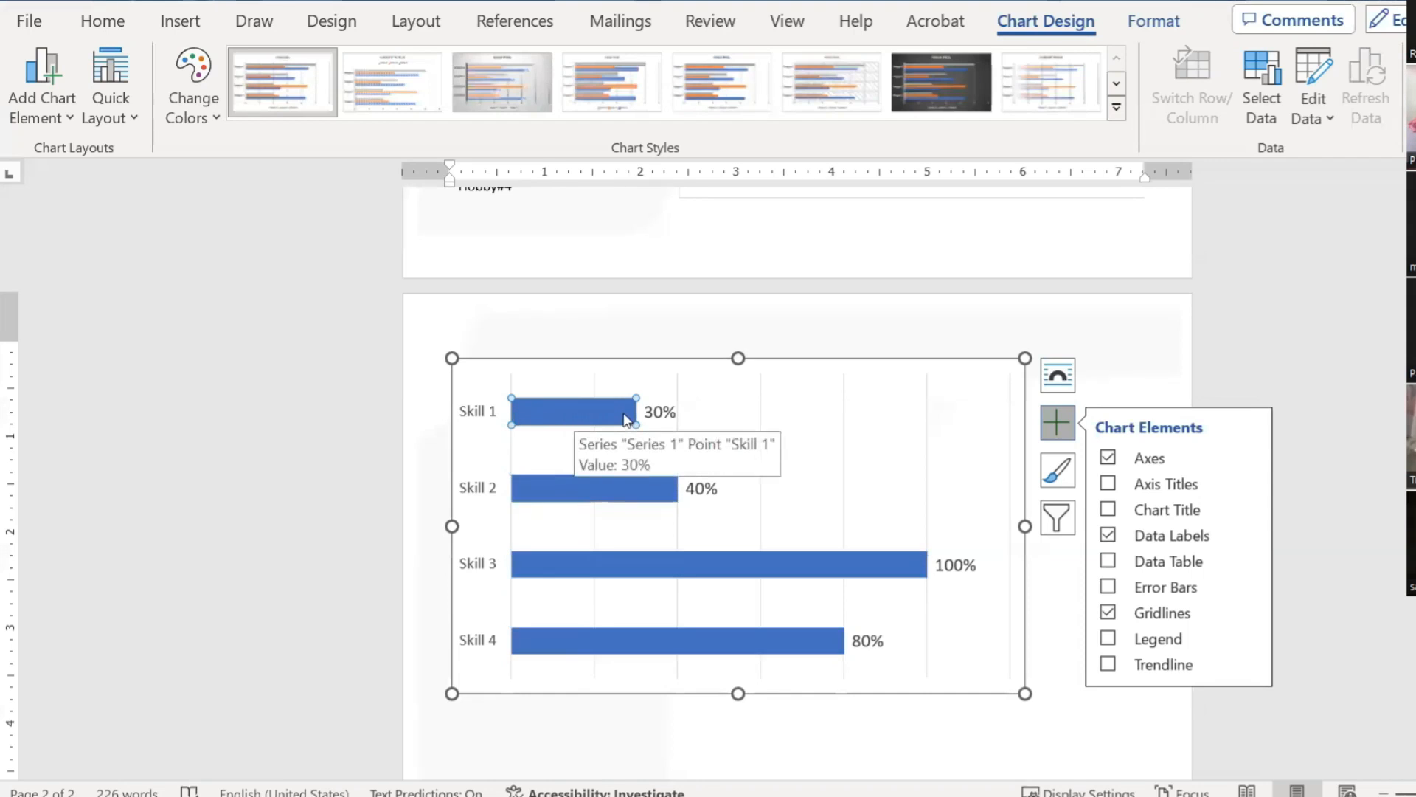
left_click(1161, 29)
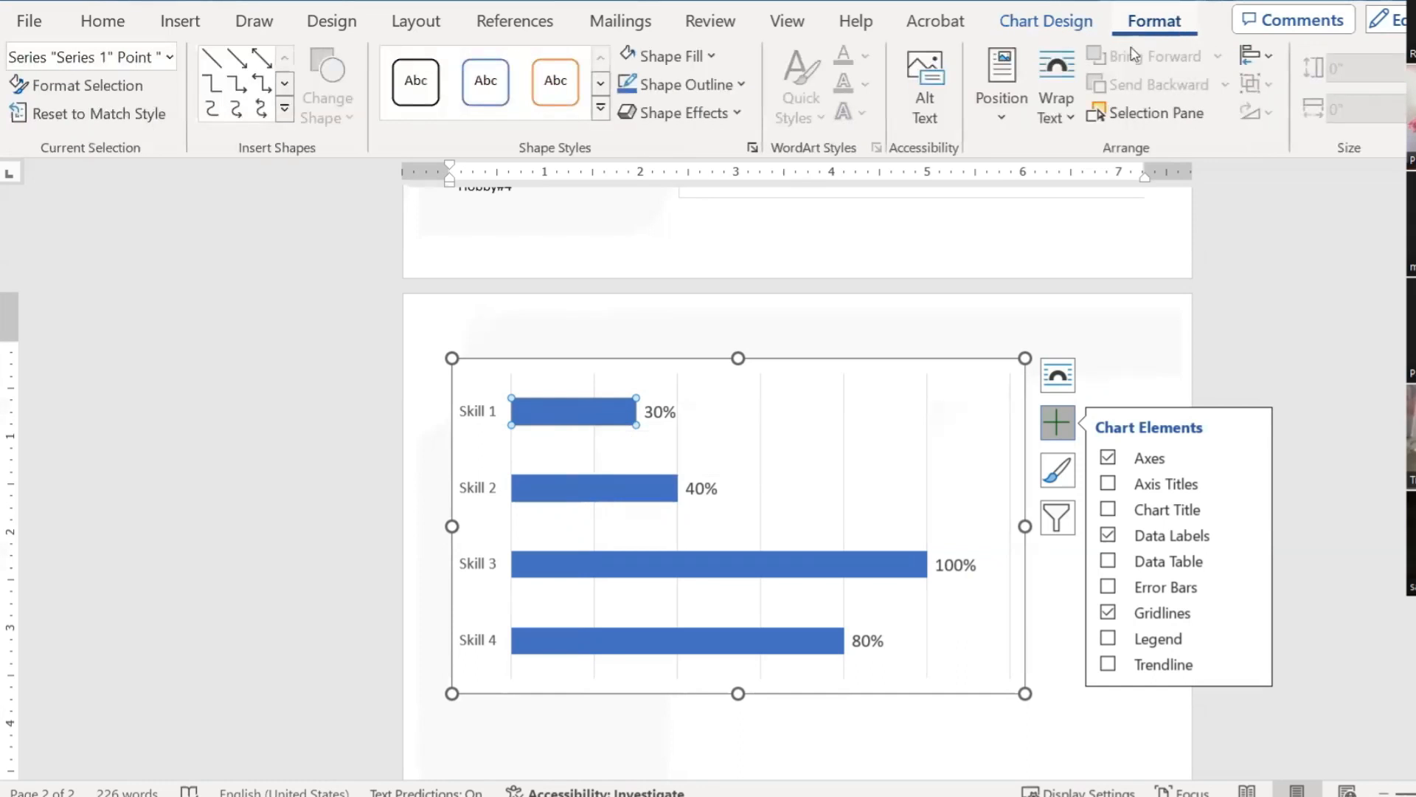
left_click(713, 57)
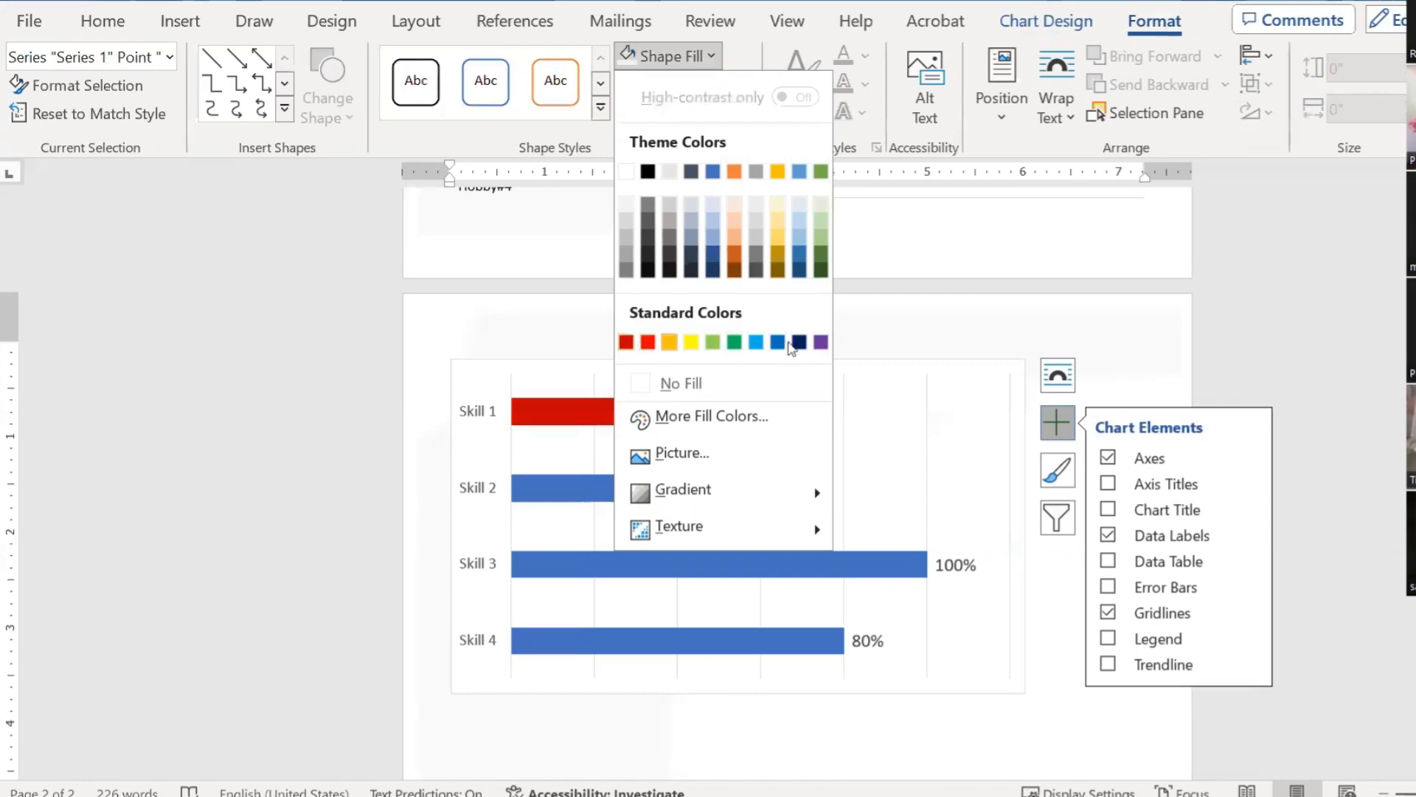
left_click(777, 344)
Step: Fill the Skill 2 bar purple and the next bar navy, then reselect the chart
left_click(625, 485)
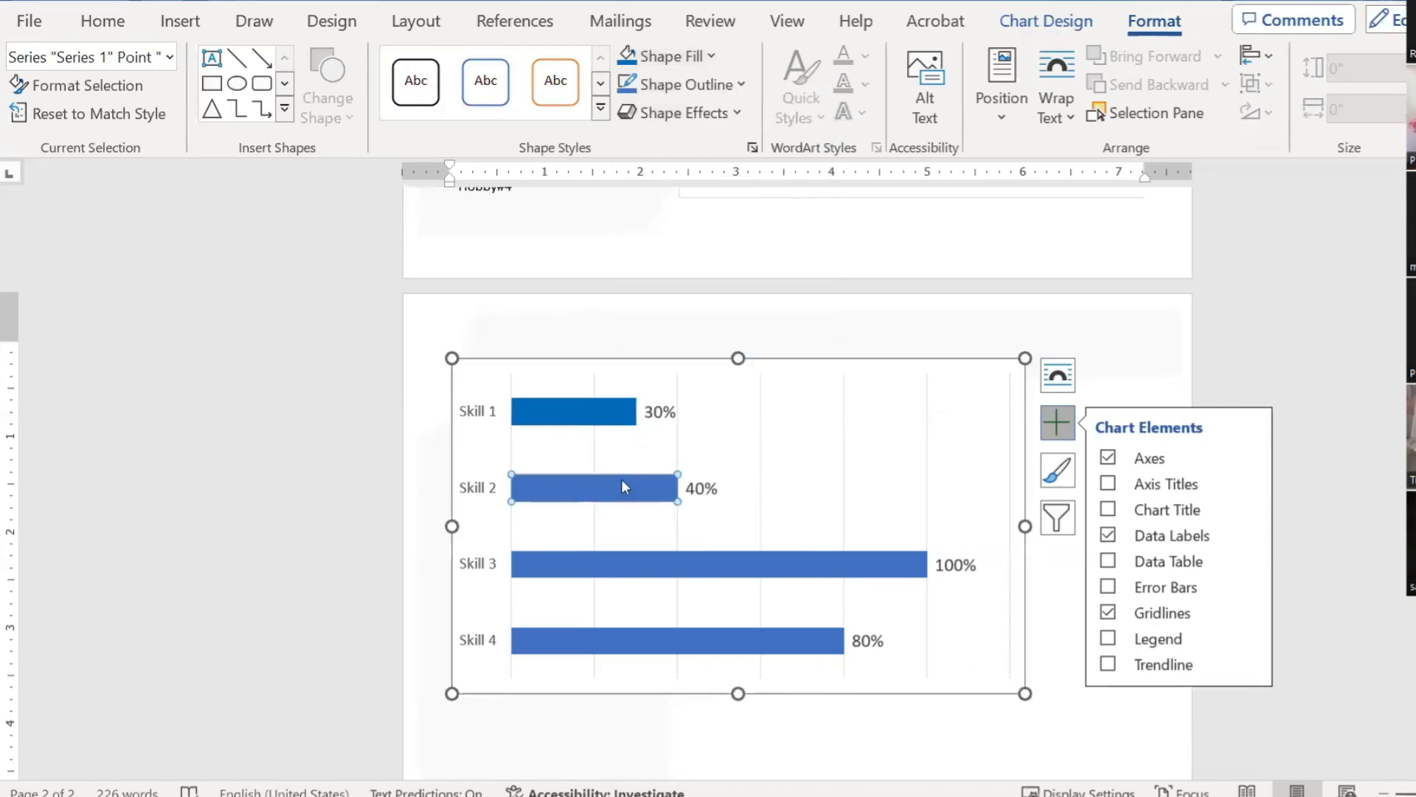
left_click(710, 56)
left_click(821, 343)
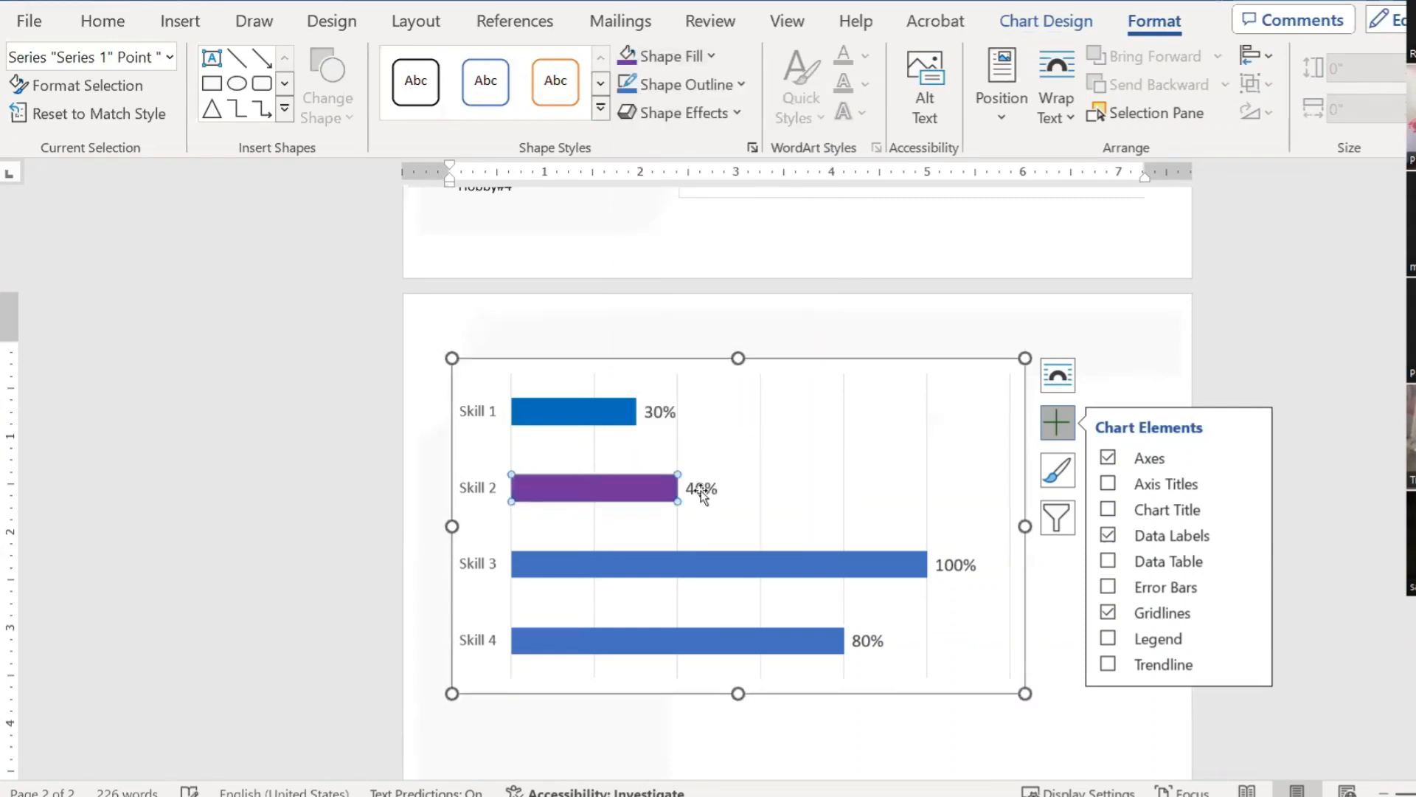
left_click(692, 565)
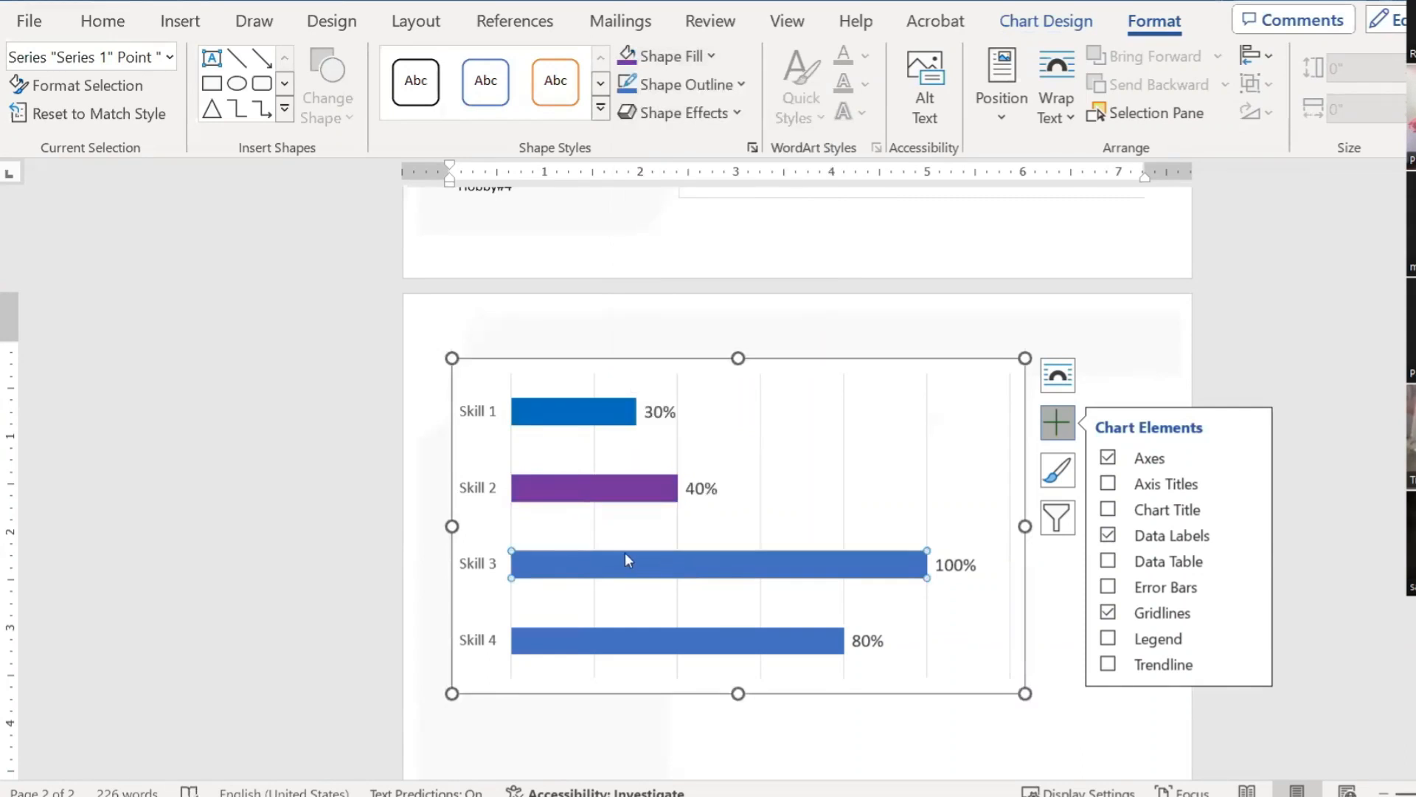
left_click(710, 56)
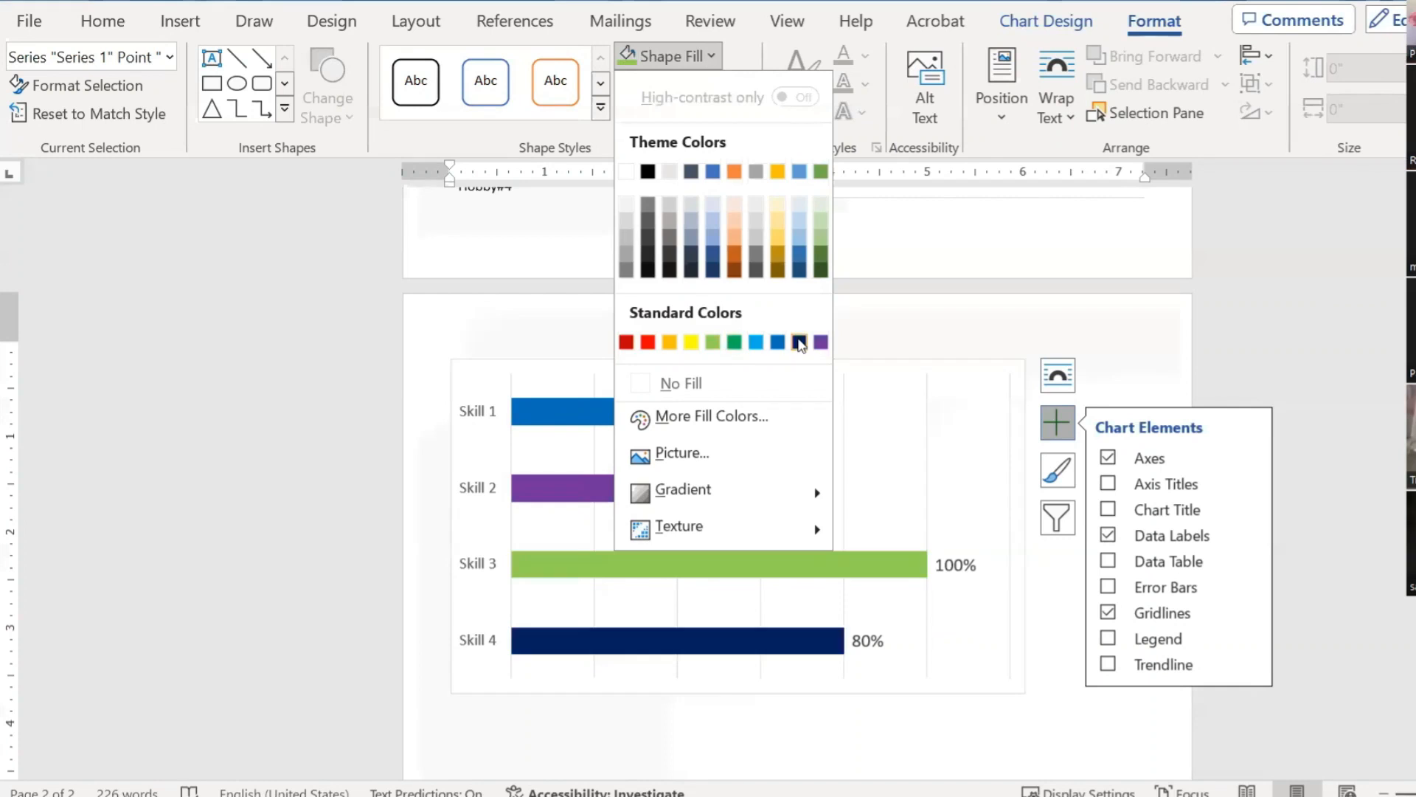
left_click(799, 343)
left_click(1012, 348)
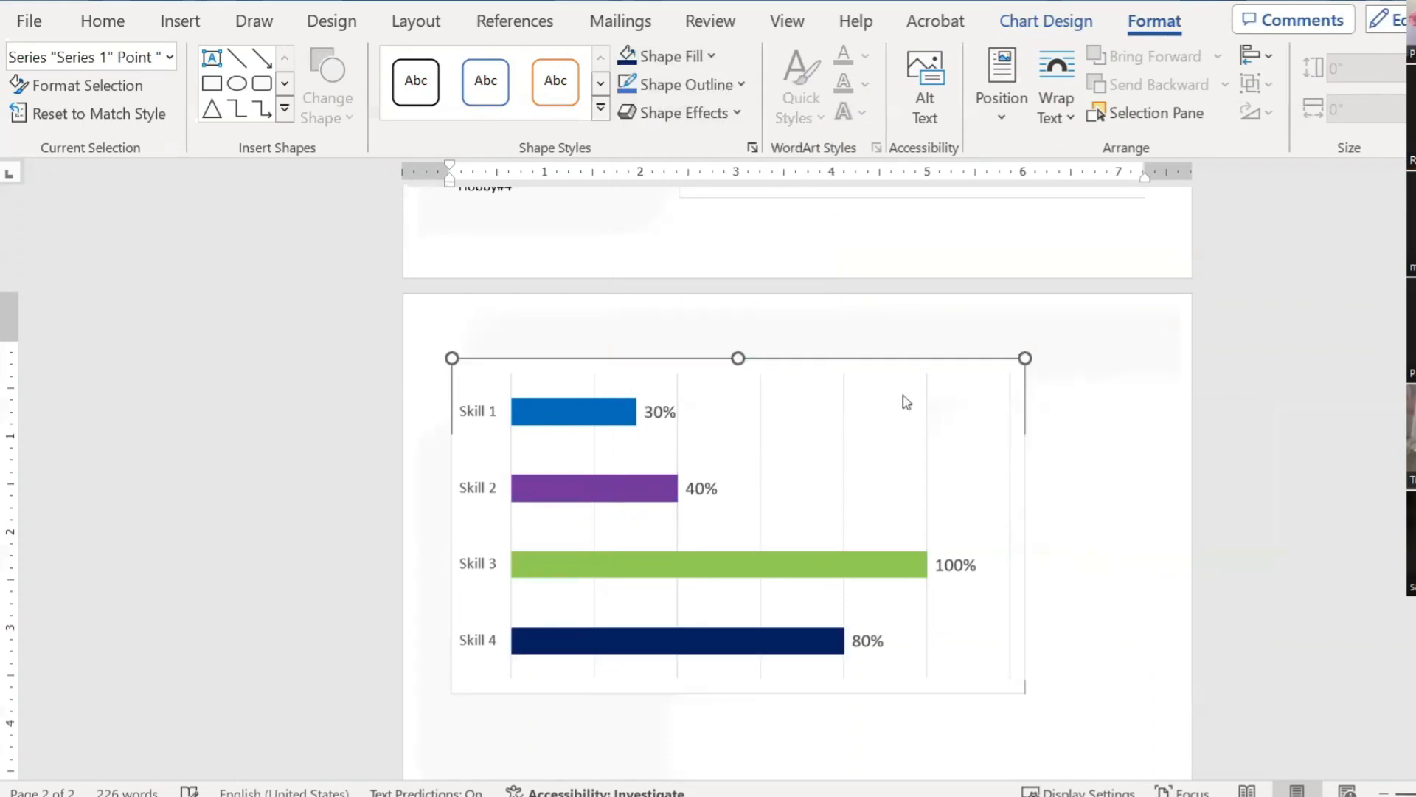
left_click(827, 366)
Step: Compare against the page-1 Skills chart, then delete the page-2 practice chart
scroll(804, 357, "up", 5)
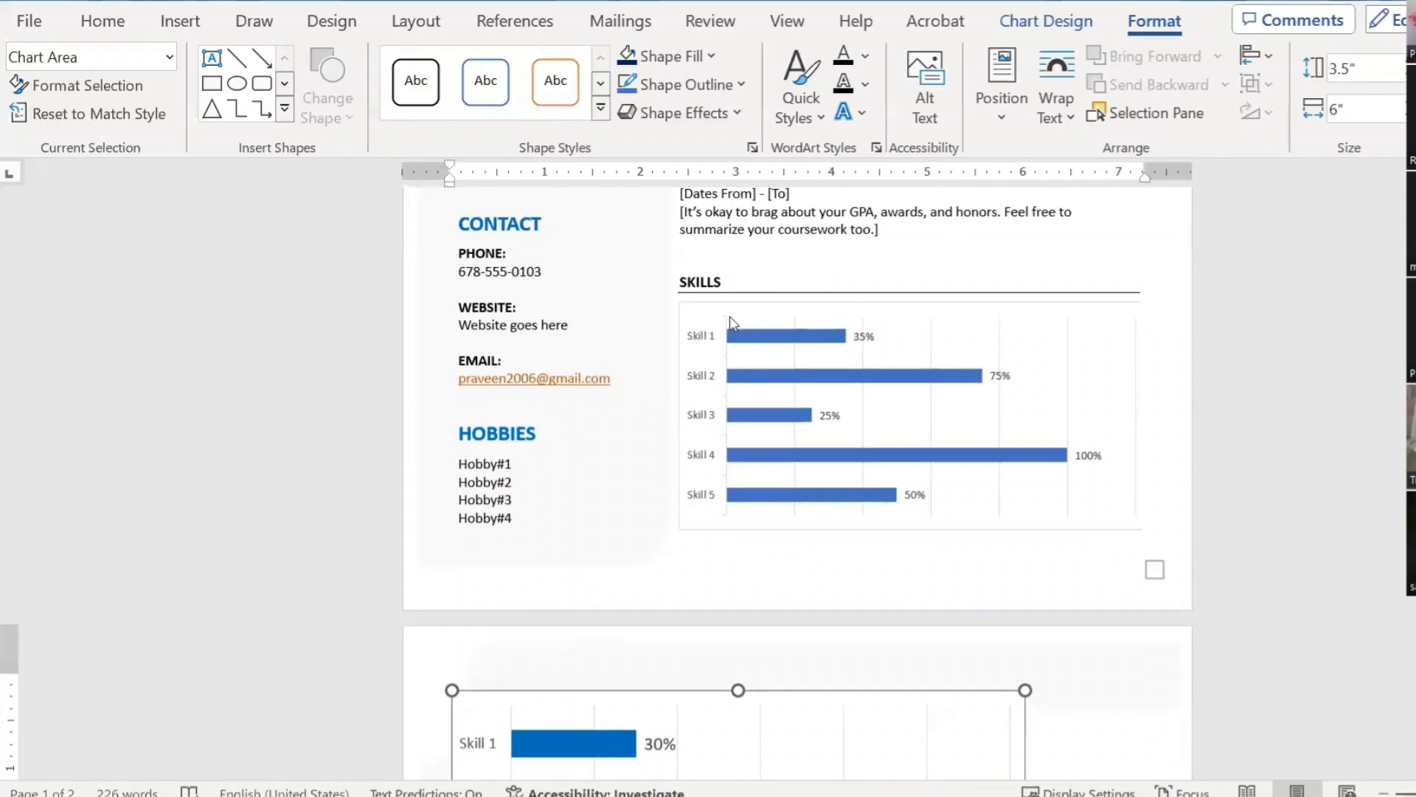
mouse_move(814, 340)
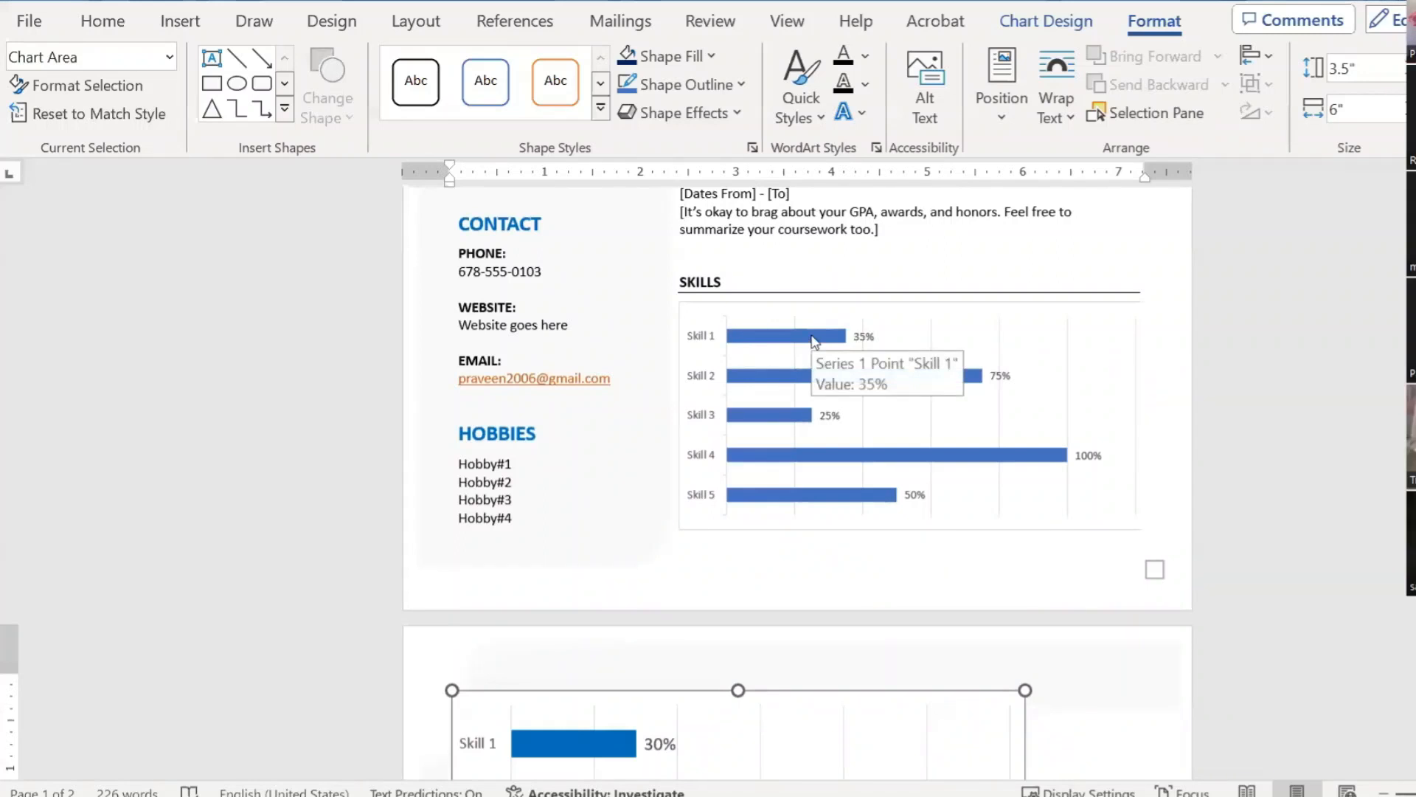
scroll(1034, 449, "down", 3)
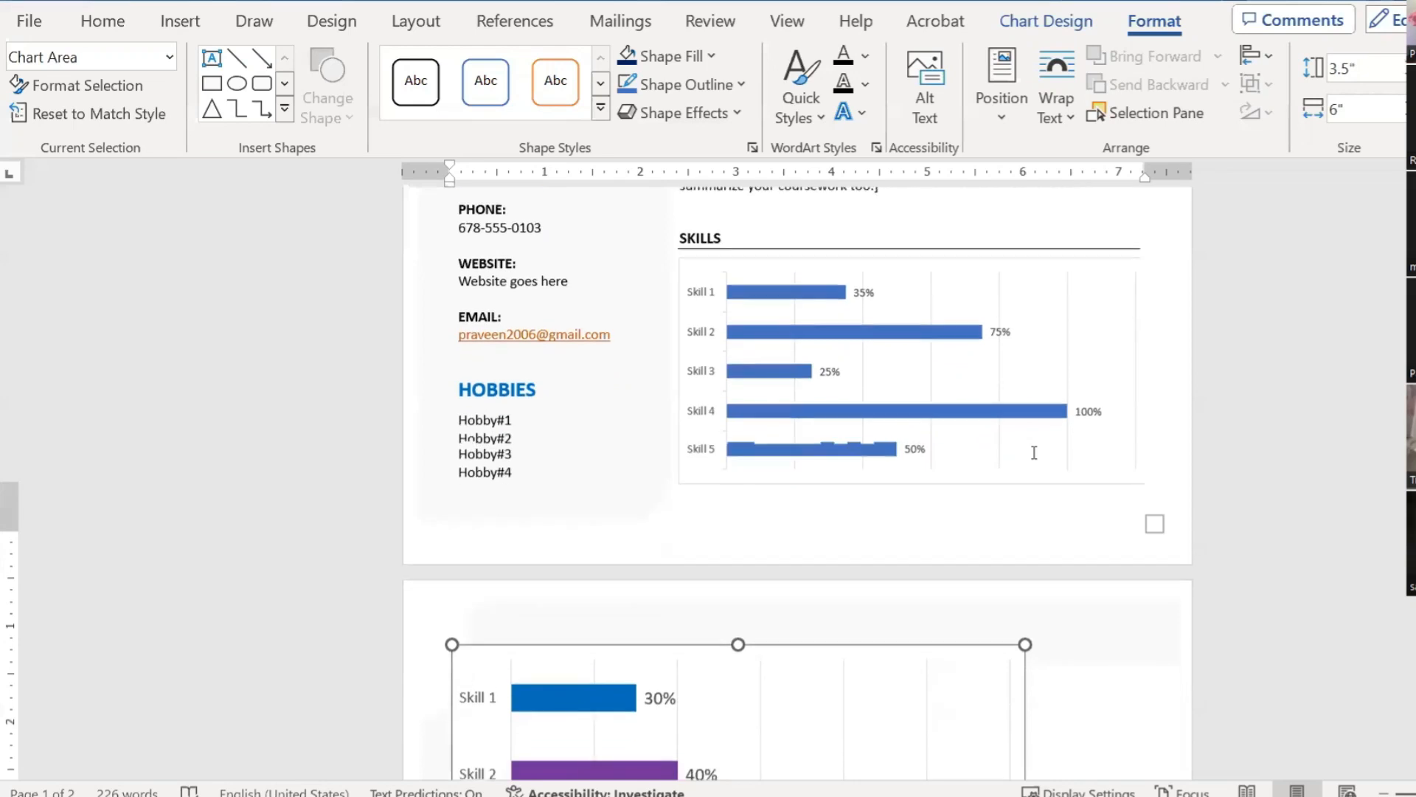
scroll(1040, 449, "up", 2)
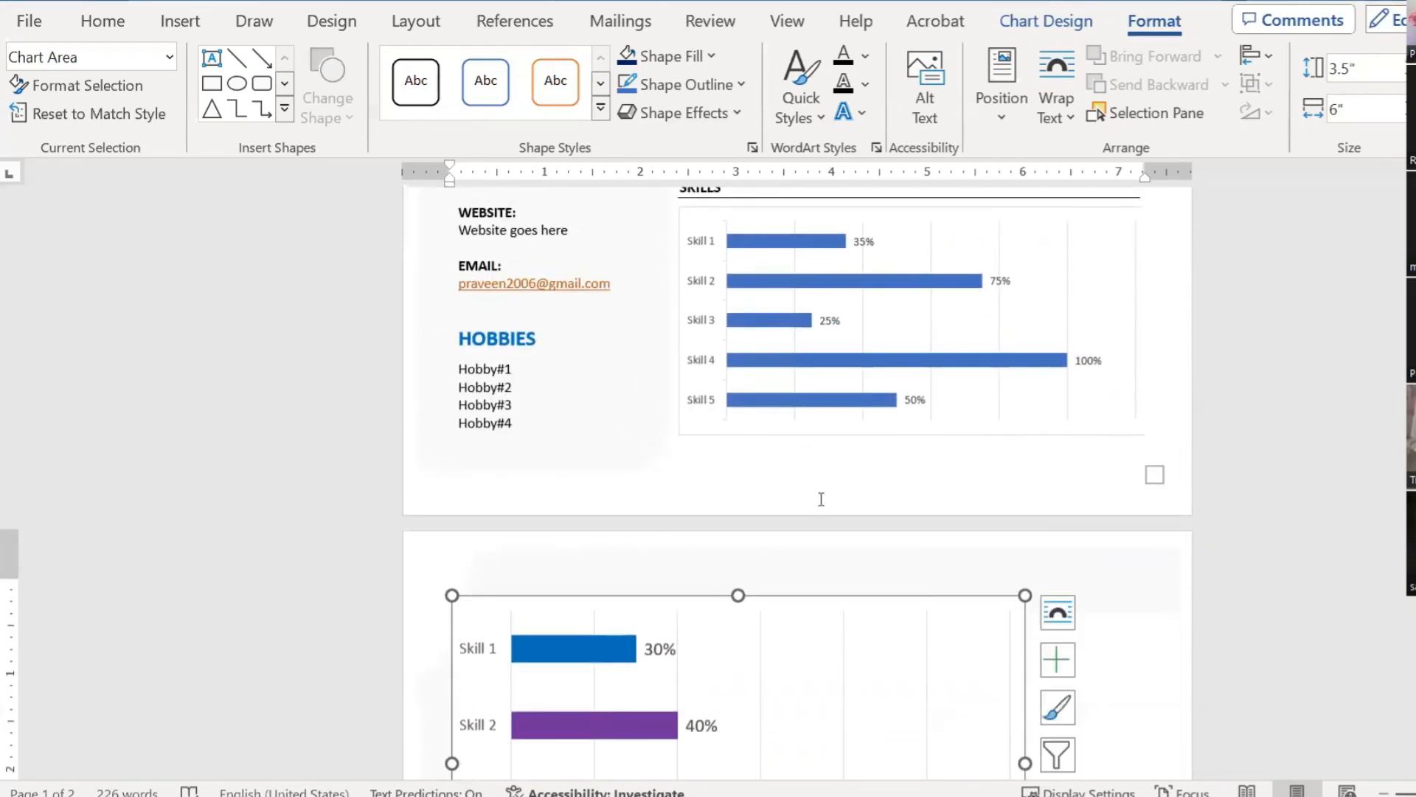
scroll(917, 550, "down", 2)
scroll(917, 550, "up", 3)
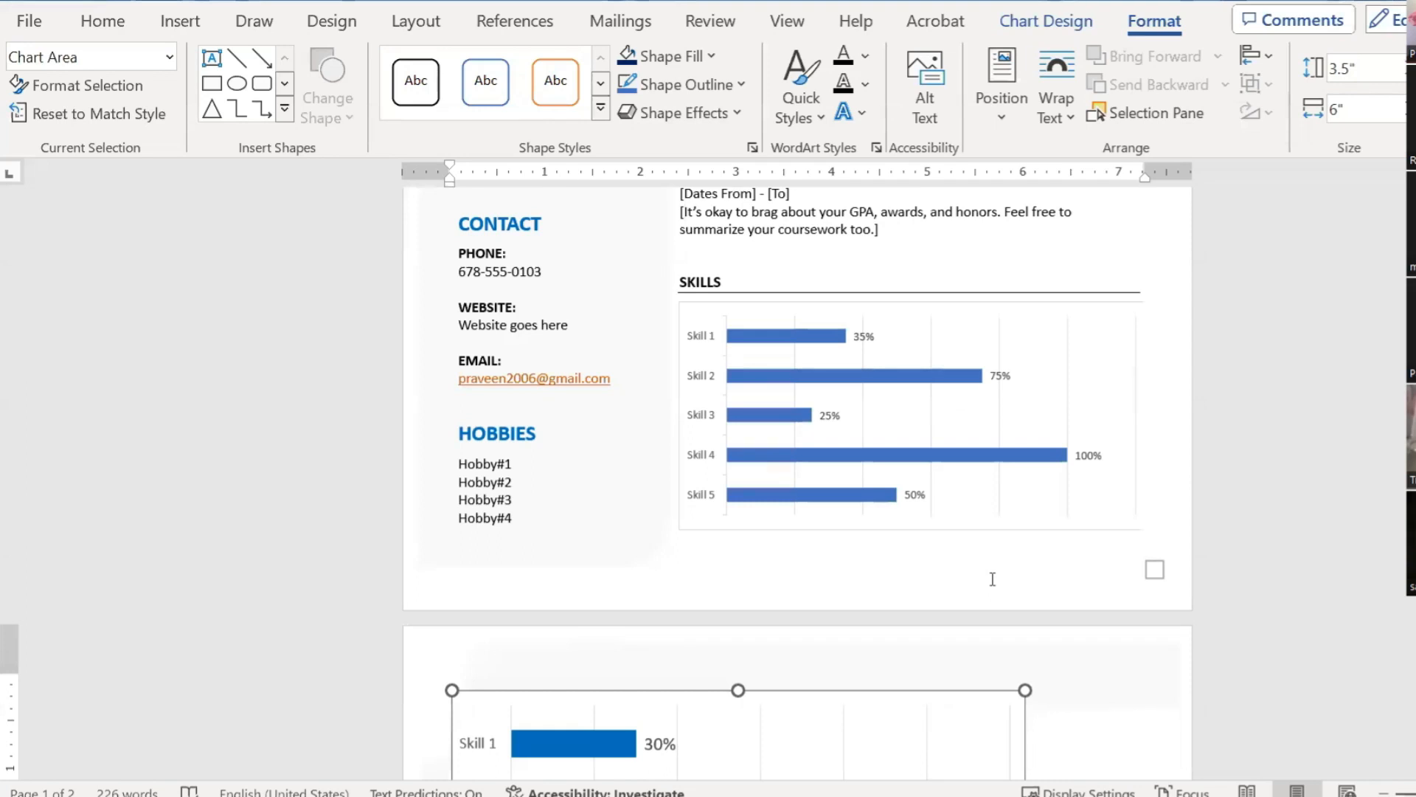
scroll(976, 578, "down", 2)
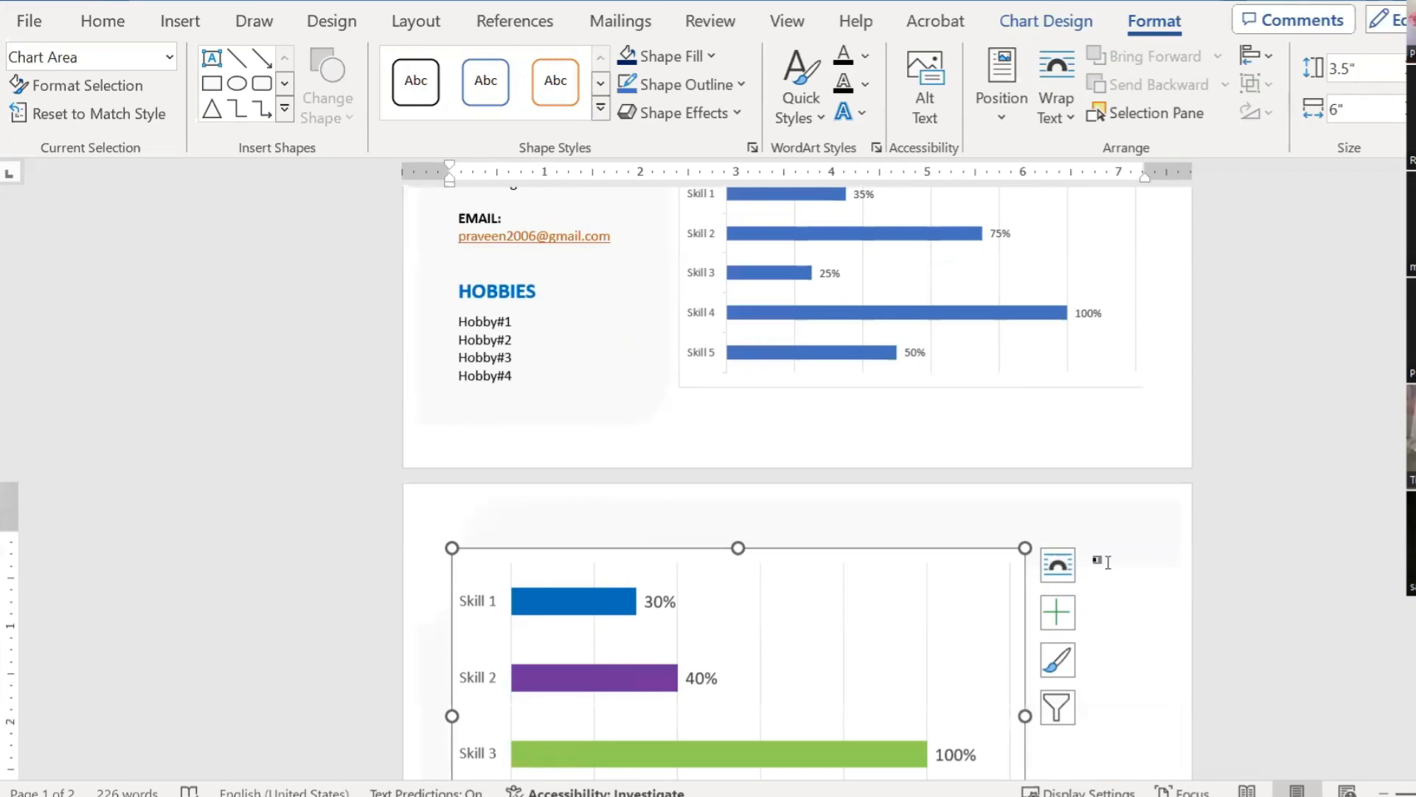
left_click(1134, 552)
left_click(948, 553)
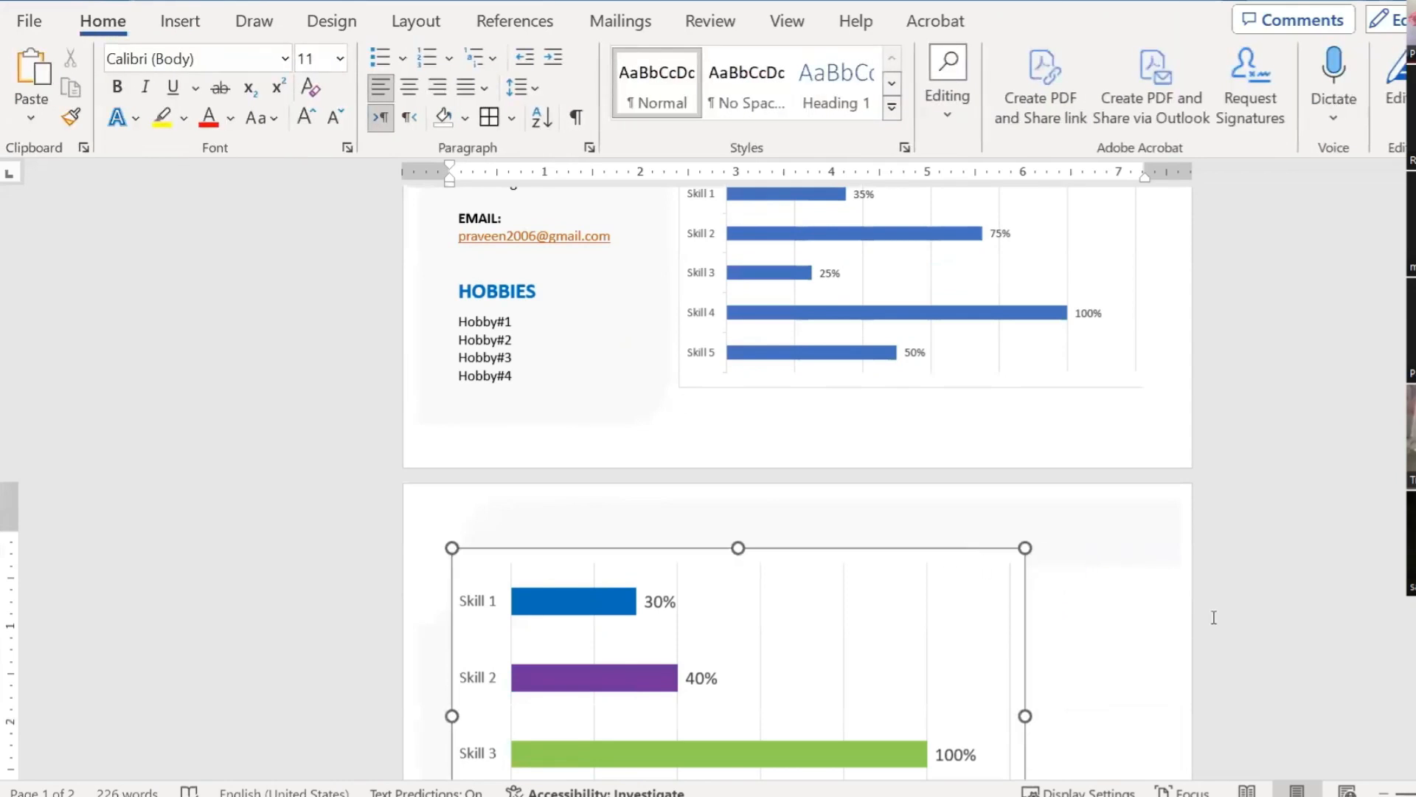
key("Delete")
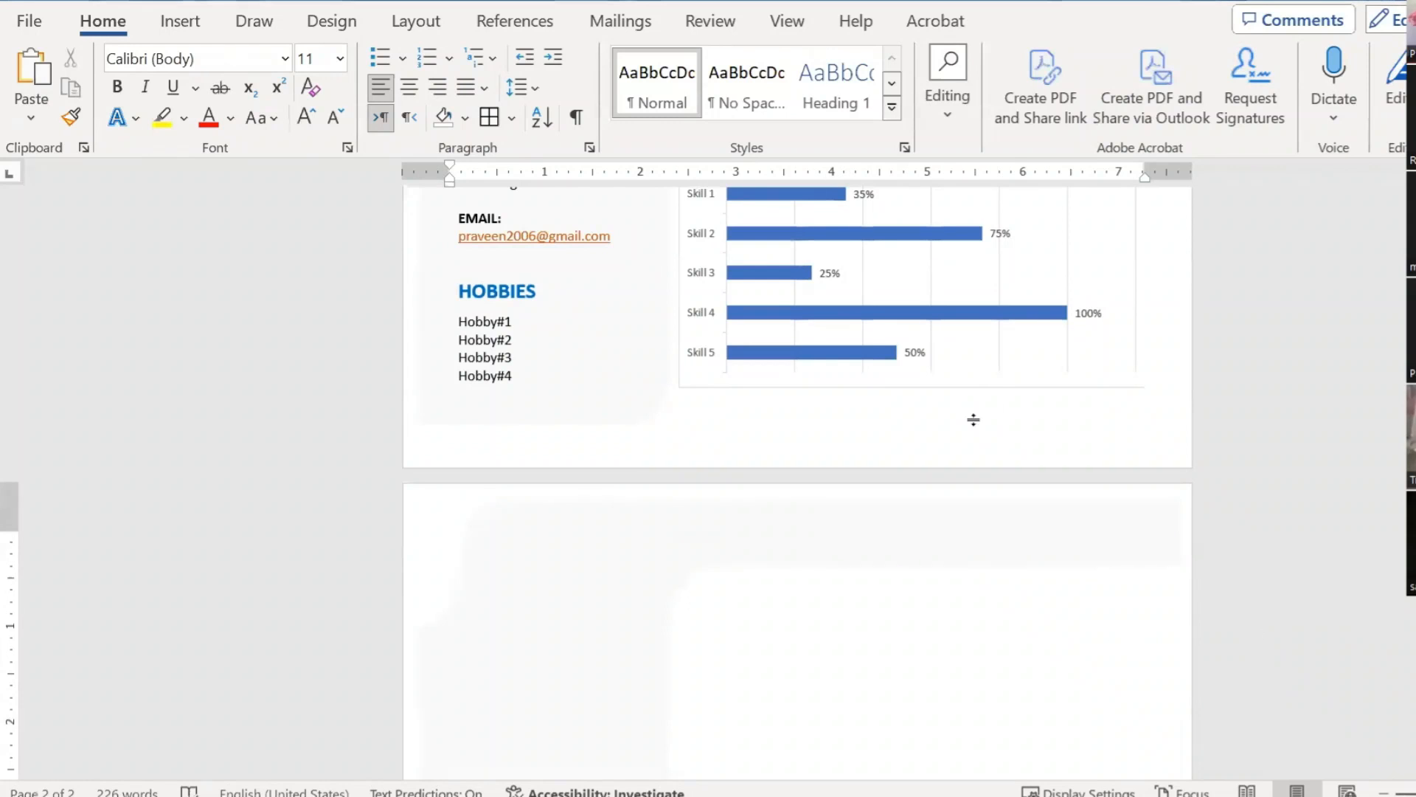
scroll(970, 442, "up", 7)
scroll(973, 455, "up", 5)
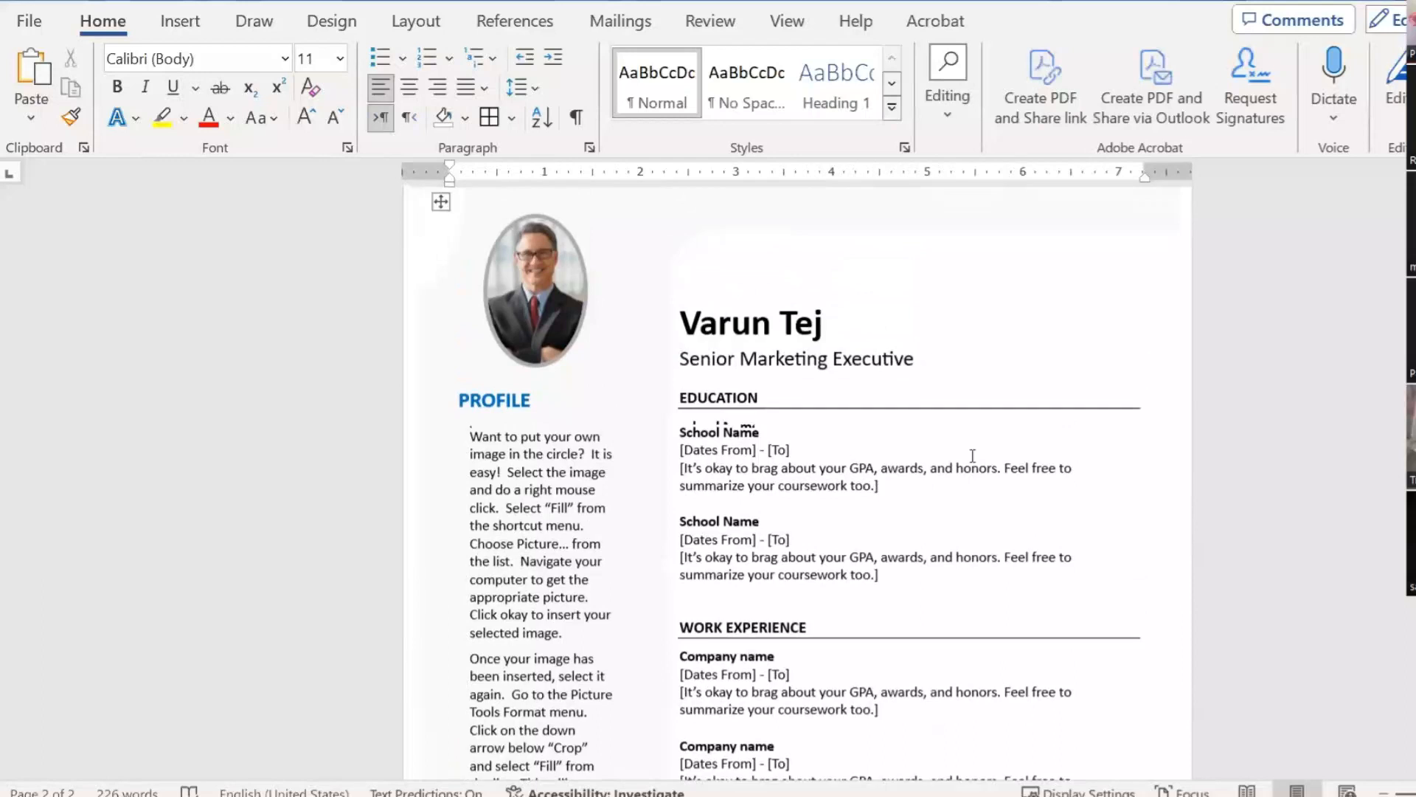